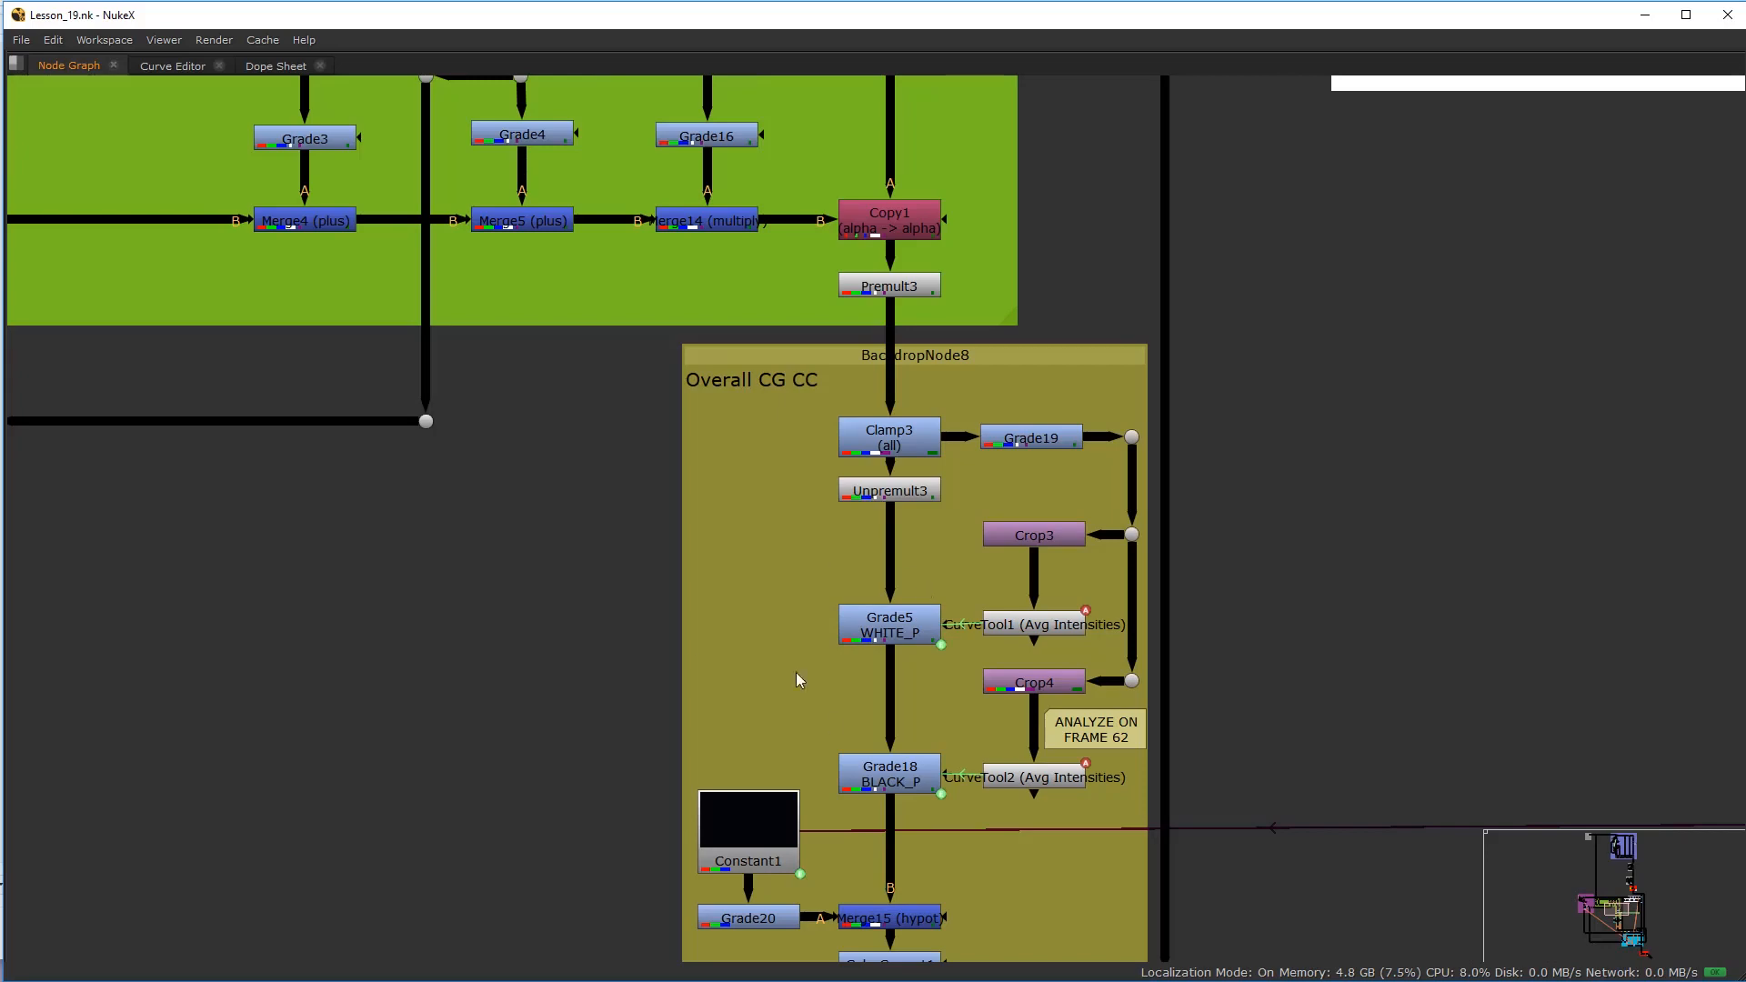
Step: Examine the shuffle, grade and merge branches and the Roto_Mask_1 node in the Beauty Pass CG backdrop
left_click_drag(407, 391, 1104, 633)
key("f")
left_click(434, 538)
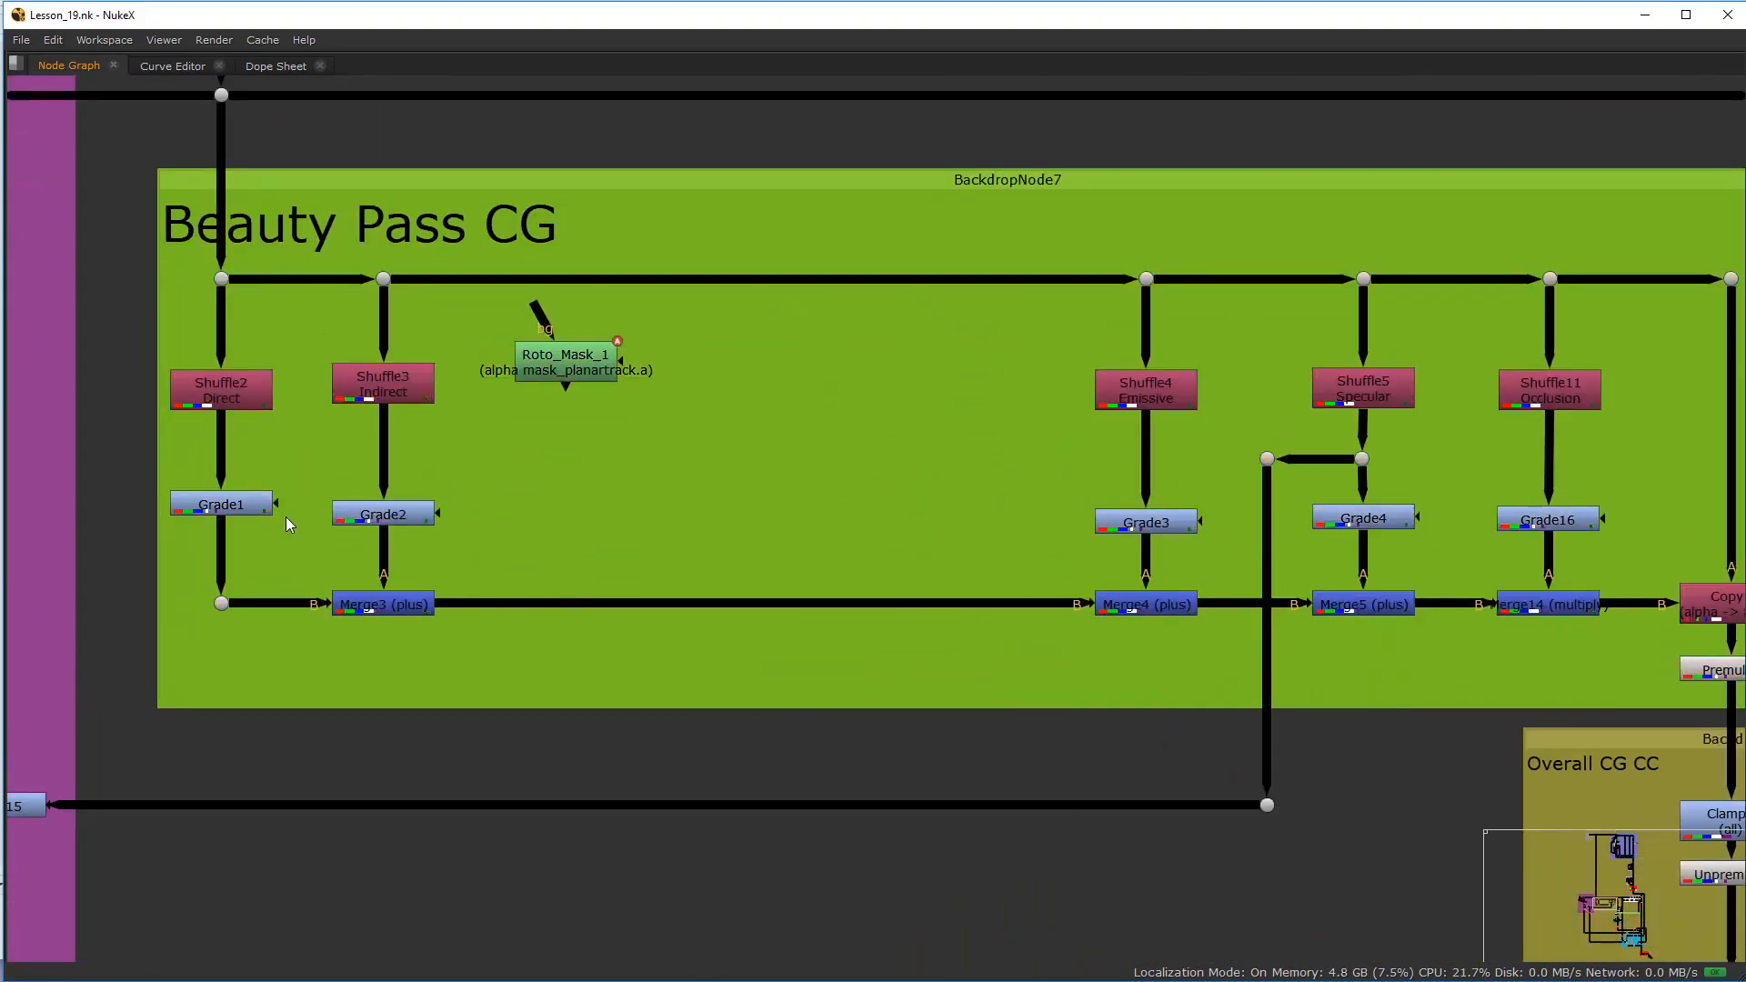
left_click(266, 385)
left_click(382, 397)
left_click_drag(558, 366, 616, 340)
scroll(733, 467, "down", 5)
scroll(749, 553, "up", 10)
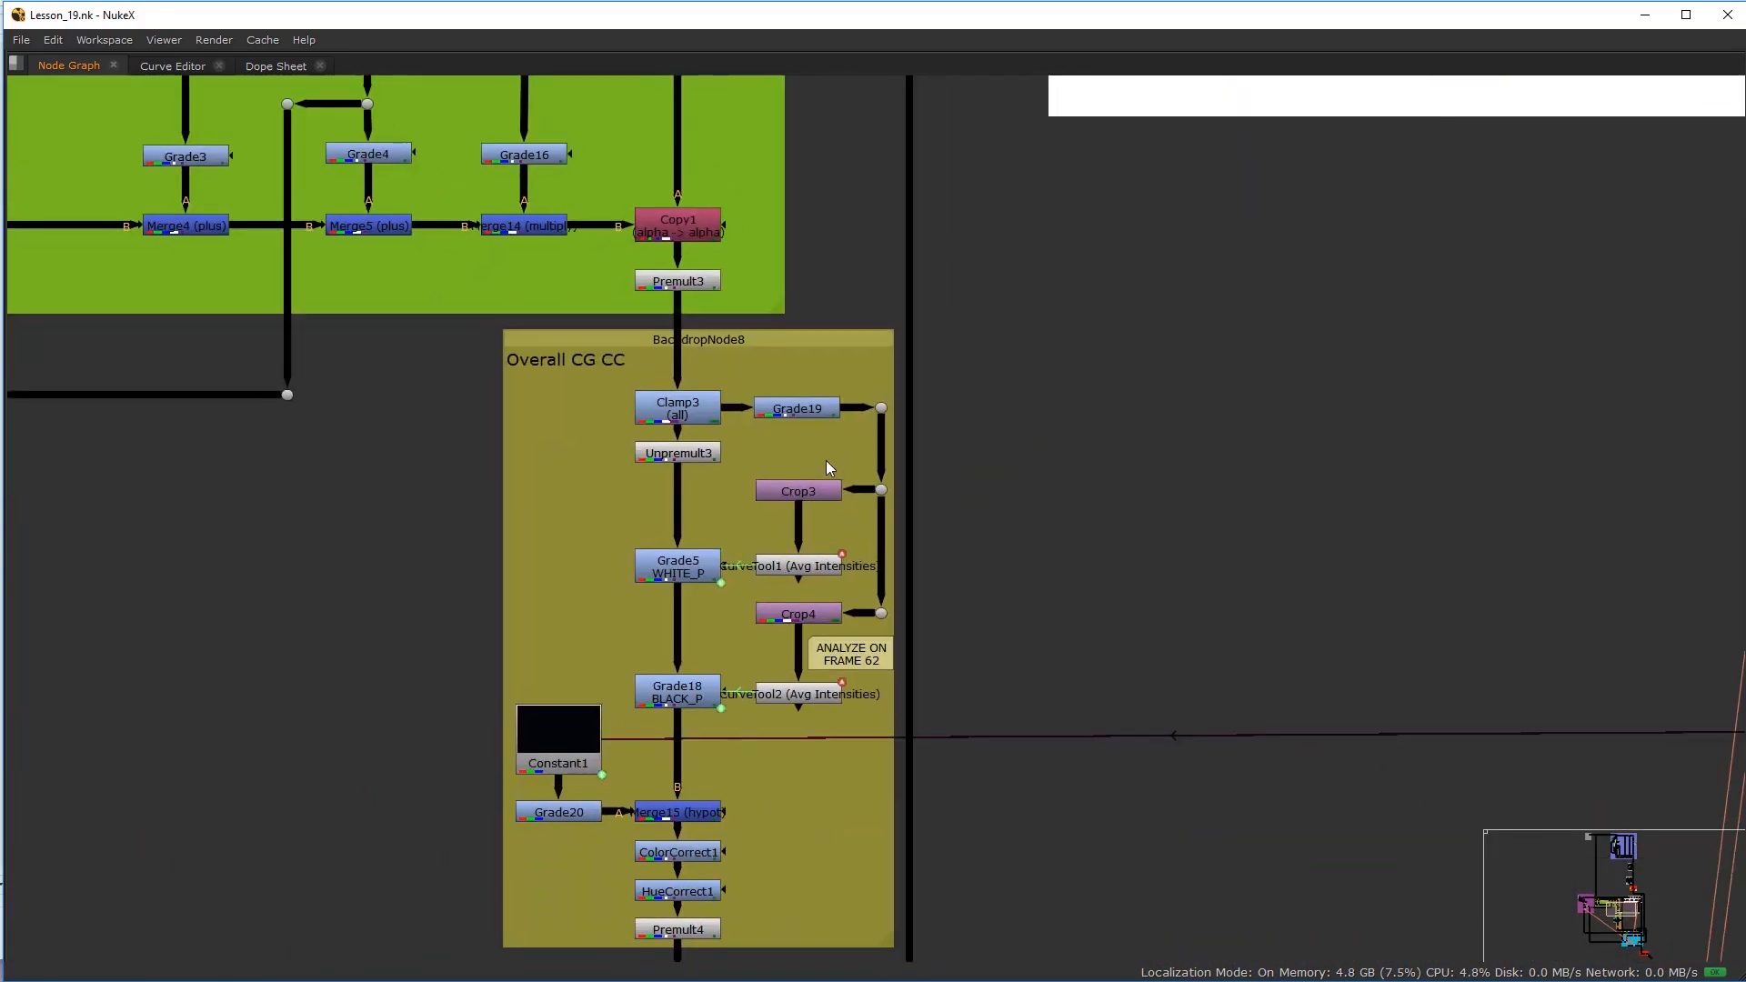
Step: Examine the CurveTool and Crop nodes in the Overall CG CC backdrop and how they connect to the Beauty Pass CG branches
scroll(762, 555, "up", 2)
left_click(766, 555)
left_click(751, 747)
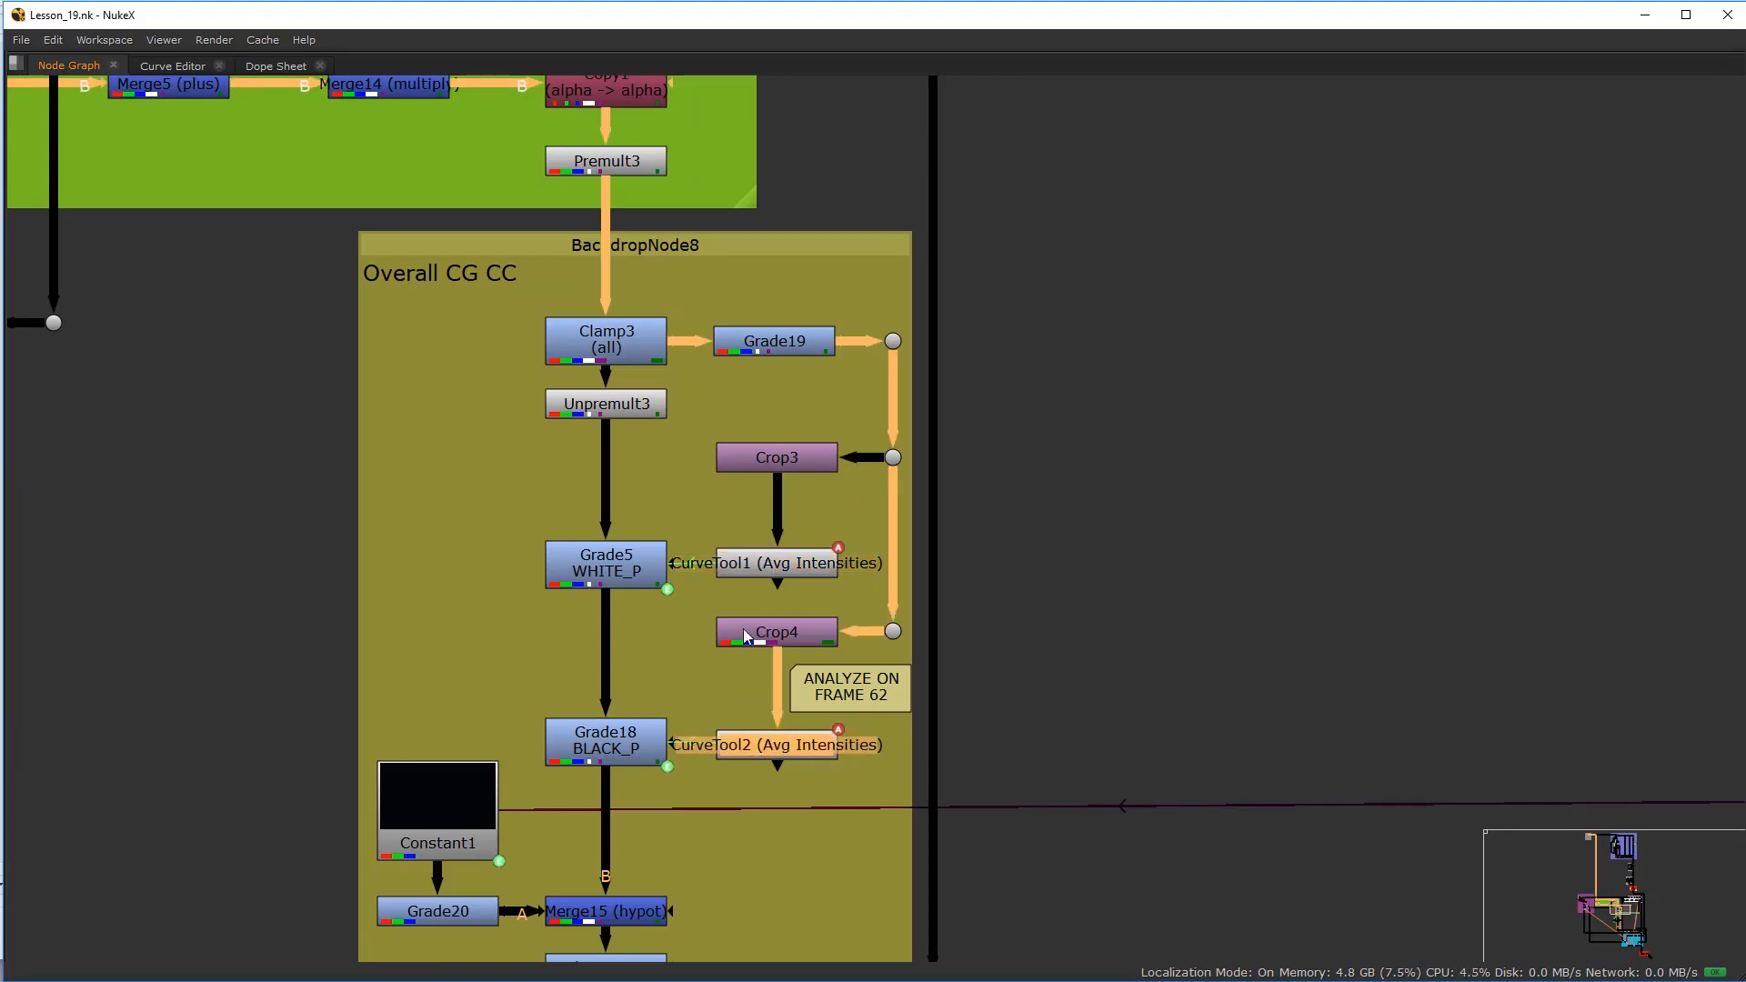
scroll(1318, 774, "down", 3)
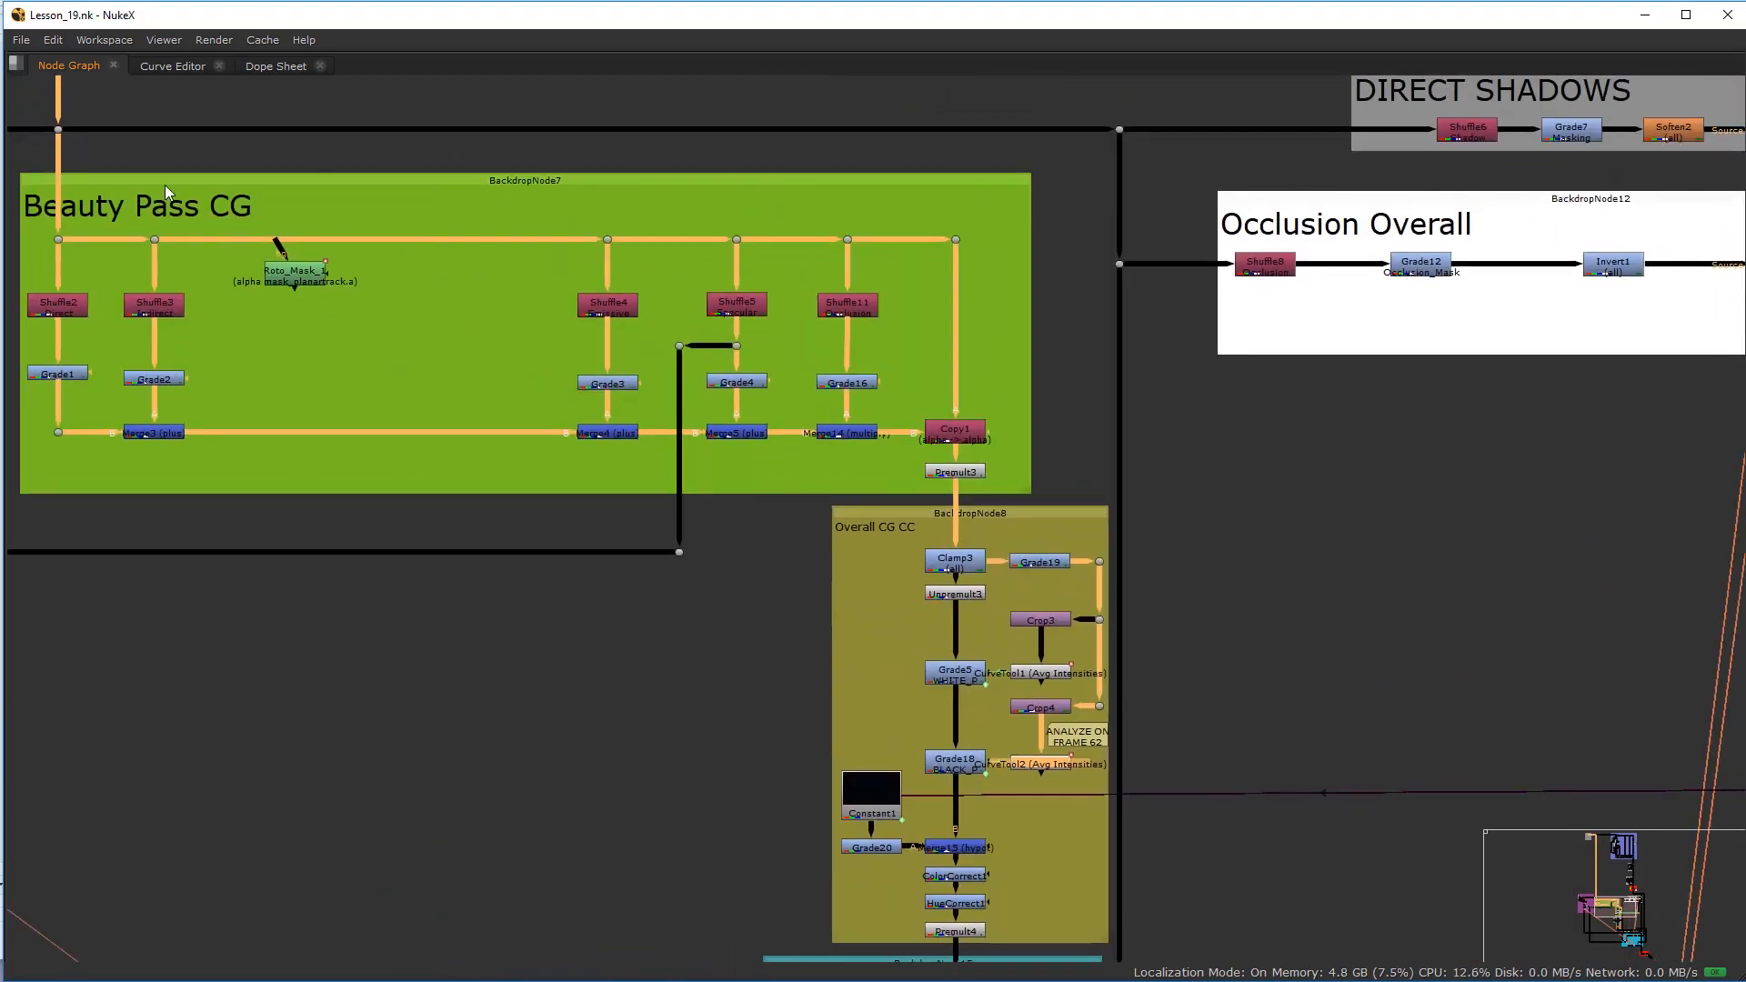
middle_click_drag(425, 662, 869, 832)
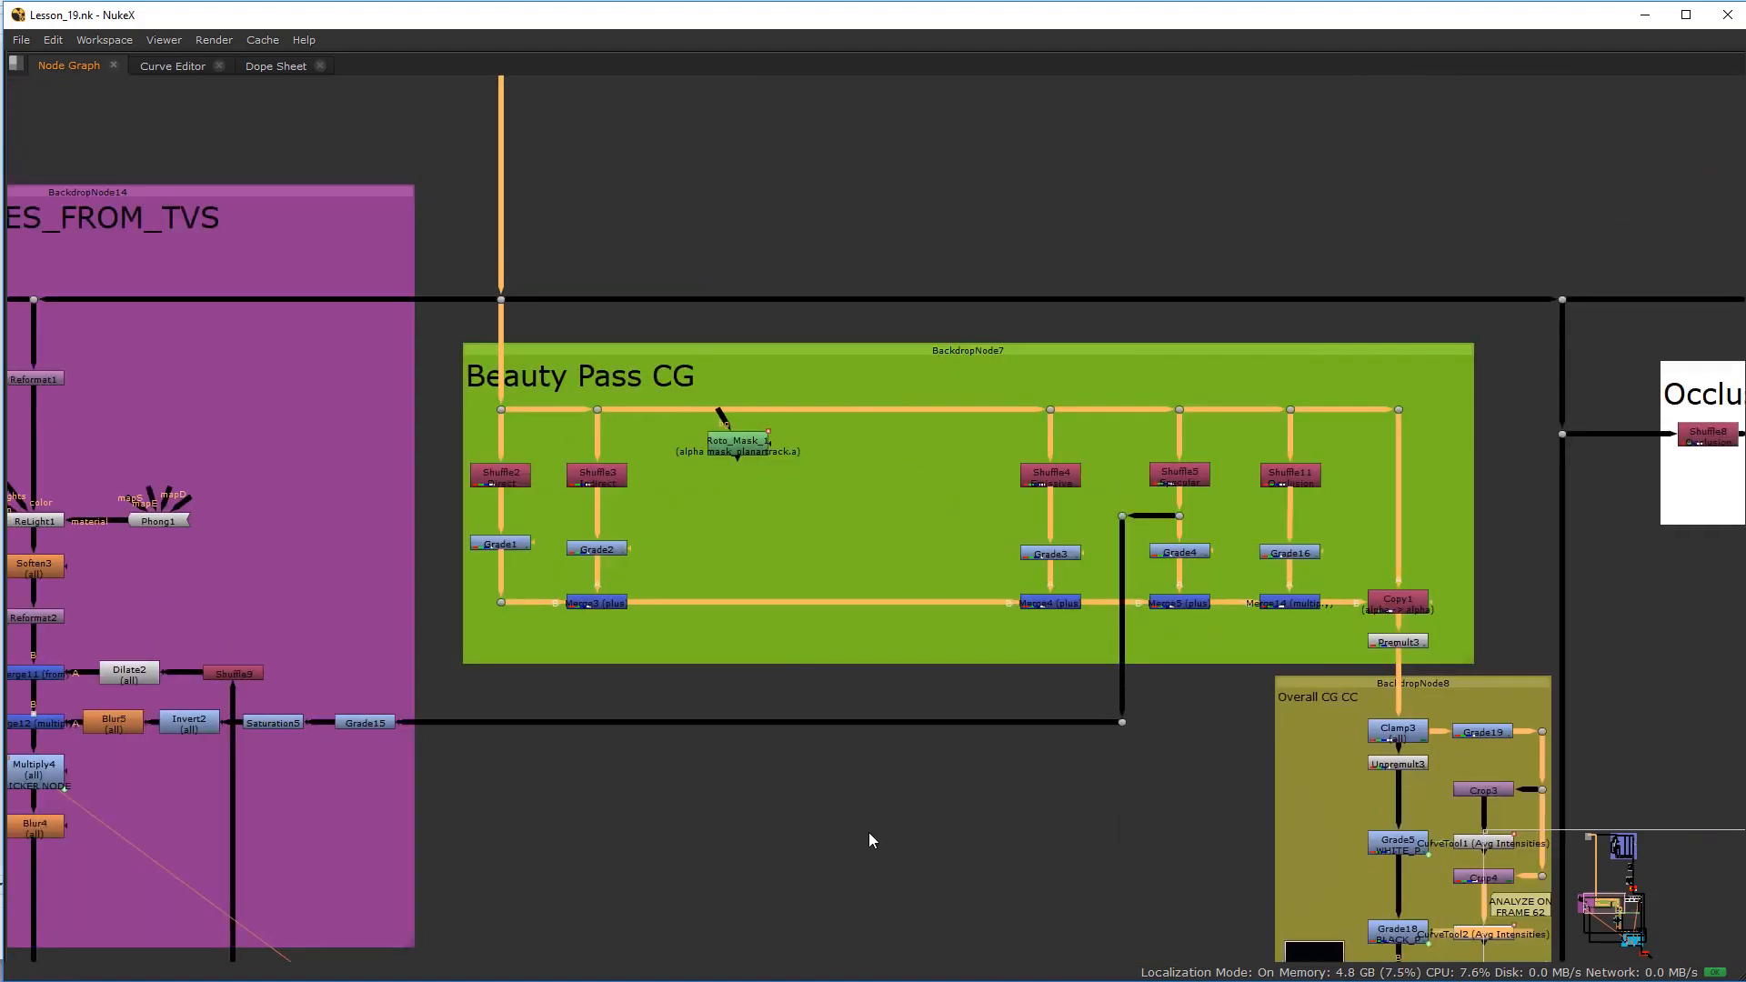
scroll(869, 832, "down", 2)
middle_click_drag(805, 738, 744, 663)
scroll(744, 671, "up", 2)
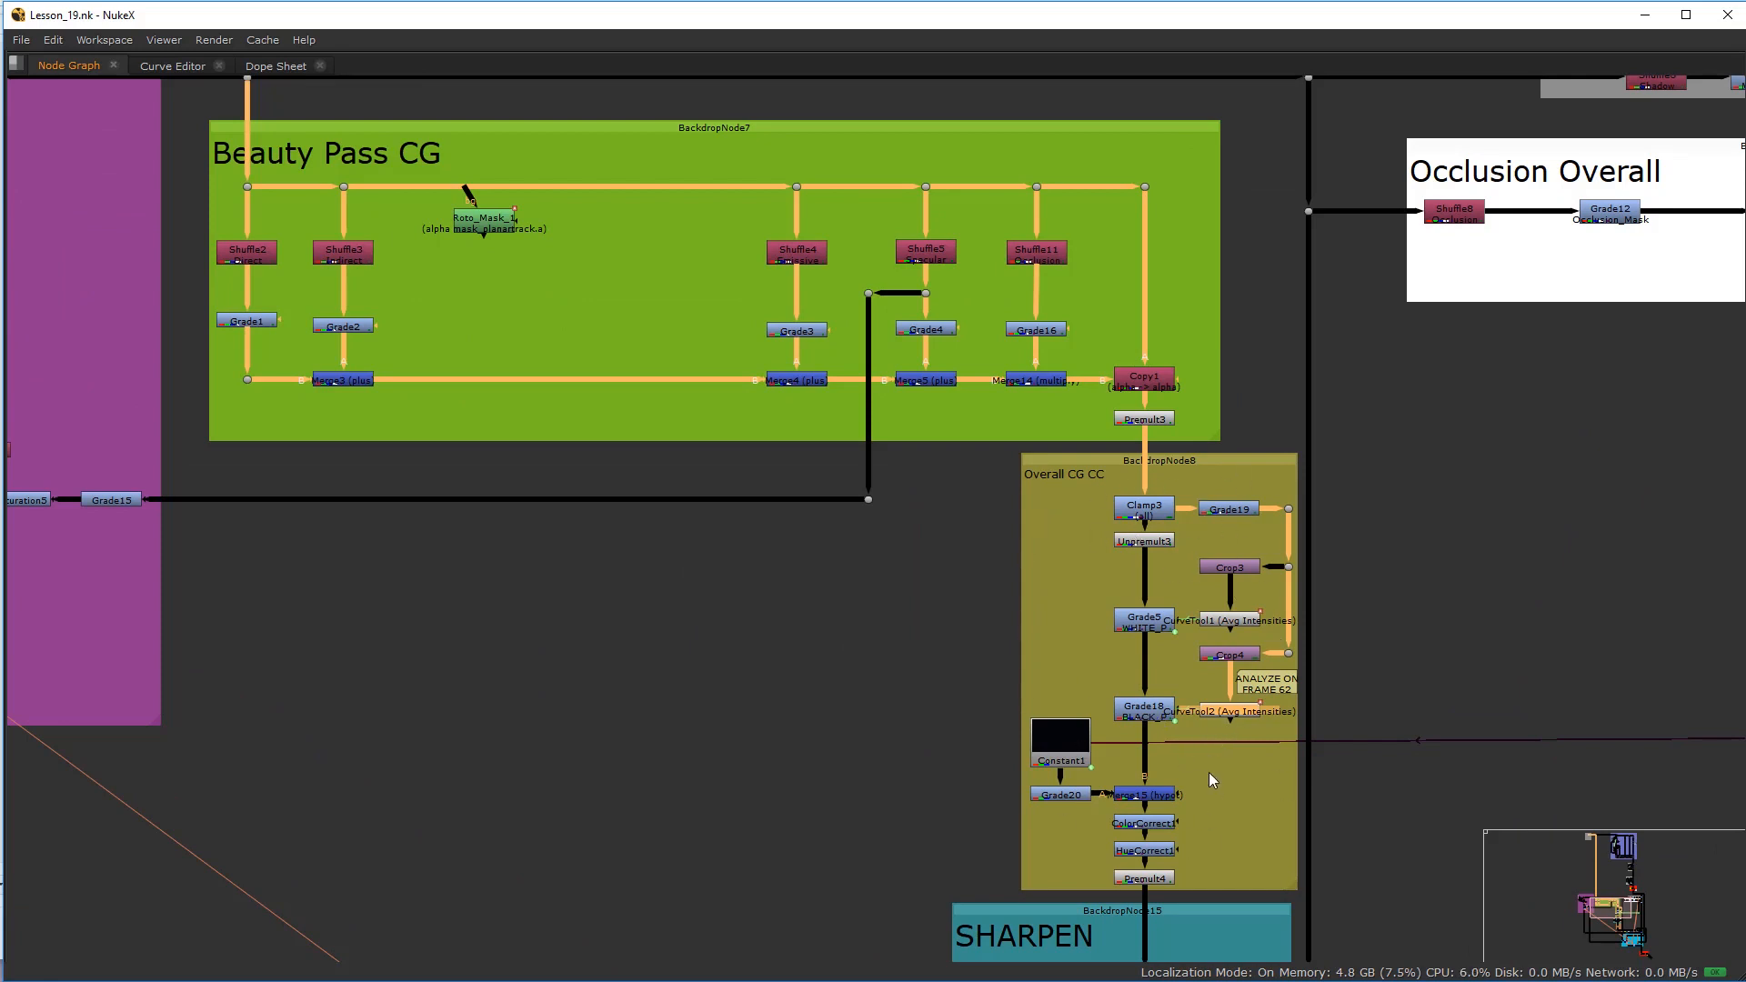
left_click(657, 622)
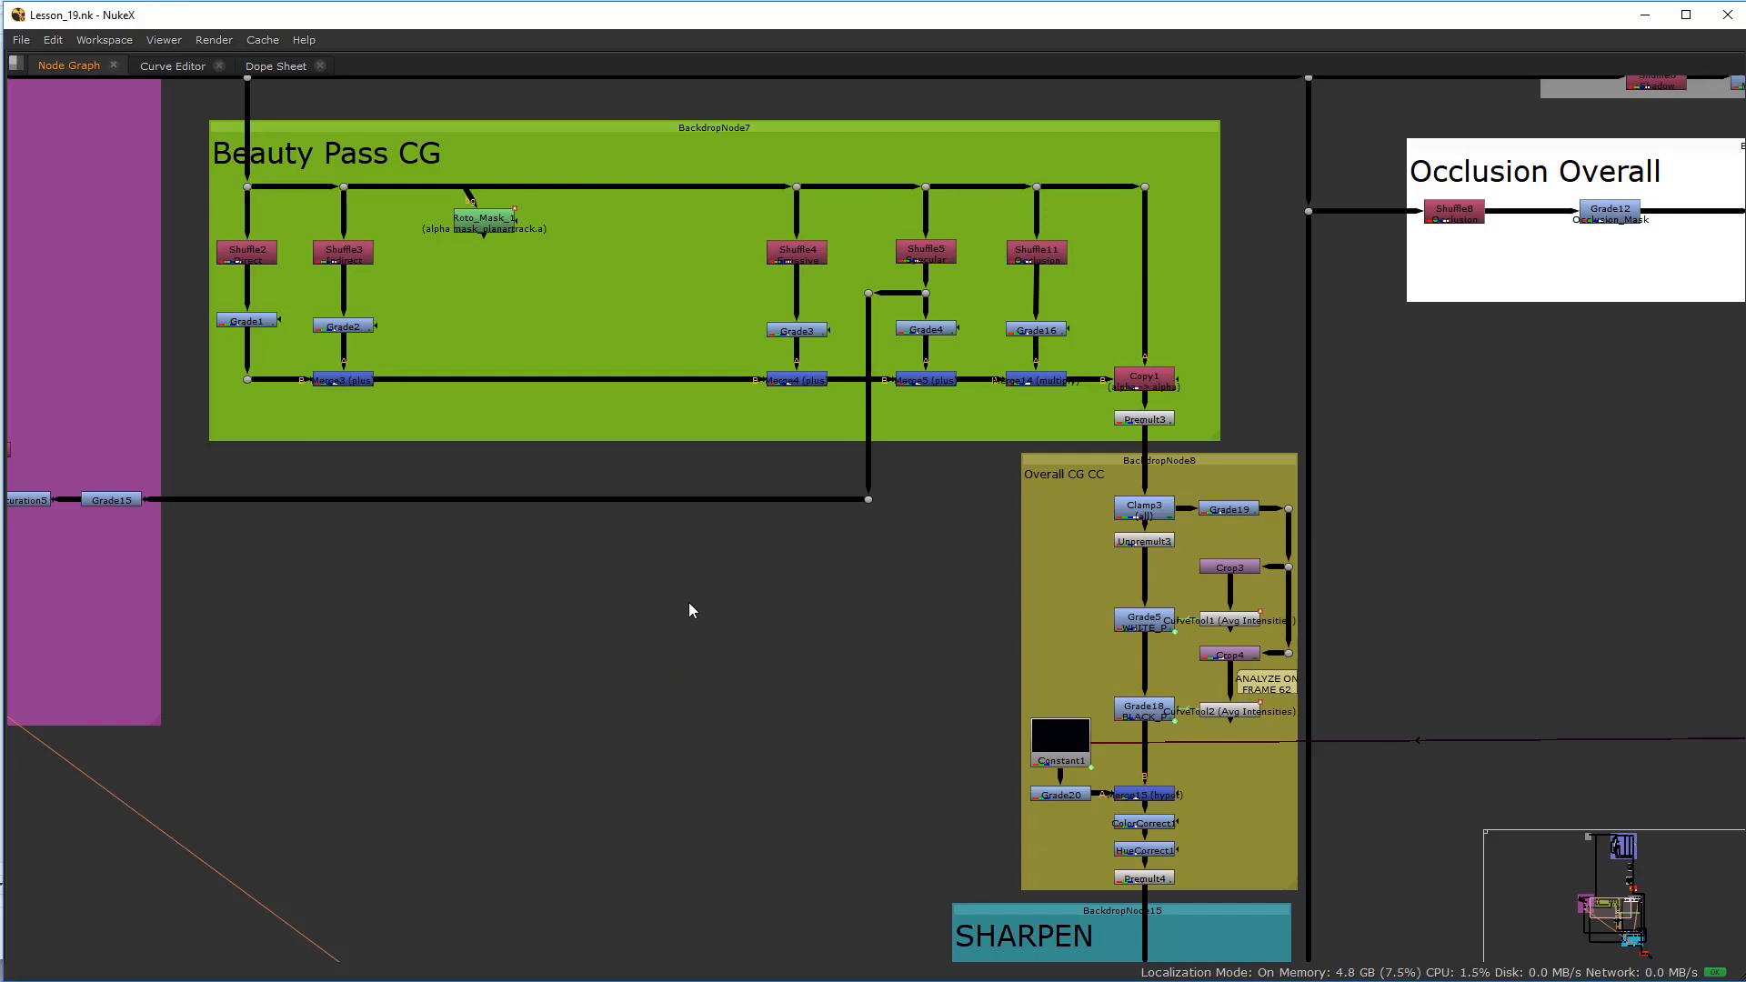
Step: Restore the full workspace layout and place Roto_Mask_1 level with the shuffle nodes, between the Indirect and Emissive branches
key("space")
scroll(613, 796, "down", 5)
scroll(623, 807, "up", 6)
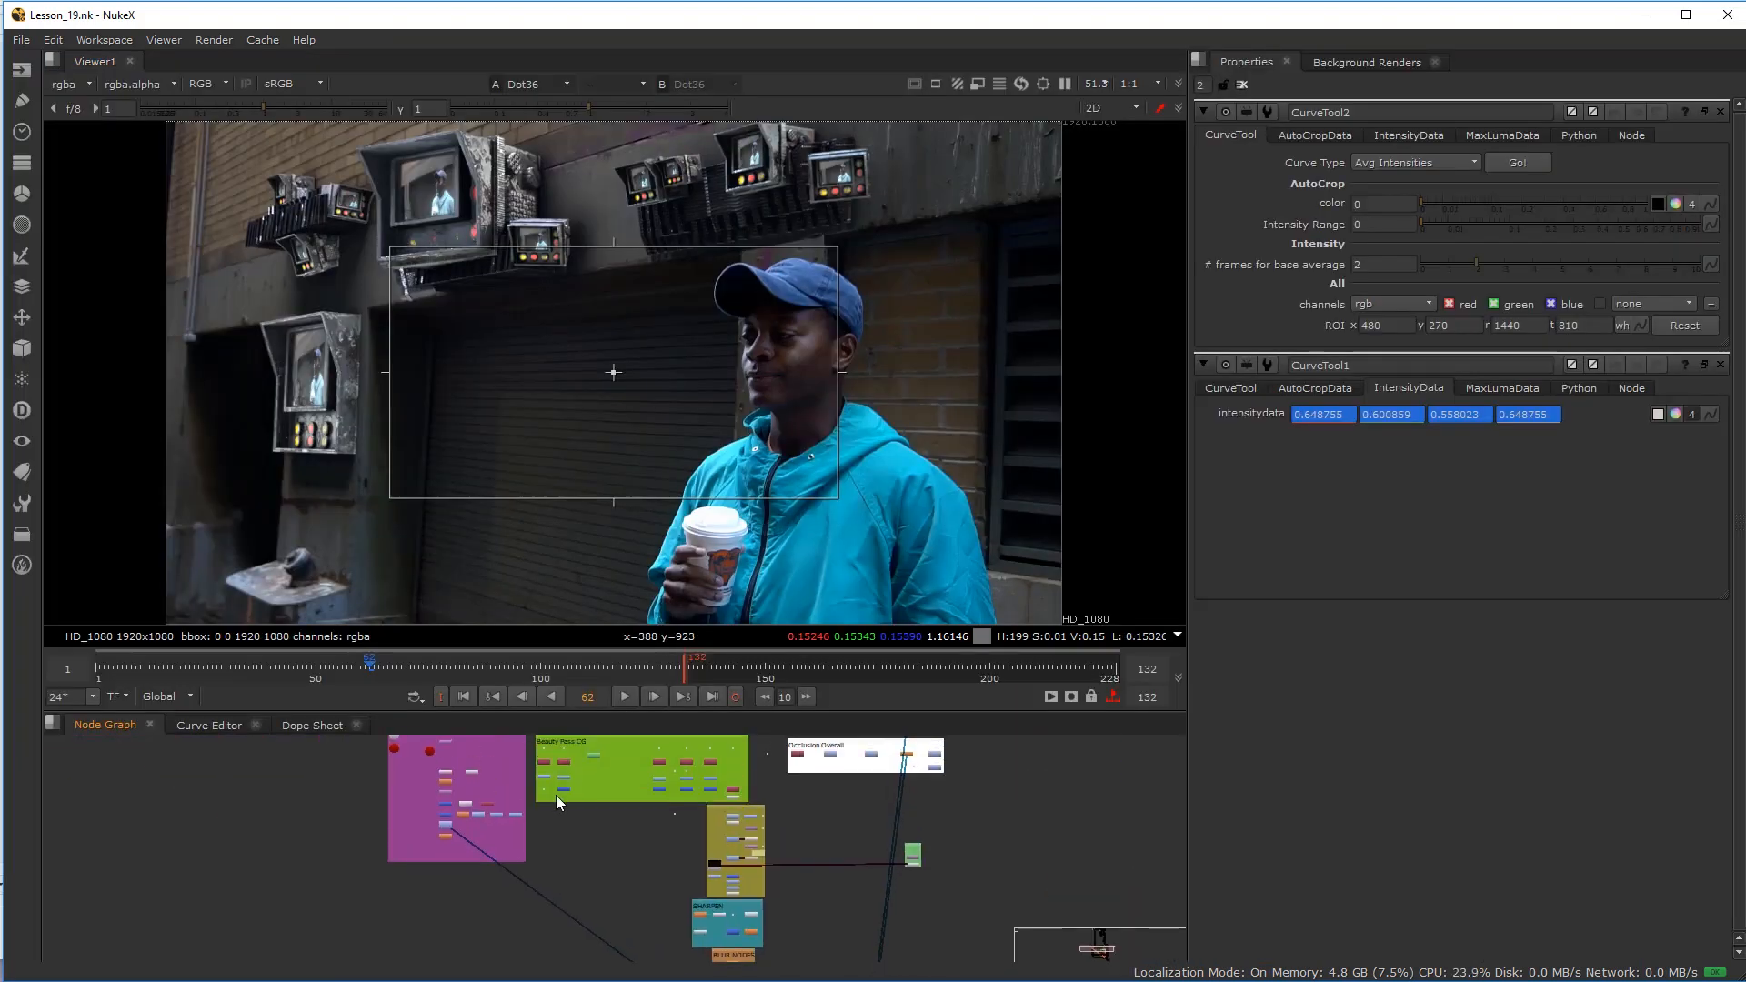
middle_click_drag(635, 871, 506, 868)
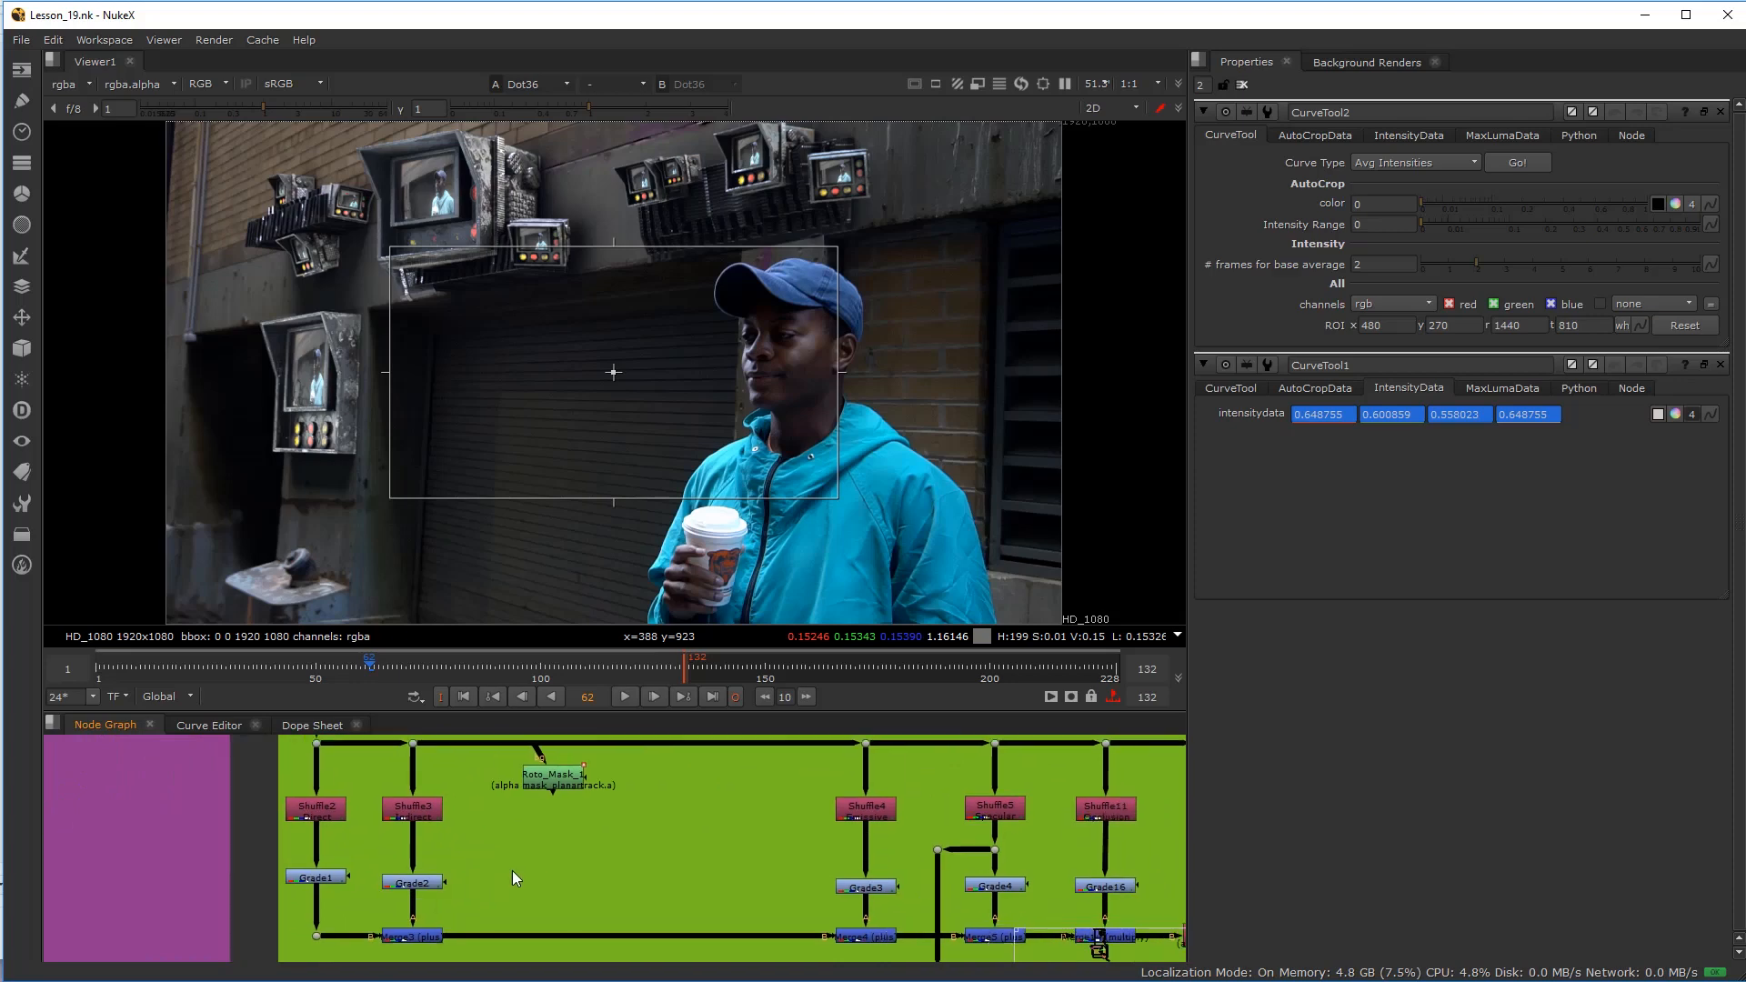
left_click_drag(549, 779, 533, 806)
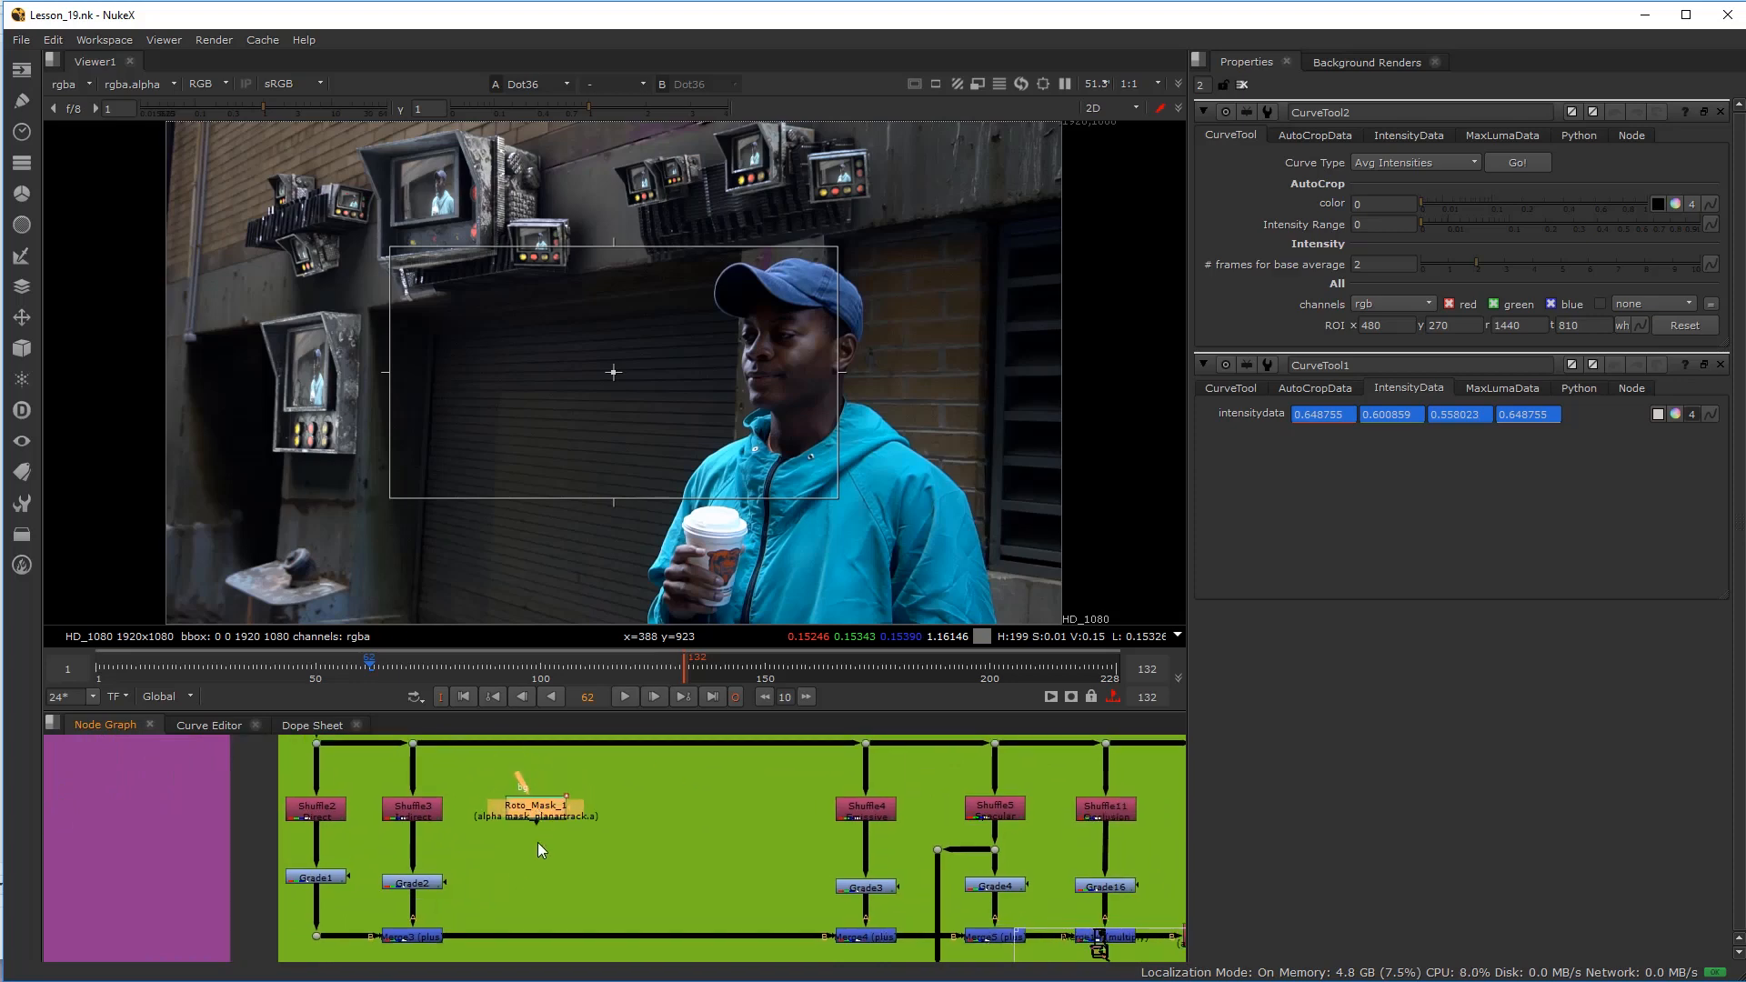
middle_click_drag(579, 887, 607, 860)
scroll(685, 871, "up", 1)
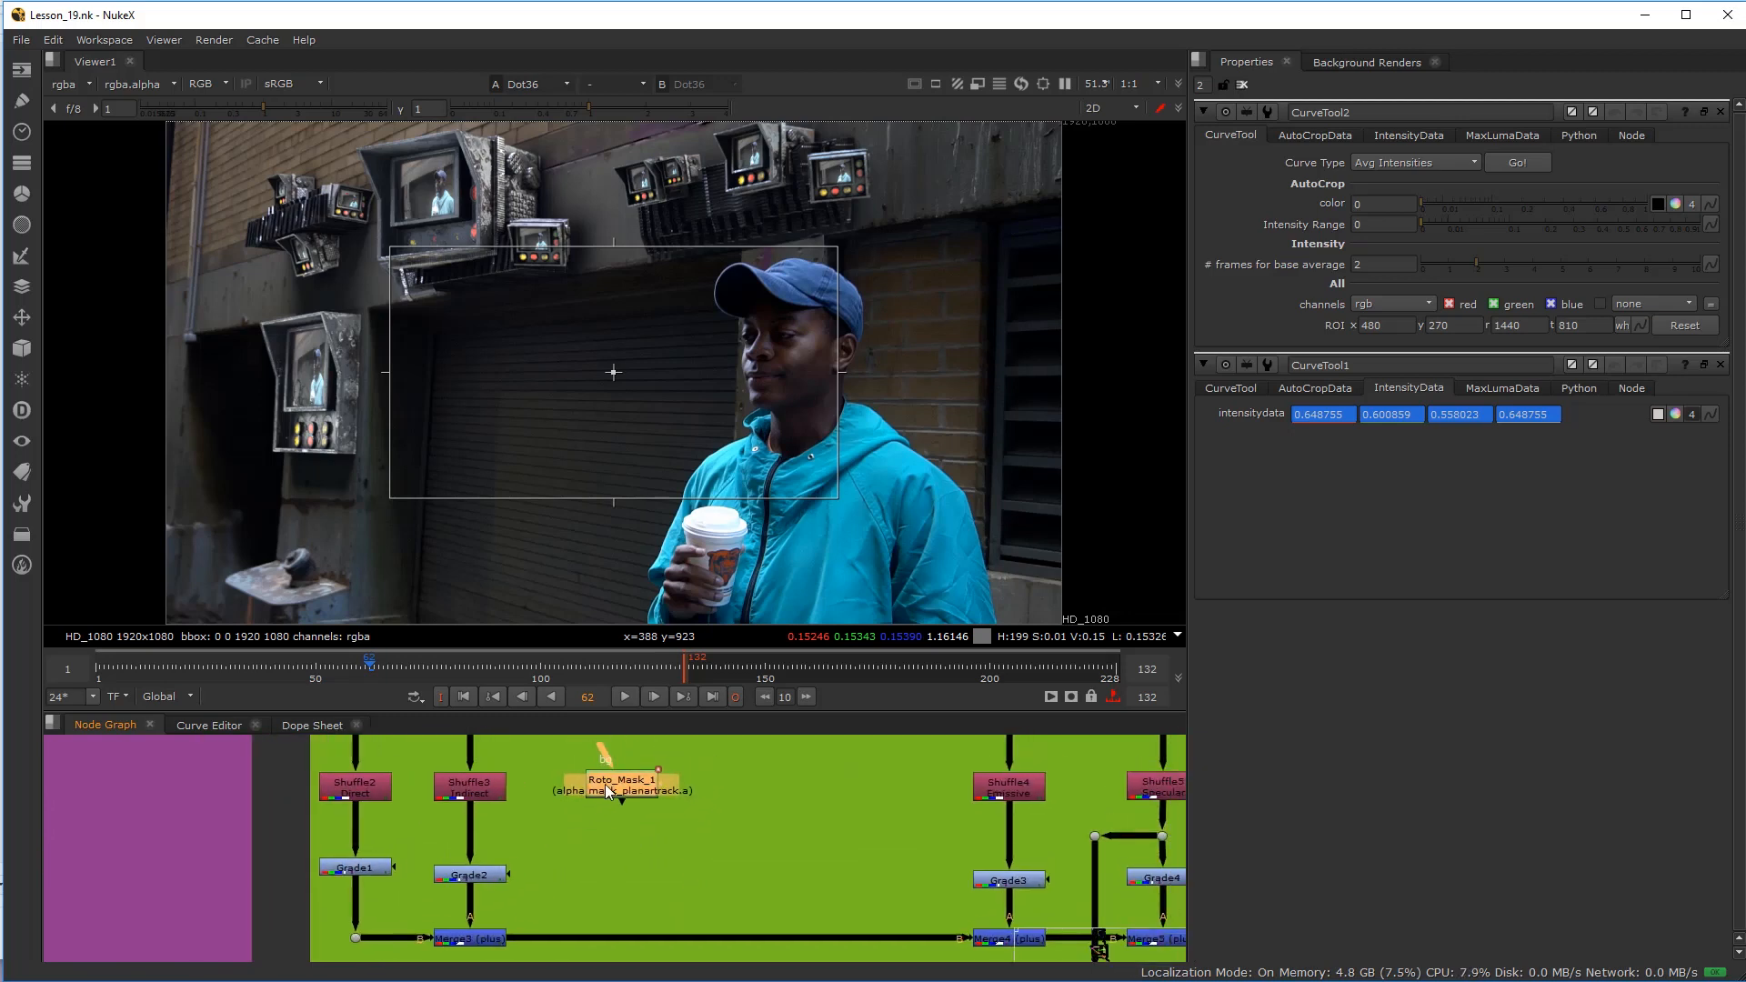
middle_click_drag(620, 855, 592, 862)
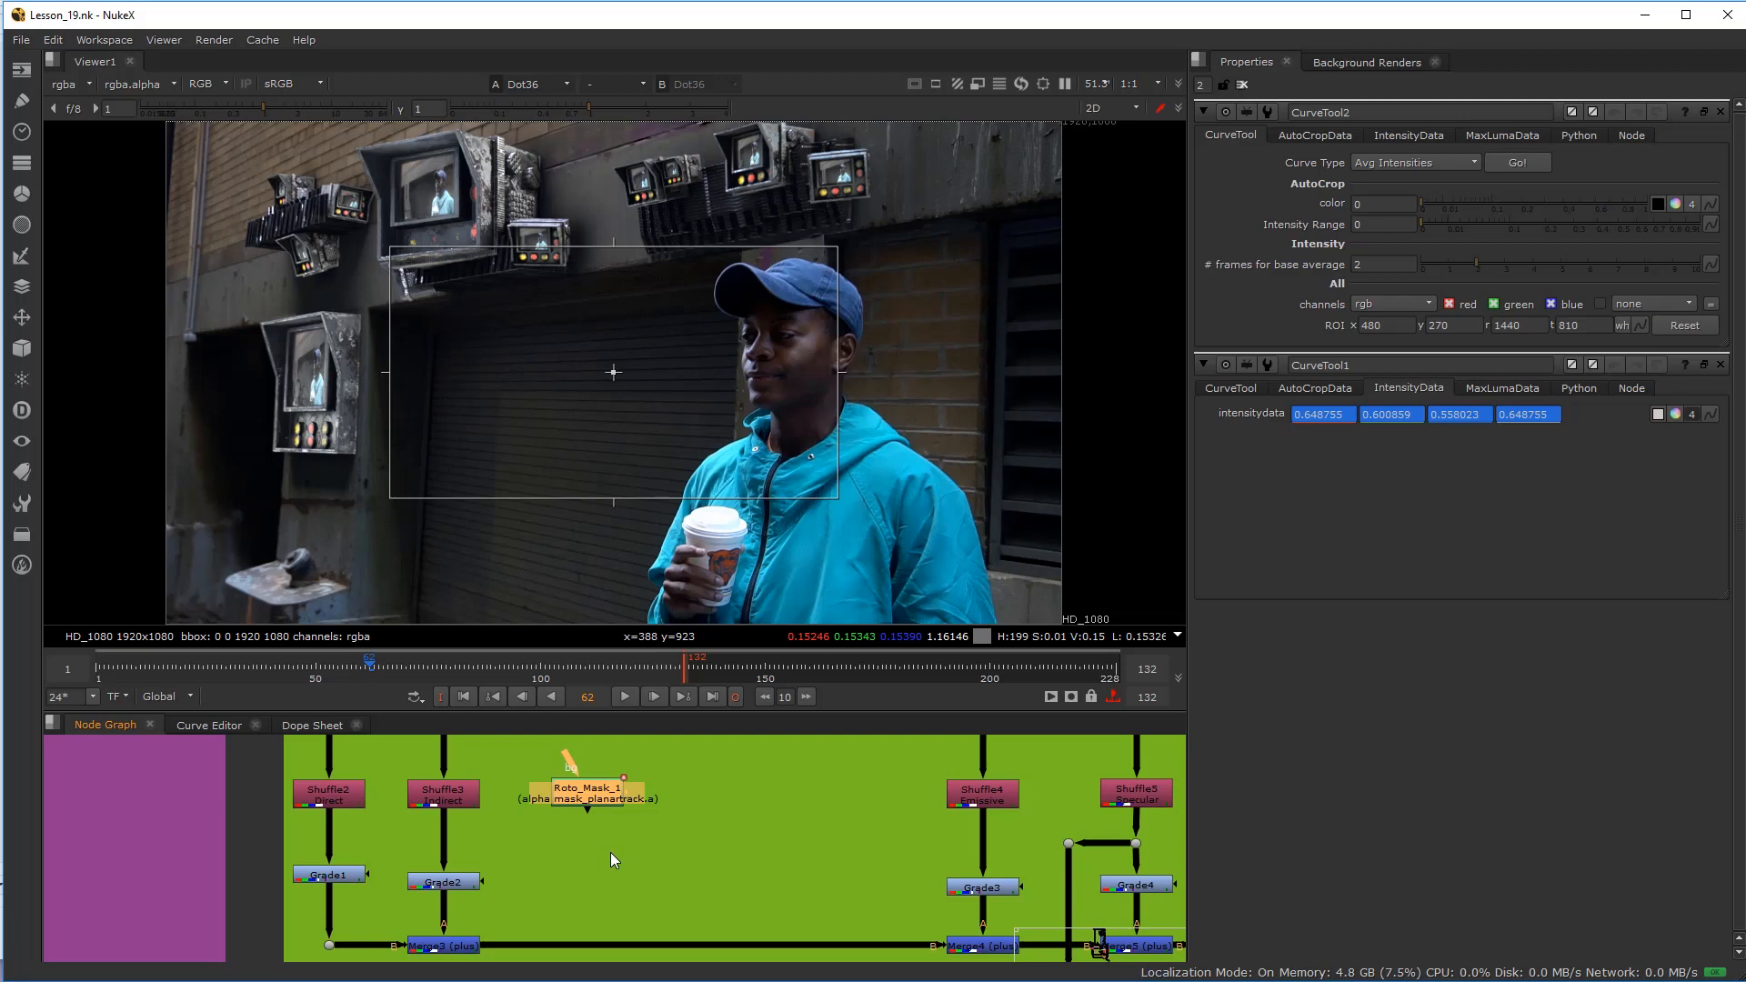
left_click(585, 855)
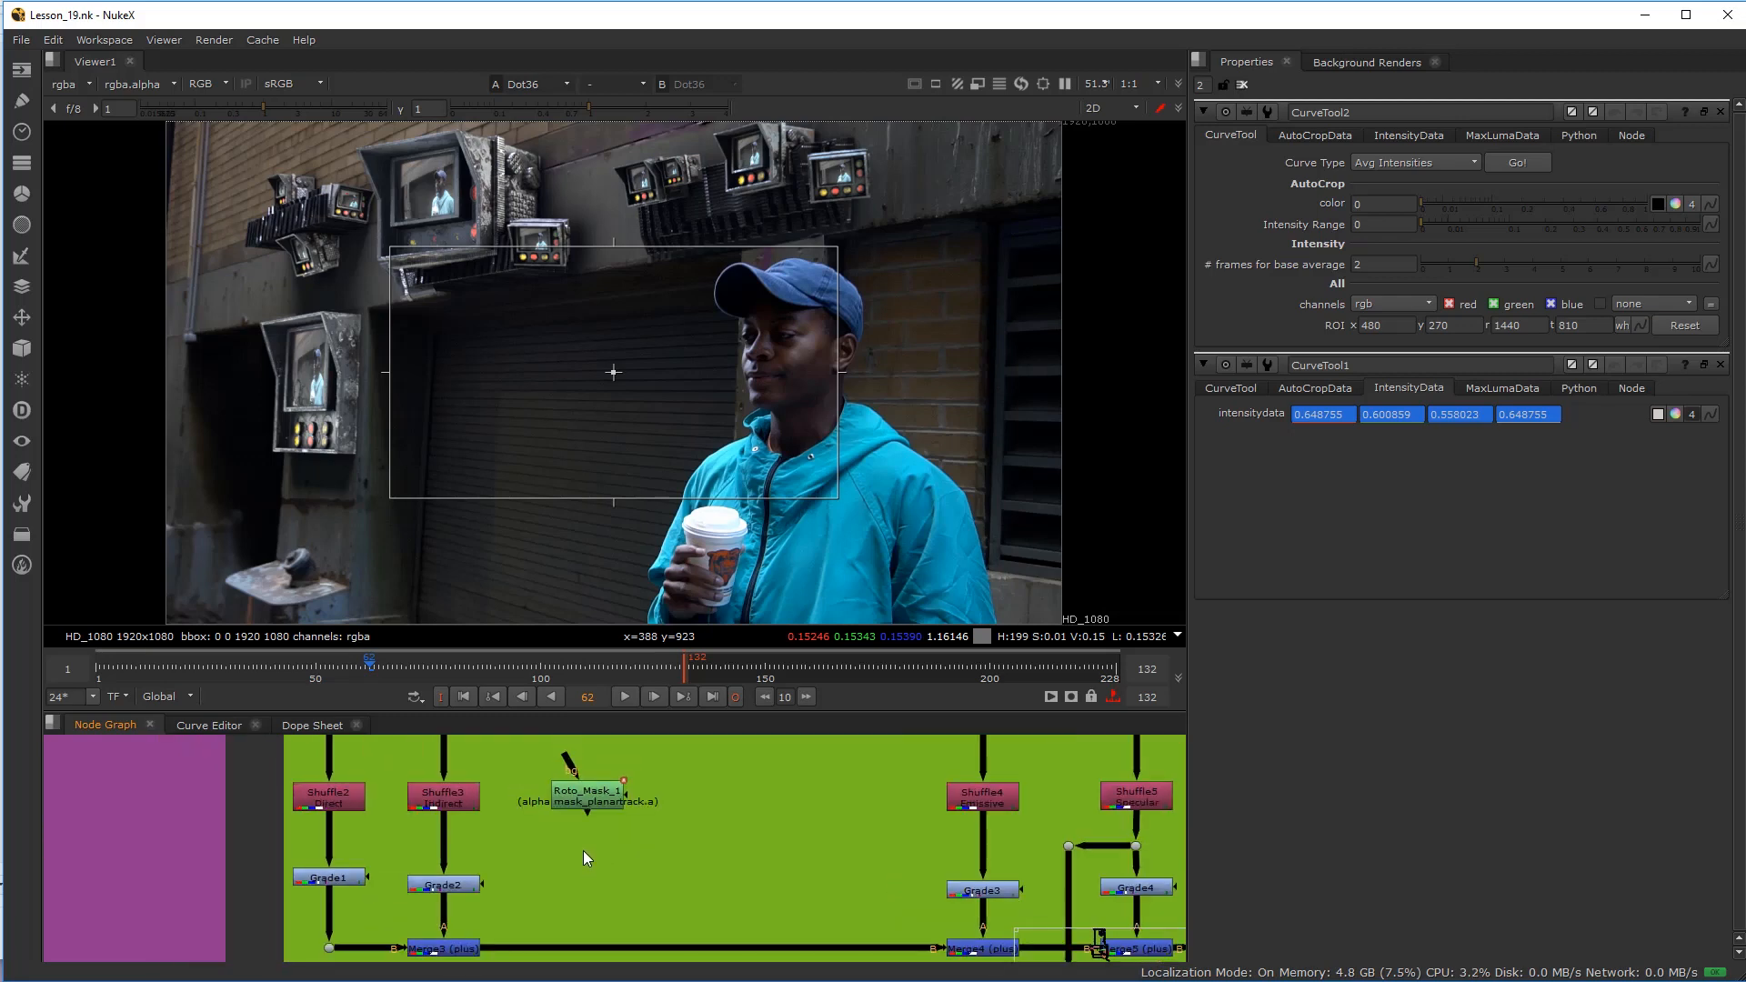
middle_click_drag(671, 866, 561, 817)
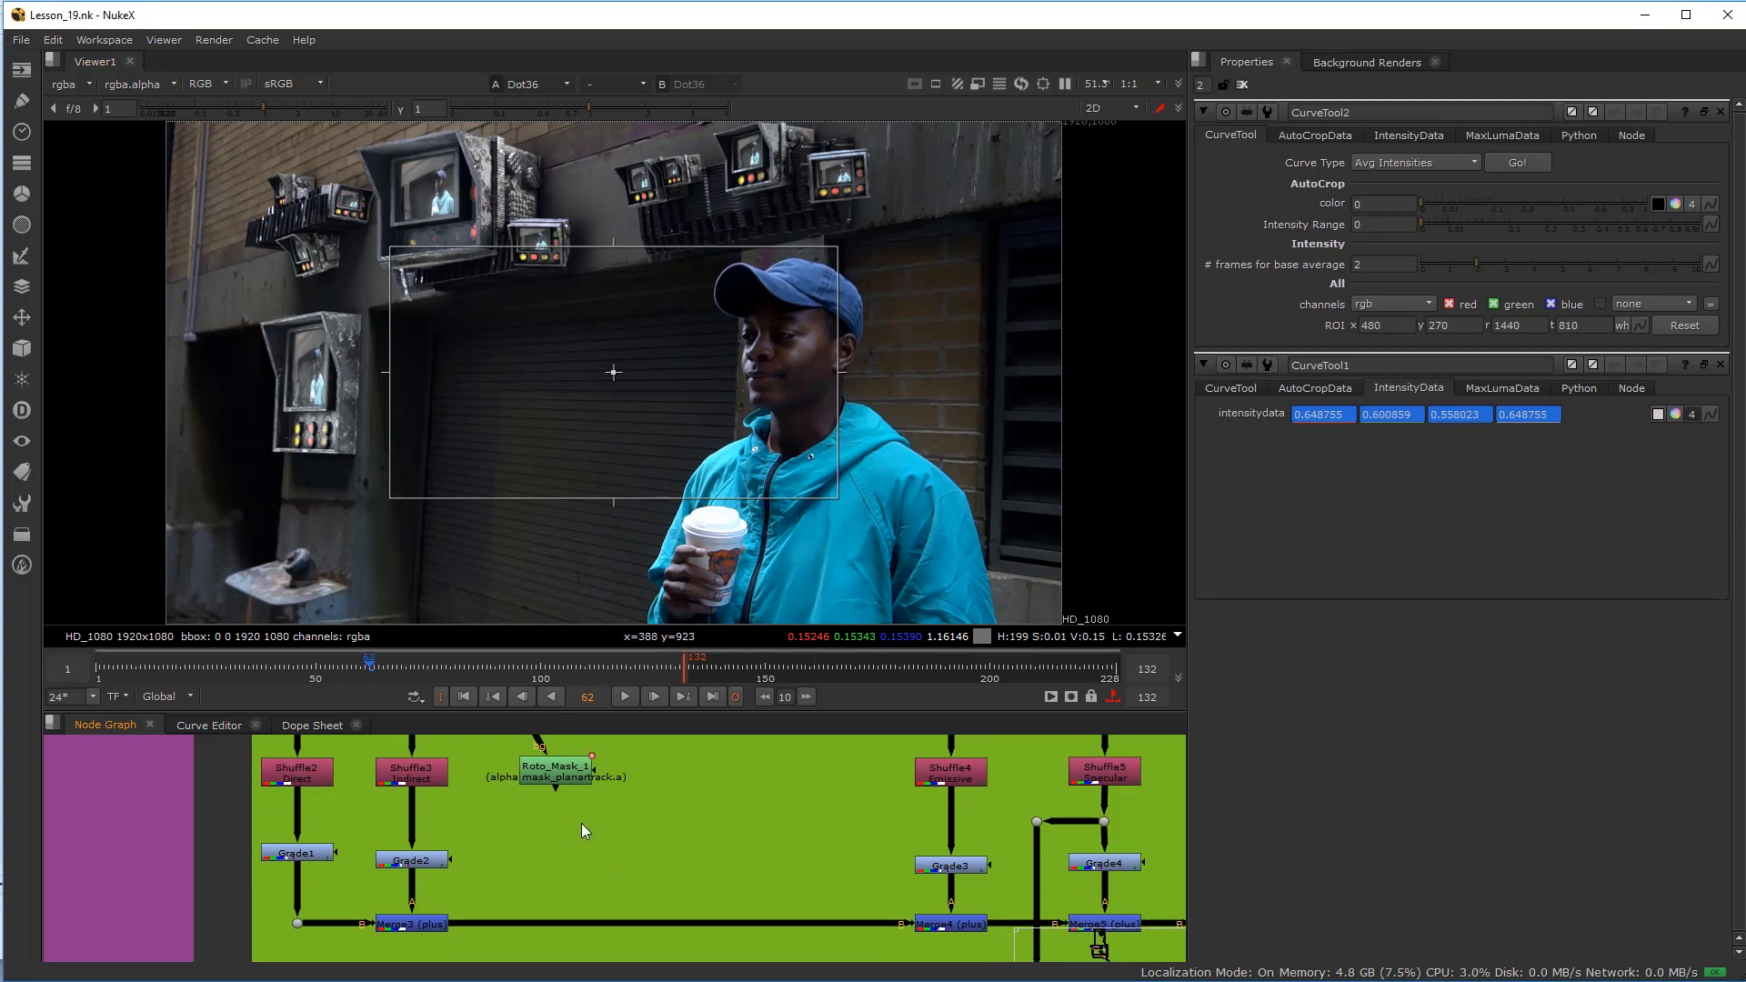
middle_click_drag(587, 824, 589, 878)
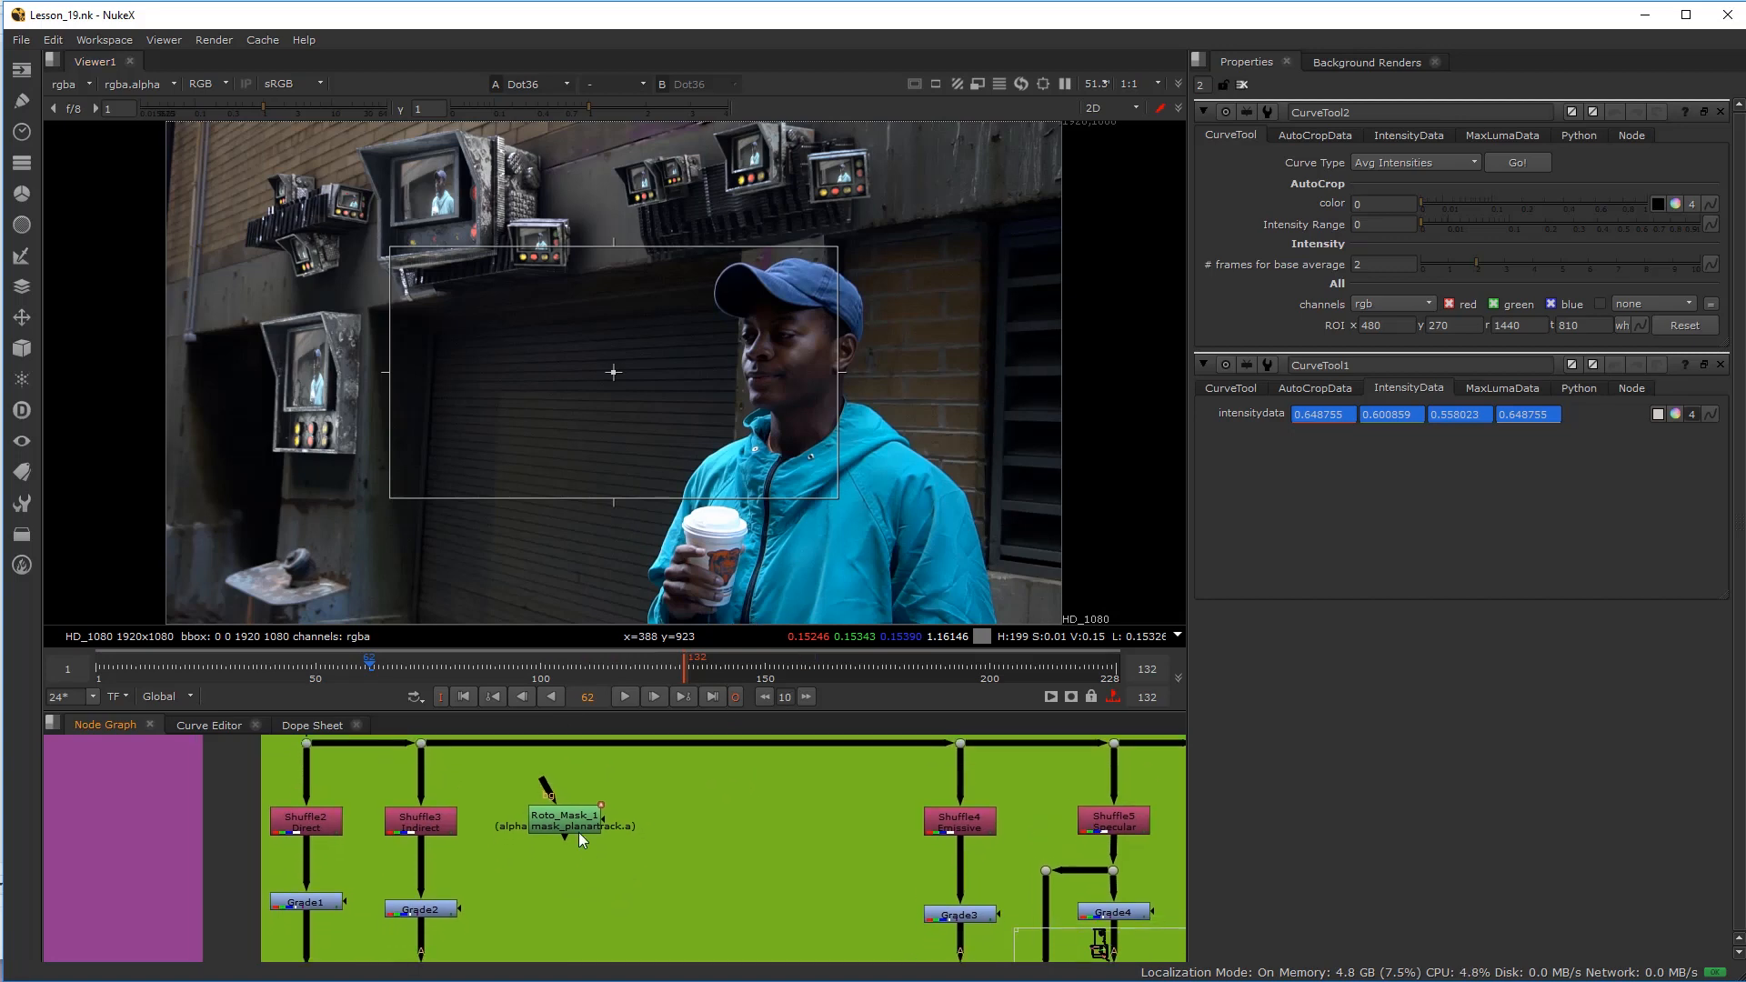
middle_click_drag(586, 760, 652, 805)
middle_click_drag(744, 873, 778, 857)
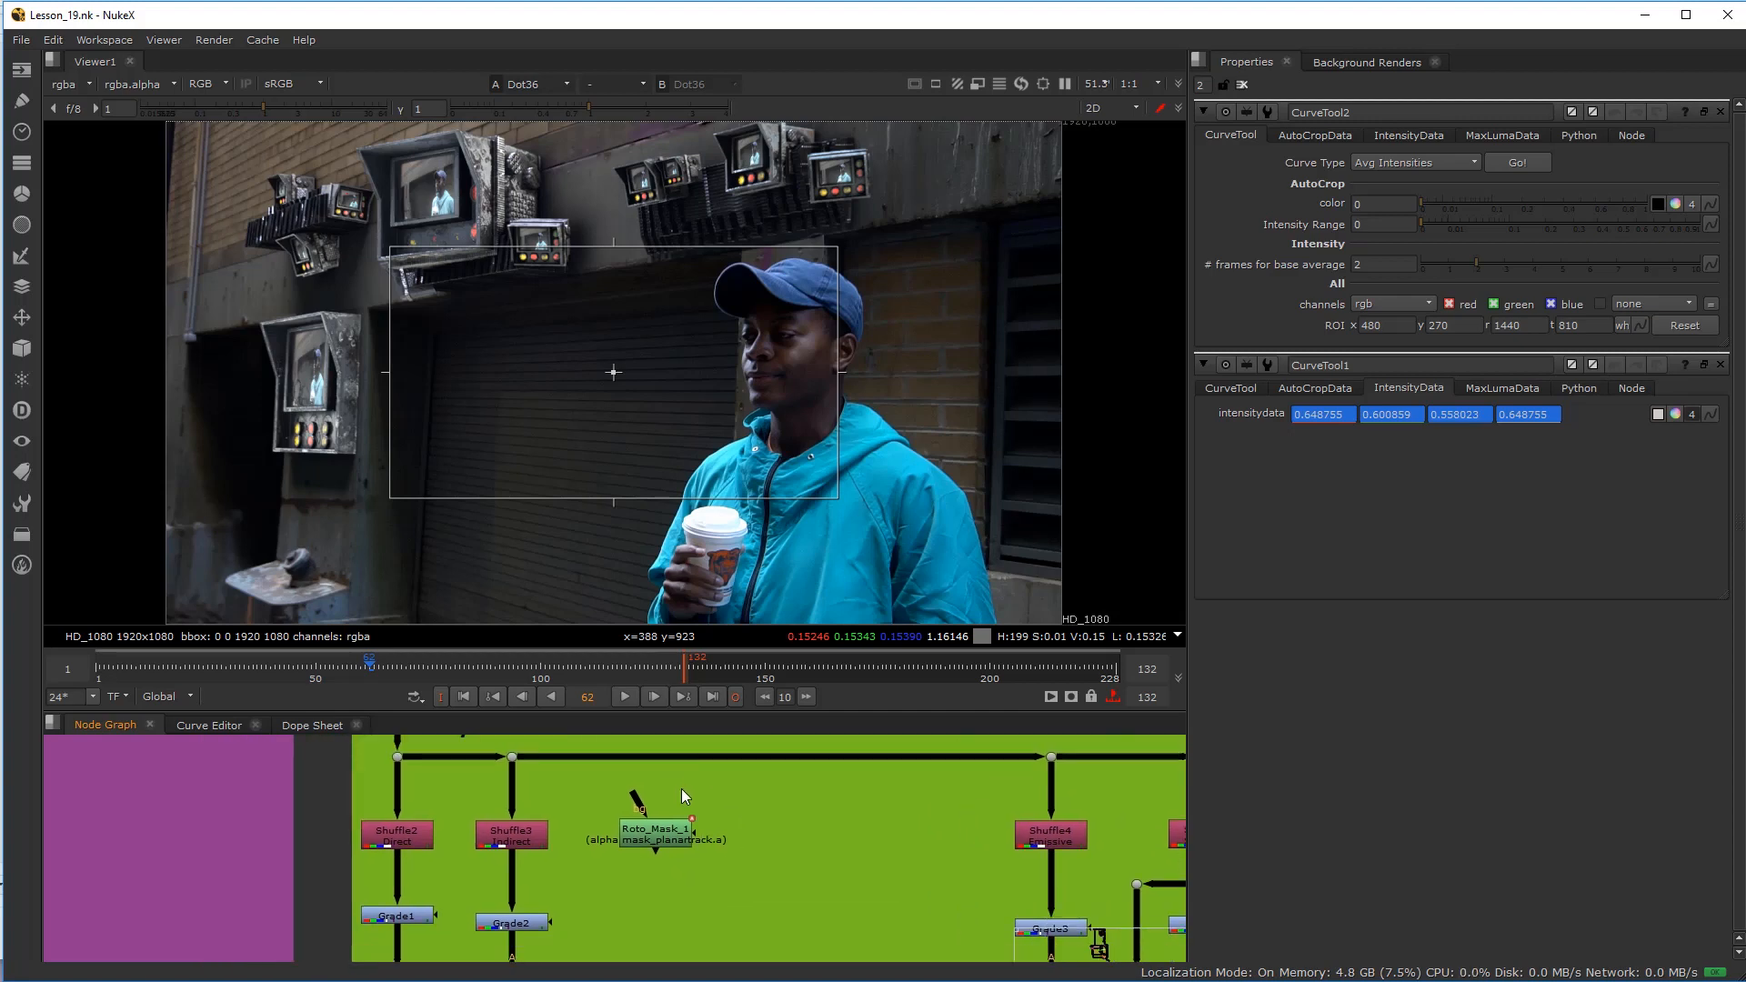
scroll(681, 789, "down", 2)
middle_click_drag(656, 816, 651, 815)
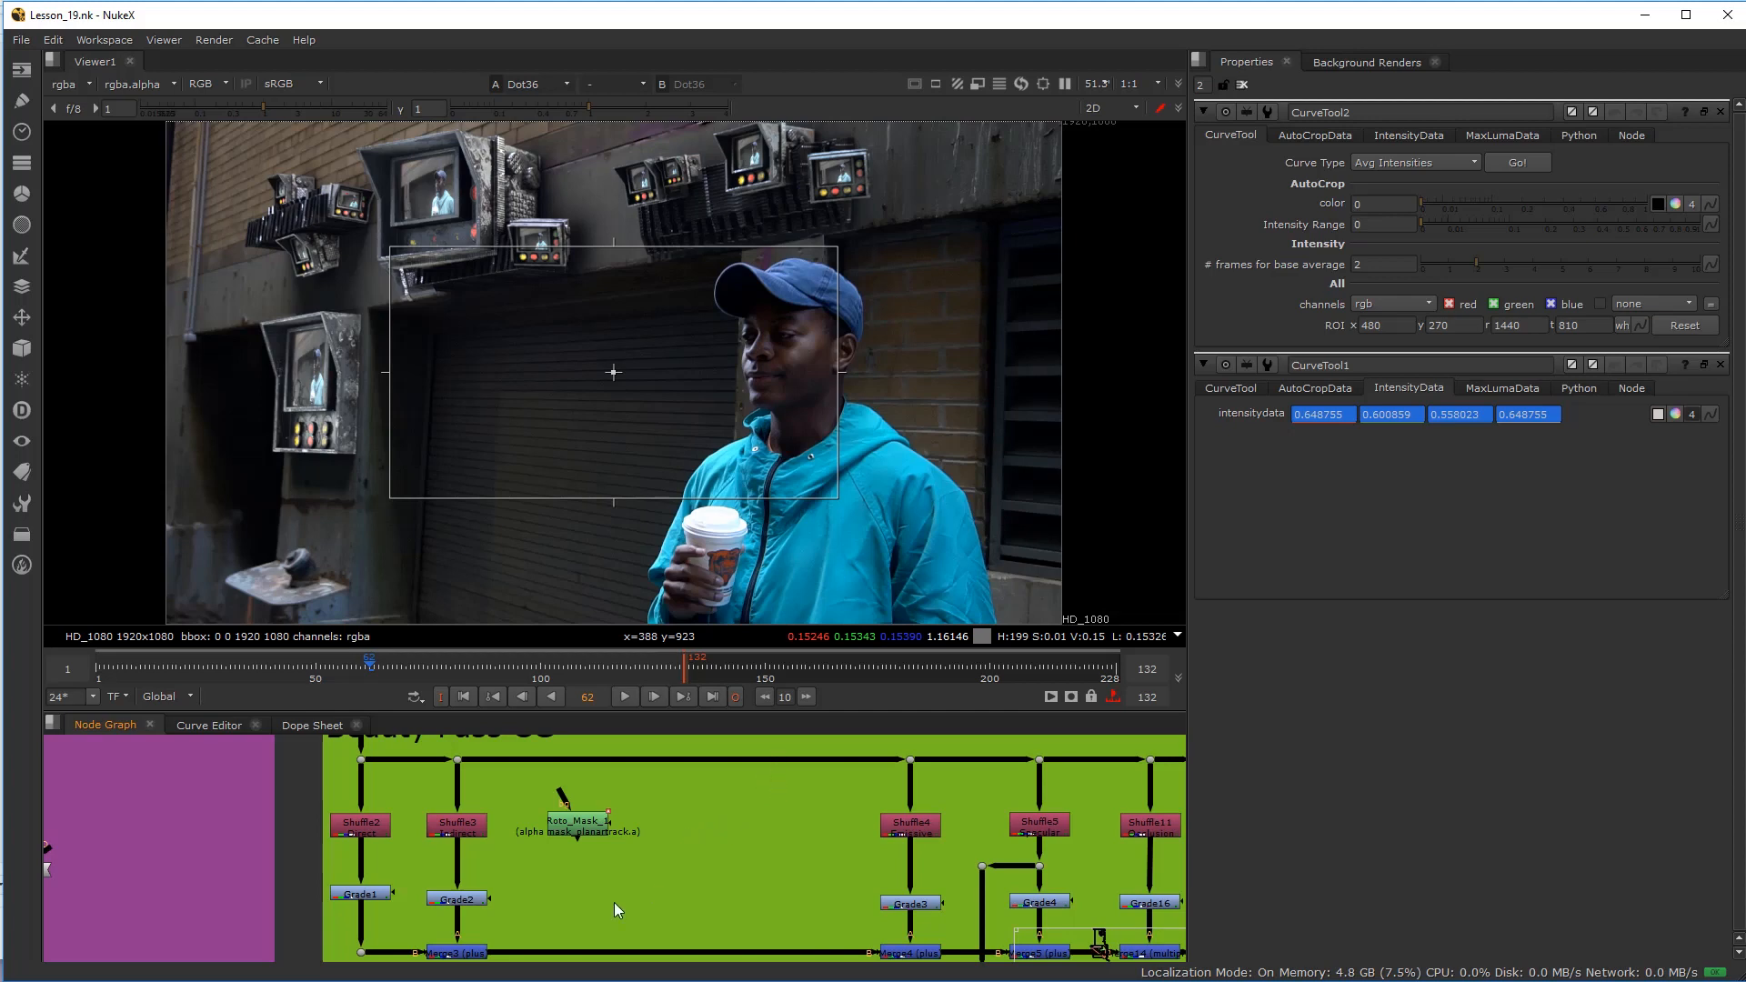
scroll(610, 899, "down", 3)
scroll(587, 884, "up", 4)
scroll(587, 882, "down", 1)
middle_click_drag(576, 883, 586, 845)
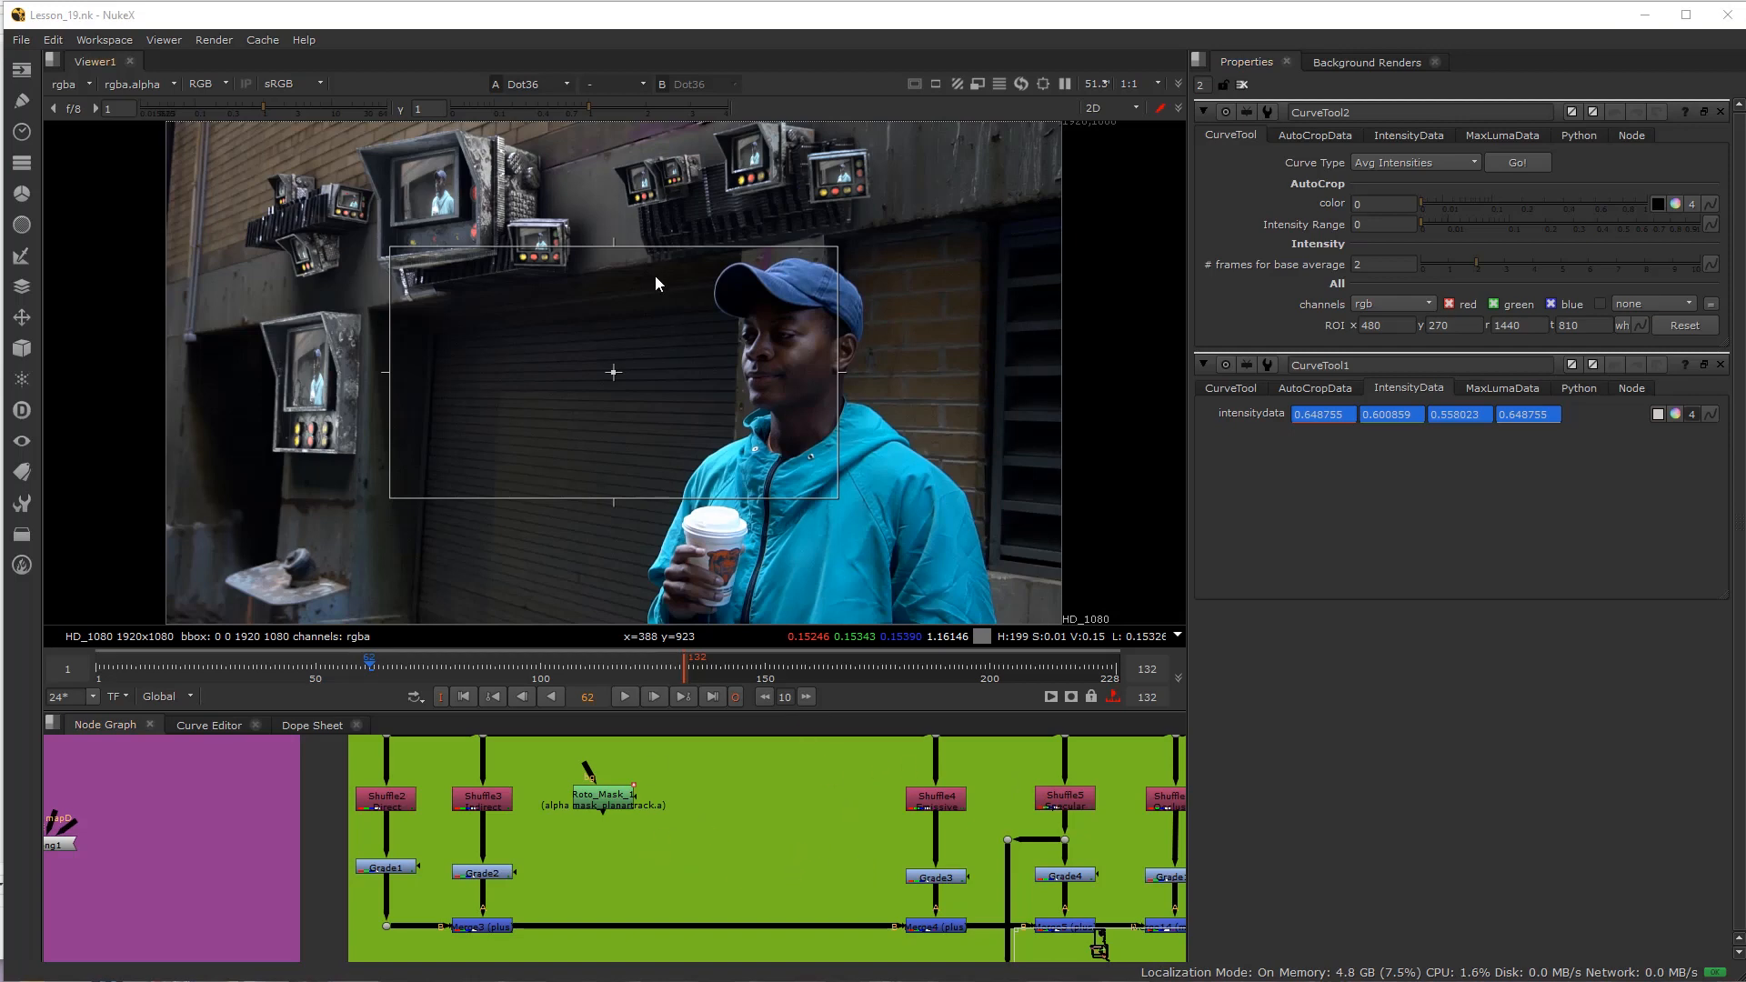
Step: Close the CurveTool2 and CurveTool1 properties
left_click(1719, 111)
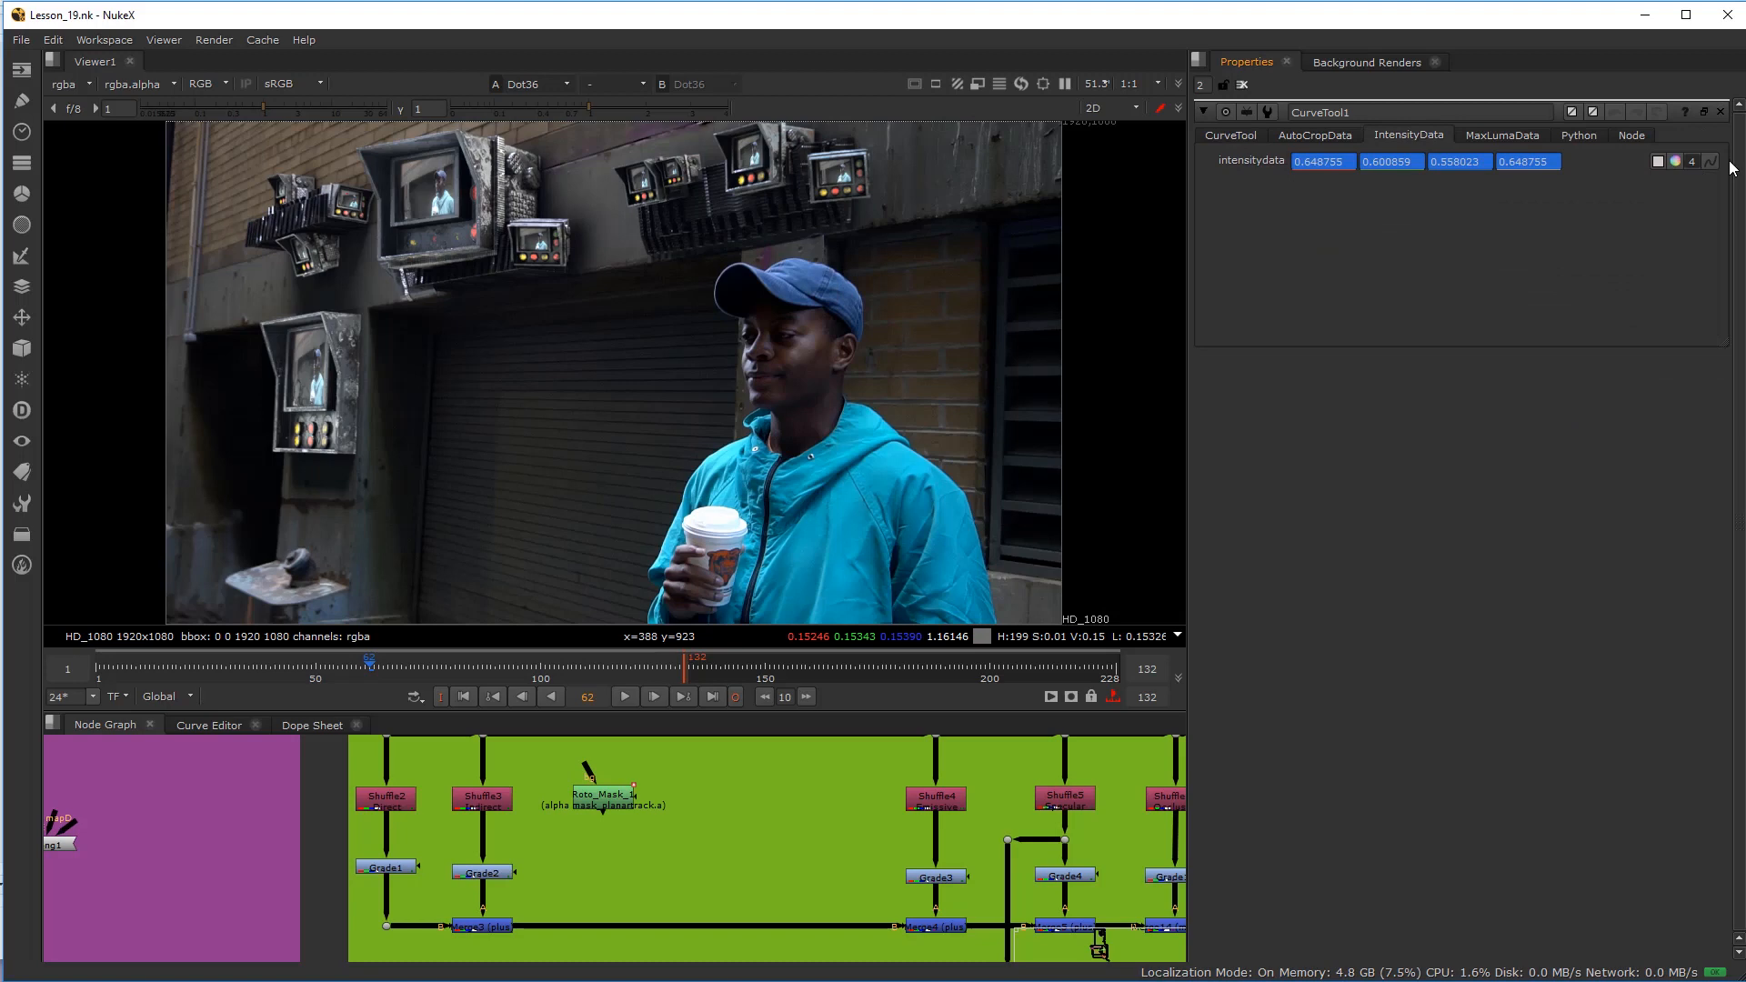
left_click(1719, 110)
key("Return")
left_click(502, 882)
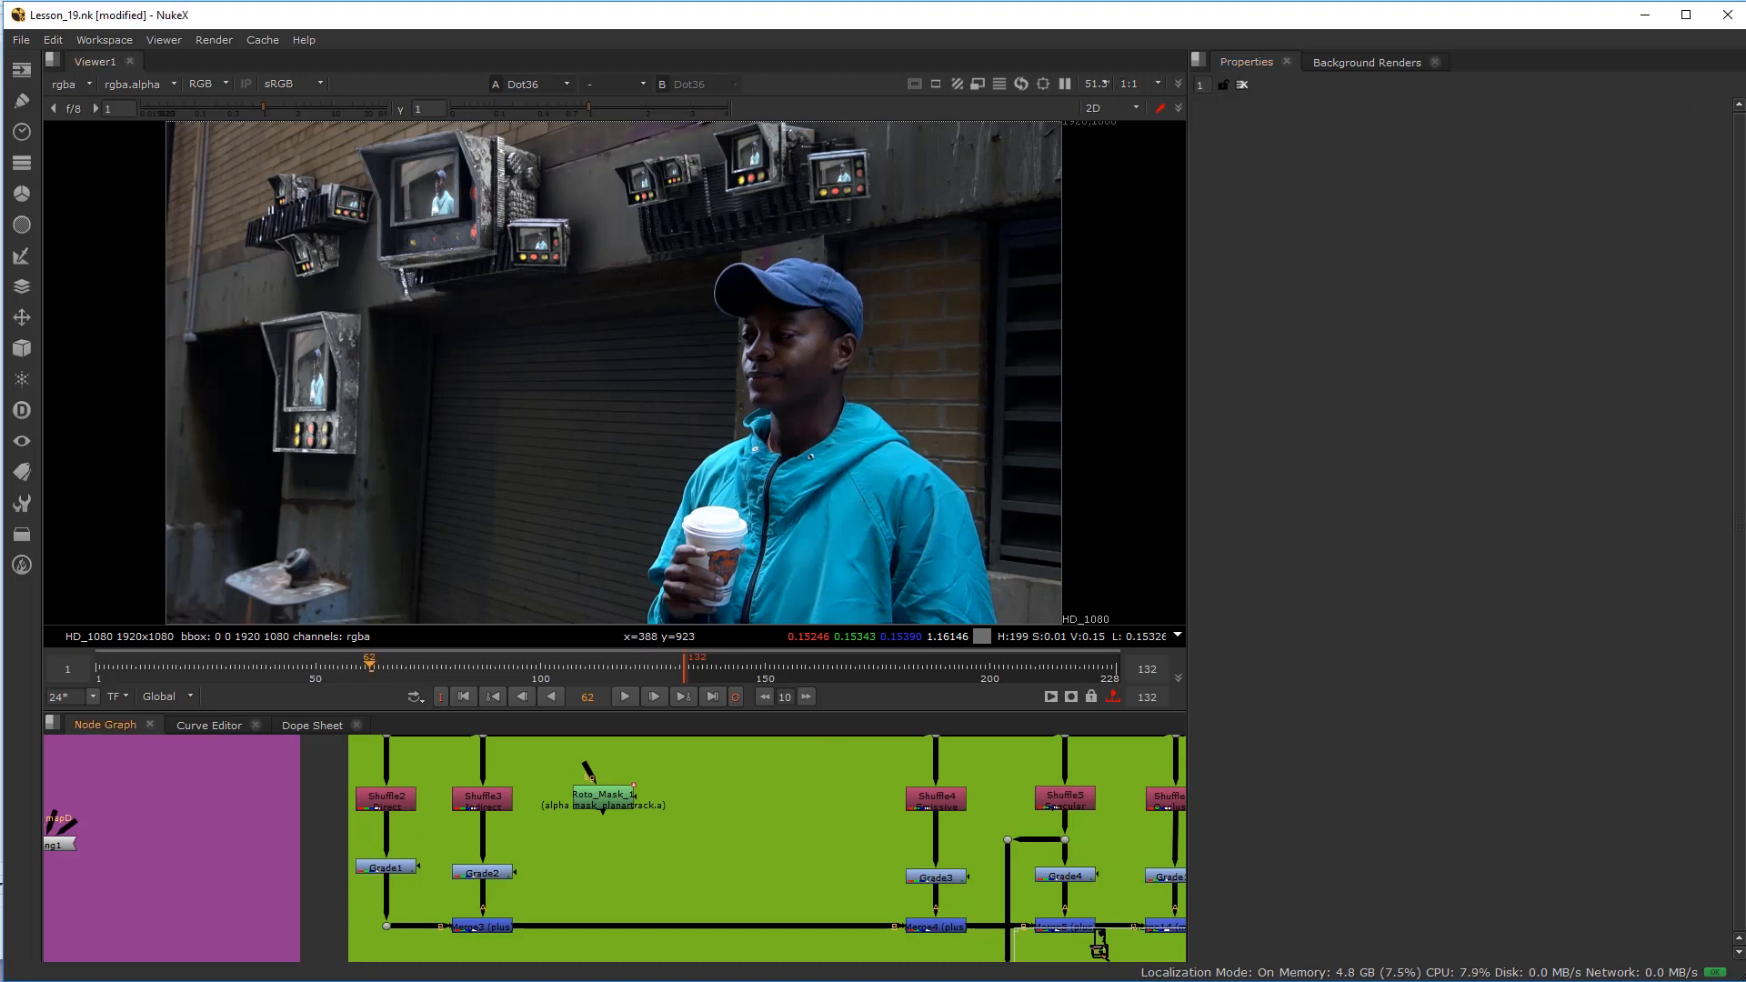
Step: Compare the real metal plate at the lower edge of the comp with the CG television mounted above it
mouse_move(427, 316)
middle_mouse_down()
mouse_move(527, 328)
mouse_move(442, 331)
middle_mouse_up()
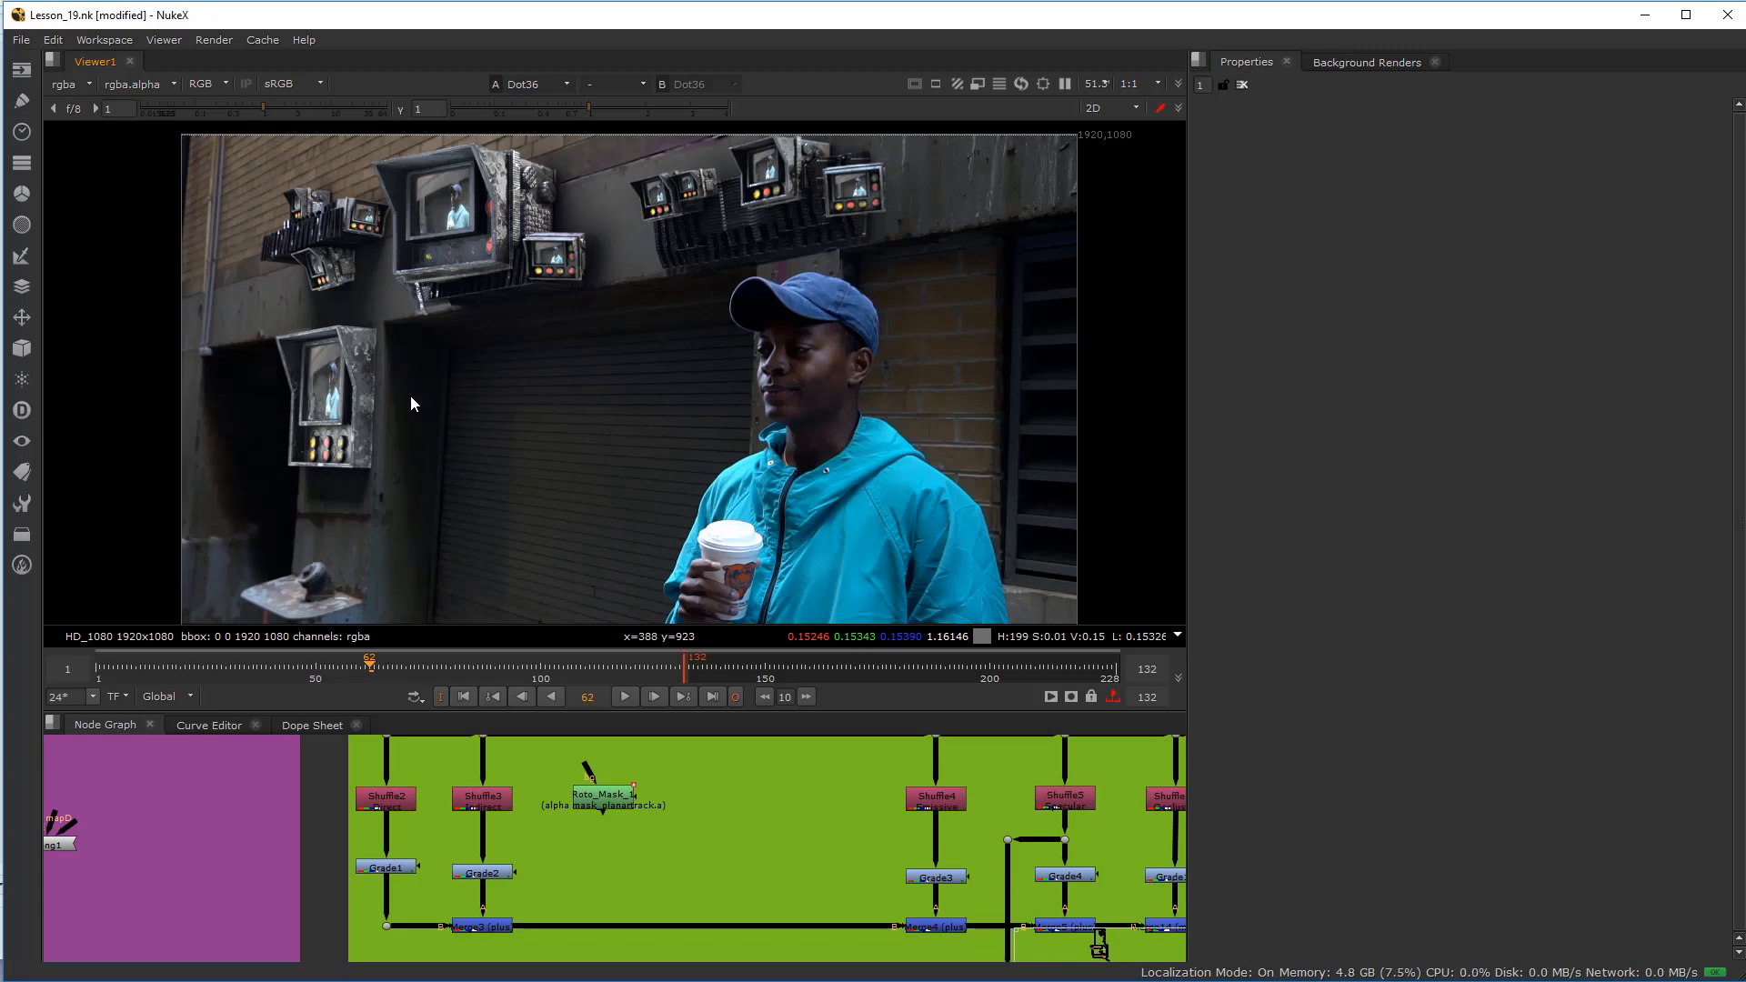
middle_click_drag(295, 608, 362, 480)
scroll(362, 478, "up", 5)
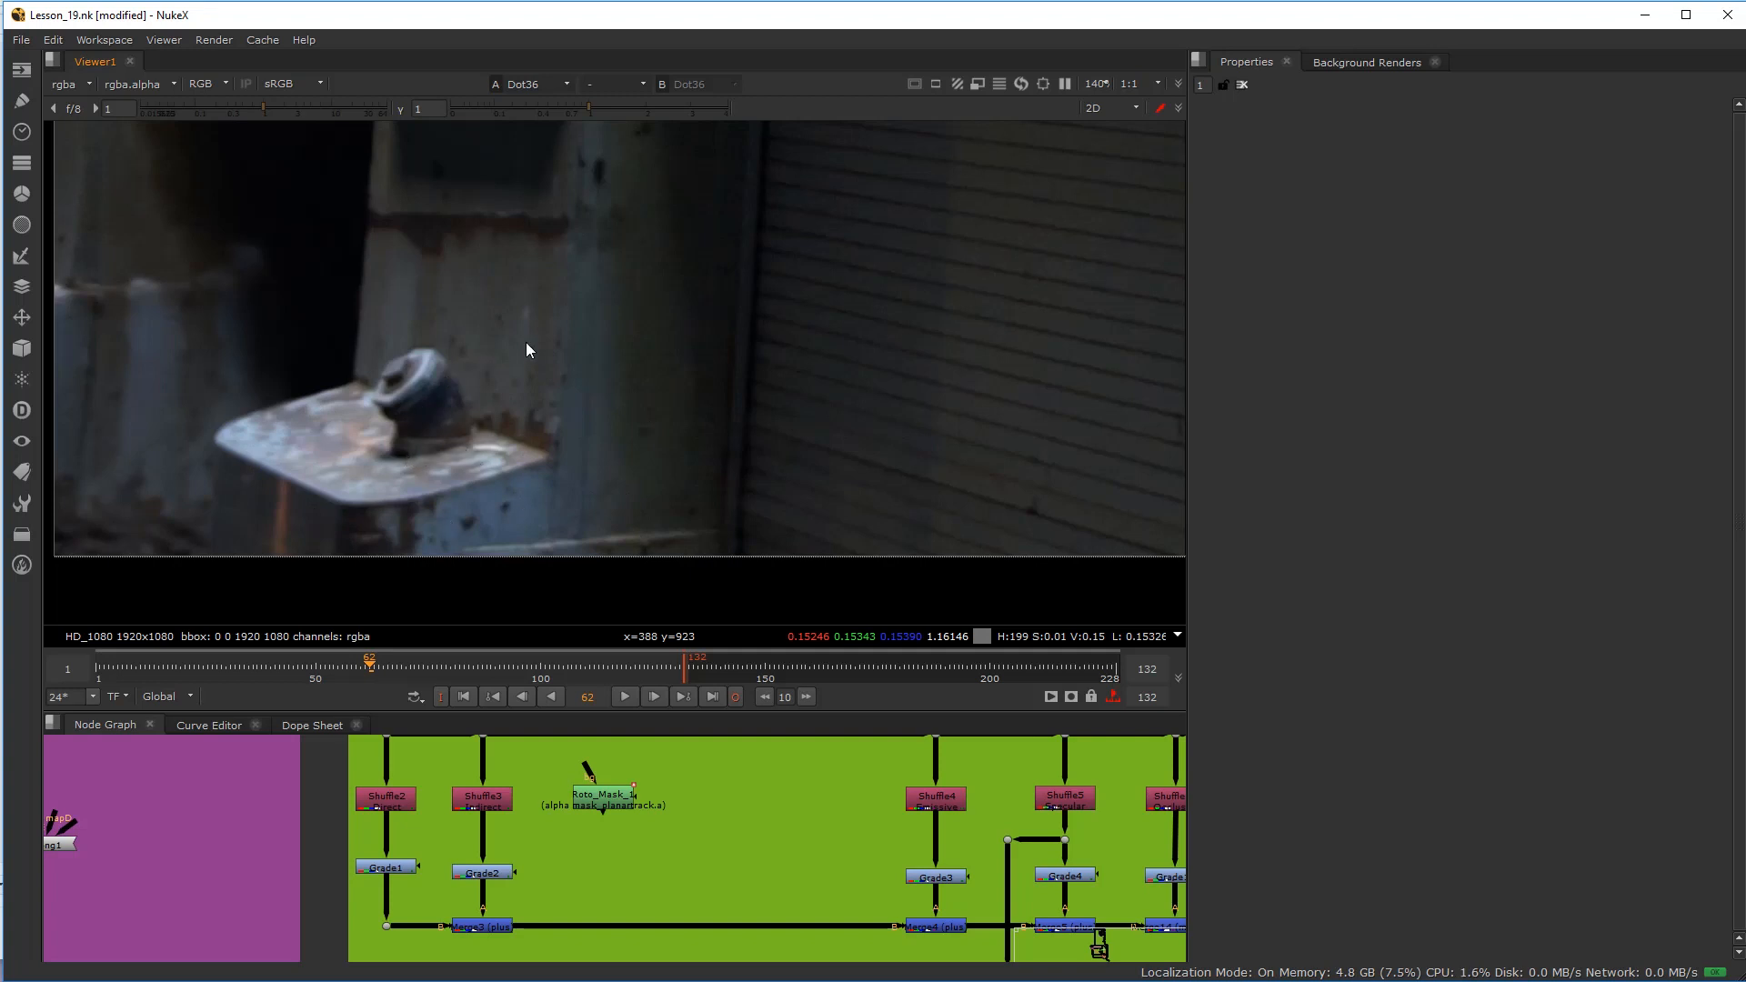
scroll(510, 389, "down", 5)
mouse_move(510, 389)
middle_mouse_down()
mouse_move(493, 471)
mouse_move(515, 555)
mouse_move(489, 705)
middle_mouse_up()
scroll(472, 496, "up", 4)
middle_click_drag(429, 273, 459, 391)
scroll(546, 397, "up", 3)
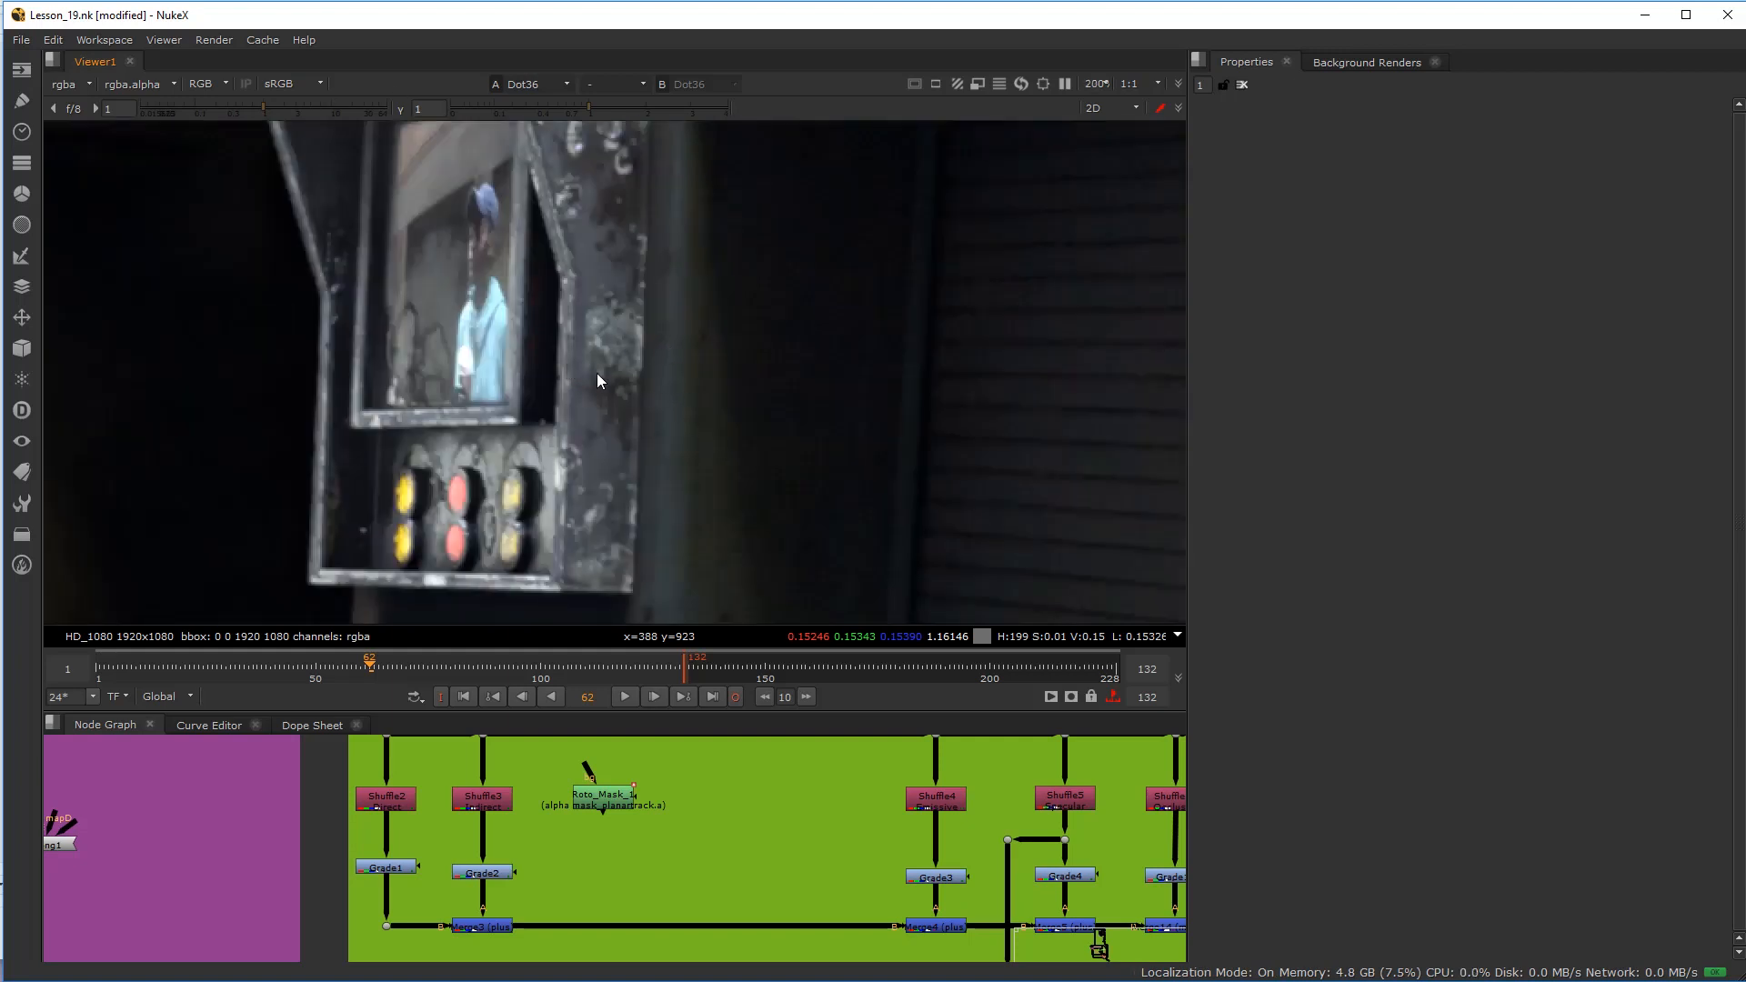
scroll(577, 473, "down", 3)
middle_click_drag(576, 480, 690, 213)
middle_click_drag(711, 593, 703, 379)
scroll(593, 380, "up", 2)
scroll(531, 364, "down", 4)
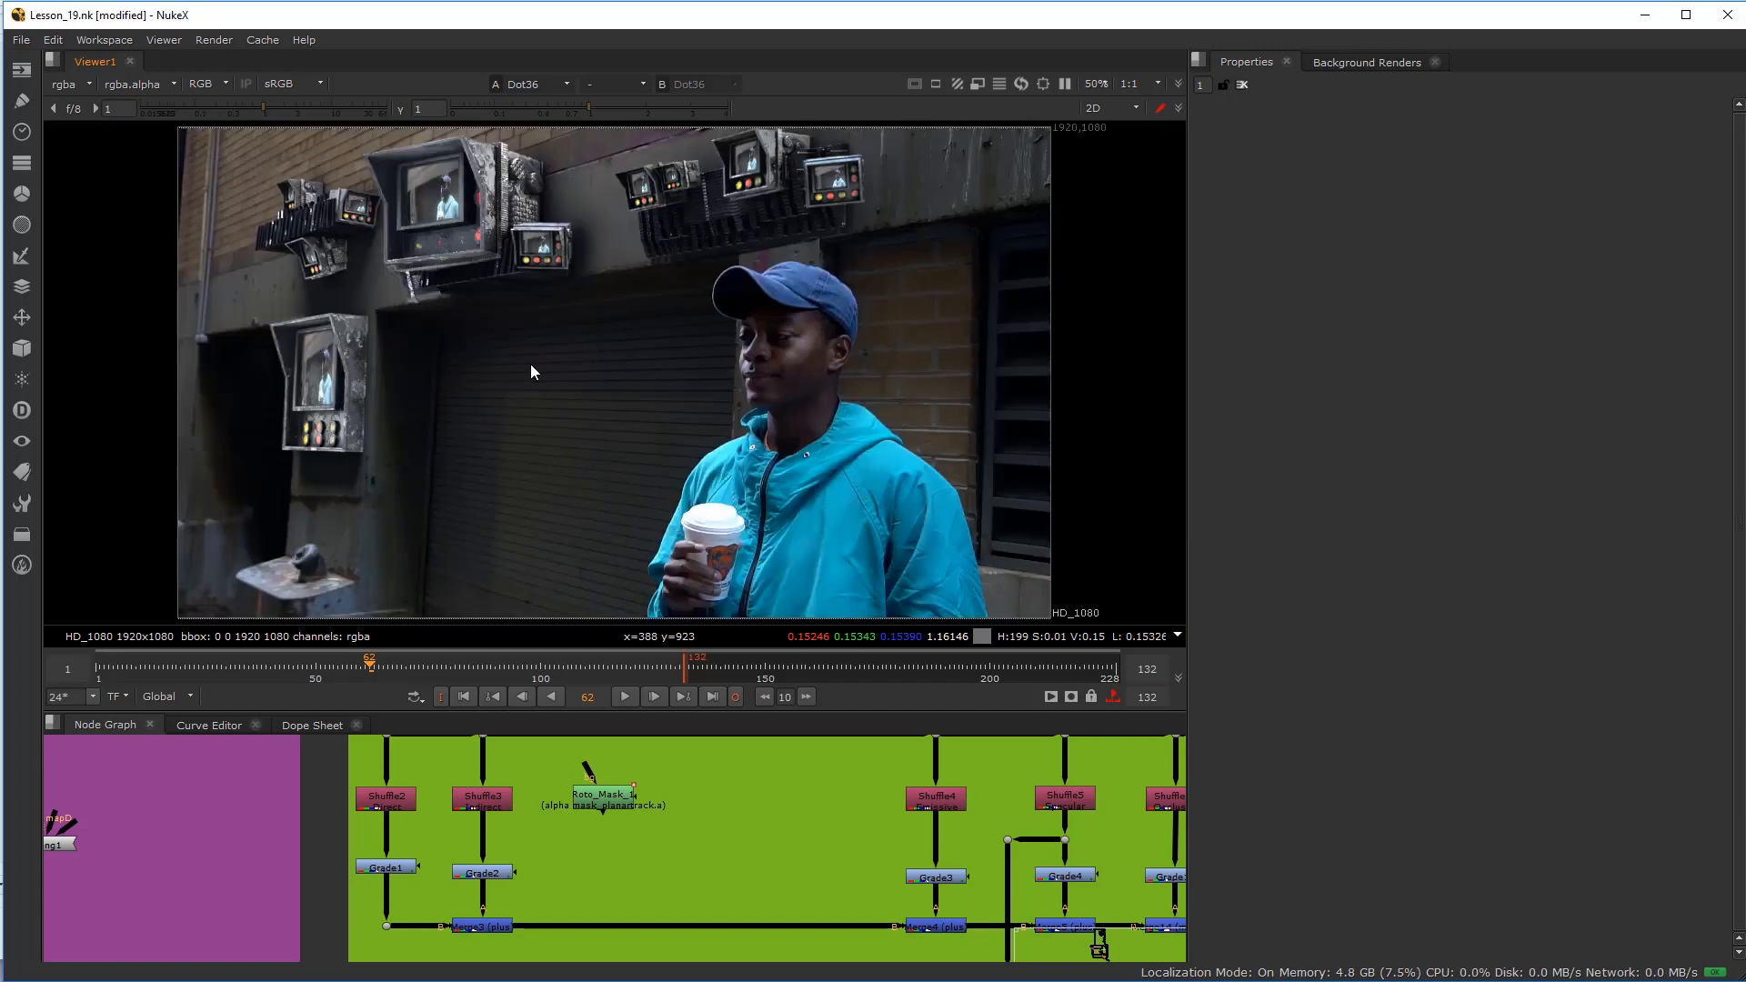
Step: Inspect the lower CG television's base and indicator lights against the wall and metal plate beneath it
scroll(613, 331, "up", 5)
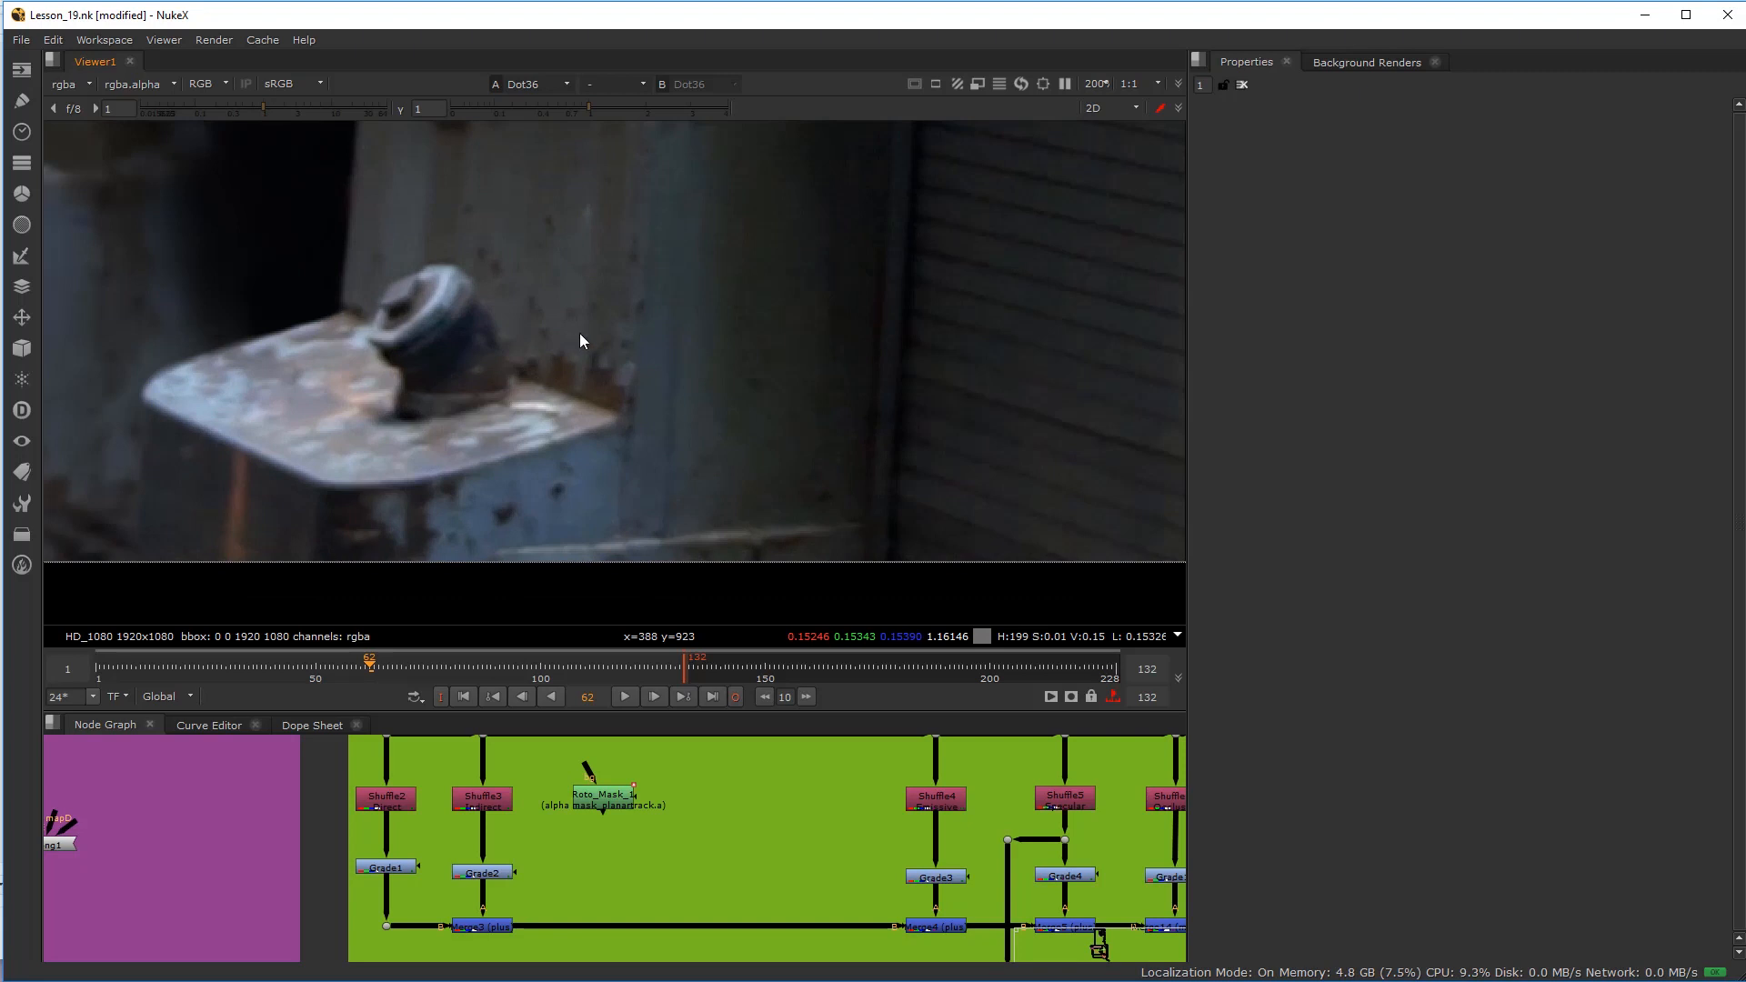
scroll(538, 389, "down", 1)
scroll(582, 354, "down", 3)
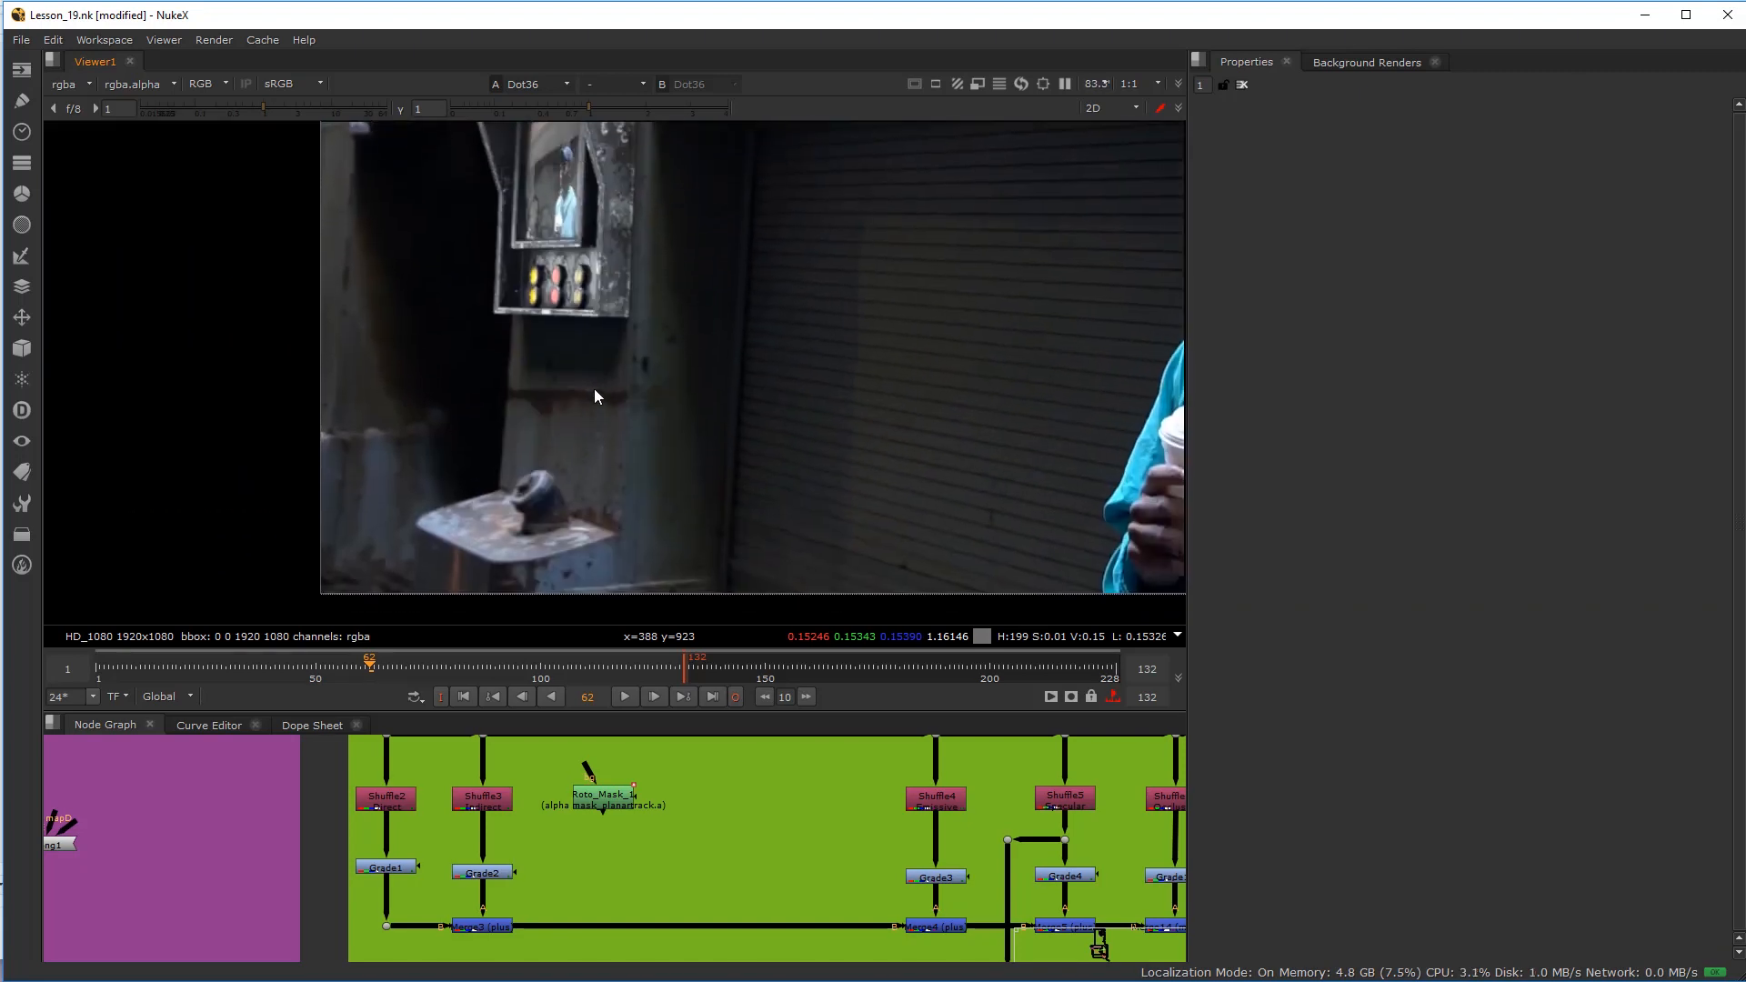
scroll(593, 385, "up", 2)
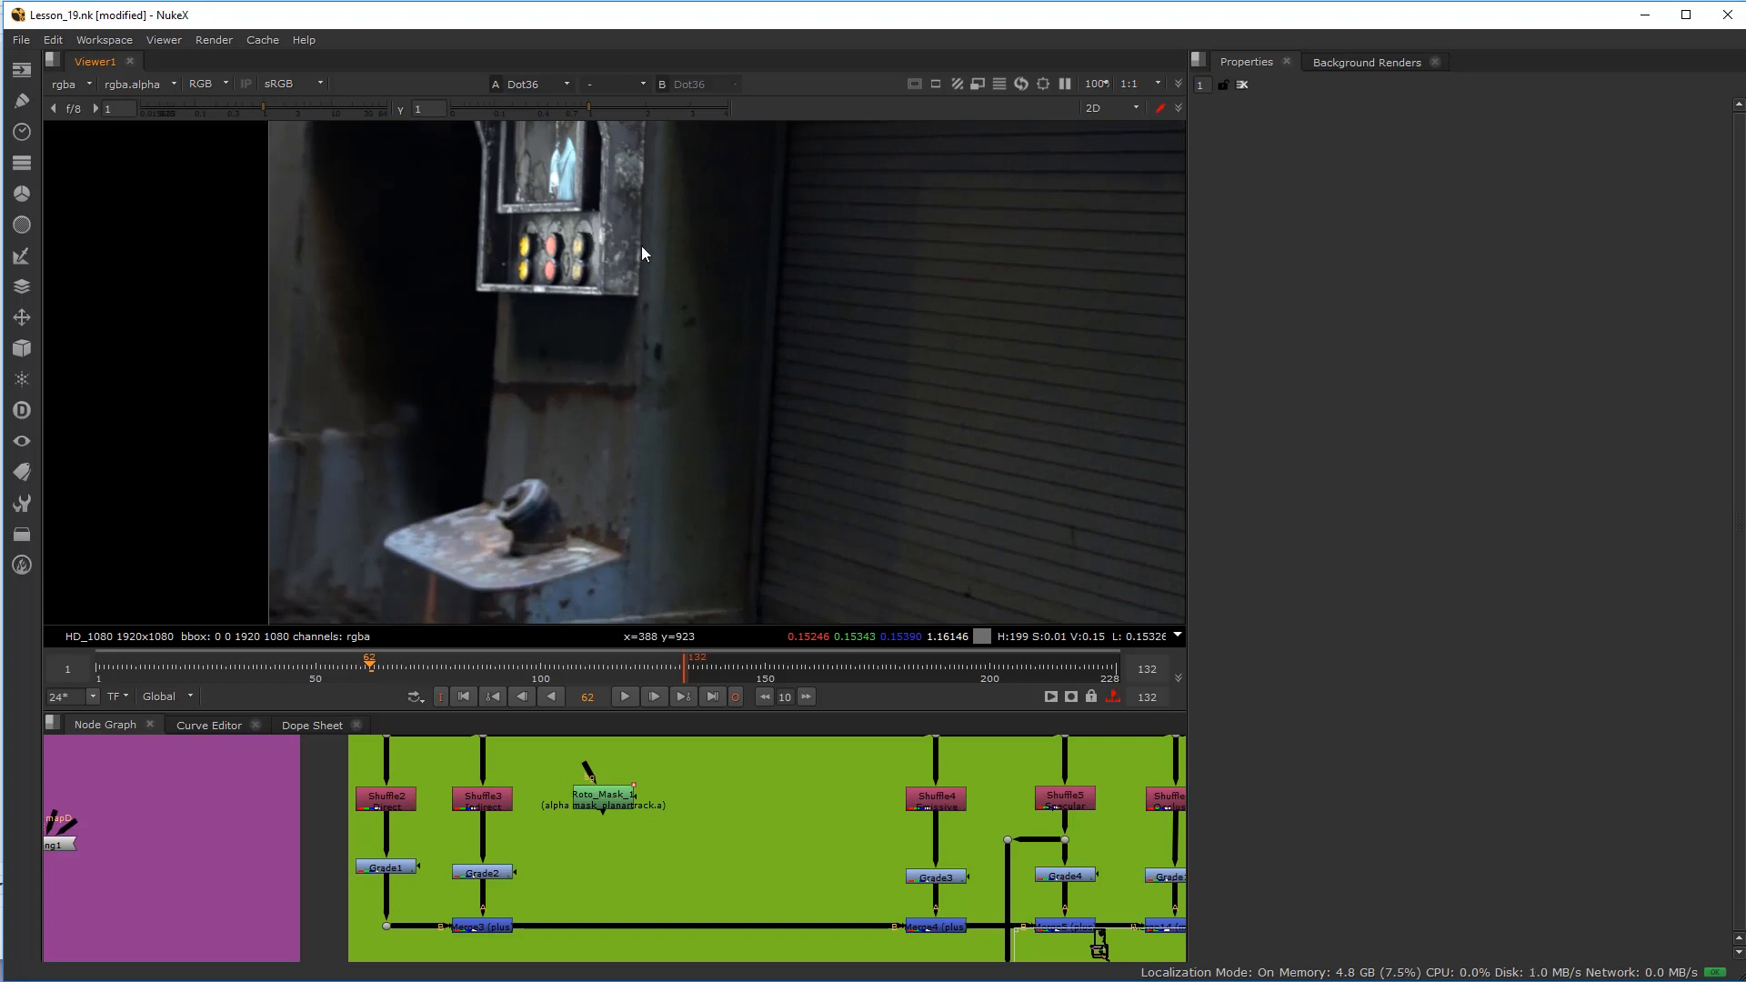
scroll(560, 205, "up", 2)
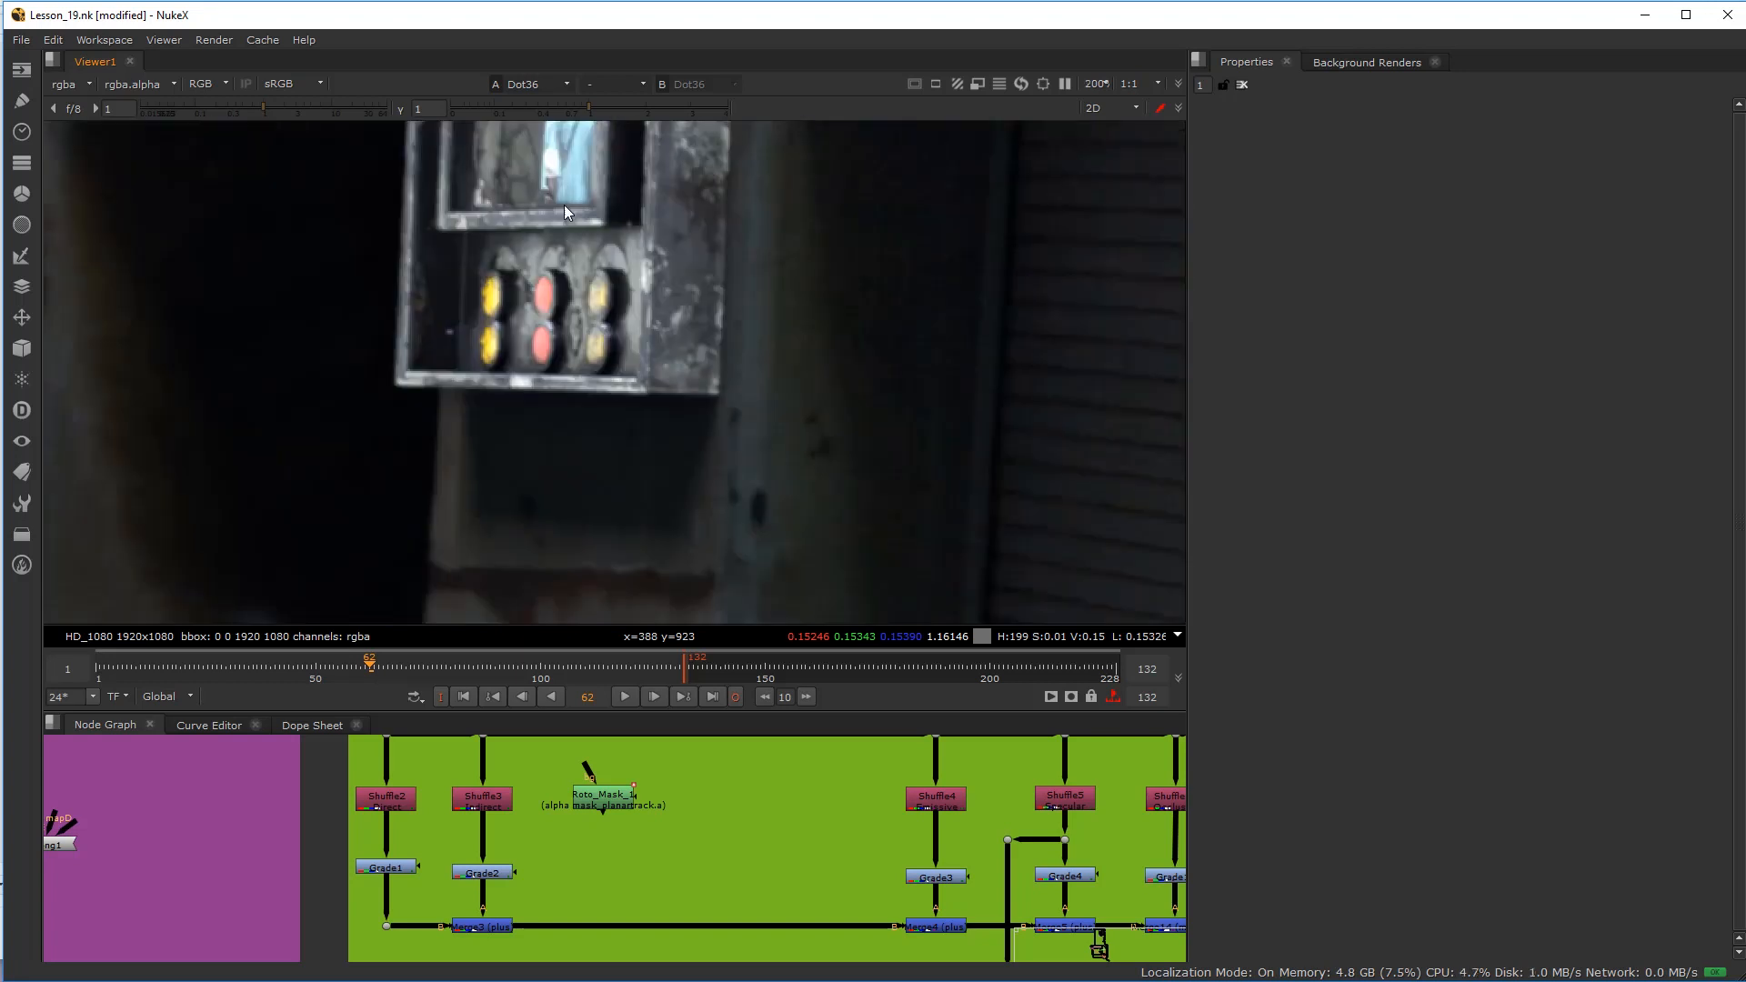
scroll(601, 236, "down", 1)
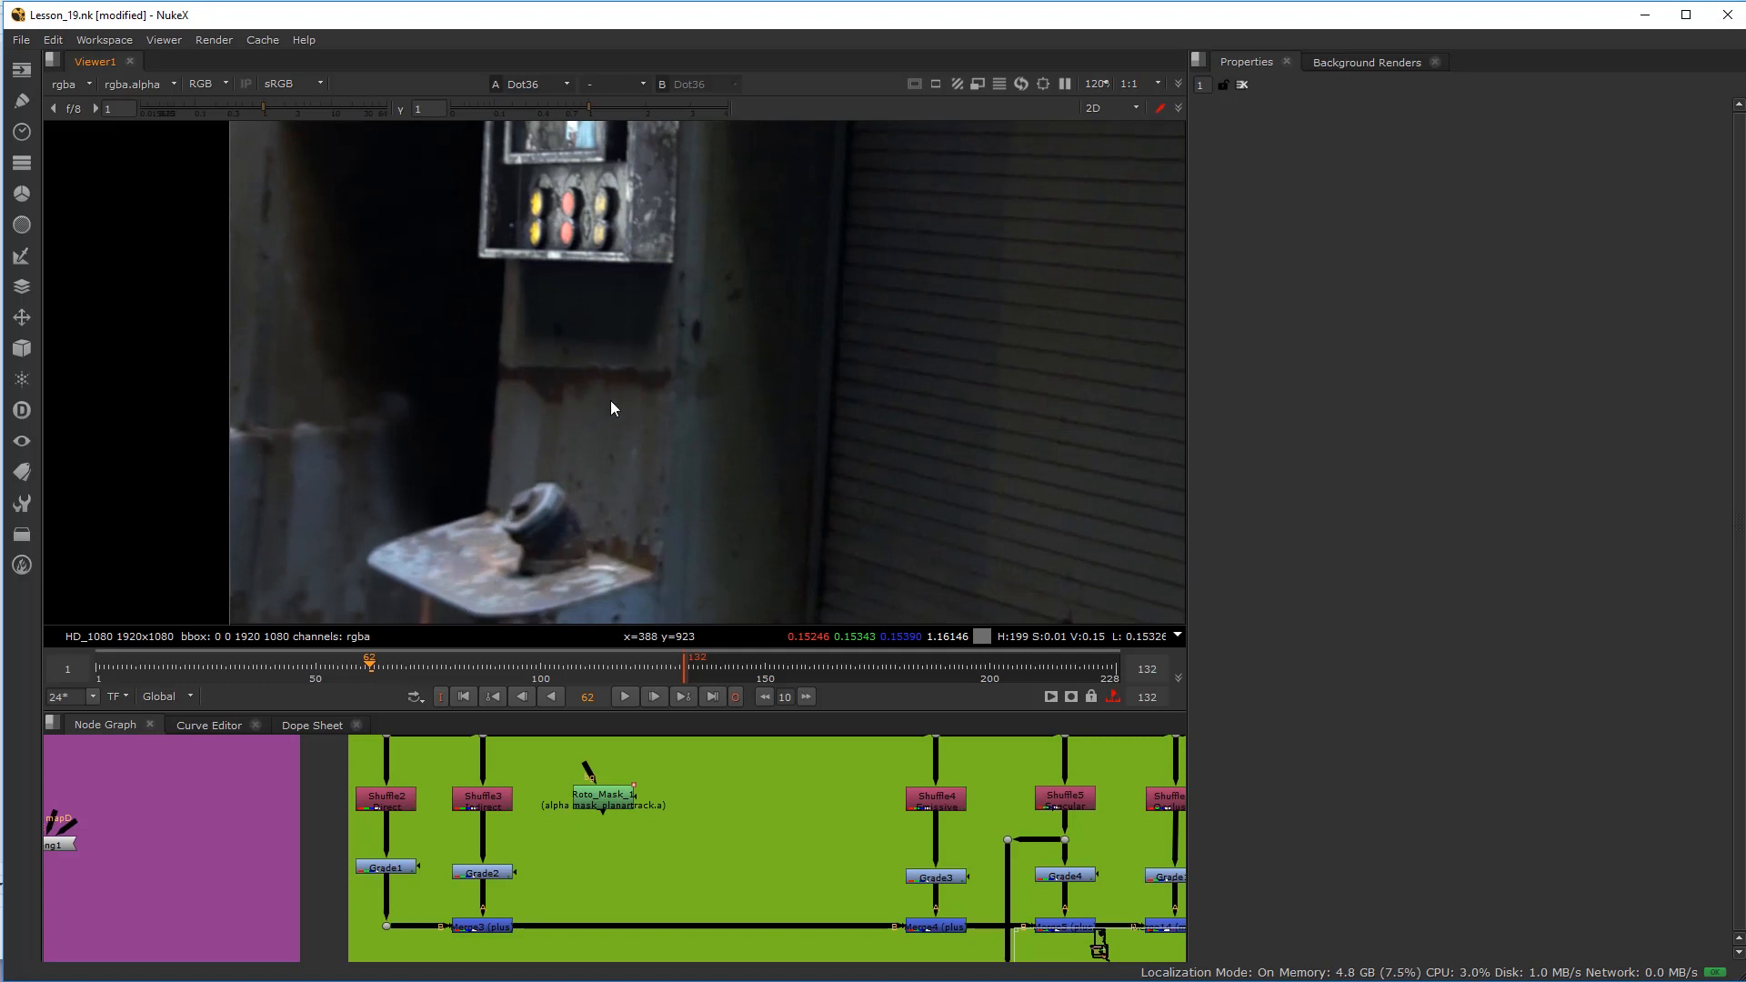
scroll(593, 430, "down", 1)
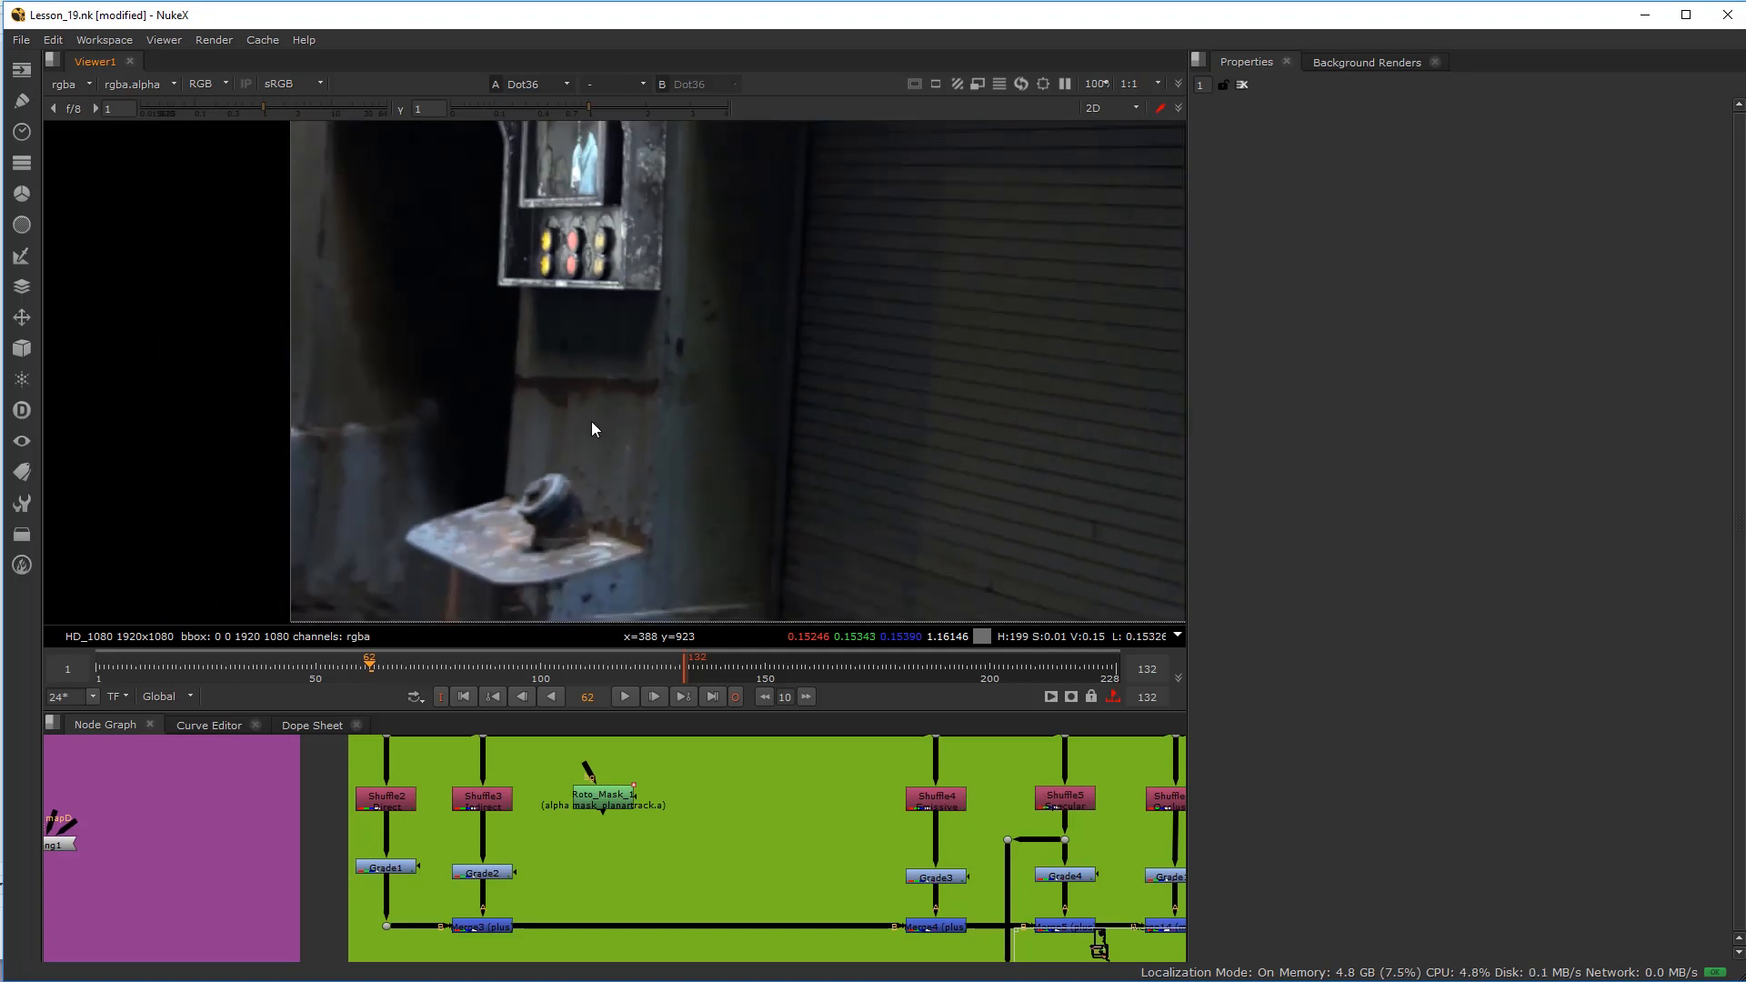
middle_click_drag(572, 312, 565, 253)
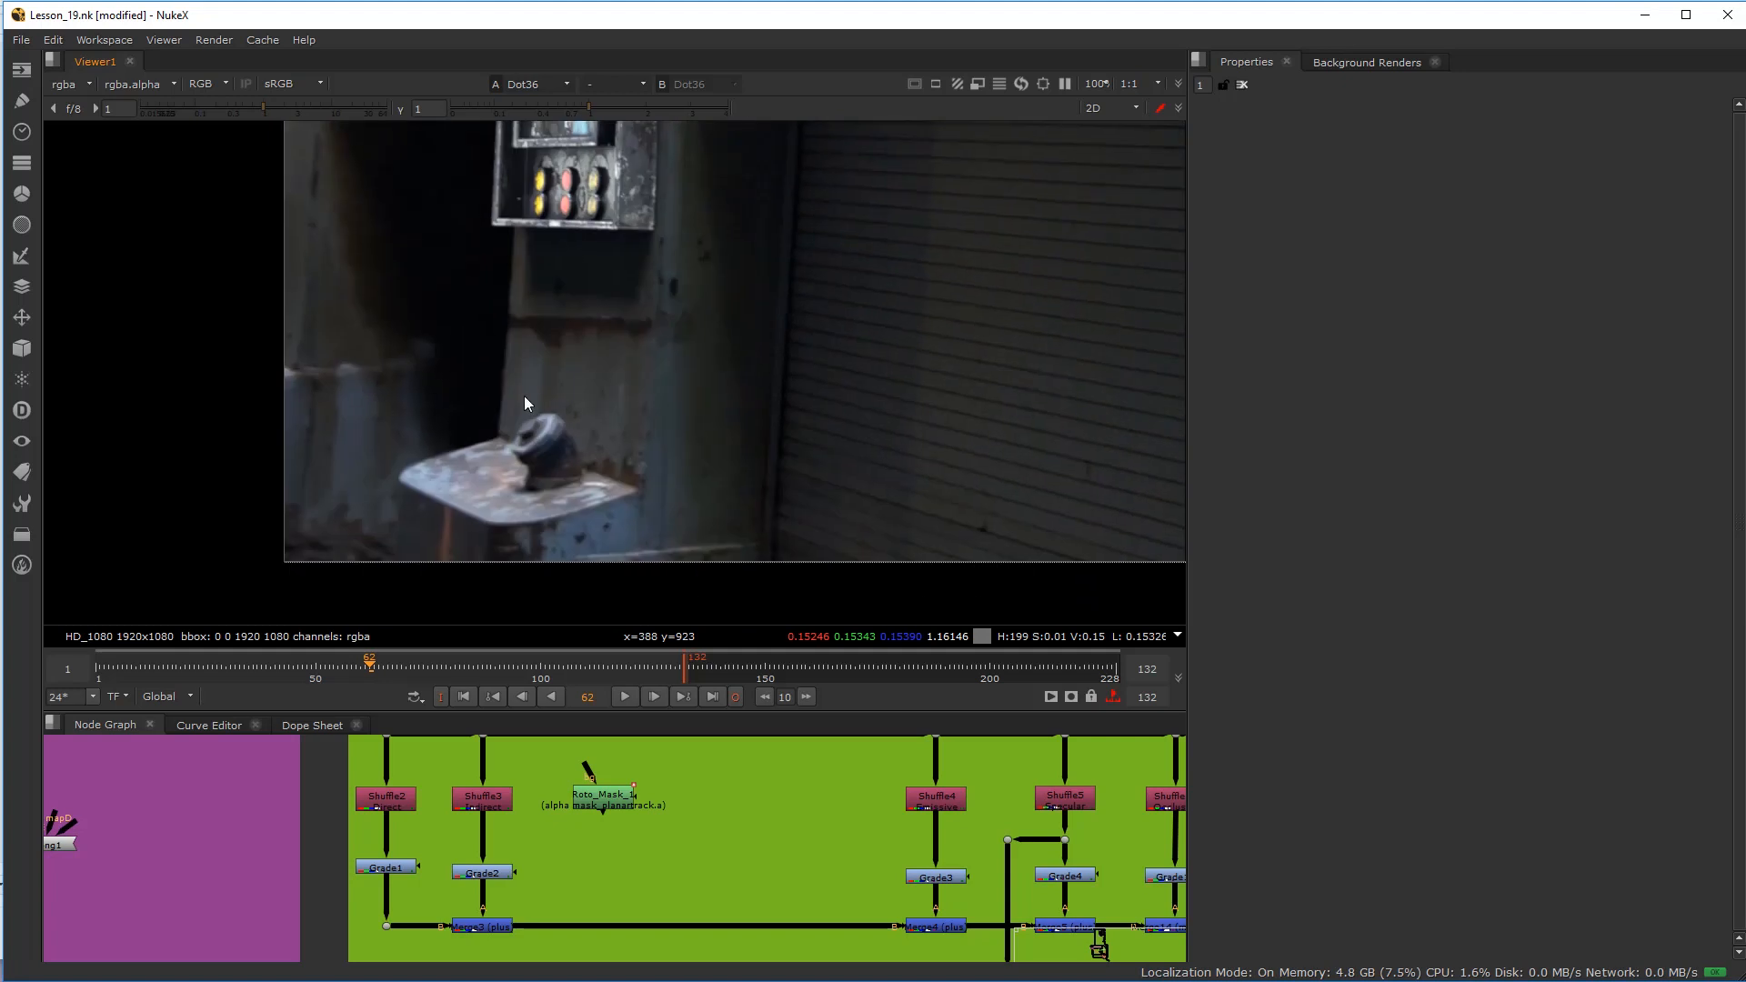
scroll(489, 440, "up", 3)
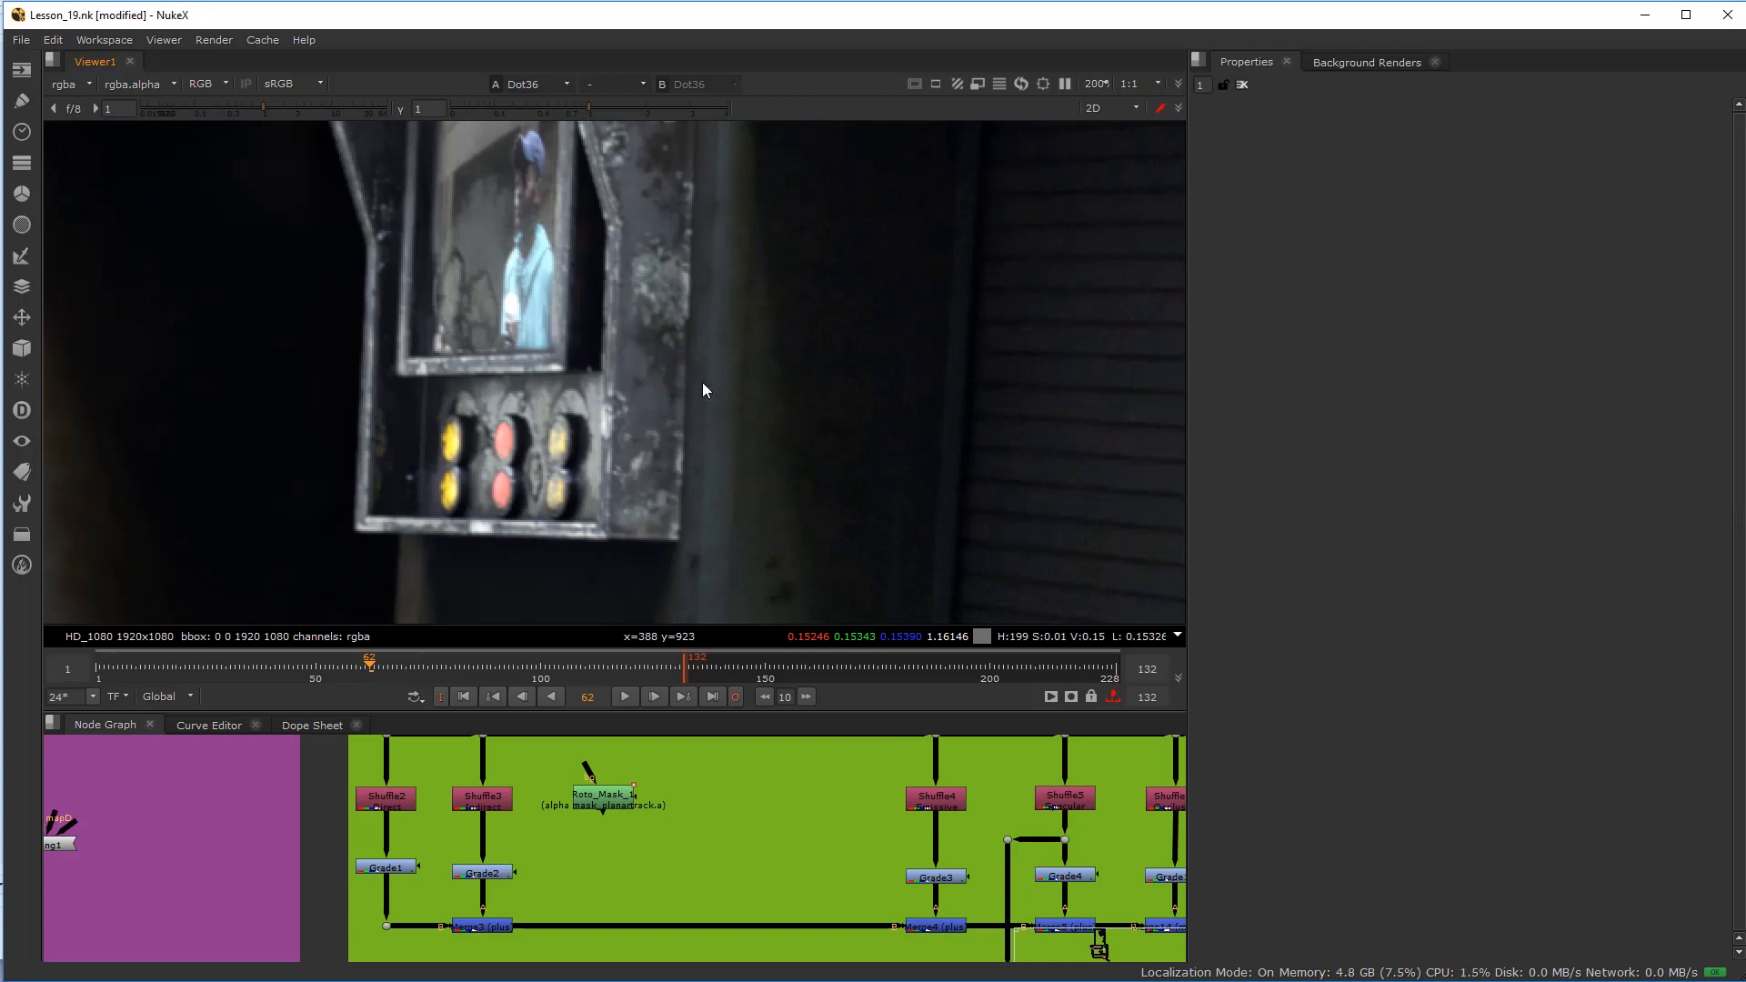
Step: Inspect the upper CG televisions in the comp, from the small cluster on the brick wall to the large central set
scroll(700, 382, "down", 9)
middle_click_drag(684, 317, 698, 464)
scroll(695, 415, "up", 6)
scroll(696, 413, "up", 7)
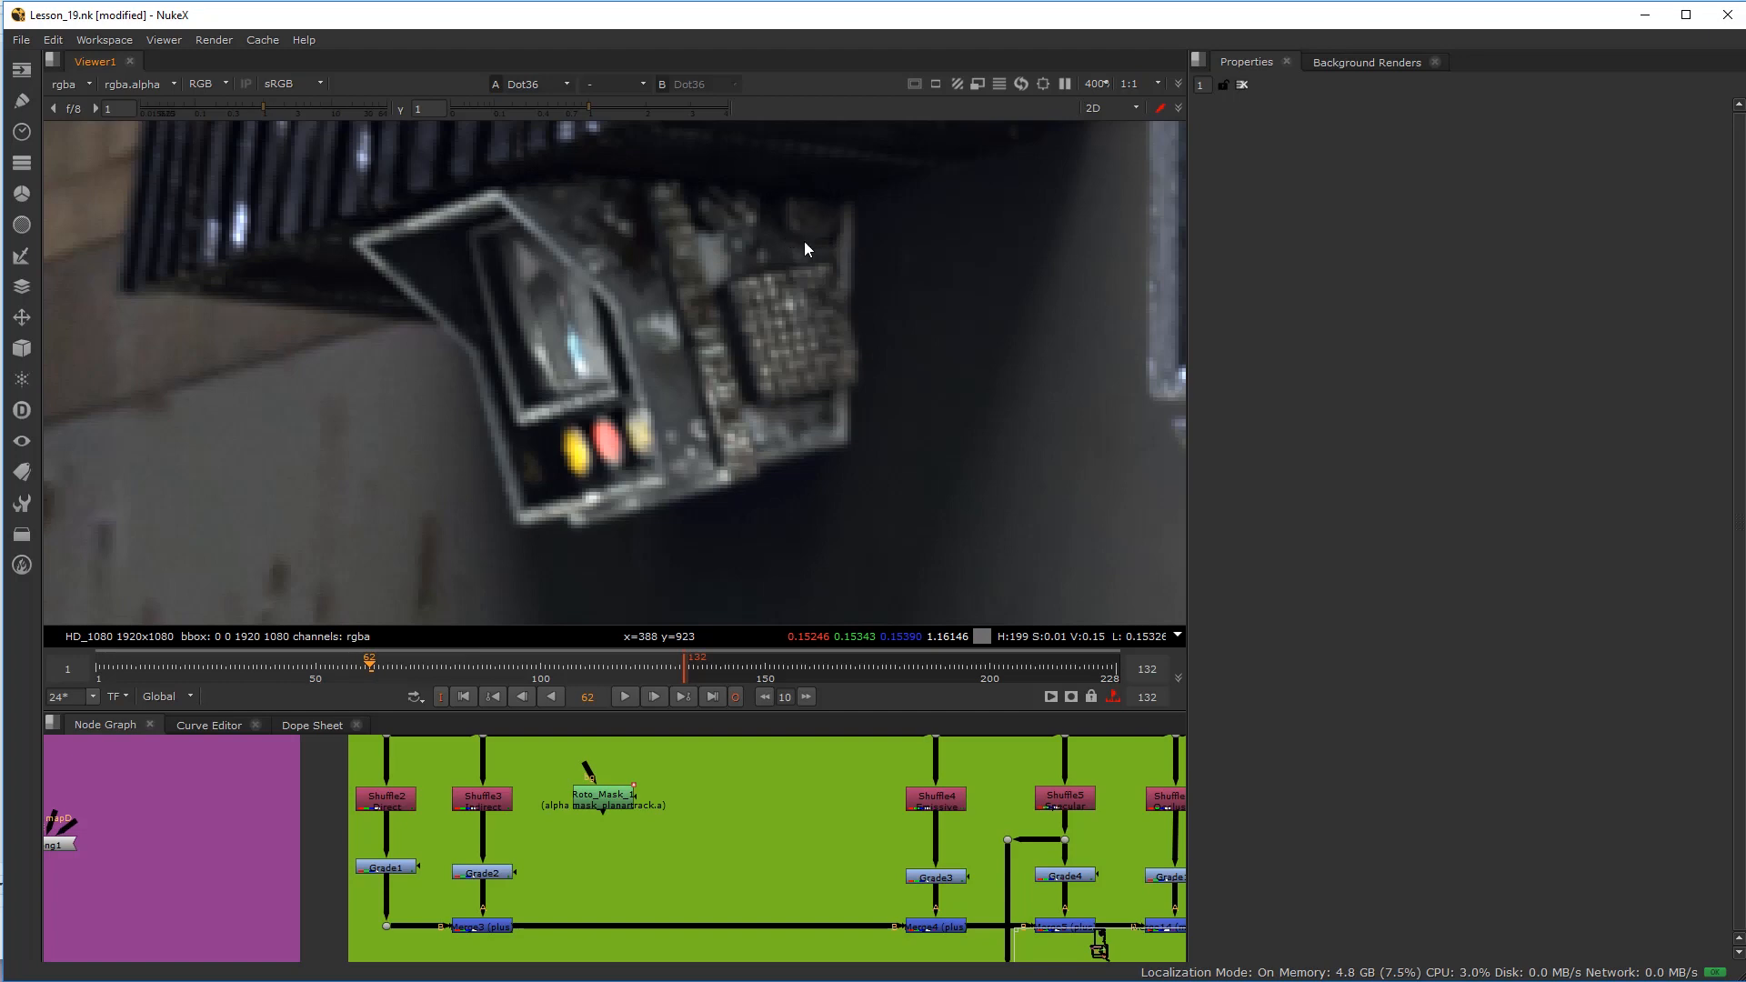
scroll(832, 303, "down", 3)
scroll(842, 389, "down", 4)
middle_click_drag(842, 389, 624, 427)
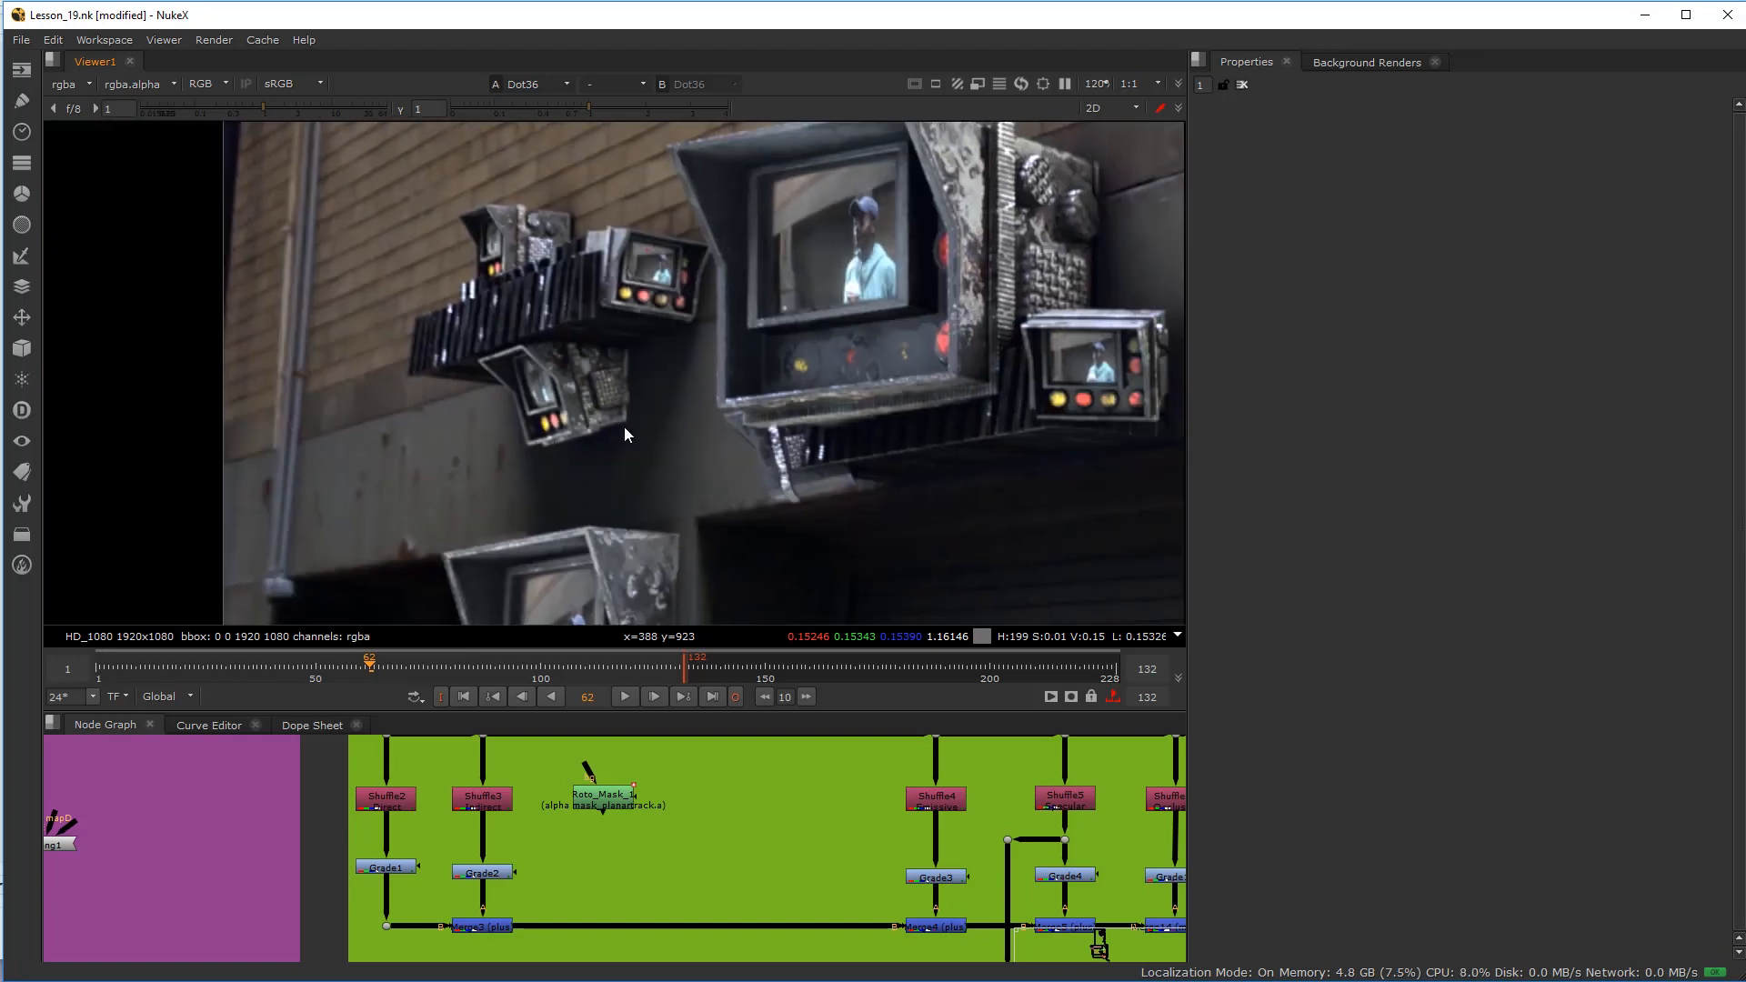
middle_click_drag(793, 406, 586, 444)
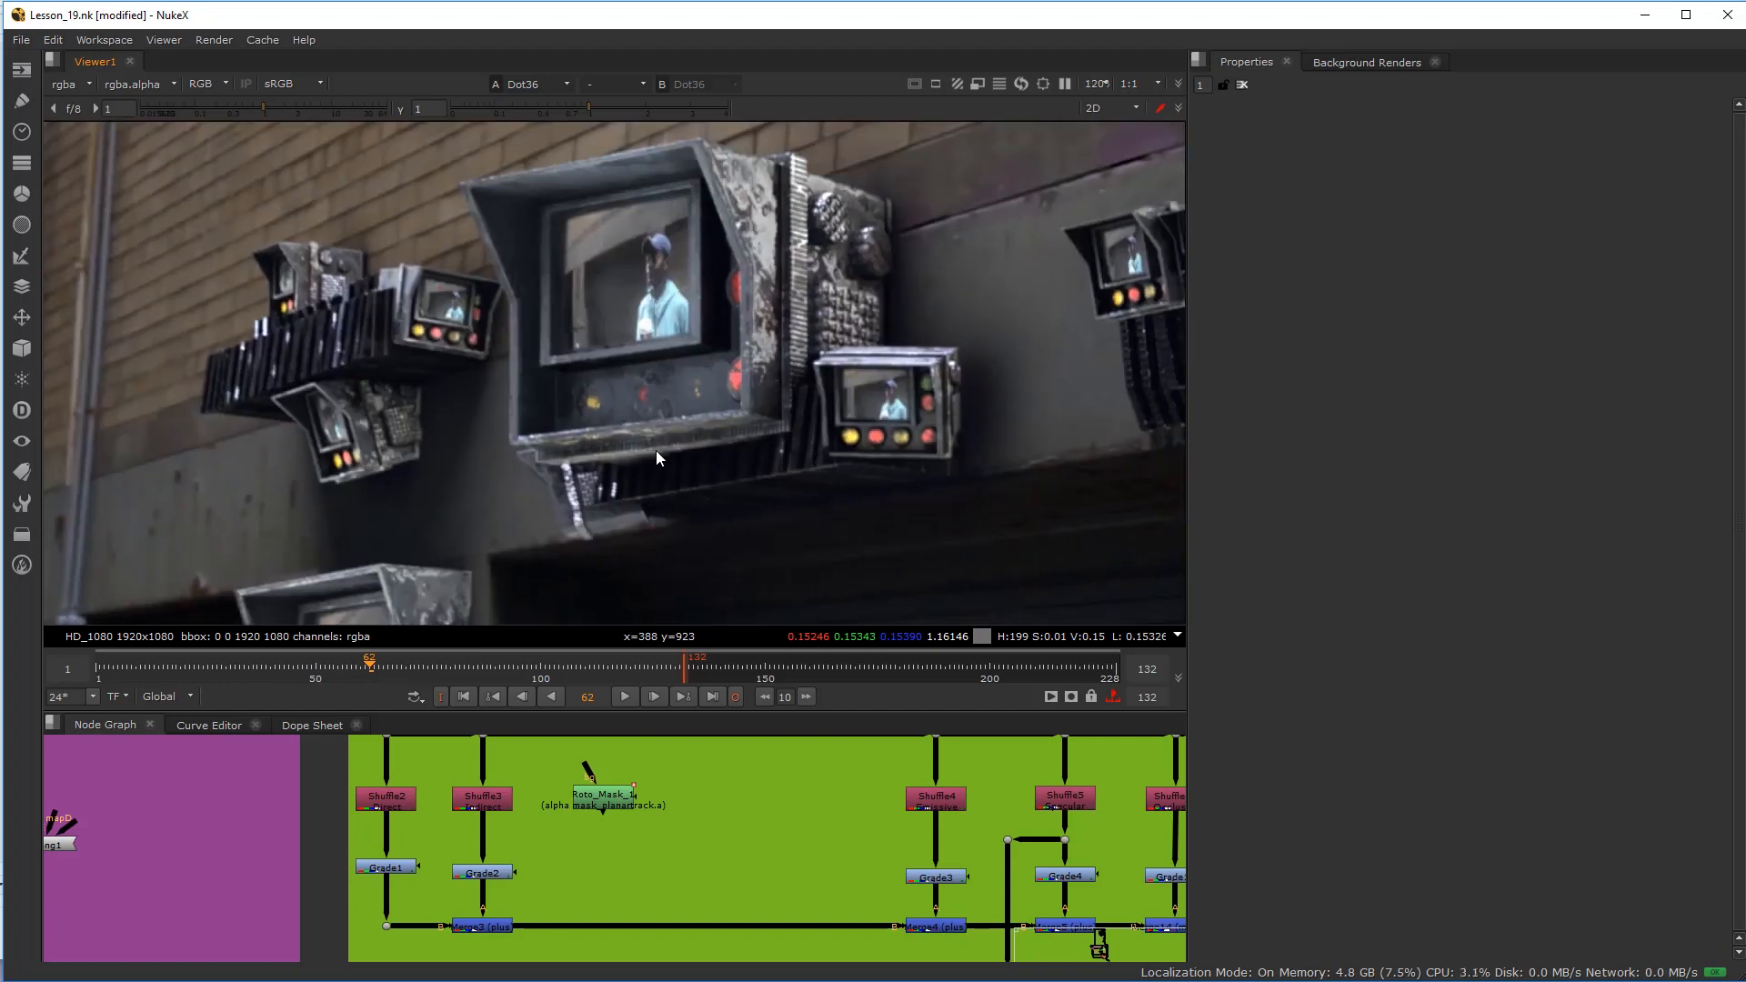
Step: Compare the CG televisions' brightness with the plate in luminance-only display, from close up and full frame, then restore the RGB display
scroll(656, 450, "up", 2)
key("y")
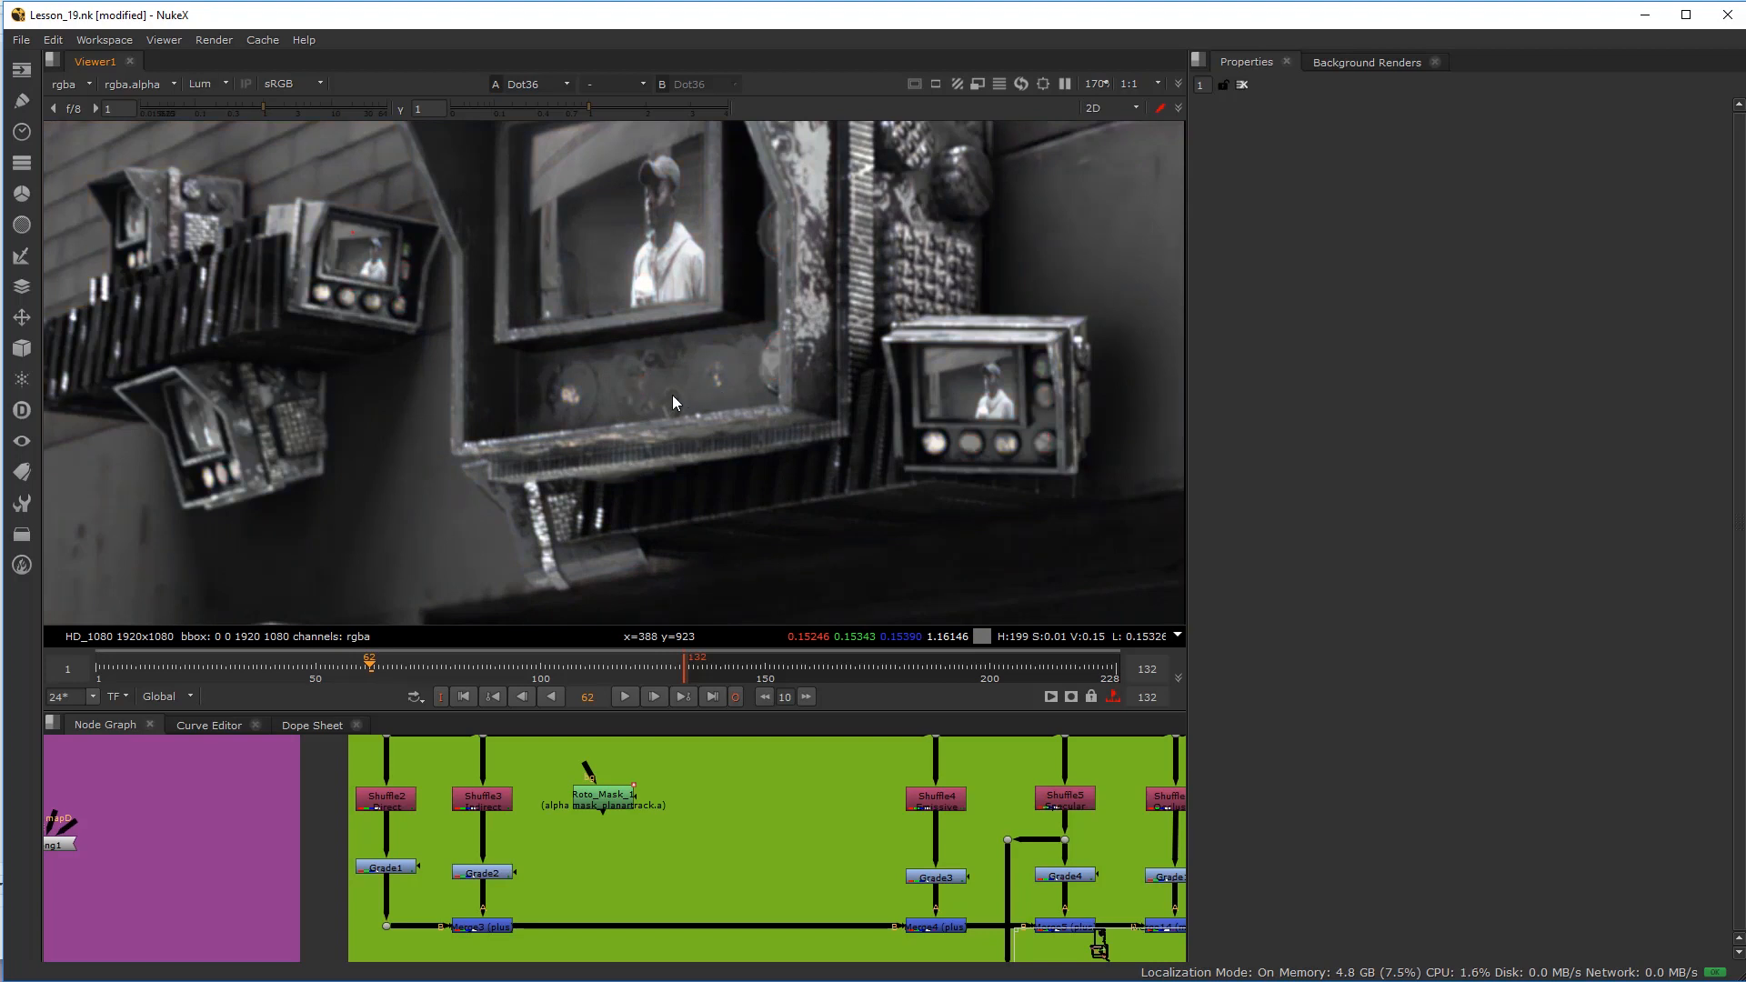
scroll(668, 399, "down", 4)
middle_click_drag(666, 400, 521, 329)
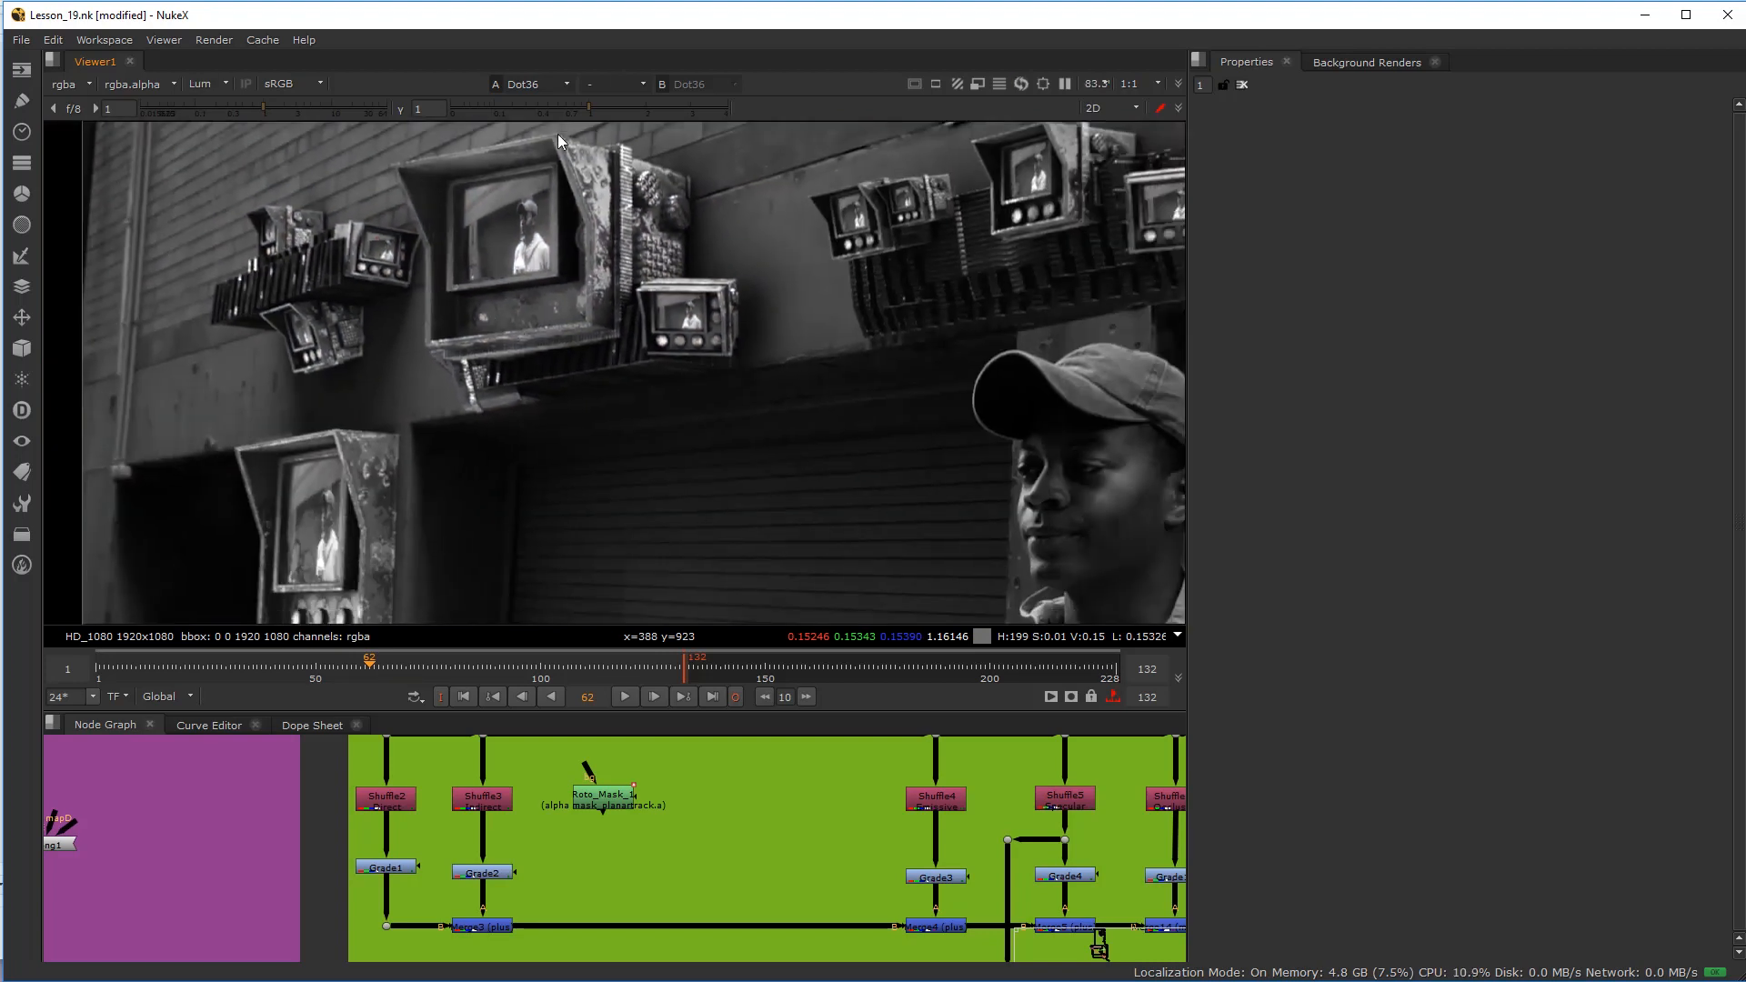
scroll(591, 238, "down", 3)
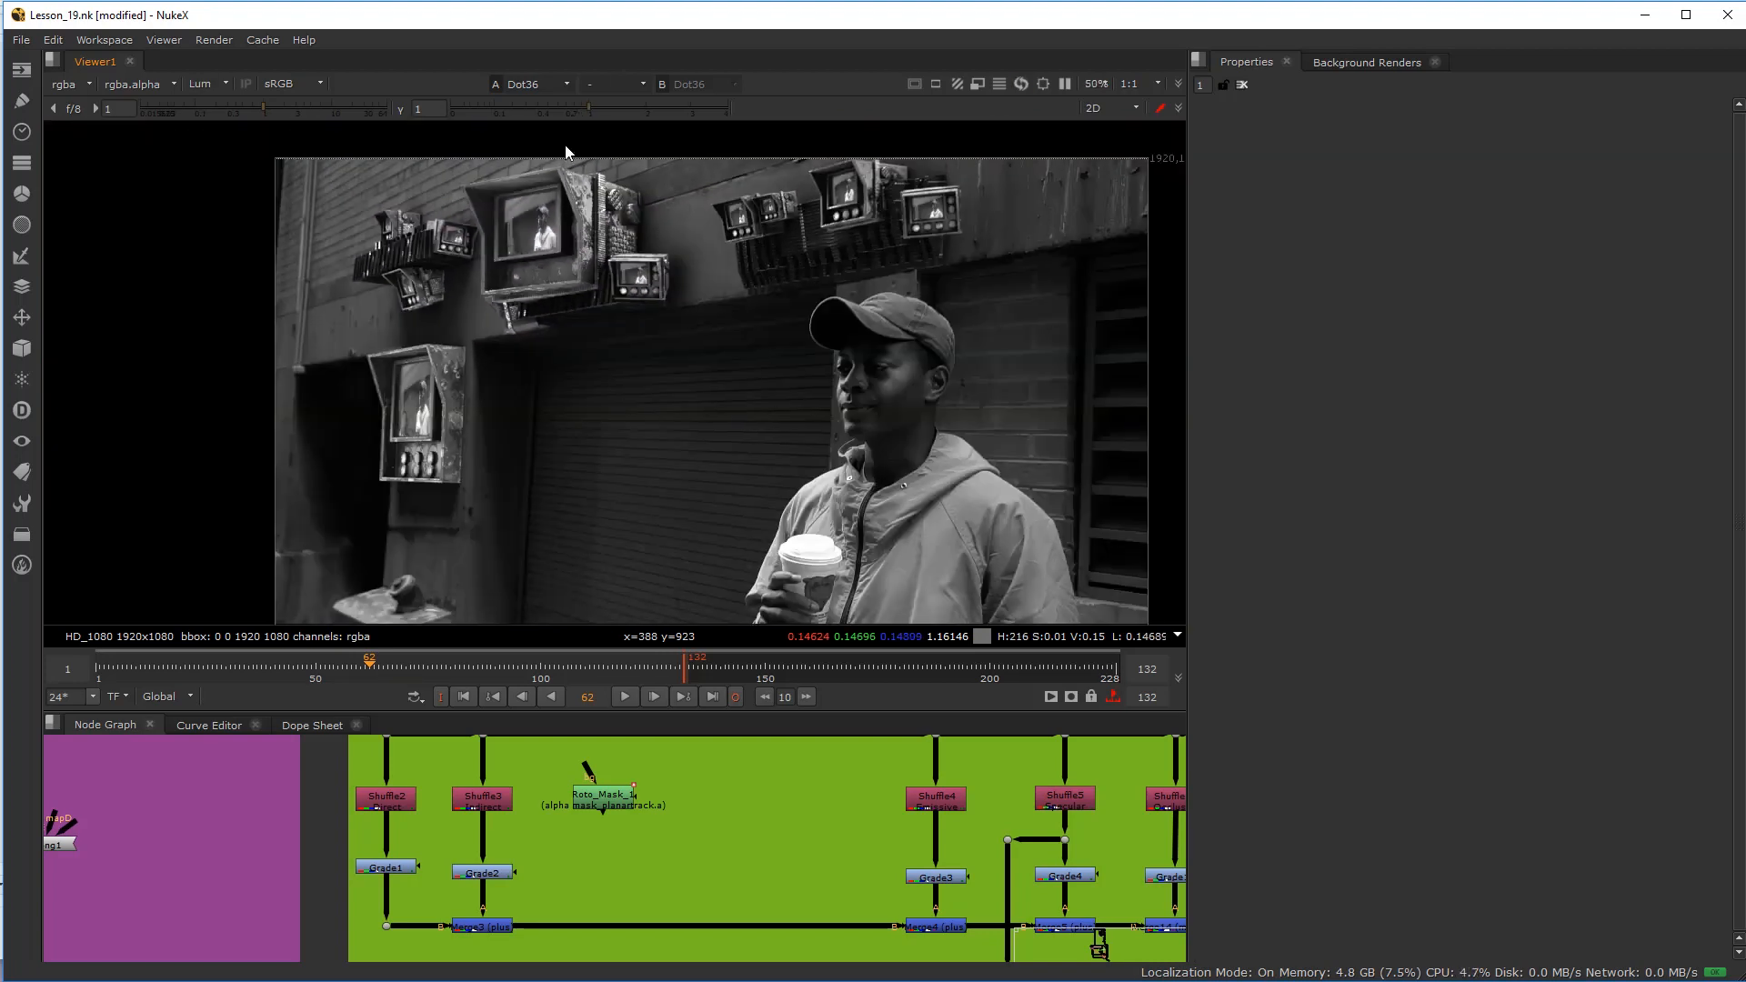
scroll(589, 244, "up", 1)
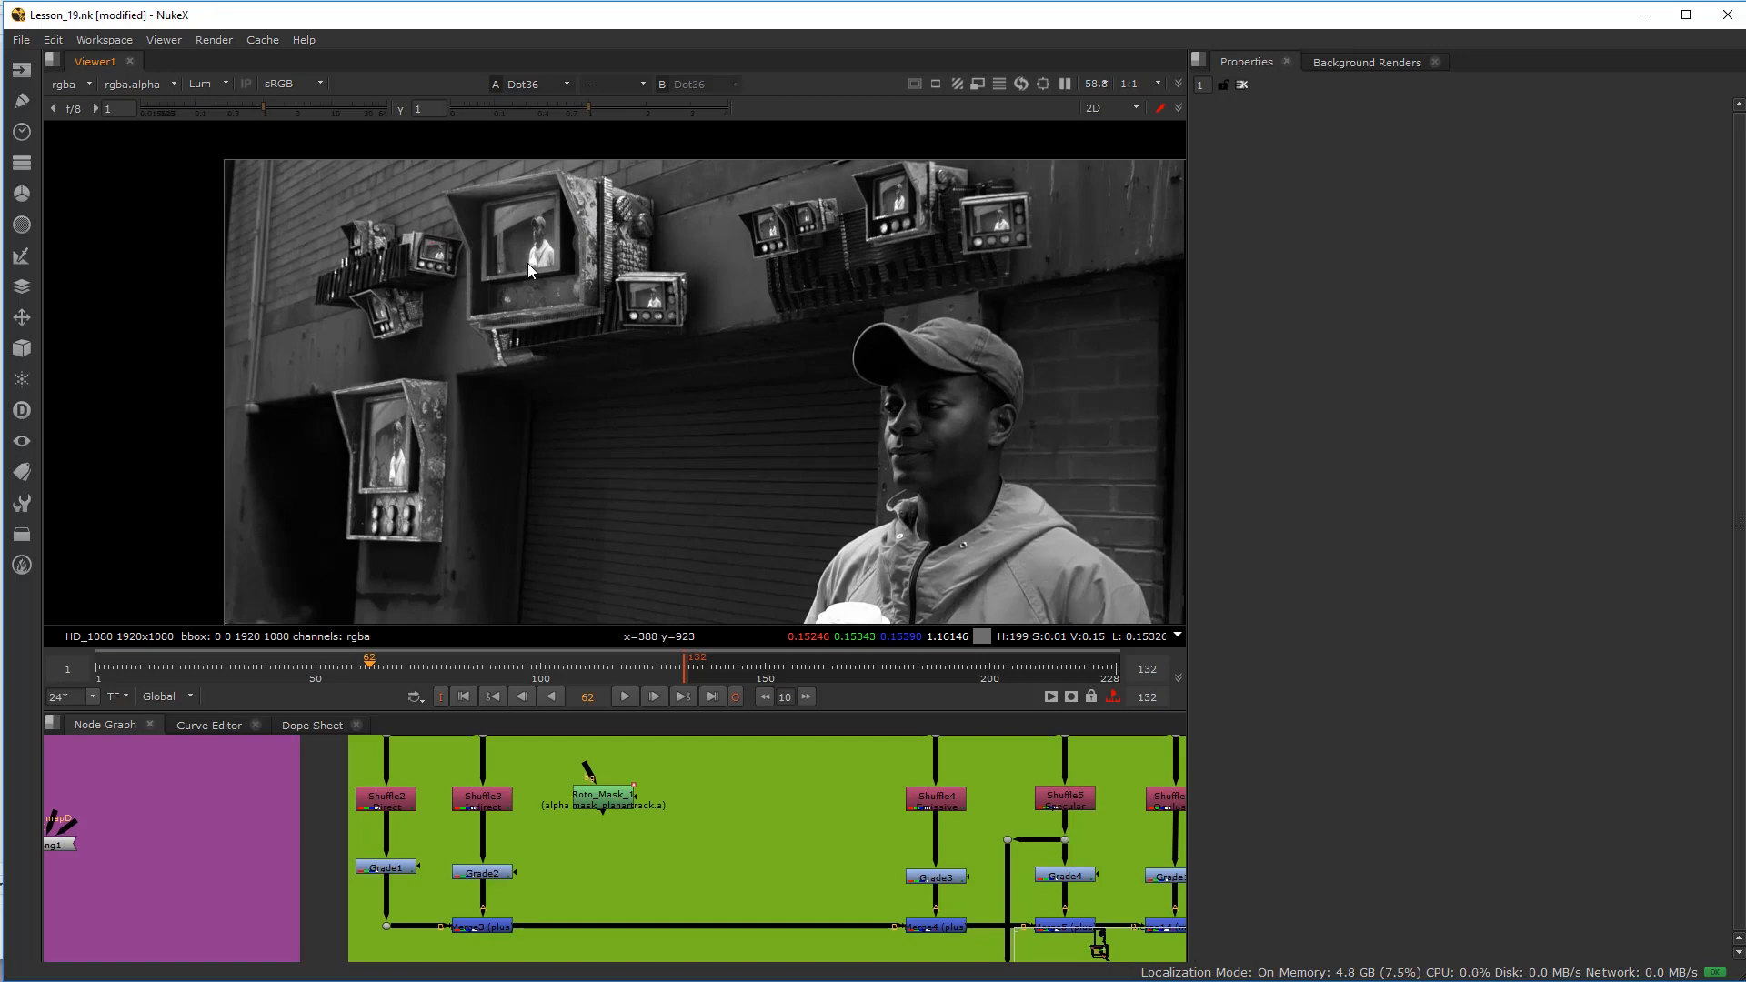
key("y")
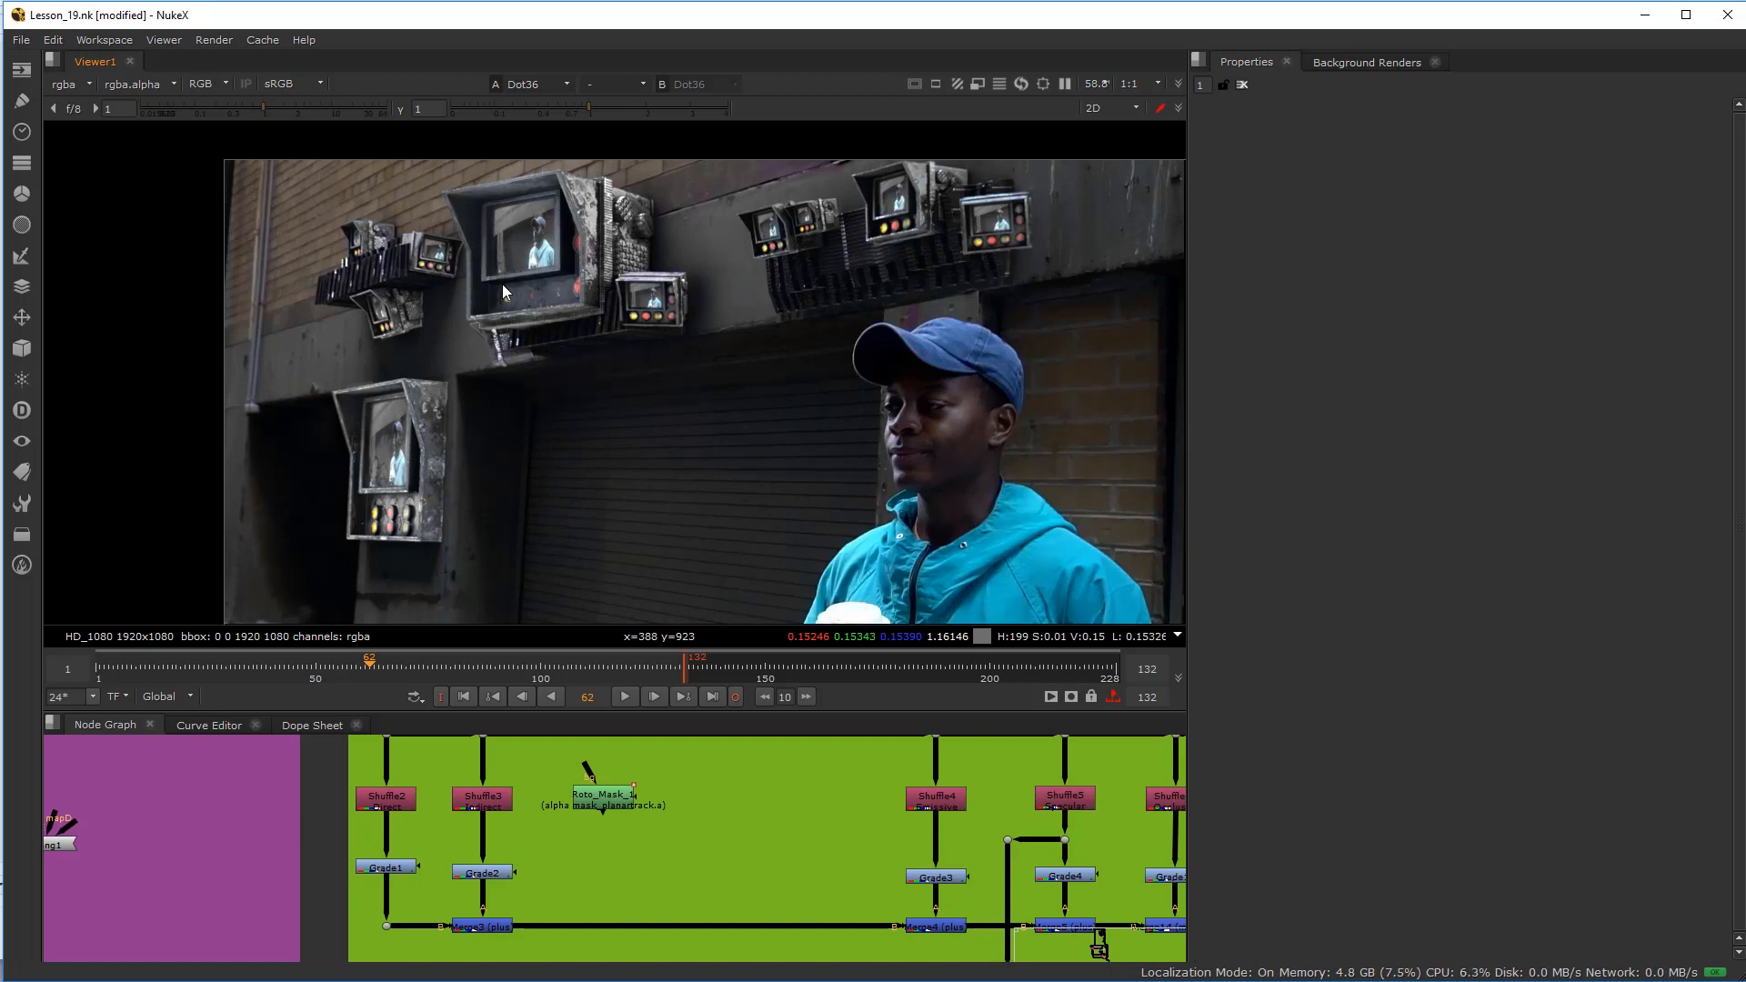
Step: Examine the colour, texture and indicator lights of the large central CG television and its small neighbours against the surrounding wall
scroll(502, 284, "up", 5)
middle_click_drag(560, 485, 711, 517)
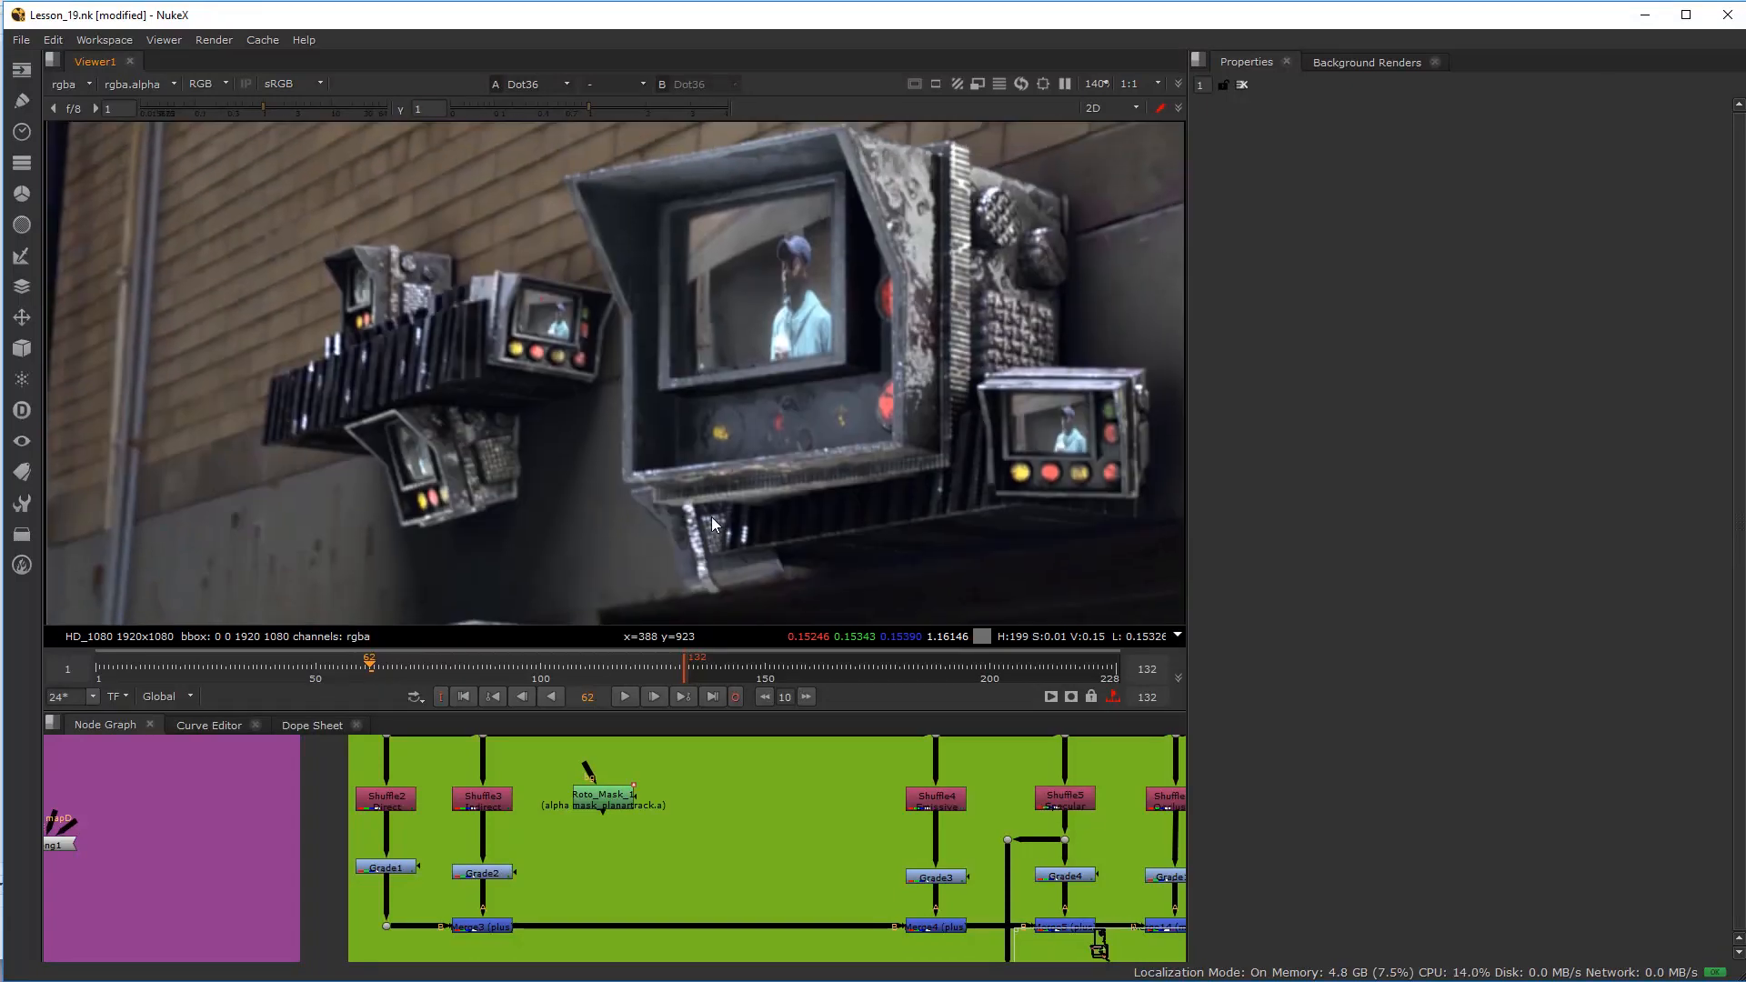
scroll(739, 266, "up", 3)
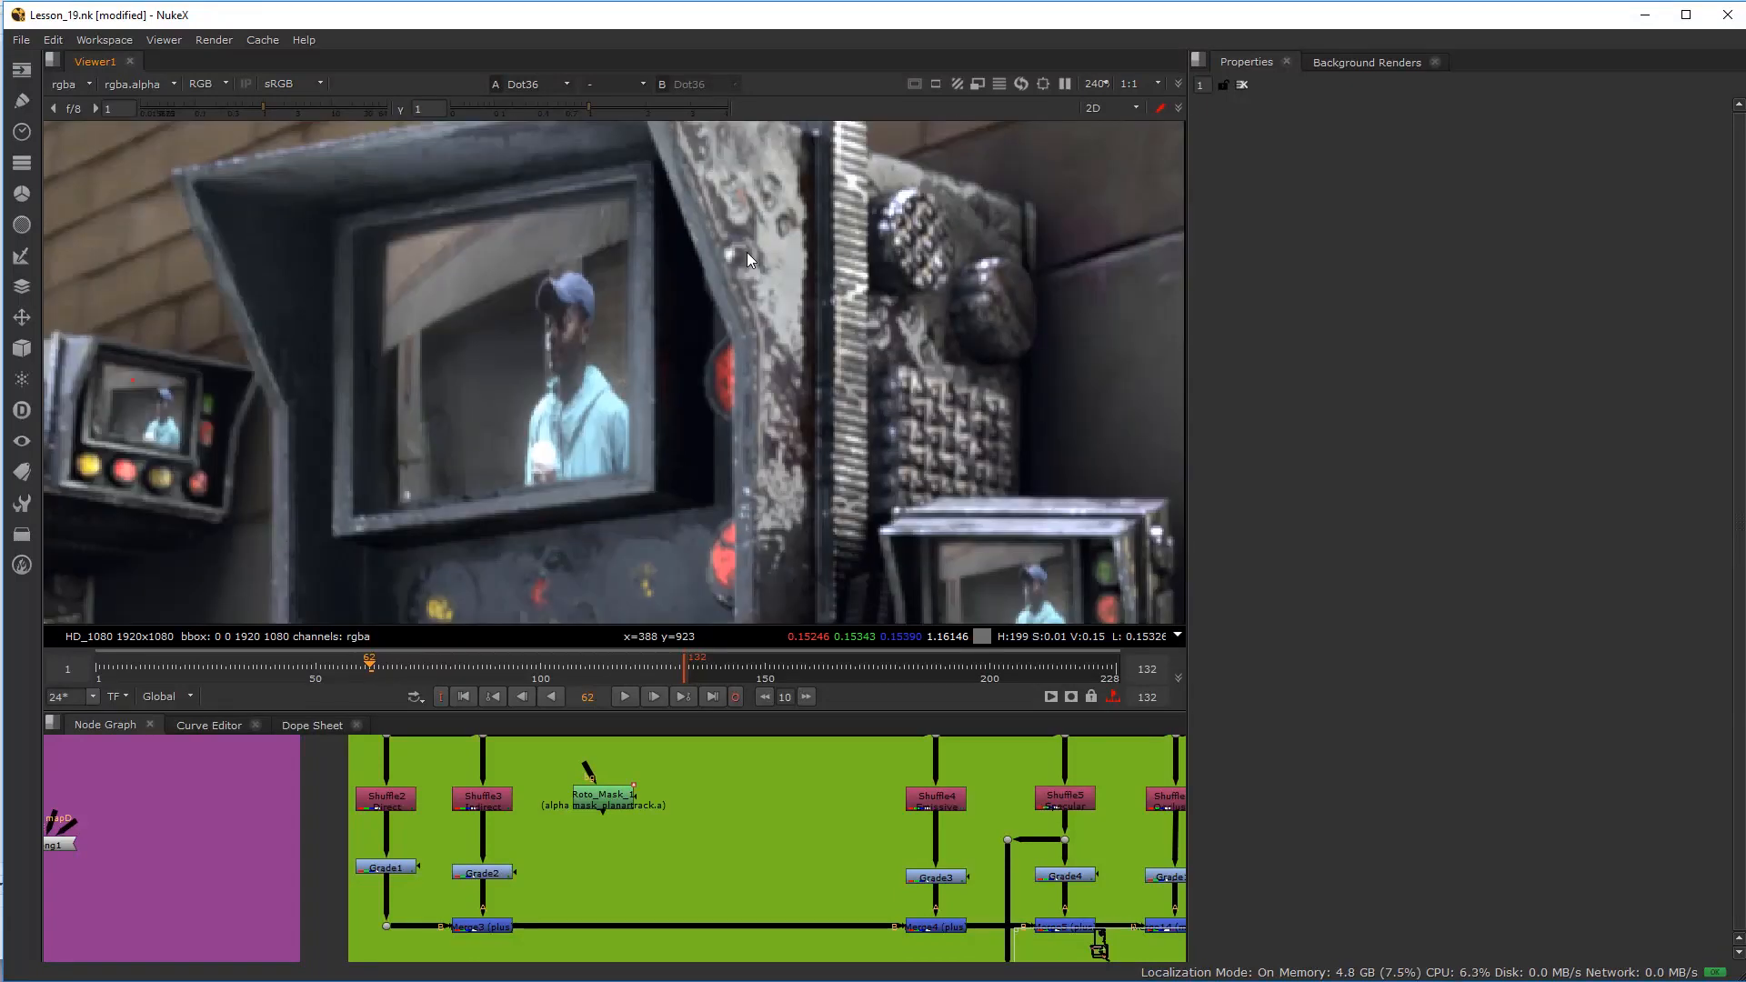
middle_click_drag(670, 362, 728, 278)
middle_click_drag(647, 456, 462, 371)
scroll(500, 371, "down", 3)
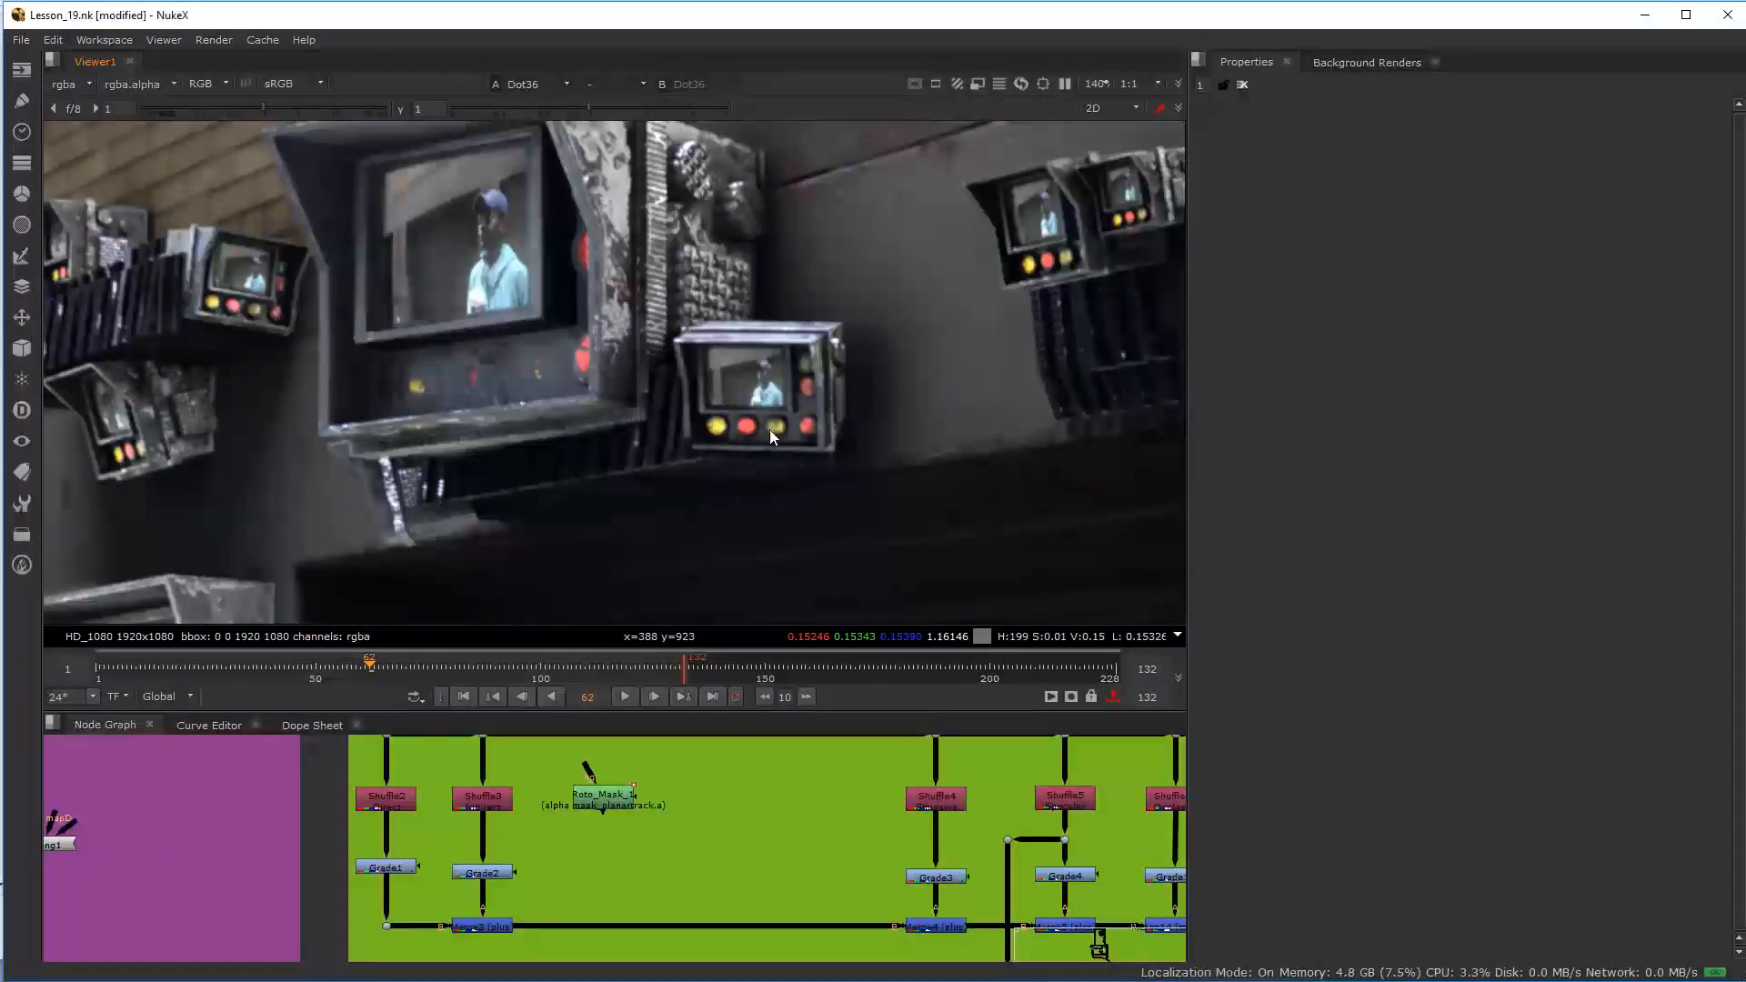
scroll(815, 333, "down", 5)
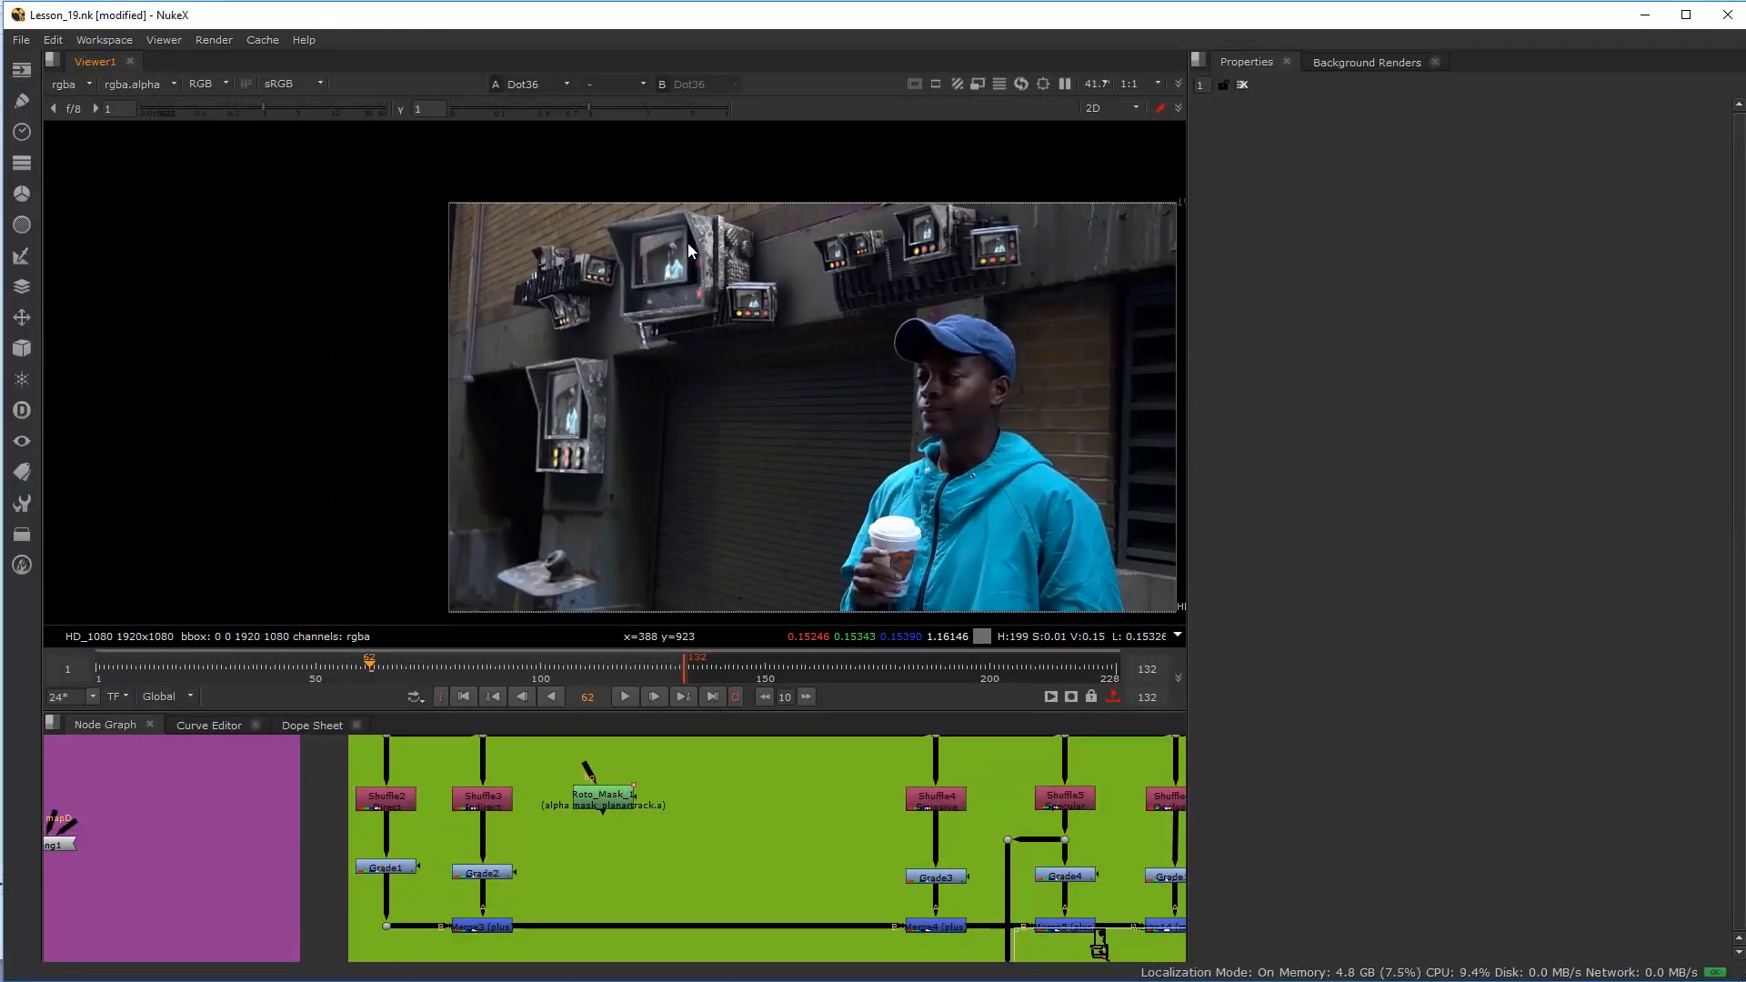
scroll(711, 307, "up", 4)
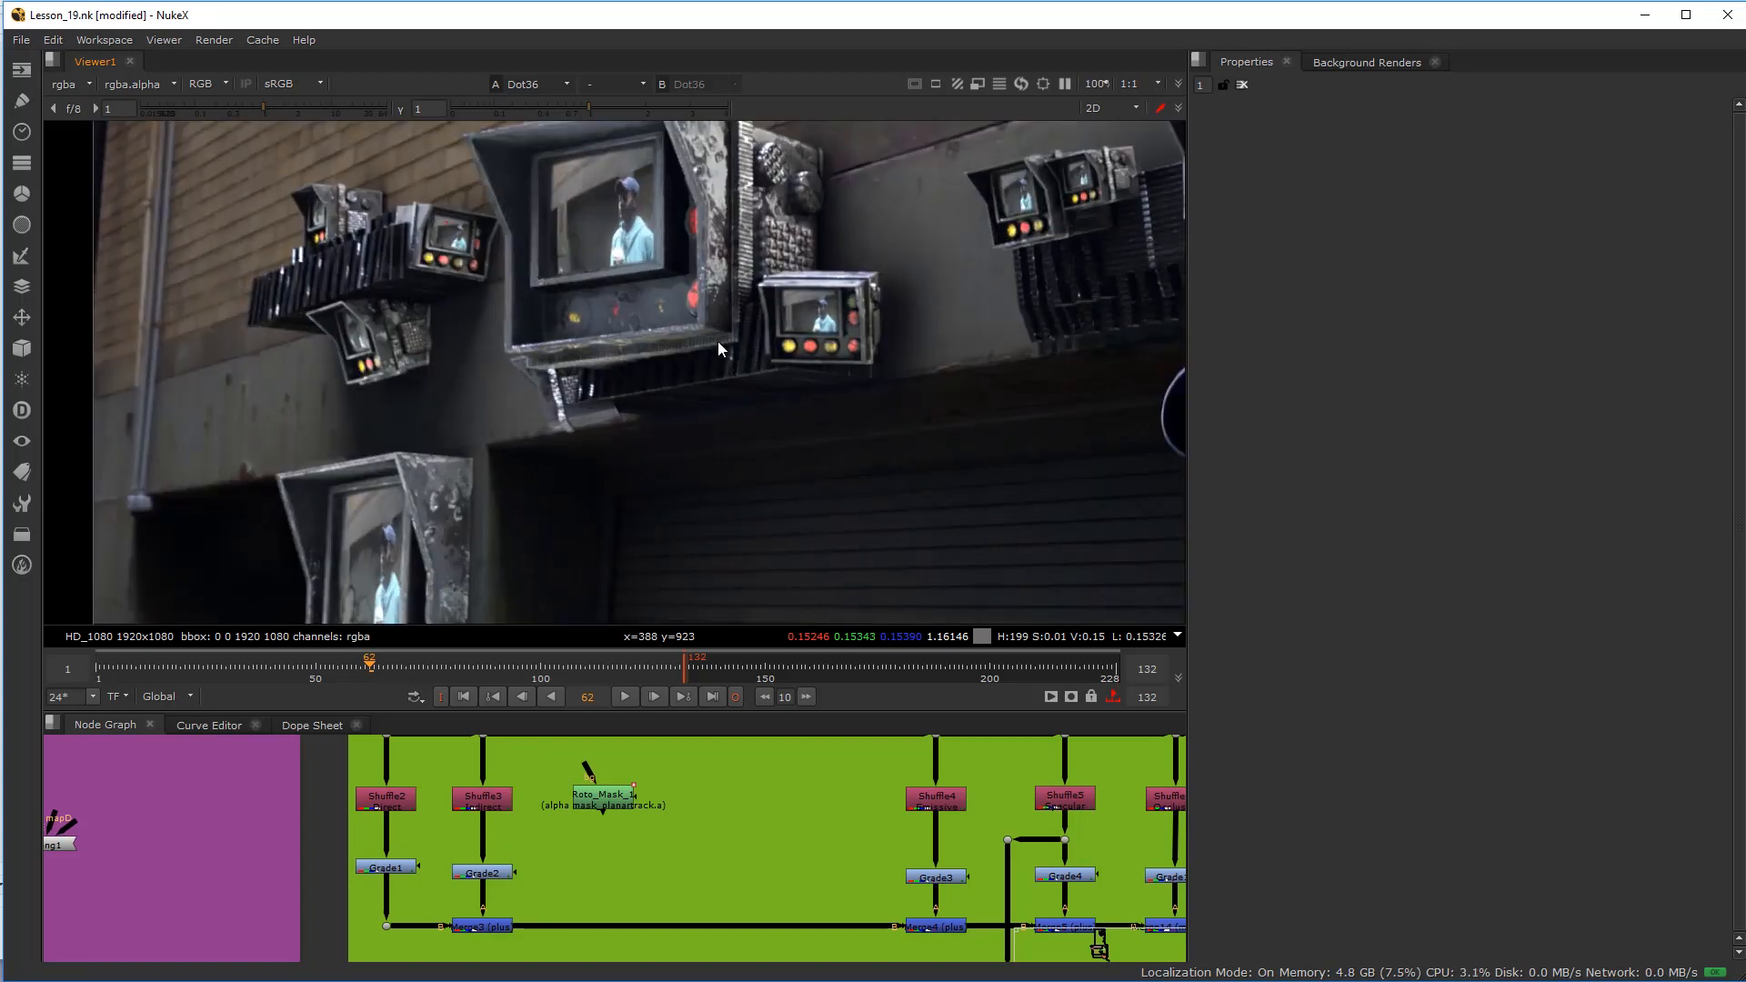
scroll(773, 384, "down", 3)
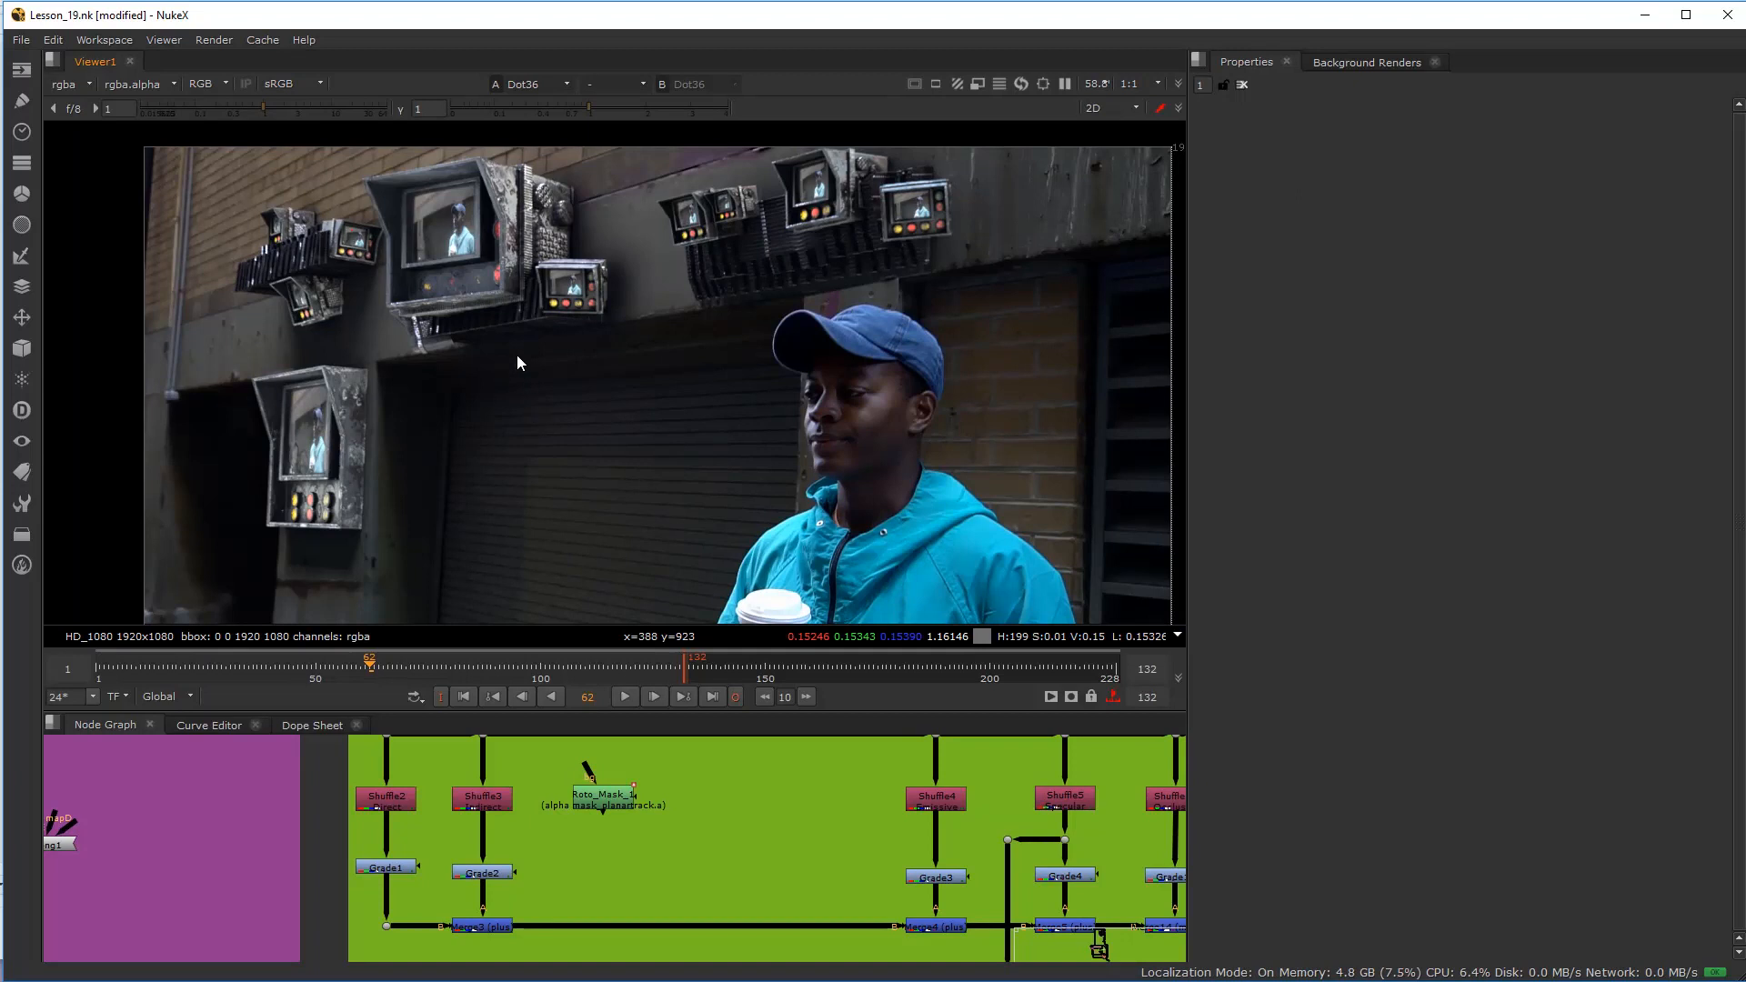
middle_click_drag(609, 452, 777, 465)
Step: Add a Saturation node to the Emissive branch, directly below Grade3
middle_click_drag(867, 859, 555, 855)
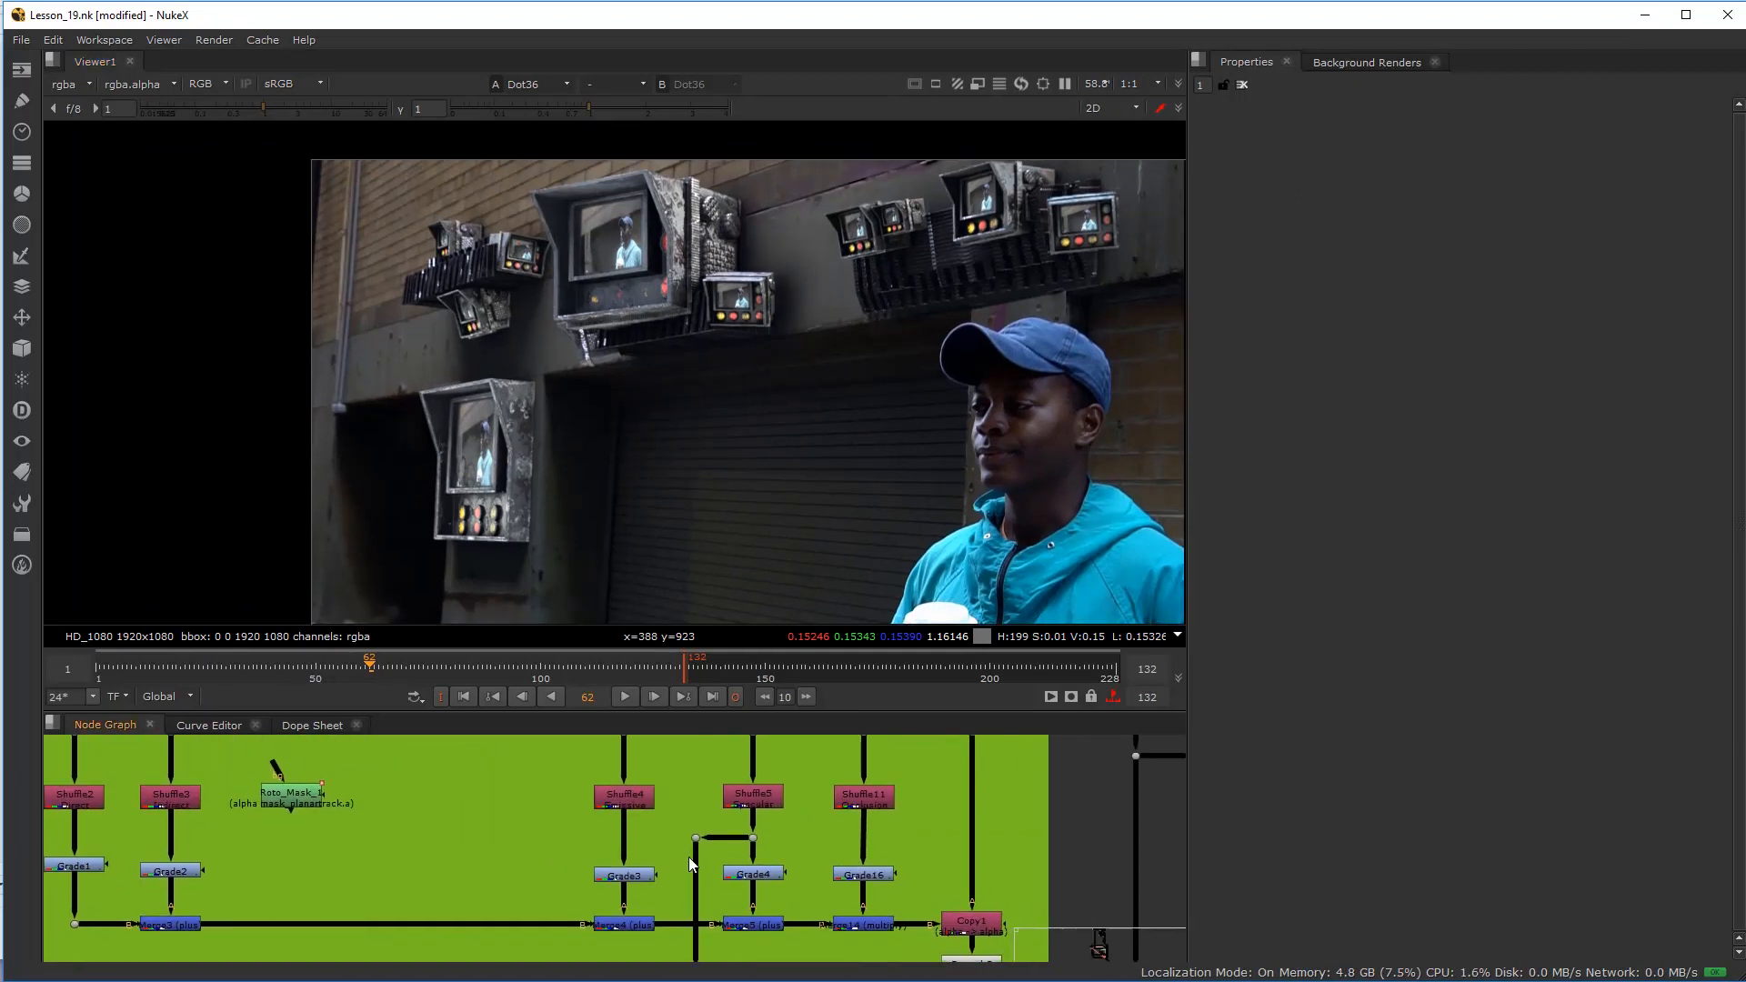
scroll(709, 803, "up", 5)
left_click(567, 803)
middle_click_drag(568, 804, 636, 842)
key("Tab")
type("sat")
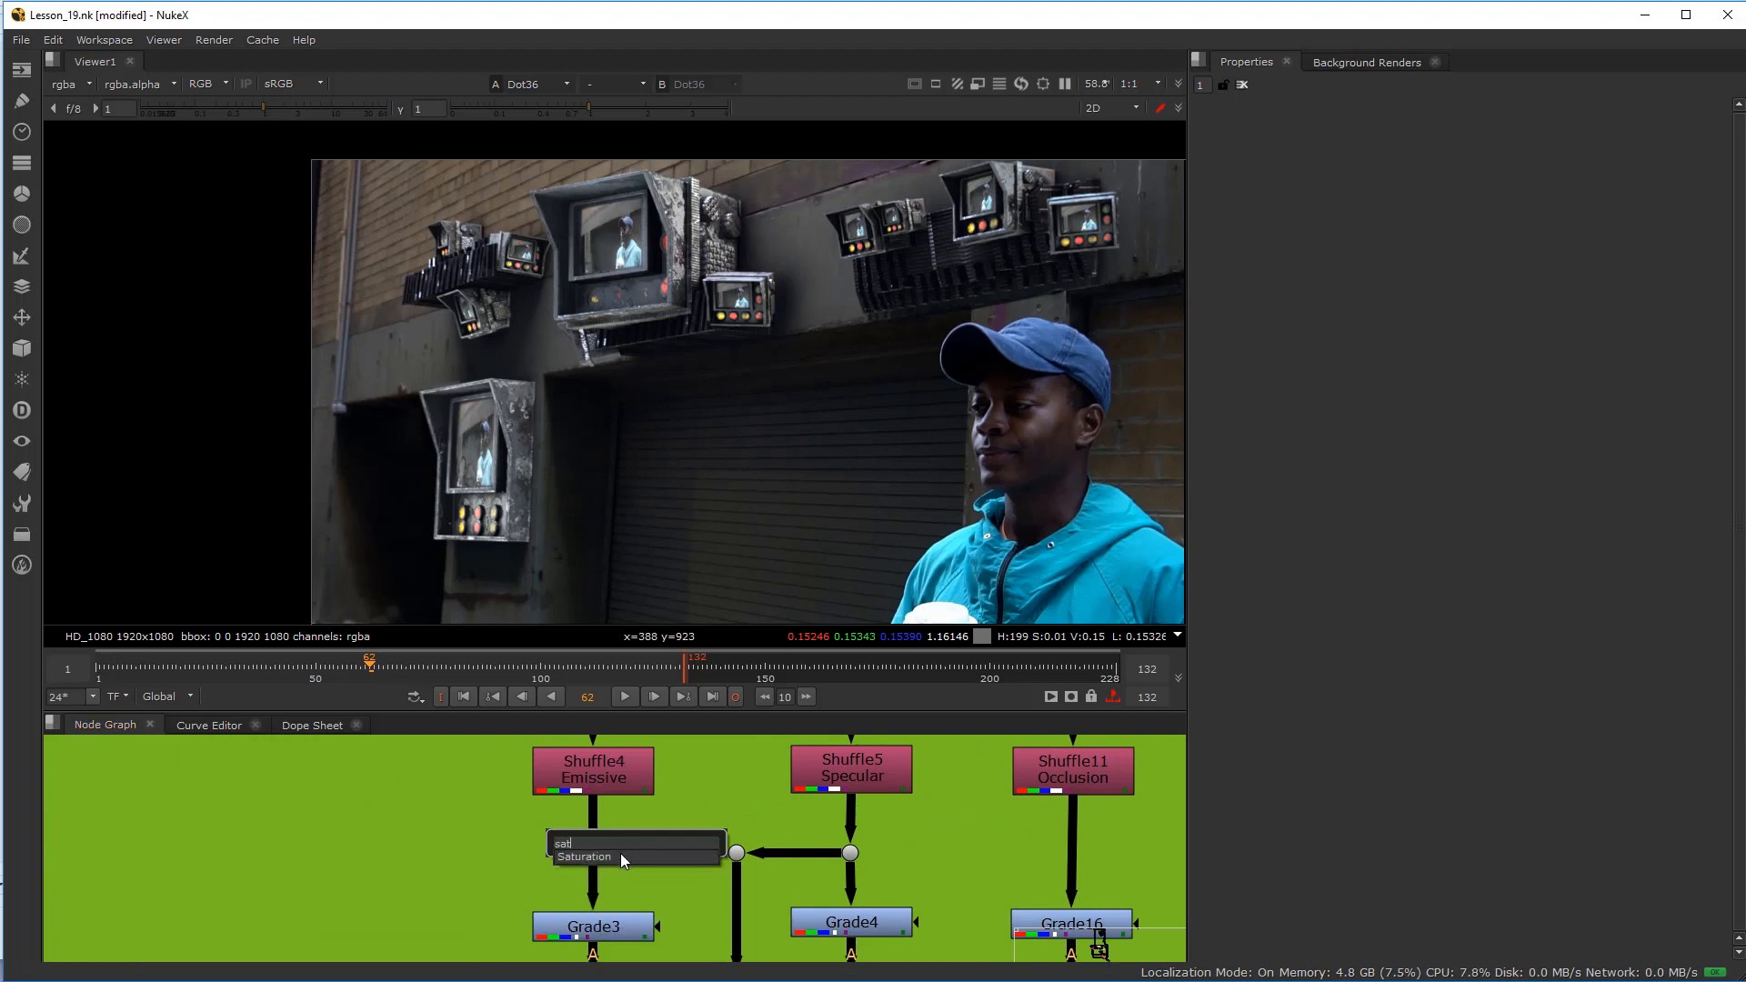
key("Return")
left_click_drag(617, 847, 489, 867)
mouse_move(602, 936)
left_mouse_down()
mouse_move(637, 868)
mouse_move(609, 863)
mouse_move(637, 926)
mouse_move(616, 914)
left_mouse_up()
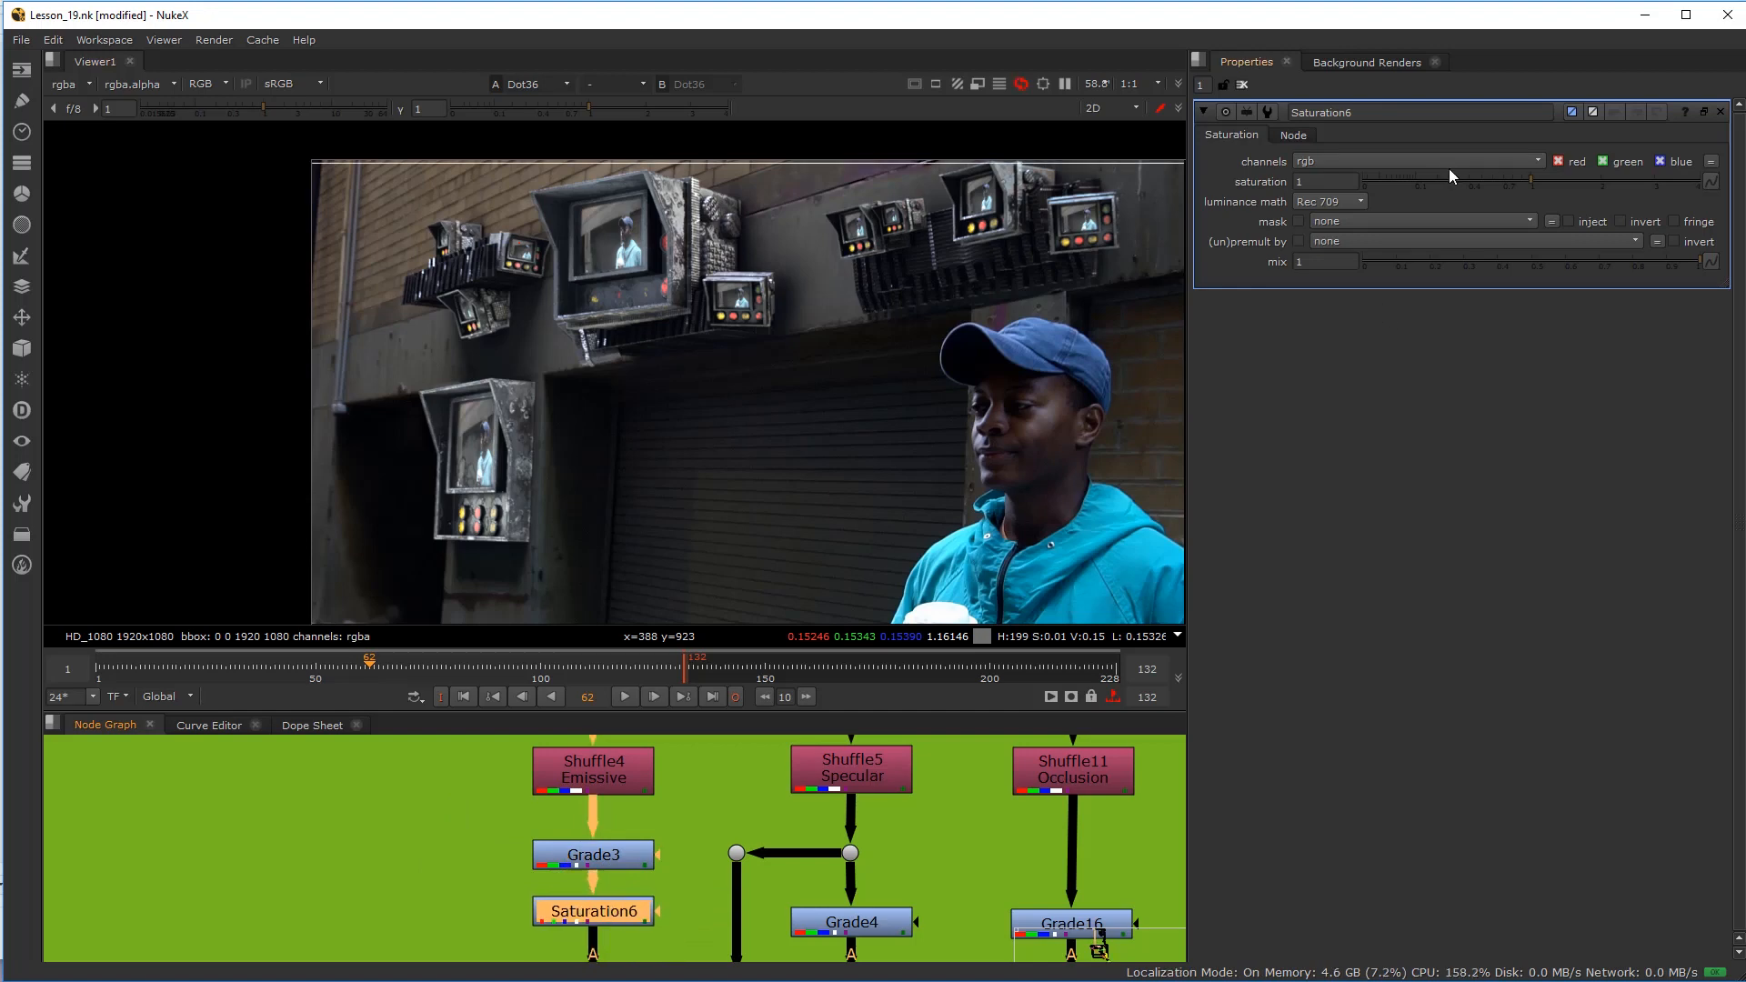
Step: Reduce the saturation of the Emissive branch's Saturation node to 0.67
left_click_drag(1527, 181, 1501, 181)
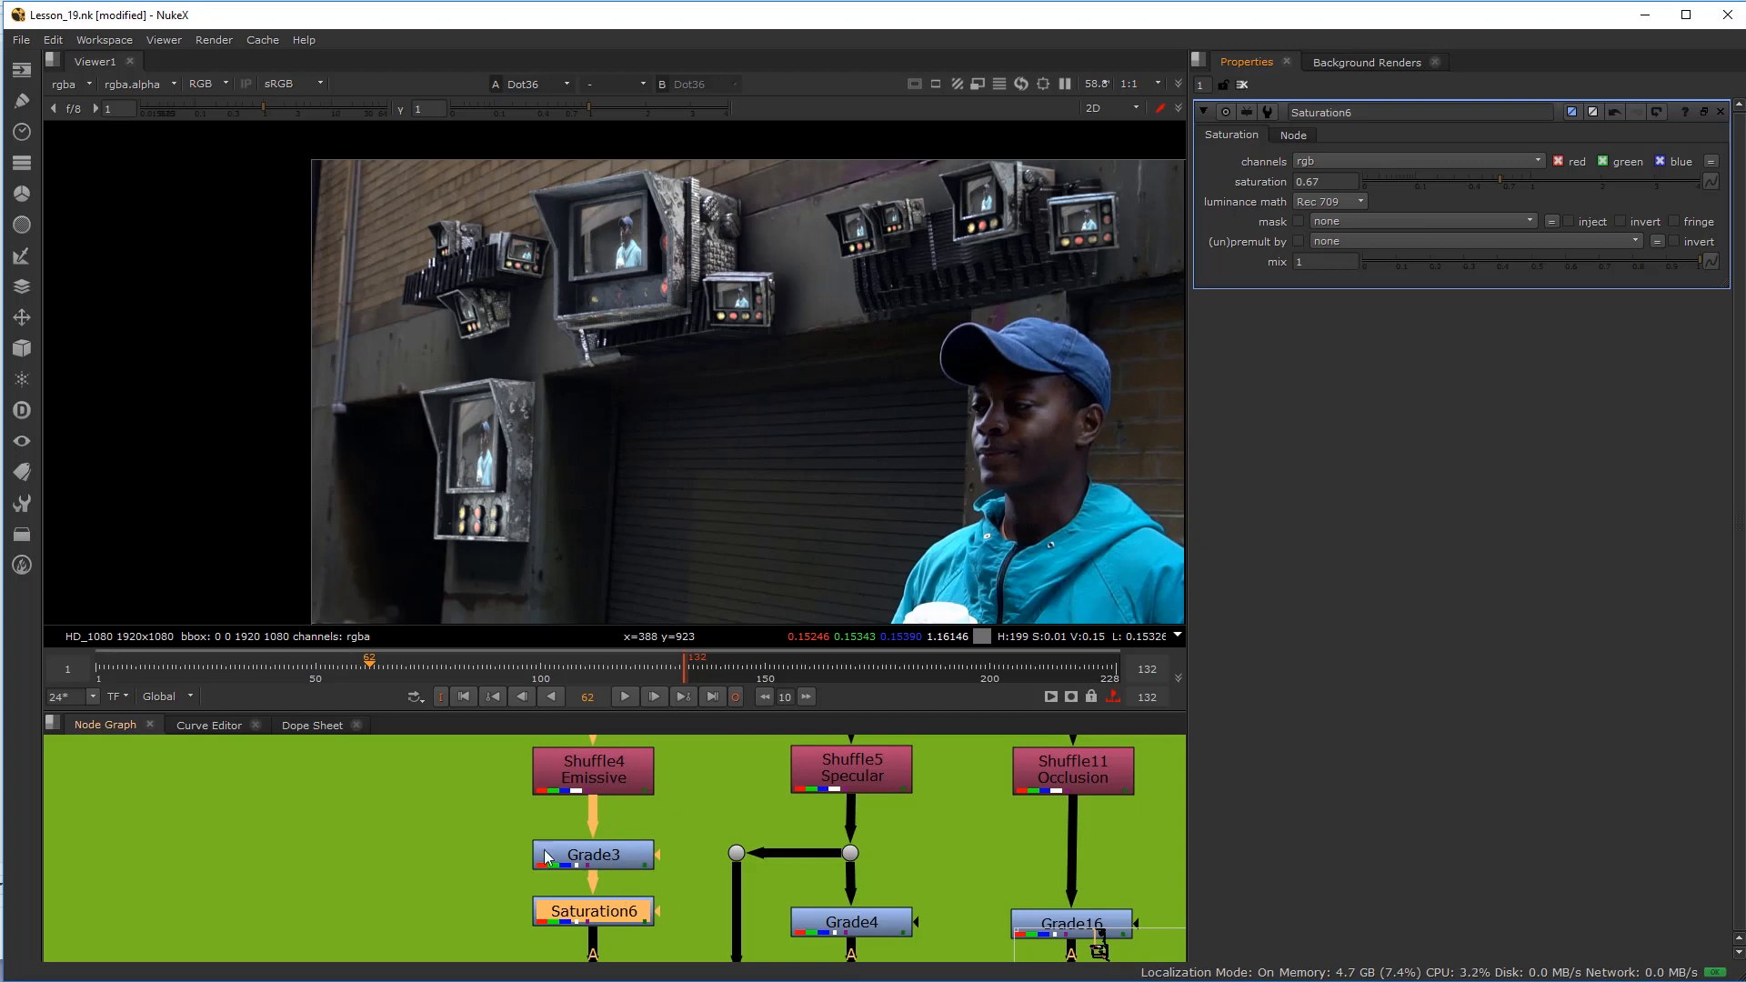
scroll(451, 838, "down", 8)
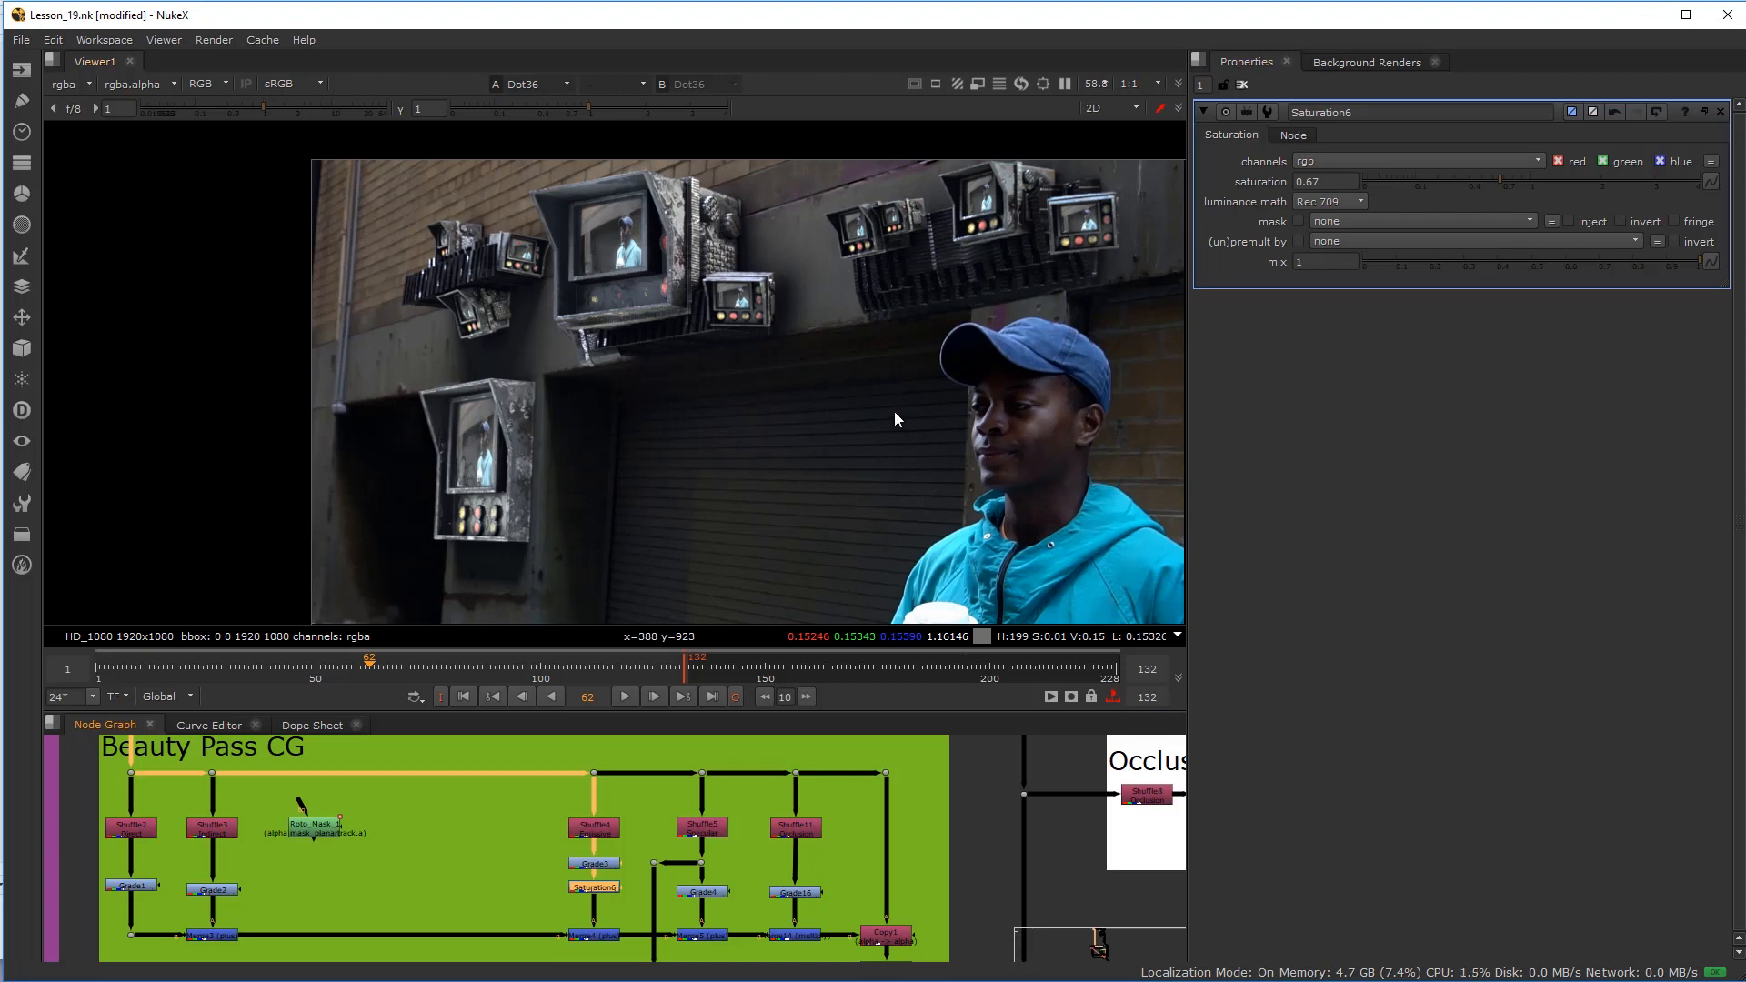
middle_click_drag(866, 392, 827, 401)
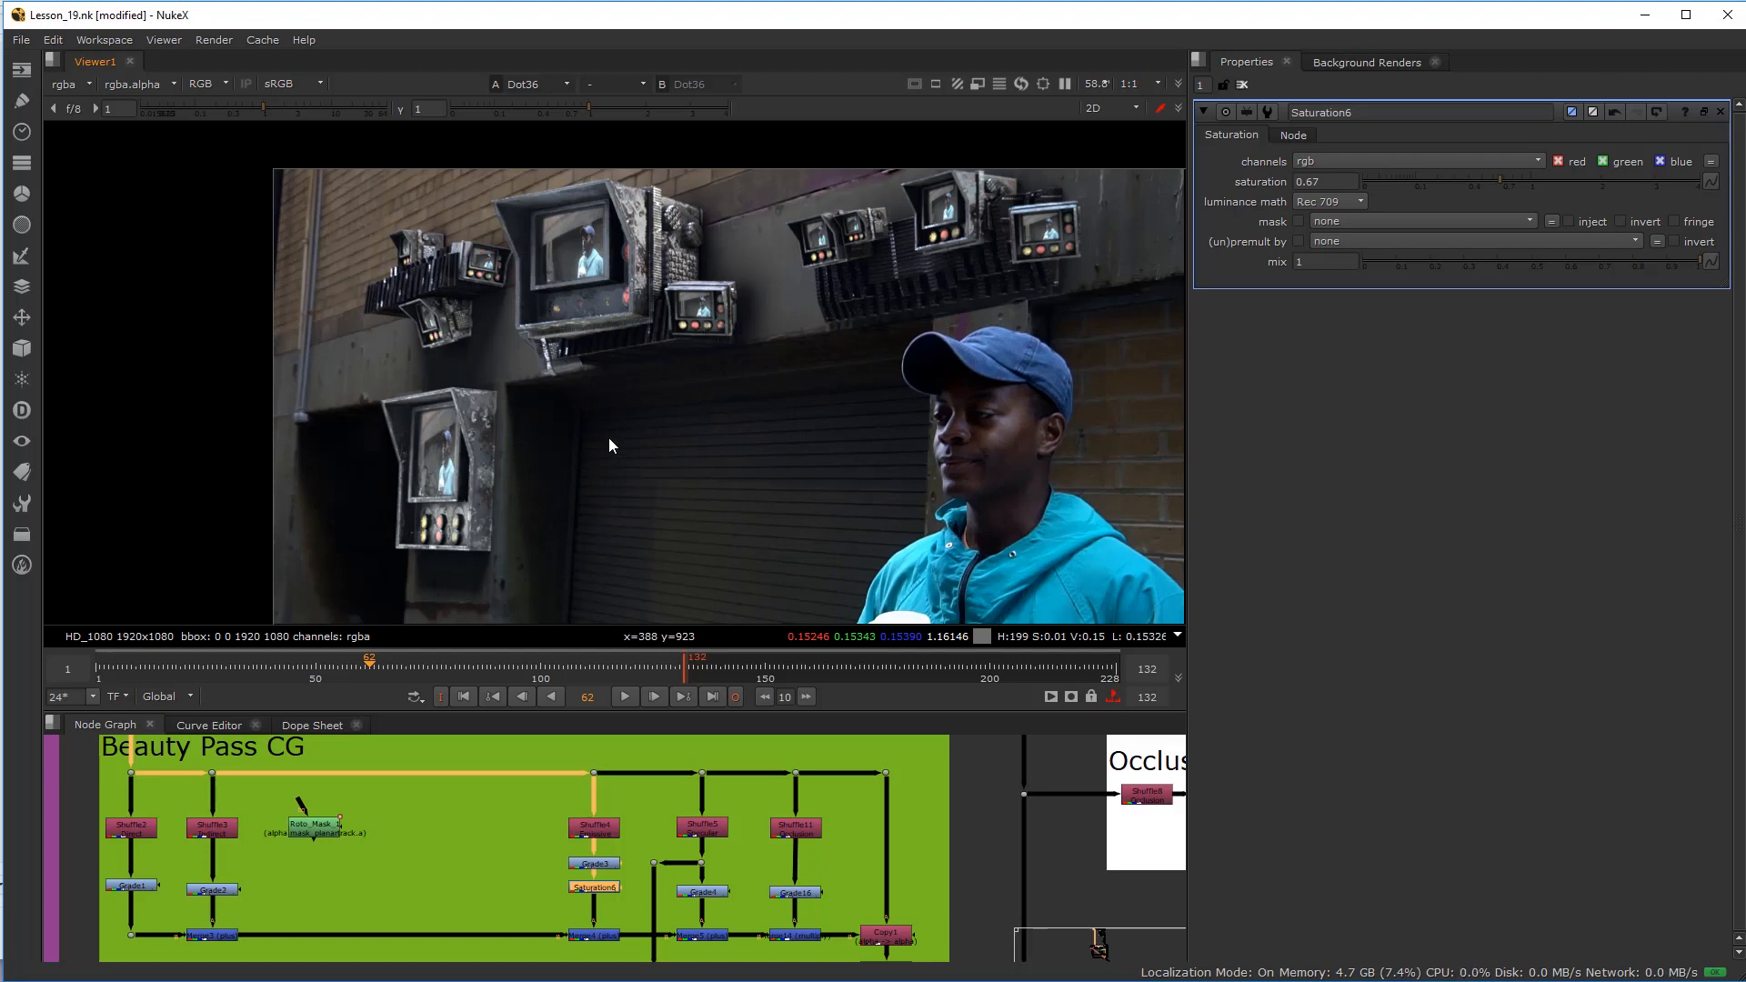
scroll(642, 214, "down", 2)
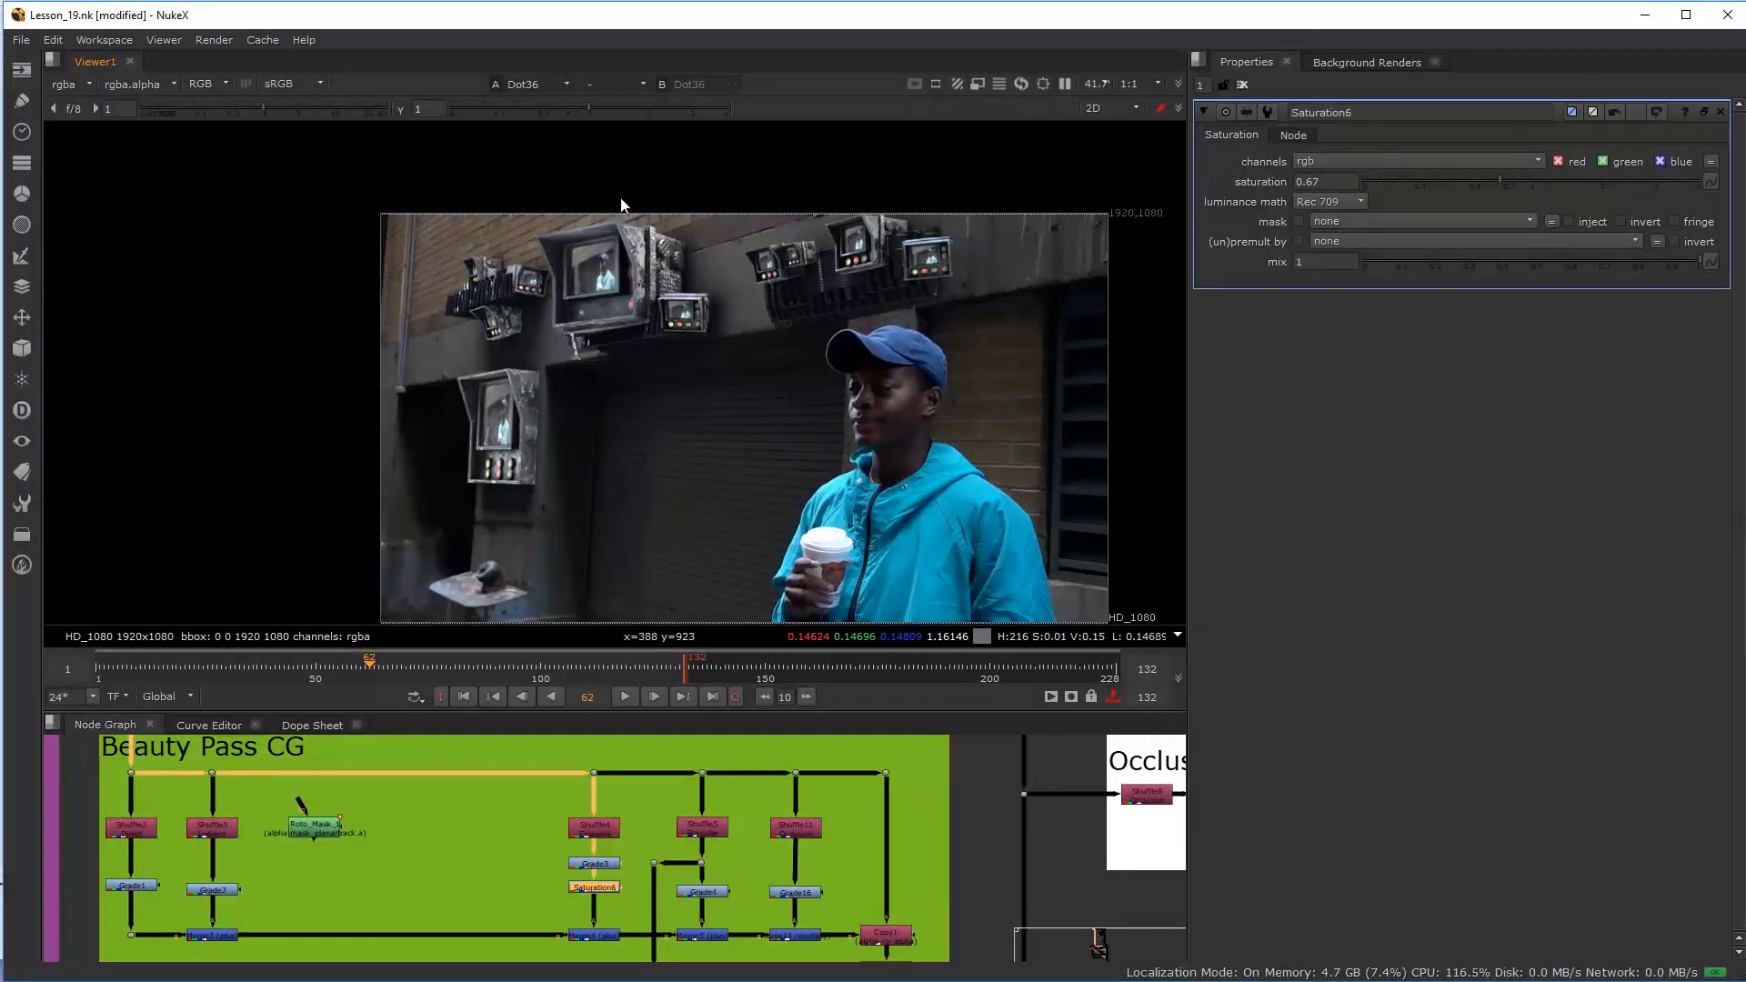
Step: Open Grade4 on the Specular branch, try multiply at 0 and 0.3, and settle on 0.53
scroll(718, 842, "up", 4)
scroll(716, 840, "down", 1)
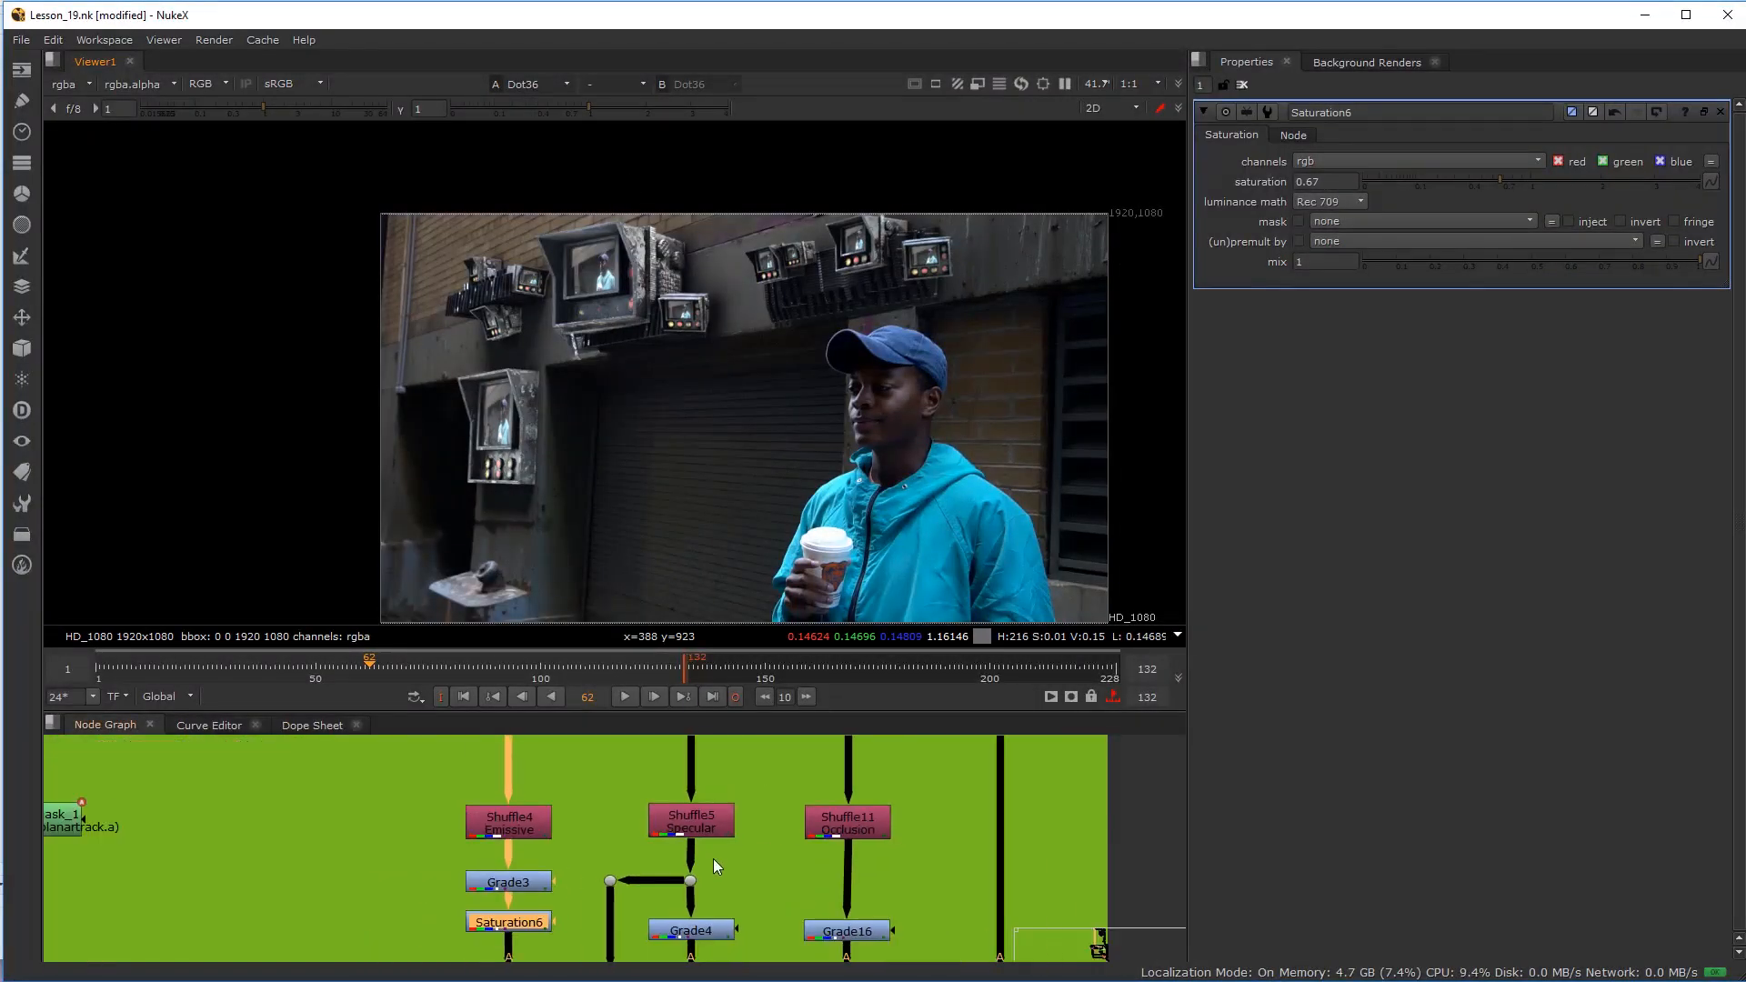
middle_click_drag(715, 866, 709, 815)
left_click(688, 882)
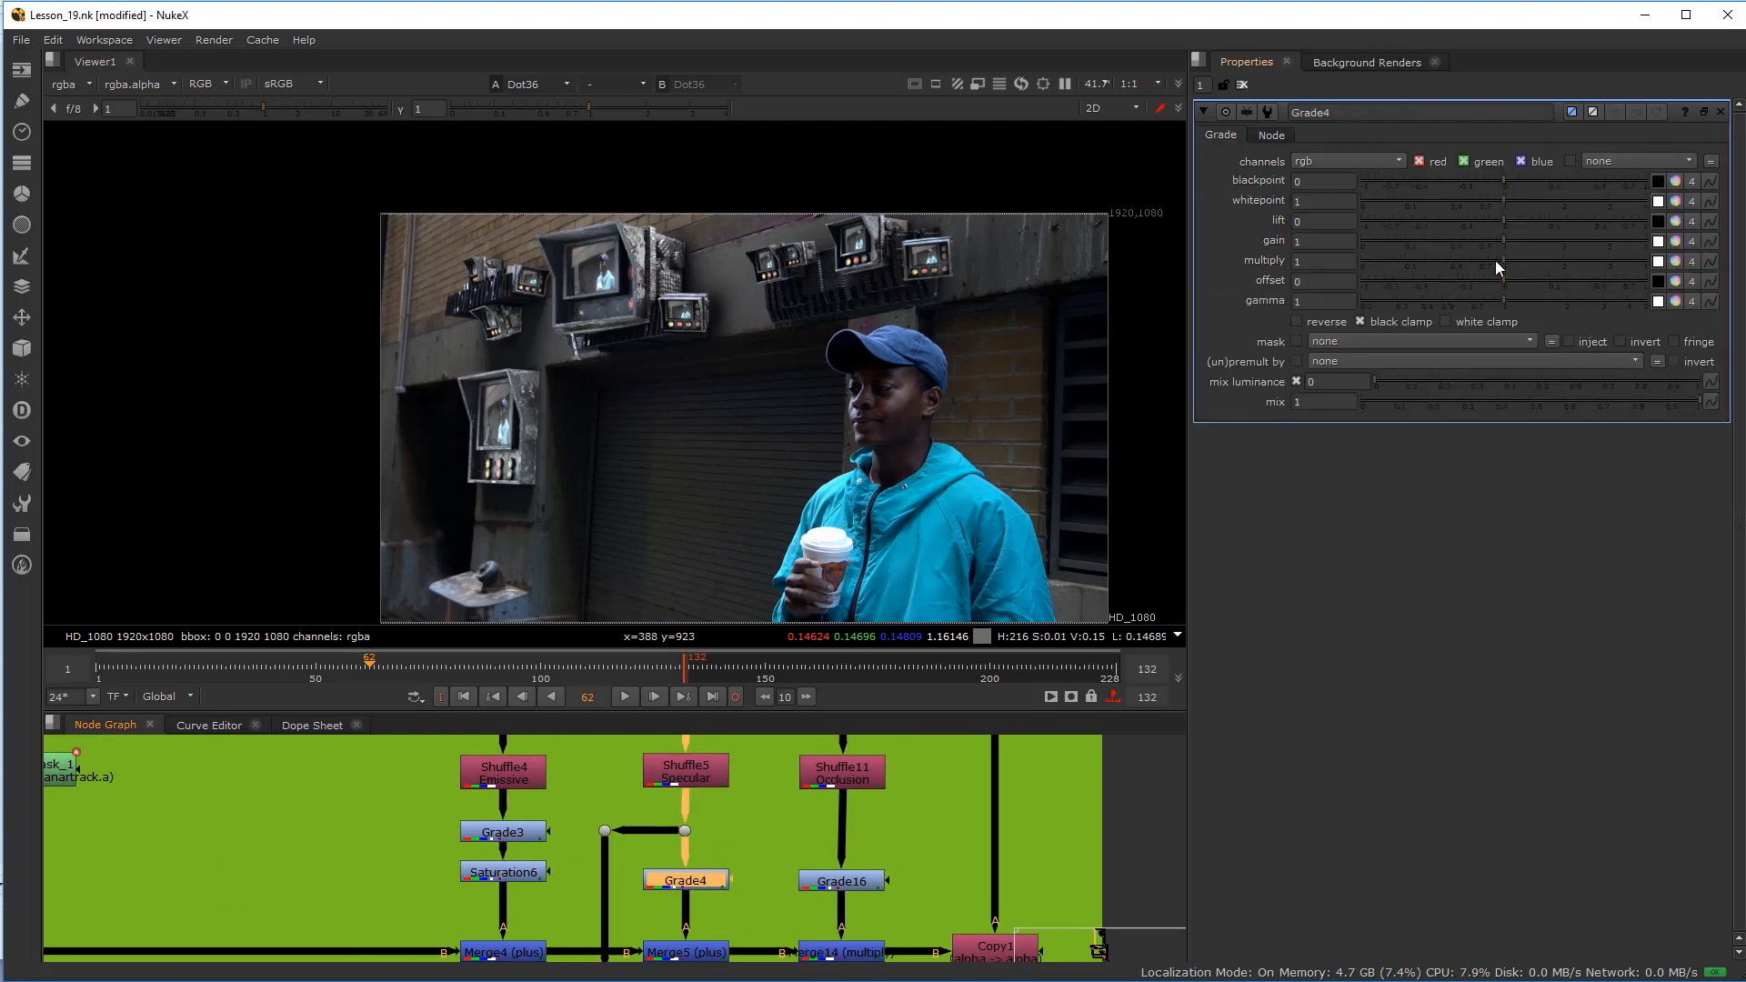
left_click_drag(1493, 258, 1097, 271)
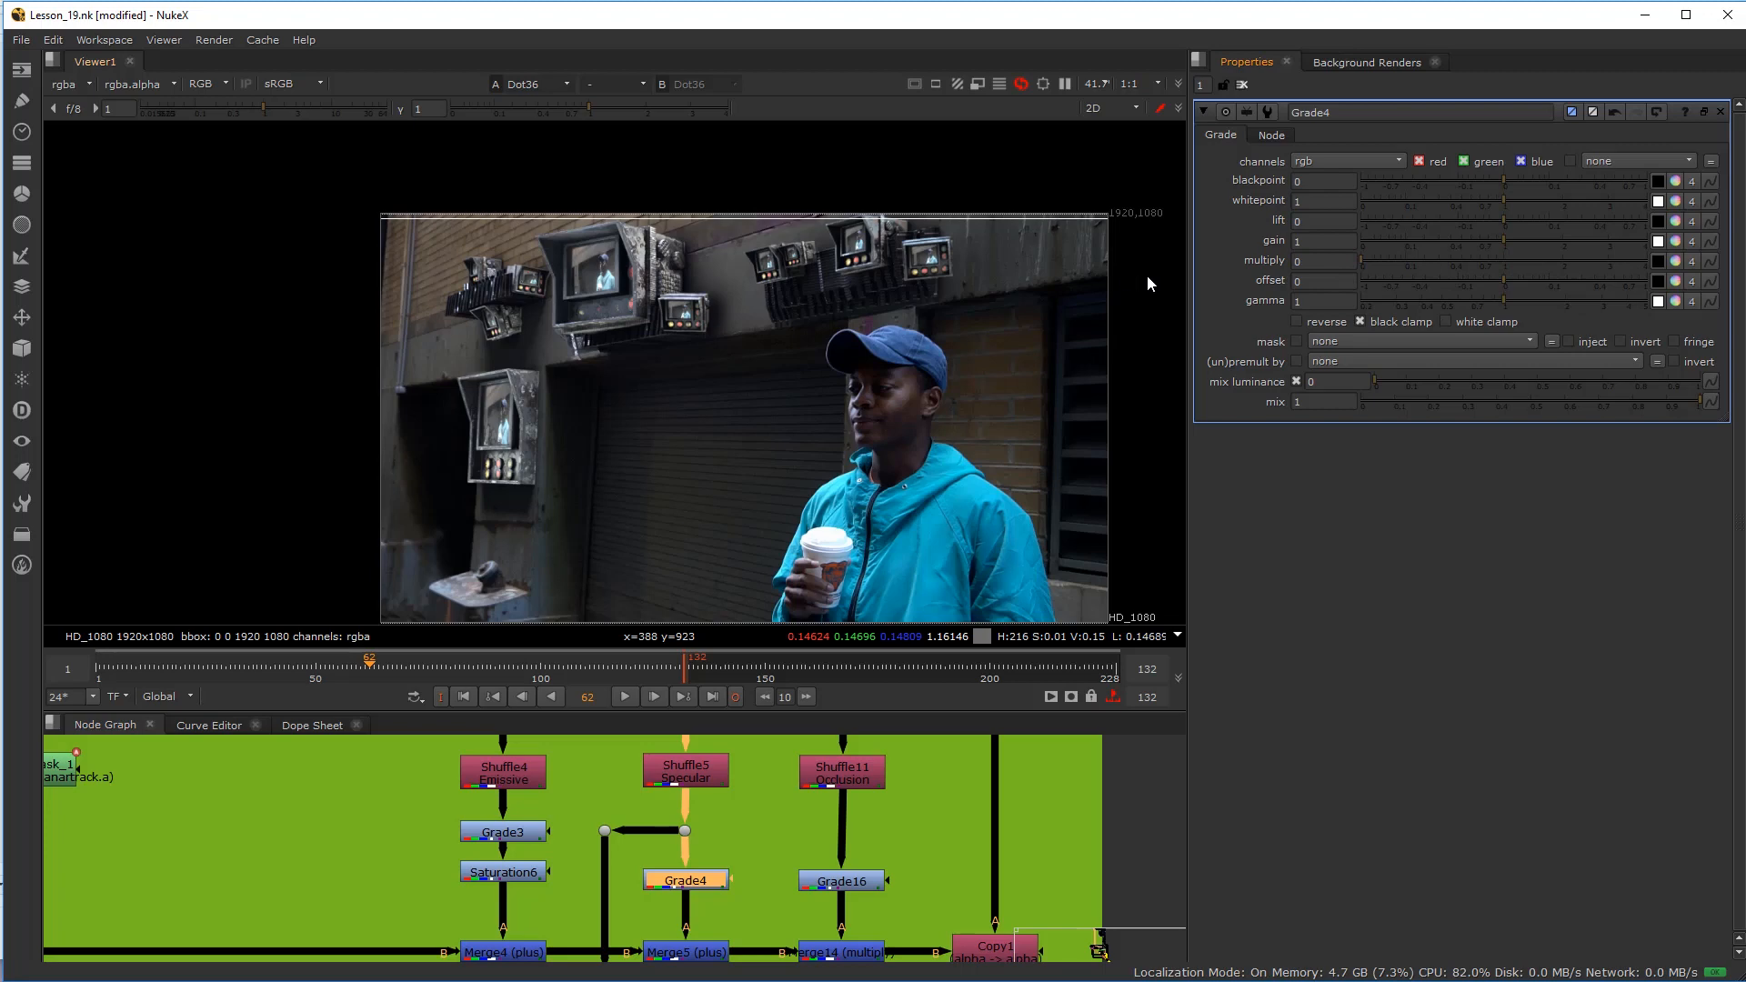
scroll(626, 263, "up", 5)
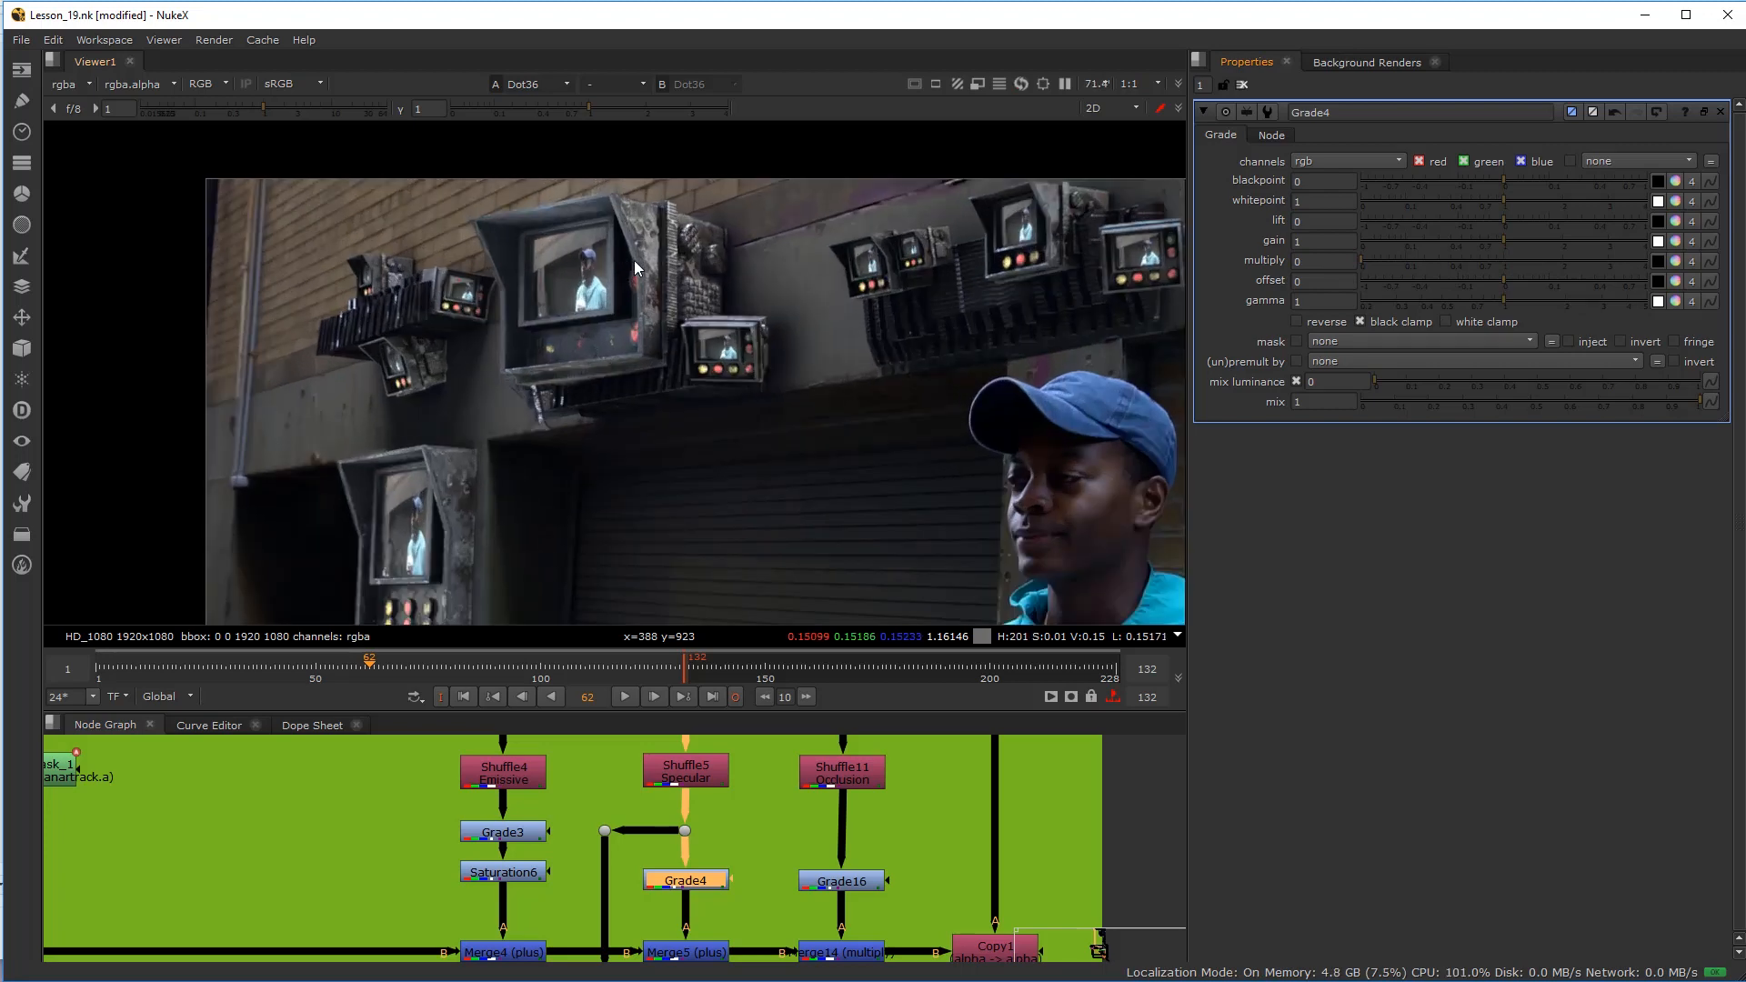
left_click(1439, 259)
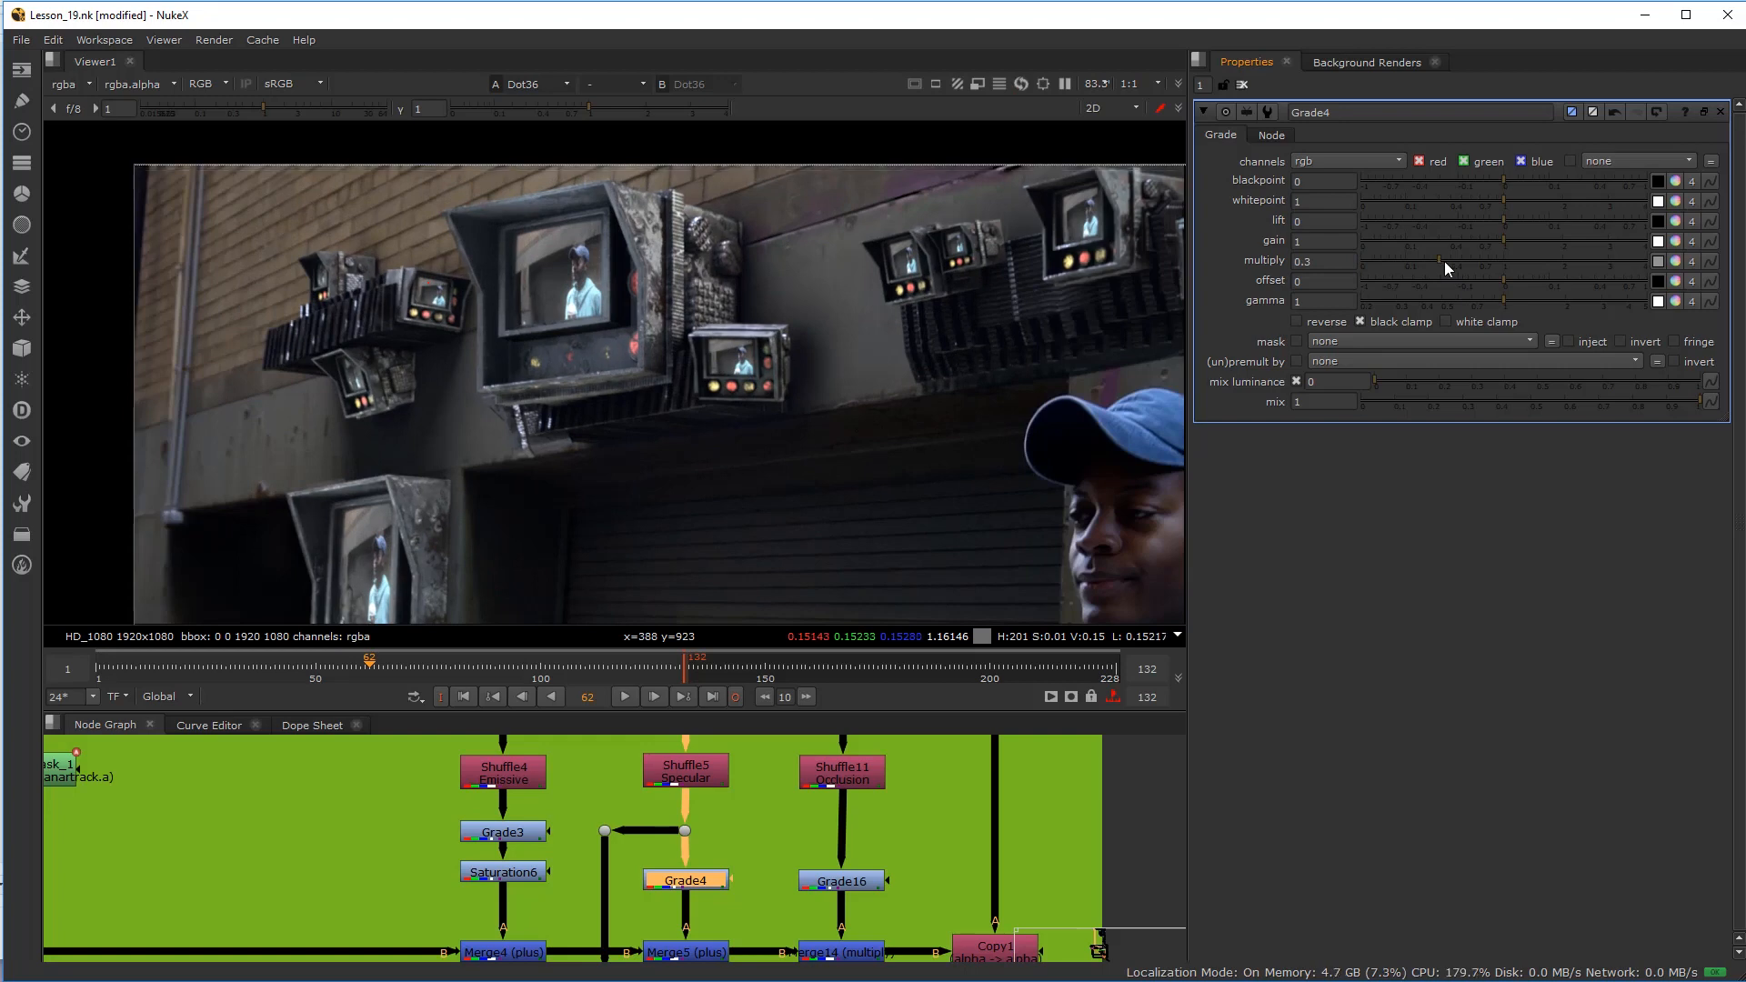
left_click_drag(1444, 260, 1466, 261)
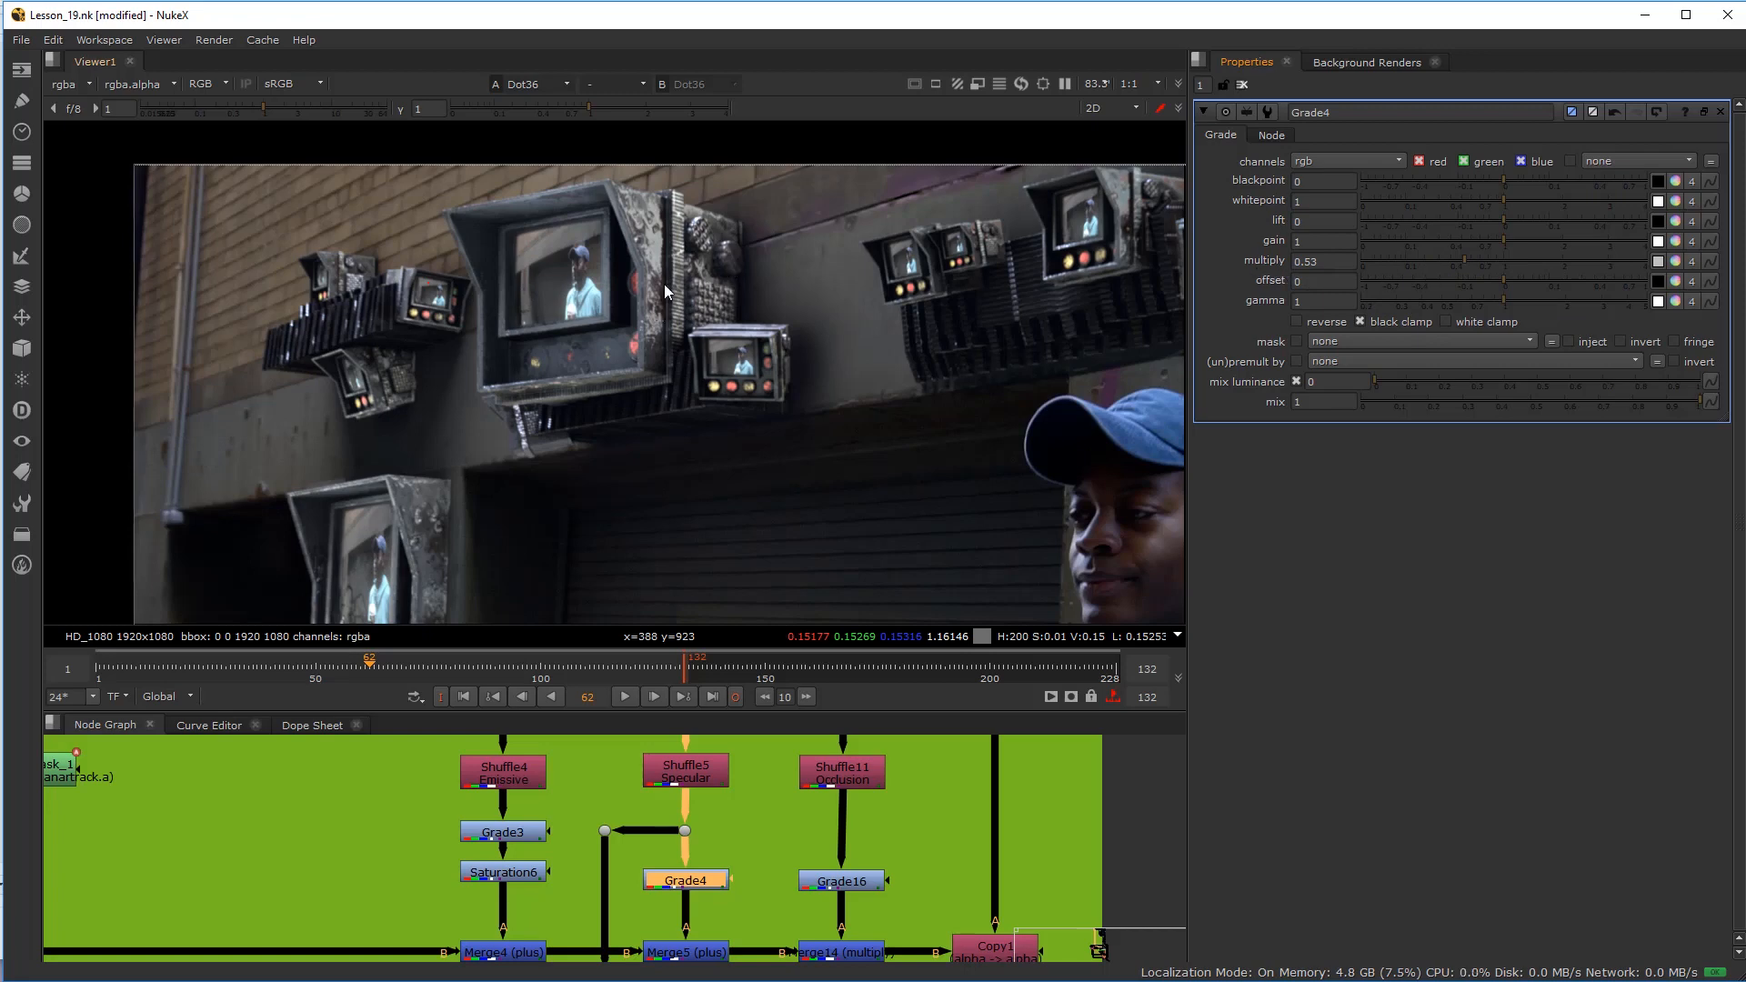
Step: Fine-tune Grade4's multiply to 0.56 and check the highlights on the upper CG televisions
scroll(724, 669, "down", 1)
scroll(724, 766, "down", 6)
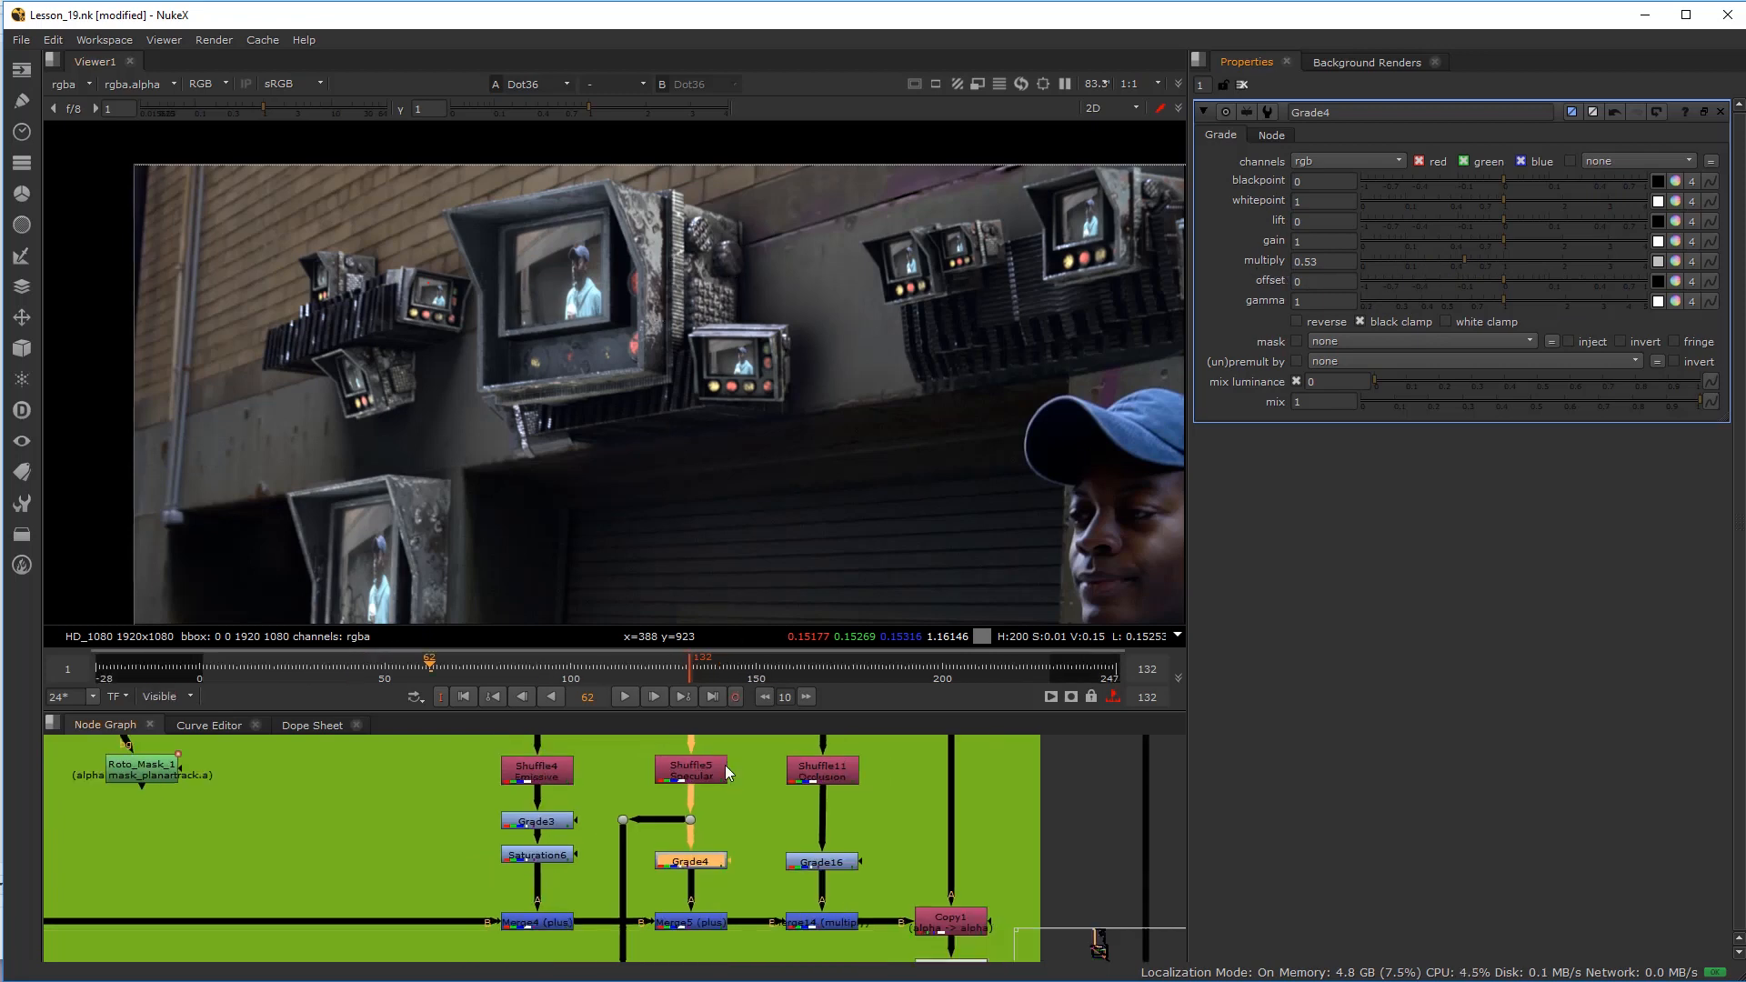
scroll(662, 238, "up", 3)
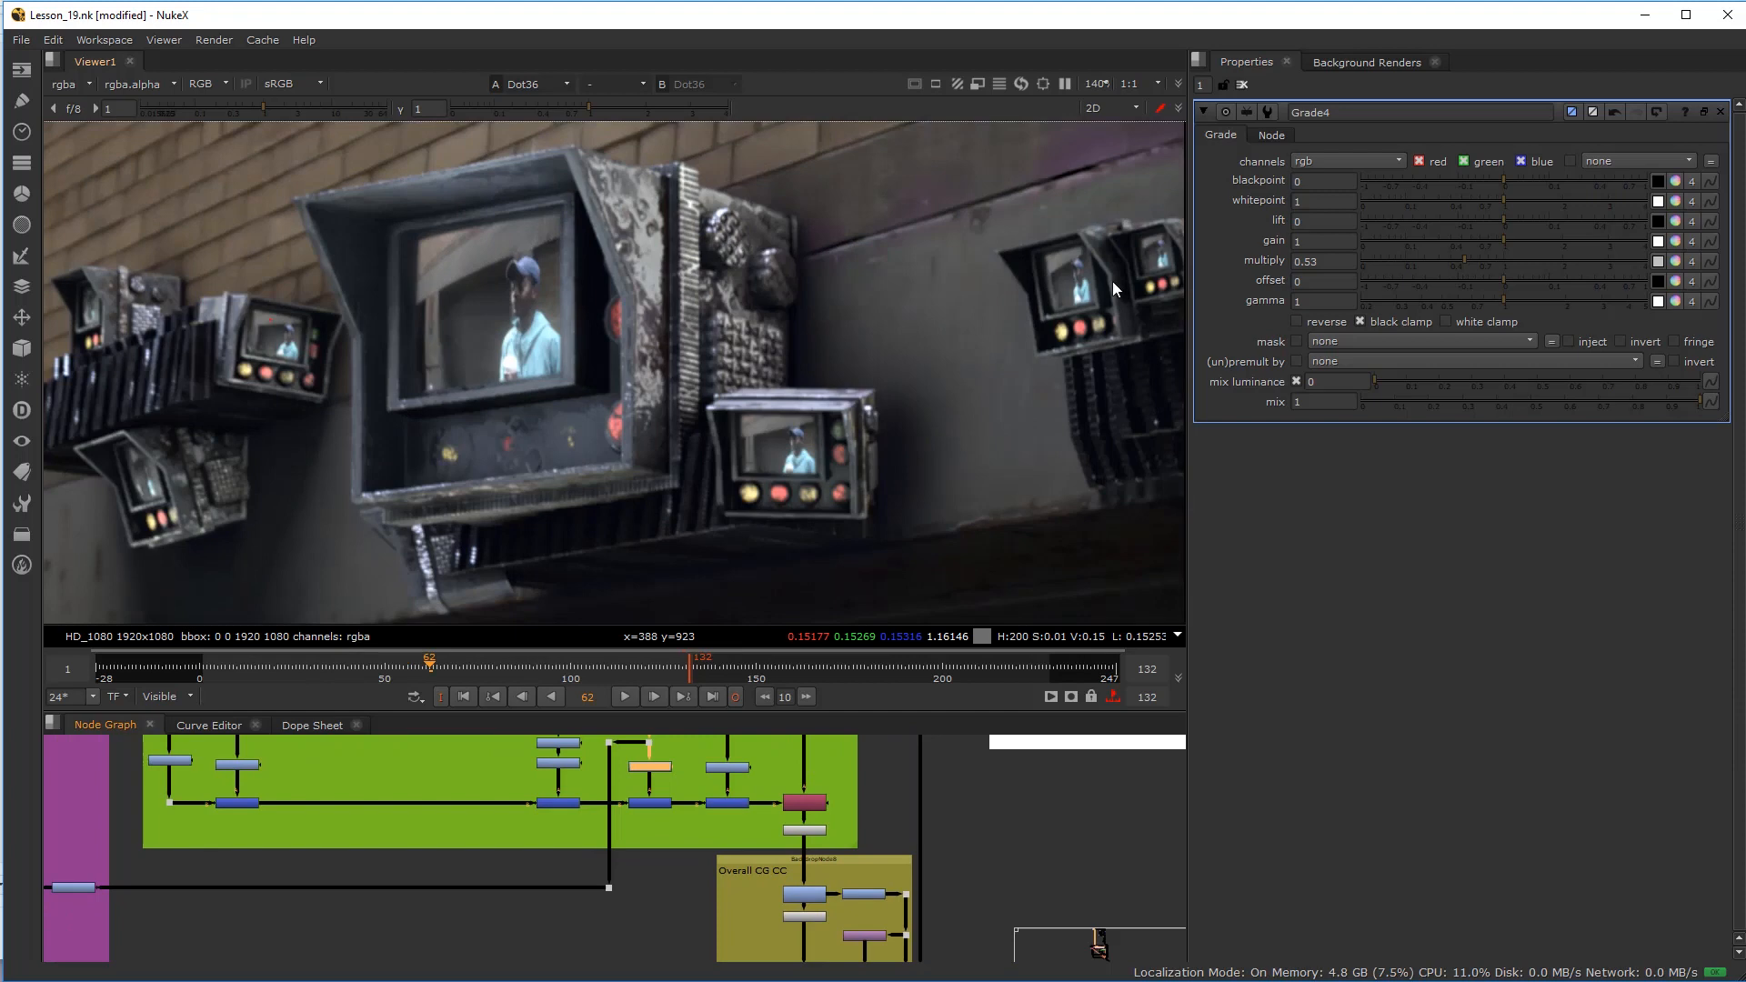
left_click(1483, 265)
left_click_drag(1482, 265, 1468, 259)
scroll(852, 365, "down", 4)
middle_click_drag(755, 382, 768, 314)
scroll(746, 301, "up", 2)
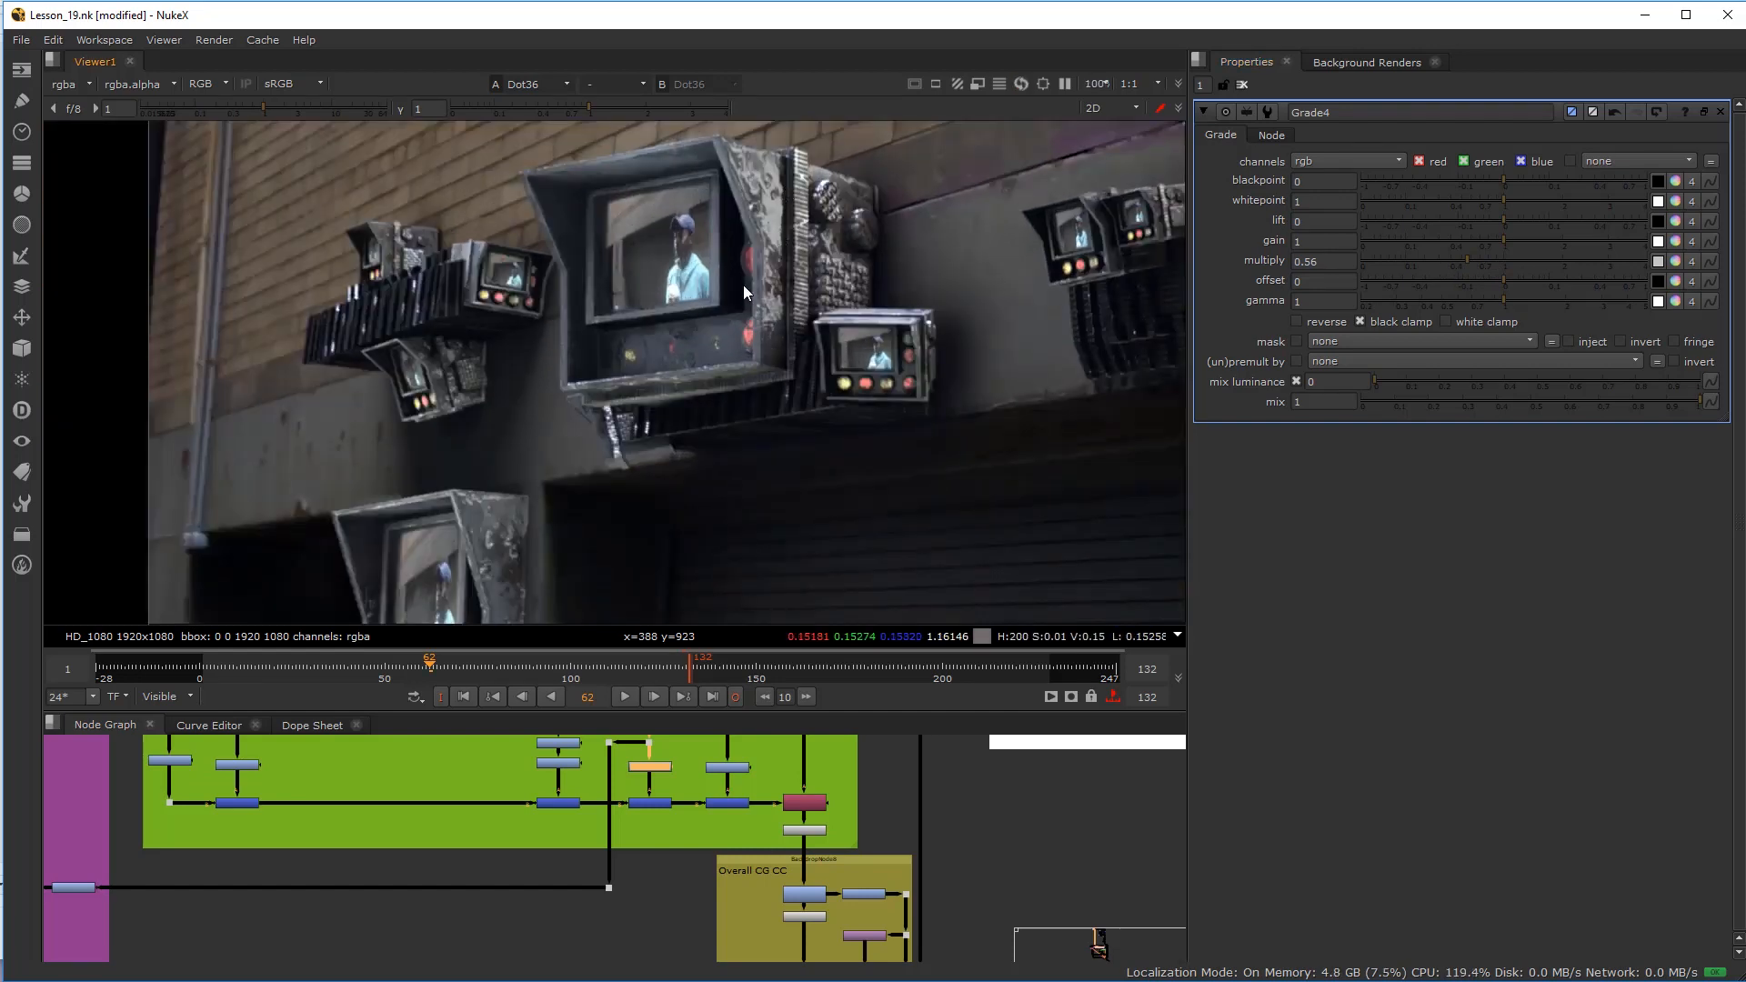
middle_click_drag(717, 253, 662, 276)
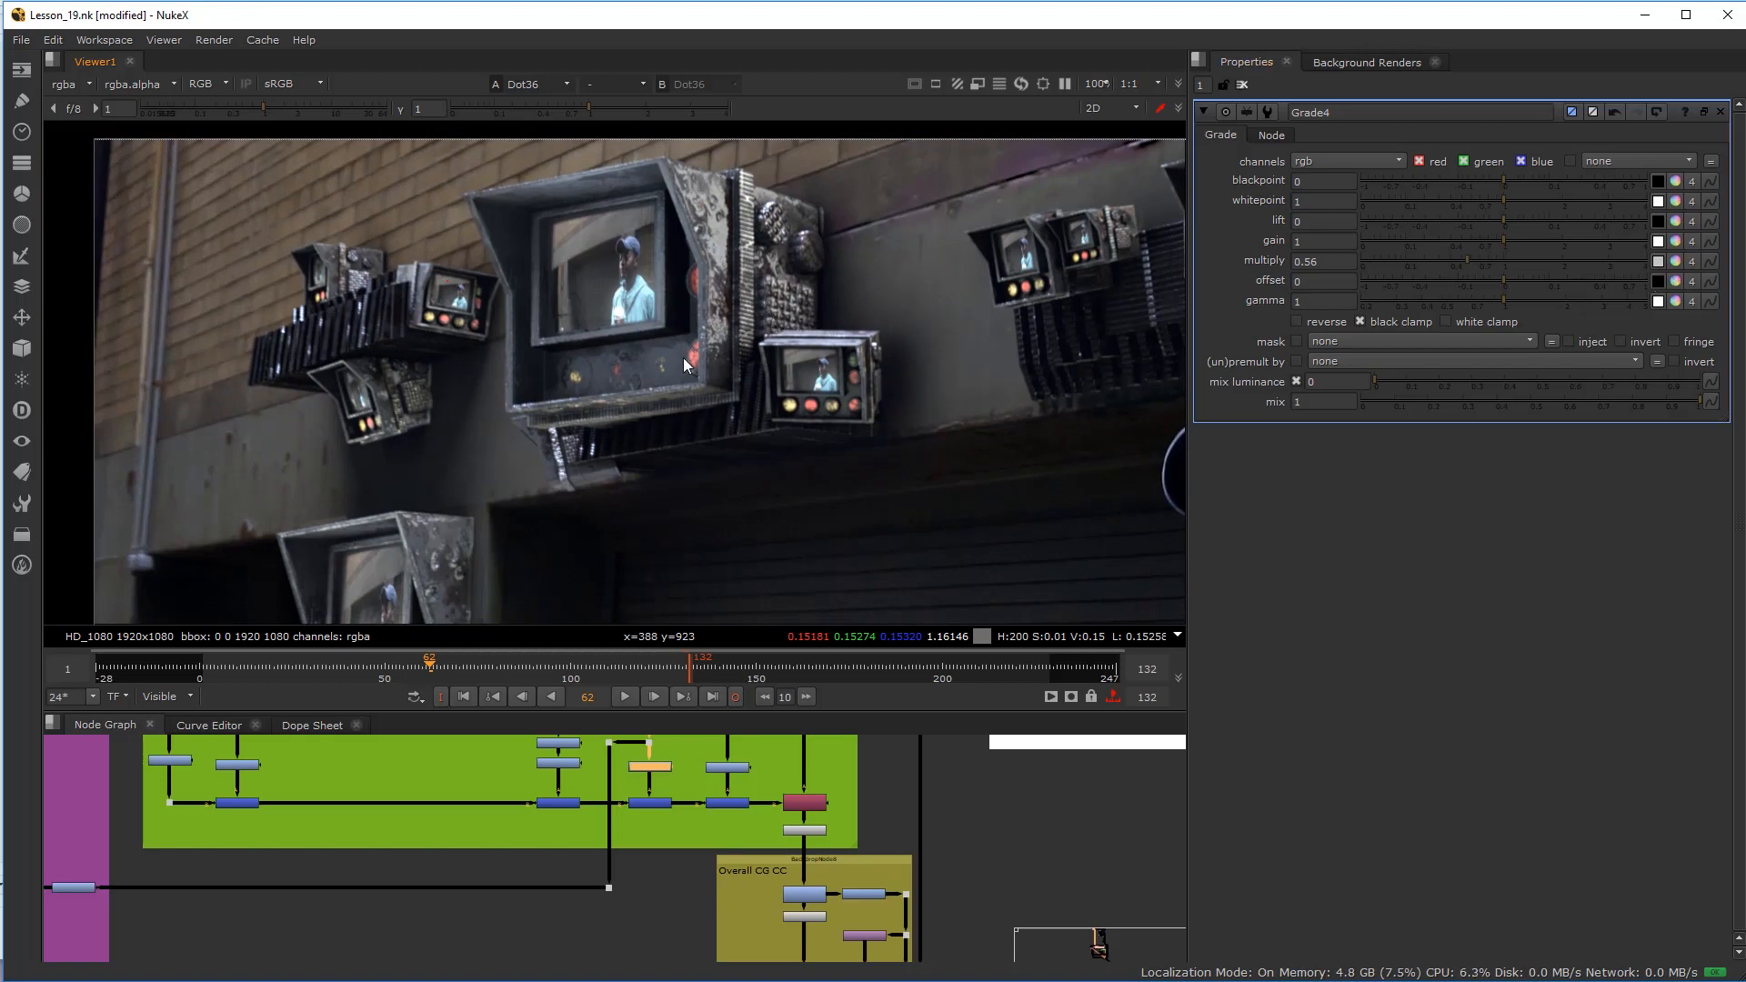
Step: Inspect the lower CG television and the upper clusters in the comp against the wall and shutter around them
scroll(682, 359, "down", 3)
middle_click_drag(682, 358, 834, 251)
scroll(591, 832, "down", 2)
middle_click_drag(514, 780, 520, 859)
scroll(520, 859, "up", 5)
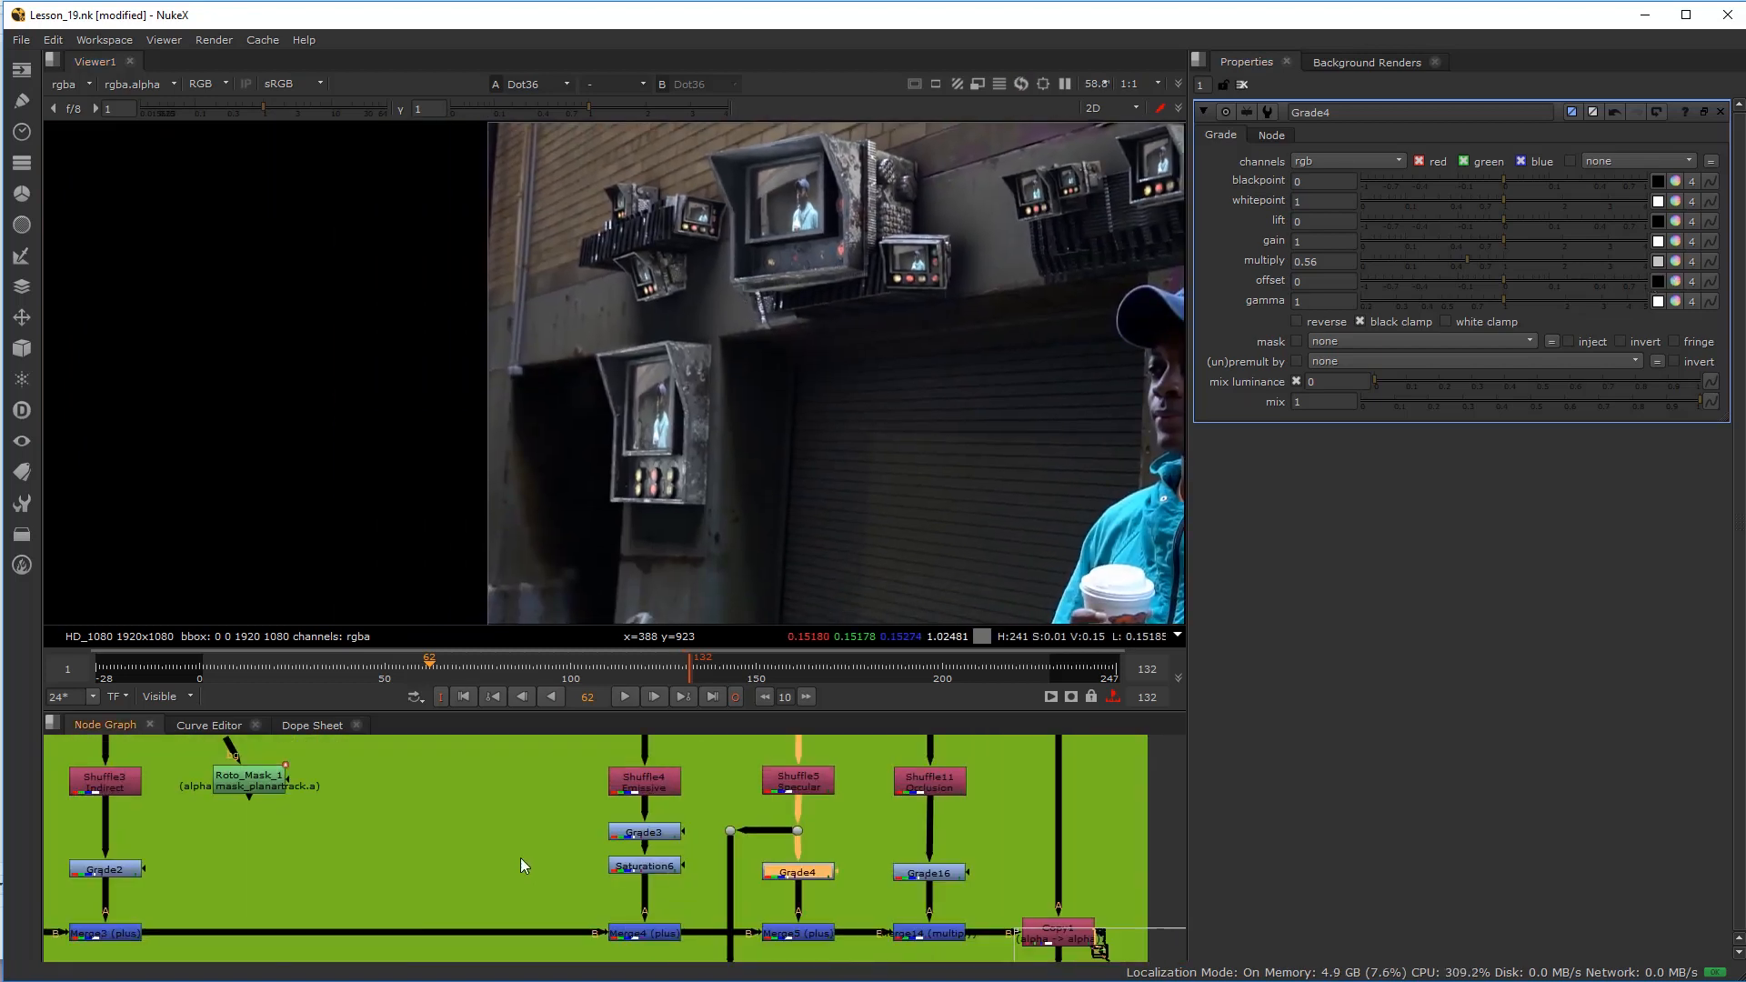
middle_click_drag(385, 843, 669, 860)
scroll(558, 843, "down", 2)
scroll(722, 471, "down", 2)
middle_click_drag(722, 471, 512, 491)
scroll(729, 360, "up", 3)
middle_click_drag(873, 325, 796, 327)
middle_click_drag(235, 562, 660, 406)
scroll(576, 444, "up", 3)
scroll(576, 444, "down", 3)
scroll(481, 829, "up", 2)
Step: View the output of Merge3, where the Direct and Indirect branches combine, and examine the CG televisions there
middle_click_drag(483, 829, 513, 886)
left_click_drag(602, 871, 582, 864)
middle_click_drag(586, 919, 601, 878)
left_click(577, 818)
left_click(505, 952)
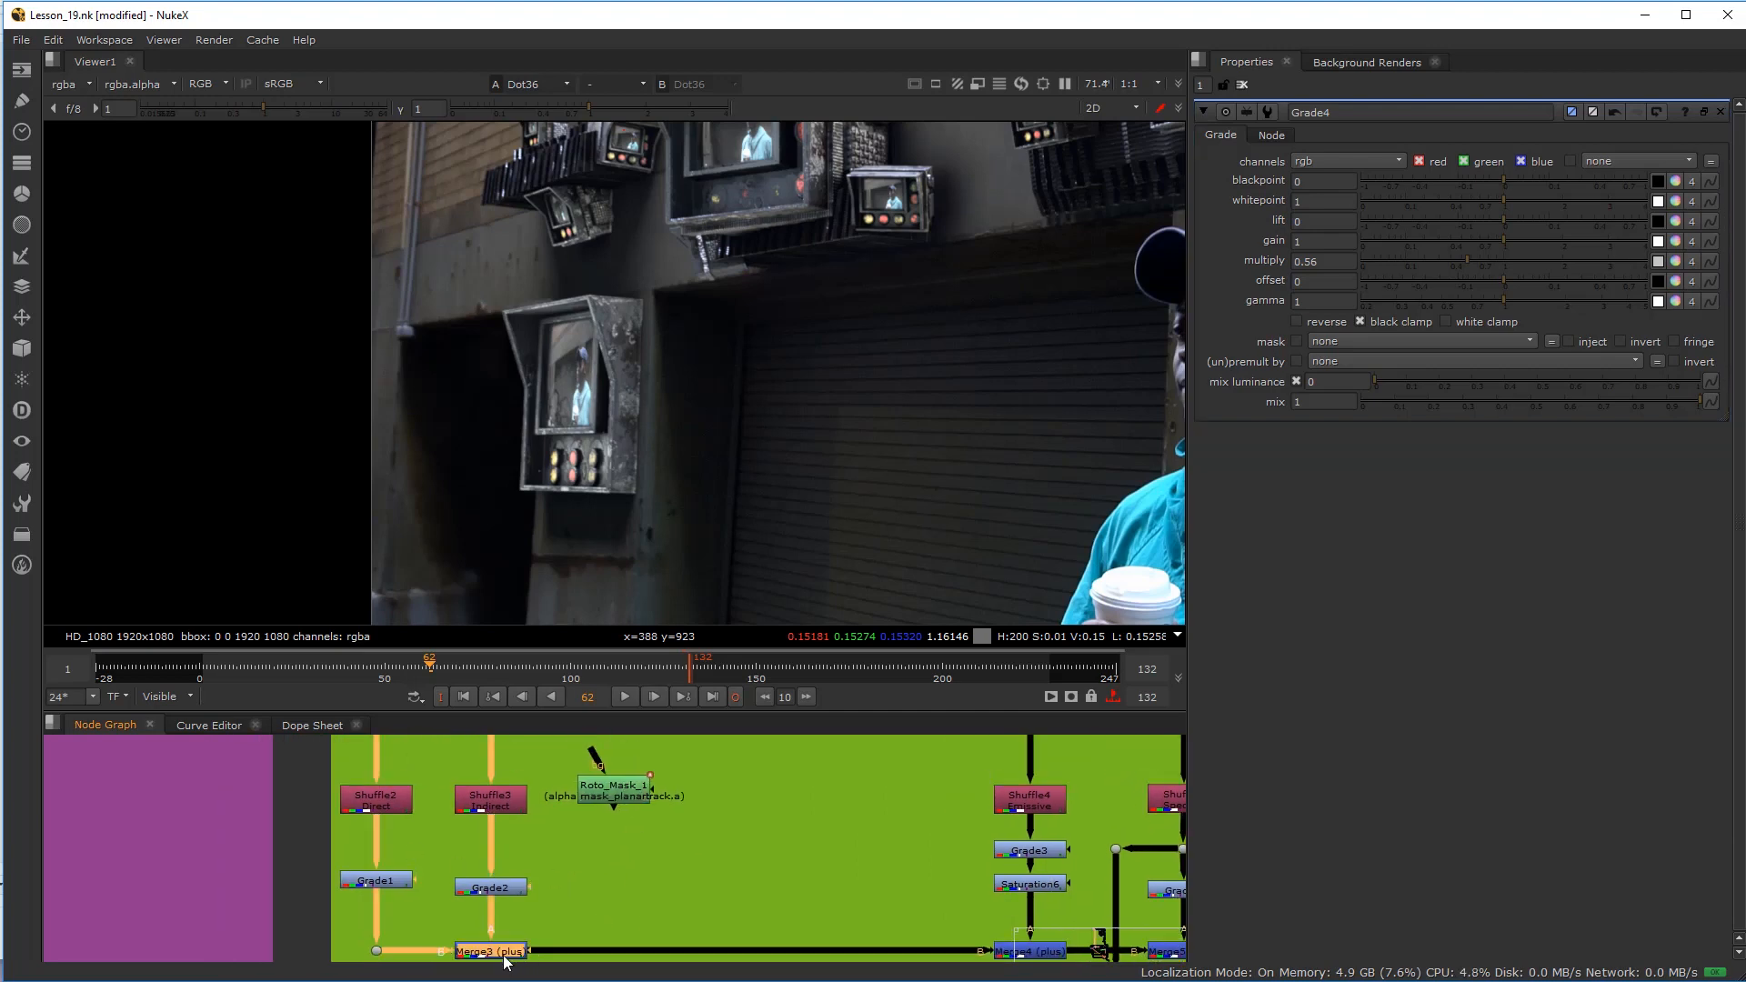
key("1")
scroll(762, 373, "down", 4)
scroll(698, 317, "up", 3)
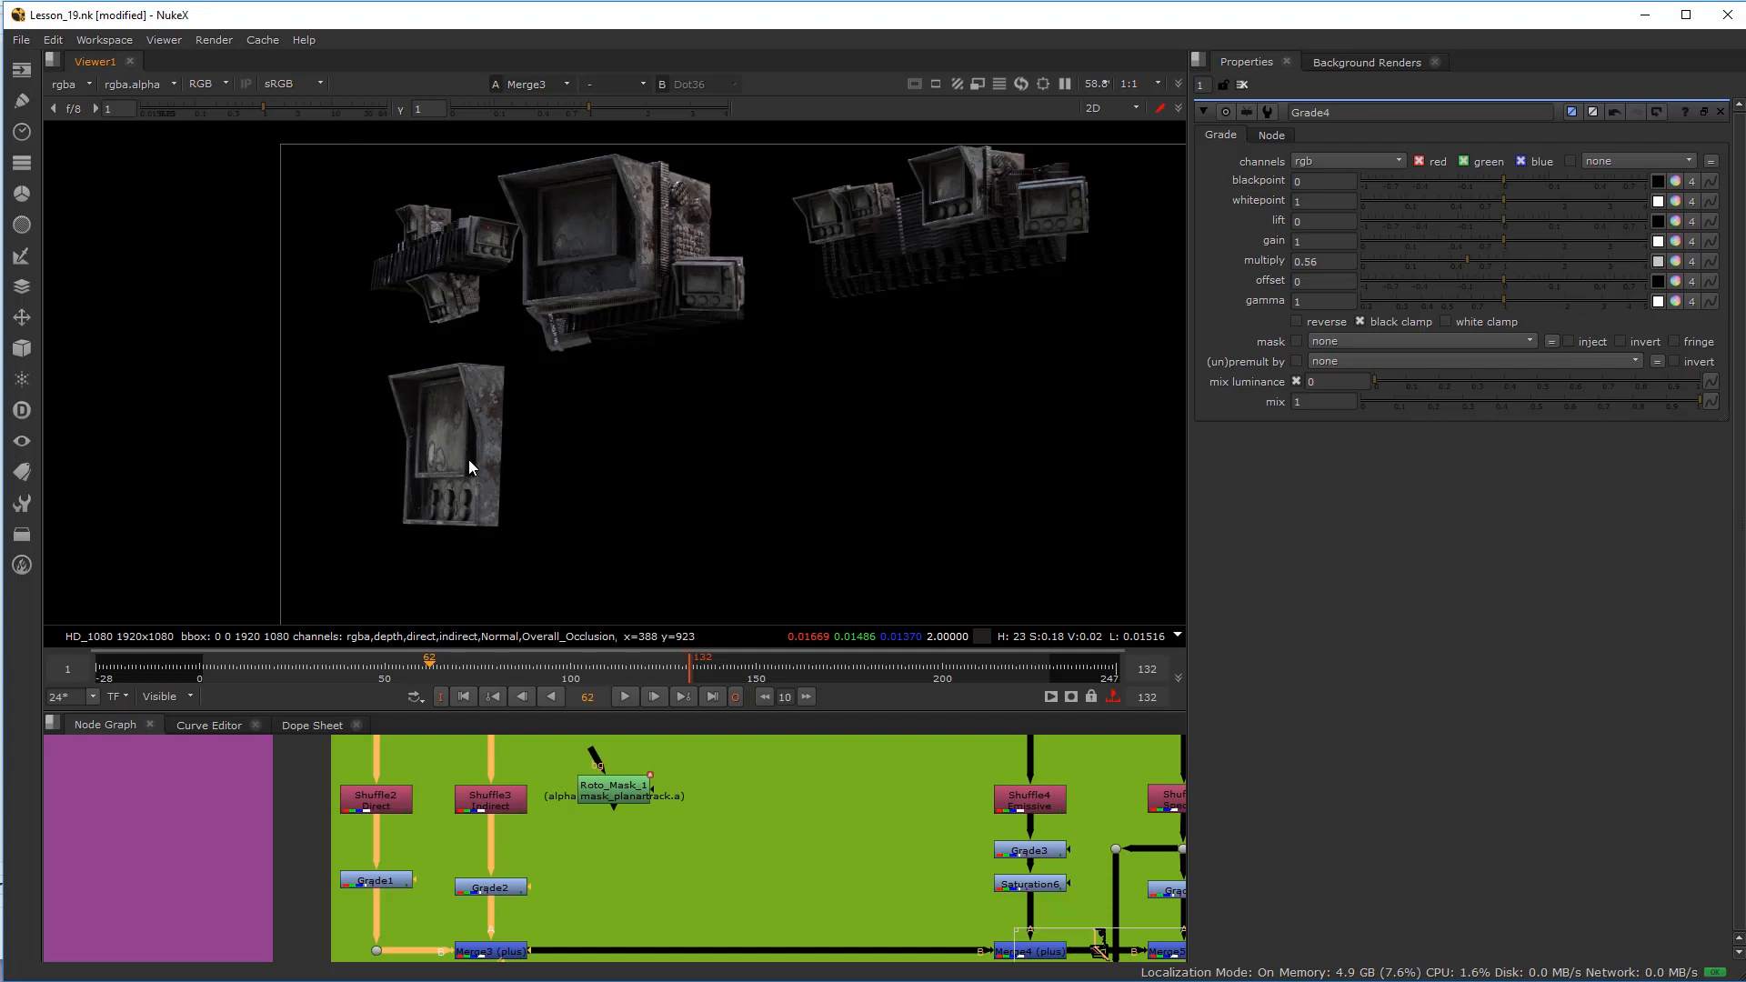
Step: Create a new Grade node and insert it between Merge3 and Merge4 in the Beauty Pass CG branch
middle_click_drag(544, 919, 604, 869)
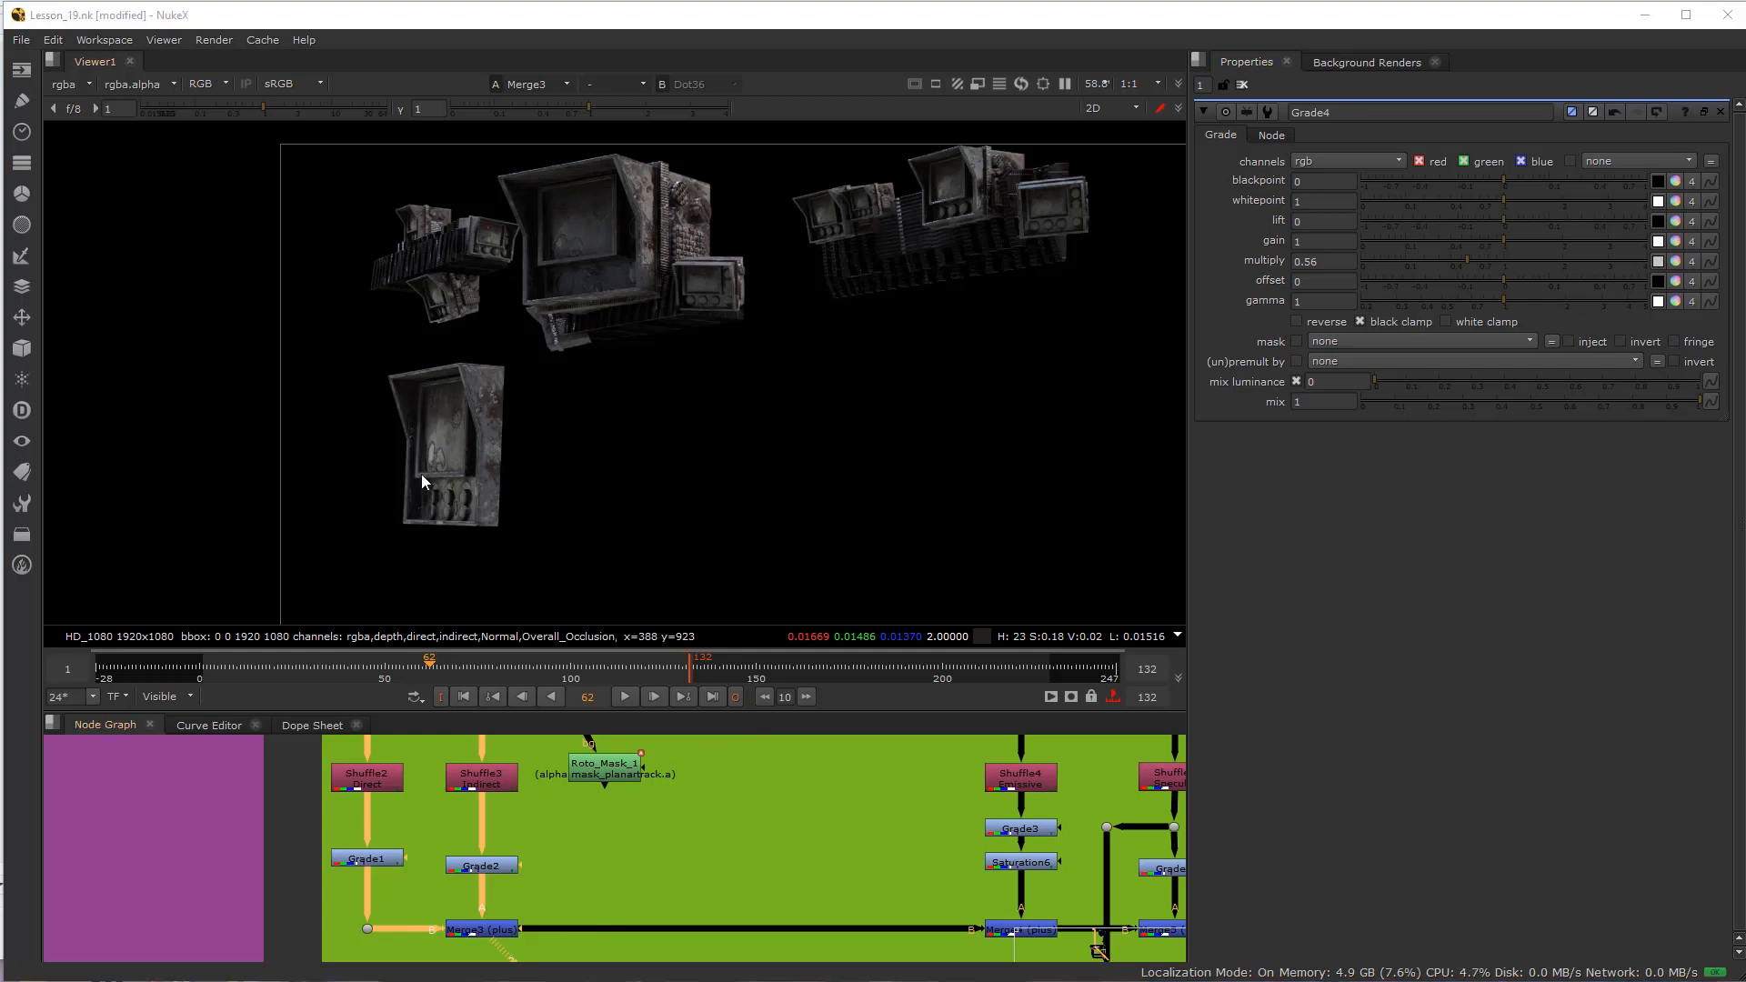
left_click(625, 864)
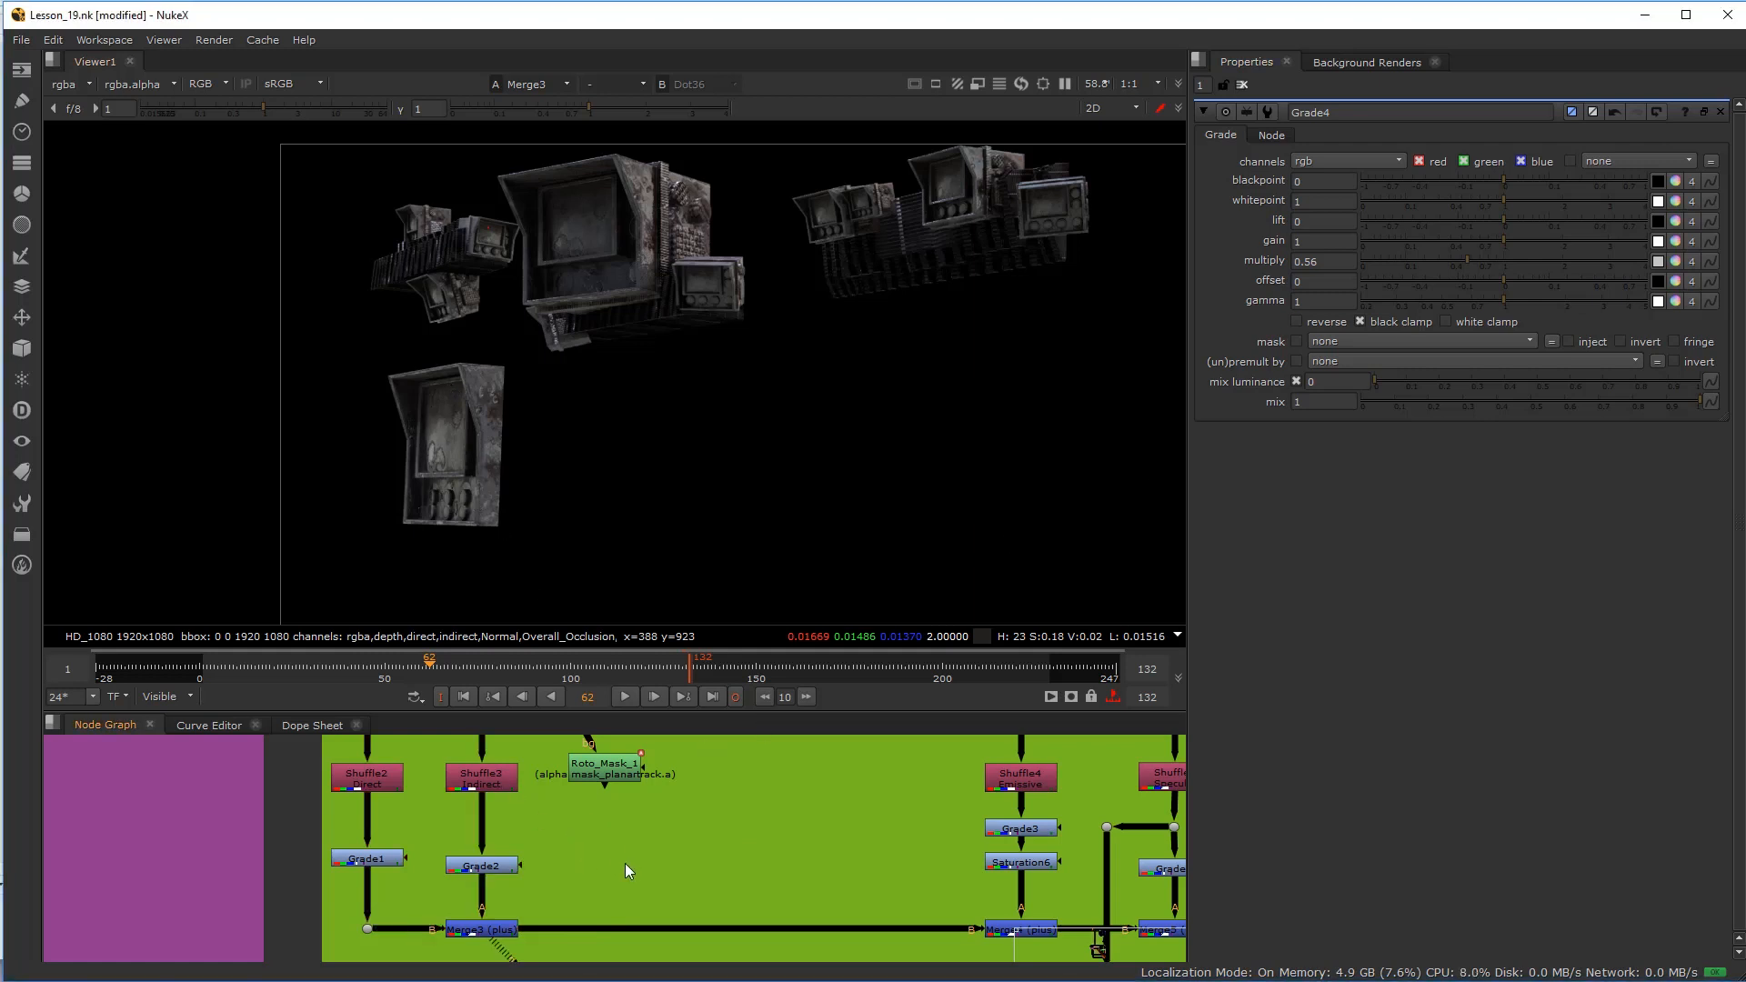
key("g")
scroll(595, 837, "up", 2)
left_click_drag(615, 862, 611, 754)
scroll(620, 882, "up", 1)
middle_click_drag(620, 882, 655, 832)
scroll(649, 827, "down", 2)
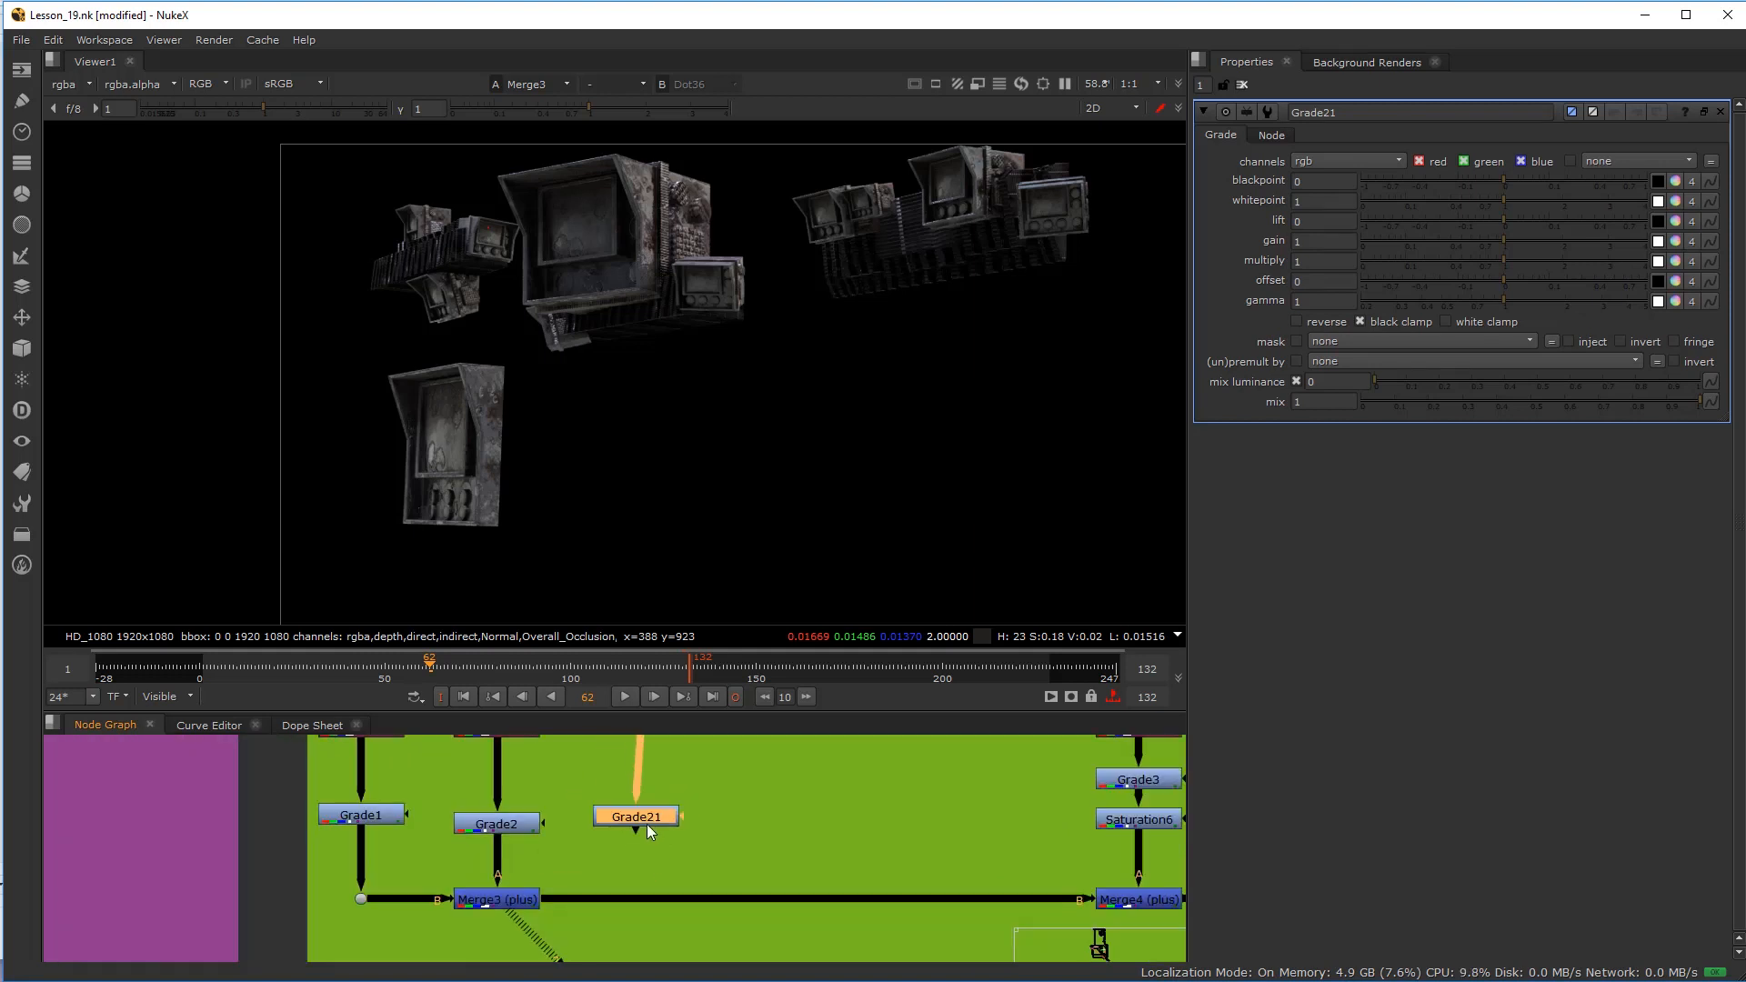
left_click_drag(637, 819, 635, 904)
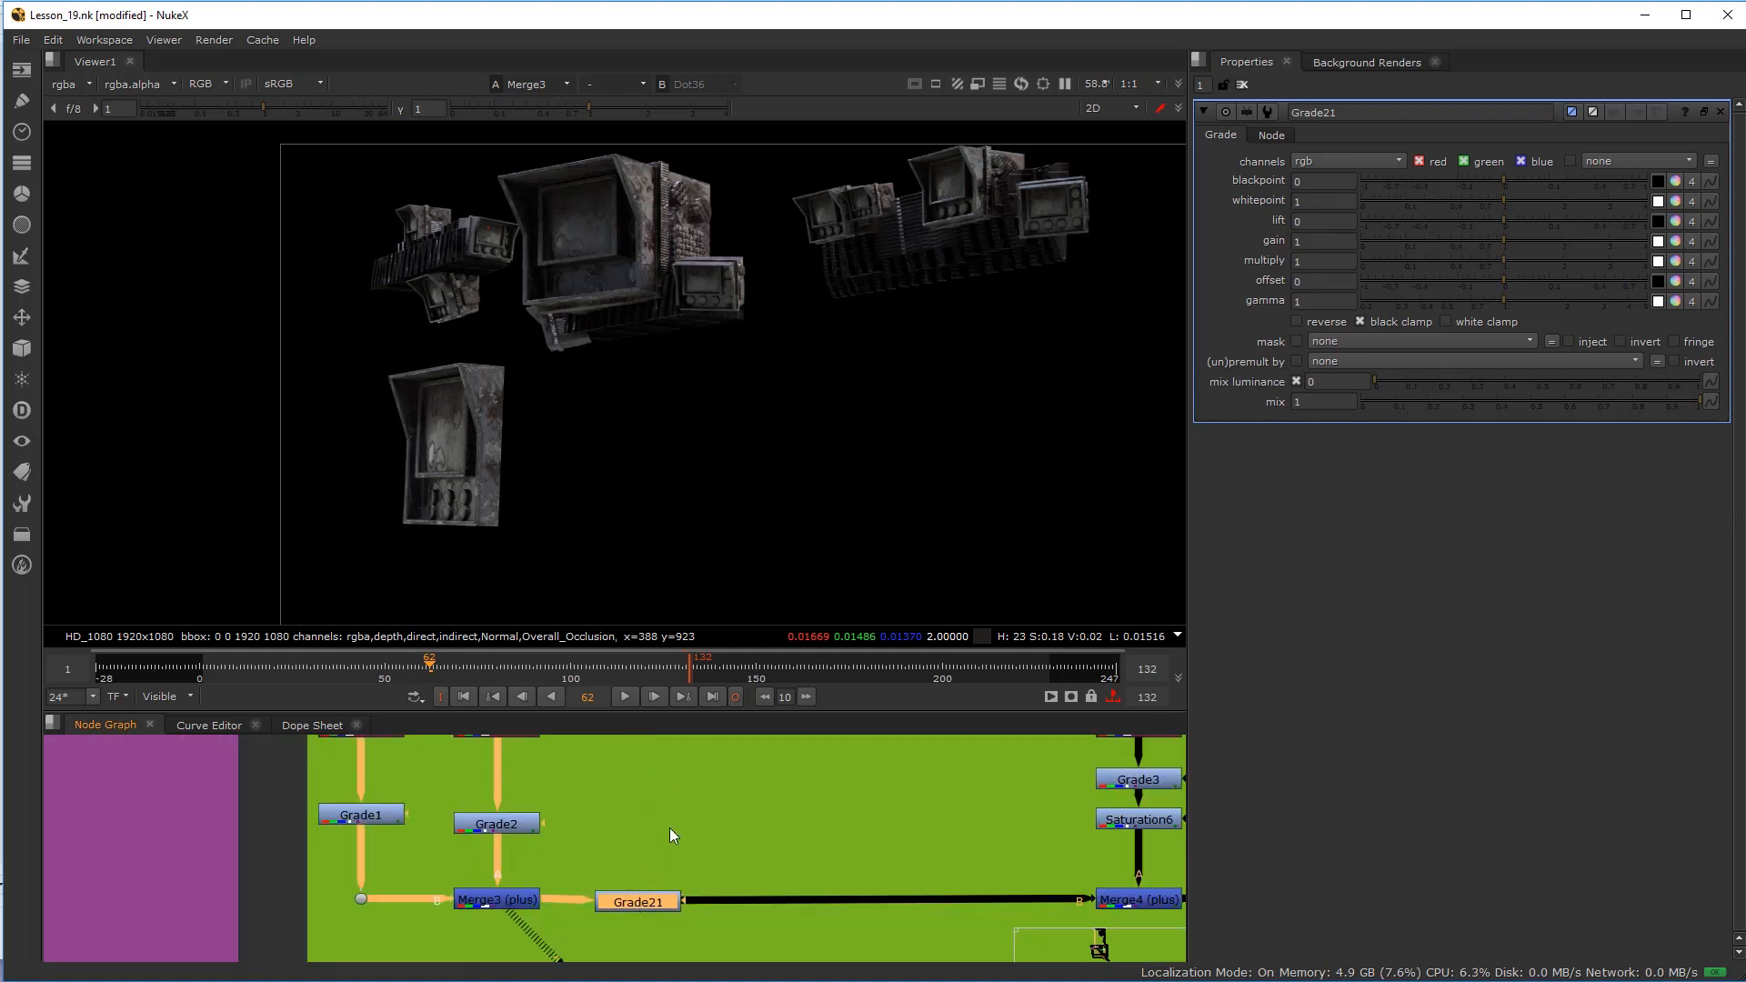
Step: Connect the mask input of Grade21 to the Roto_Mask_1 node
scroll(670, 828, "down", 1)
middle_click_drag(686, 873, 675, 909)
scroll(675, 909, "up", 1)
left_click_drag(634, 917, 636, 742)
left_click_drag(626, 878, 625, 923)
scroll(626, 924, "down", 2)
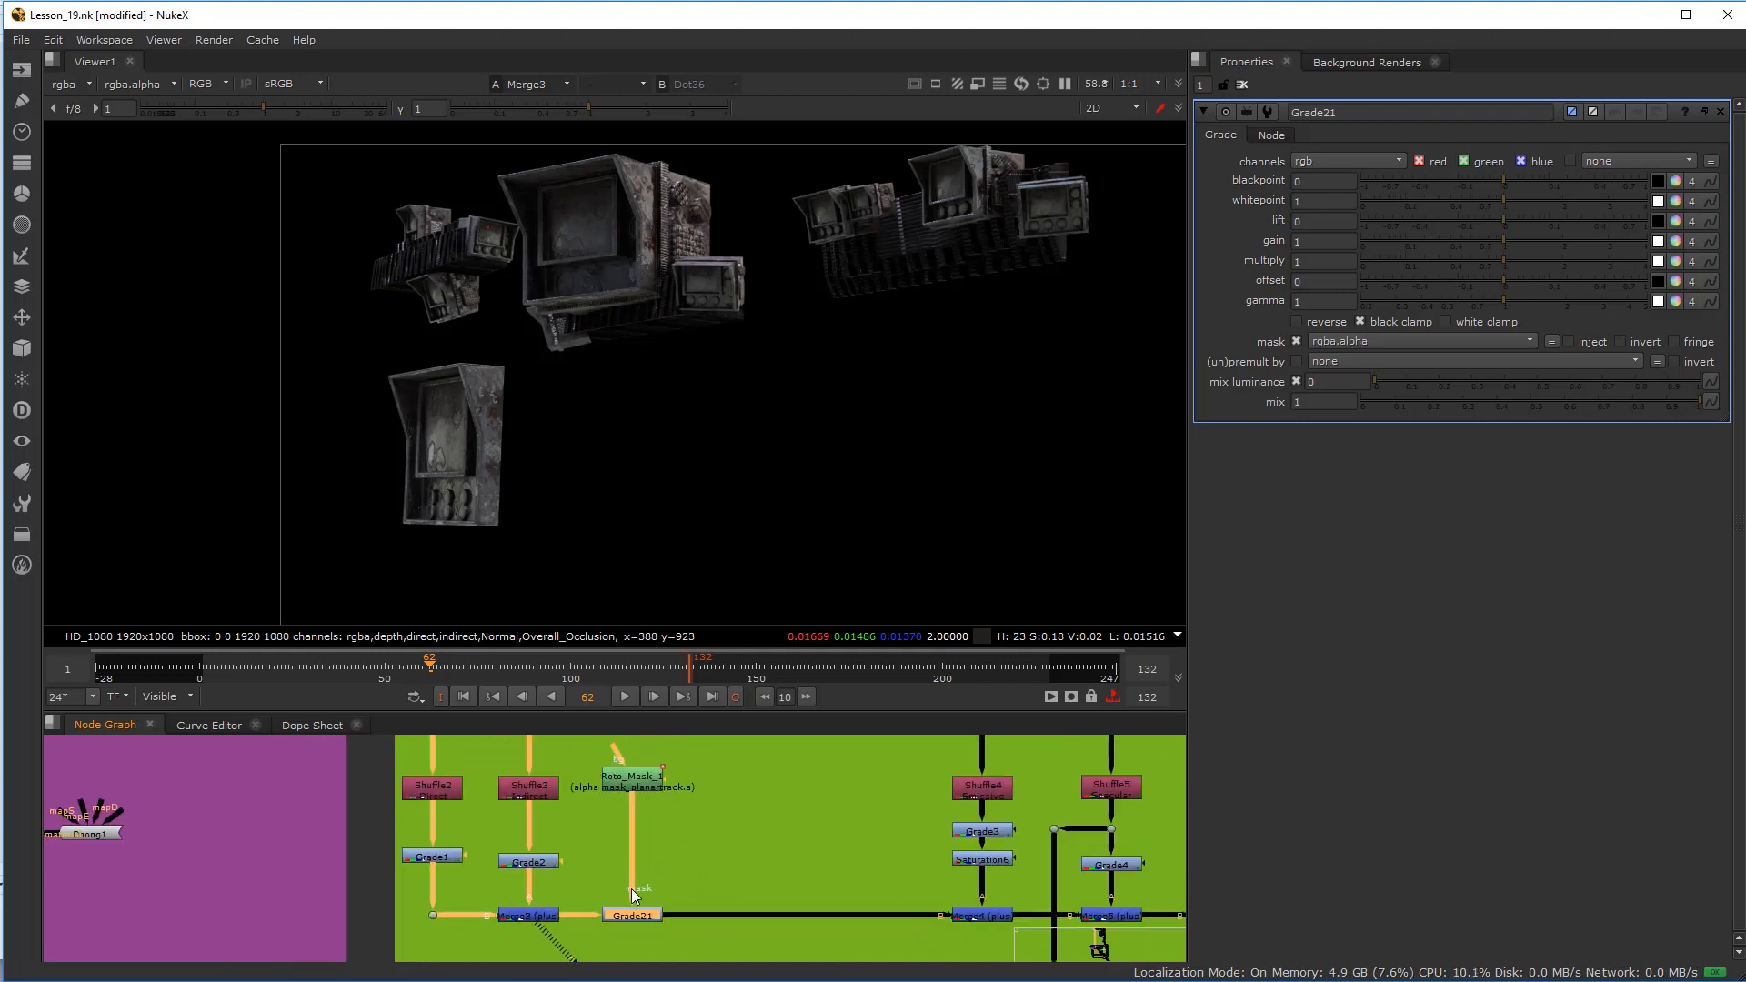
Step: In Roto_Mask_1, draw a closed Bezier shape around the lower-left CG television inside PlanarTrackLayer1
middle_click_drag(625, 920, 547, 940)
scroll(547, 940, "up", 1)
left_click(548, 792)
double_click(548, 793)
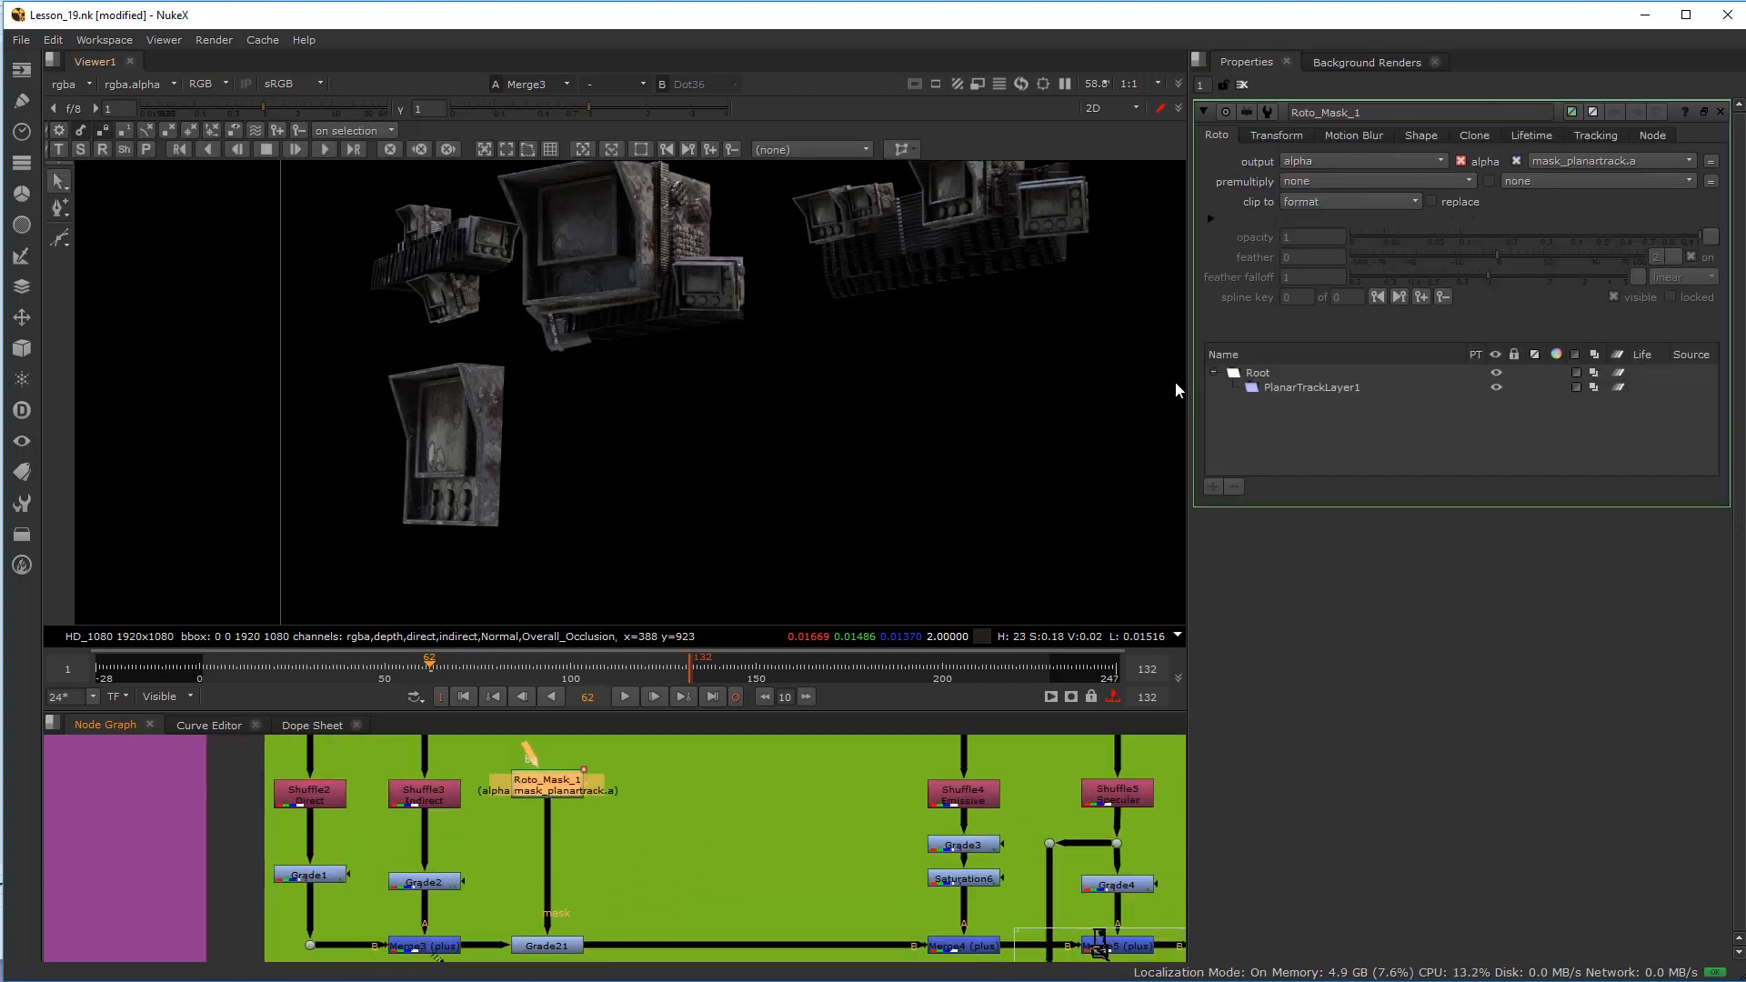
left_click(1289, 389)
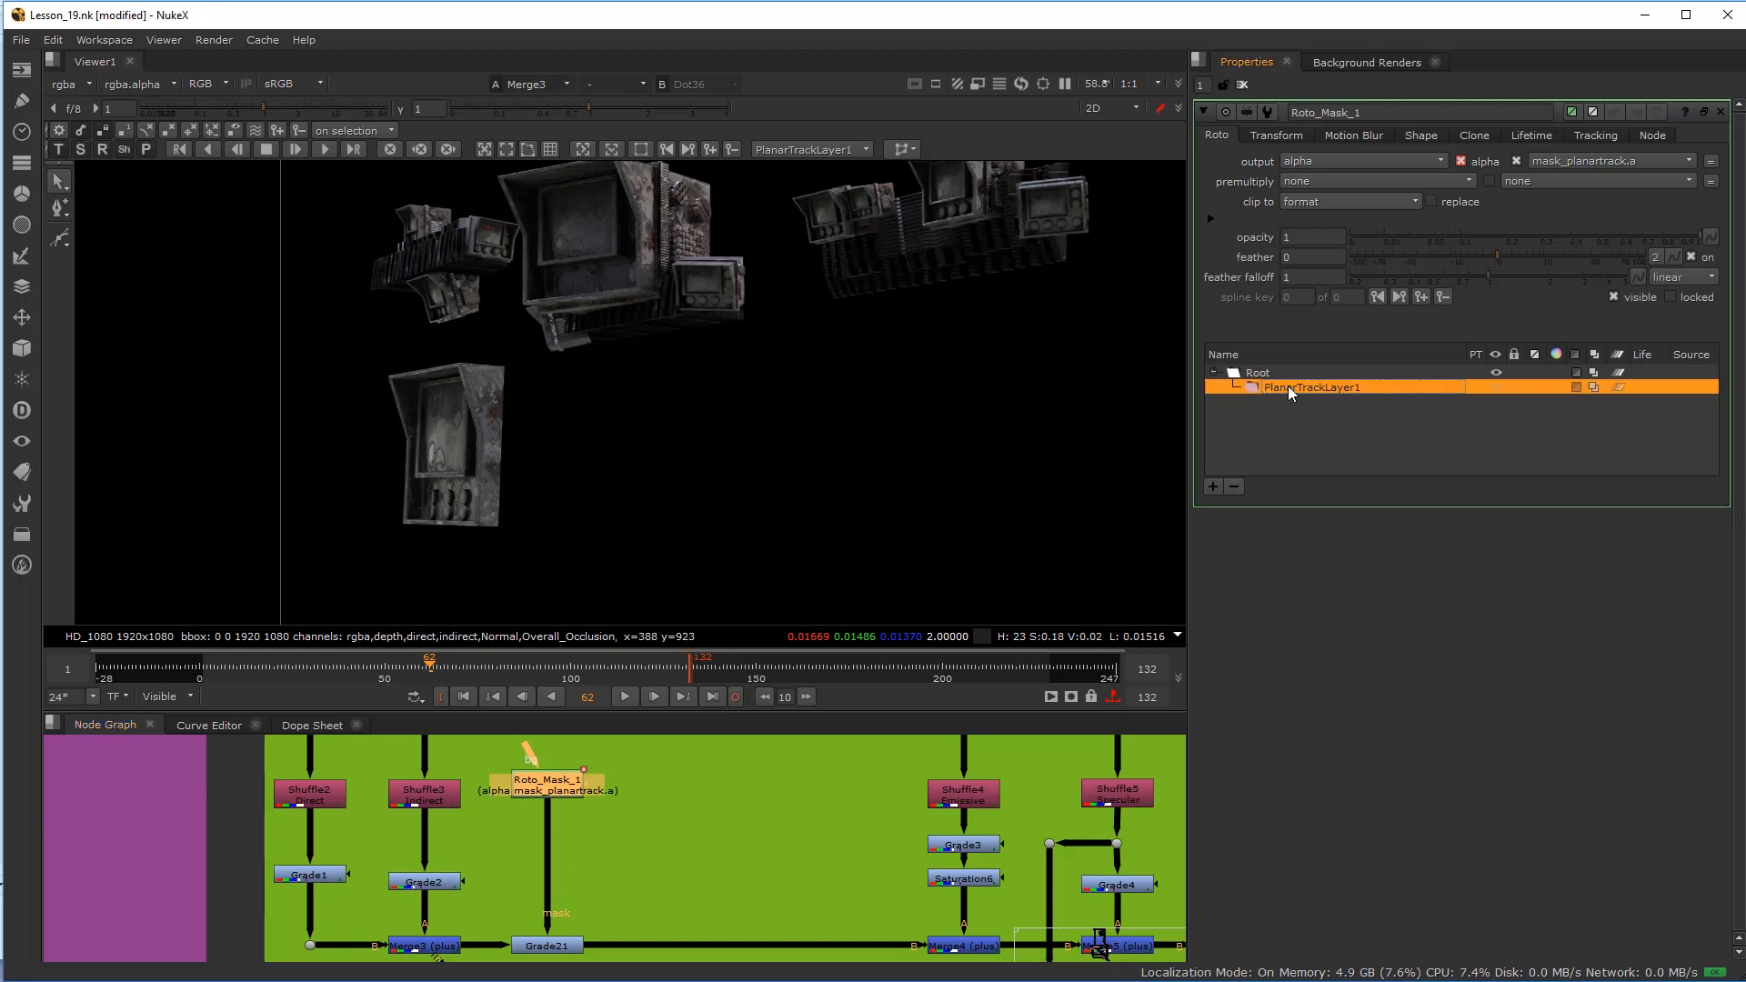
left_click(56, 241)
left_click(418, 349)
left_click_drag(532, 365, 532, 373)
left_click(516, 478)
left_click(501, 553)
left_click(368, 542)
left_click_drag(371, 400, 366, 369)
left_click(418, 350)
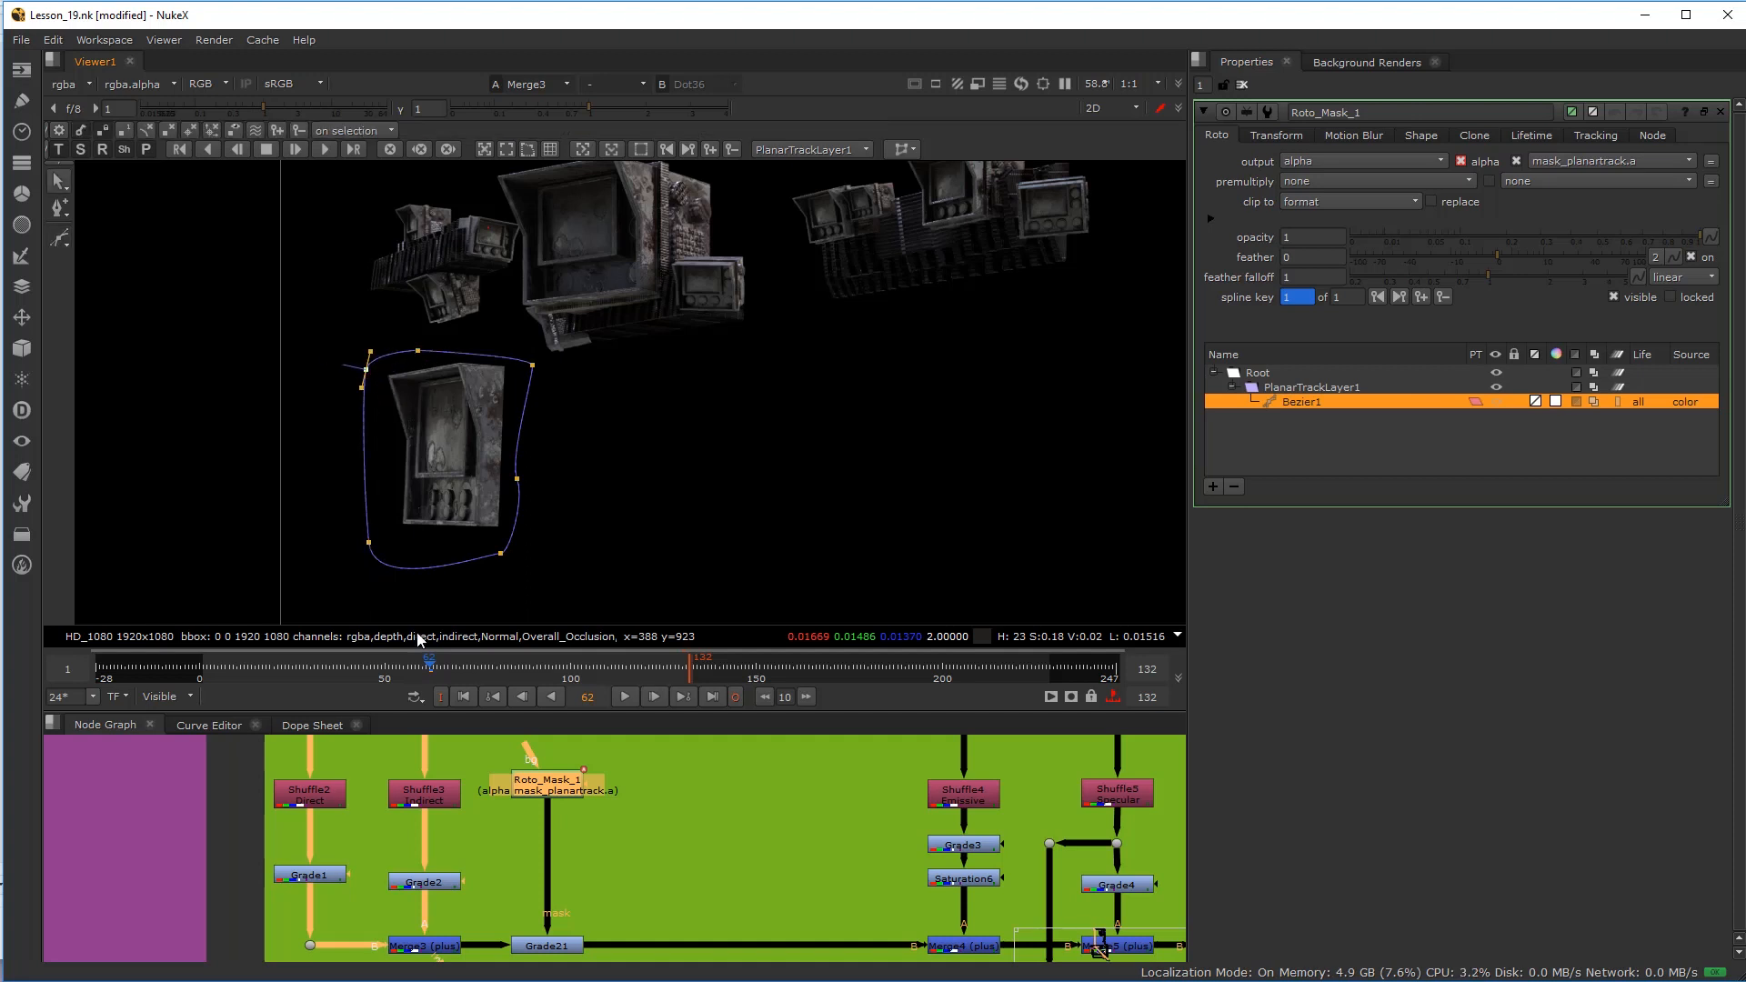
Step: Check the roto shape's tracking at frame 49, and inspect the lower television in the final comp at Dot36
mouse_move(389, 668)
left_mouse_down()
mouse_move(332, 669)
mouse_move(809, 680)
mouse_move(334, 679)
mouse_move(381, 679)
left_mouse_up()
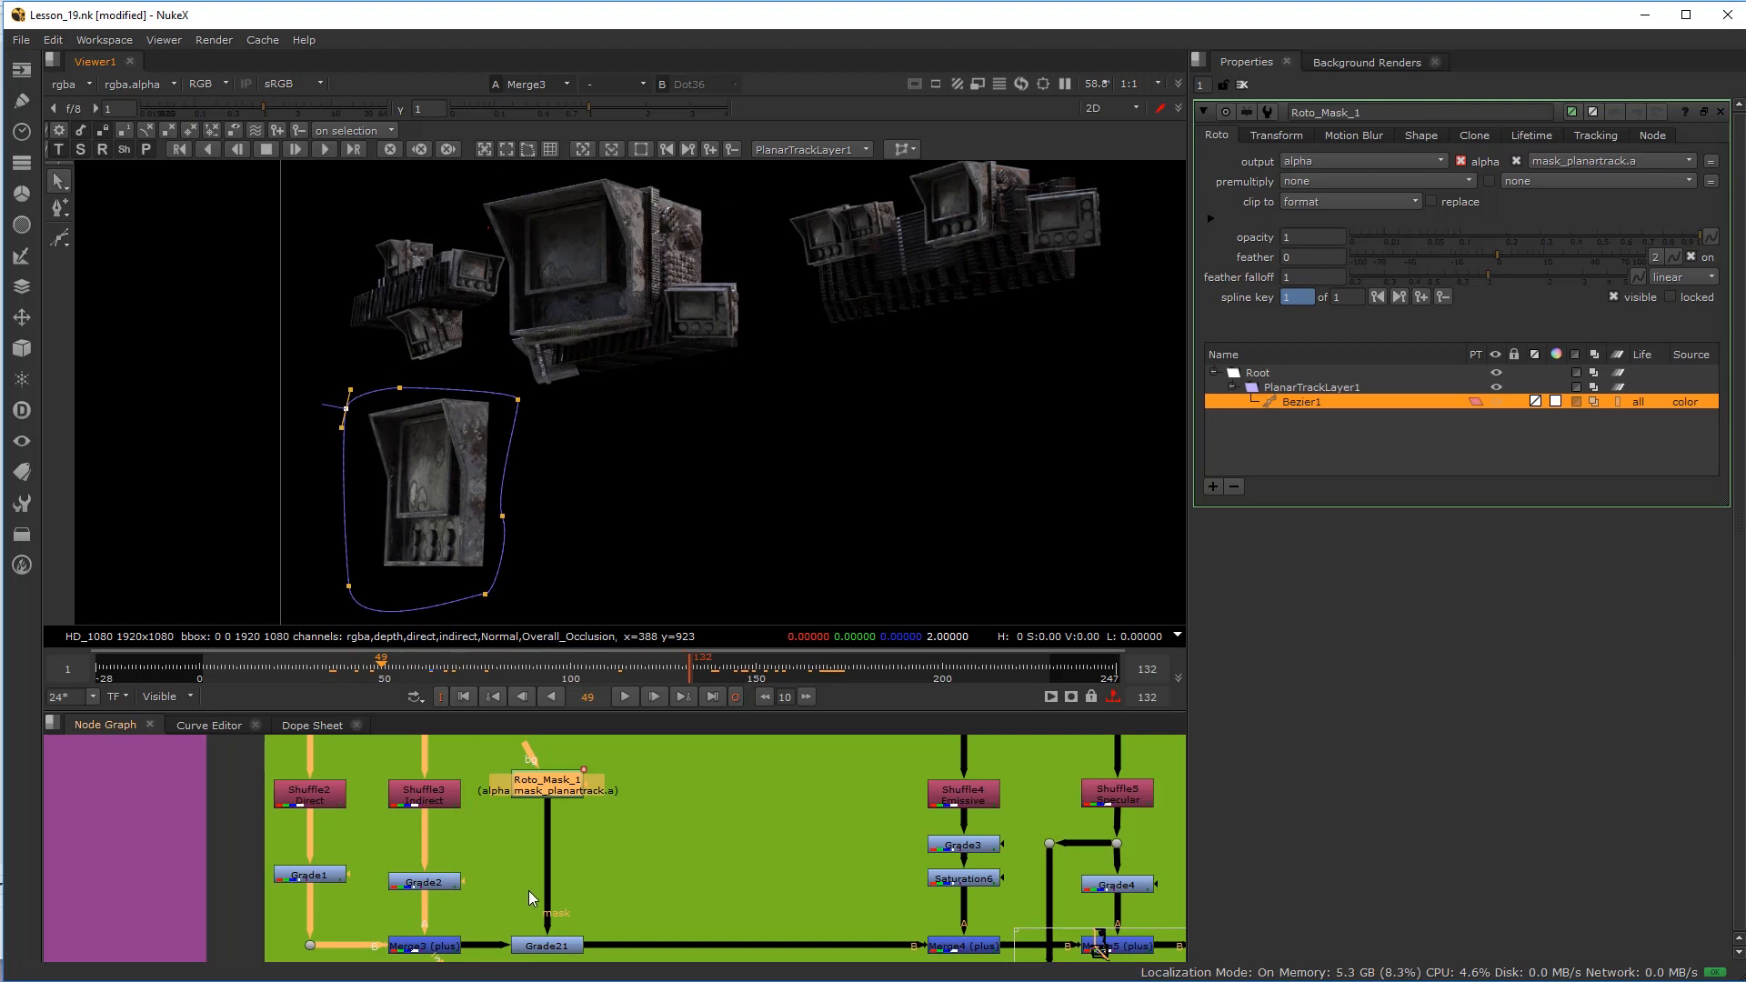
scroll(532, 890, "down", 3)
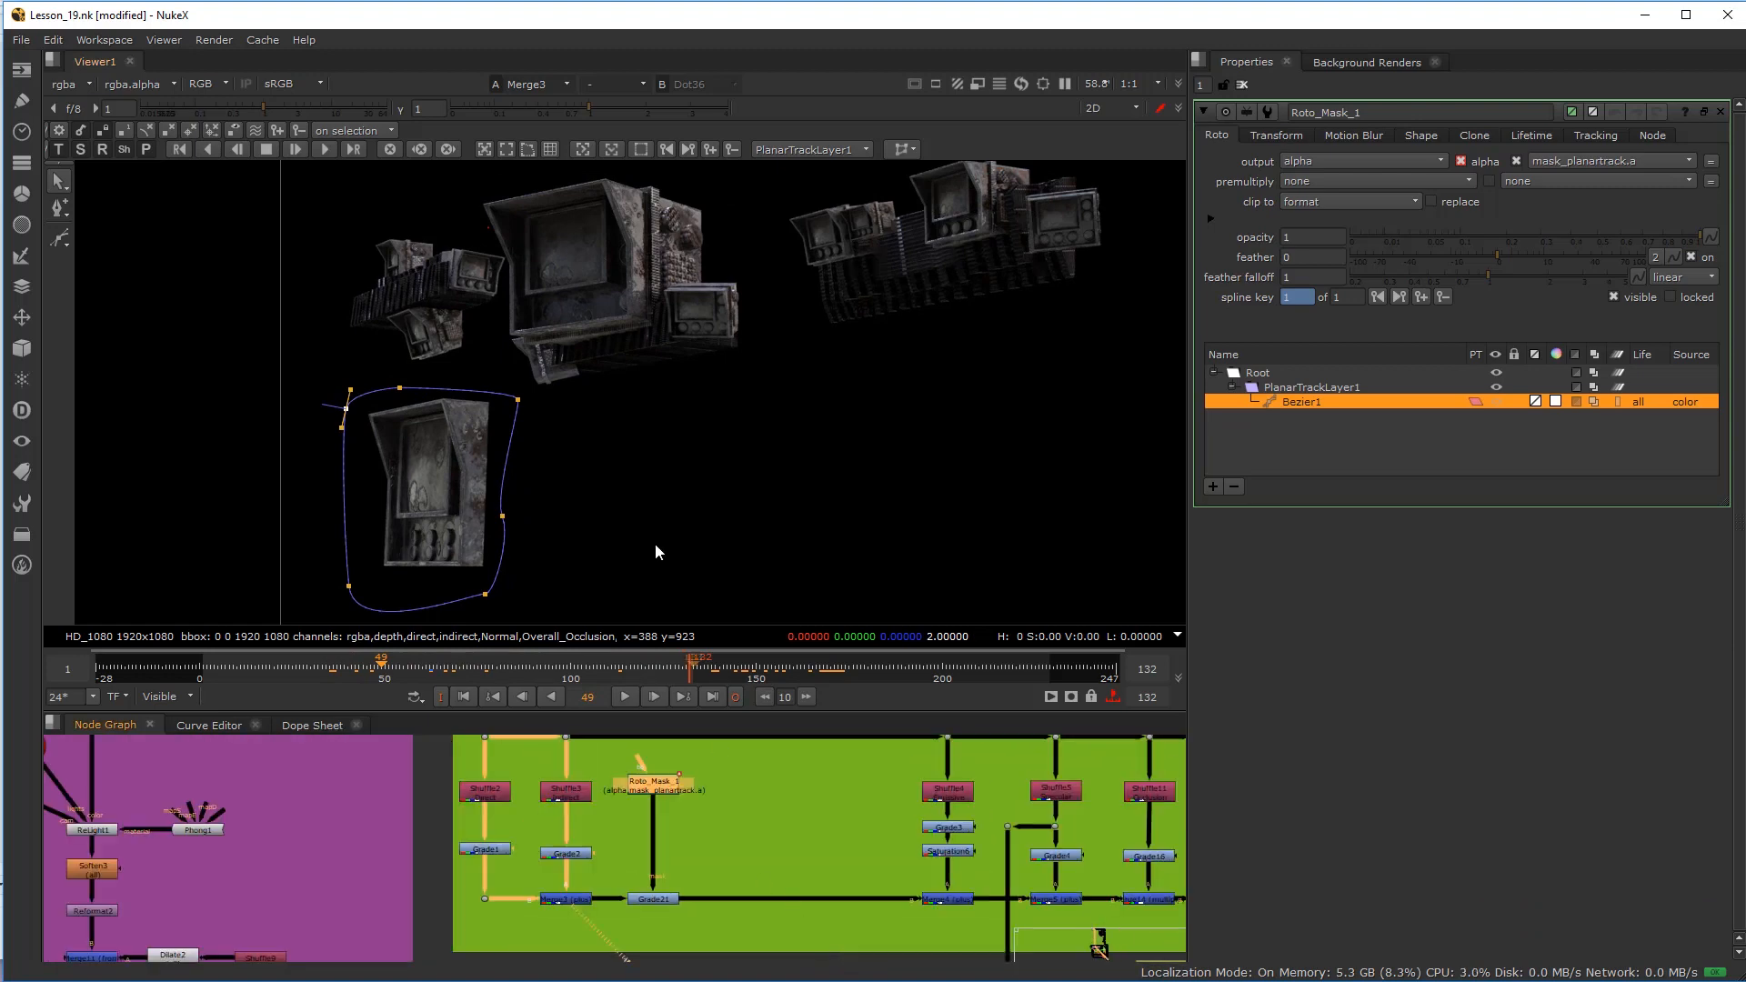
key("1")
key("2")
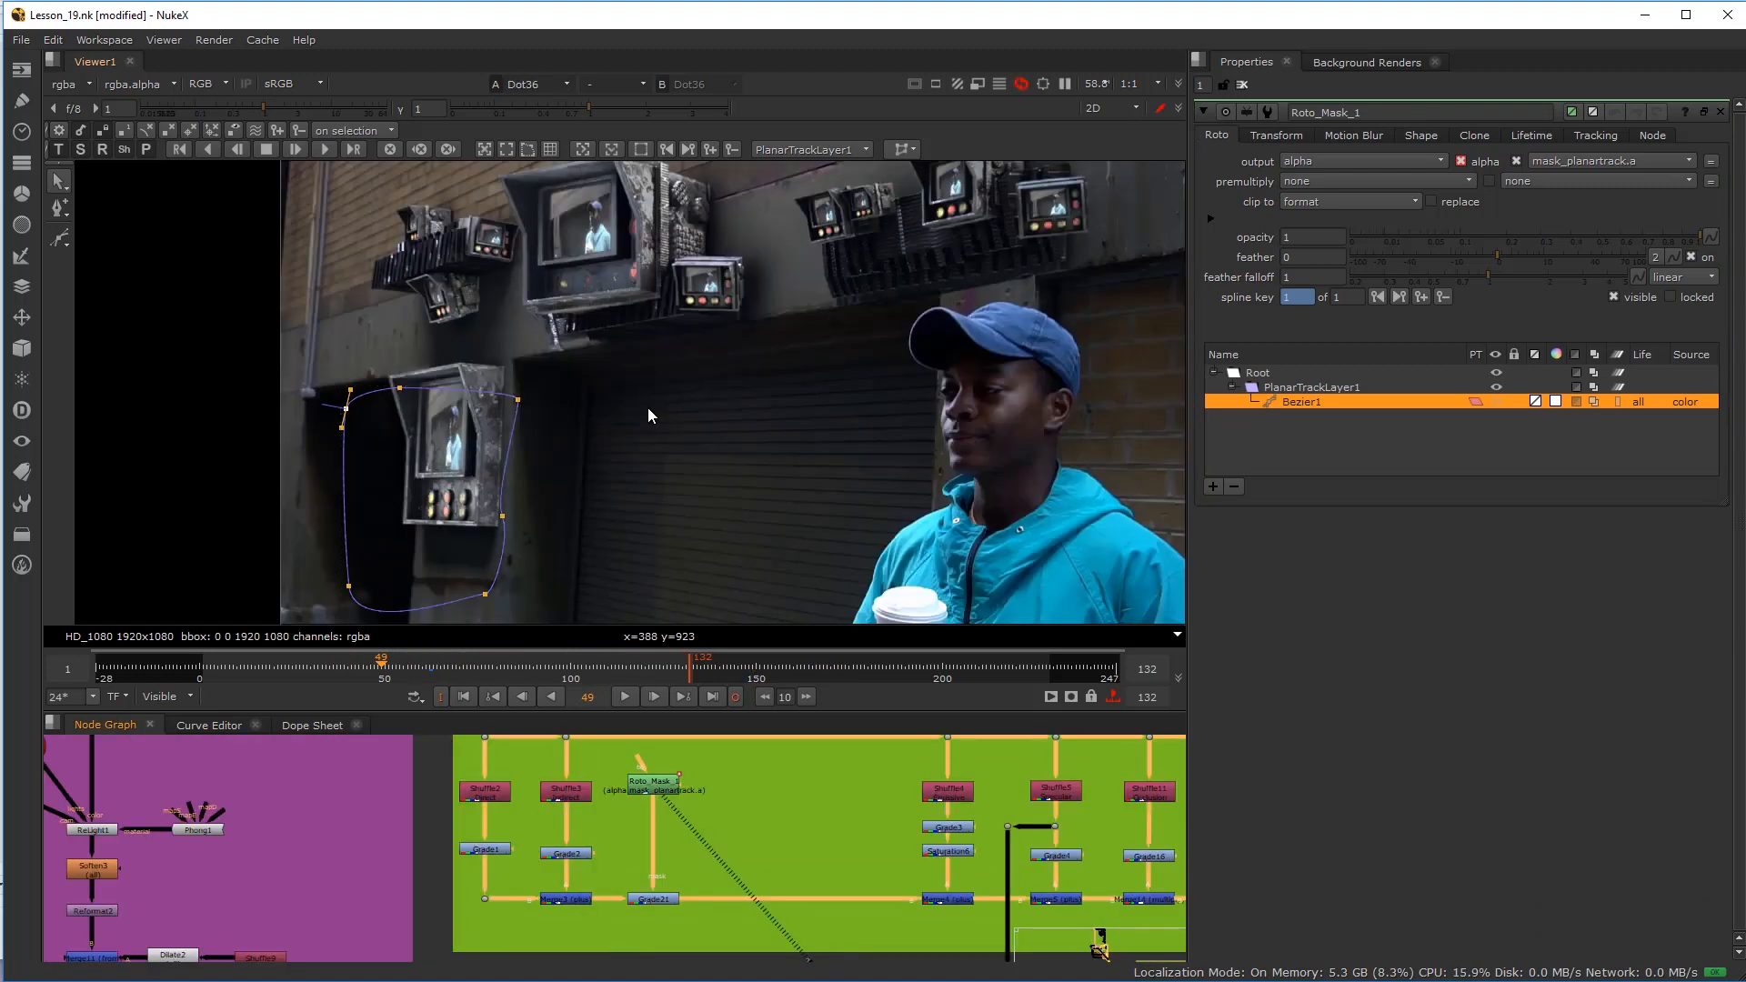
scroll(427, 491, "up", 2)
scroll(429, 490, "up", 1)
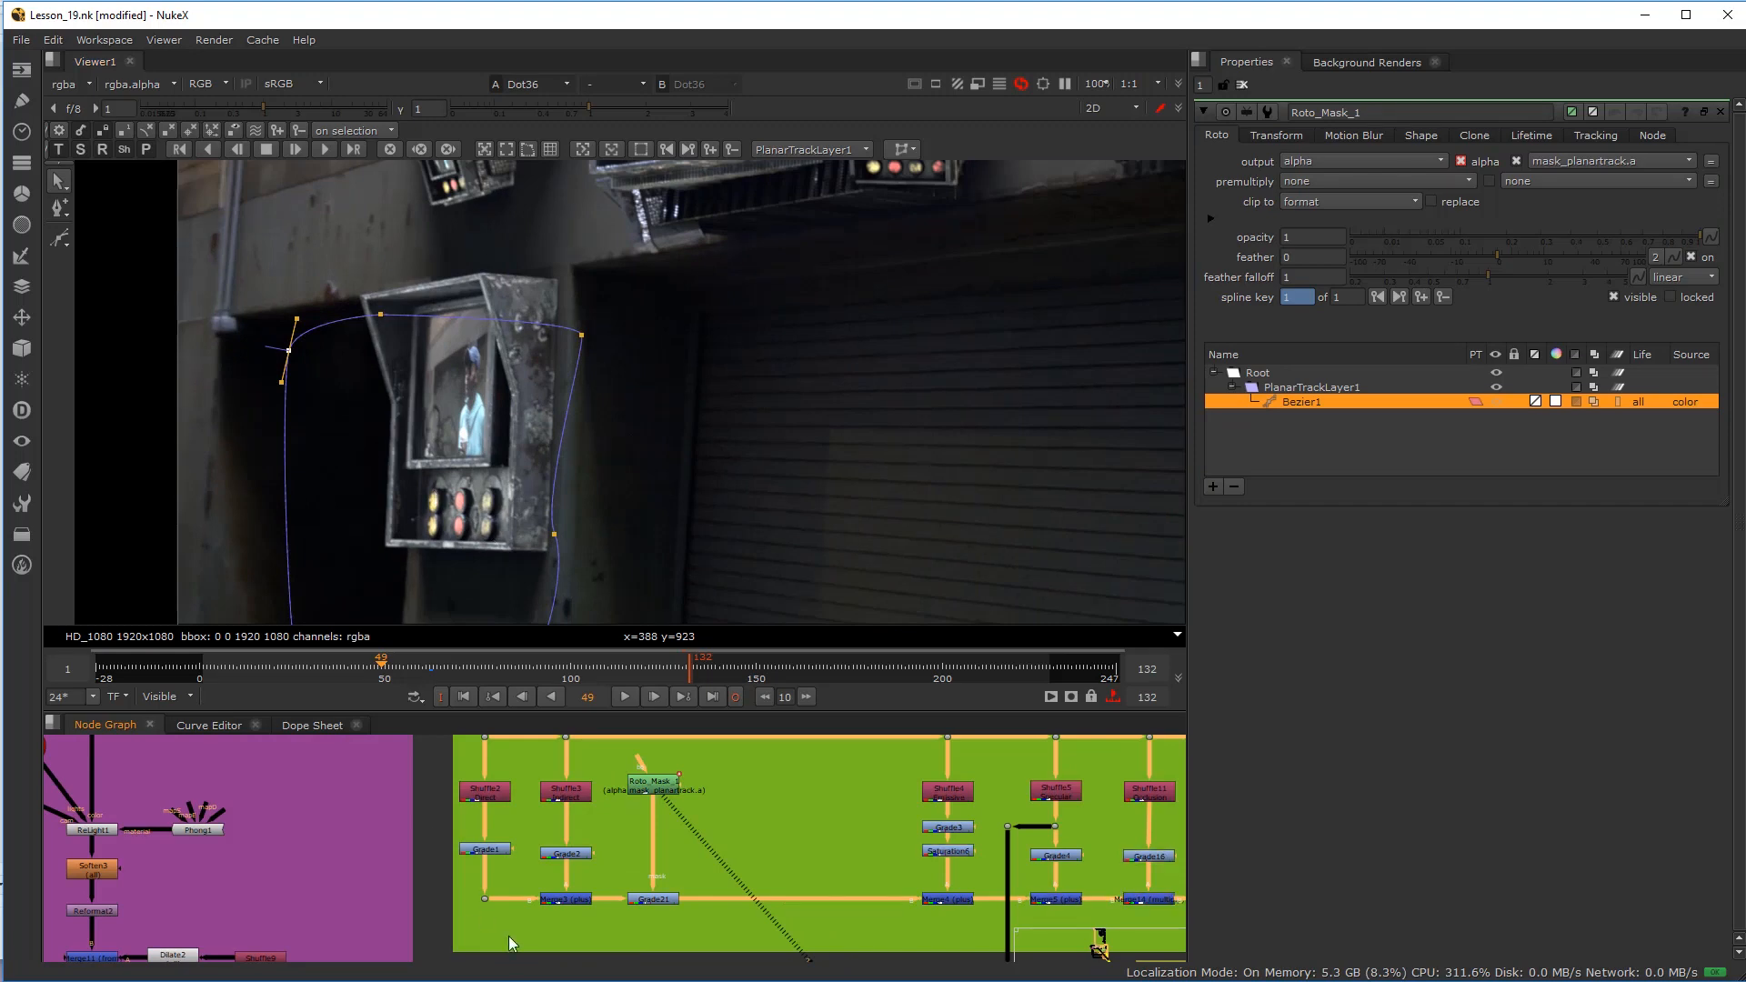
scroll(587, 922, "up", 2)
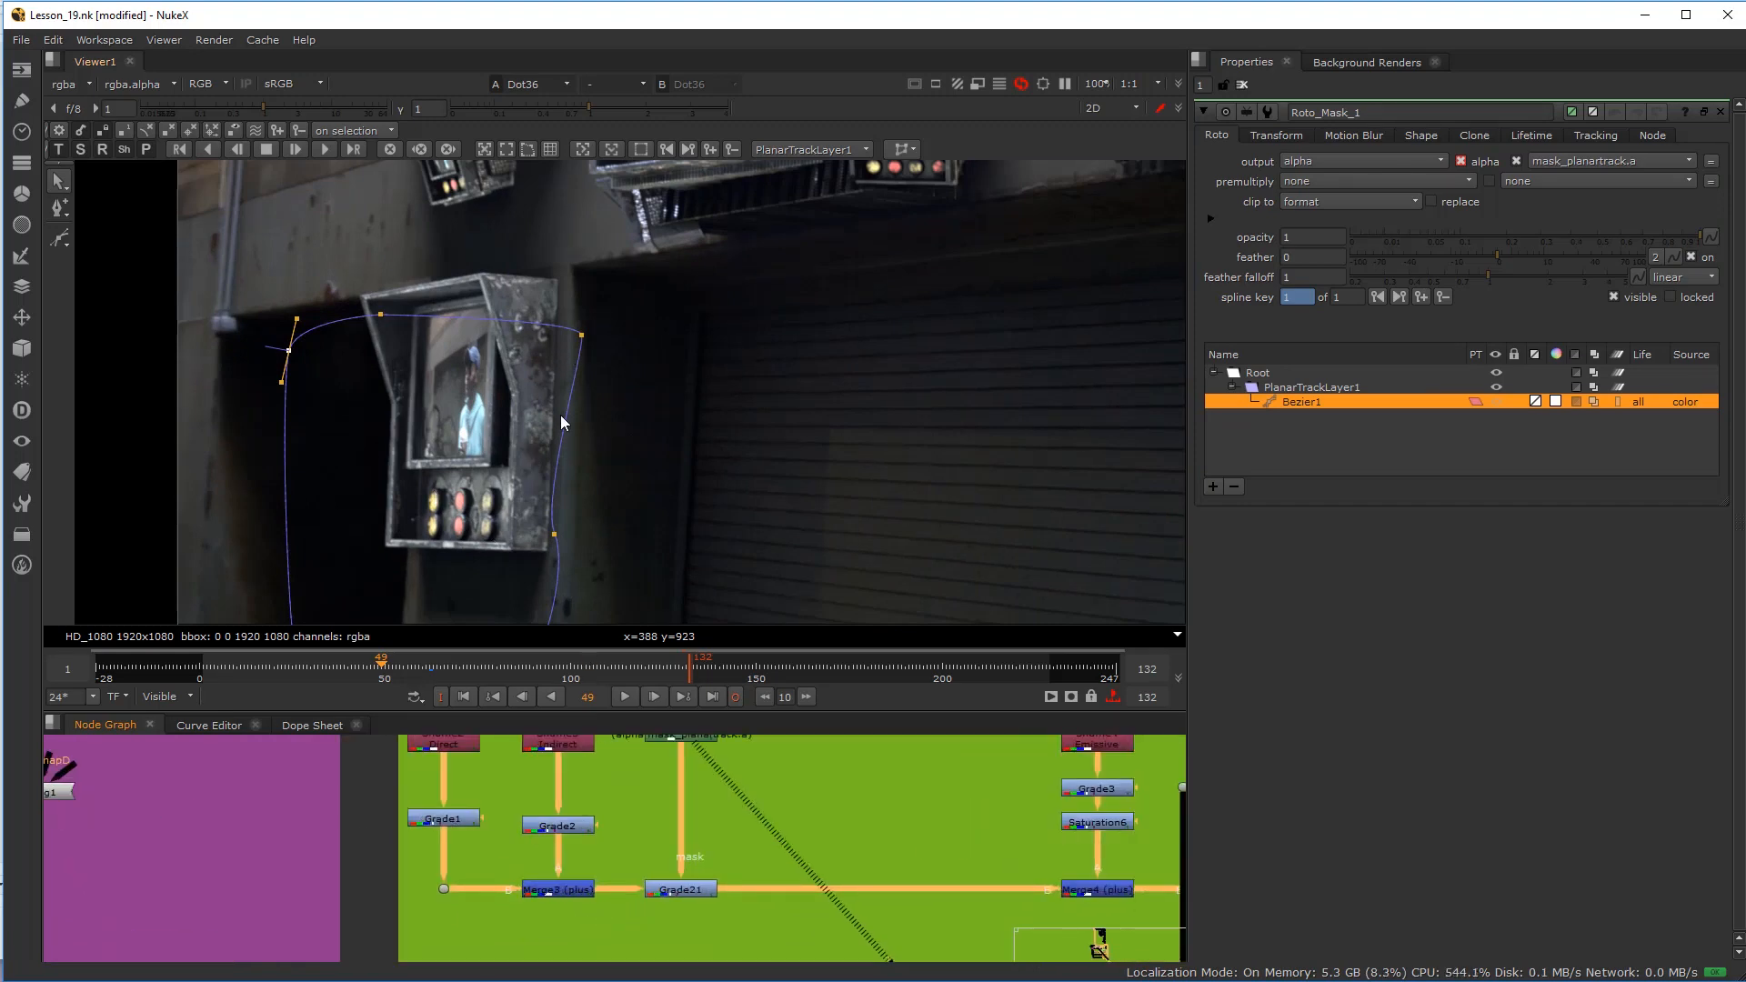
Step: Darken the lower television with Grade21 by setting multiply to 0.76 and gamma to 0.8
scroll(560, 415, "down", 3)
scroll(571, 896, "up", 2)
double_click(767, 893)
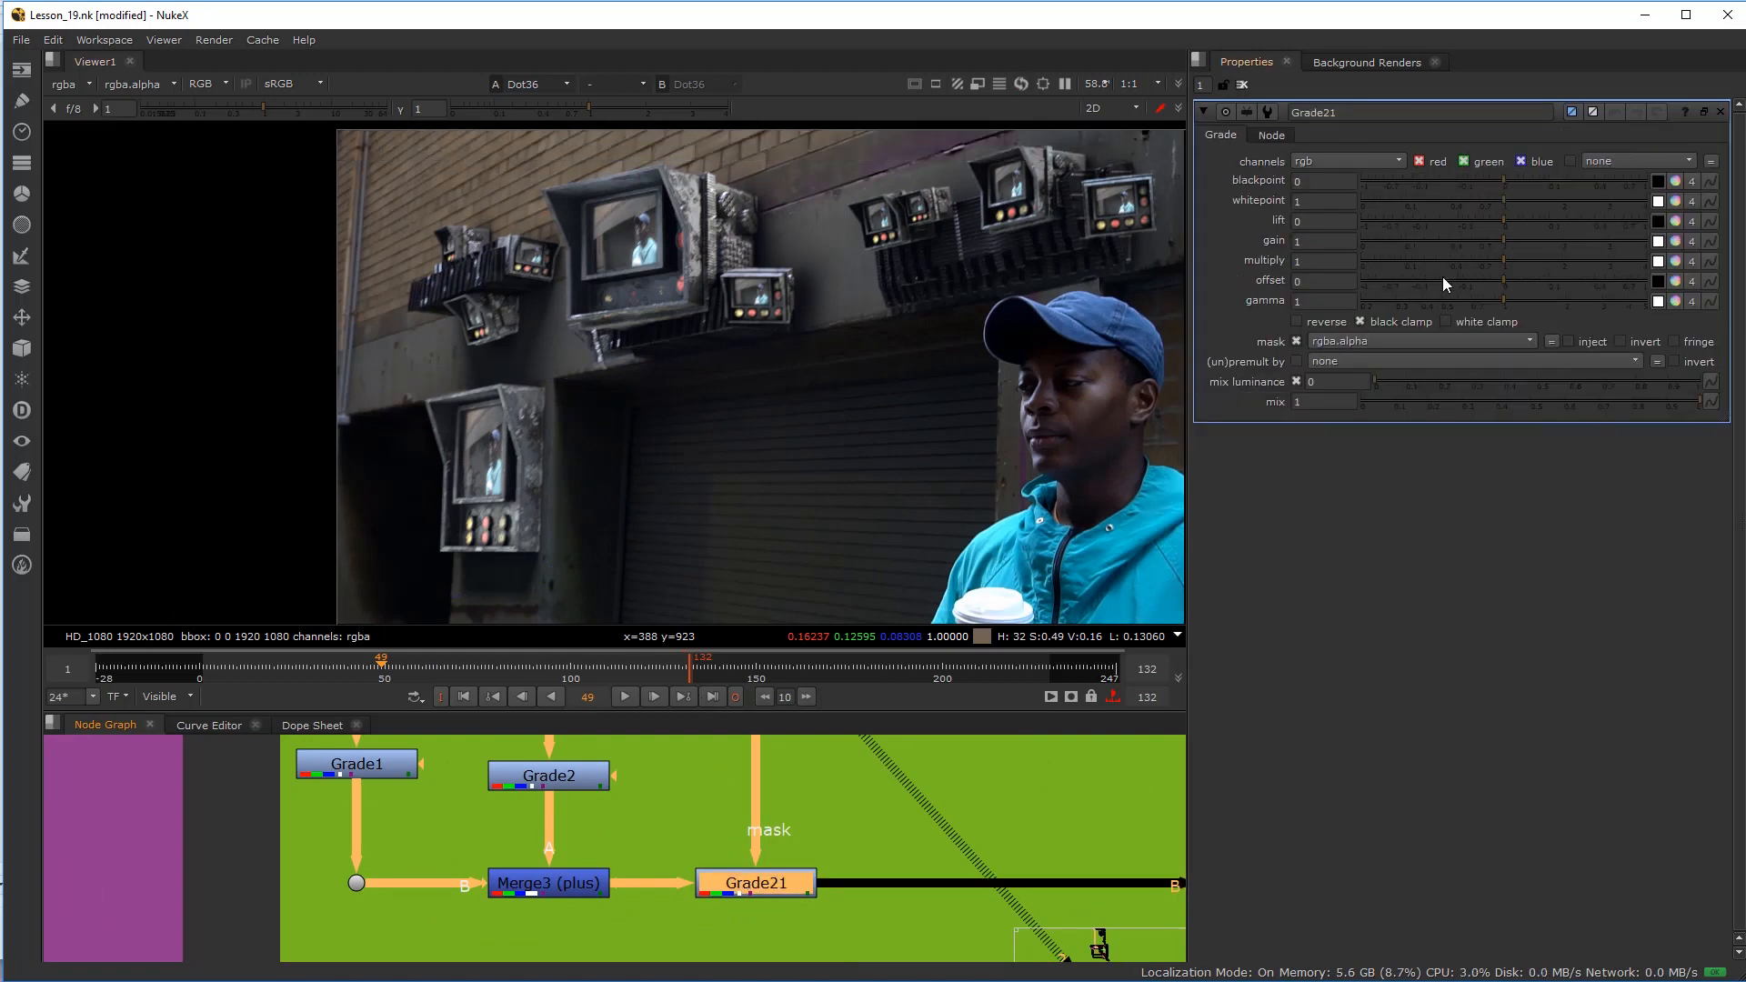
scroll(524, 451, "up", 3)
scroll(564, 362, "up", 2)
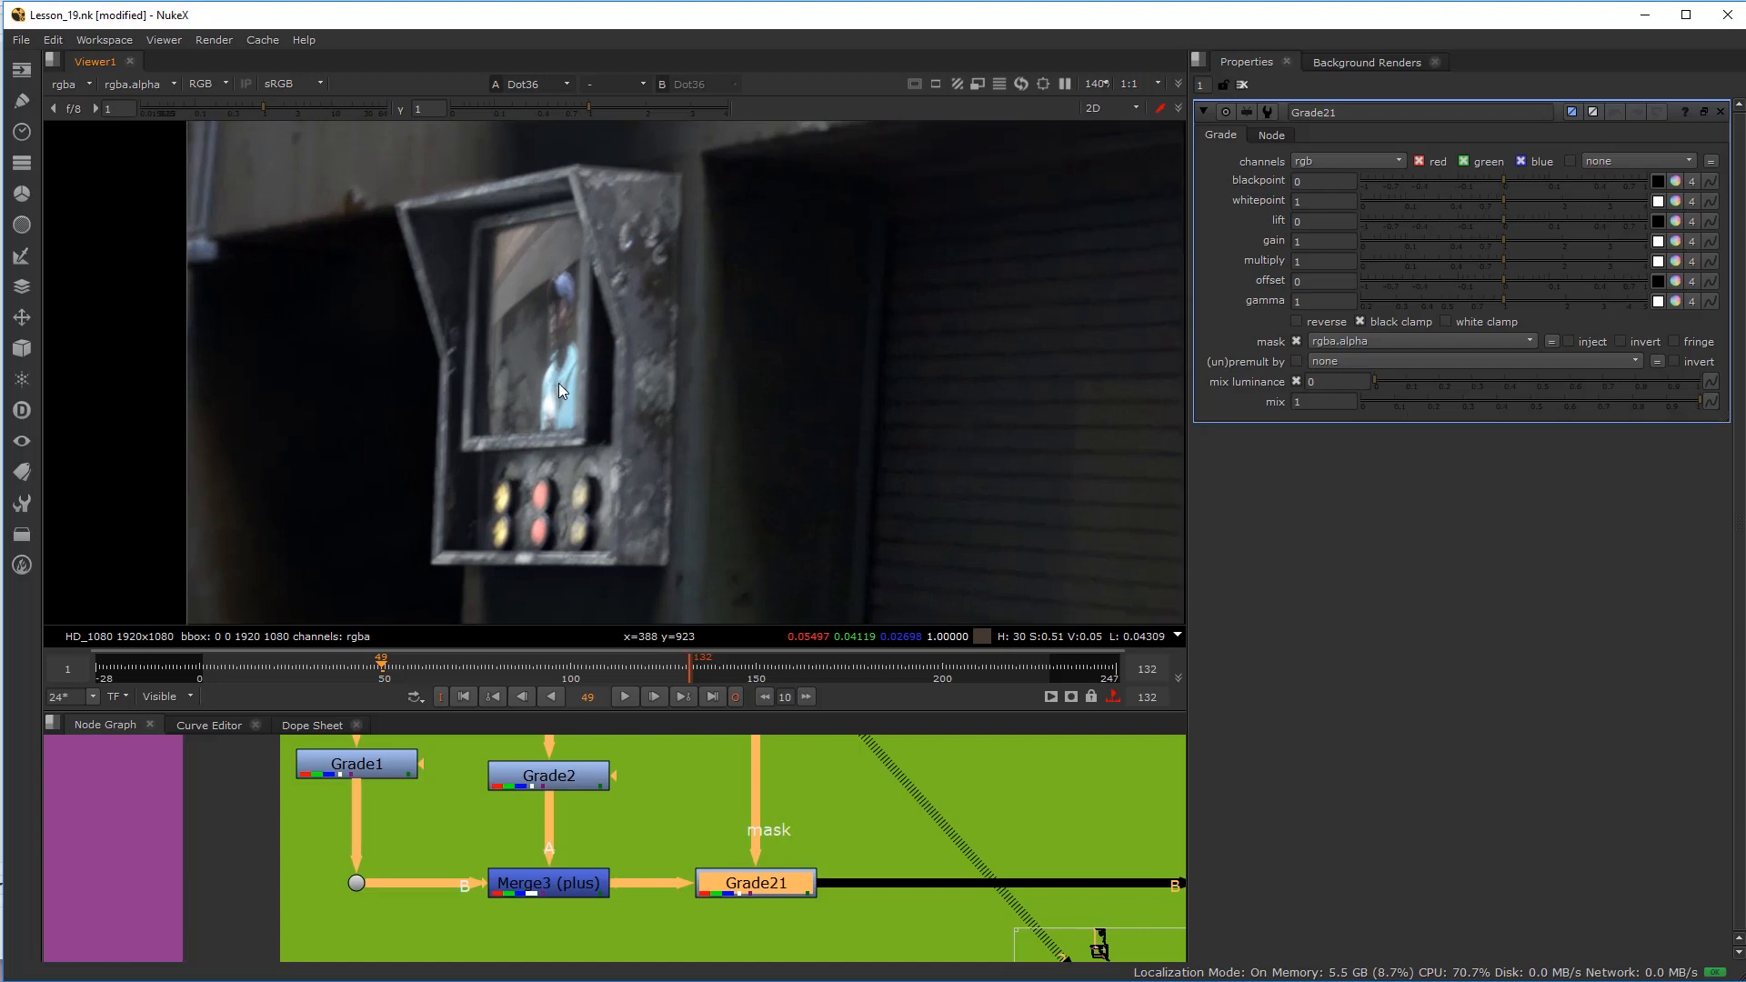
left_click(1486, 262)
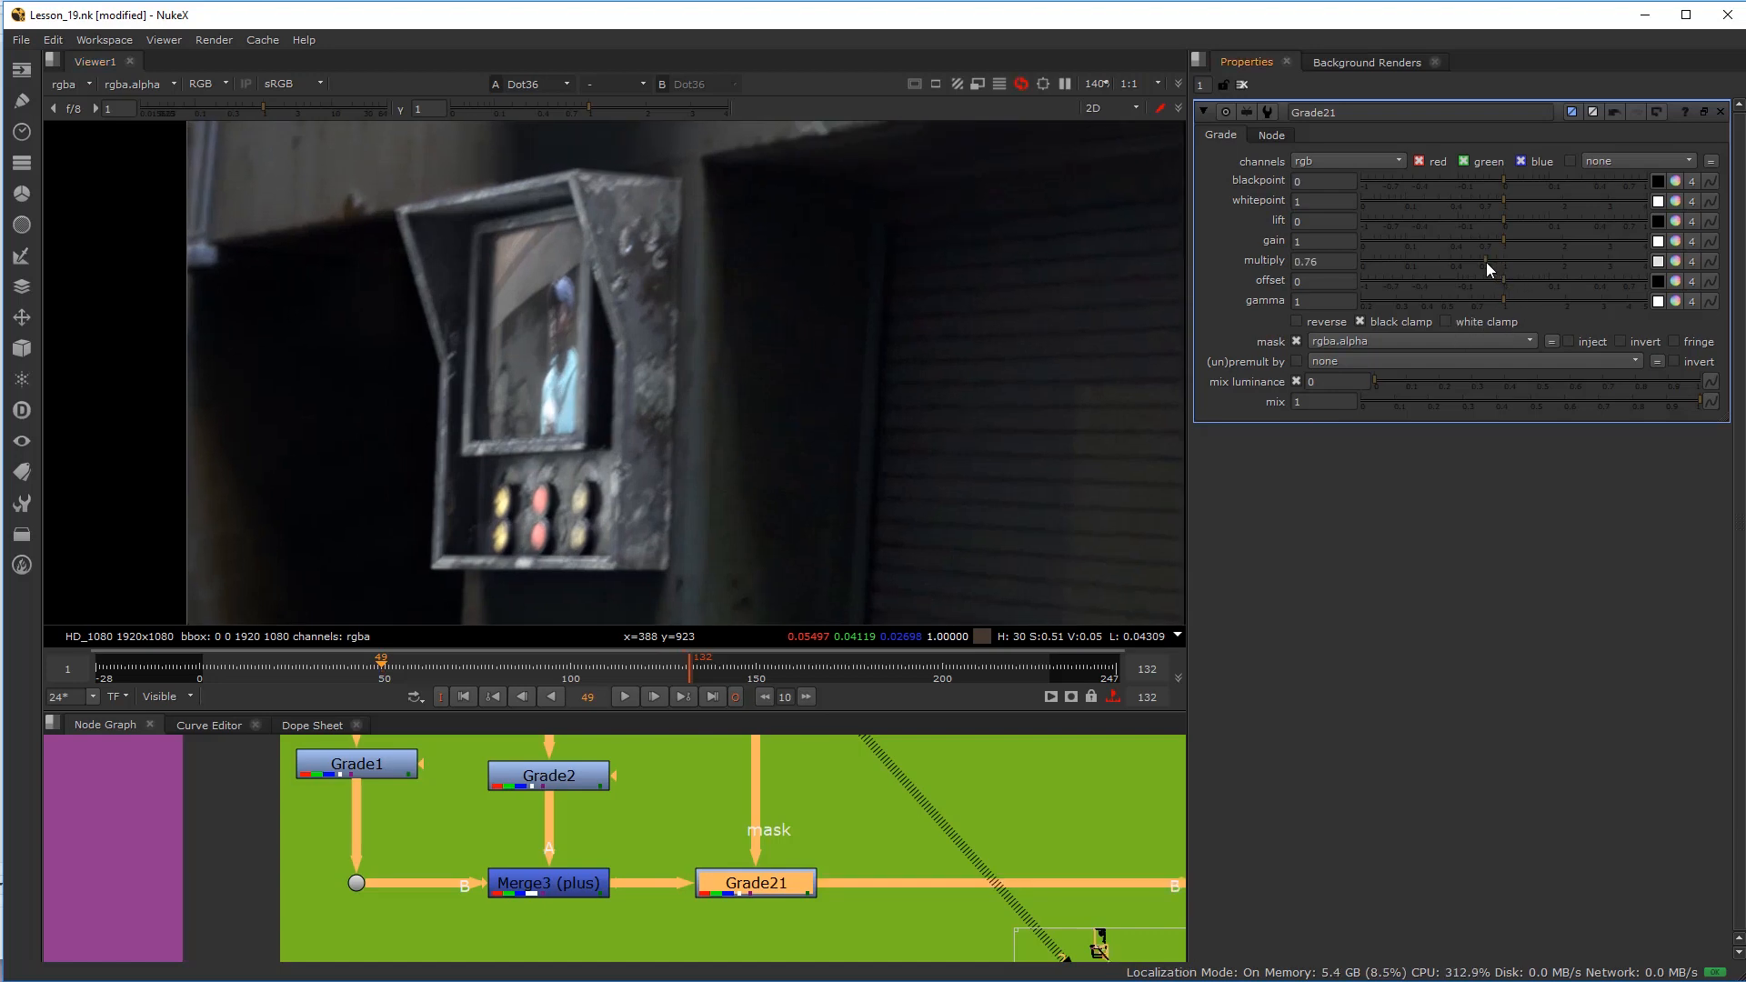
left_click(1493, 302)
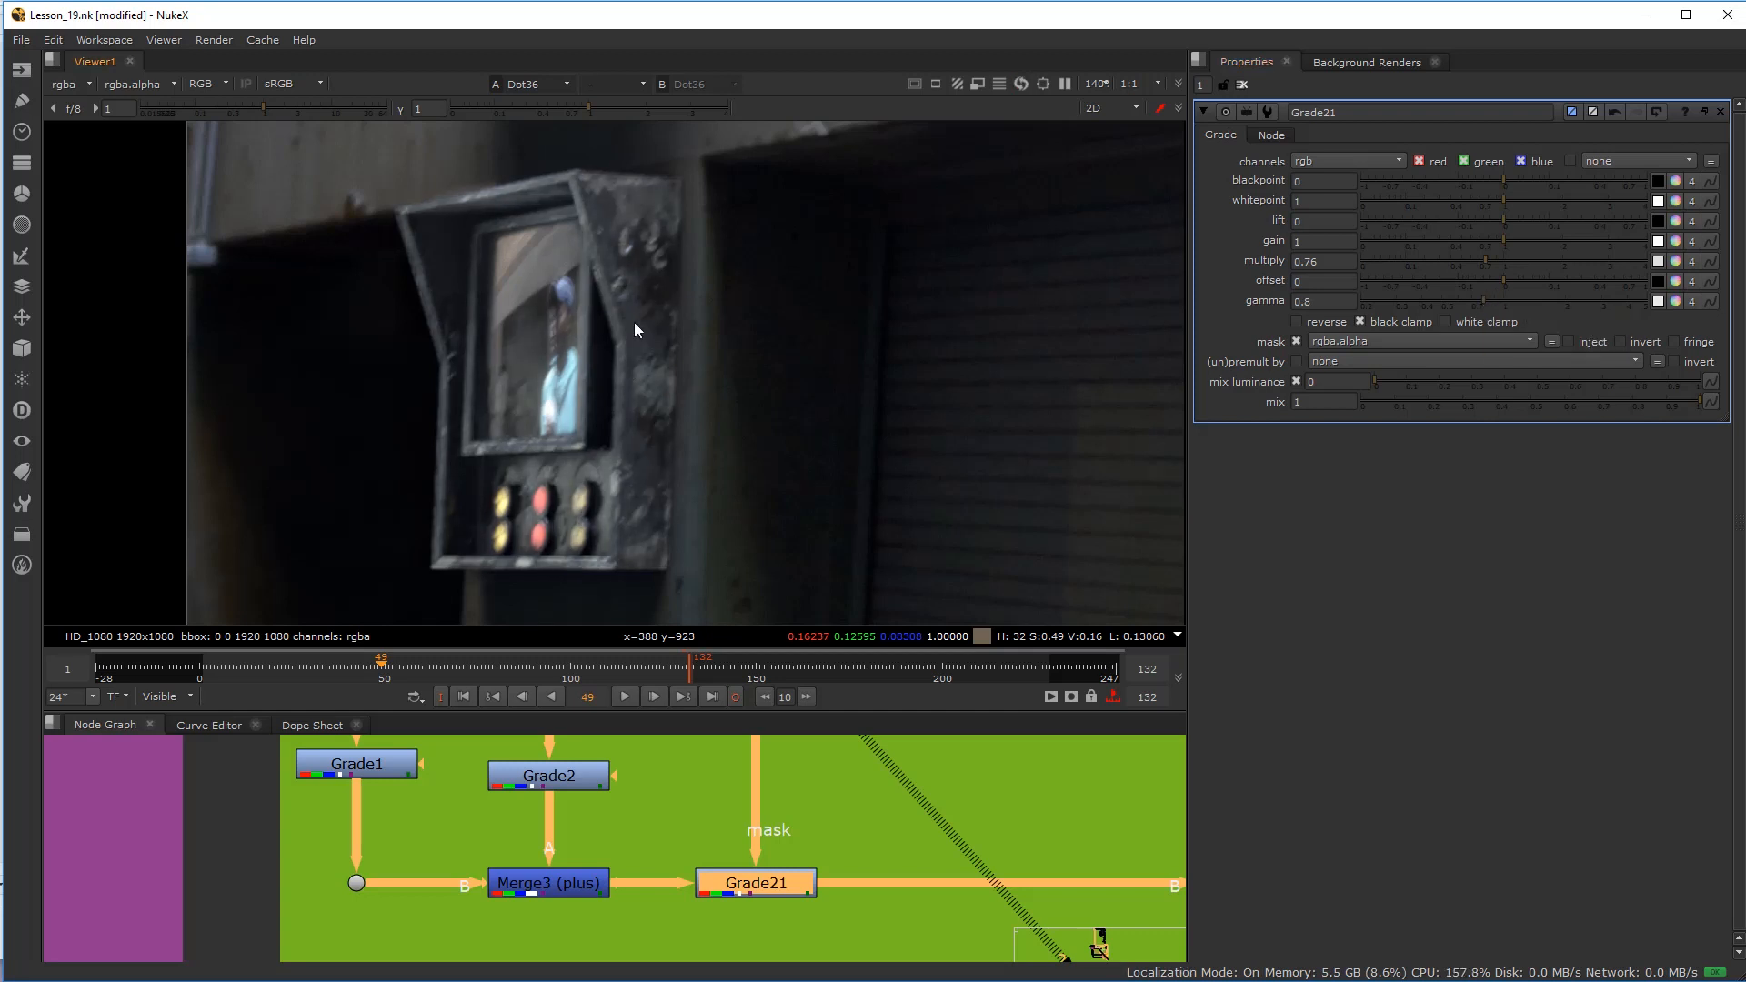
Step: View the output of Saturation1 and compare the lower television's colour cast with the surrounding wall and shutter
scroll(784, 813, "down", 6)
middle_click_drag(678, 842, 600, 636)
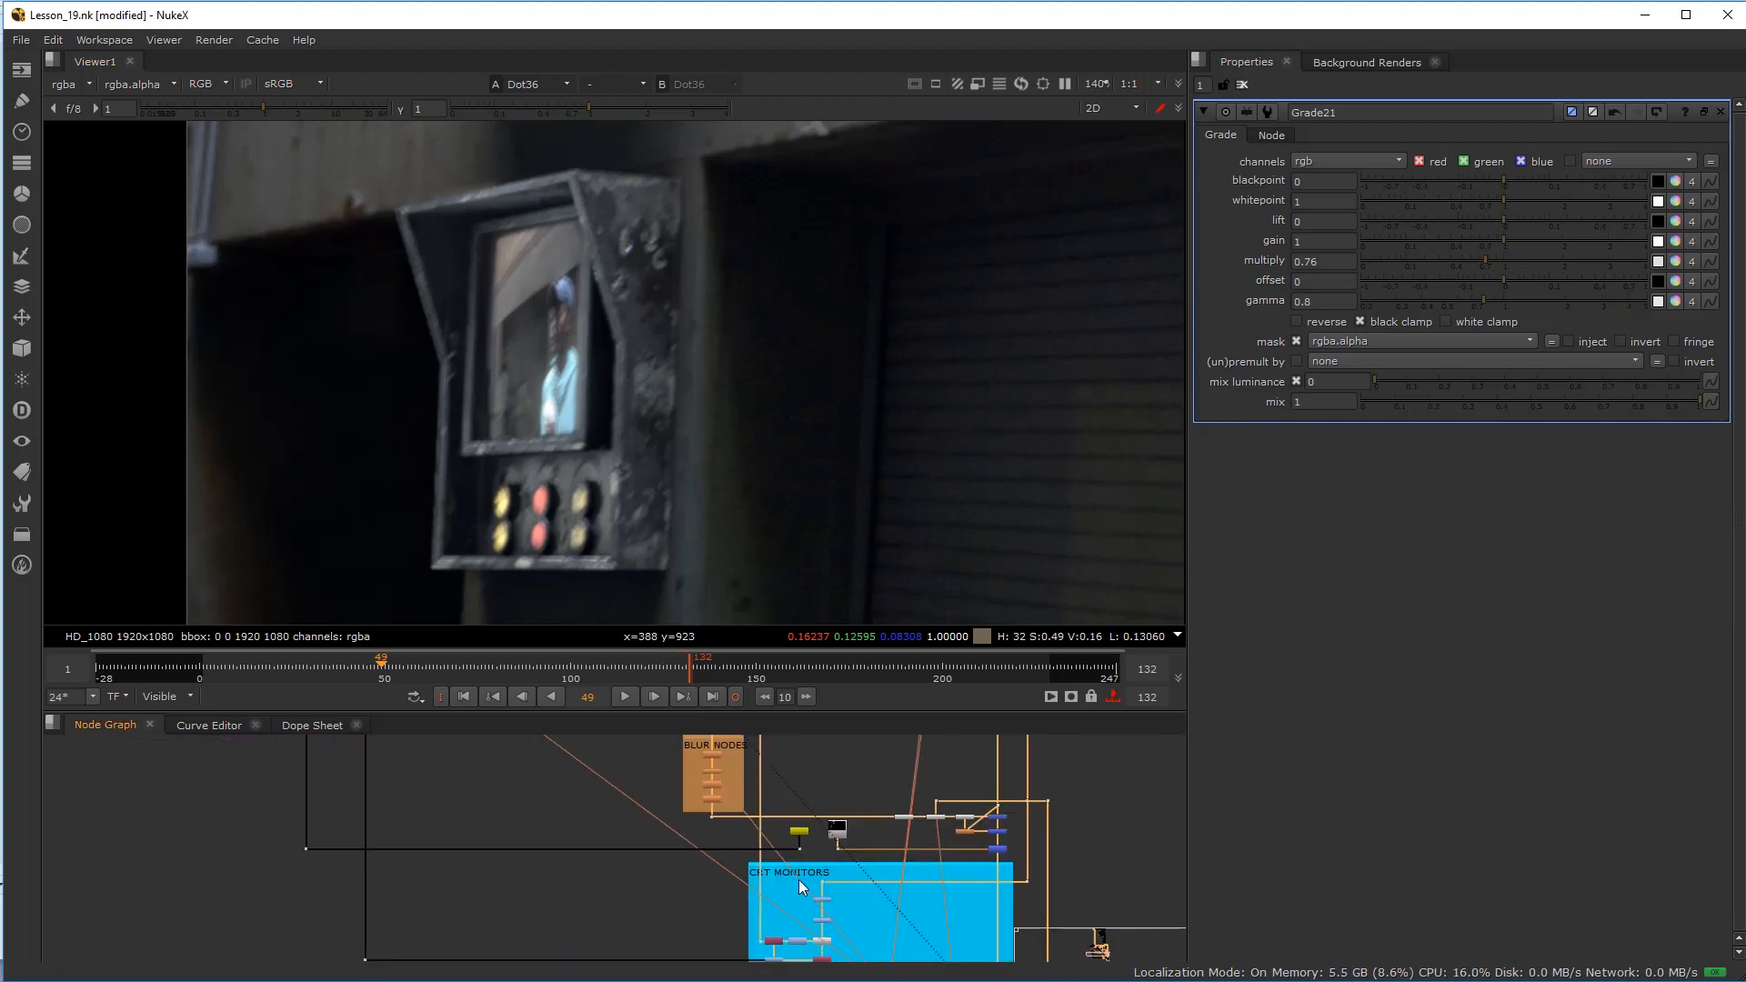
middle_click_drag(798, 880, 671, 713)
scroll(821, 848, "up", 9)
scroll(636, 832, "down", 3)
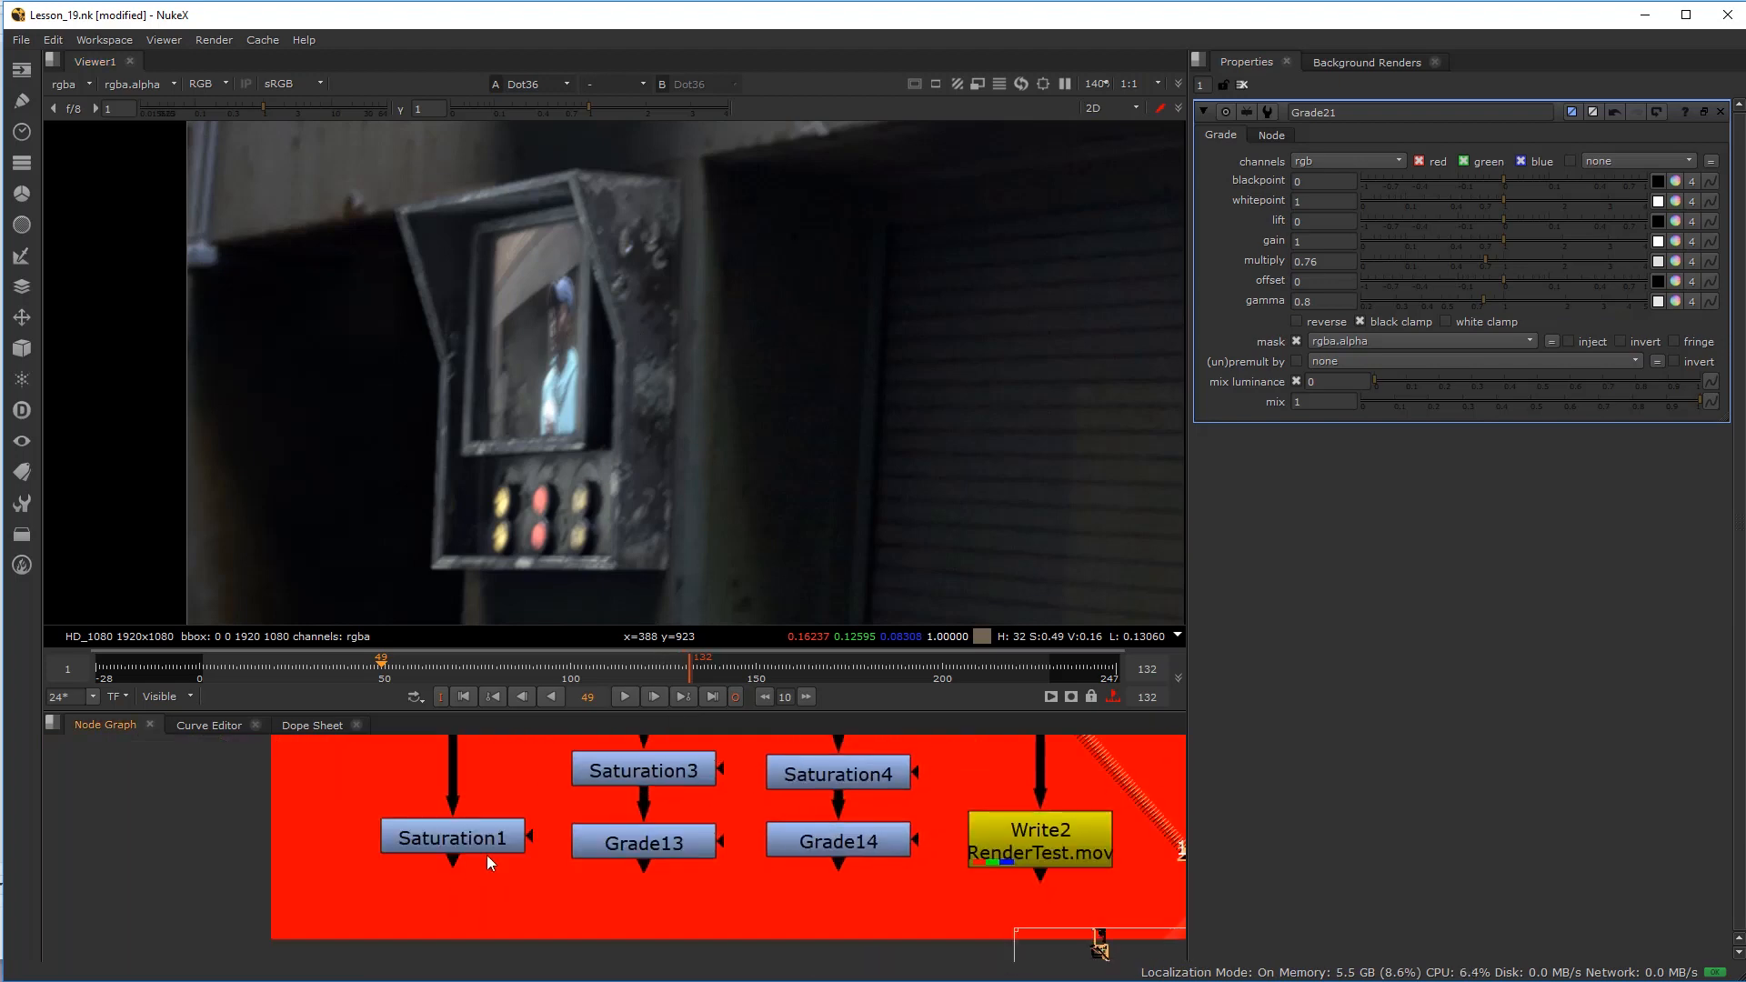
left_click(473, 842)
key("1")
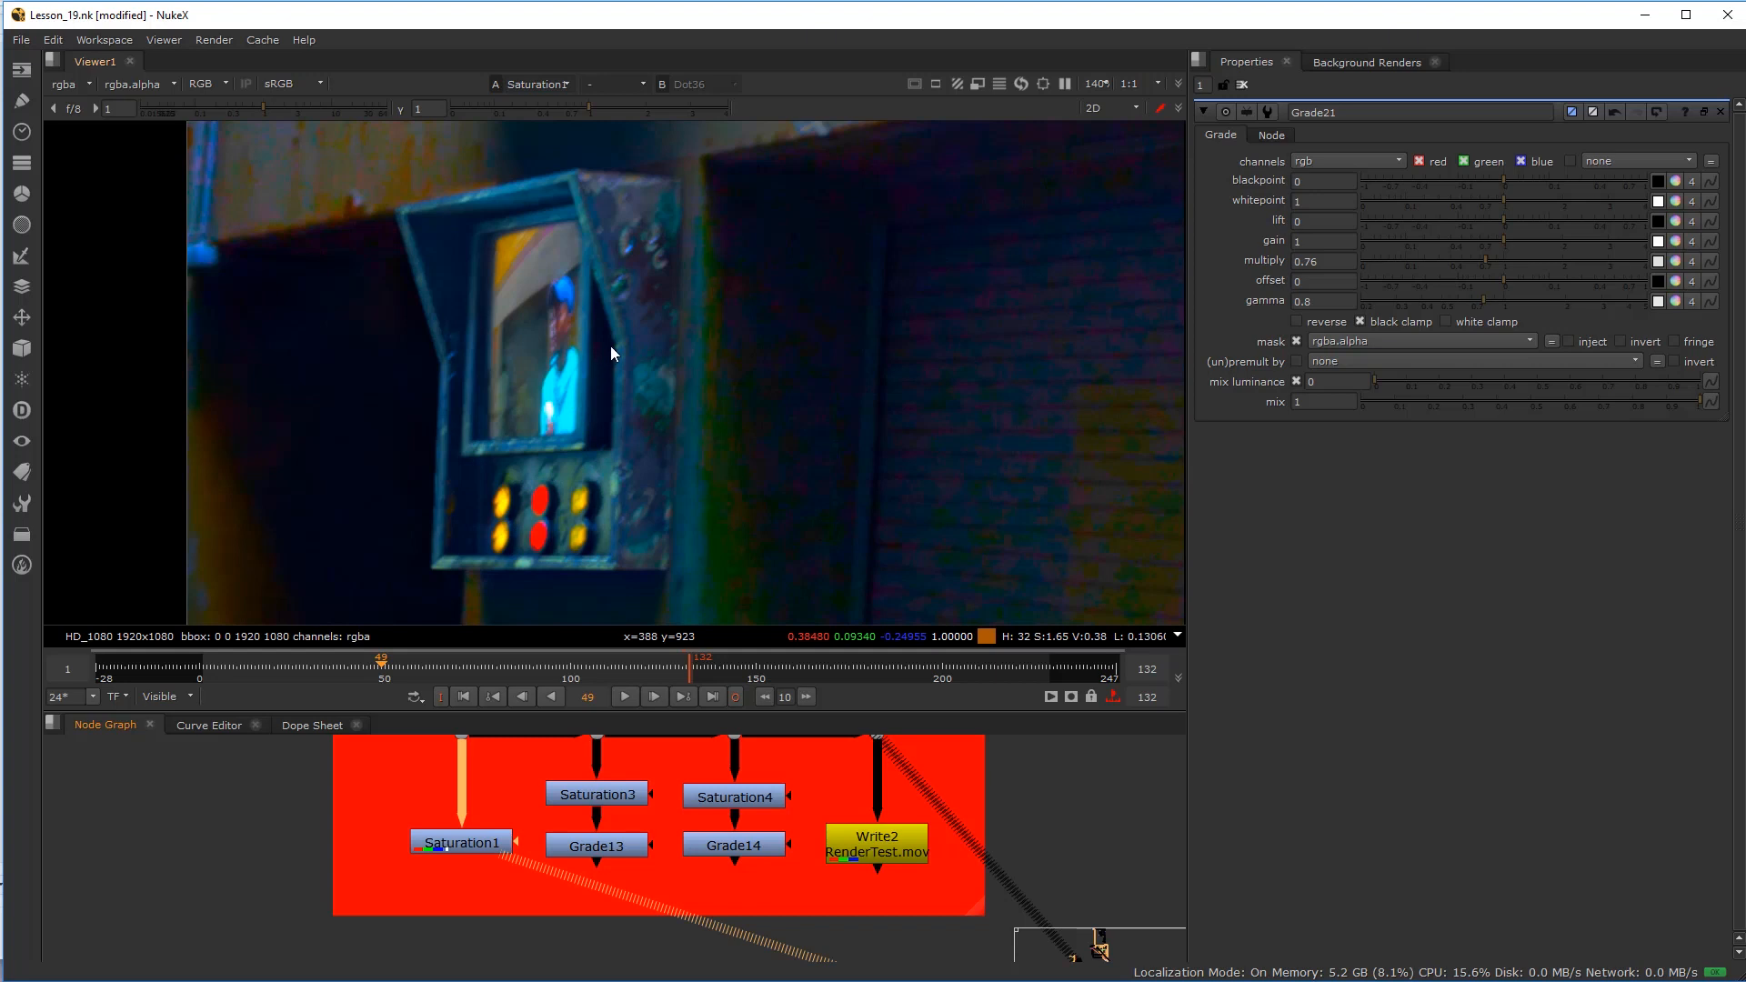
scroll(612, 352, "up", 3)
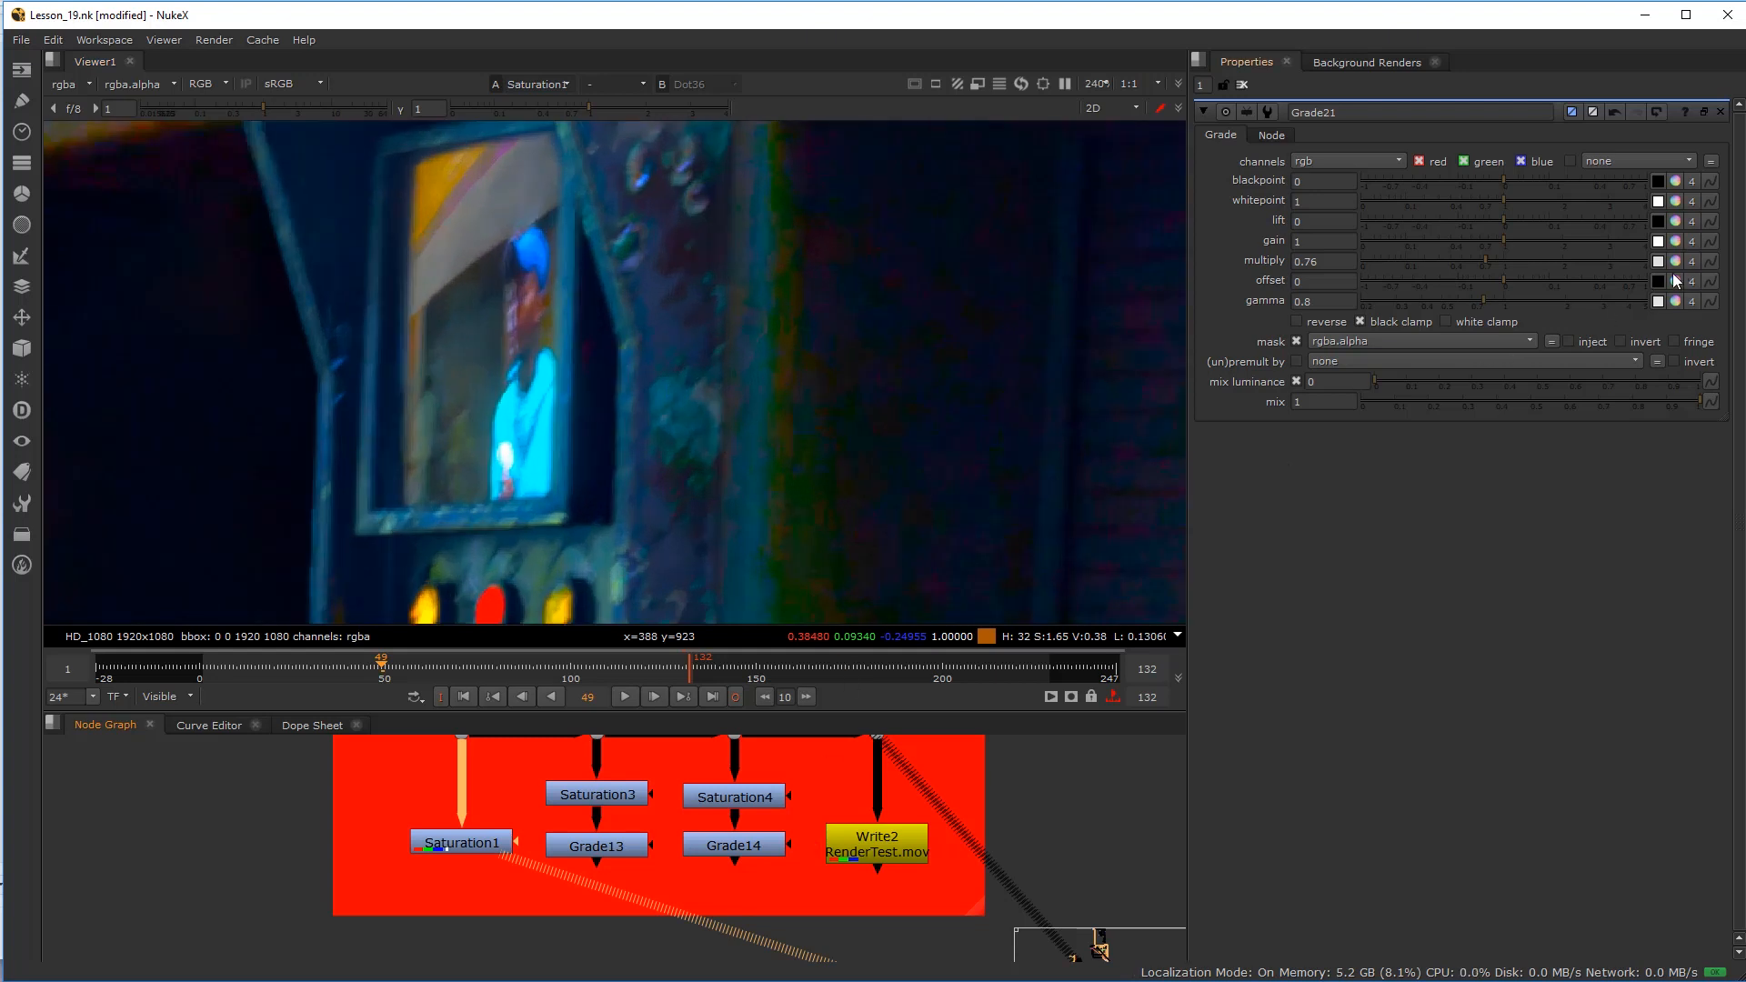
Step: Enlarge Grade21's gamma colour sliders and shift the gamma slightly towards green, to 0.799 red, 0.803 green and 0.799 blue
left_click(1675, 301)
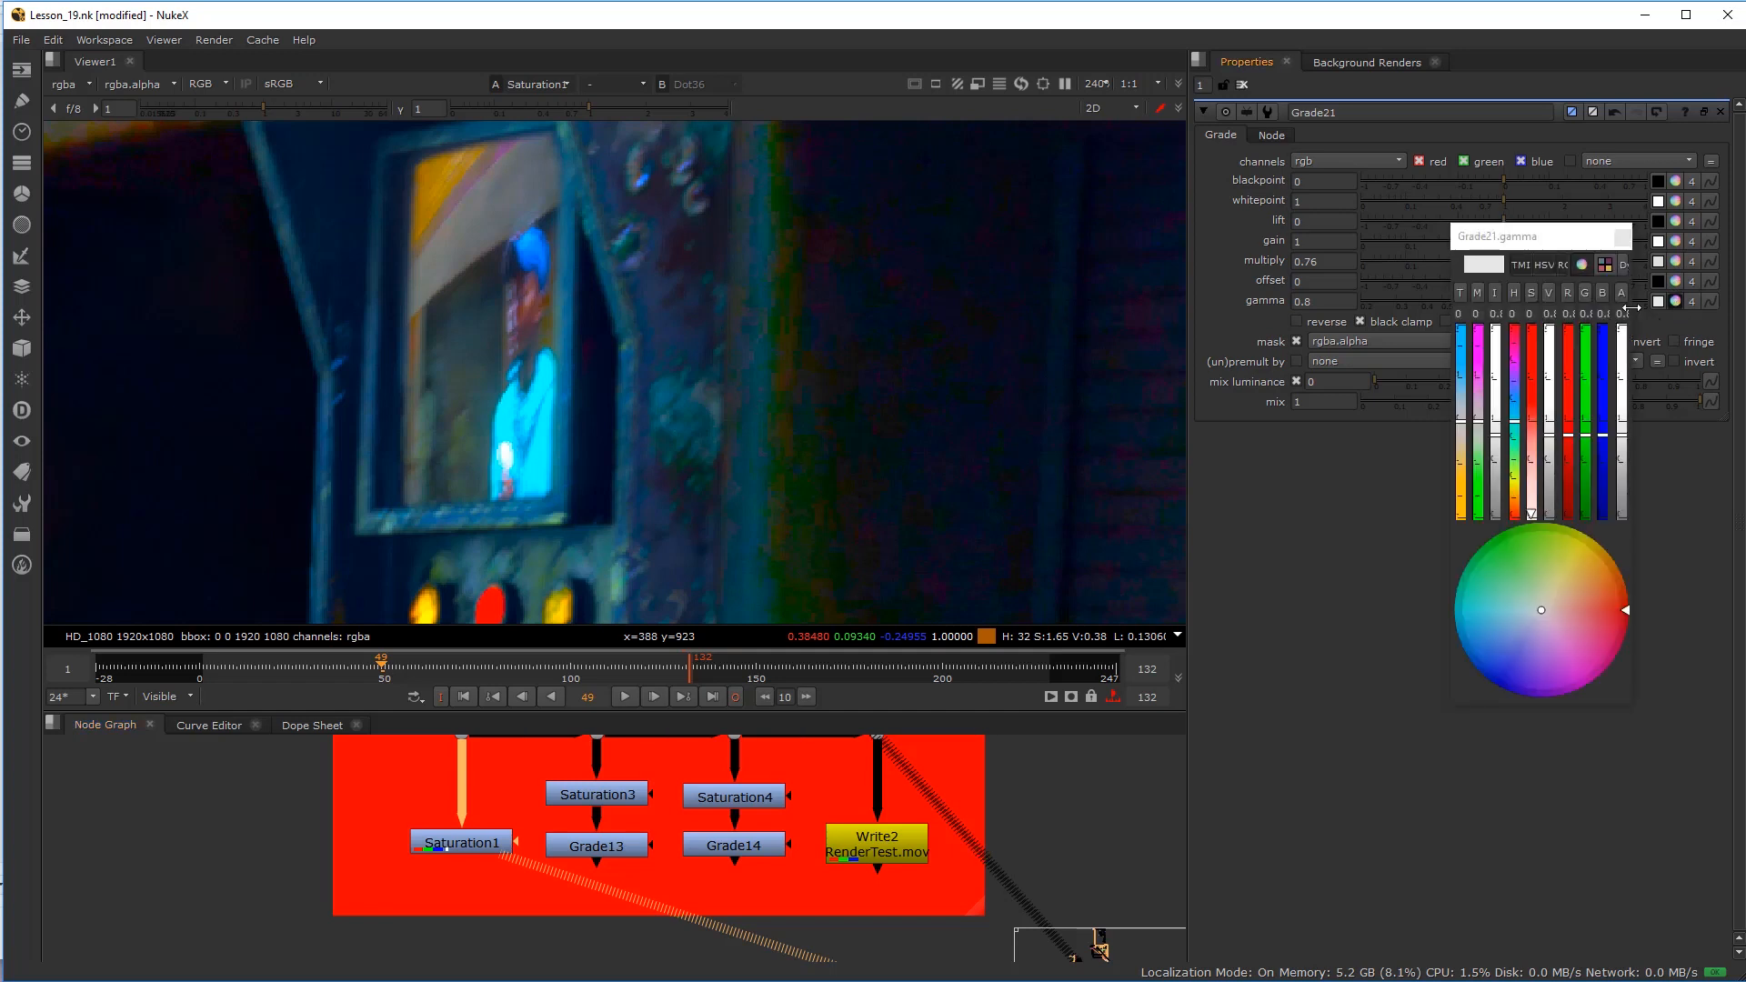
left_click_drag(1557, 241, 947, 163)
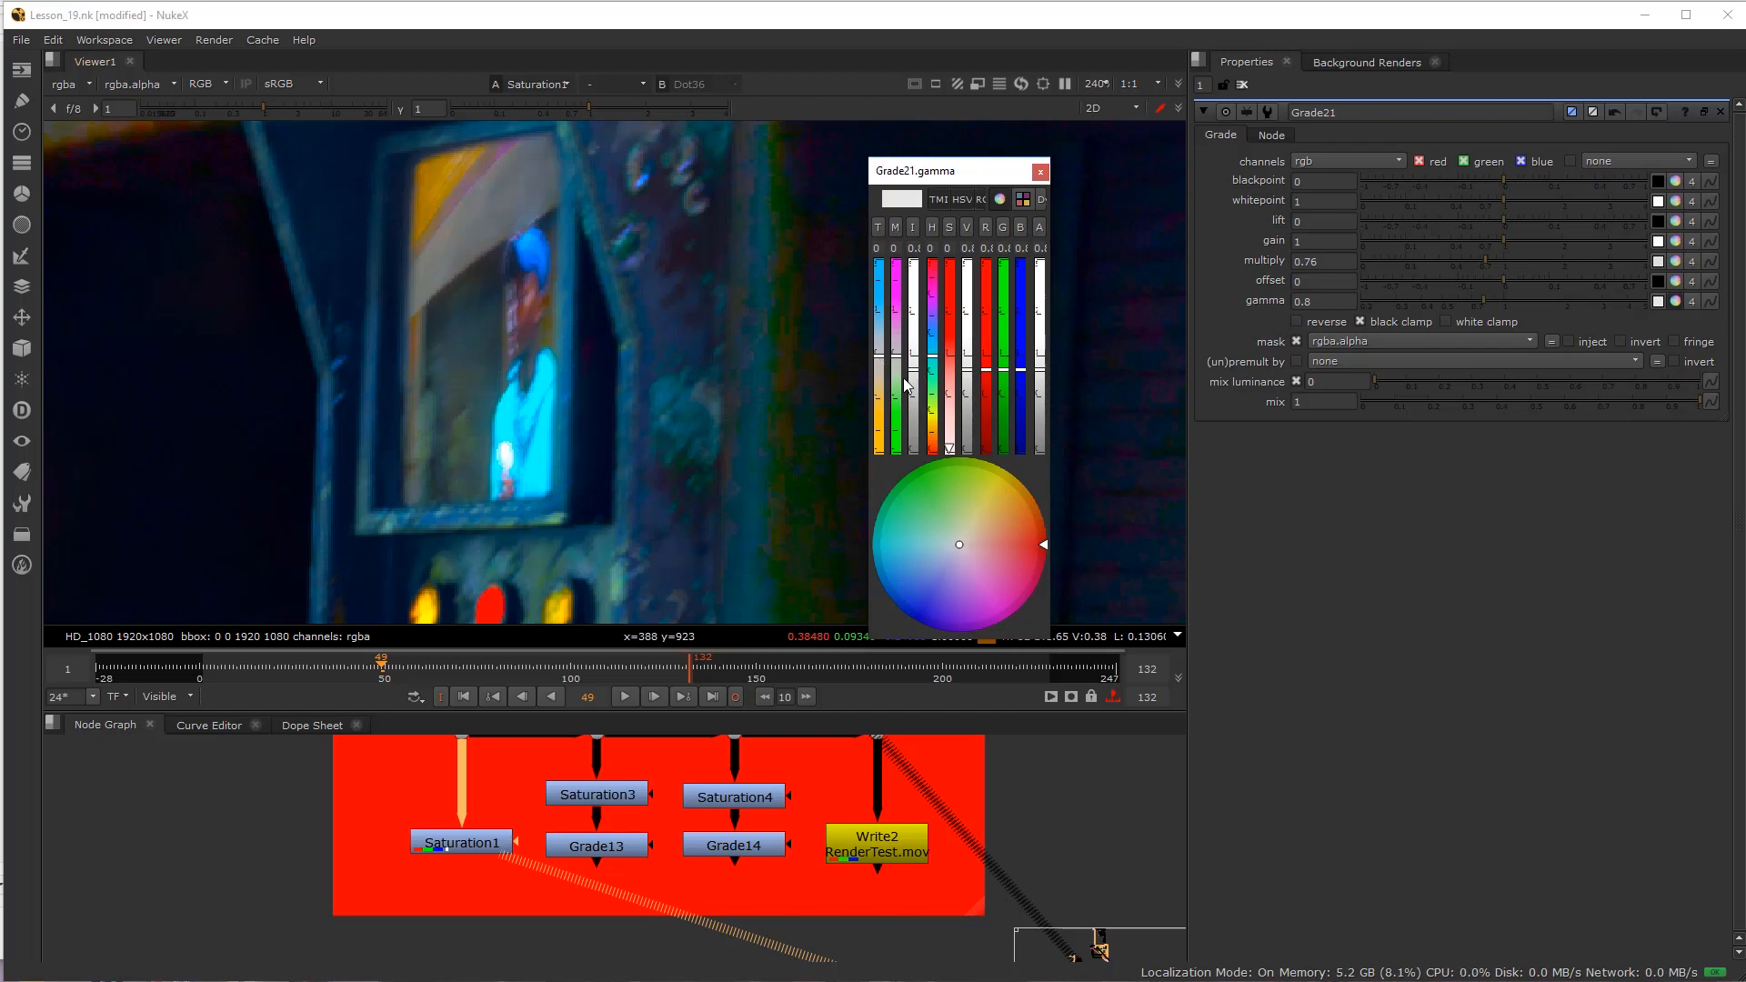
left_click_drag(898, 360, 898, 374)
key("ctrl+z")
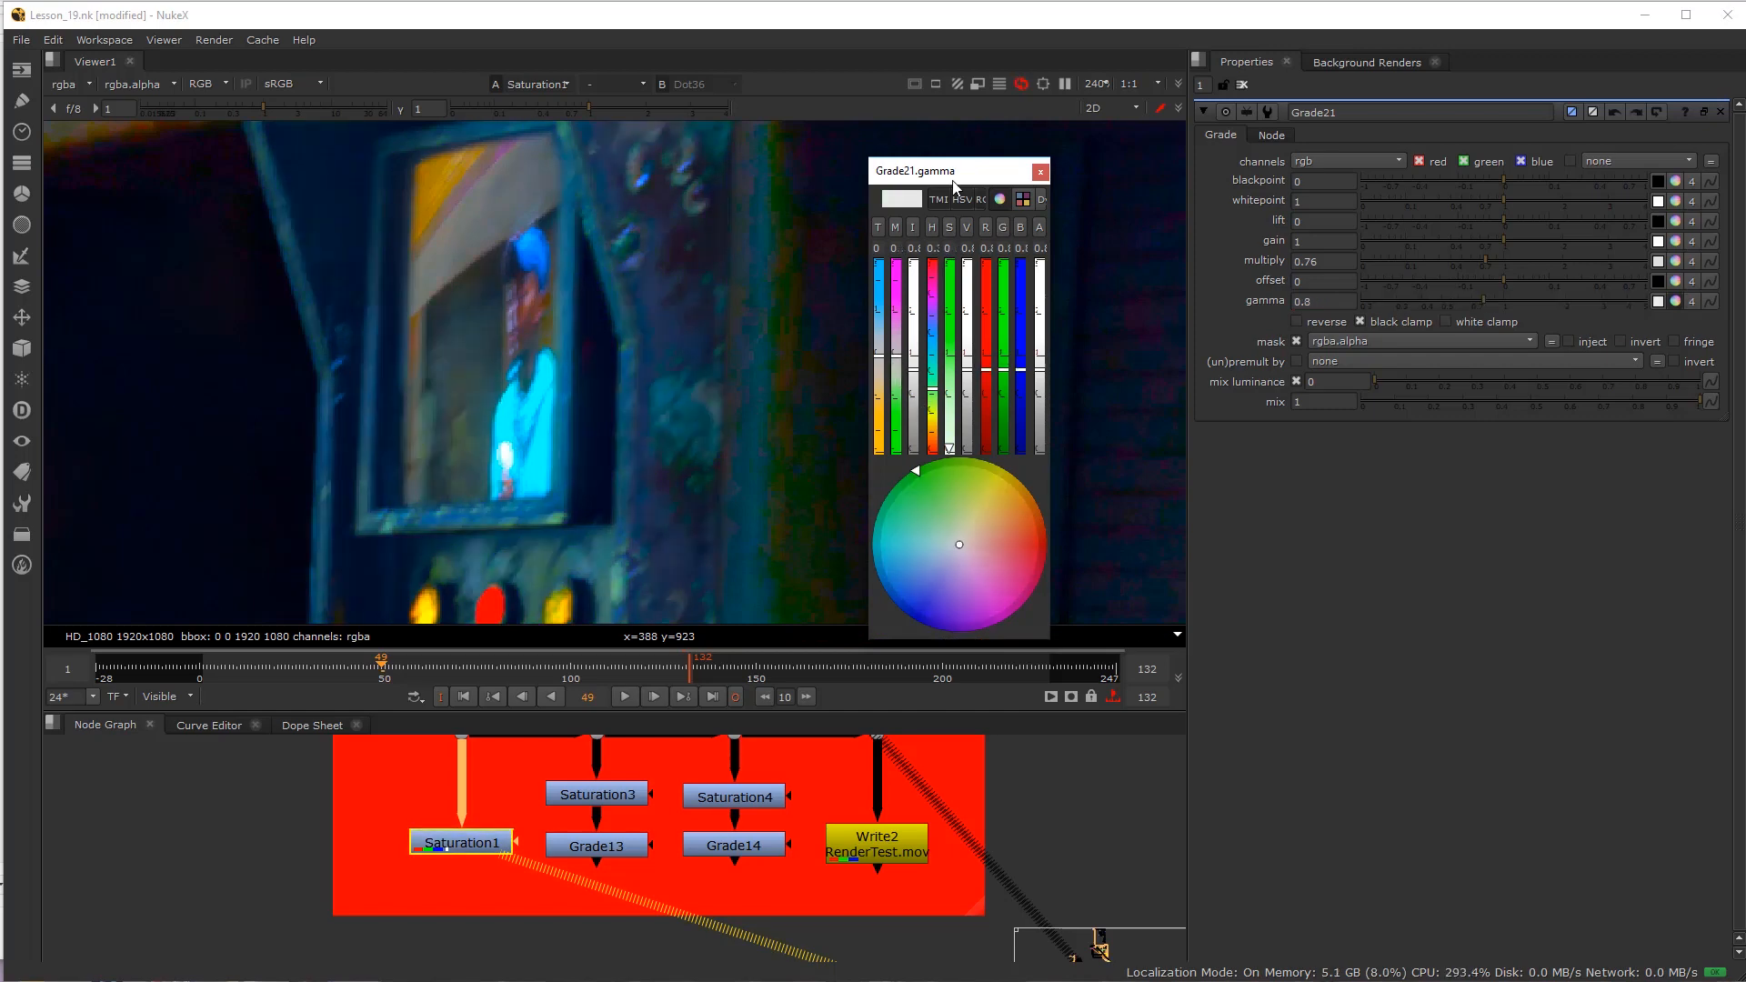
left_click_drag(958, 178, 1142, 96)
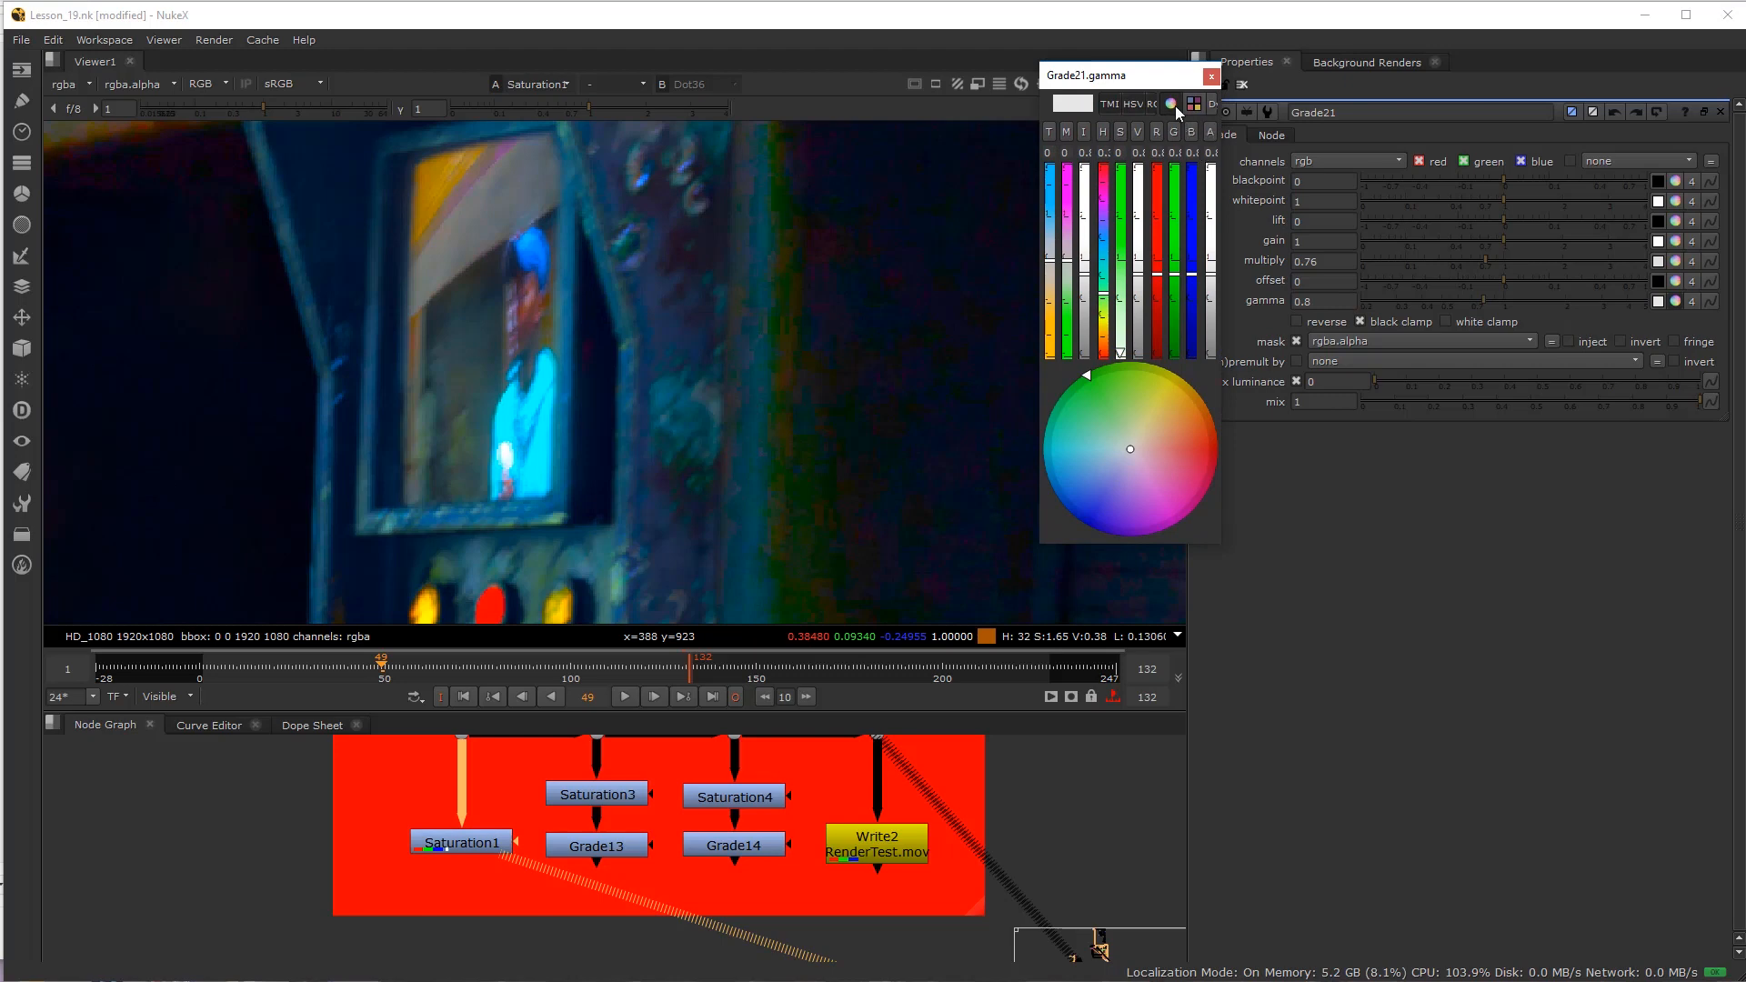
left_click(1172, 104)
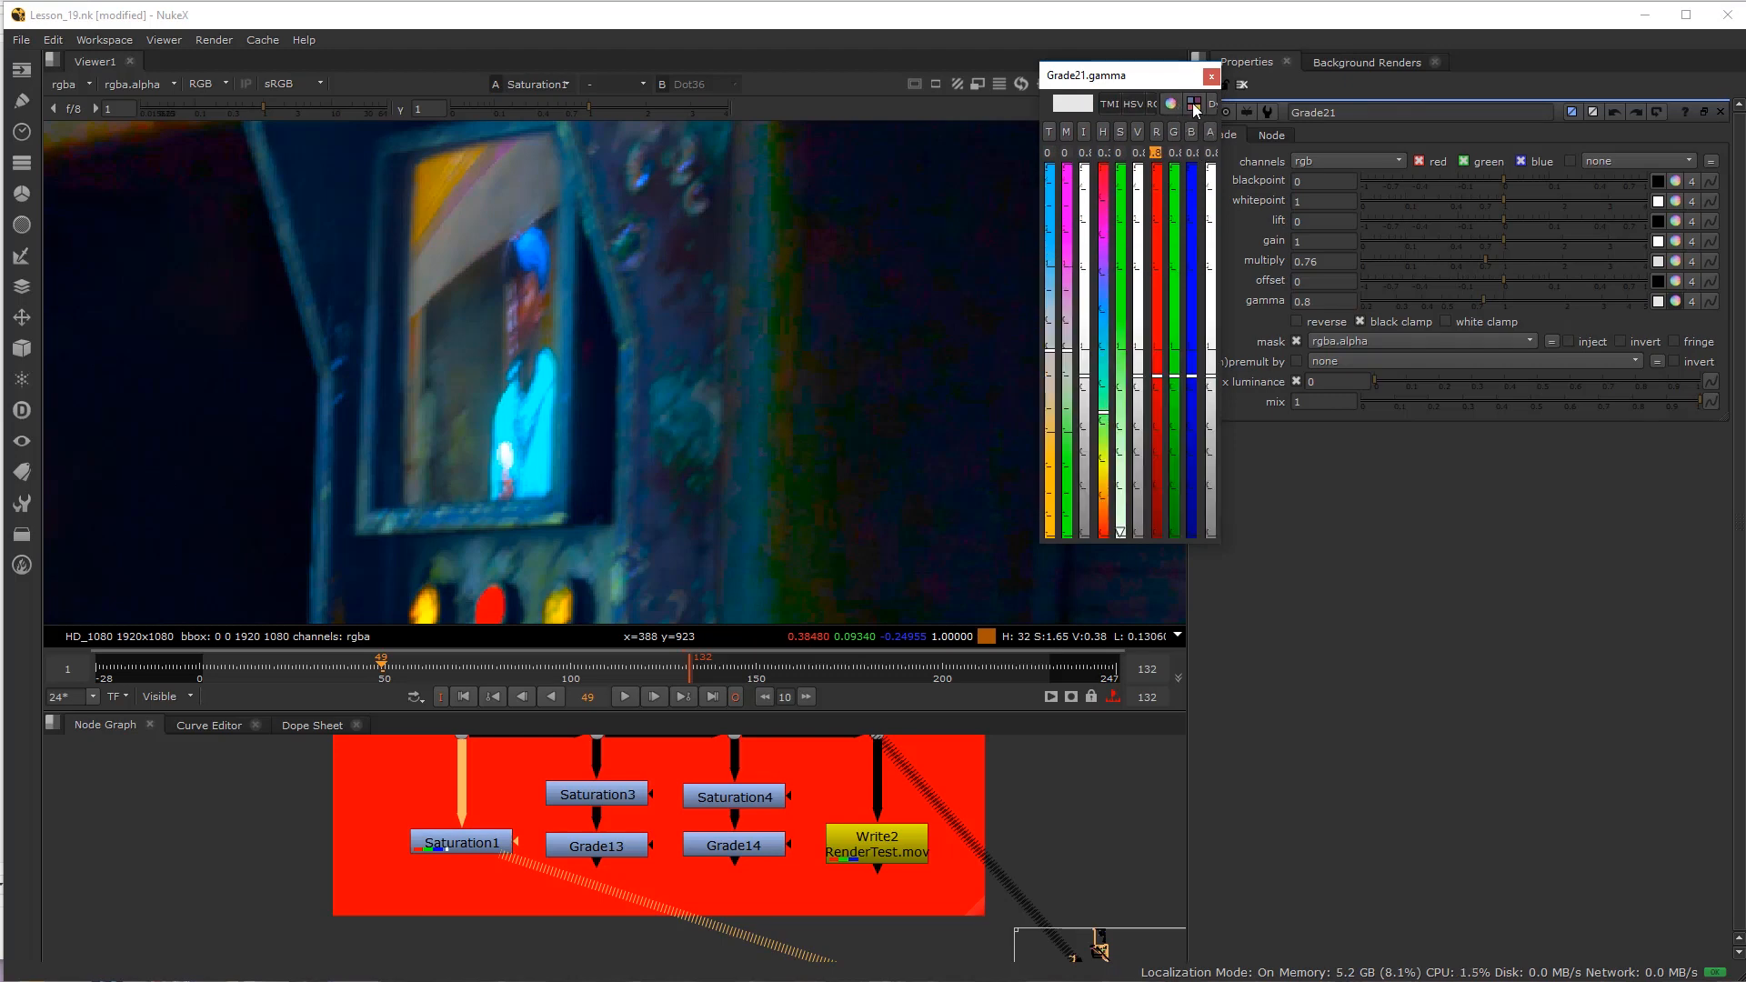
left_click_drag(1216, 543, 1445, 955)
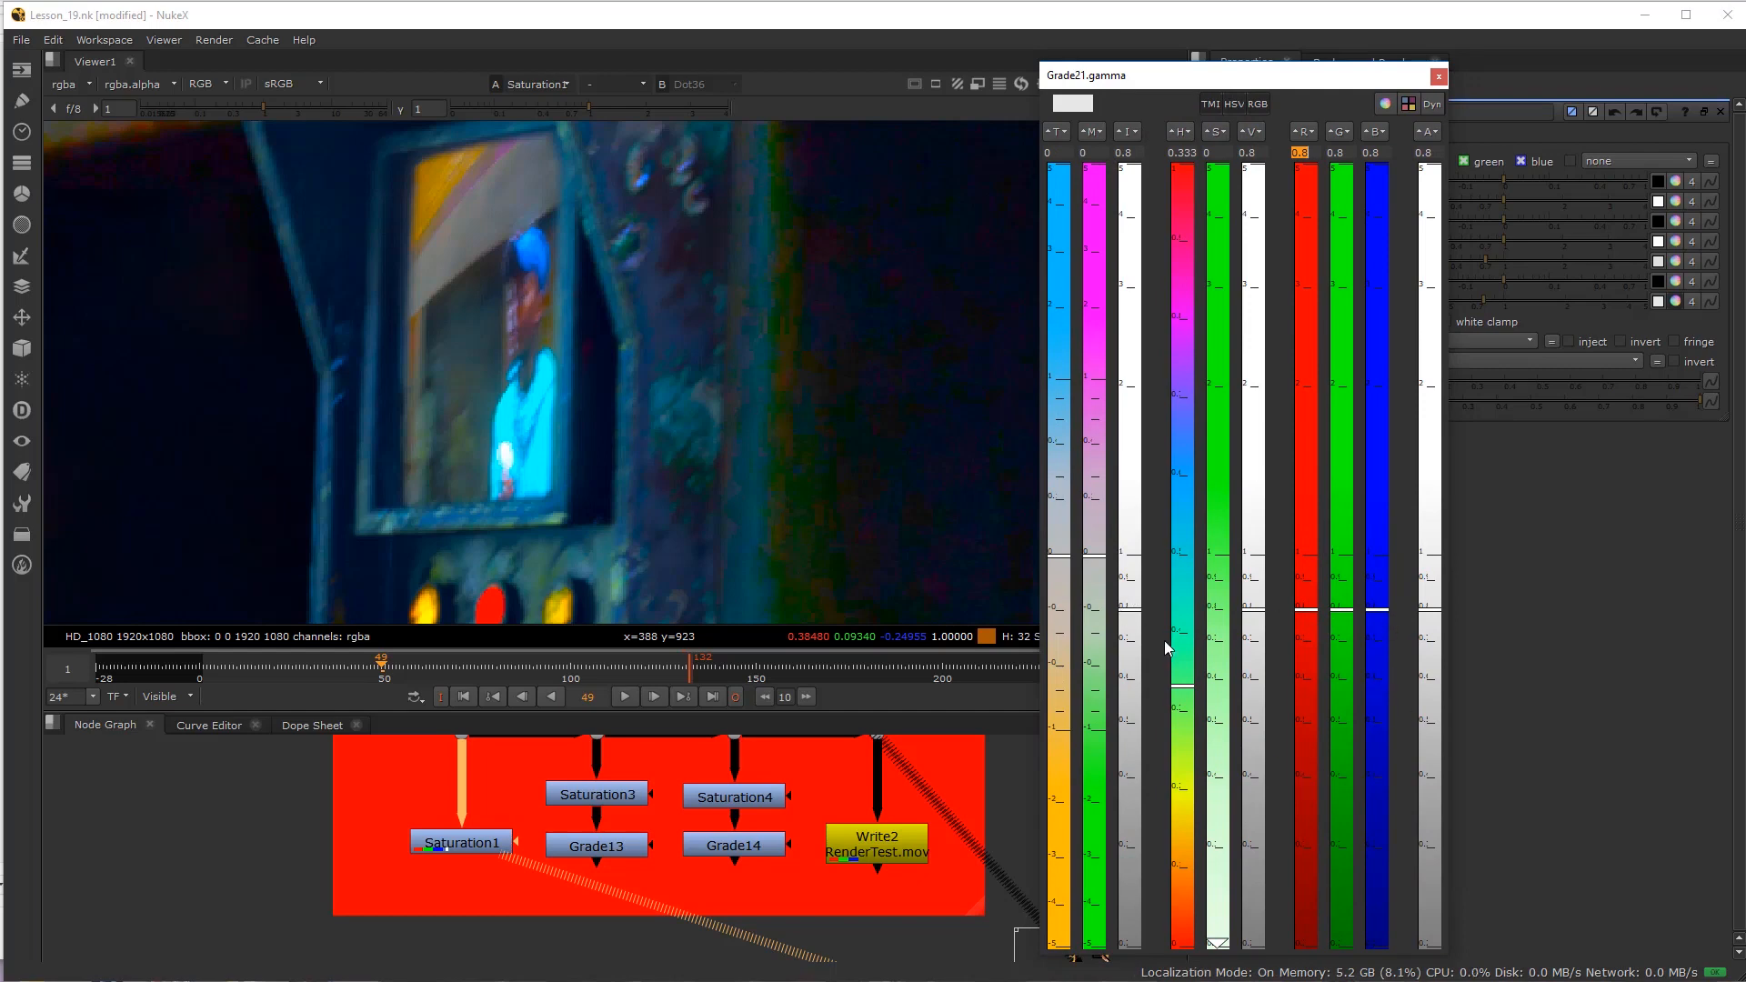
left_click_drag(1099, 561, 1101, 567)
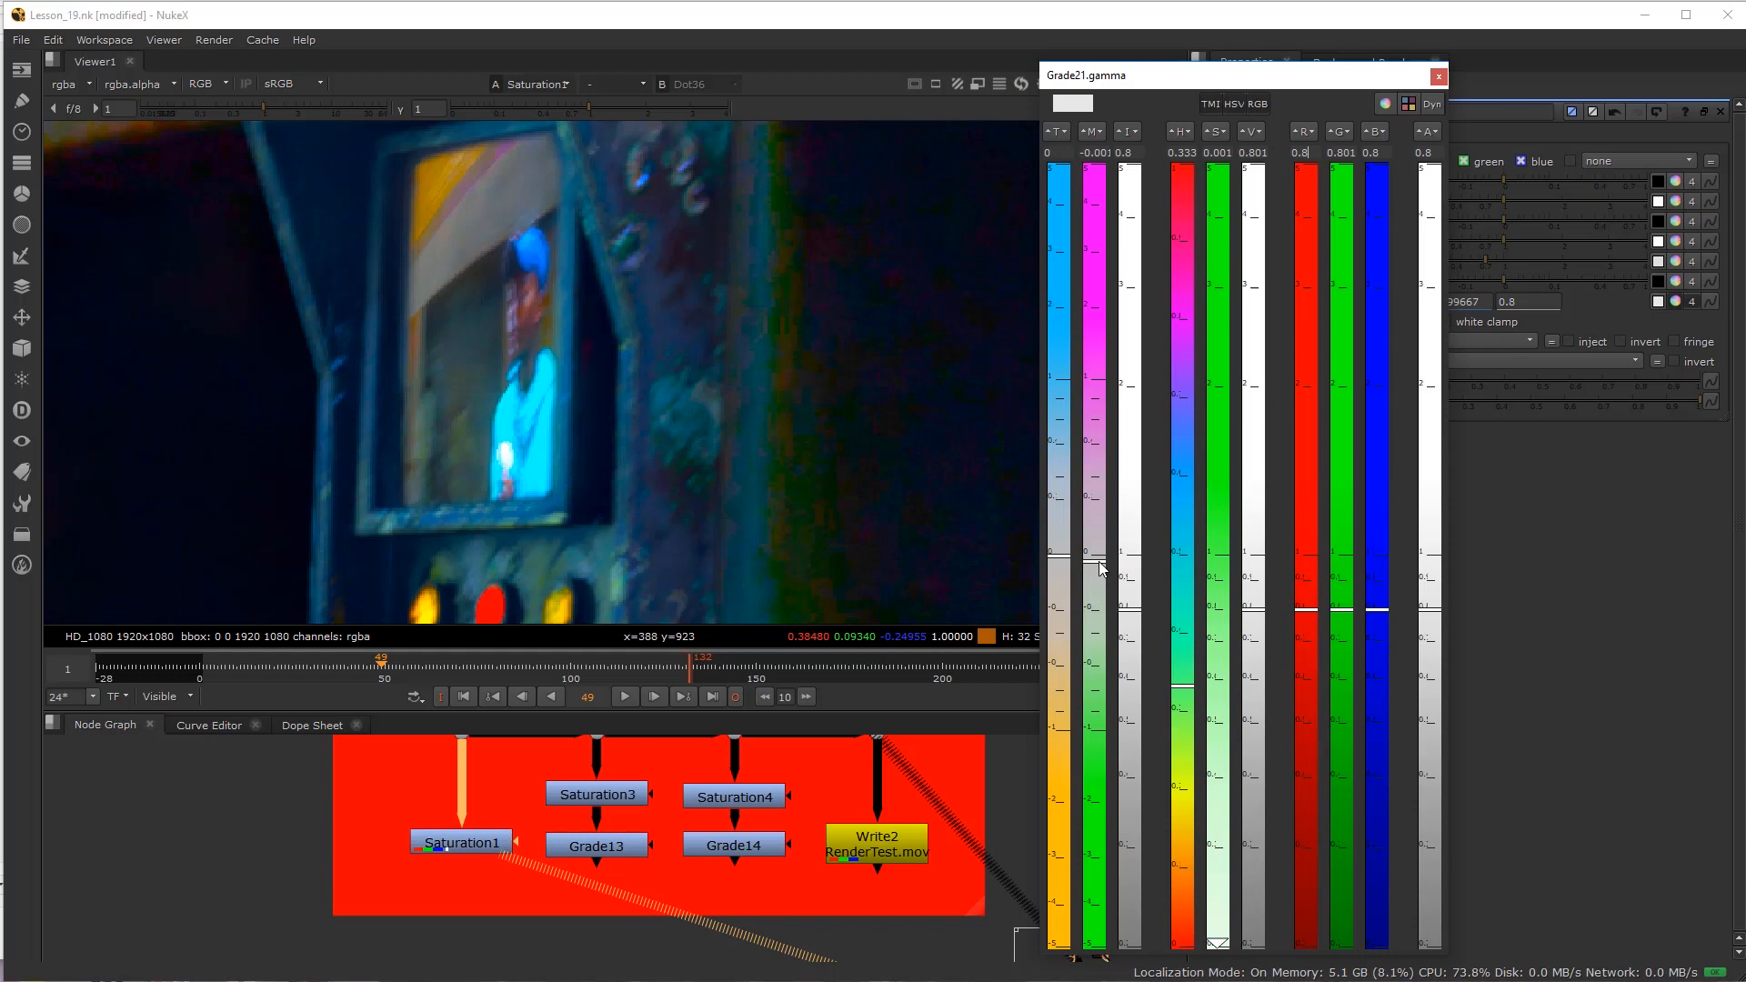
left_click_drag(1102, 567, 1101, 571)
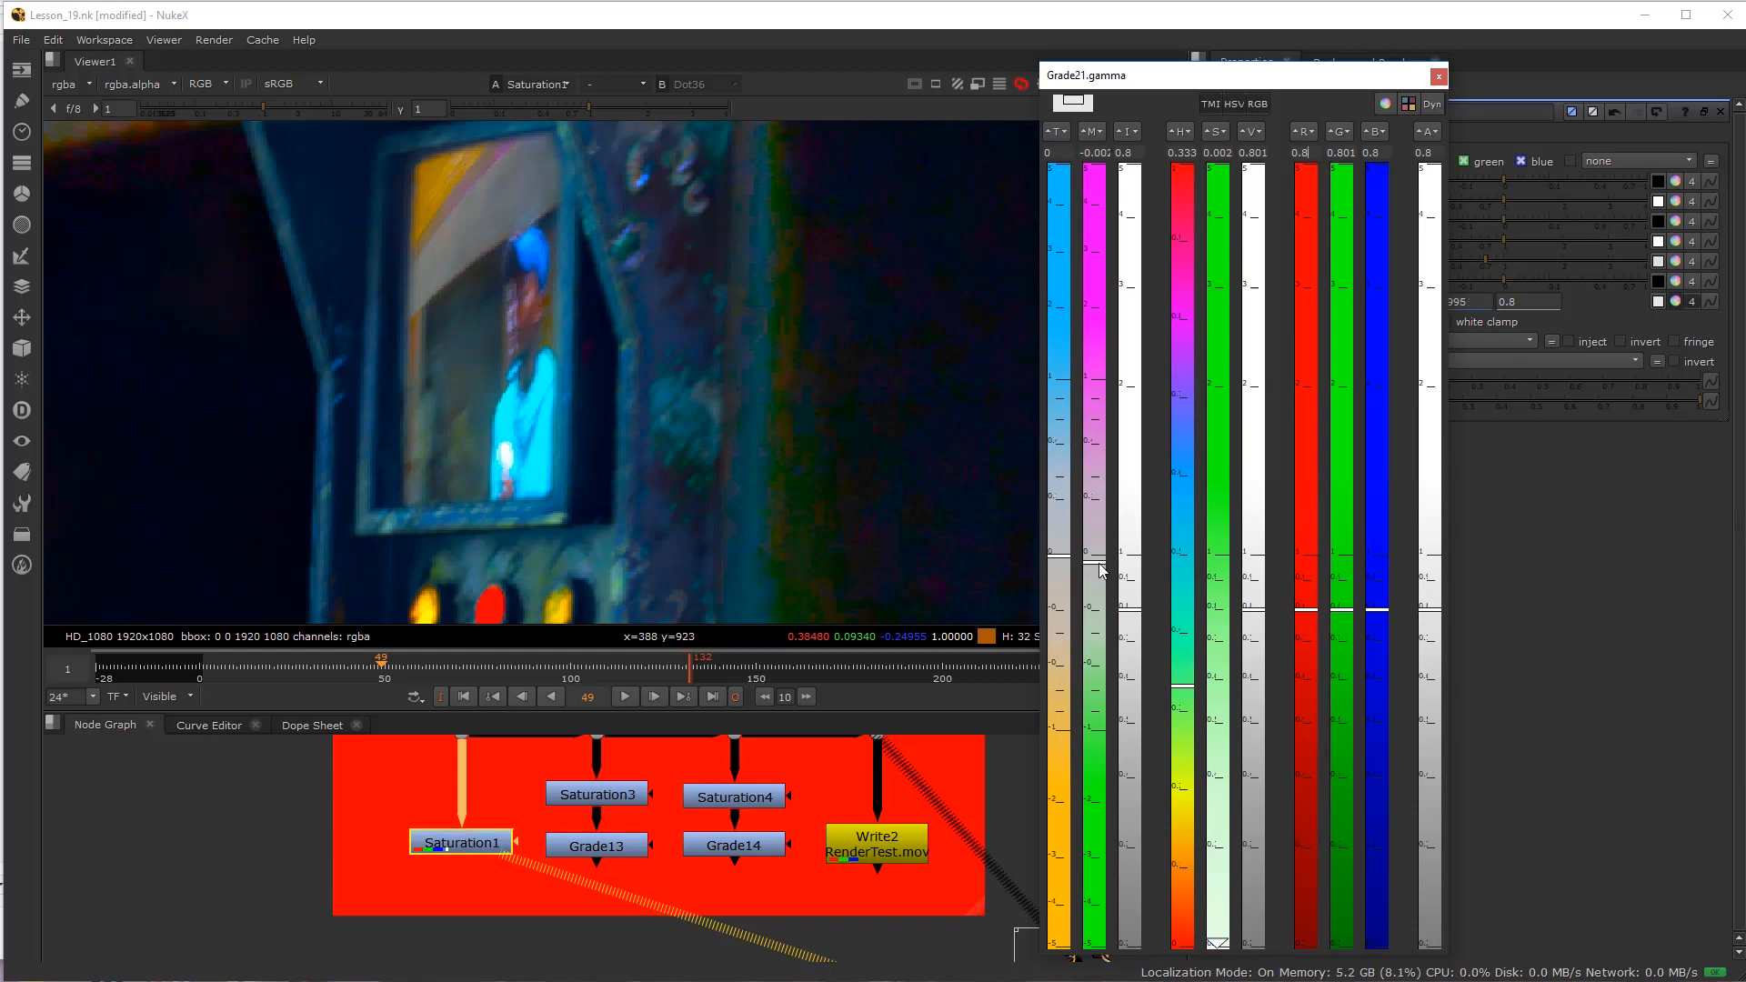
Step: Return to the final comp at Dot36 and toggle Grade21 off and on to compare the lower television
scroll(542, 417, "down", 3)
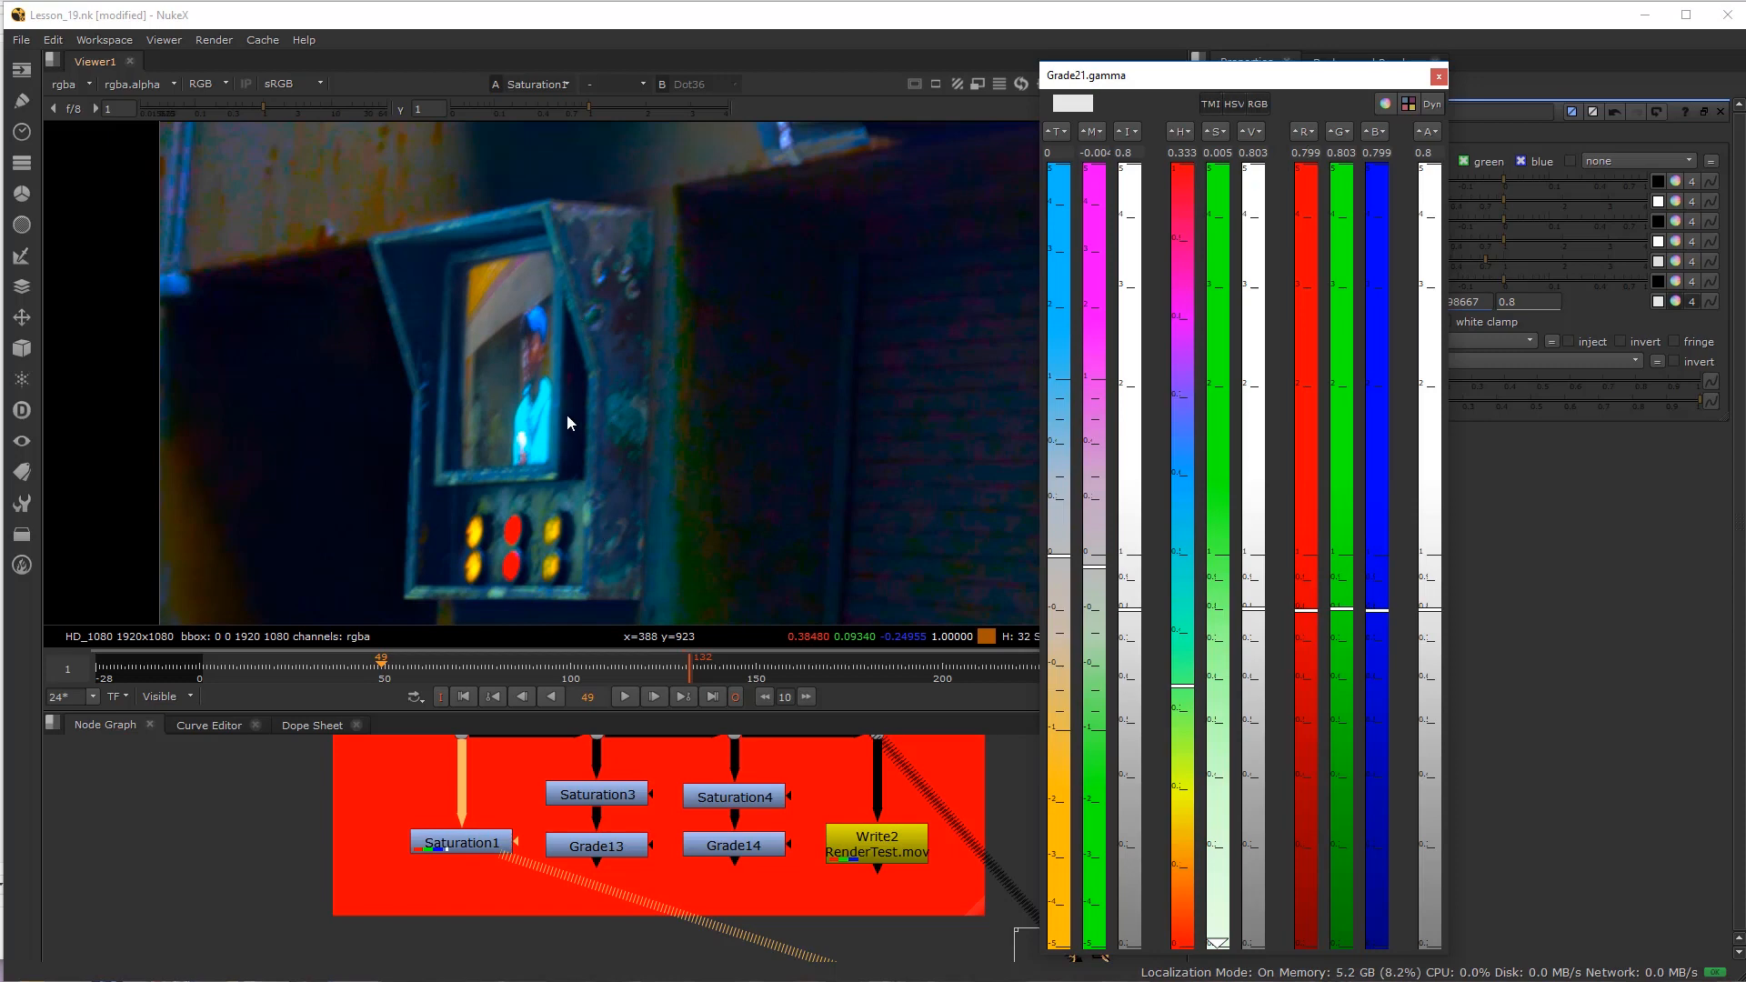
key("1")
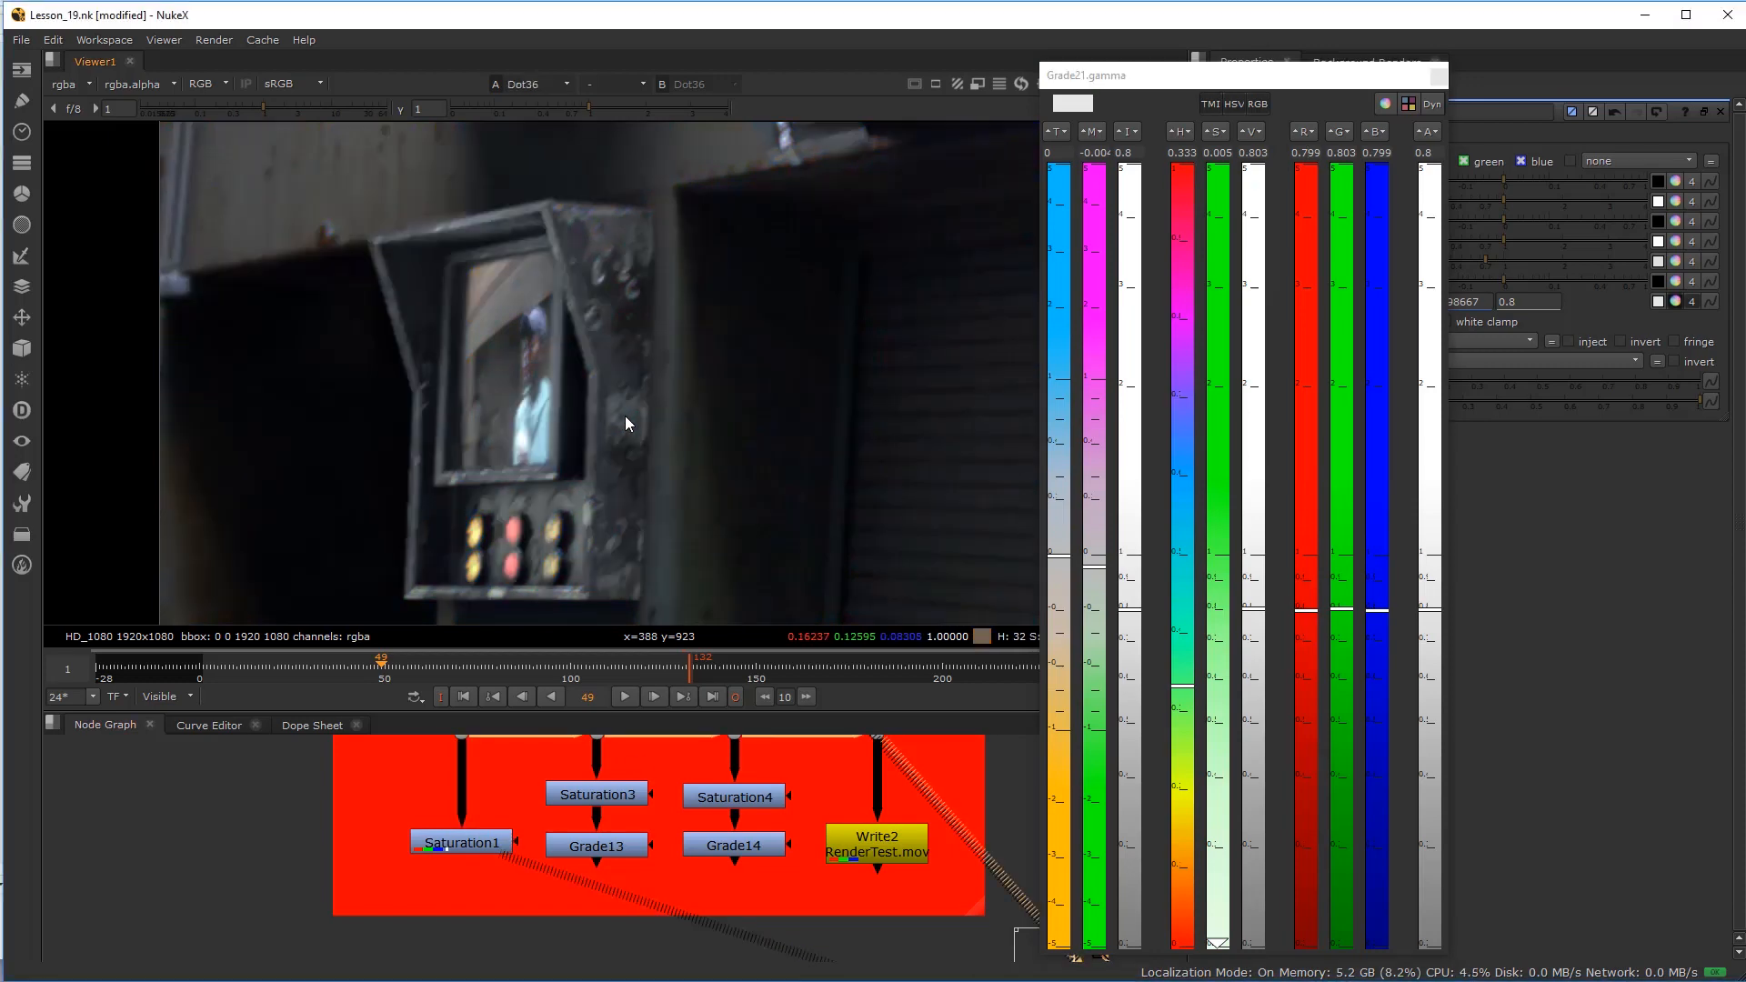
scroll(626, 416, "up", 3)
scroll(629, 417, "down", 2)
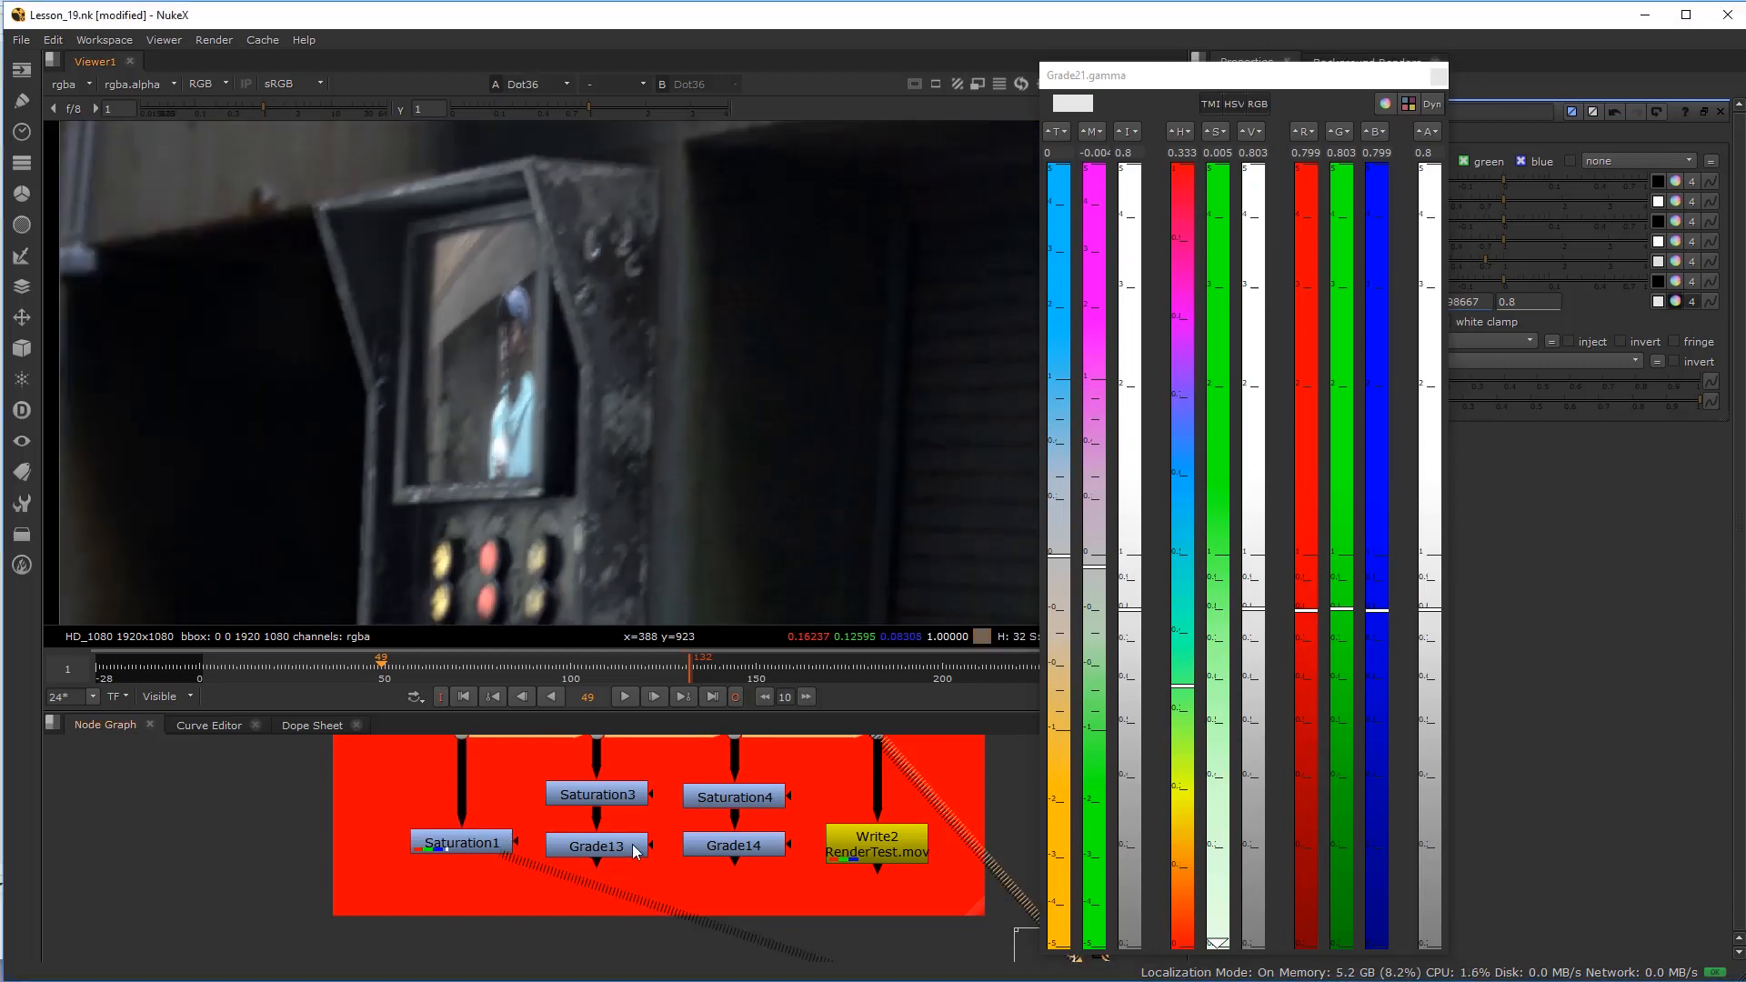
scroll(644, 833, "down", 10)
middle_click_drag(468, 741, 578, 947)
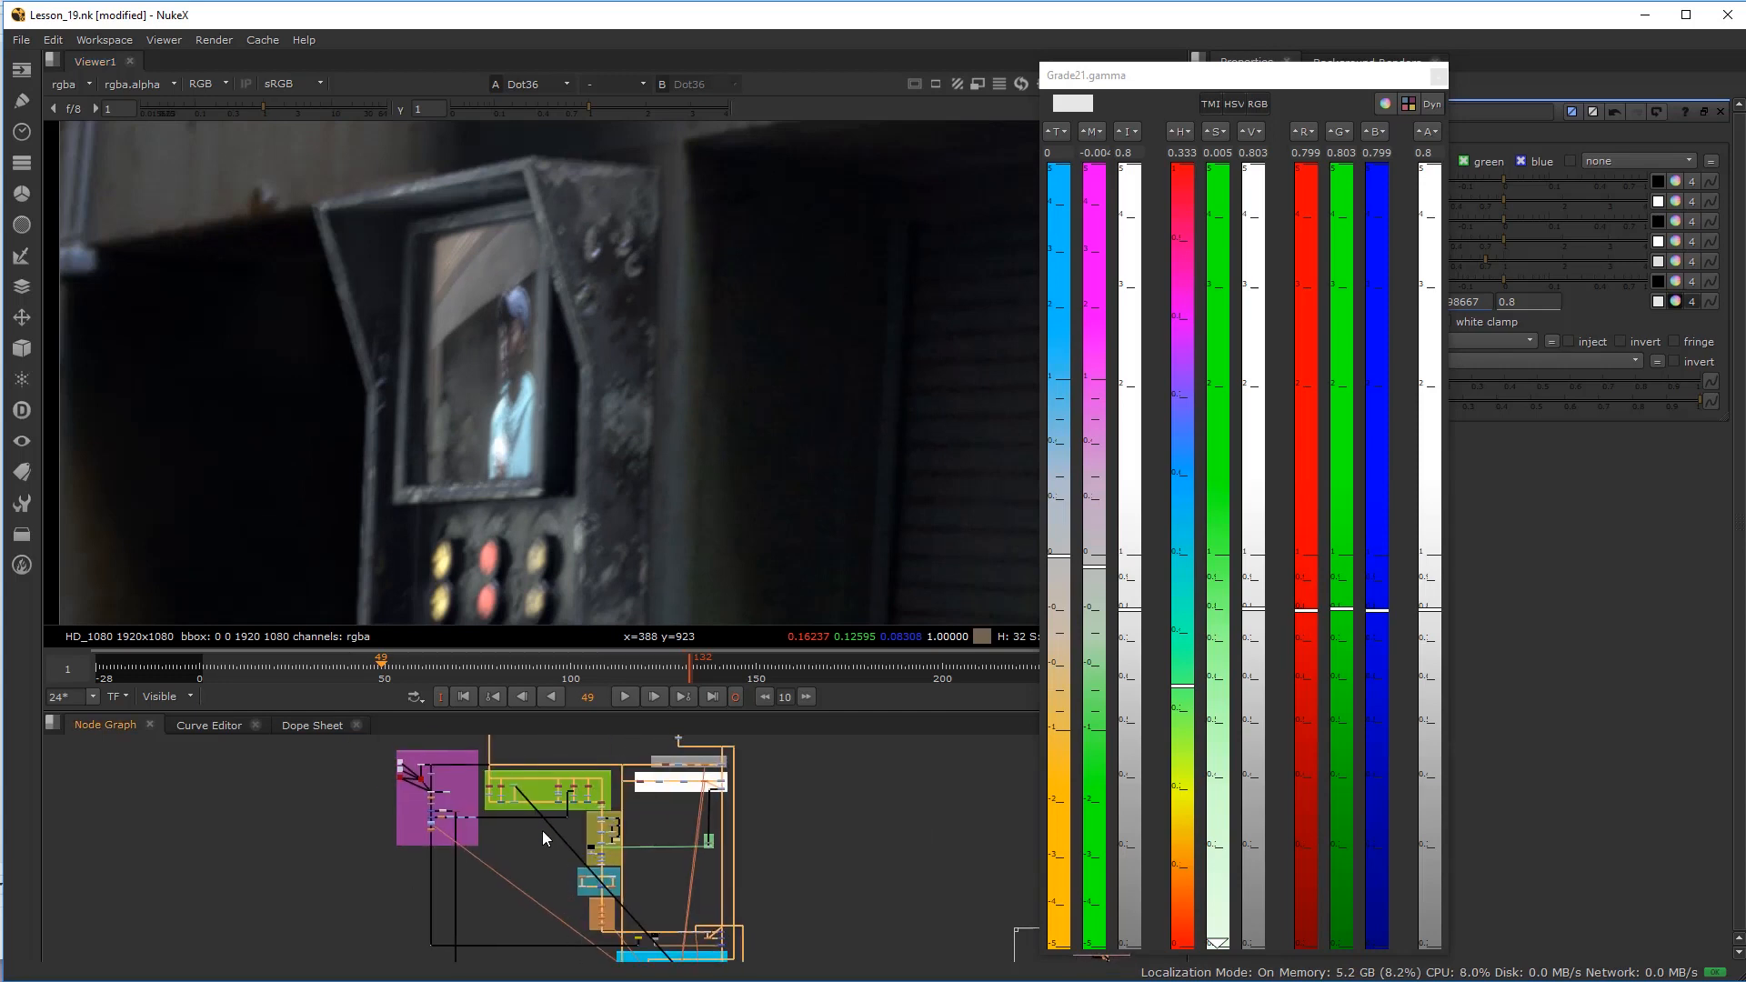
scroll(529, 793, "up", 8)
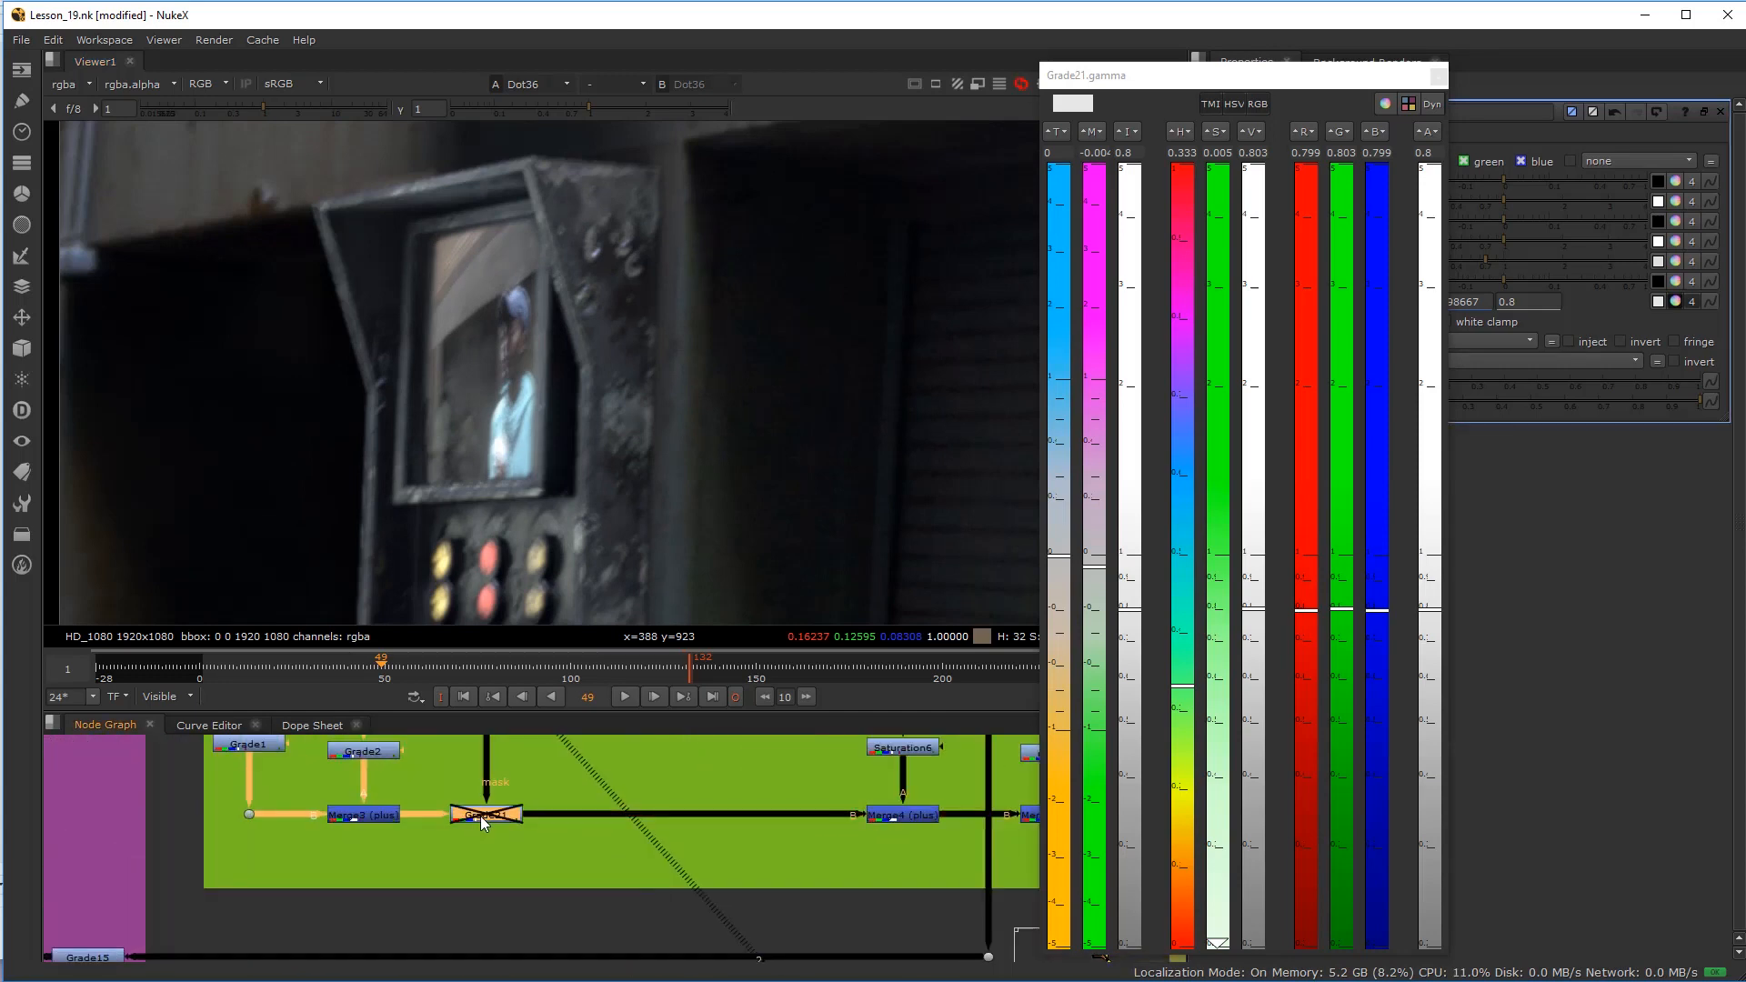
key("d")
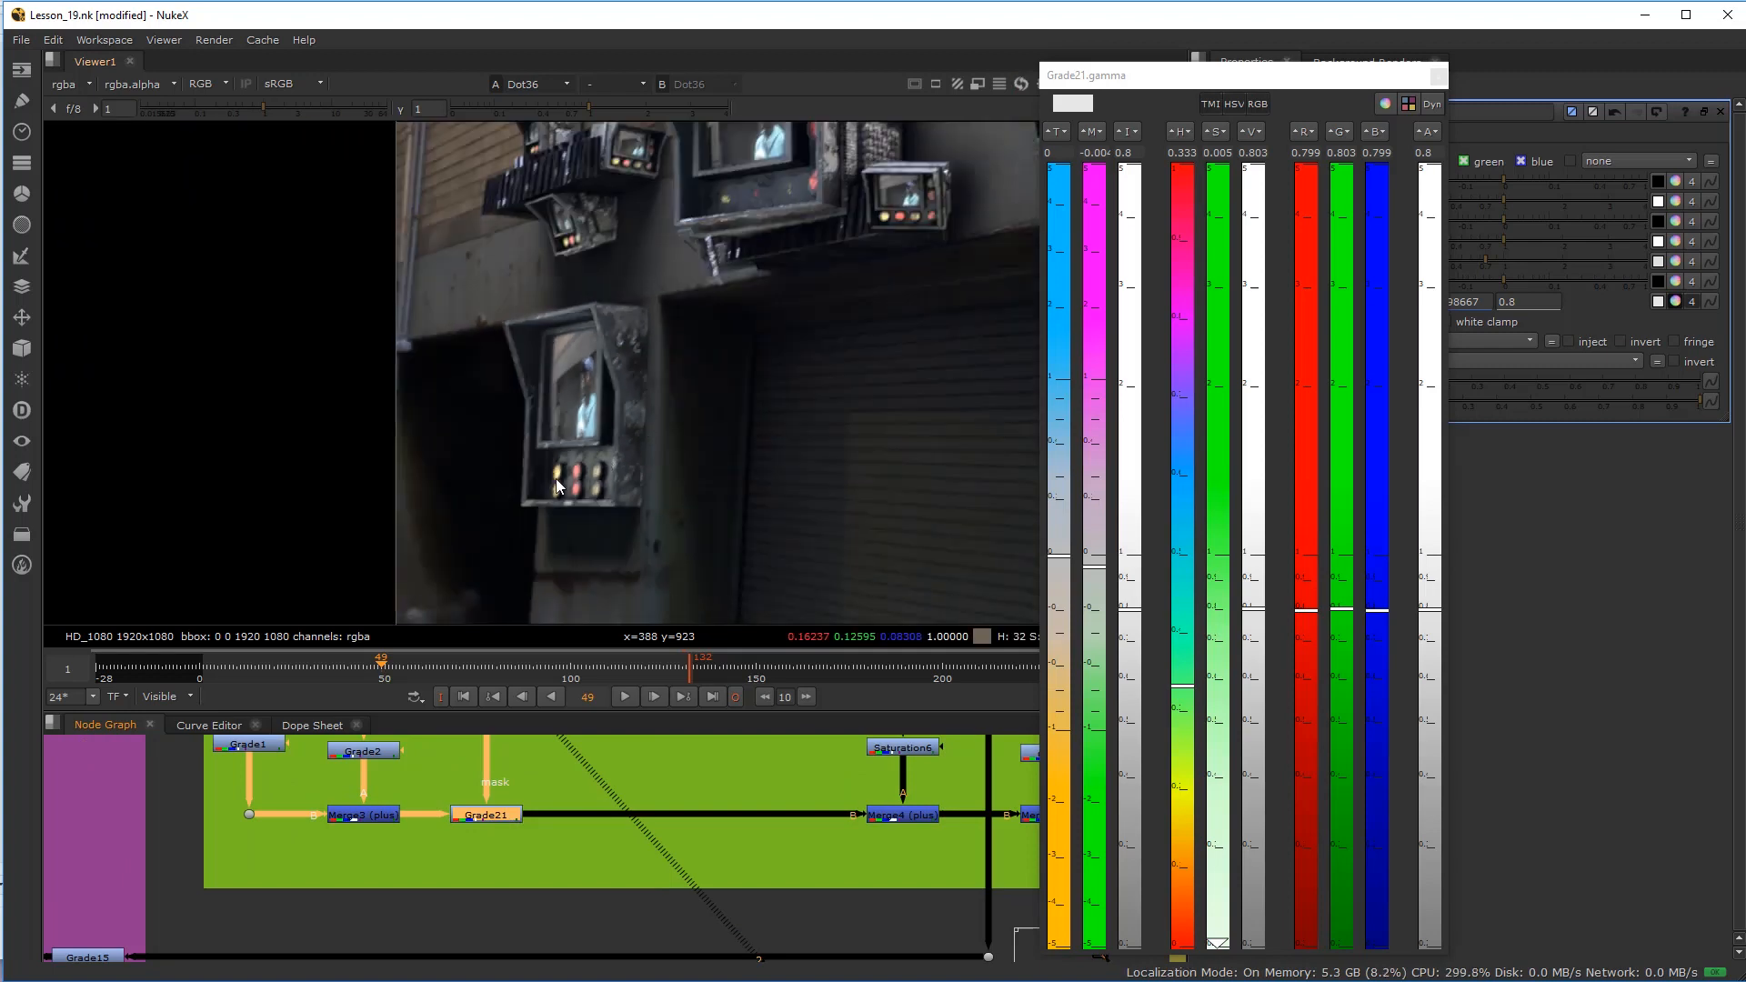
Step: Inspect the lower television and upper clusters in the comp up to frame 106, and close the Grade21 gamma sliders
scroll(642, 363, "up", 3)
scroll(564, 309, "down", 6)
middle_click_drag(563, 309, 498, 405)
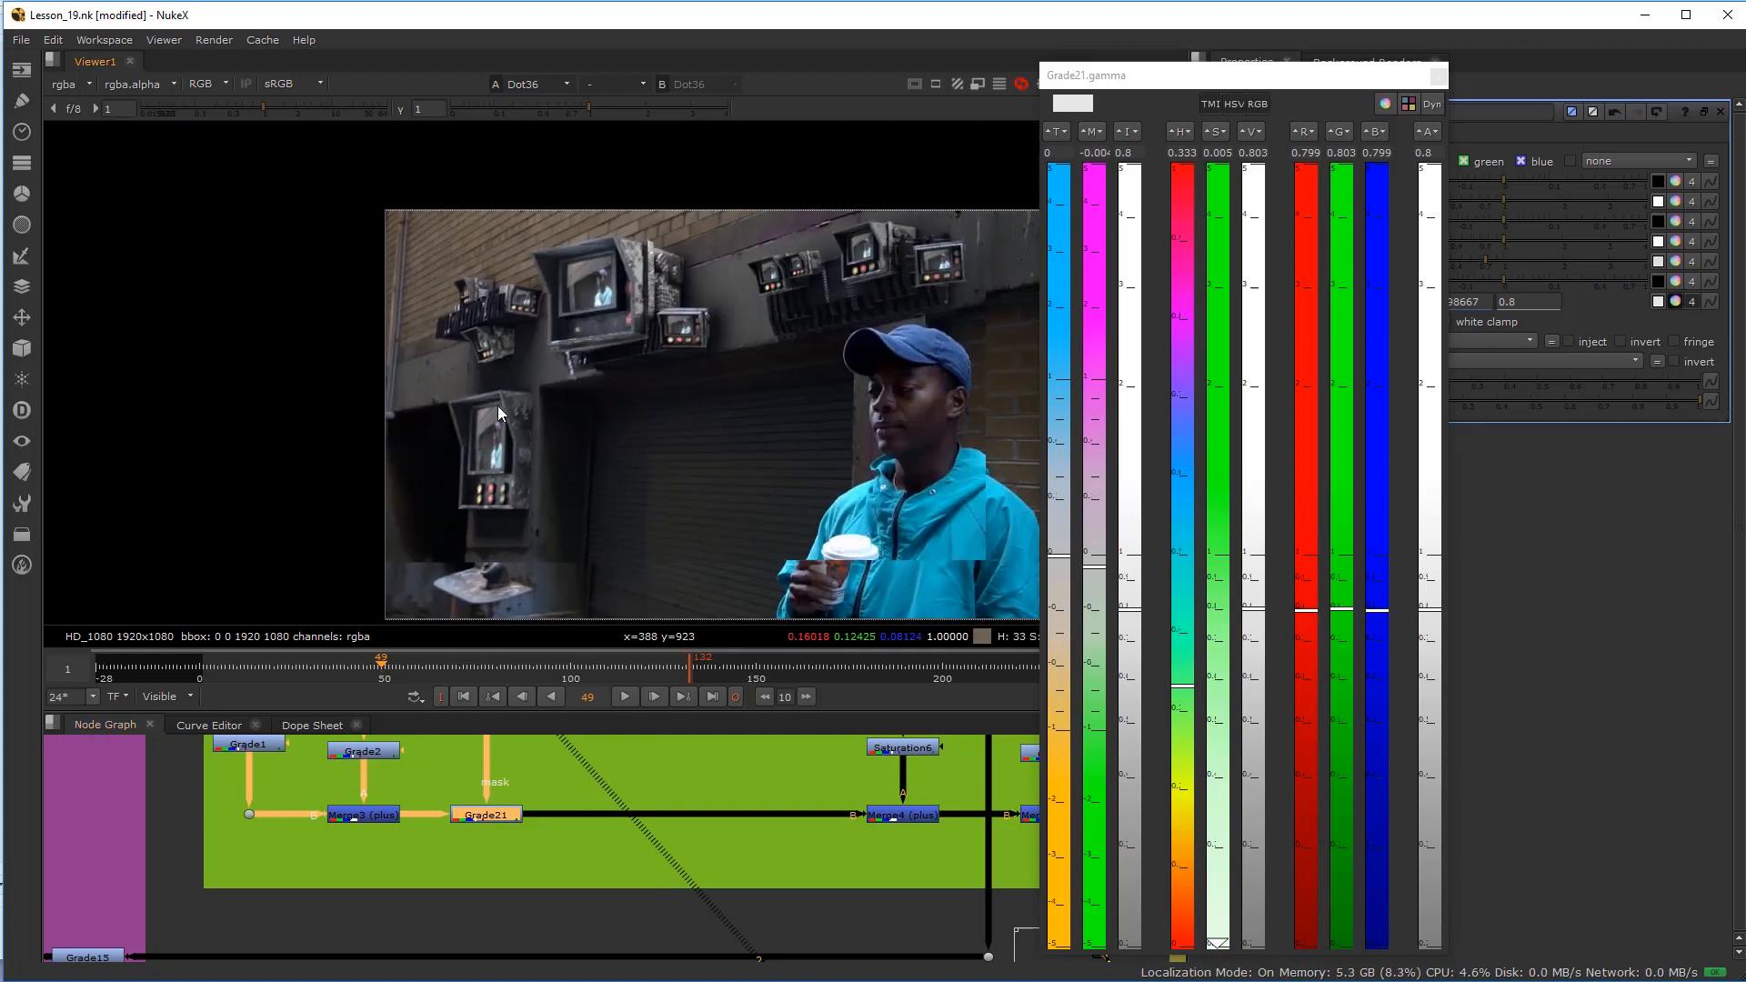
scroll(544, 417, "up", 2)
scroll(513, 362, "up", 3)
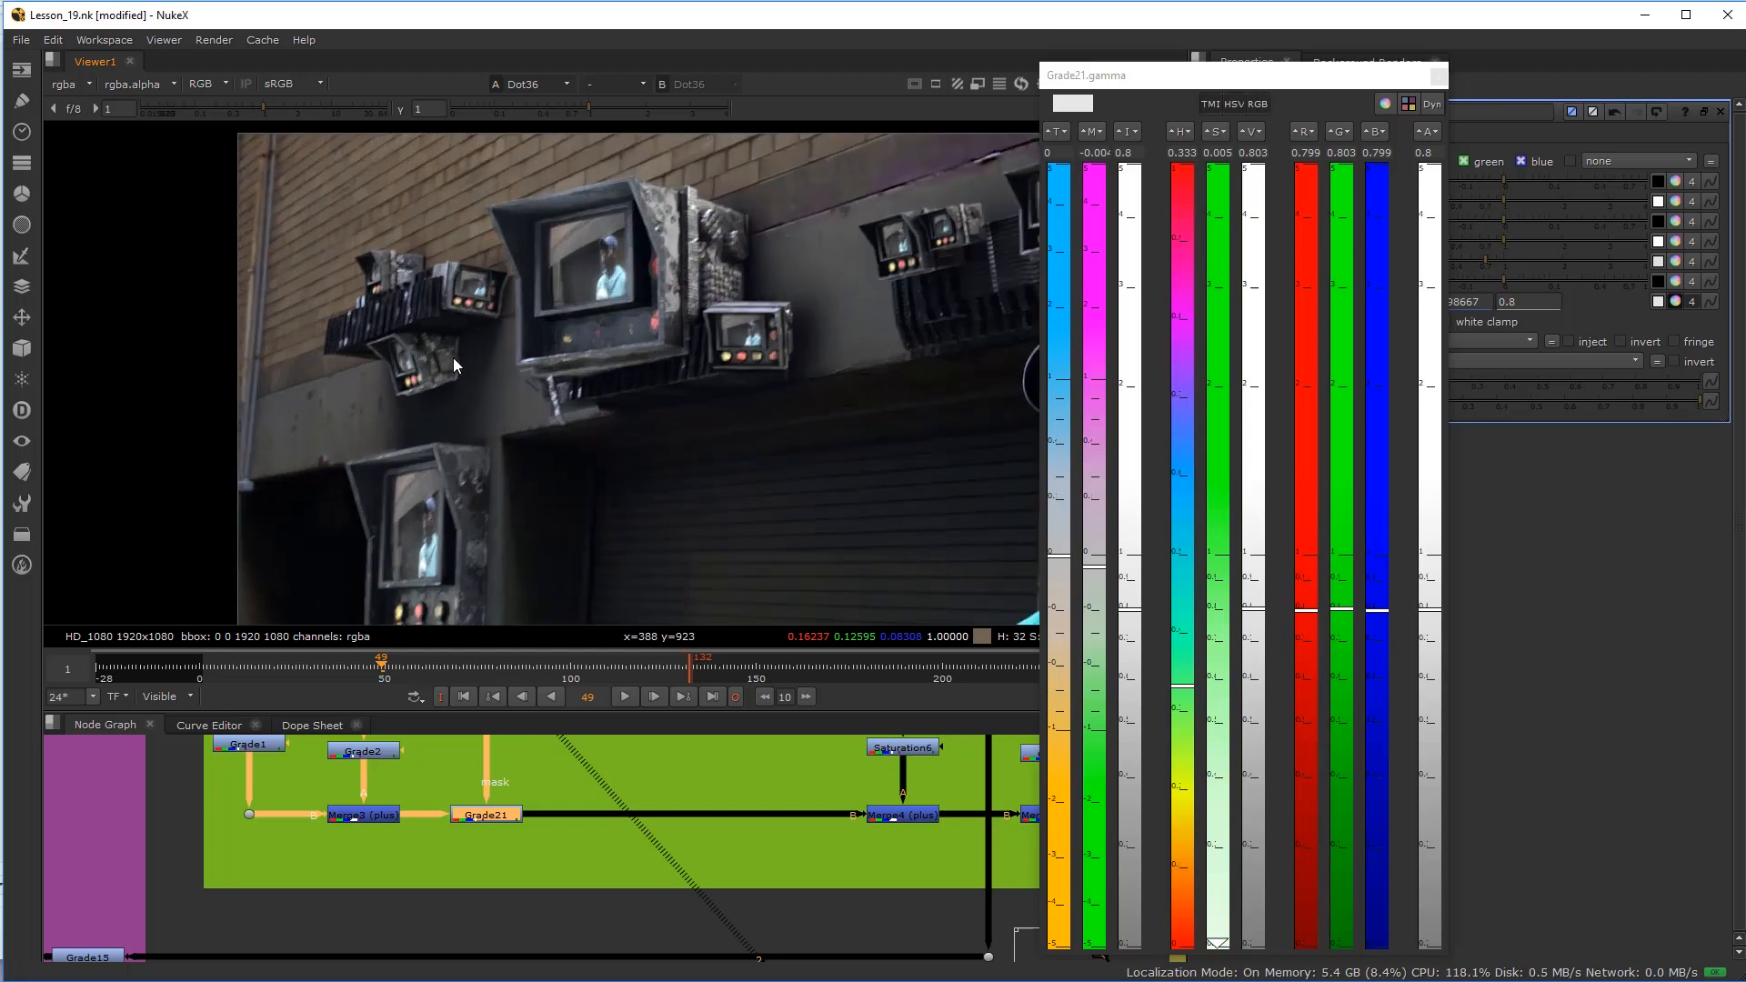
scroll(454, 359, "up", 4)
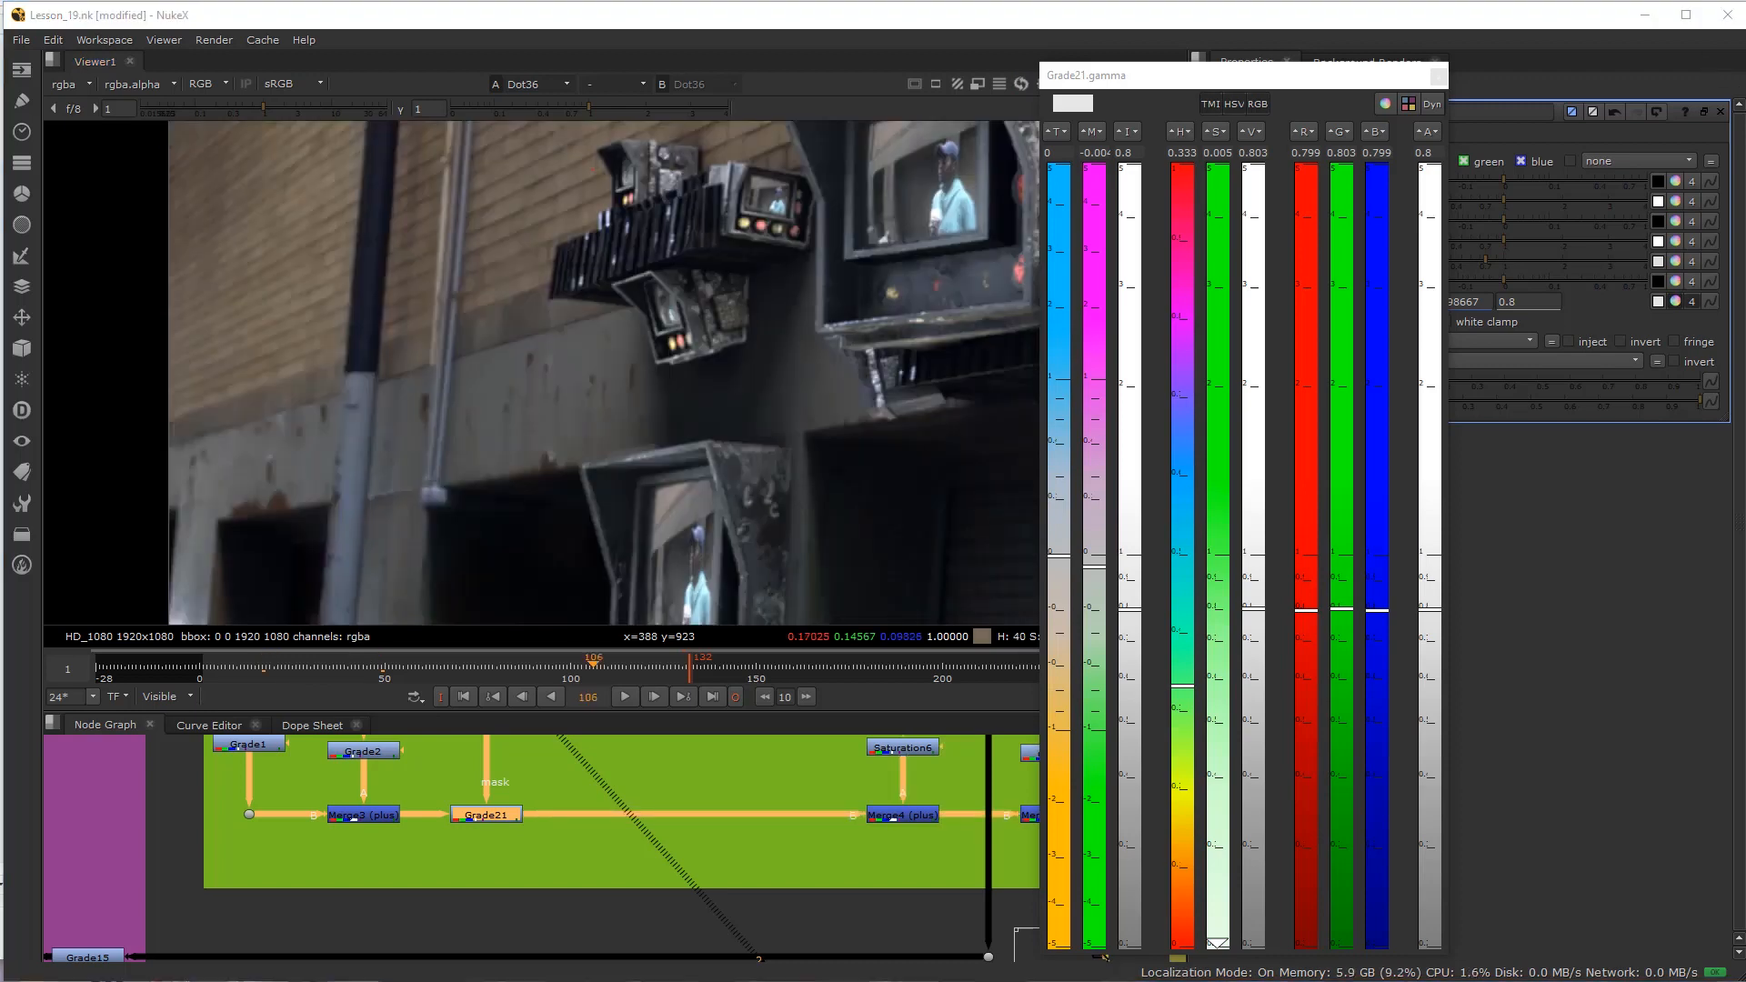
left_click(1436, 77)
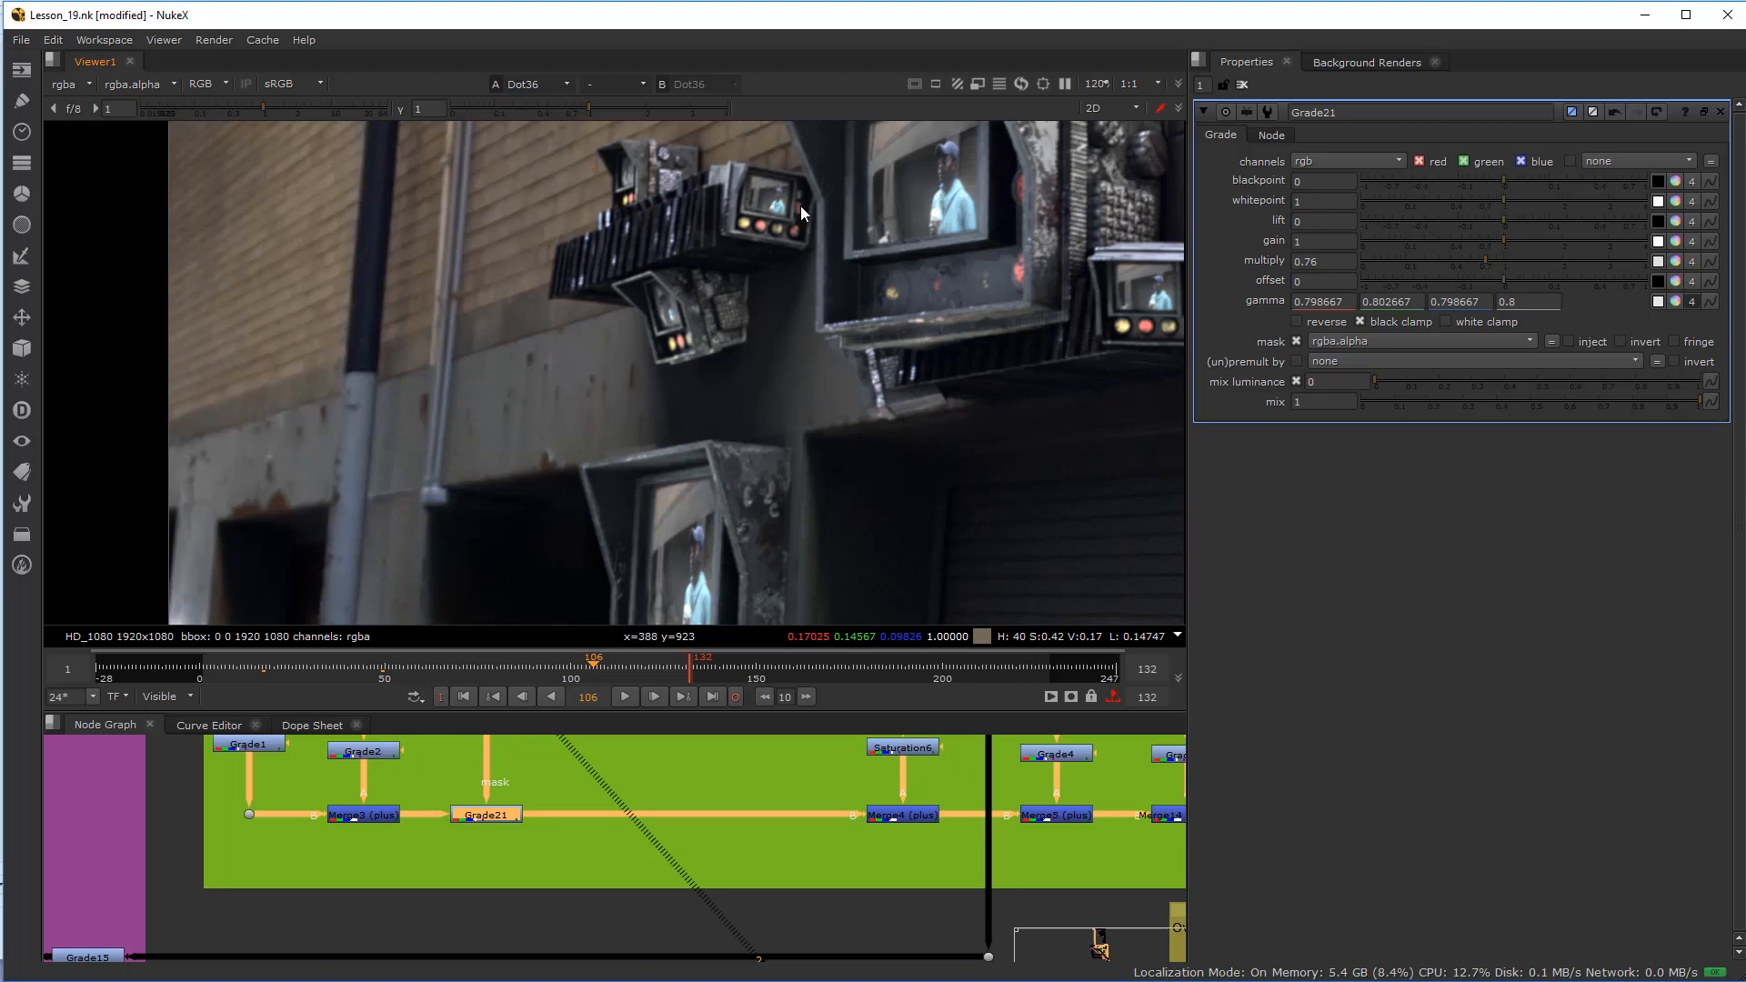
Step: Insert a new Grade node in the main pipe directly after Grade21
scroll(713, 374, "down", 3)
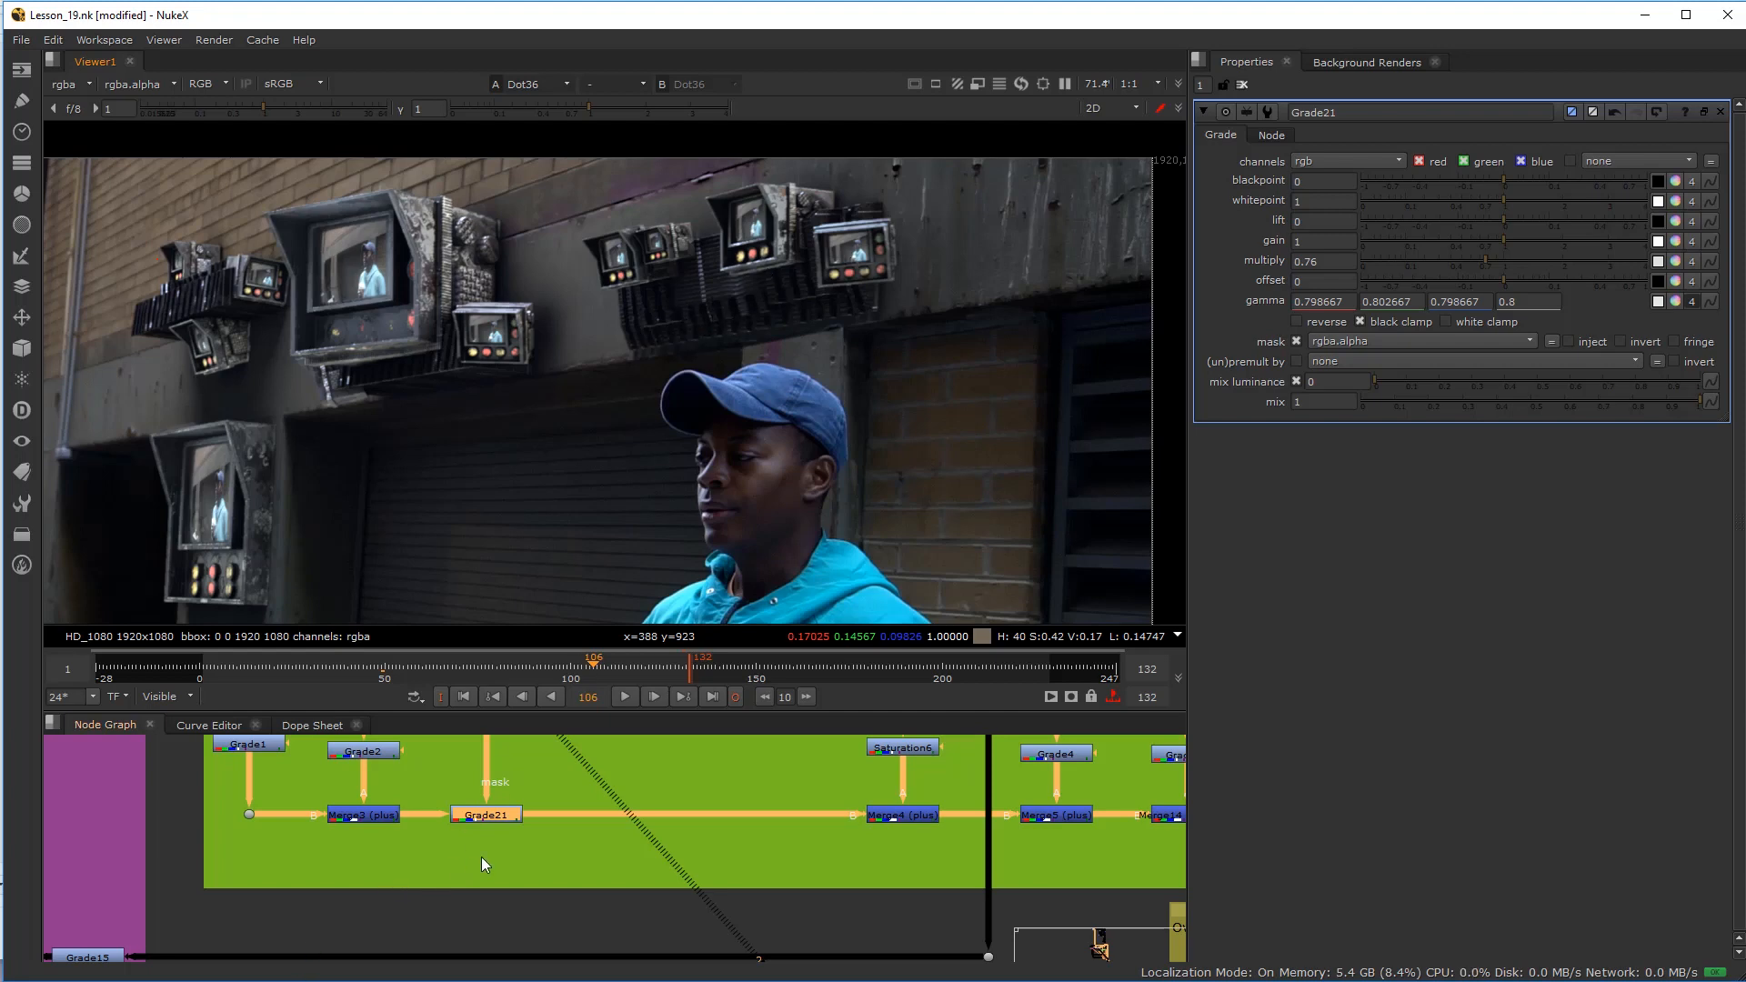
middle_click_drag(655, 834, 491, 876)
left_click(449, 904)
key("g")
left_click_drag(457, 906, 449, 857)
Step: Move Roto_Mask_1 clear of the pipe and place a duplicate of it next to the original
middle_click_drag(354, 778, 361, 849)
left_click(324, 807)
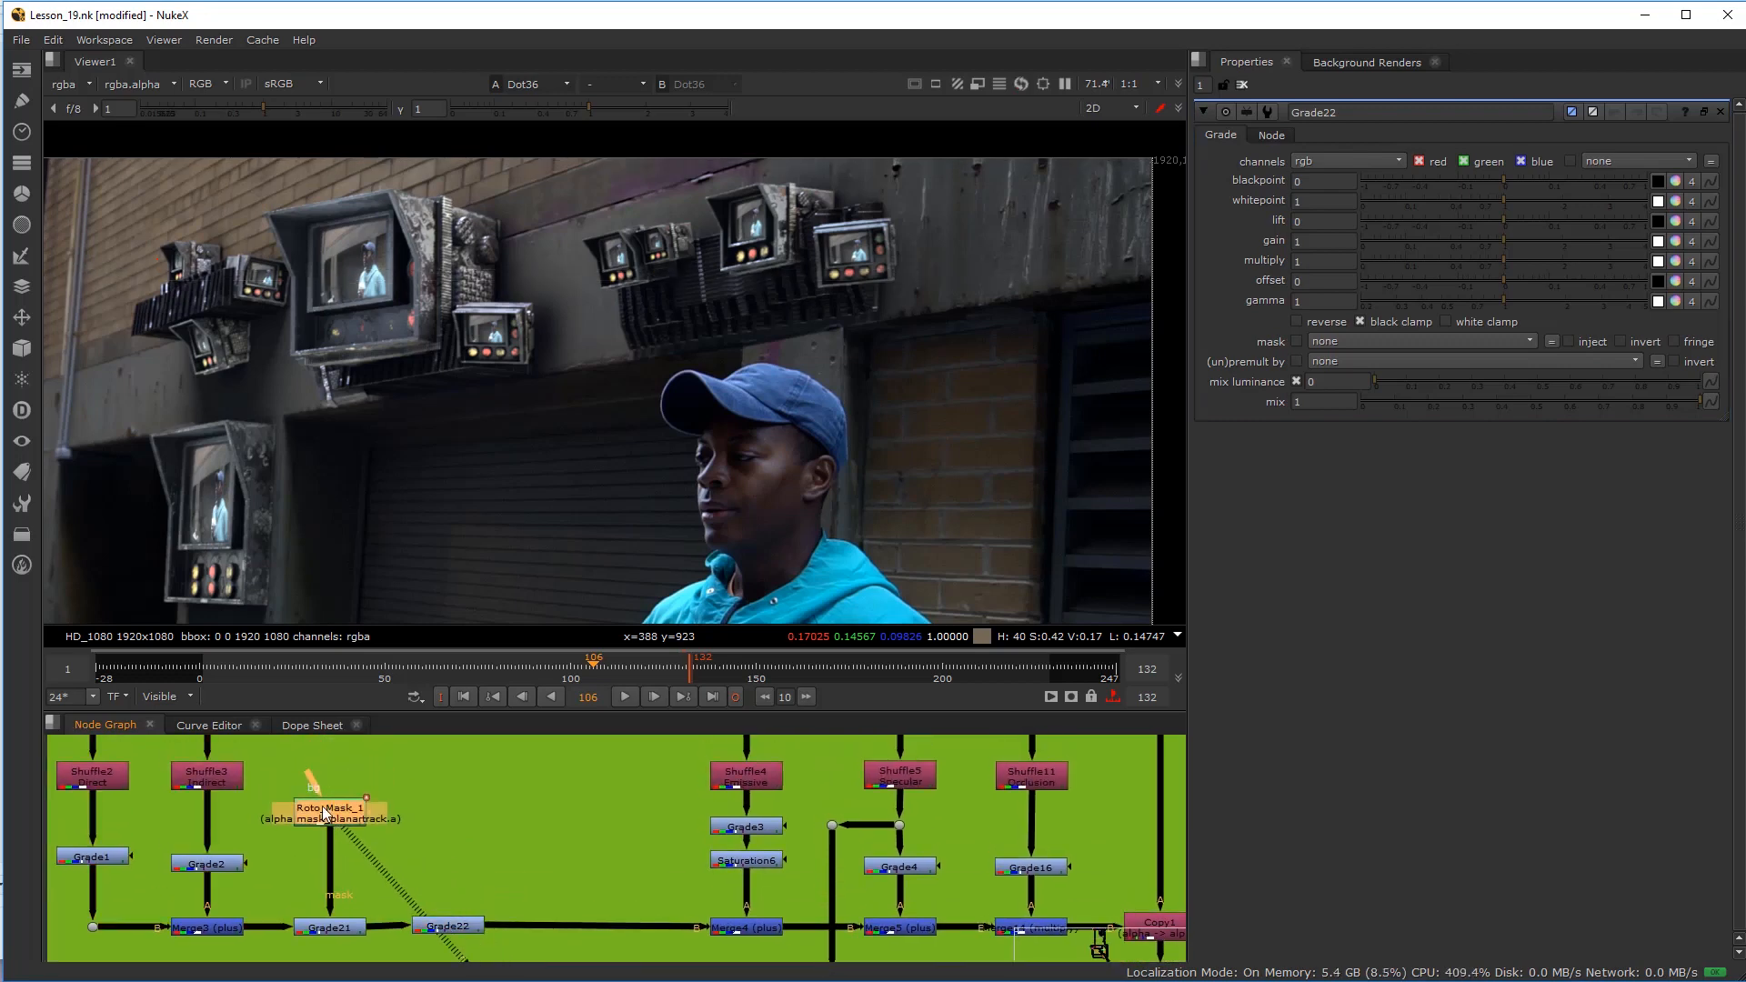
left_click_drag(306, 807, 307, 779)
middle_click_drag(307, 775, 314, 797)
left_click_drag(326, 812, 228, 755)
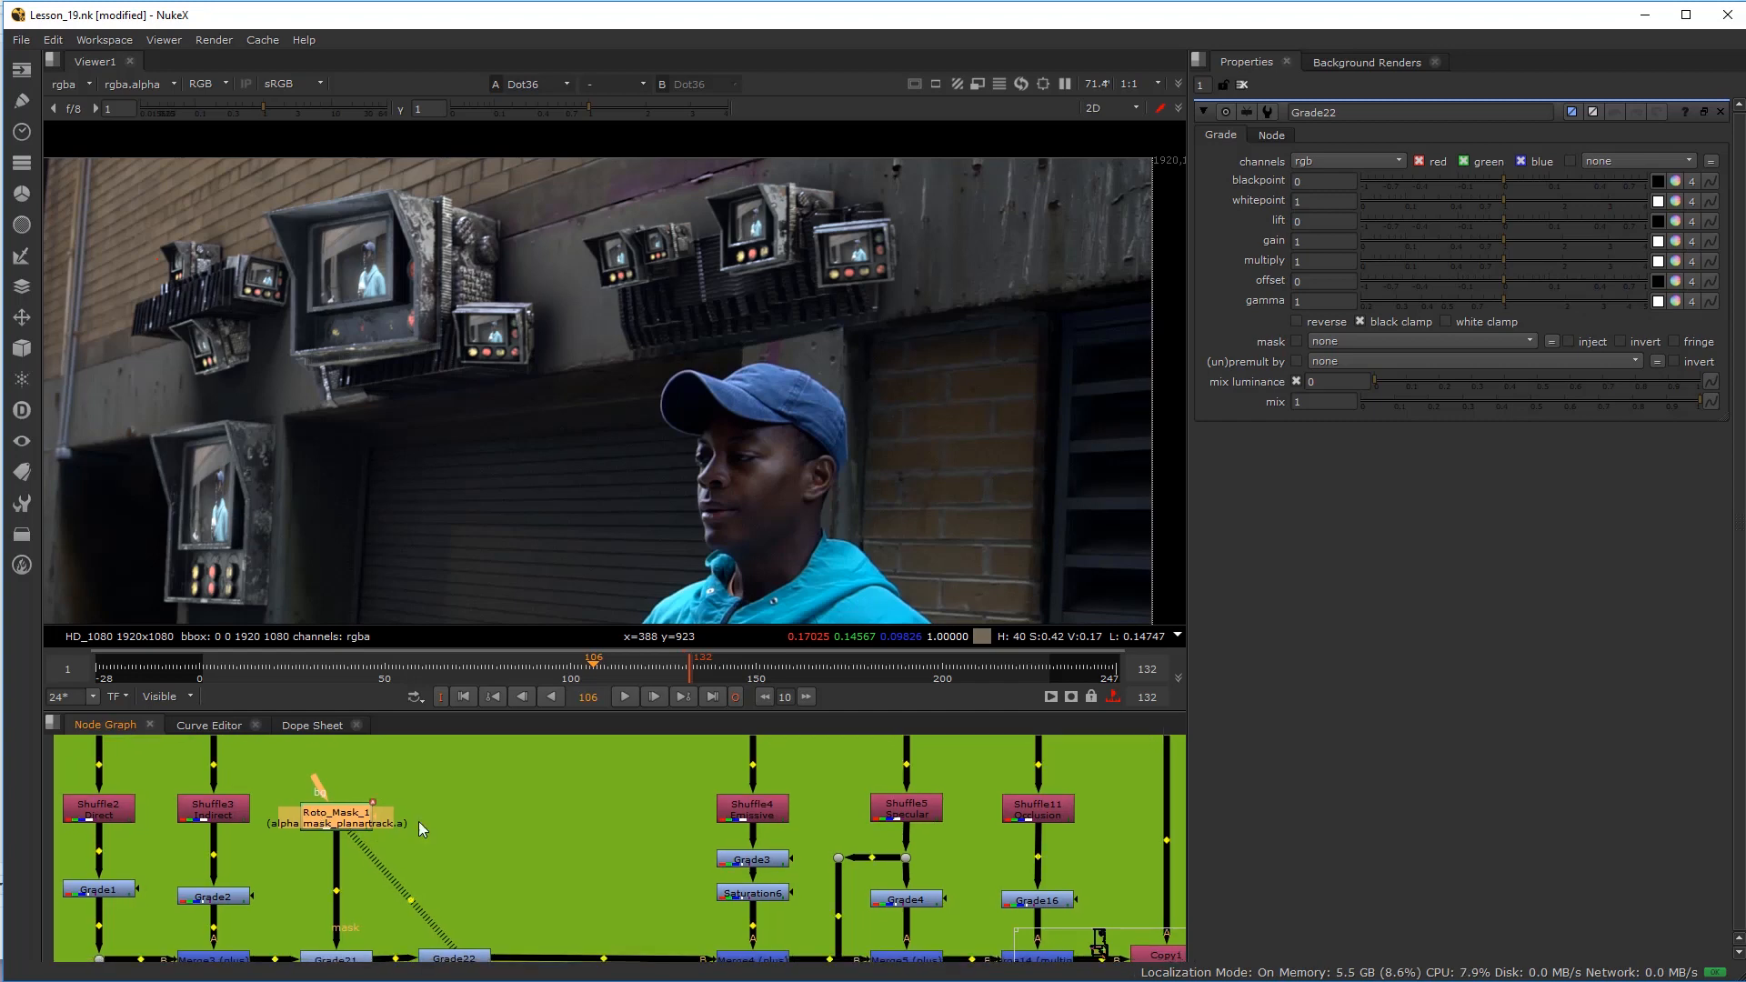
key("ctrl+c")
key("ctrl+v")
left_click_drag(445, 819, 440, 786)
Step: Delete the Bezier1 shape from Roto_Mask_2, keeping its PlanarTrackLayer1
double_click(455, 799)
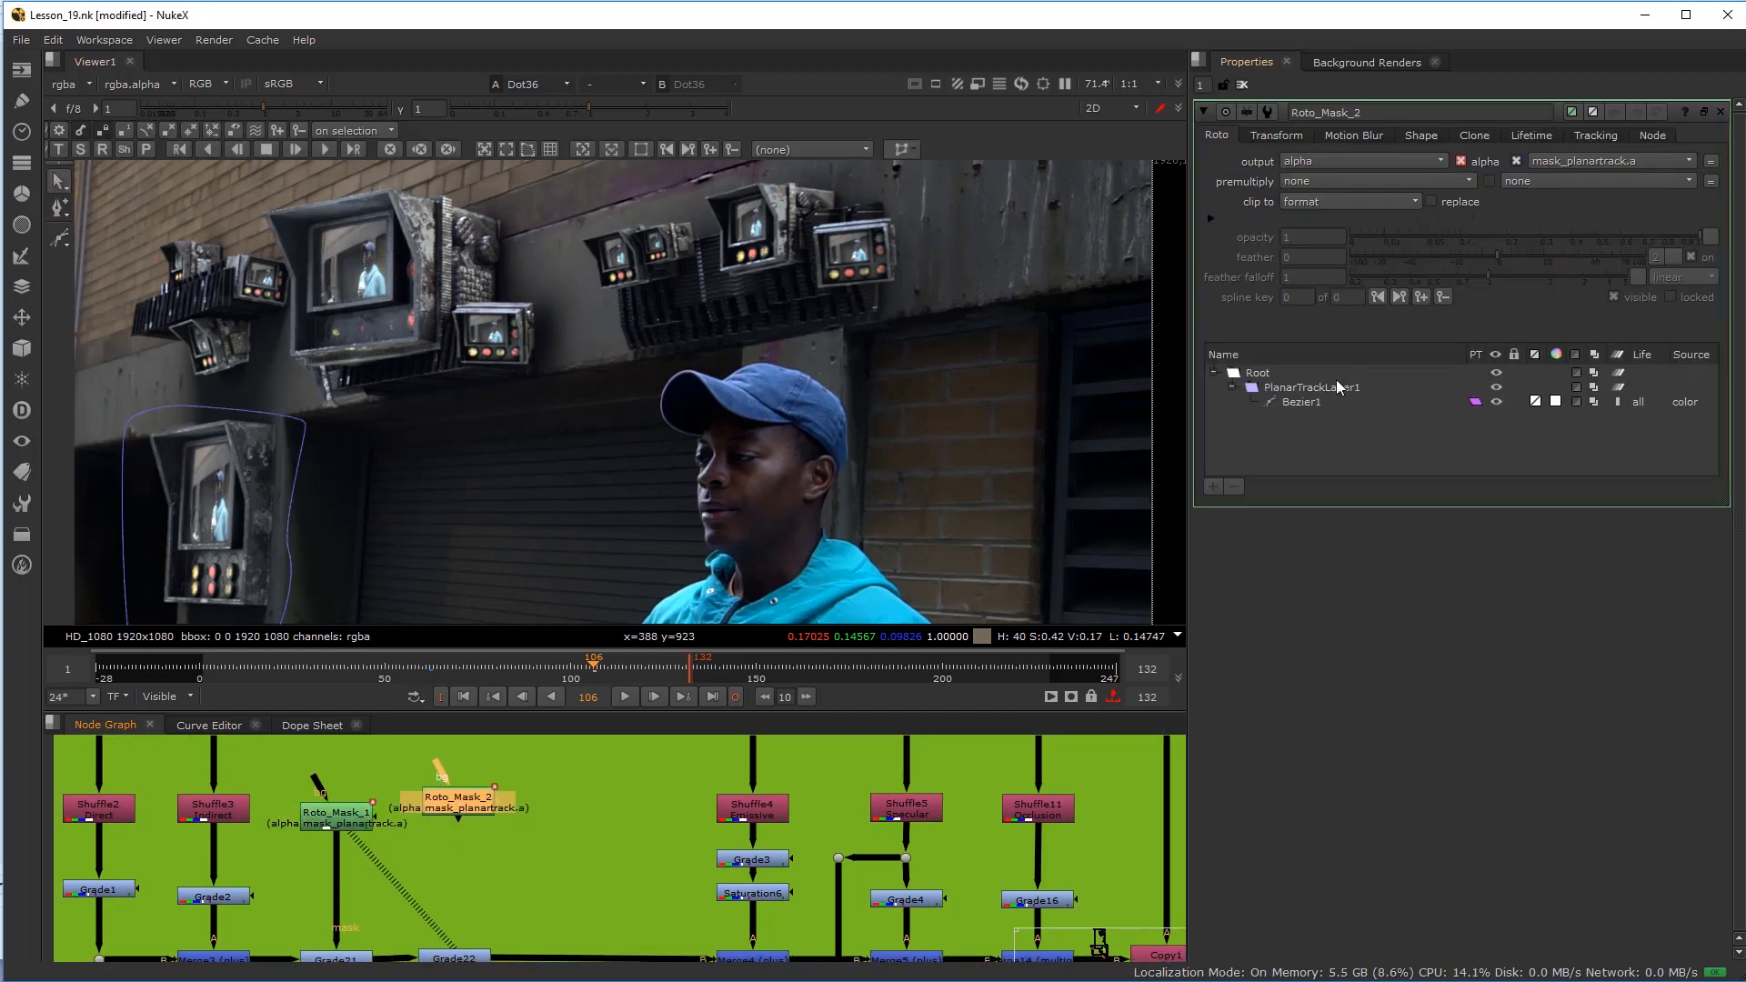
left_click(1304, 401)
left_click(1240, 484)
Step: Connect Grade22's mask input to Roto_Mask_2 and align the two nodes vertically
middle_click_drag(478, 917, 496, 892)
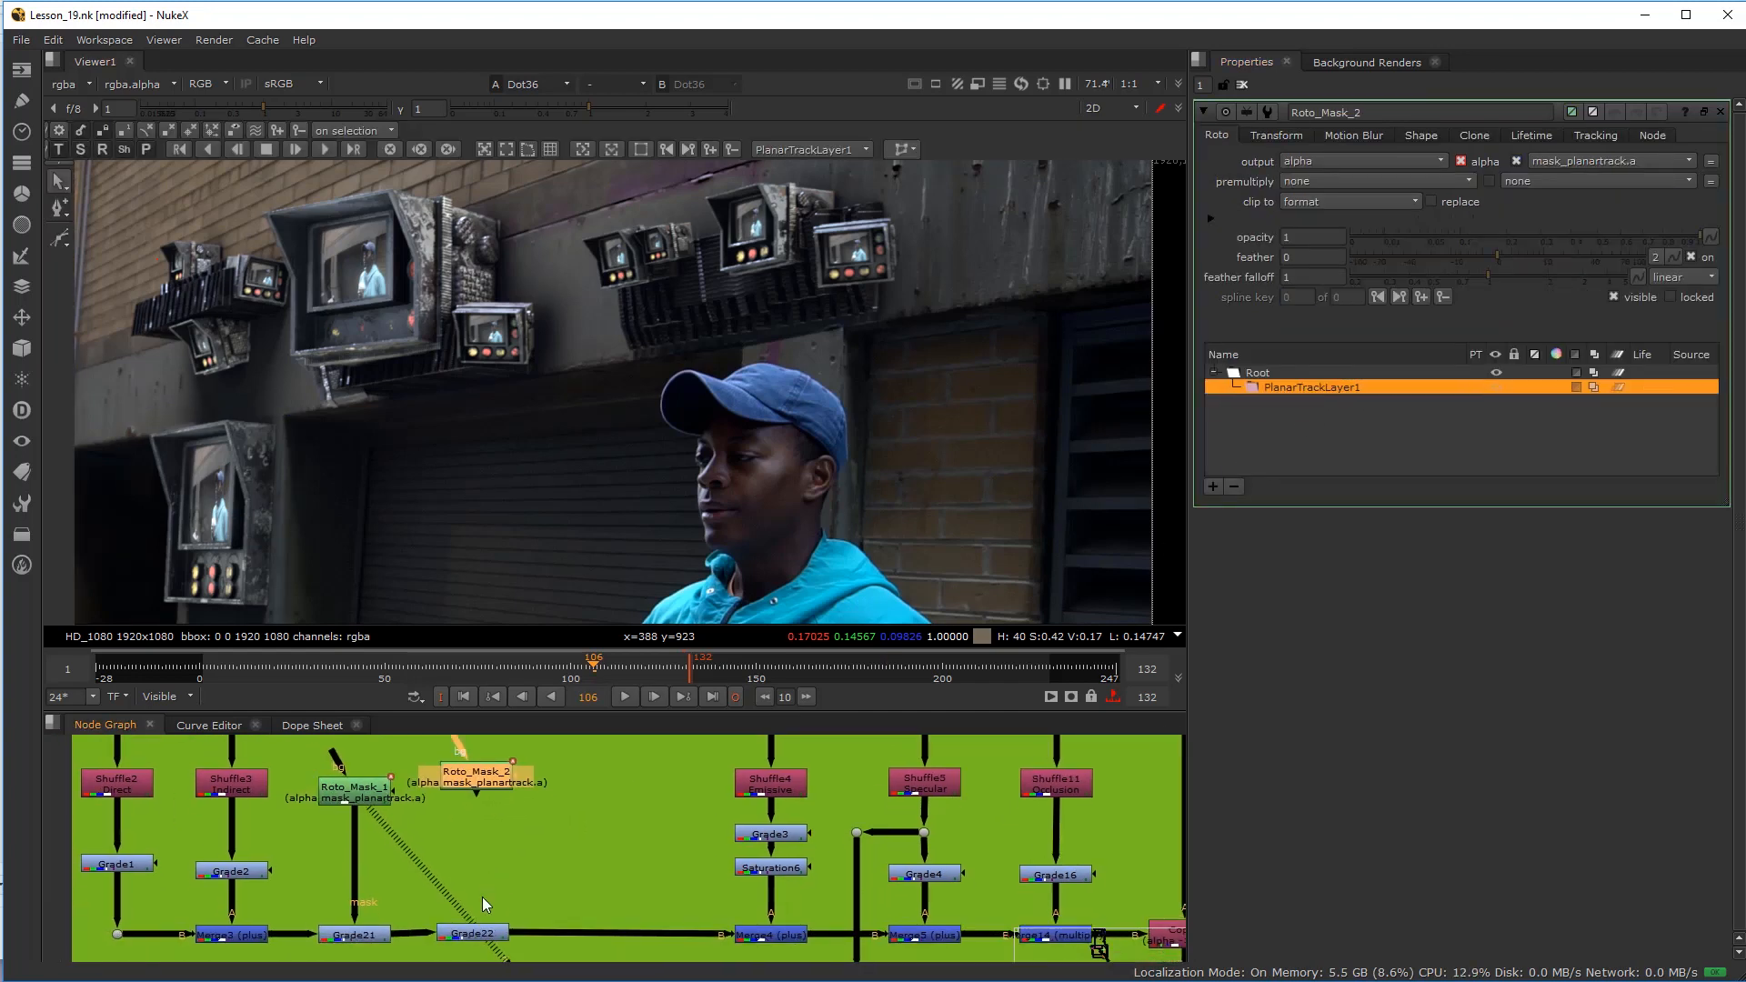
left_click_drag(500, 937, 475, 777)
left_click_drag(484, 889, 489, 949)
left_click_drag(496, 783, 497, 800)
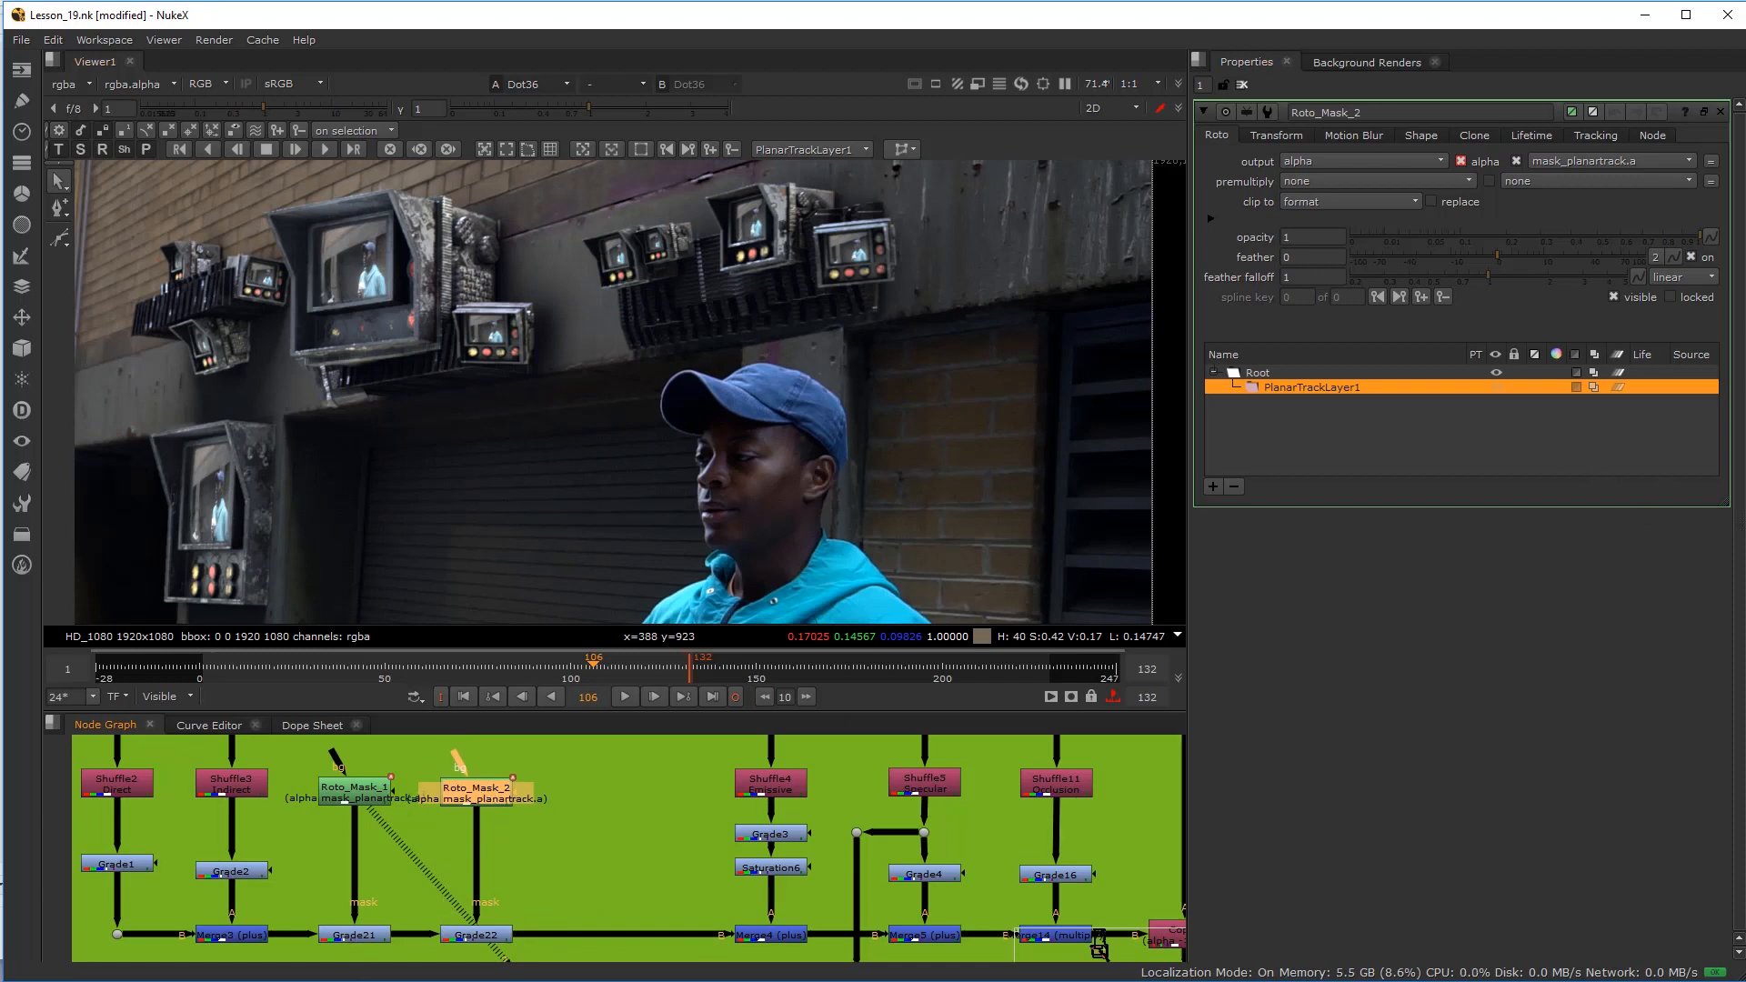
Step: Draw a closed Bezier roto shape in Roto_Mask_2's planar track layer around the television cluster above the man's cap
left_click(61, 239)
middle_click_drag(609, 294, 460, 399)
scroll(400, 411, "up", 1)
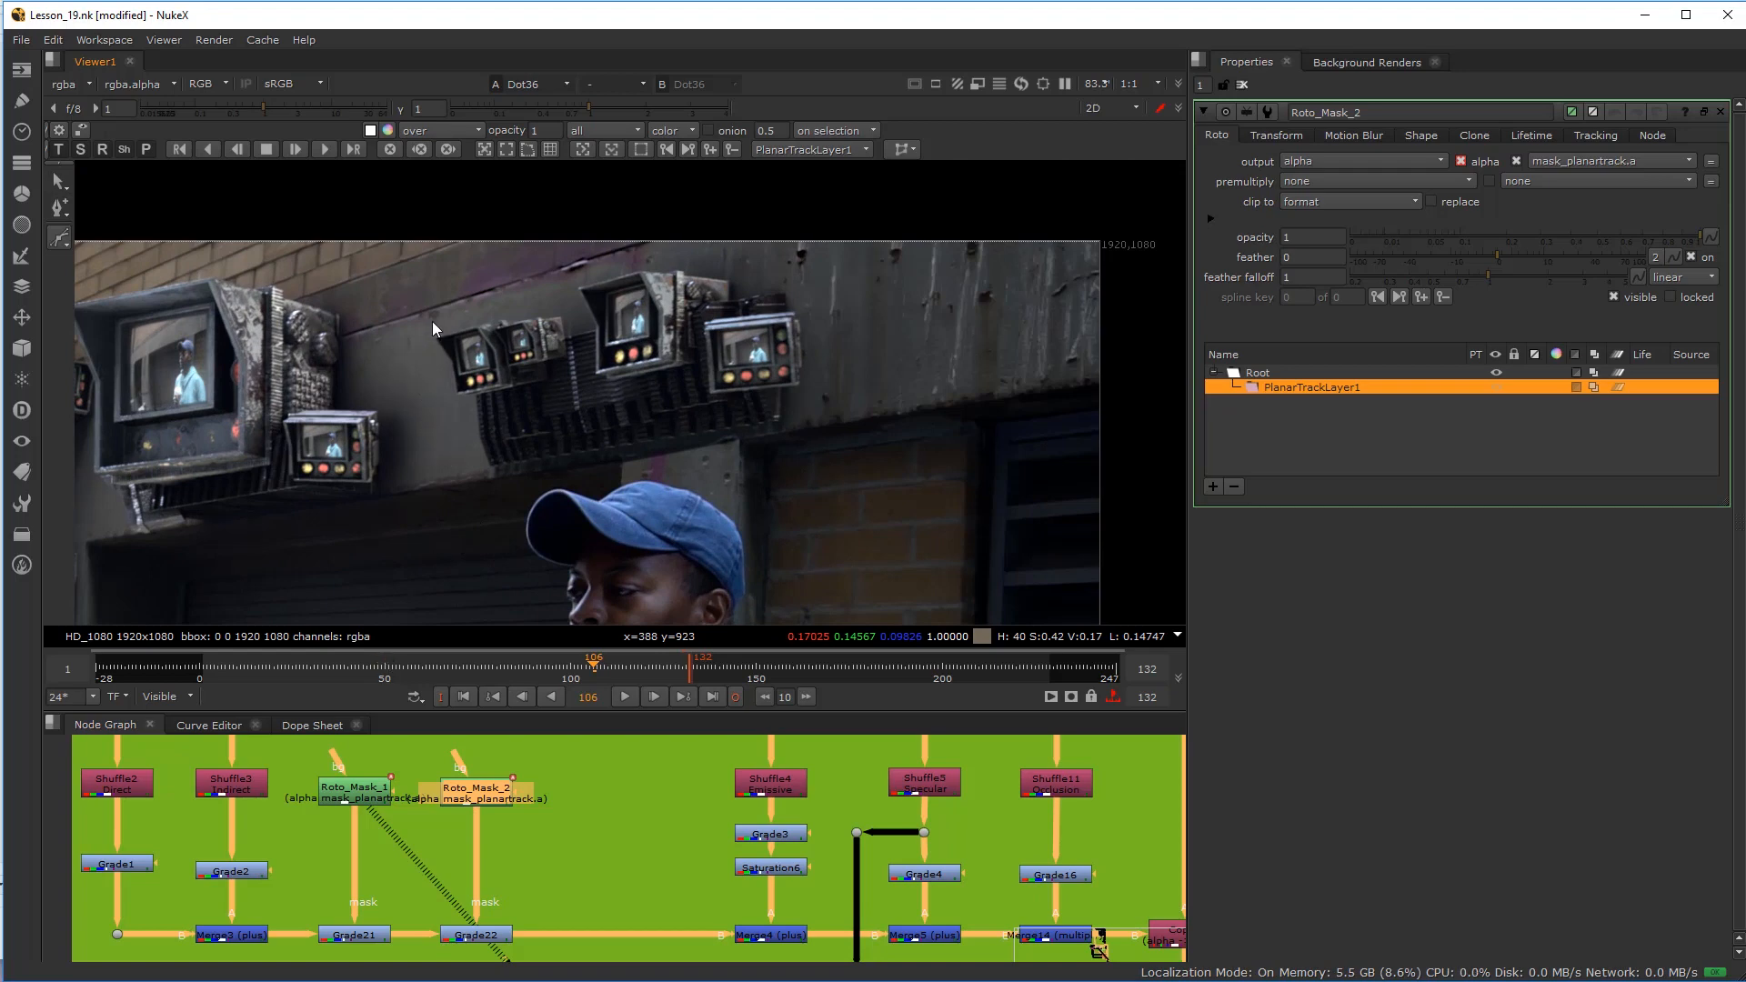
scroll(433, 320, "up", 1)
left_click(483, 301)
left_click(689, 244)
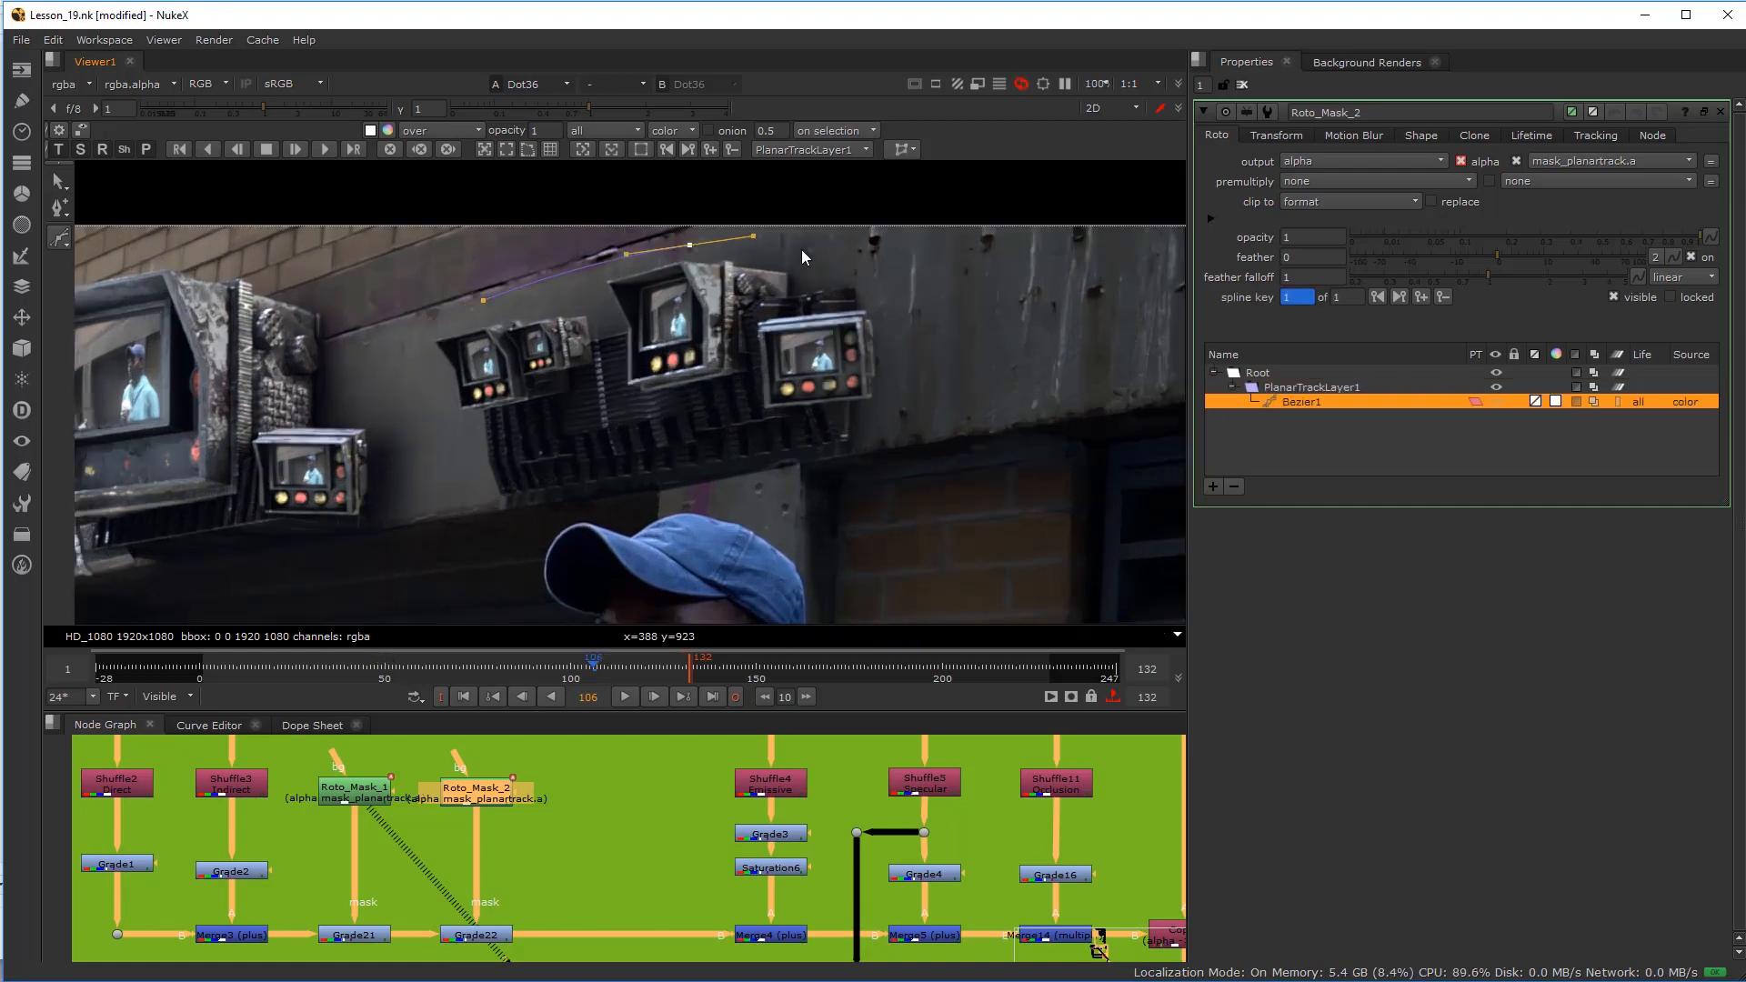
left_click(828, 249)
left_click(921, 372)
left_click(857, 481)
left_click_drag(845, 489, 803, 499)
left_click_drag(543, 538, 421, 456)
left_click_drag(407, 365, 491, 281)
left_click(482, 299)
left_click_drag(404, 337, 390, 330)
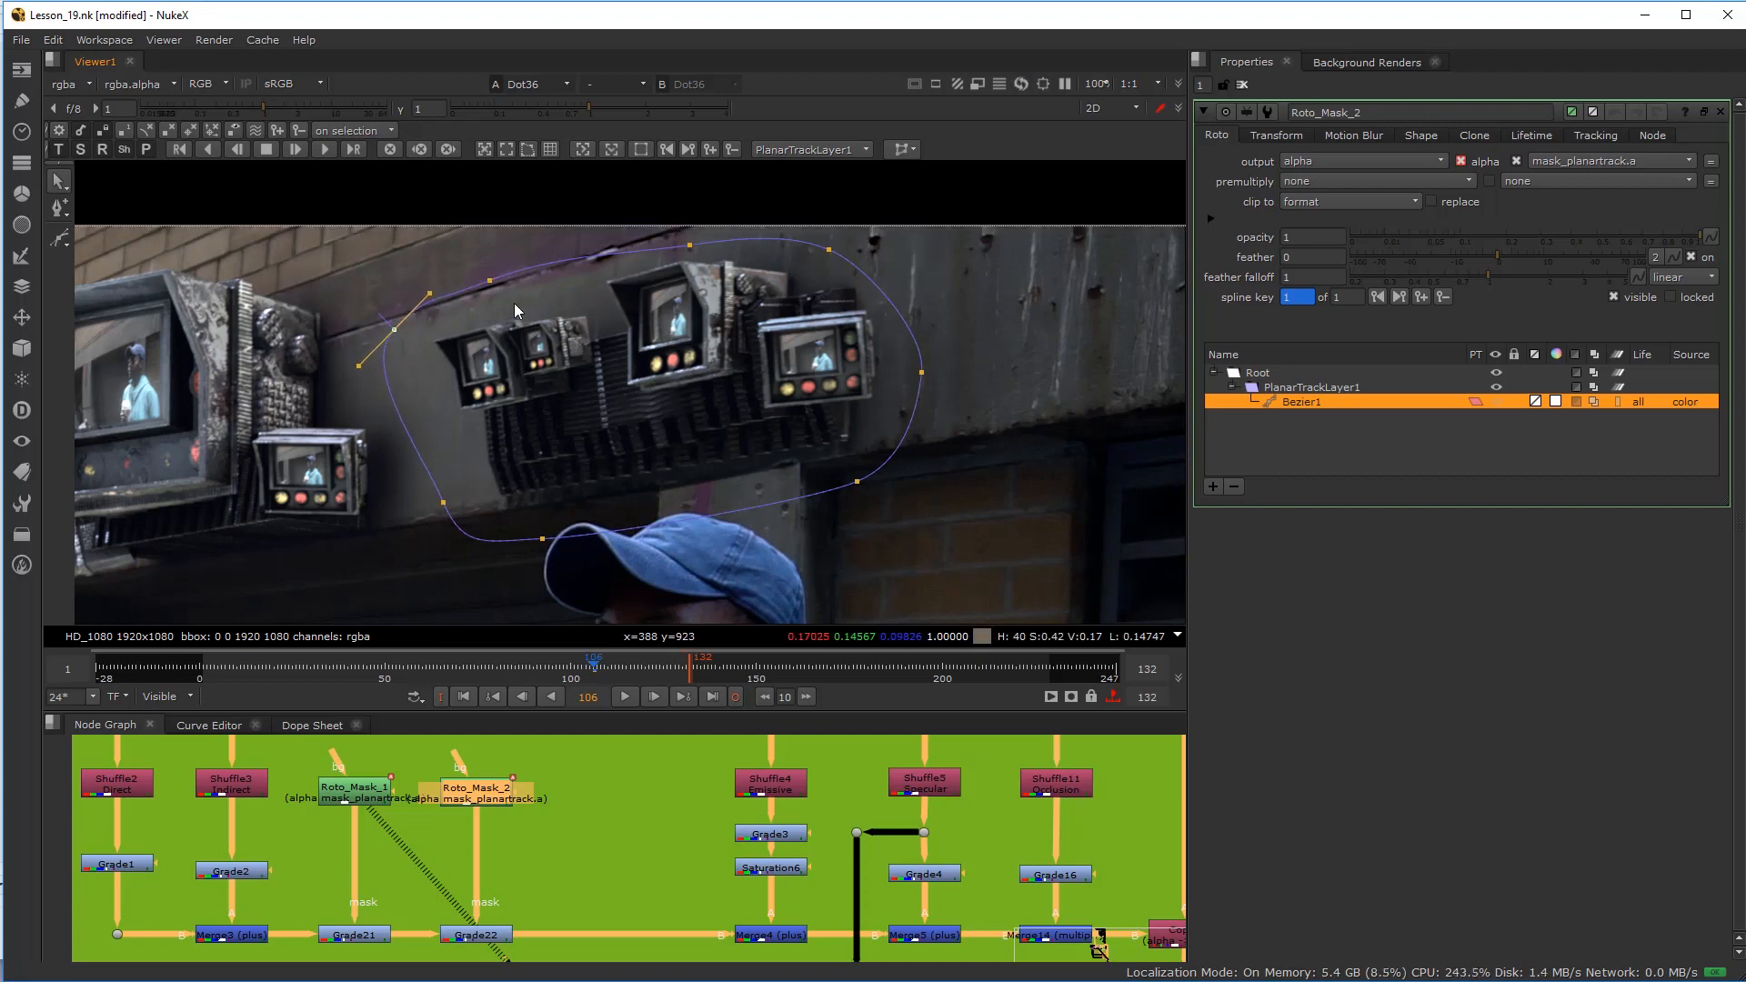
Step: Refine the upper edge of the new Bezier by moving its upper-right point slightly outwards
left_click(689, 244)
scroll(449, 348, "down", 2)
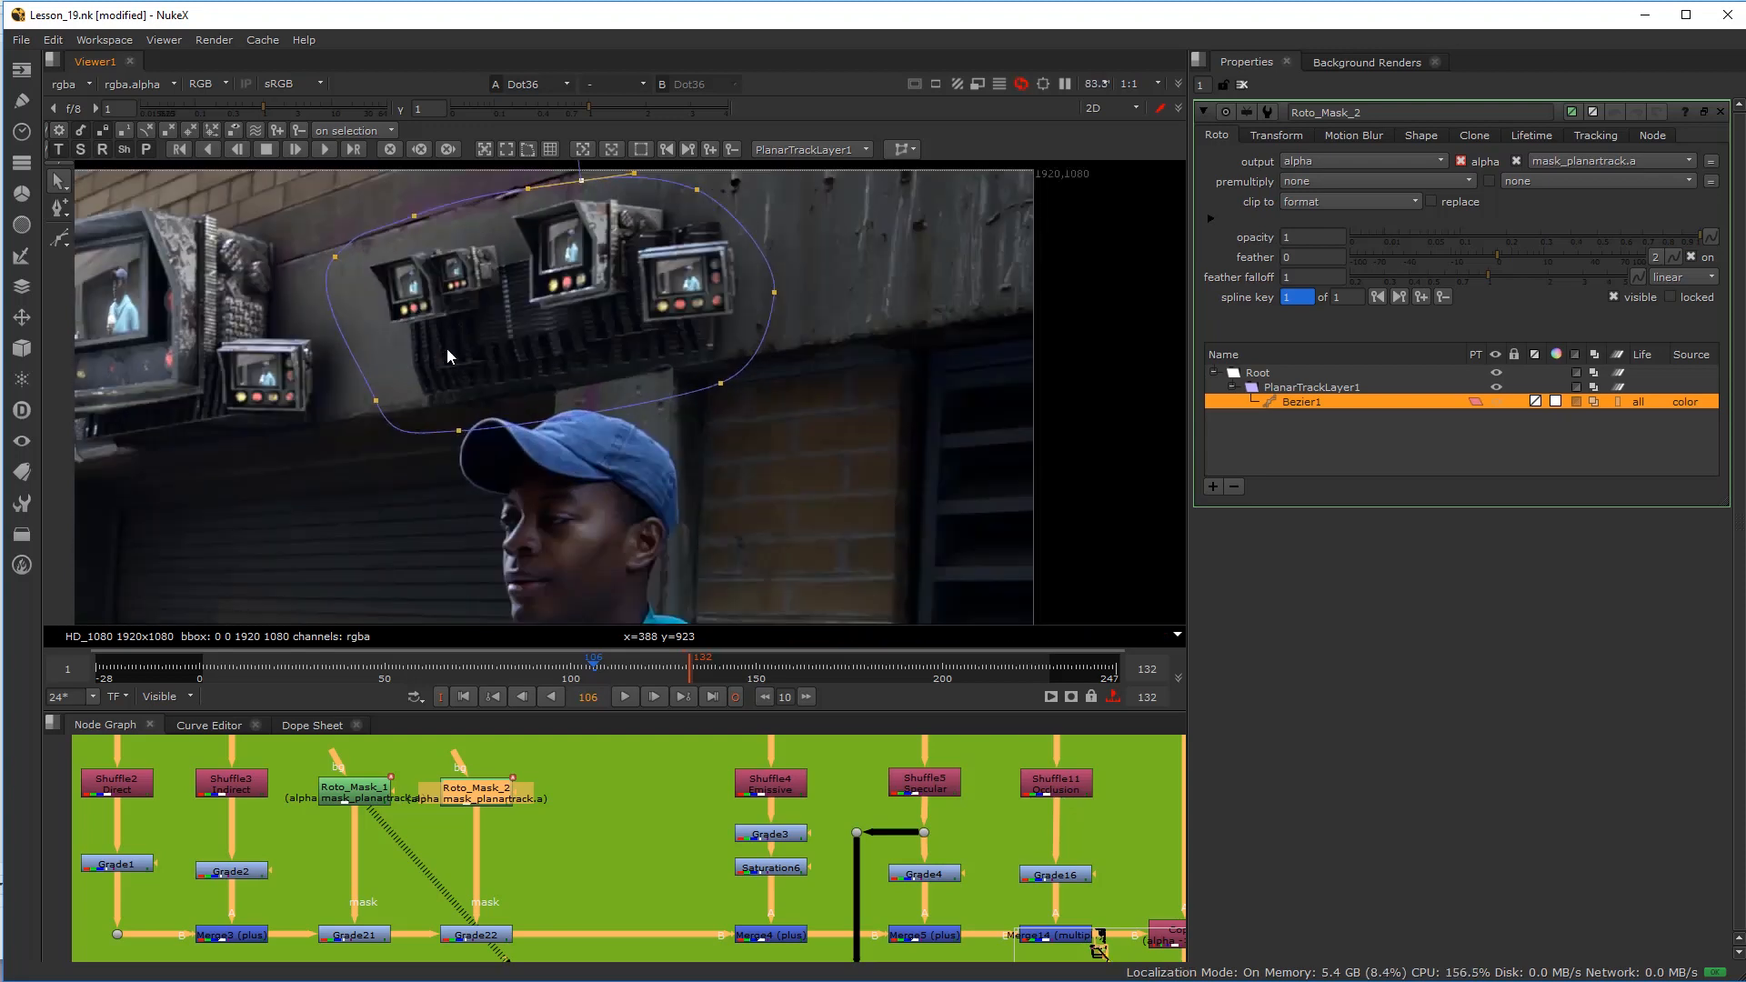
scroll(445, 348, "up", 2)
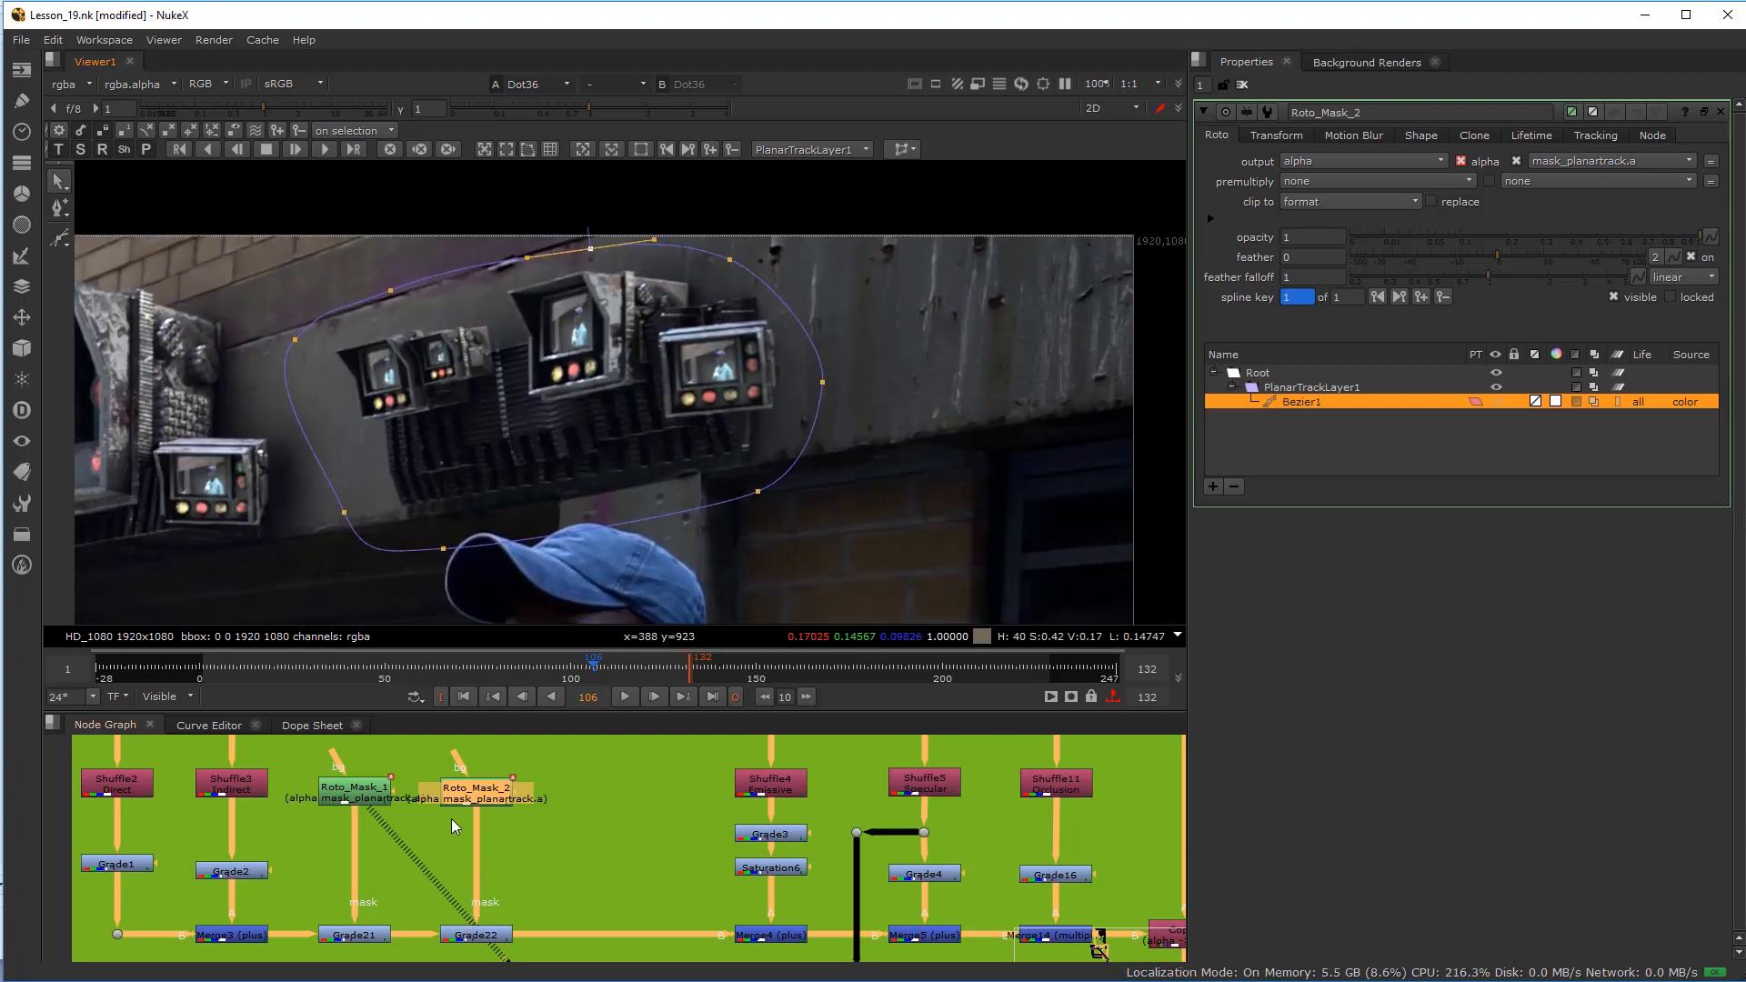
middle_click_drag(463, 434, 477, 406)
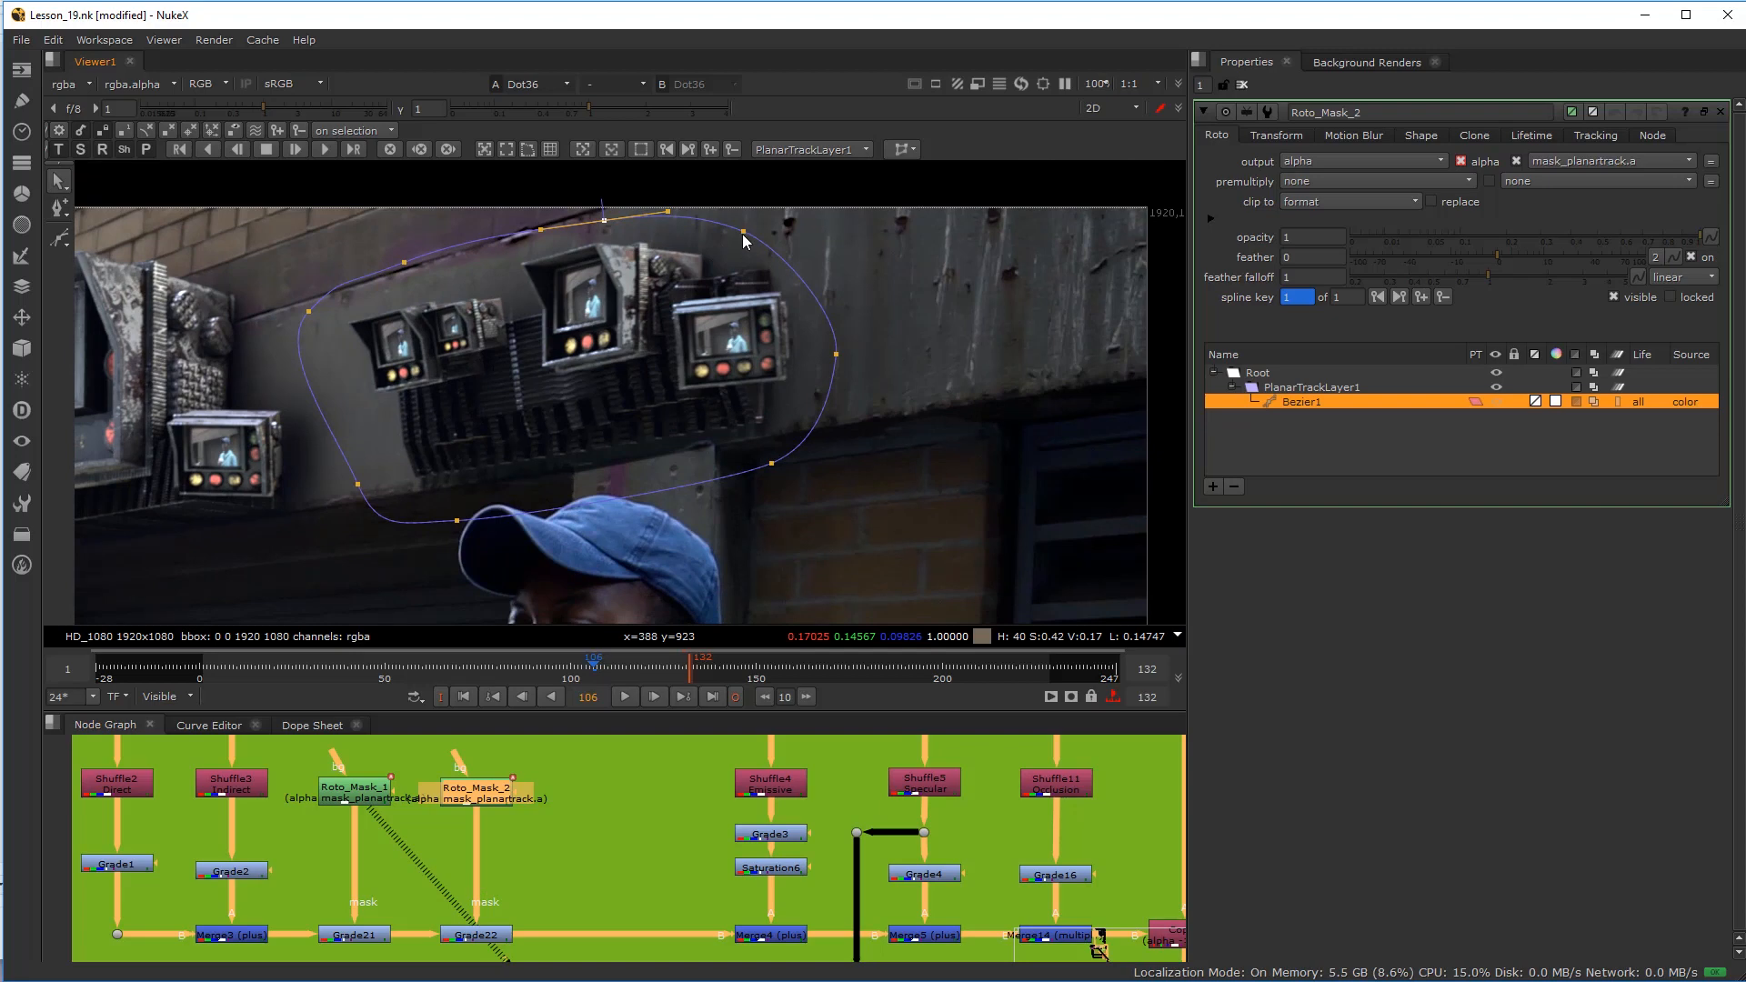
left_click_drag(744, 233, 760, 230)
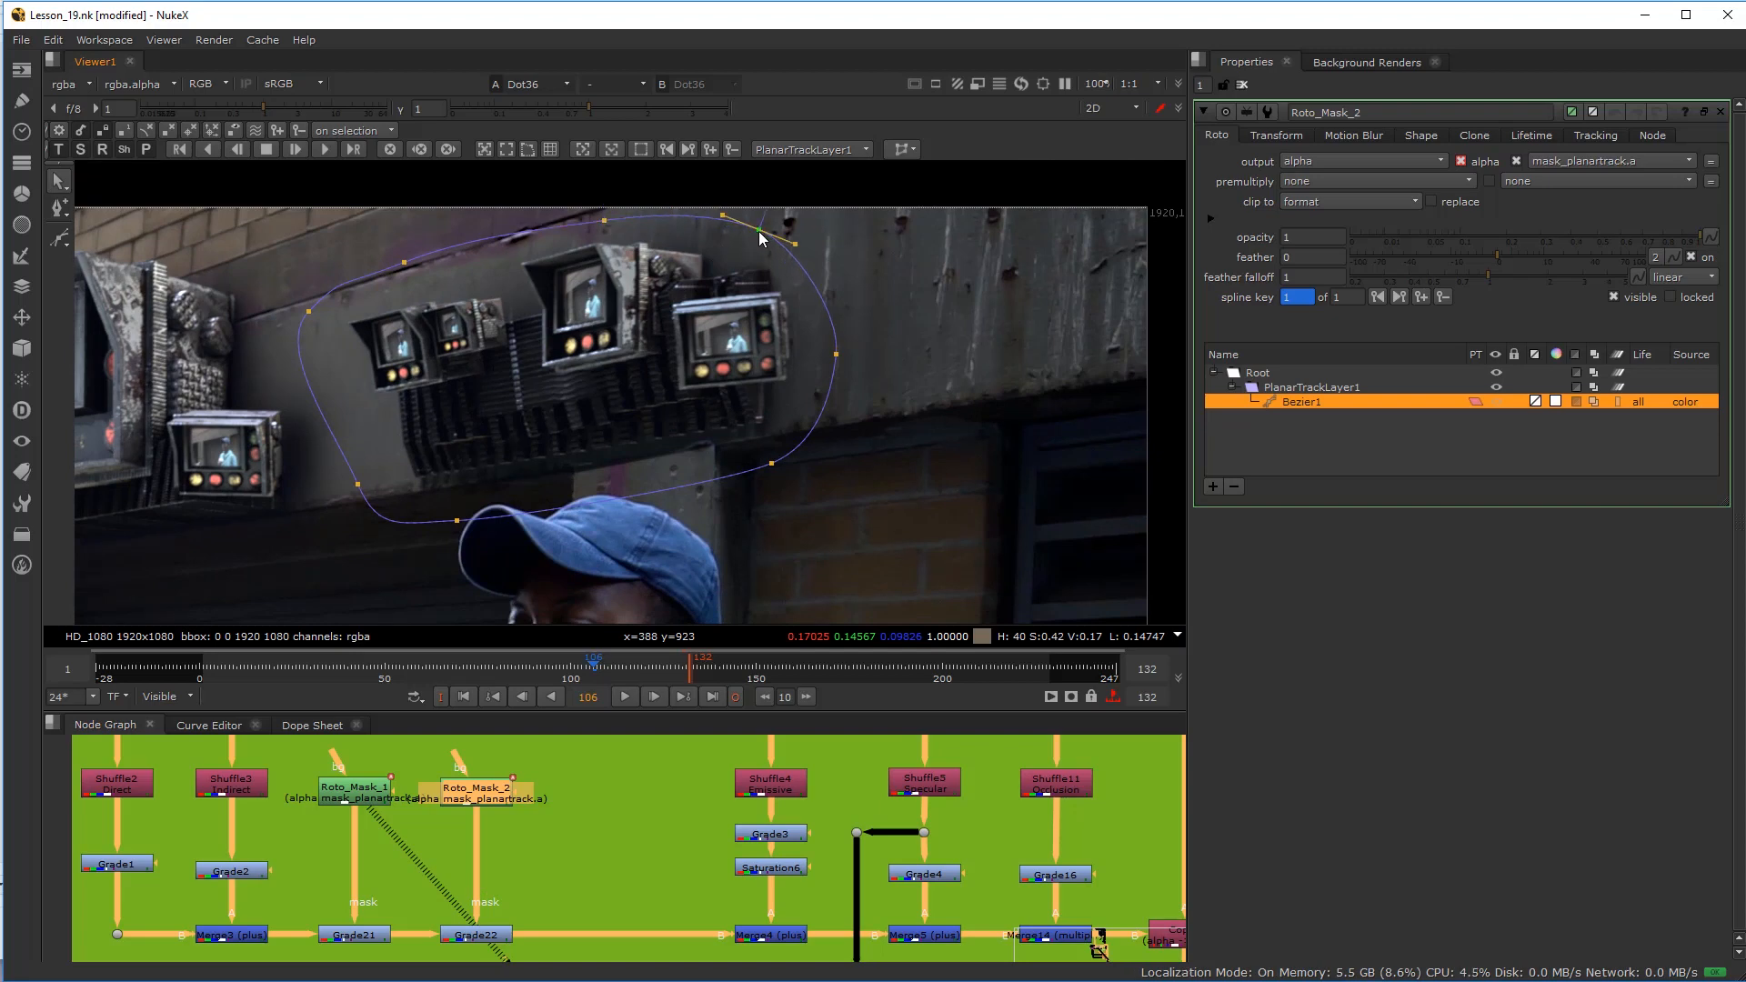
Step: Try a gamma of 1.28 on Grade22 for the upper television cluster, and undo it
double_click(471, 937)
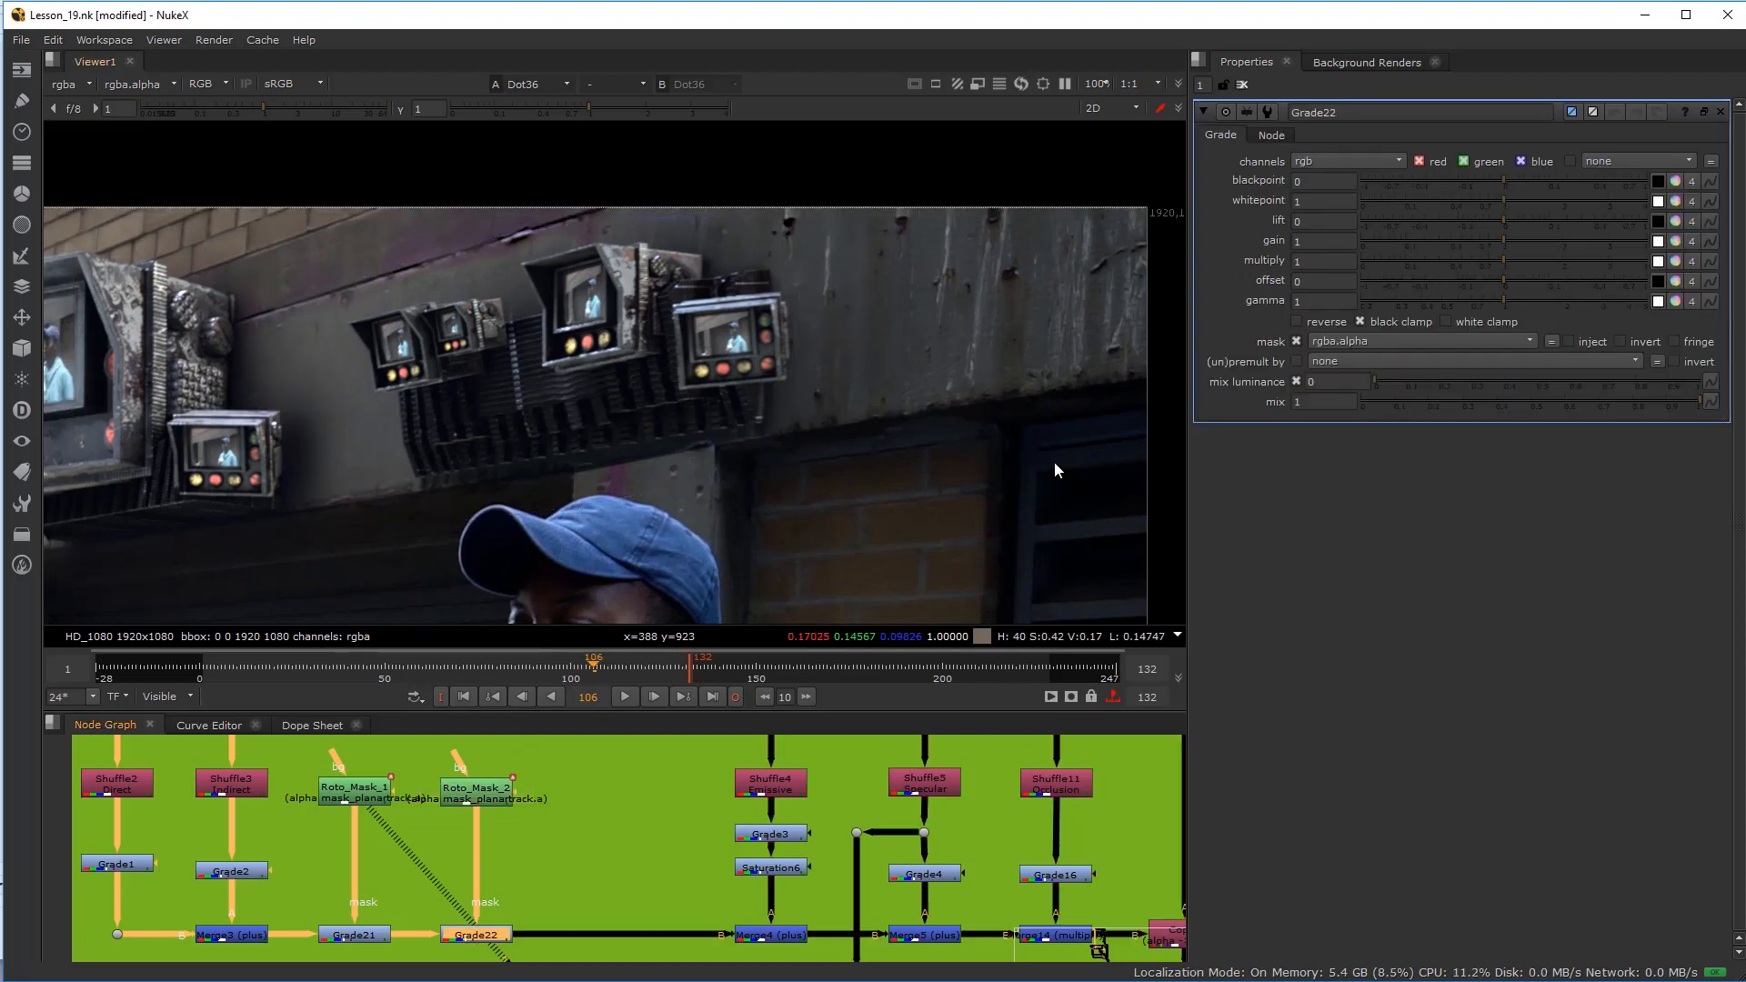
middle_click_drag(755, 383, 782, 343)
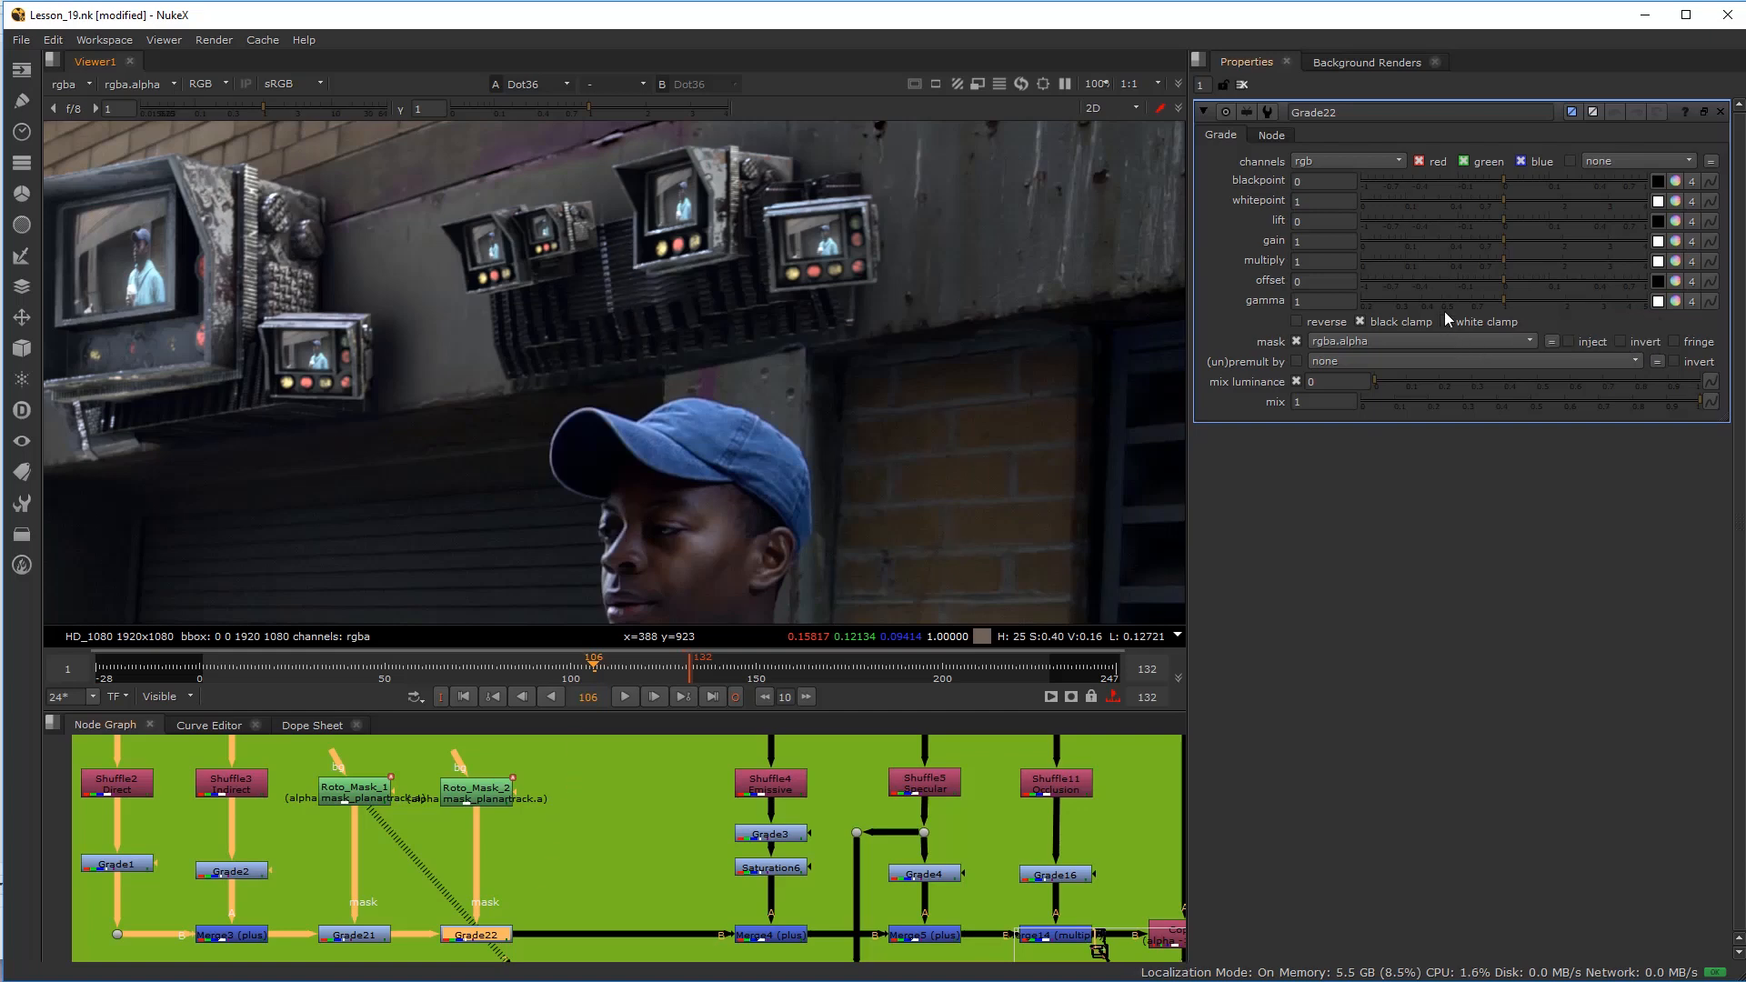
left_click(1526, 300)
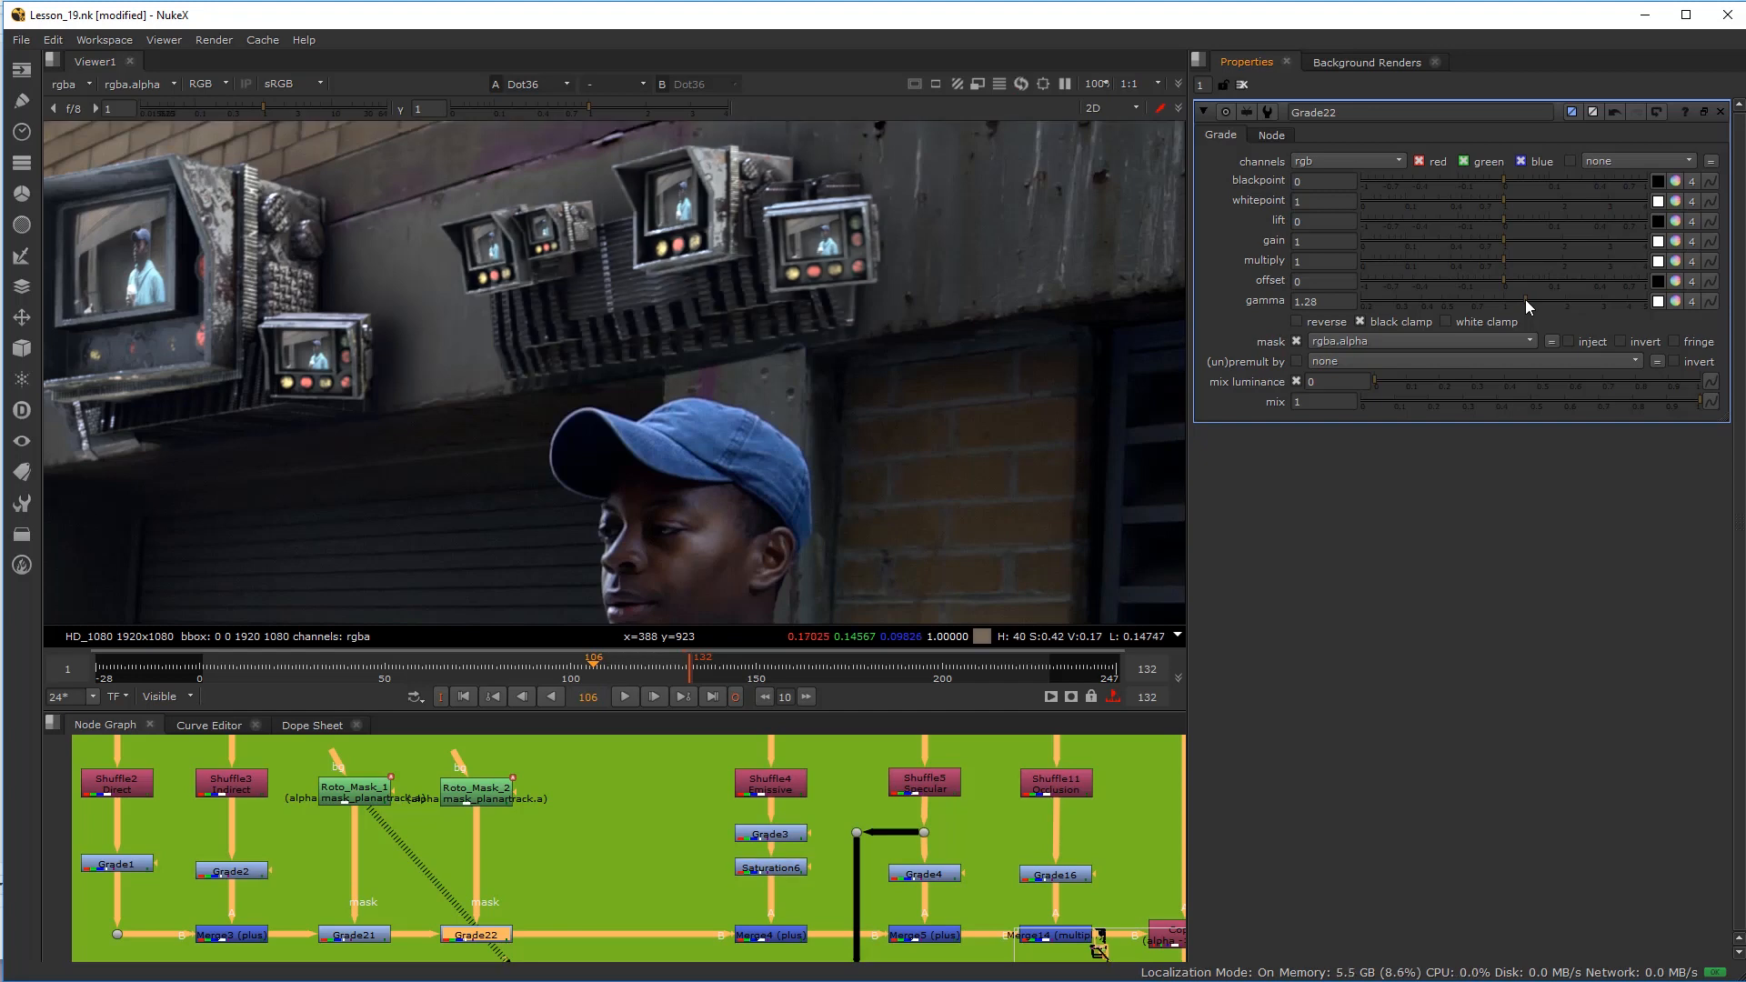
key("ctrl+z")
Step: Replace Grade22 with a ColorCorrect node inserted in the pipe after Grade21
middle_click_drag(480, 948, 520, 907)
key("Delete")
left_click(590, 818)
key("c")
left_click_drag(583, 837, 511, 897)
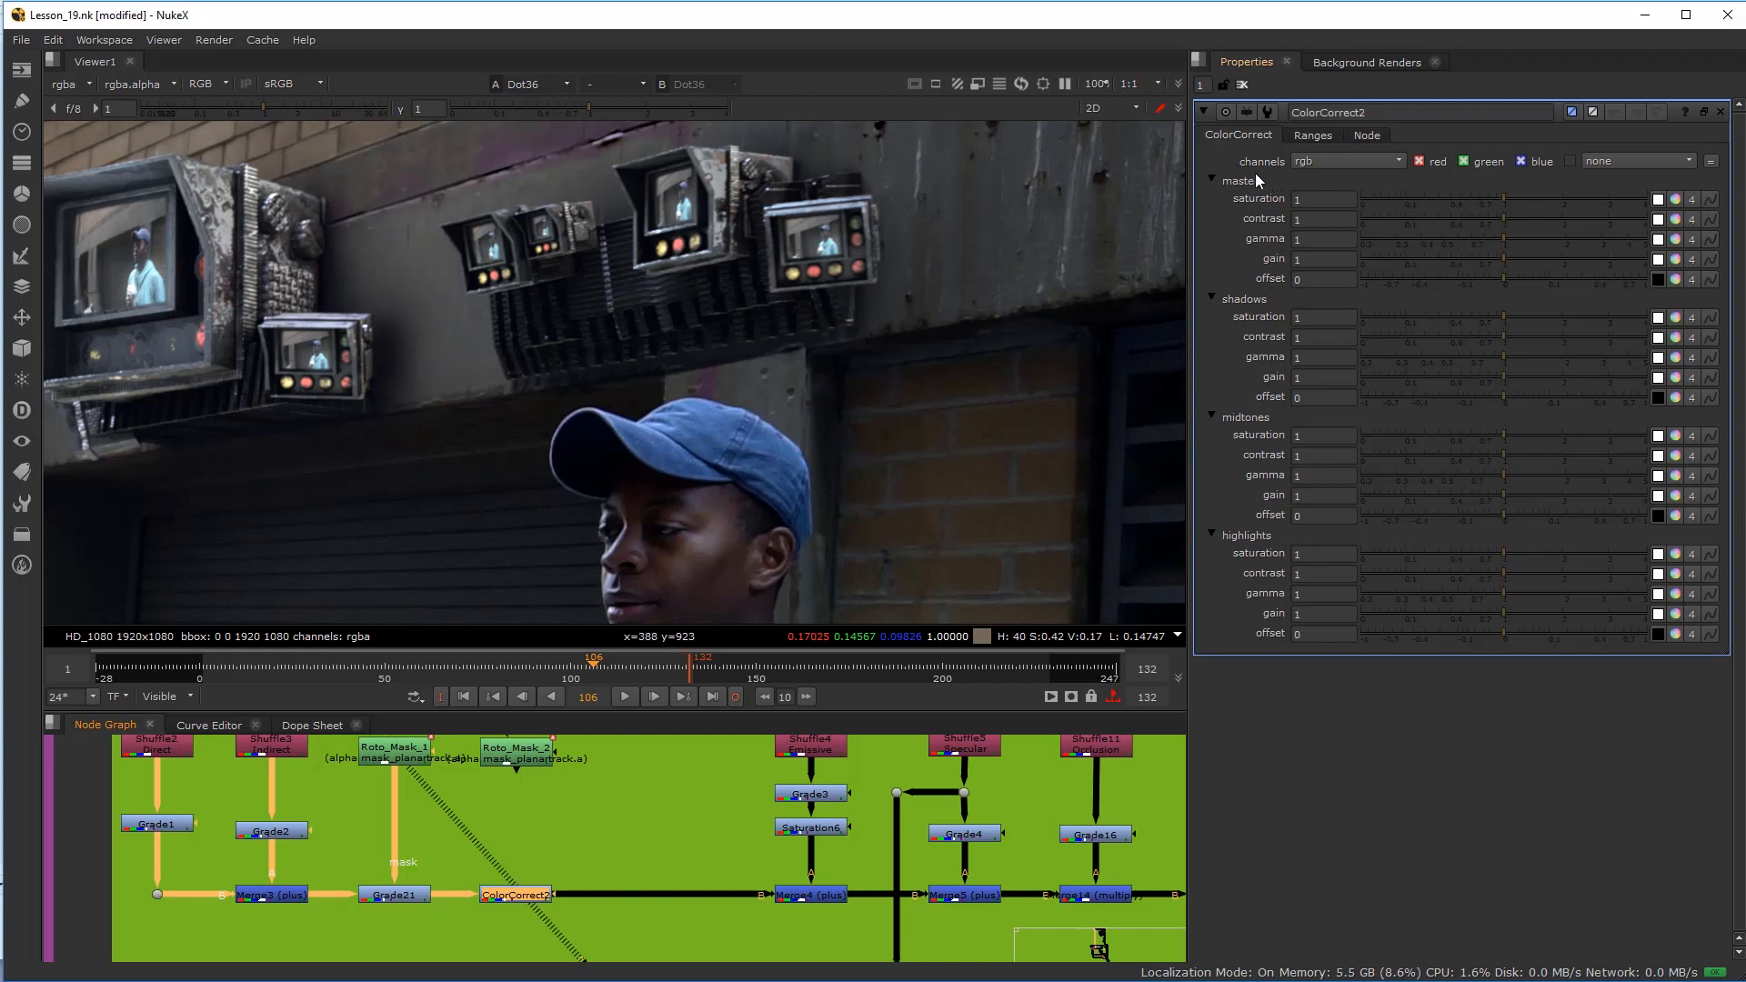
Step: Reshape ColorCorrect2's highlight range curve to start rising at about 0.24 and reach full strength at about 0.87
left_click(1315, 135)
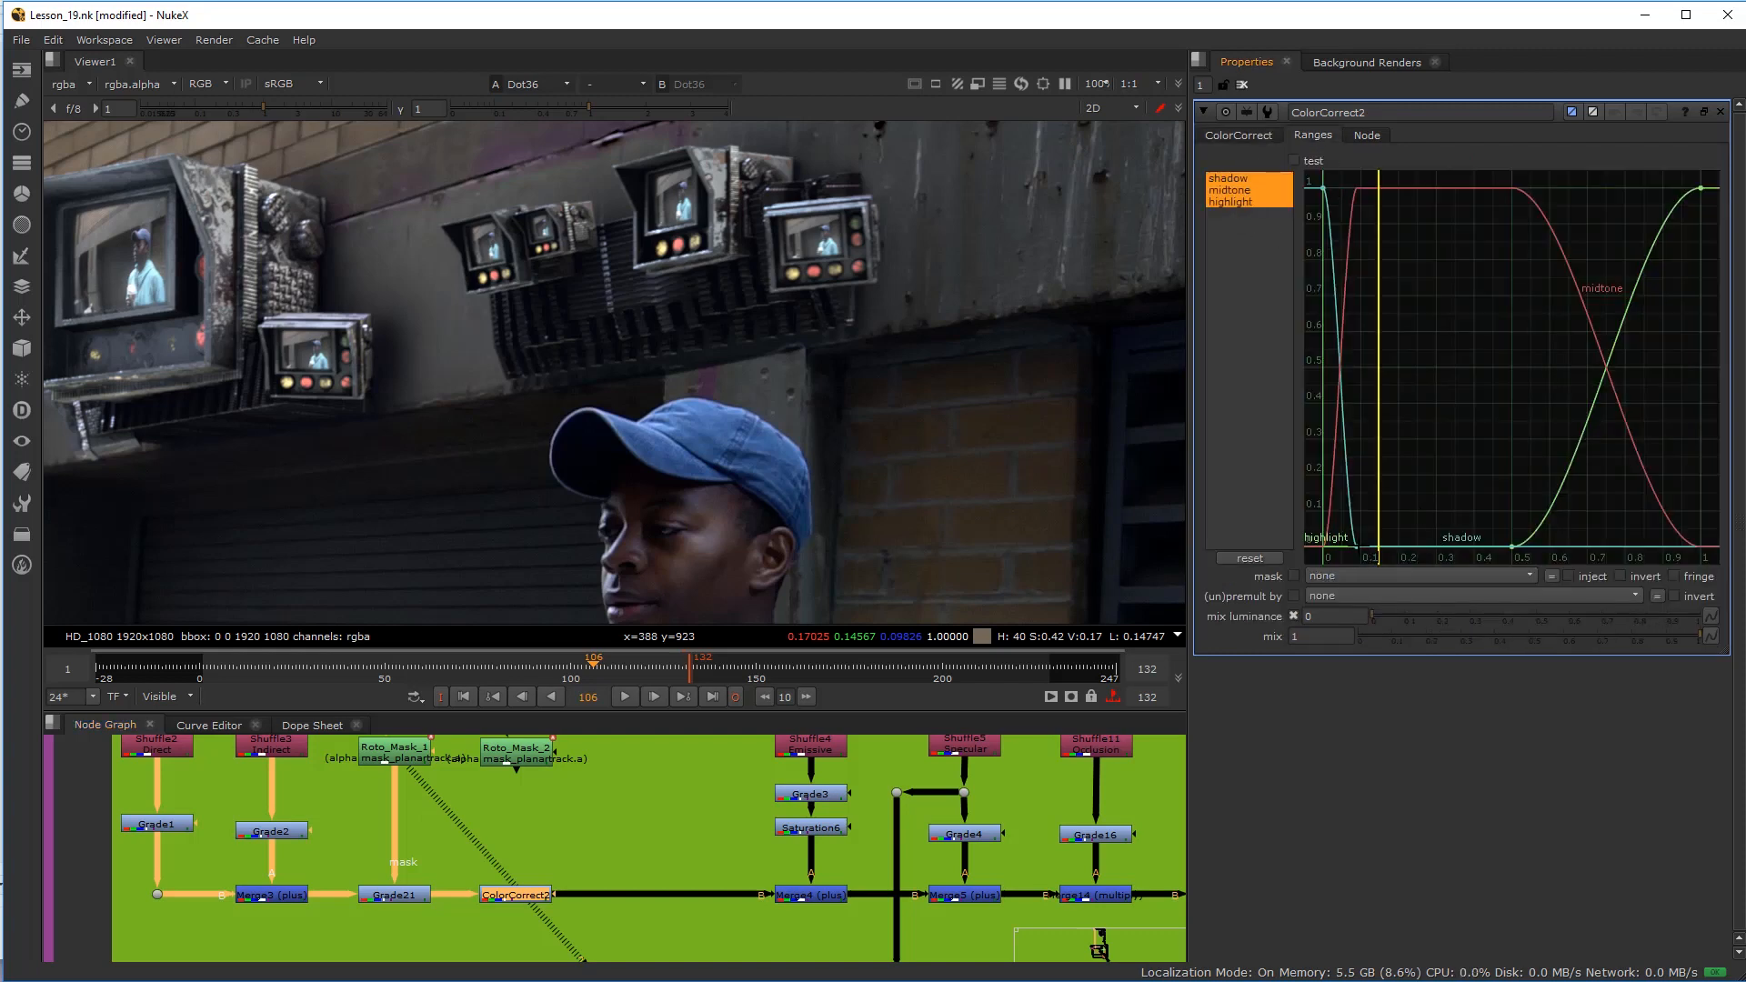
left_click_drag(1514, 546, 1421, 546)
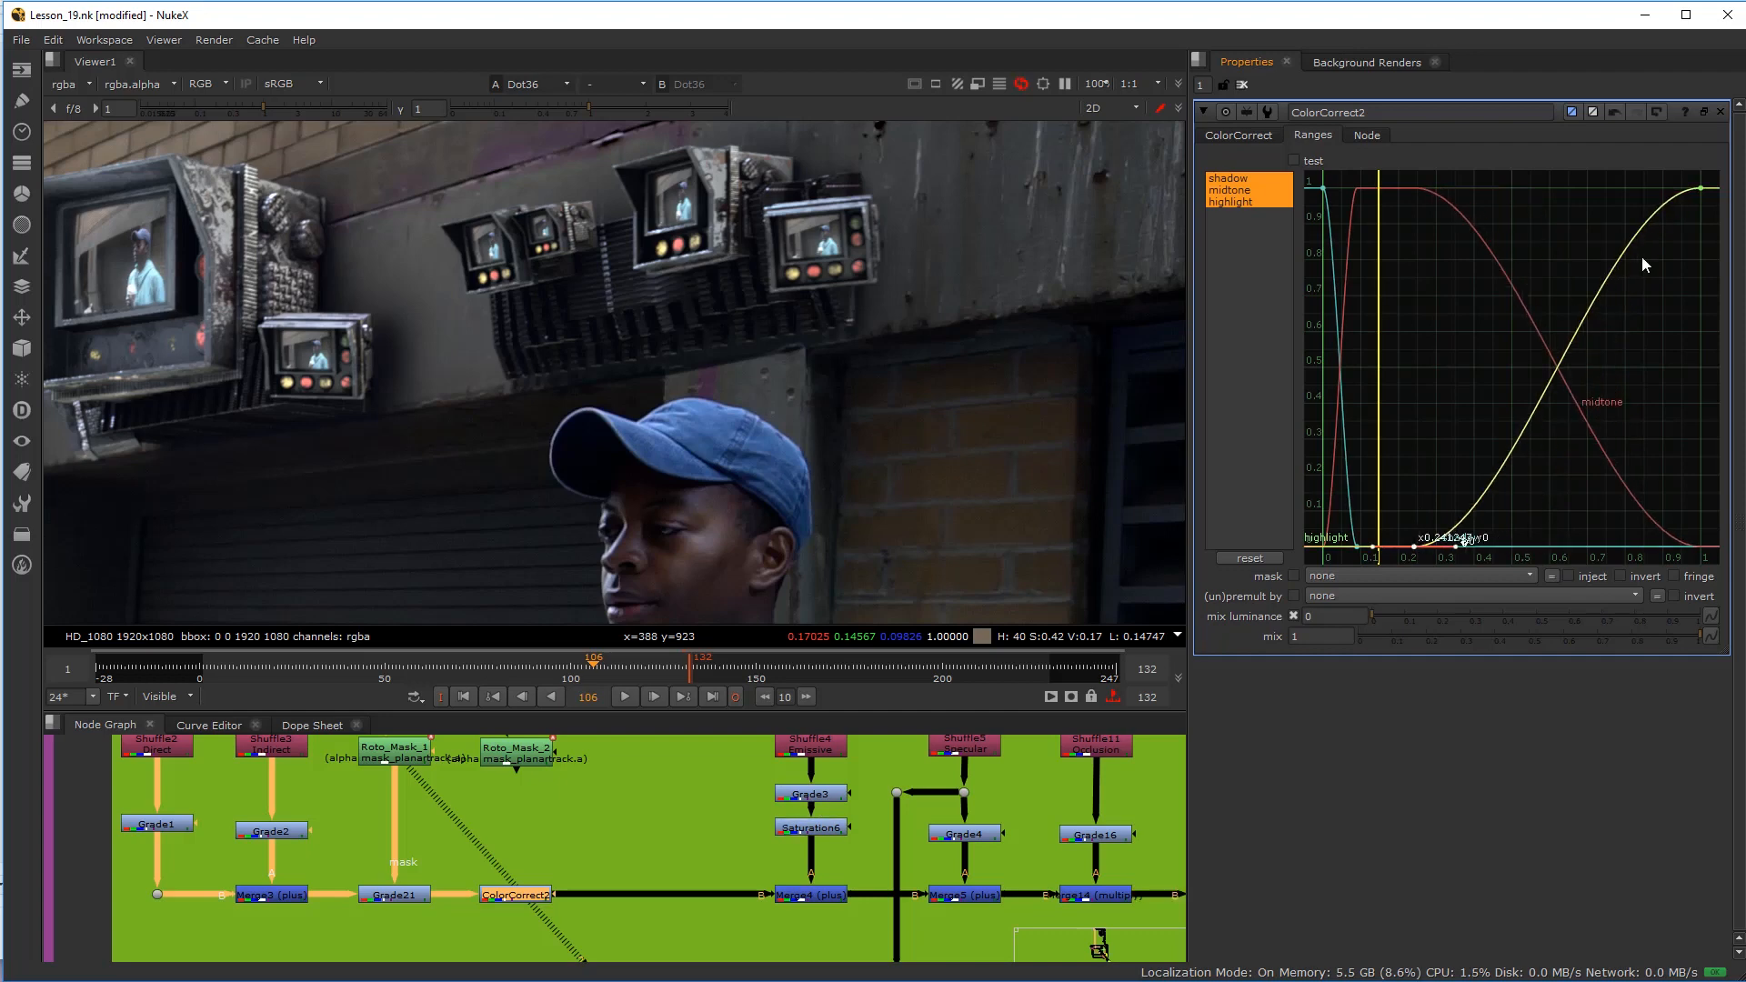
left_click_drag(1691, 206, 1535, 207)
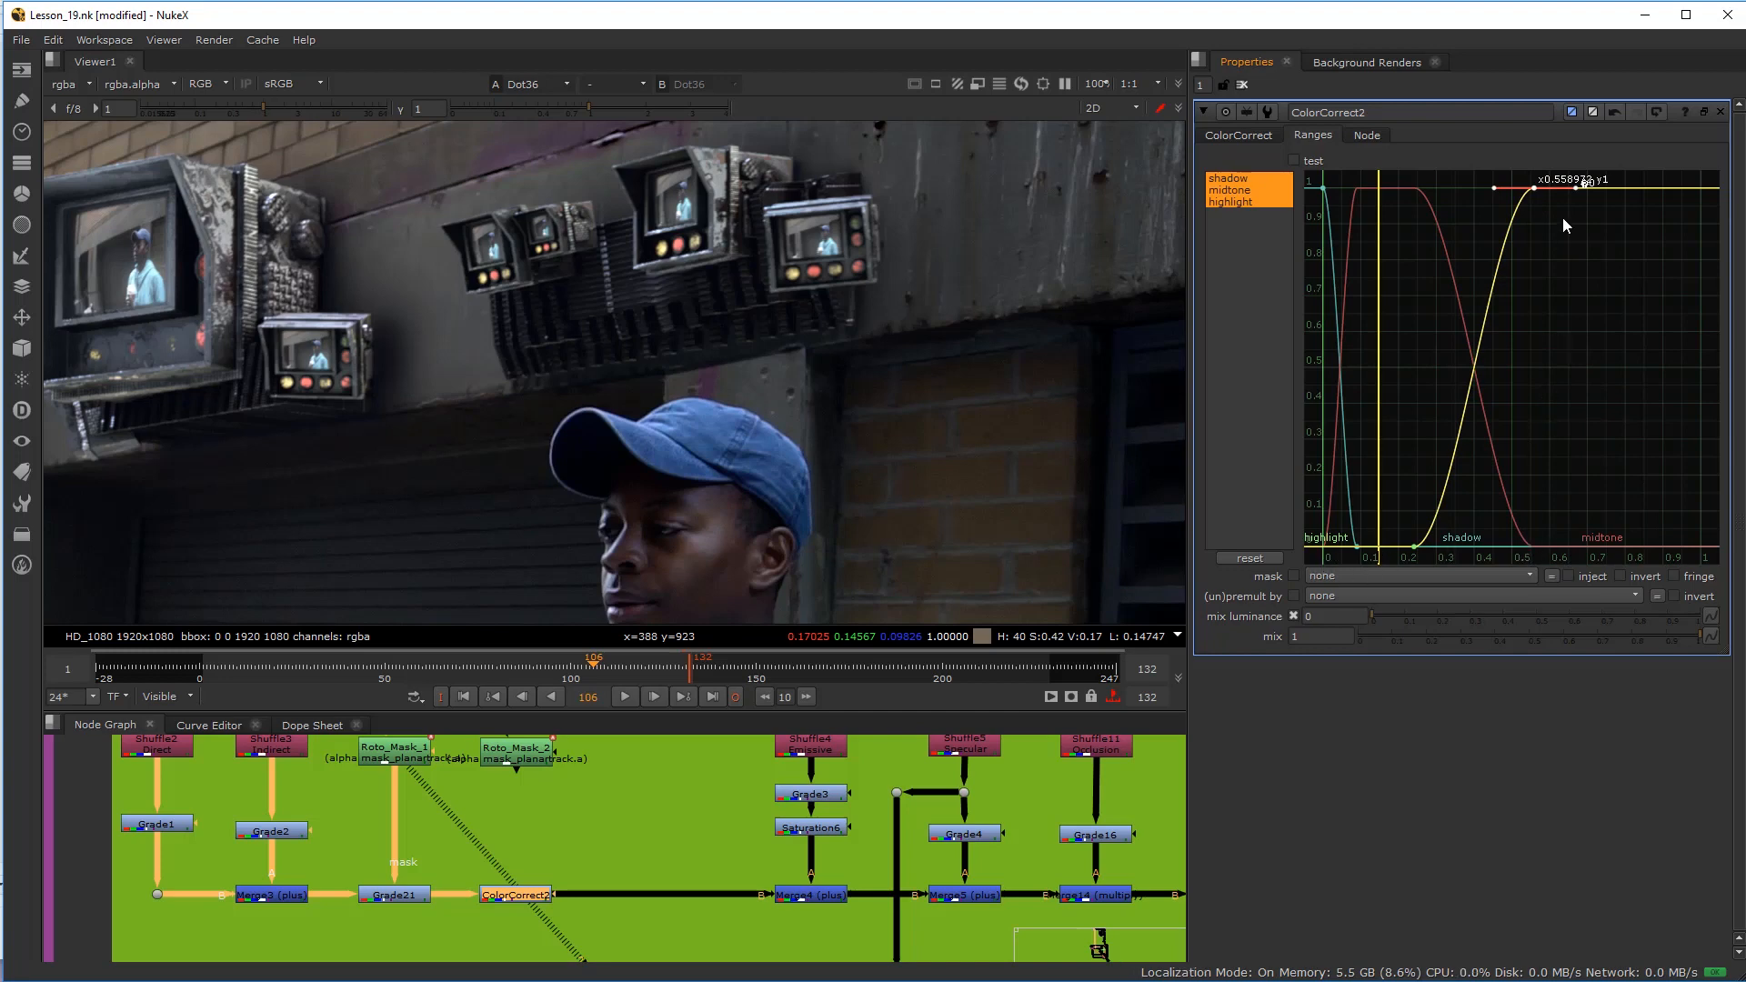
left_click_drag(1586, 183, 1701, 183)
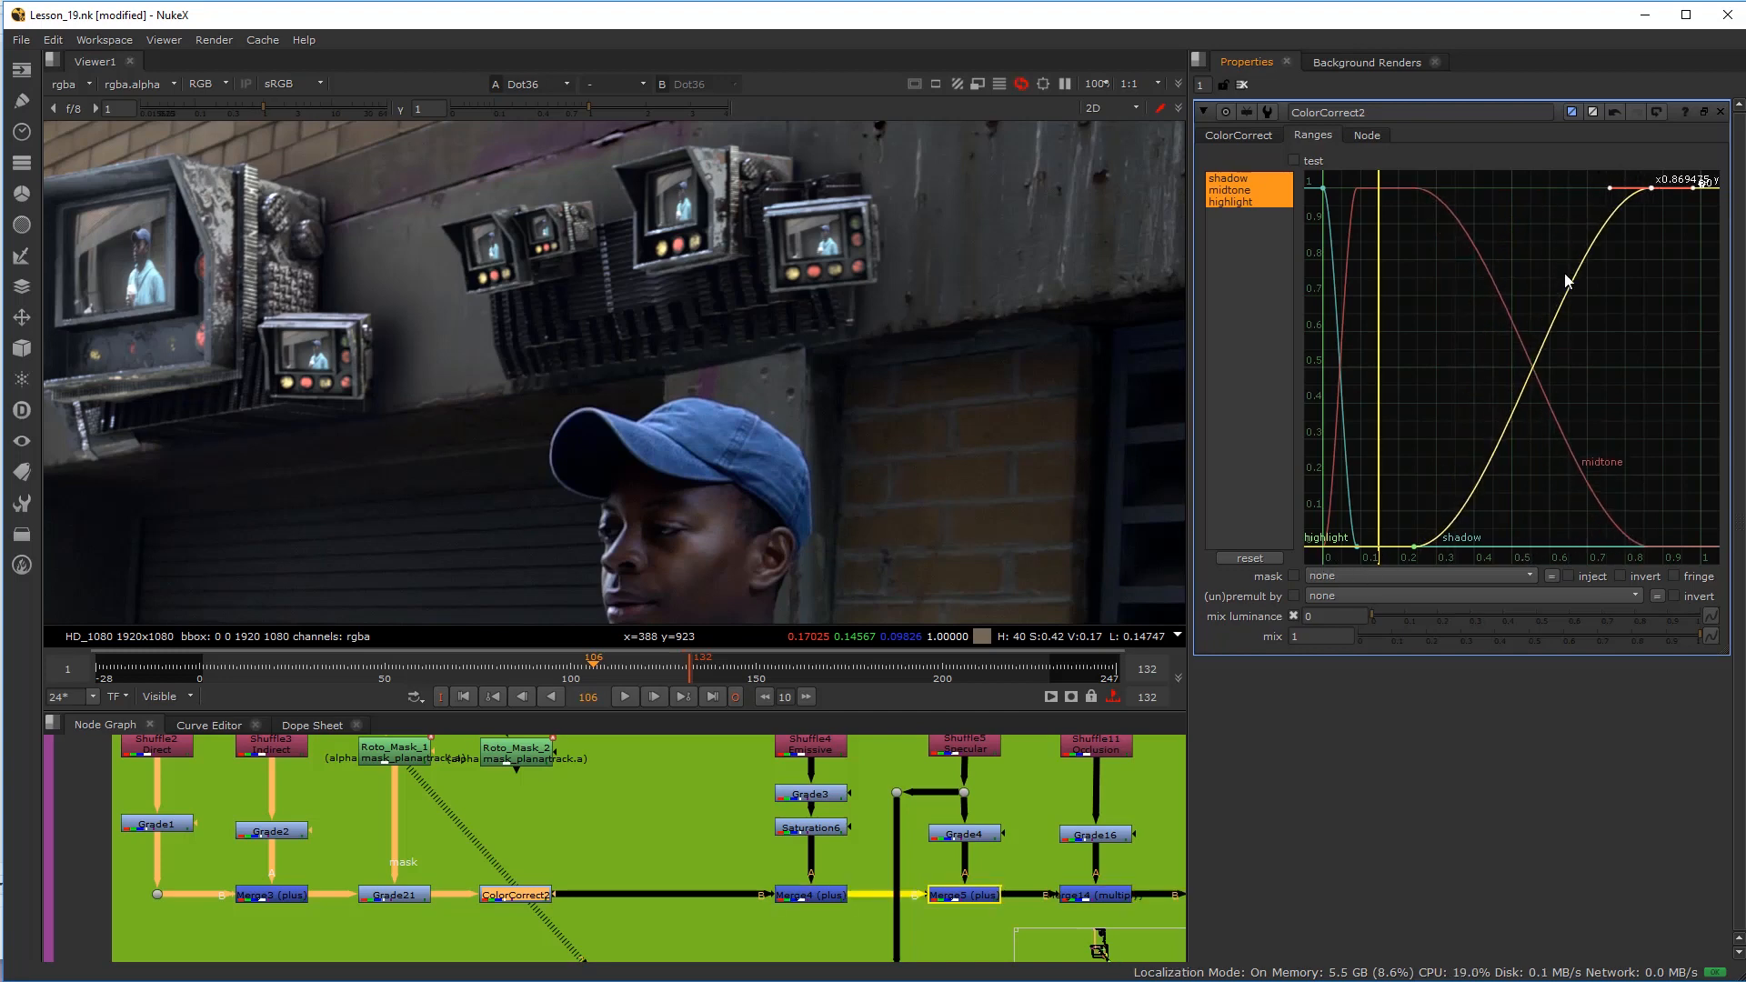
Step: Isolate ColorCorrect2's individual range curves, show all three again, and move the highlight curve's start to about 0.72
left_click(1242, 203)
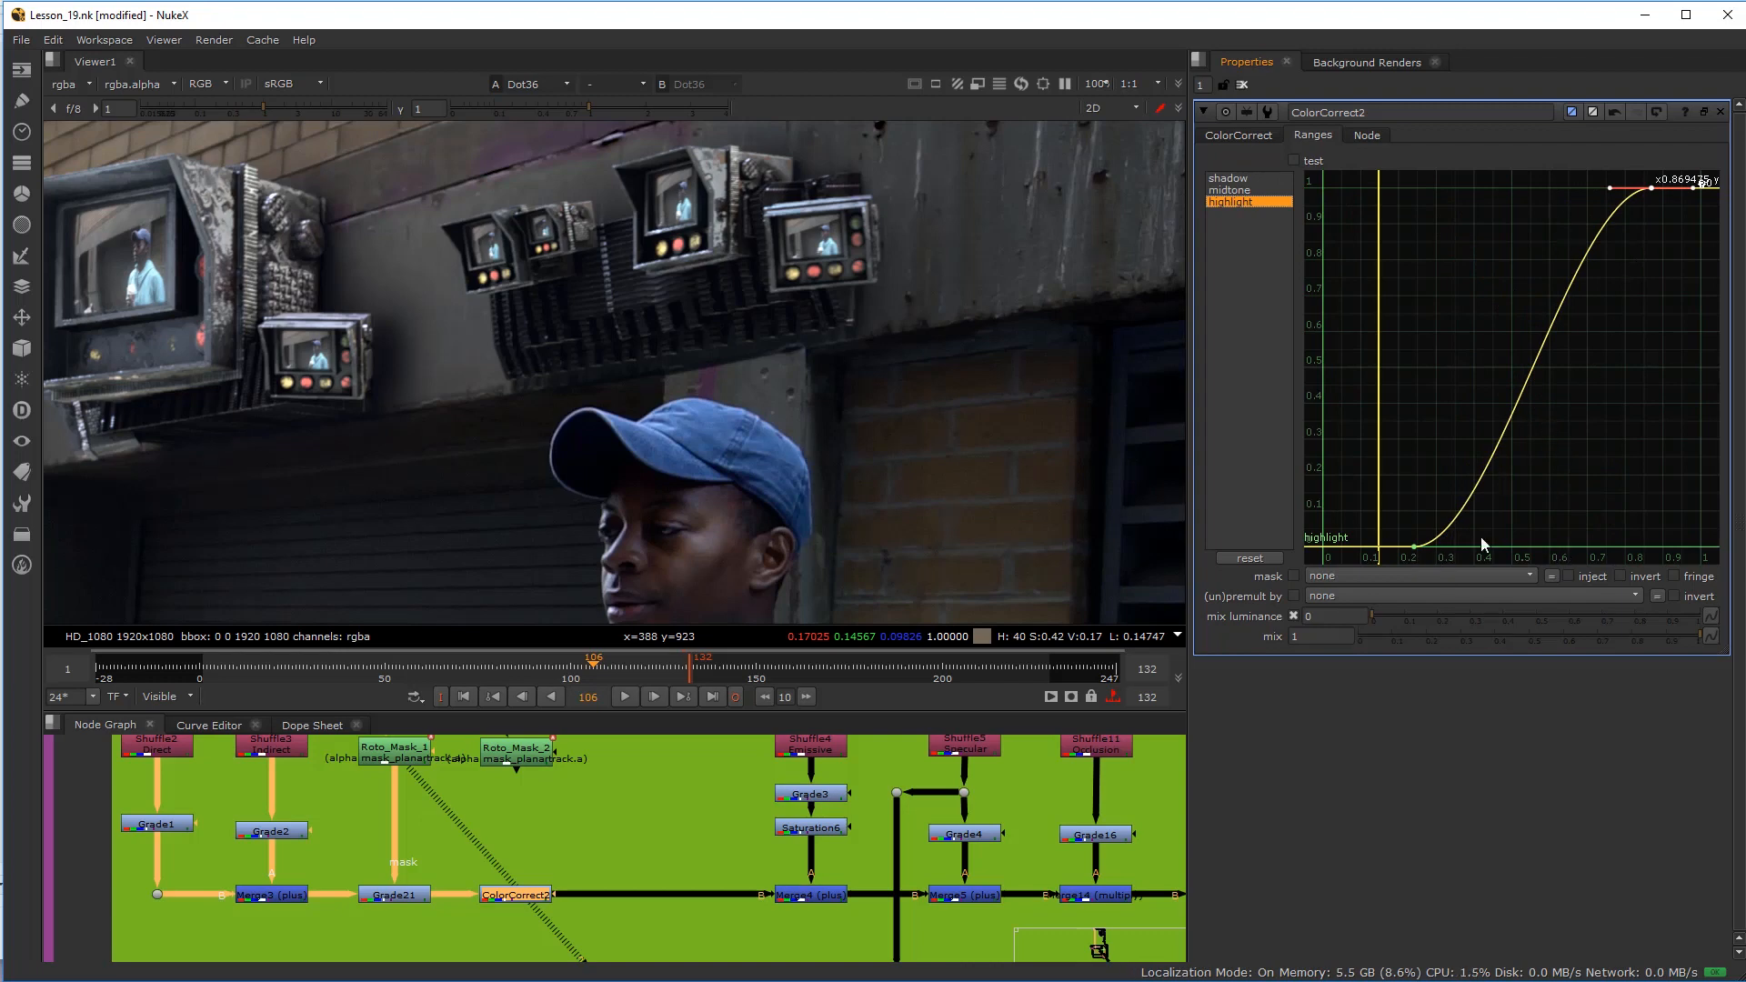
left_click(1242, 178)
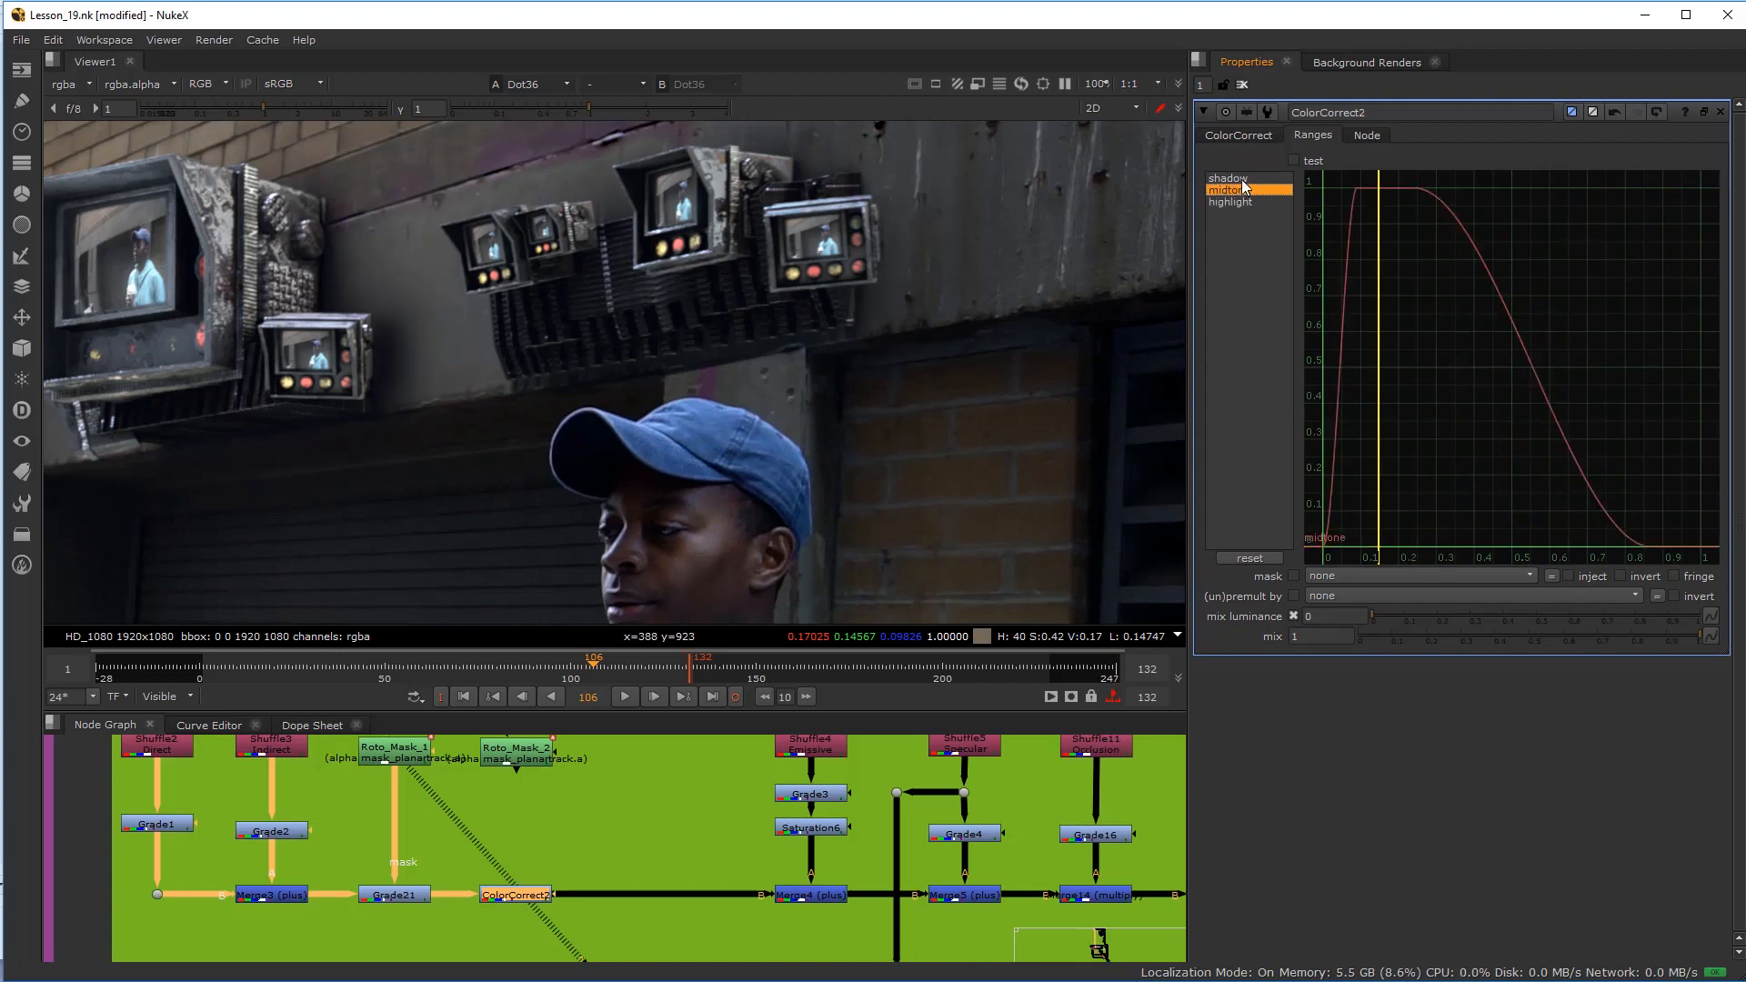
left_click(1247, 204, "shift")
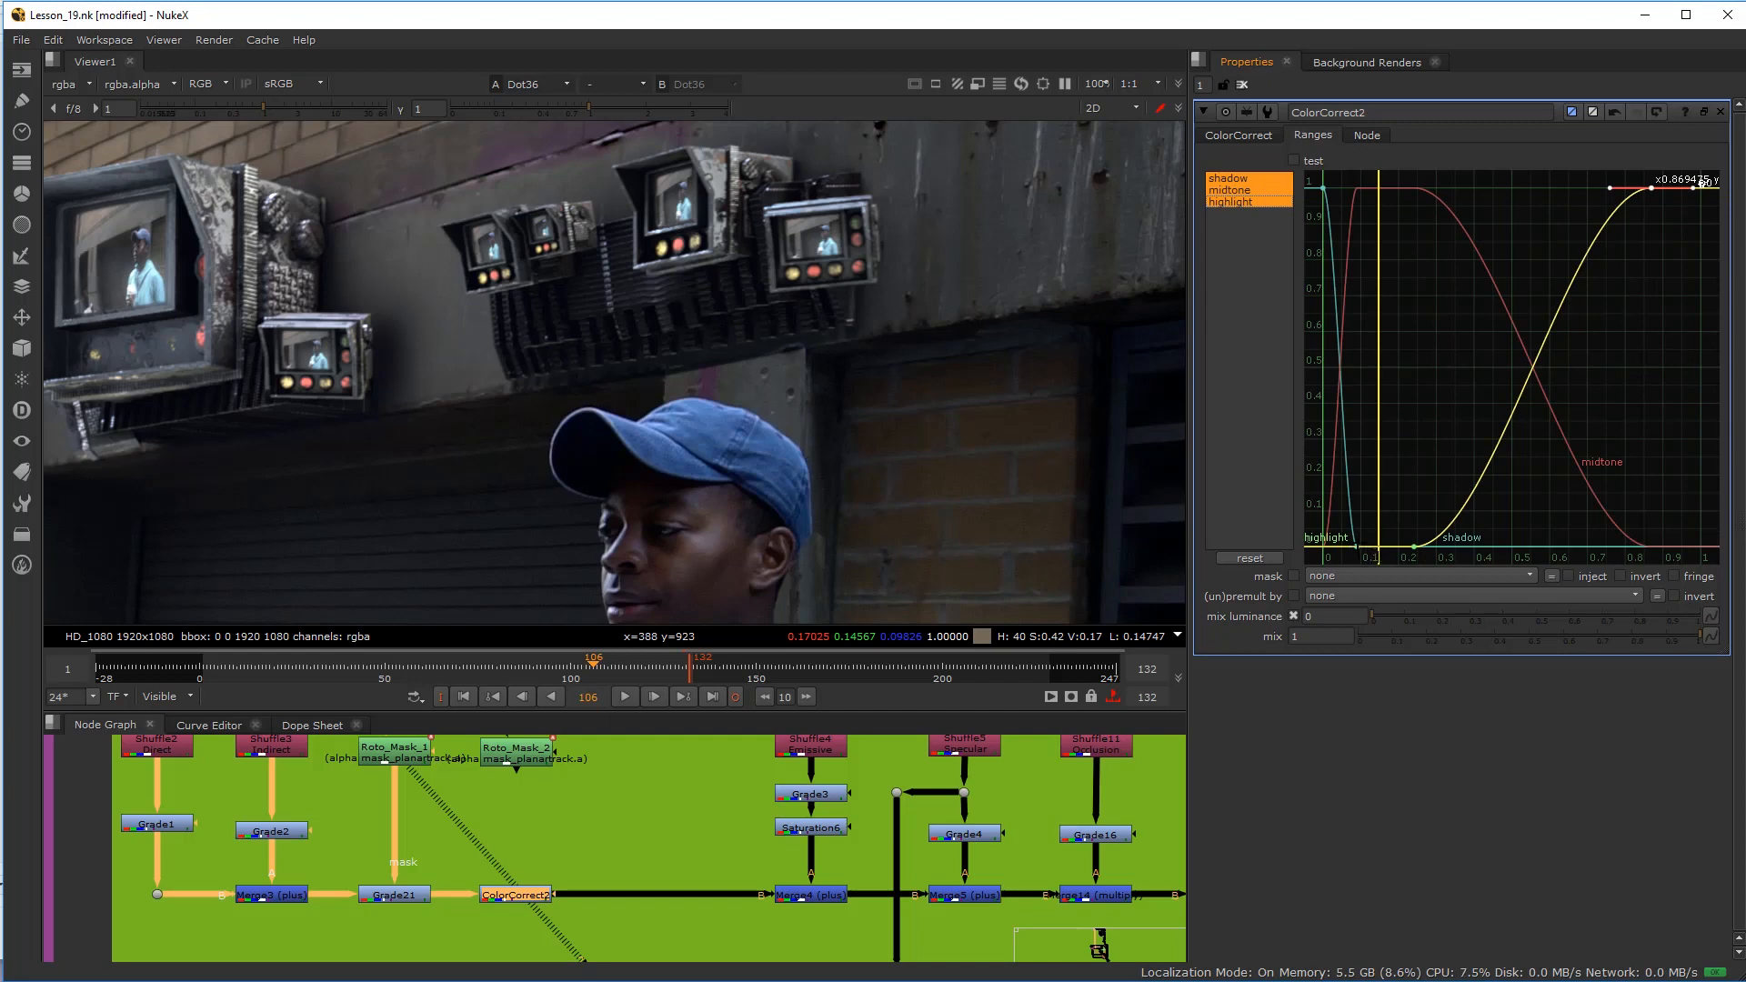
left_click_drag(1414, 547, 1595, 546)
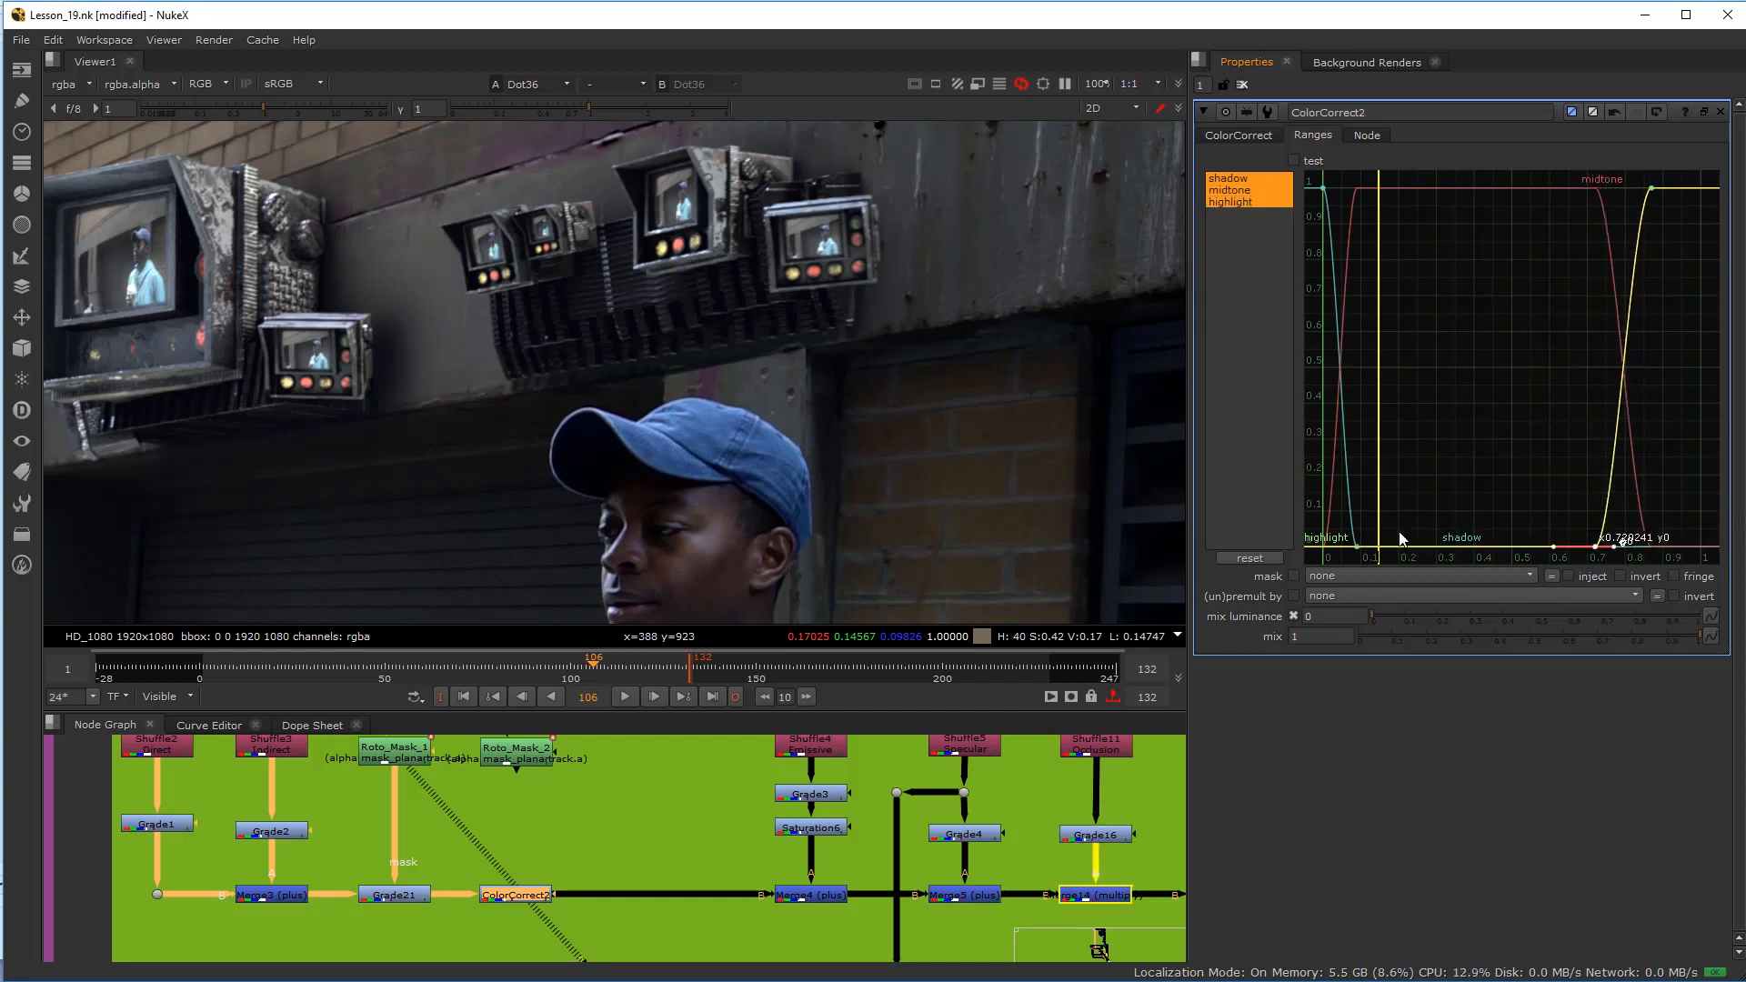
Step: Widen ColorCorrect2's shadow range so its falloff starts at about 0.19 and ends at about 0.64
left_click_drag(1358, 547, 1519, 546)
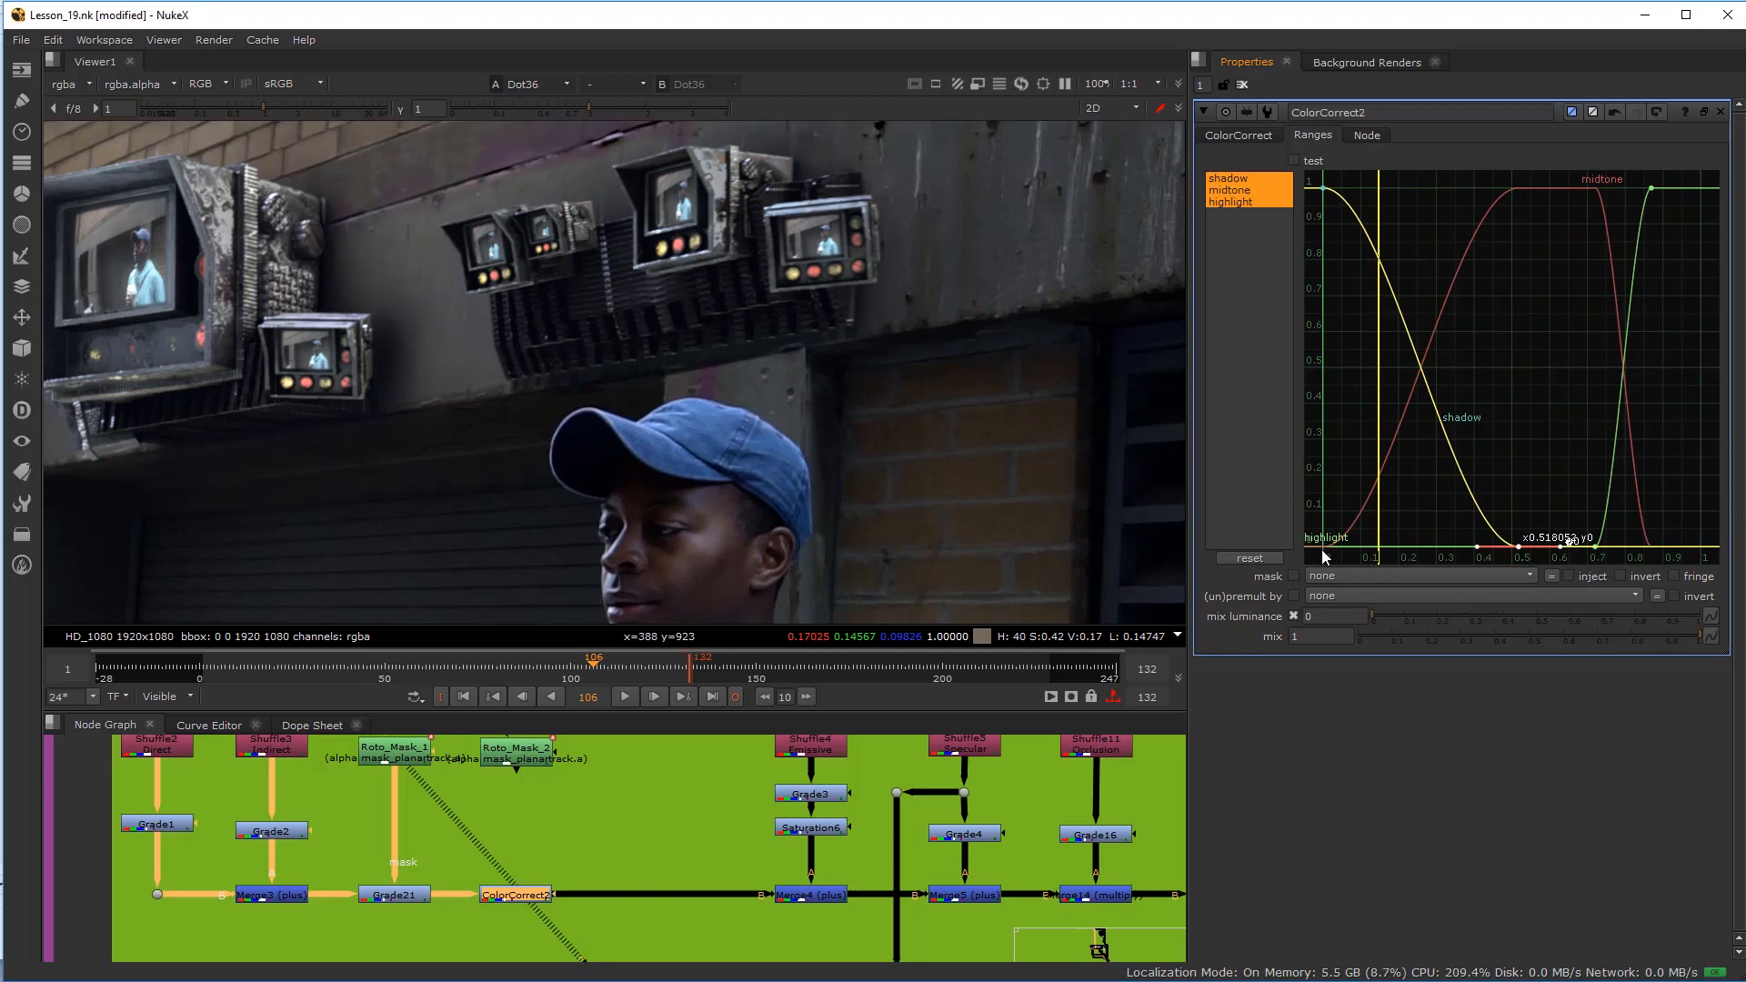
left_click_drag(1323, 188, 1429, 183)
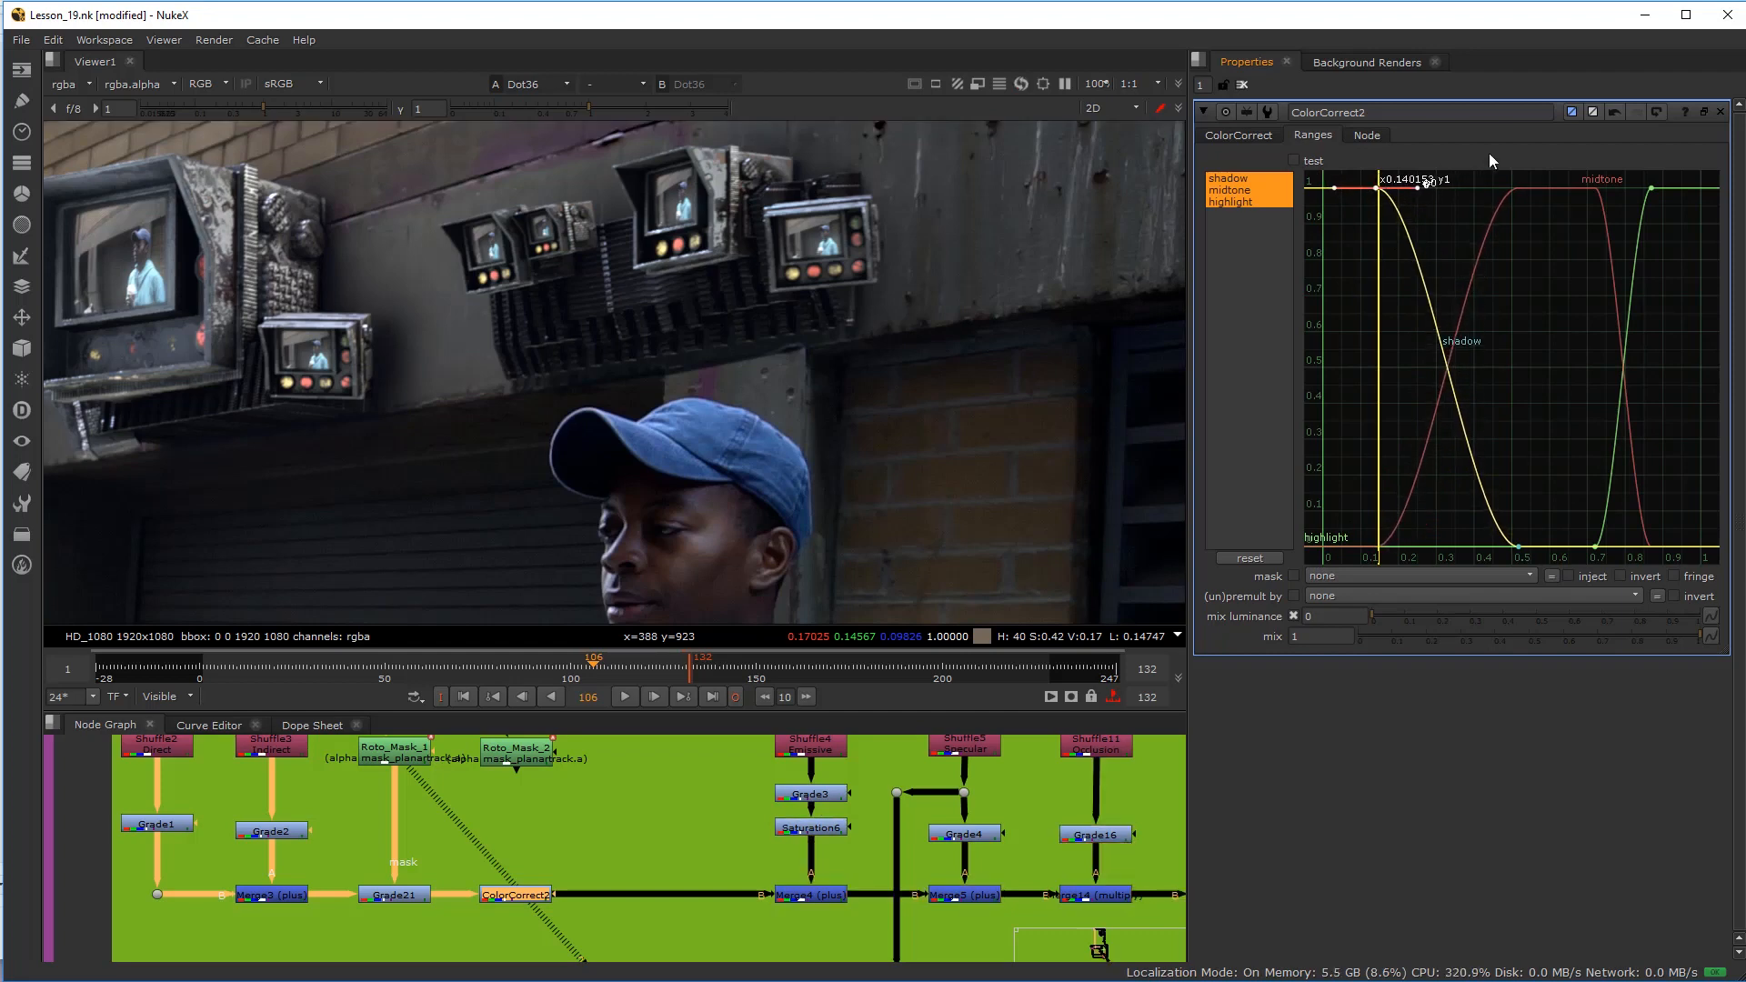
left_click(1241, 177)
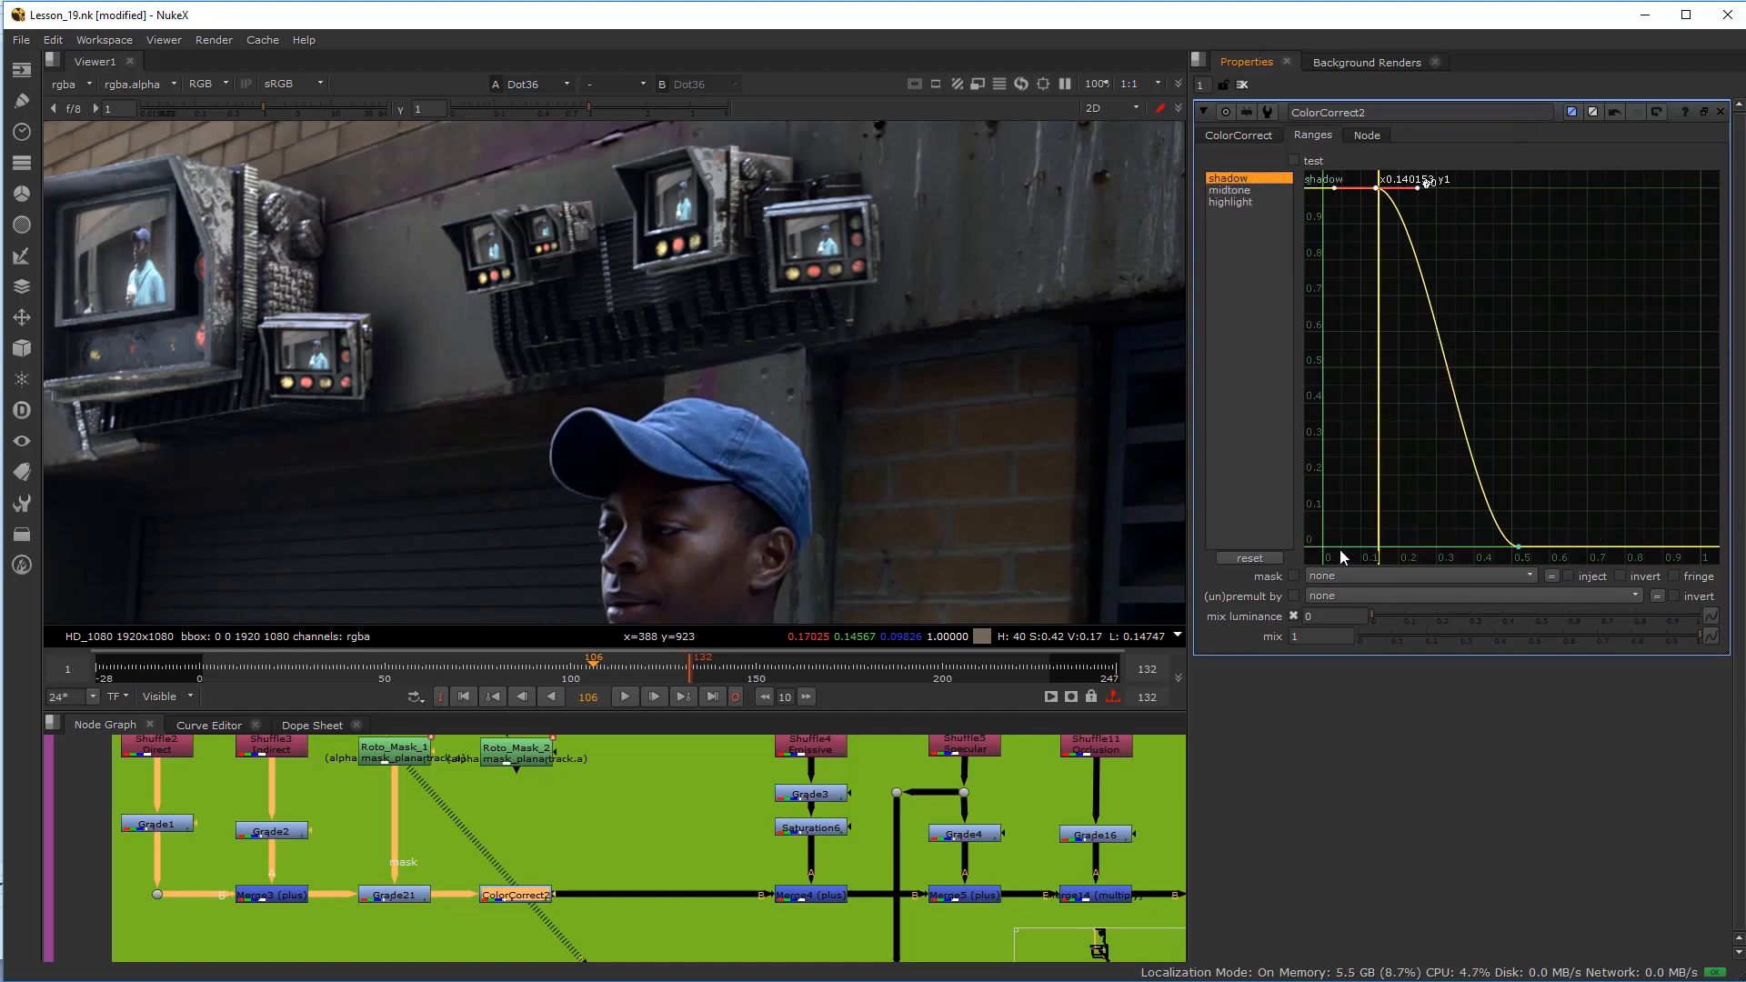
left_click(1235, 201)
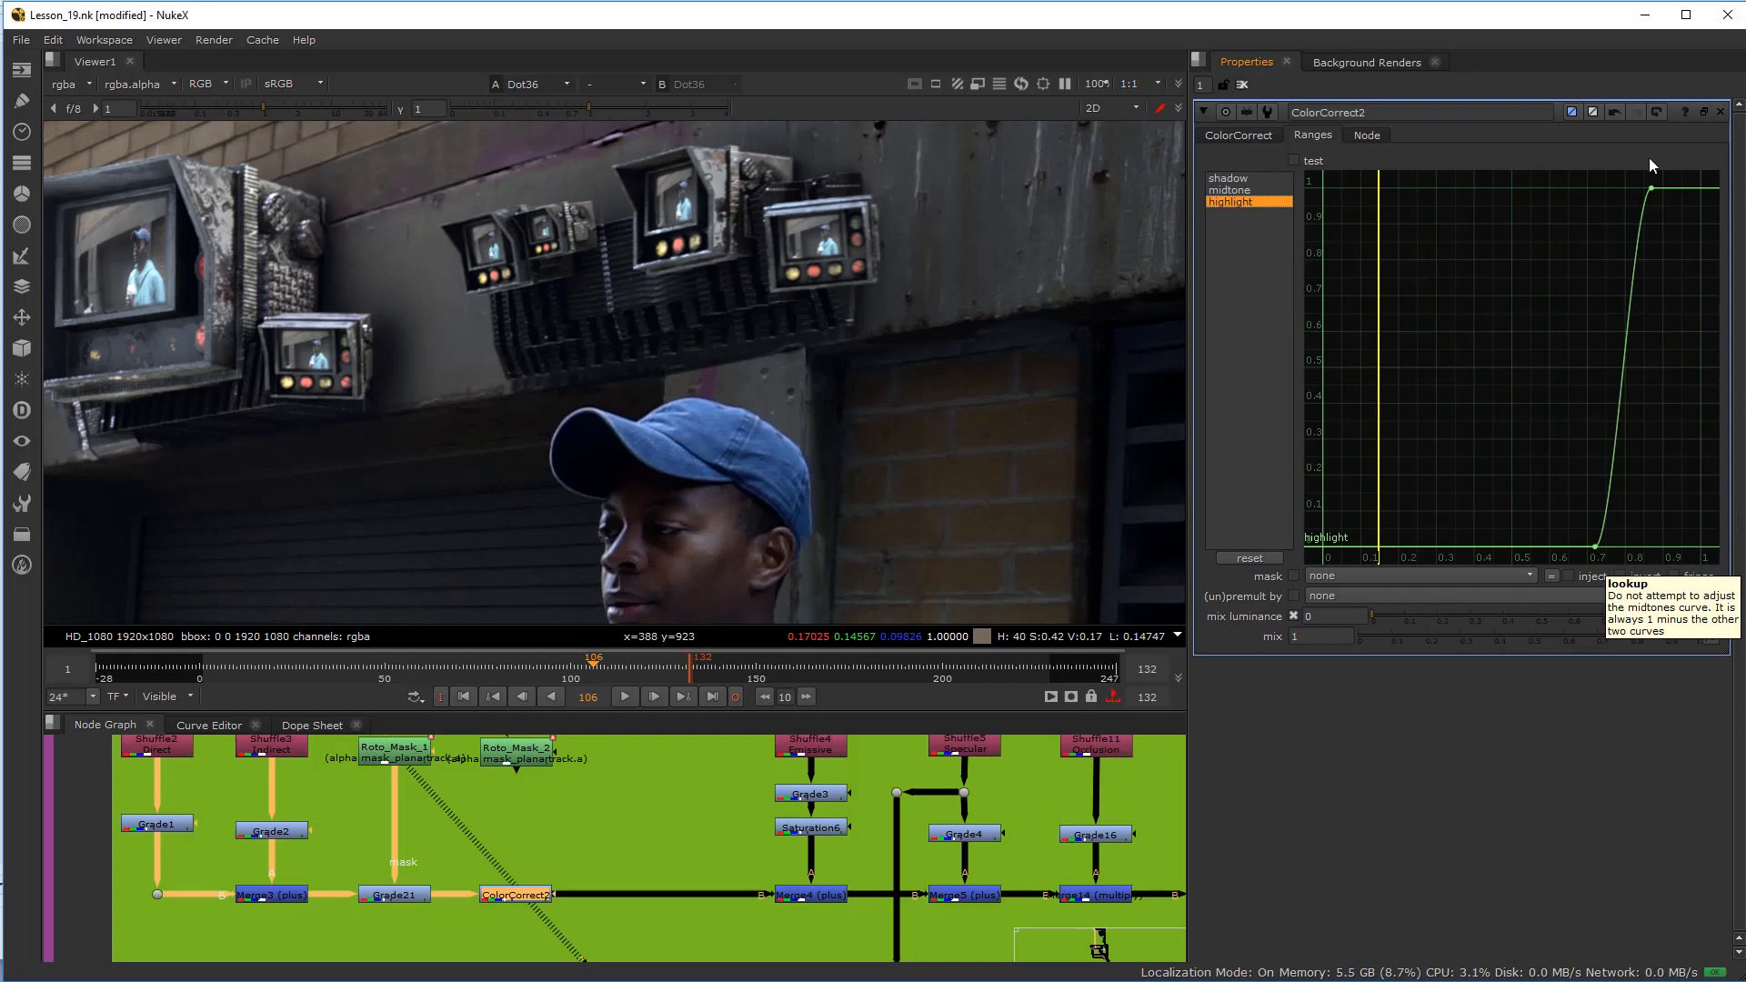
left_click(1223, 179)
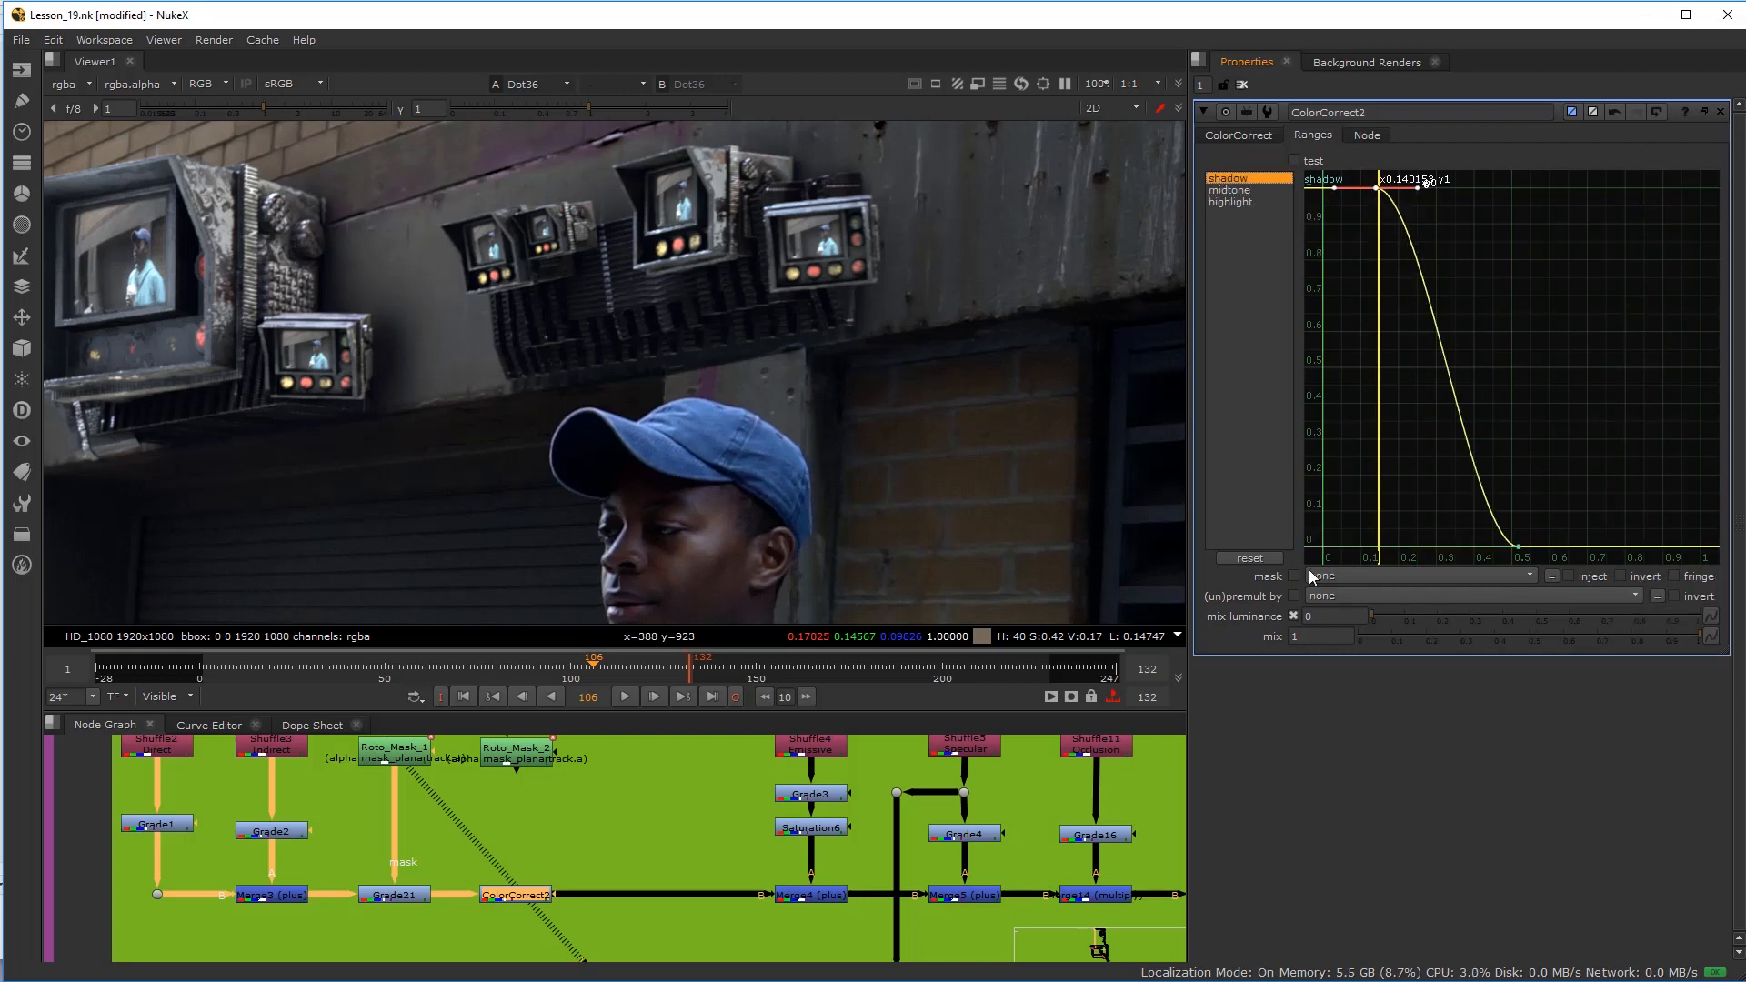
left_click_drag(1518, 546, 1563, 546)
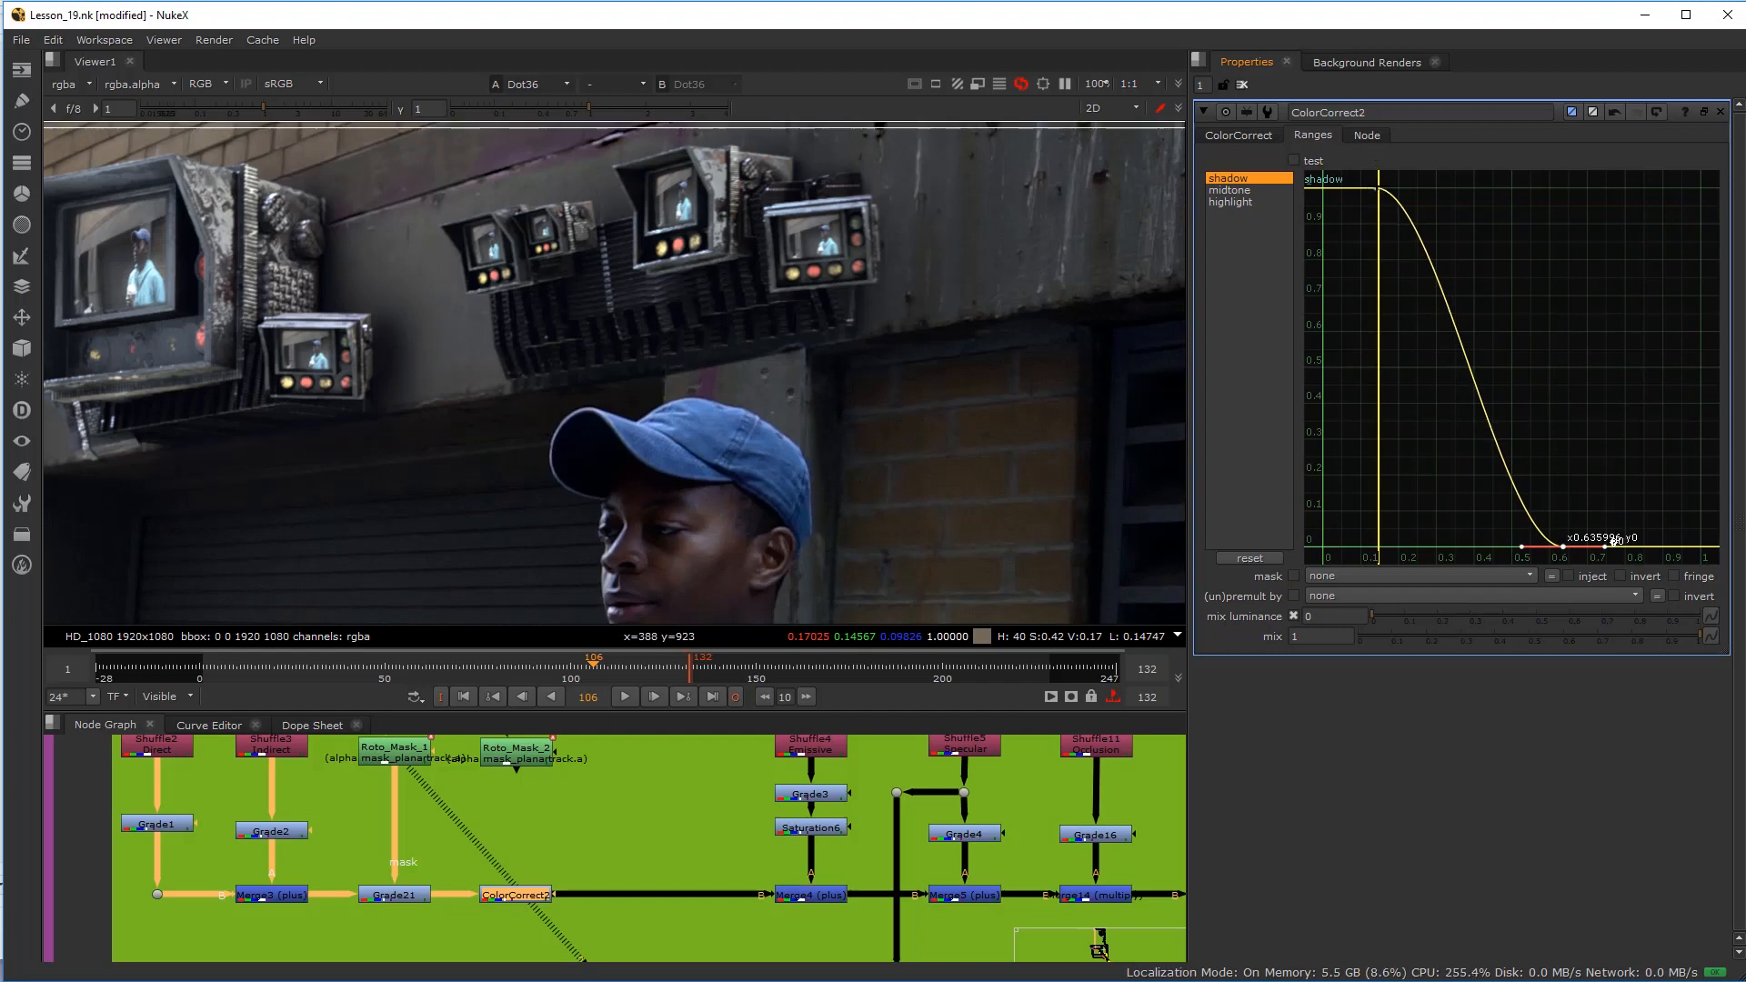
left_click_drag(1378, 188, 1396, 188)
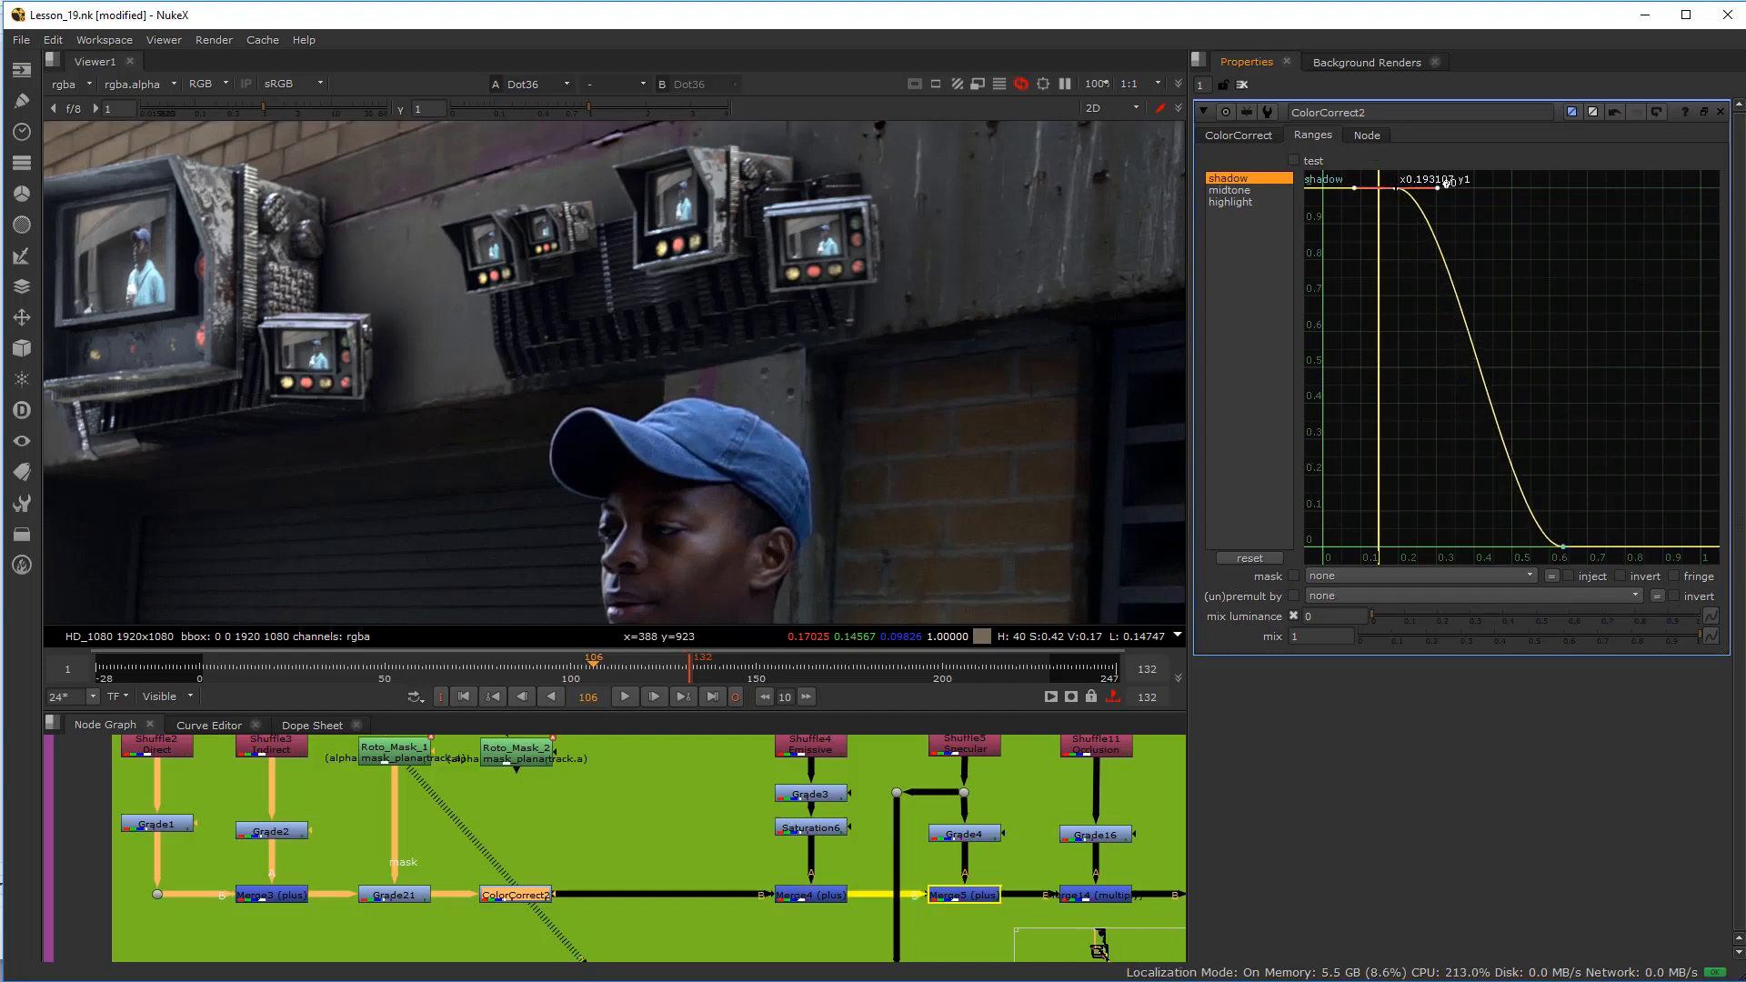
Step: Raise ColorCorrect2's shadows gain, trying 2.16 and settling on 1.36
left_click(1262, 138)
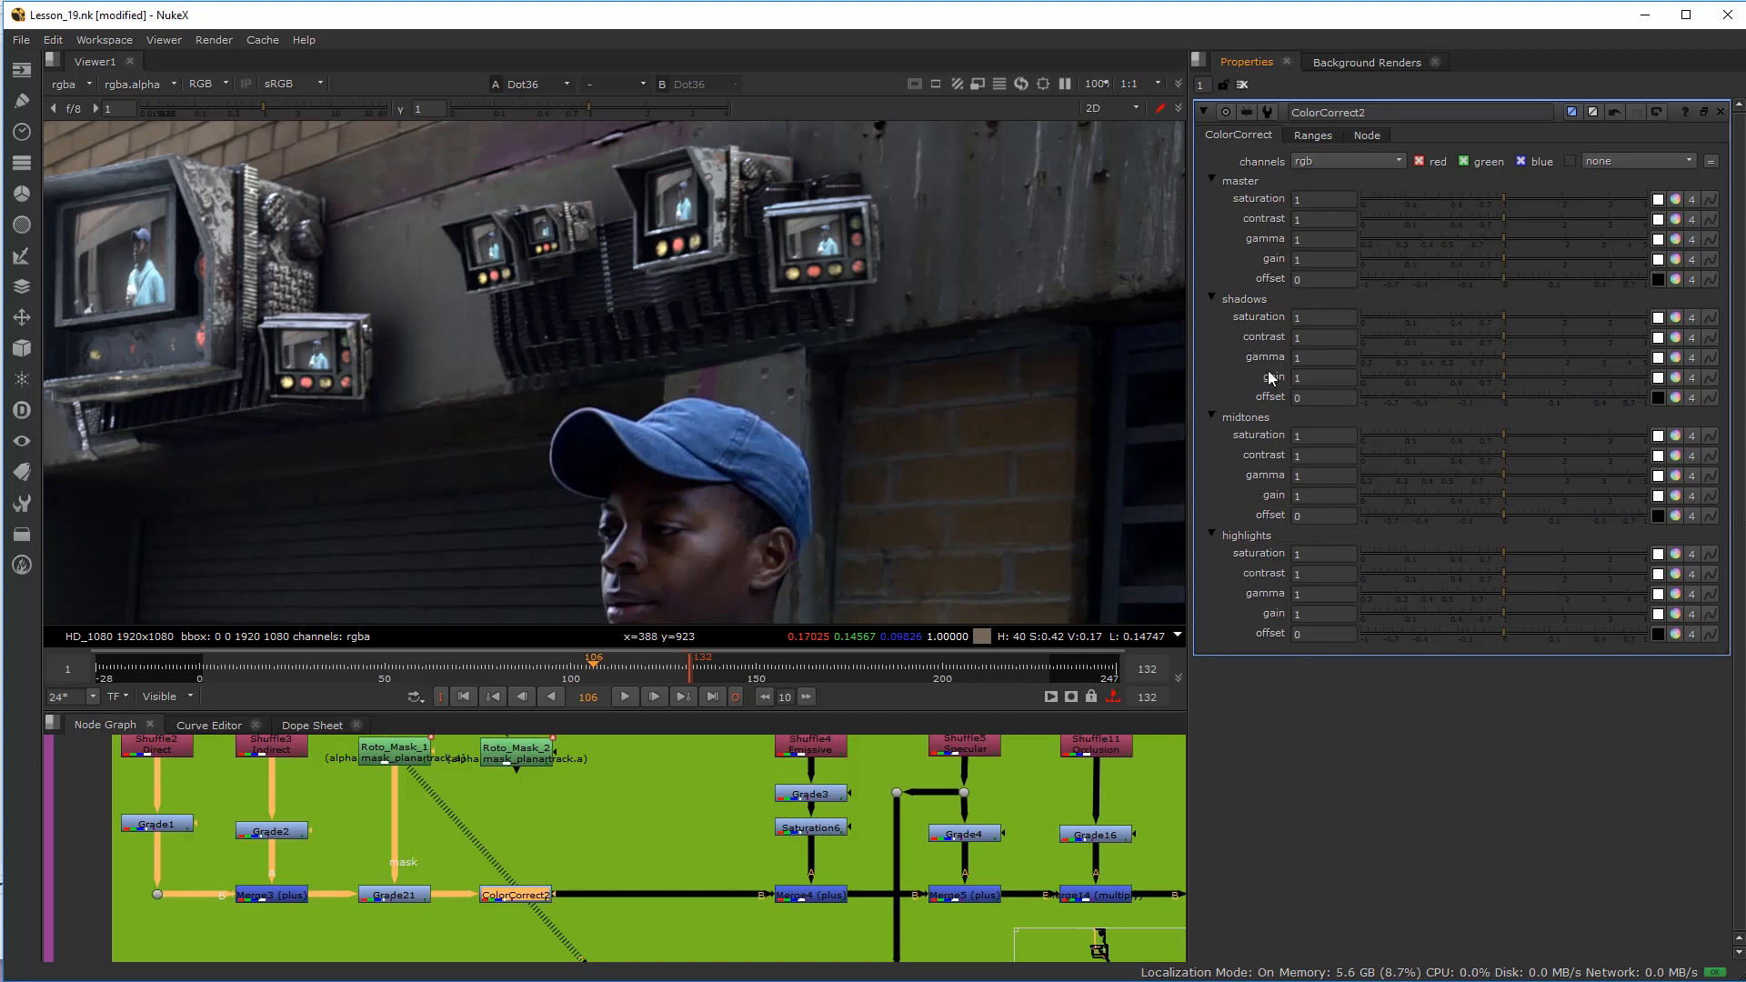
left_click_drag(1505, 376, 1519, 378)
left_click(1574, 378)
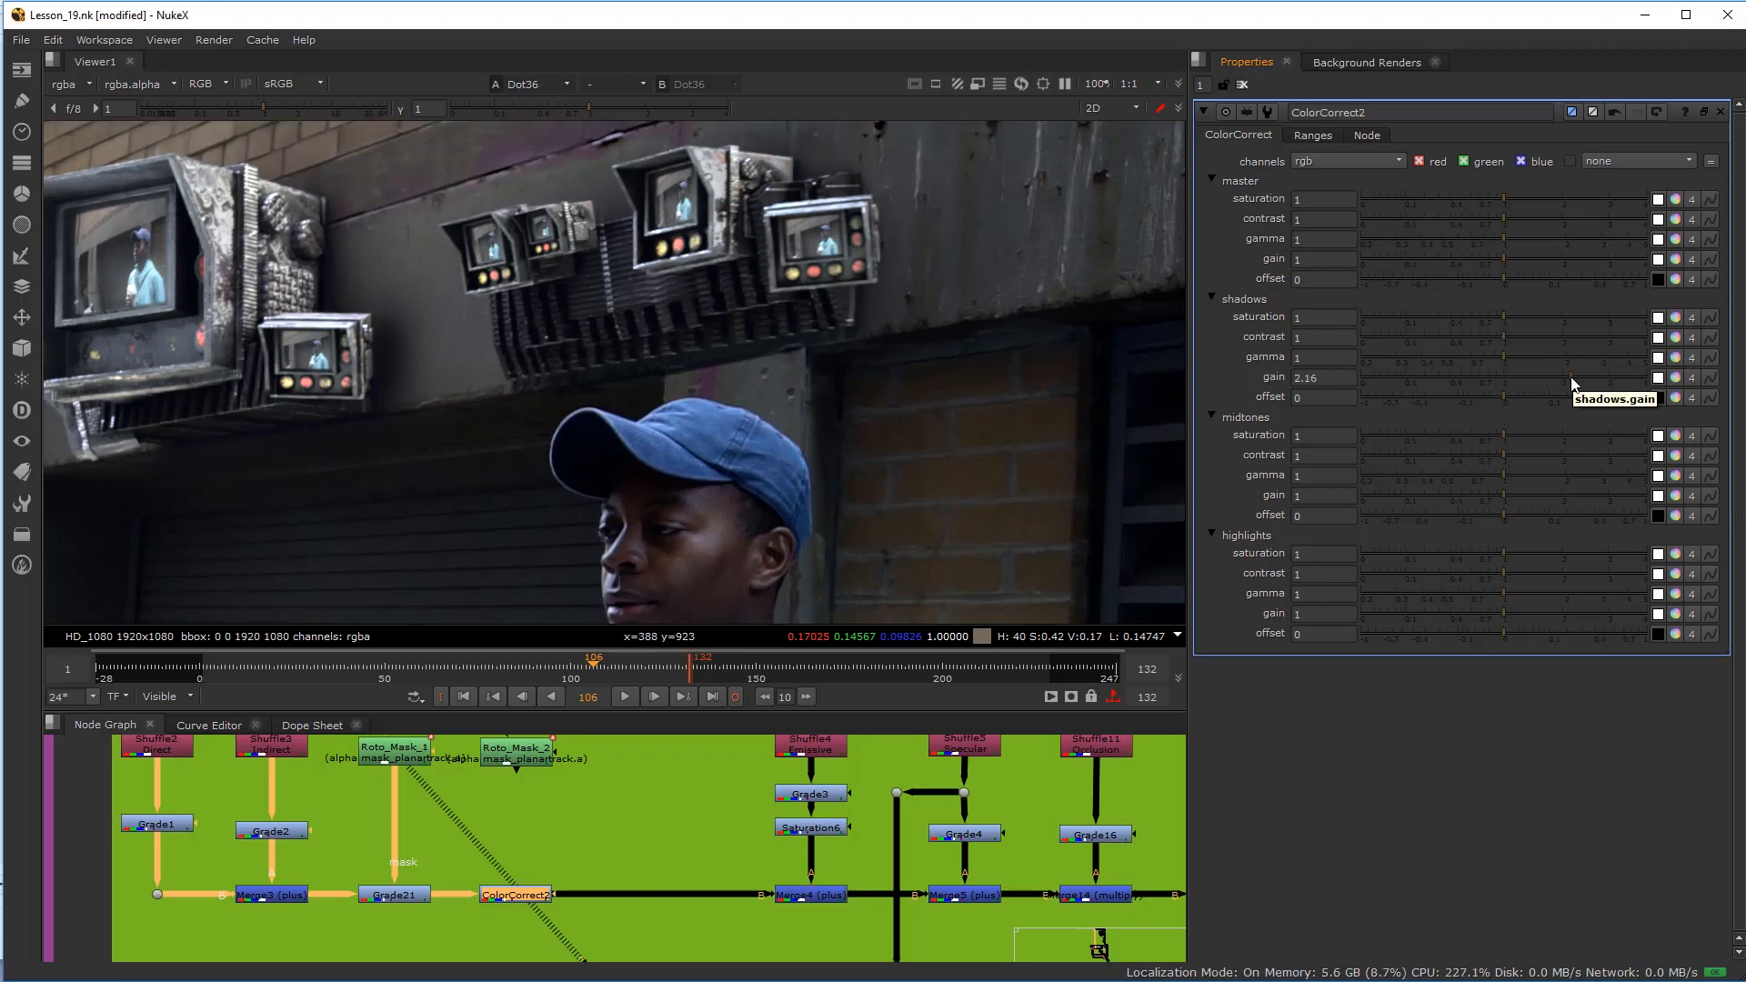
left_click(1527, 378)
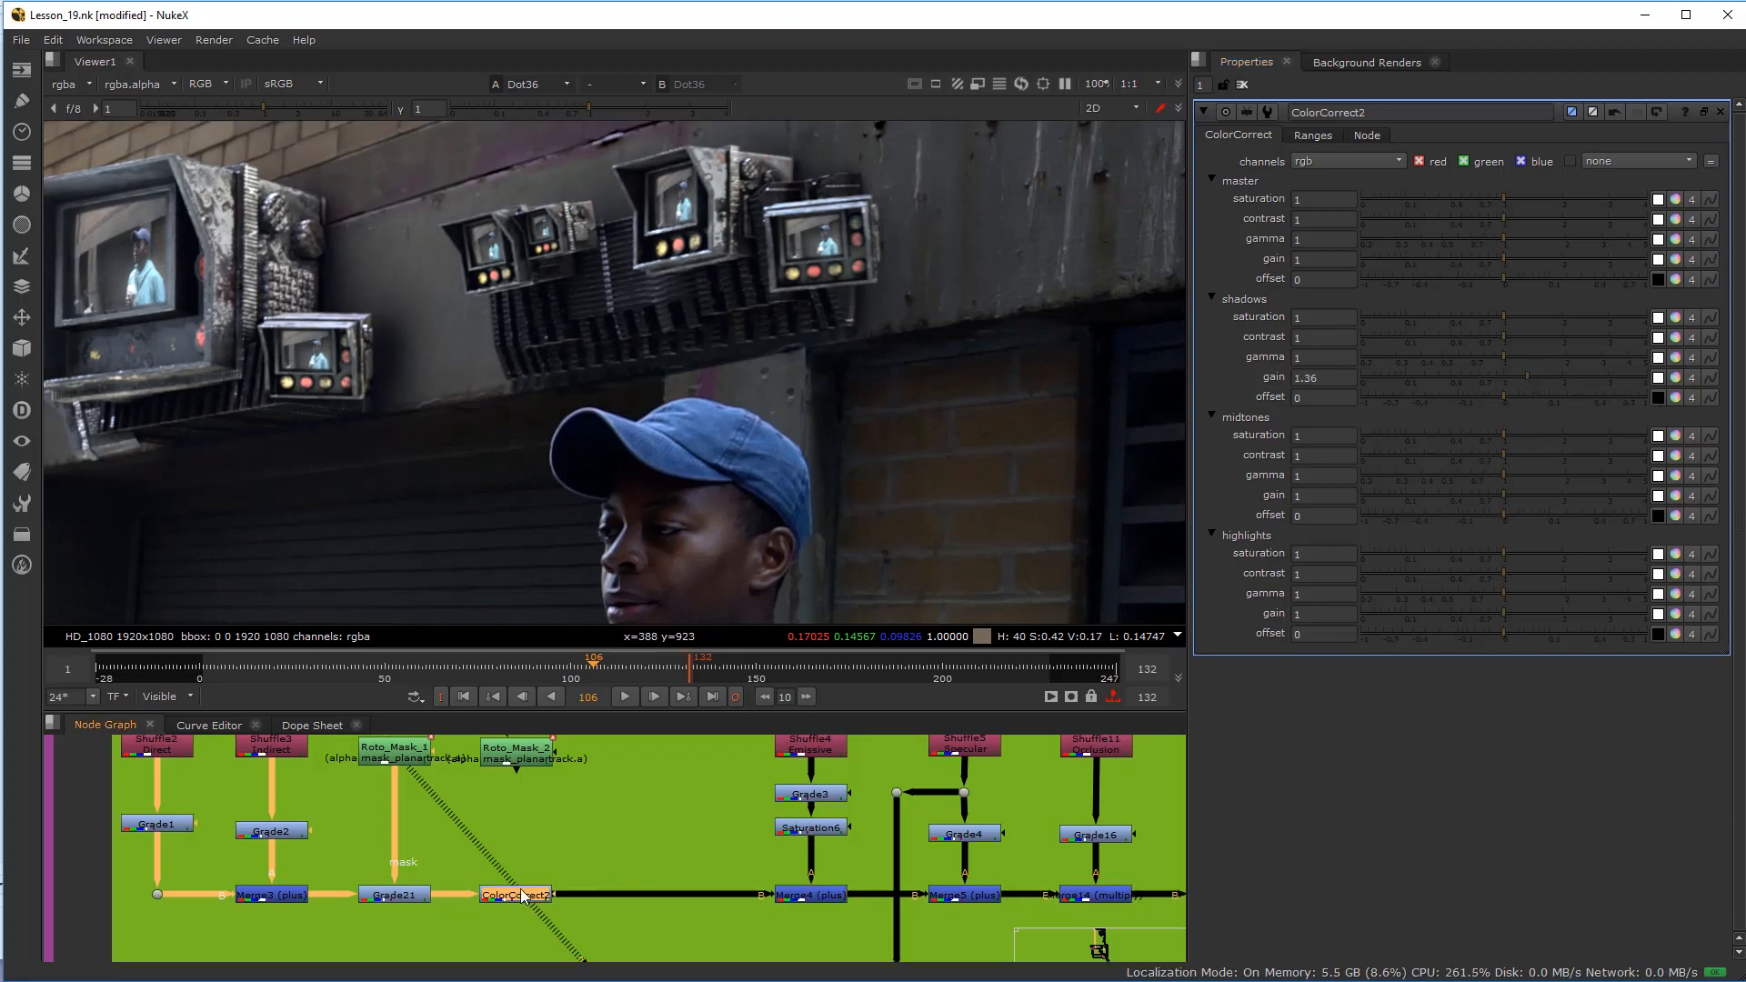
Step: Connect ColorCorrect2's mask input to Roto_Mask_2 and put the node back in line after Grade21
left_click_drag(522, 896, 533, 757)
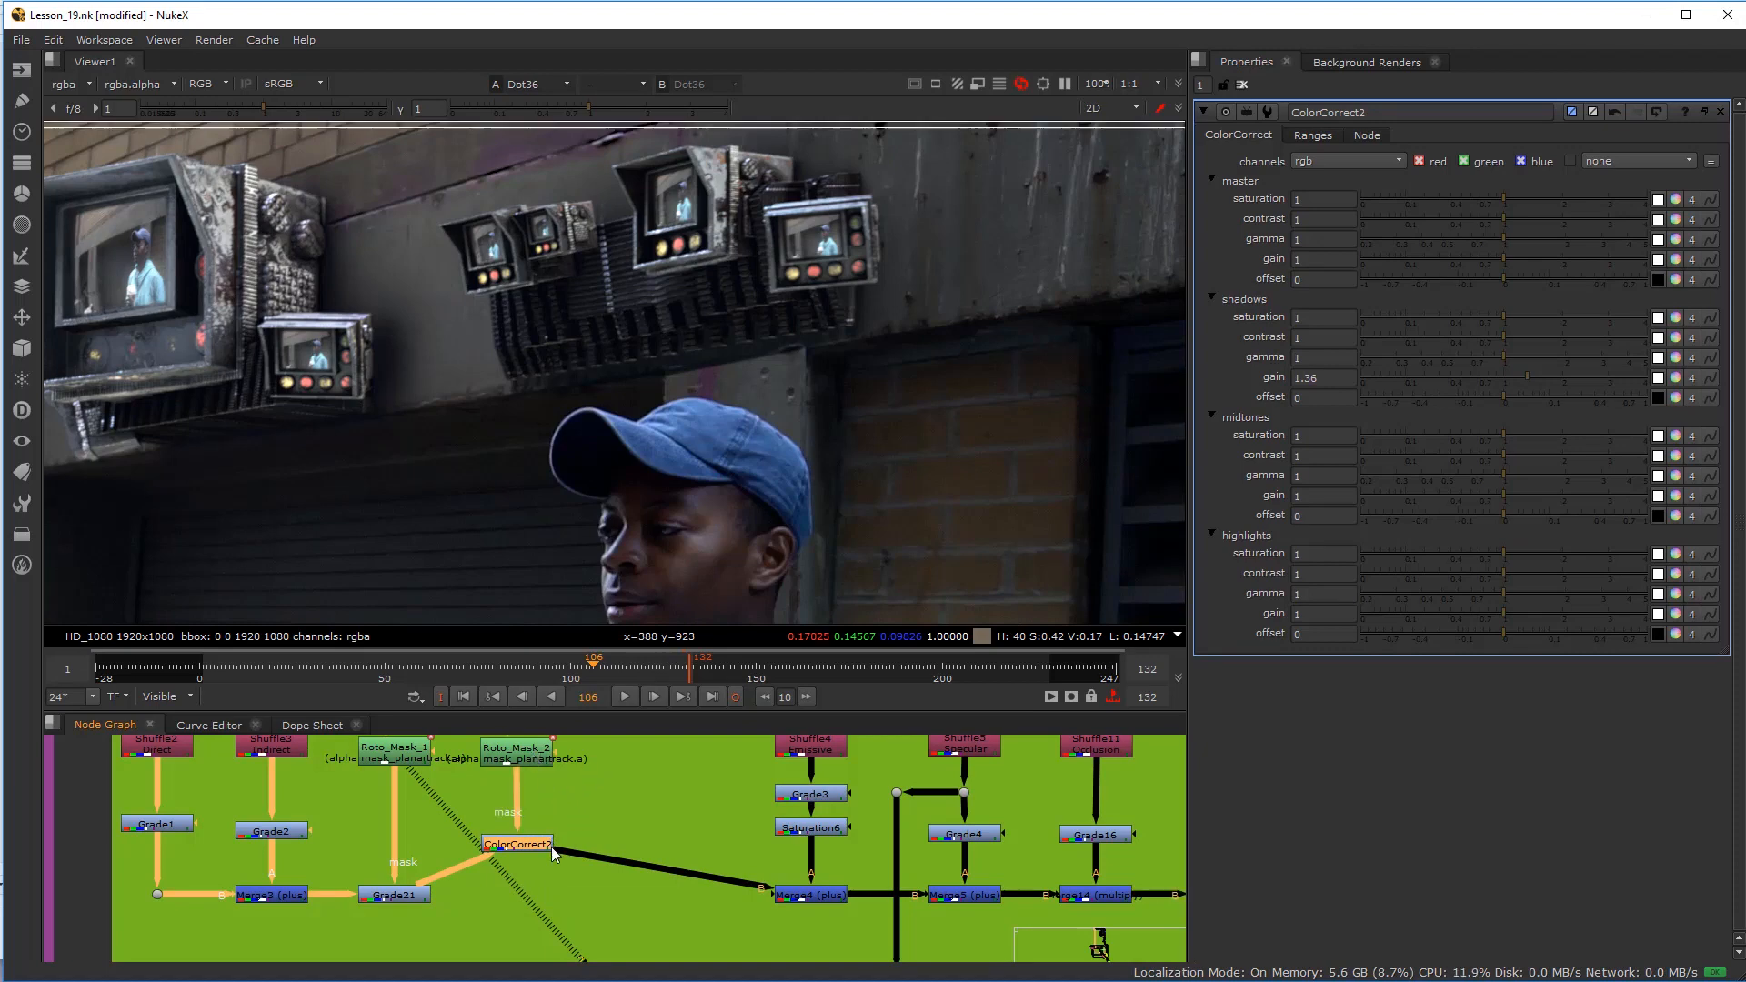
left_click_drag(523, 845, 524, 897)
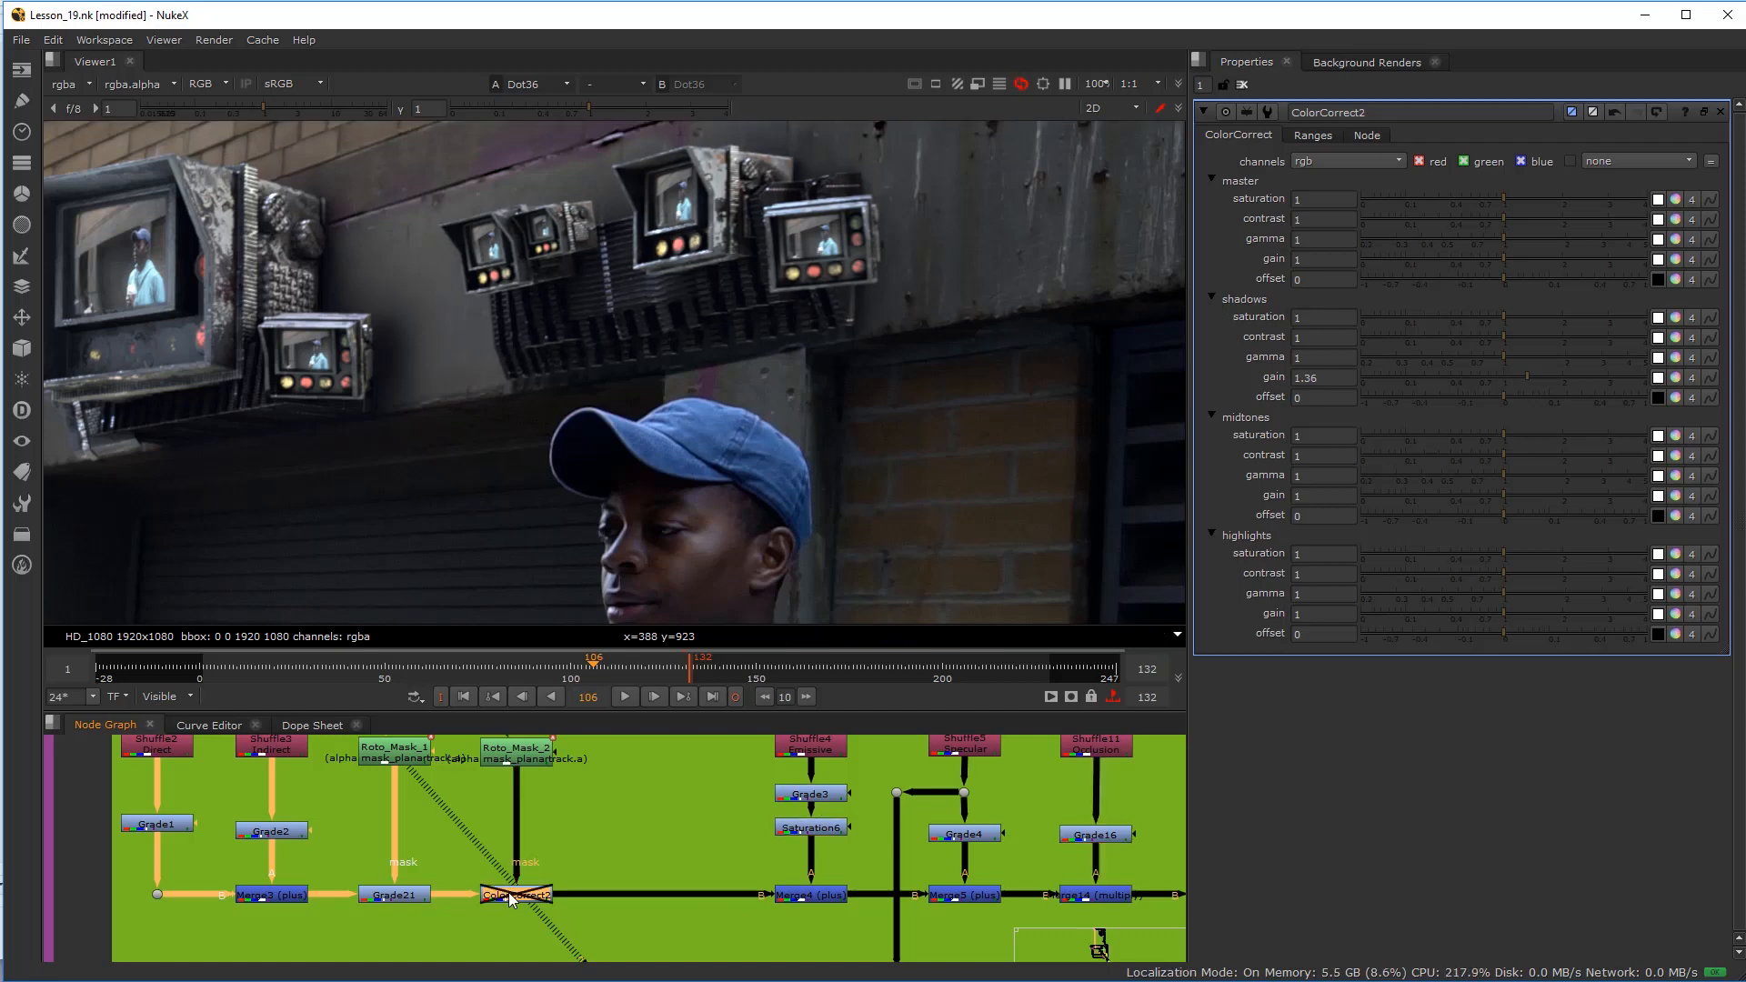
Step: Narrow ColorCorrect2's shadow range so its falloff starts at about 0.07 and ends at about 0.40
left_click(1312, 135)
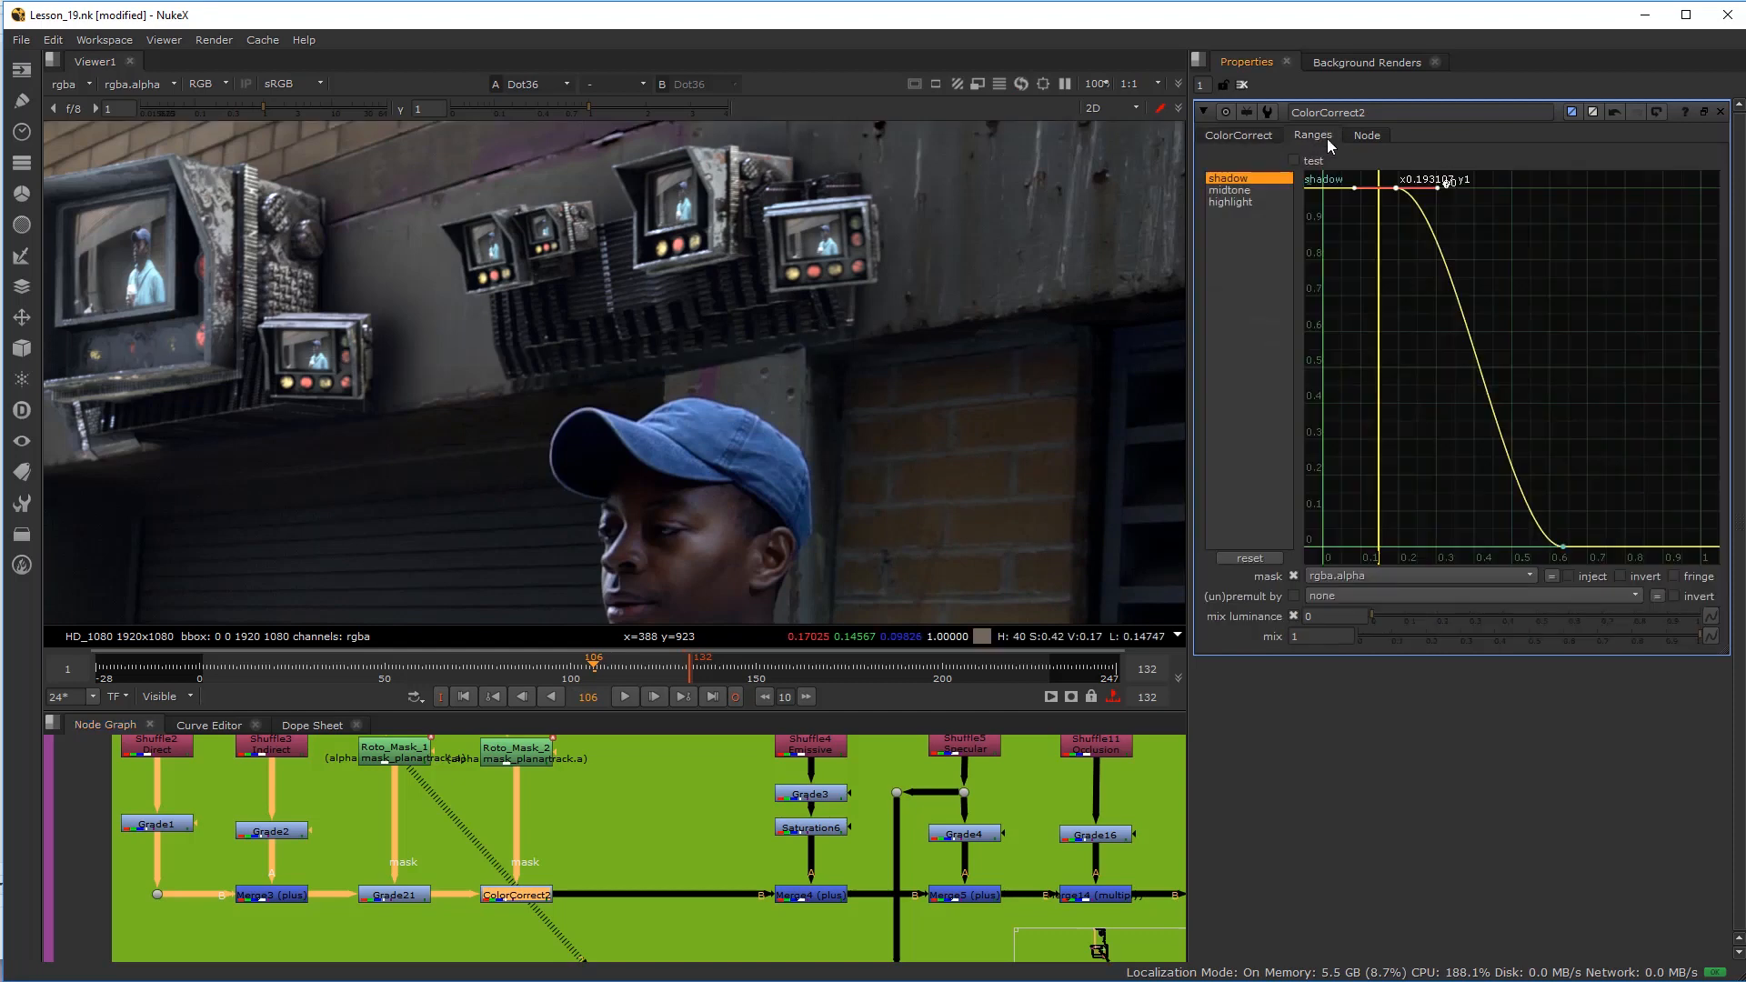
left_click(1240, 136)
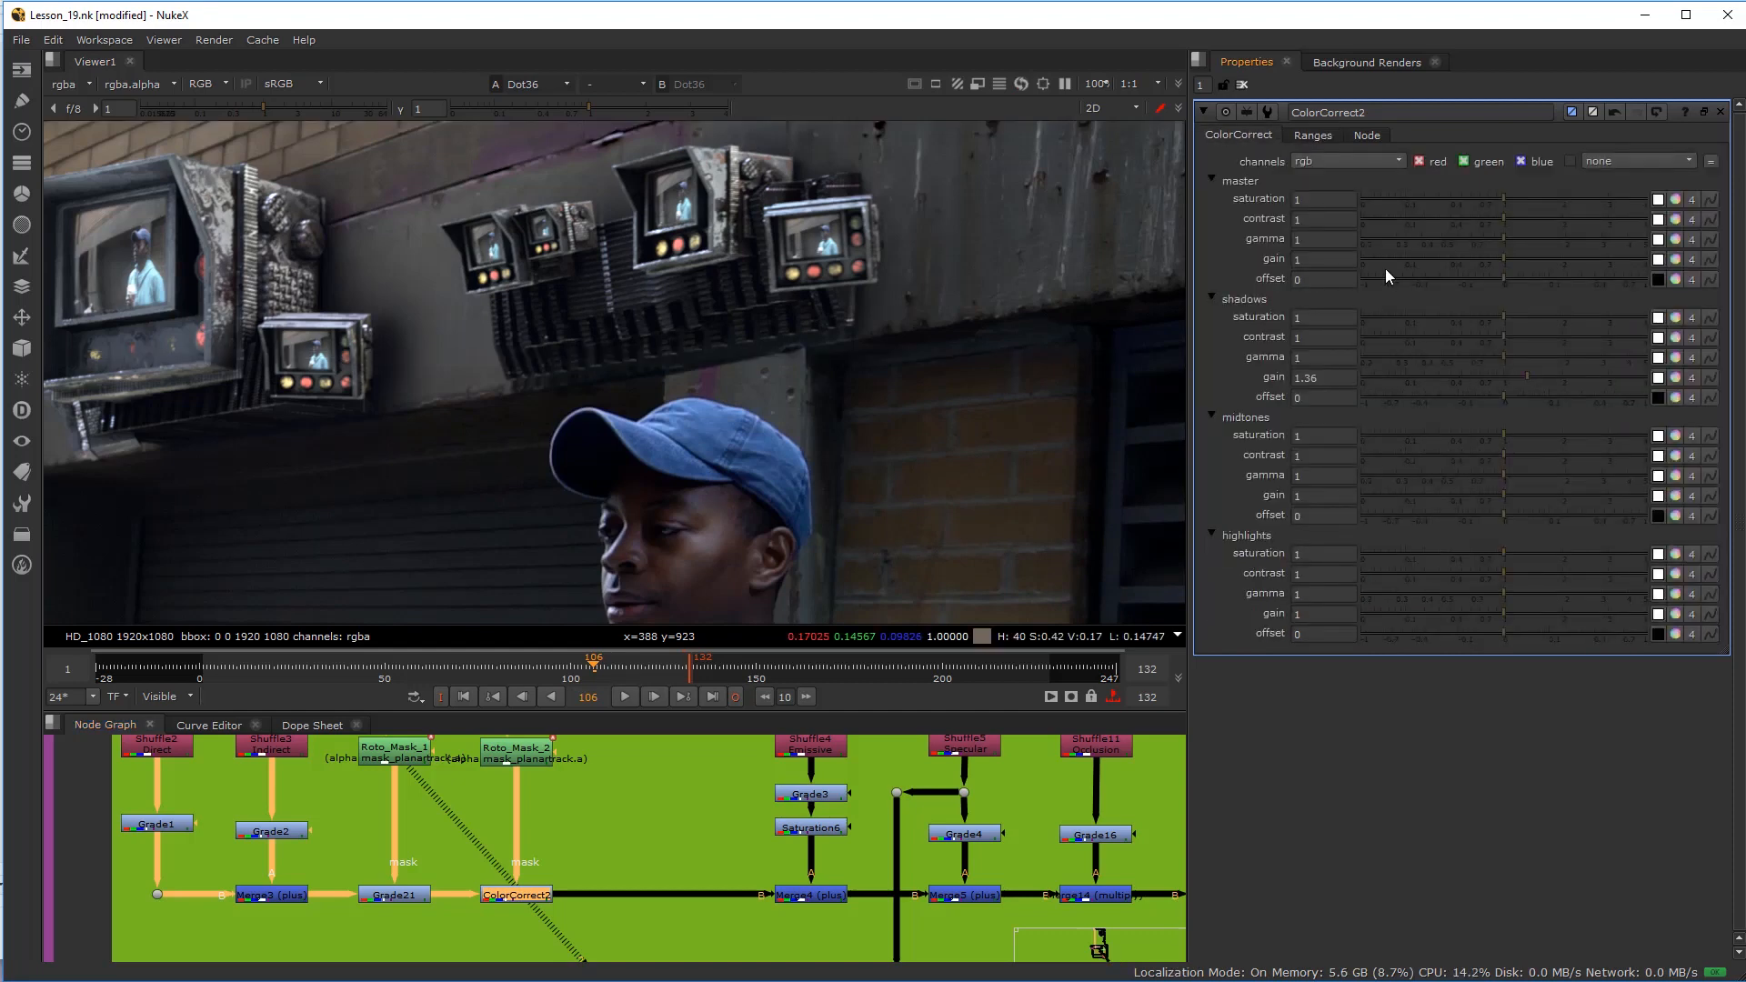
left_click(1291, 137)
left_click(1241, 136)
left_click(1312, 135)
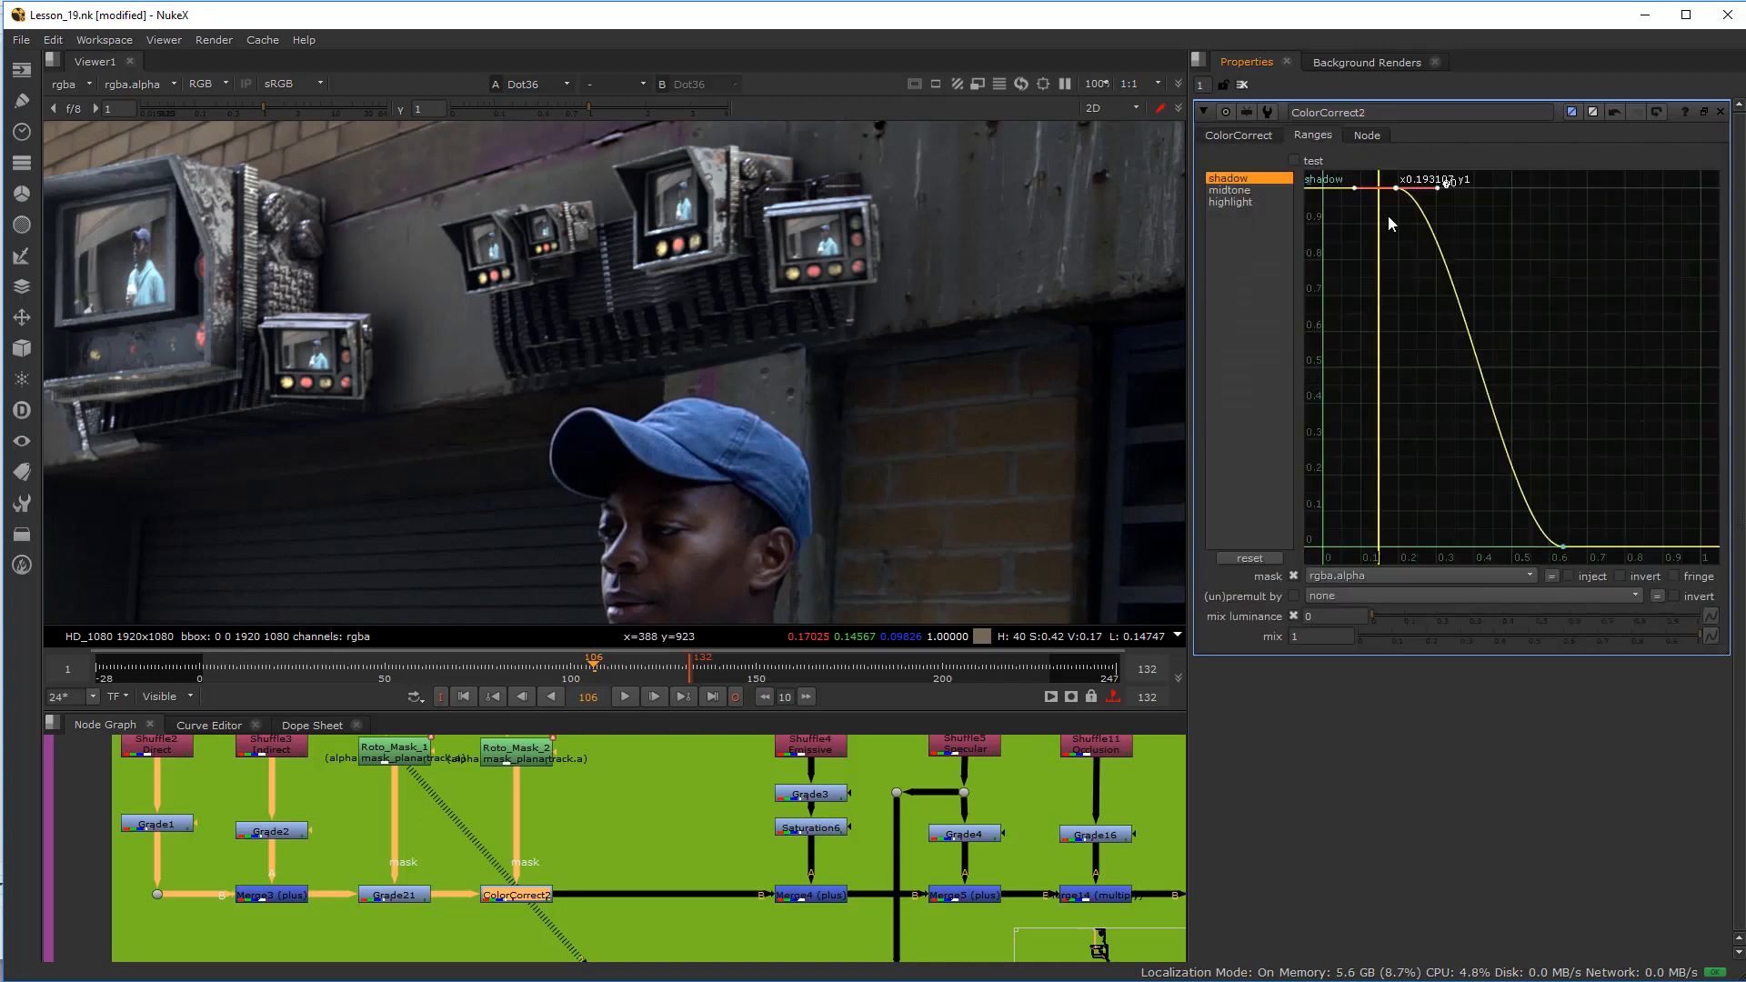
left_click_drag(1559, 549, 1475, 548)
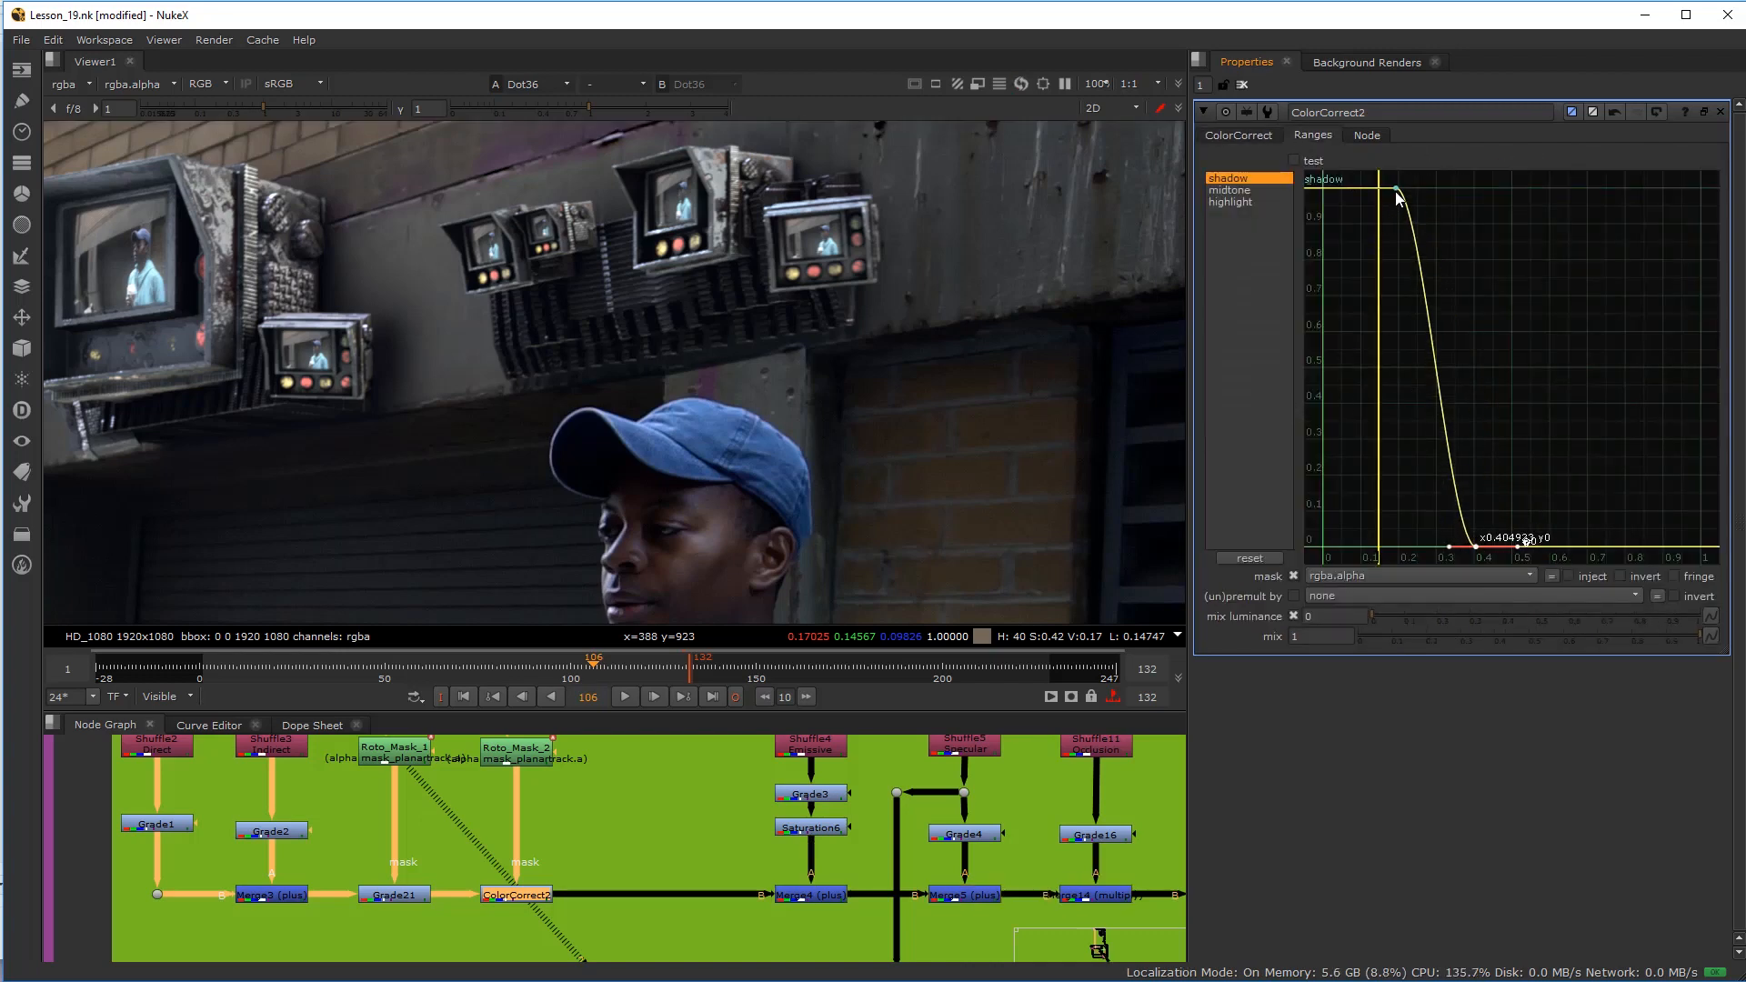
left_click_drag(1396, 190, 1348, 188)
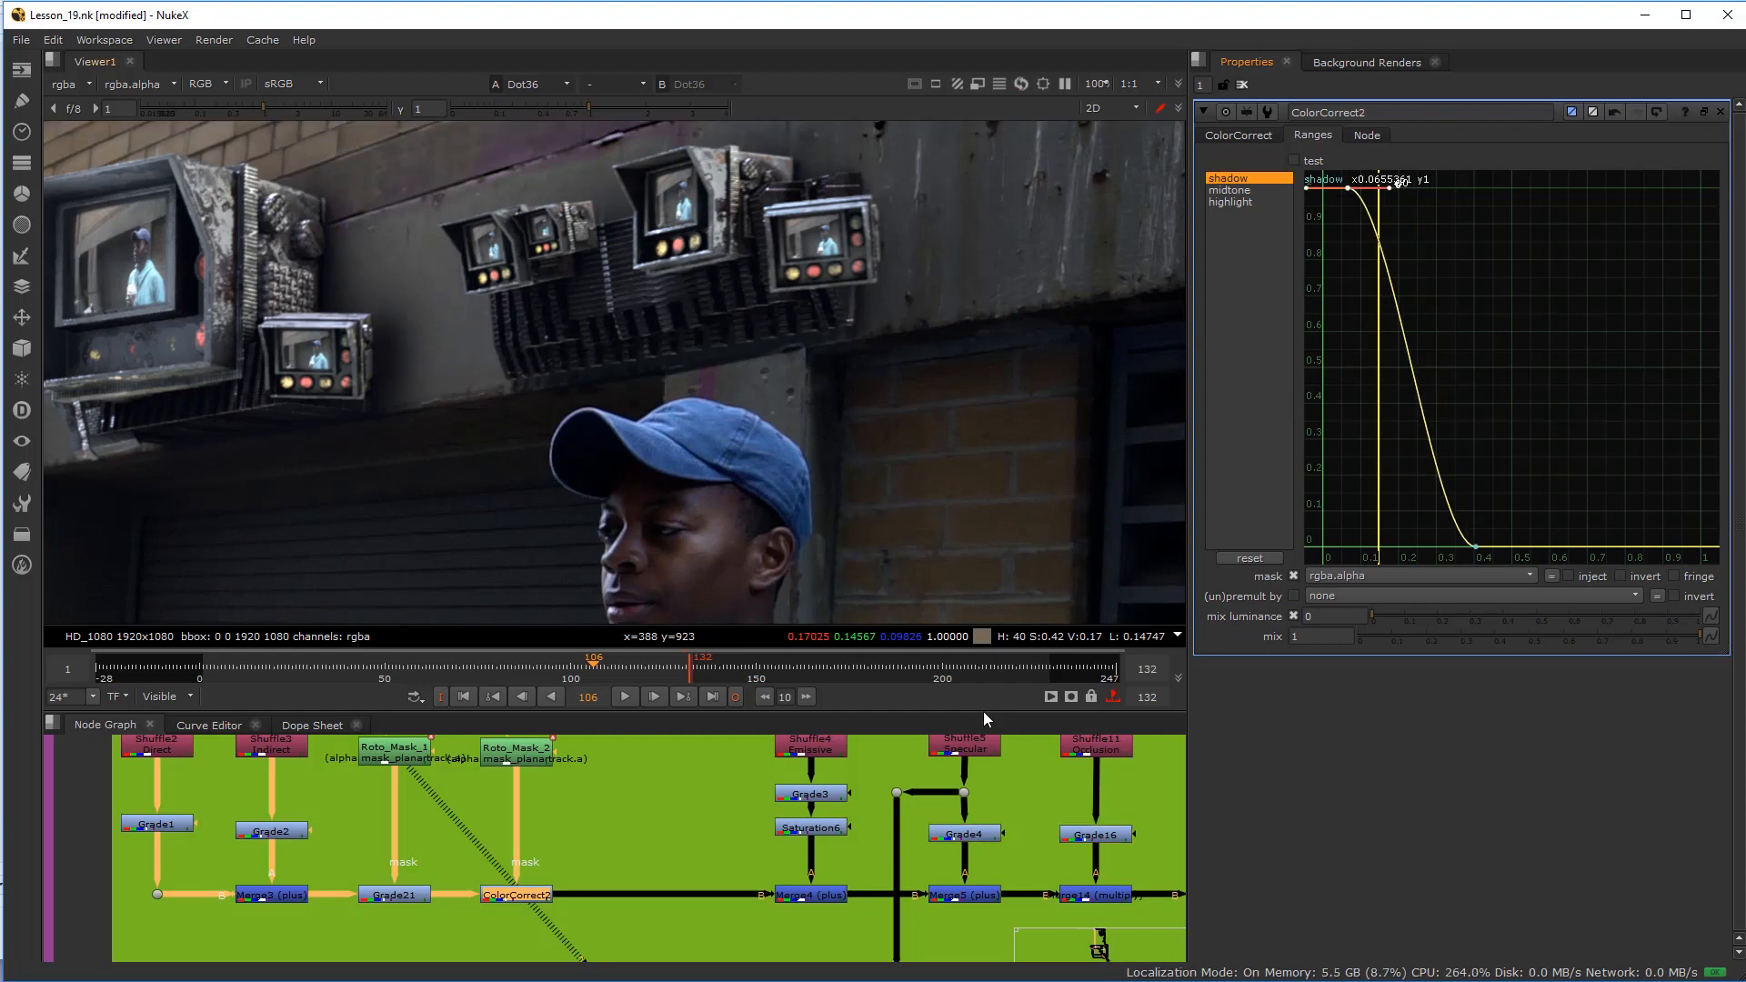
Step: Toggle ColorCorrect2 off and on to compare its effect on the televisions across the wider frame
left_click(535, 900)
key("d")
key("d")
key("d")
key("d")
scroll(546, 369, "down", 3)
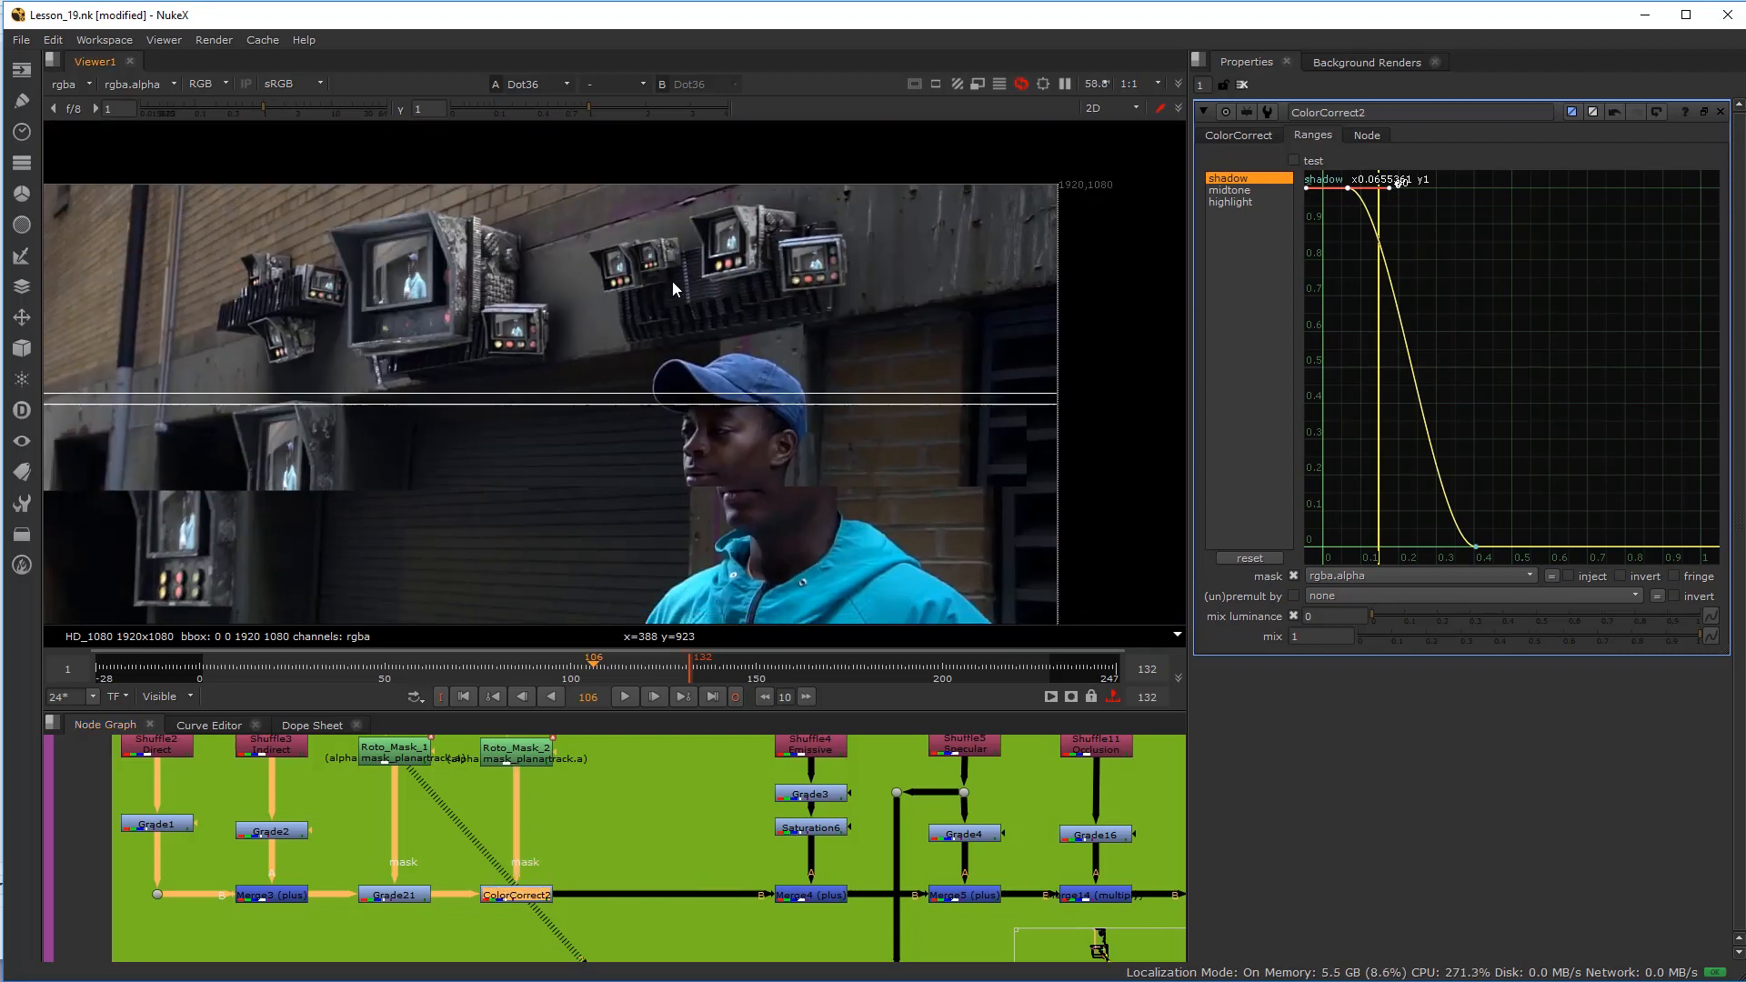
scroll(645, 293, "up", 1)
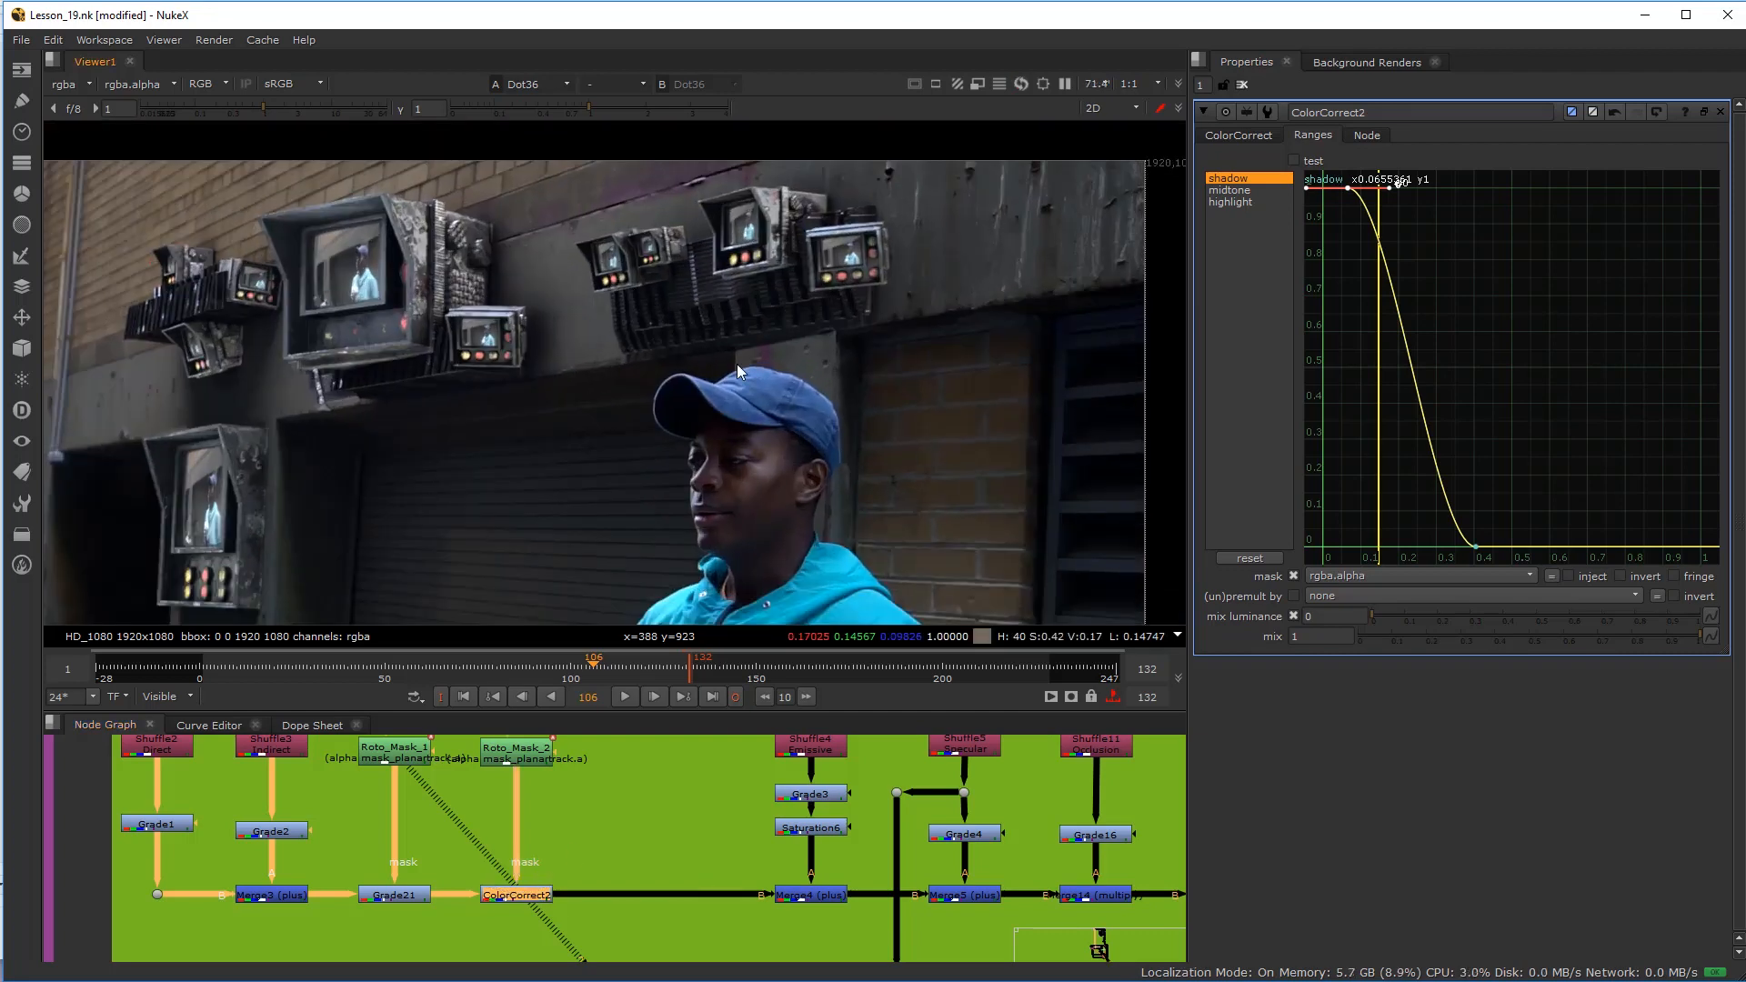
left_click(1259, 138)
Step: Add a Shuffle node beside Roto_Mask_2 and connect its input to the Beauty Pass CG feed above Shuffle3
left_click(629, 838)
scroll(629, 838, "down", 5)
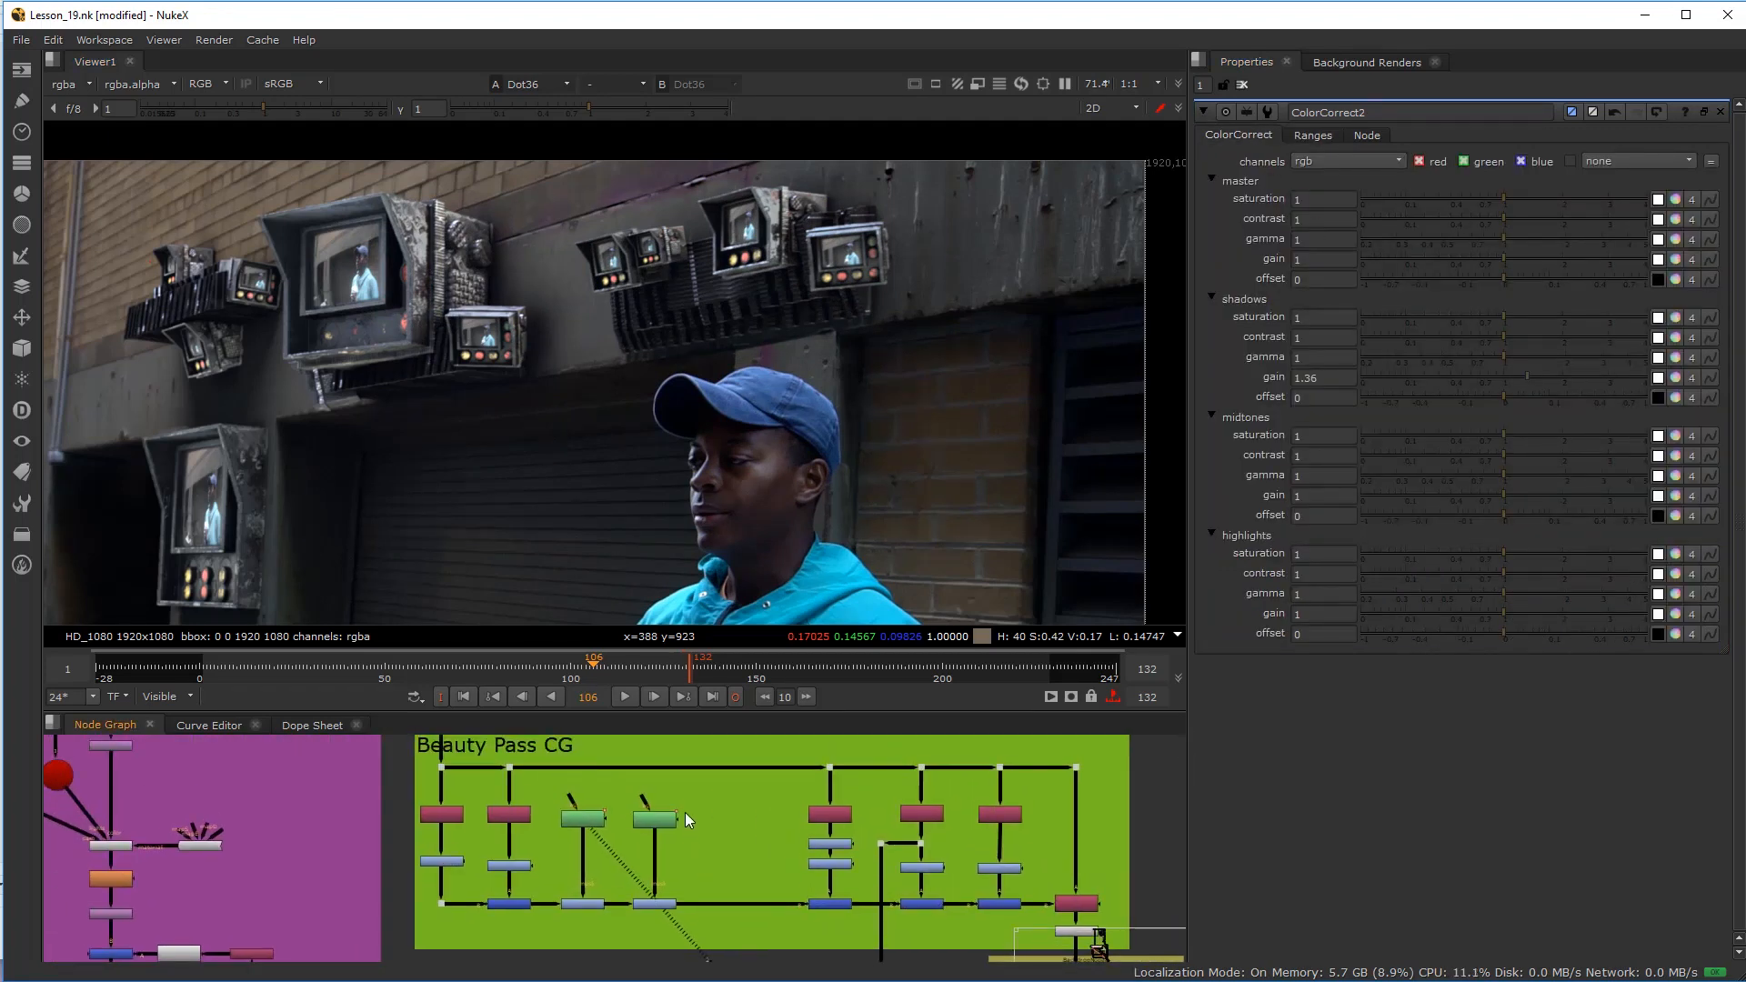
scroll(684, 816, "up", 3)
key("Tab")
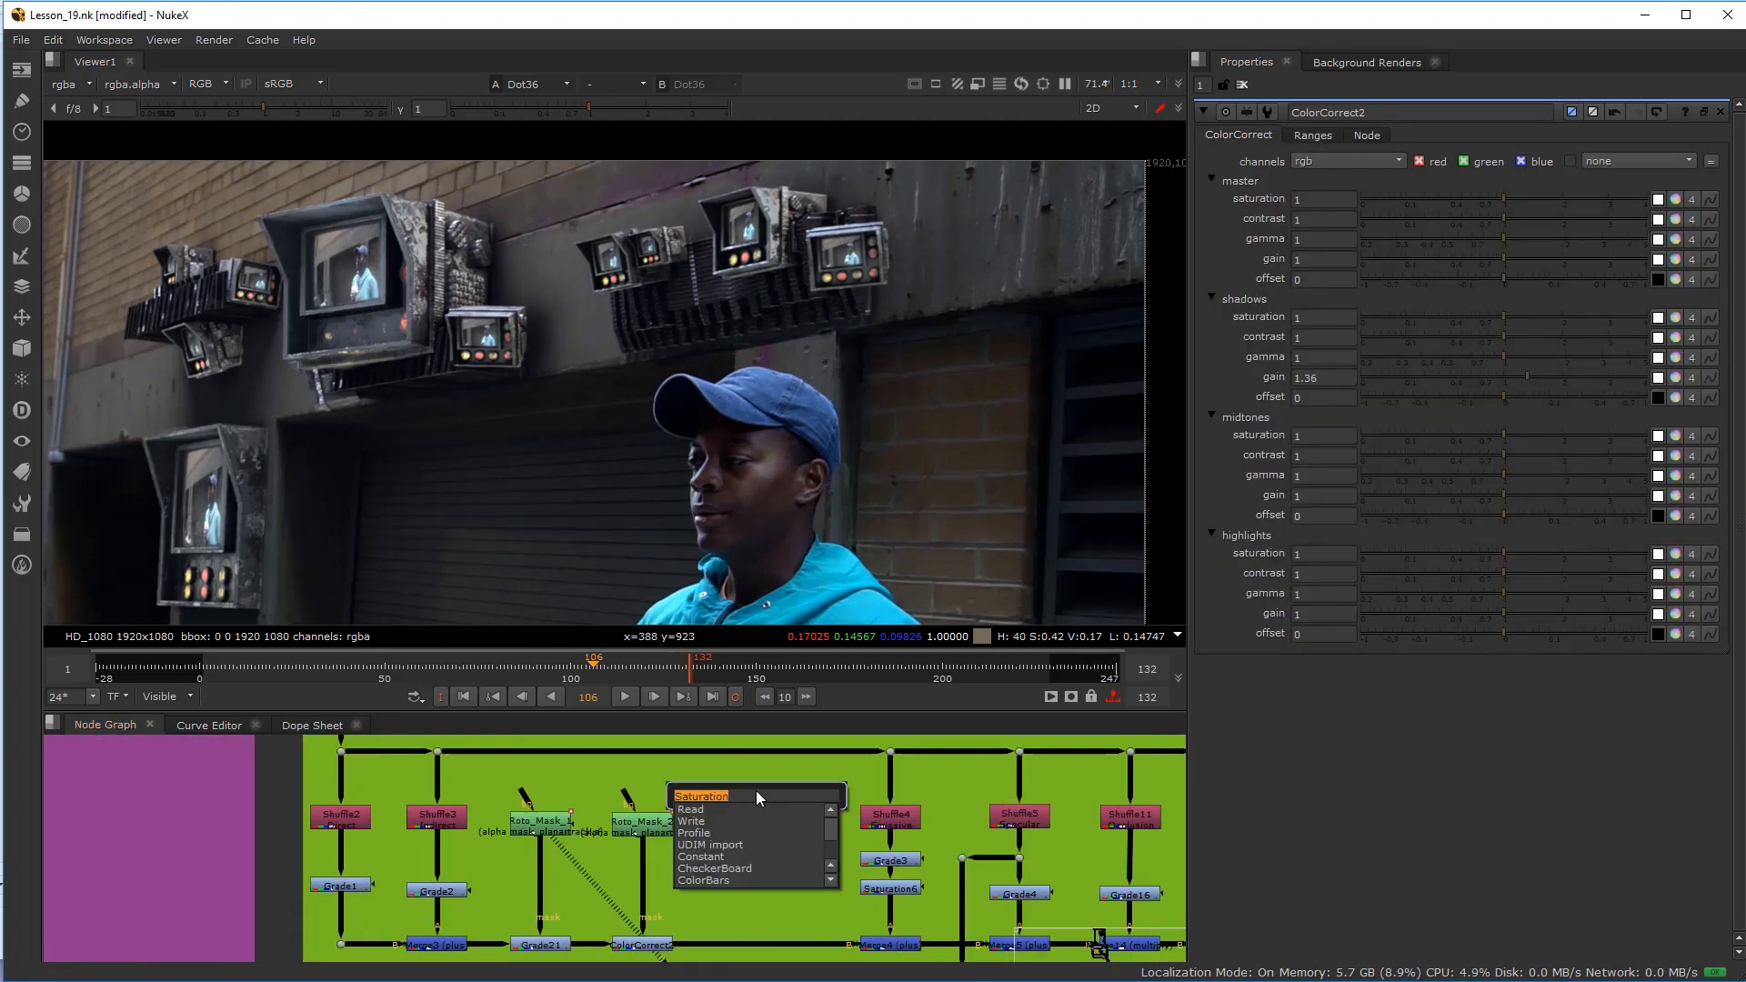
type("shu")
left_click(732, 806)
left_click_drag(750, 791, 434, 752)
left_click_drag(776, 810, 802, 790)
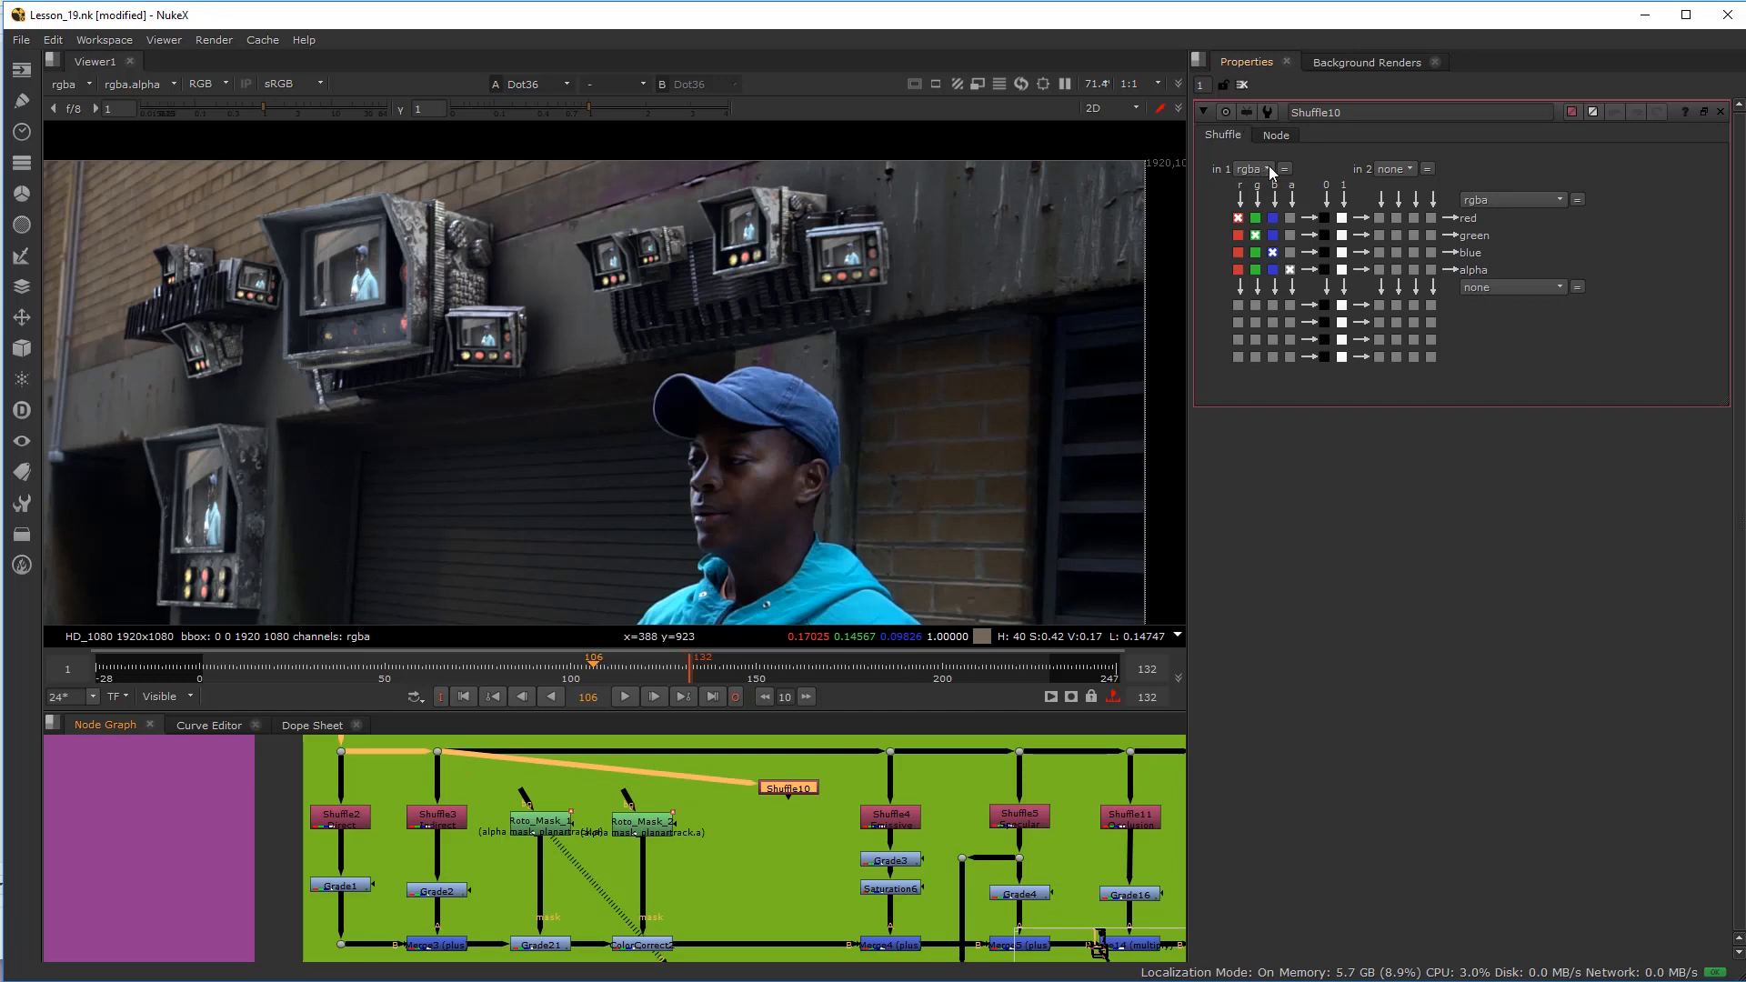
Step: Set the new Shuffle's first input layer to P and view its output
left_click(1260, 168)
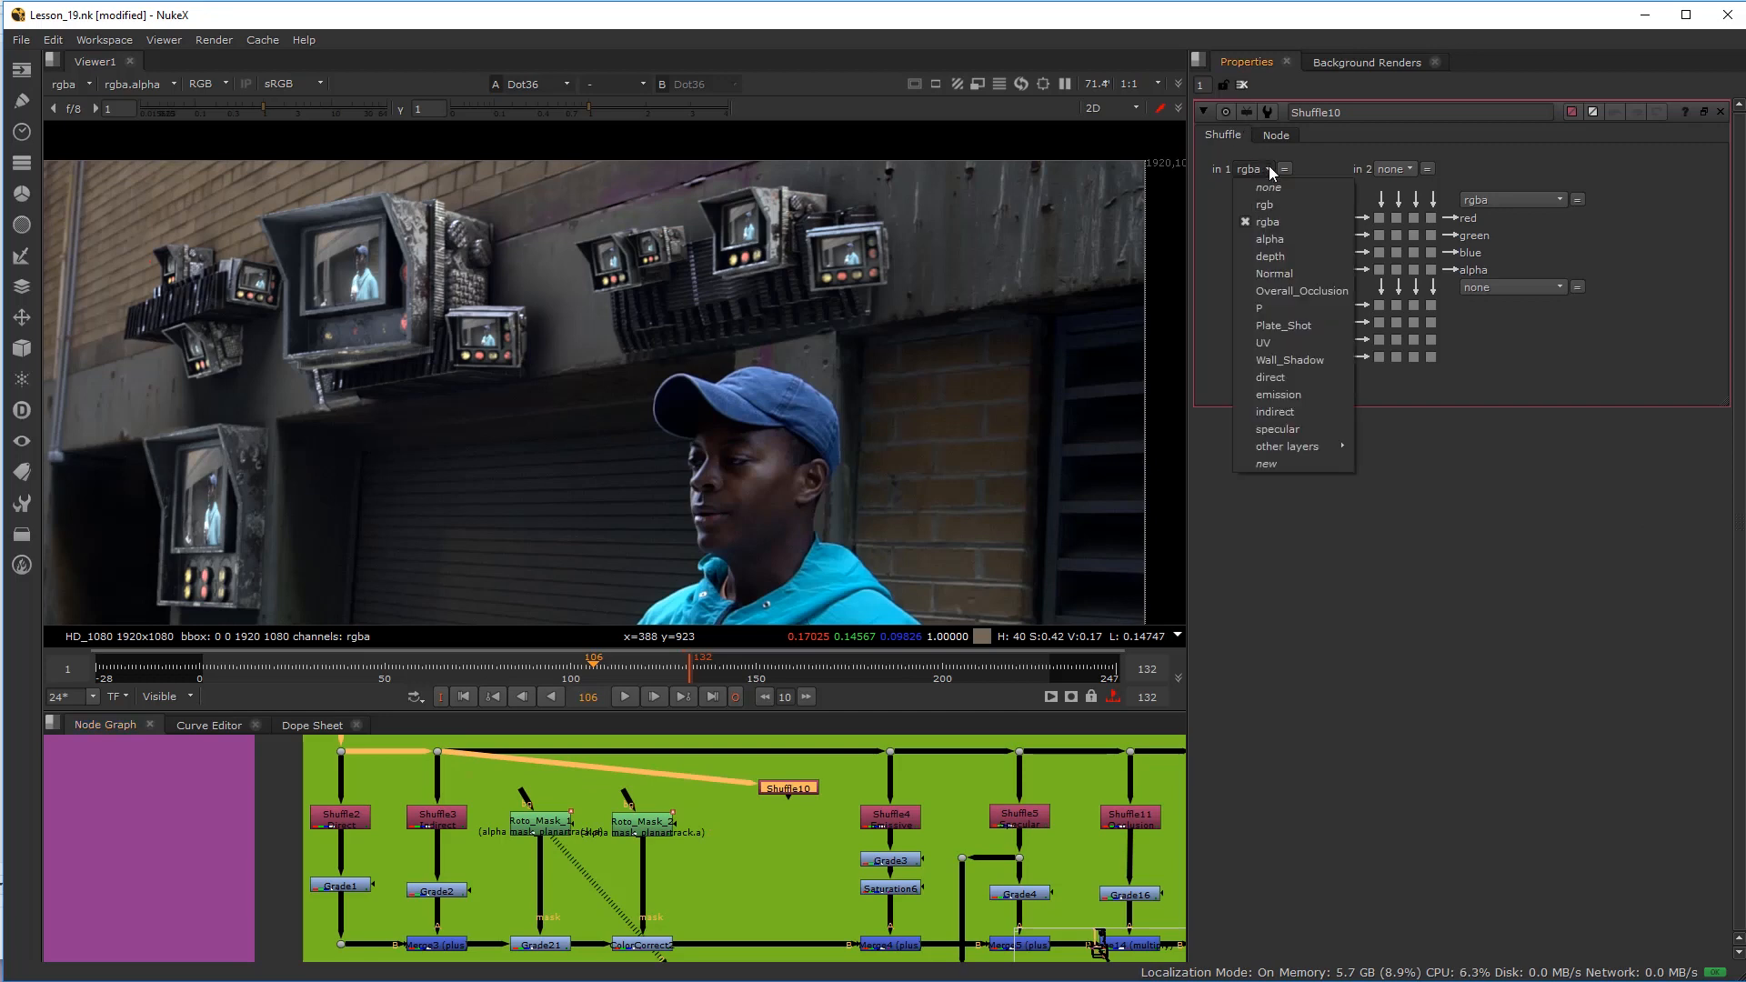
left_click(1286, 307)
left_click_drag(808, 788, 780, 789)
key("1")
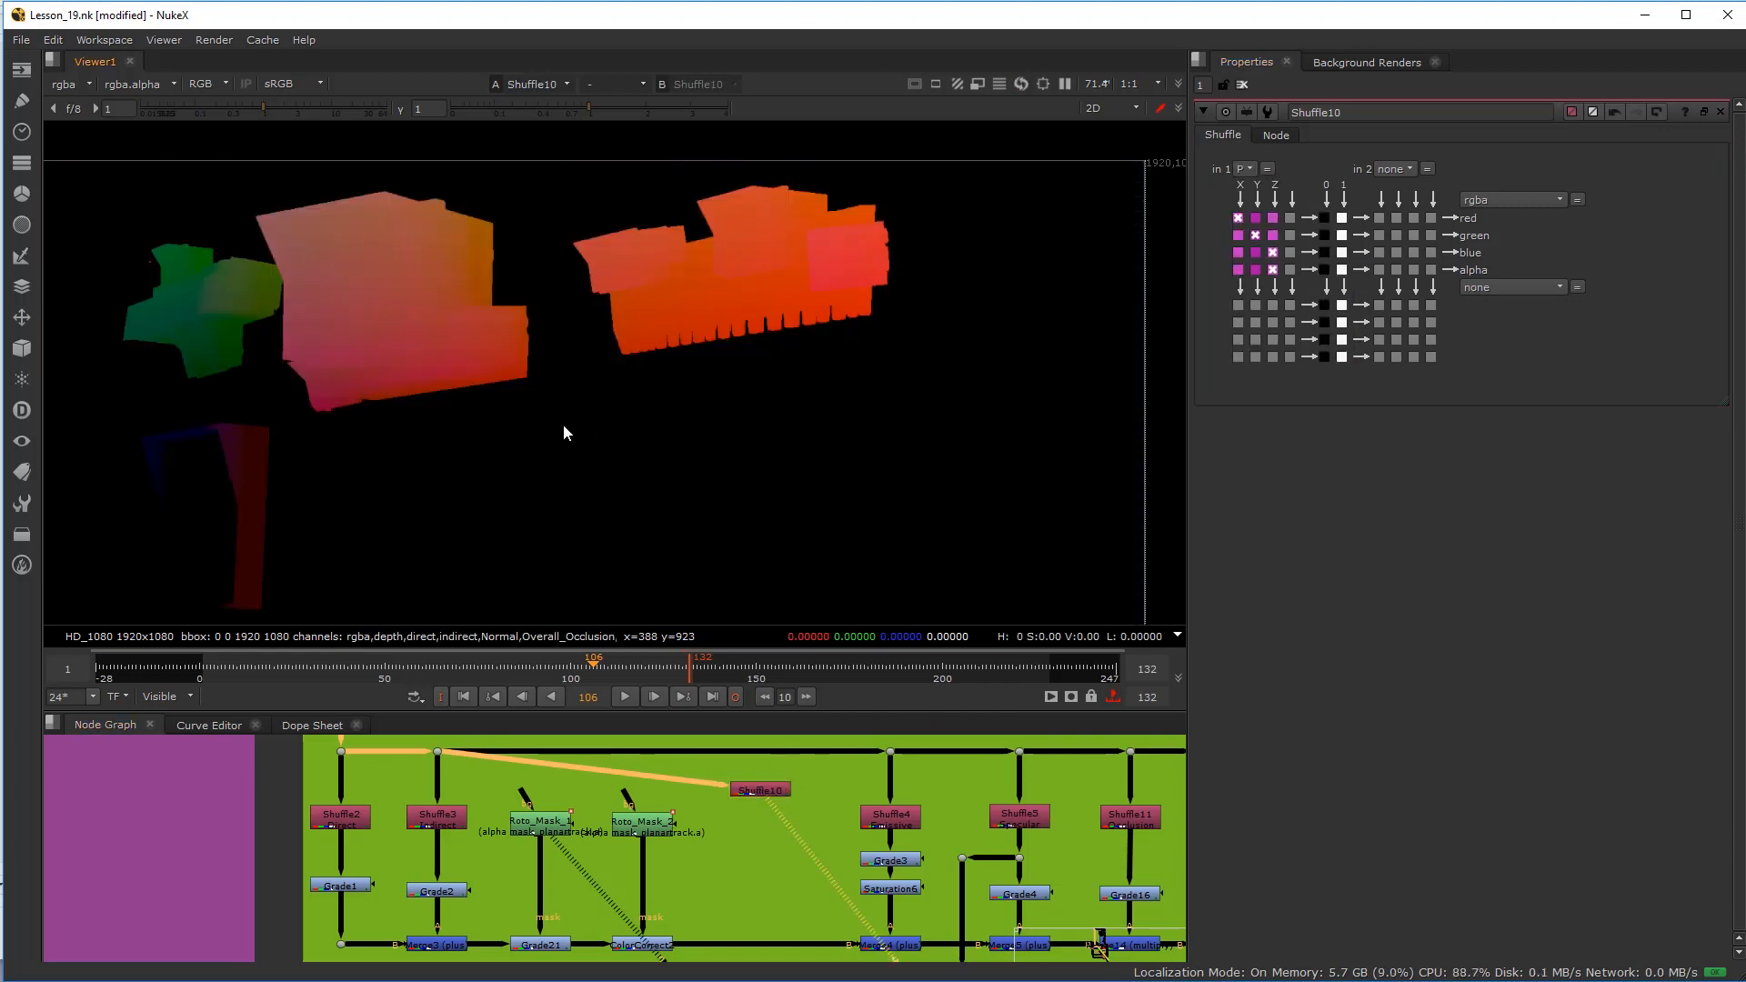
Step: Inspect the P pass's colour channels one at a time in the viewer, dismissing any file-reading dialog
key("b")
key("g")
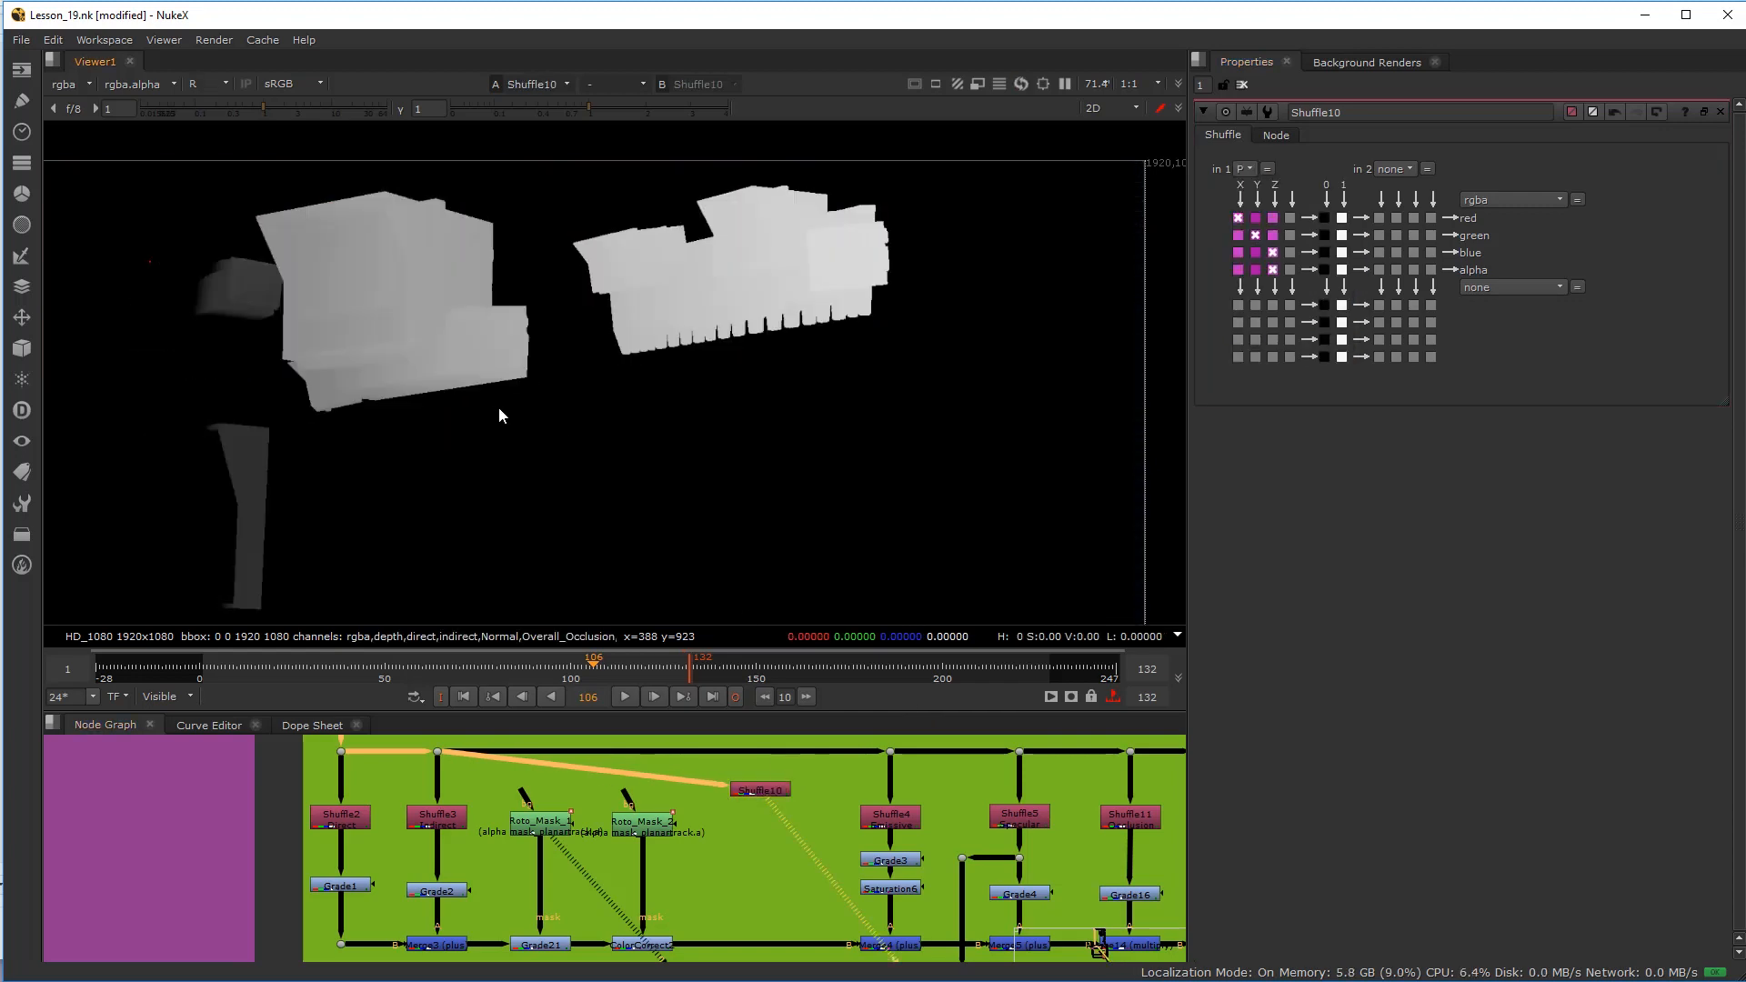
key("b")
key("r")
key("r")
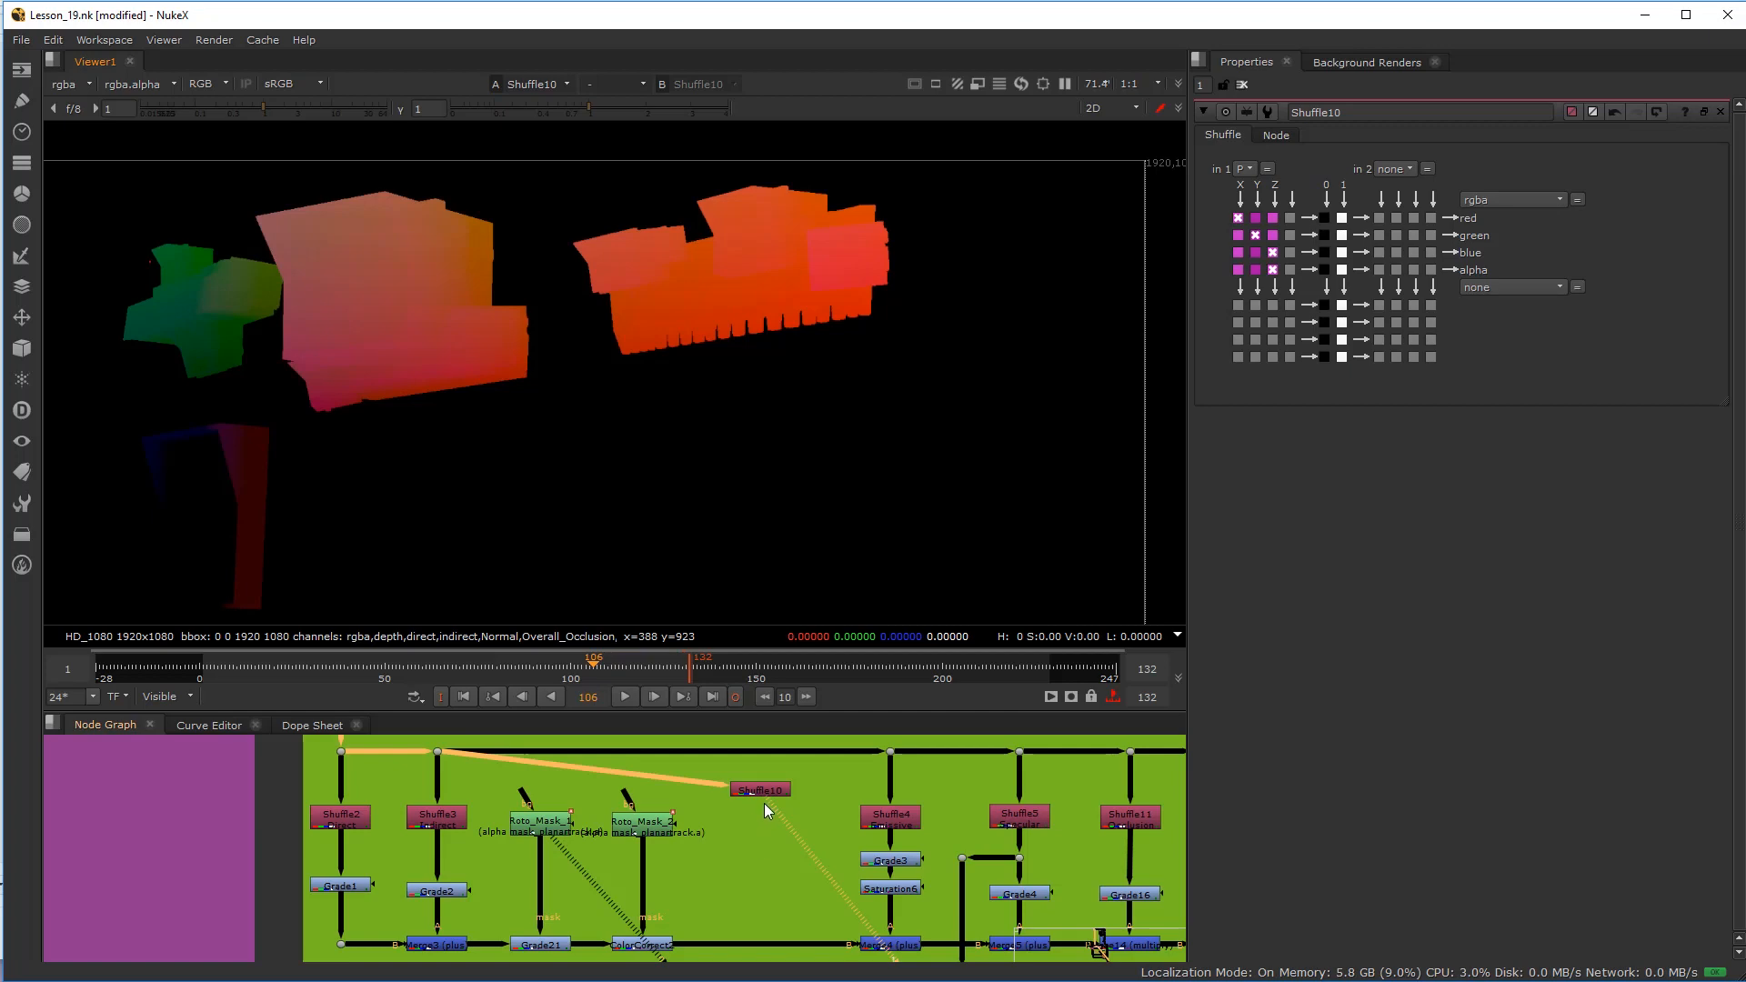
key("r")
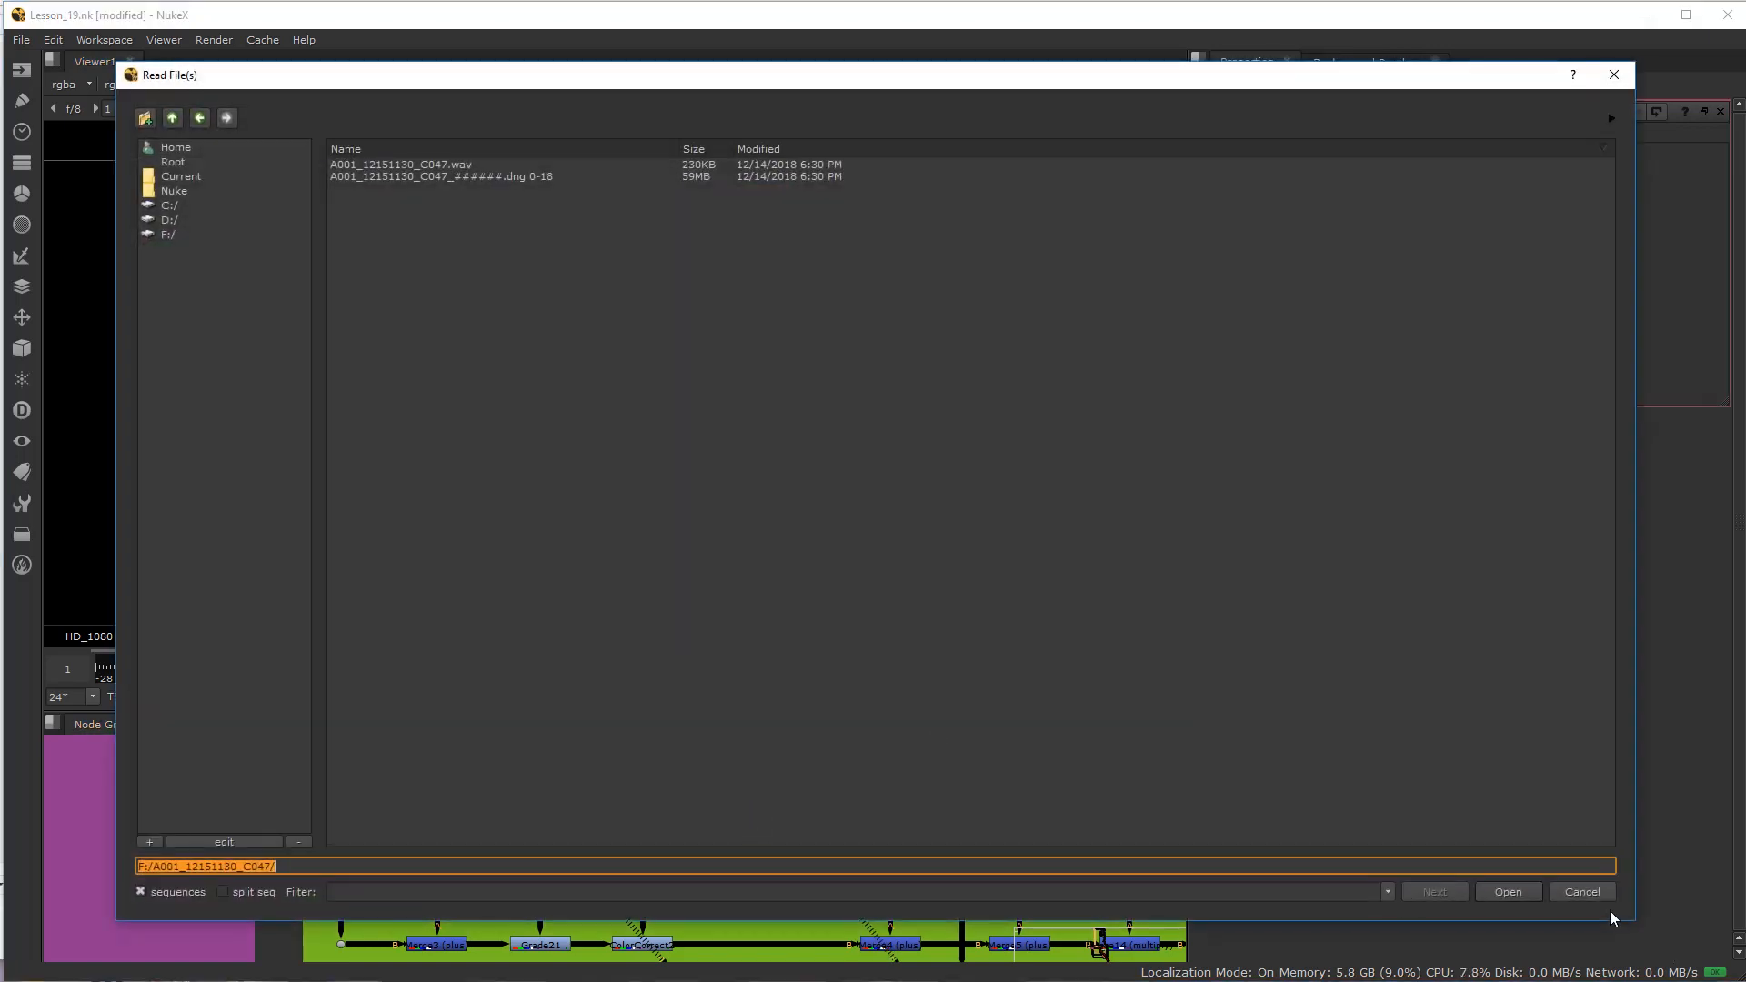
left_click(1602, 895)
Step: Examine the P pass's blue channel with the viewer gamma raised to 1.36 and on to 2.14
key("g")
key("b")
mouse_move(584, 112)
left_mouse_down()
mouse_move(516, 110)
mouse_move(613, 128)
left_mouse_up()
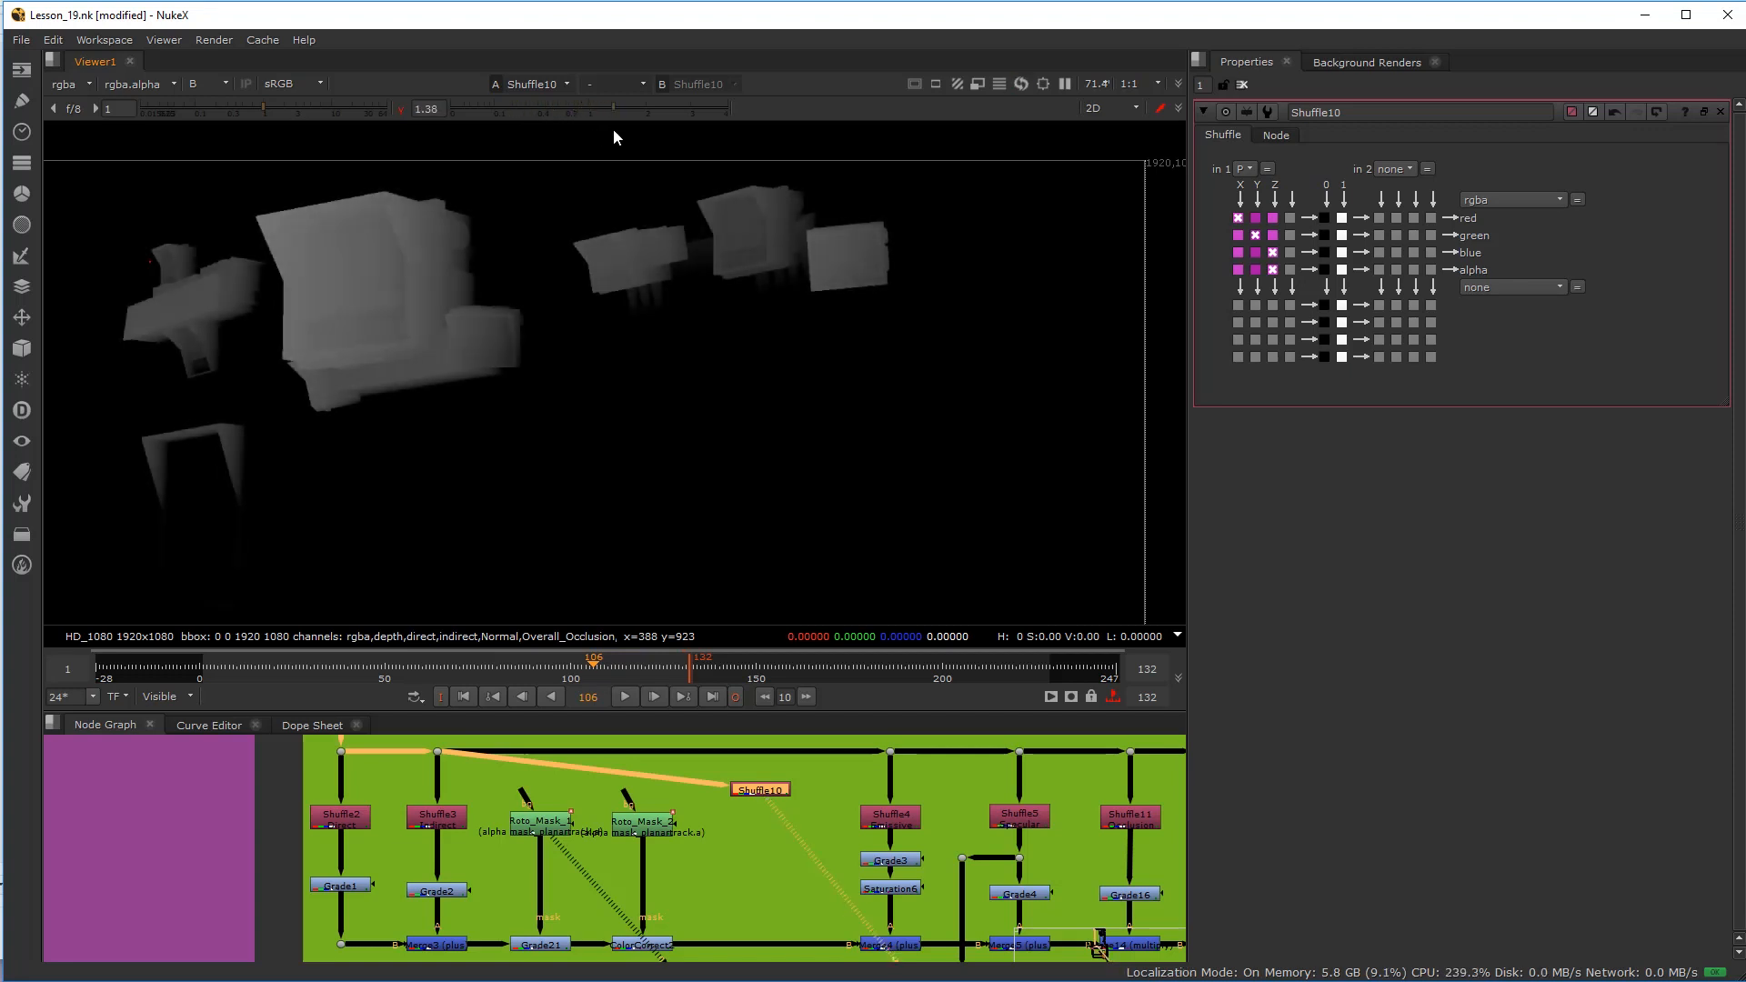
key("b")
key("b")
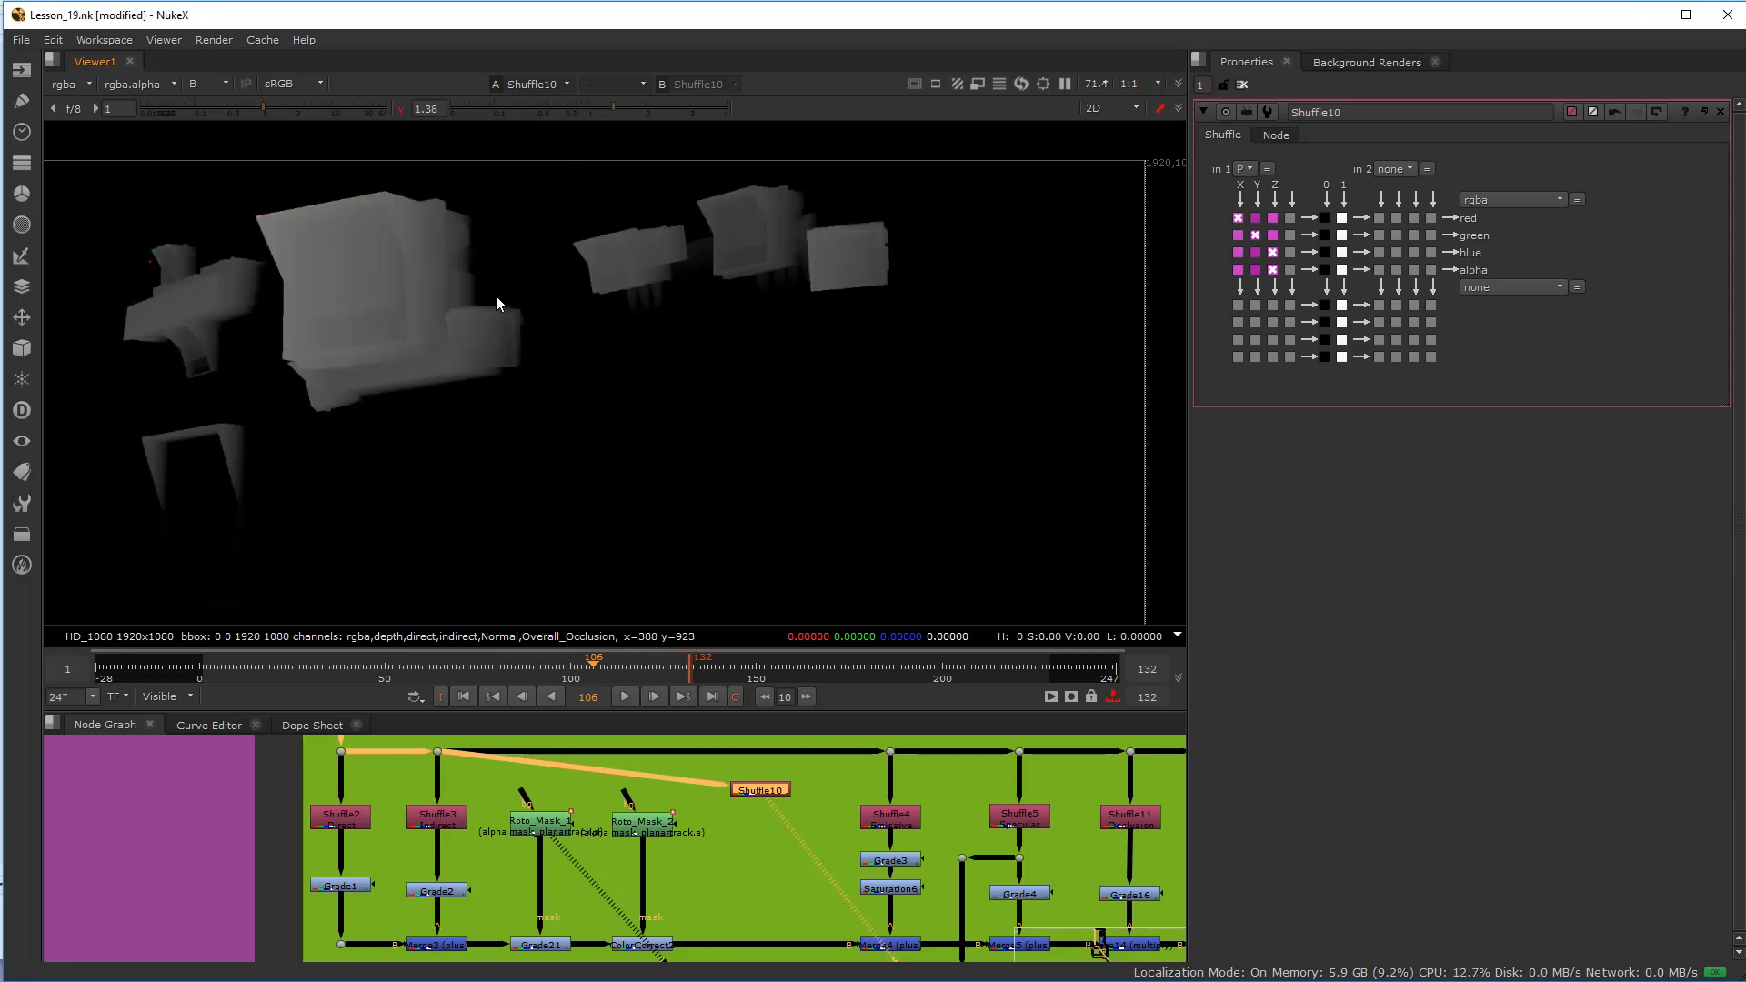
left_click_drag(610, 107, 655, 137)
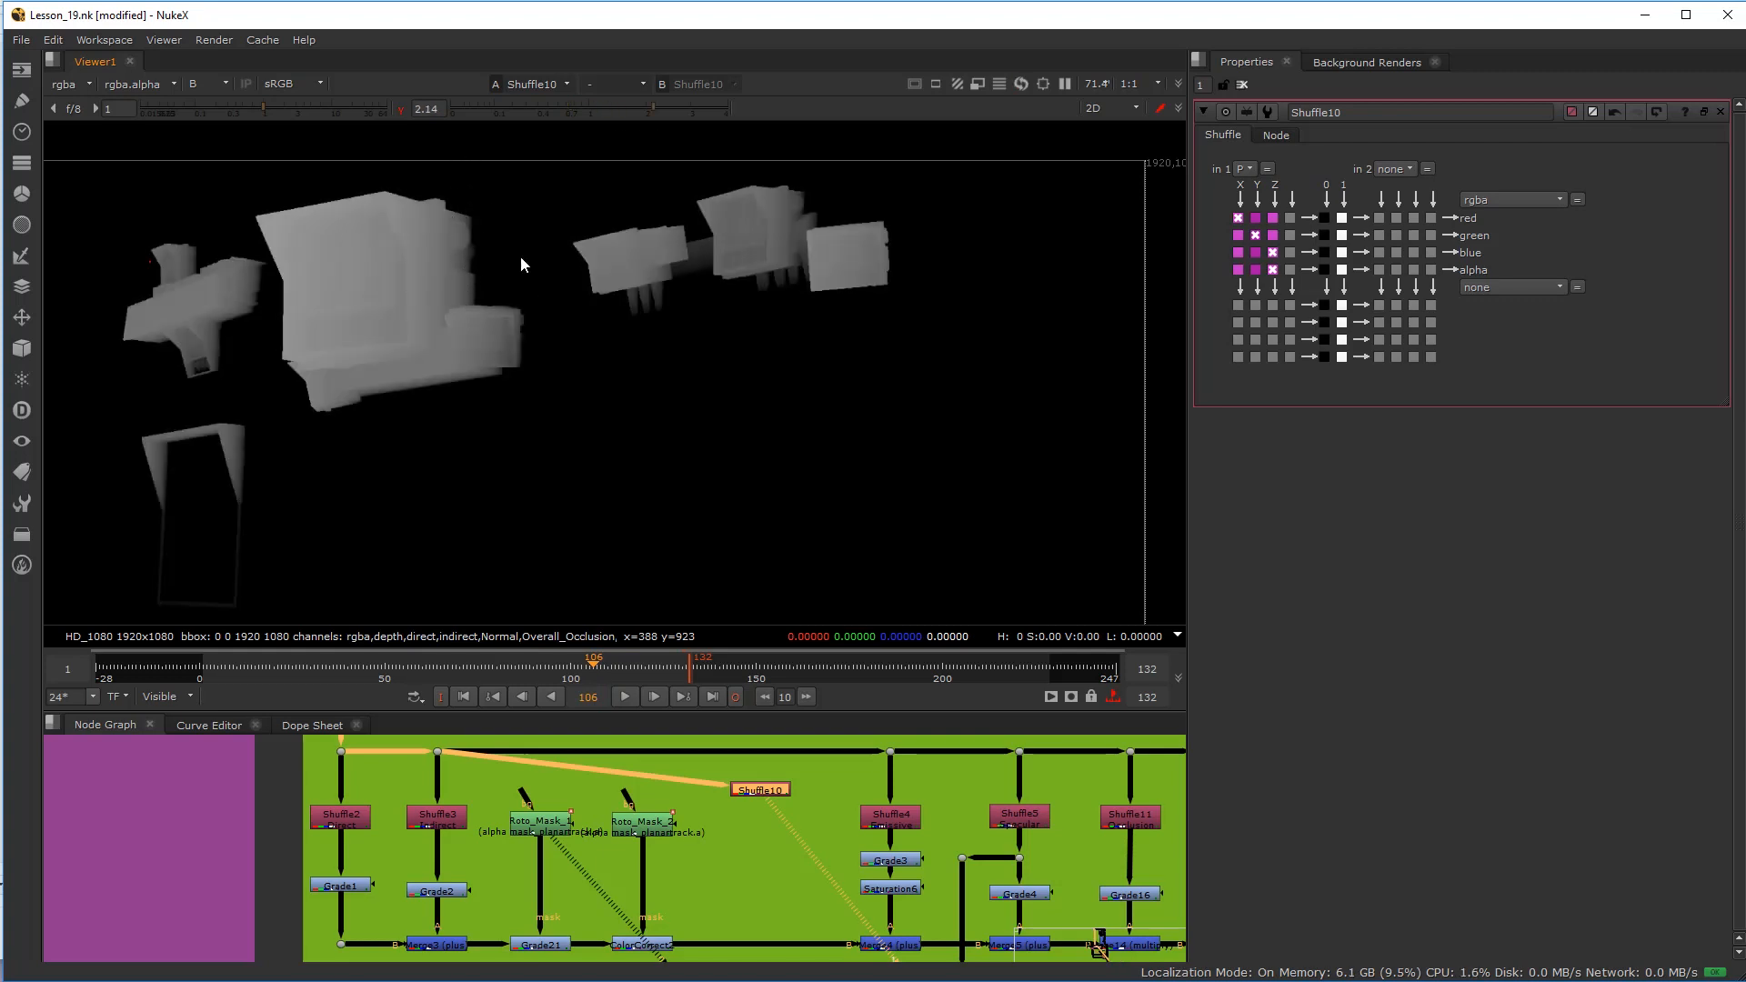
Step: Examine the P pass's red channel at viewer gamma 0.6 and its green channel, resetting the viewer gamma to 1
key("r")
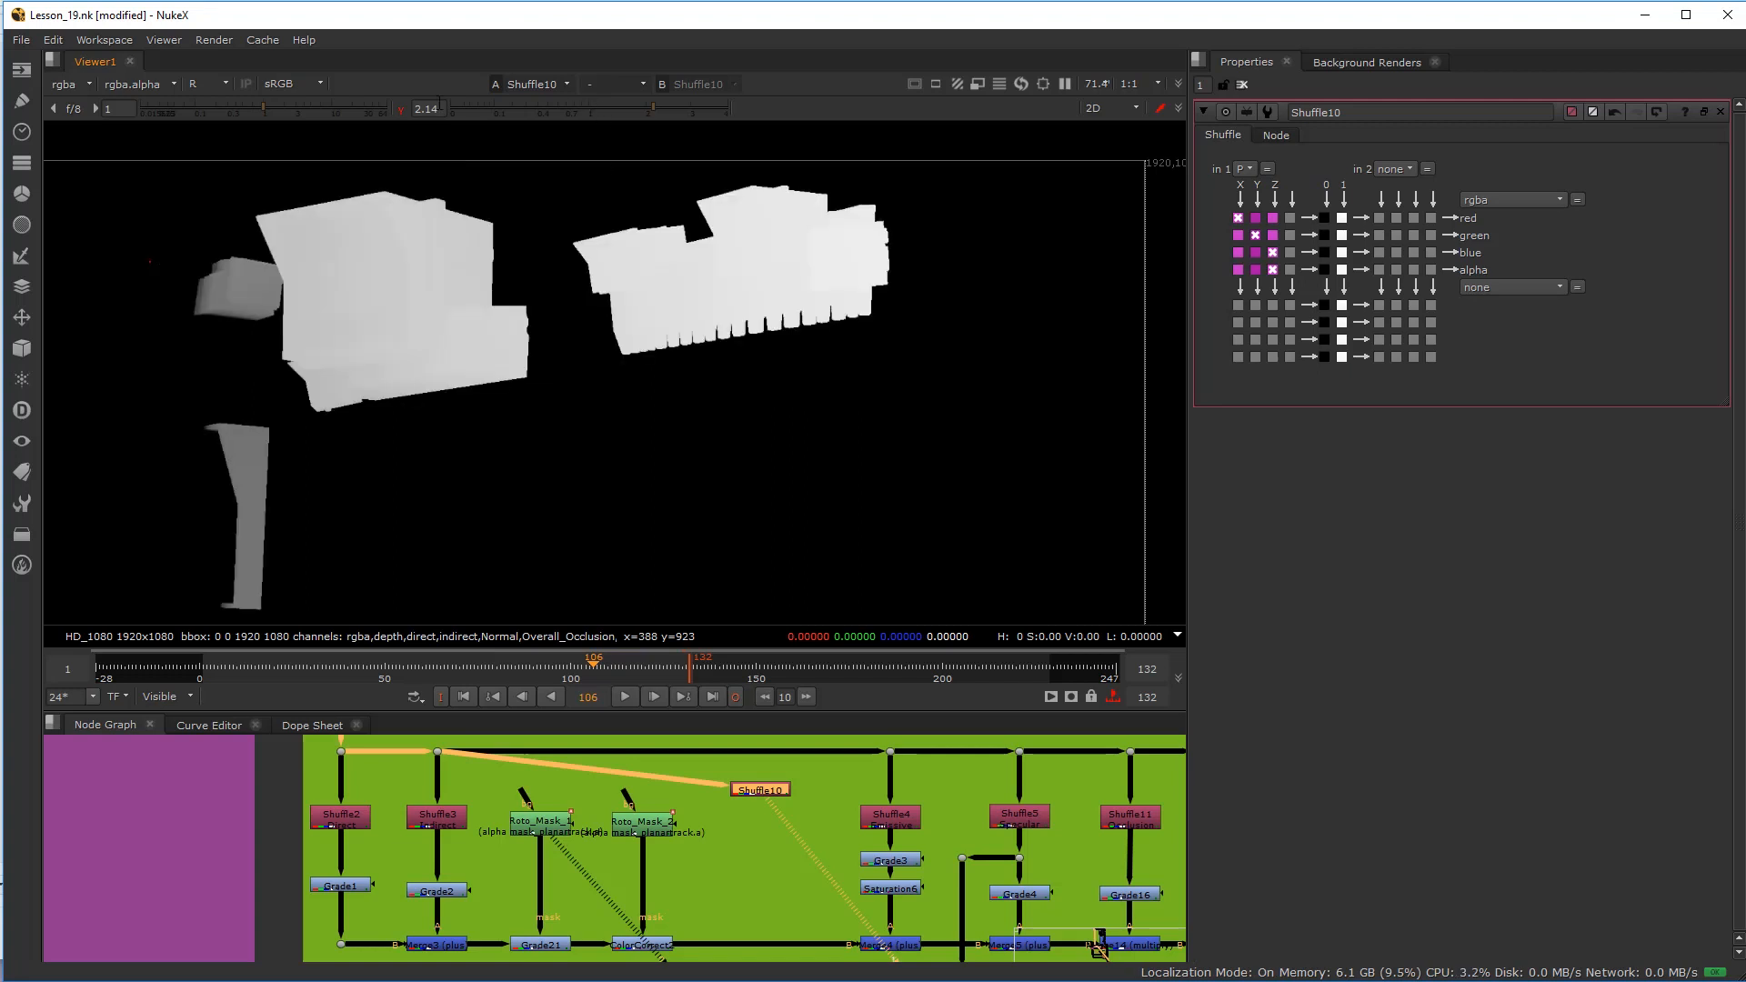
left_click_drag(628, 106, 556, 111)
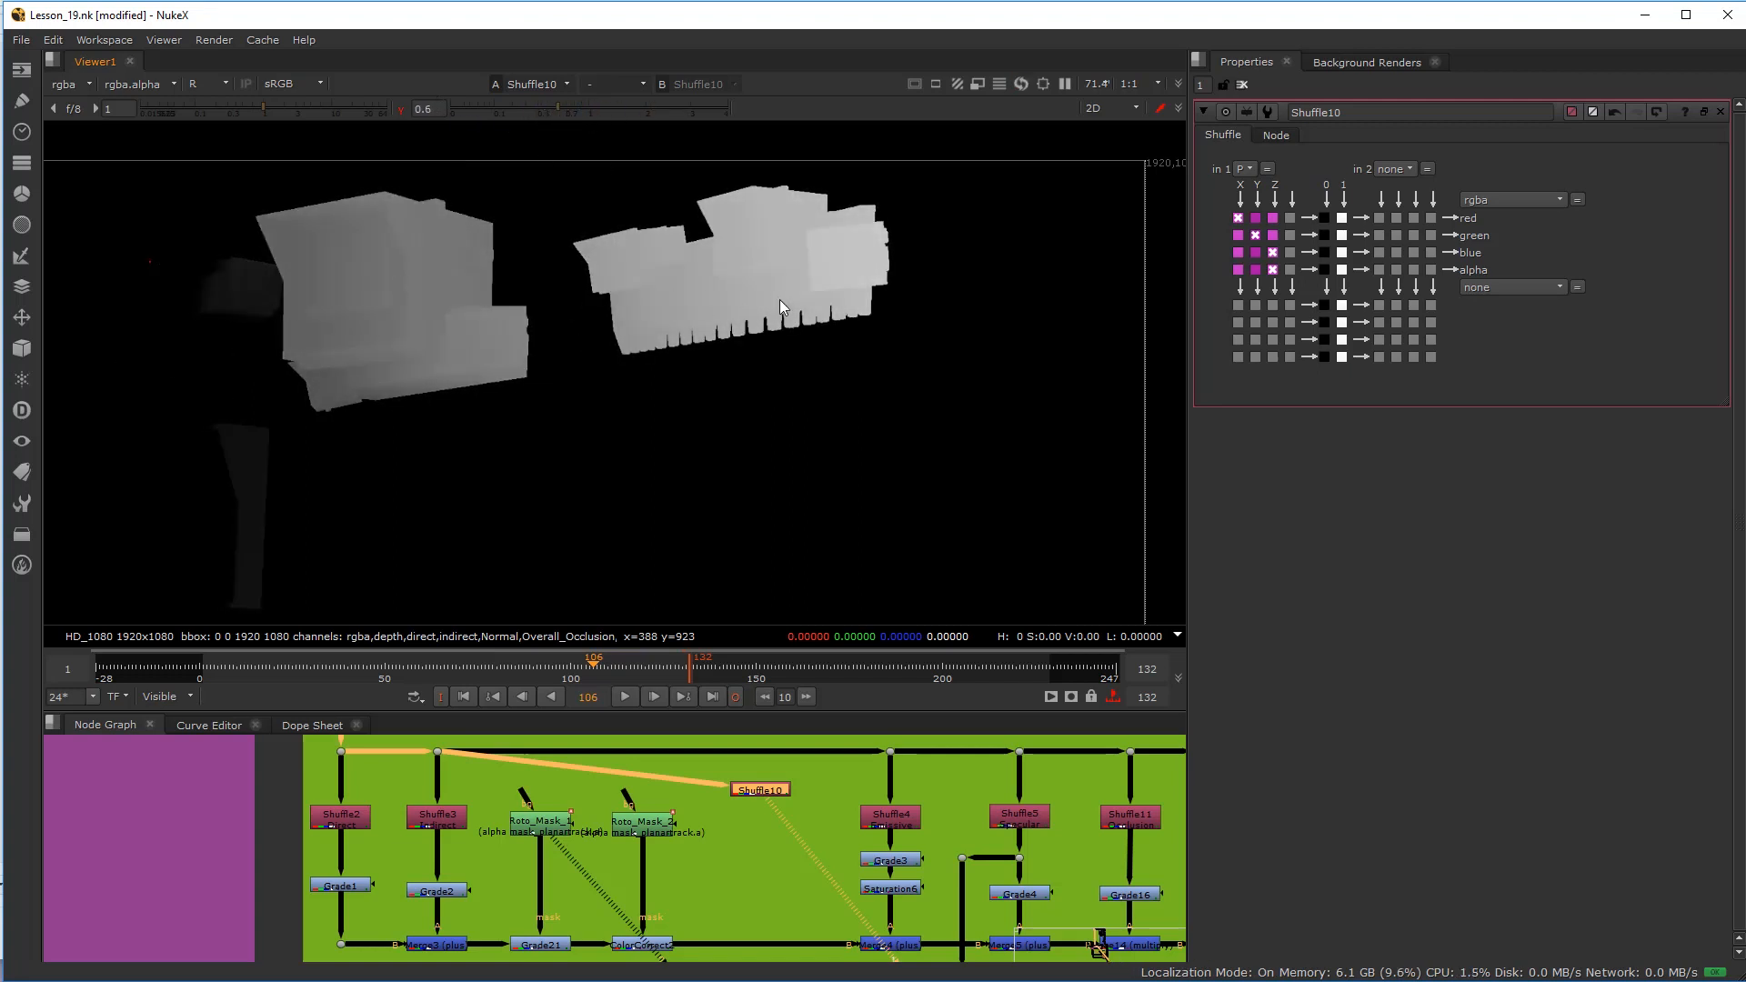
left_click(402, 110)
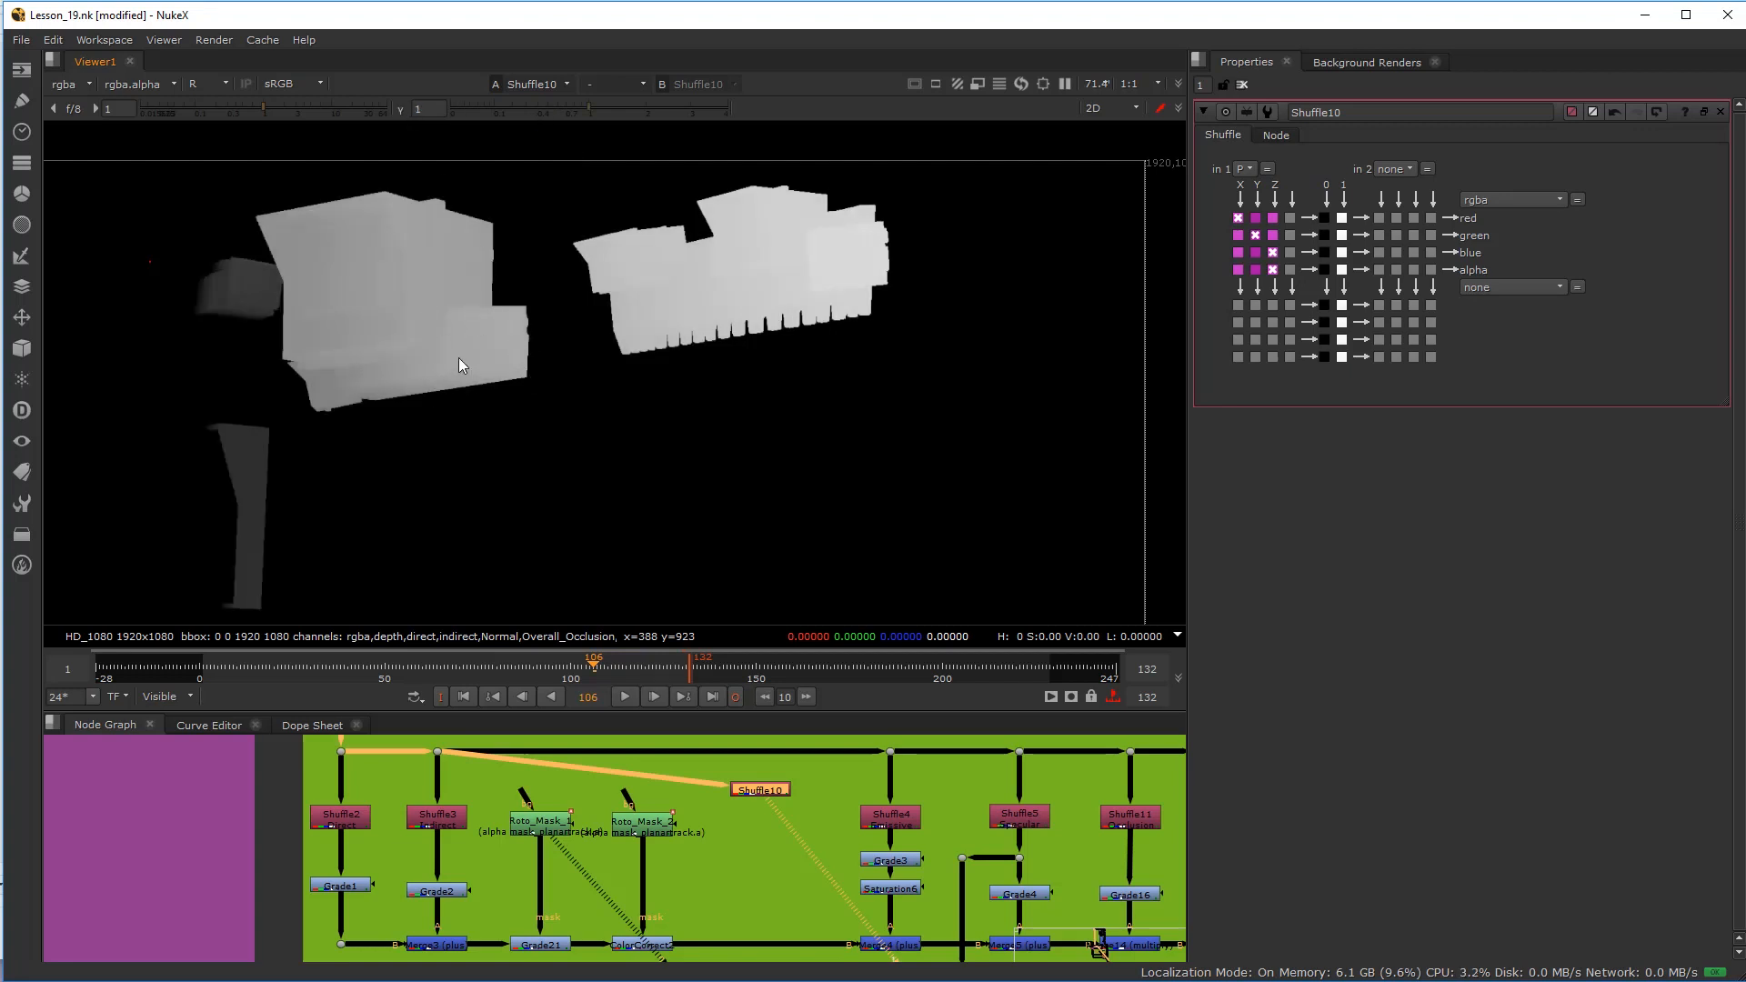
key("g")
left_click_drag(575, 111, 613, 119)
left_click(406, 109)
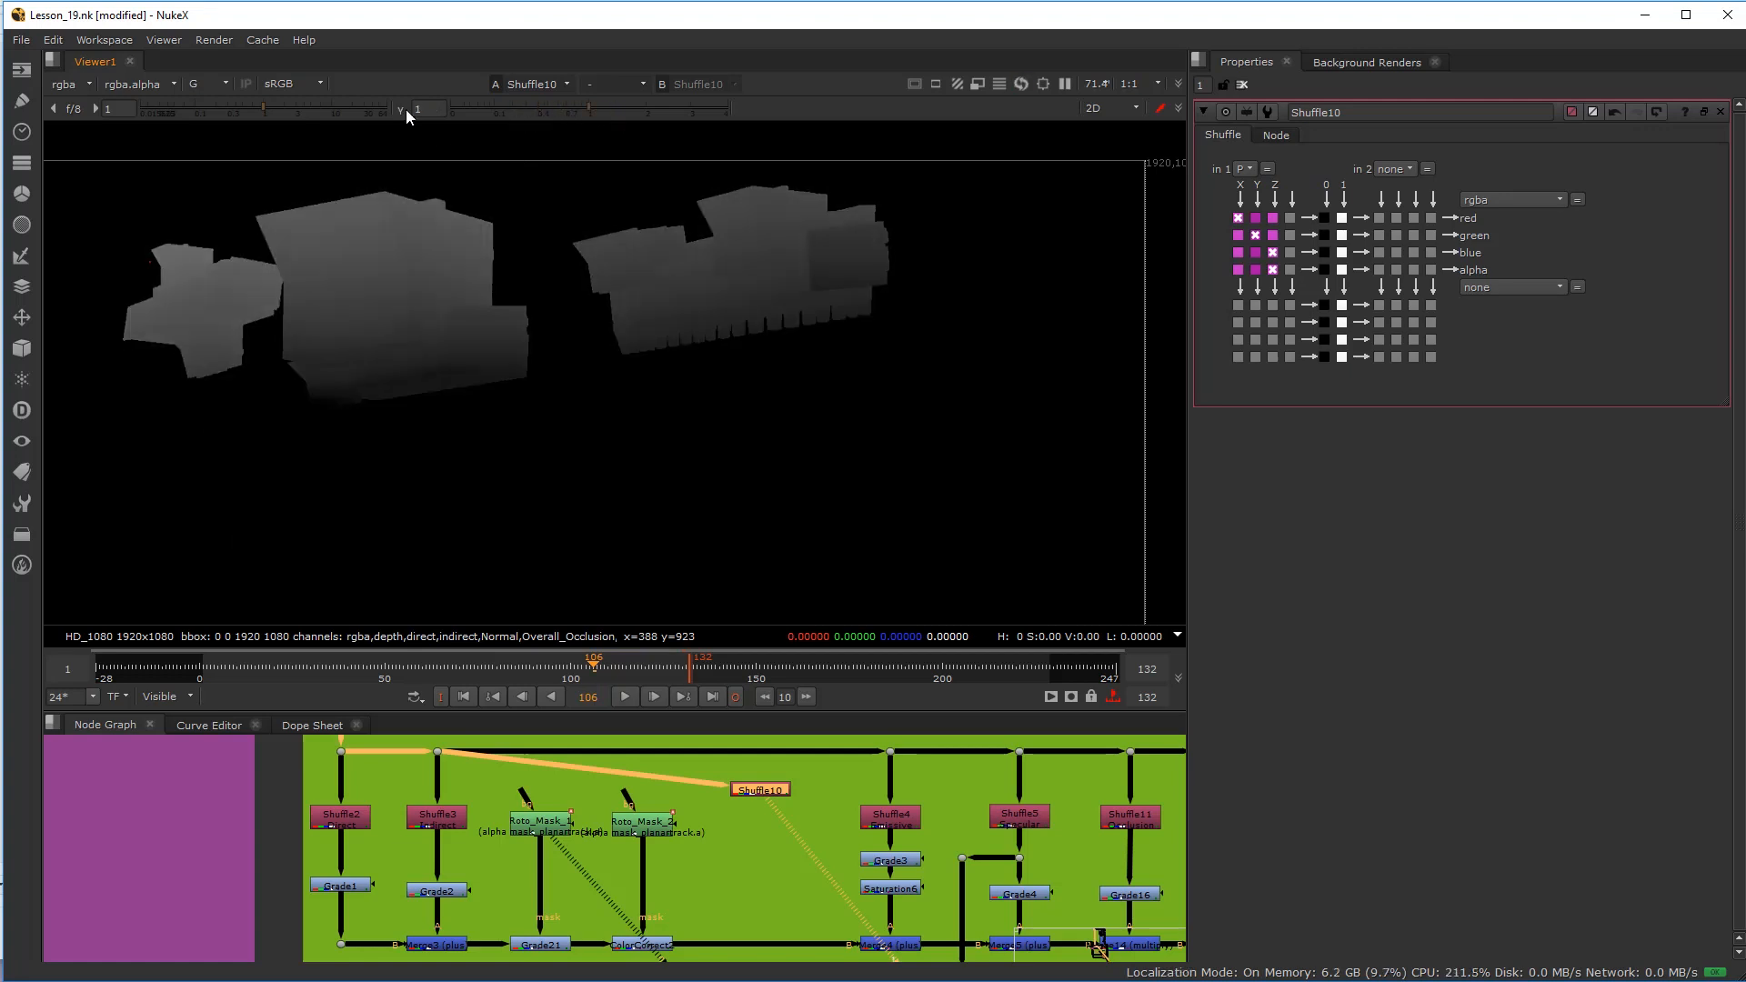
Step: Route Shuffle10's Z channel to the red and green outputs as well, and add a Grade node beneath it
scroll(760, 802, "up", 2)
left_click_drag(766, 788, 716, 822)
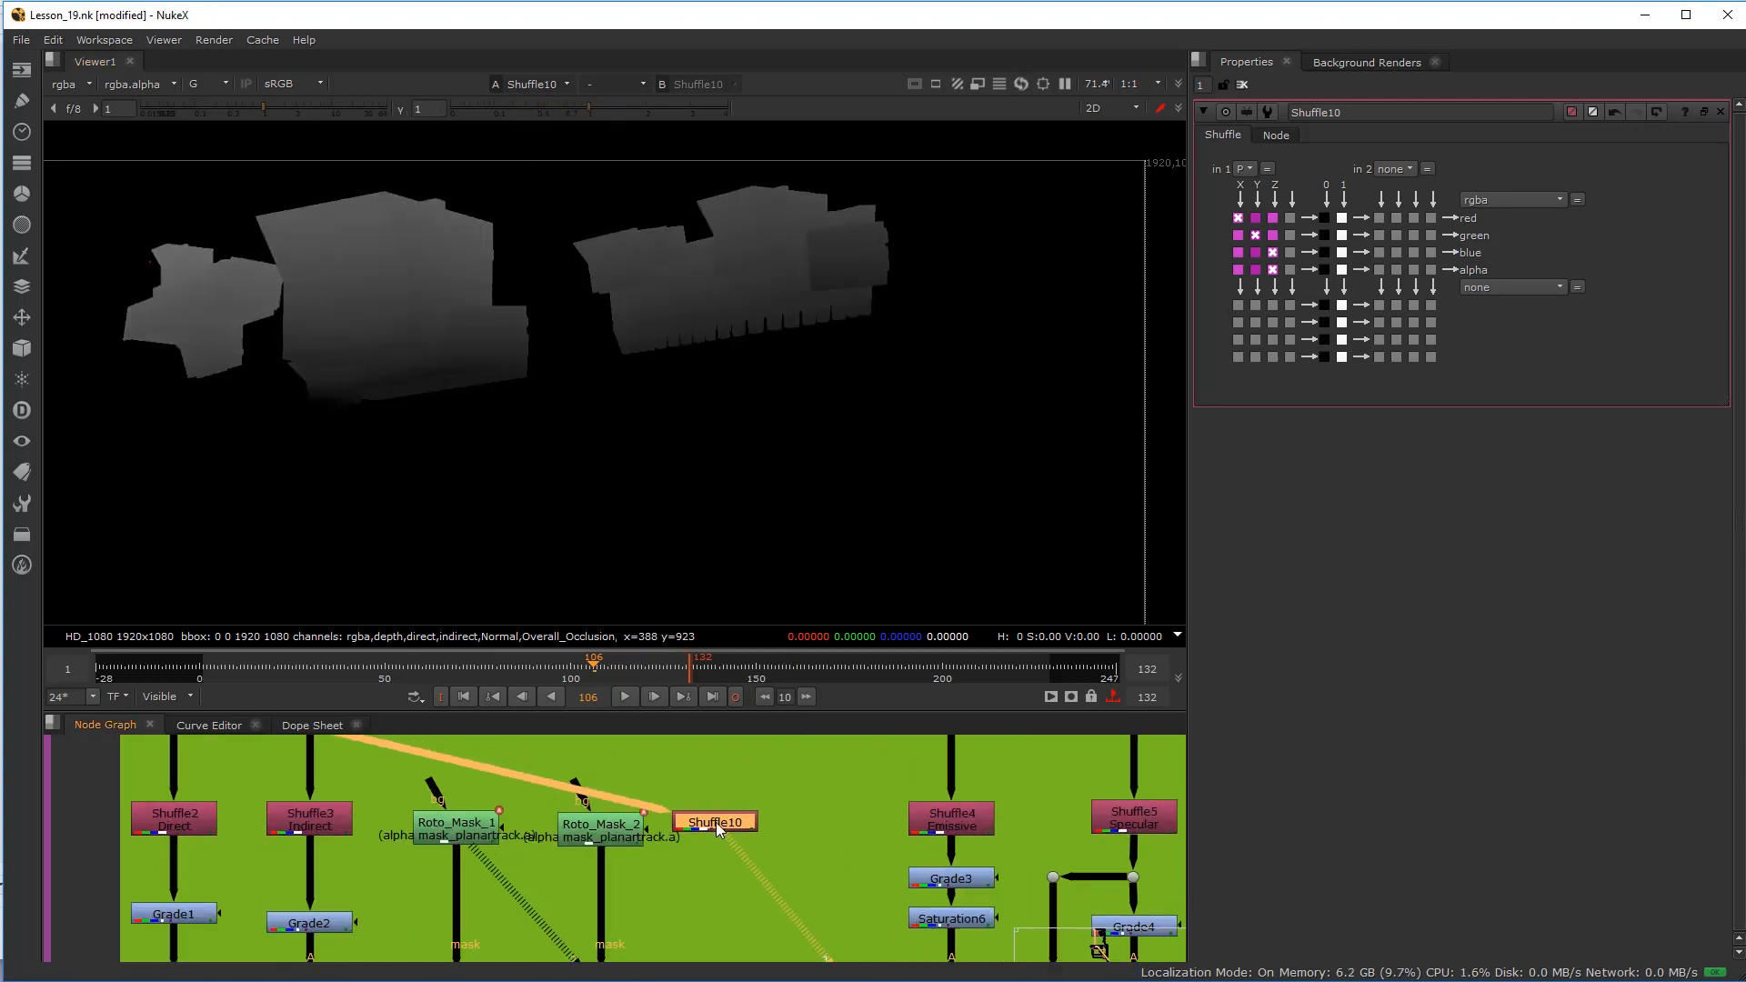
left_click(1272, 218)
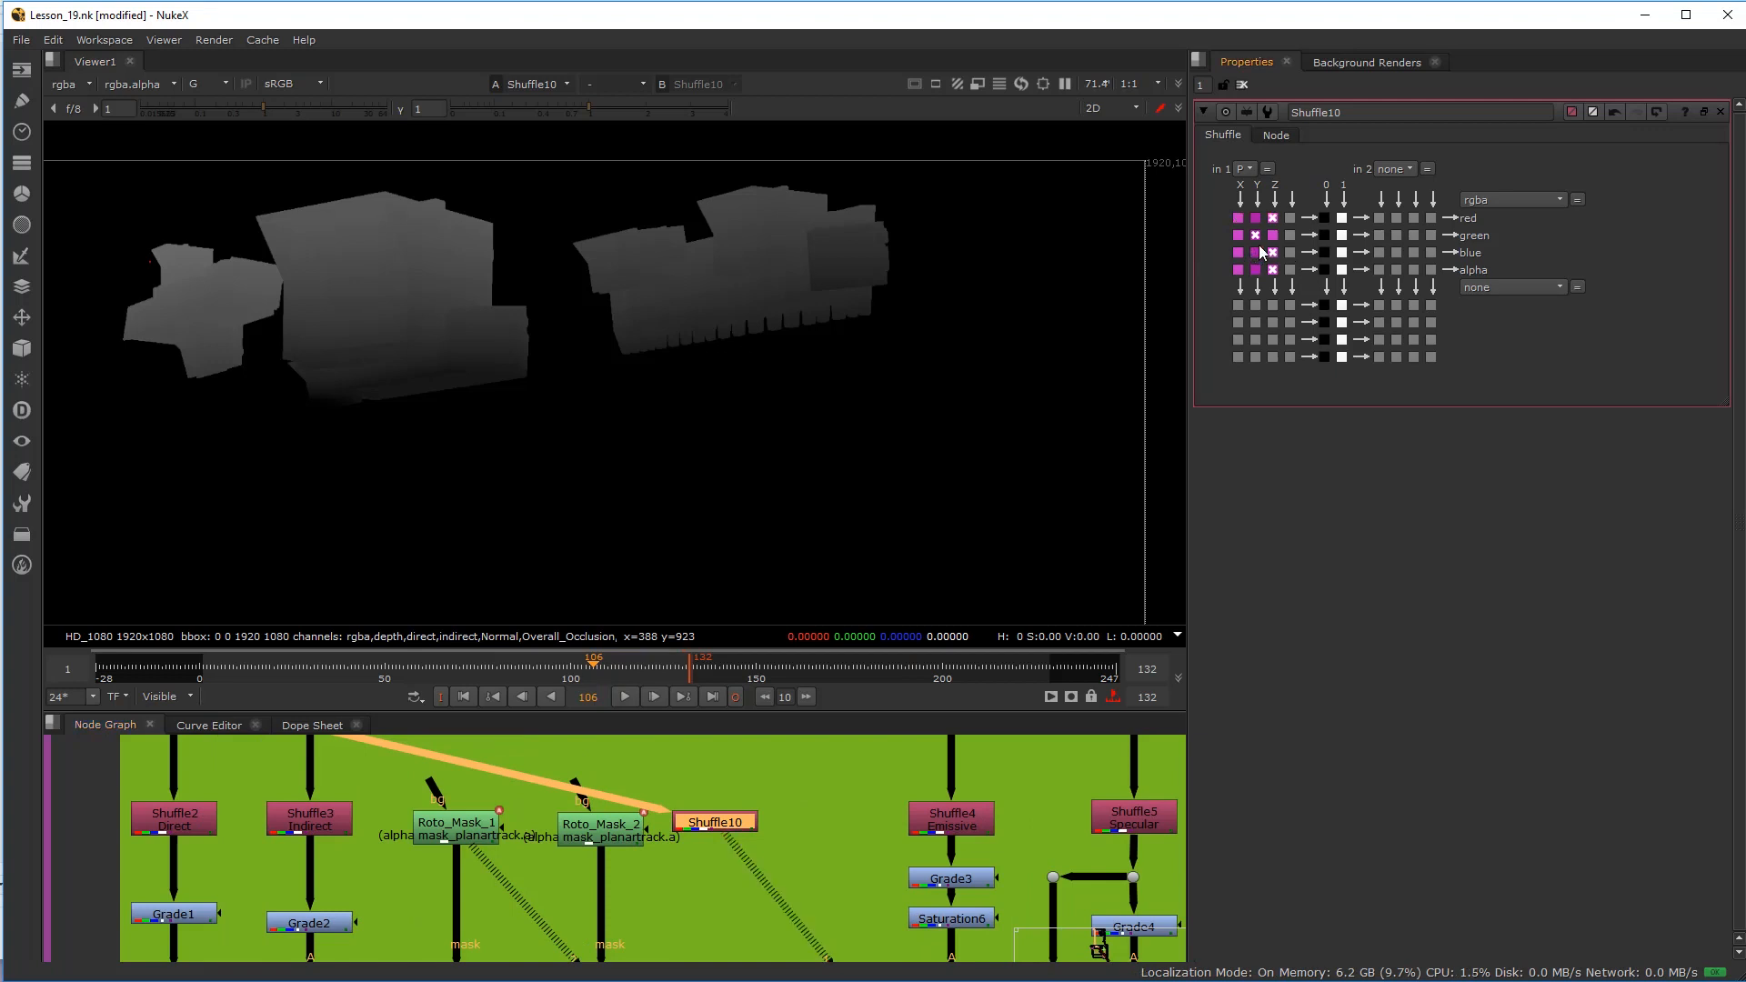
left_click(1272, 234)
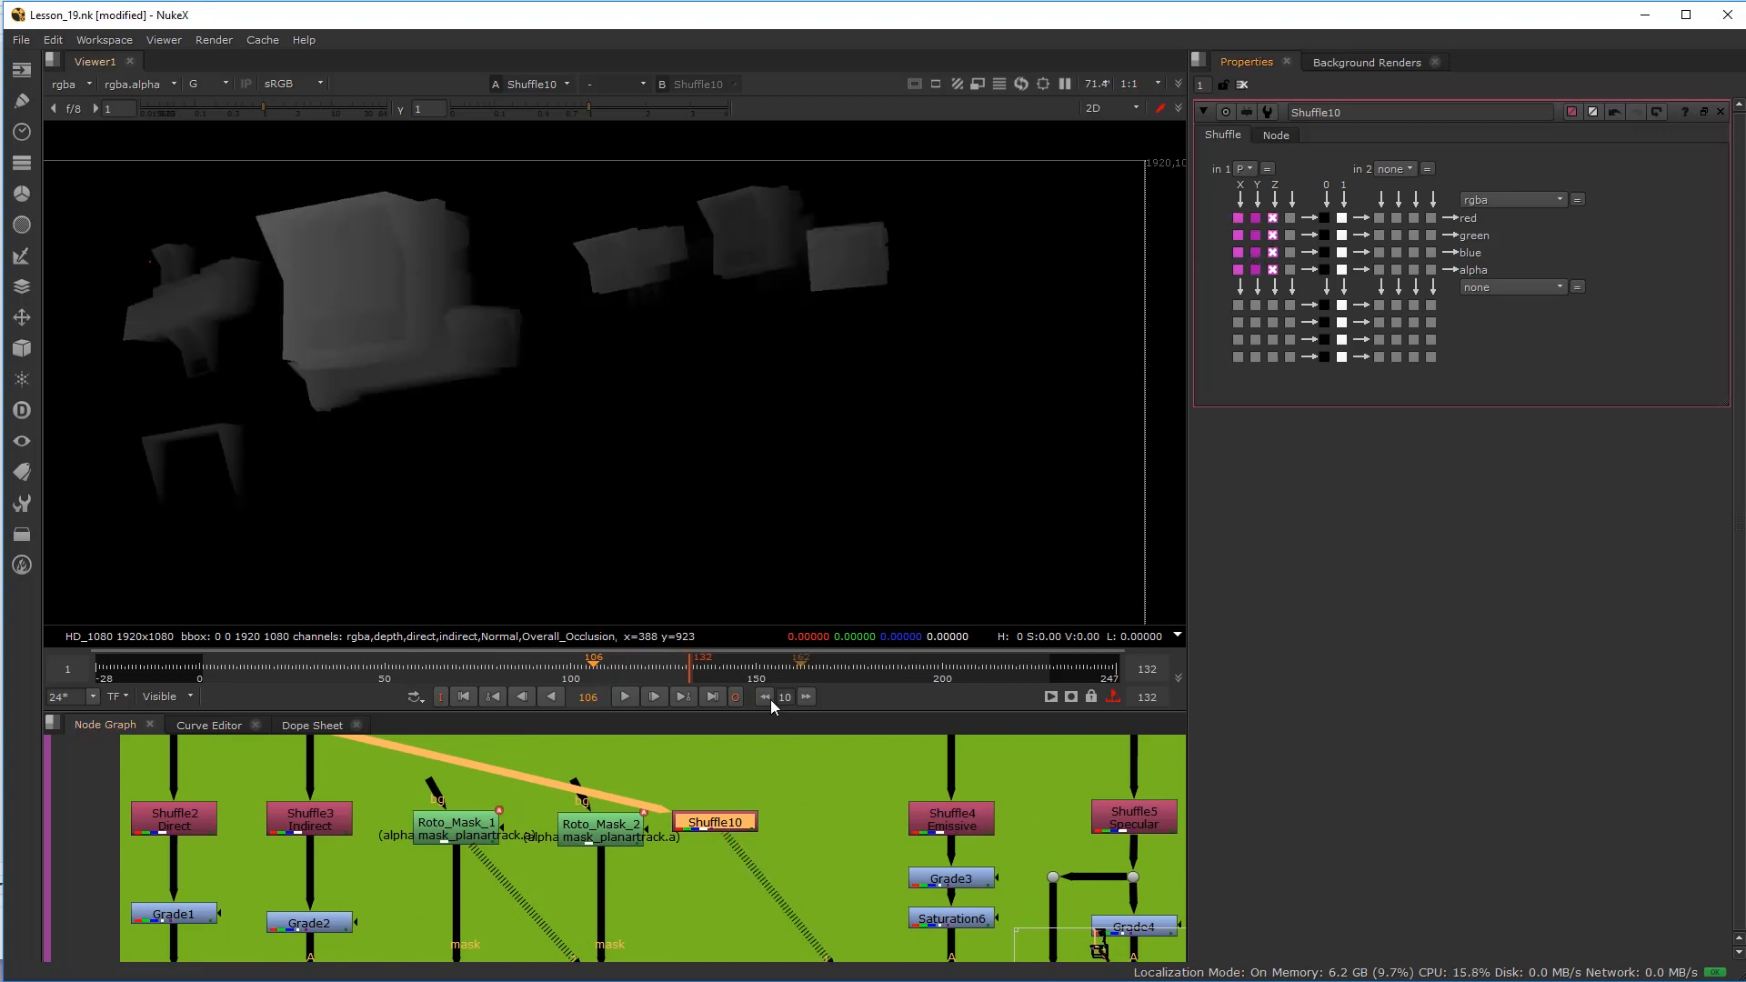
mouse_move(717, 822)
left_mouse_down()
mouse_move(745, 790)
mouse_move(755, 848)
left_mouse_up()
key("g")
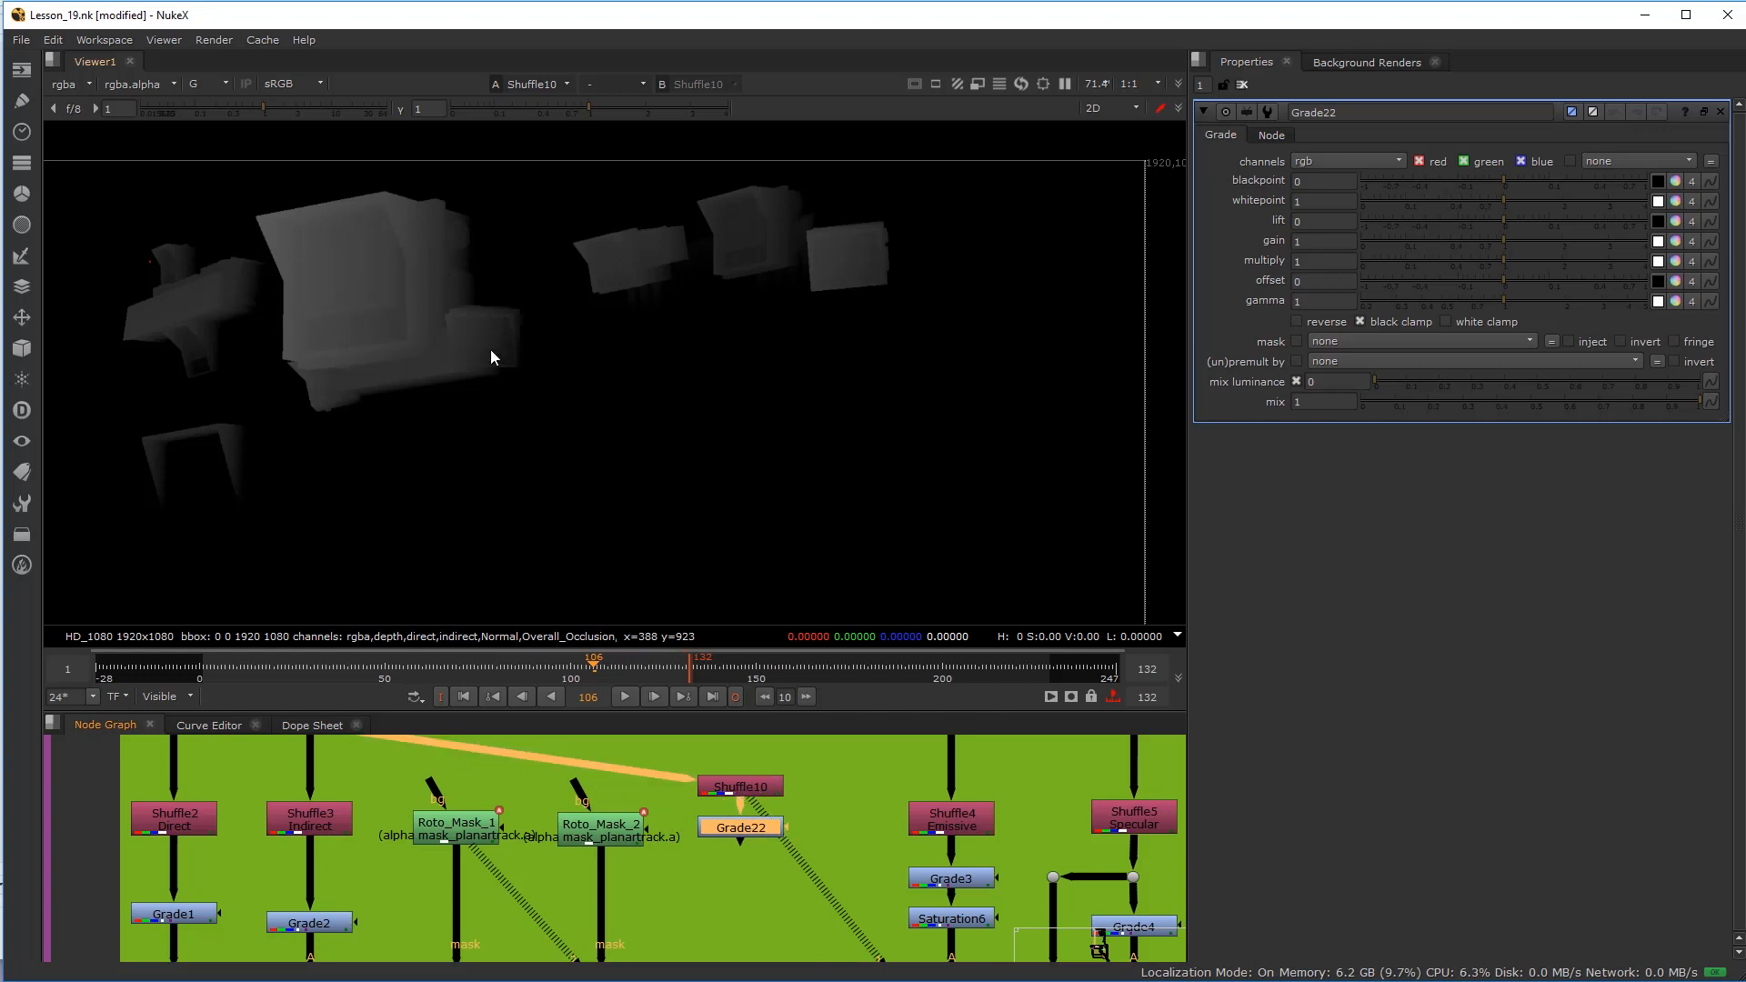
Step: Sample the Z pass's pixel value beside the large television, just above the small one attached to it
scroll(458, 278, "up", 3)
scroll(504, 345, "down", 3)
scroll(498, 324, "up", 3)
scroll(488, 324, "down", 3)
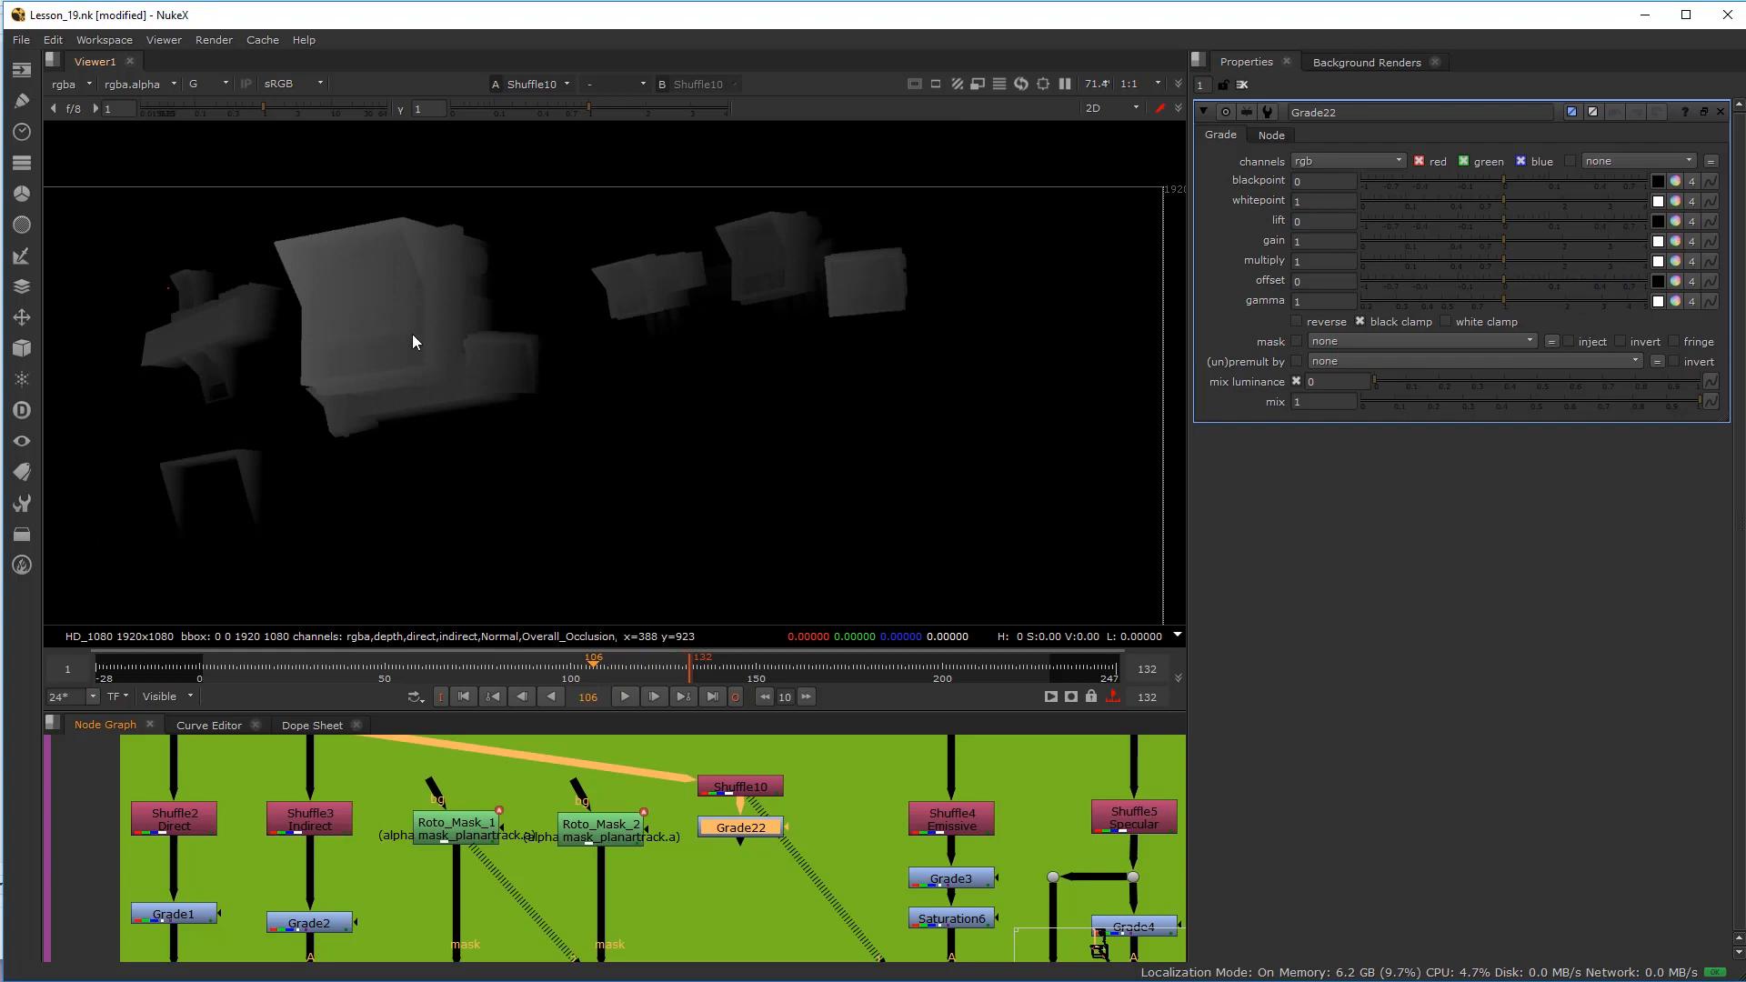
scroll(505, 319, "up", 5)
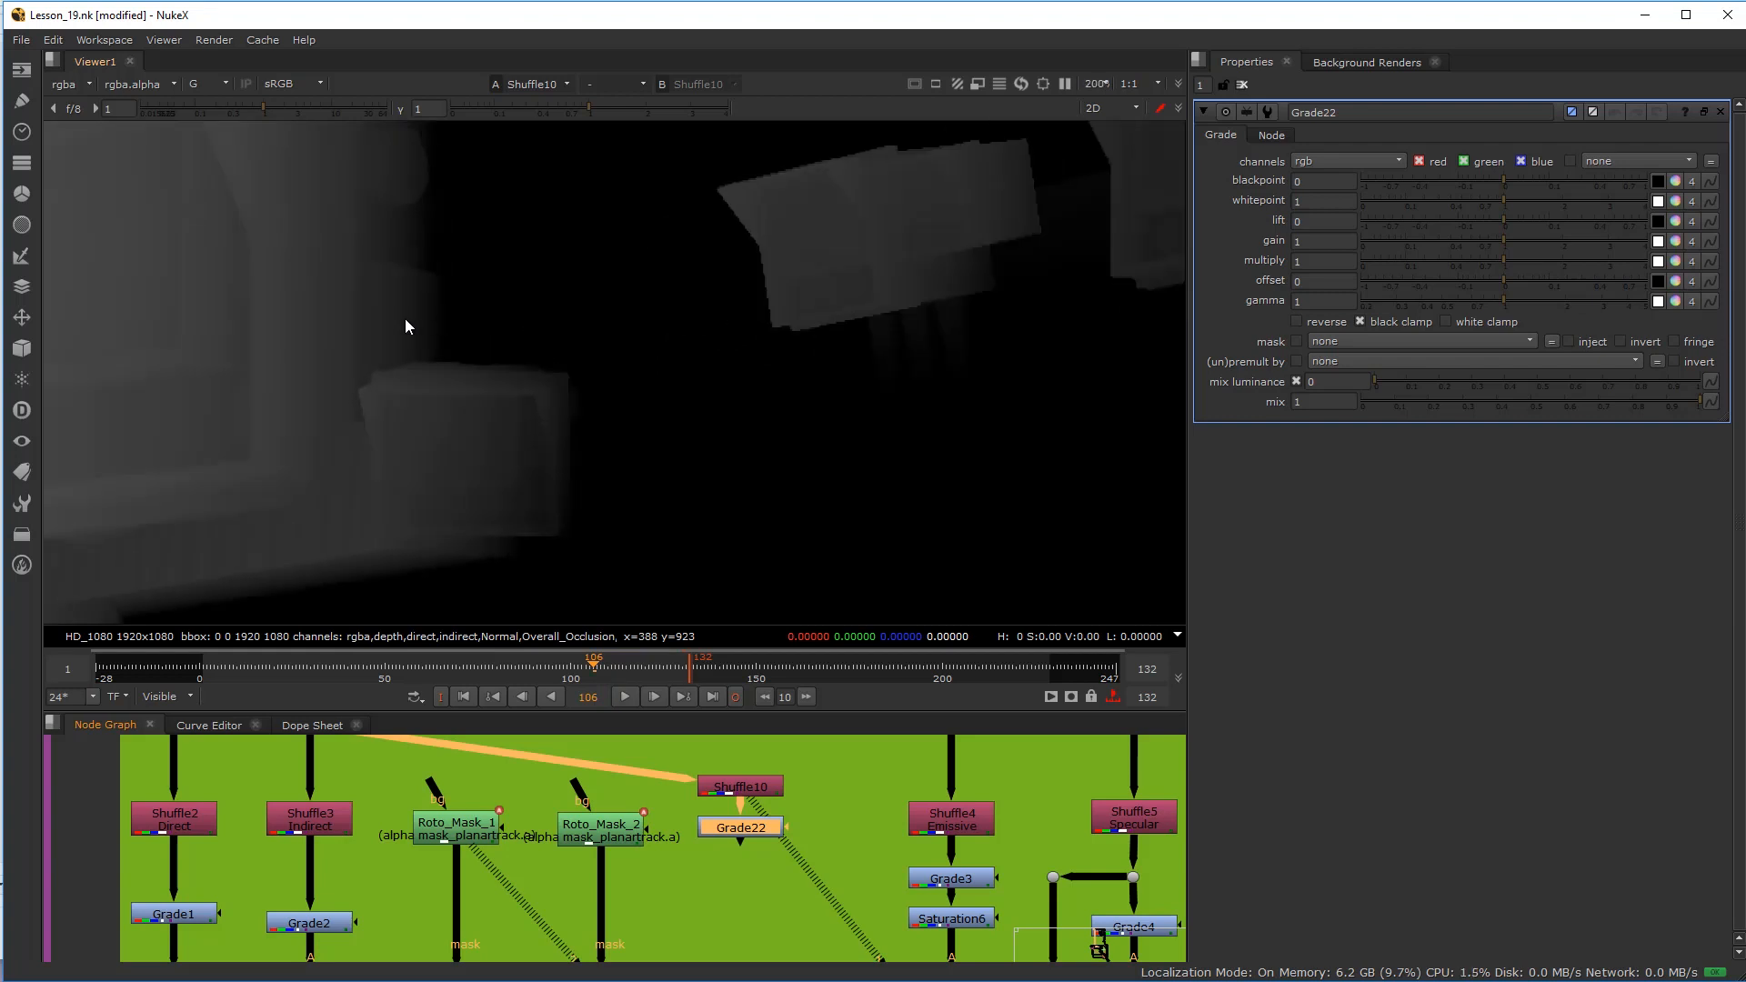
mouse_move(382, 332)
left_mouse_down("ctrl")
mouse_move(451, 327)
mouse_move(368, 316)
left_mouse_up("ctrl")
mouse_move(363, 312)
left_mouse_down("ctrl")
mouse_move(445, 328)
mouse_move(364, 306)
left_mouse_up("ctrl")
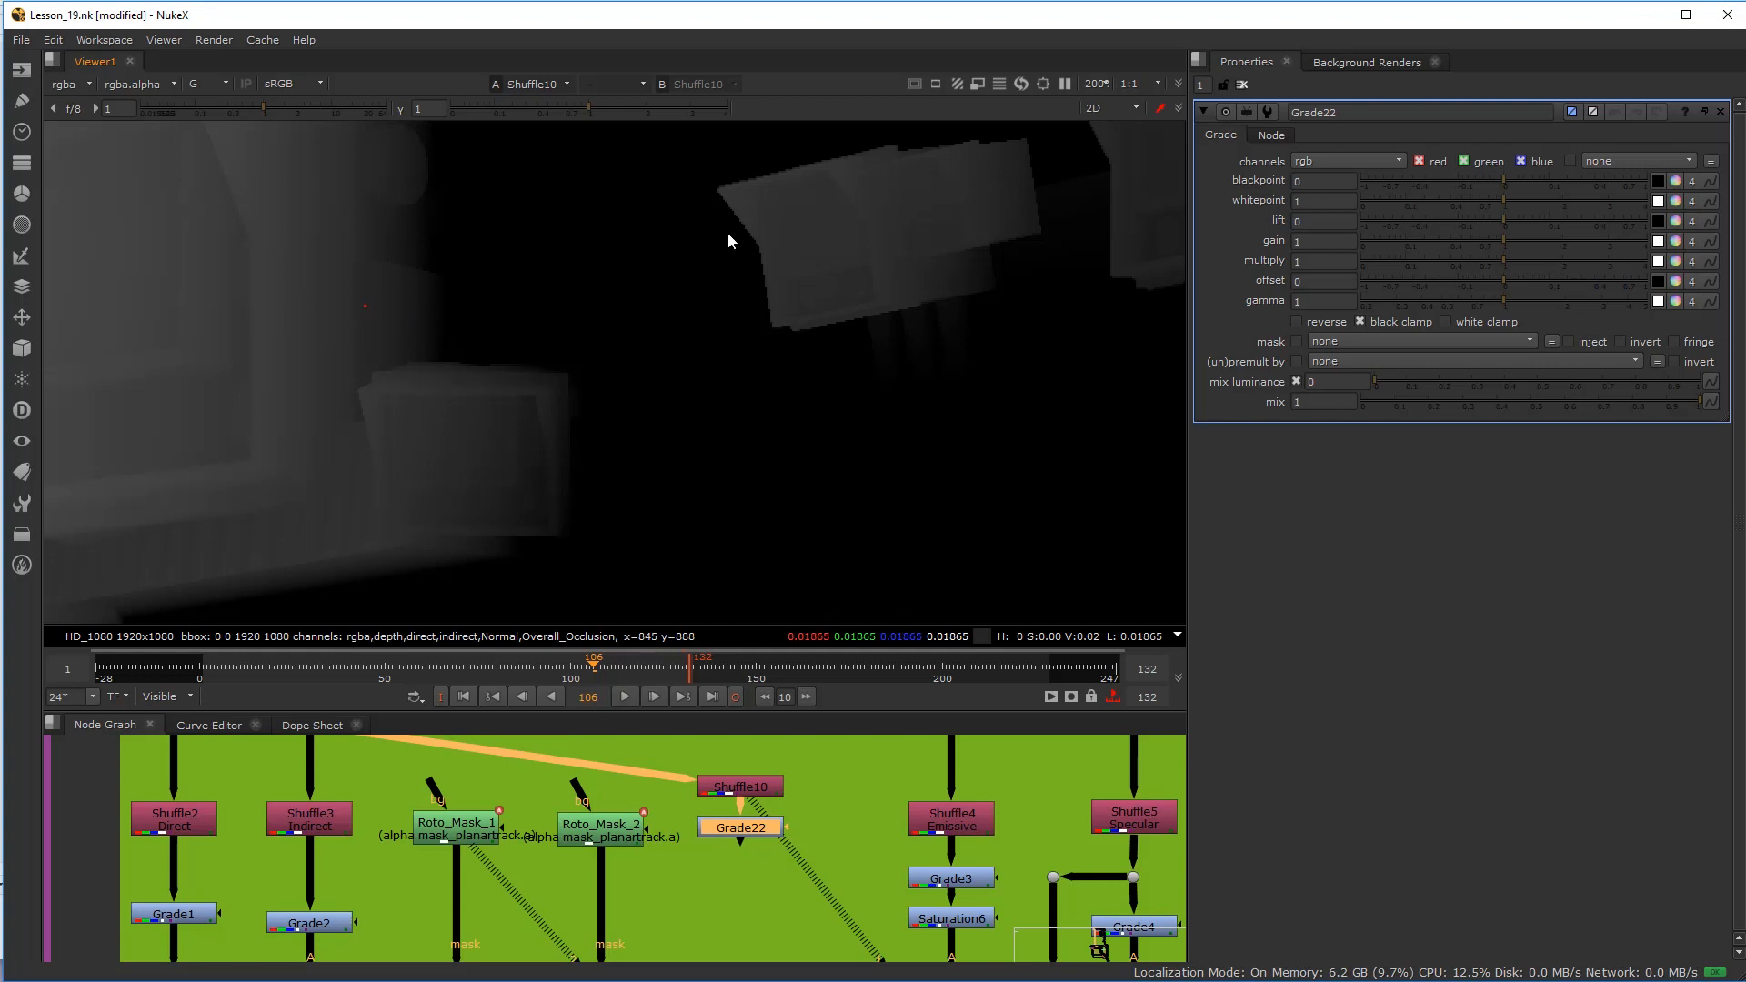
Step: Set Grade22's blackpoint to 0.02 and whitepoint to 0, and view the resulting matte across the televisions
left_click(762, 860)
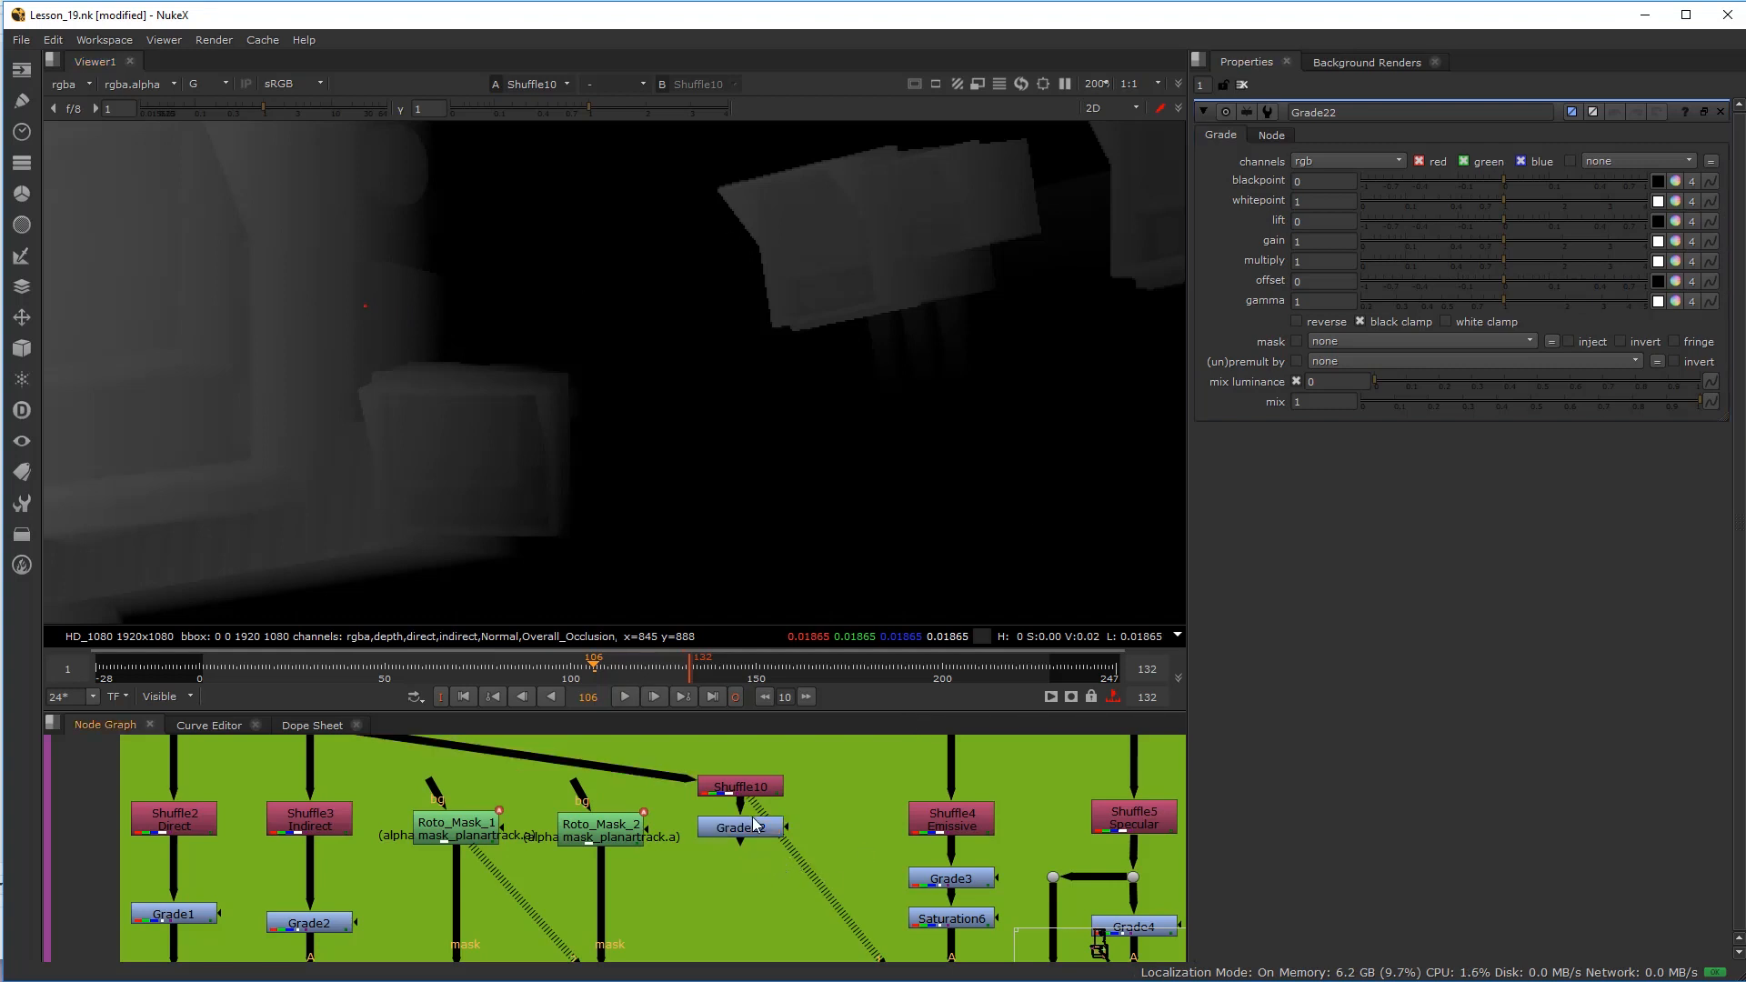
left_click(742, 831)
double_click(1323, 182)
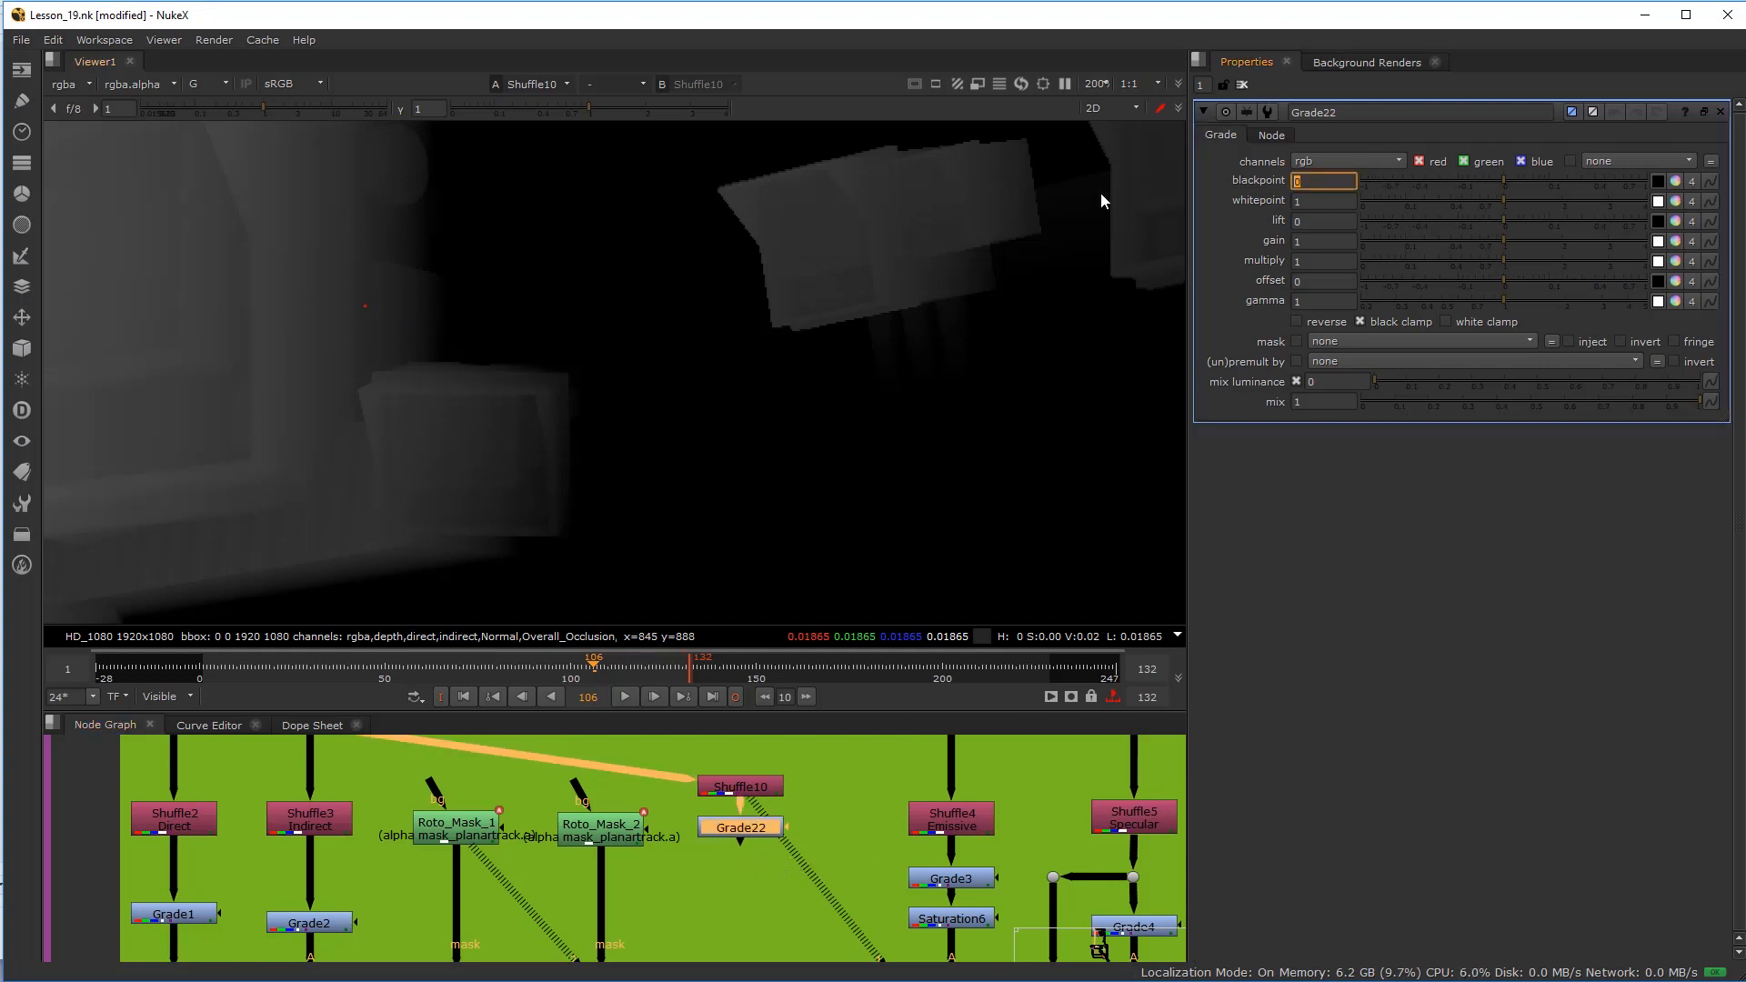
type(".02")
key("Tab")
type("0")
key("Return")
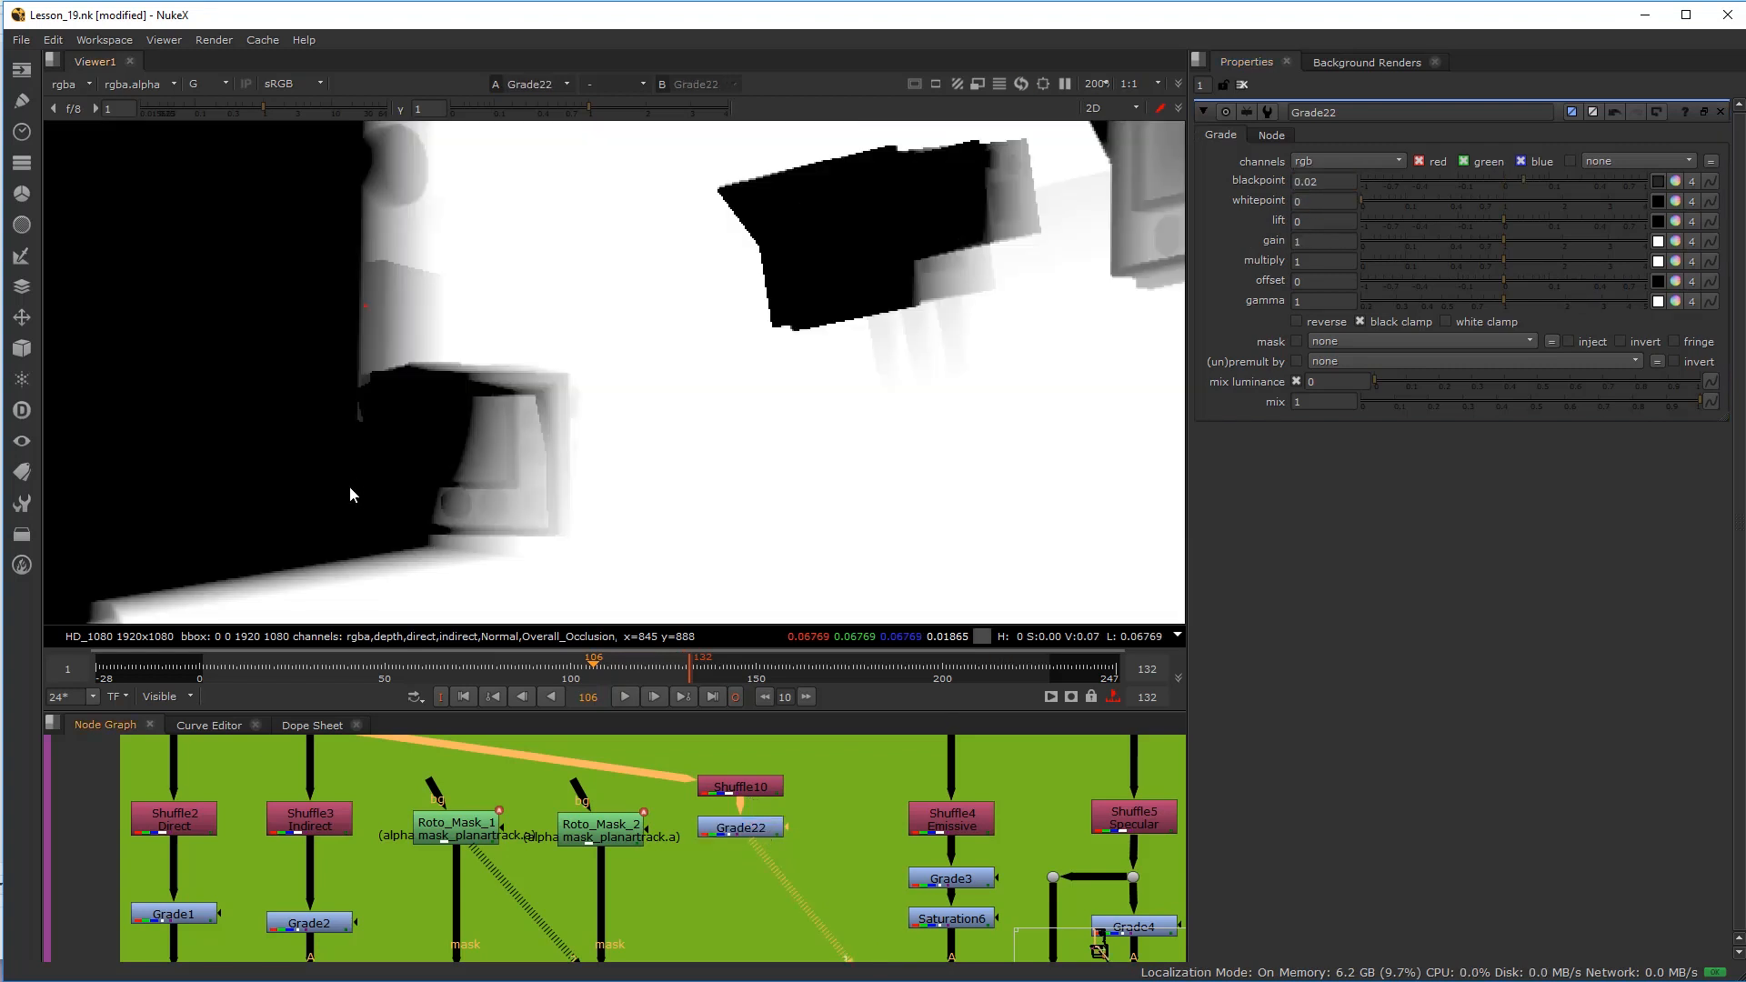
scroll(409, 437, "down", 3)
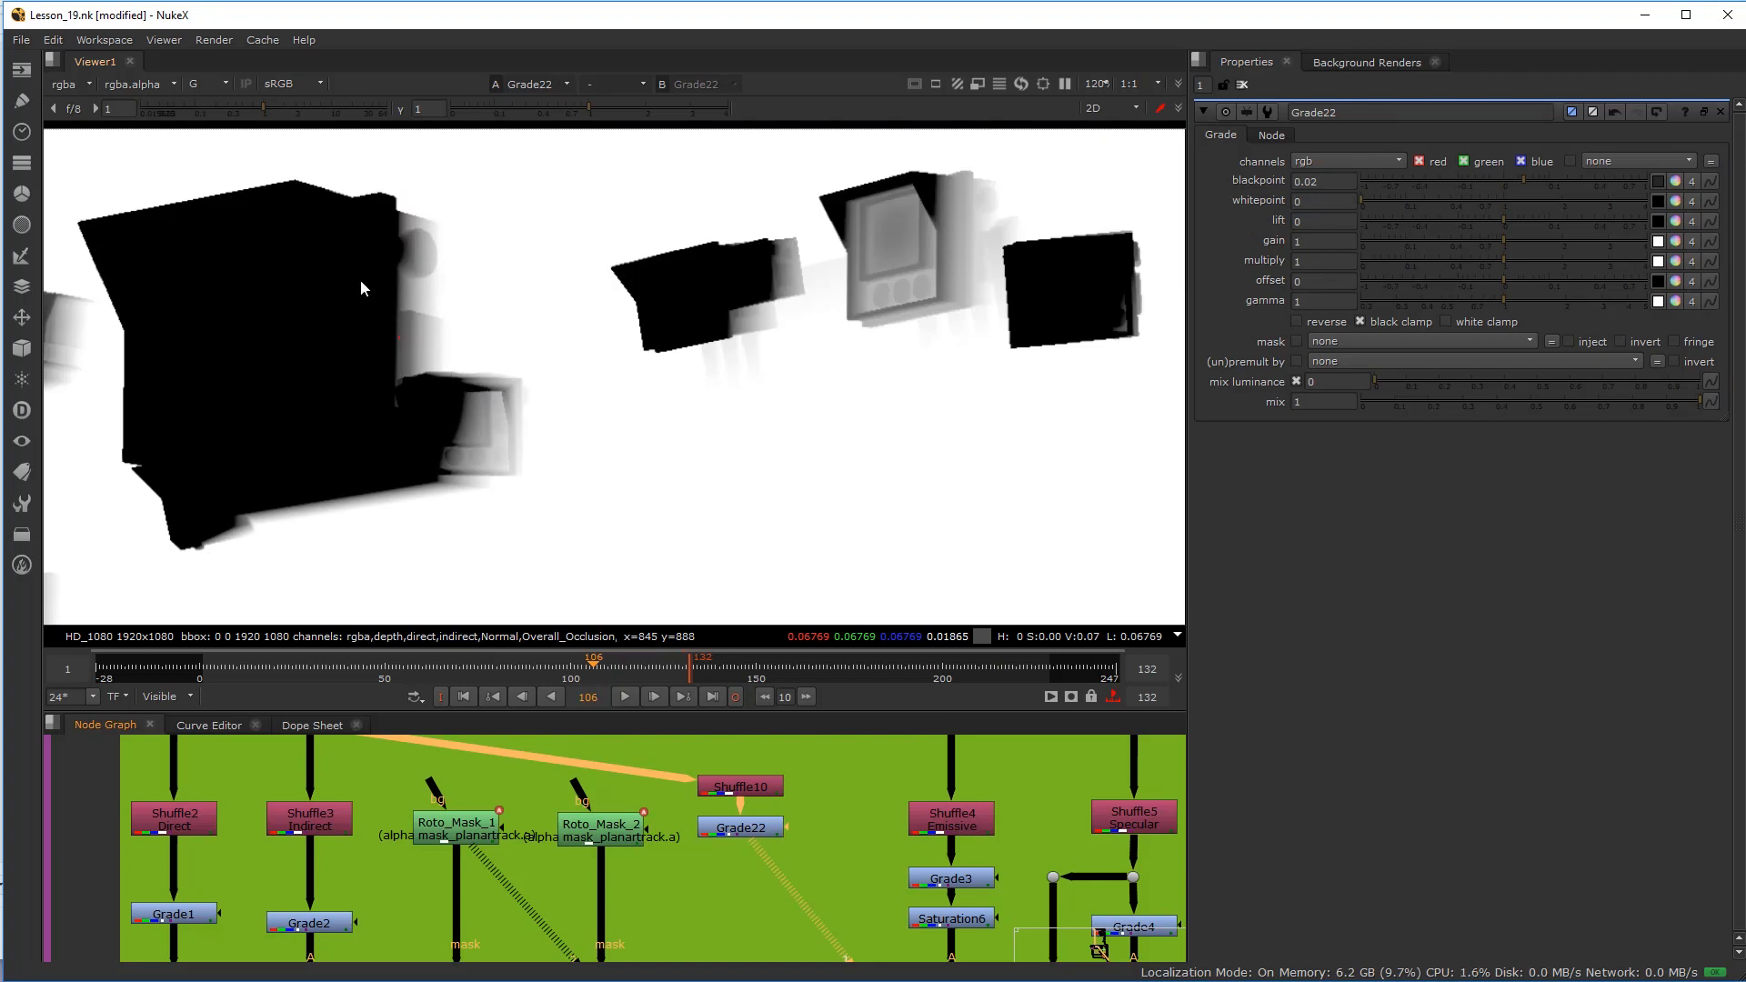
Step: Set Grade22's blackpoint to 0.03 and gamma to 0.2 to darken the matte on the large television
scroll(351, 264, "up", 5)
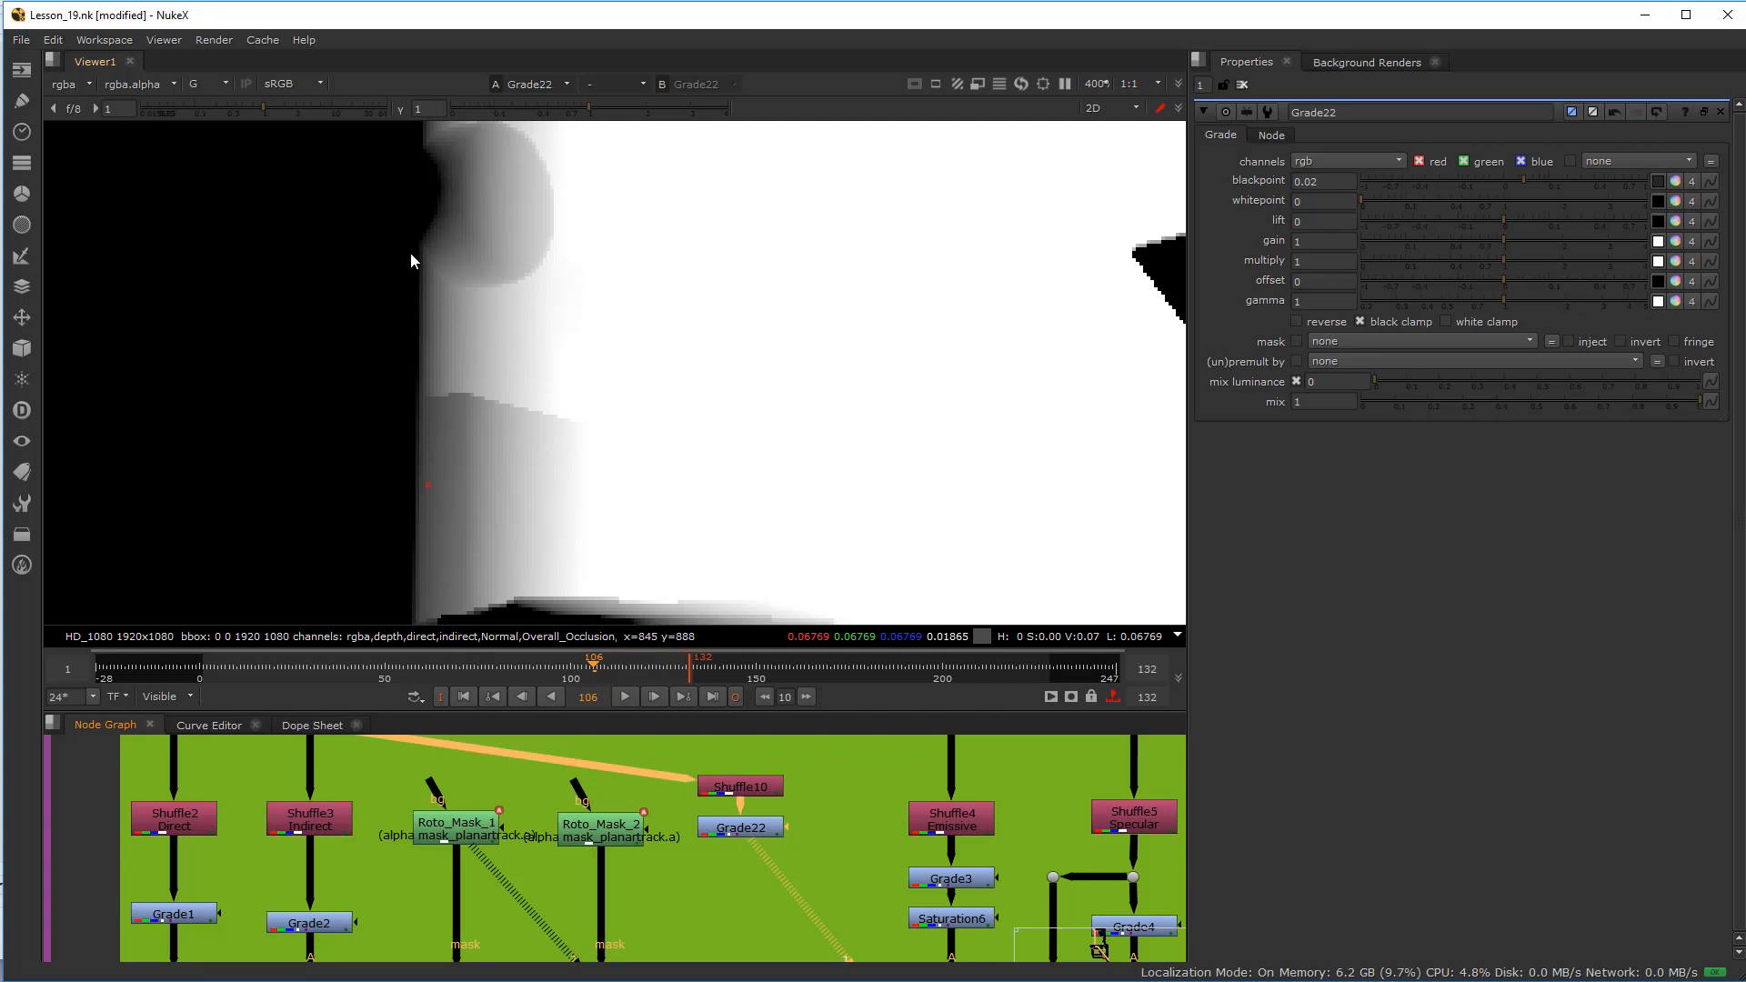
left_click_drag(1504, 301, 1384, 302)
scroll(563, 373, "down", 3)
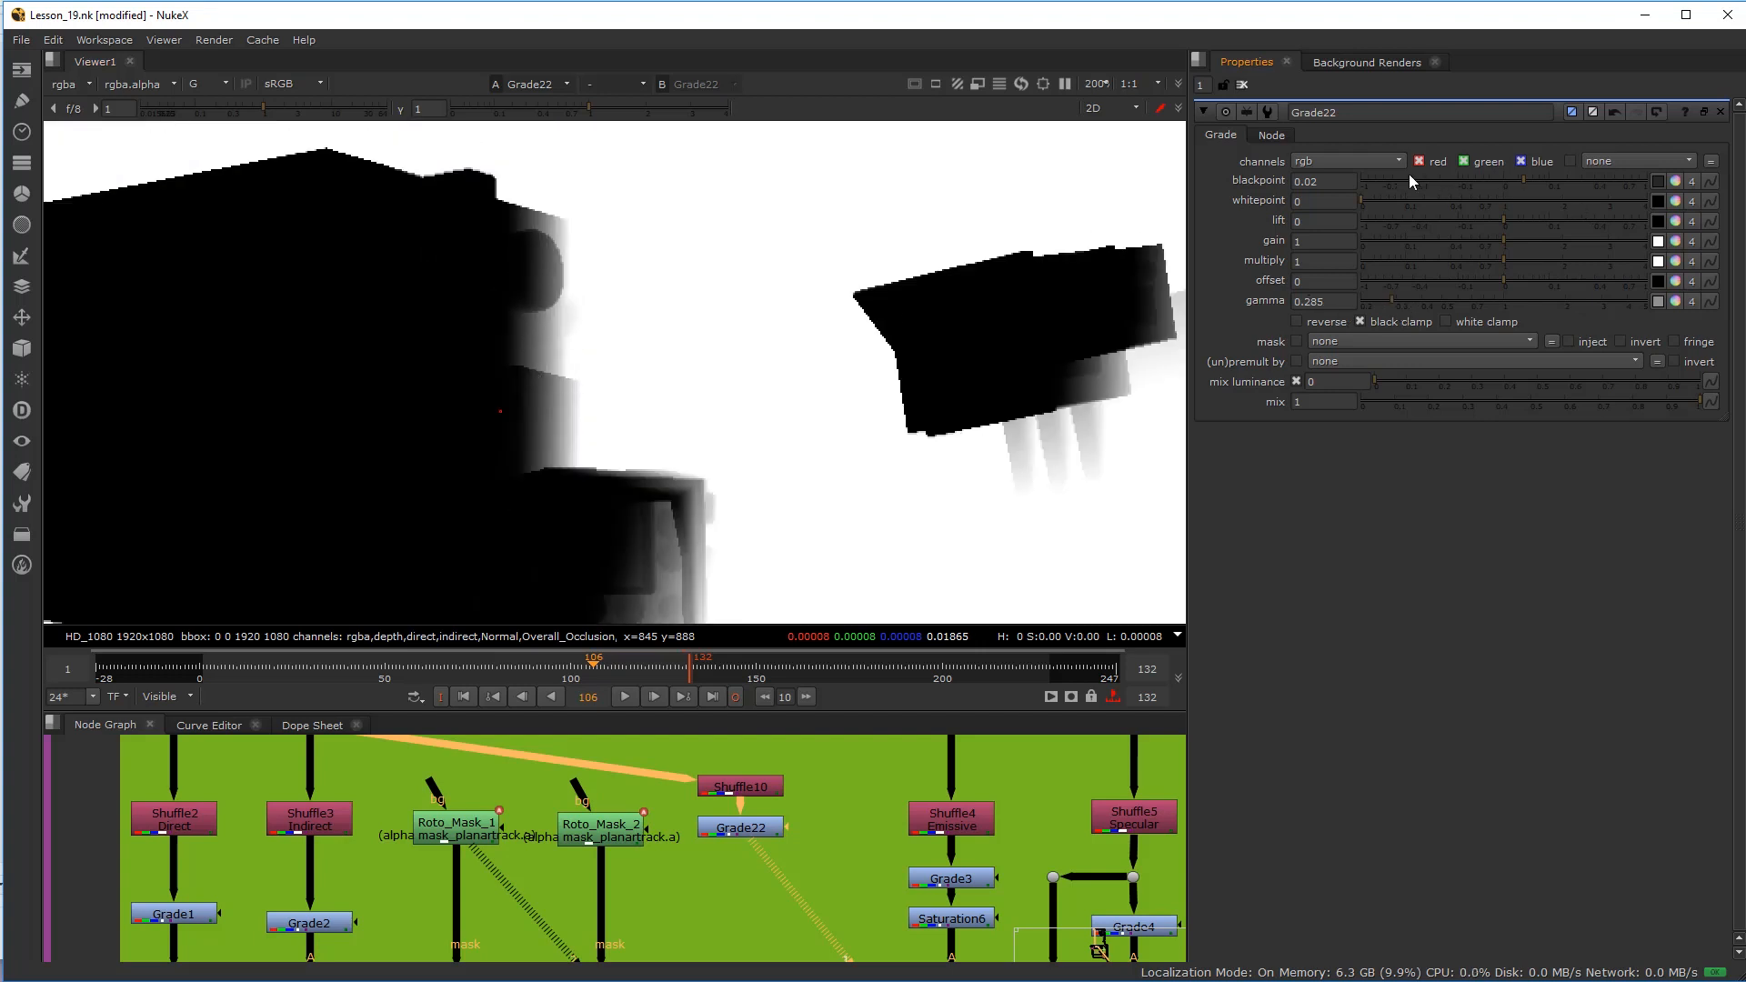
left_click(1314, 182)
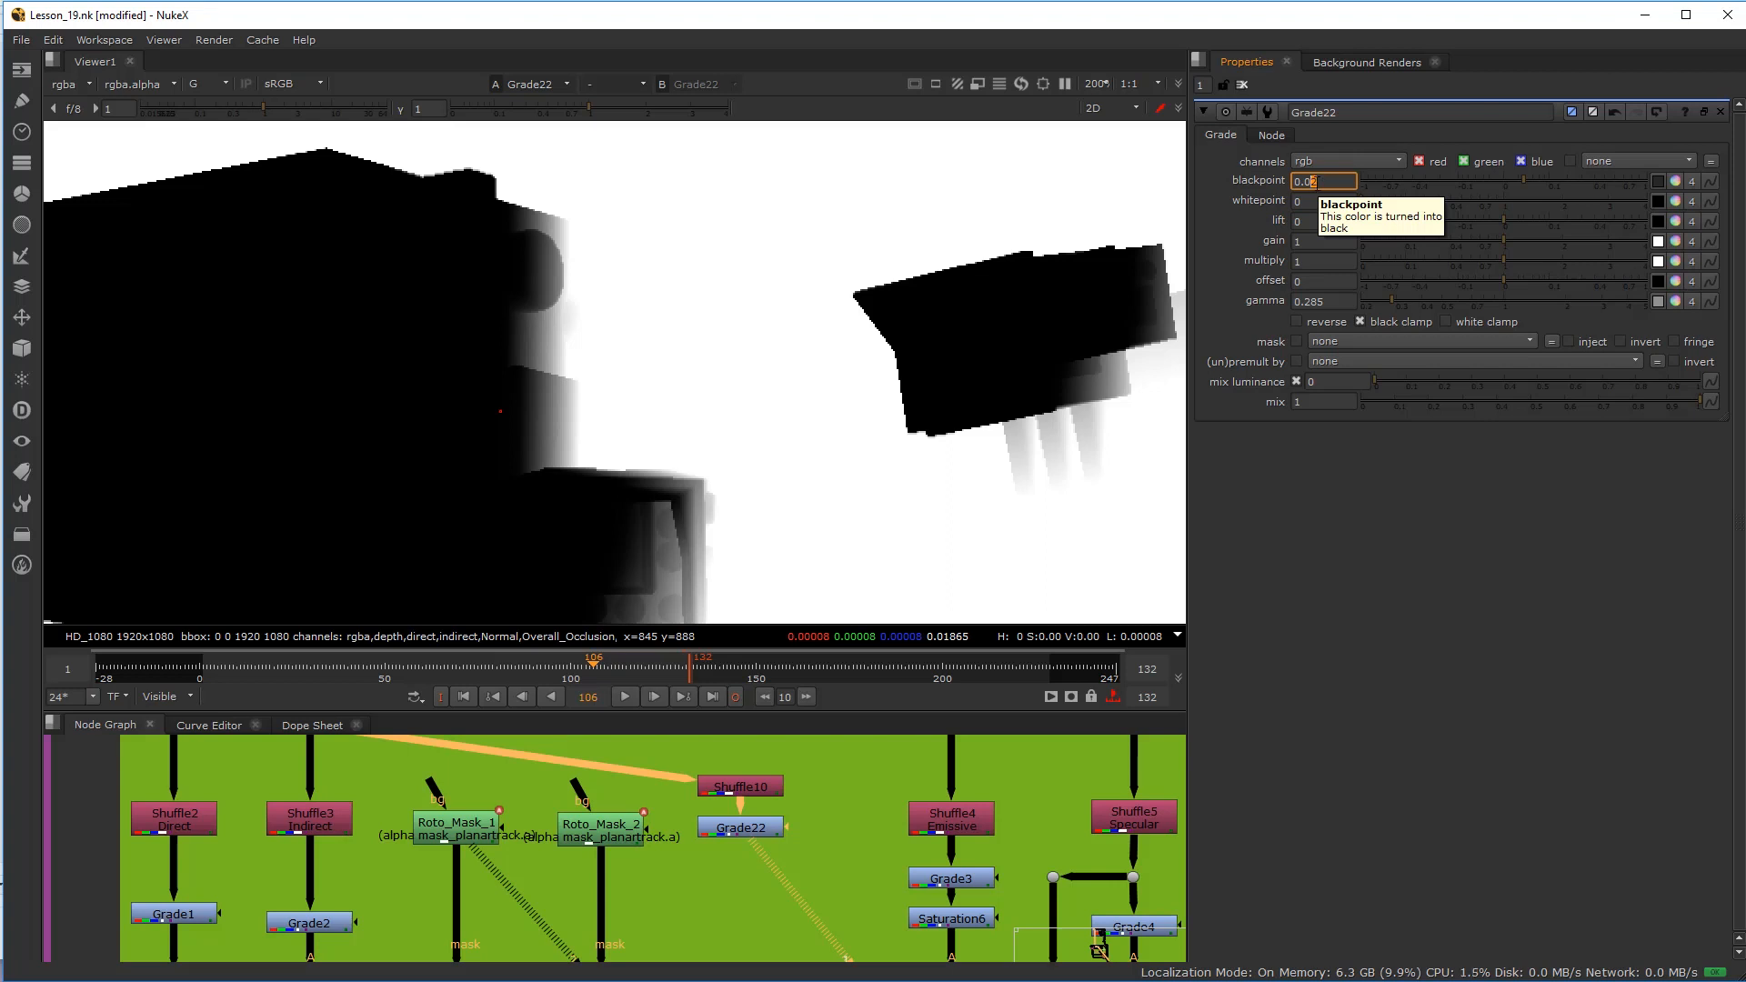
key("Up")
key("Down")
key("Up")
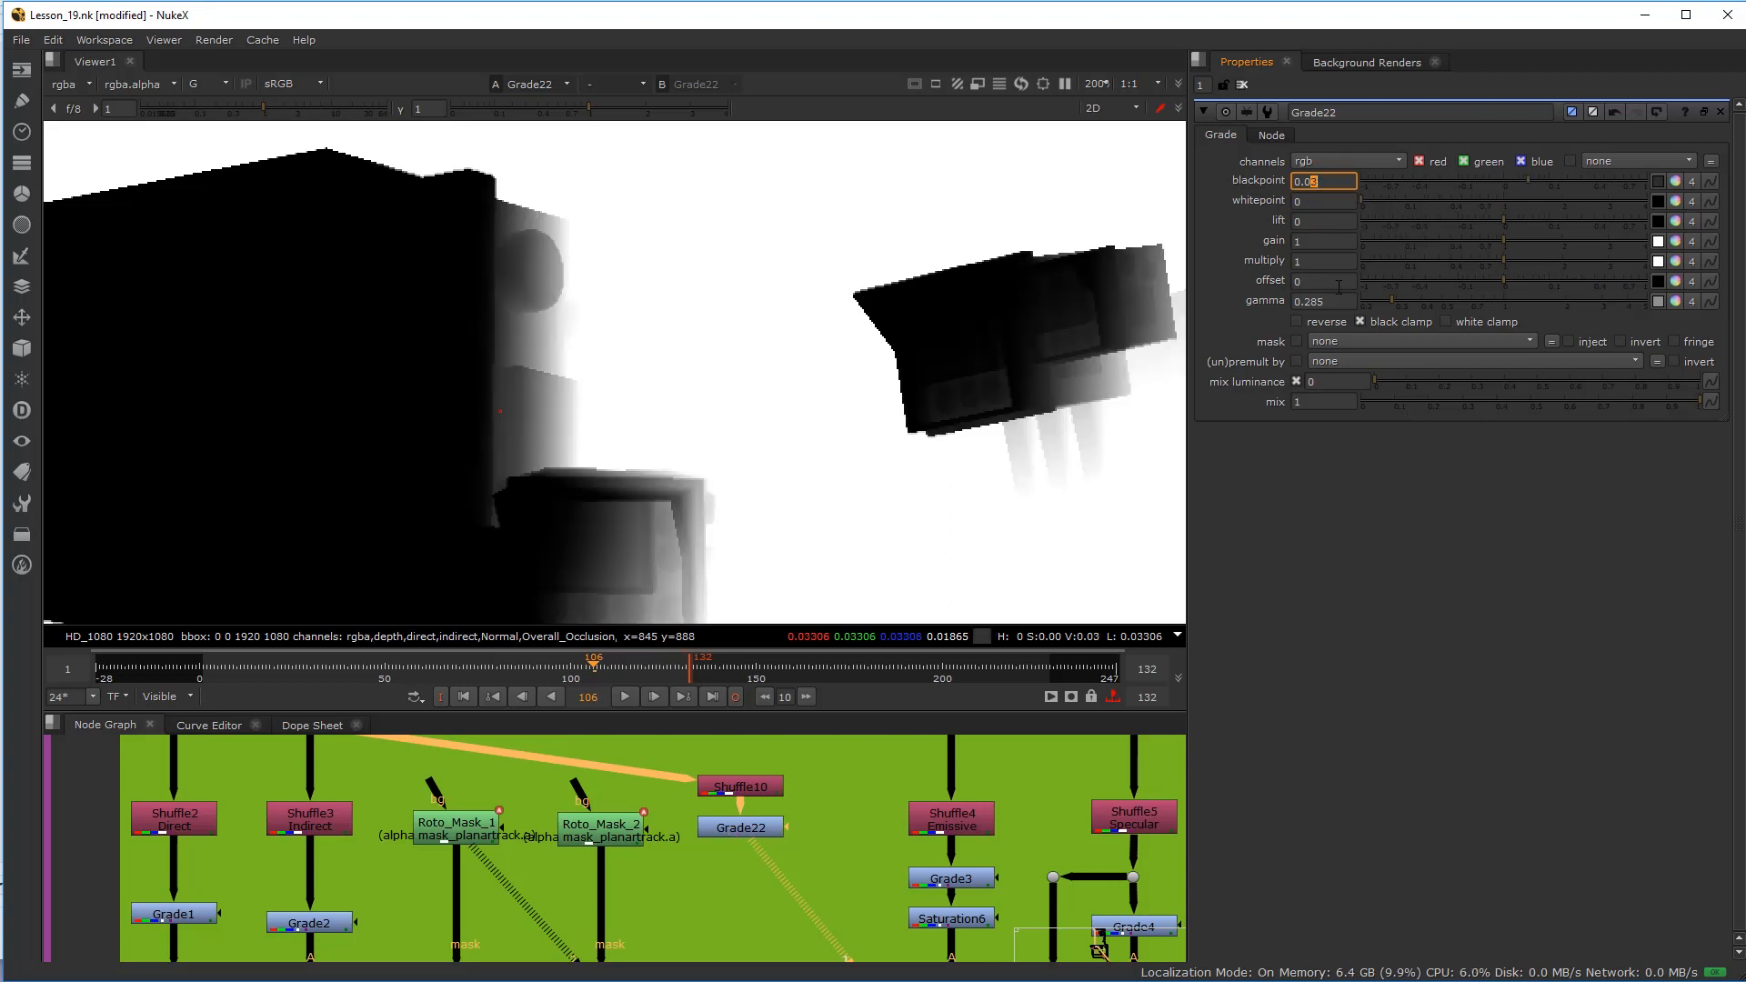
mouse_move(1395, 302)
left_mouse_down()
mouse_move(1472, 302)
mouse_move(1340, 303)
mouse_move(1377, 304)
mouse_move(1361, 302)
left_mouse_up()
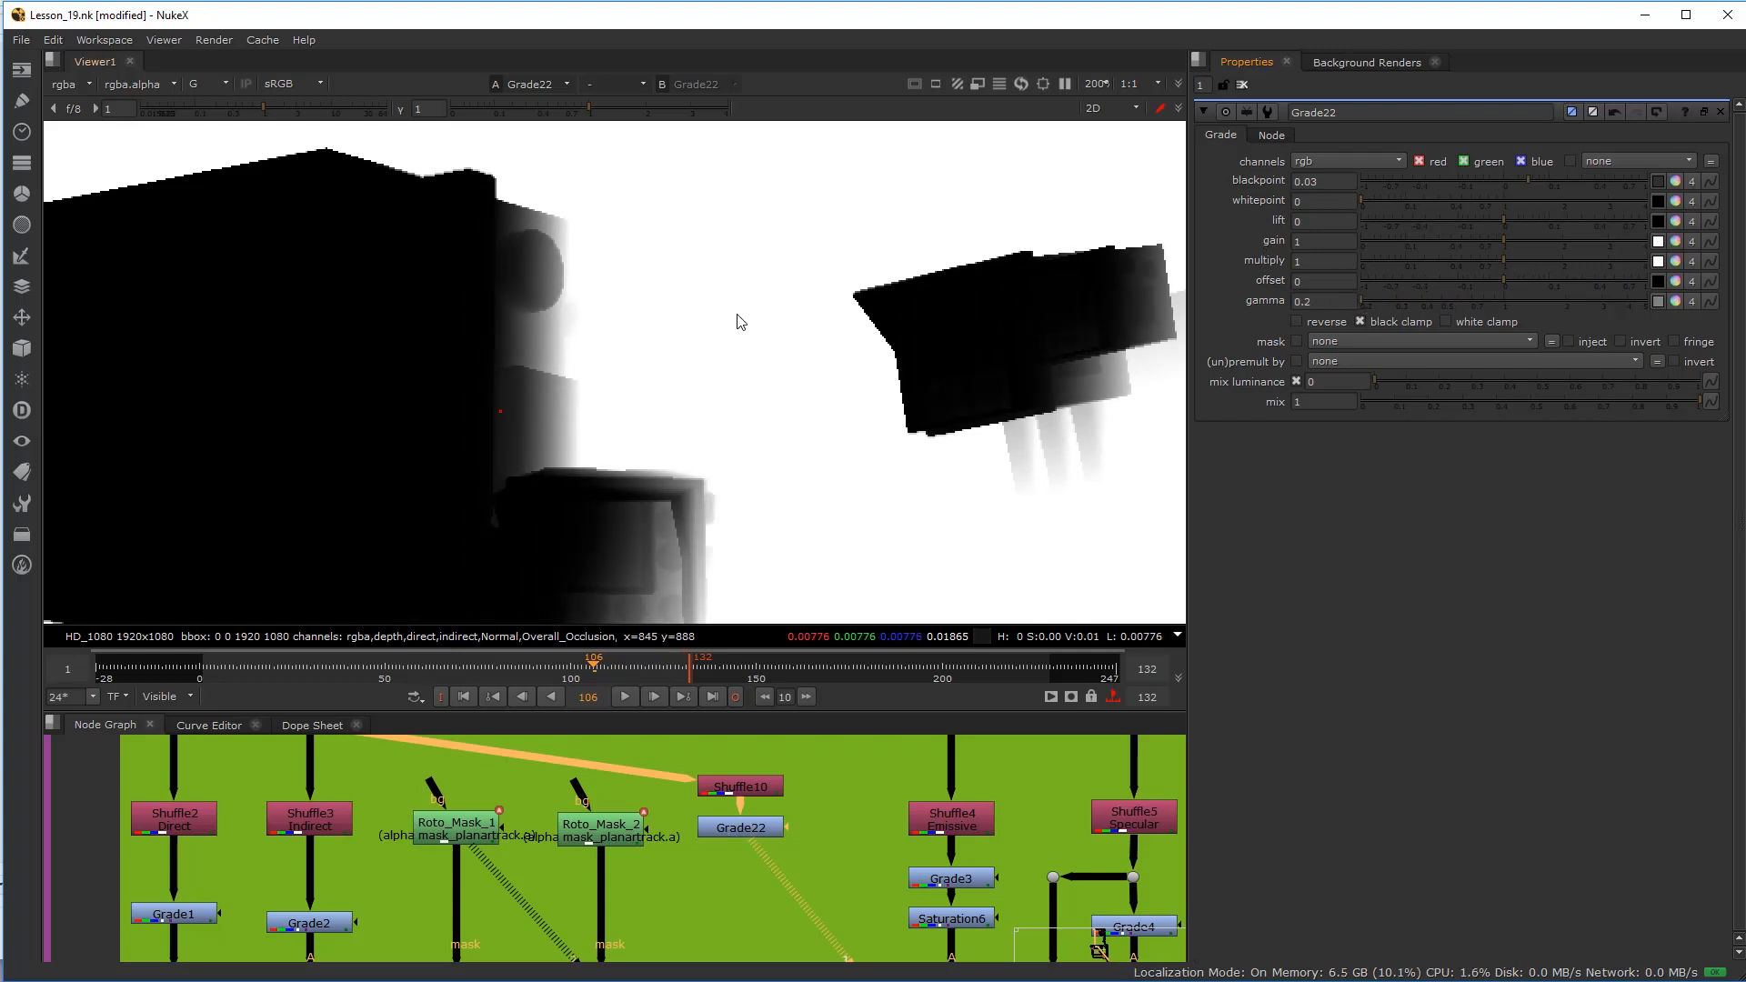
Step: Check the graded matte across all televisions and scrub the timeline to frame 111
scroll(546, 309, "down", 2)
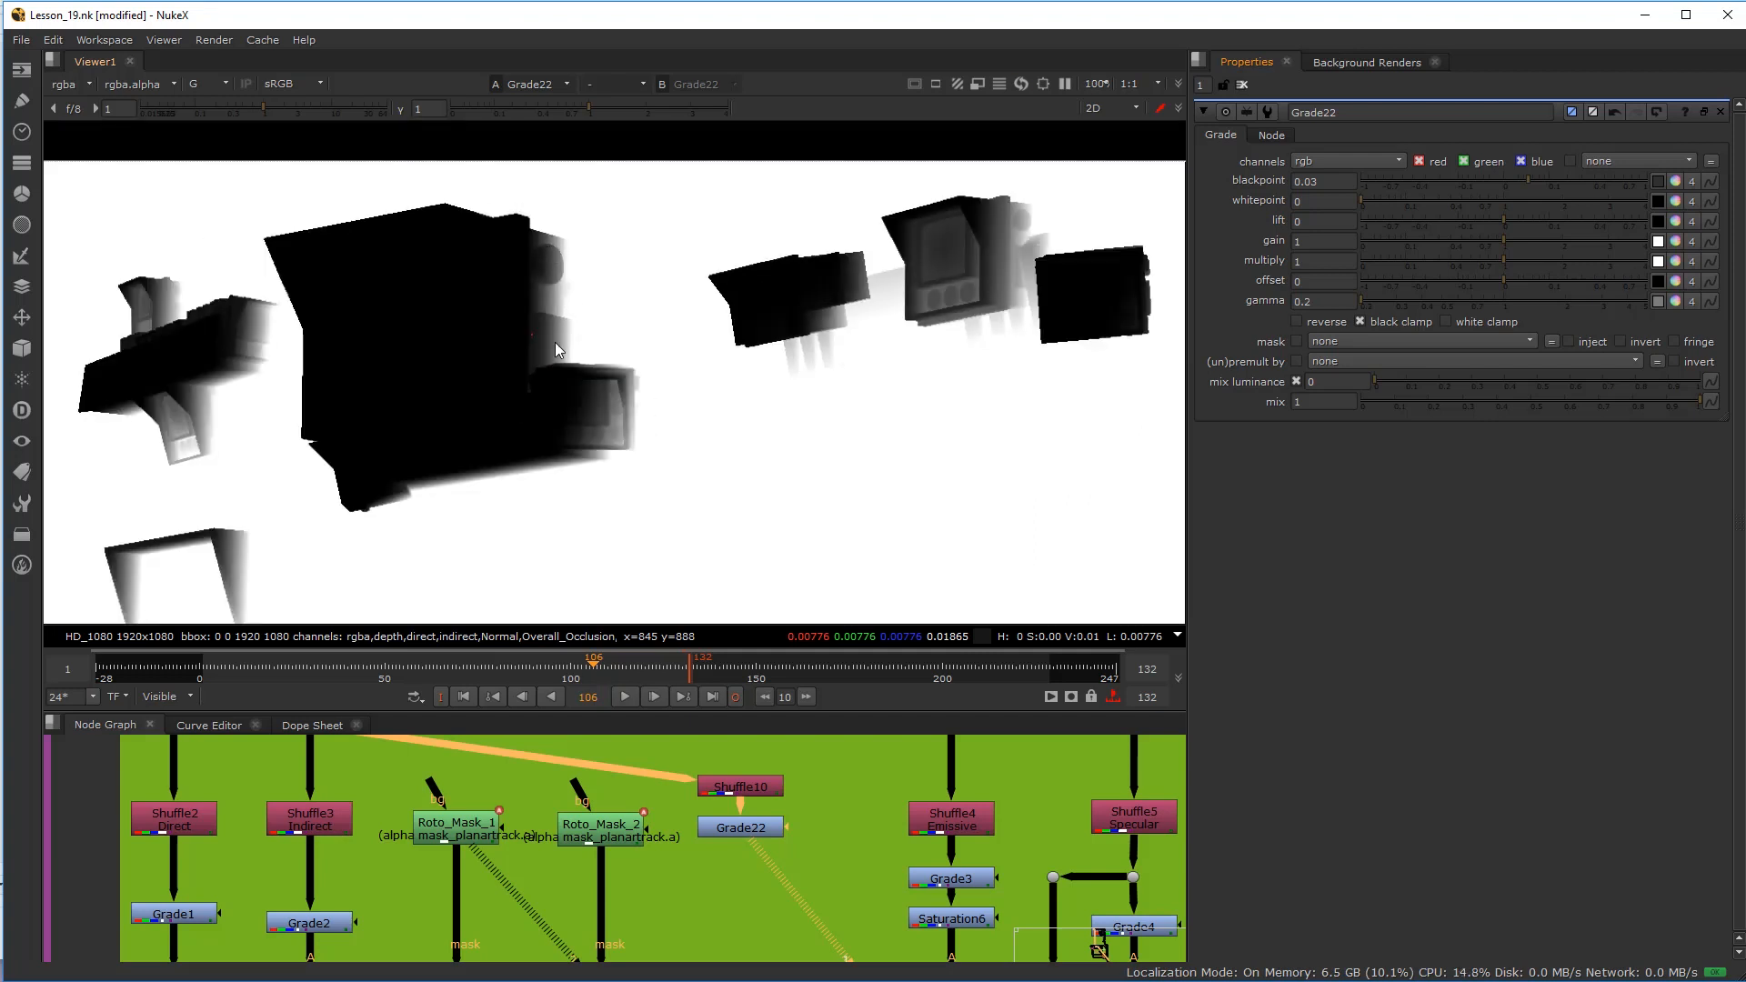
scroll(701, 921, "down", 2)
middle_click_drag(701, 920, 620, 849)
scroll(621, 849, "up", 1)
left_click(409, 671)
left_click_drag(409, 672, 612, 674)
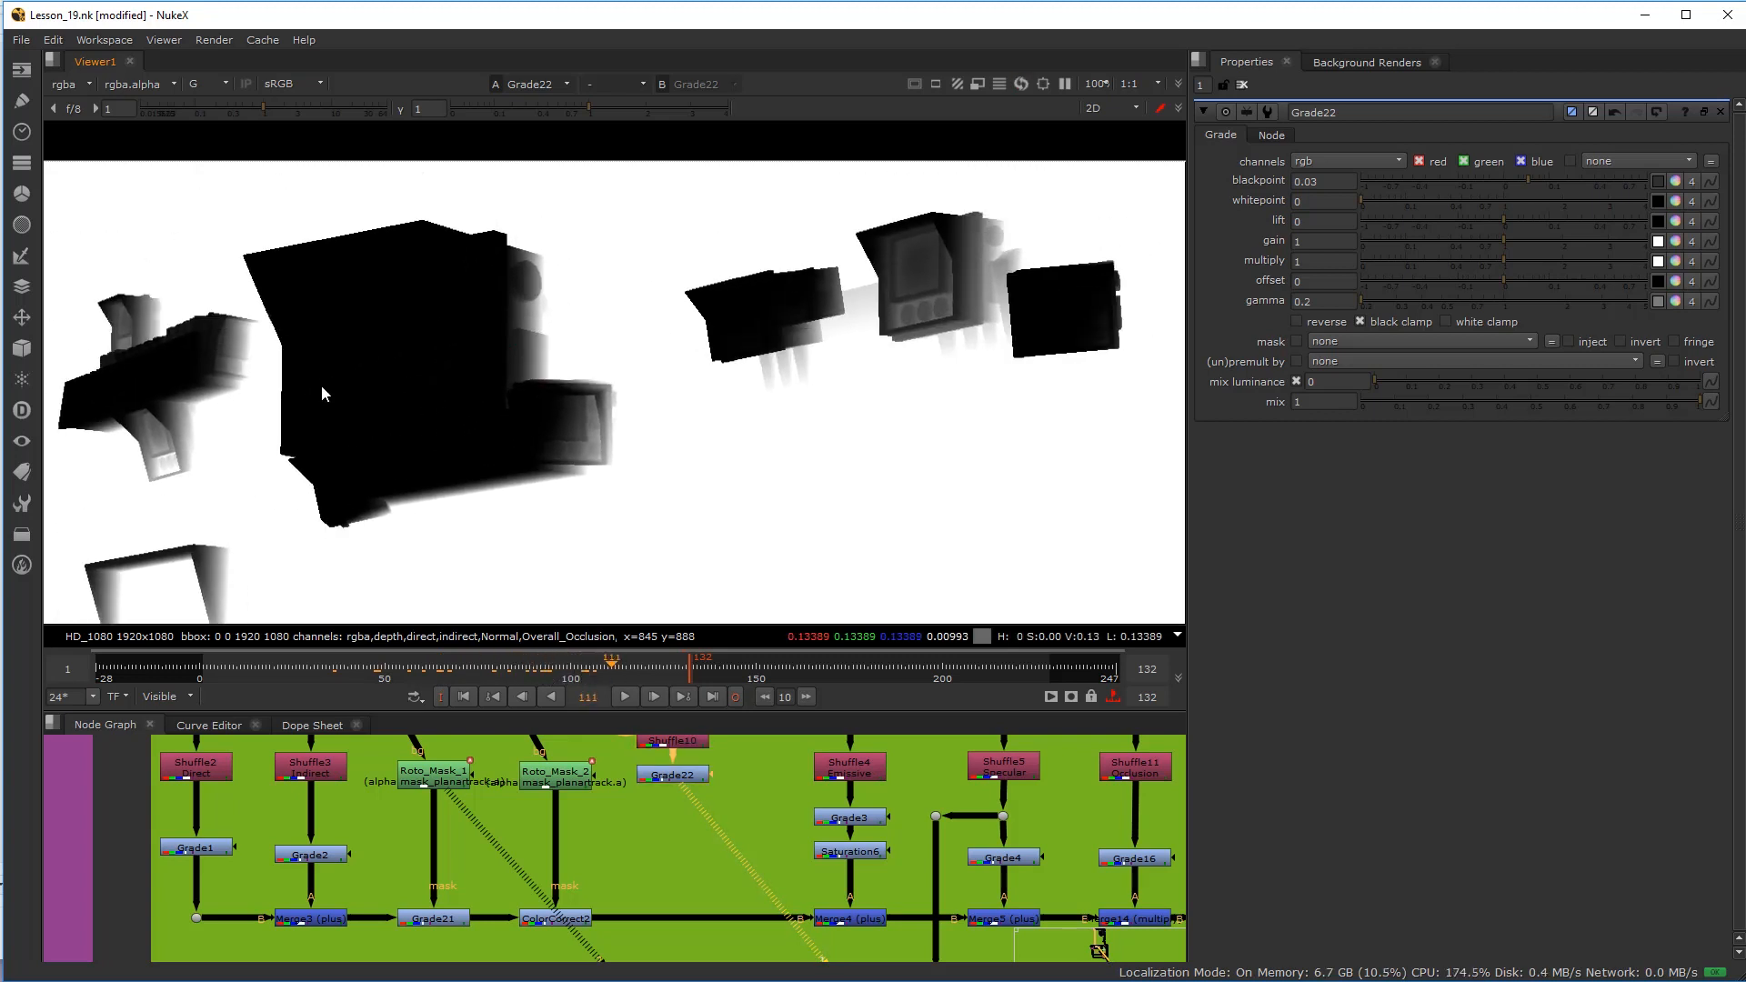
Step: Set Grade22's blackpoint to 0.02 and gamma to 0.1
left_click(1310, 181)
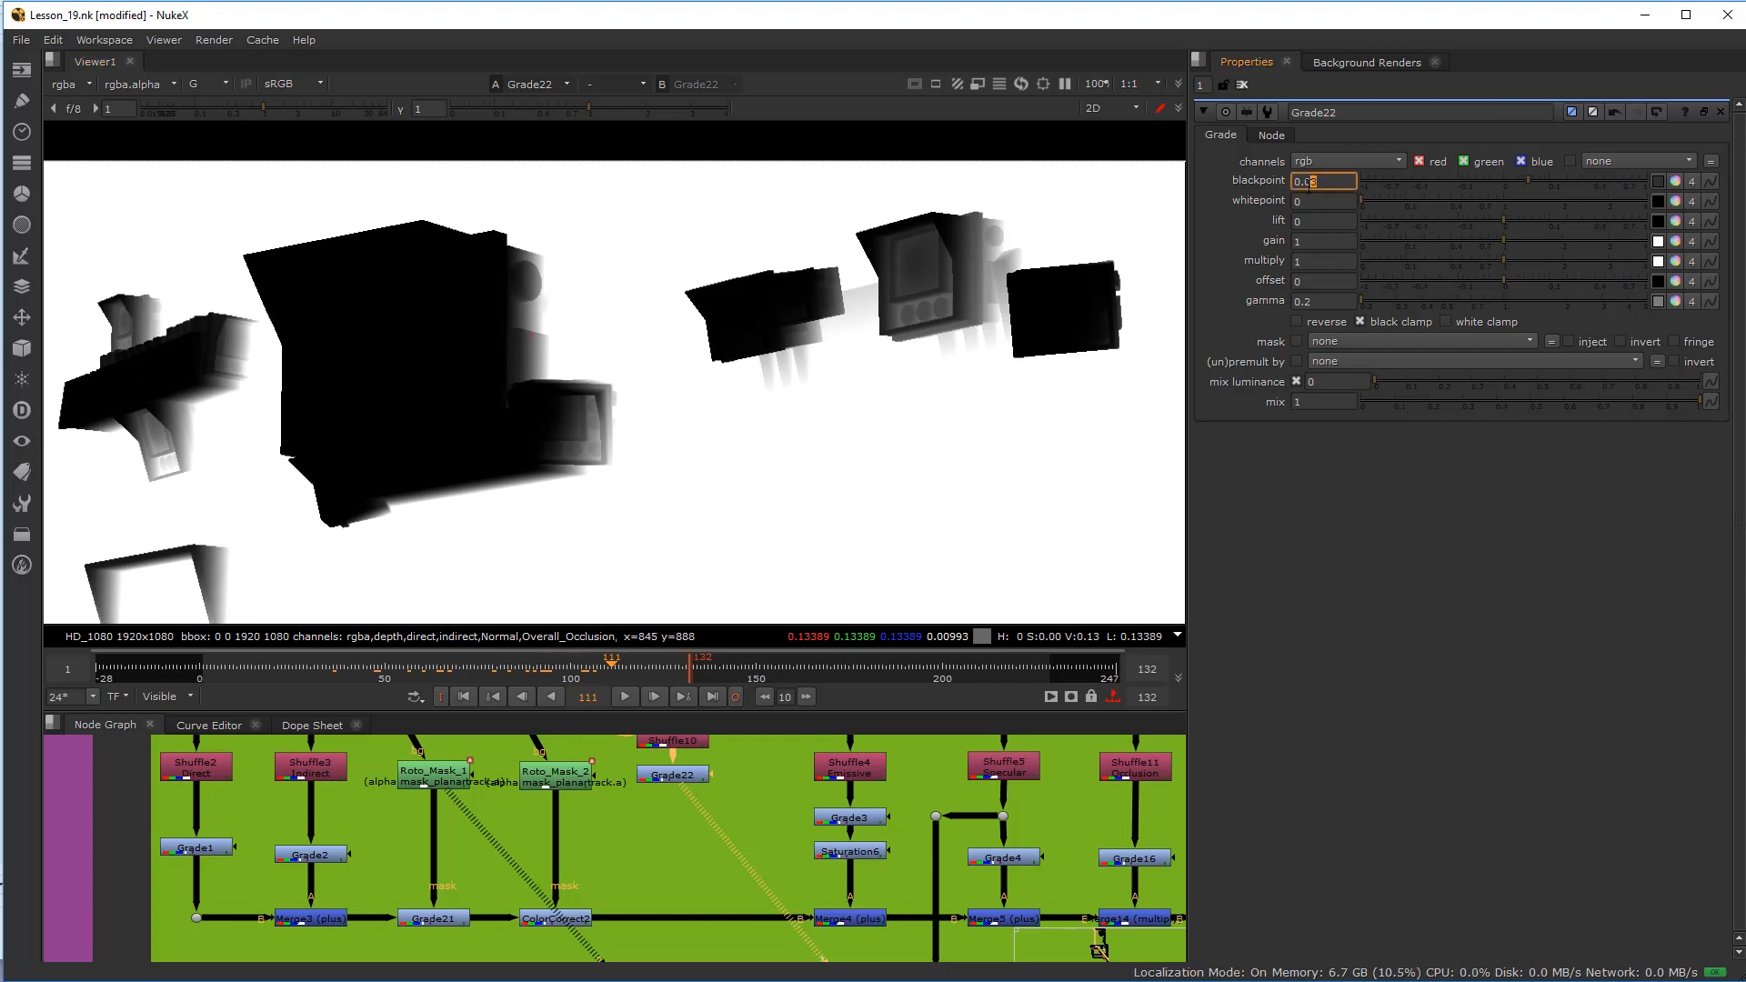
key("Down")
key("Down")
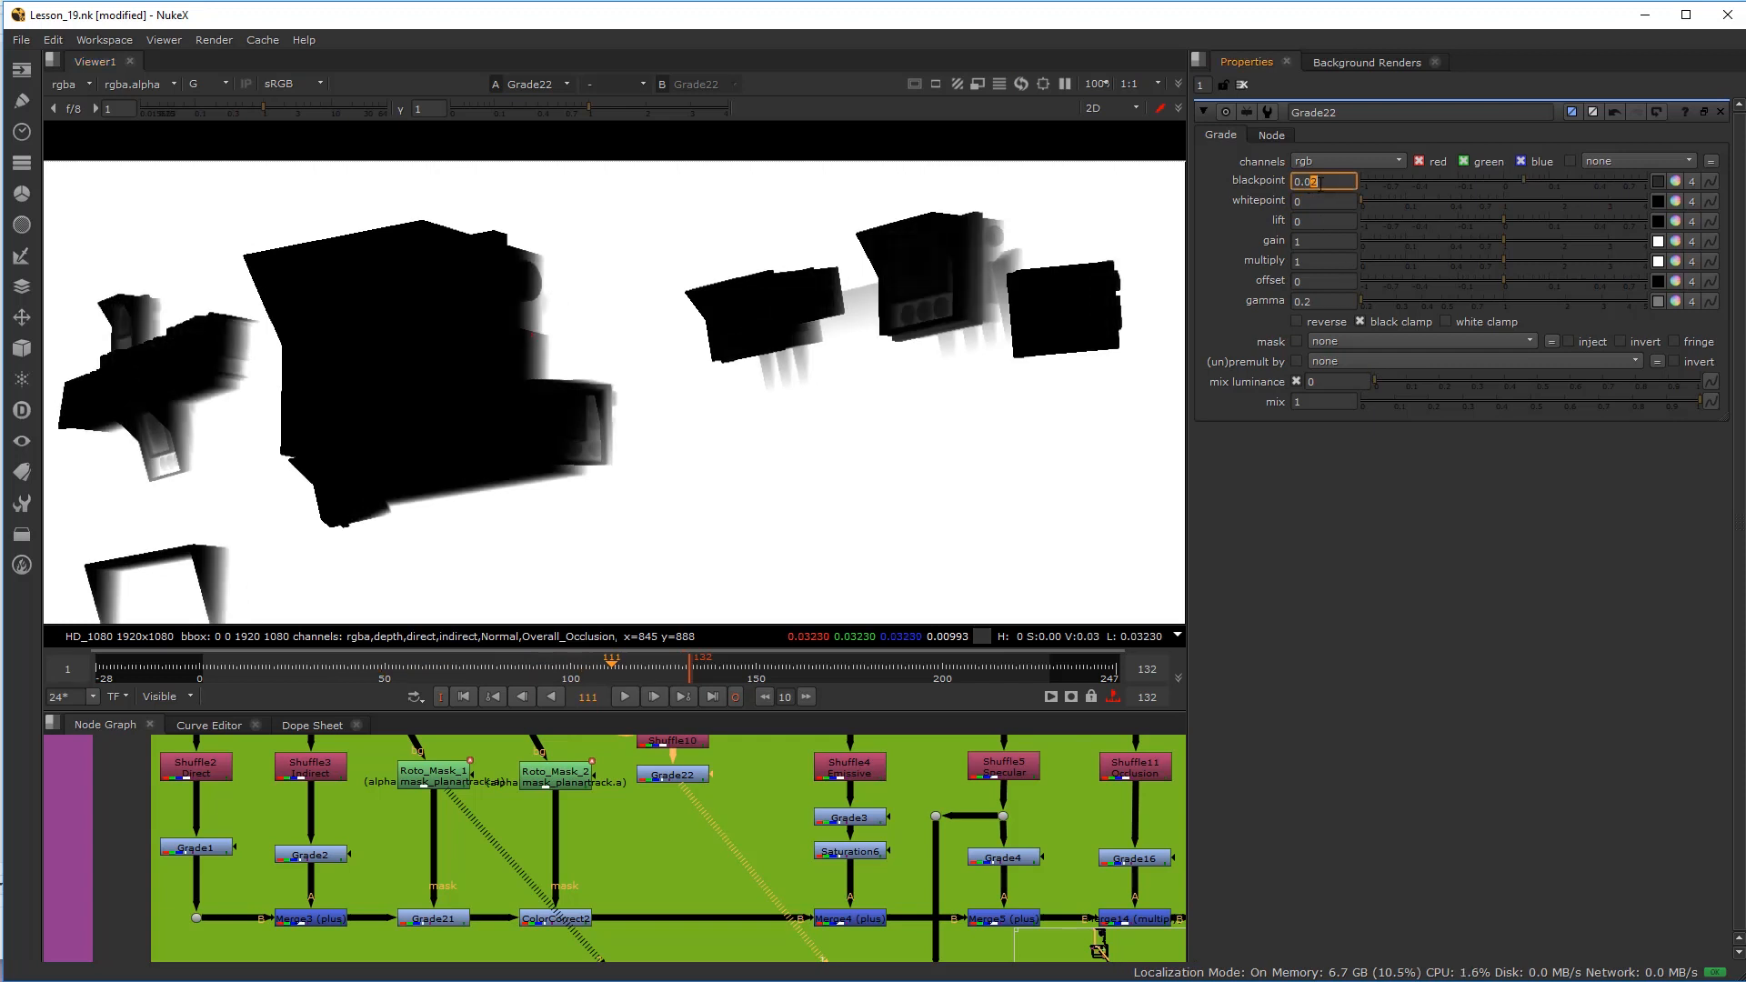
key("Up")
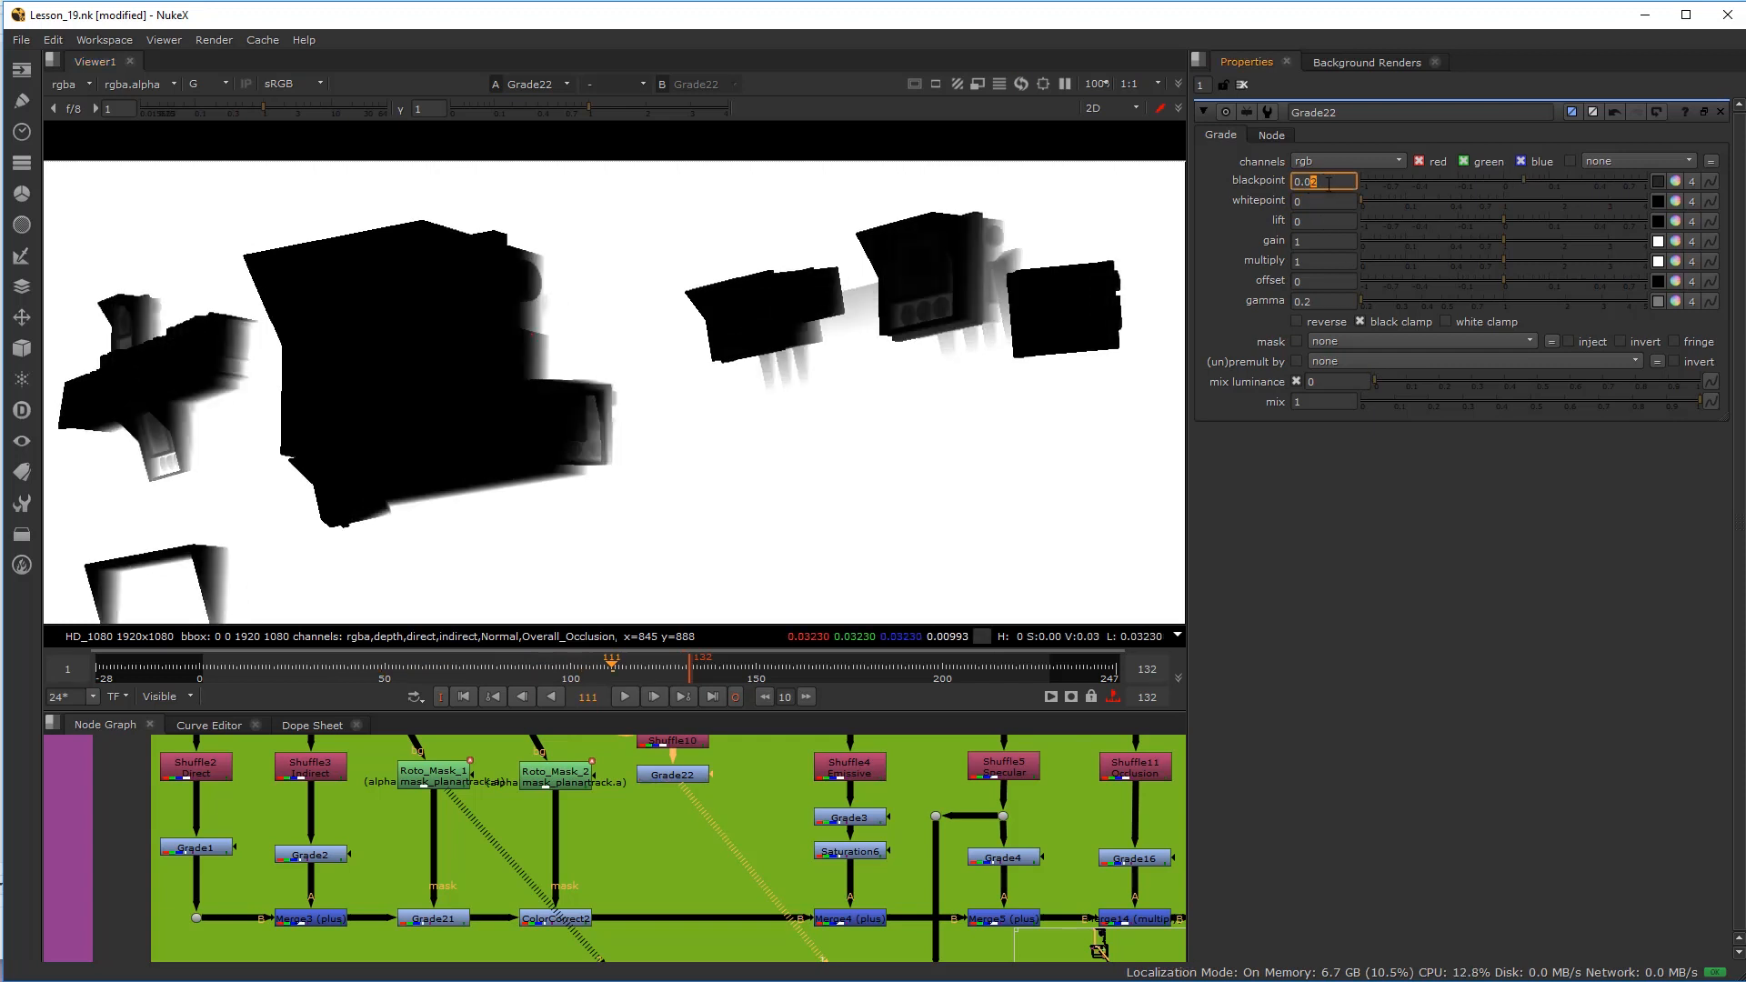
left_click_drag(1386, 303, 1314, 314)
left_click(1309, 301)
key("Down")
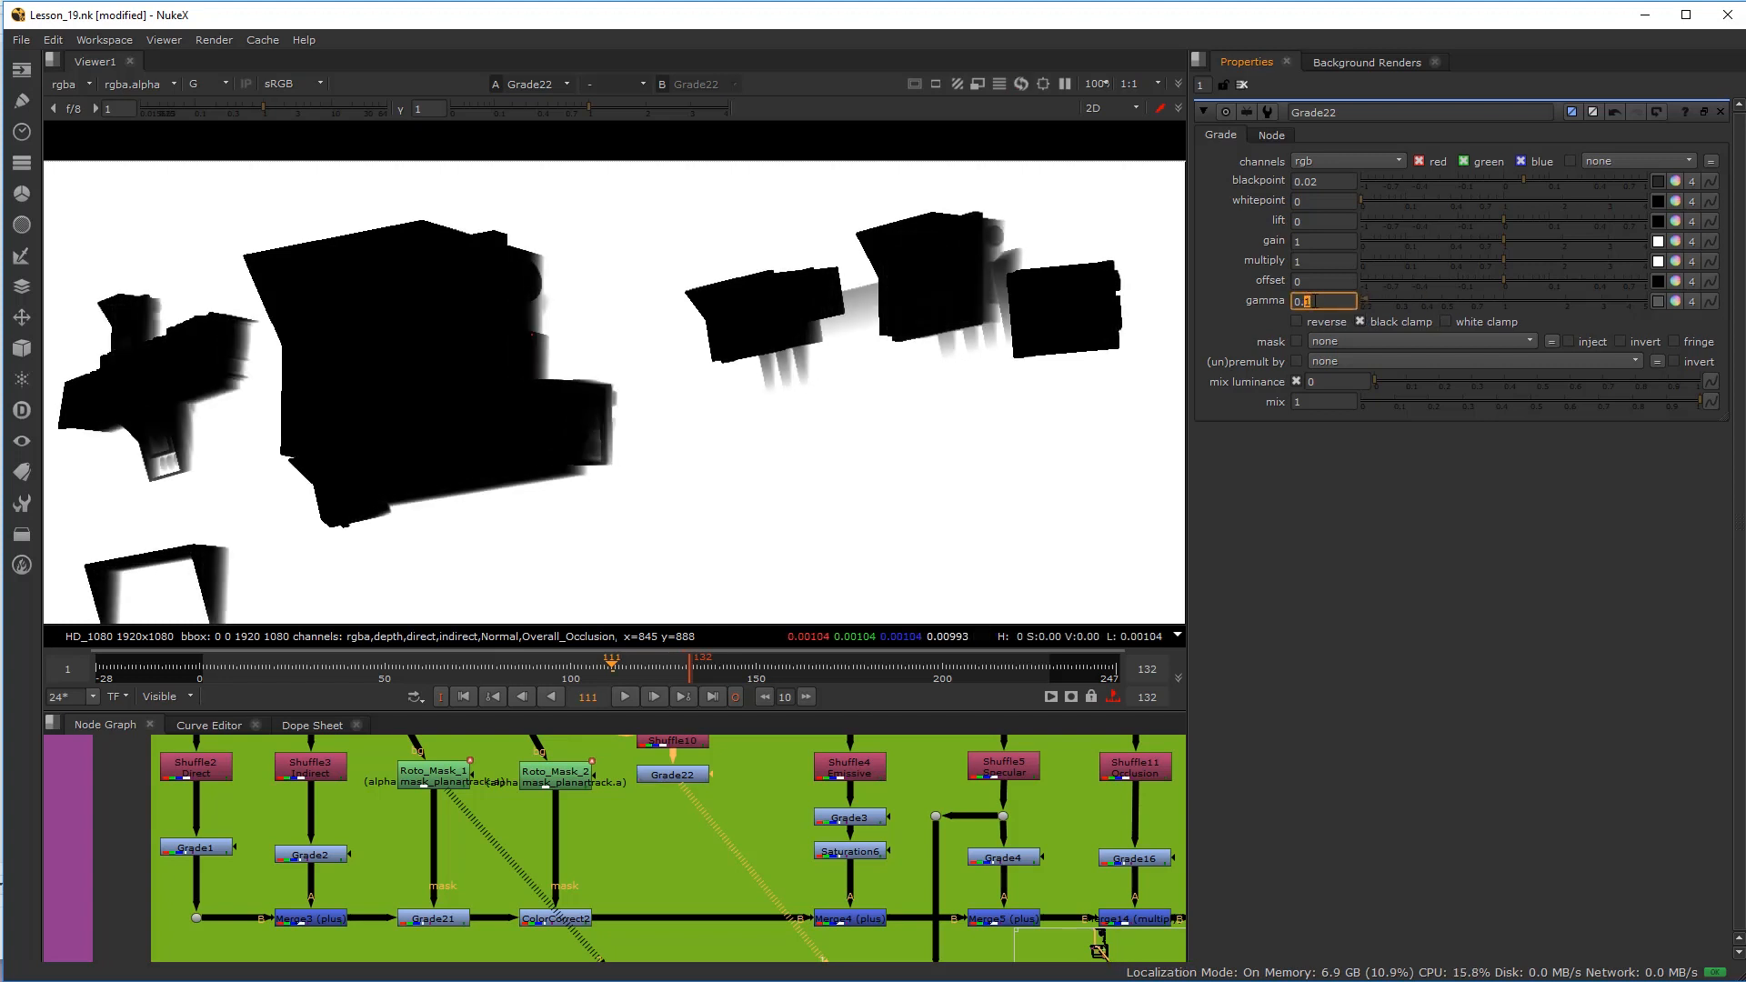
key("Down")
key("Up")
key("Down")
key("Up")
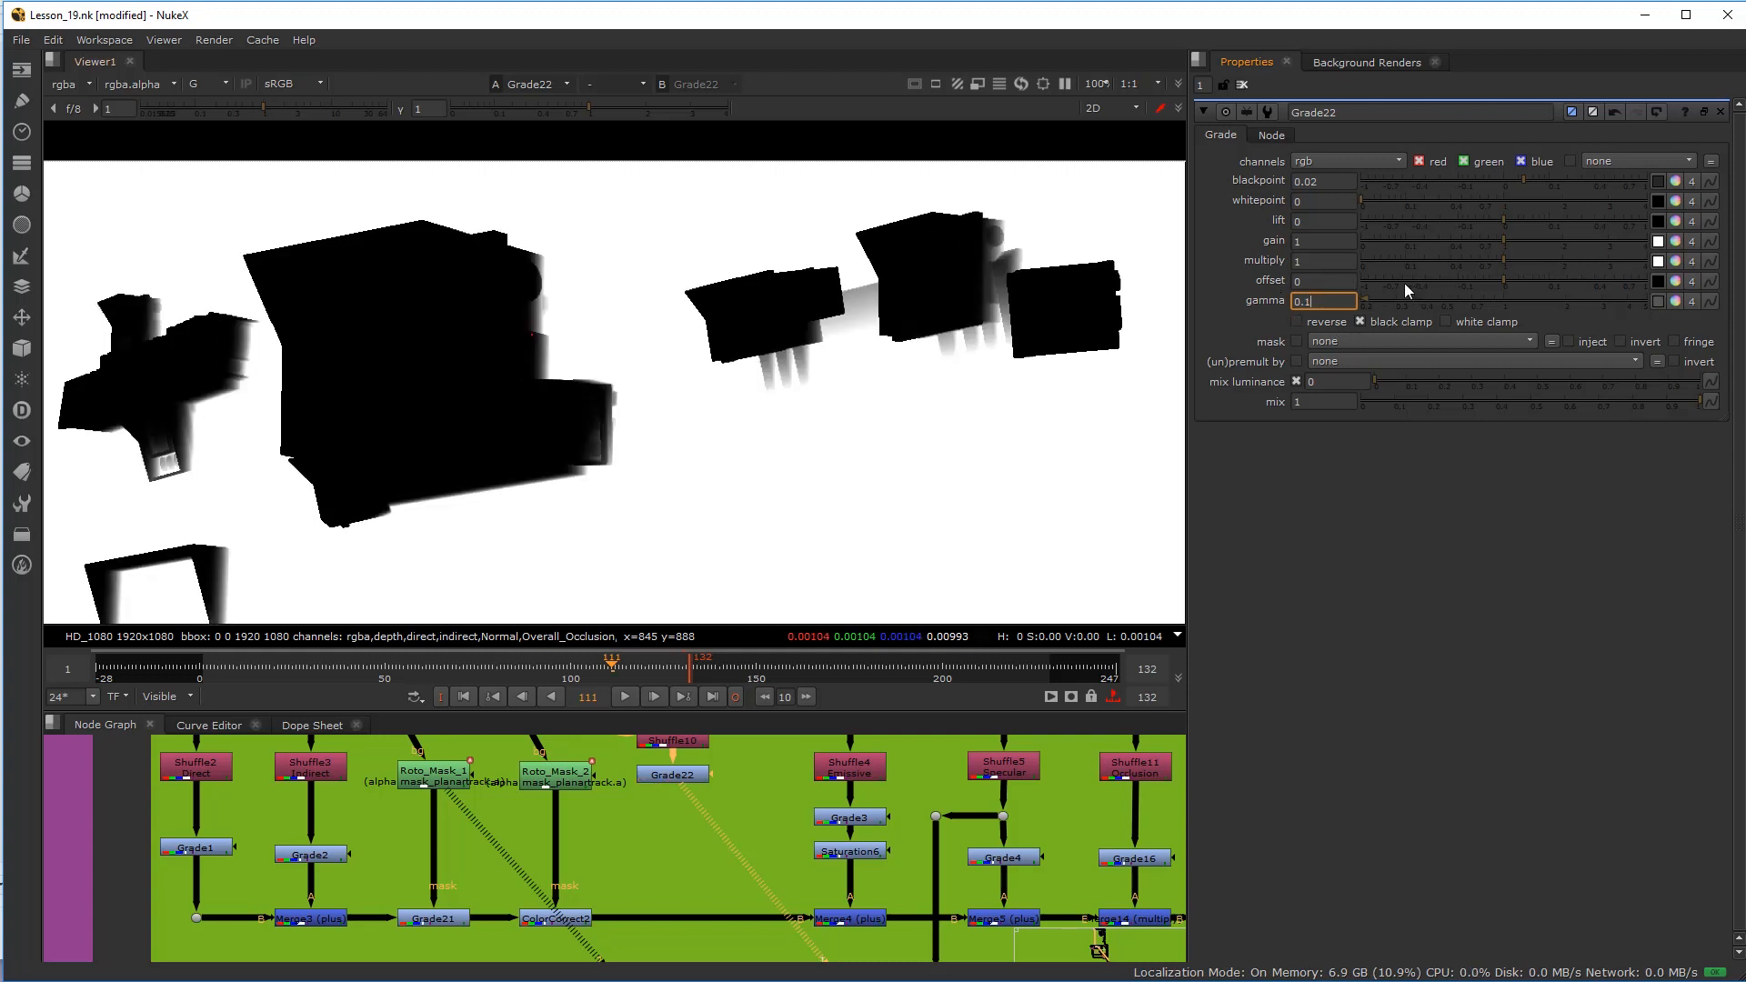
Step: Insert a Grade node after ColorCorrect2 in the Beauty Pass stream, with Grade22 connected as its mask
left_click_drag(675, 779, 670, 806)
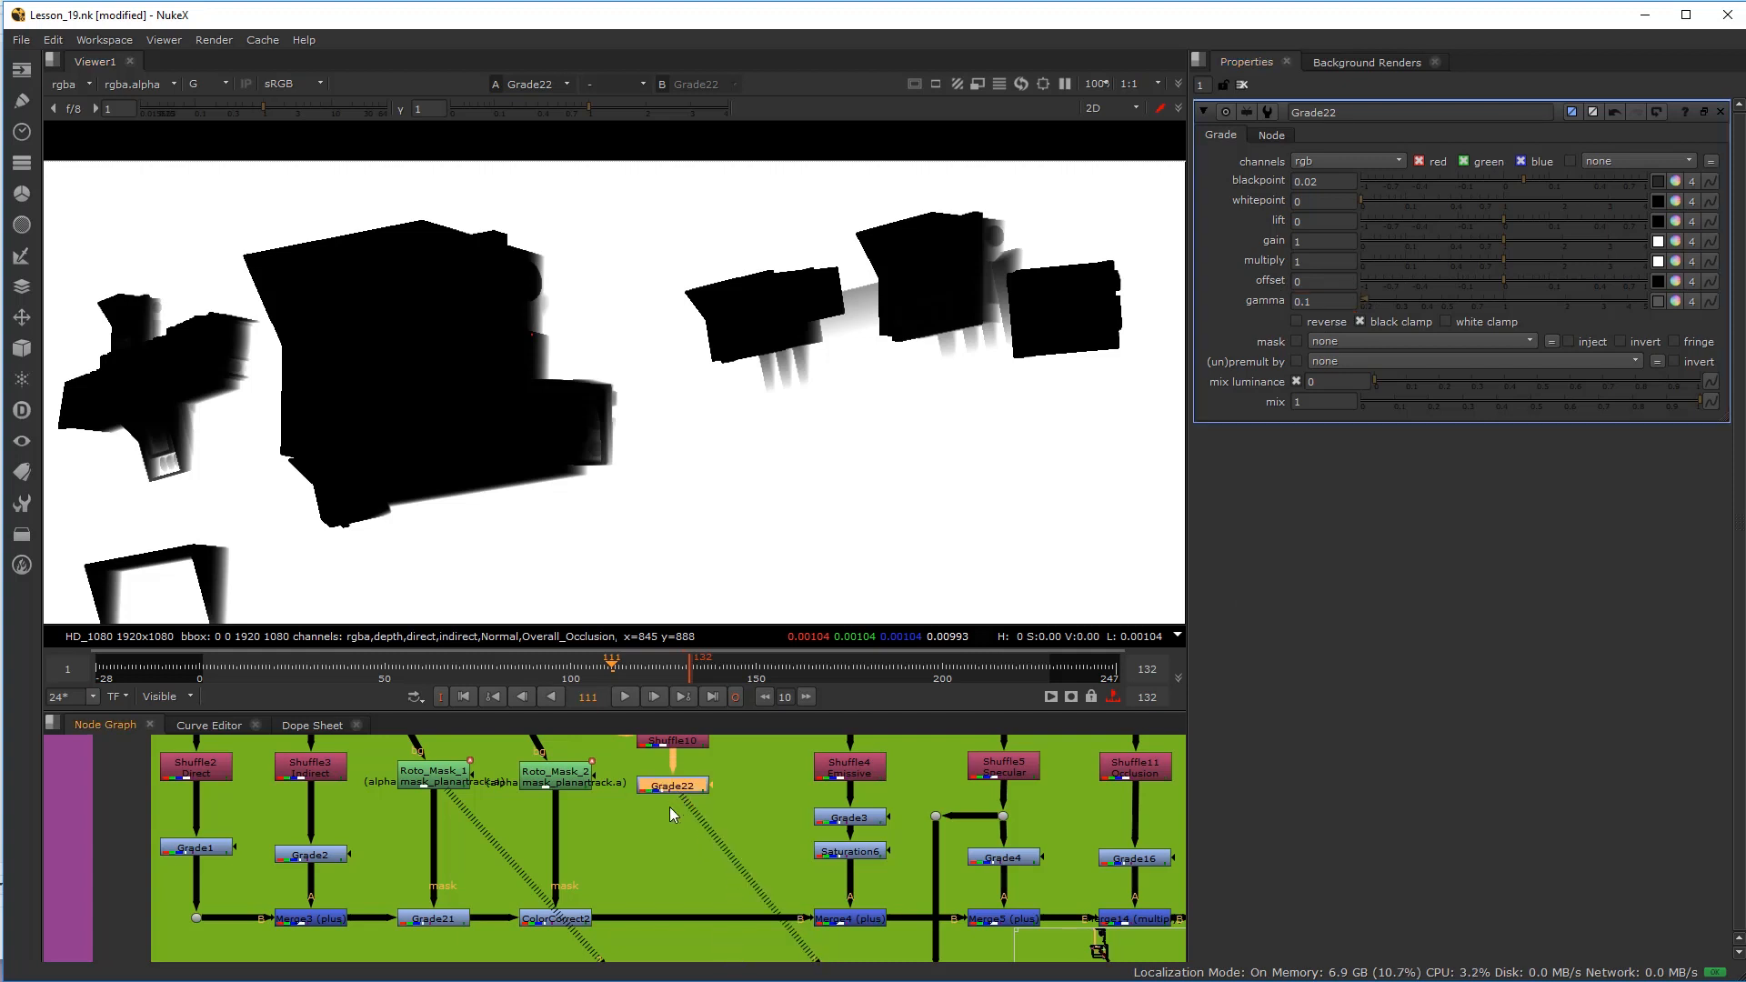
left_click(647, 844)
scroll(635, 862, "up", 2)
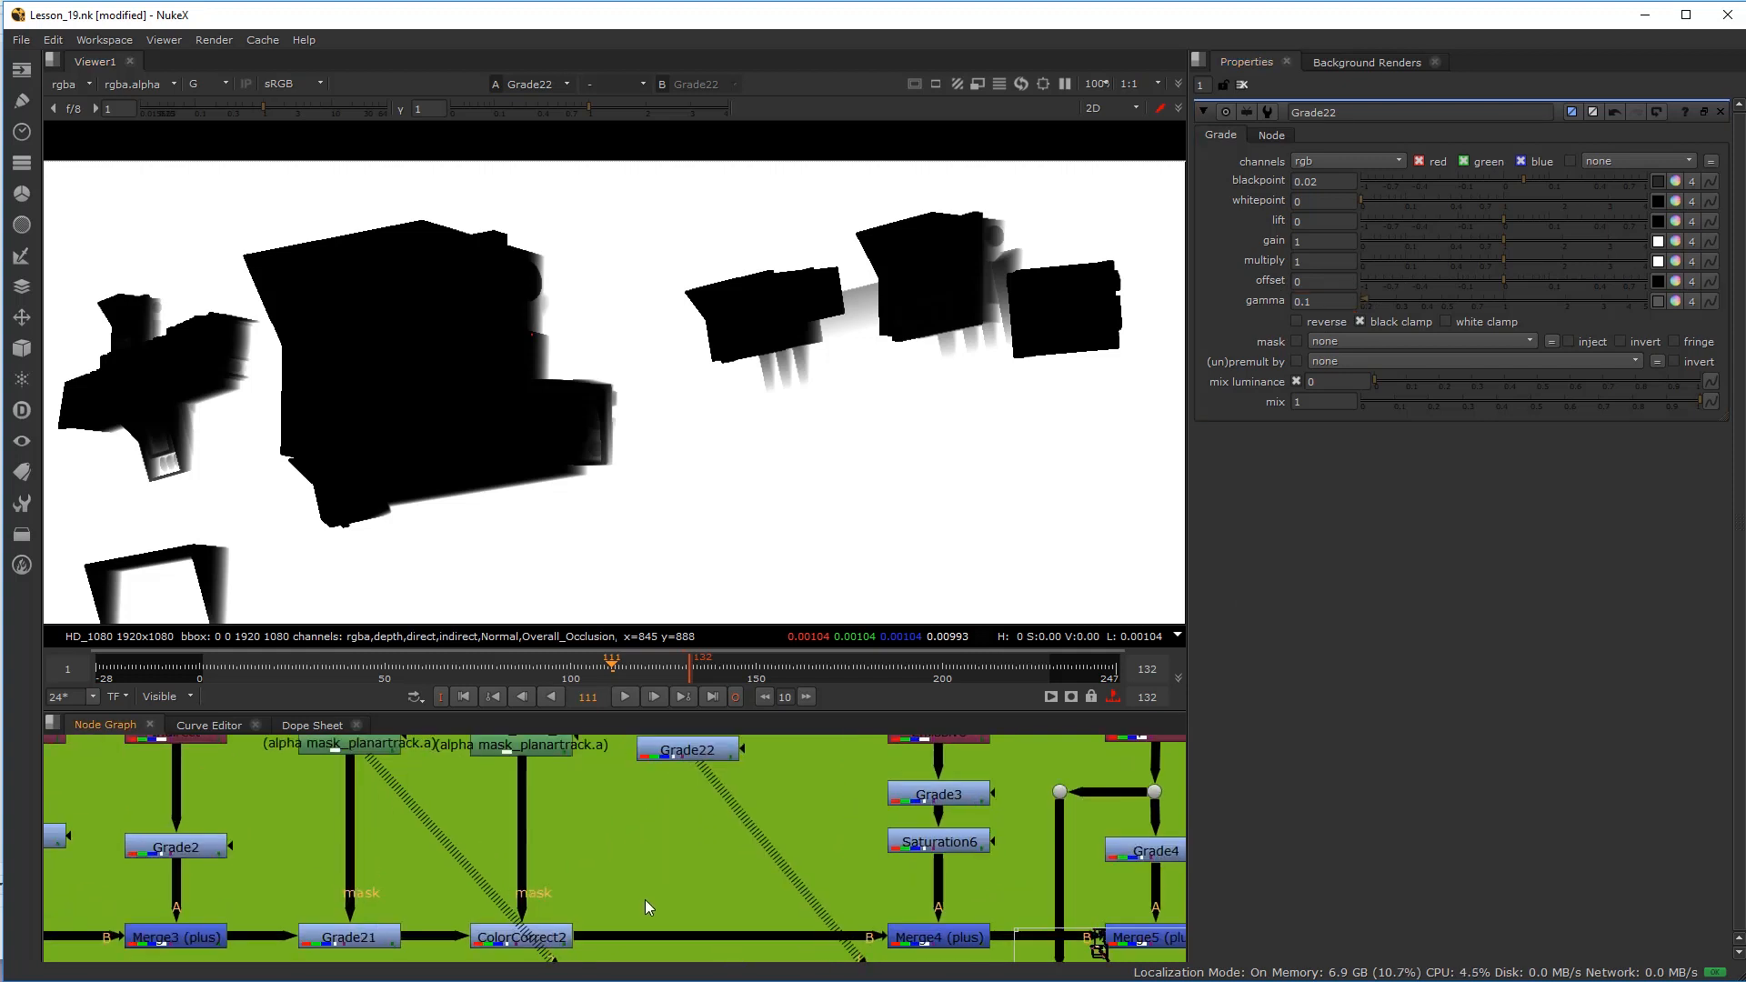
key("g")
mouse_move(678, 887)
left_mouse_down()
mouse_move(672, 926)
mouse_move(712, 756)
mouse_move(681, 907)
left_mouse_up()
scroll(637, 902, "down", 4)
scroll(582, 873, "up", 3)
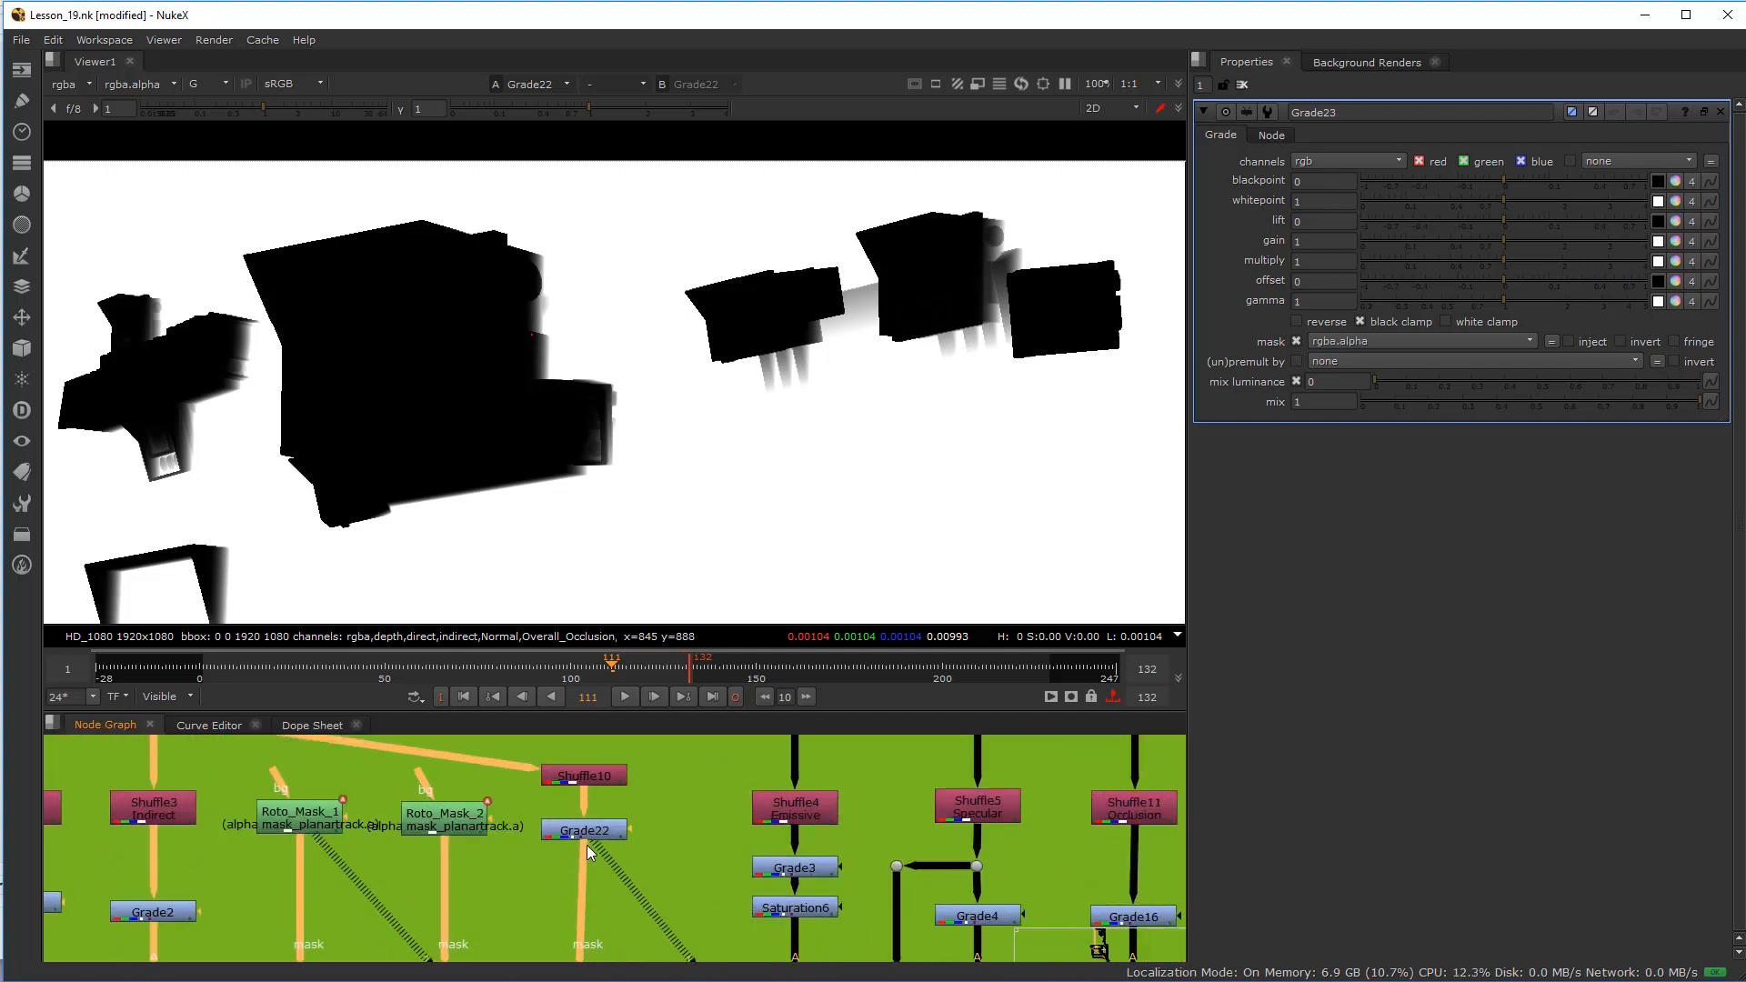
left_click(575, 781)
middle_click_drag(586, 784, 633, 776)
left_click(596, 897)
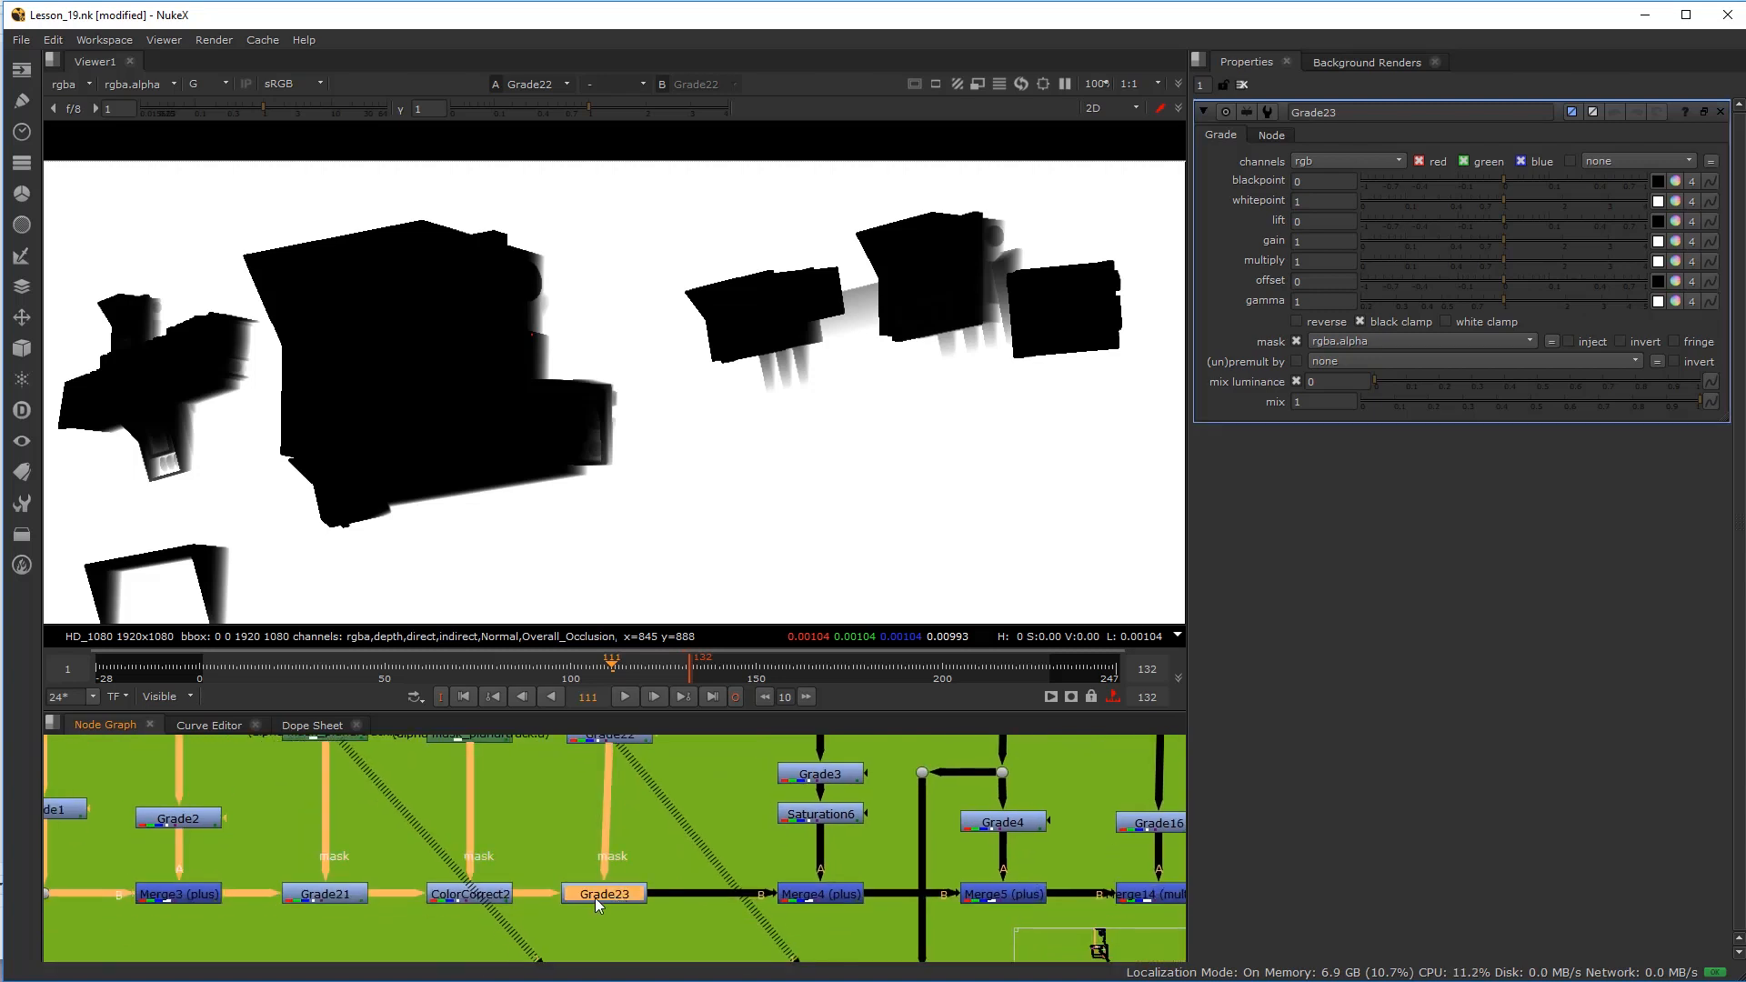
Step: View Grade23's output and the final composite from Write2, with the viewer showing full RGB colour
scroll(671, 880, "down", 6)
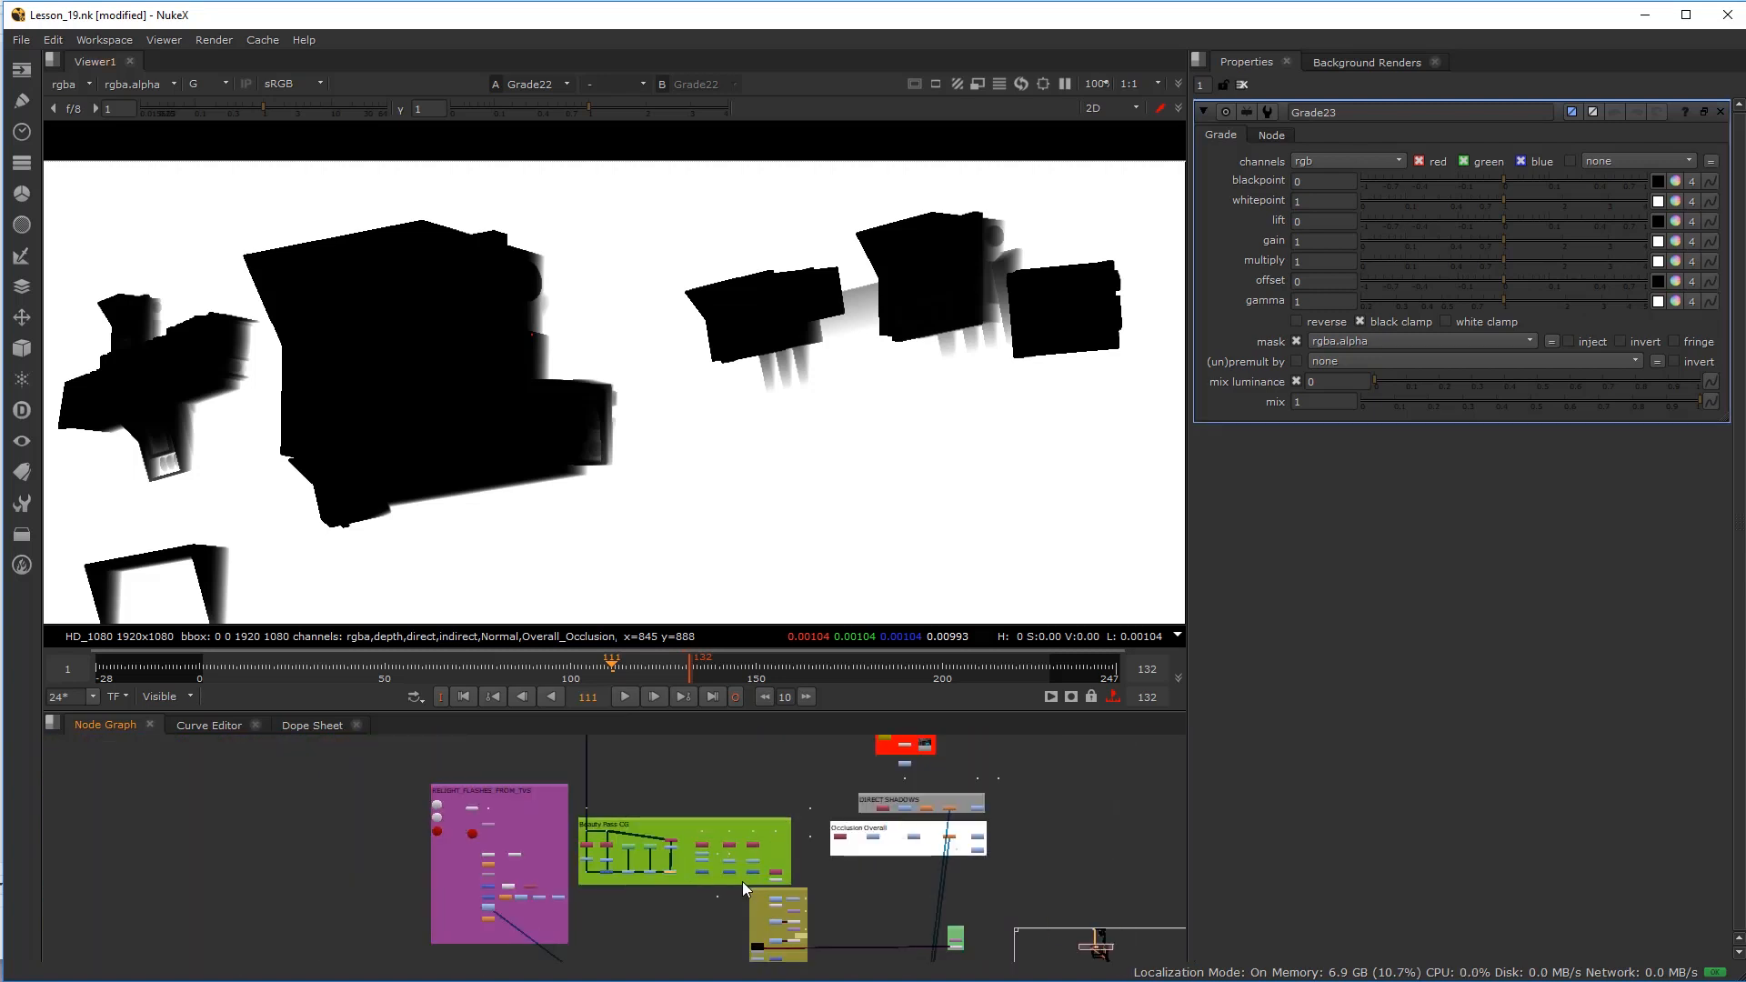
key("1")
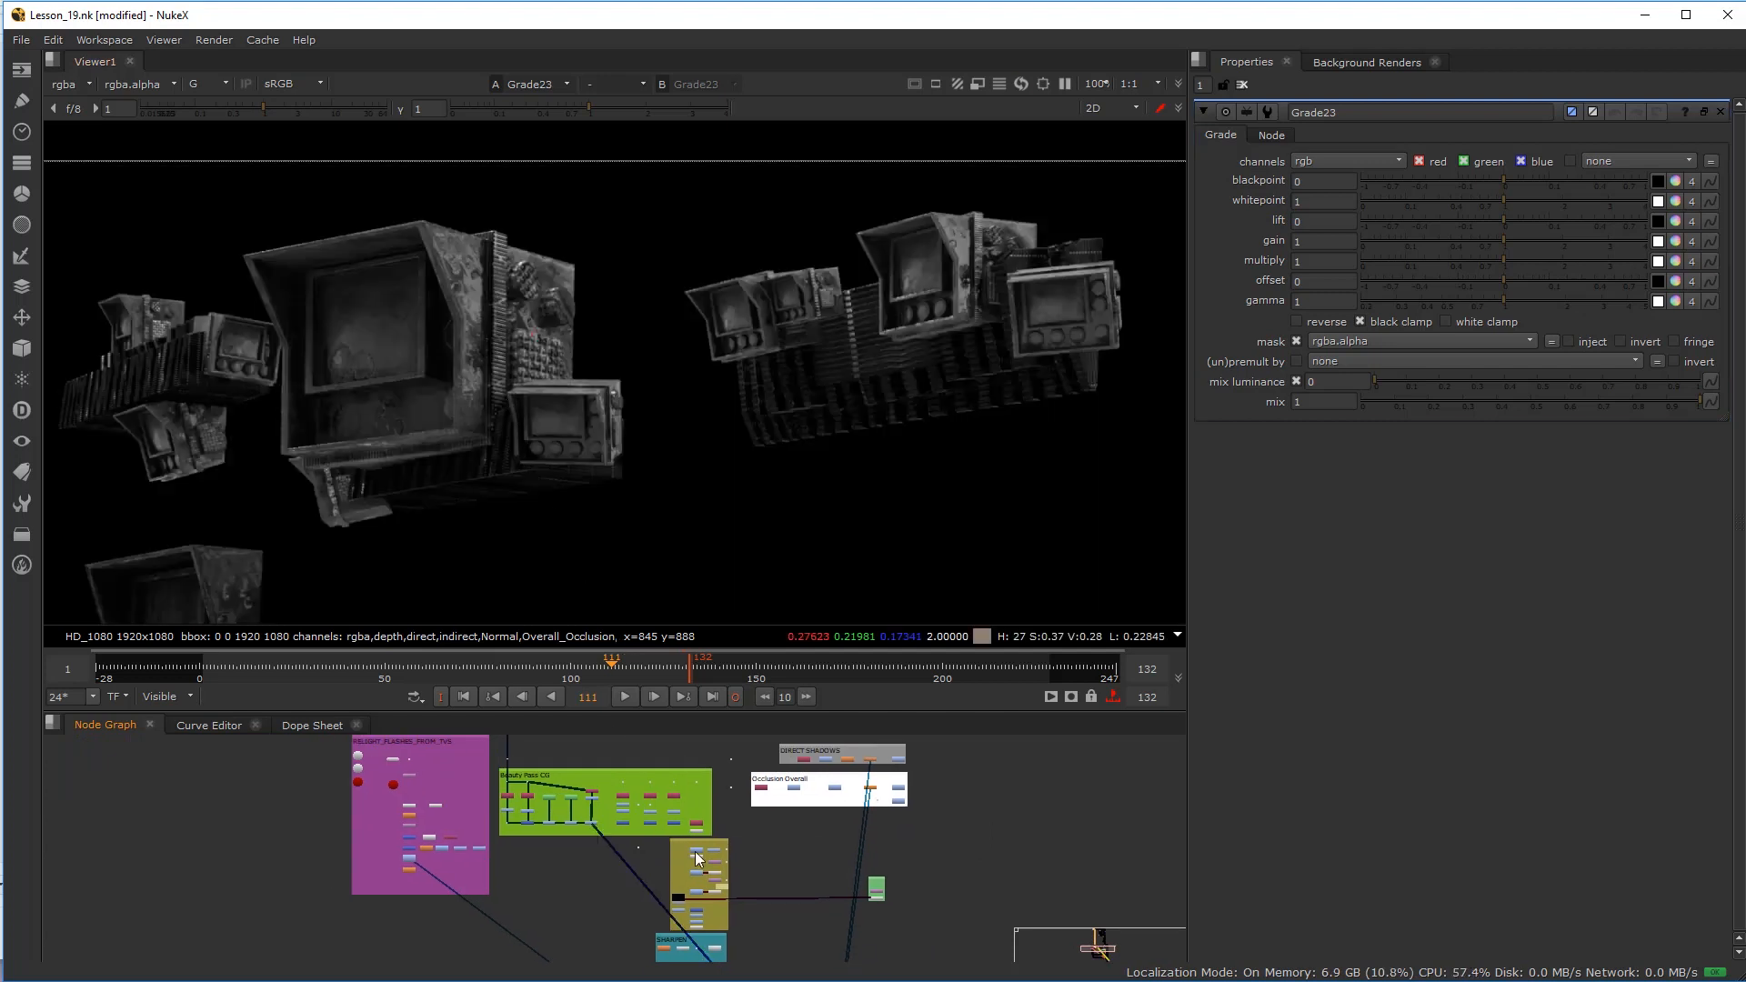
scroll(695, 852, "down", 6)
scroll(684, 817, "up", 12)
middle_click_drag(749, 928, 806, 938)
left_click(797, 936)
key("1")
scroll(472, 833, "down", 7)
middle_click_drag(411, 795, 582, 973)
middle_click_drag(532, 772, 564, 860)
scroll(625, 914, "up", 6)
scroll(562, 864, "up", 4)
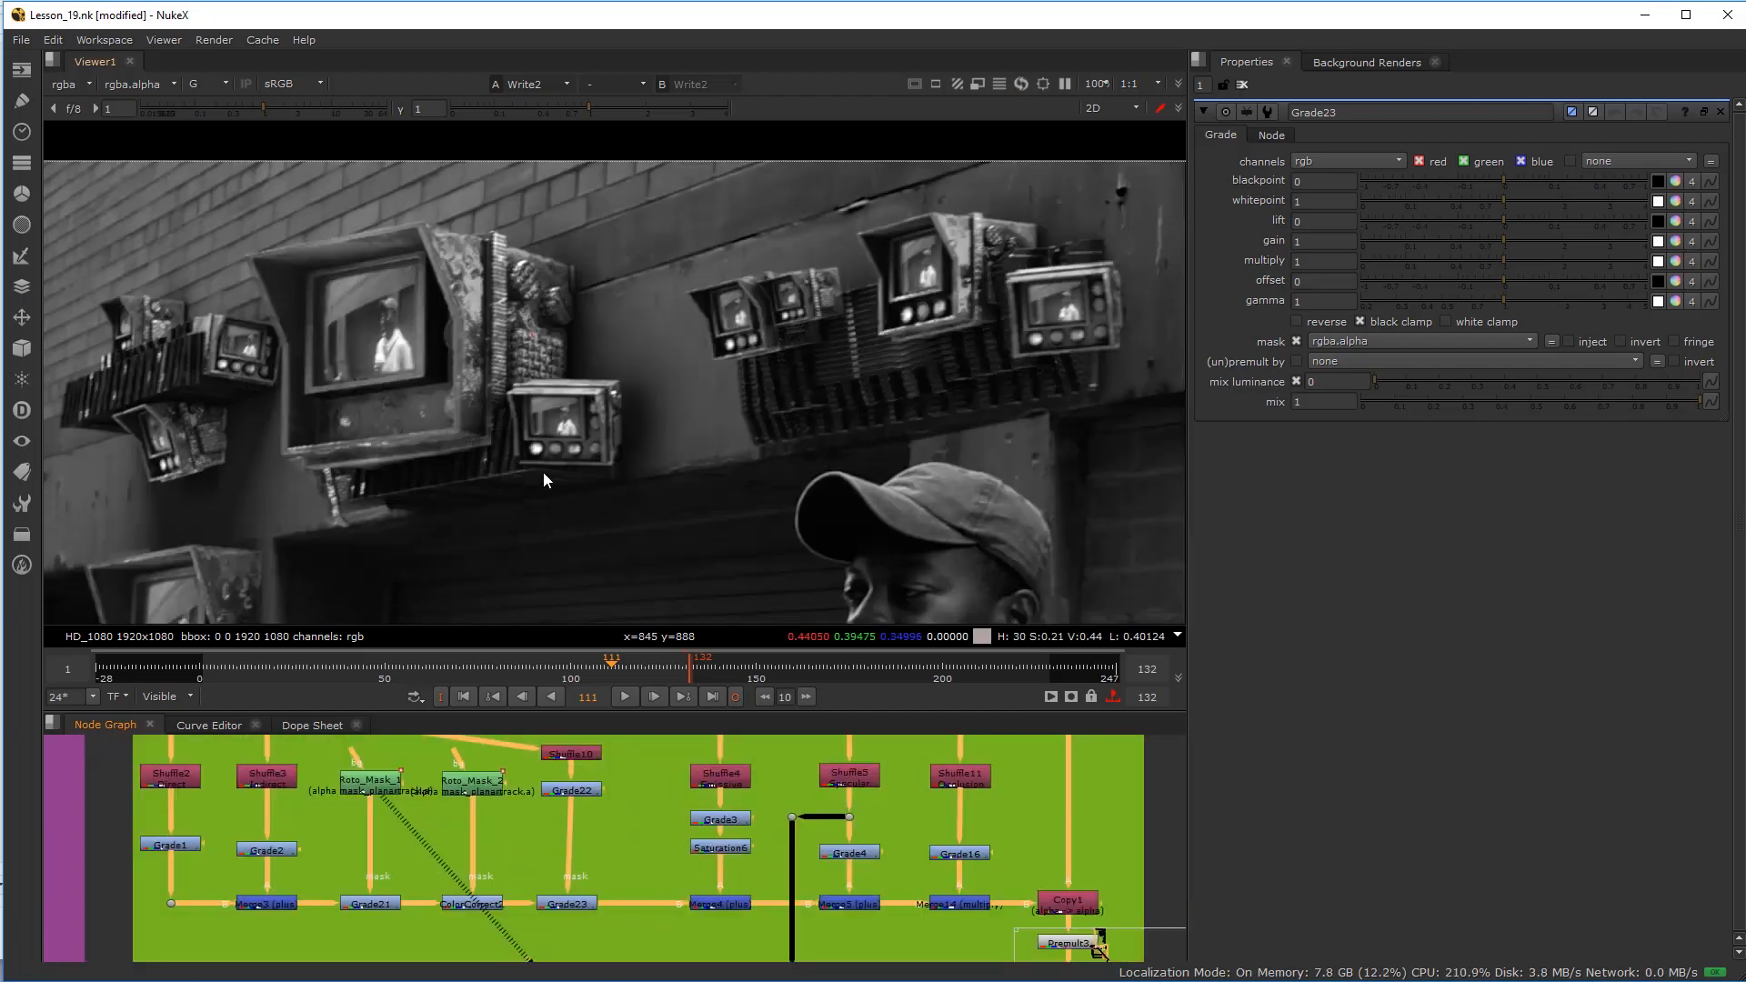
key("r")
key("r")
Step: Set Grade23's gain to 0.08 and its mask channel to rgba.red
scroll(546, 845, "up", 2)
left_click(582, 925)
left_click_drag(1504, 249, 1460, 242)
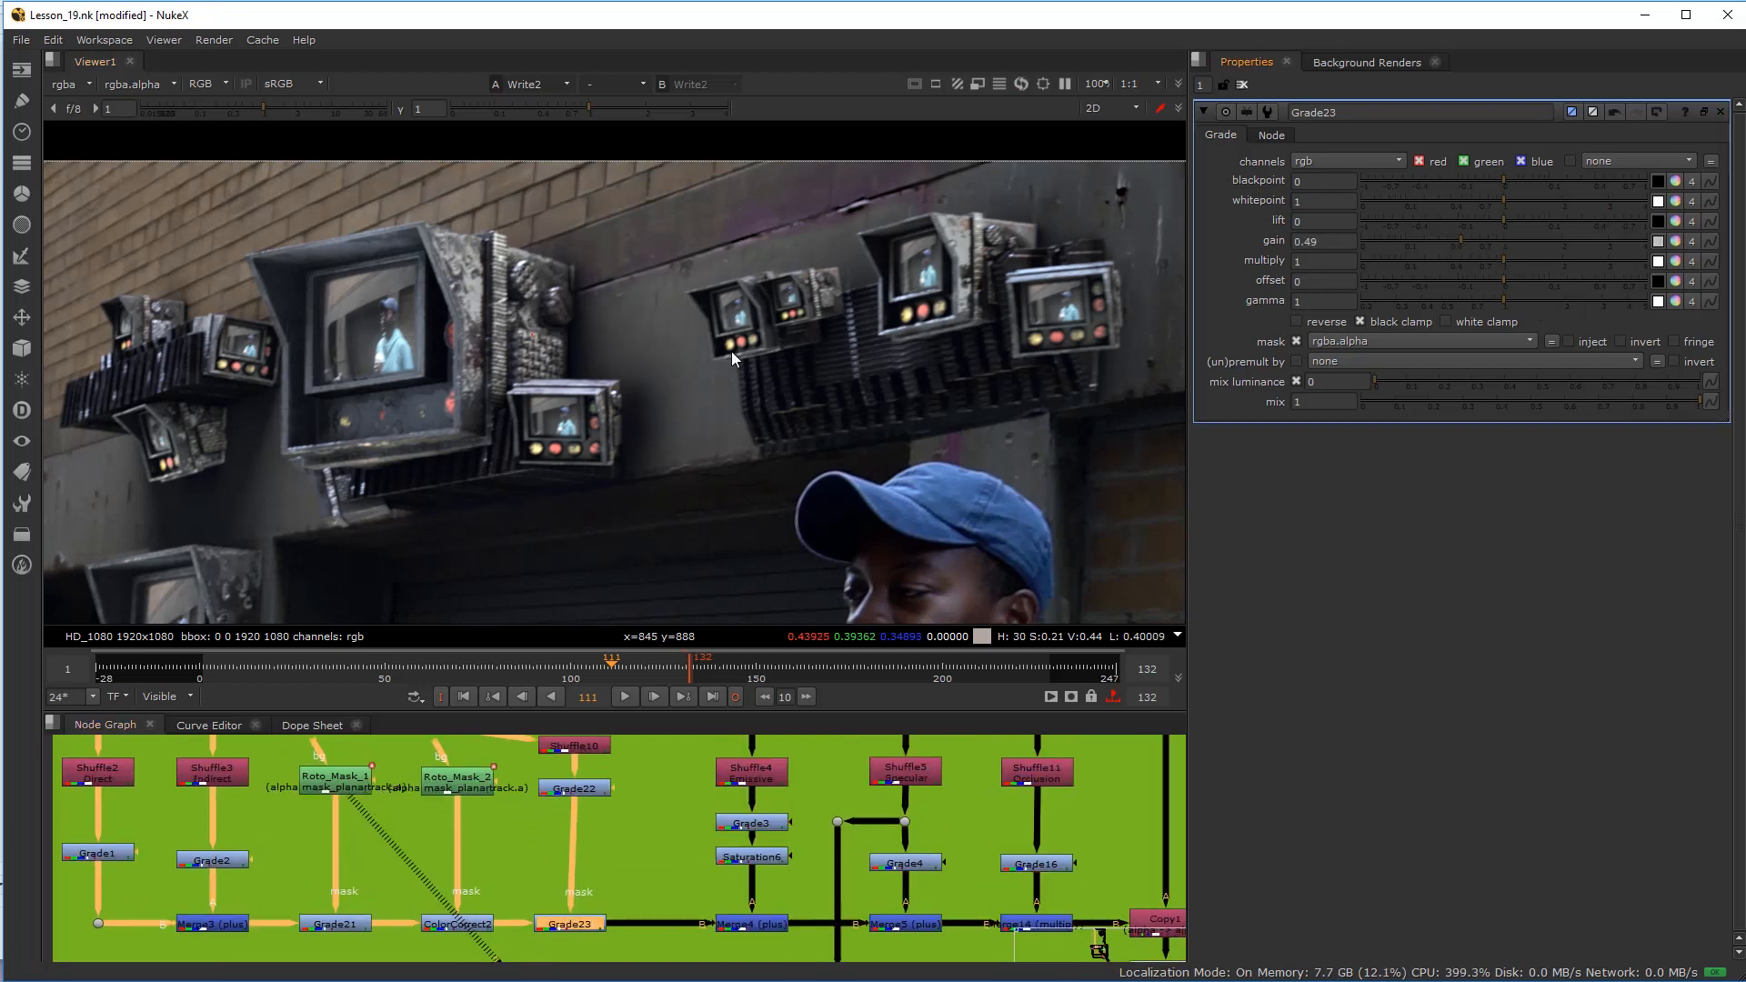
left_click_drag(1436, 249, 1401, 242)
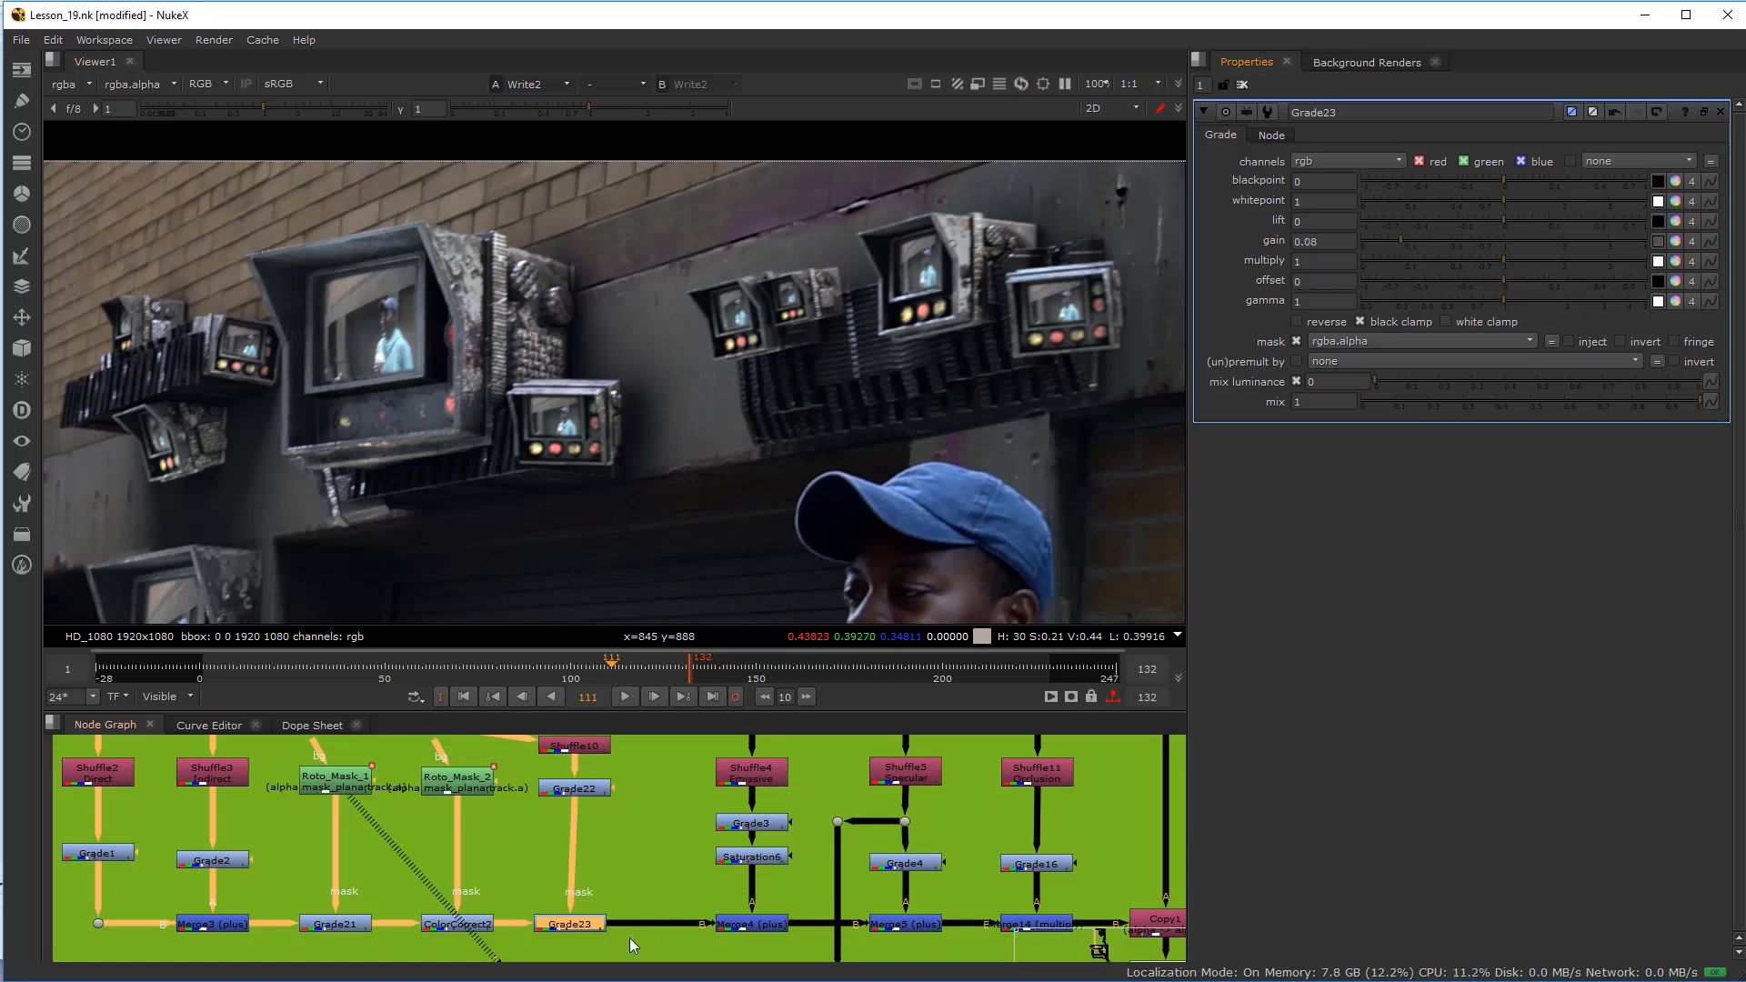
left_click(574, 922)
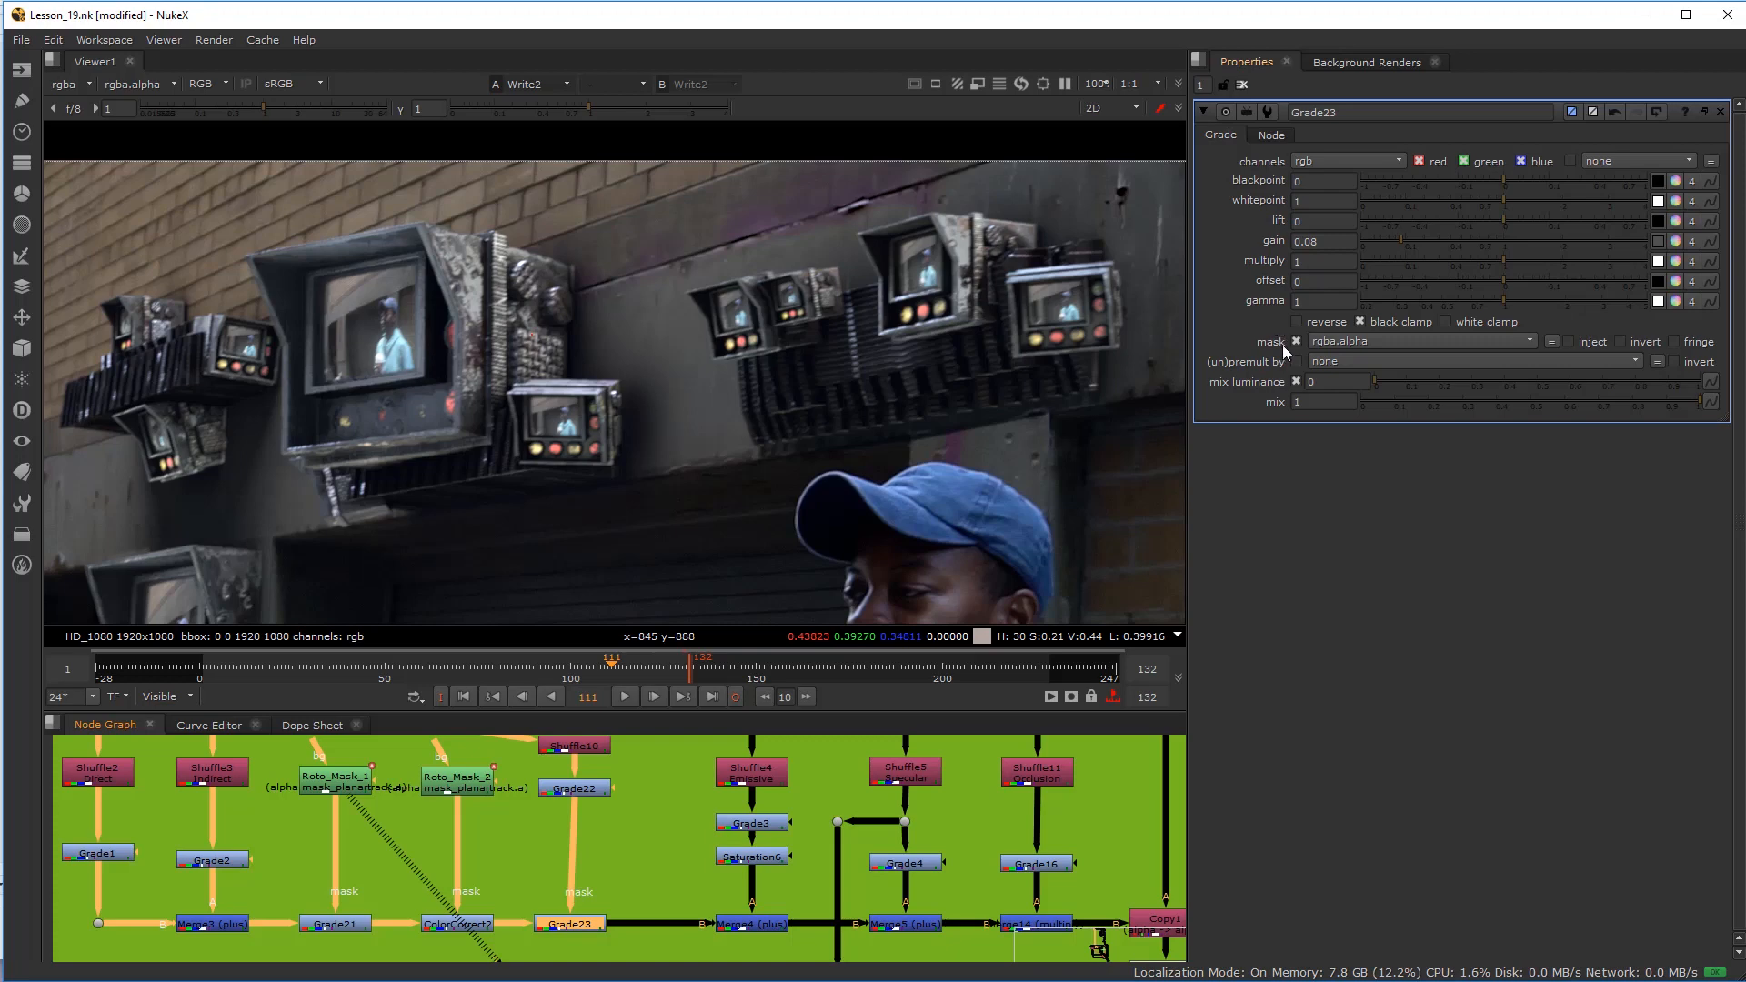
left_click(1351, 350)
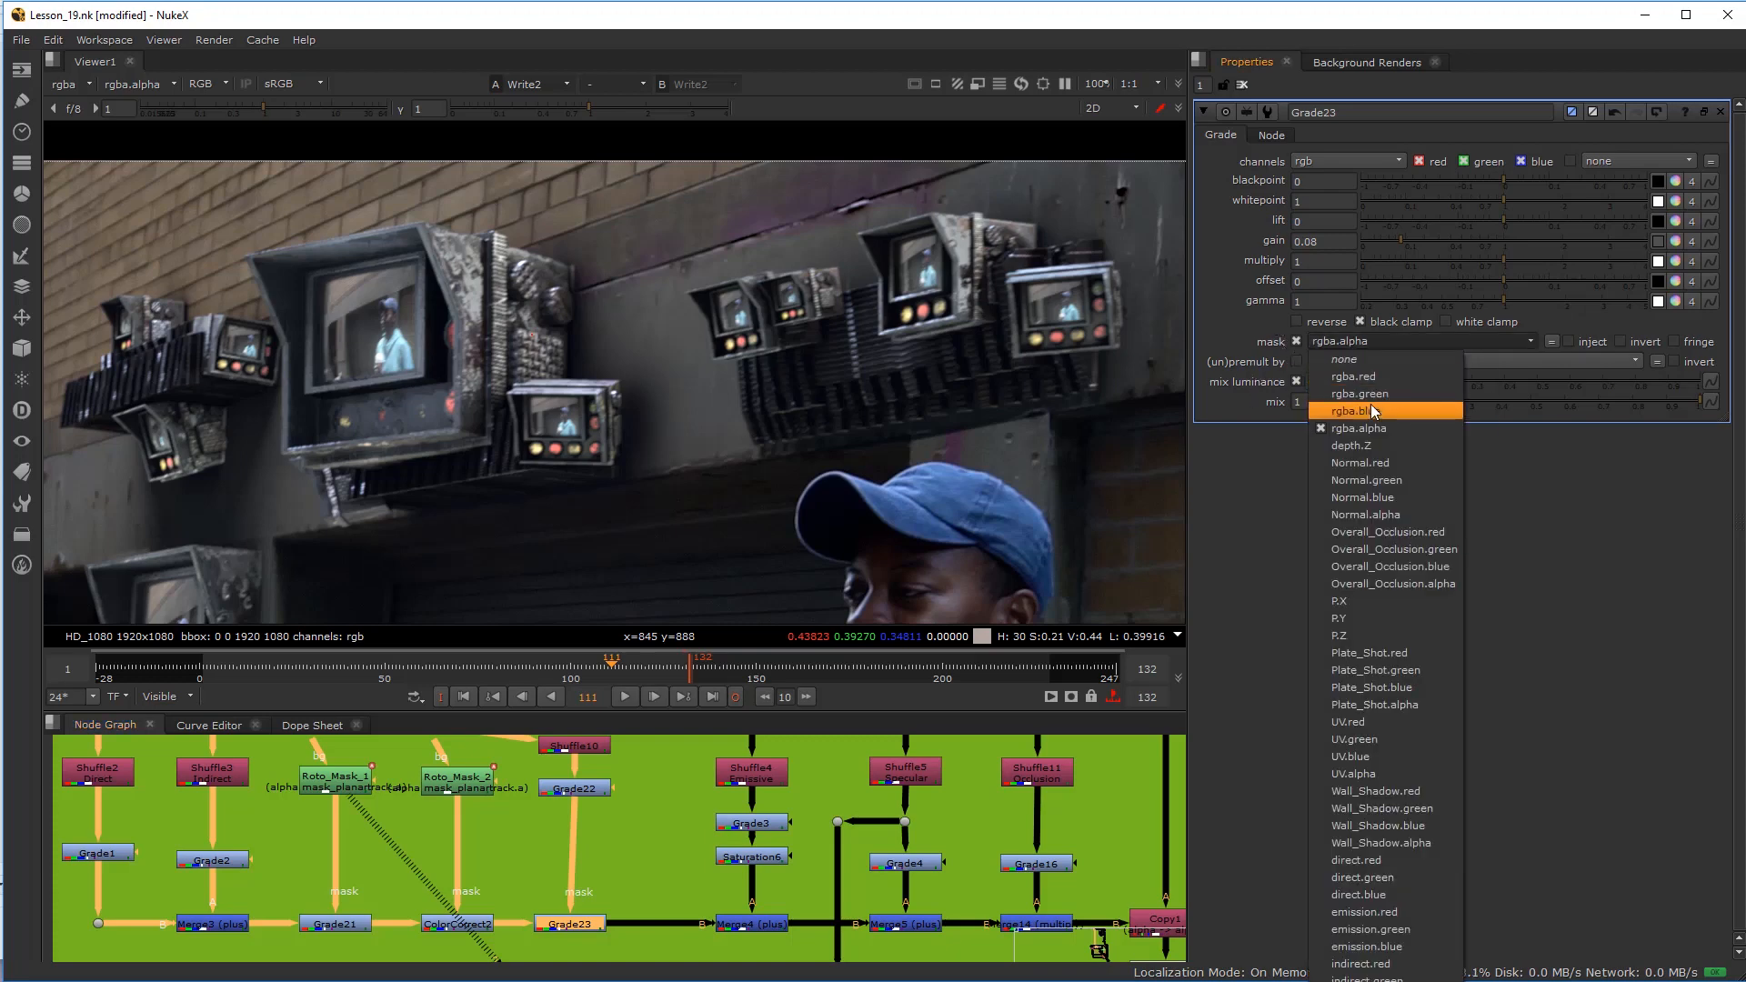
left_click(1384, 379)
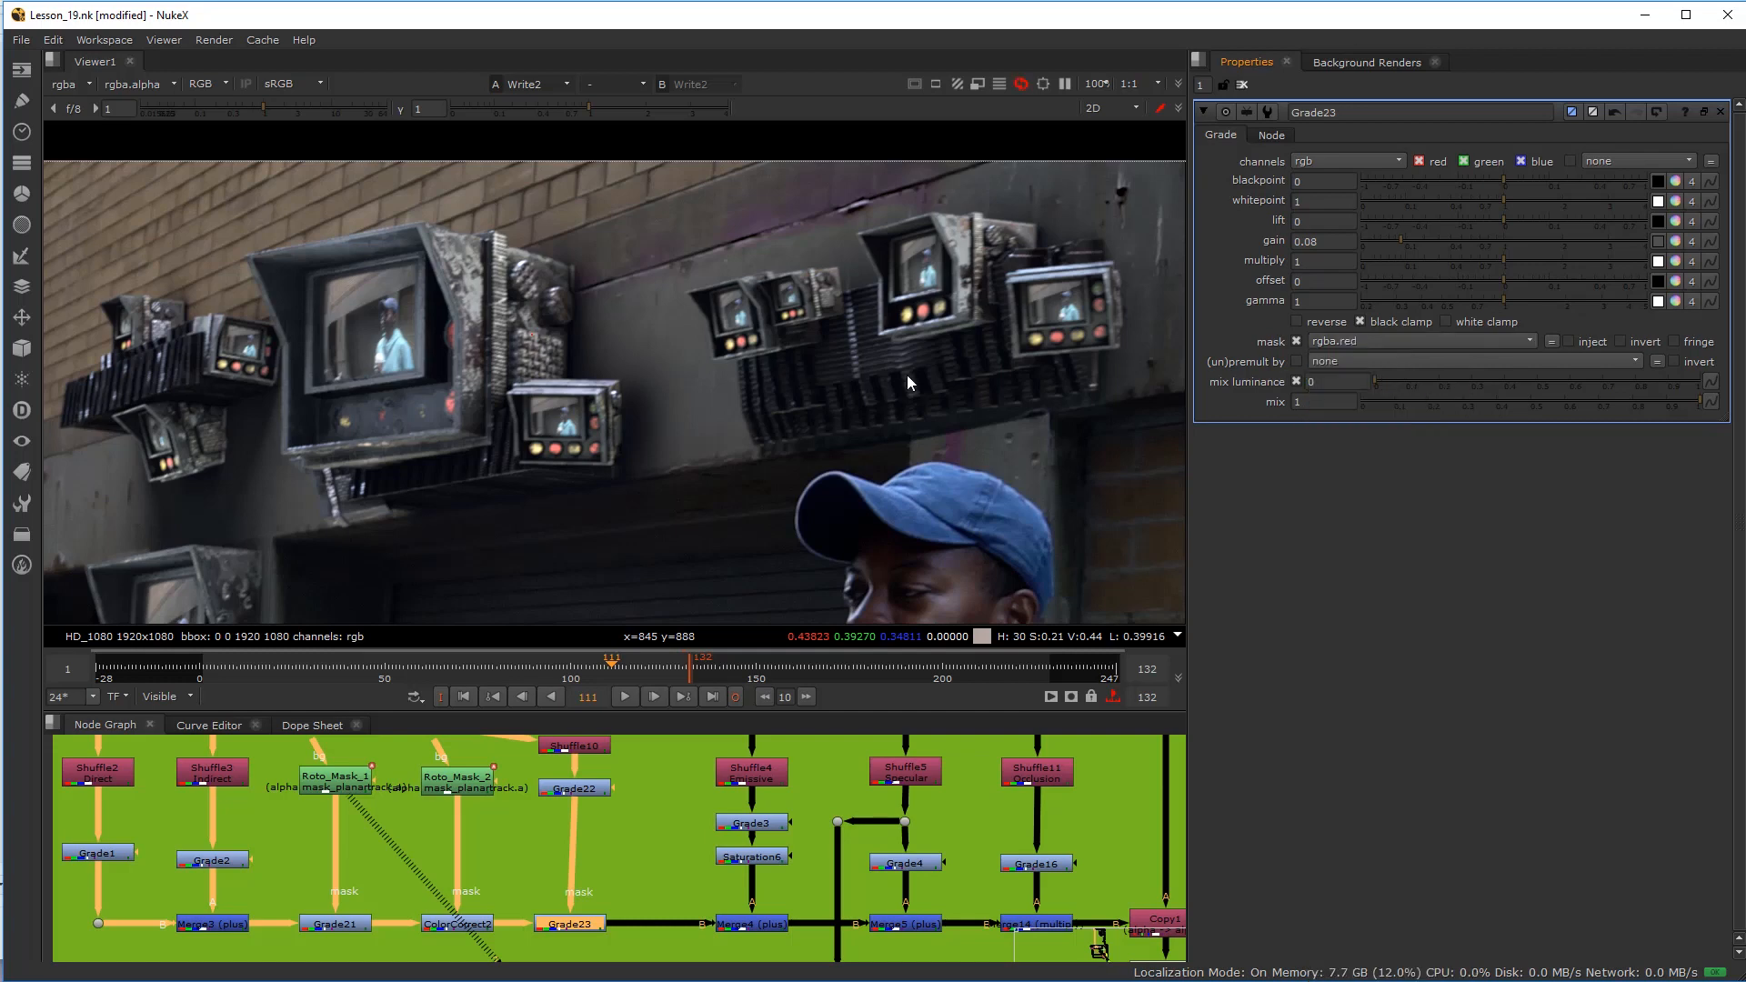
Step: Compare the backs of the televisions up close with Grade23 disabled and enabled
scroll(537, 255, "up", 4)
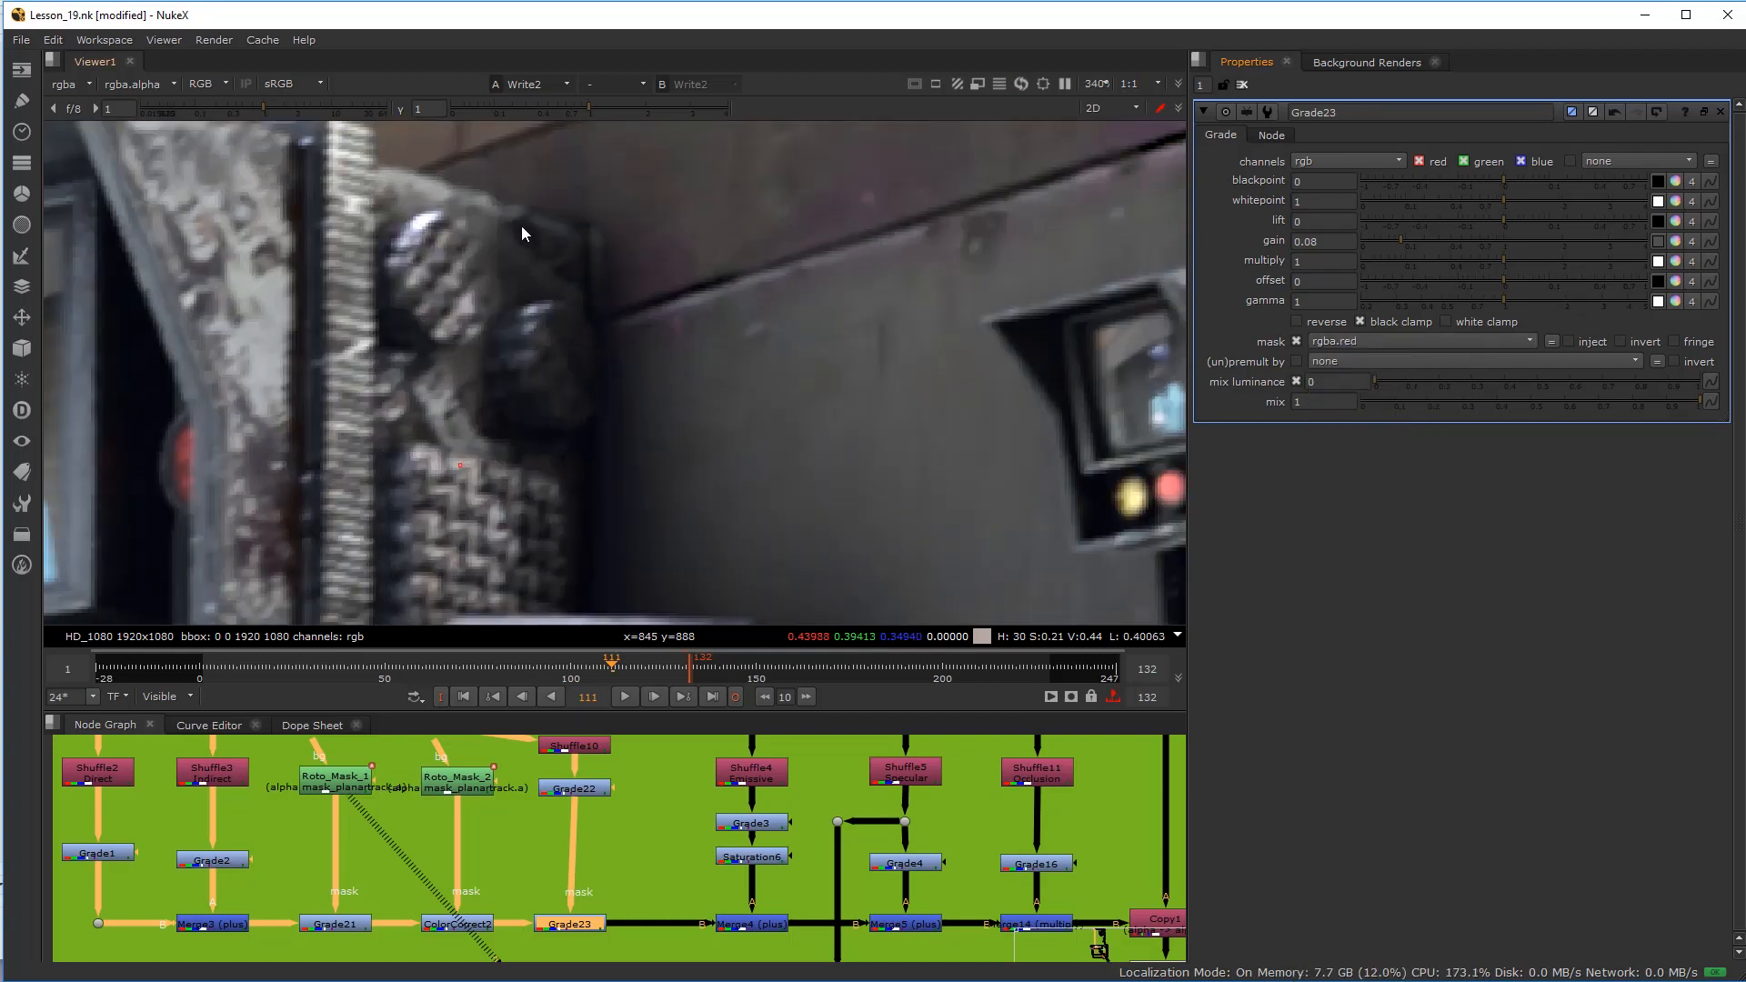
scroll(442, 444, "down", 5)
scroll(546, 395, "up", 4)
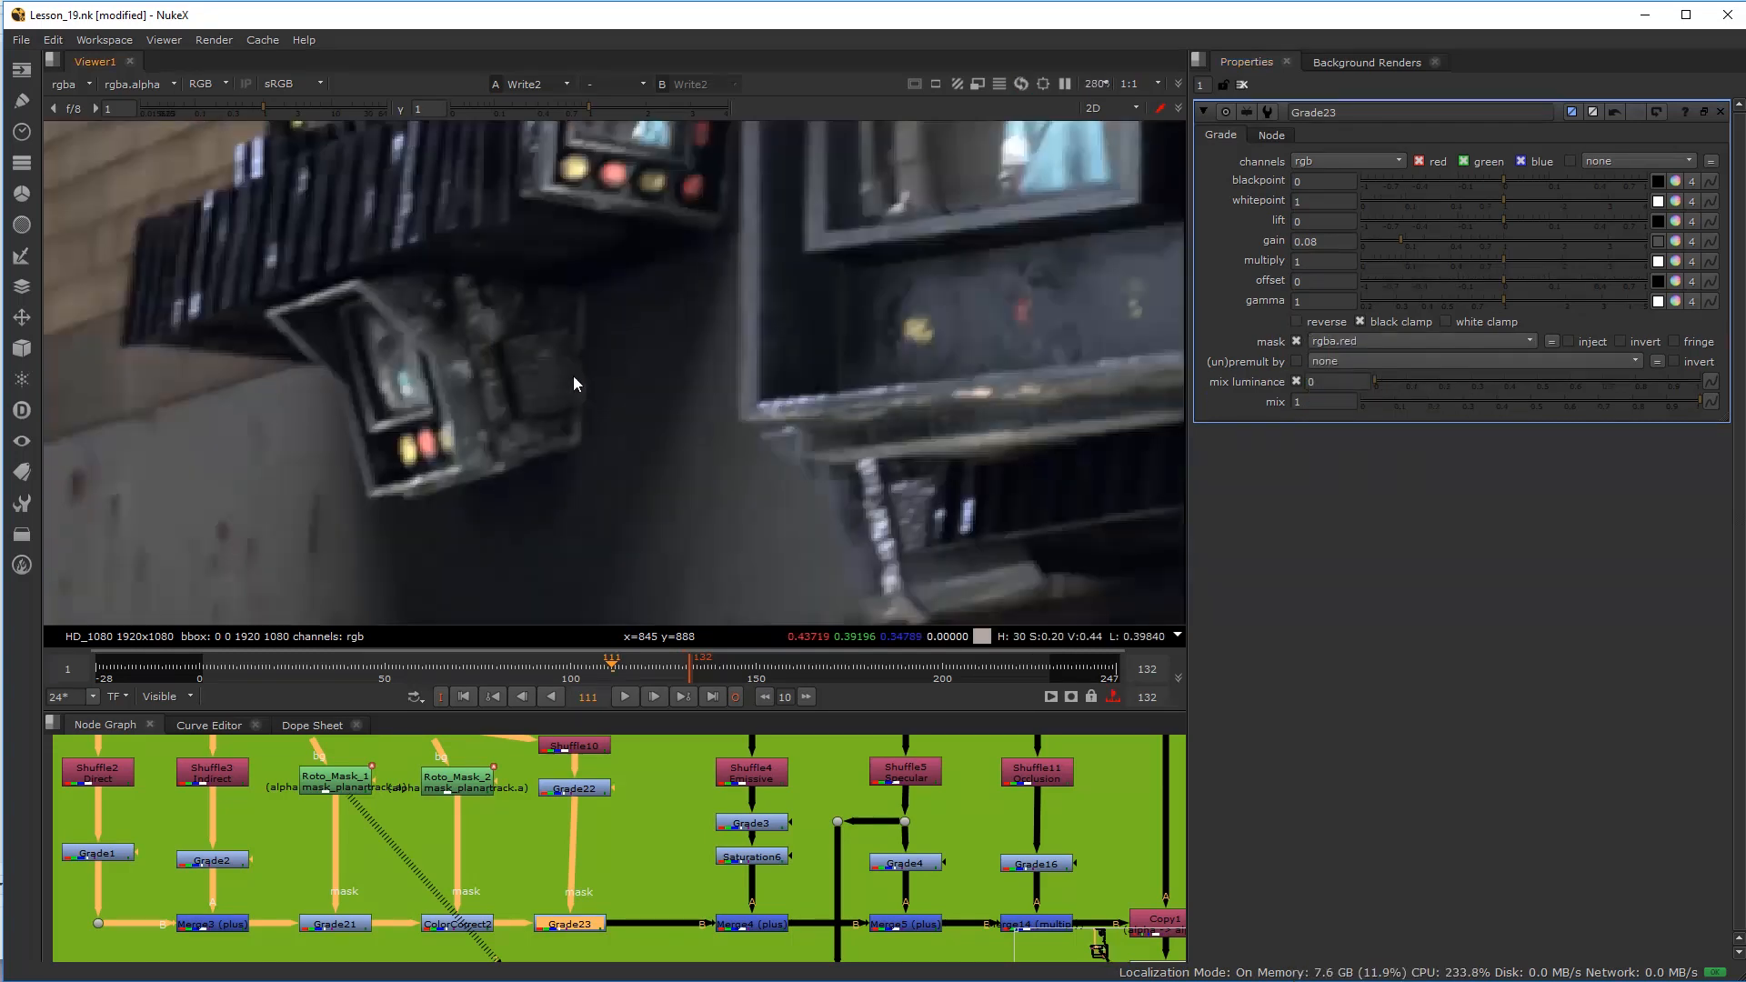
key("d")
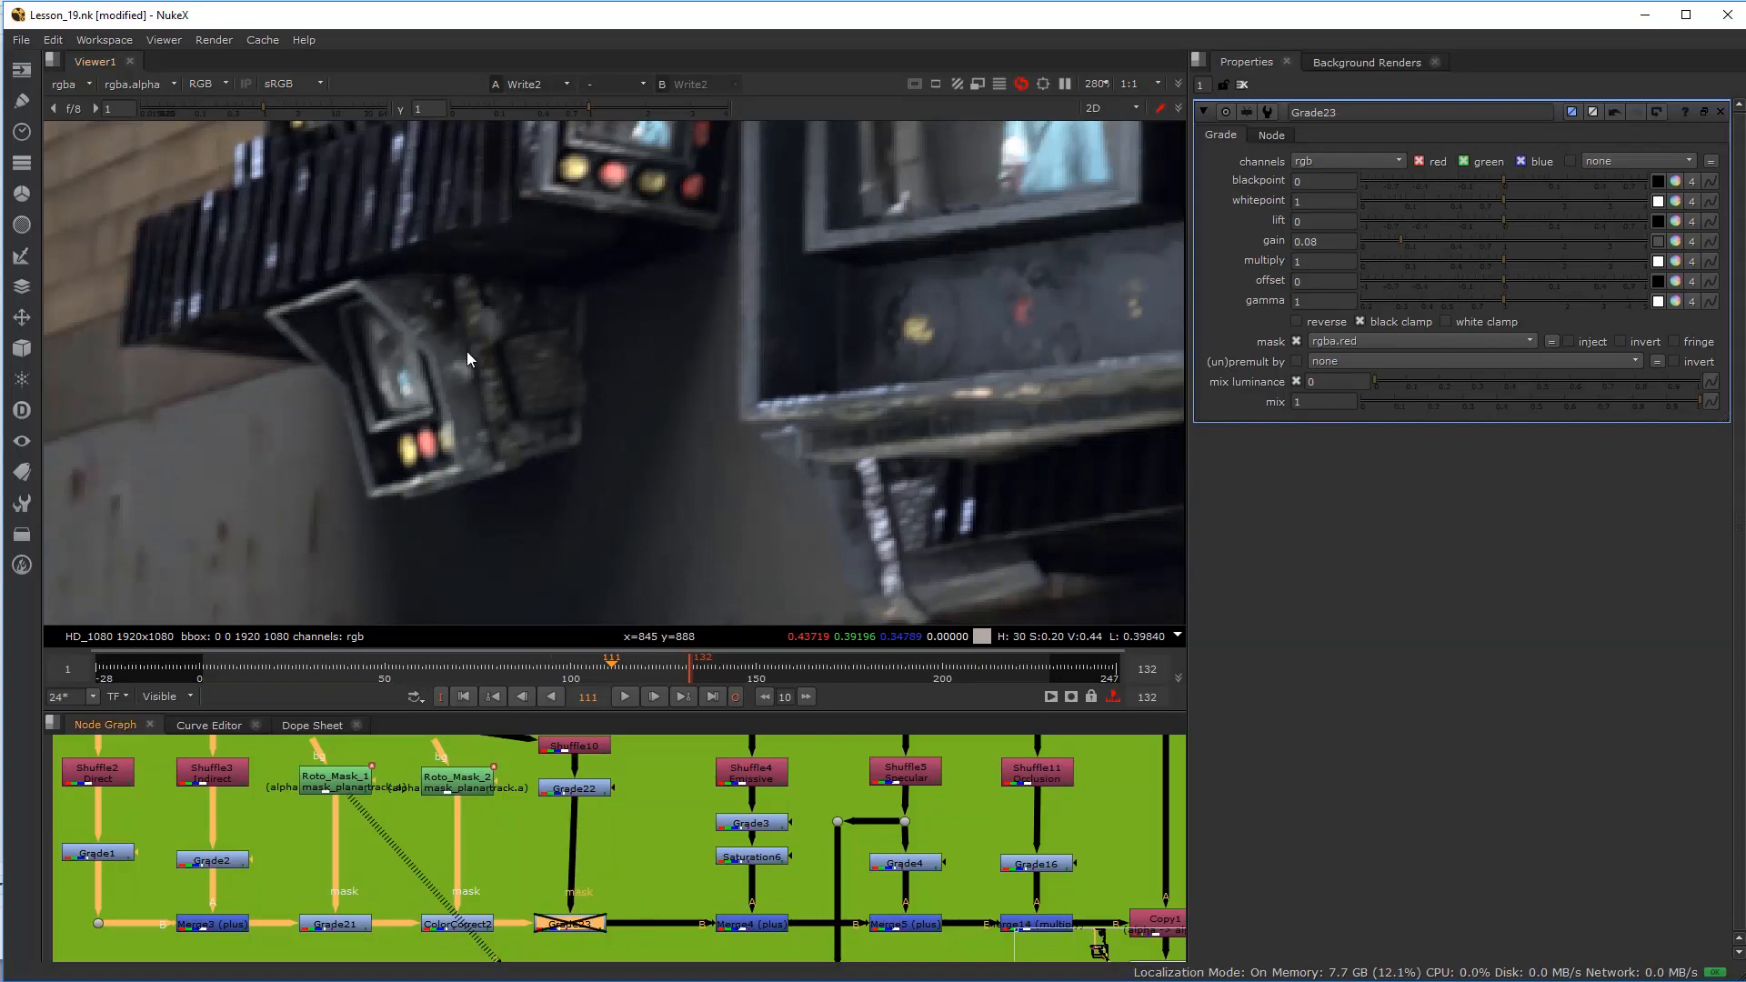
key("d")
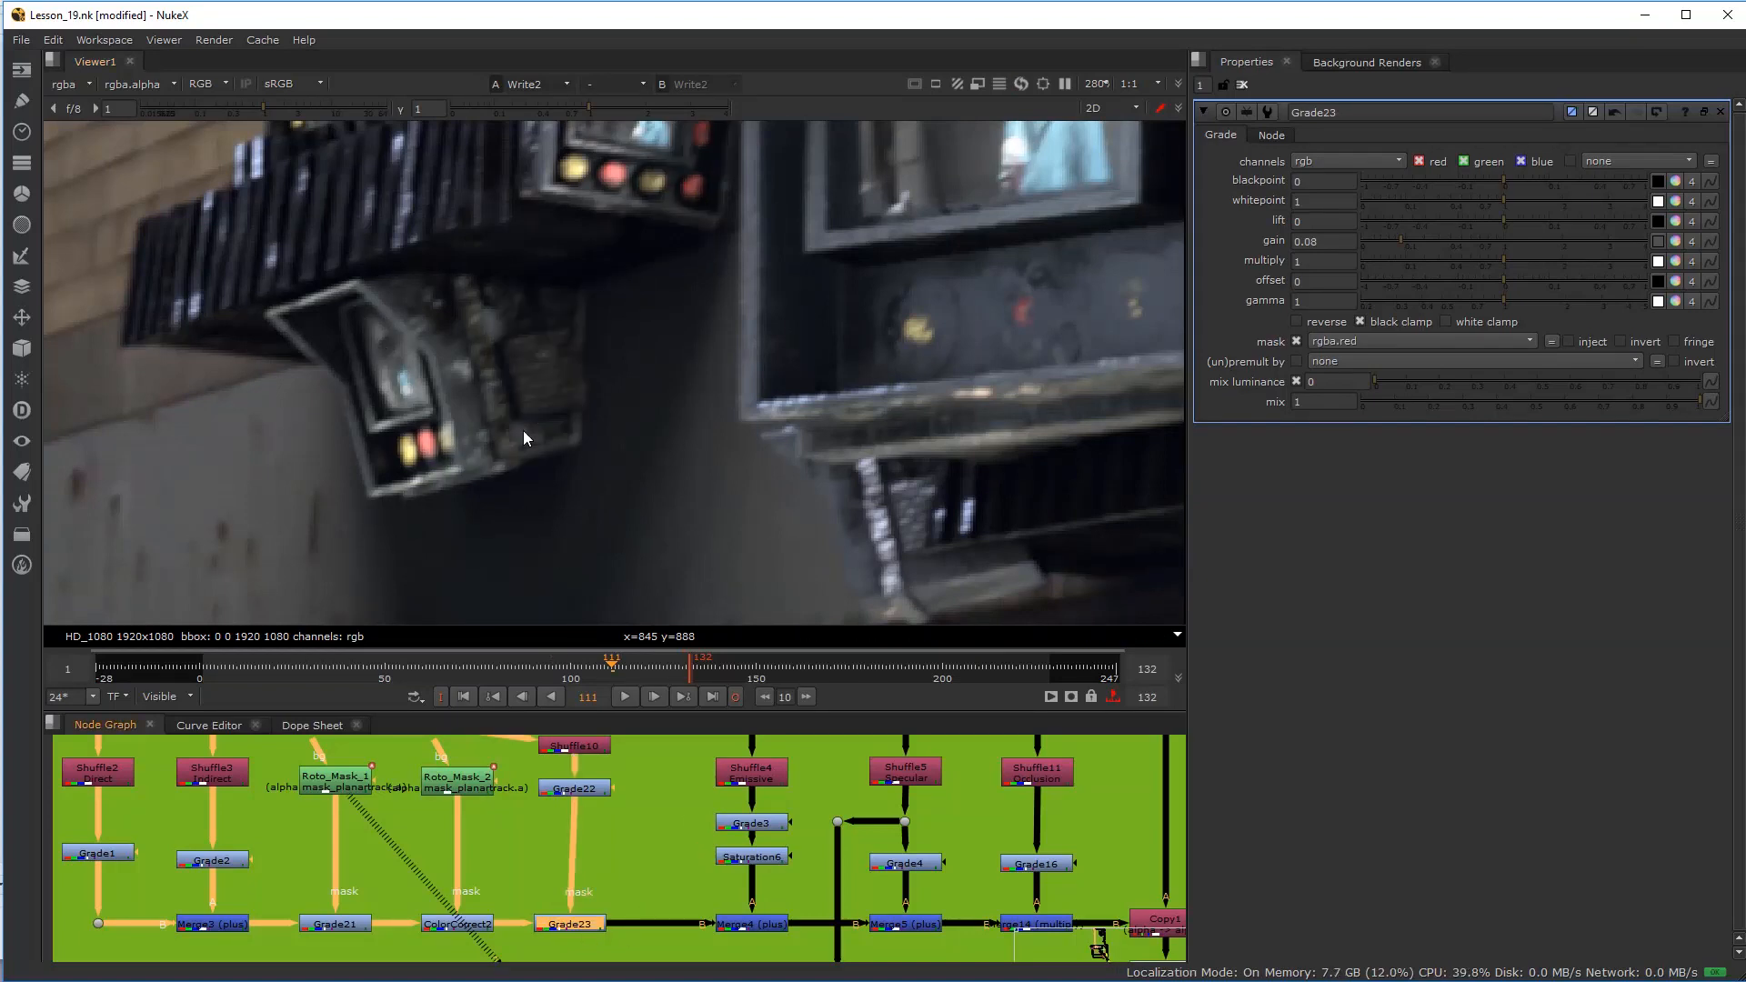
Step: Set Grade23's gain to 0.022 and compare the composite with the node disabled and enabled
left_click(1387, 238)
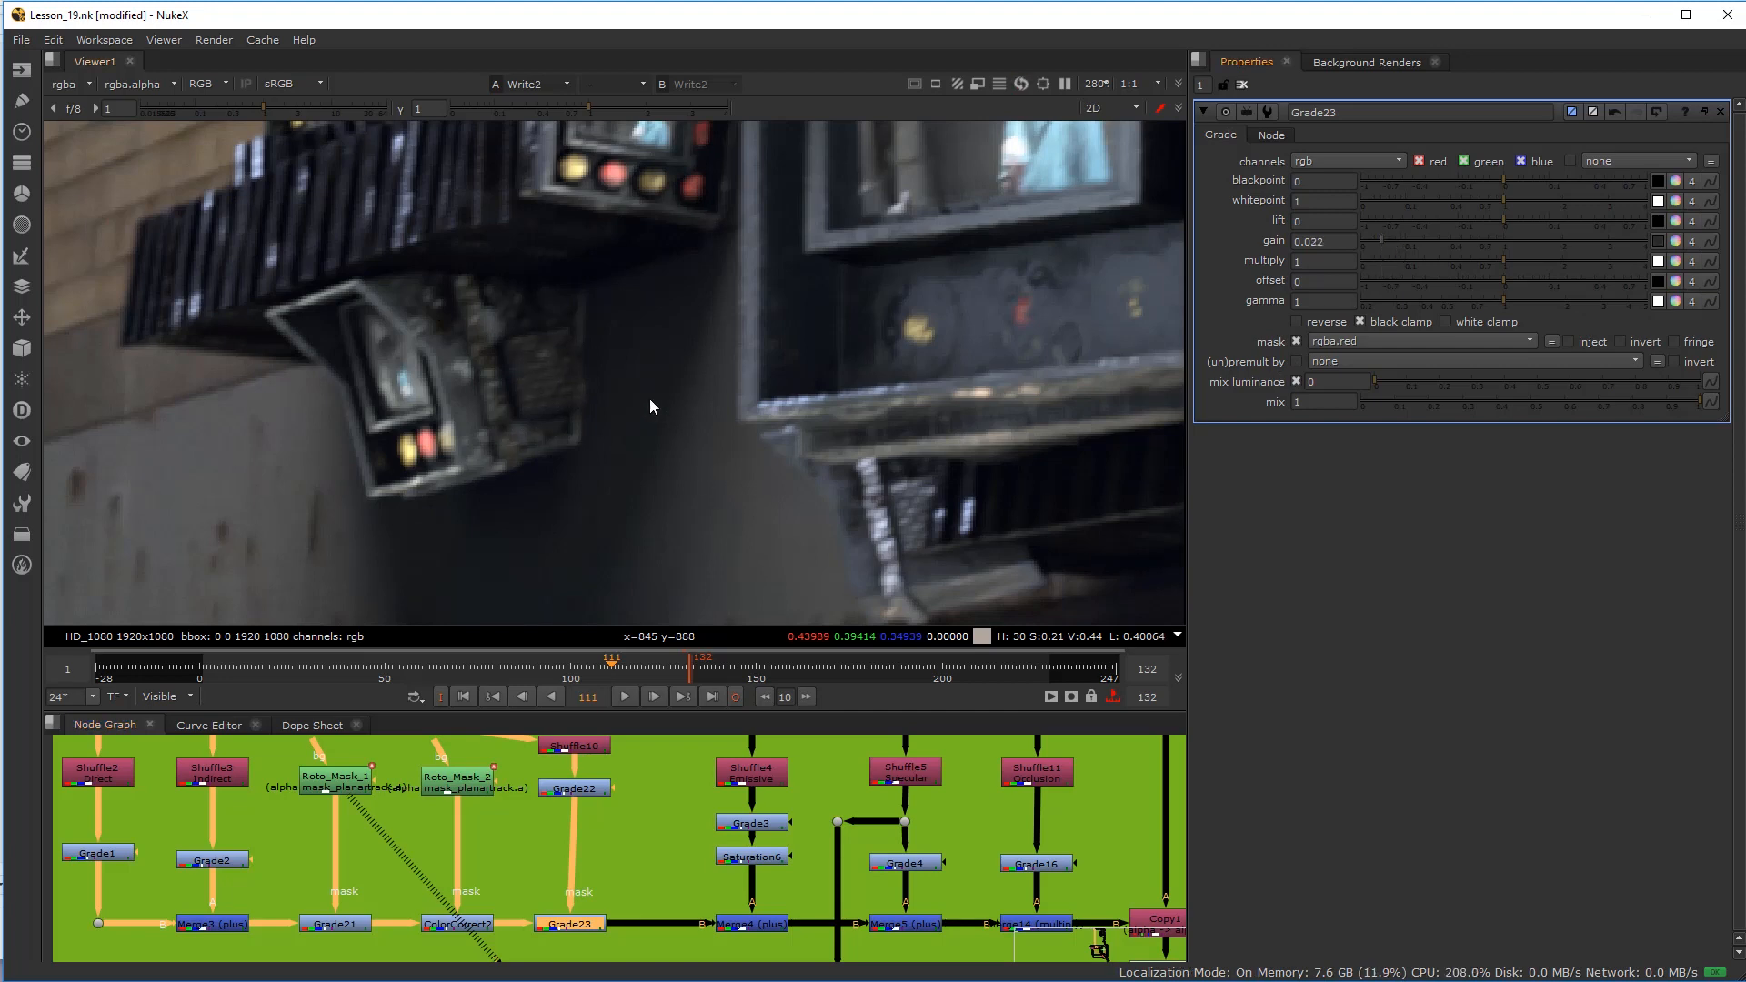
left_click(576, 925)
key("d")
key("d")
key("d")
key("d")
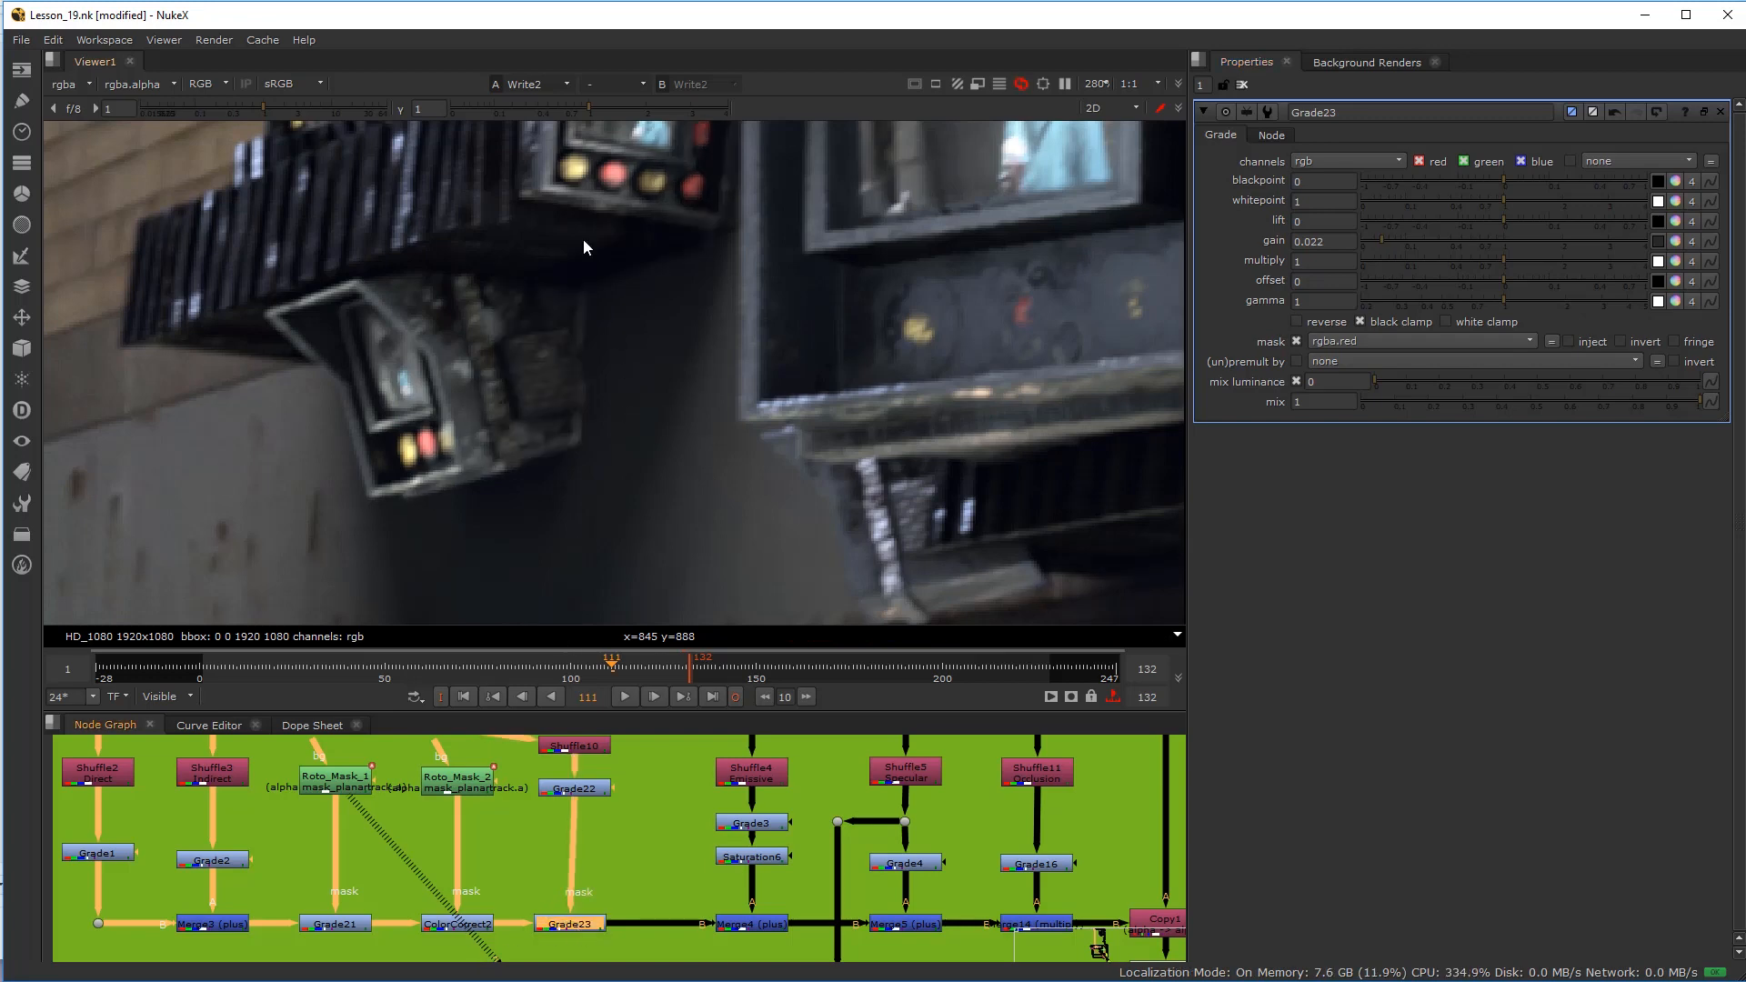
scroll(650, 325, "down", 3)
middle_click_drag(698, 375, 370, 518)
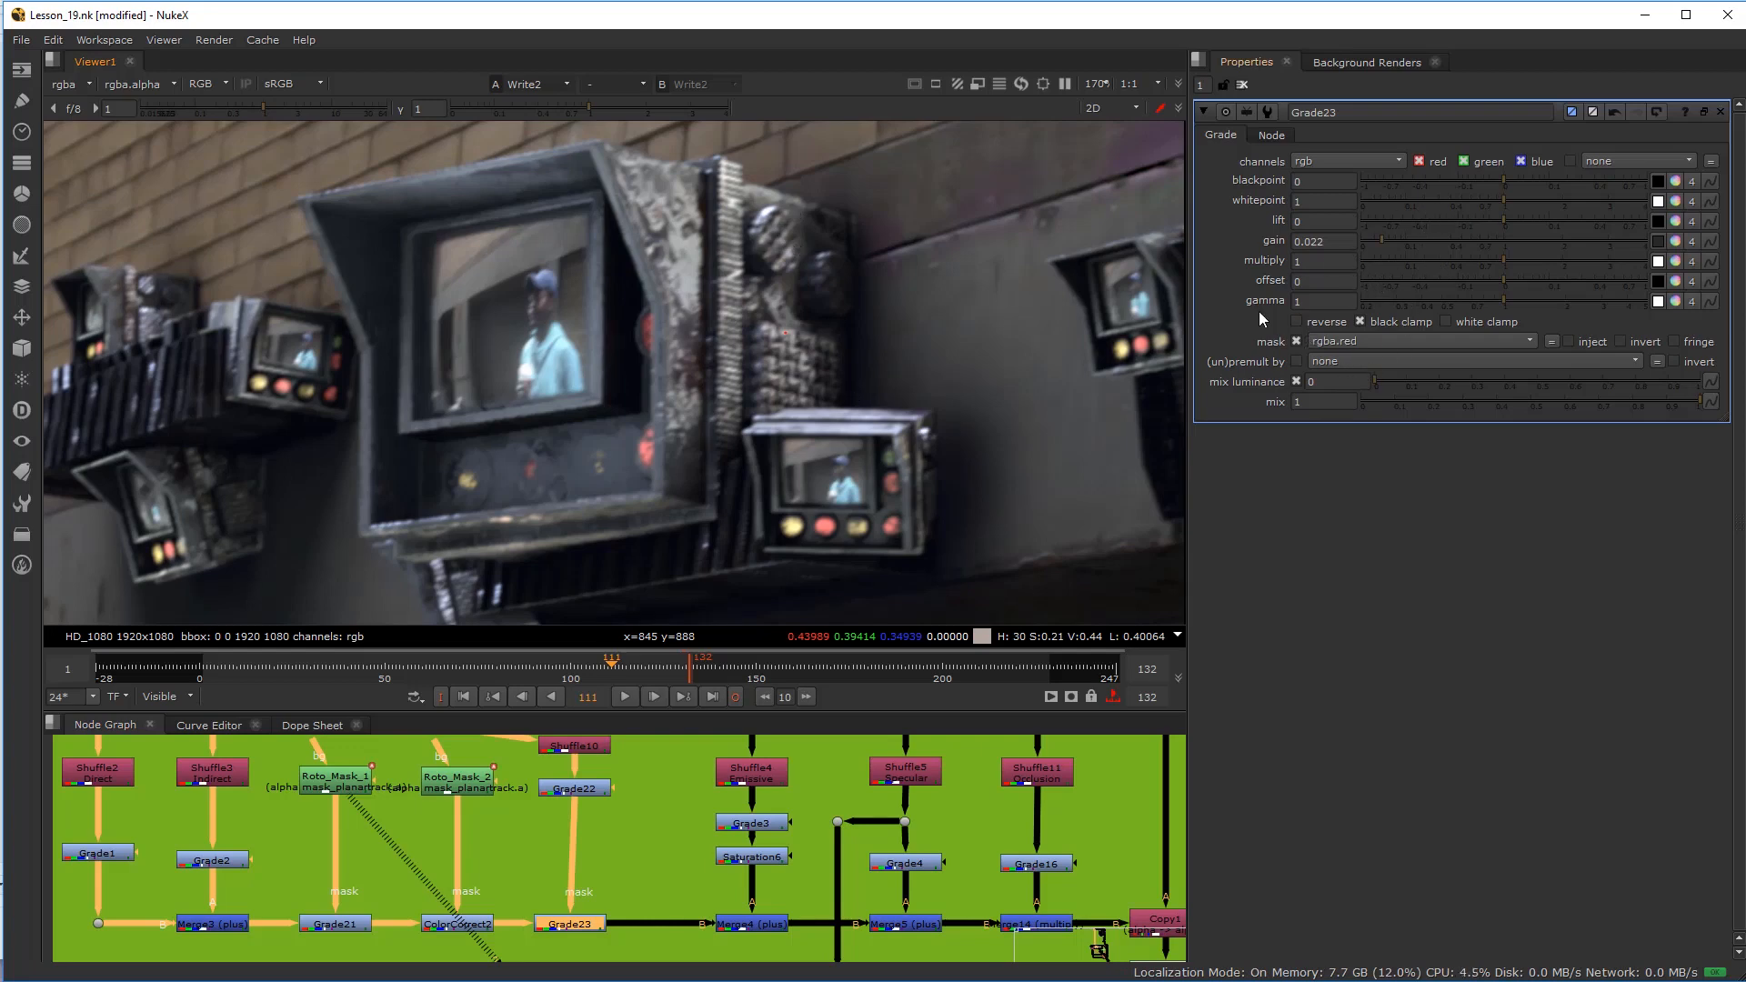
Step: Set Grade22's blackpoint to 0.09 and gamma to 0.2 while viewing the final composite
double_click(575, 789)
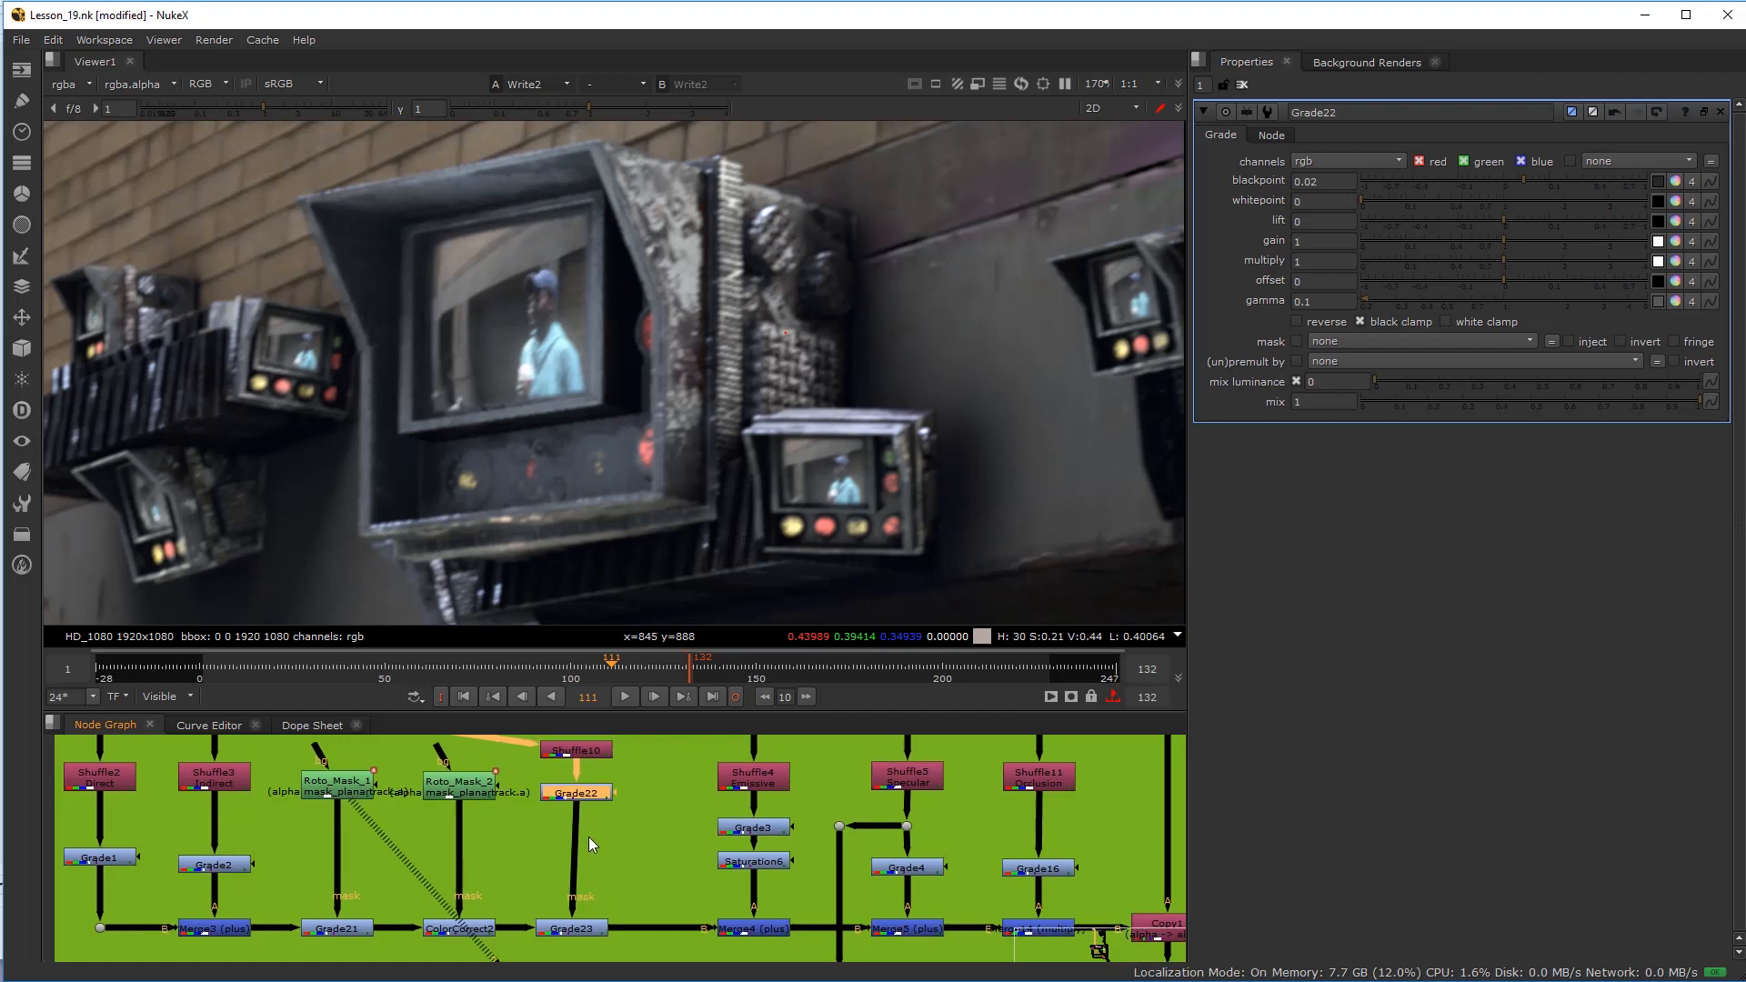
left_click(1314, 182)
key("Up")
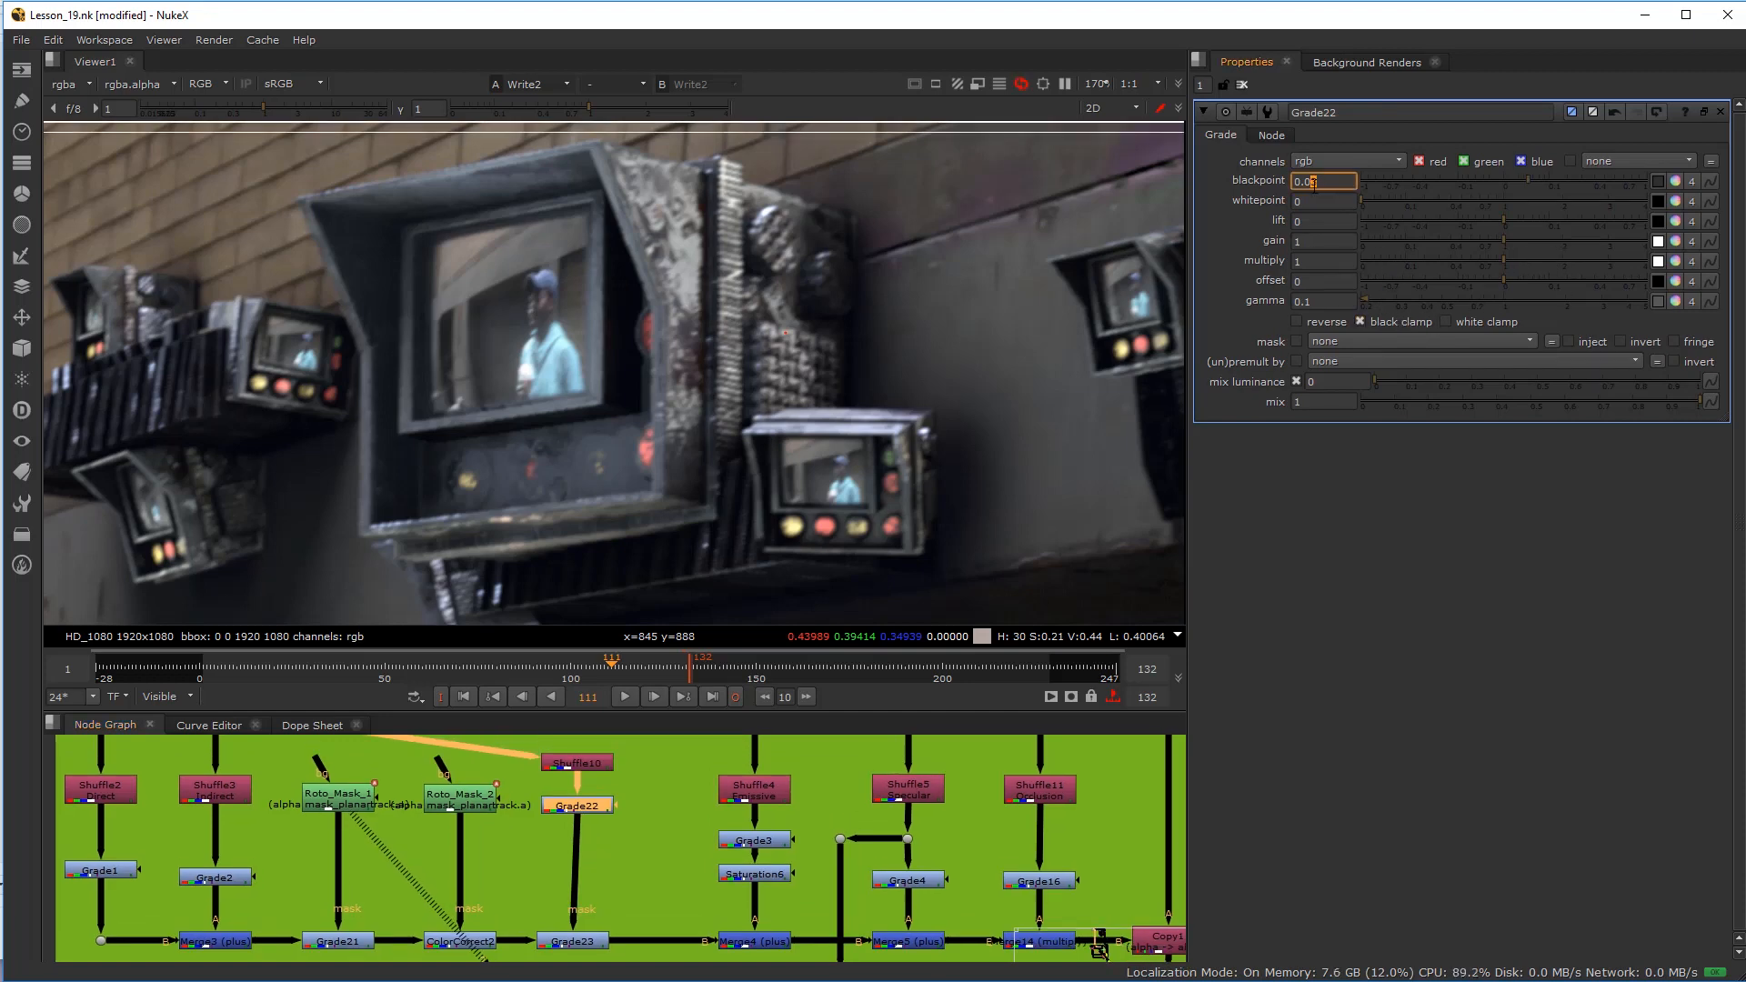
key("Up")
key("Up")
key("Up")
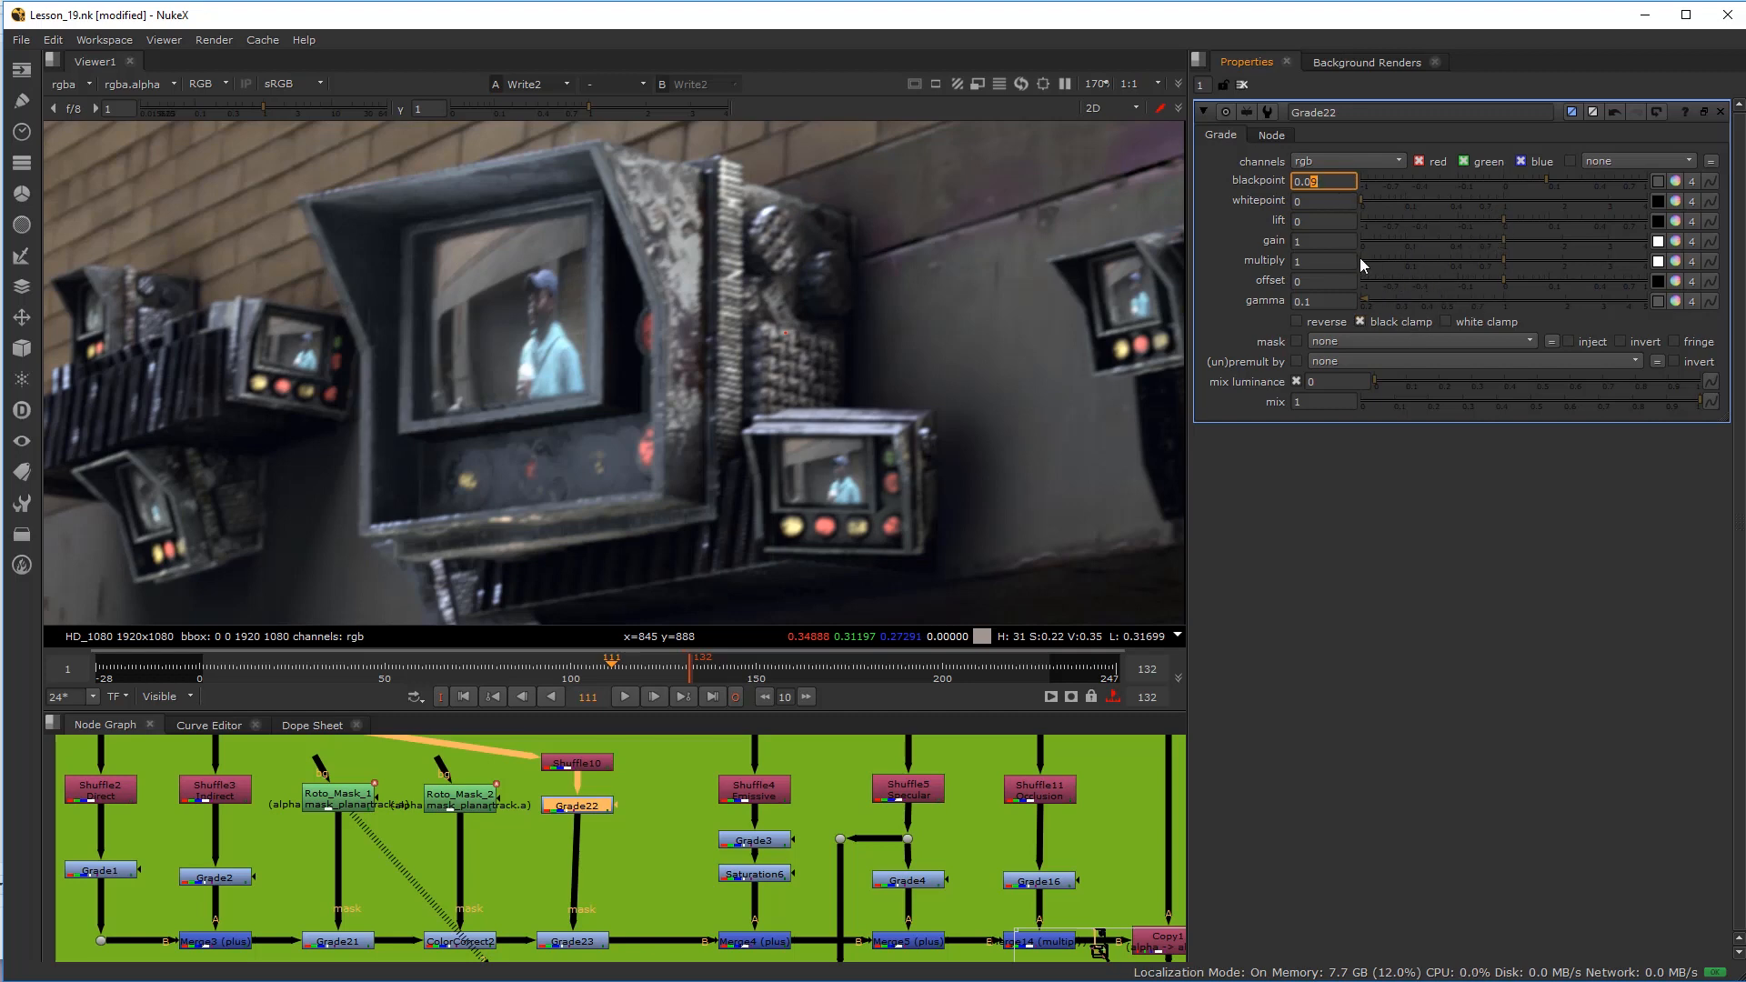
left_click_drag(1408, 303, 1339, 313)
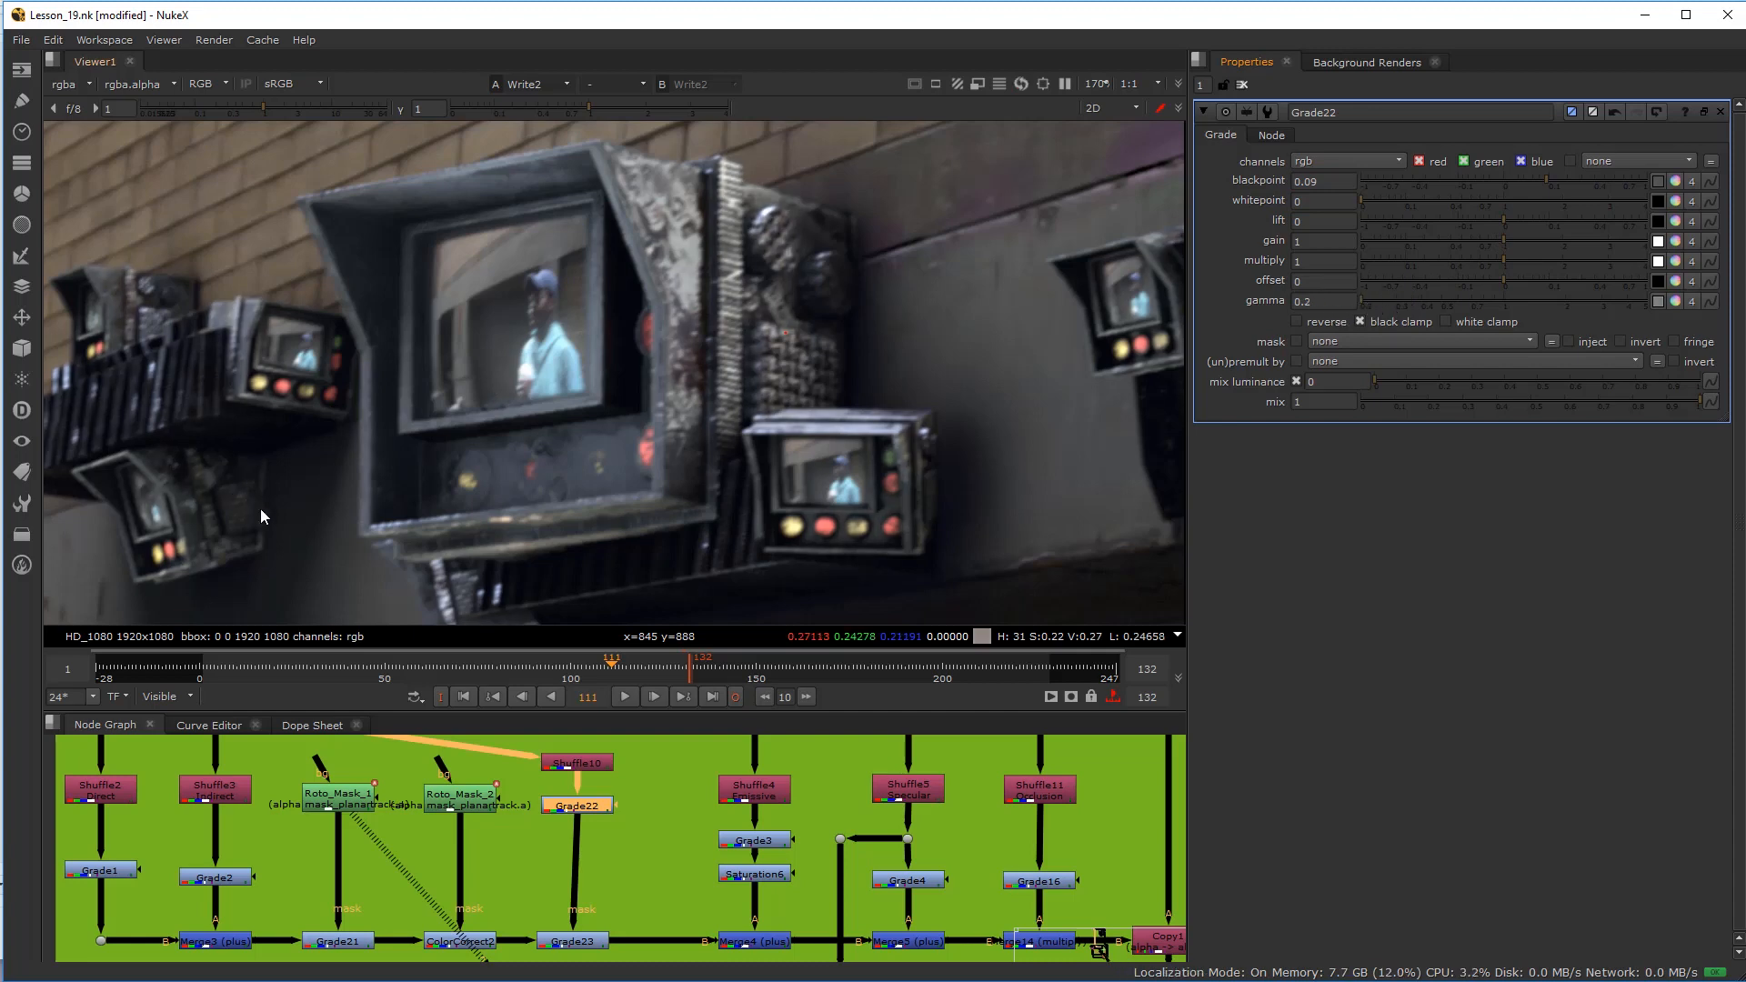
Step: Compare the composite around all the televisions with Grade23 disabled and enabled
scroll(391, 471, "down", 4)
middle_click_drag(622, 467, 579, 419)
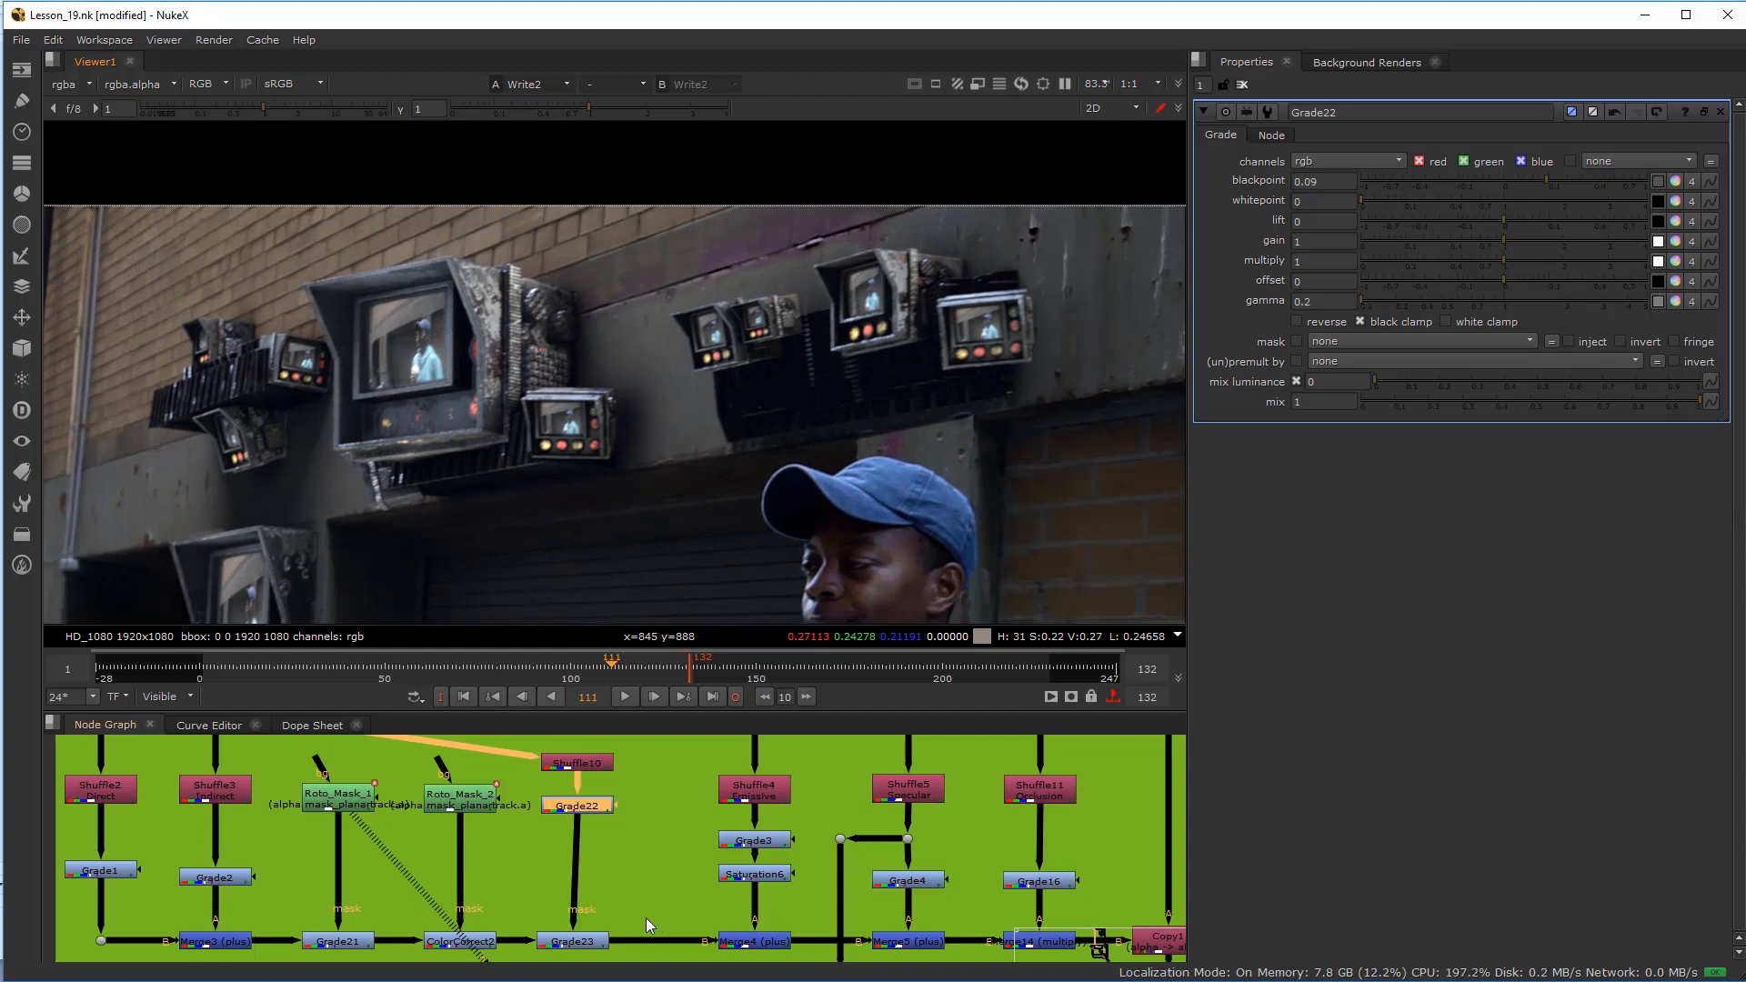
left_click(564, 943)
key("d")
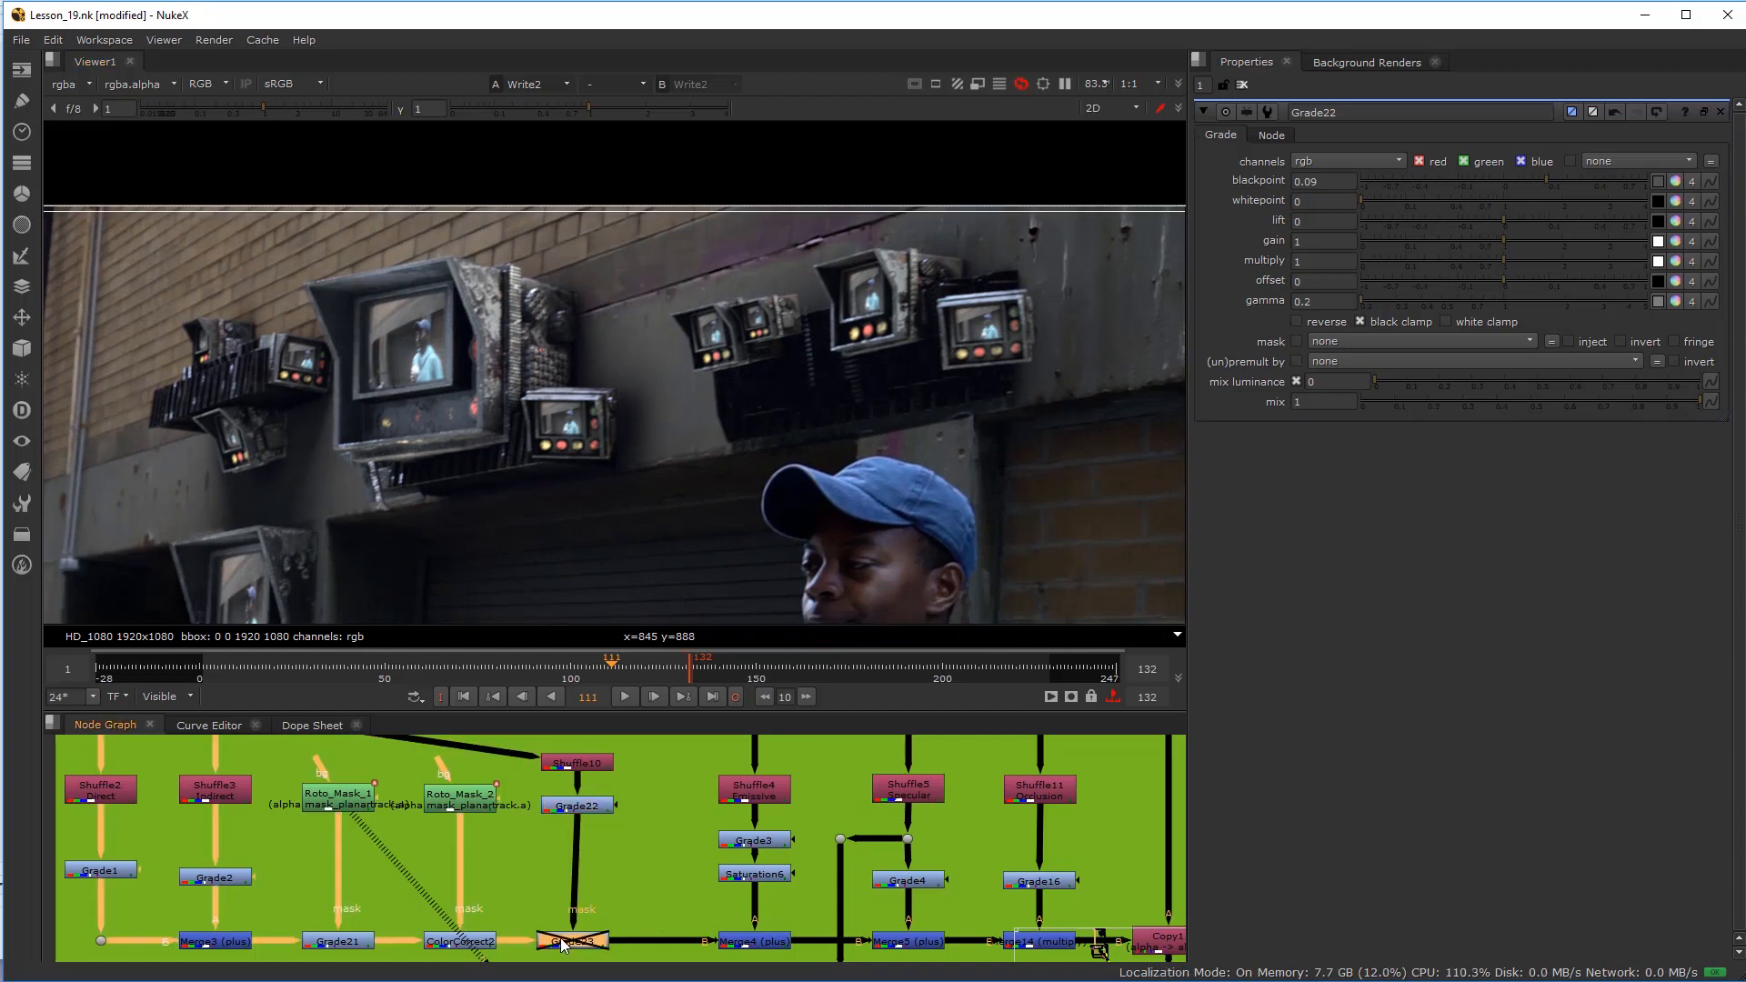
key("d")
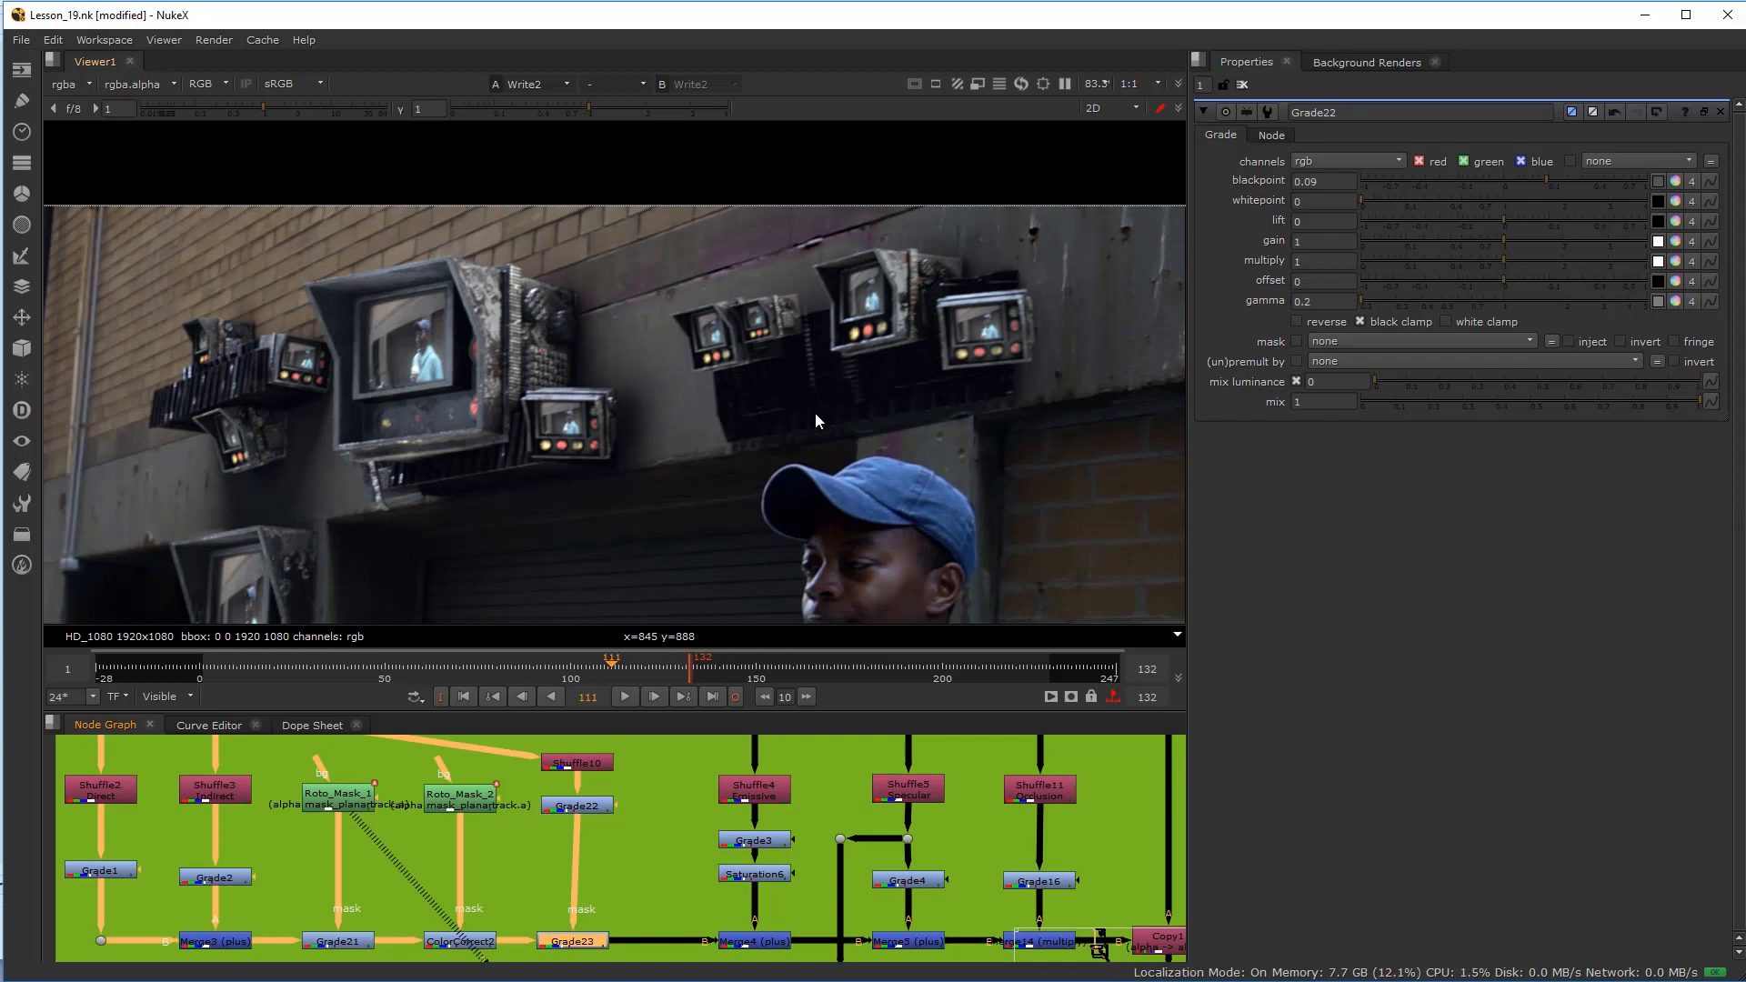
middle_click_drag(815, 414, 1070, 319)
middle_click_drag(549, 536, 539, 451)
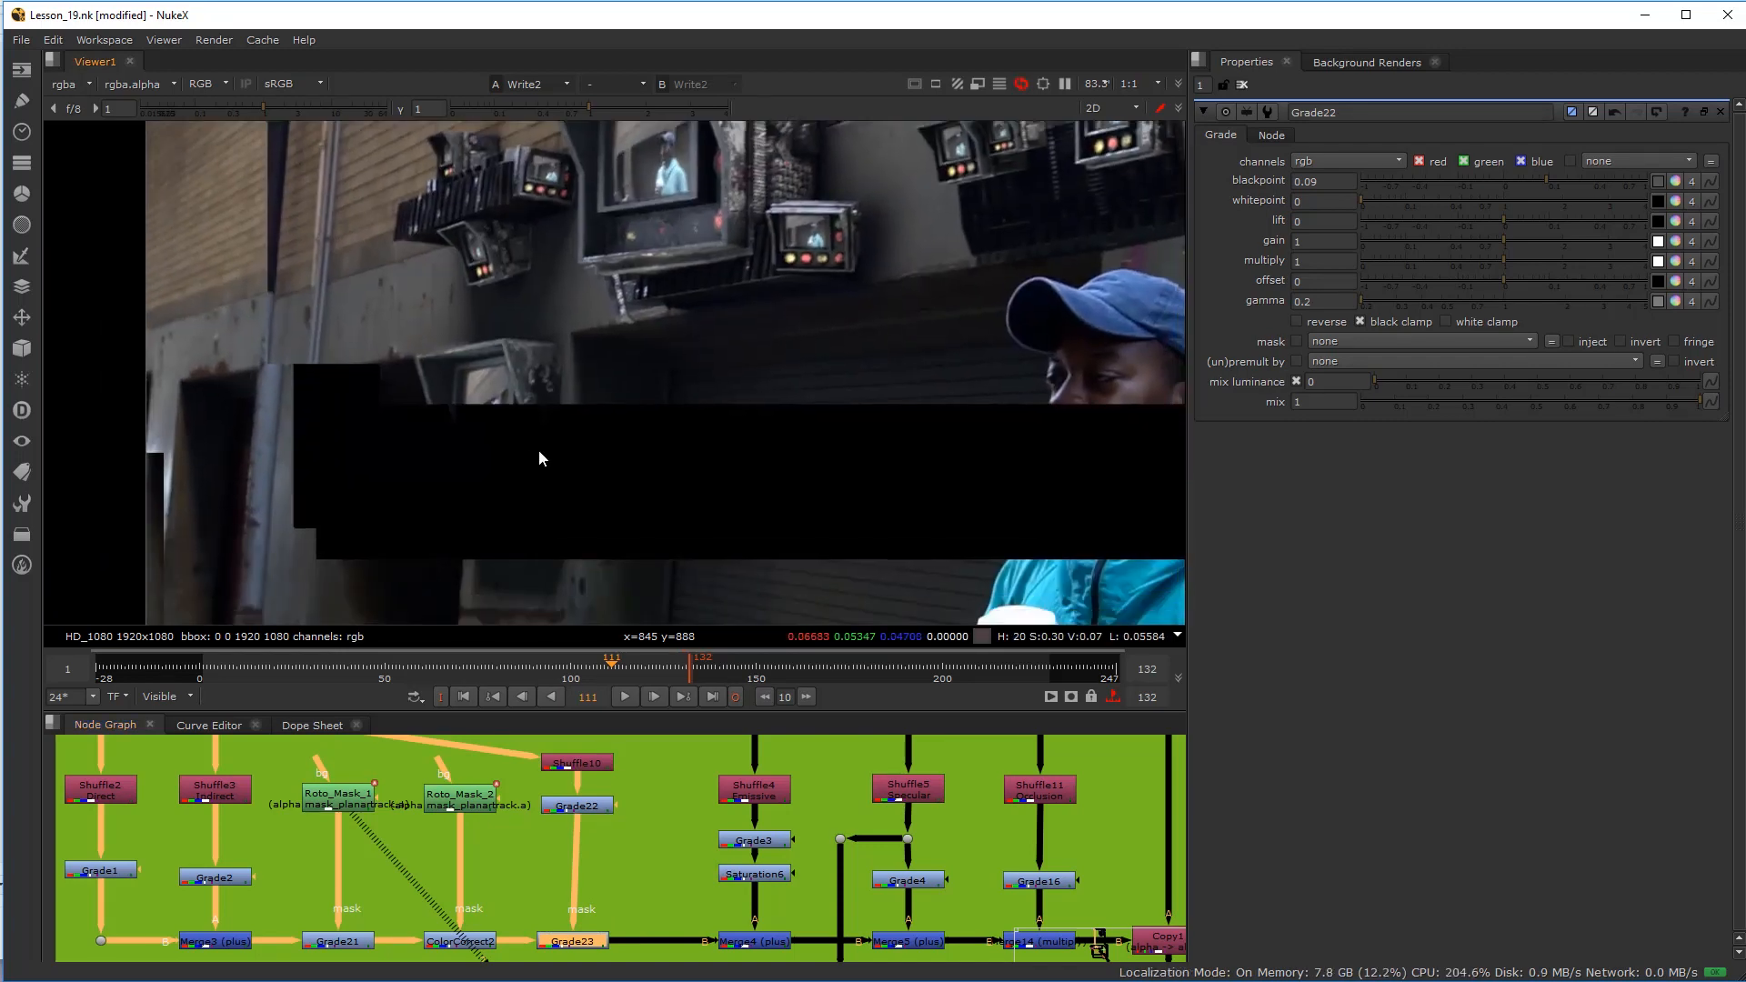
key("d")
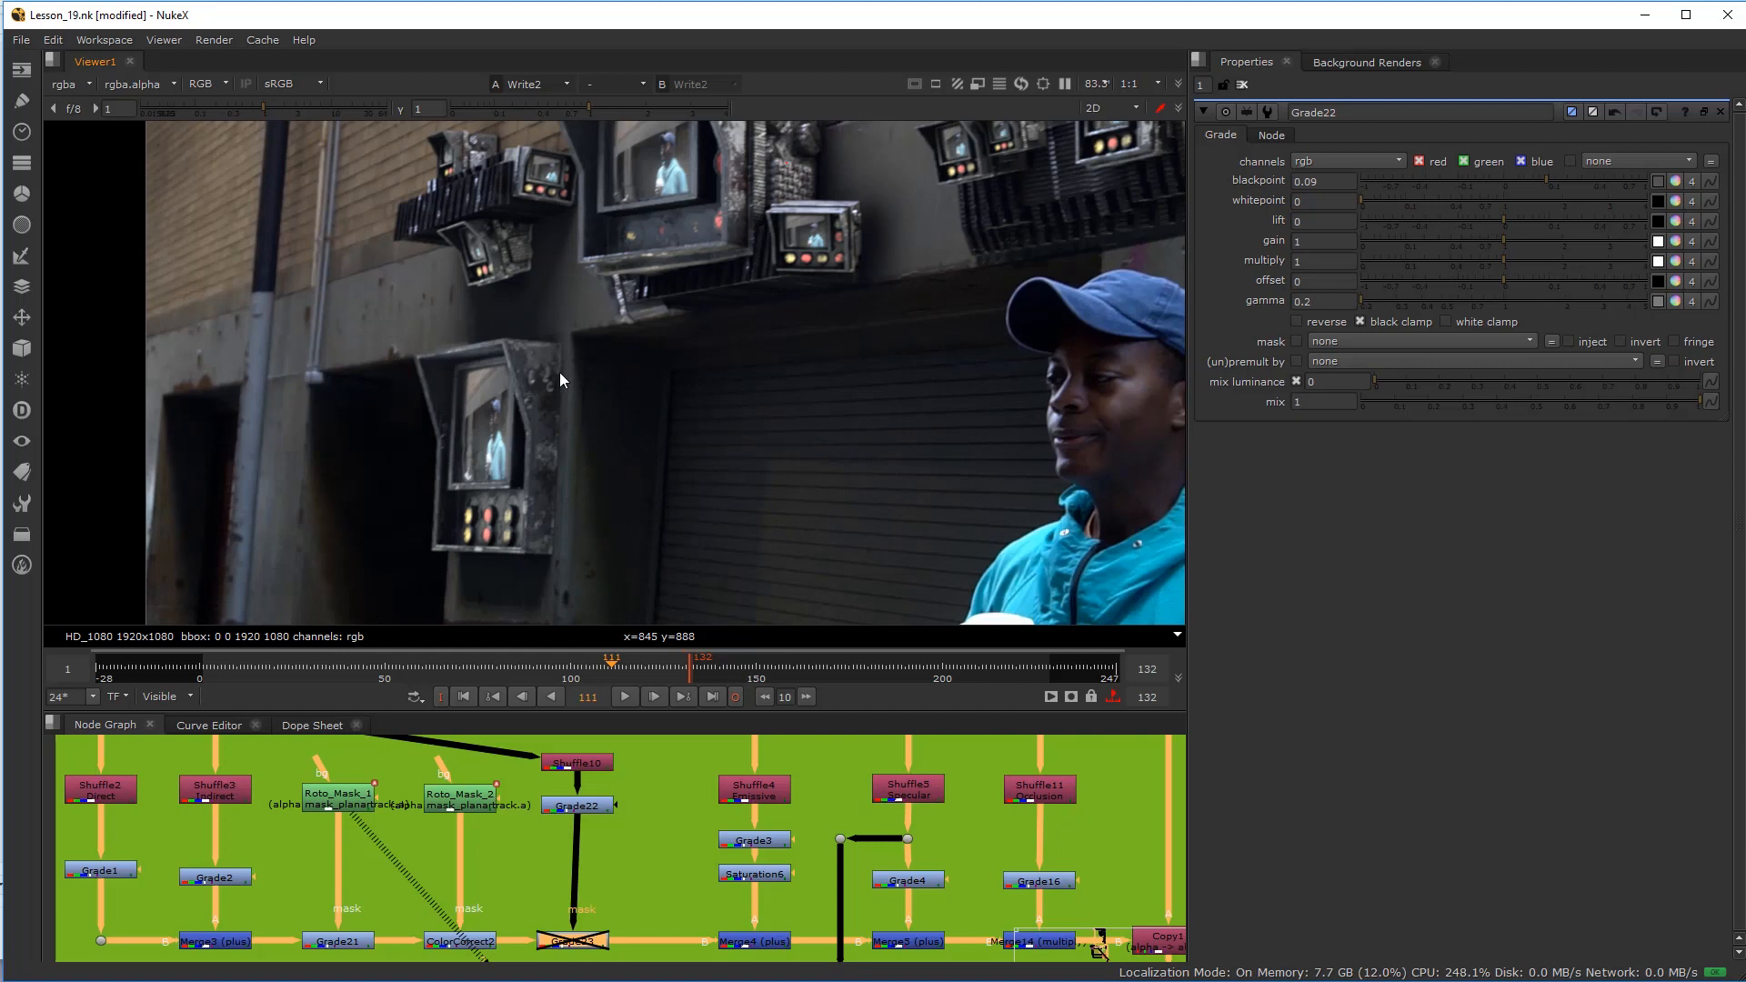
scroll(595, 464, "down", 4)
middle_click_drag(595, 464, 436, 527)
scroll(500, 479, "up", 3)
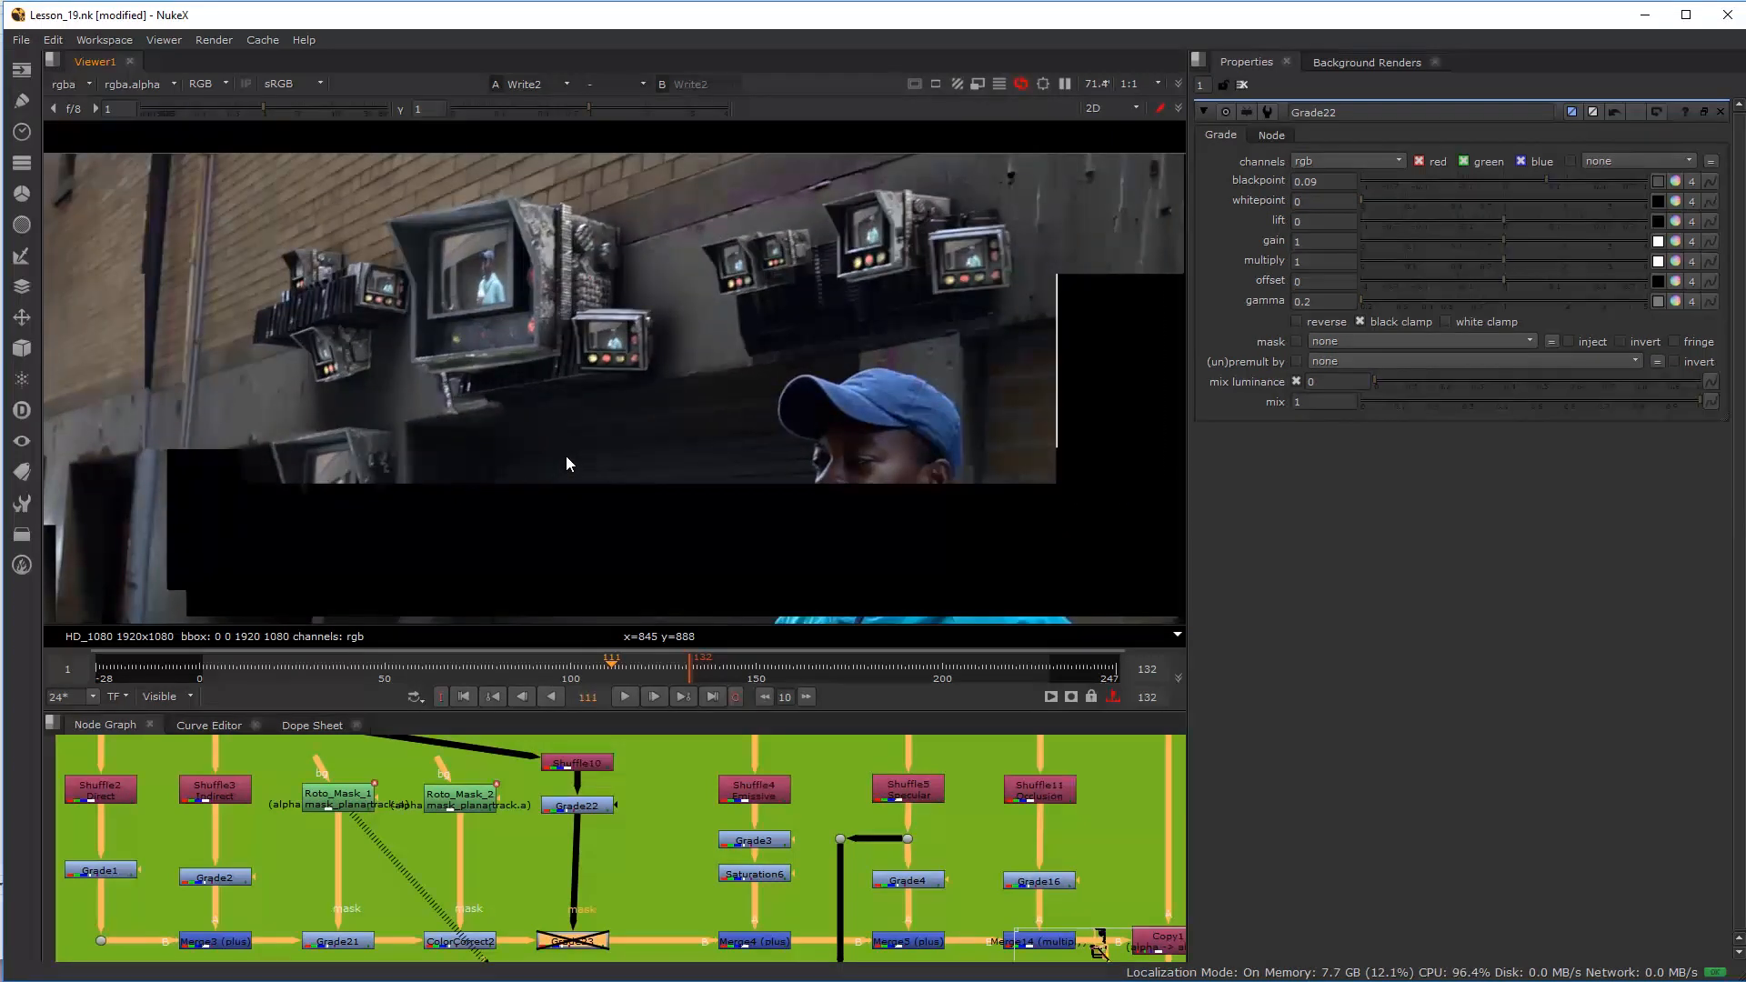
key("d")
Step: Duplicate Roto_Mask_2 beside Grade22 and delete the Bezier shape inside the copy's PlanarTrackLayer1
middle_click_drag(615, 817, 607, 866)
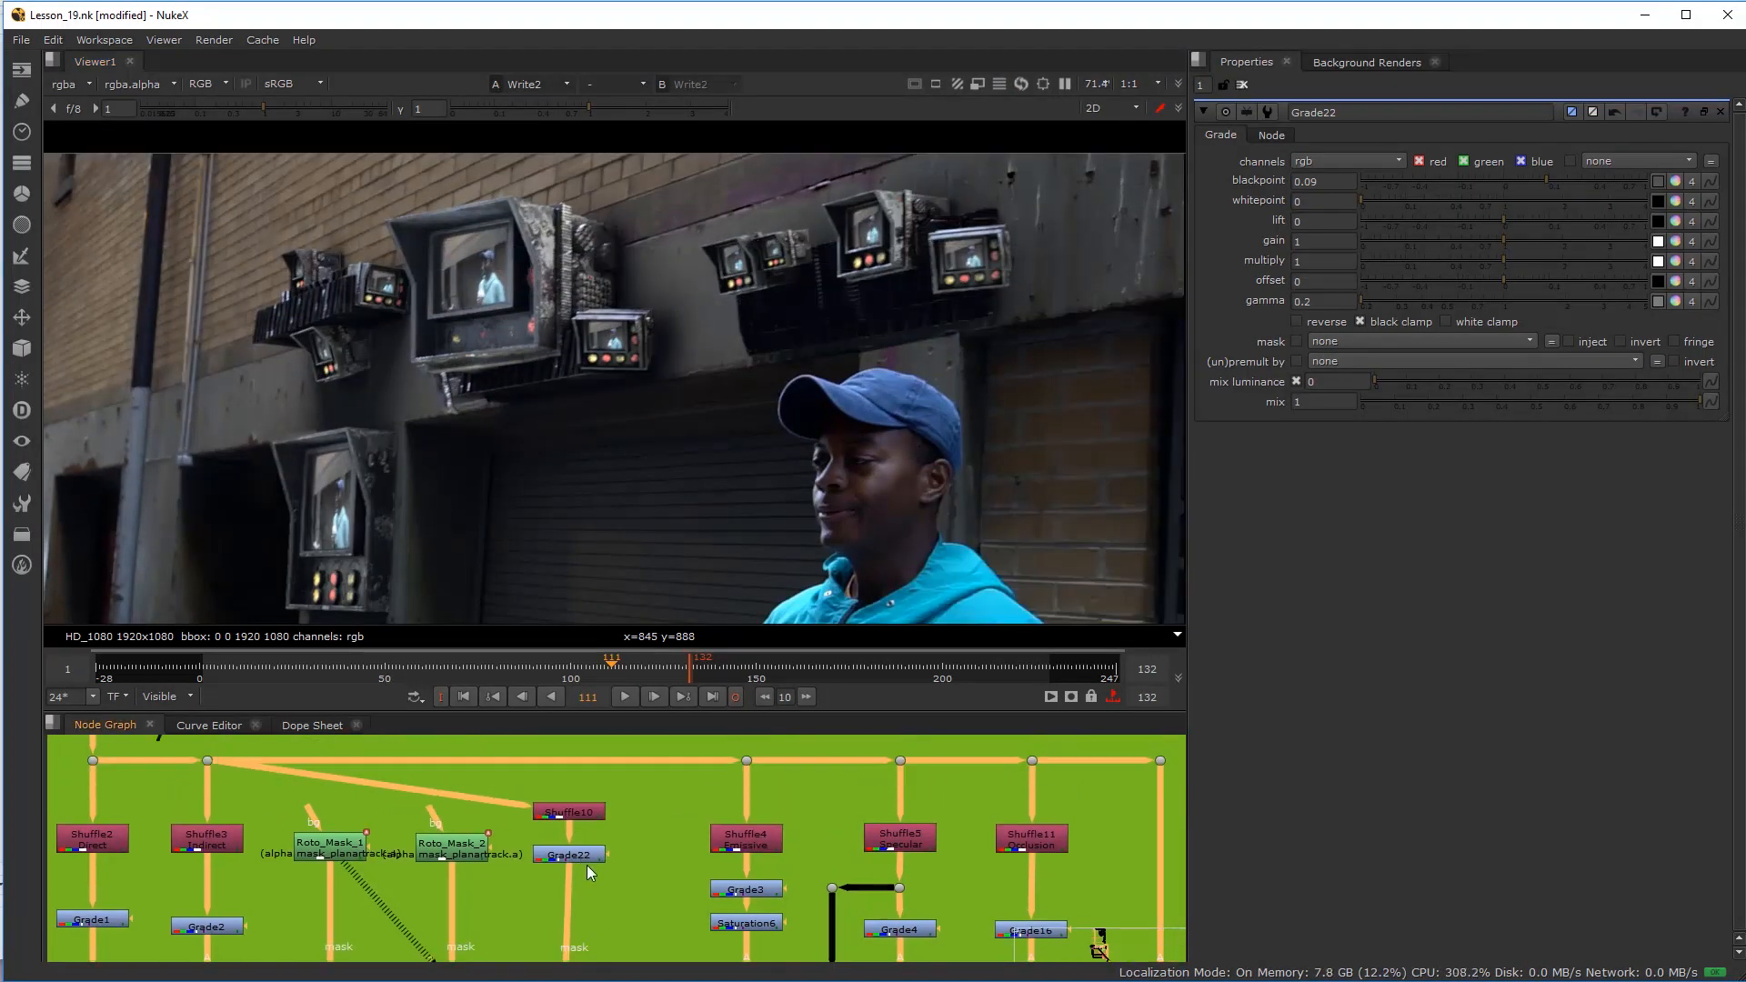
middle_click_drag(466, 866, 491, 835)
left_click(482, 812)
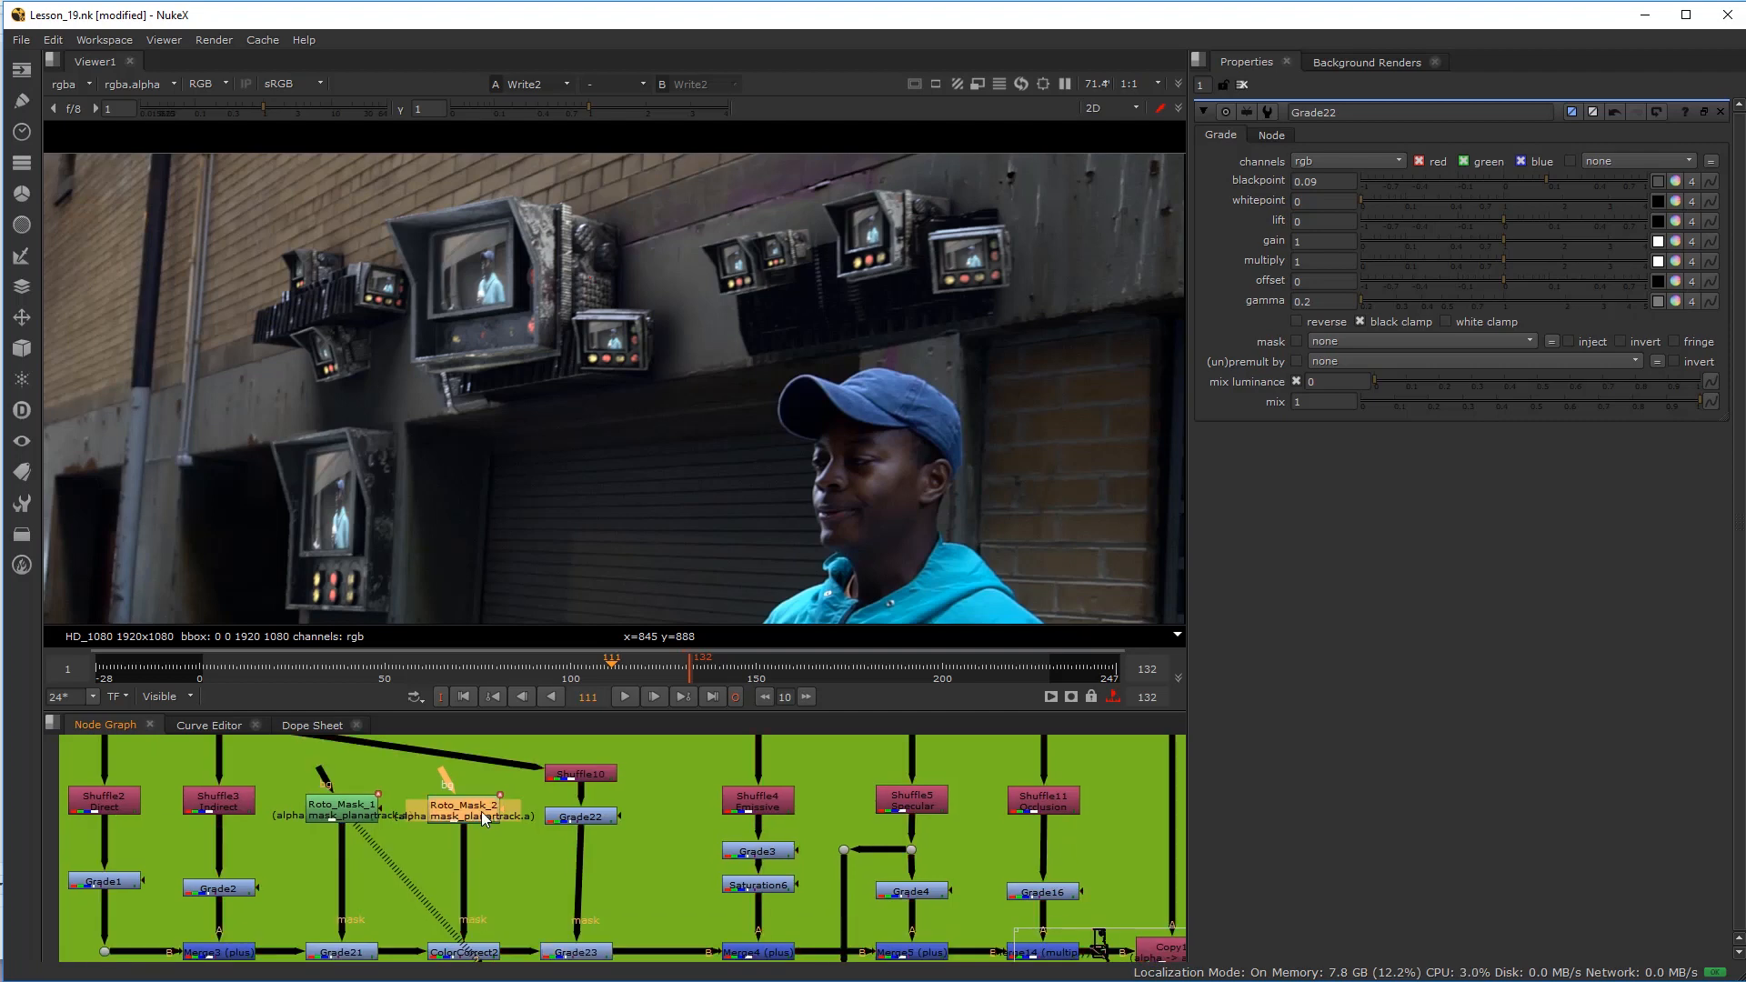
left_click(695, 863)
key("ctrl+v")
left_click_drag(656, 867, 640, 821)
scroll(644, 821, "up", 2)
double_click(674, 818)
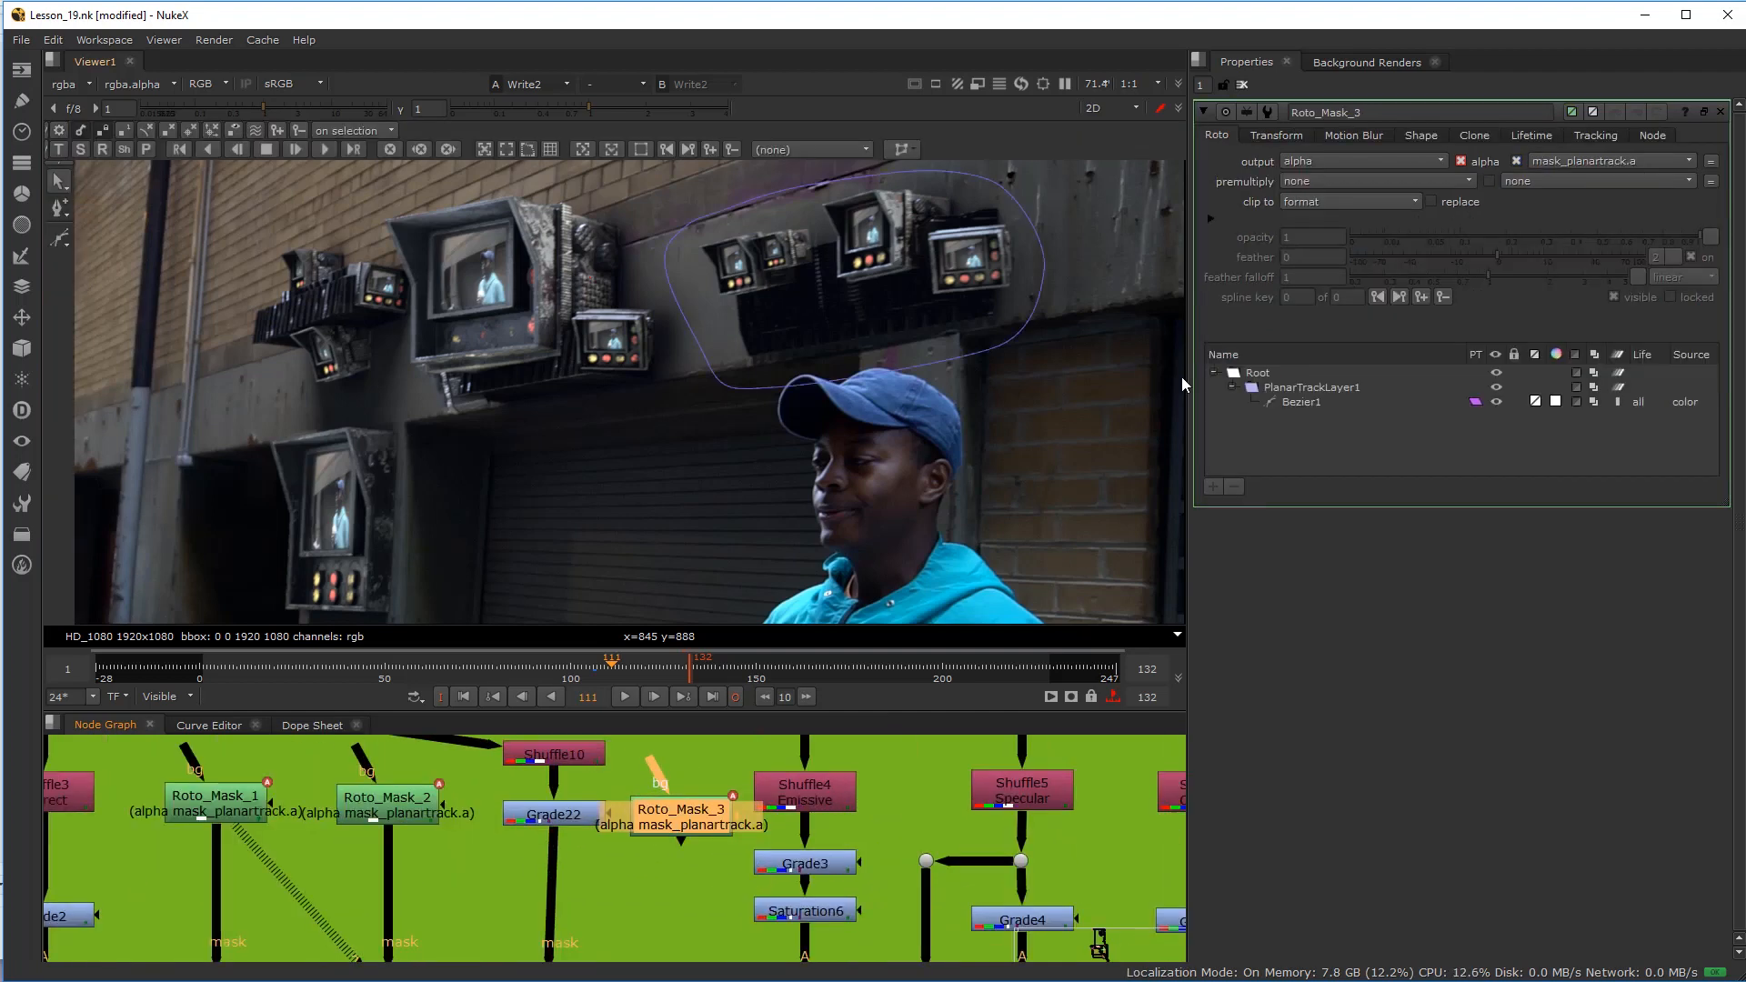
left_click(1295, 402)
left_click(1234, 486)
scroll(687, 831, "down", 2)
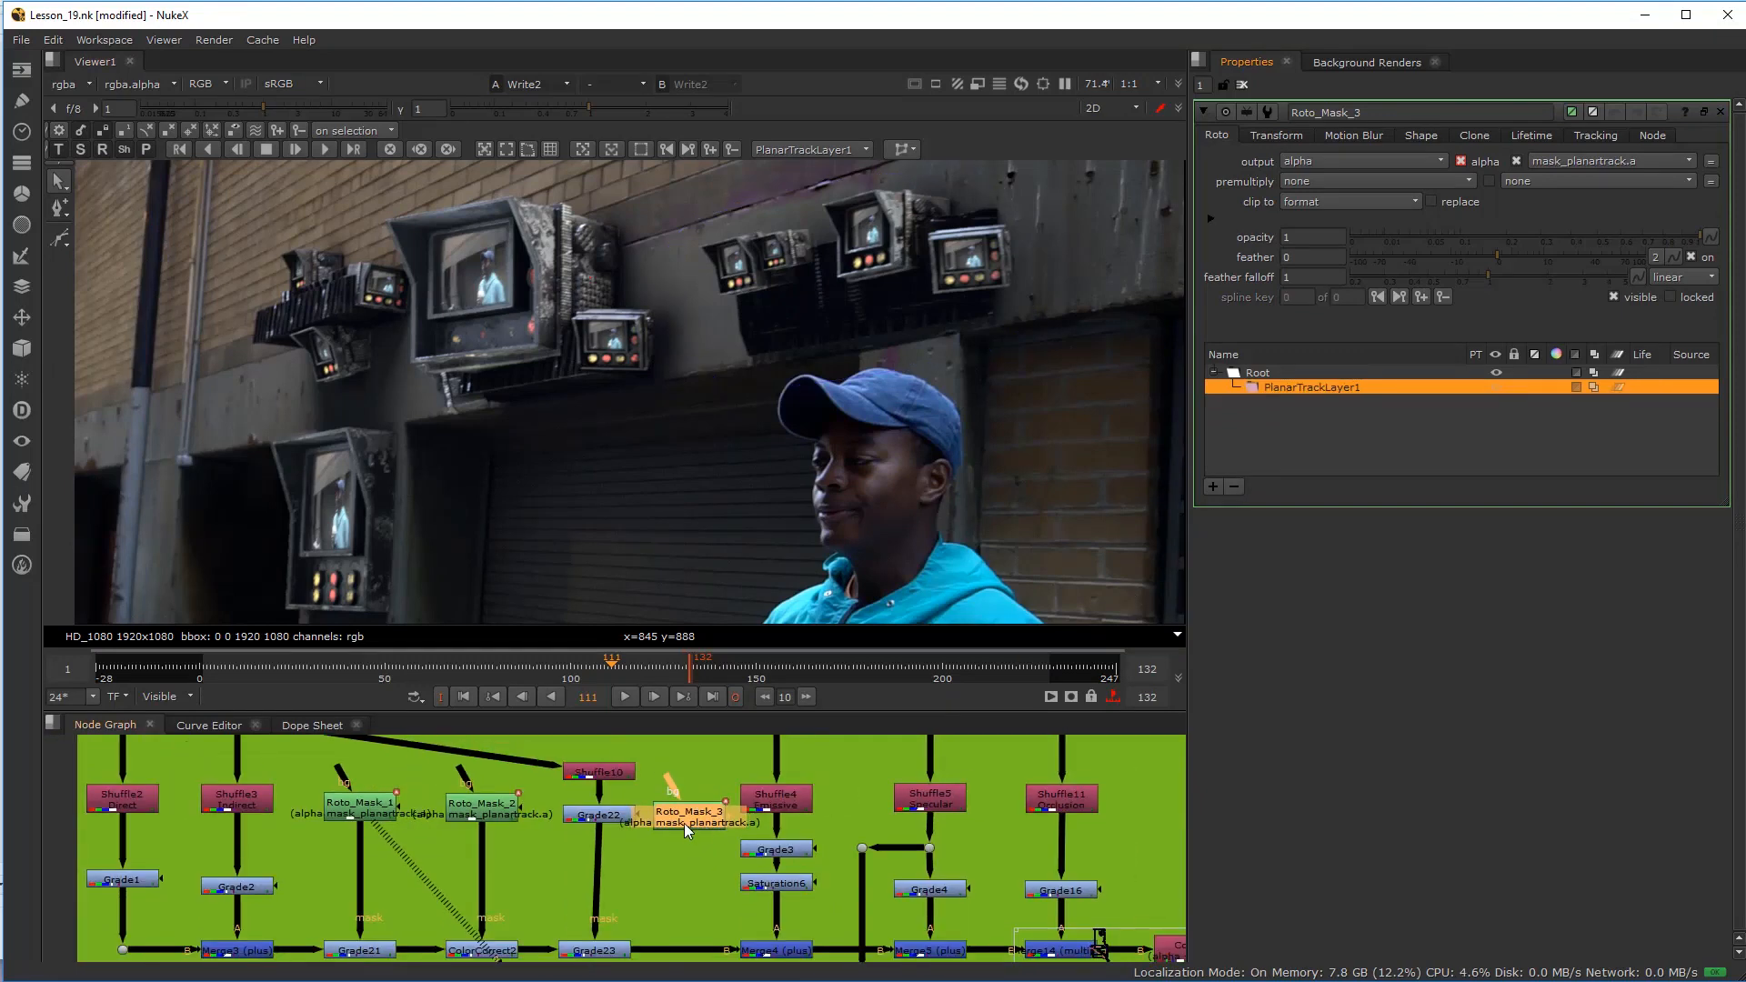
Step: Draw a closed Bezier in Roto_Mask_3's PlanarTrackLayer1 around the far television group and the lower single television at frame 111
scroll(687, 830, "up", 1)
scroll(524, 461, "down", 2)
key("v")
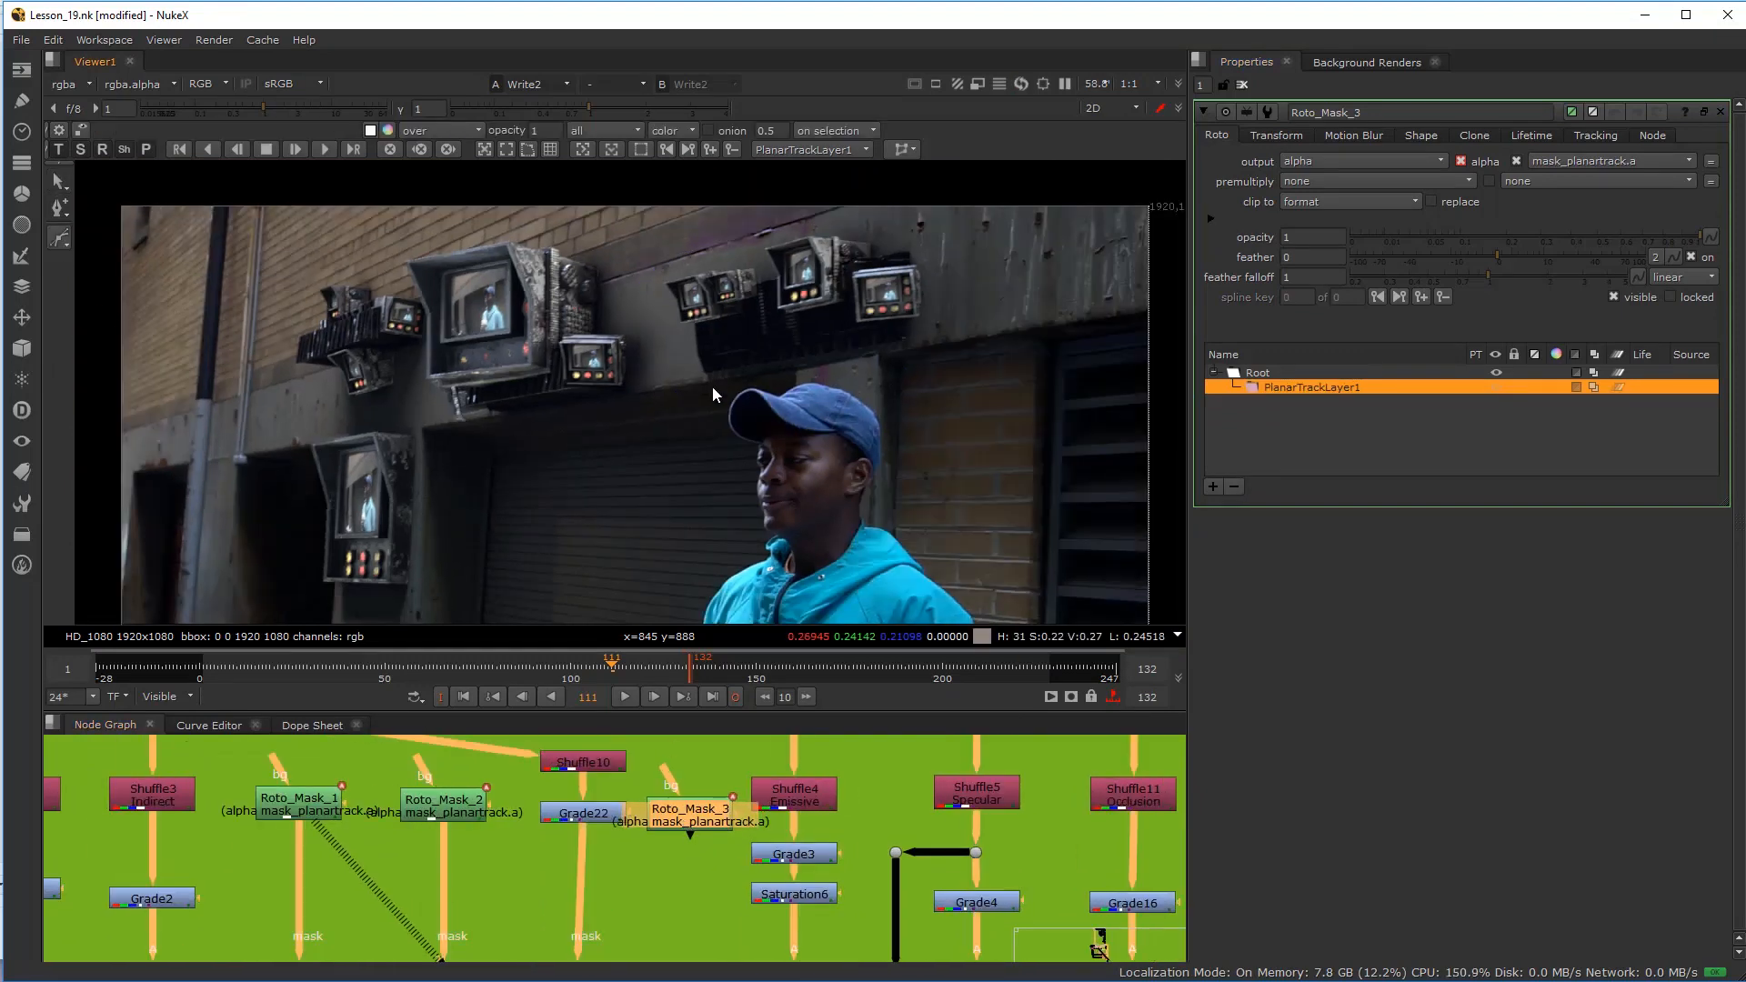
left_click(638, 420)
left_click(657, 309)
left_click(693, 237)
left_click(932, 222)
left_click(992, 340)
left_click(721, 461)
middle_click_drag(479, 591, 555, 516)
left_click(494, 555)
left_click(347, 546)
left_click(361, 357)
left_click(481, 340)
left_click(526, 417)
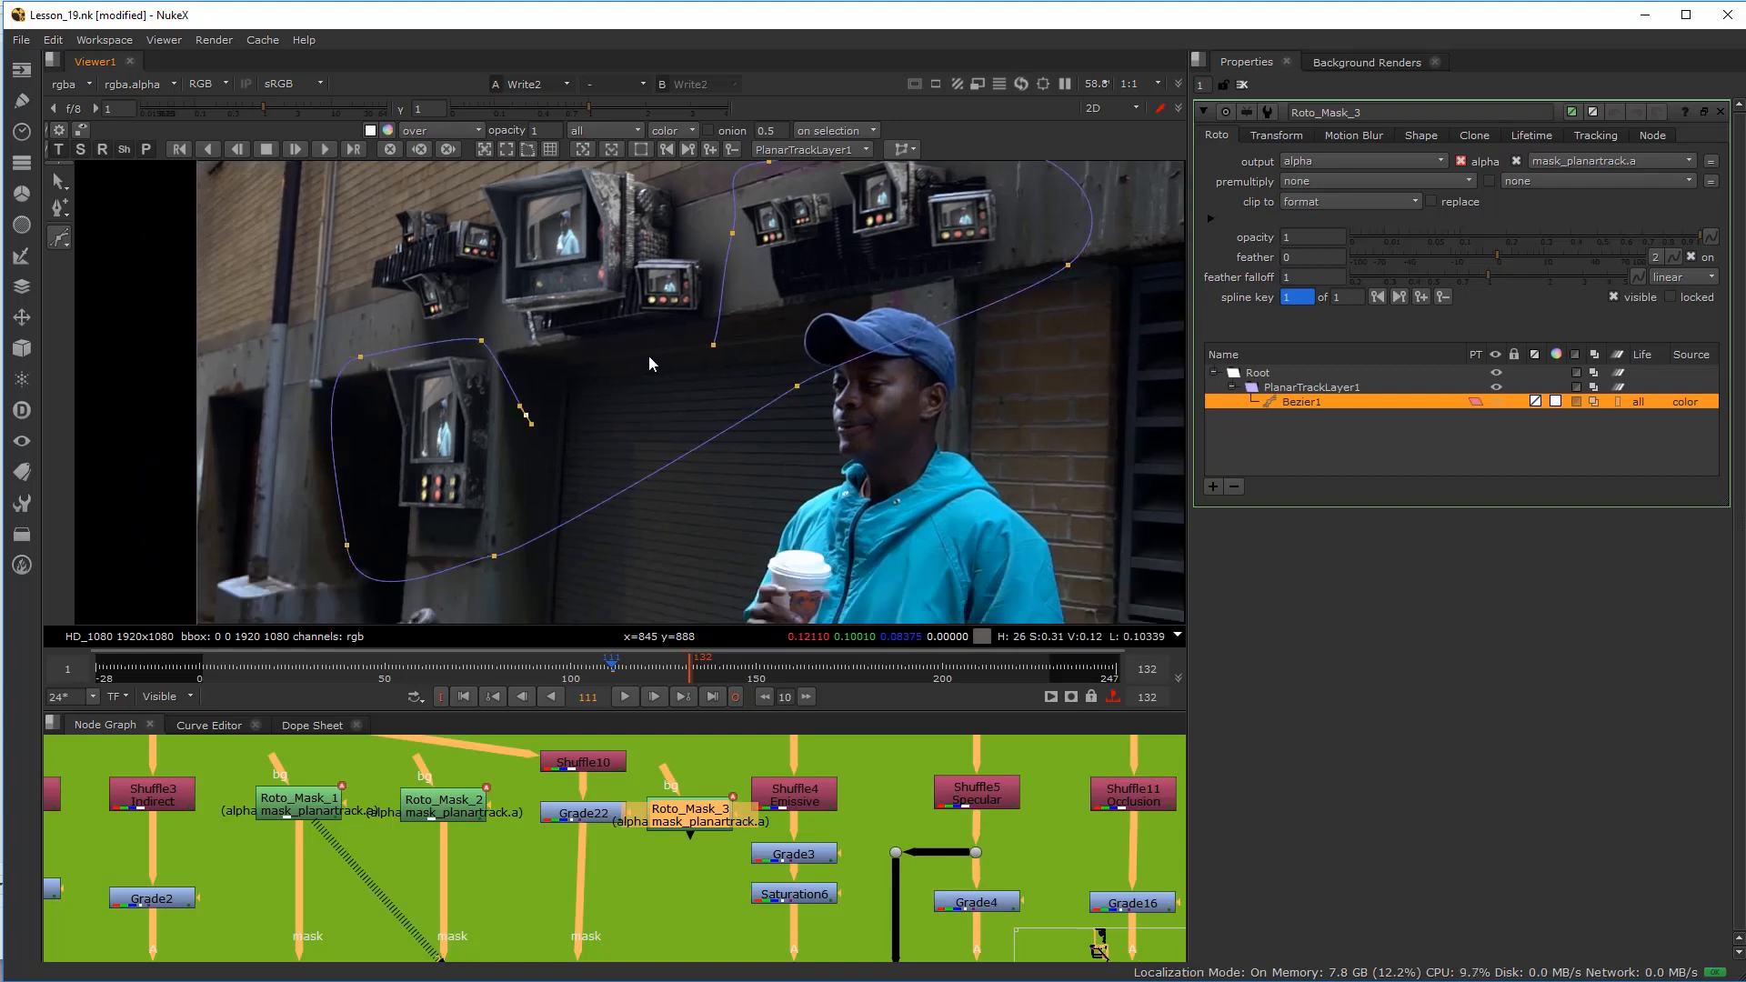
left_click(713, 345)
left_click_drag(713, 346, 721, 345)
Step: Check the new roto shape at frame 81 against the composite, Roto_Mask_3's output and Grade22's depth matte
left_click(500, 671)
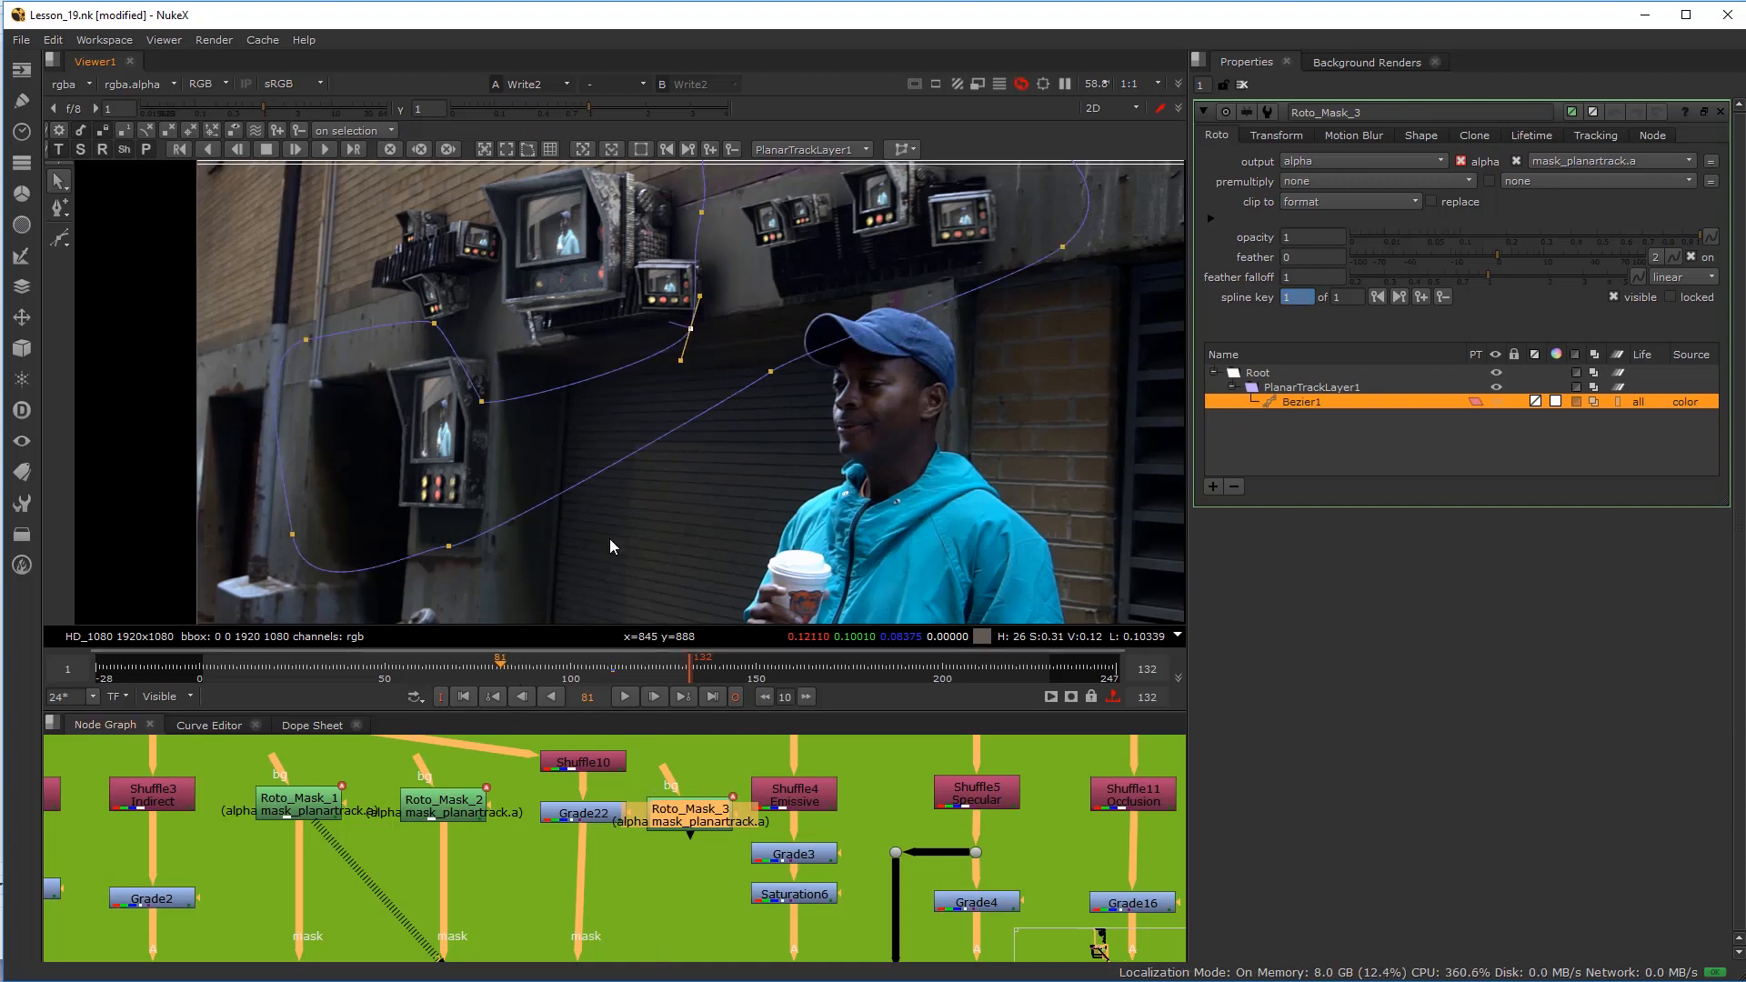
middle_click_drag(556, 409, 628, 458)
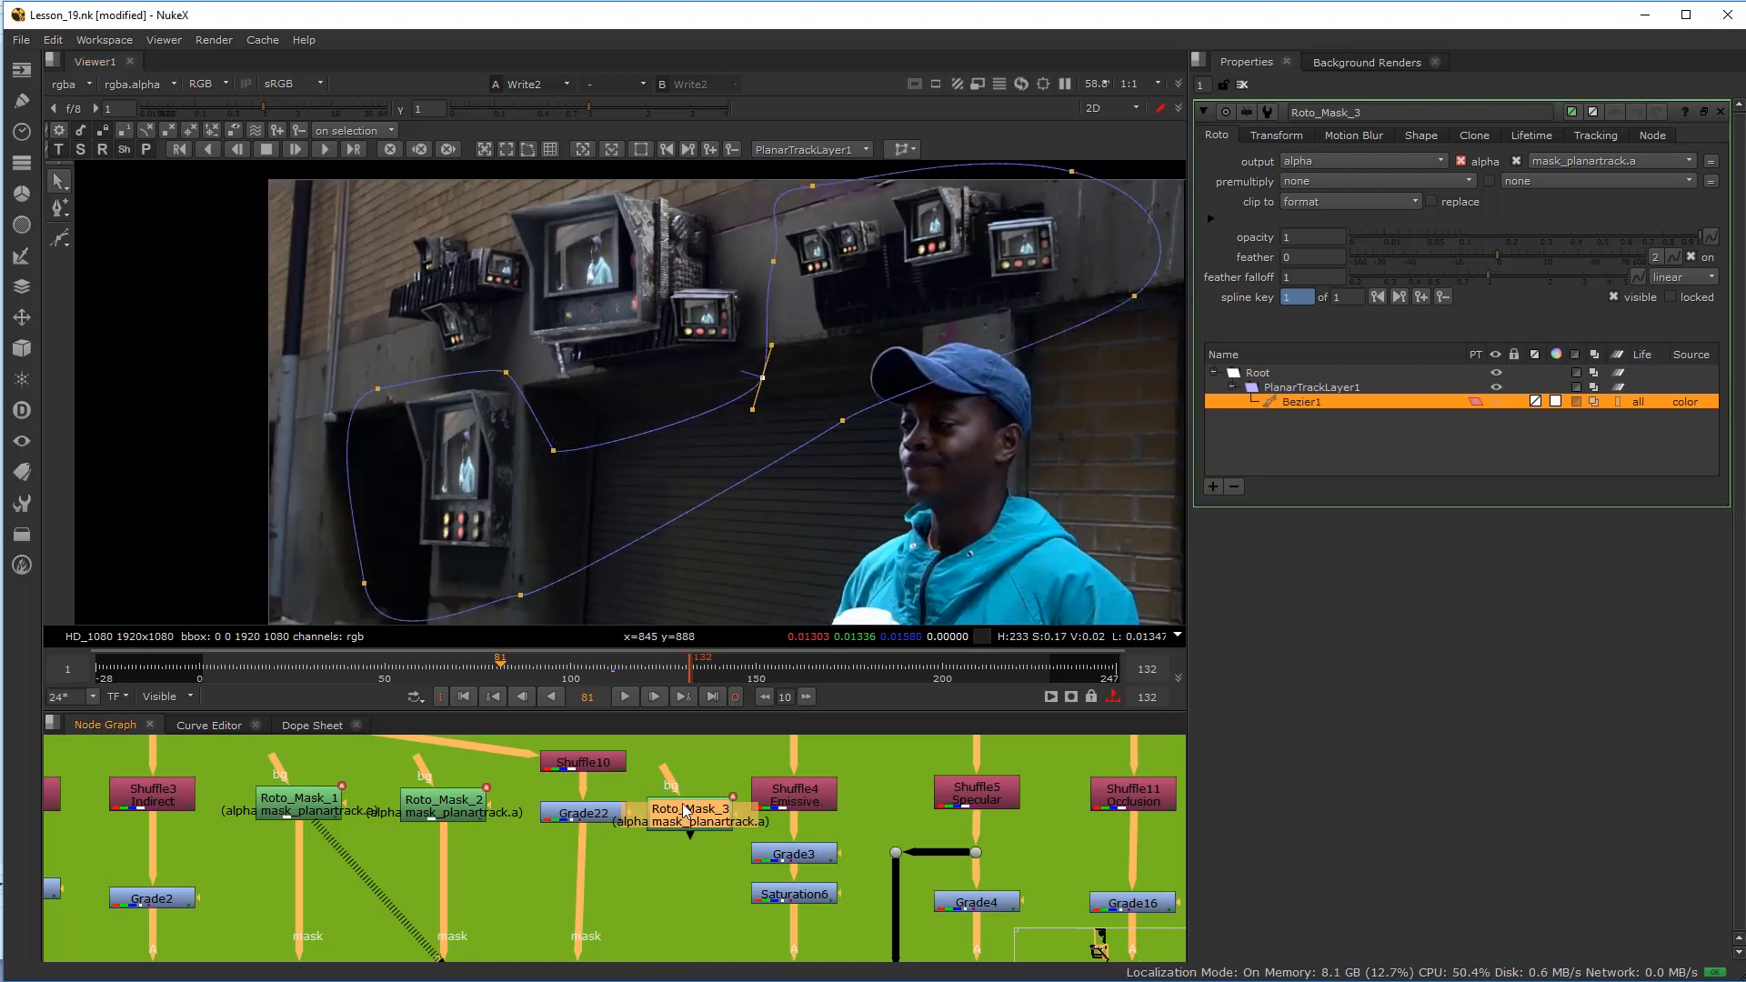
key("1")
key("a")
left_click(609, 920)
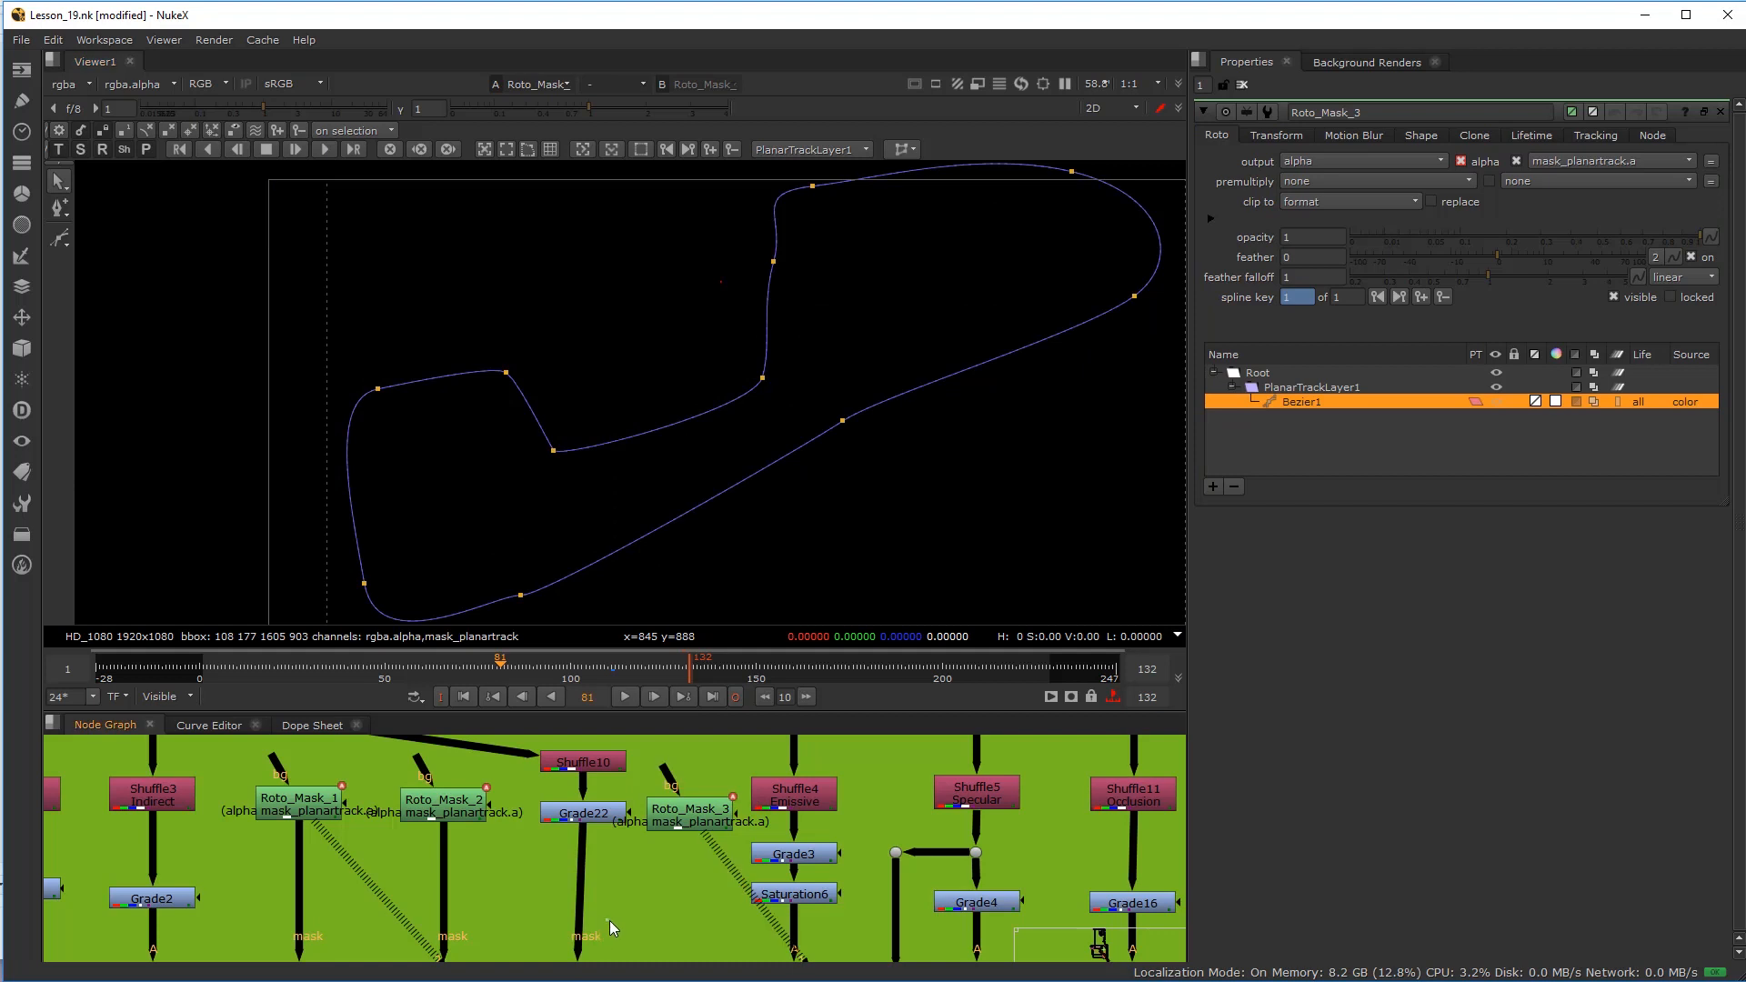
middle_click_drag(614, 912, 619, 846)
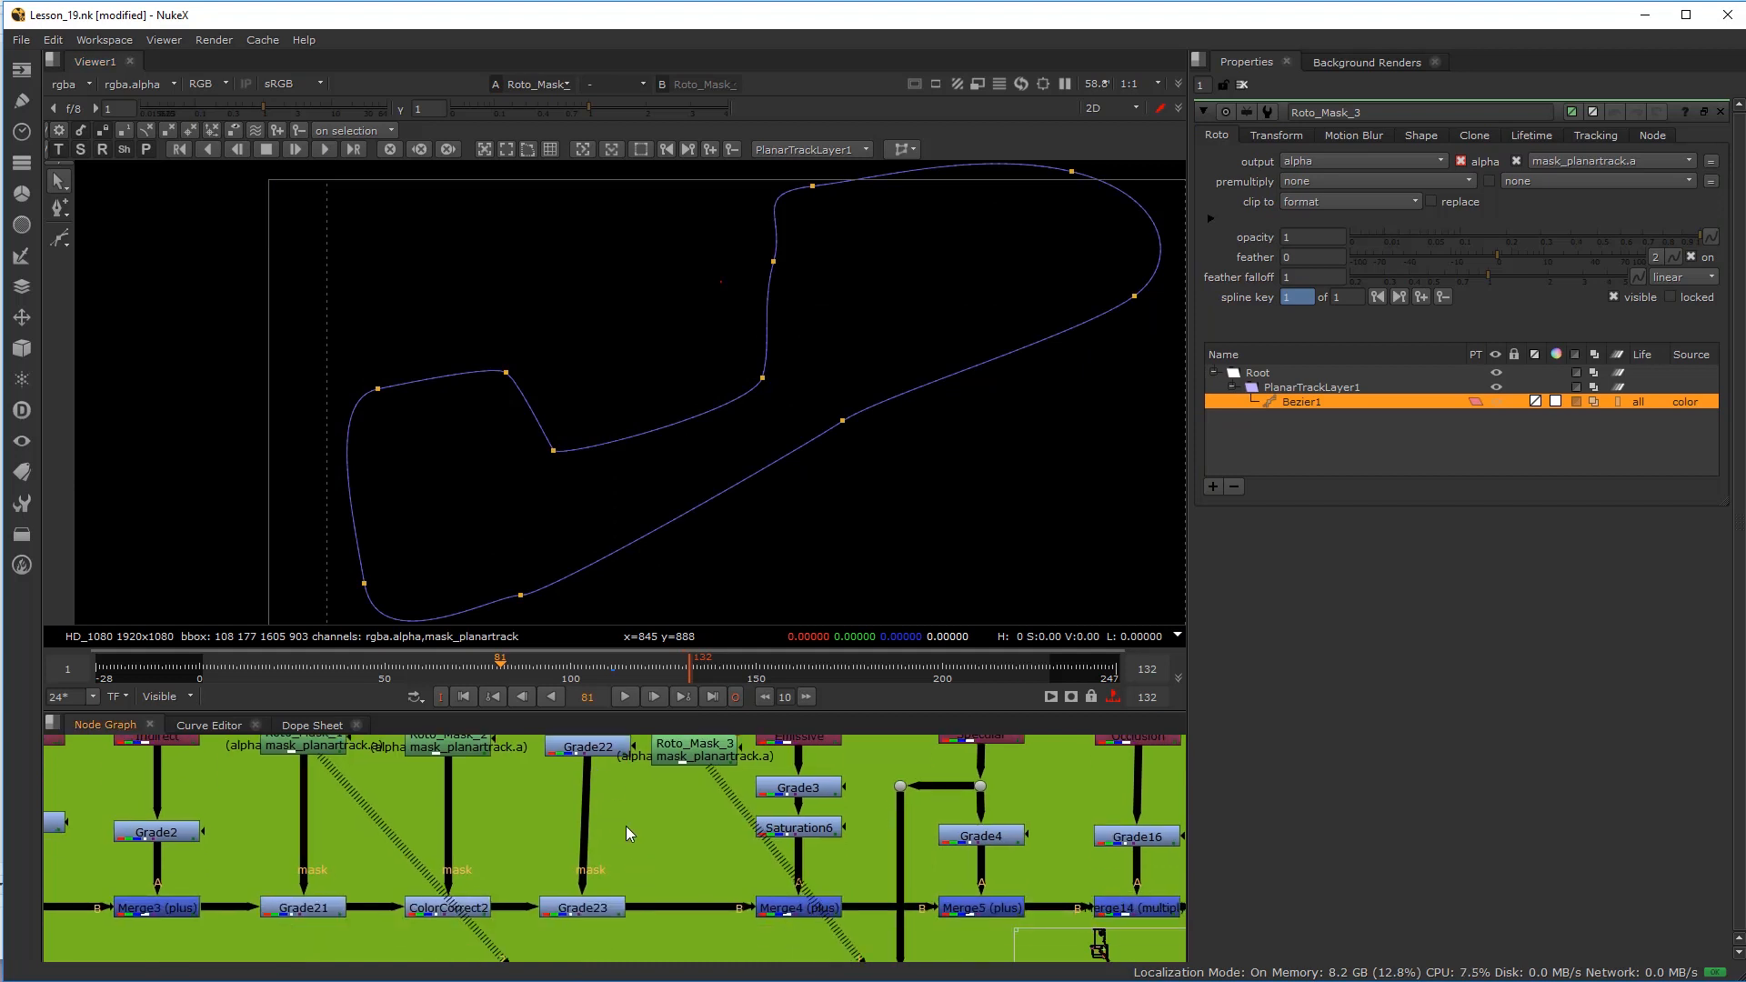
middle_click_drag(626, 826, 615, 868)
left_click(581, 788)
key("1")
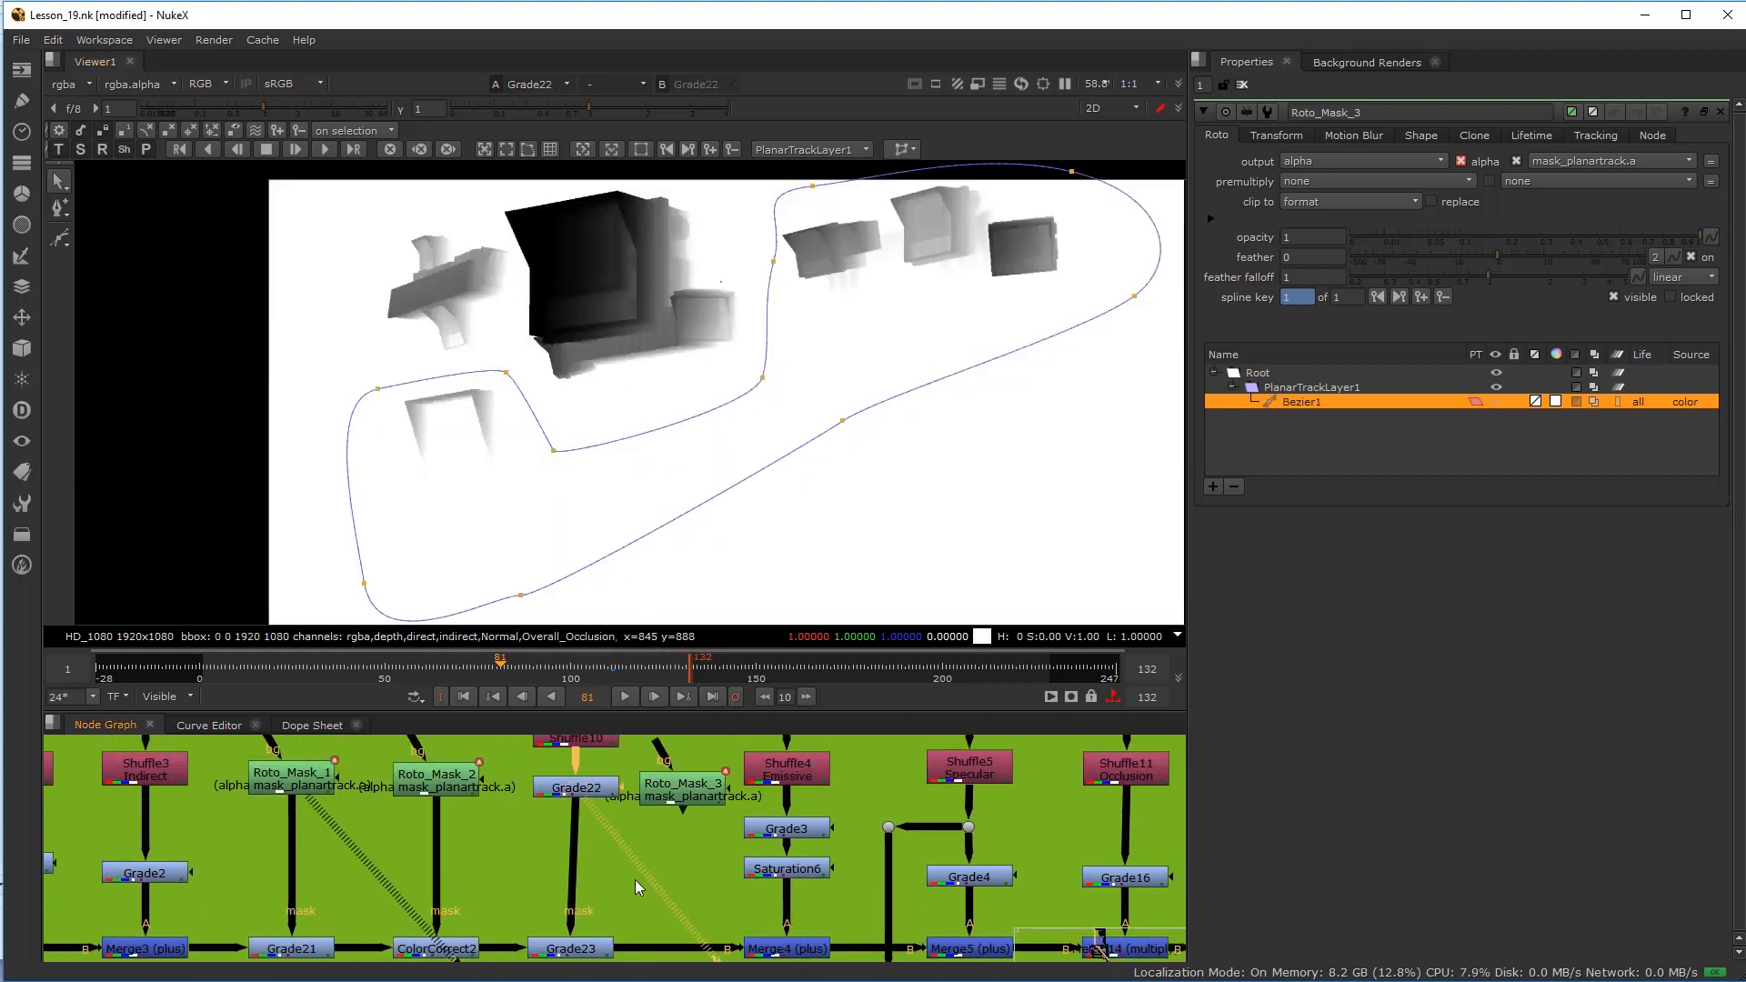
Step: Insert a Merge node between Grade22 and Grade23, connect its A input to Roto_Mask_3 and view its output
key("m")
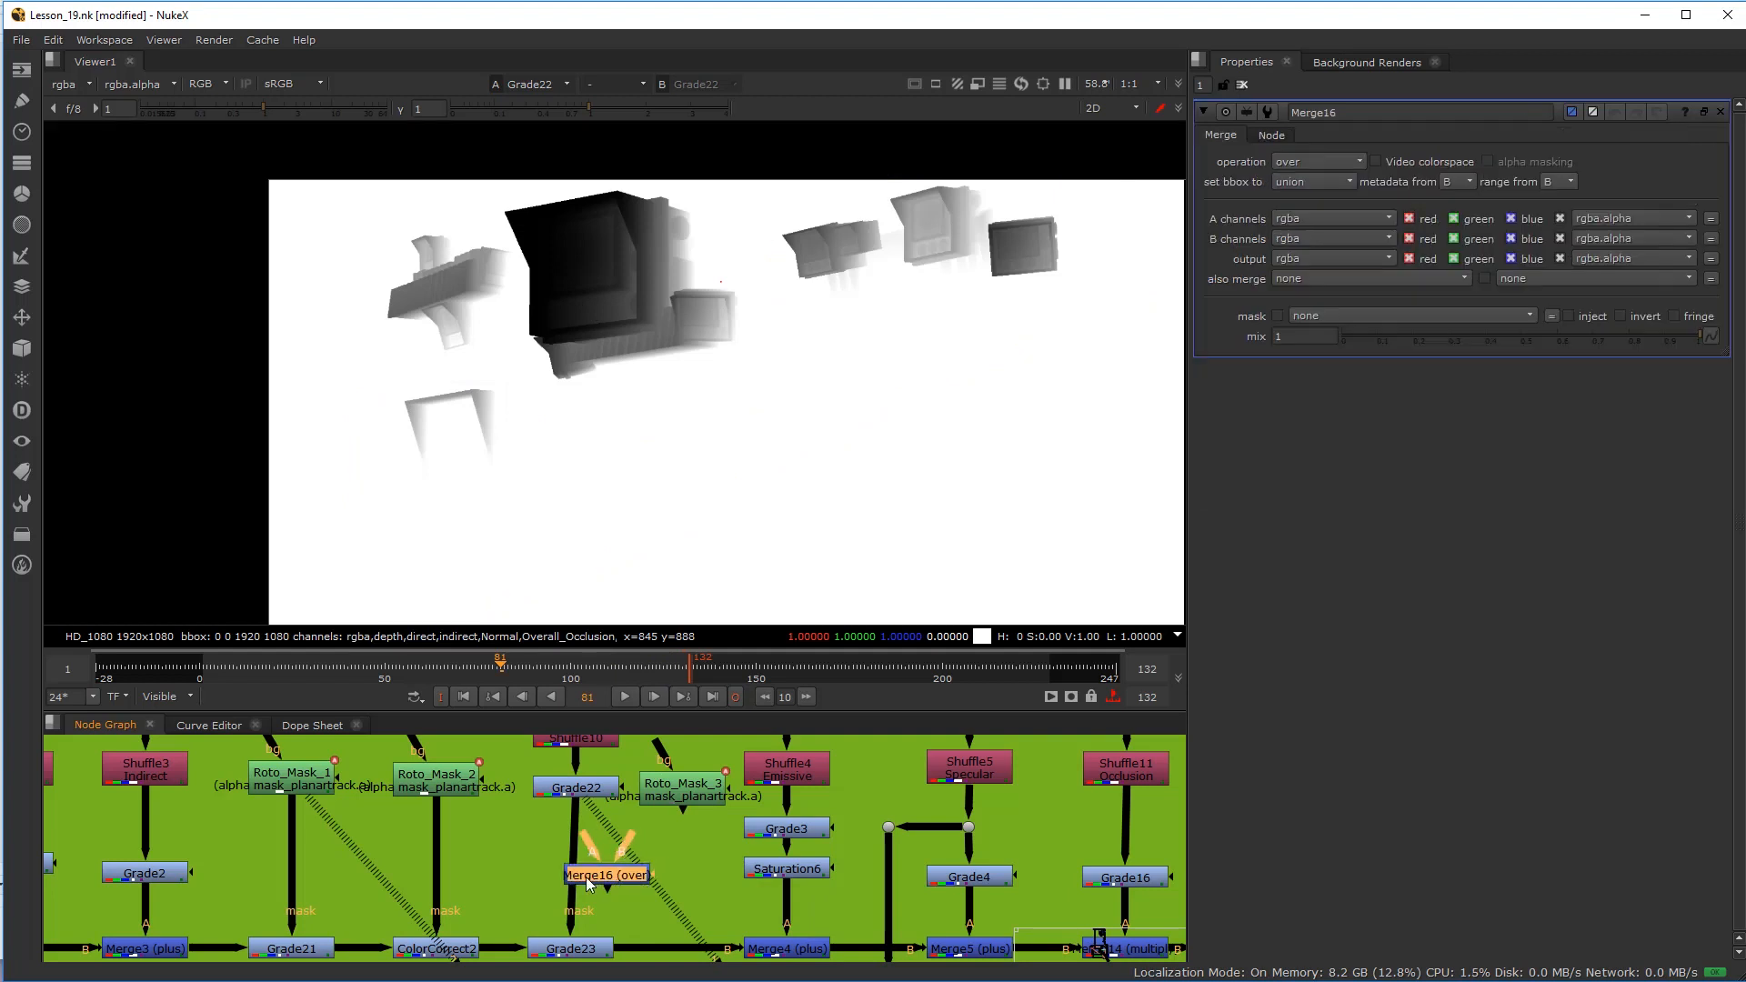
left_click_drag(583, 870, 589, 867)
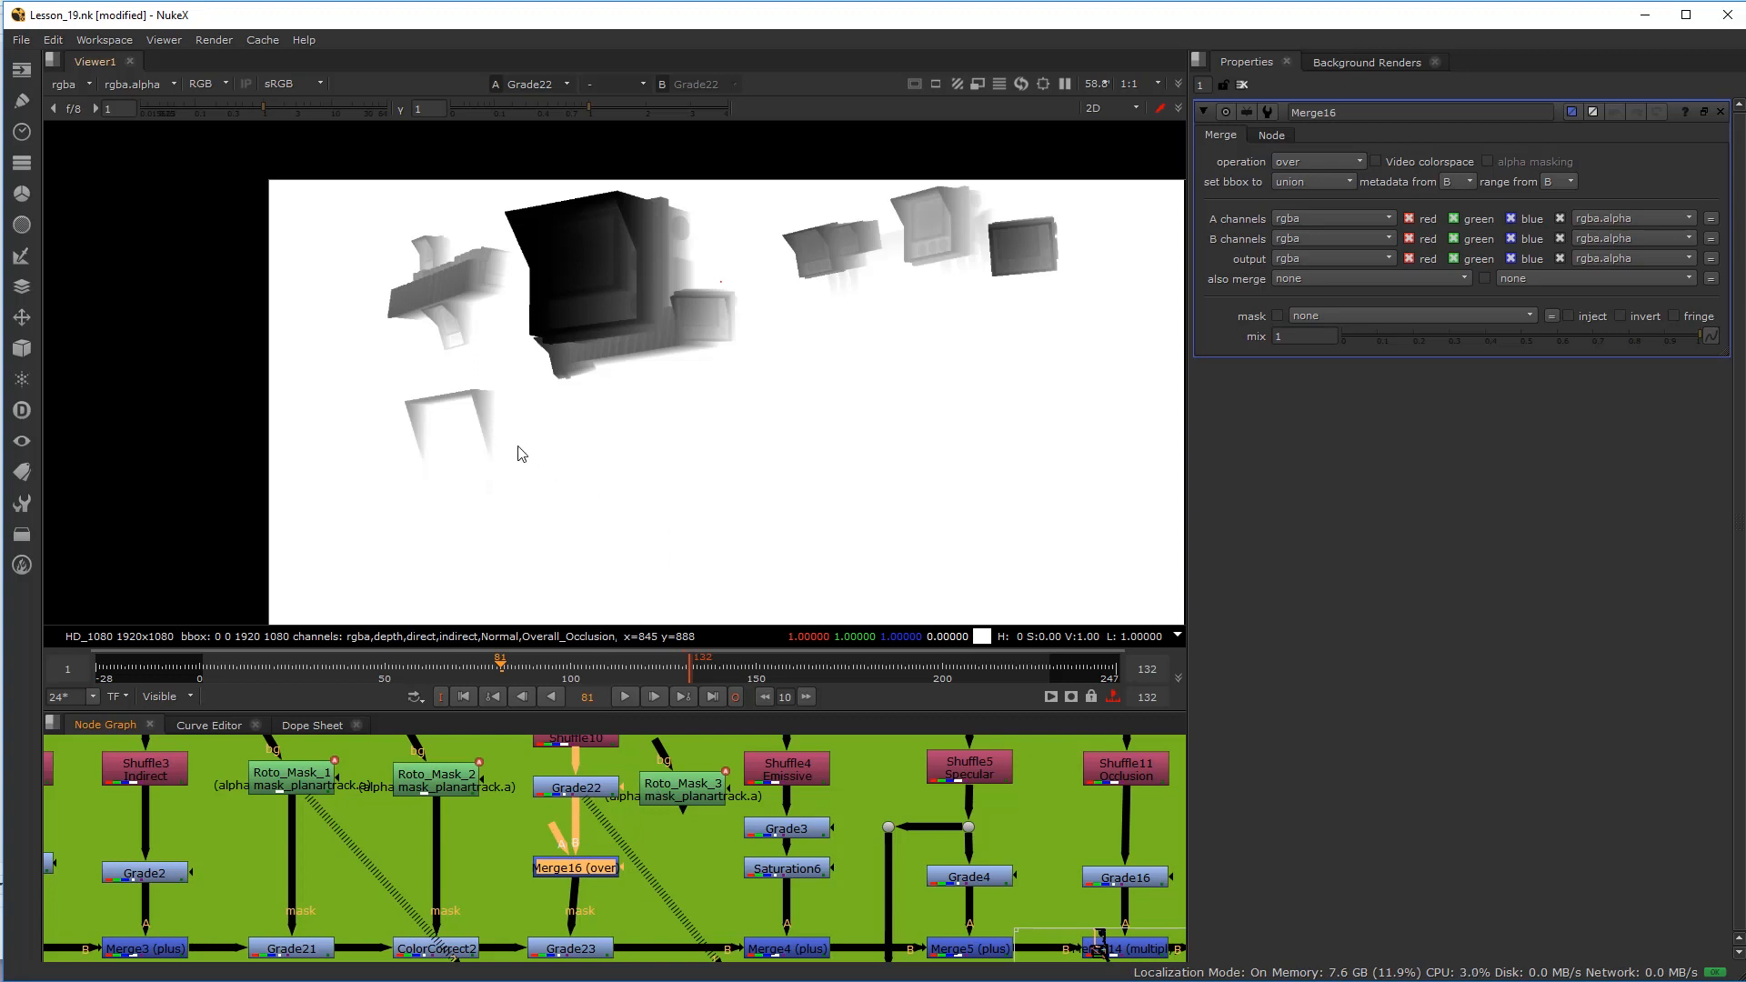
left_click_drag(555, 835, 692, 803)
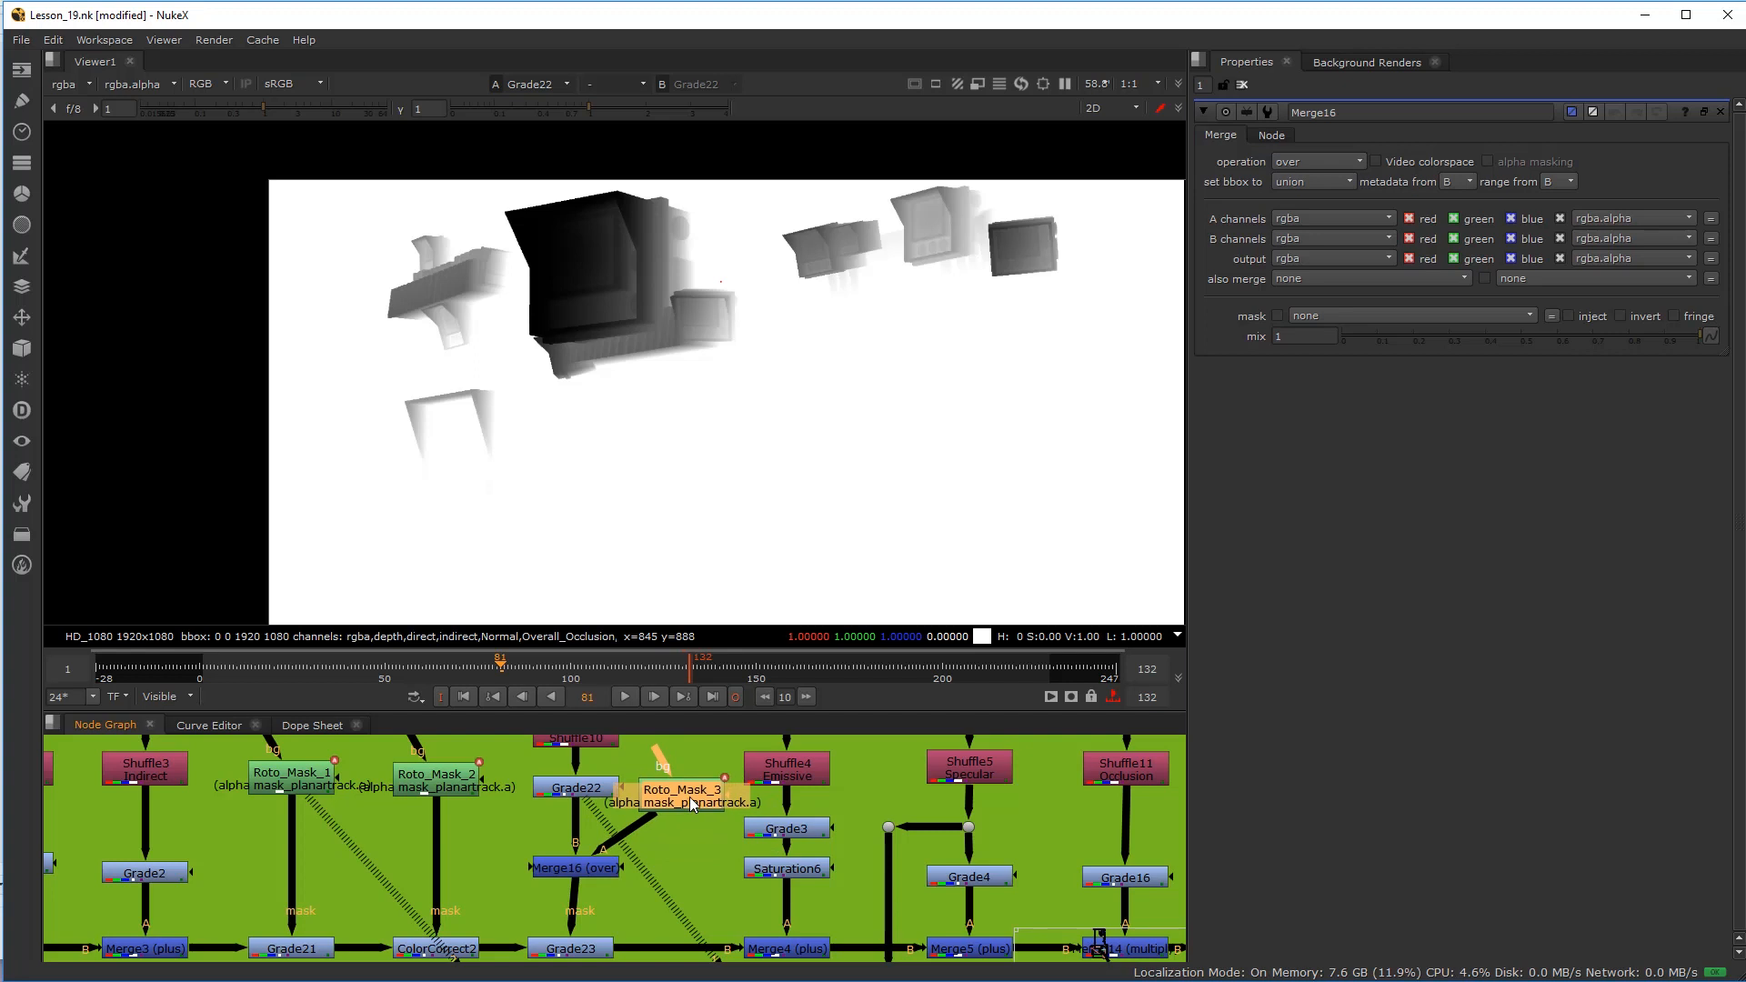
left_click(580, 867)
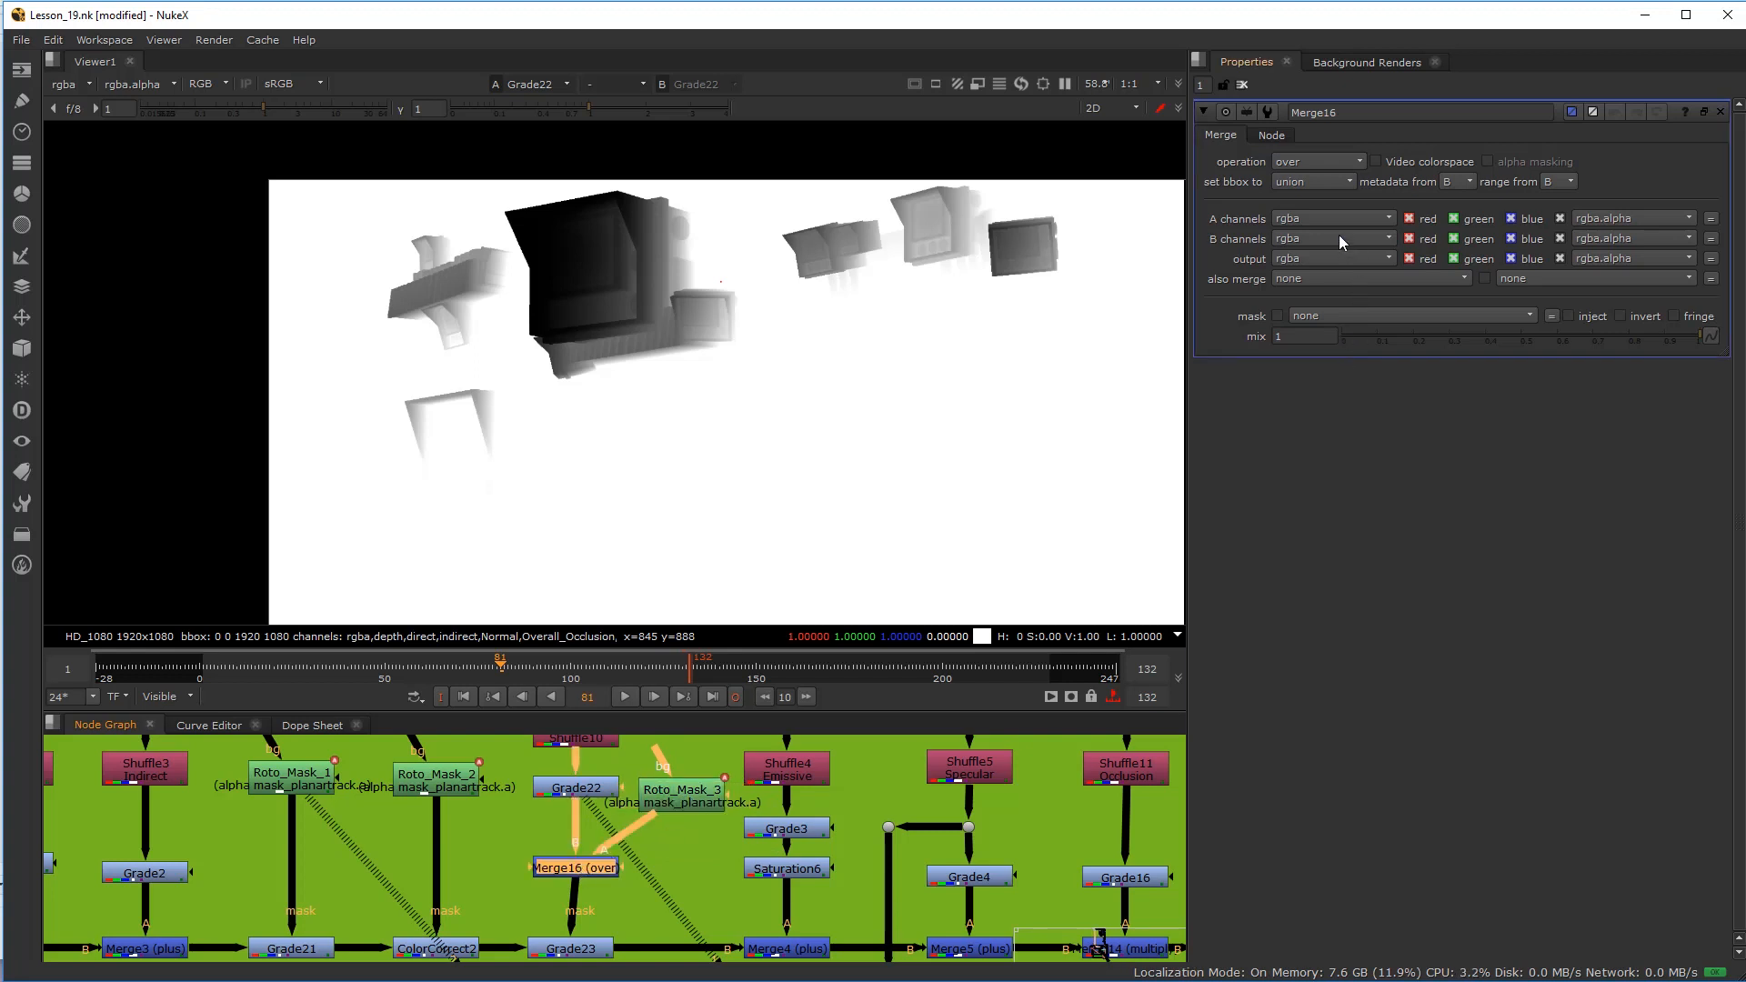
key("1")
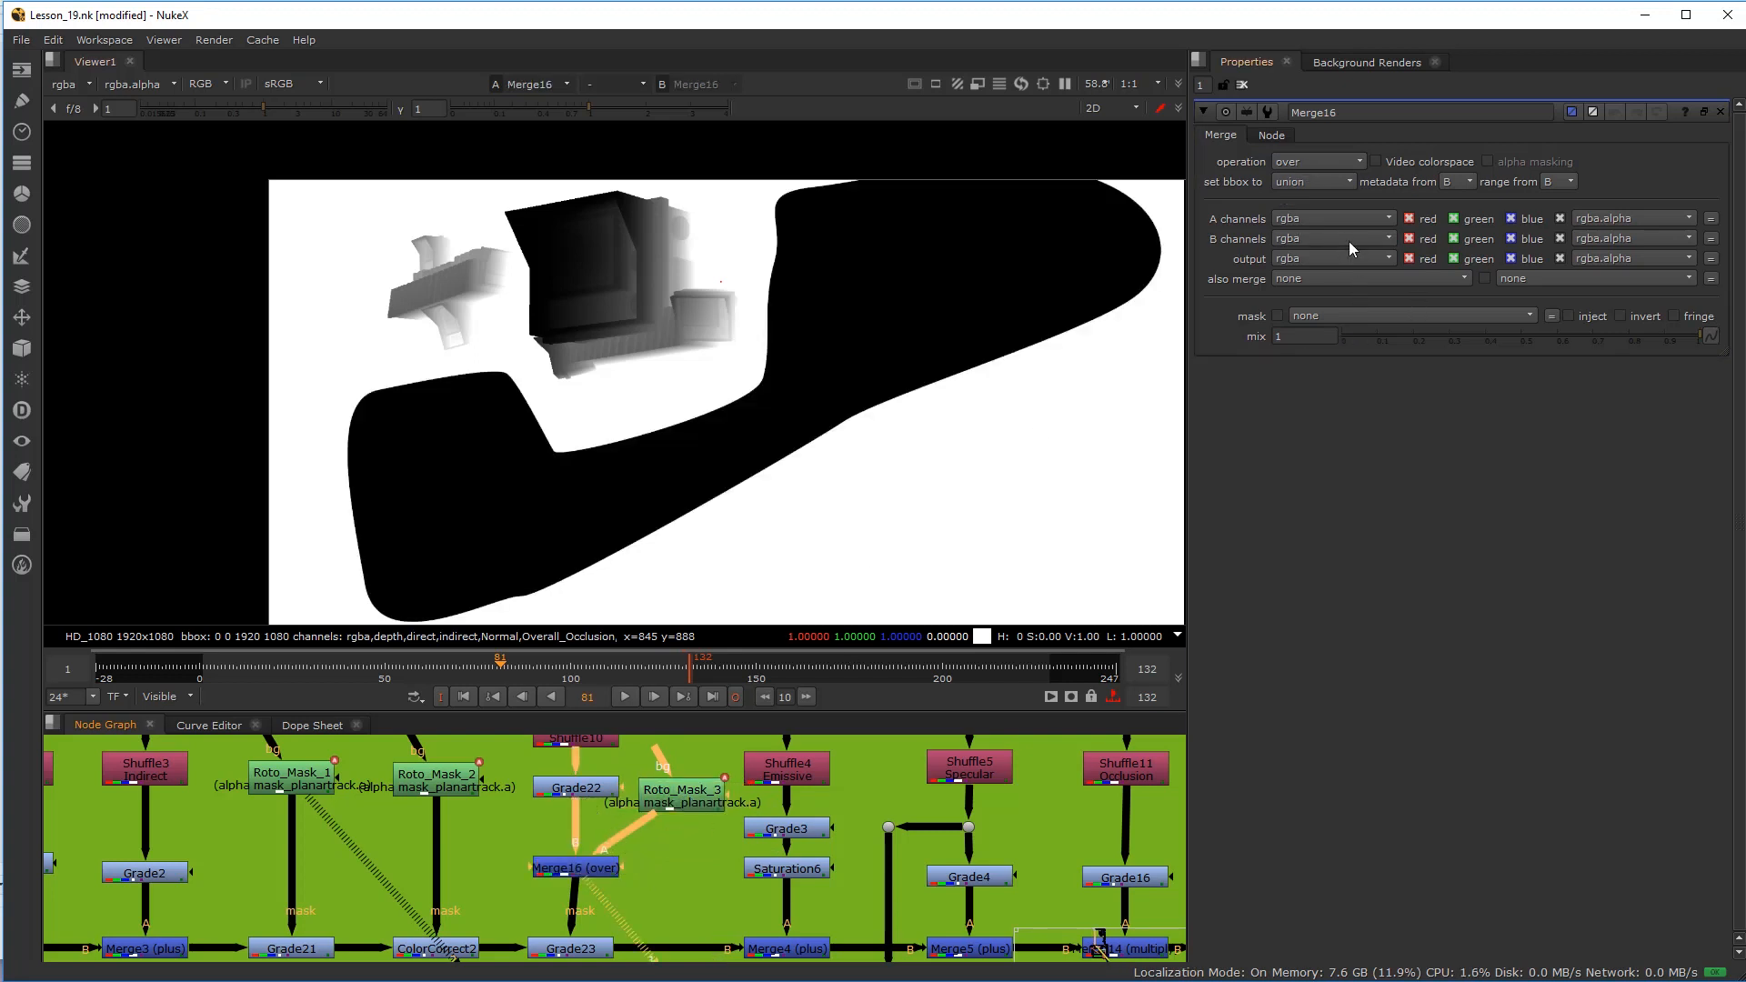
Step: Try the mask operation on Merge16 and return it to over
left_click(1312, 160)
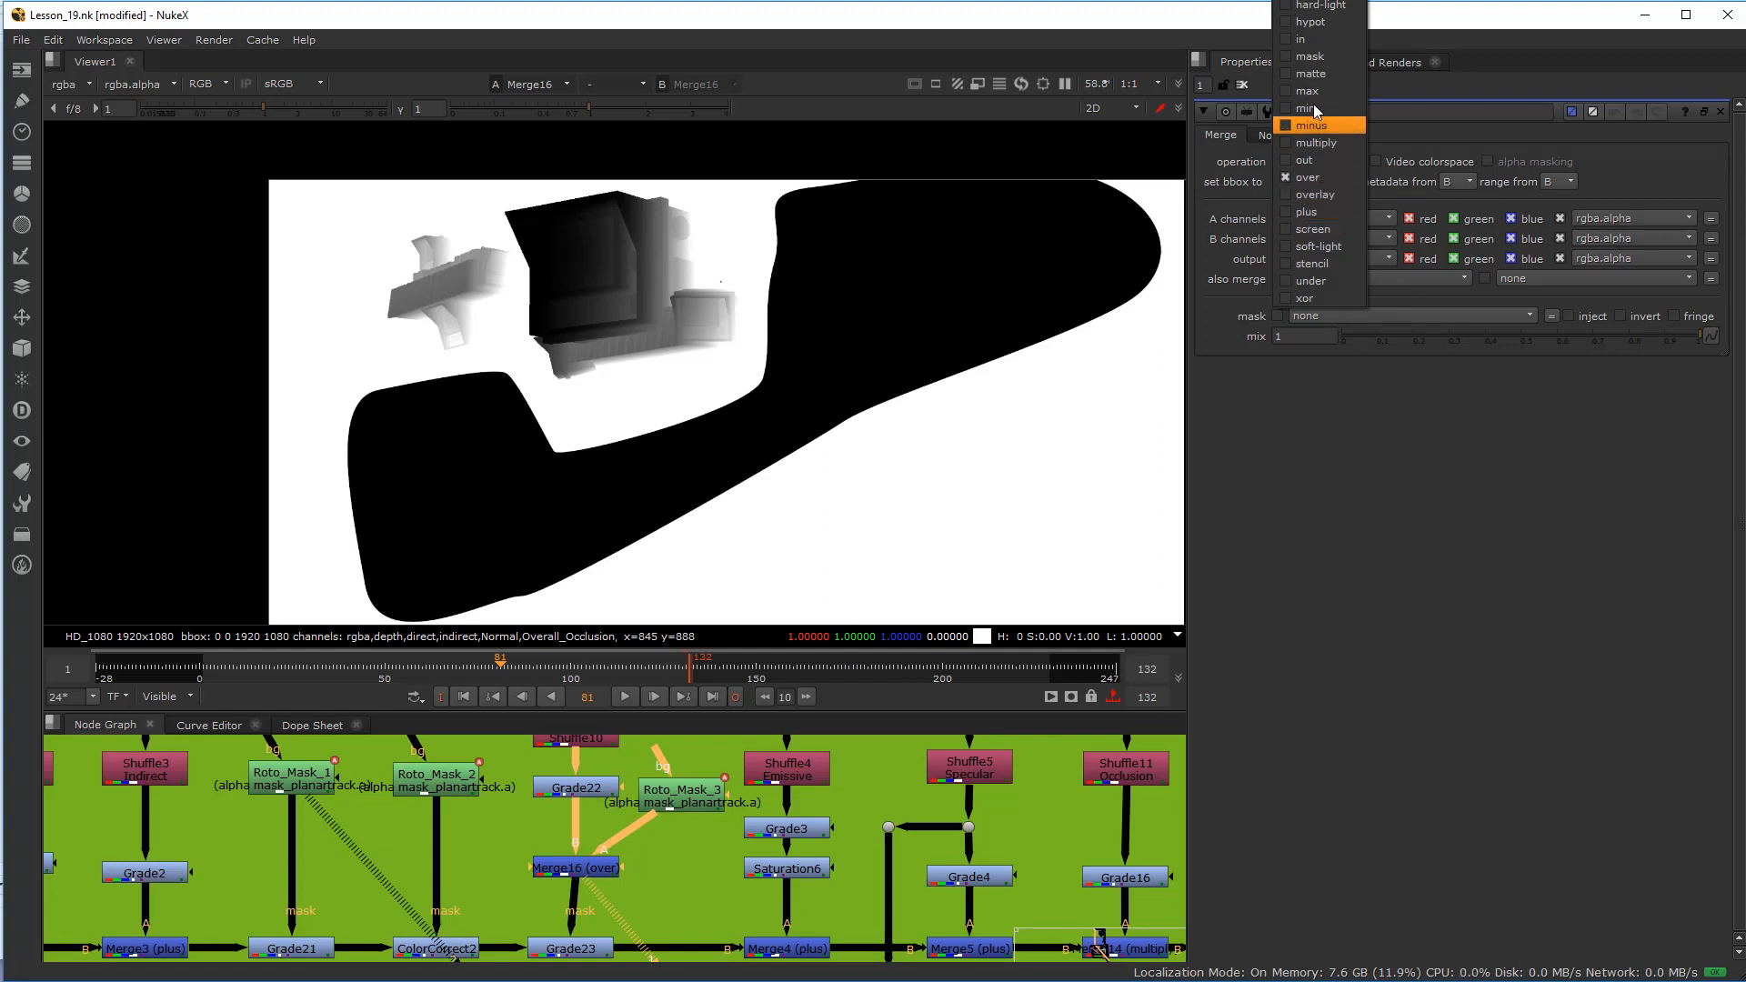
left_click(1338, 56)
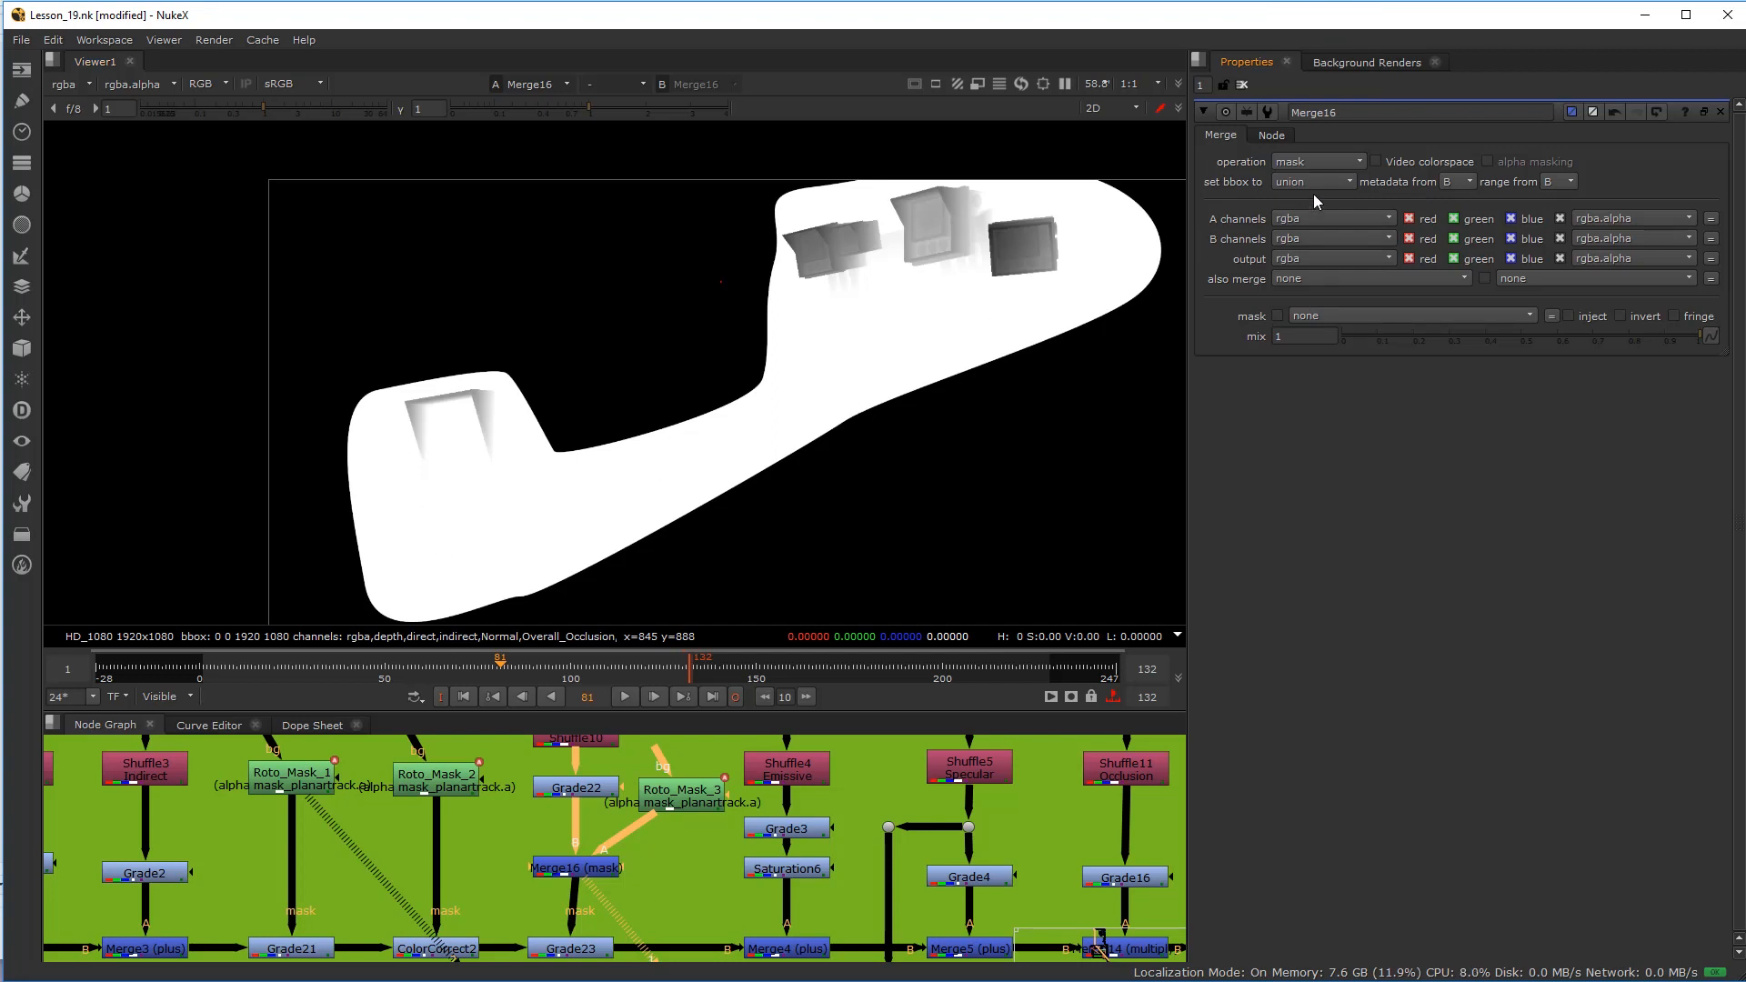
left_click(1320, 163)
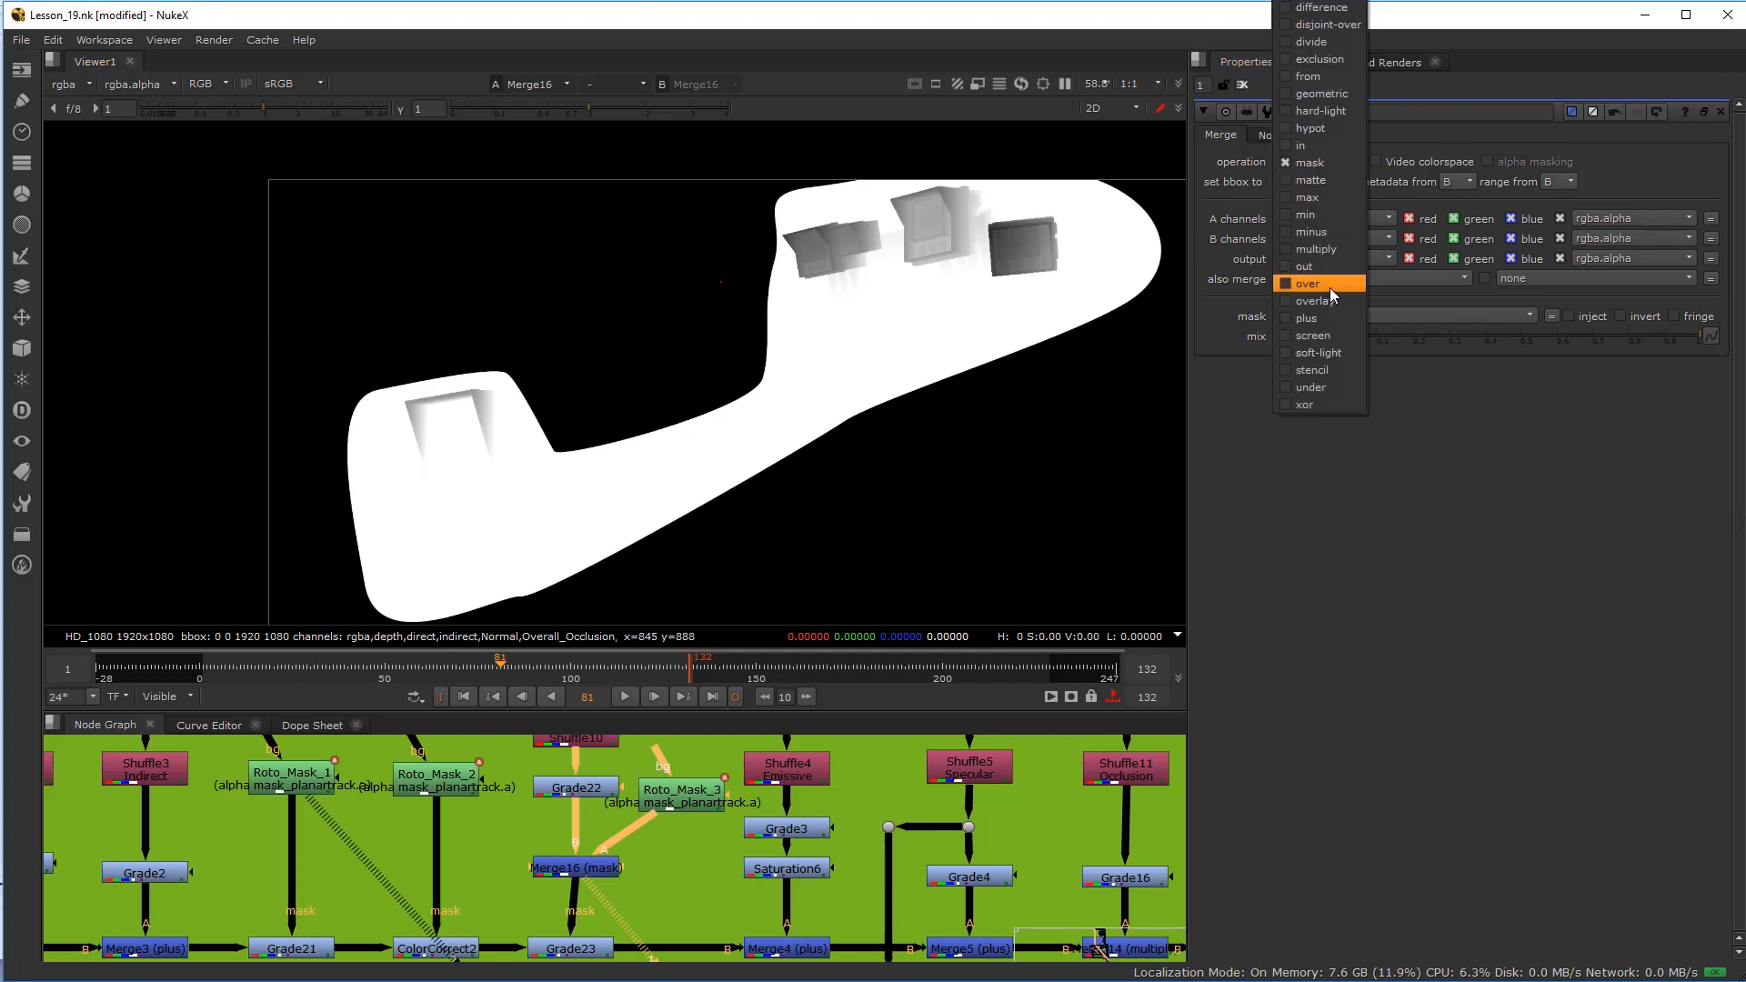
left_click(1328, 290)
Step: Set Merge16's operation to stencil and check the resulting matte on the timeline
left_click(1344, 162)
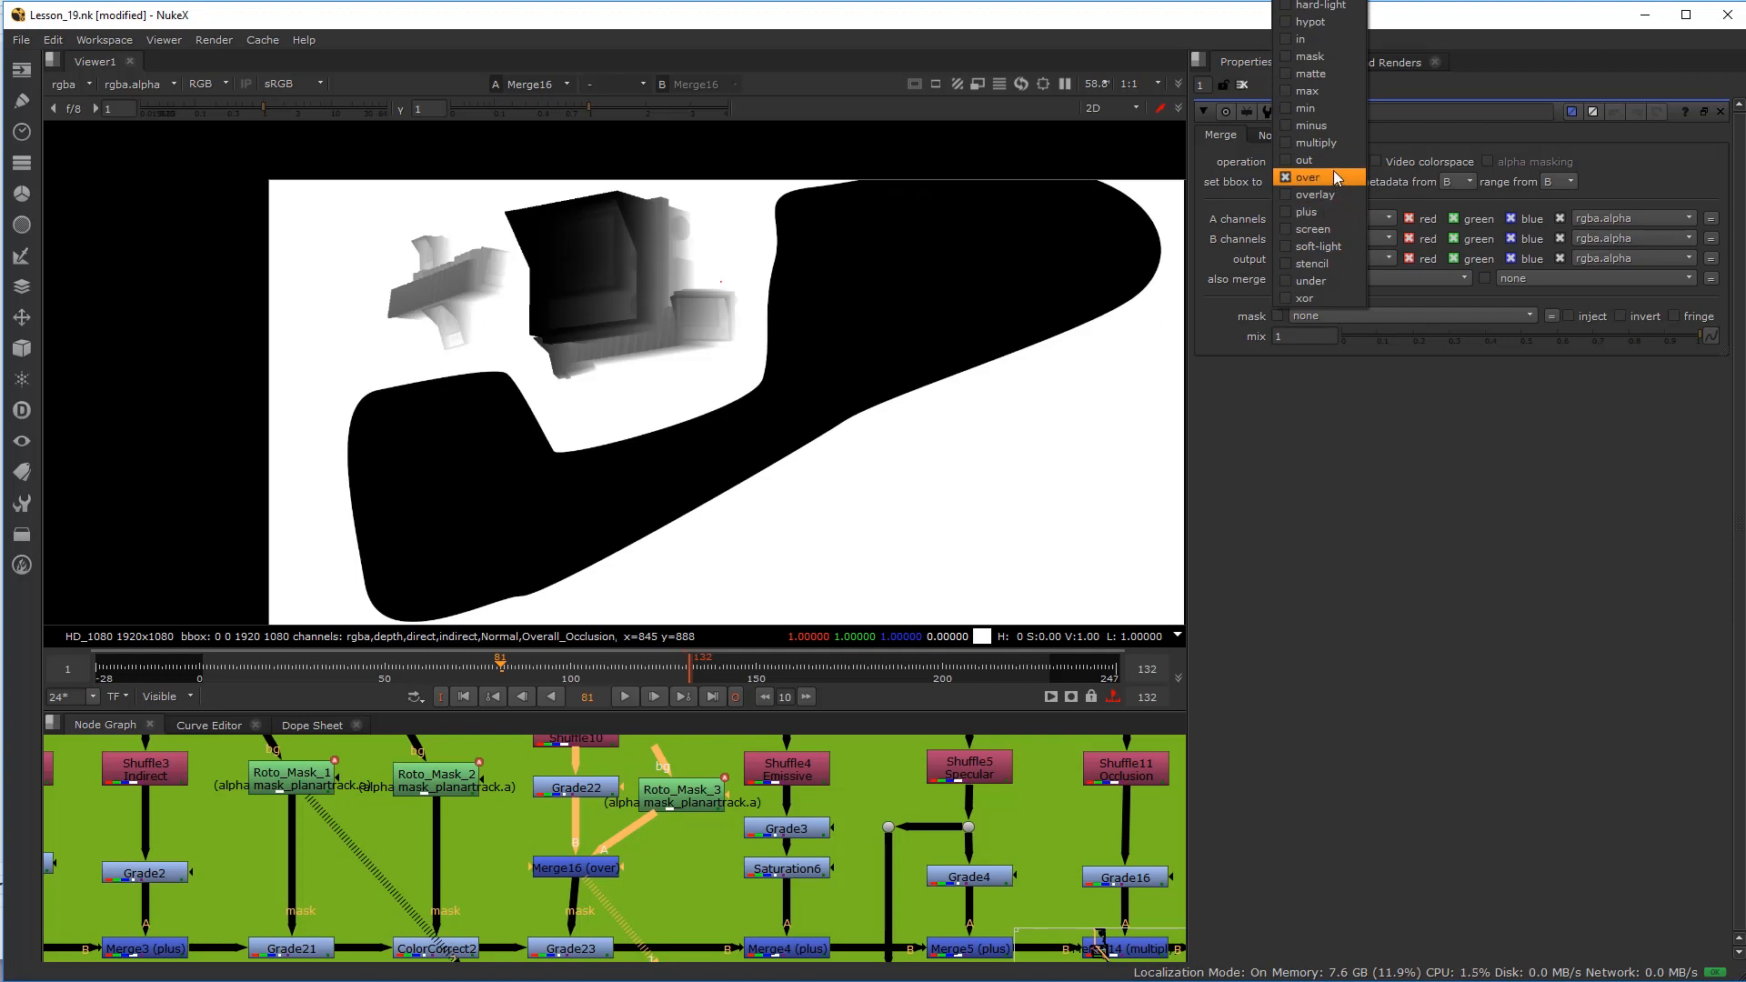
left_click(1317, 265)
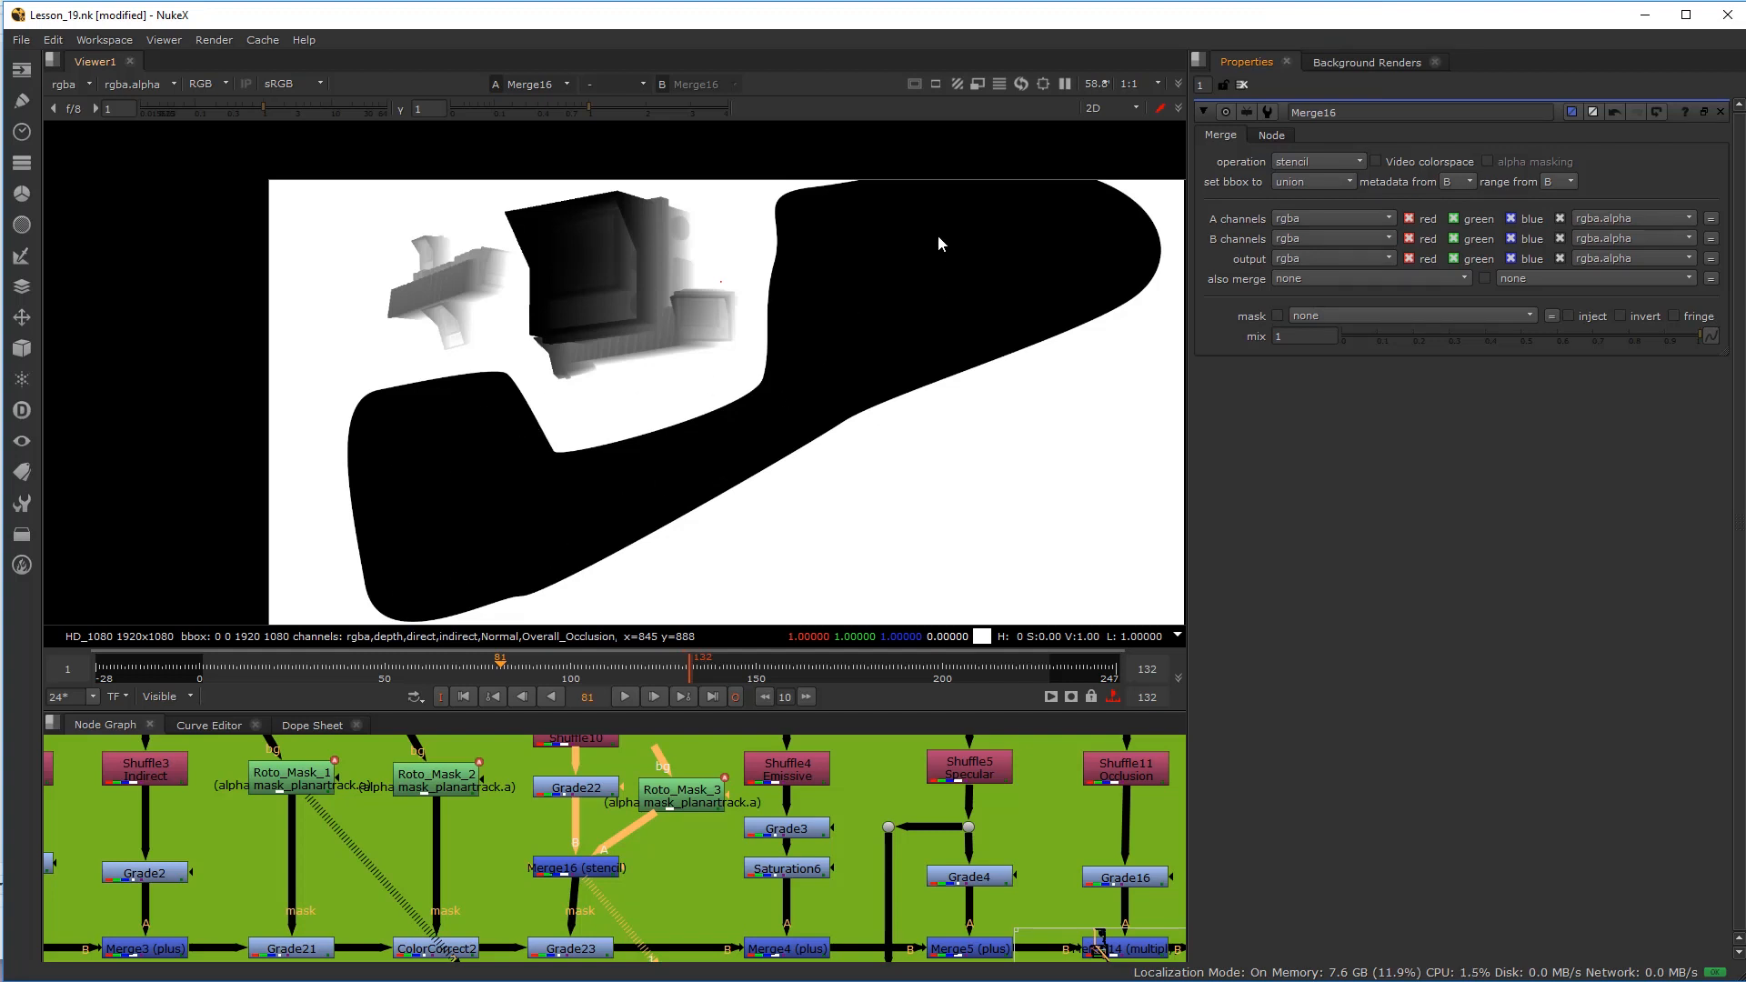
left_click(469, 667)
left_click(500, 666)
Step: Add a Blur node after Roto_Mask_3 and set its size to 14.6
left_click(664, 790)
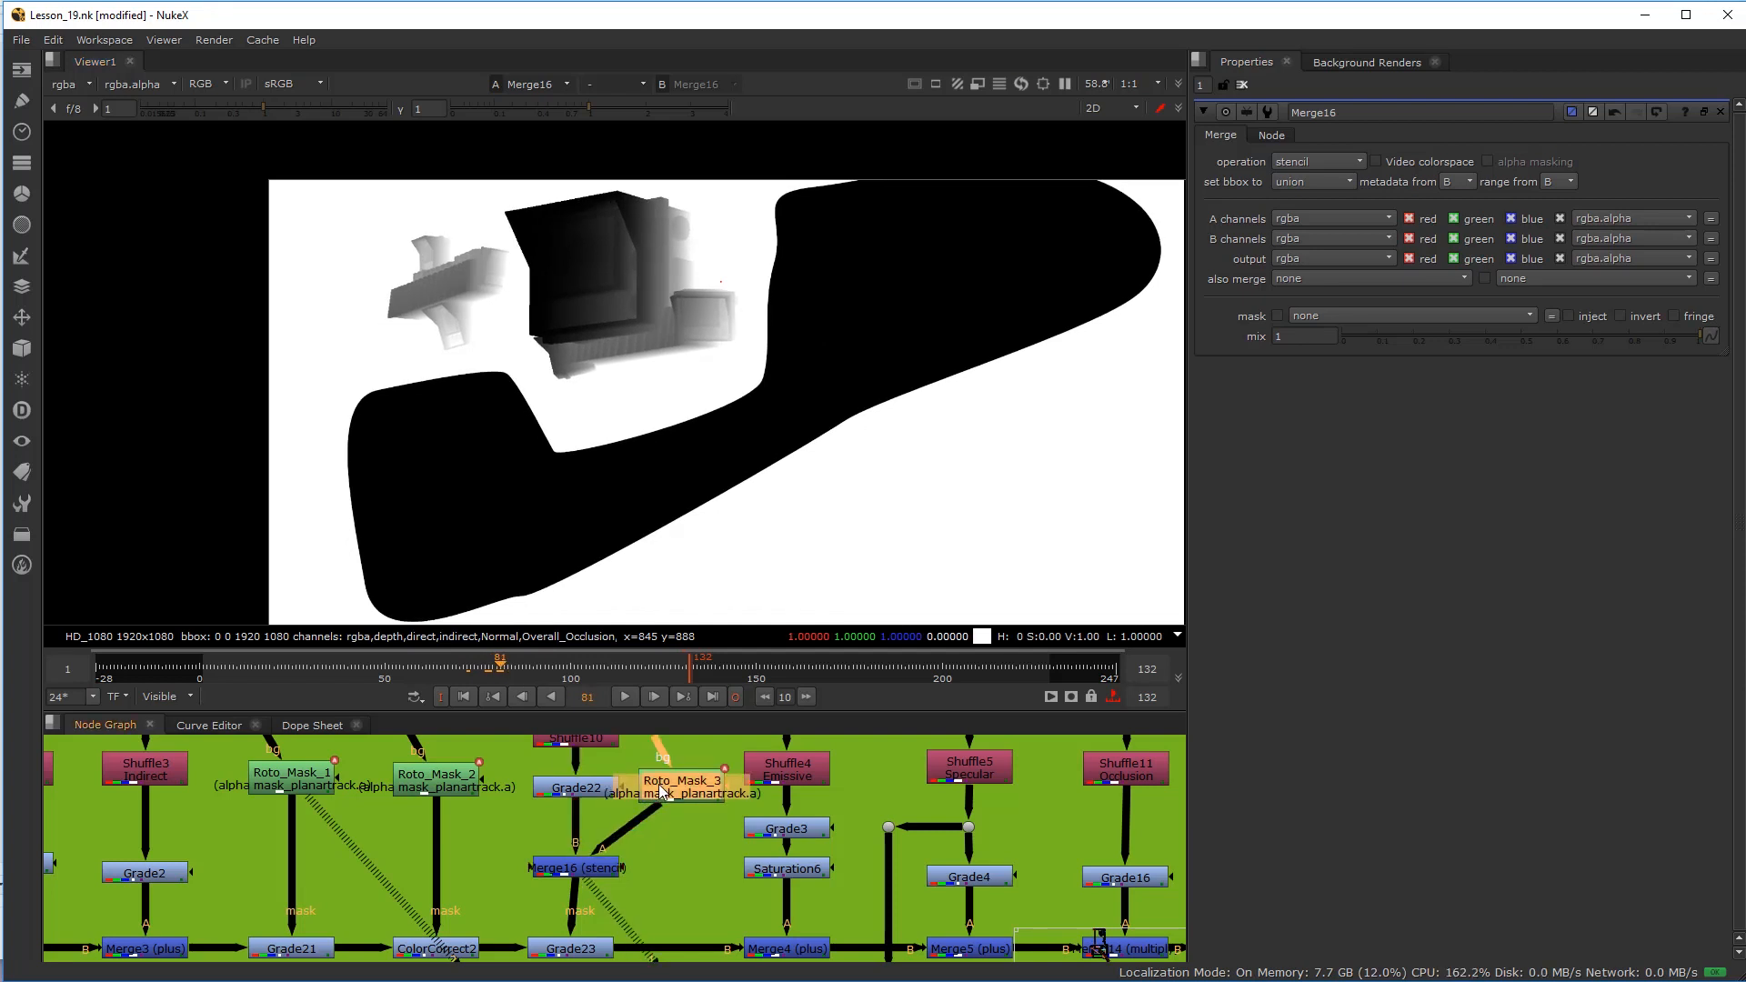
key("Tab")
type("bl")
key("Return")
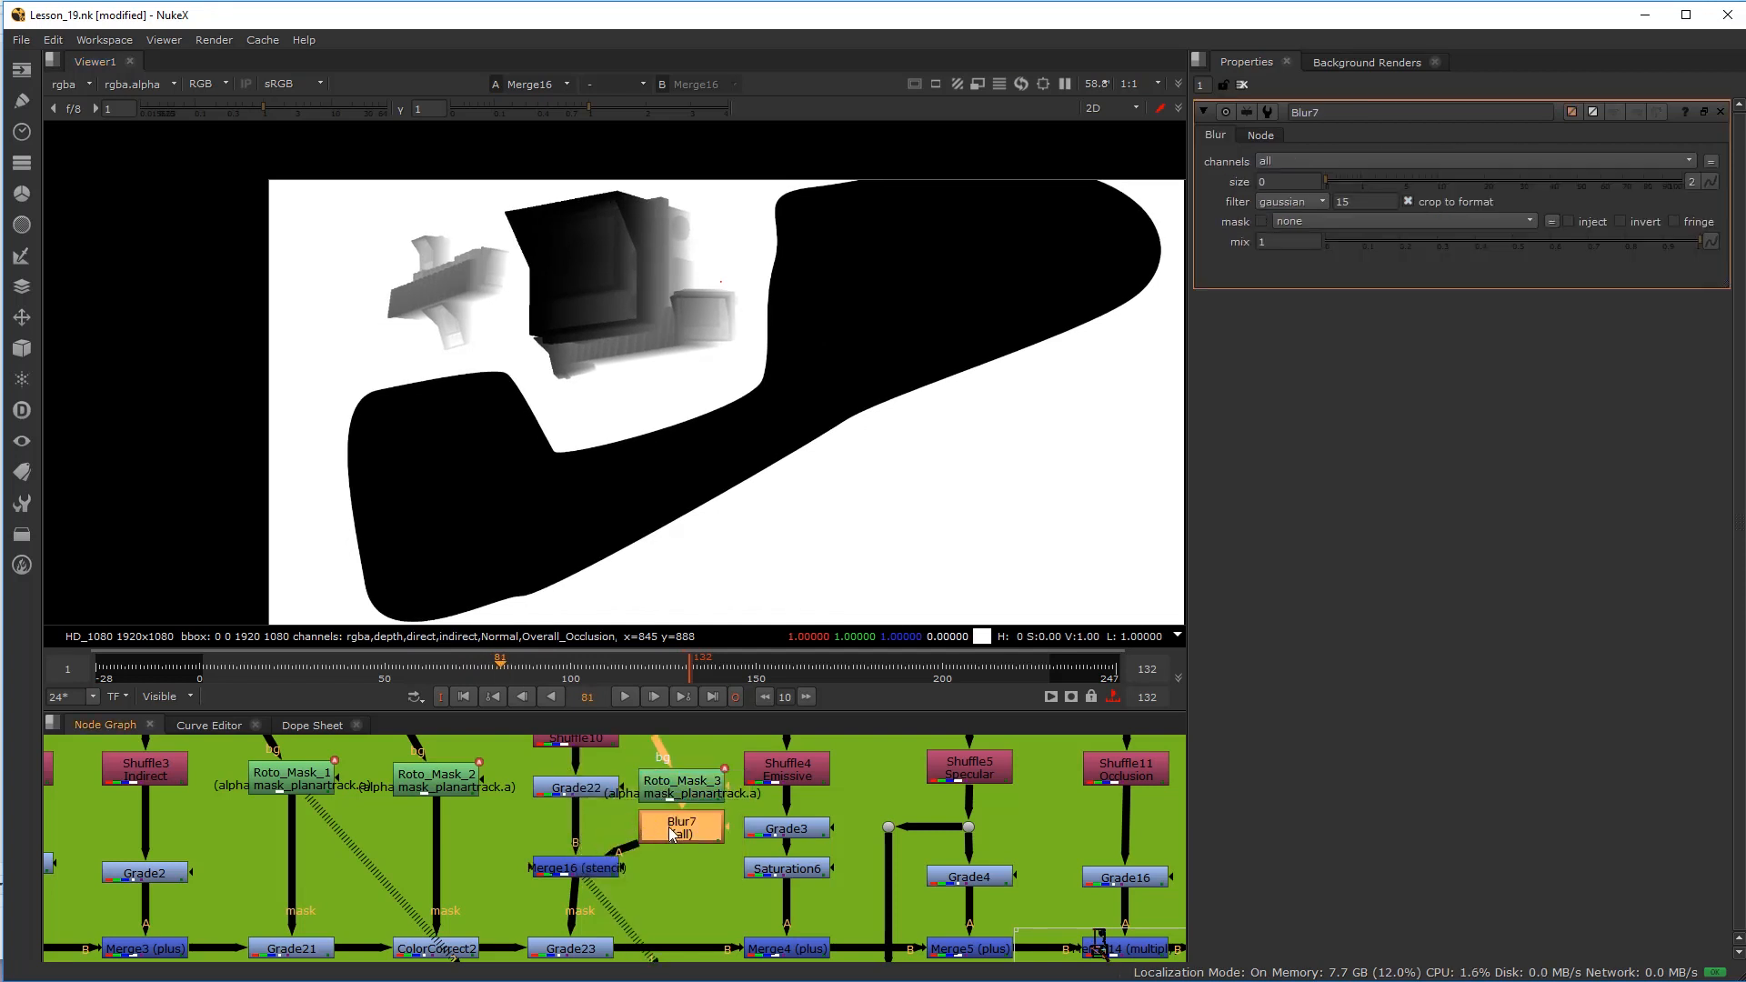
left_click_drag(1325, 180, 1465, 186)
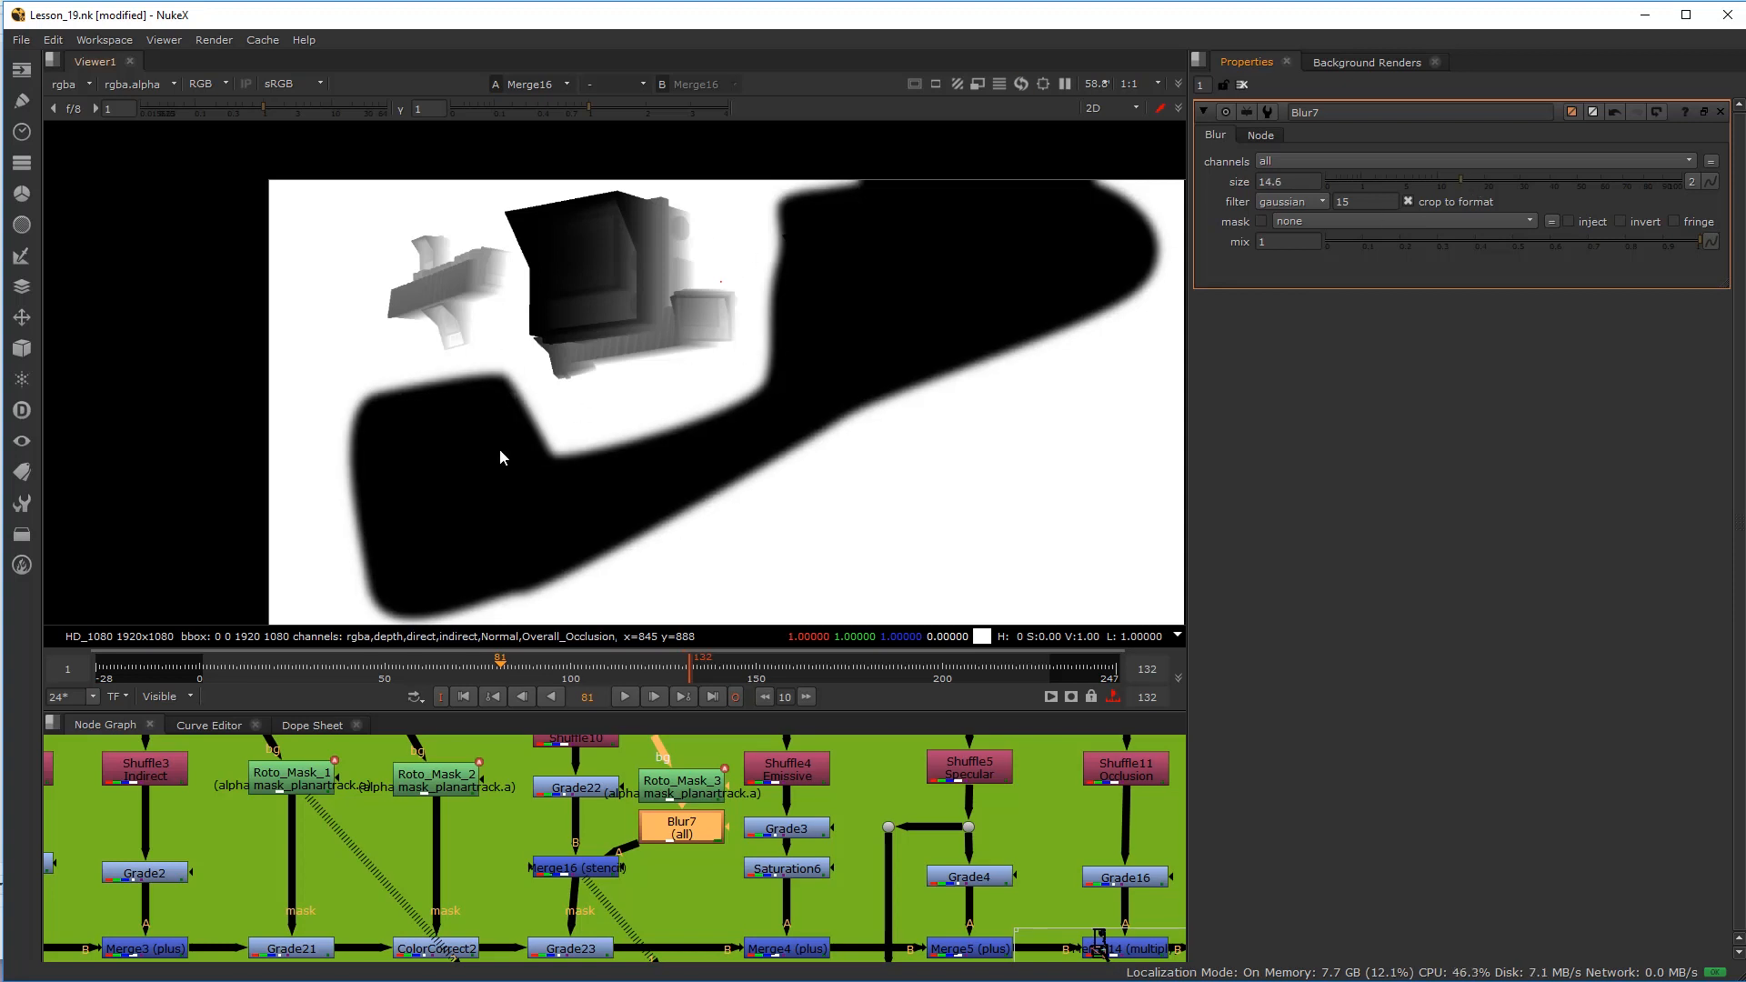
Step: View Grade23 and compare the televisions with Merge16 disabled and enabled, inspecting the main television's back up close
left_click(562, 949)
key("1")
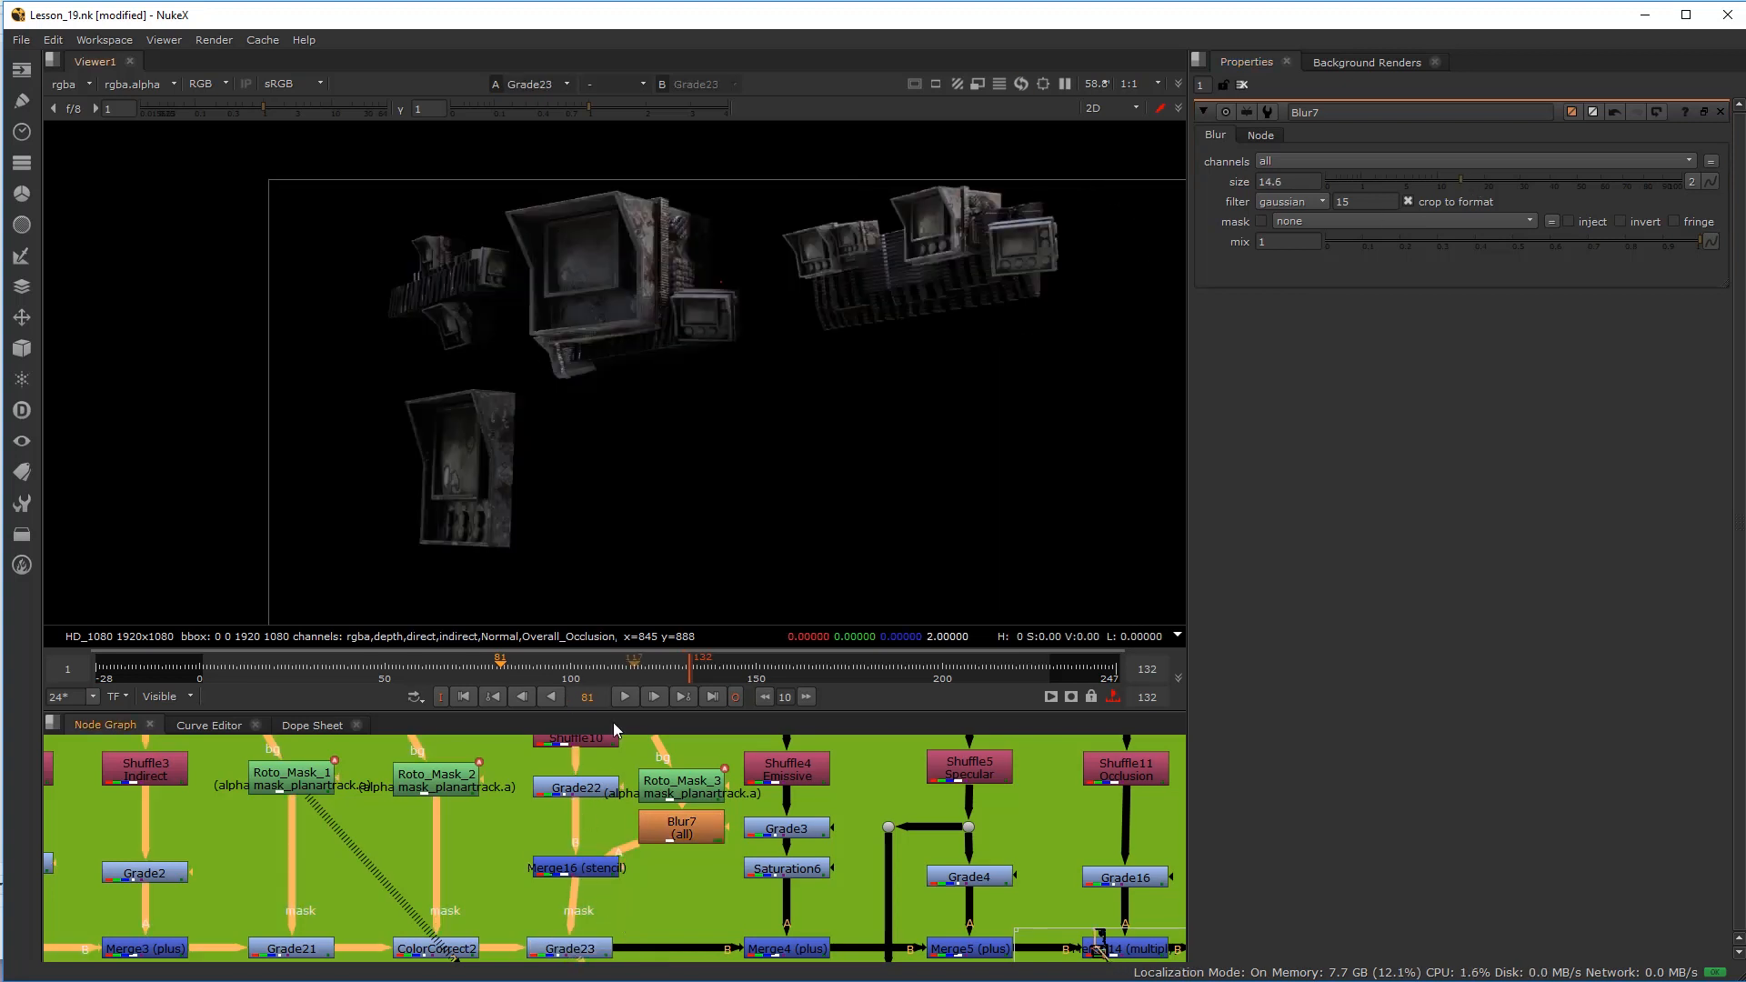
left_click(585, 868)
key("d")
key("d")
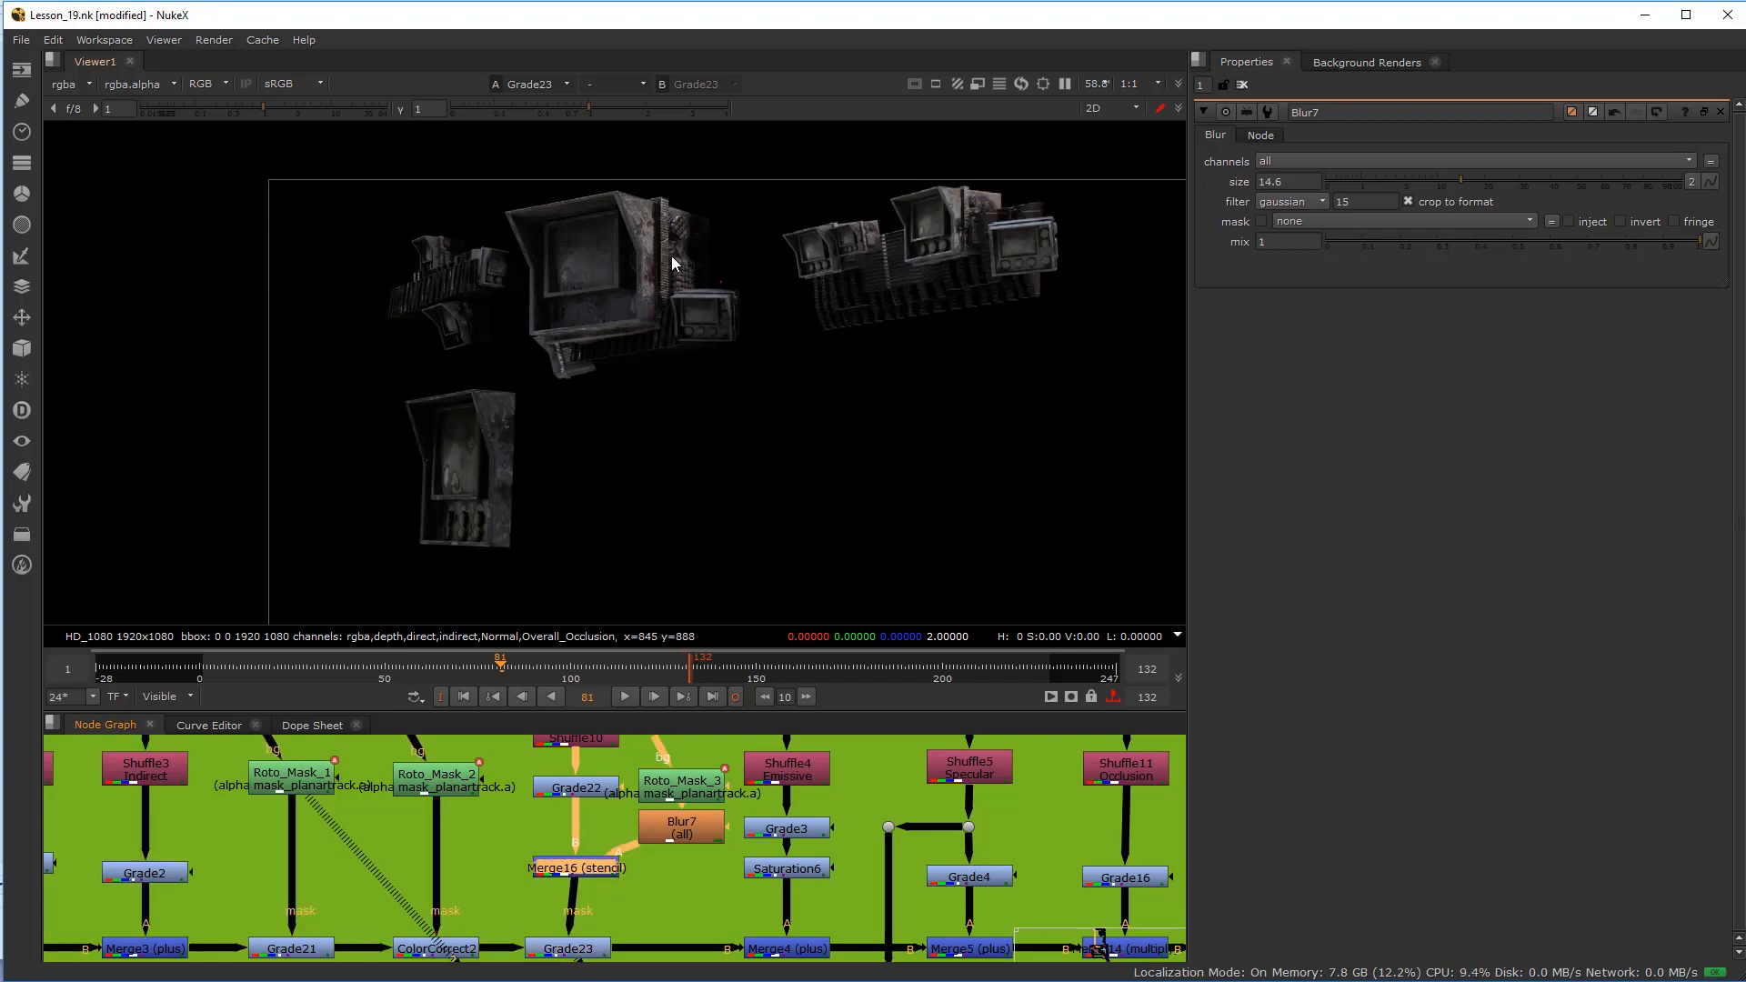
scroll(684, 264, "up", 8)
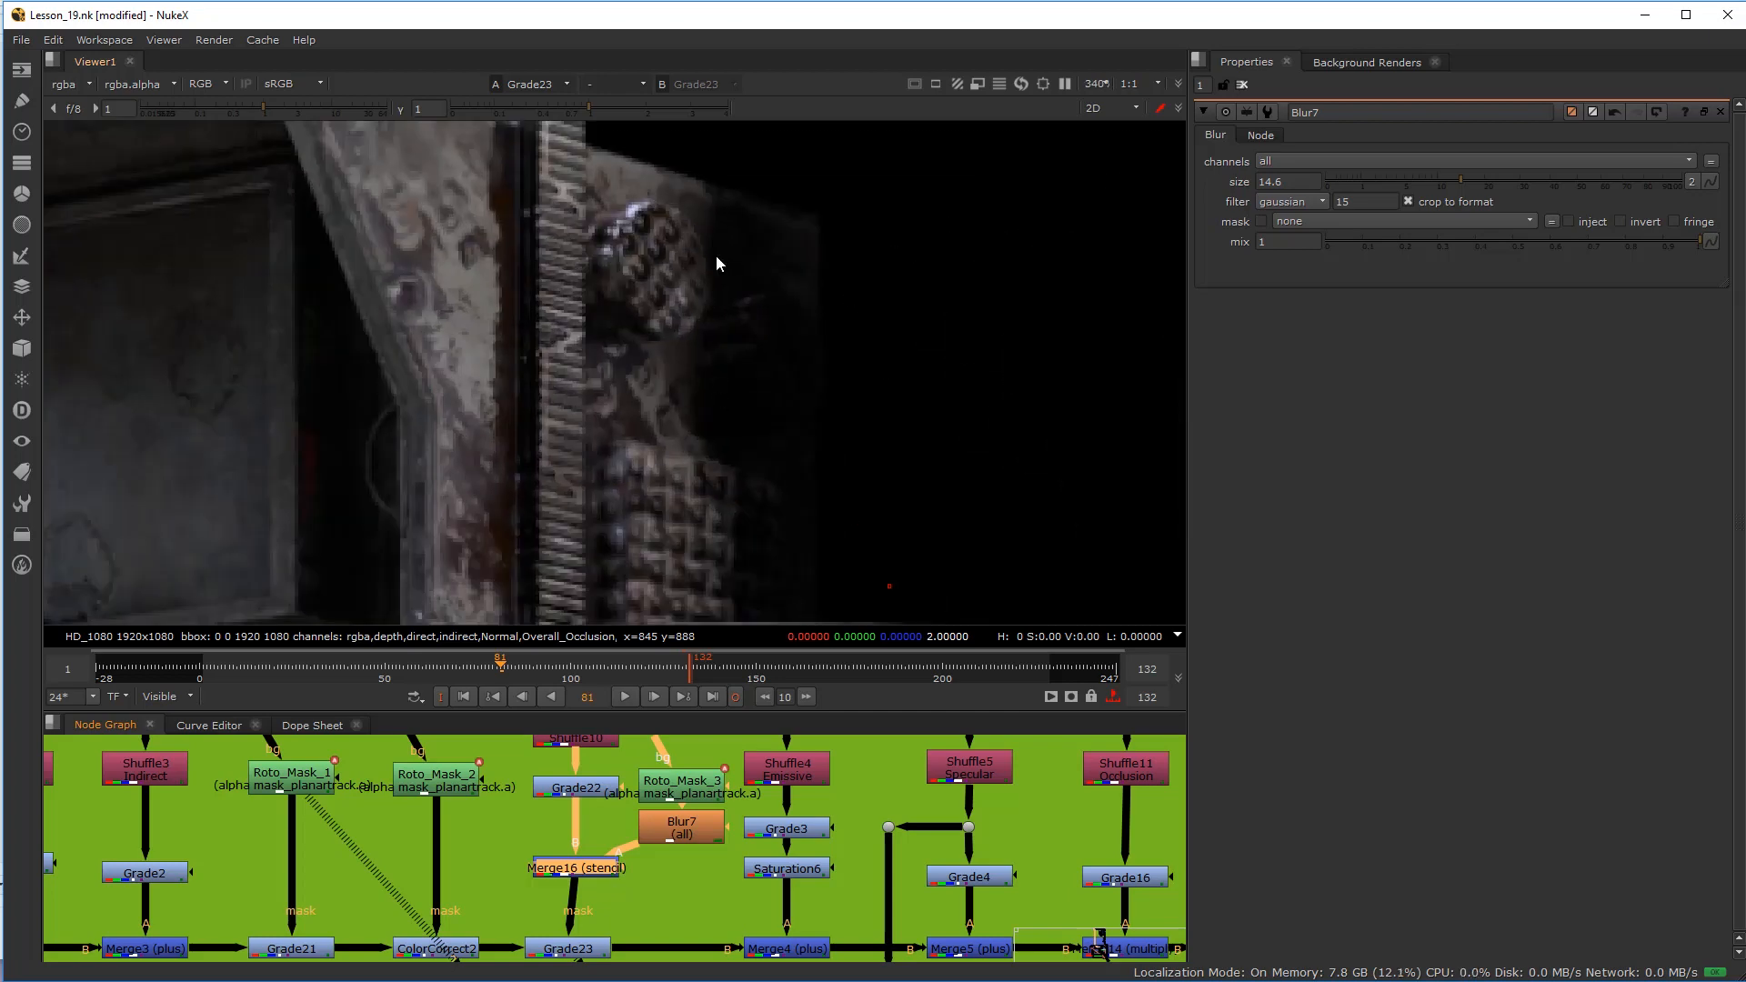
Step: View the final composite through Write2 to inspect the back of the main television
scroll(831, 869, "down", 10)
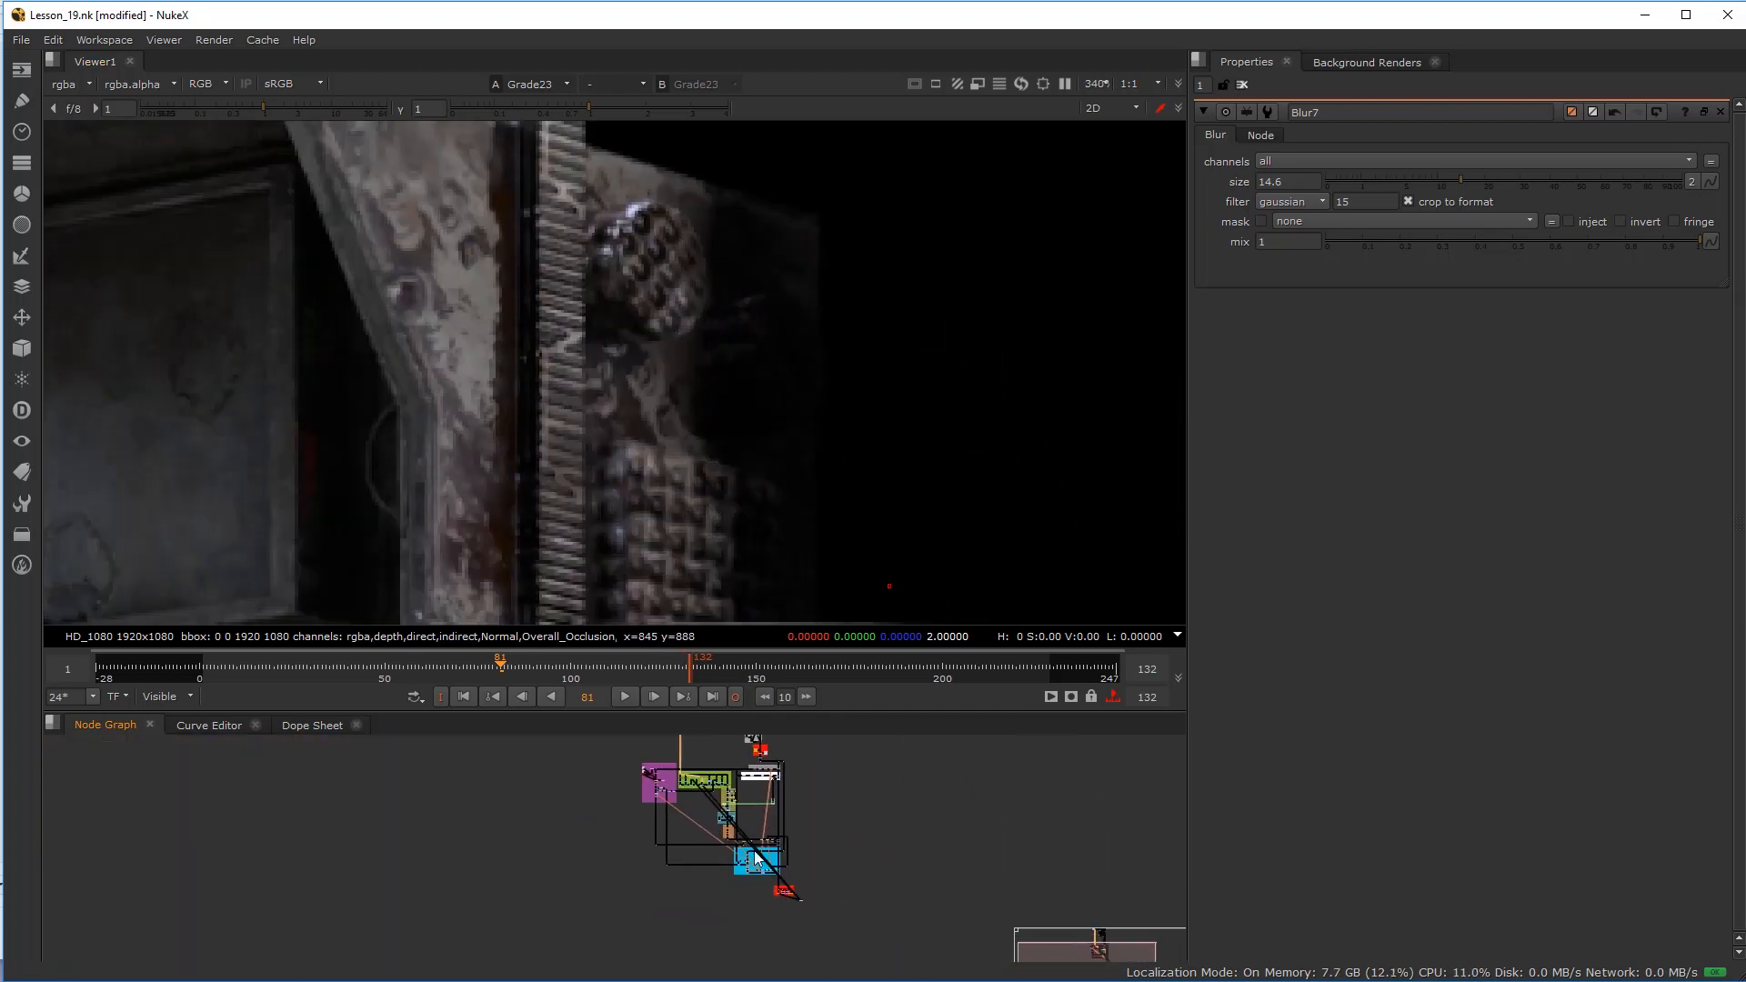
scroll(786, 879, "up", 4)
scroll(785, 878, "up", 5)
left_click(849, 924)
key("1")
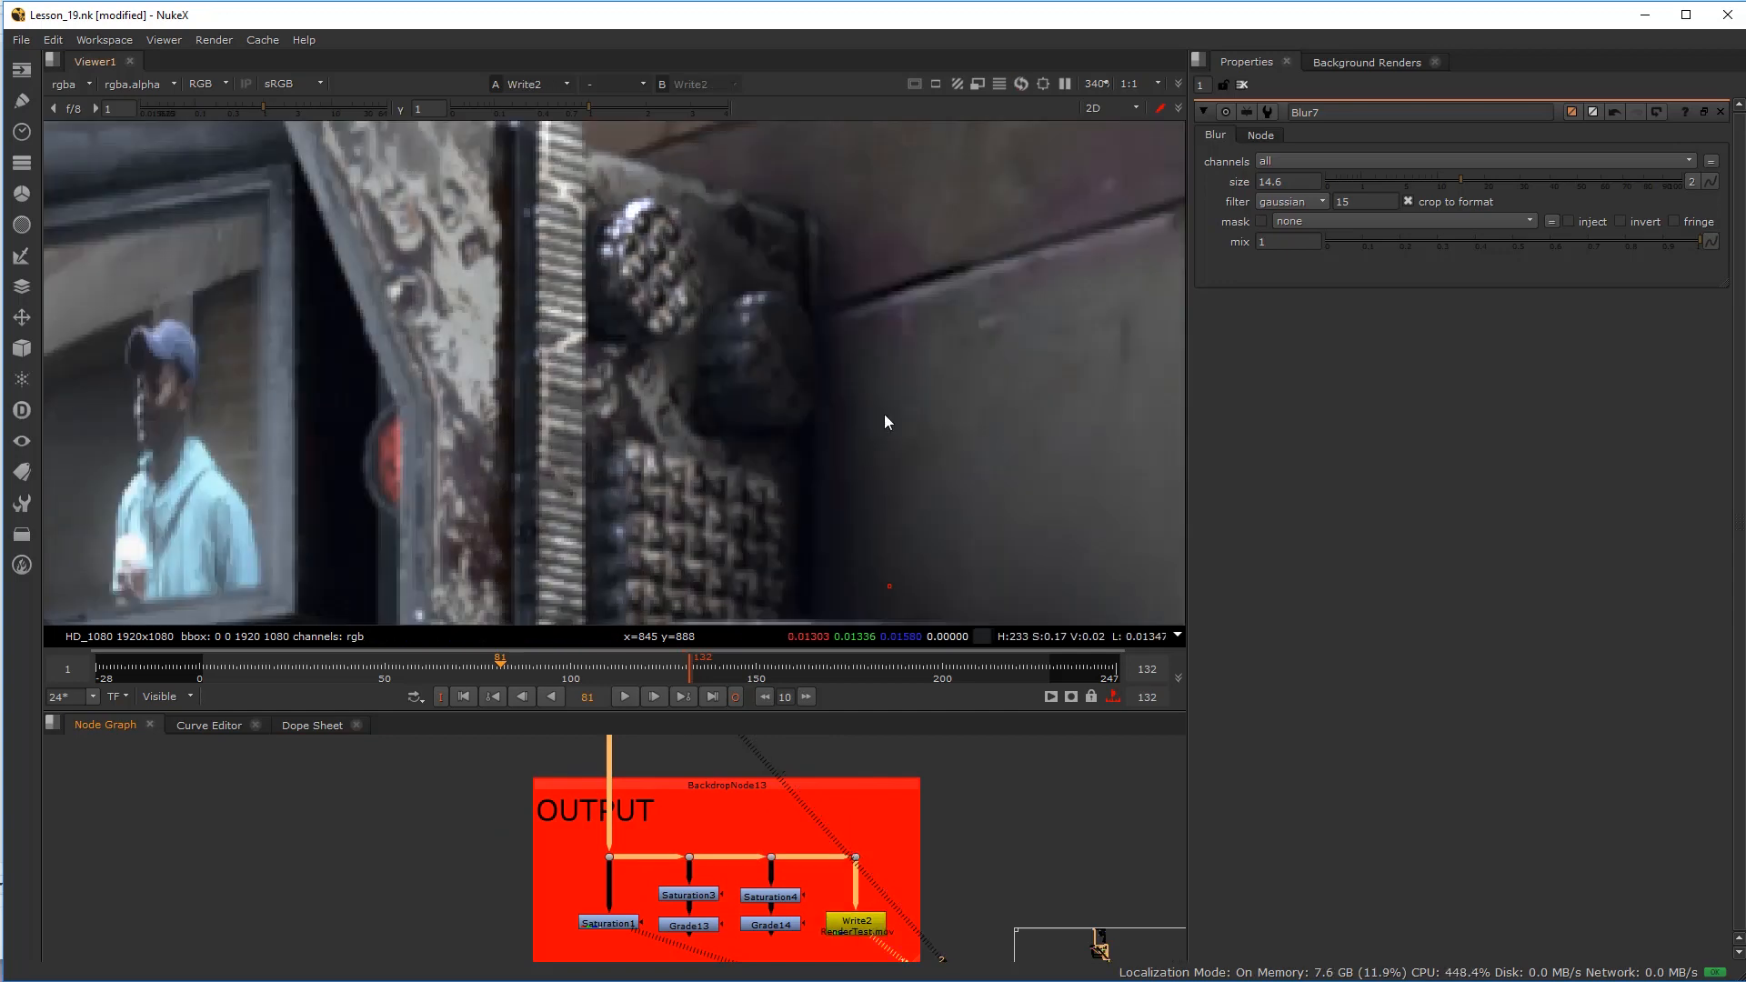
Step: Open Grade23, the depth-masked grade of the televisions, and set its gain to 0.21 with its mix kept at 1
scroll(778, 346, "down", 5)
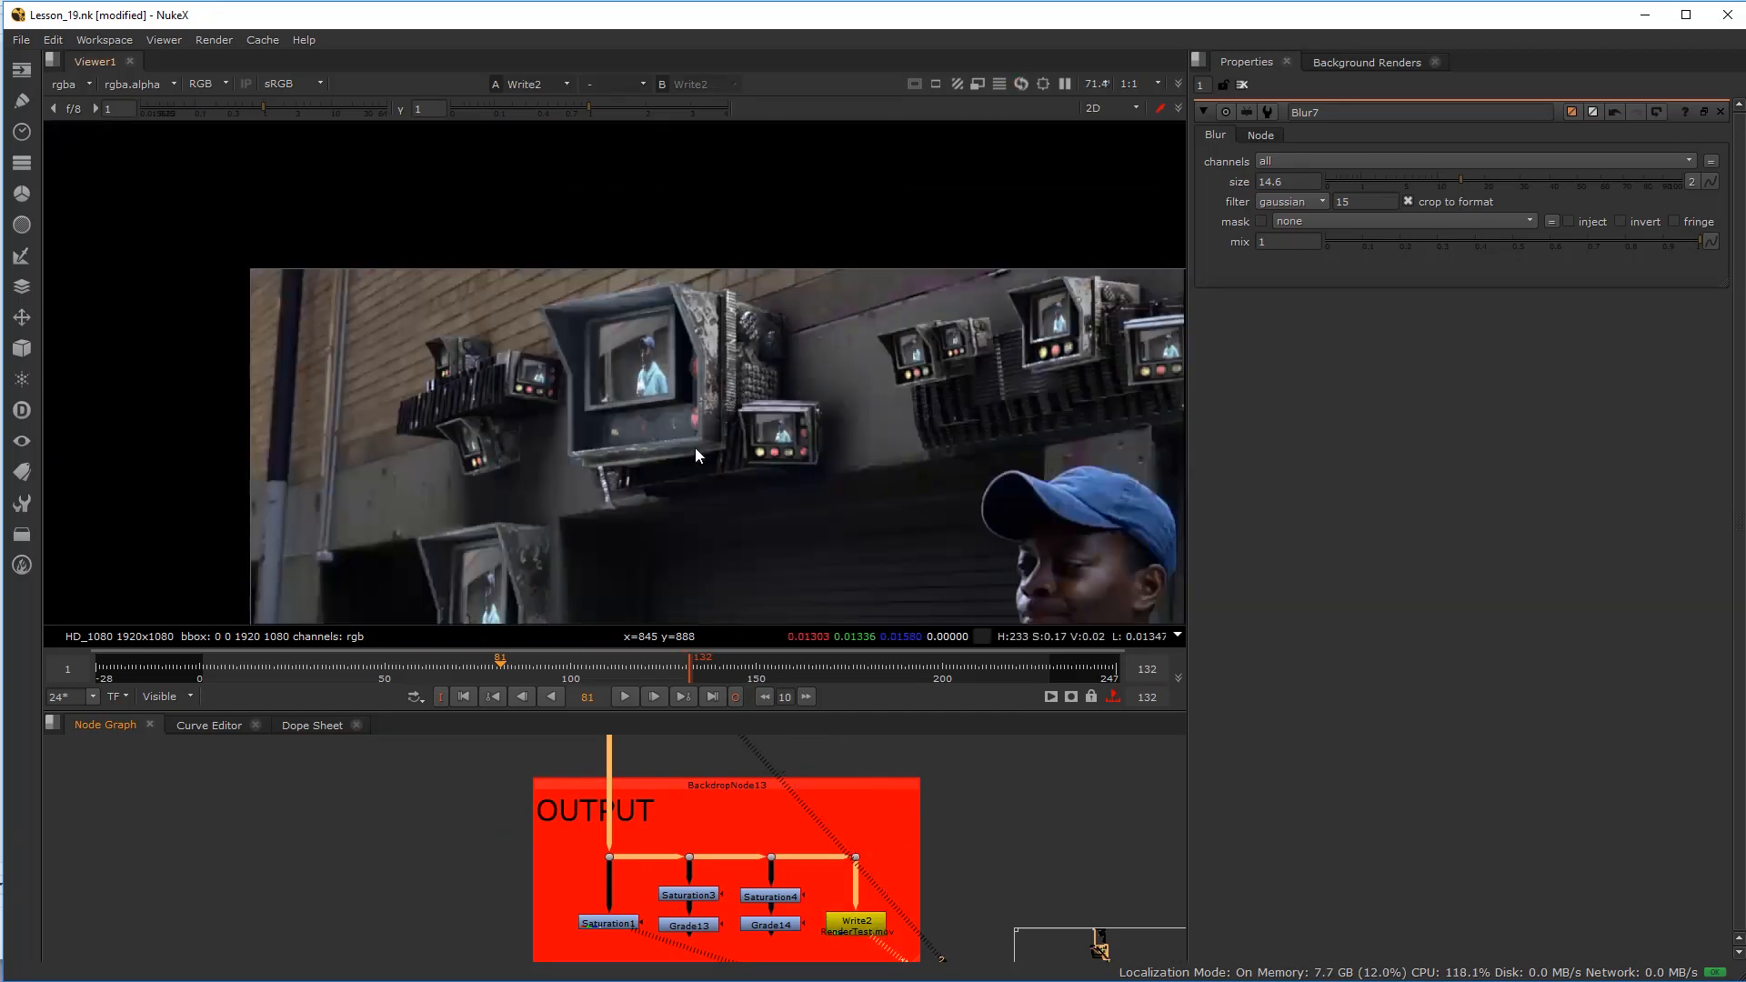
scroll(613, 843, "down", 6)
middle_click_drag(523, 755, 646, 930)
scroll(593, 823, "up", 1)
middle_click_drag(593, 823, 633, 946)
middle_click_drag(471, 833, 548, 935)
scroll(549, 926, "up", 4)
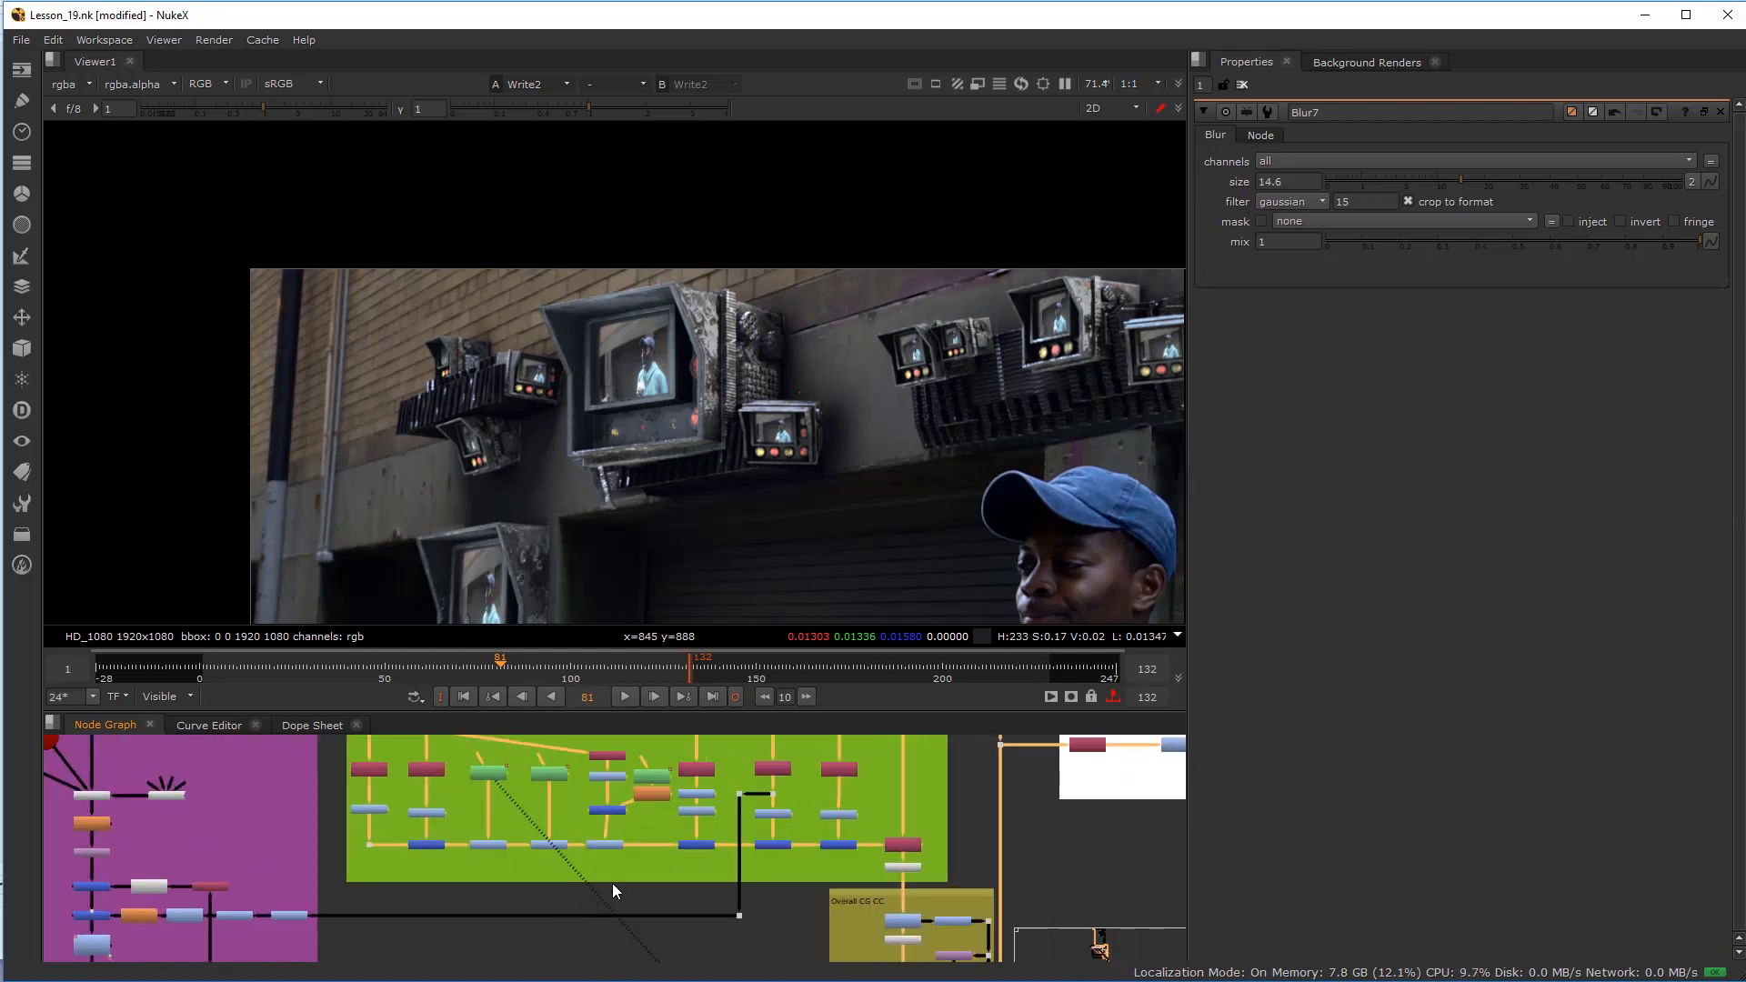
scroll(669, 800, "up", 4)
scroll(641, 829, "down", 1)
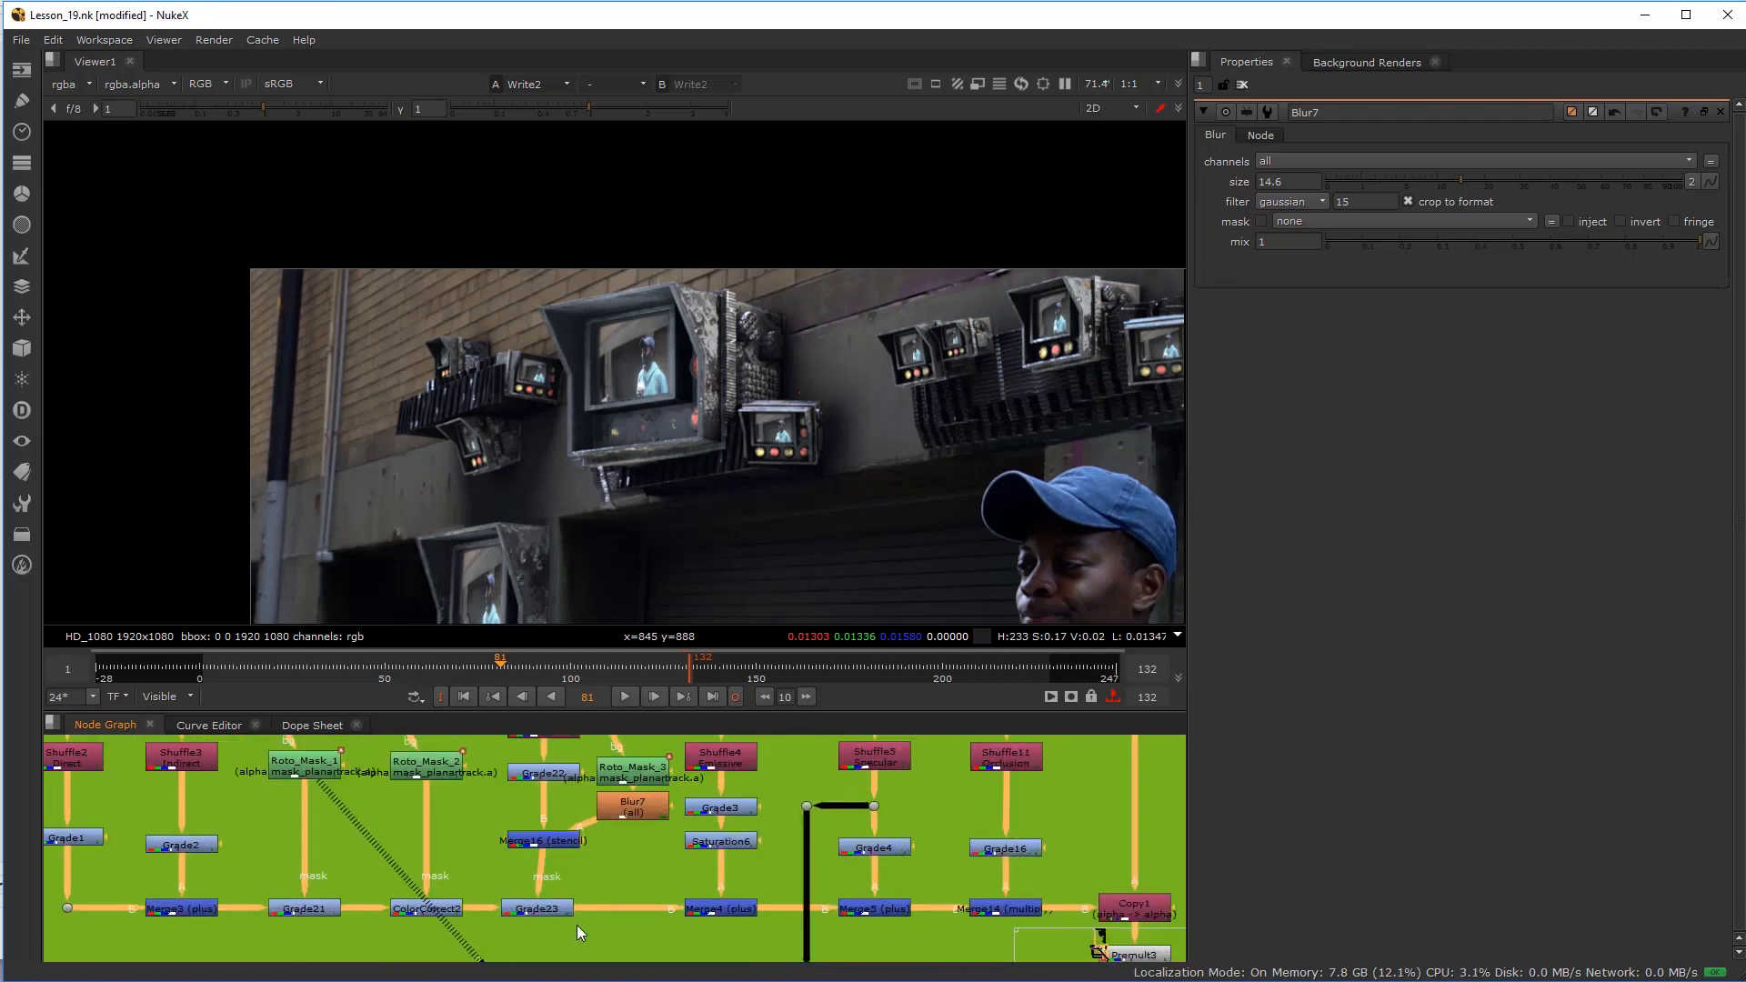
scroll(577, 925, "up", 2)
double_click(549, 905)
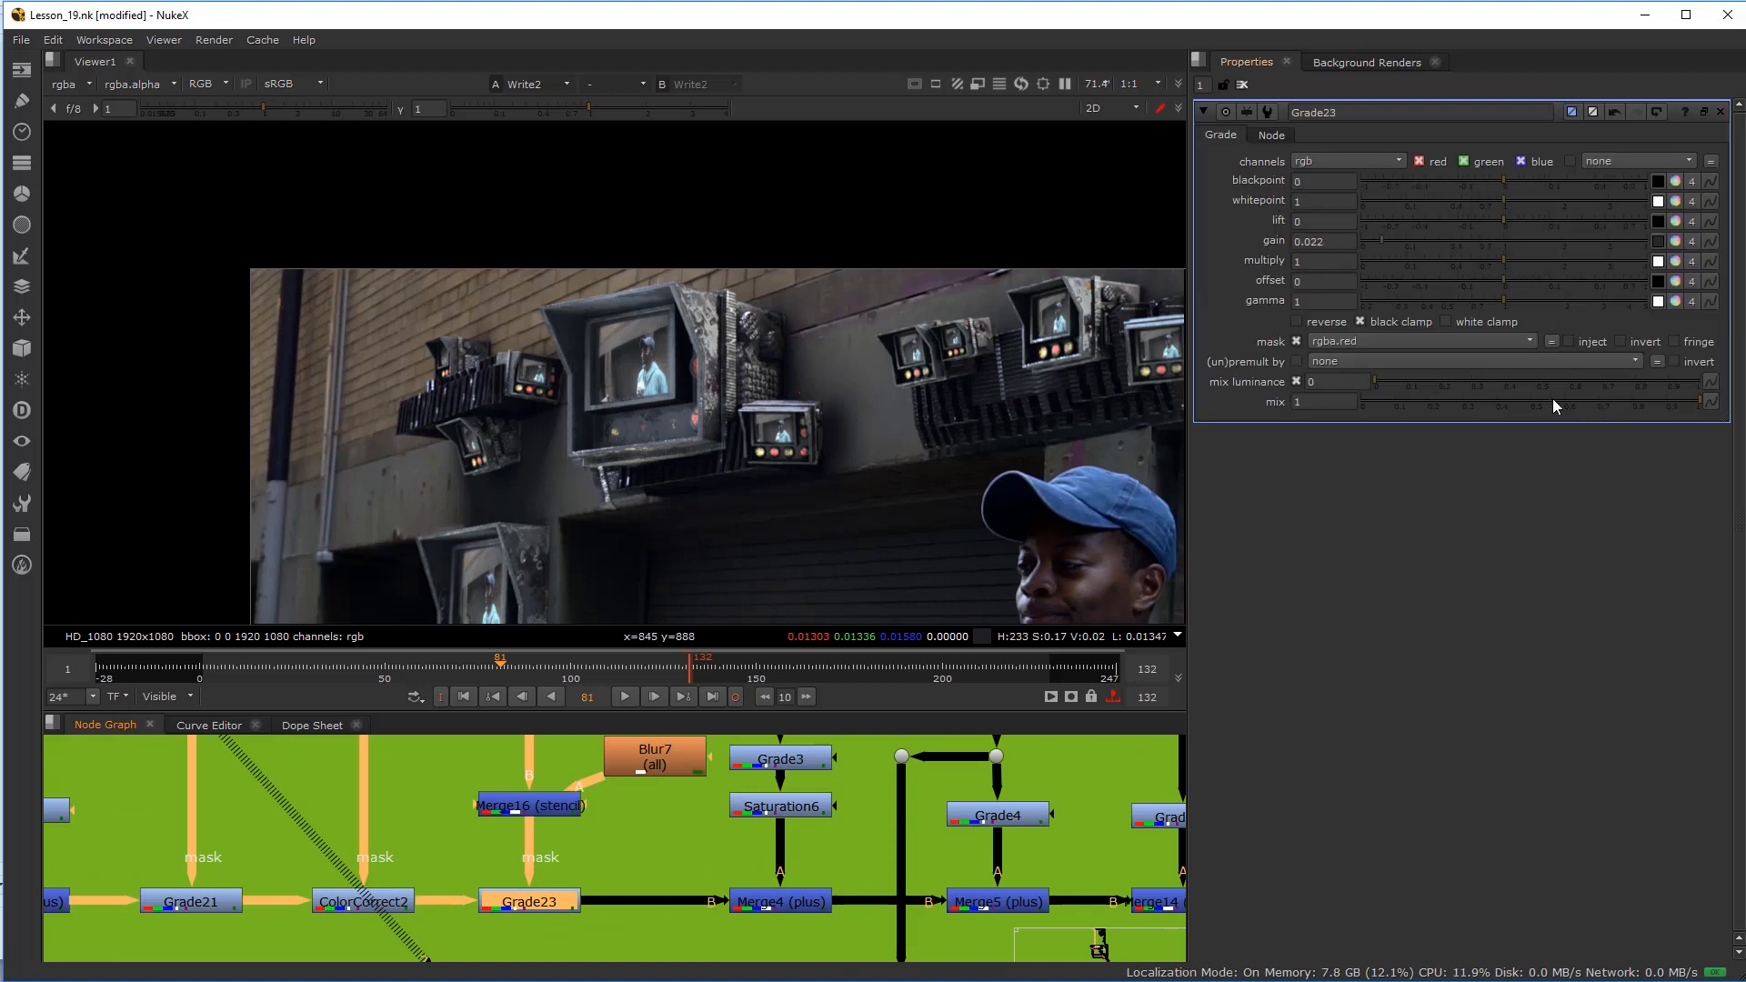
left_click_drag(1547, 400, 1744, 401)
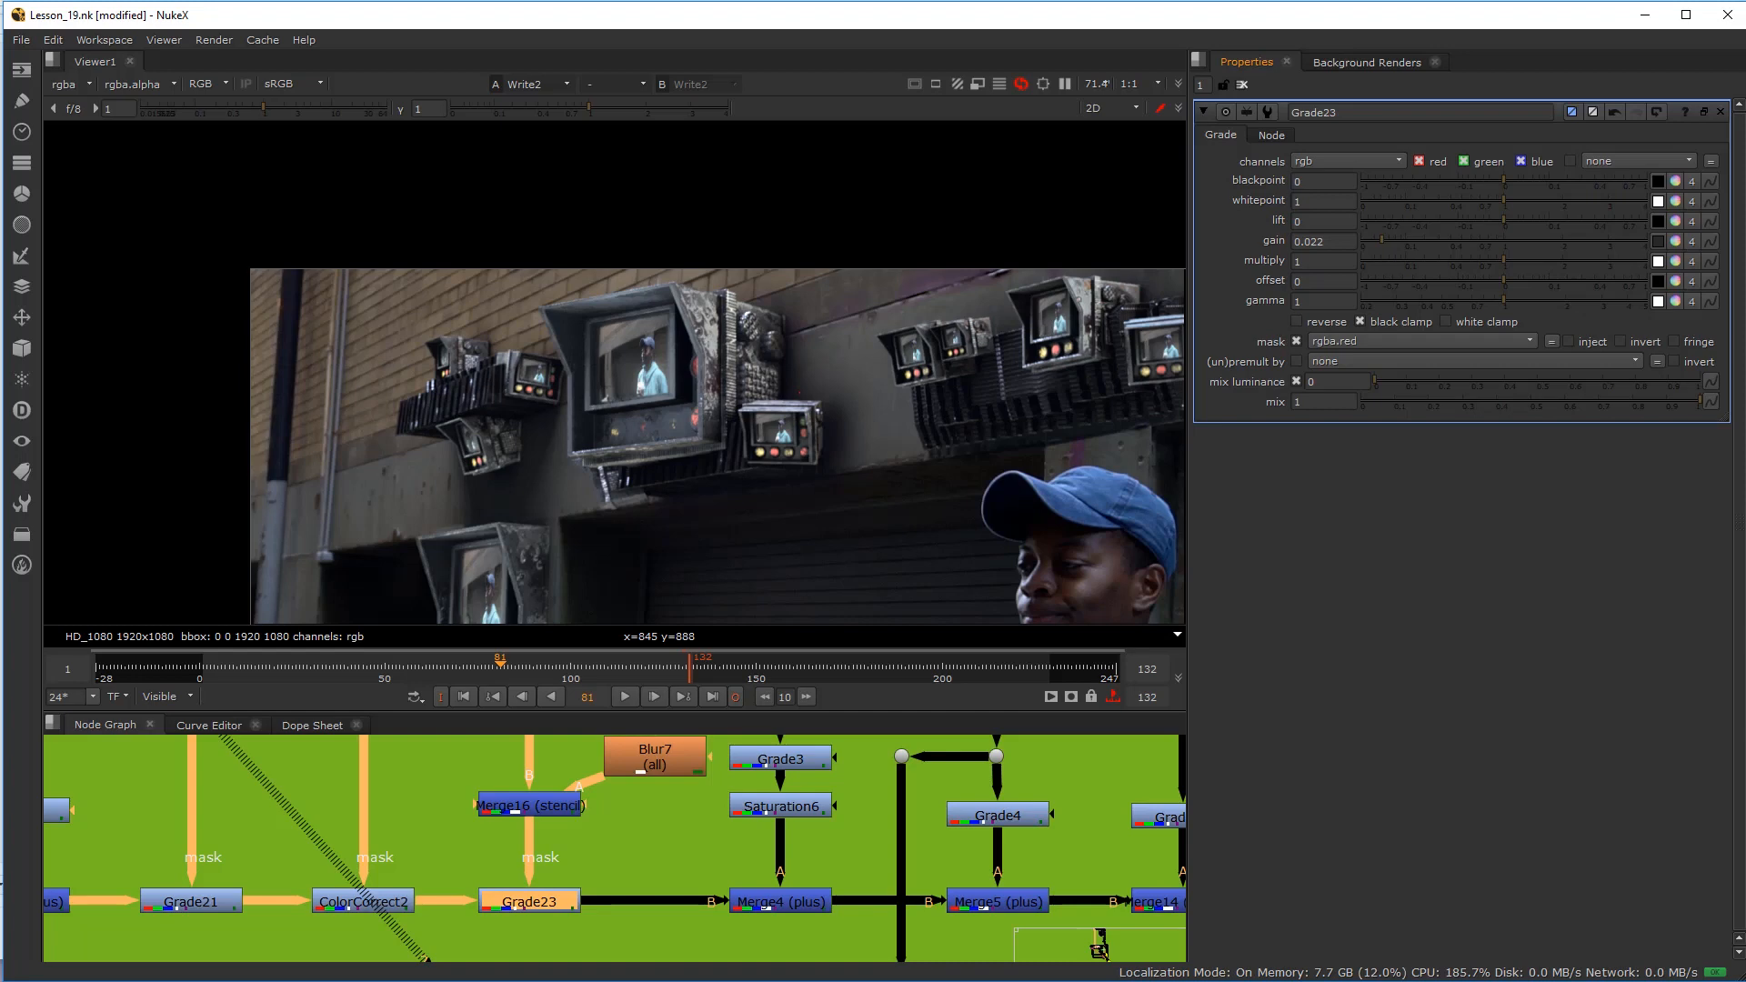
left_click(1427, 240)
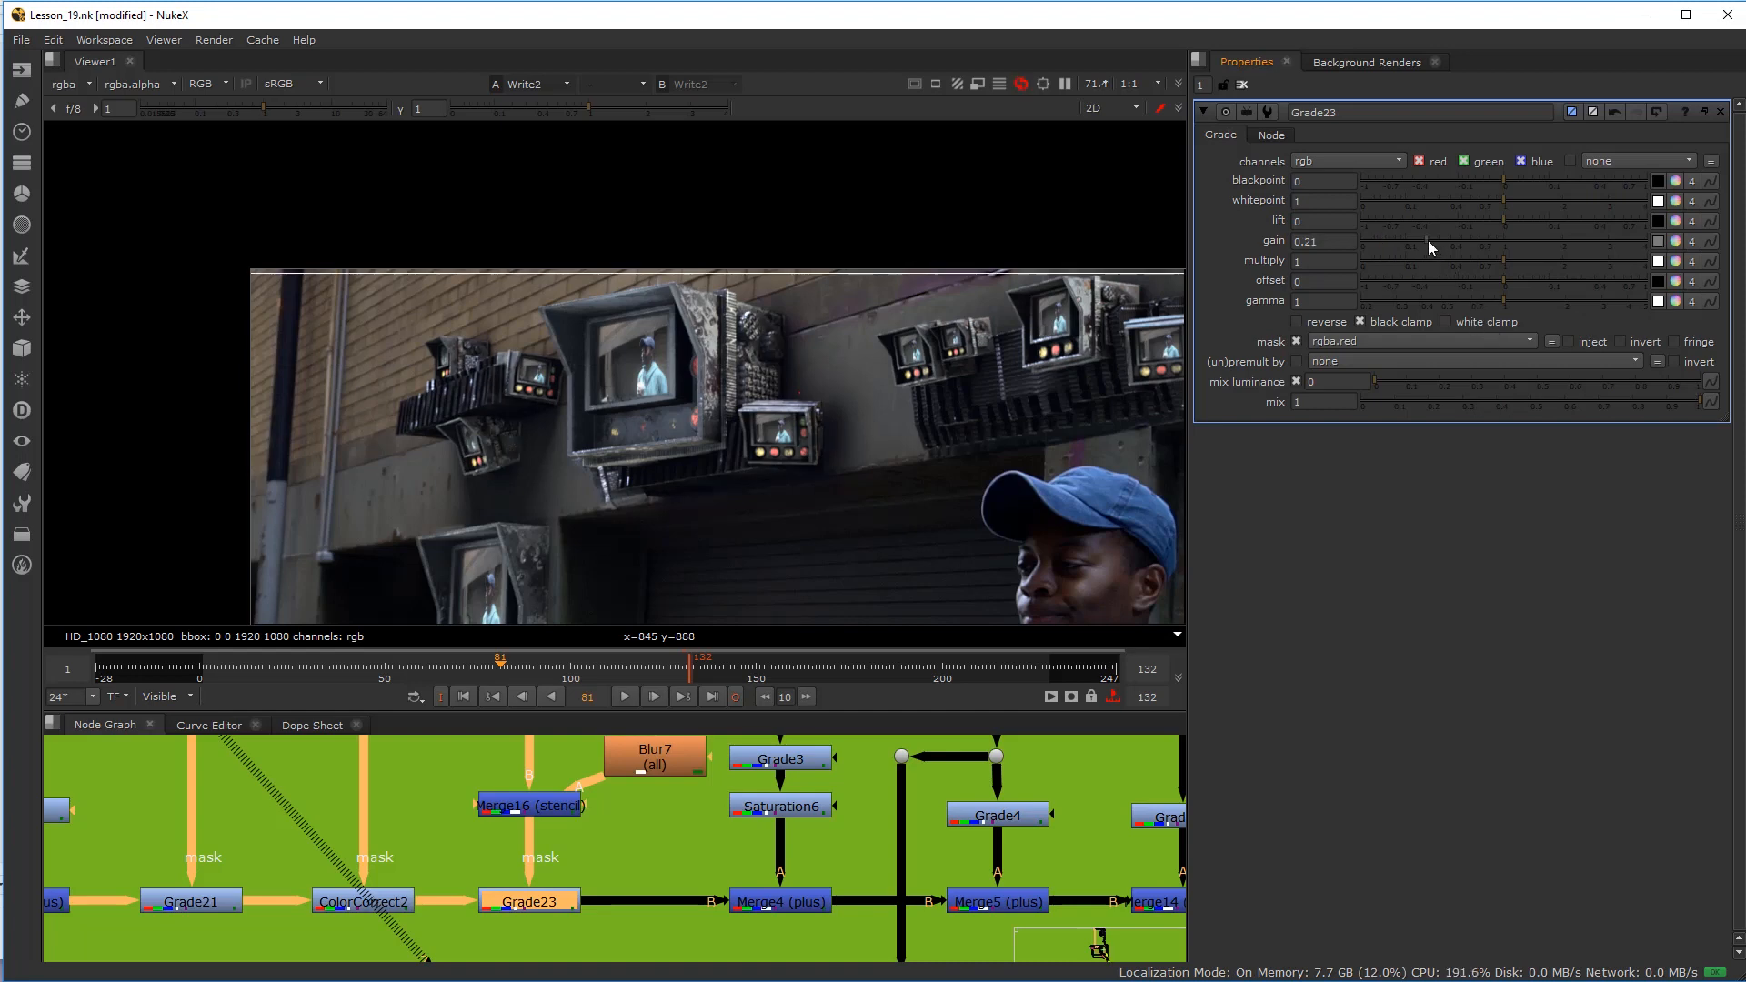
Step: Set Grade23's gamma to 0.73 while judging the televisions and their brackets up close in the composite
scroll(535, 440, "up", 5)
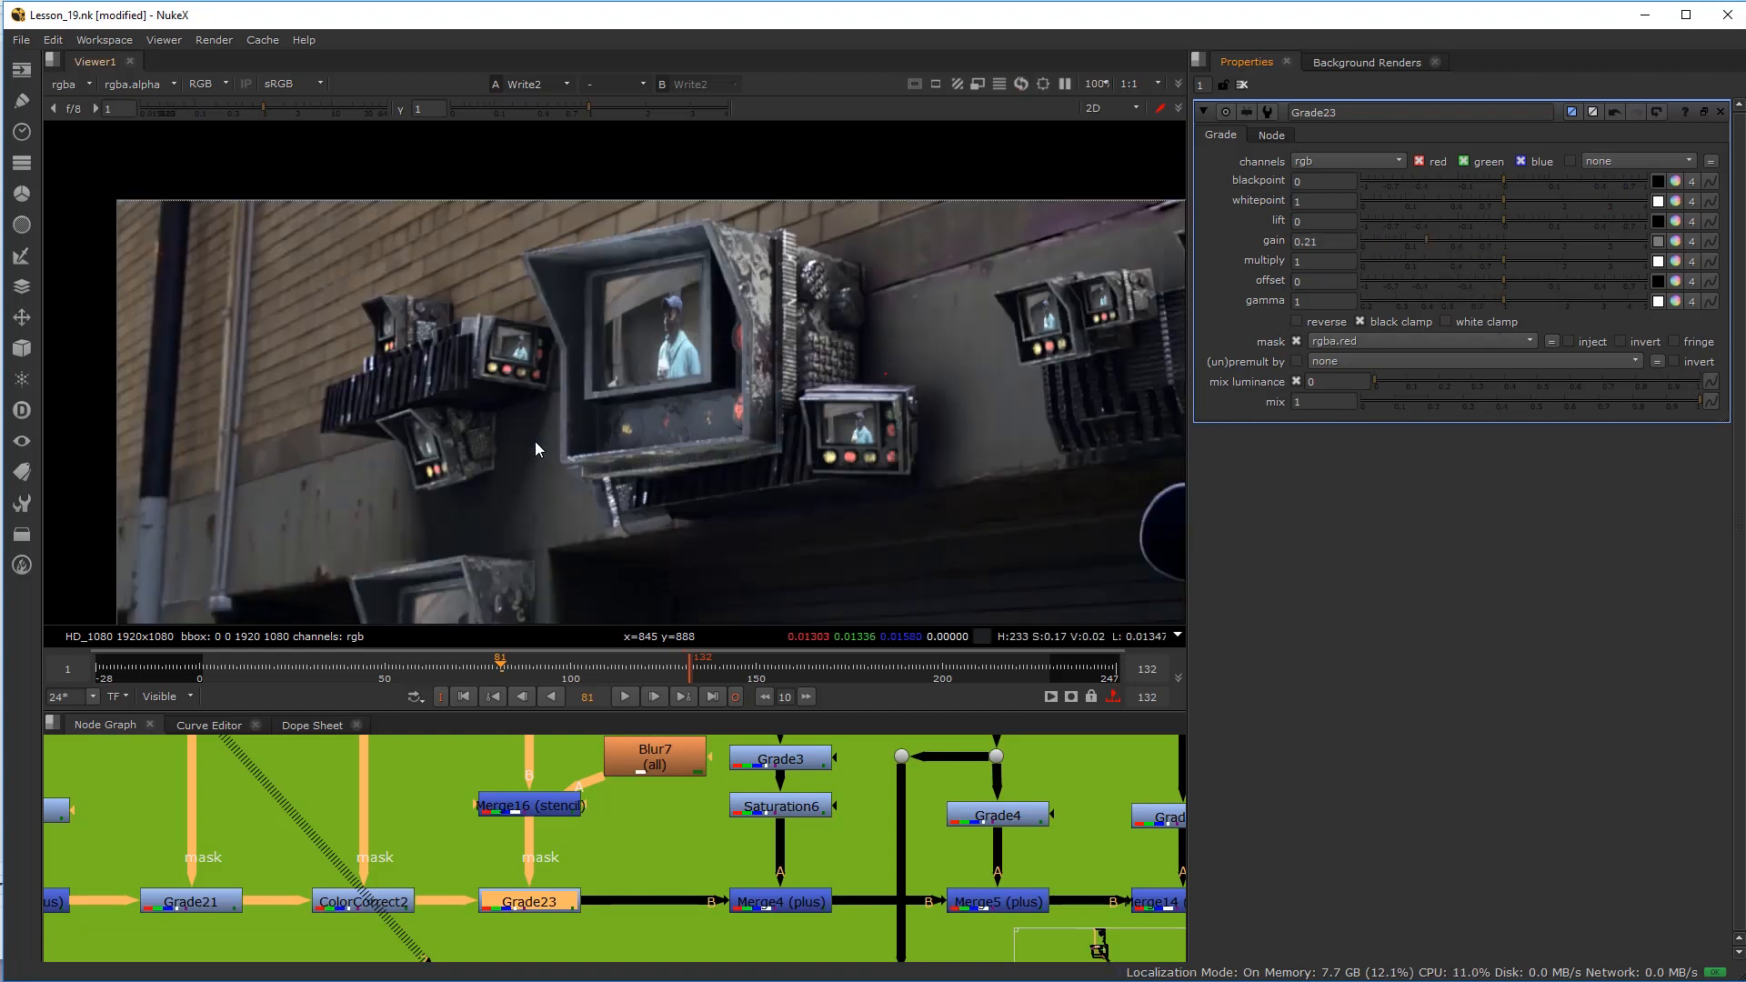
scroll(532, 440, "up", 1)
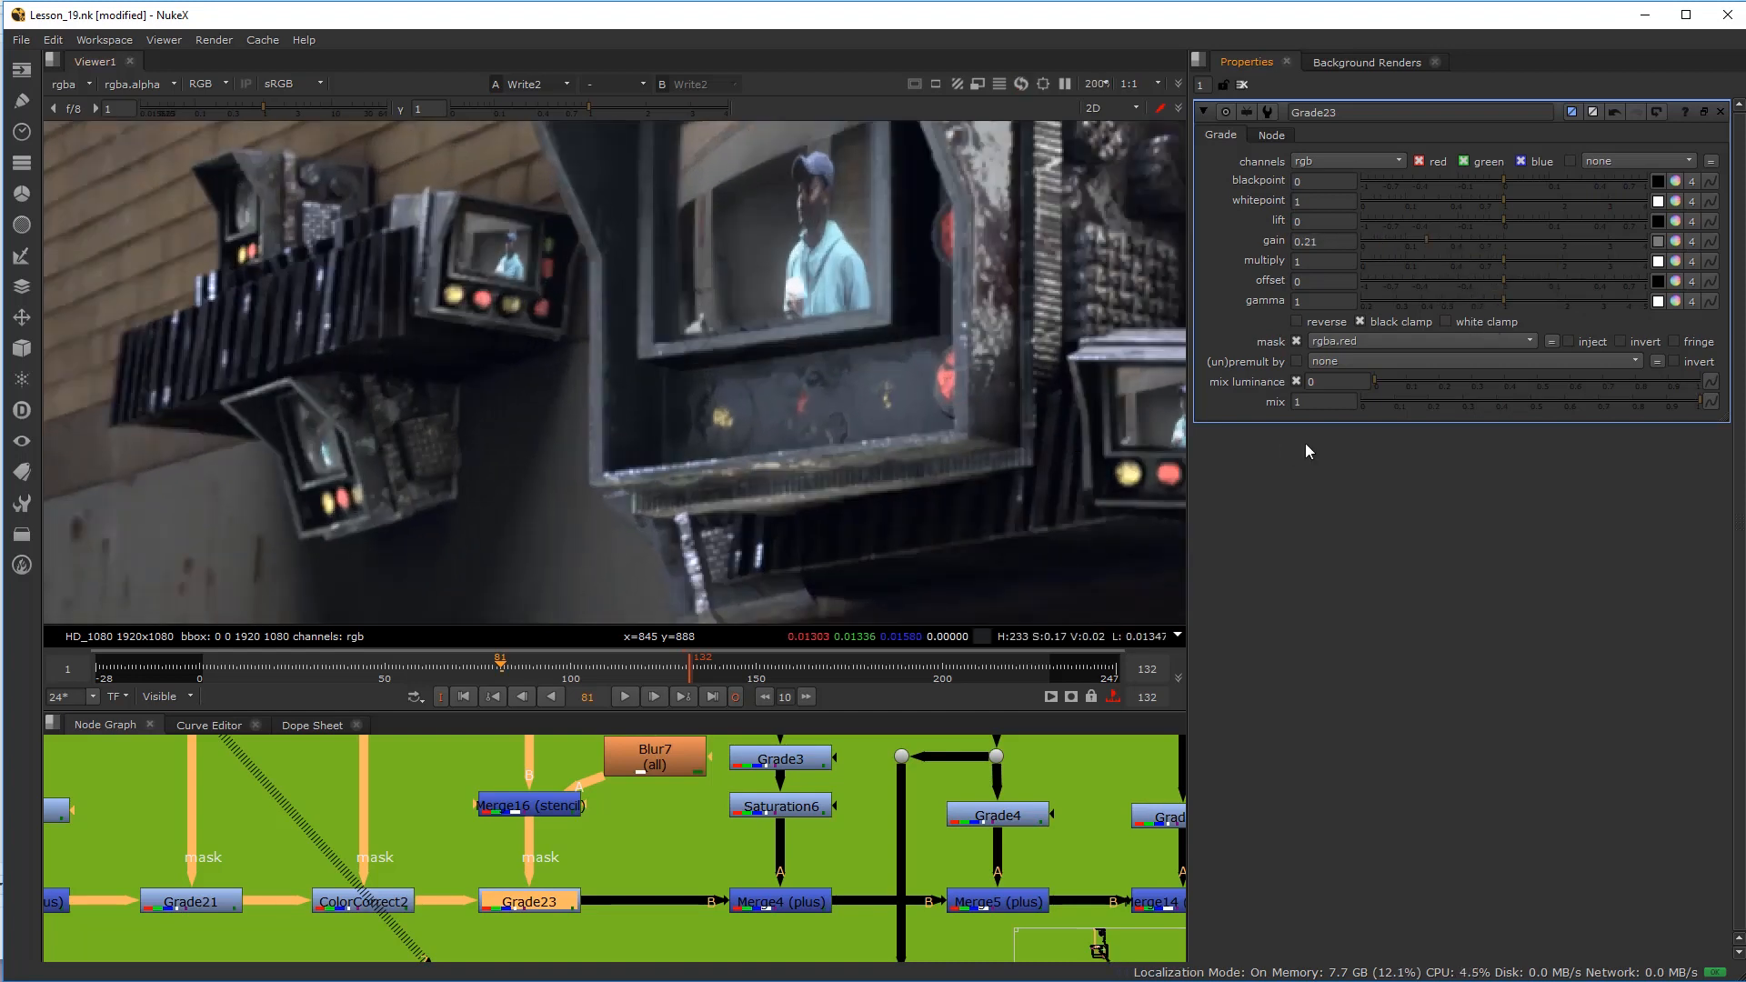
left_click(1473, 300)
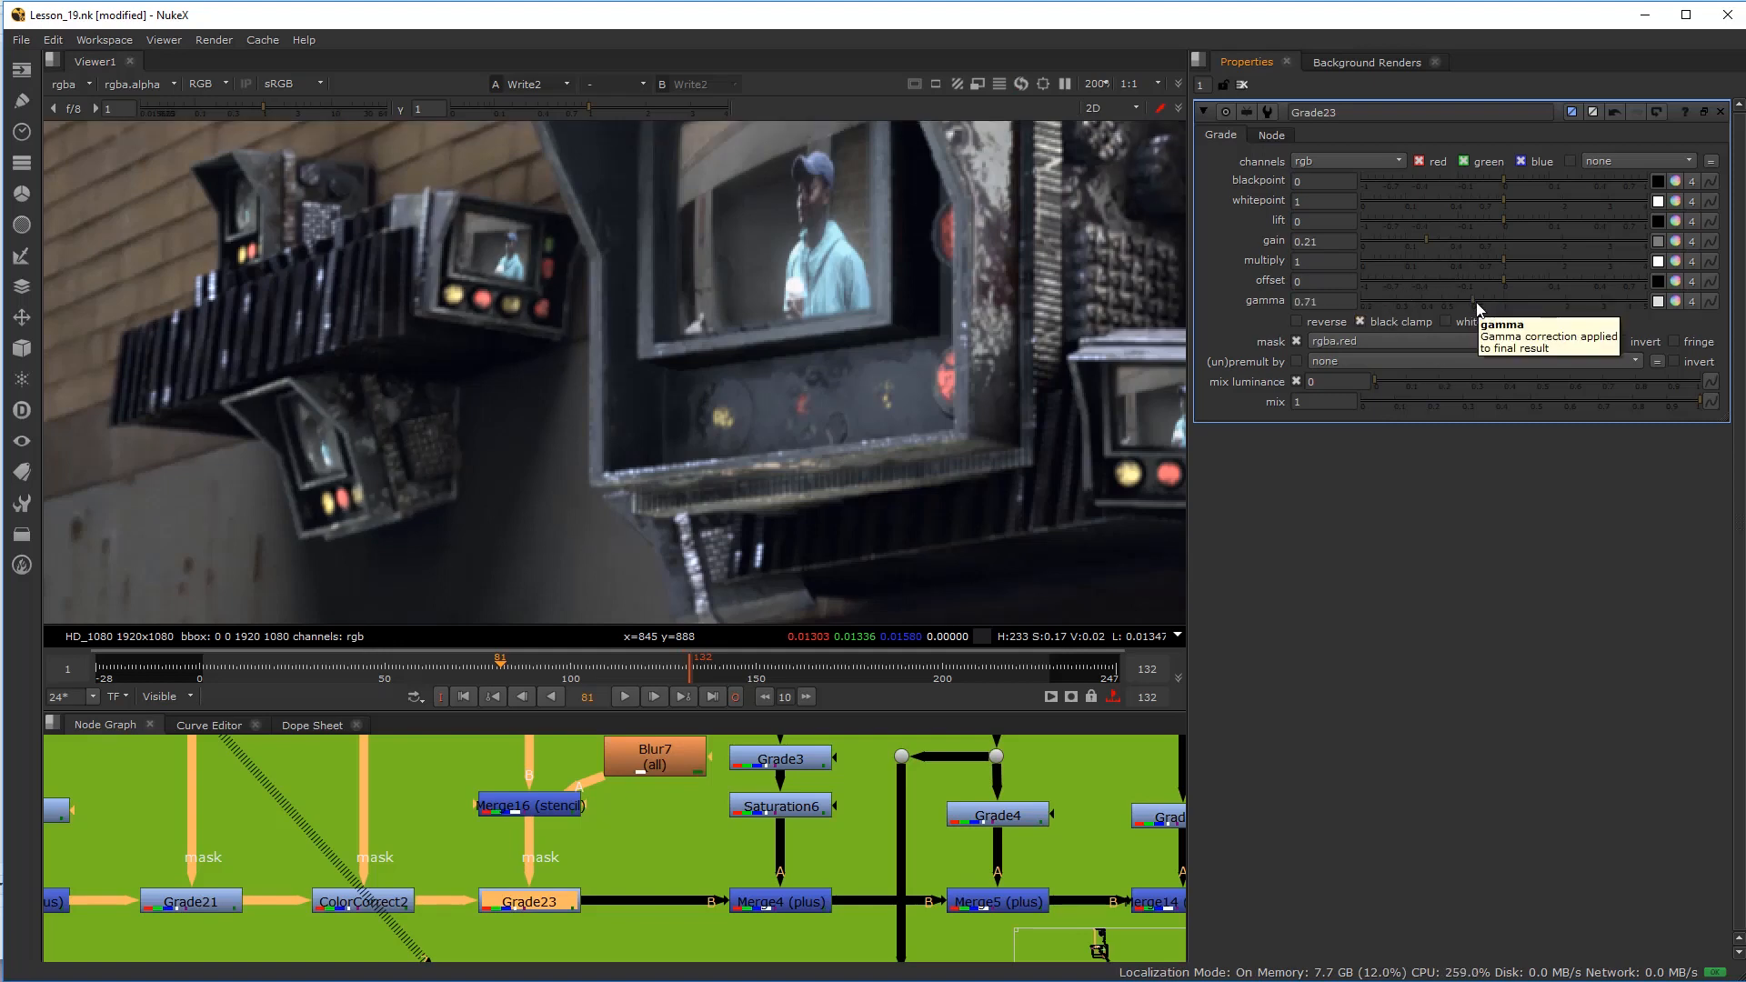
left_click(1489, 298)
left_click(1476, 298)
scroll(775, 335, "down", 3)
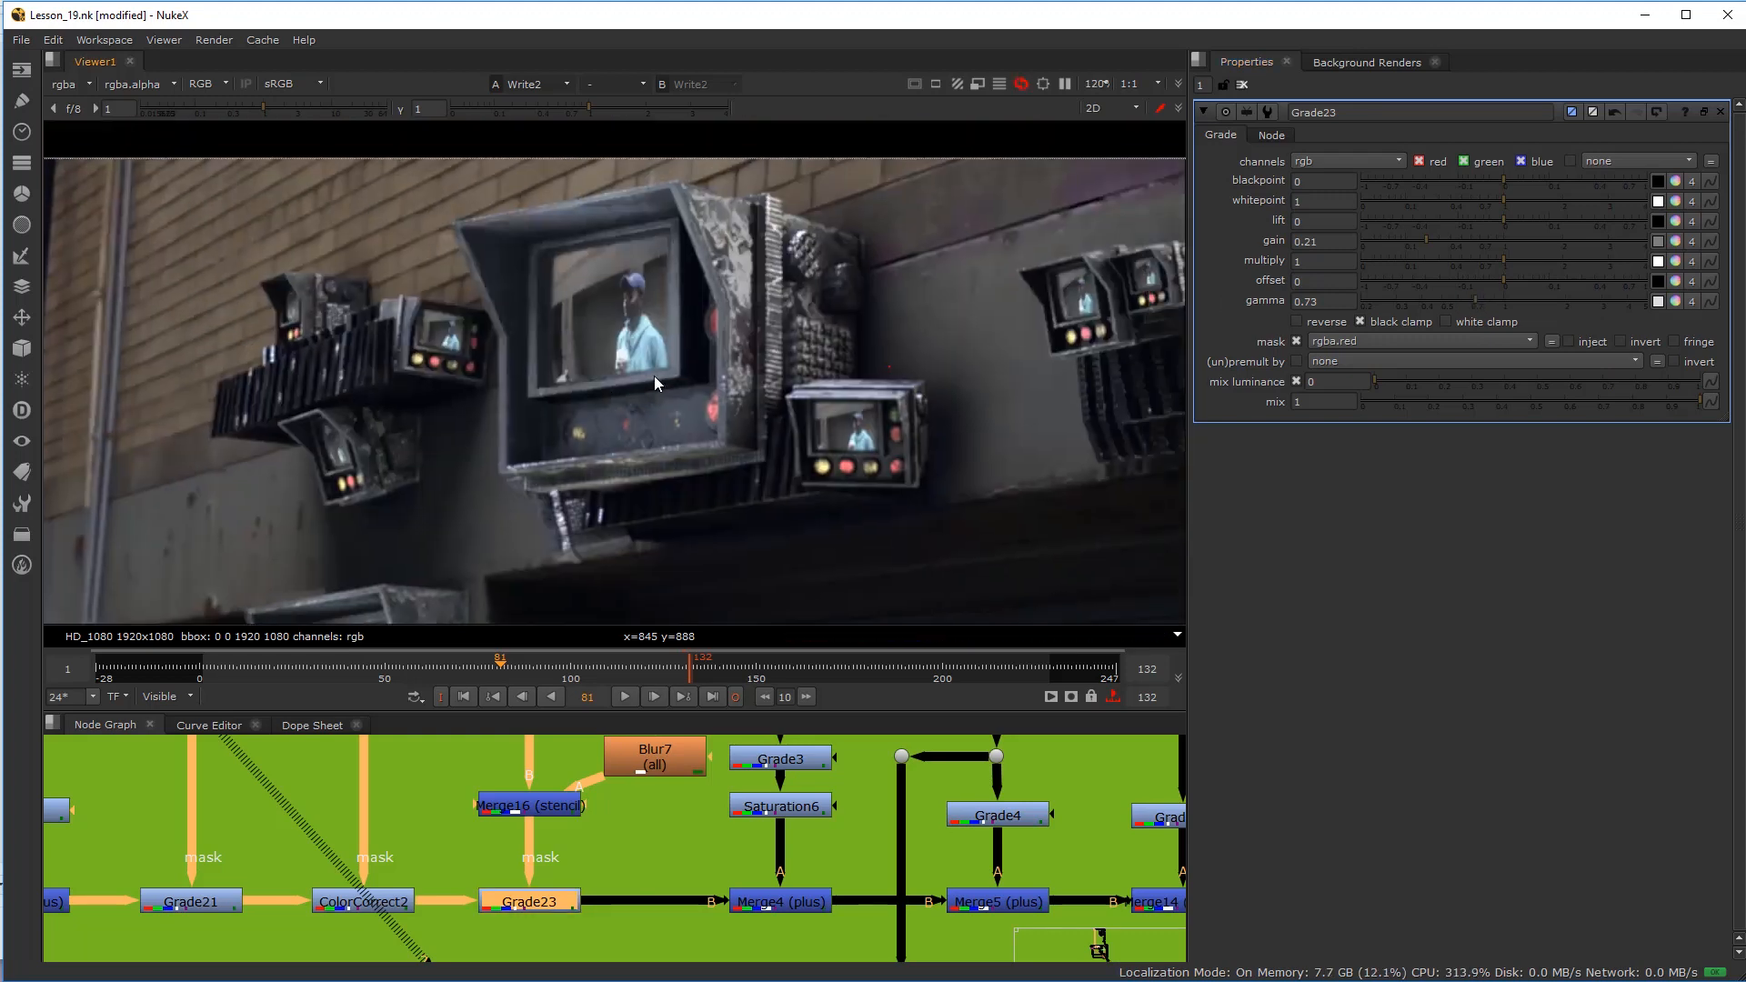
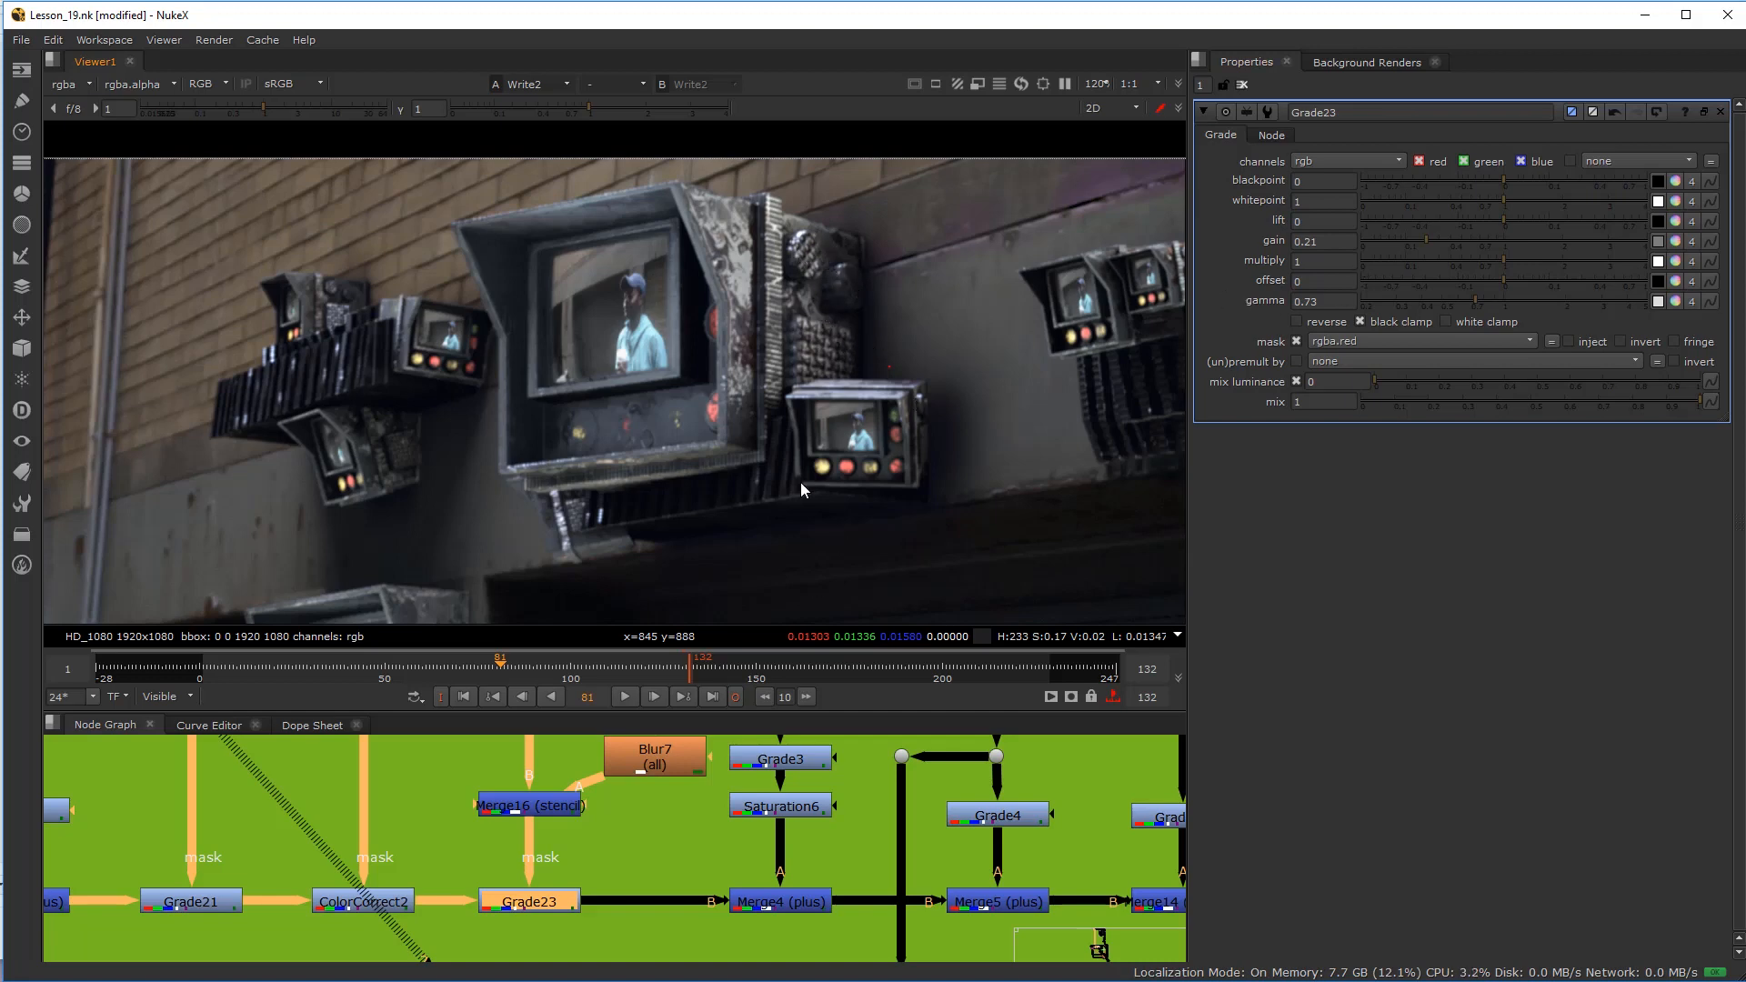
Step: Move the Merge16 stencil node upward to free space between it and Grade23
left_click_drag(550, 804, 549, 780)
left_click(573, 846)
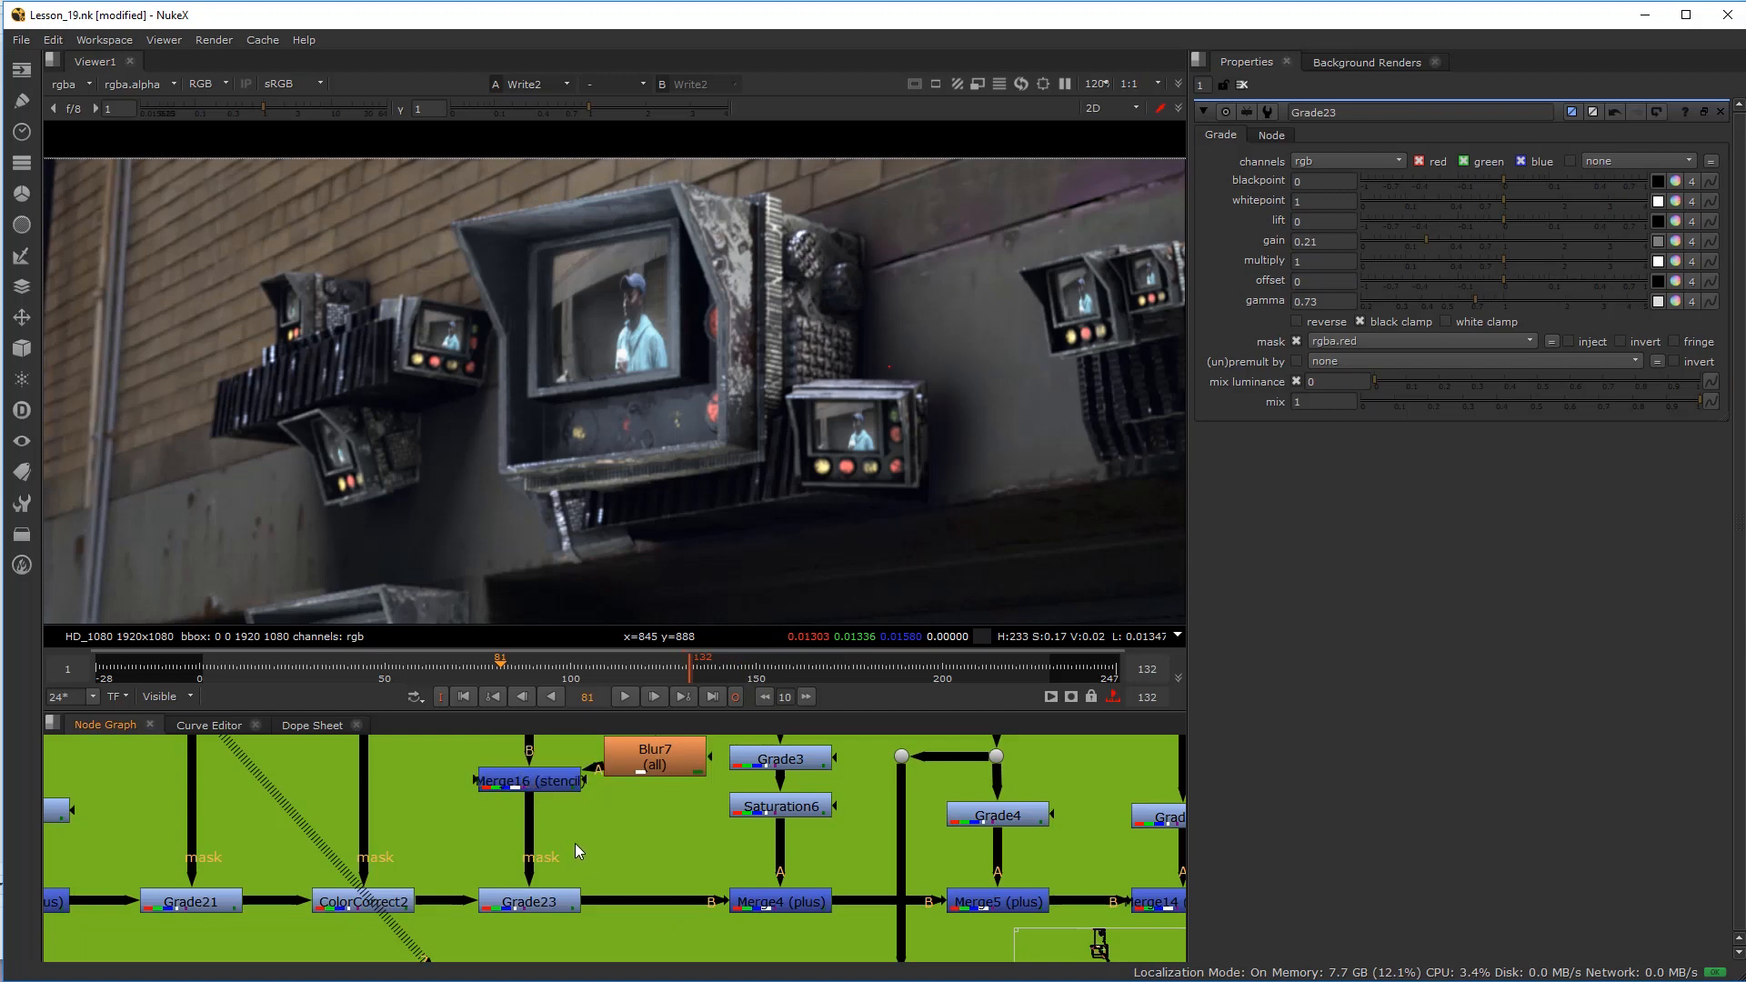
middle_click_drag(595, 825, 596, 848)
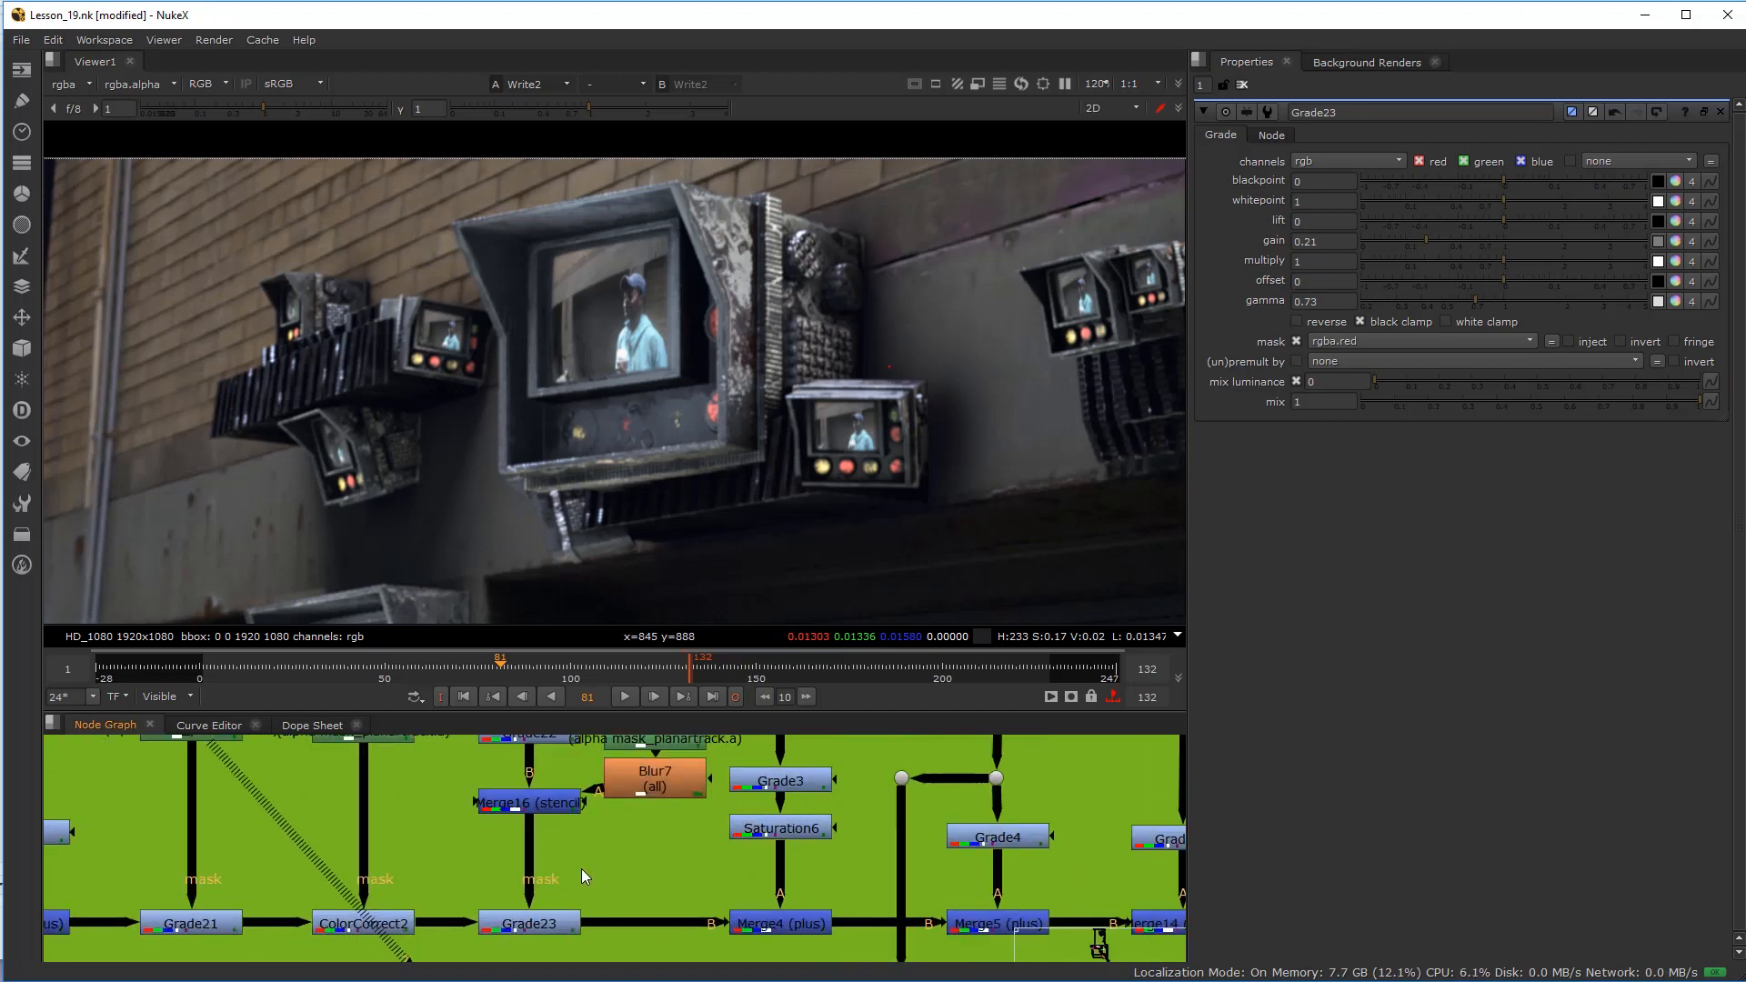
scroll(620, 859, "down", 3)
scroll(620, 857, "up", 2)
middle_click_drag(623, 837, 624, 858)
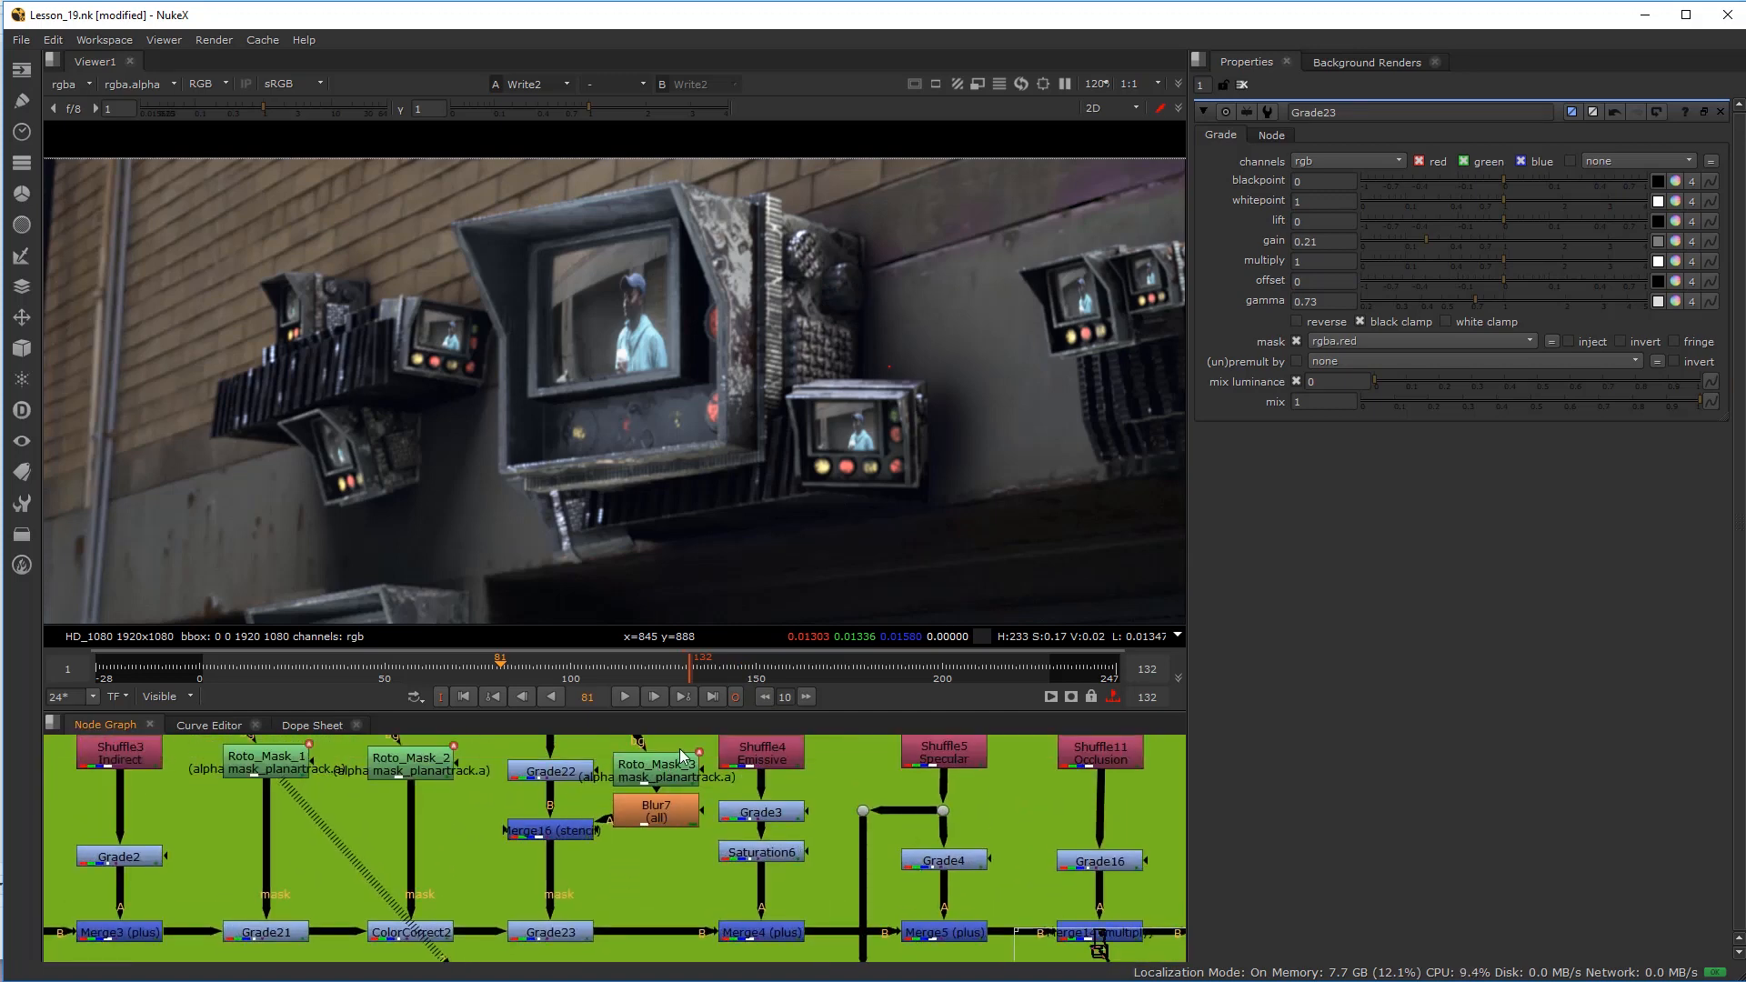
left_click(644, 774)
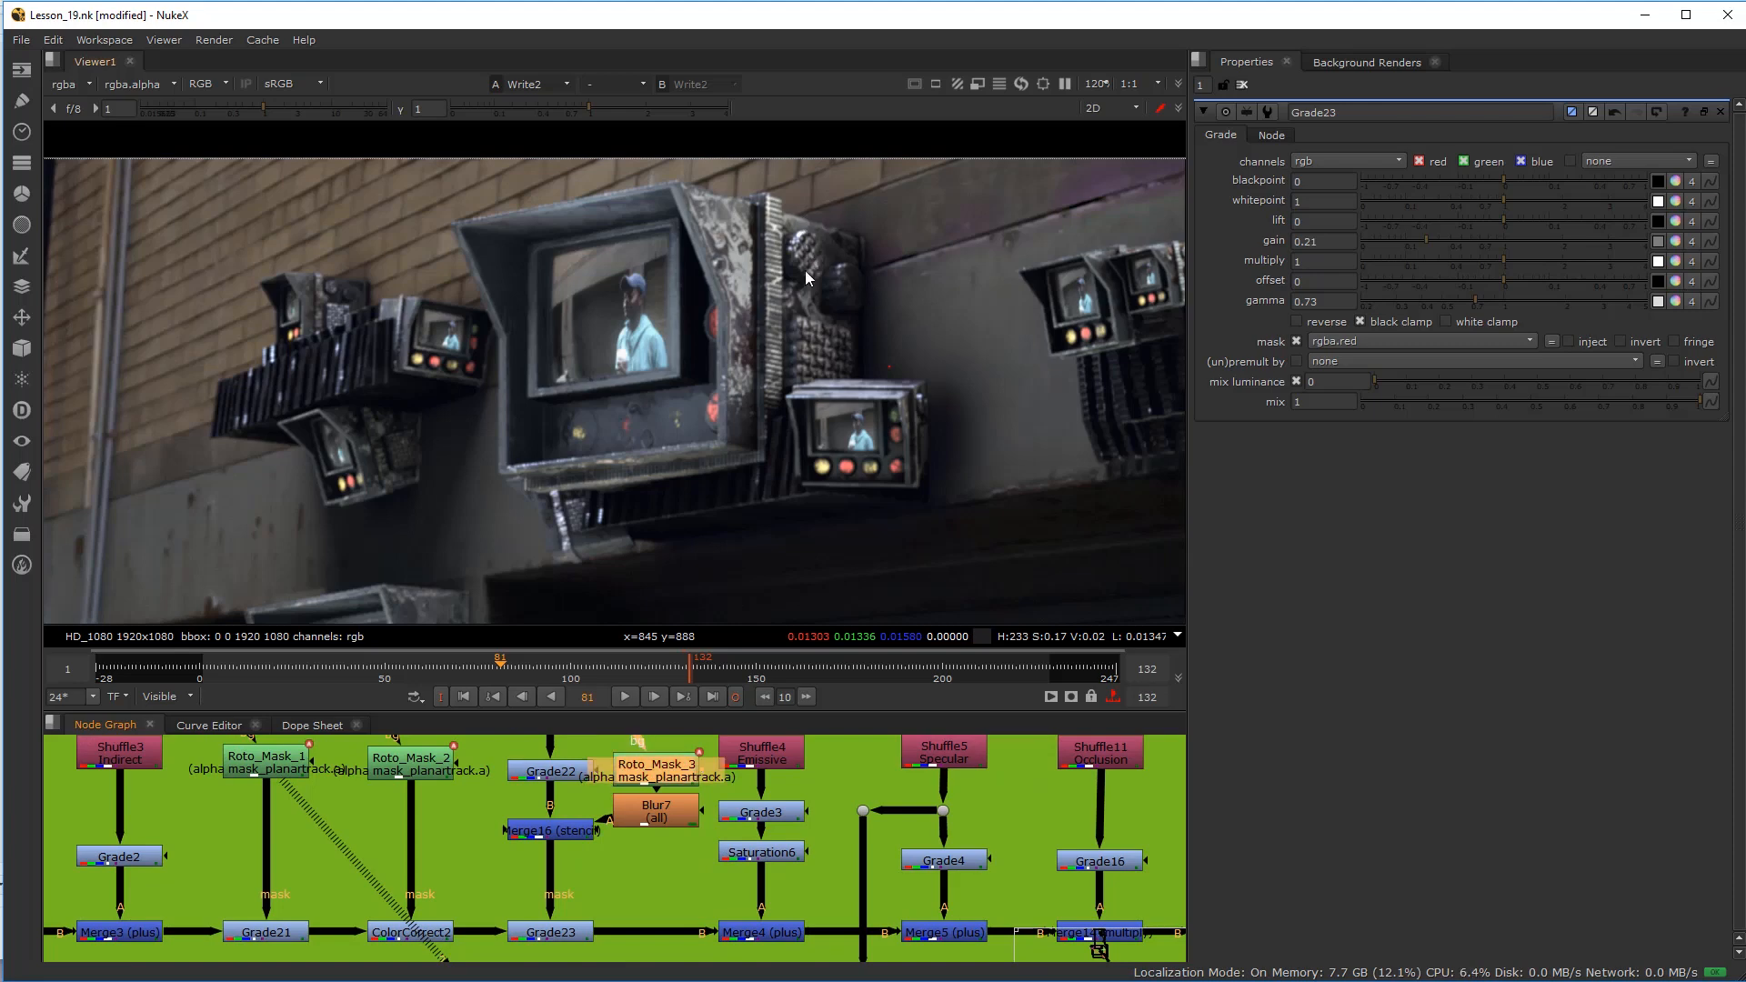
left_click(663, 846)
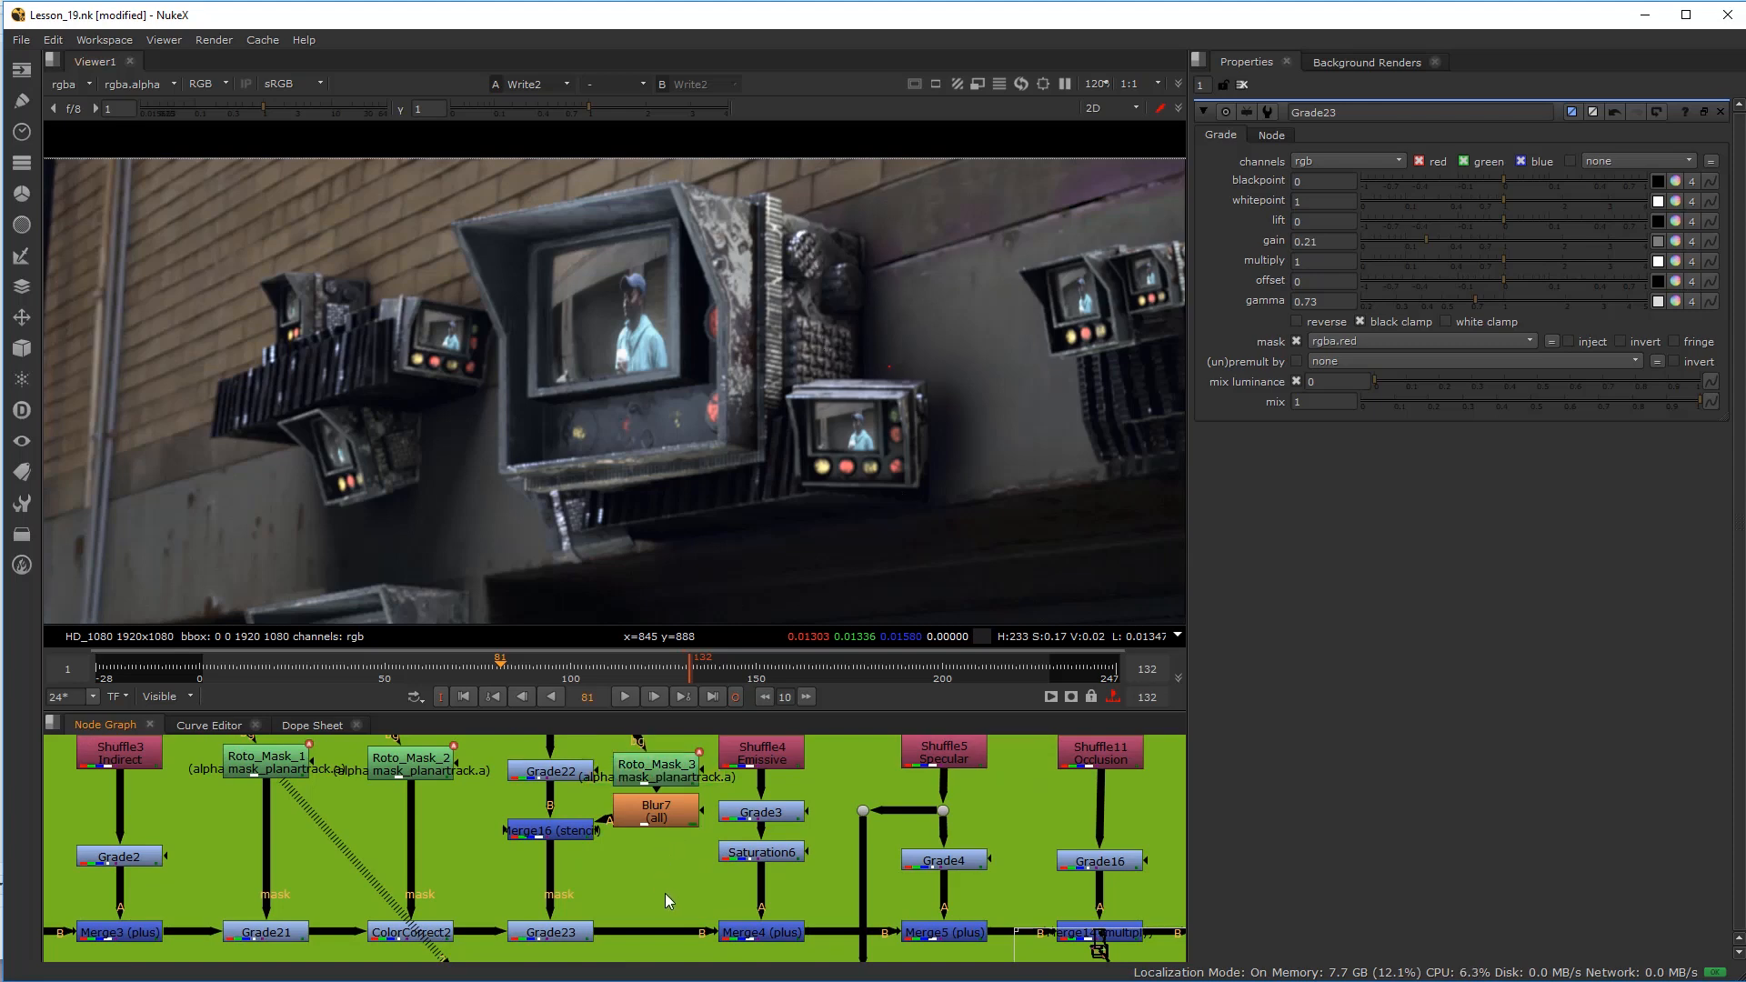
key("Tab")
type("ra")
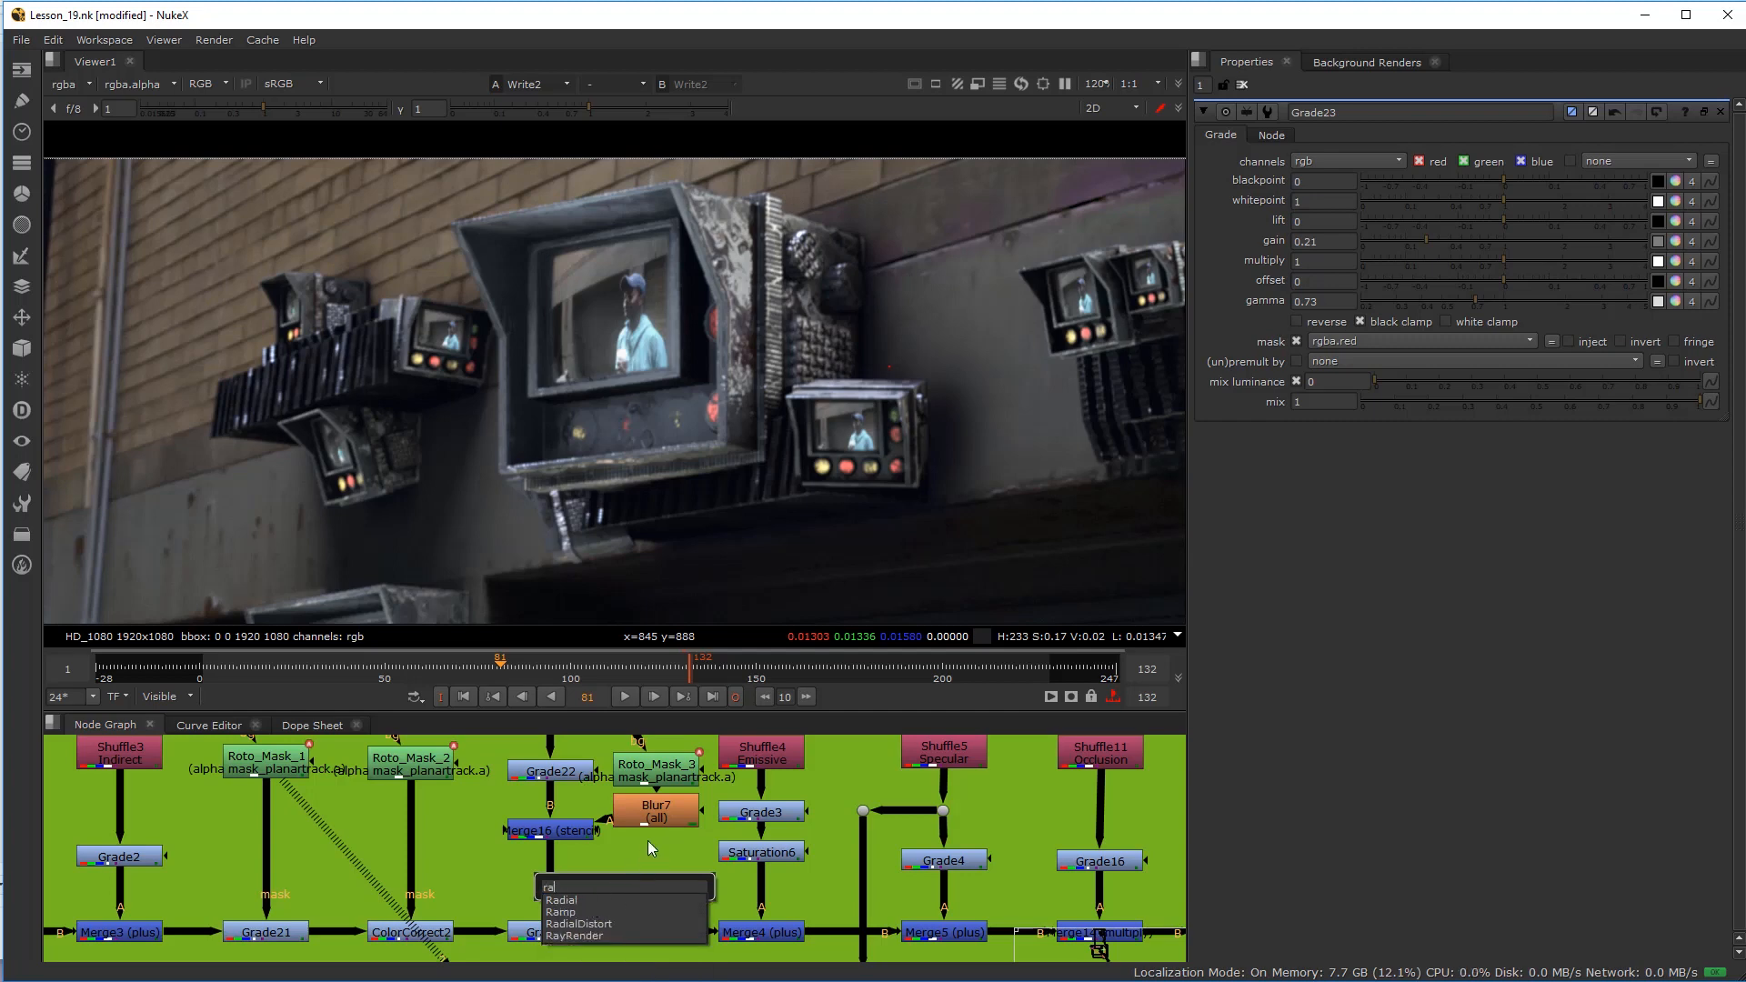
left_click(667, 879)
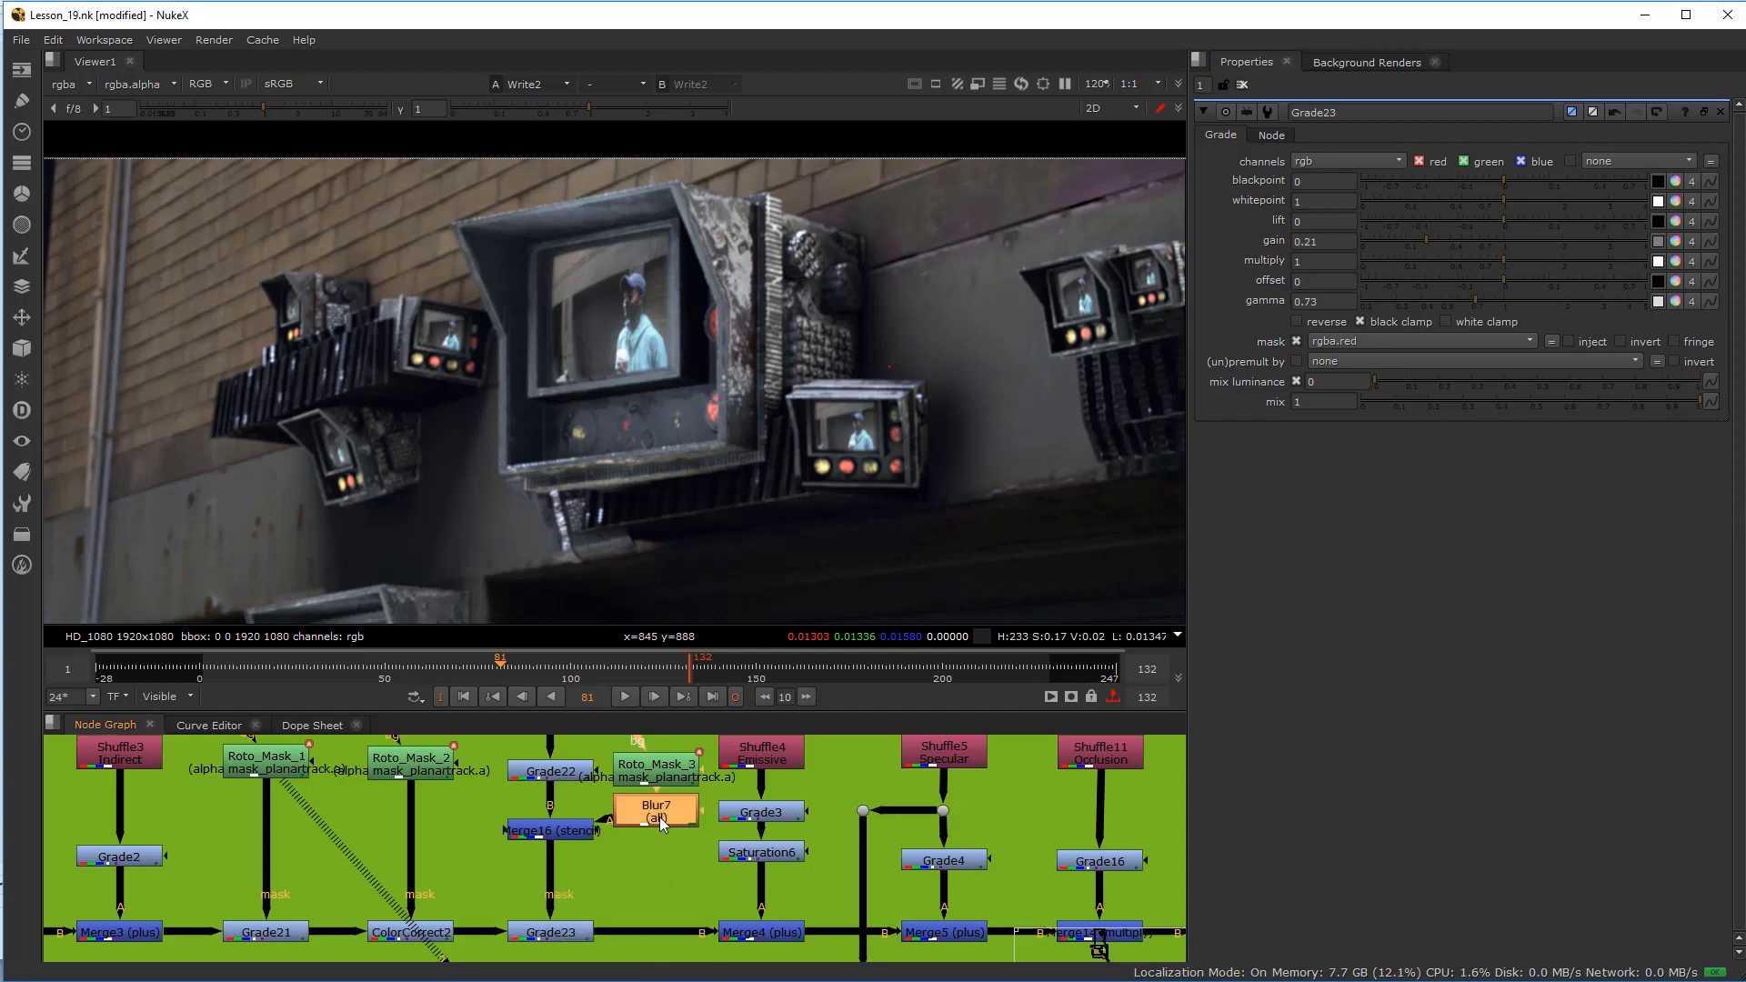
Step: Duplicate the Roto_Mask_3 node below Blur7 and delete the copy's Bezier1 shape, keeping PlanarTrackLayer1
left_click(657, 780)
key("ctrl+c")
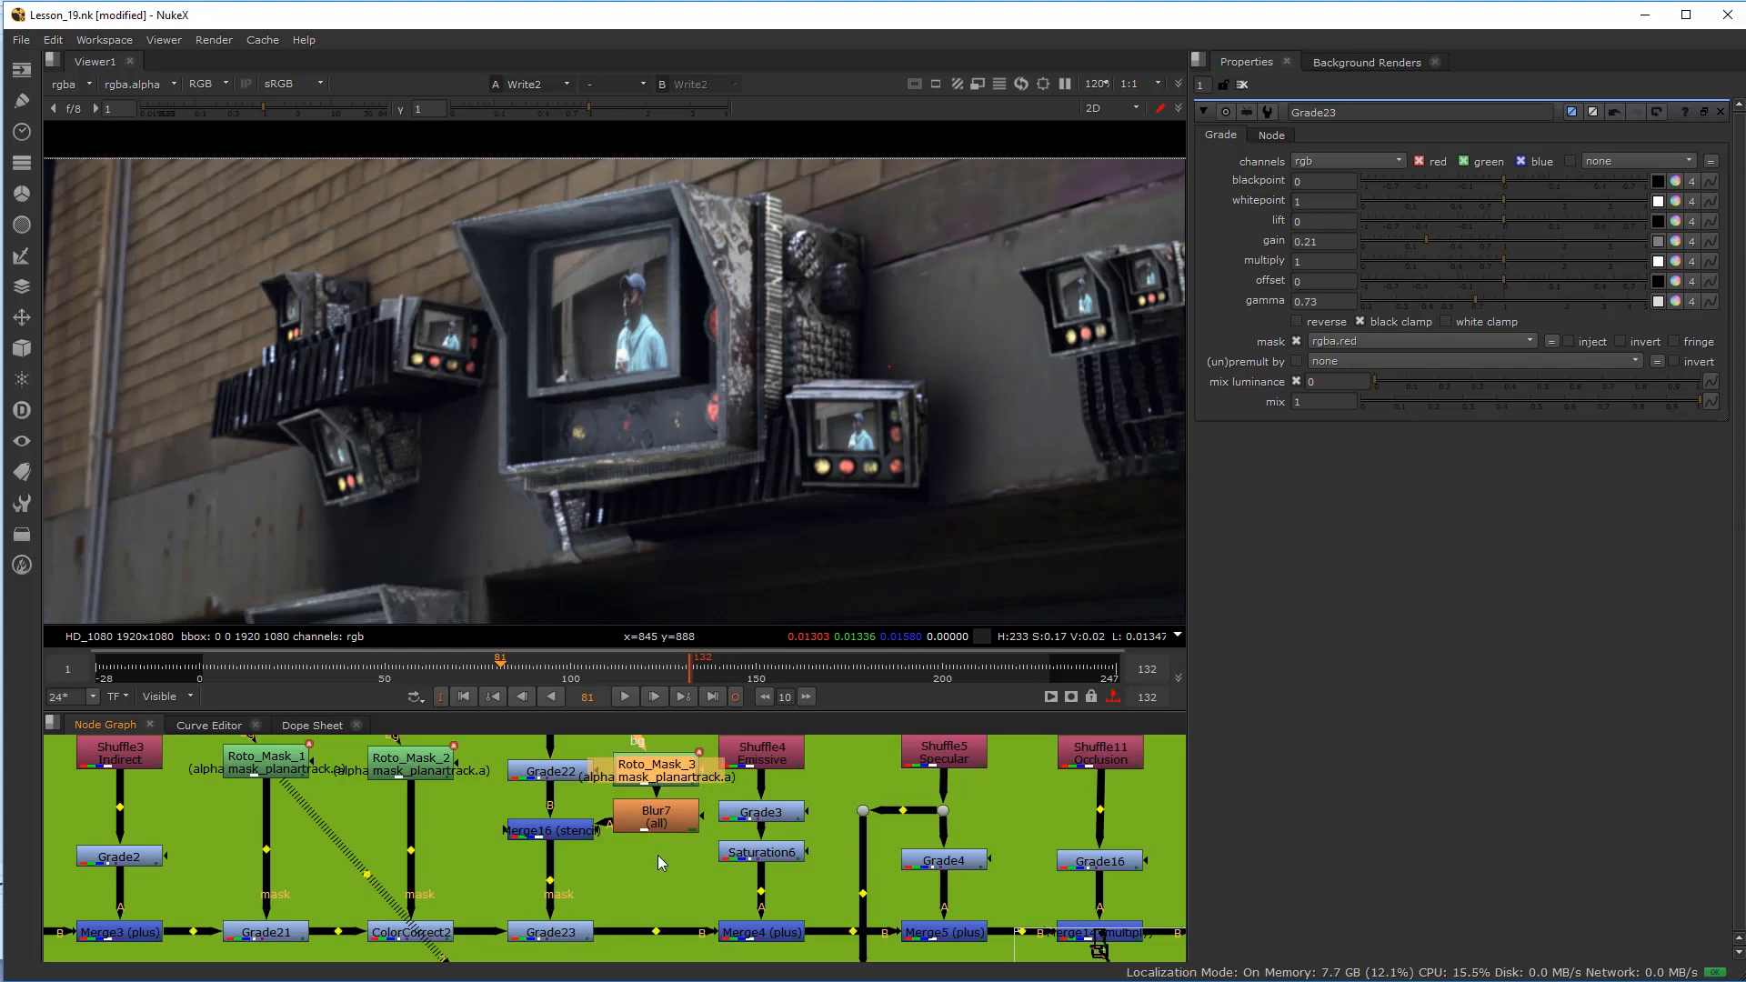
left_click(656, 872)
key("ctrl+v")
left_click_drag(657, 871, 652, 850)
double_click(652, 849)
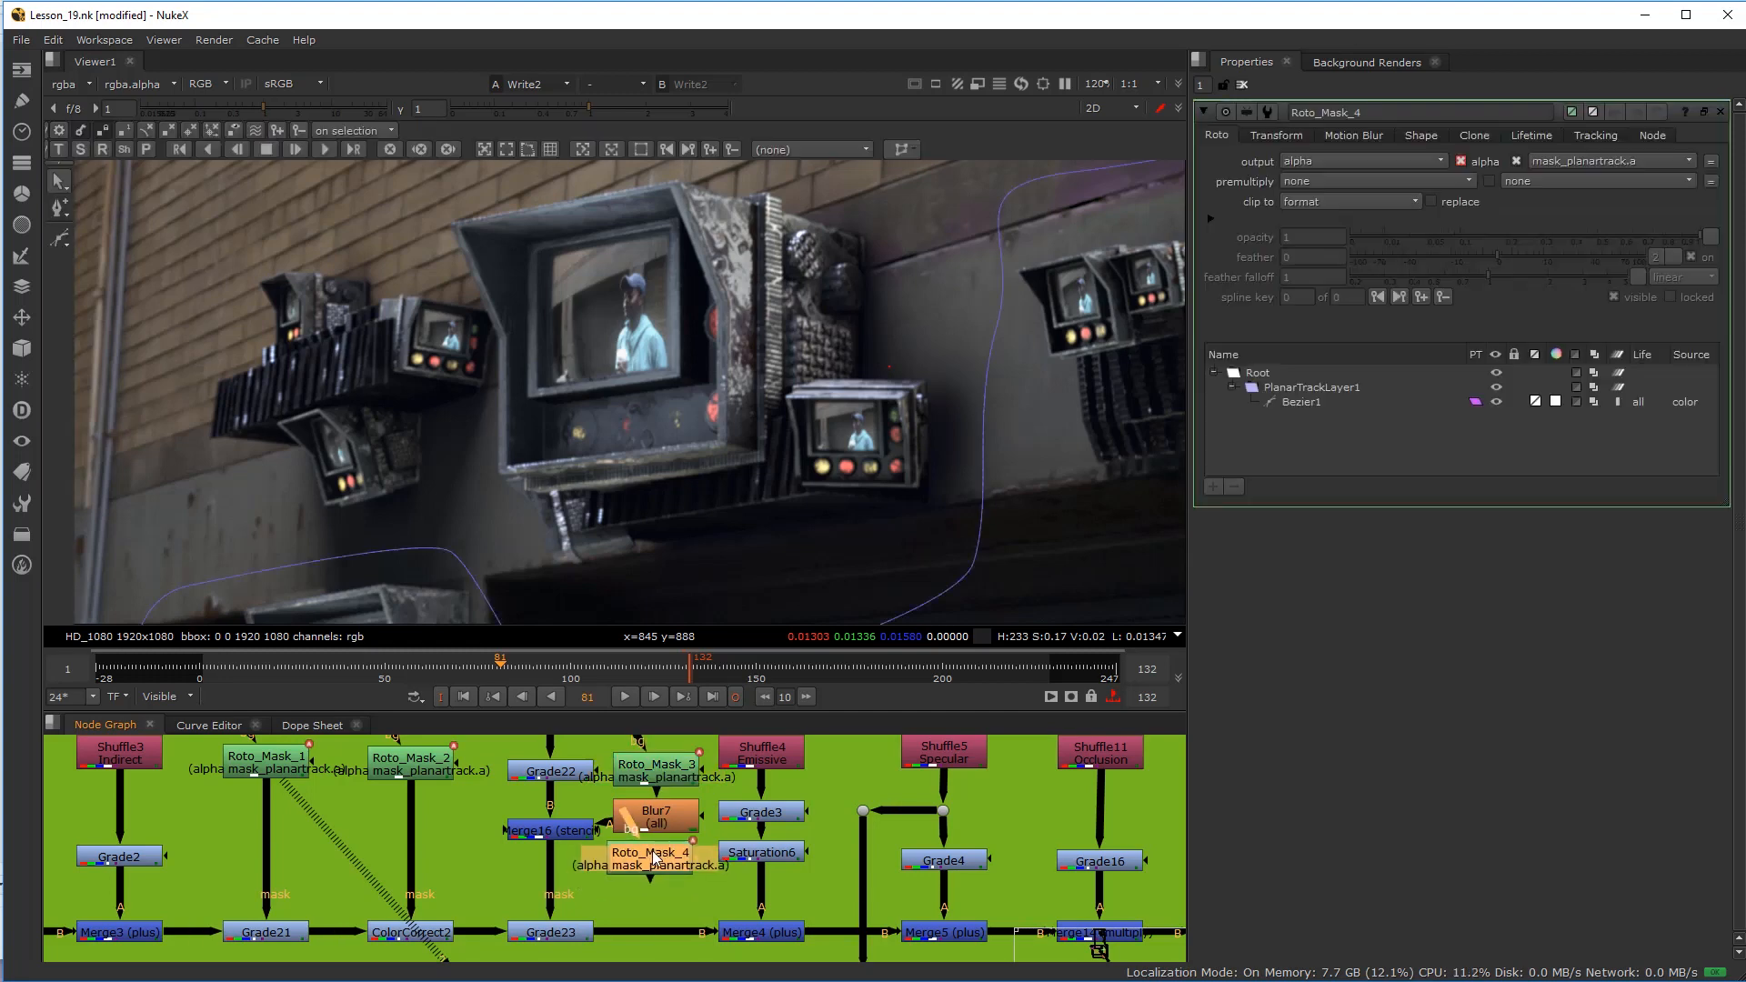
left_click(1313, 398)
left_click(1234, 487)
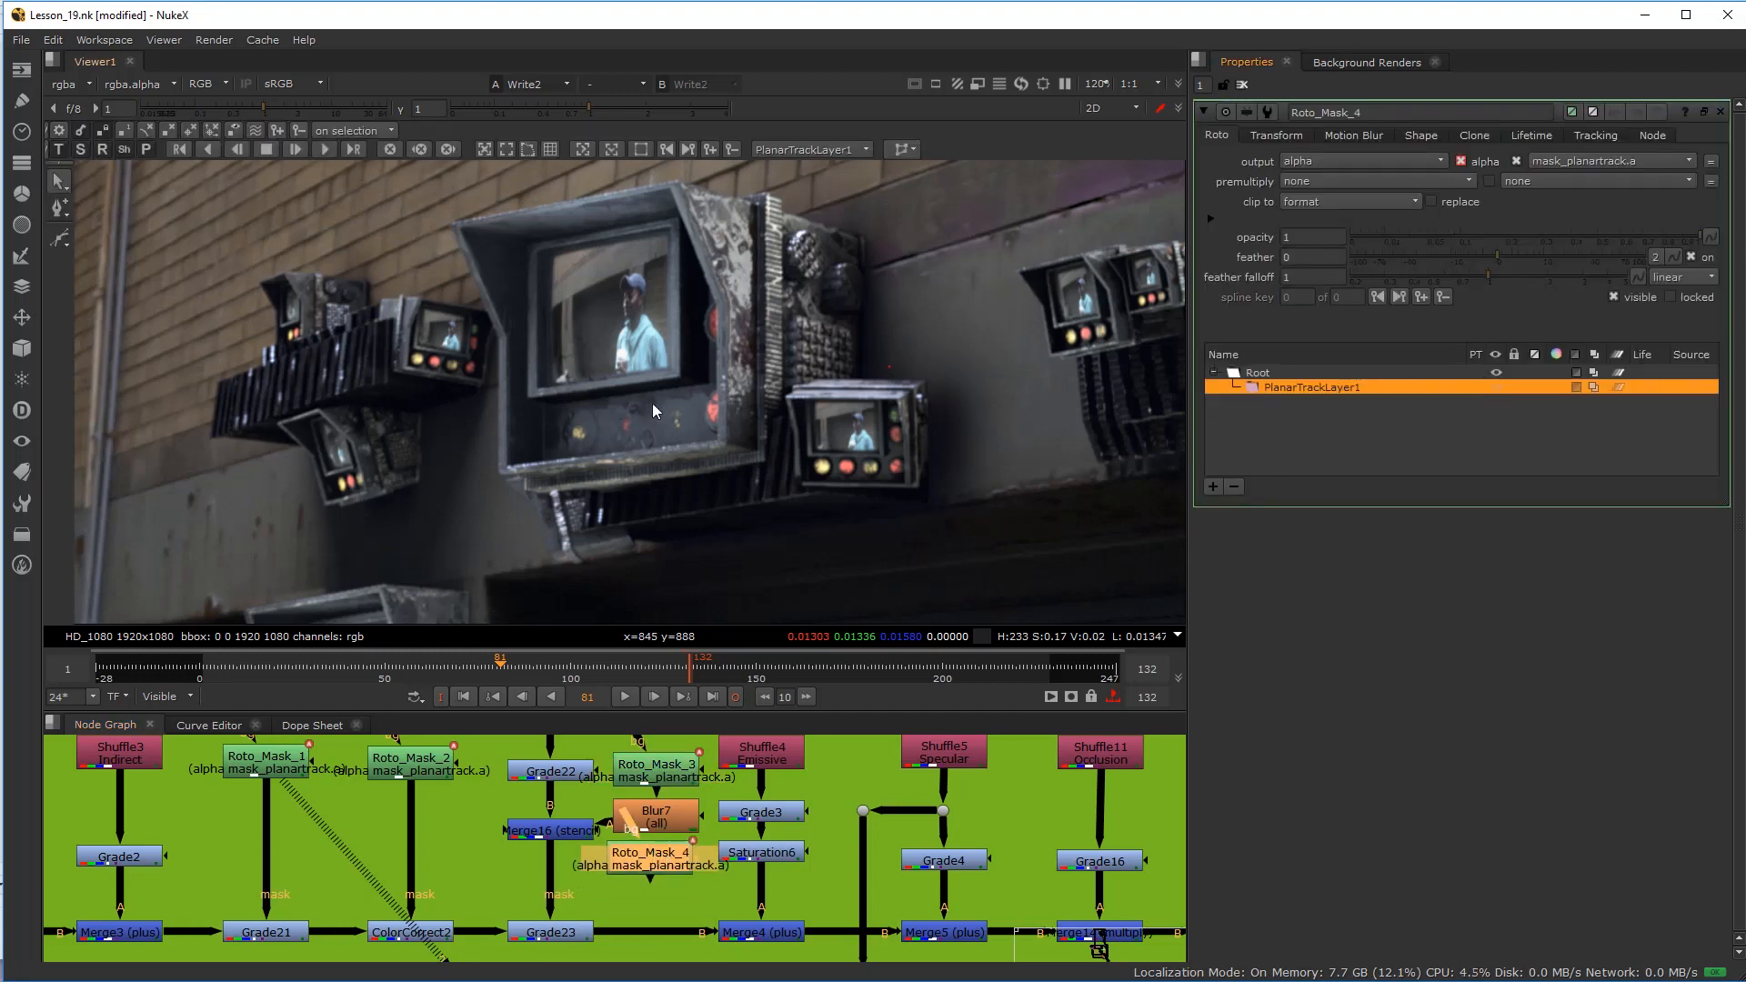
Step: Draw a closed Bezier in PlanarTrackLayer1 around the wall beside the large CRT monitor, above the small monitor
left_click(65, 244)
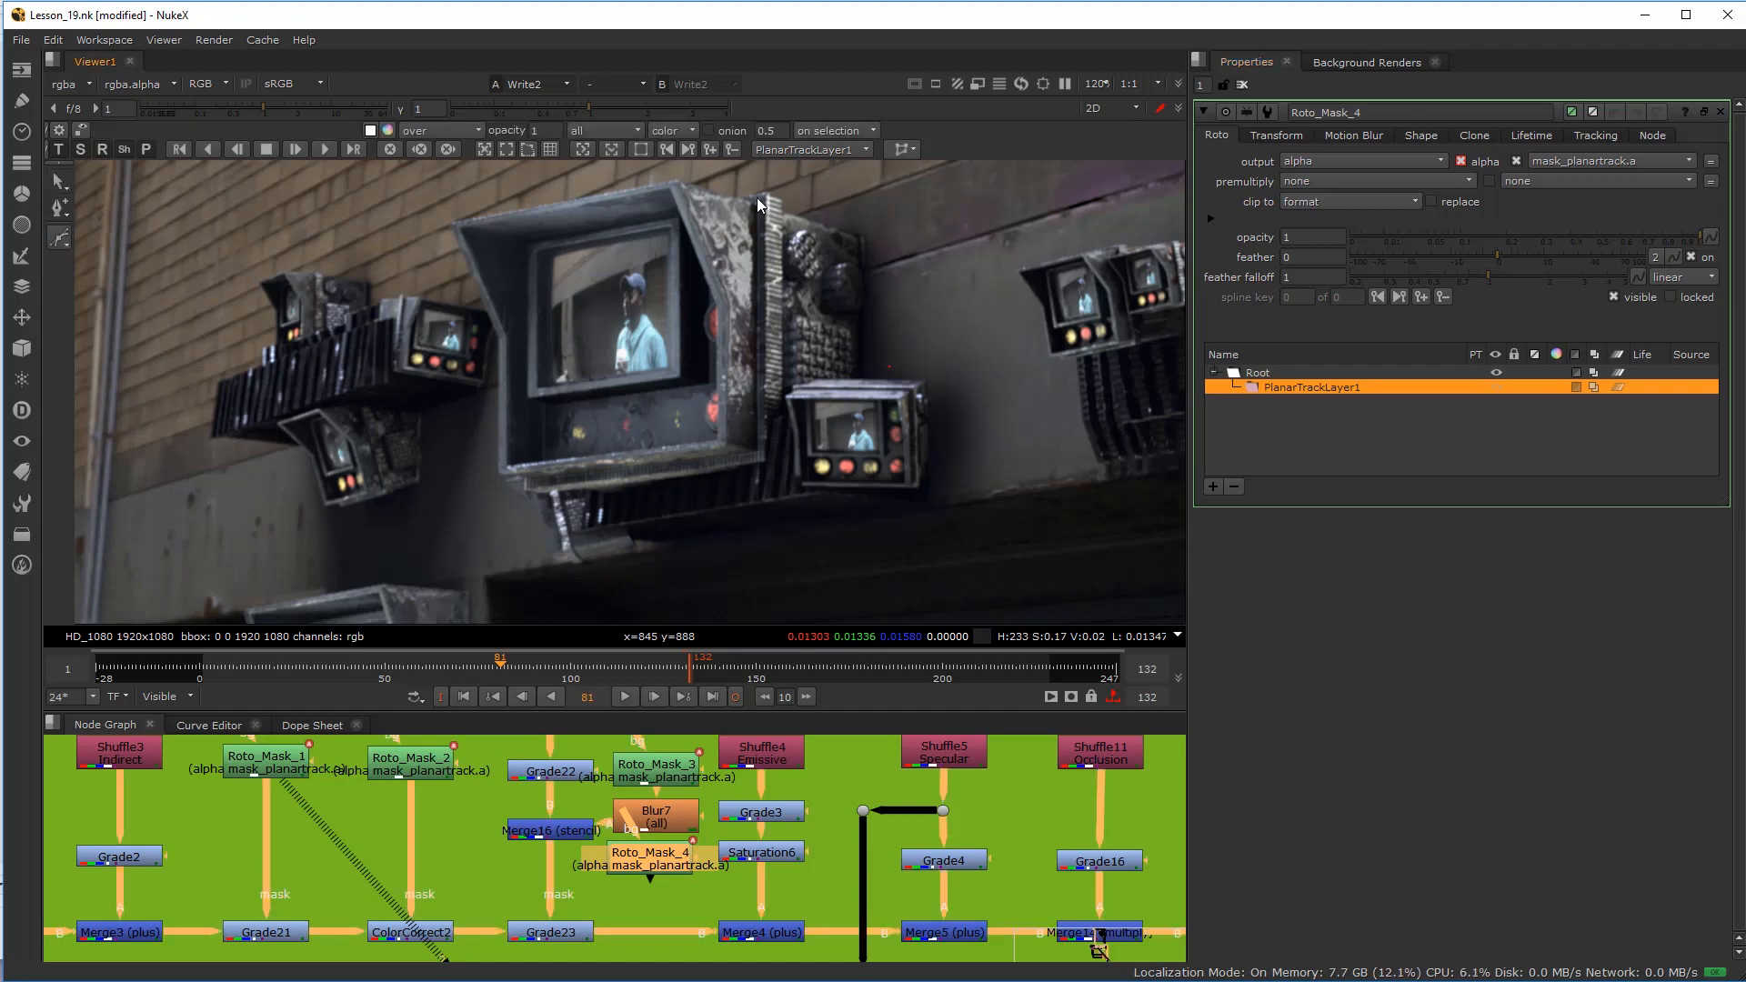
left_click_drag(756, 198, 774, 259)
middle_click_drag(909, 318, 850, 420)
left_click_drag(892, 413, 911, 347)
left_click_drag(880, 295, 813, 276)
left_click(698, 299)
left_click_drag(584, 332, 603, 394)
left_click_drag(766, 421, 798, 451)
left_click_drag(734, 449, 768, 482)
Step: Pull the new Bezier's edges out into a soft feather, adjust its monitor-side points, and go to frame 74
left_click_drag(892, 413, 910, 439, "ctrl")
left_click_drag(763, 418, 785, 385)
left_click_drag(734, 448, 789, 364)
left_click_drag(698, 298, 805, 393)
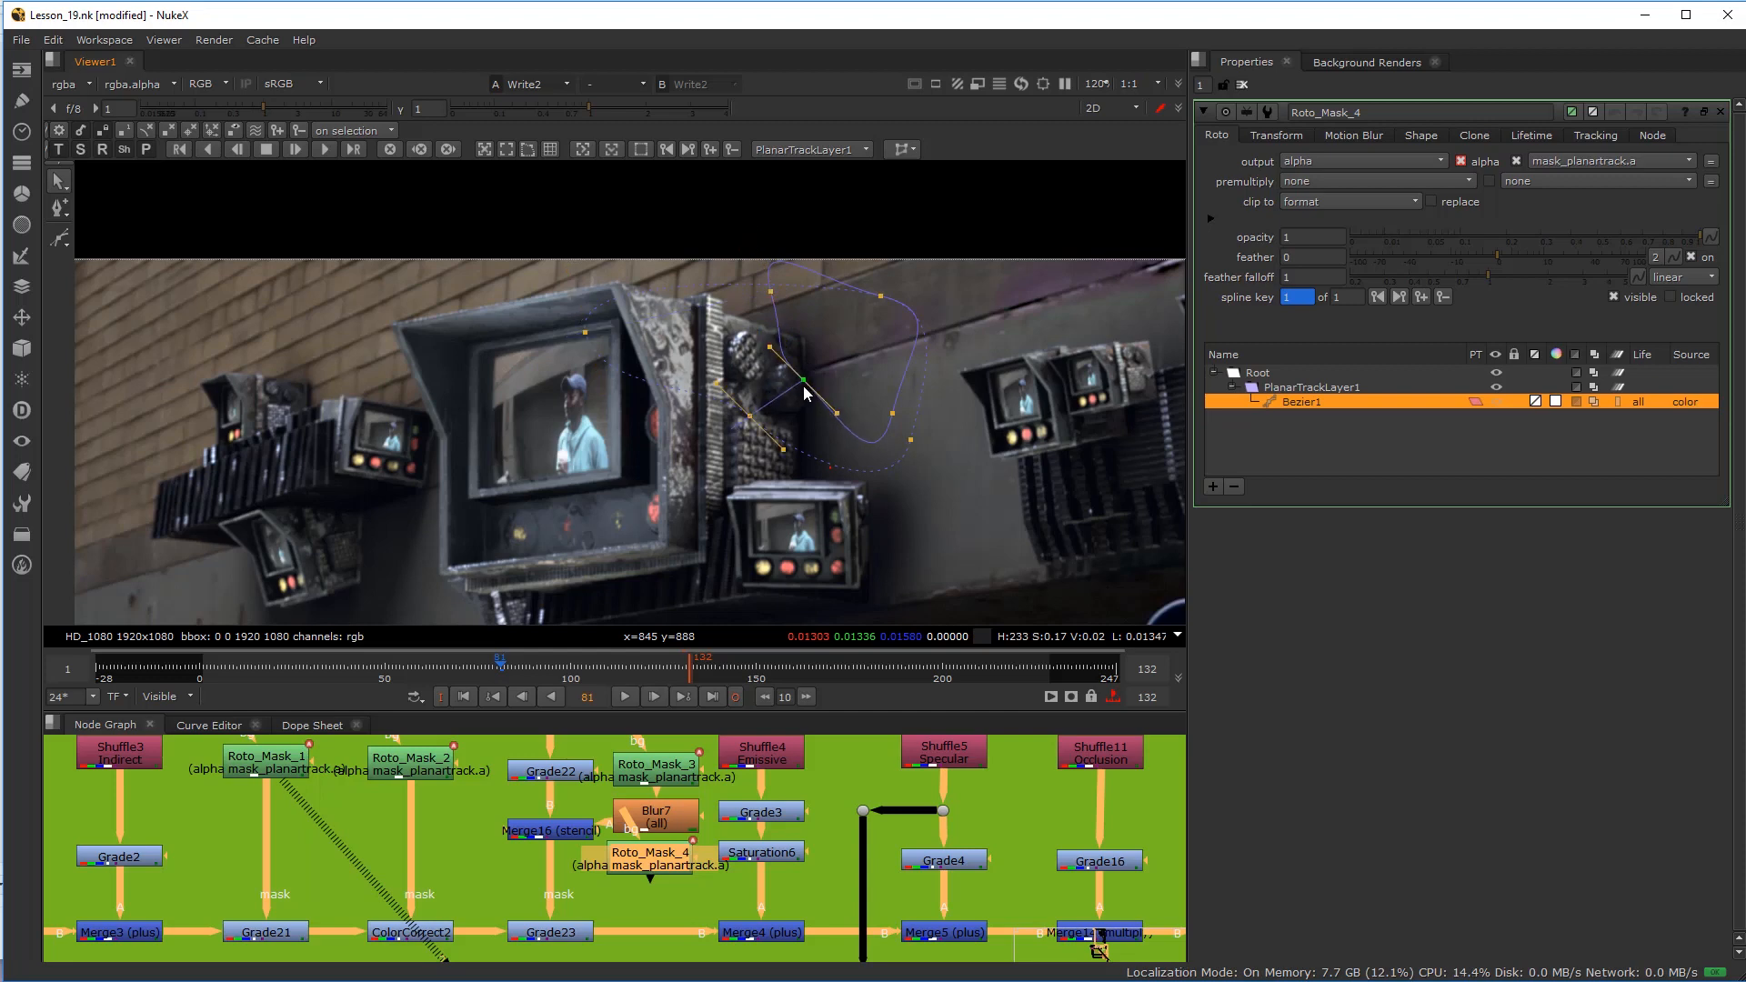
left_click_drag(591, 341, 647, 343)
left_click(477, 668)
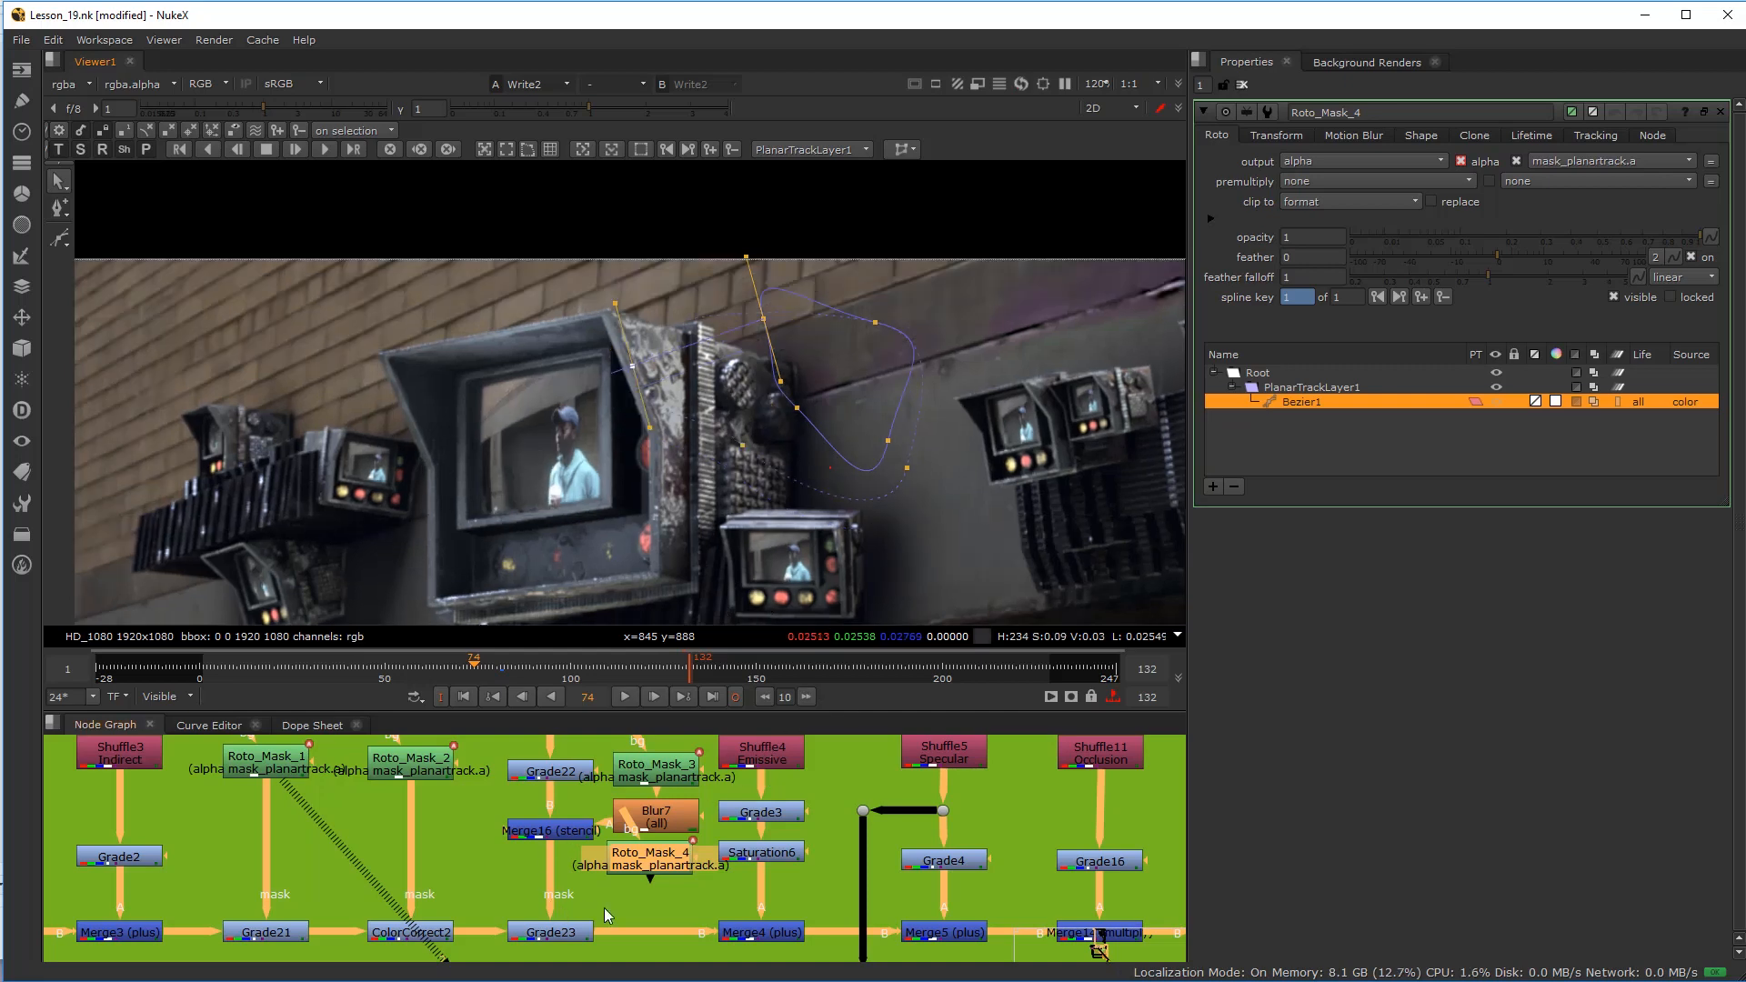
Step: Insert a Merge node between Merge16 and Grade23 and connect Roto_Mask_4 to its A input
left_click_drag(632, 858, 466, 869)
scroll(526, 887, "up", 2)
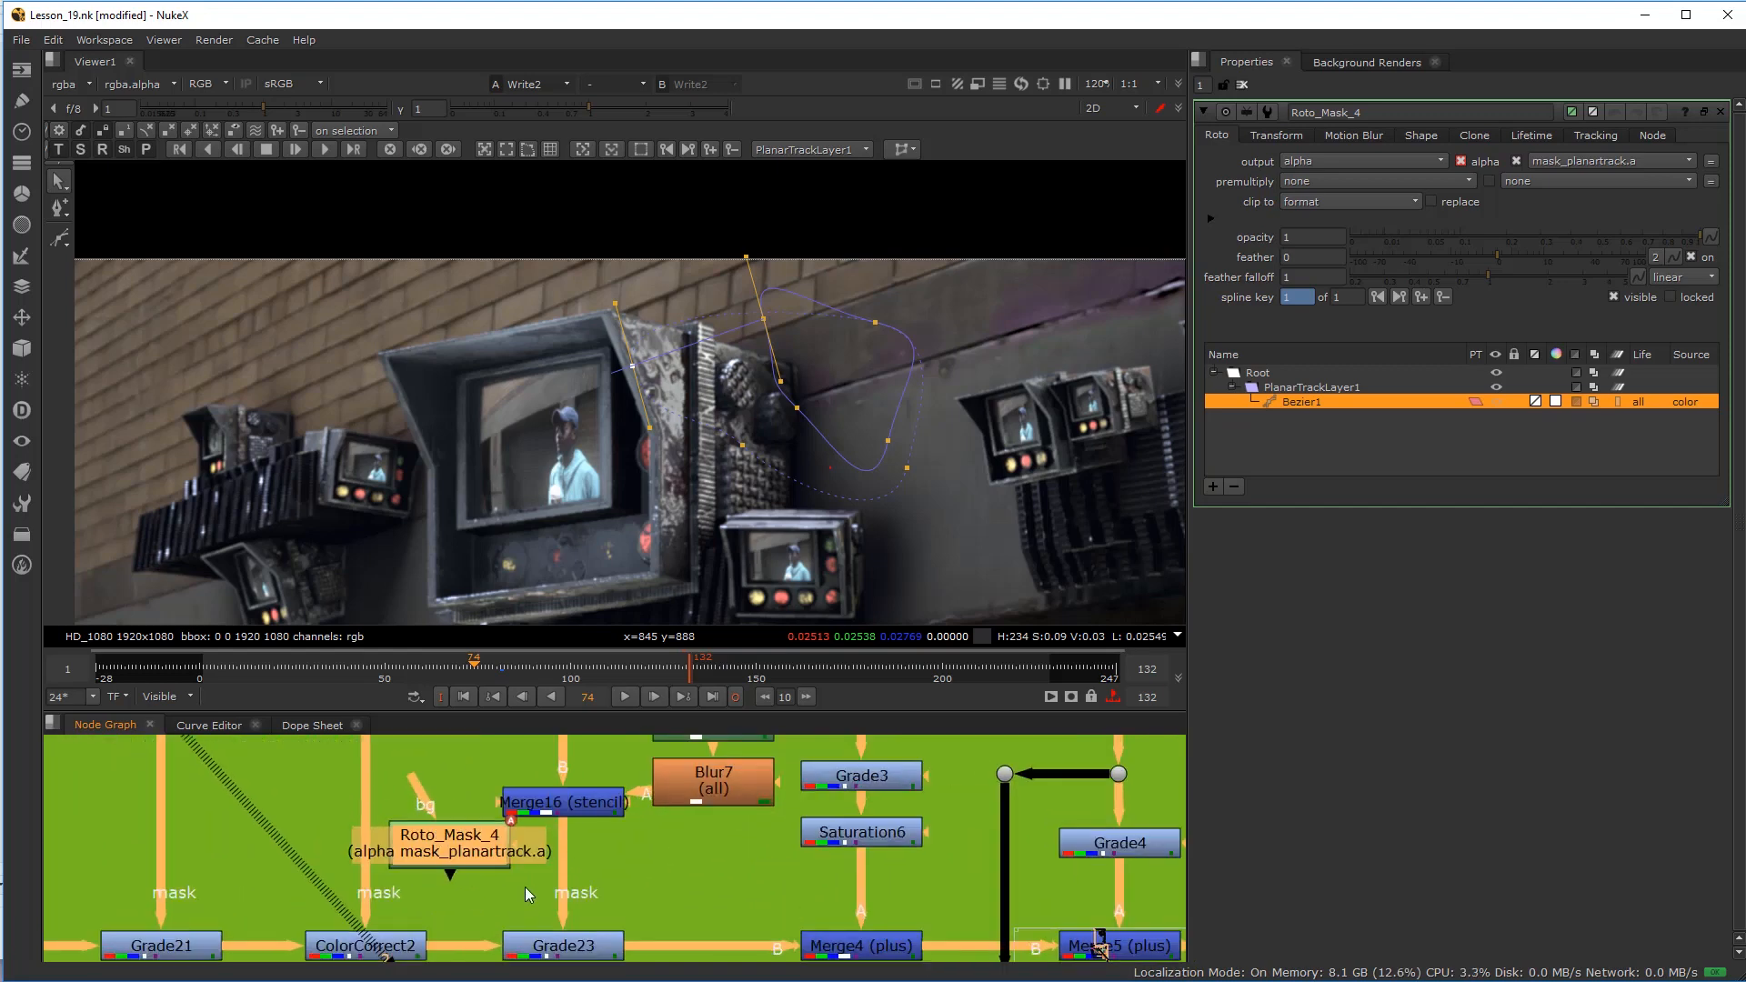
scroll(526, 887, "up", 1)
left_click(623, 880)
key("m")
left_click_drag(655, 870, 445, 839)
left_click_drag(437, 840, 756, 873)
left_click(605, 880)
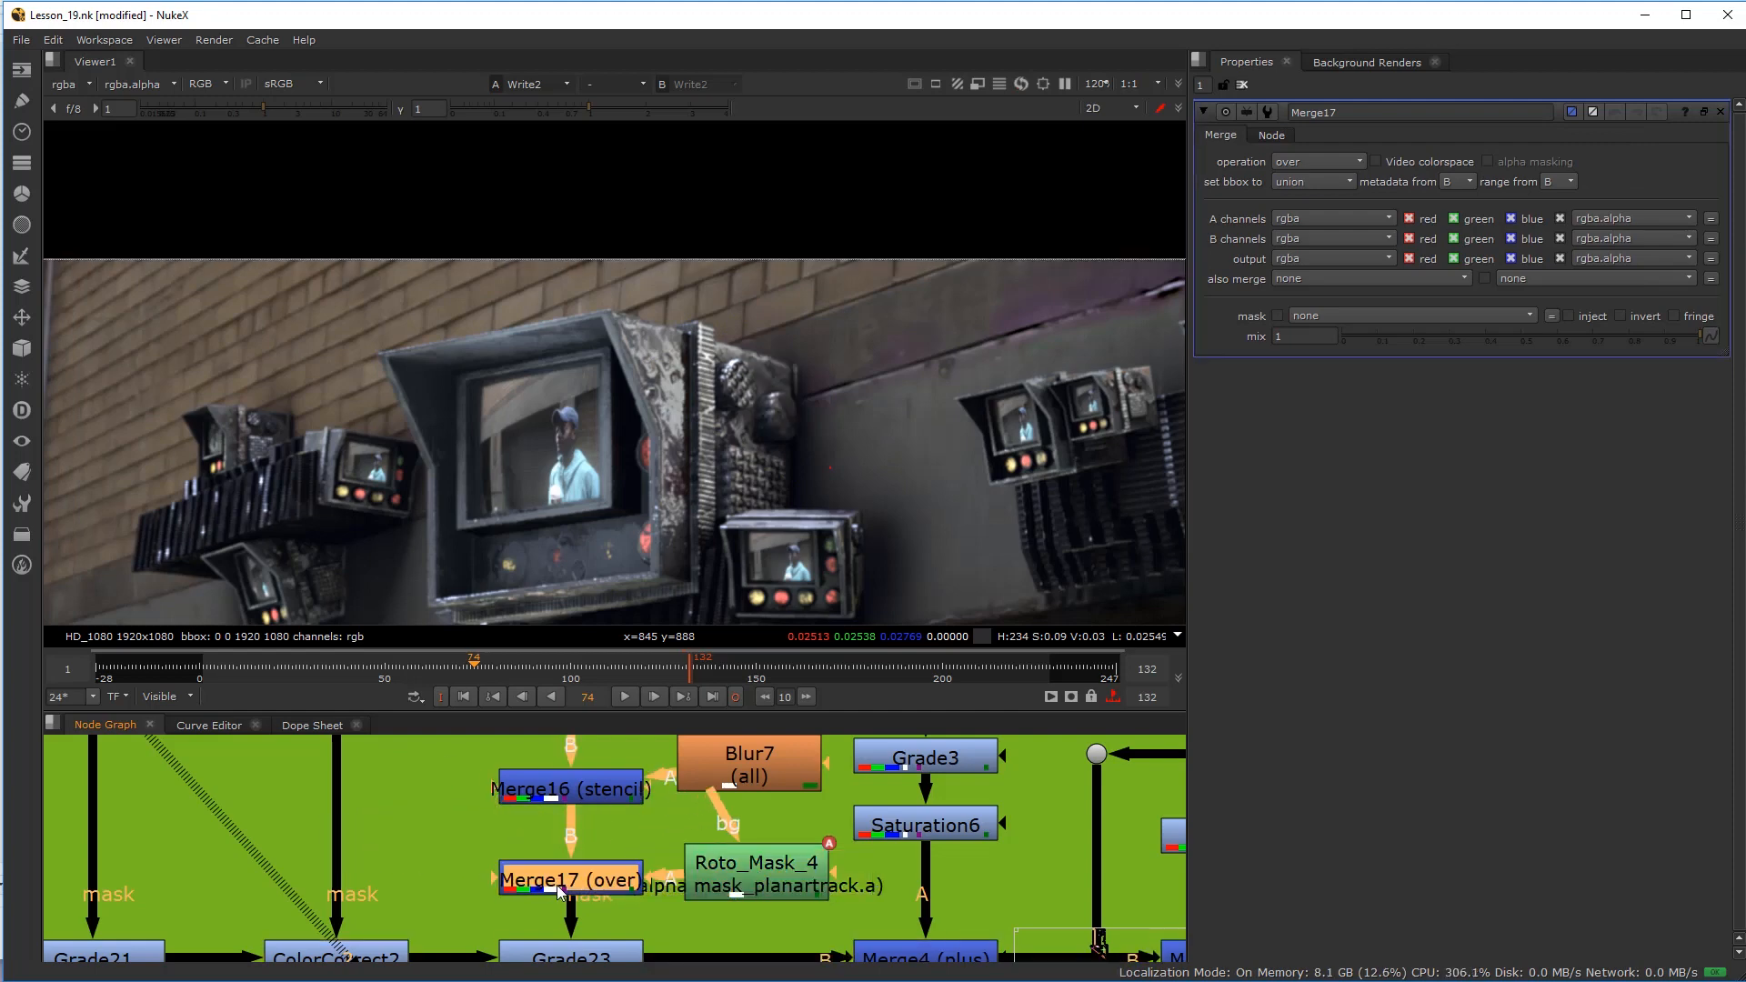
Step: View the new merge's output in the viewer and lower its mix to 0.56
key("1")
scroll(884, 395, "down", 2)
middle_click_drag(795, 382, 630, 335)
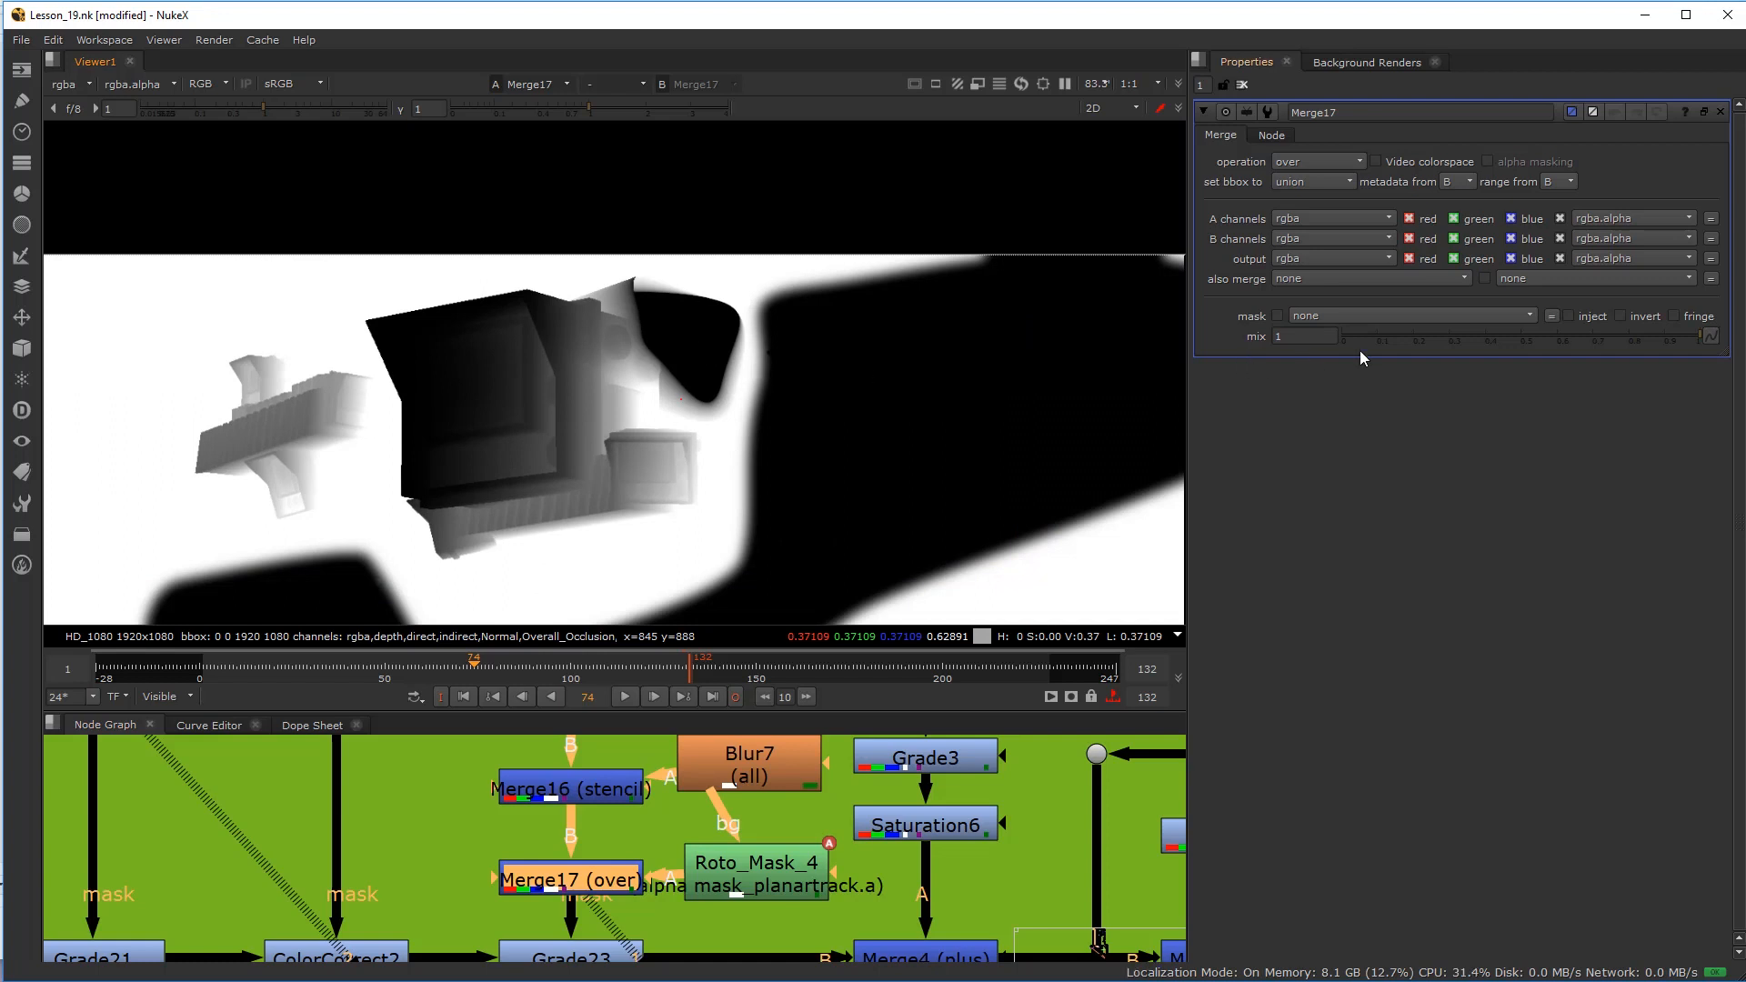
left_click_drag(1447, 341, 1542, 349)
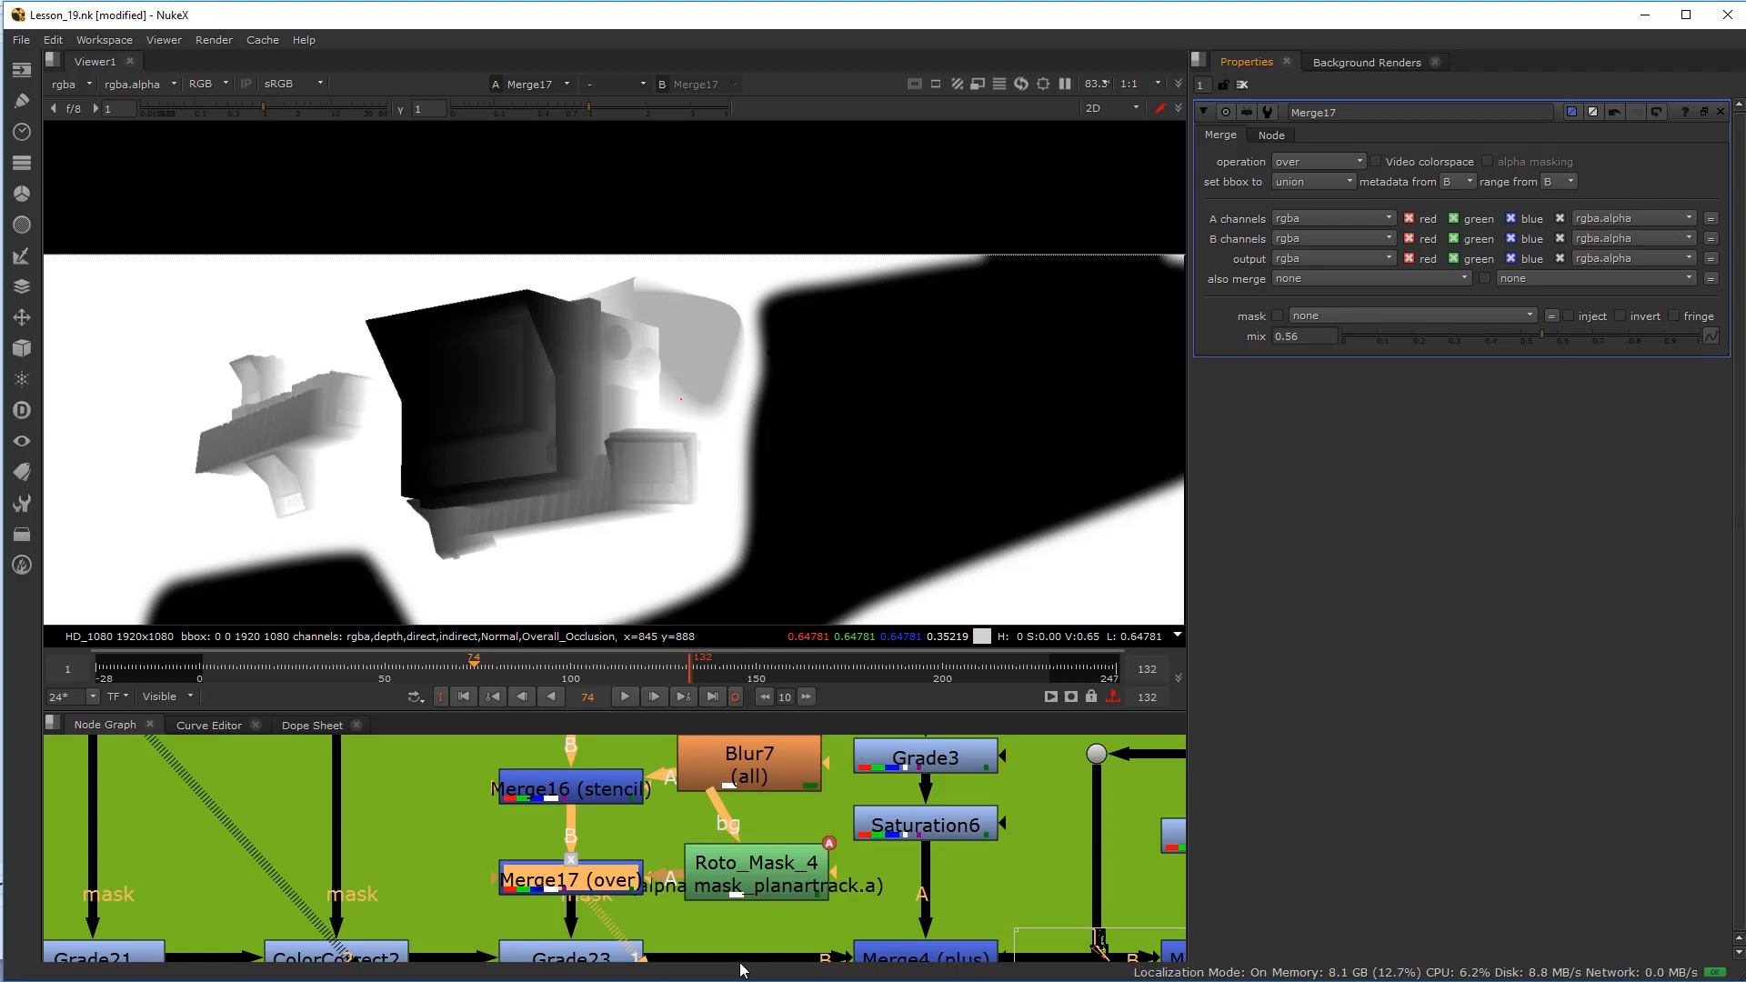
Step: Display the Write2 node from the OUTPUT section in the viewer
scroll(739, 920, "down", 5)
middle_click_drag(739, 920, 582, 755)
scroll(653, 870, "down", 2)
scroll(698, 882, "down", 3)
middle_click_drag(701, 886, 656, 559)
middle_click_drag(867, 889, 592, 679)
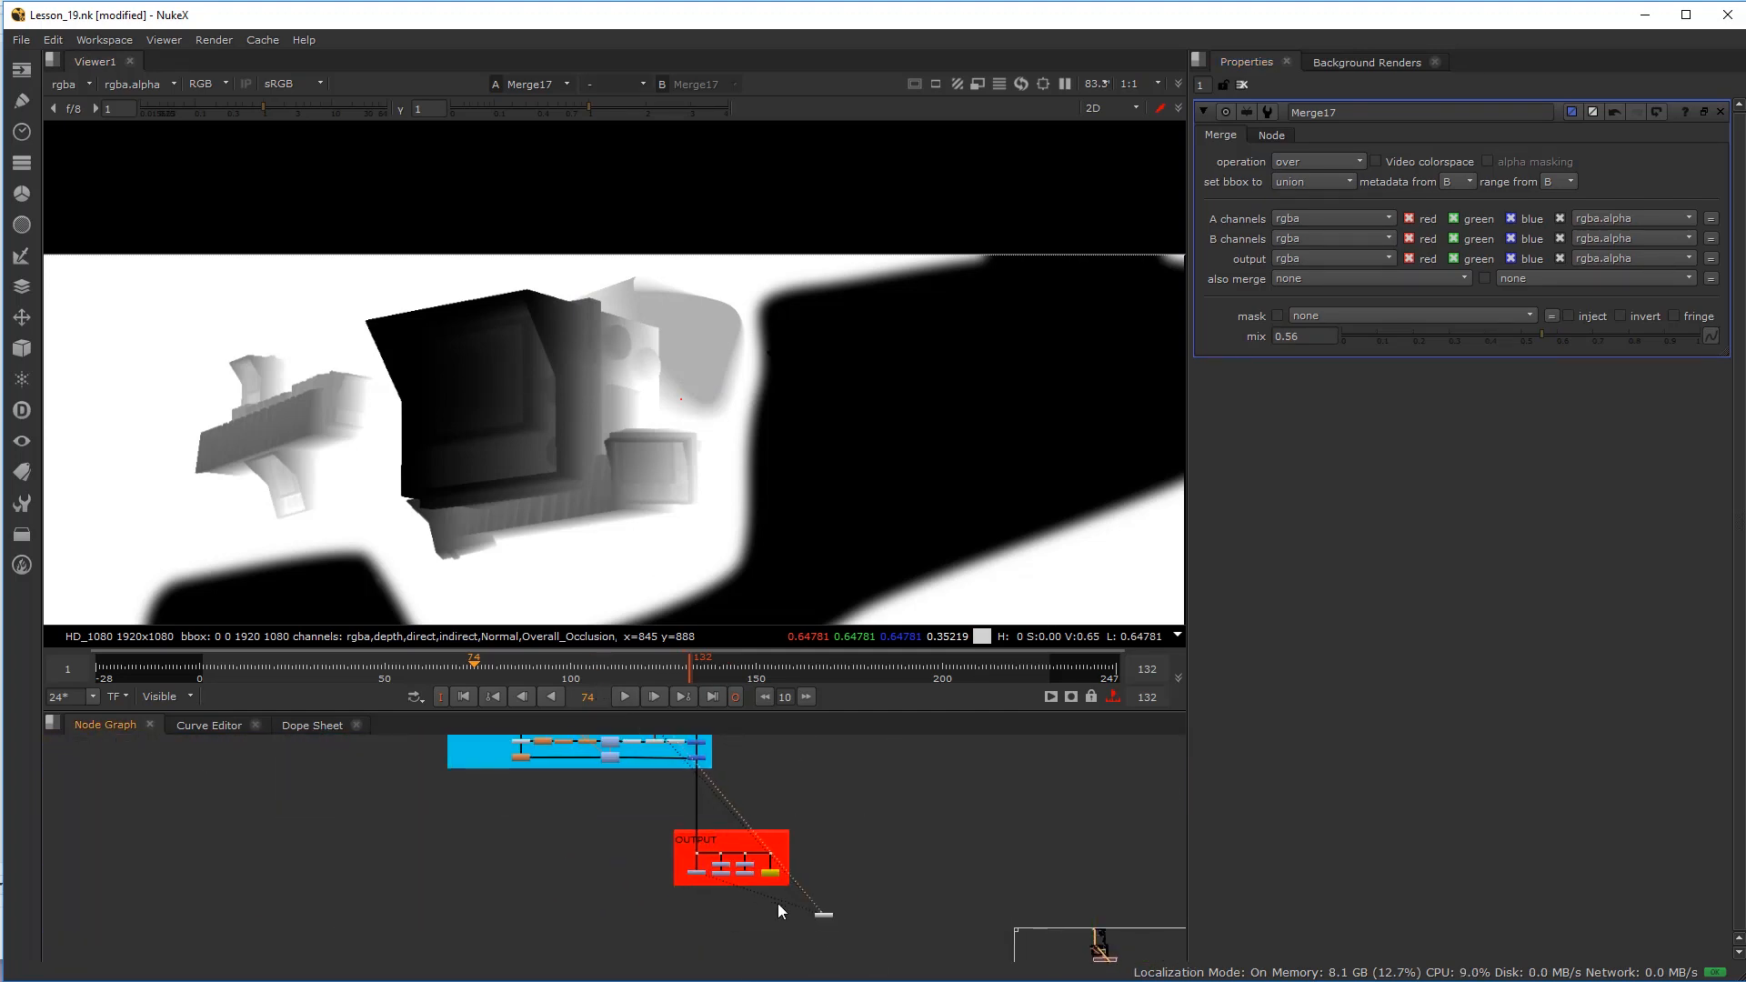
scroll(767, 888, "up", 5)
left_click(778, 839)
key("1")
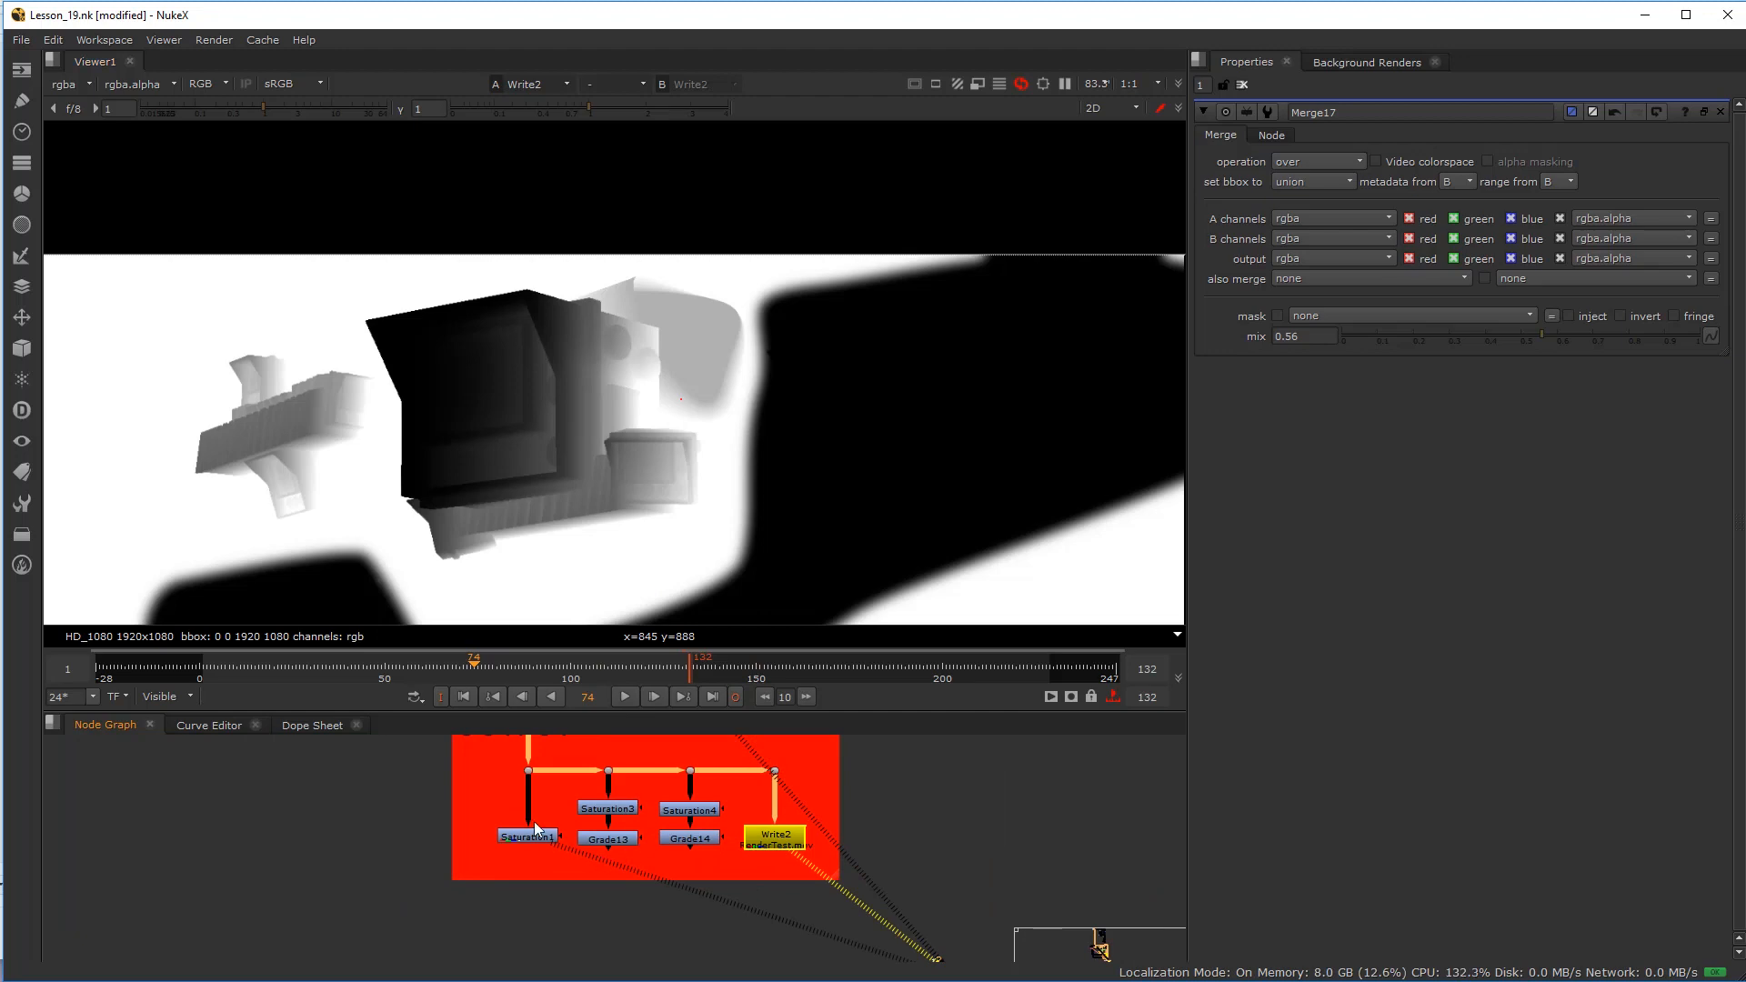
Step: Return to the Merge17 node, try a mix of 0.325, and set the mix to 1
scroll(391, 812, "down", 3)
middle_click_drag(386, 814, 526, 914)
middle_click_drag(414, 746, 559, 946)
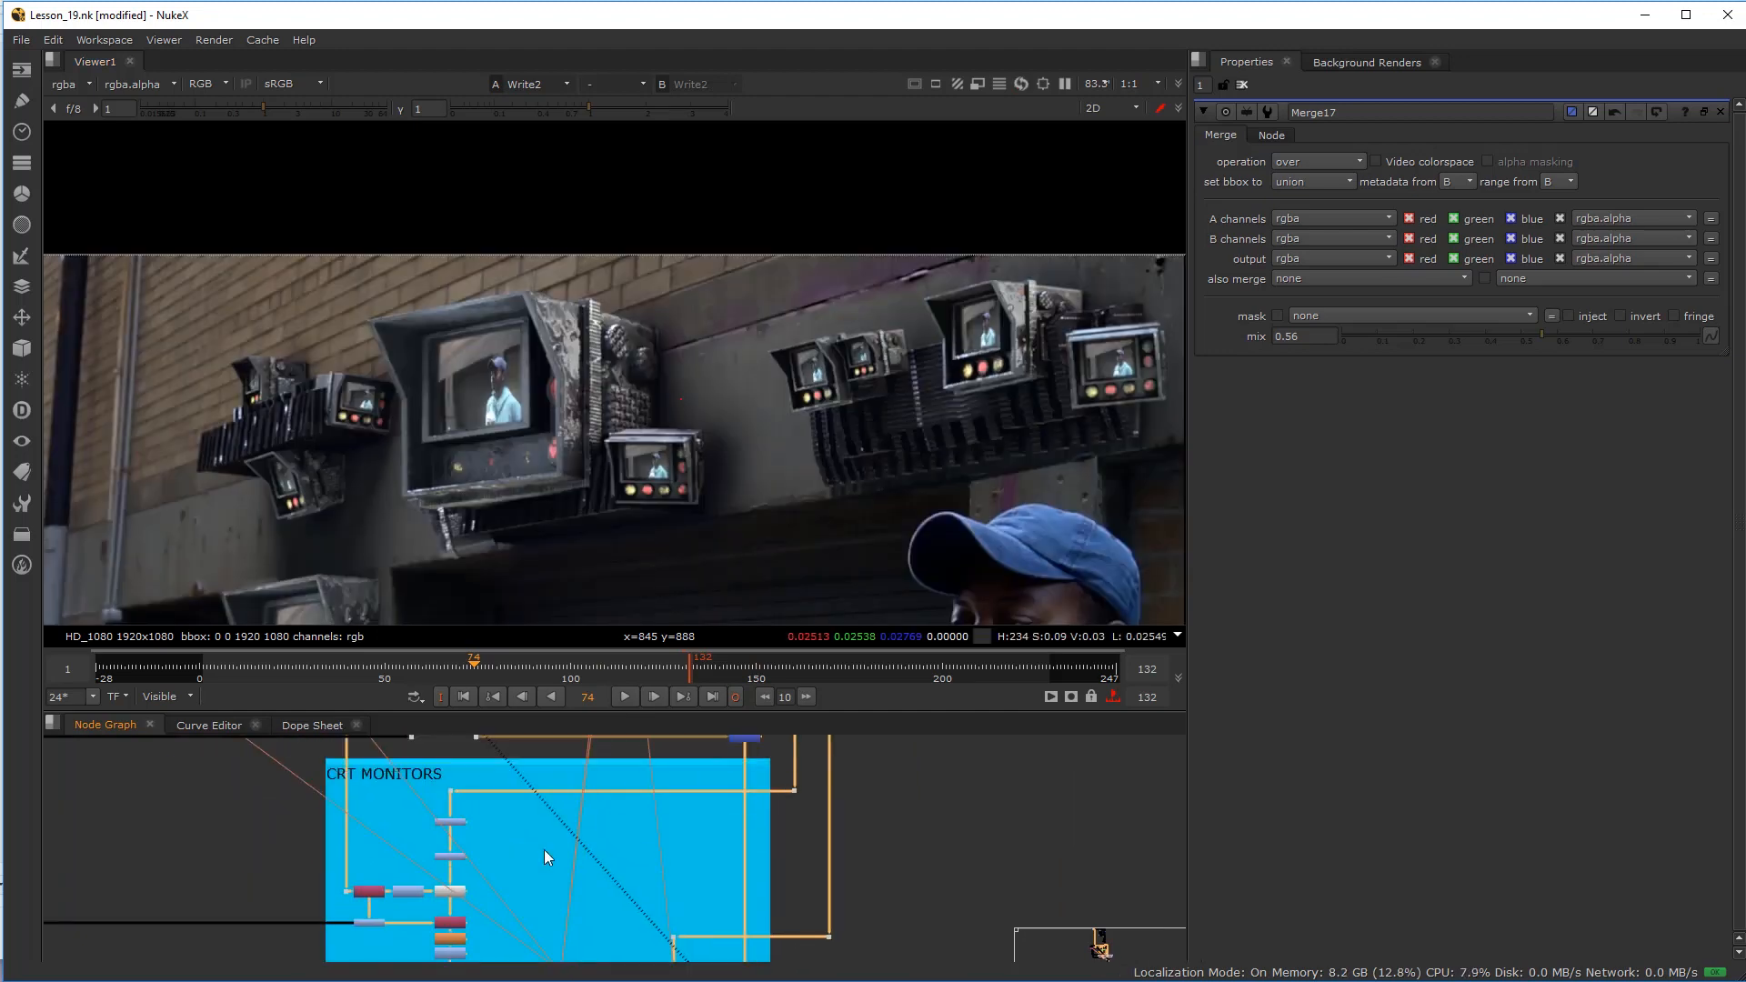
scroll(541, 852, "down", 4)
middle_click_drag(462, 749, 675, 943)
middle_click_drag(593, 790, 659, 849)
scroll(661, 854, "up", 6)
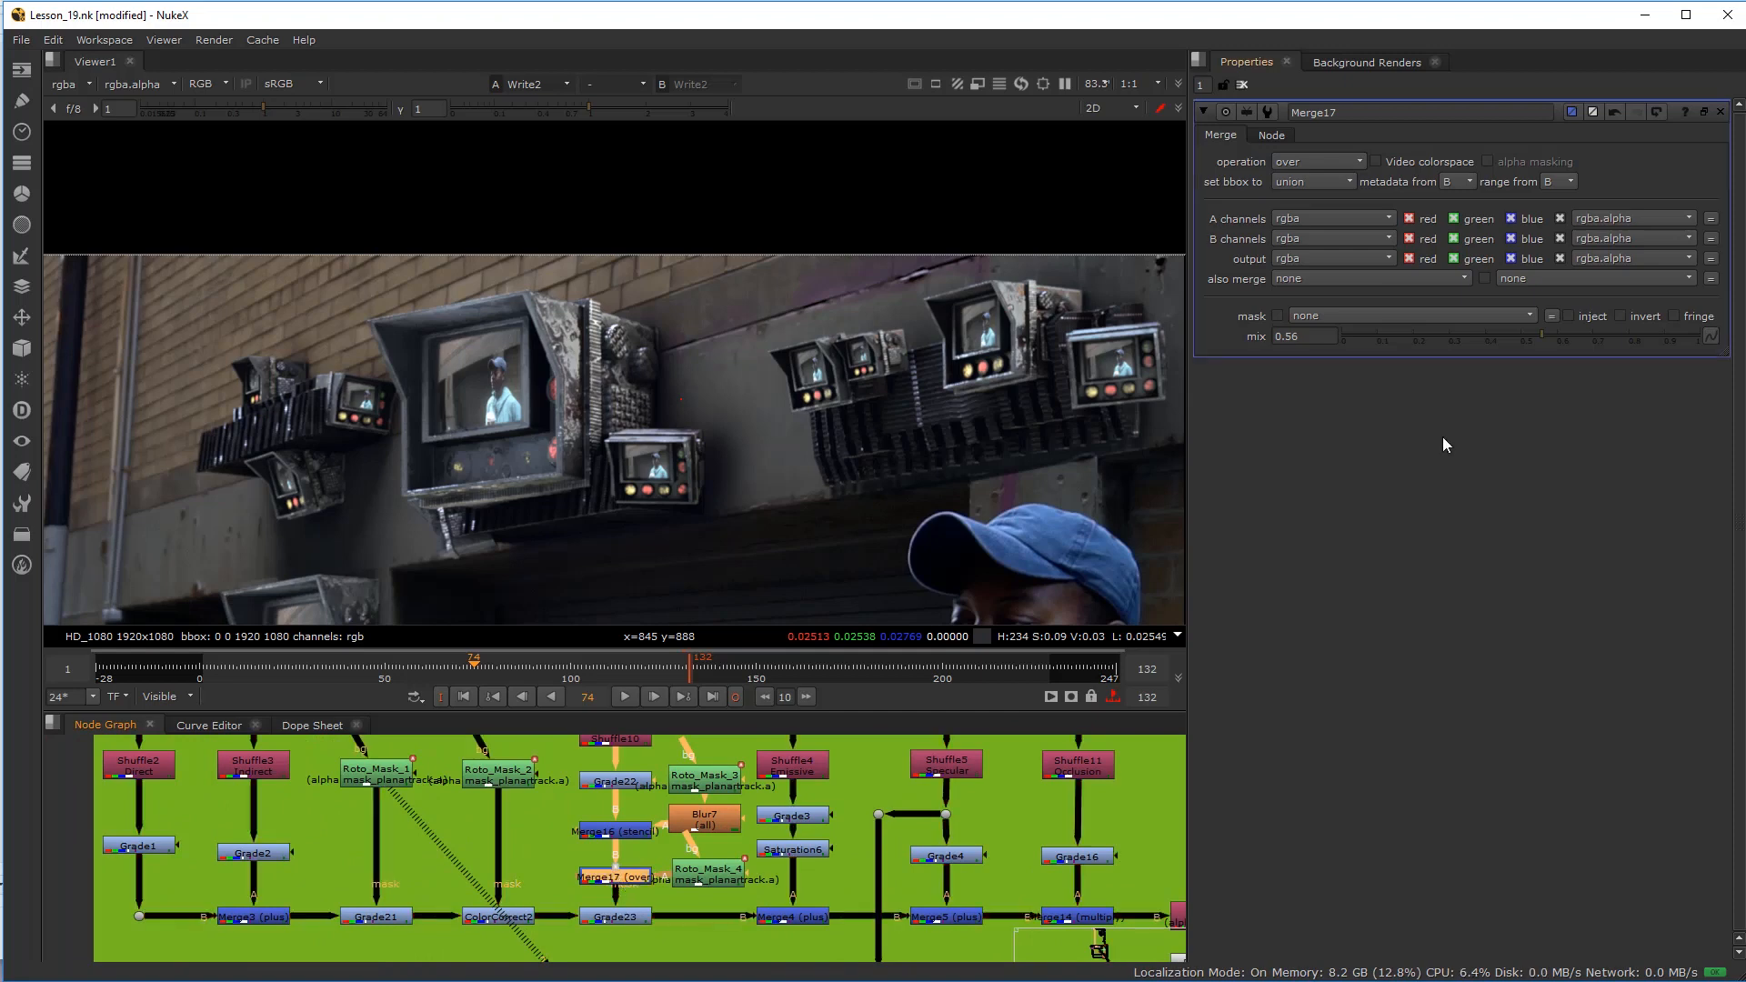
left_click(1458, 334)
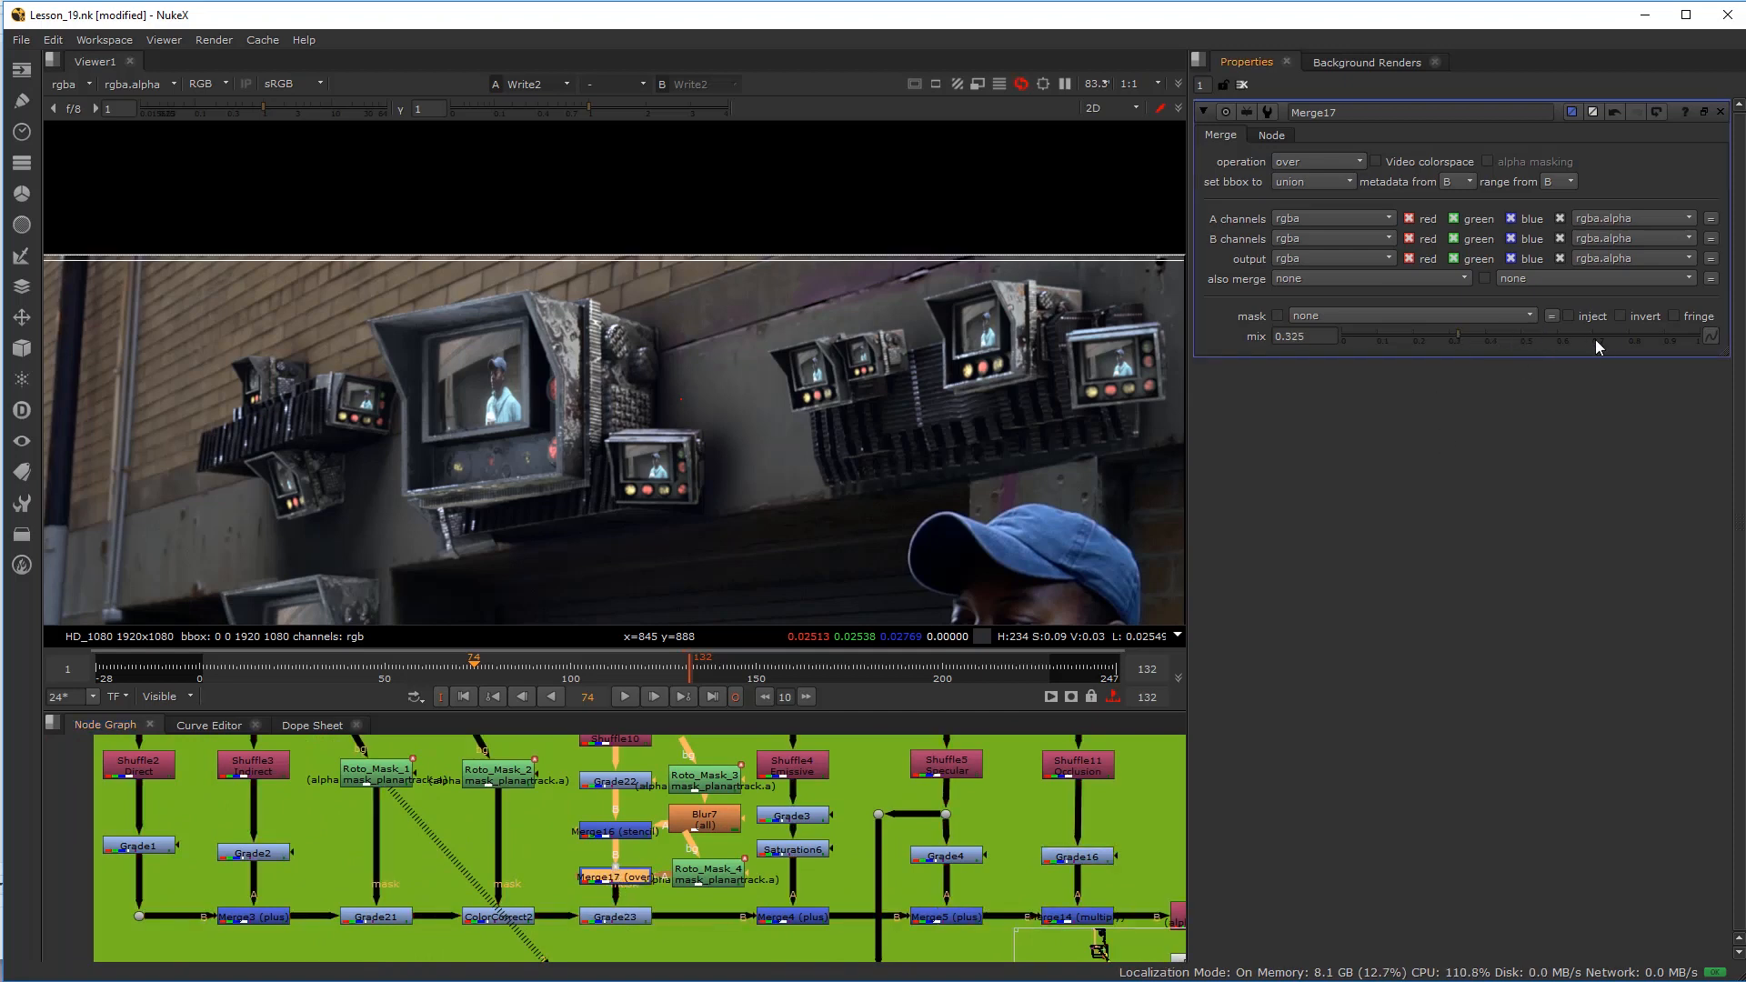
left_click(1662, 338)
left_click(1704, 337)
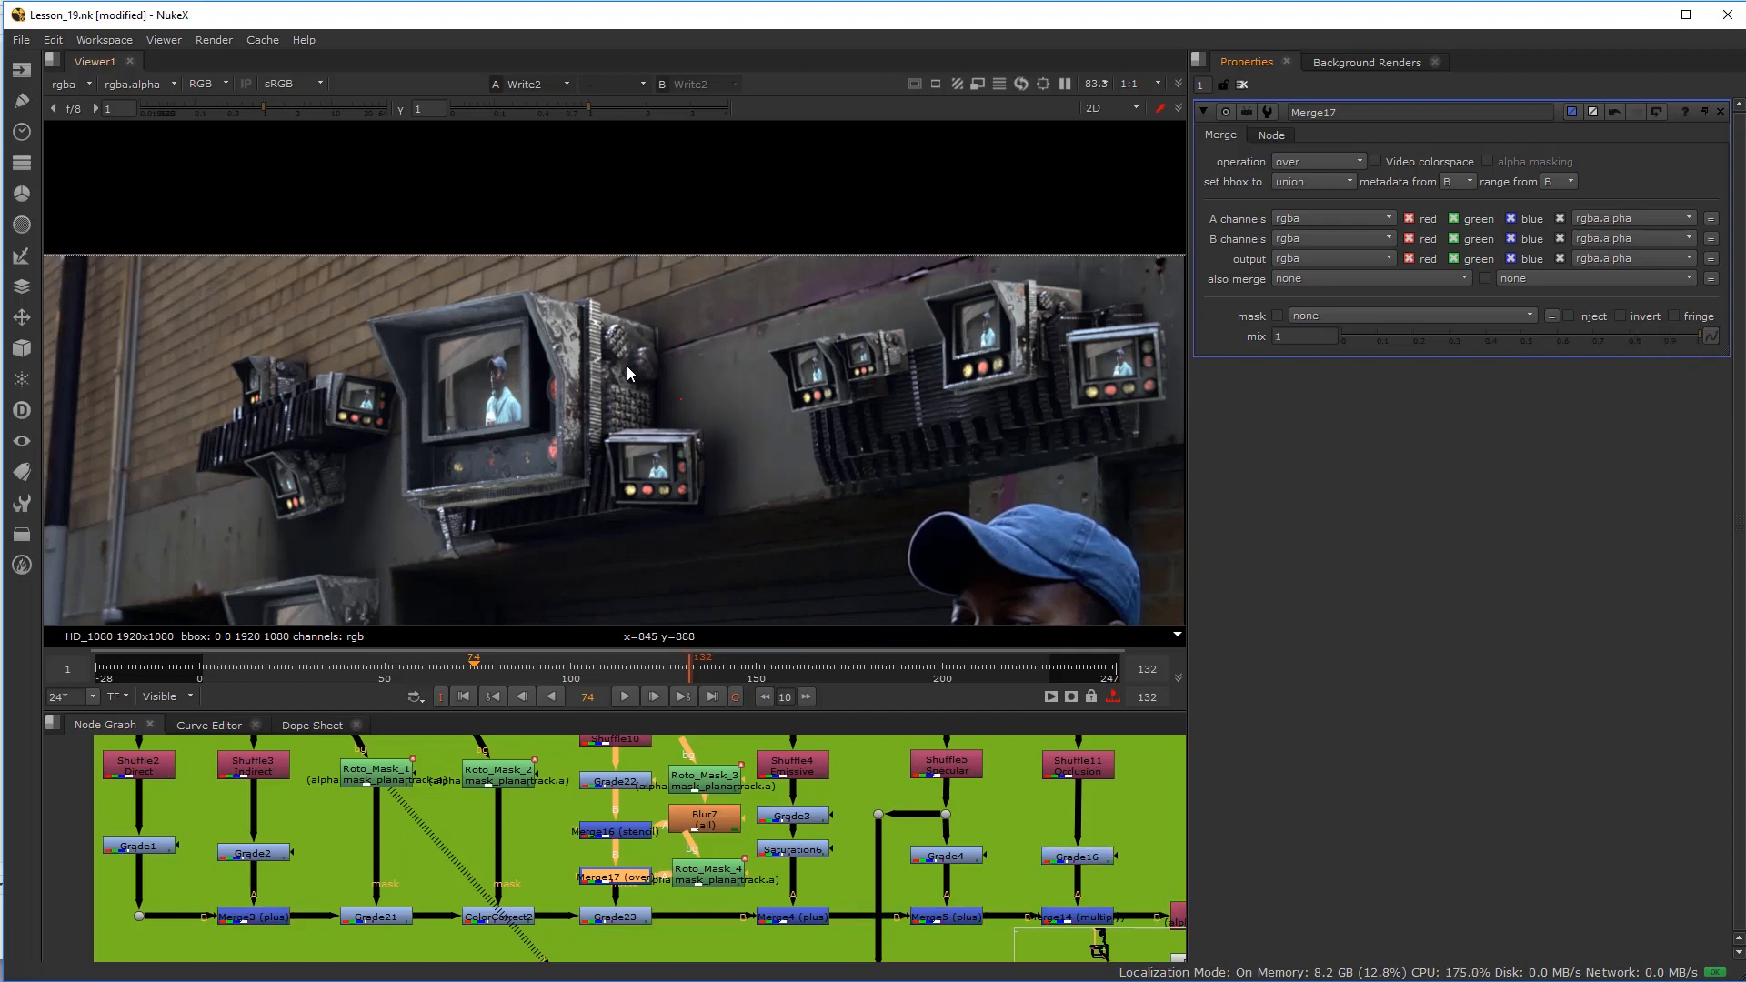
Step: Reshape the monitor-side and lower points of Roto_Mask_4's Bezier with ripple edit set to all keyframes
middle_click_drag(658, 807, 635, 867)
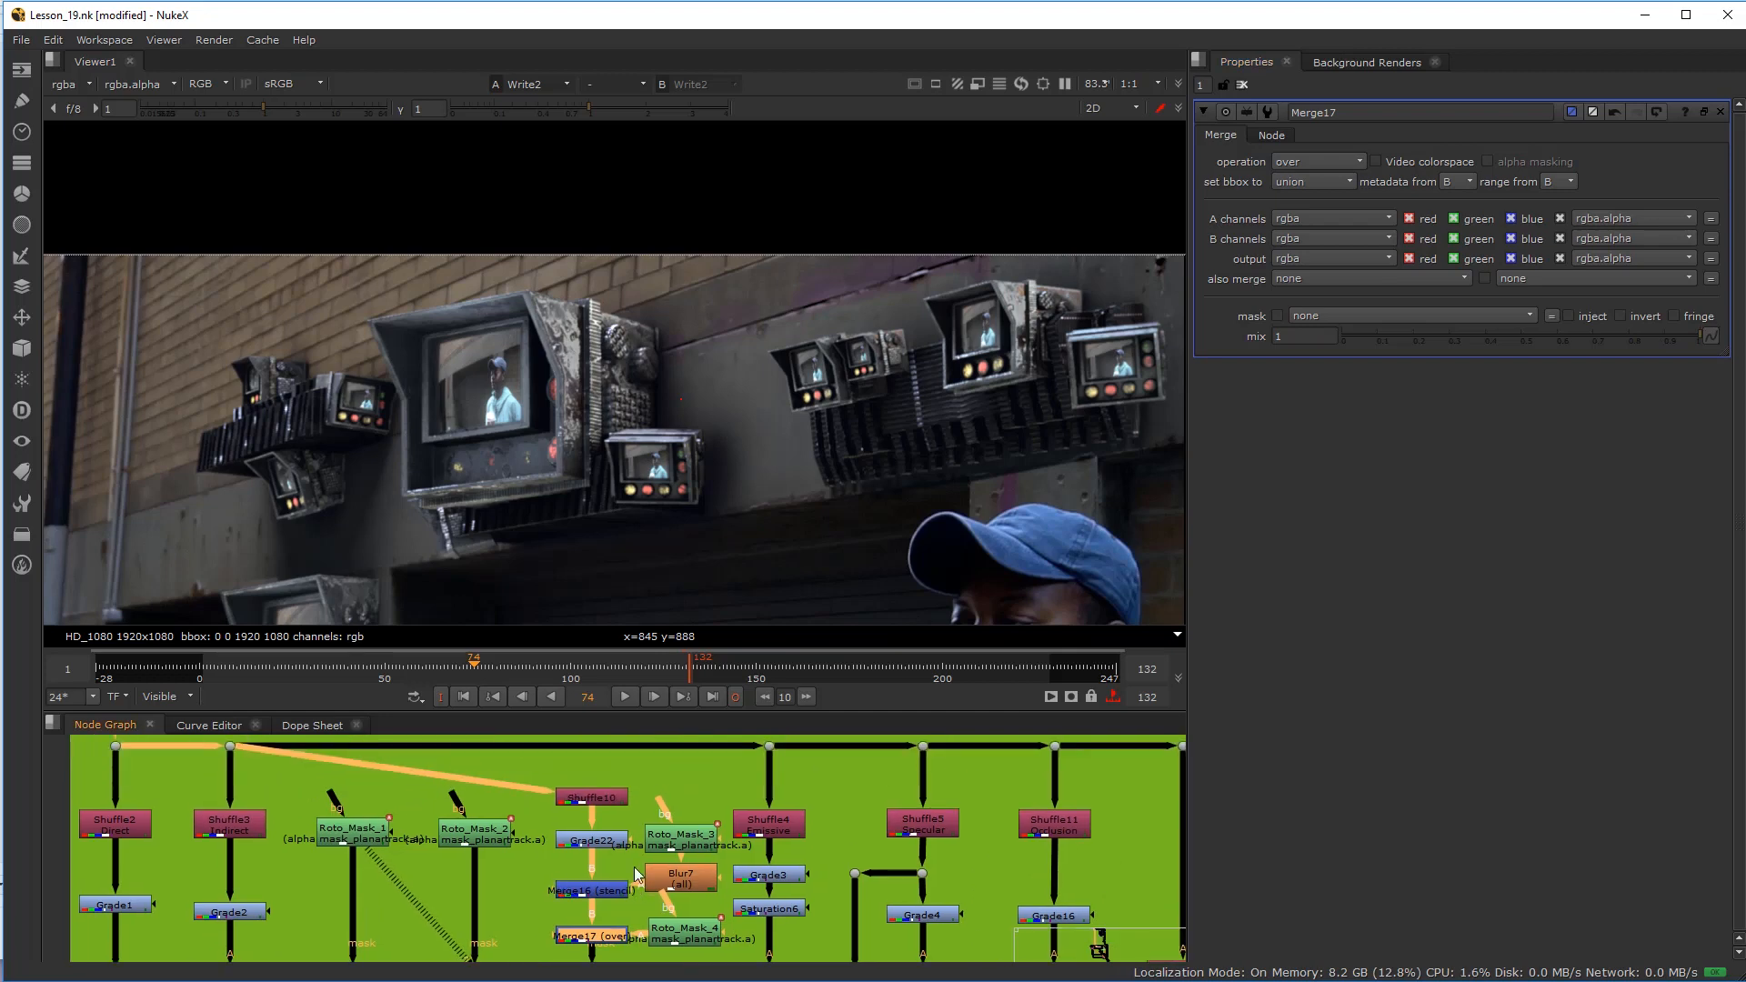
scroll(636, 875, "up", 2)
double_click(686, 871)
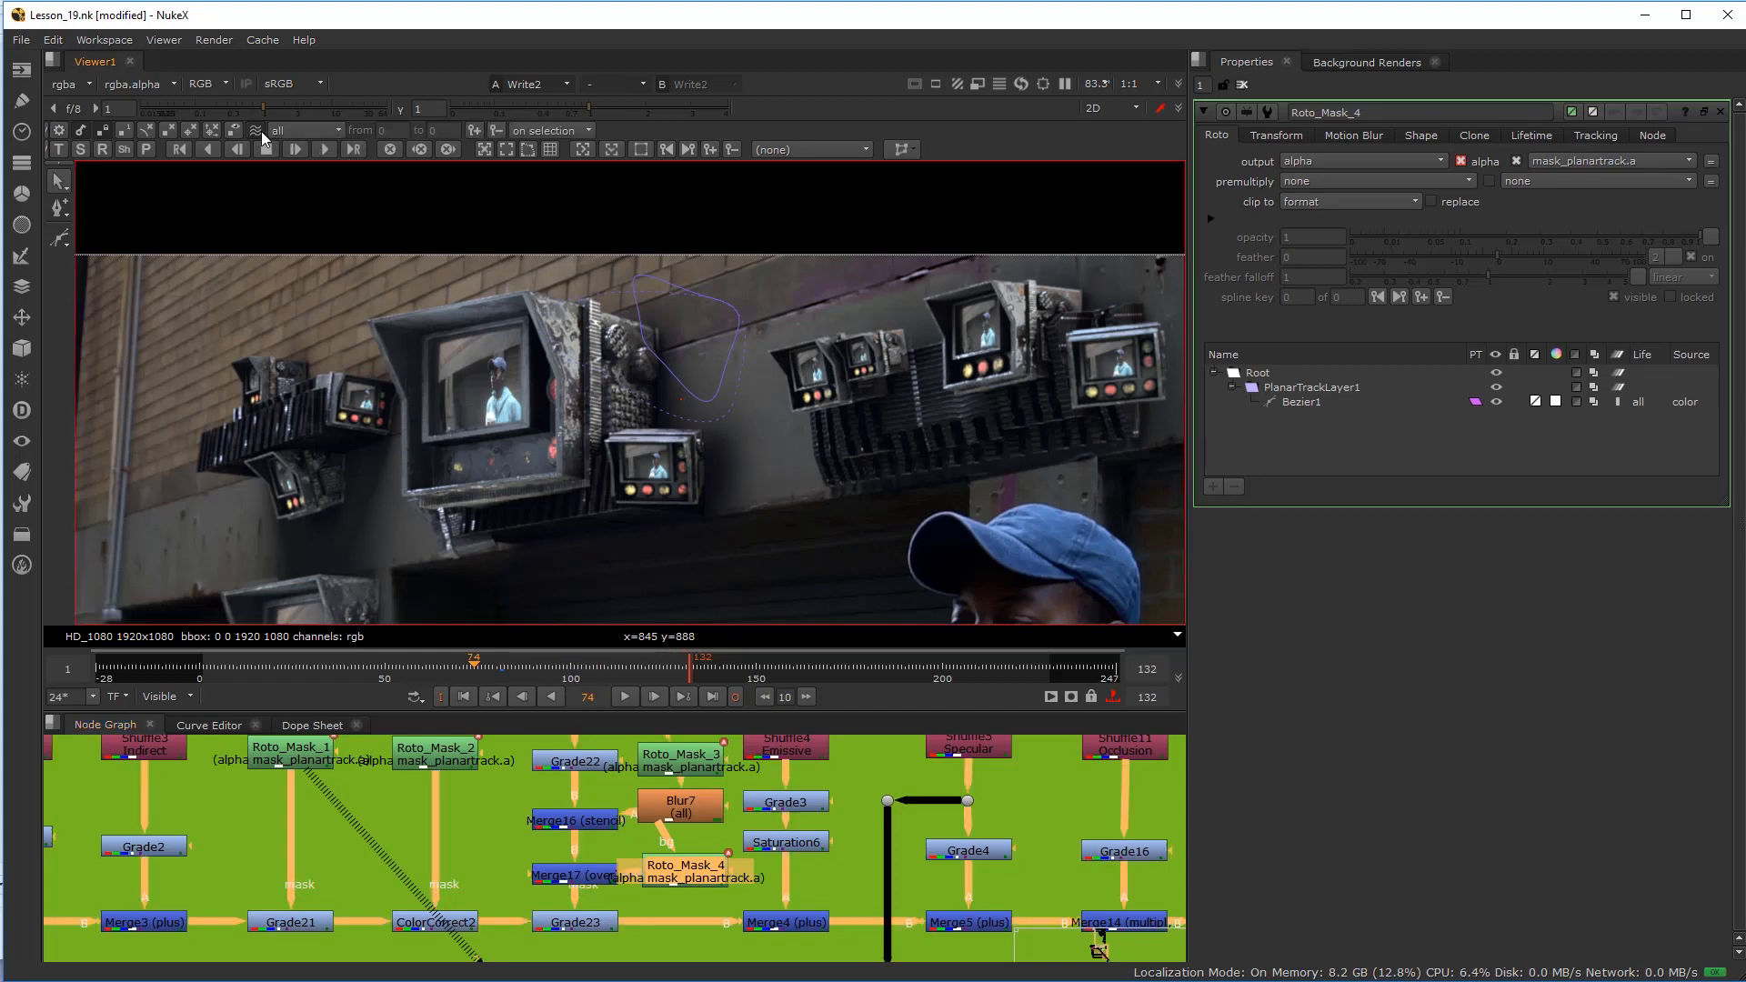
scroll(669, 390, "up", 2)
left_click(643, 358)
left_click_drag(654, 344, 609, 357)
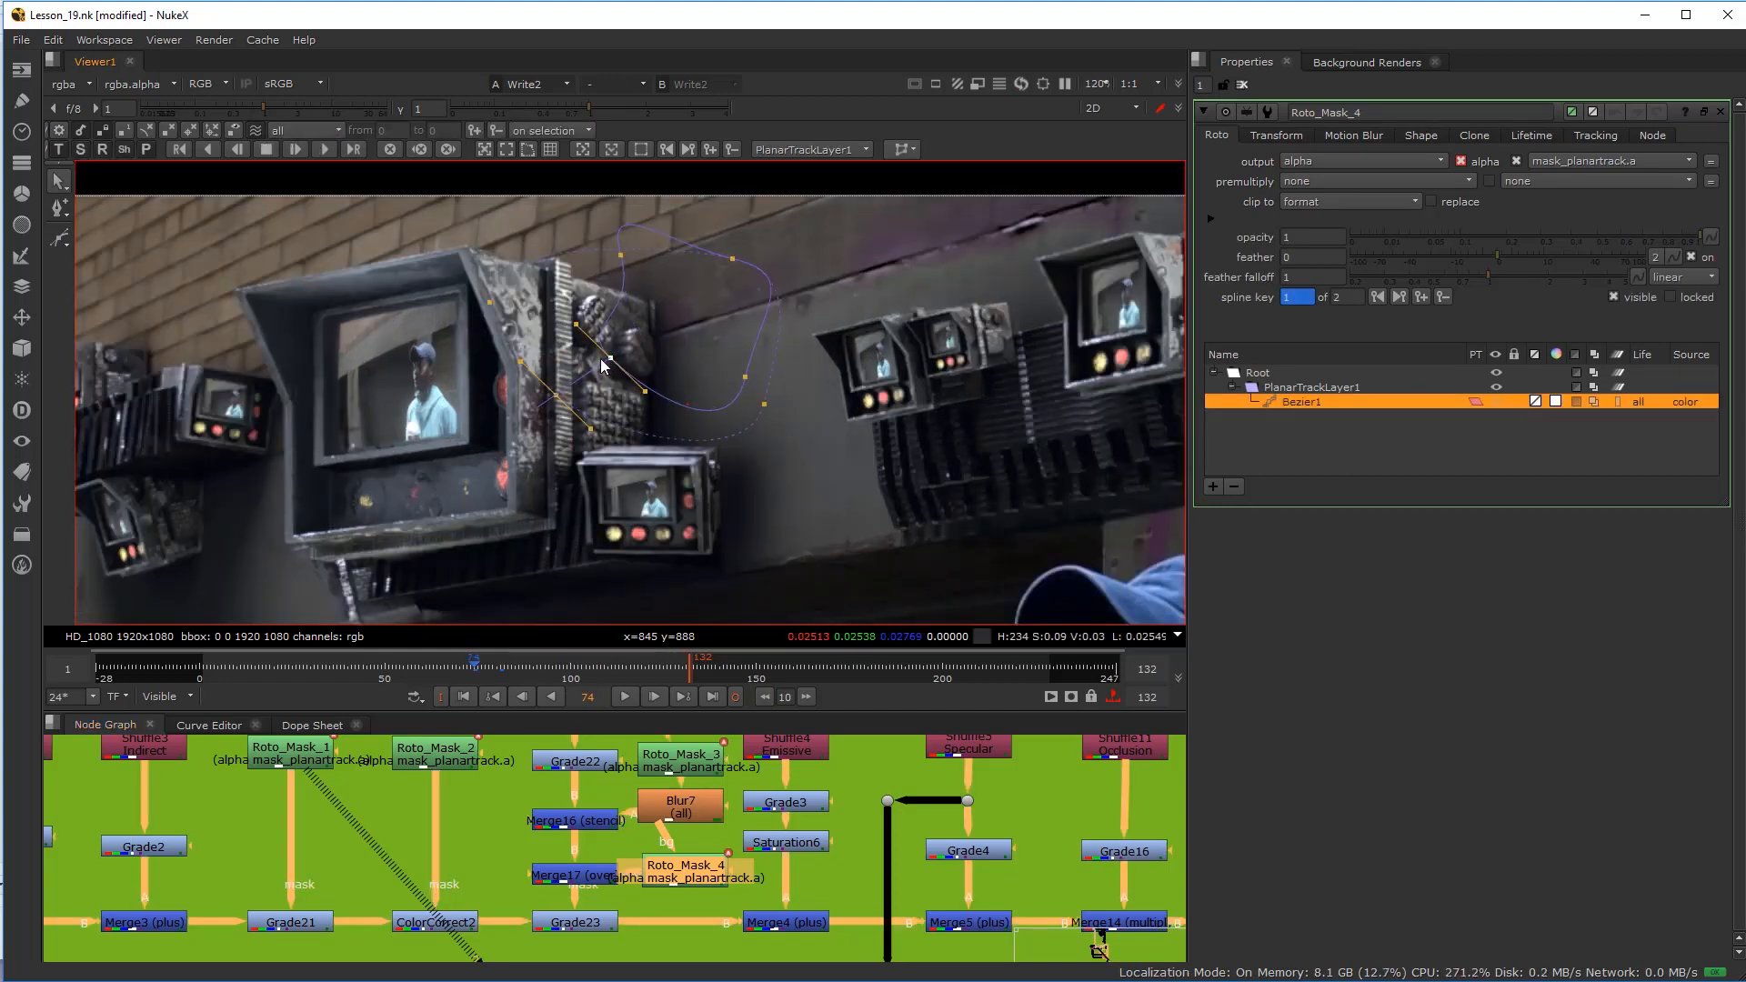
left_click_drag(554, 395, 535, 410)
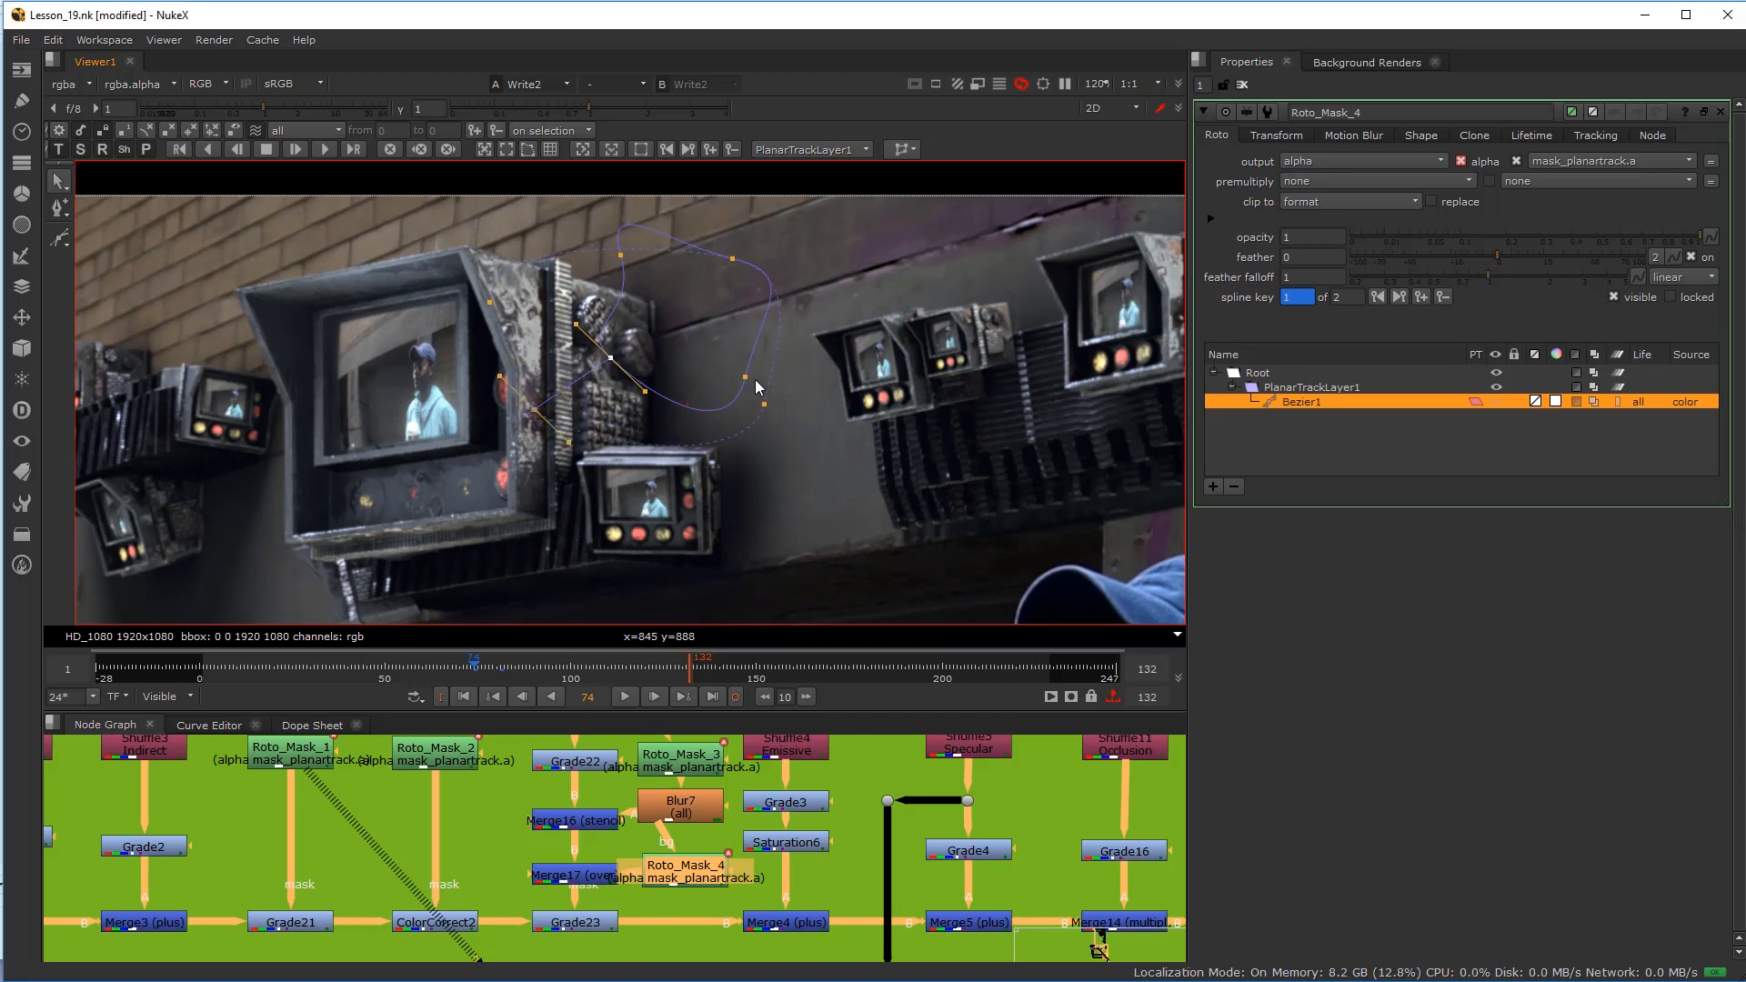
left_click_drag(756, 382, 767, 448)
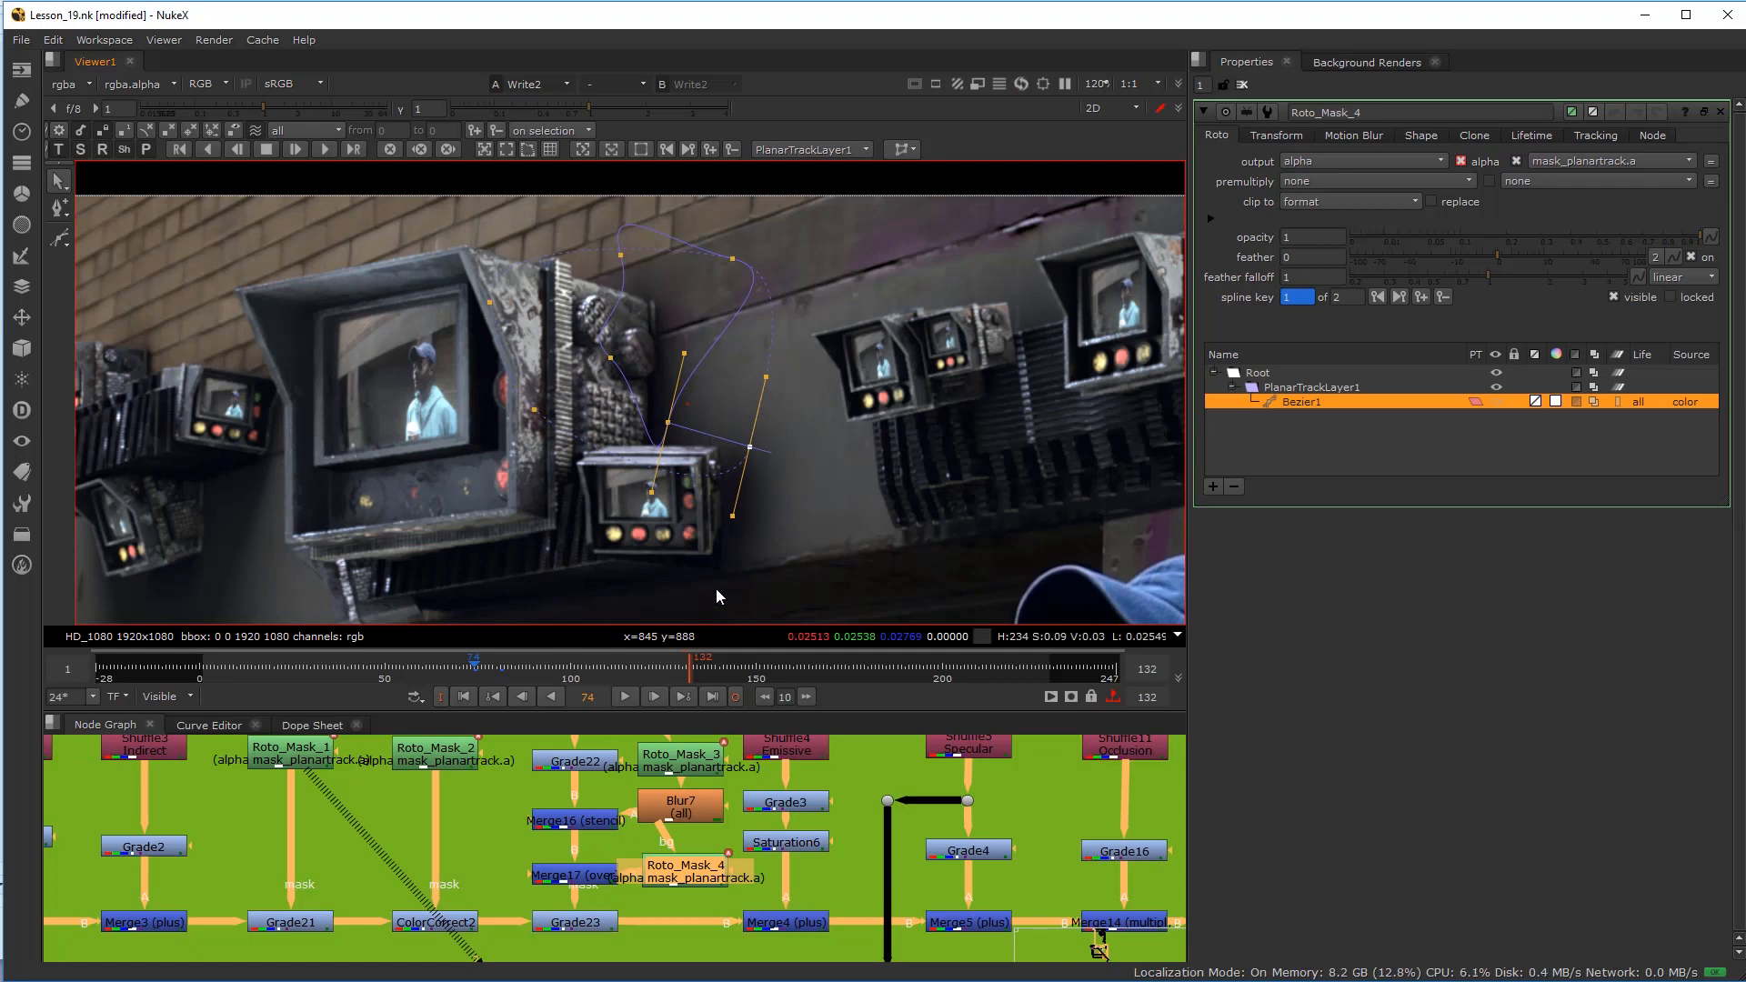
left_click_drag(615, 386, 696, 420)
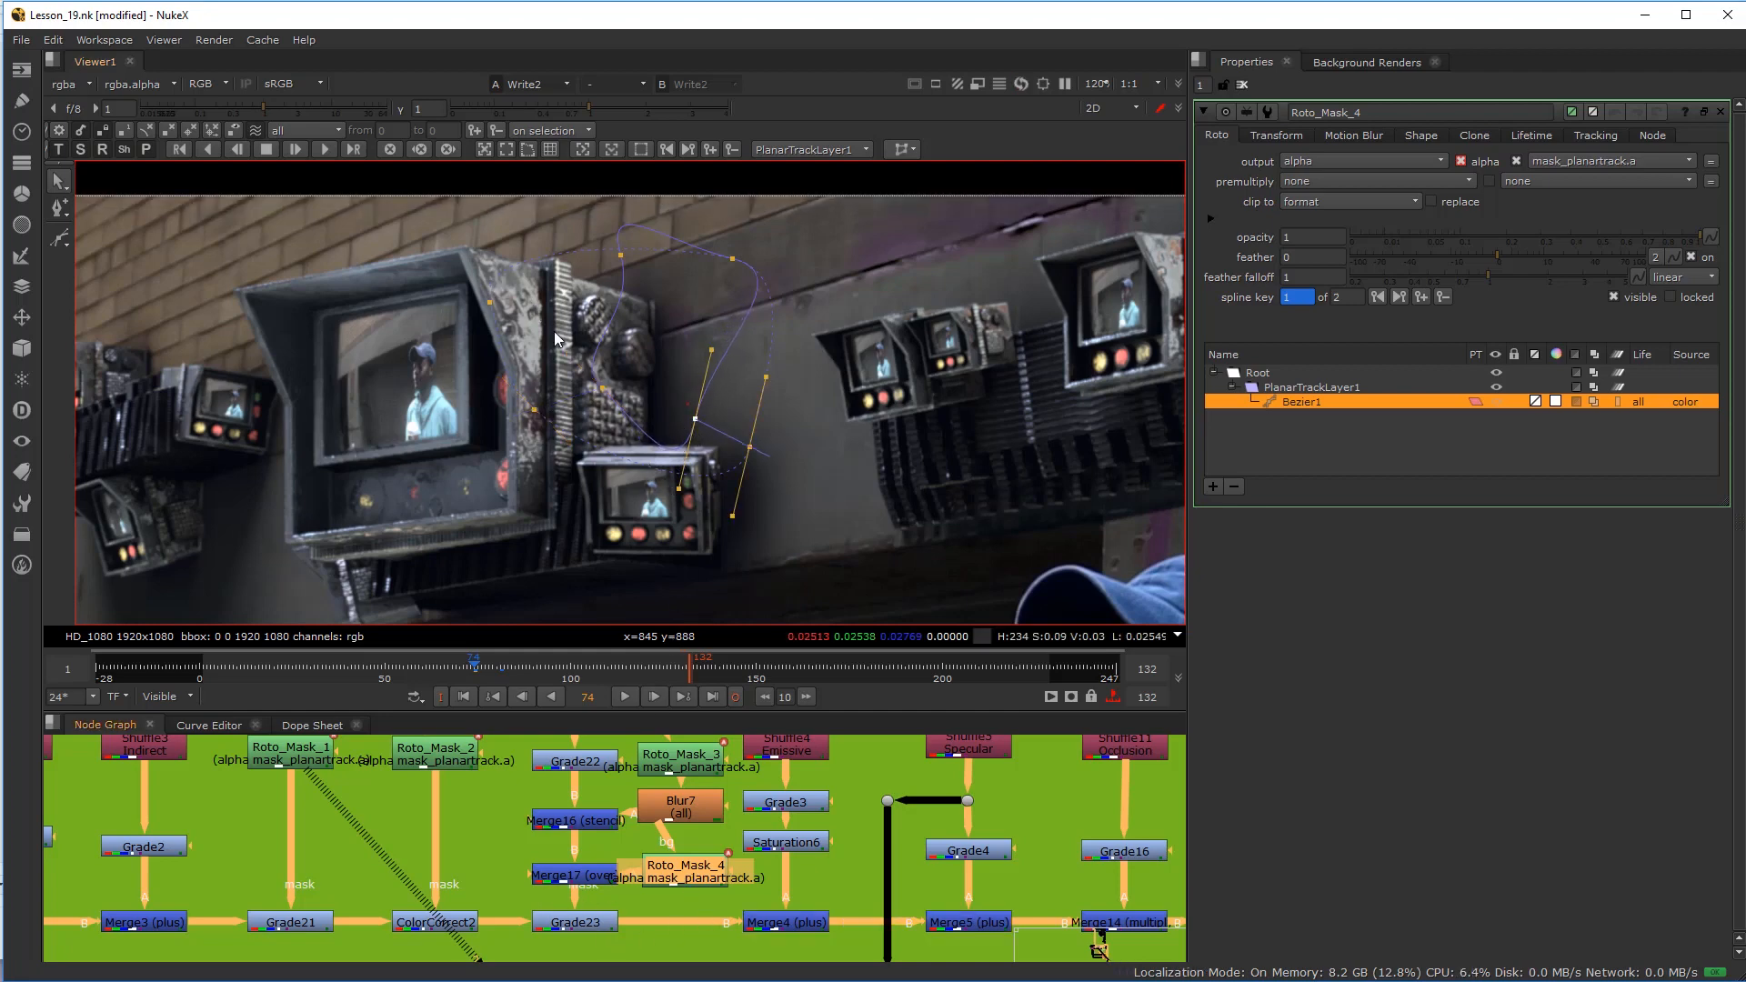
Step: Disable and re-enable Grade23 to compare the shot with and without the masked grade
scroll(705, 782, "down", 5)
middle_click_drag(766, 778, 620, 787)
scroll(619, 789, "up", 5)
scroll(540, 794, "up", 2)
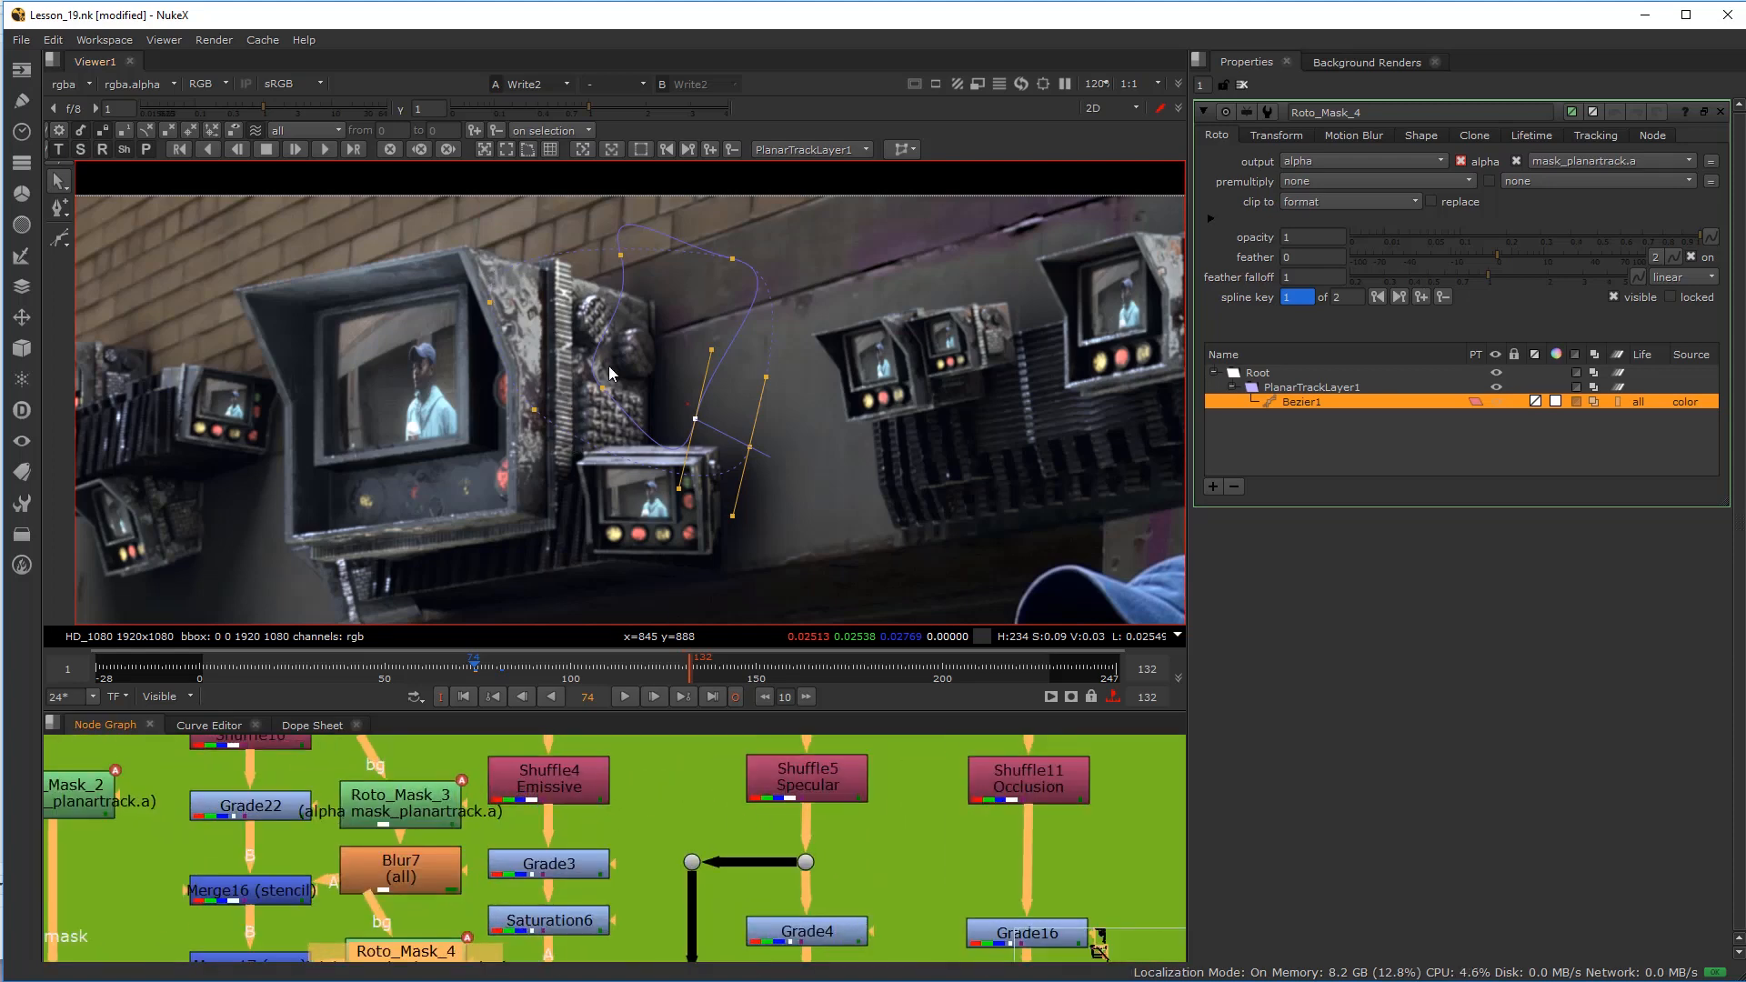
scroll(394, 341, "down", 4)
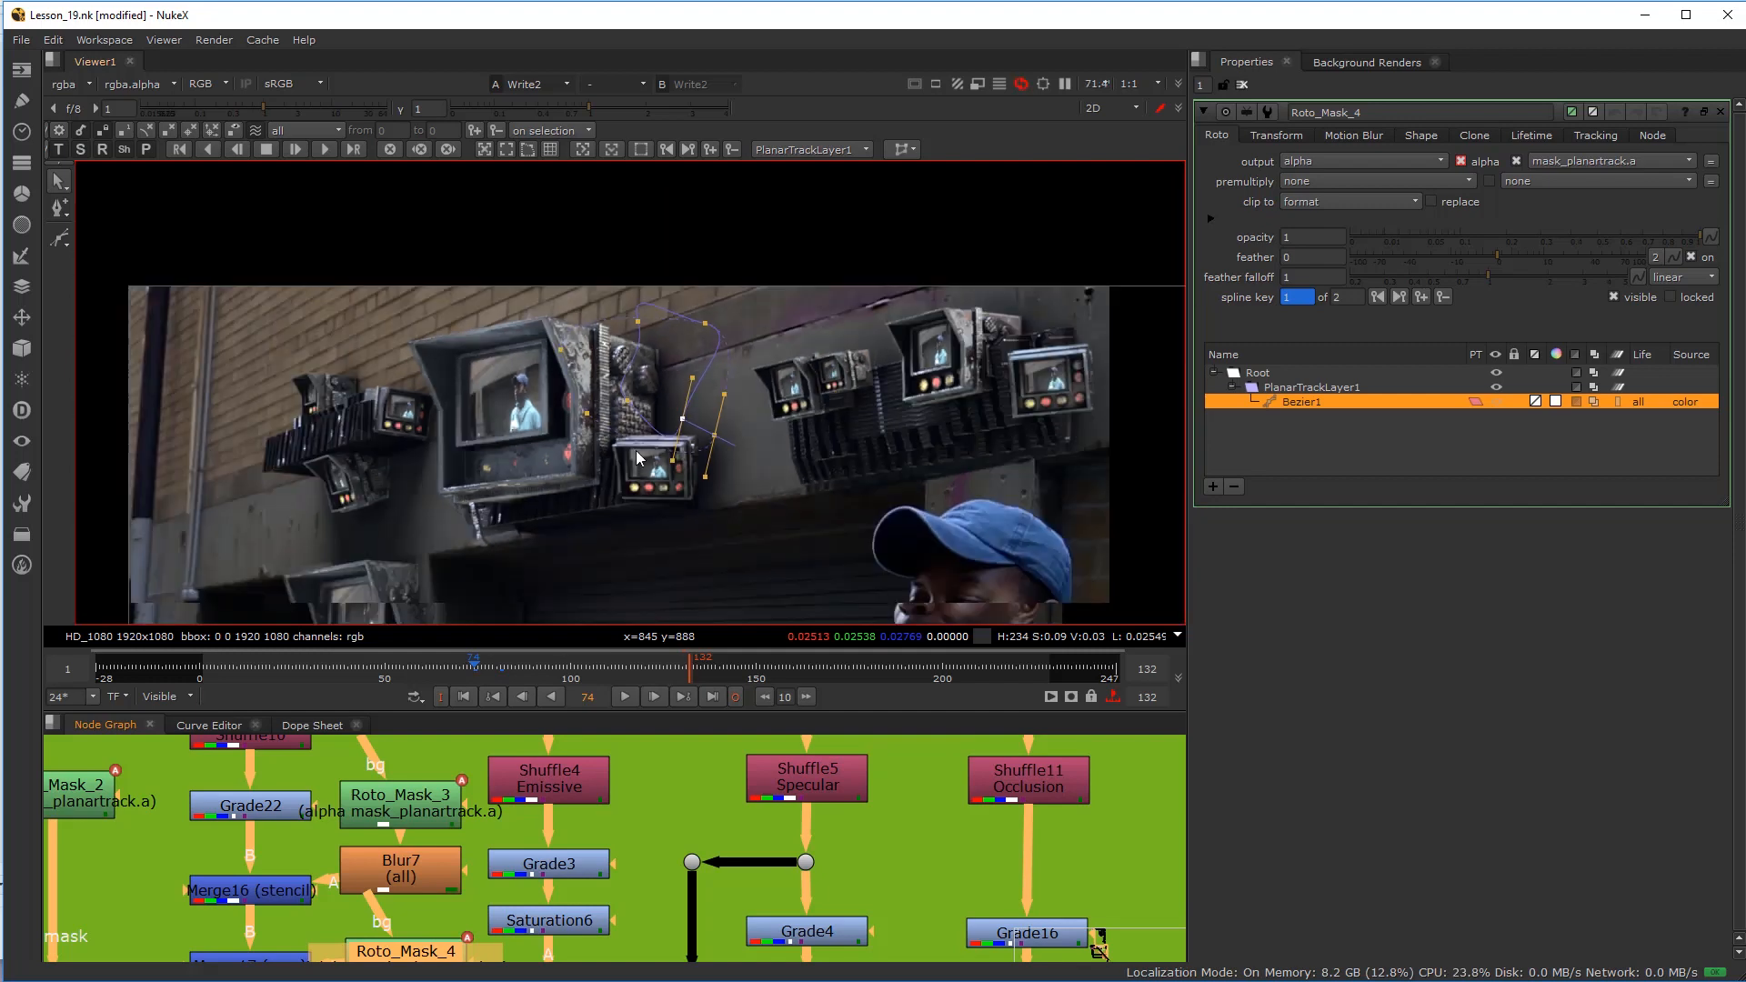
scroll(564, 831, "up", 3)
scroll(493, 855, "down", 4)
scroll(597, 814, "up", 5)
left_click(597, 814)
left_click(582, 909)
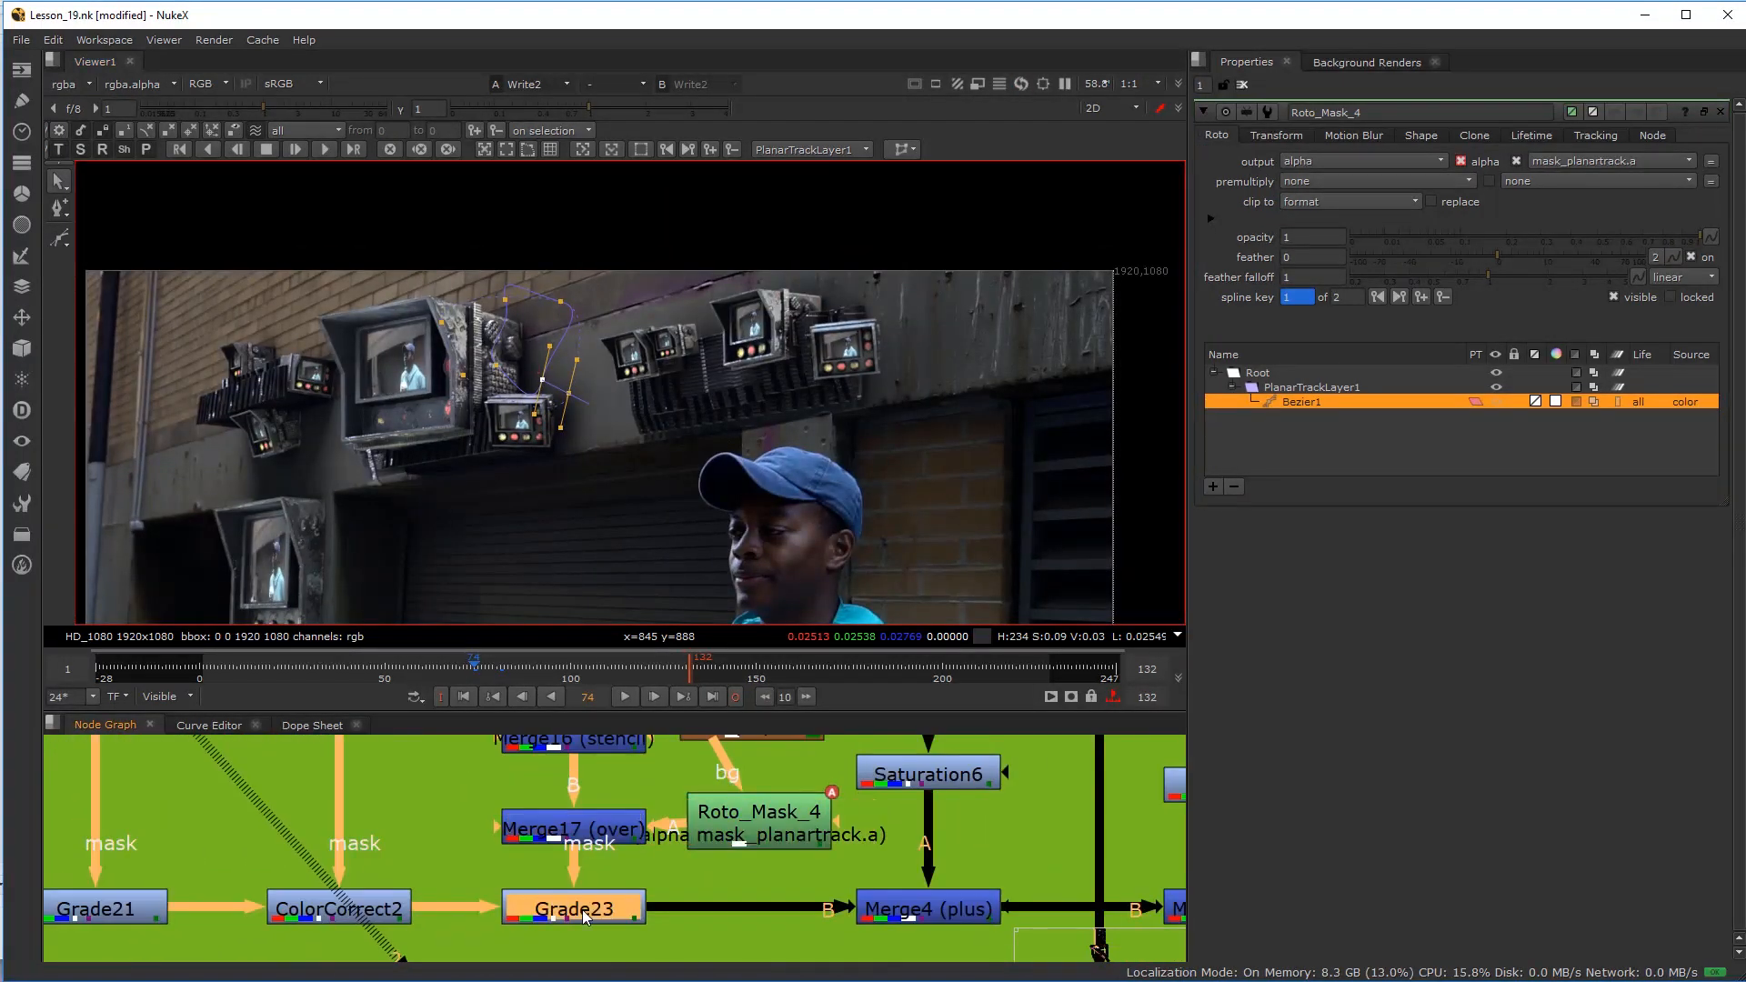
key("d")
key("d")
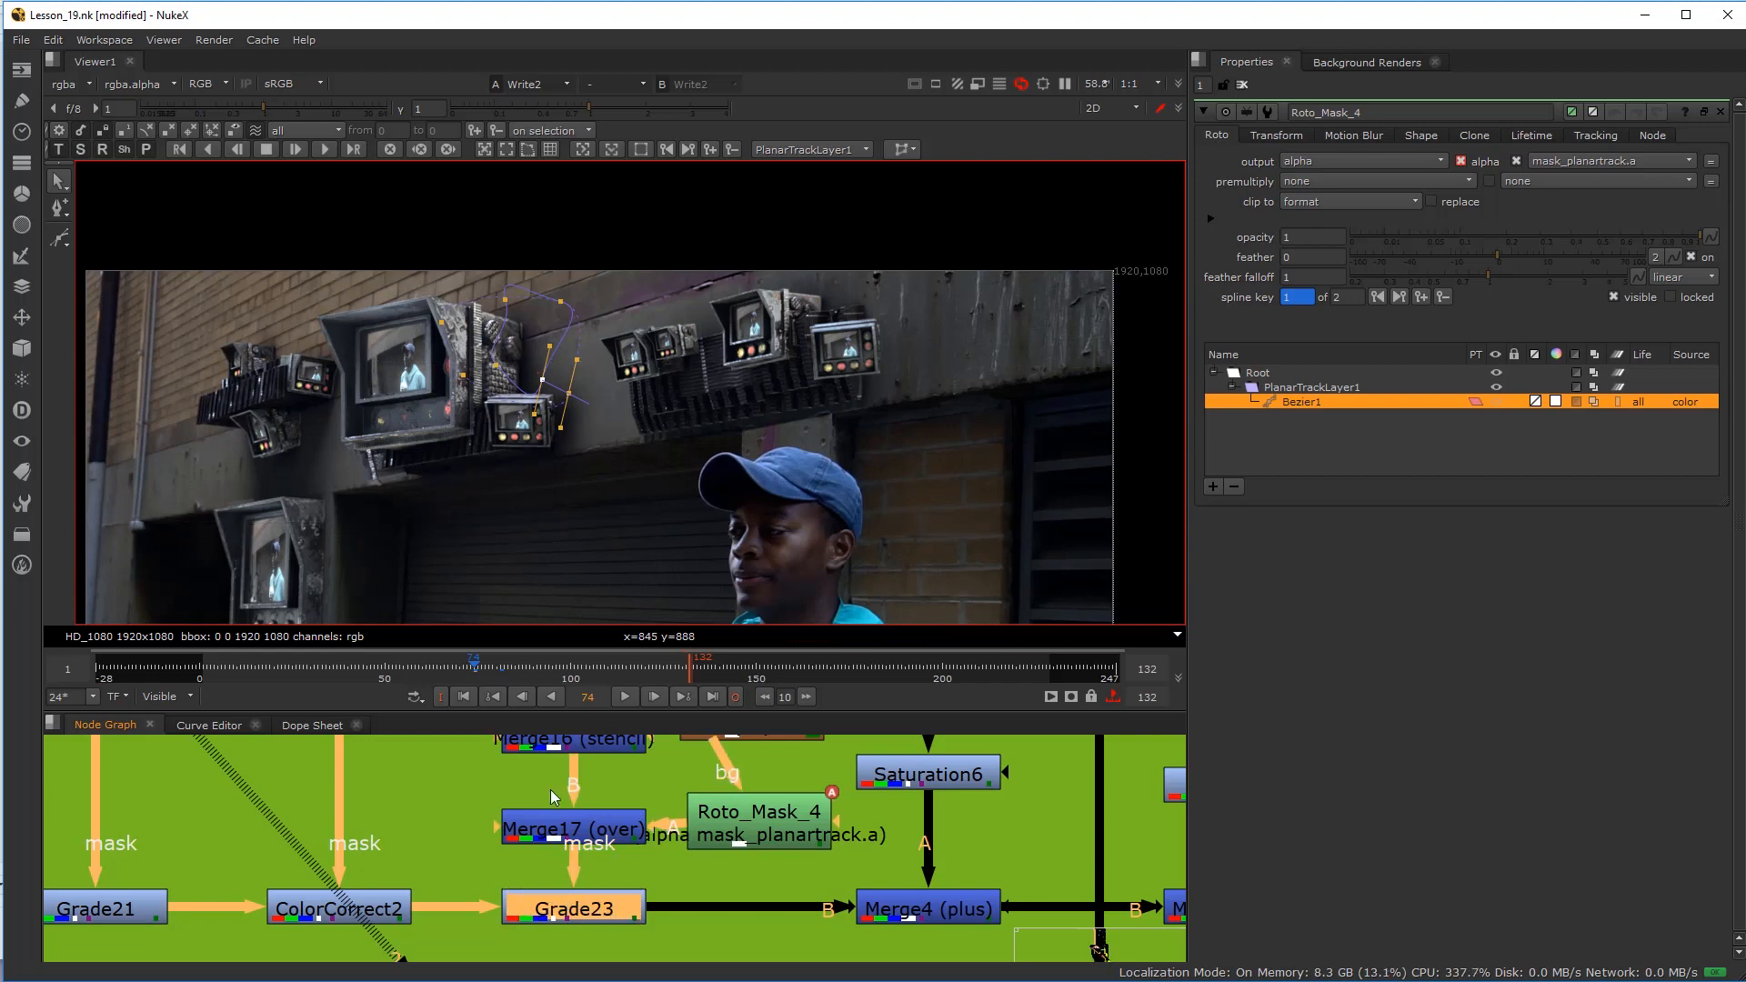
Step: Hide the viewer overlay and examine the wall around the lowest CRT monitor up close
middle_click_drag(500, 417, 597, 419)
key("o")
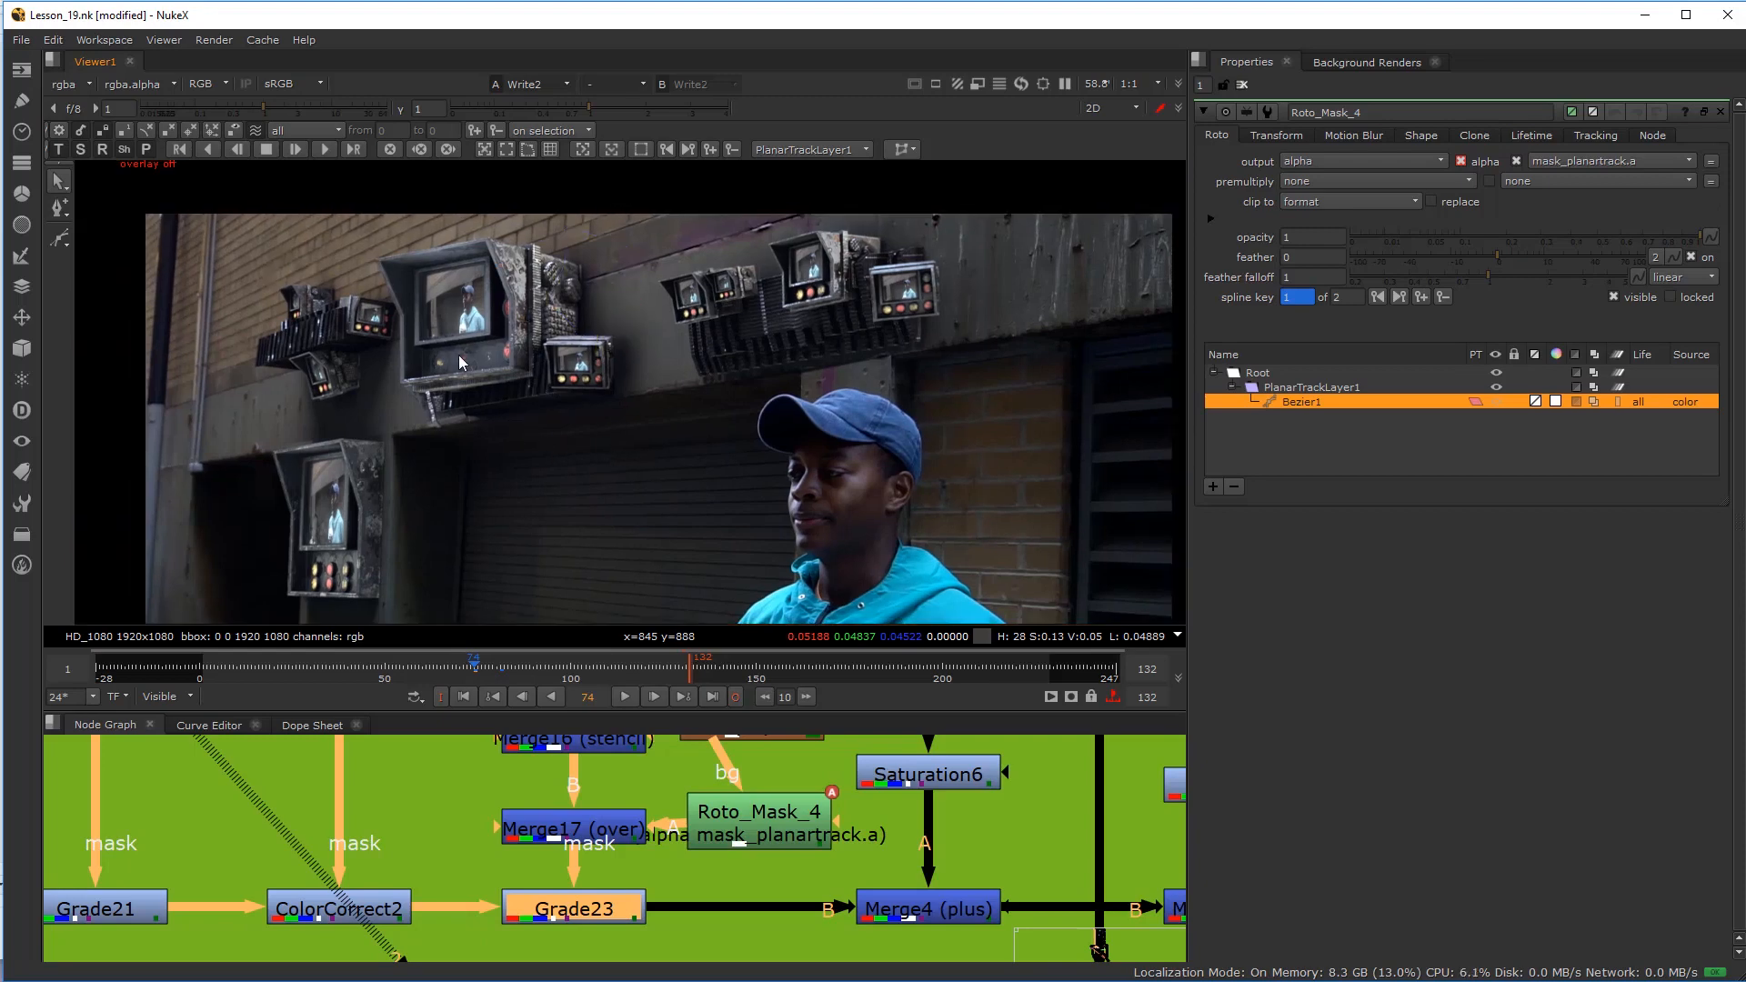
scroll(402, 509, "up", 5)
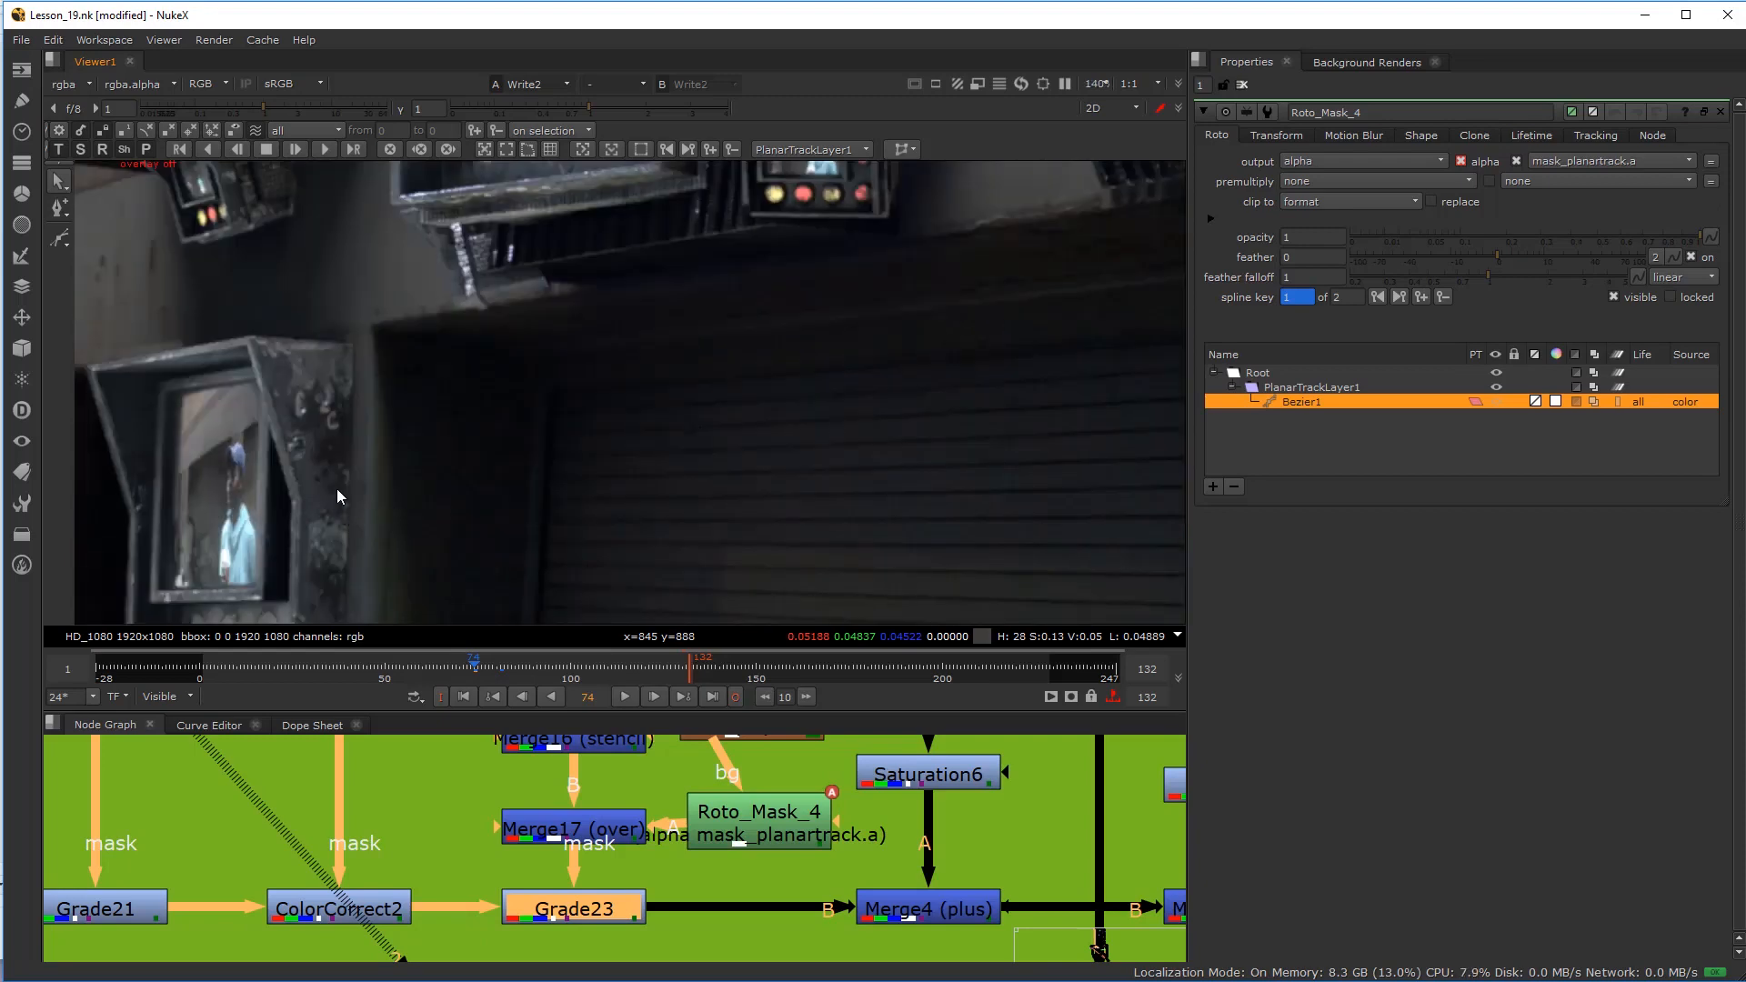
Step: Examine the graded CRT monitors and the surrounding wall up close and in the wider frame
scroll(339, 482, "down", 5)
mouse_move(467, 512)
middle_mouse_down()
mouse_move(563, 460)
mouse_move(482, 523)
middle_mouse_up()
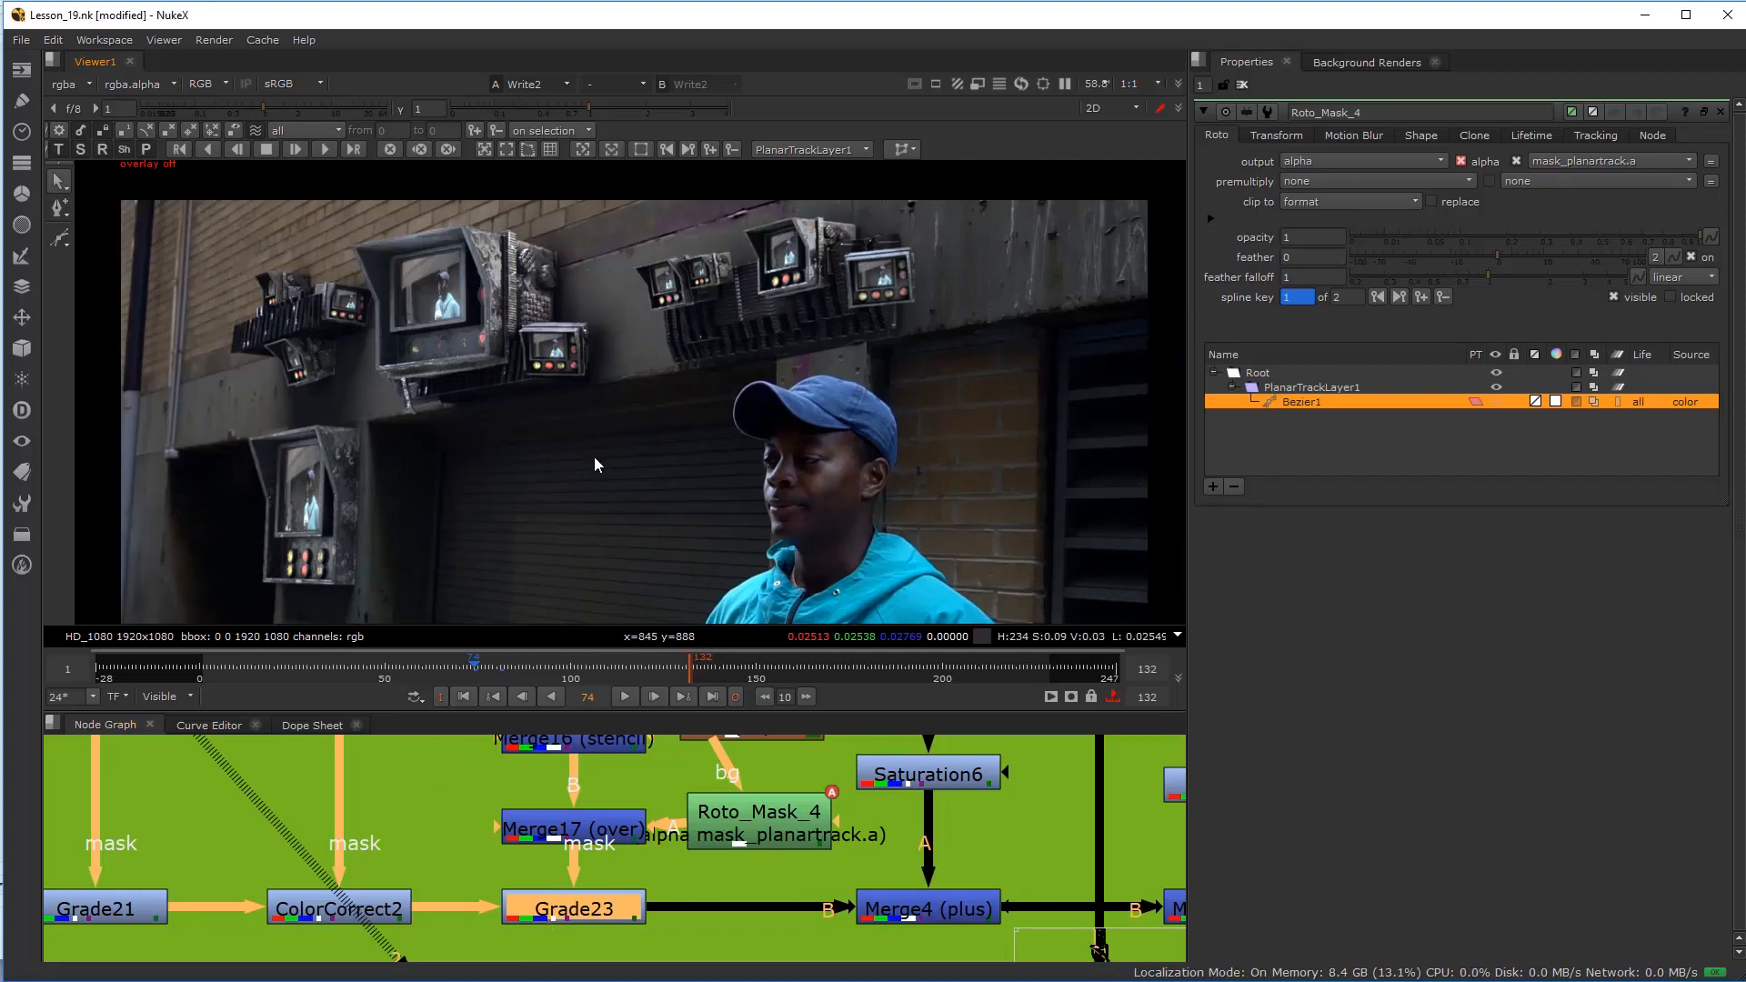
scroll(462, 815, "down", 4)
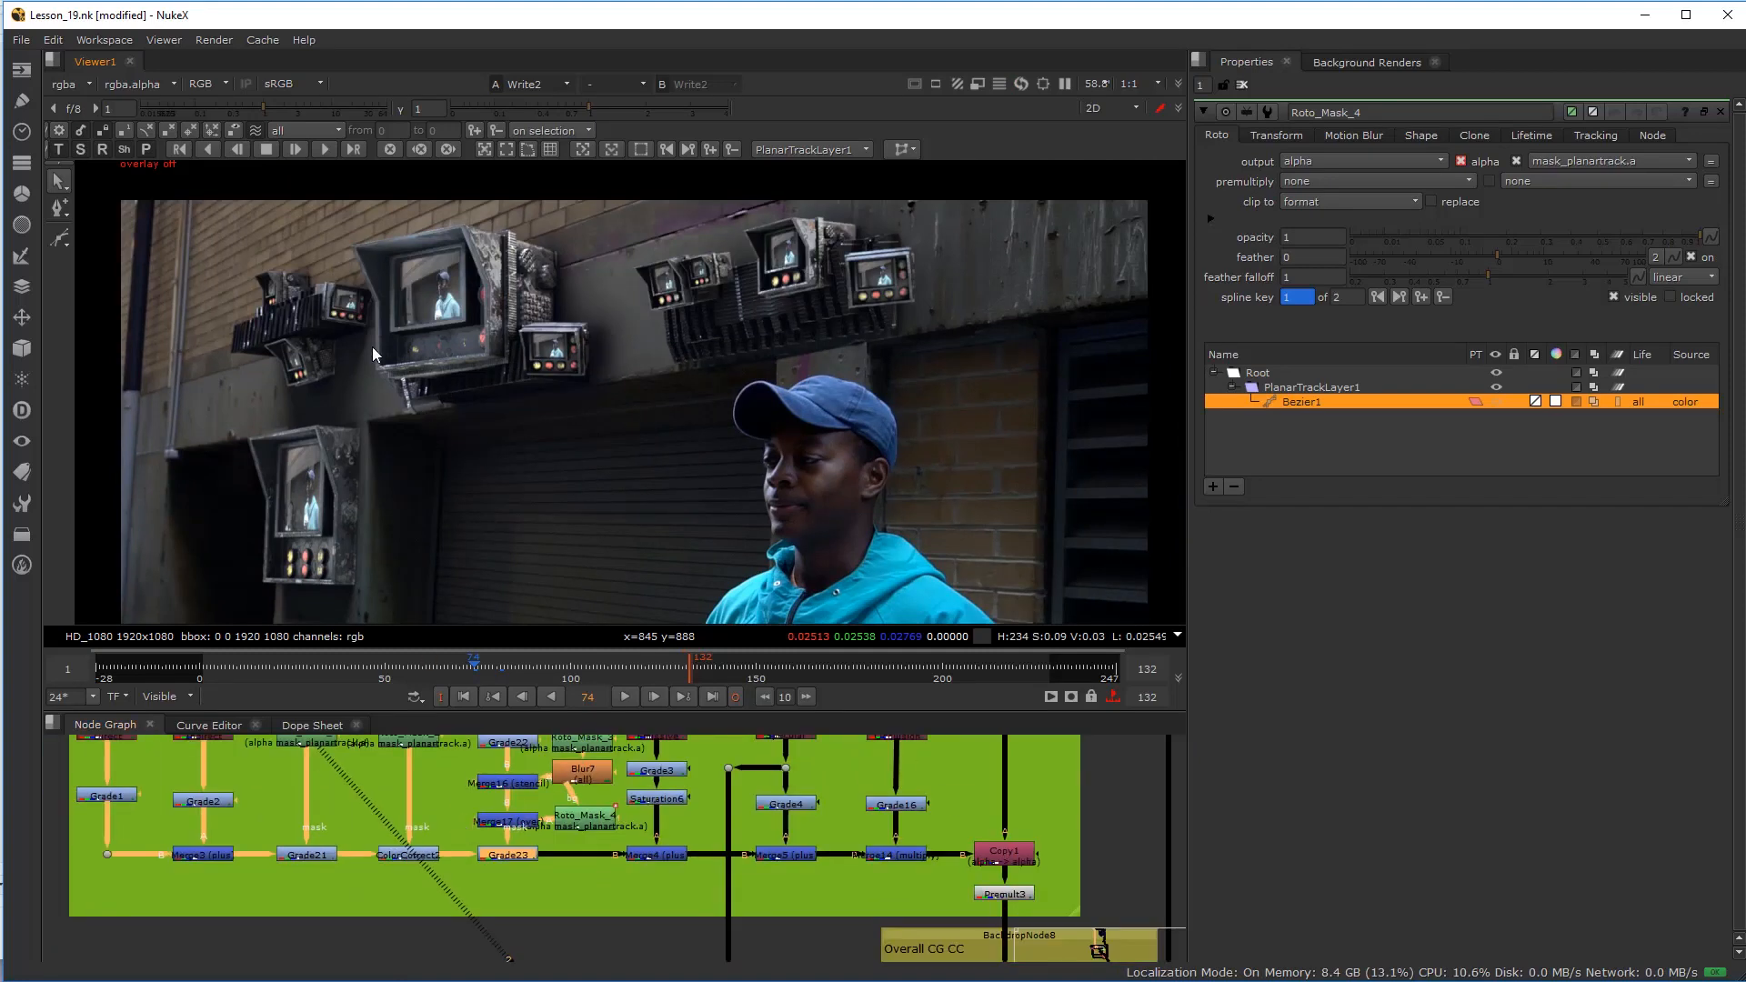
scroll(266, 341, "up", 3)
scroll(465, 377, "up", 2)
middle_click_drag(488, 367, 531, 420)
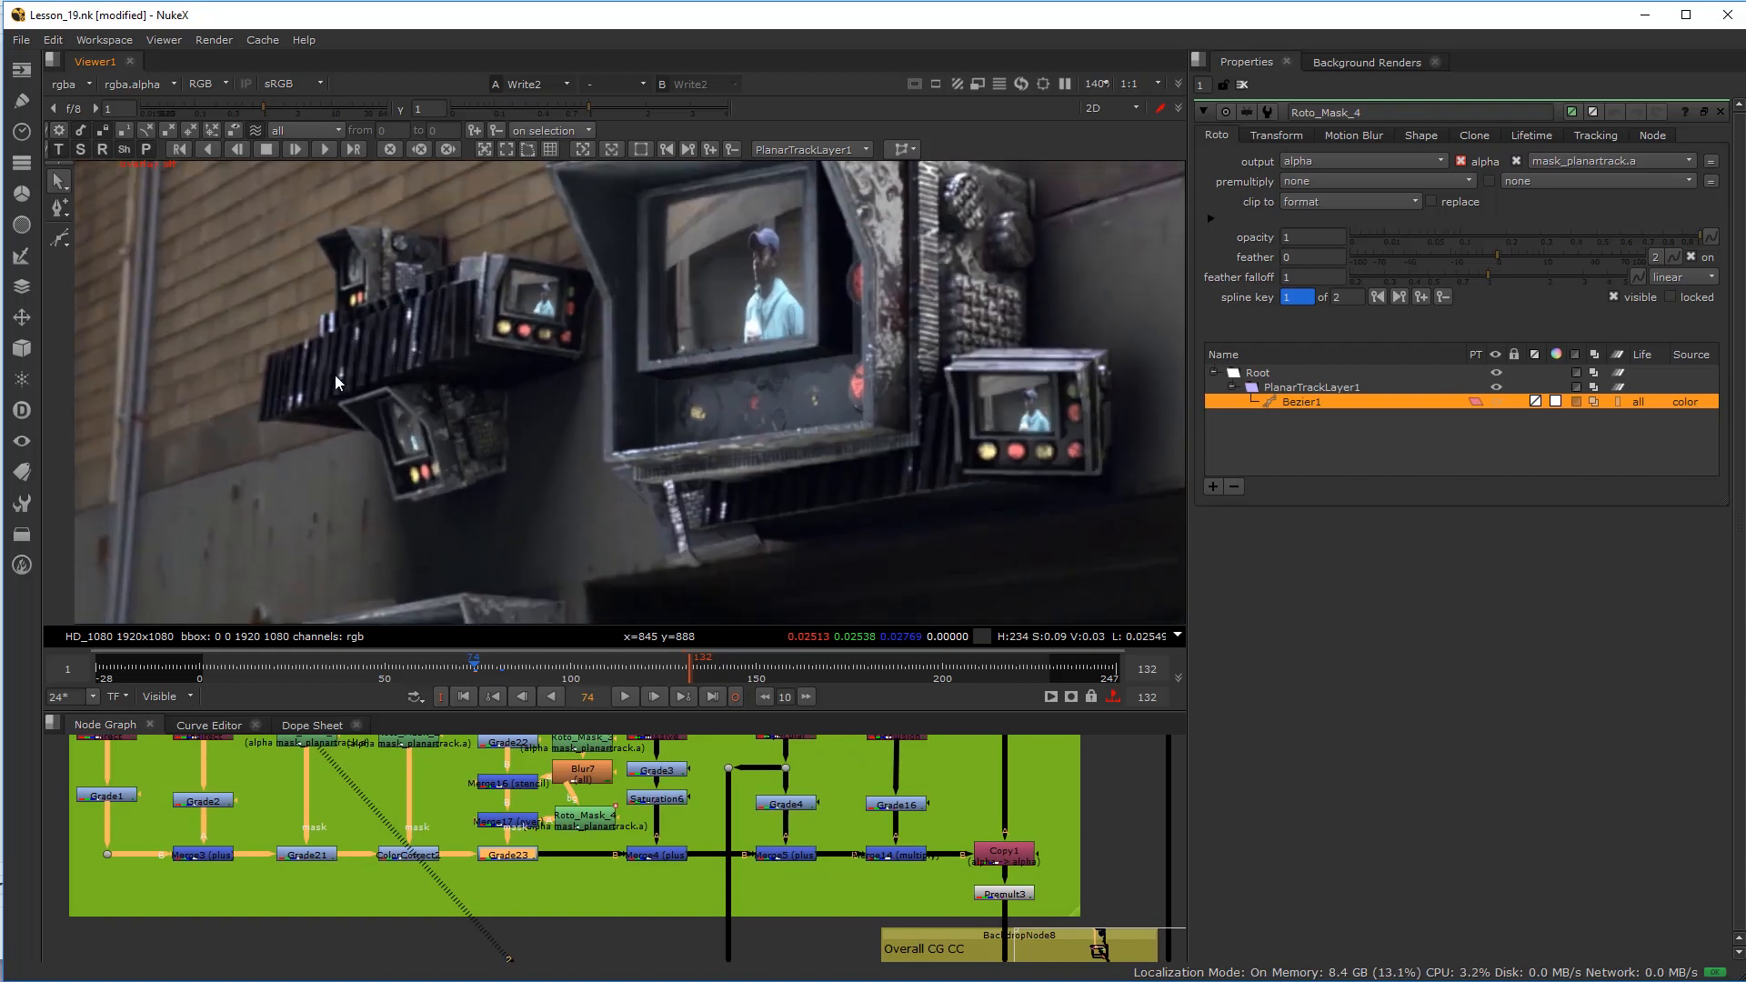
scroll(329, 275, "down", 5)
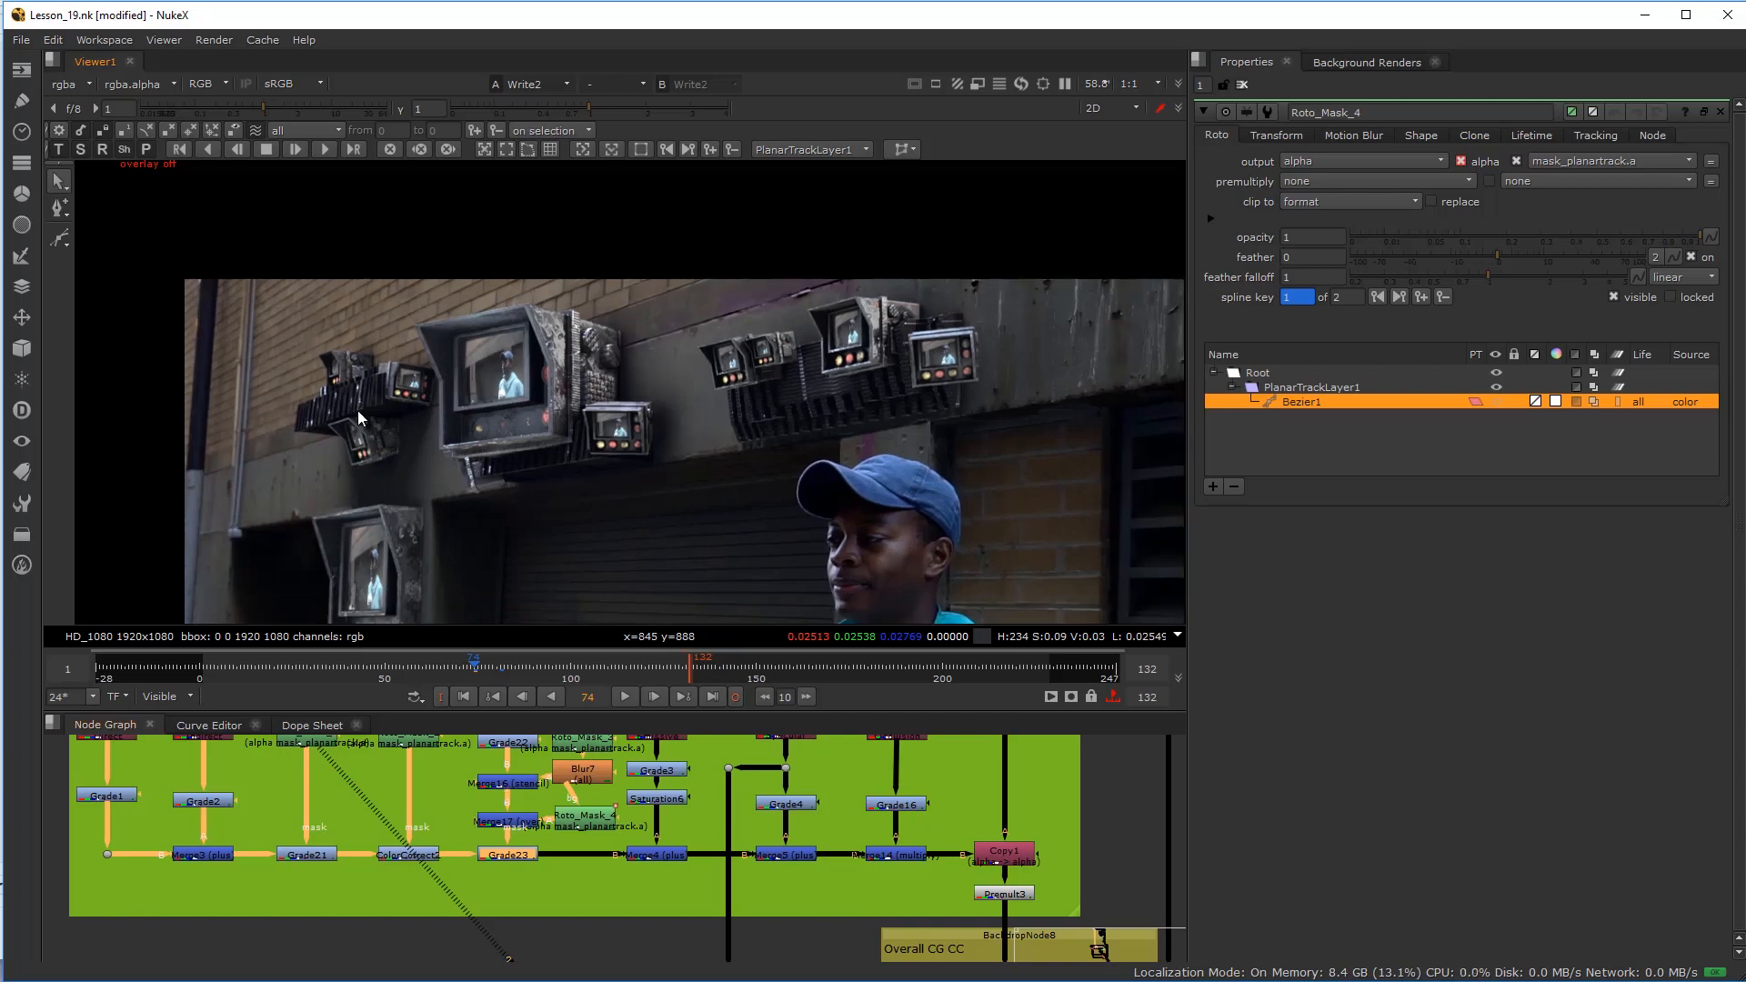
scroll(338, 358, "up", 5)
Step: Maximize the node graph and shift the Shuffle3, Grade2 and Merge3 branch closer to the Grade1 branch
scroll(484, 811, "down", 2)
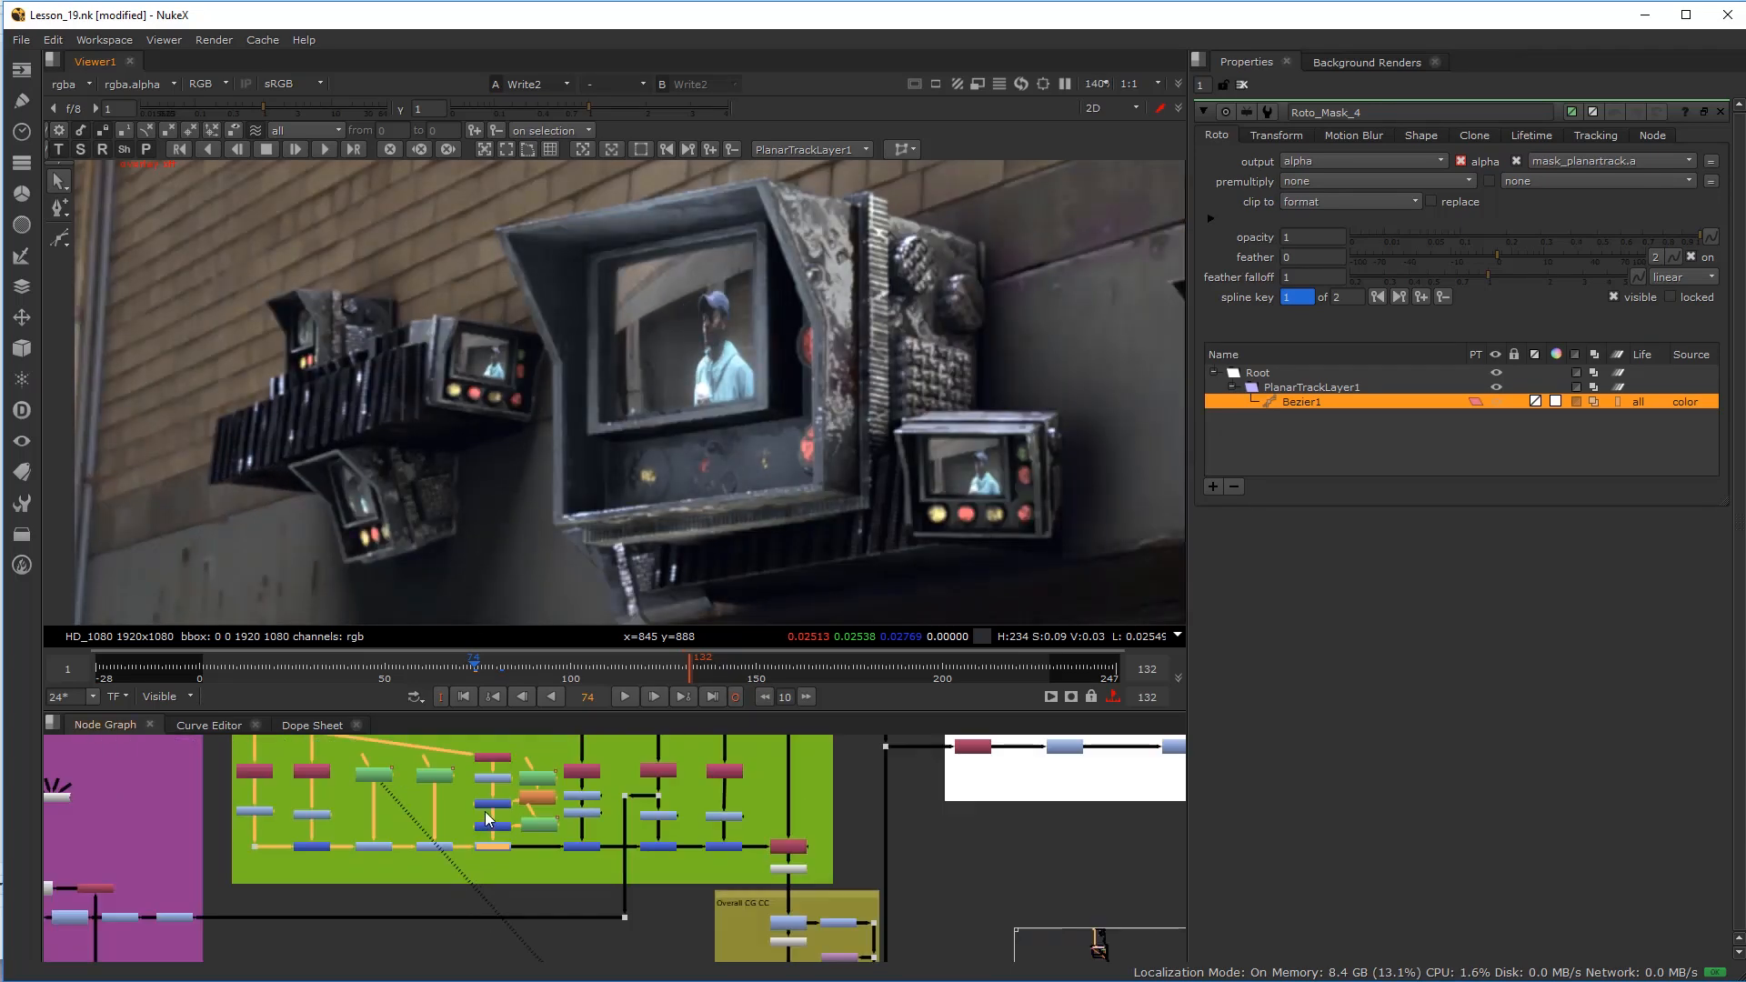
scroll(454, 823, "down", 2)
scroll(438, 855, "up", 5)
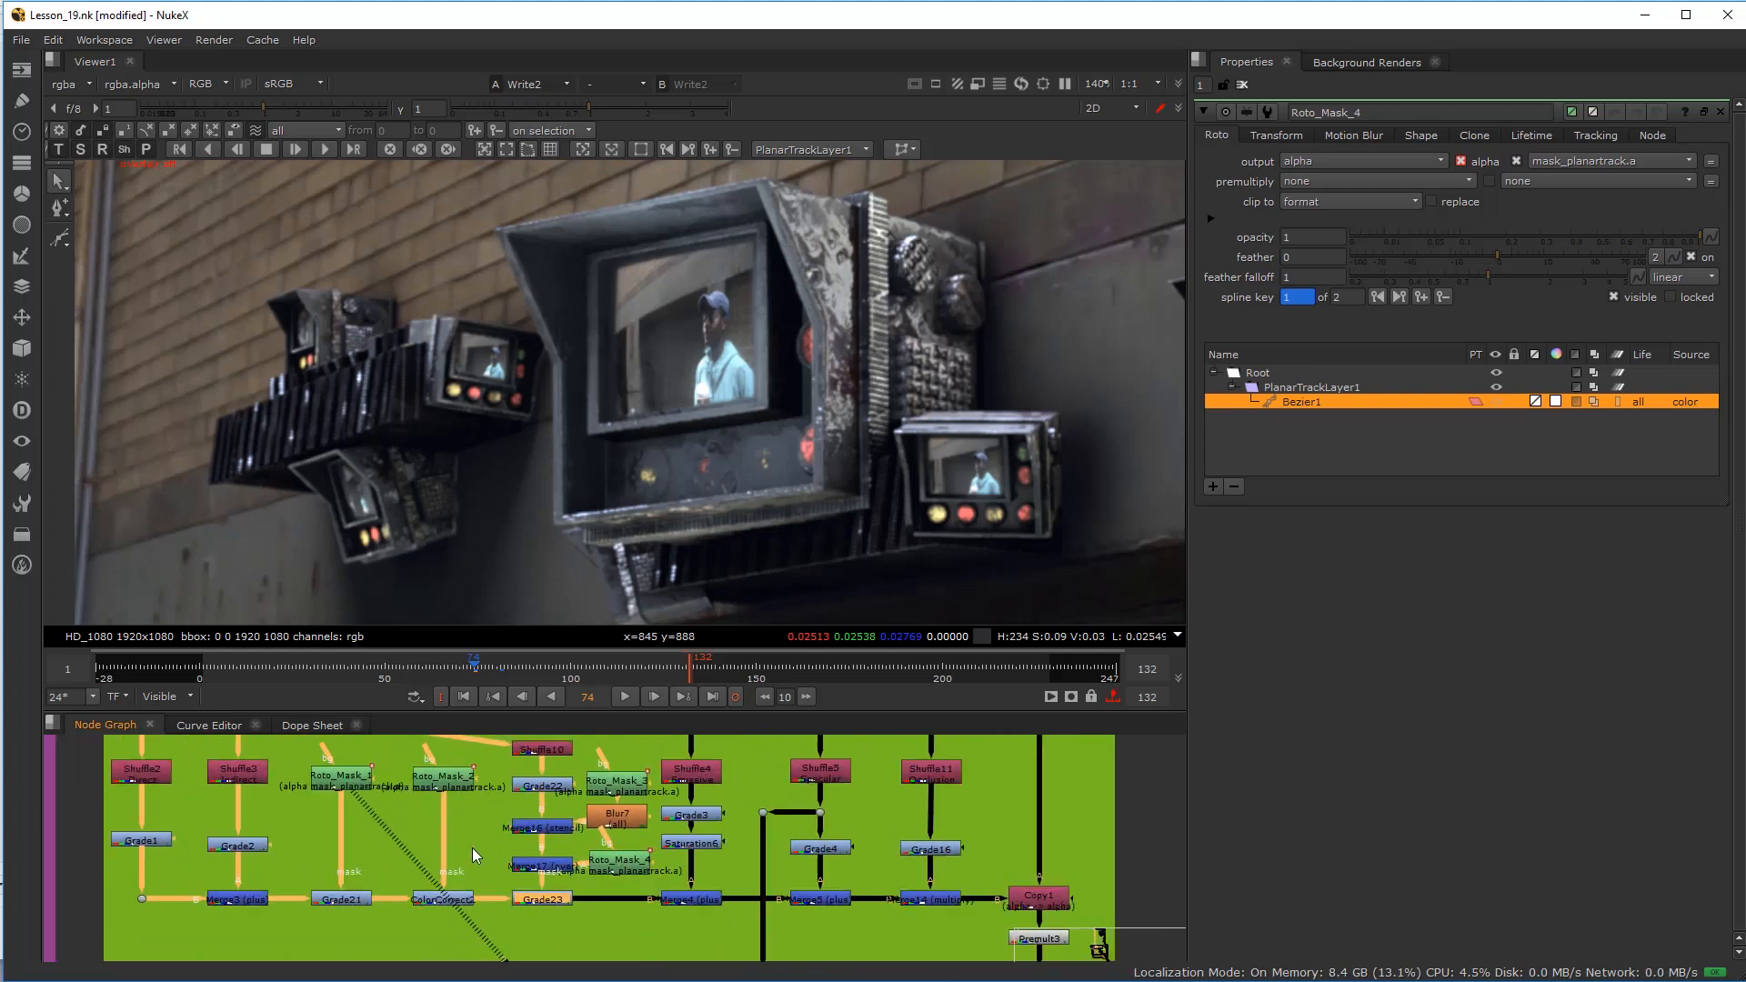
middle_click_drag(546, 862, 465, 879)
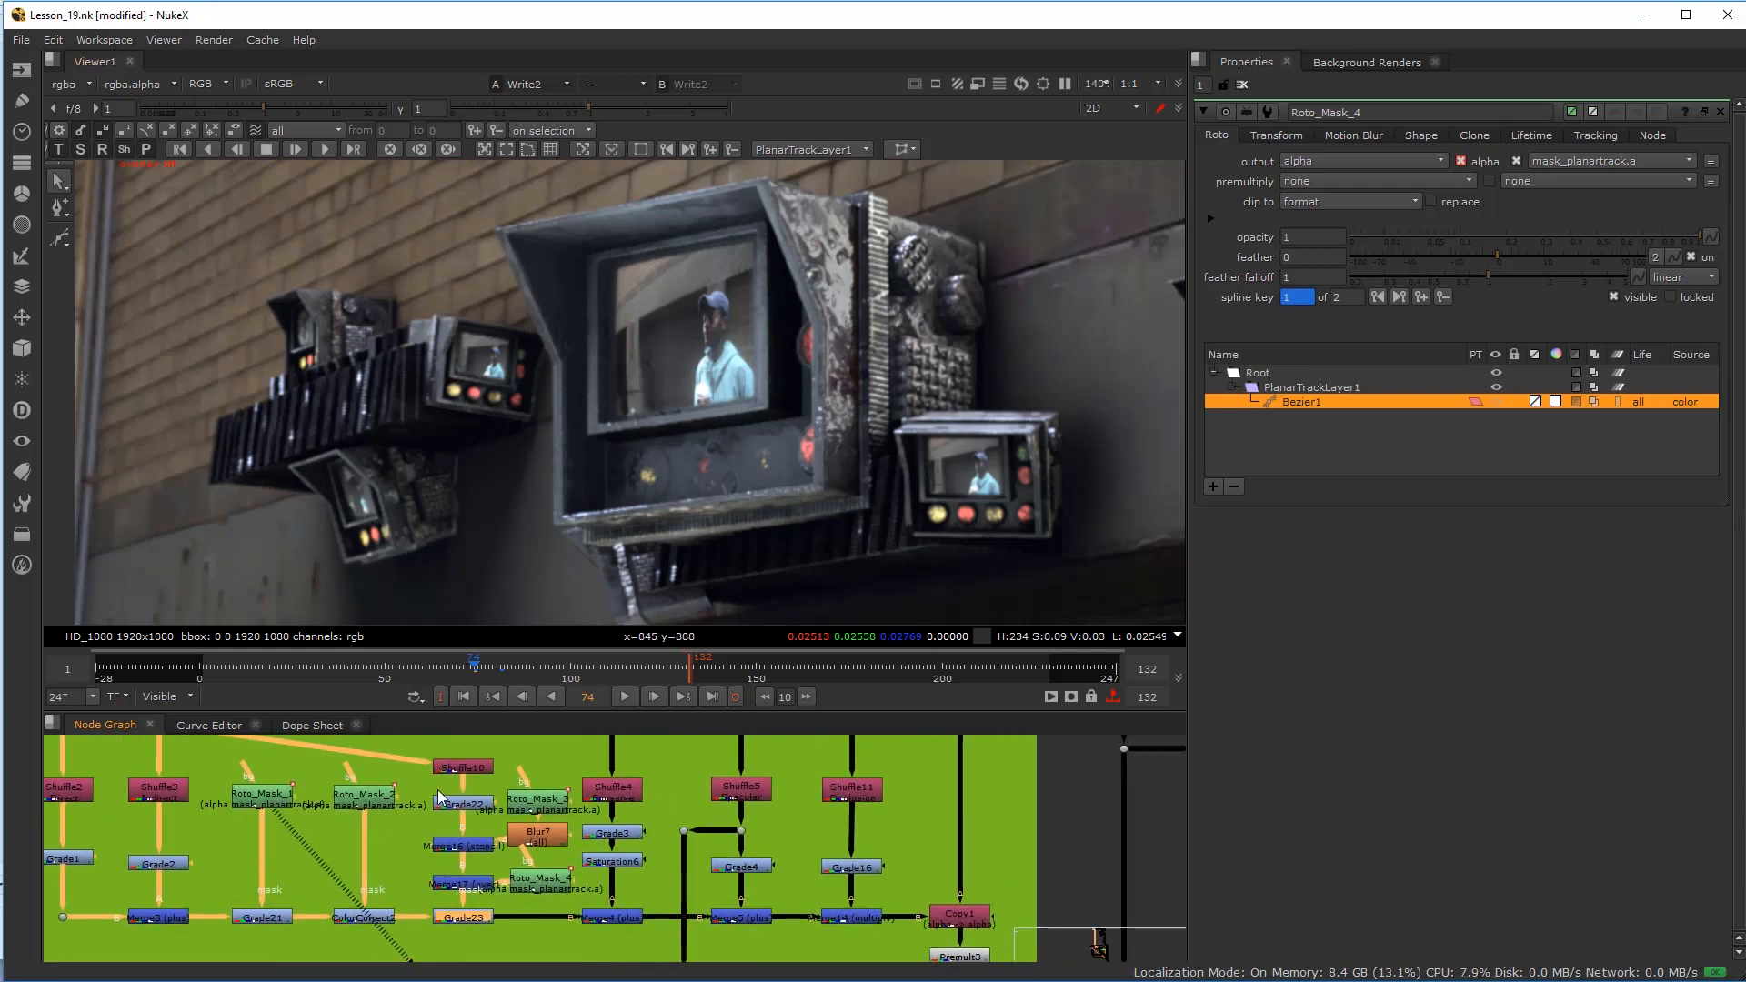
scroll(325, 860, "down", 1)
middle_click_drag(325, 867, 366, 862)
key("space")
scroll(491, 554, "up", 3)
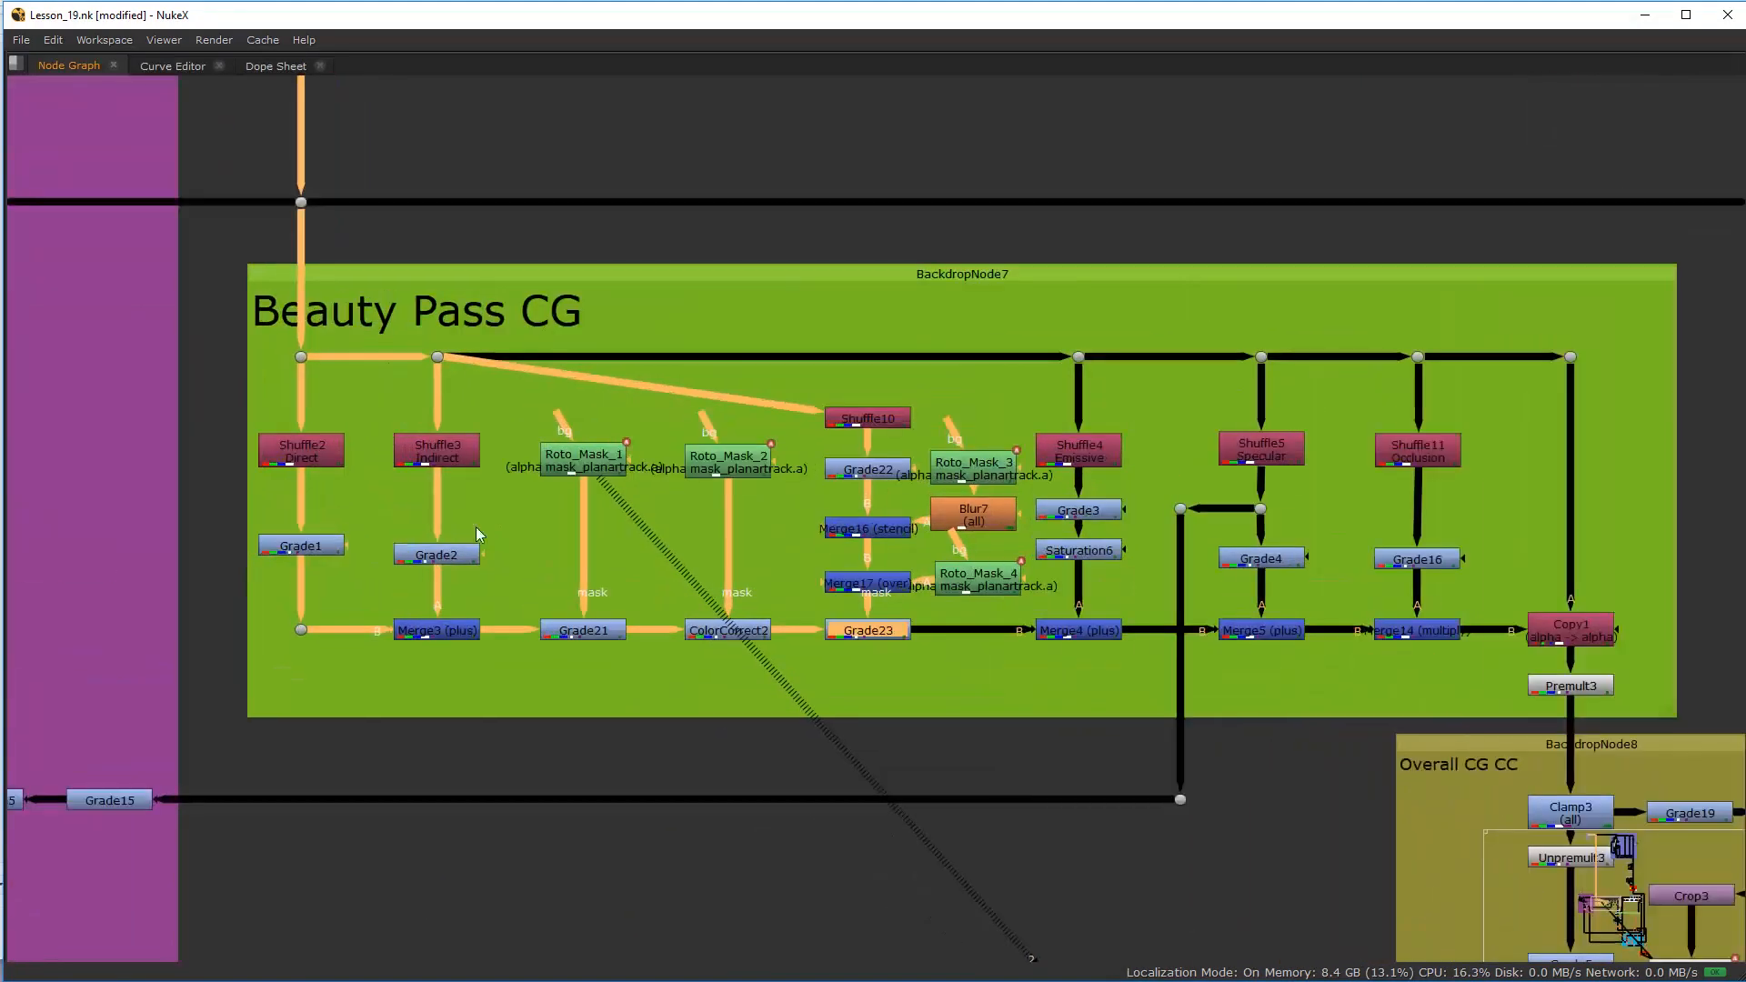
left_click_drag(364, 320, 477, 607)
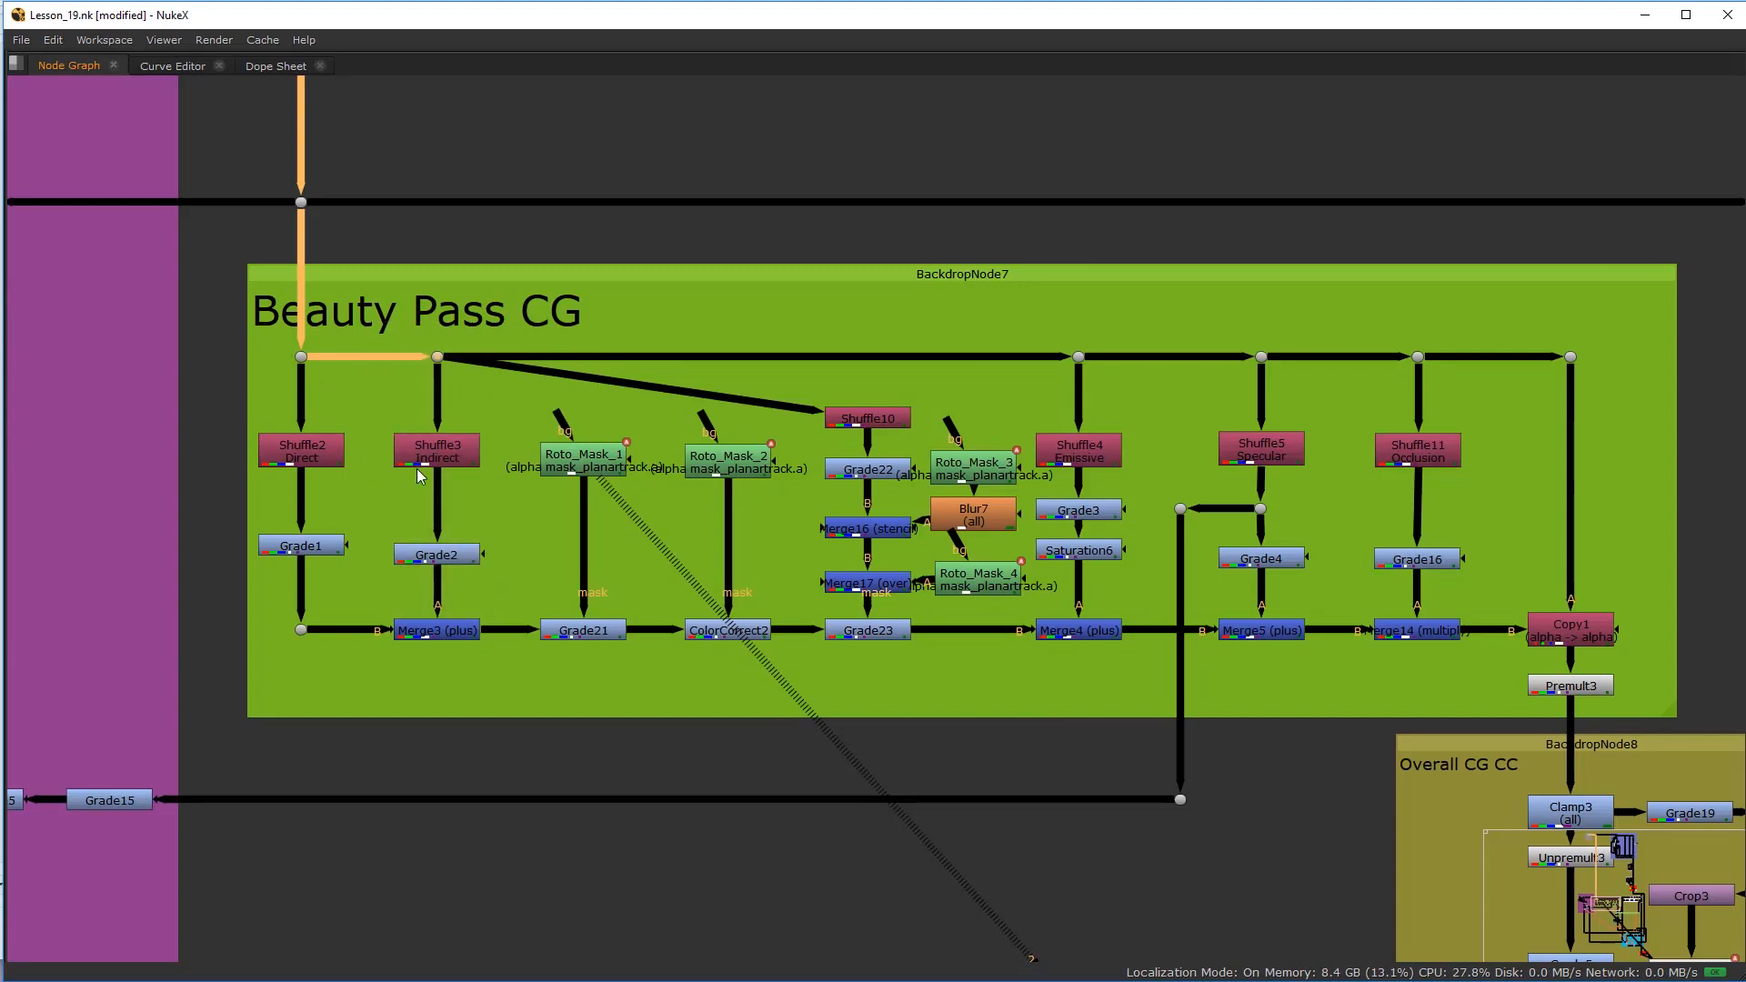
left_click_drag(371, 322, 505, 654)
left_click_drag(438, 454, 401, 454)
left_click(526, 526)
Step: Move the Grade21, ColorCorrect2 and Grade23 groups with their mask nodes closer to Merge3, freeing space before Merge4
left_click_drag(509, 419, 675, 635)
left_click_drag(583, 455, 506, 455)
left_click_drag(632, 427, 809, 648)
left_click_drag(744, 629, 641, 629)
left_click(810, 657)
left_click_drag(810, 657, 1031, 409)
left_click_drag(974, 470, 823, 589)
left_click(891, 426)
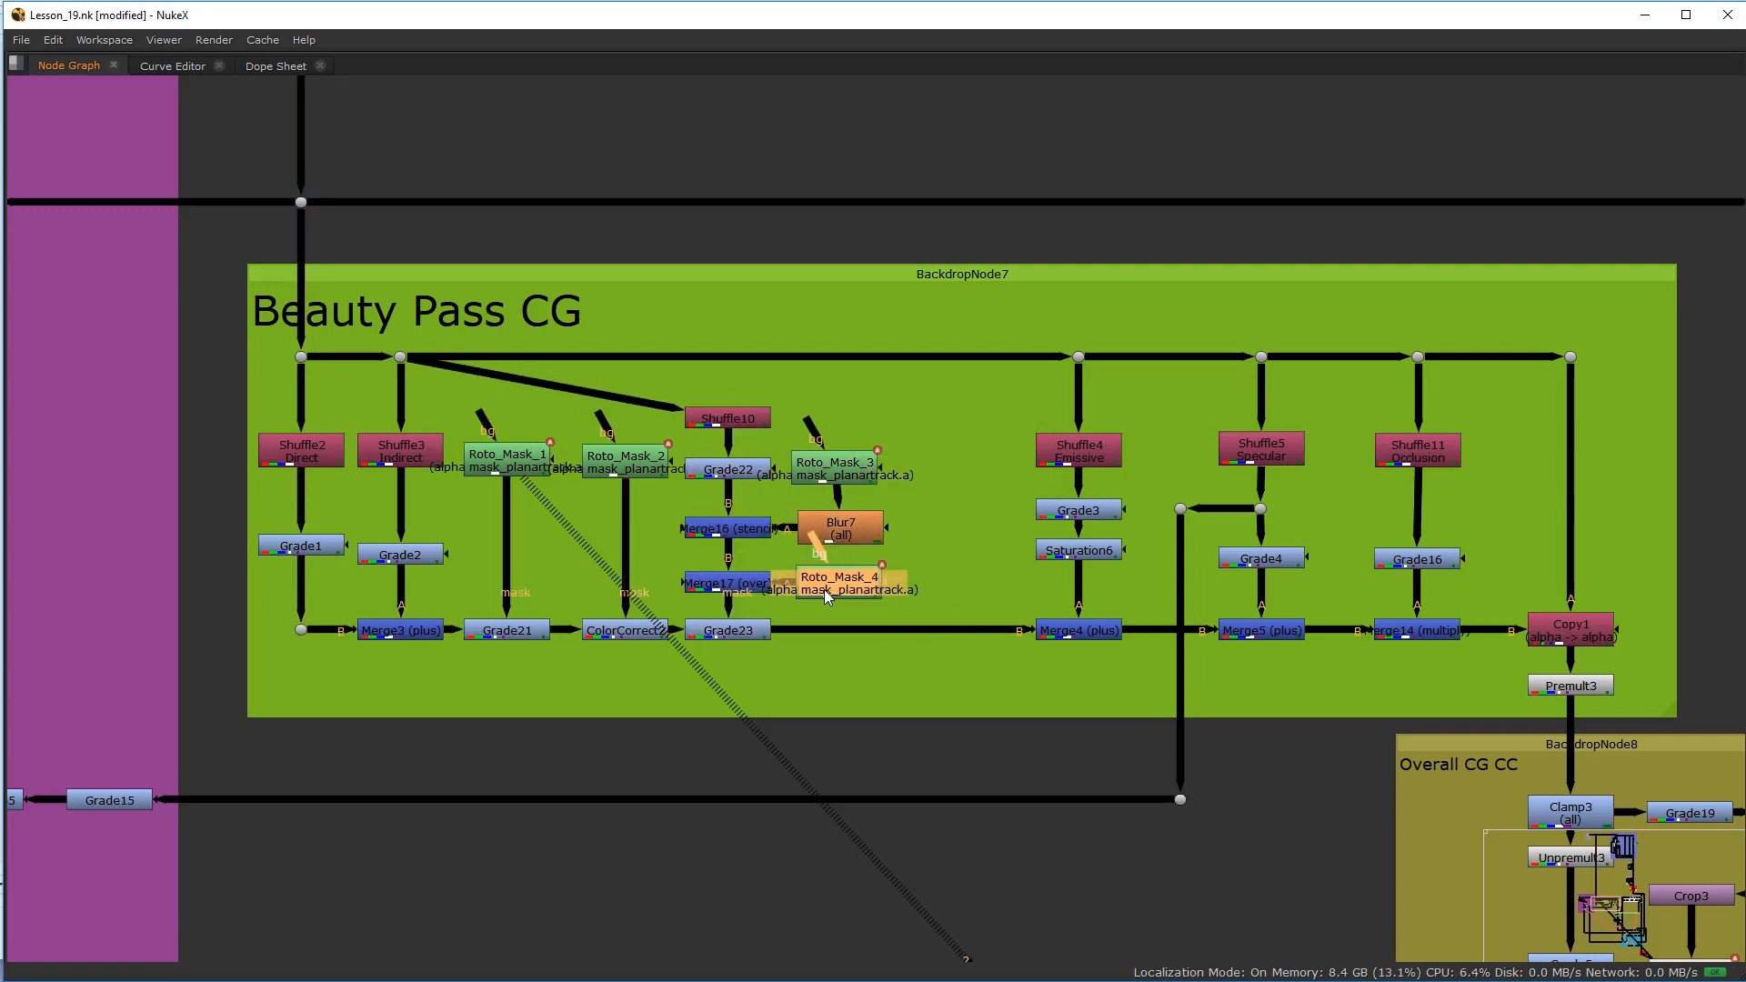
Step: Add a Grade node and insert it into the pipe between Grade23 and Merge4
left_click(832, 467)
scroll(952, 491, "up", 2)
left_click(762, 615)
key("g")
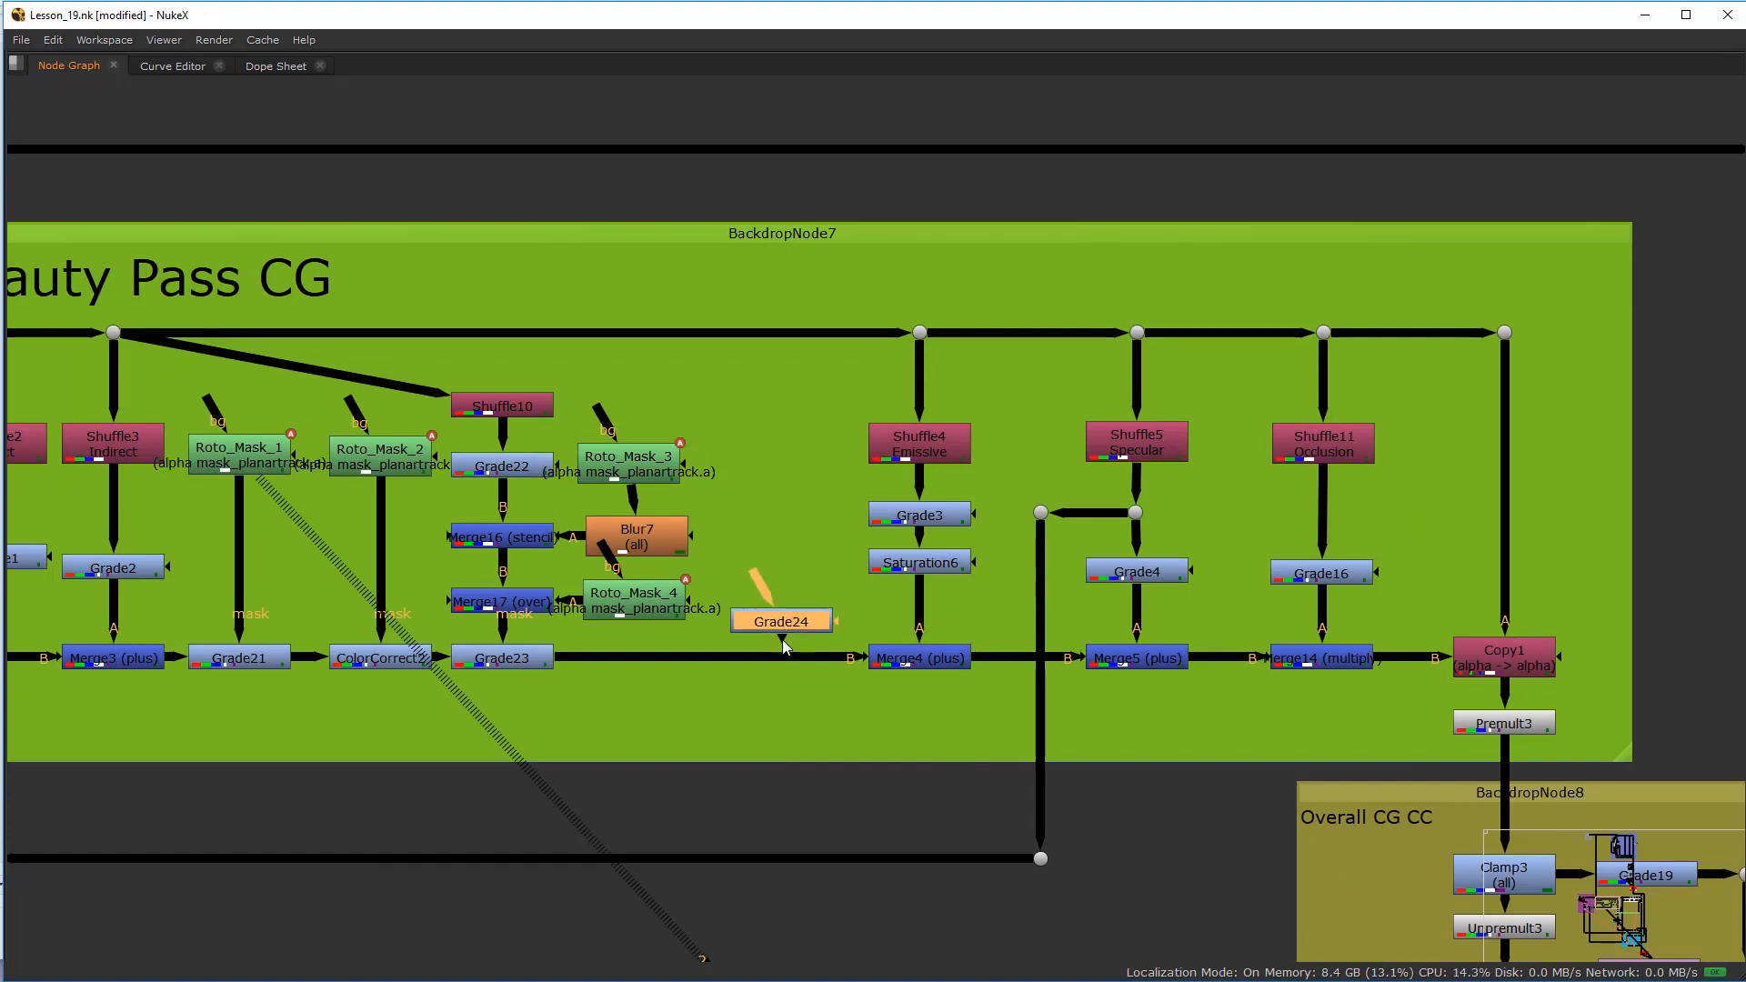
left_click(780, 658)
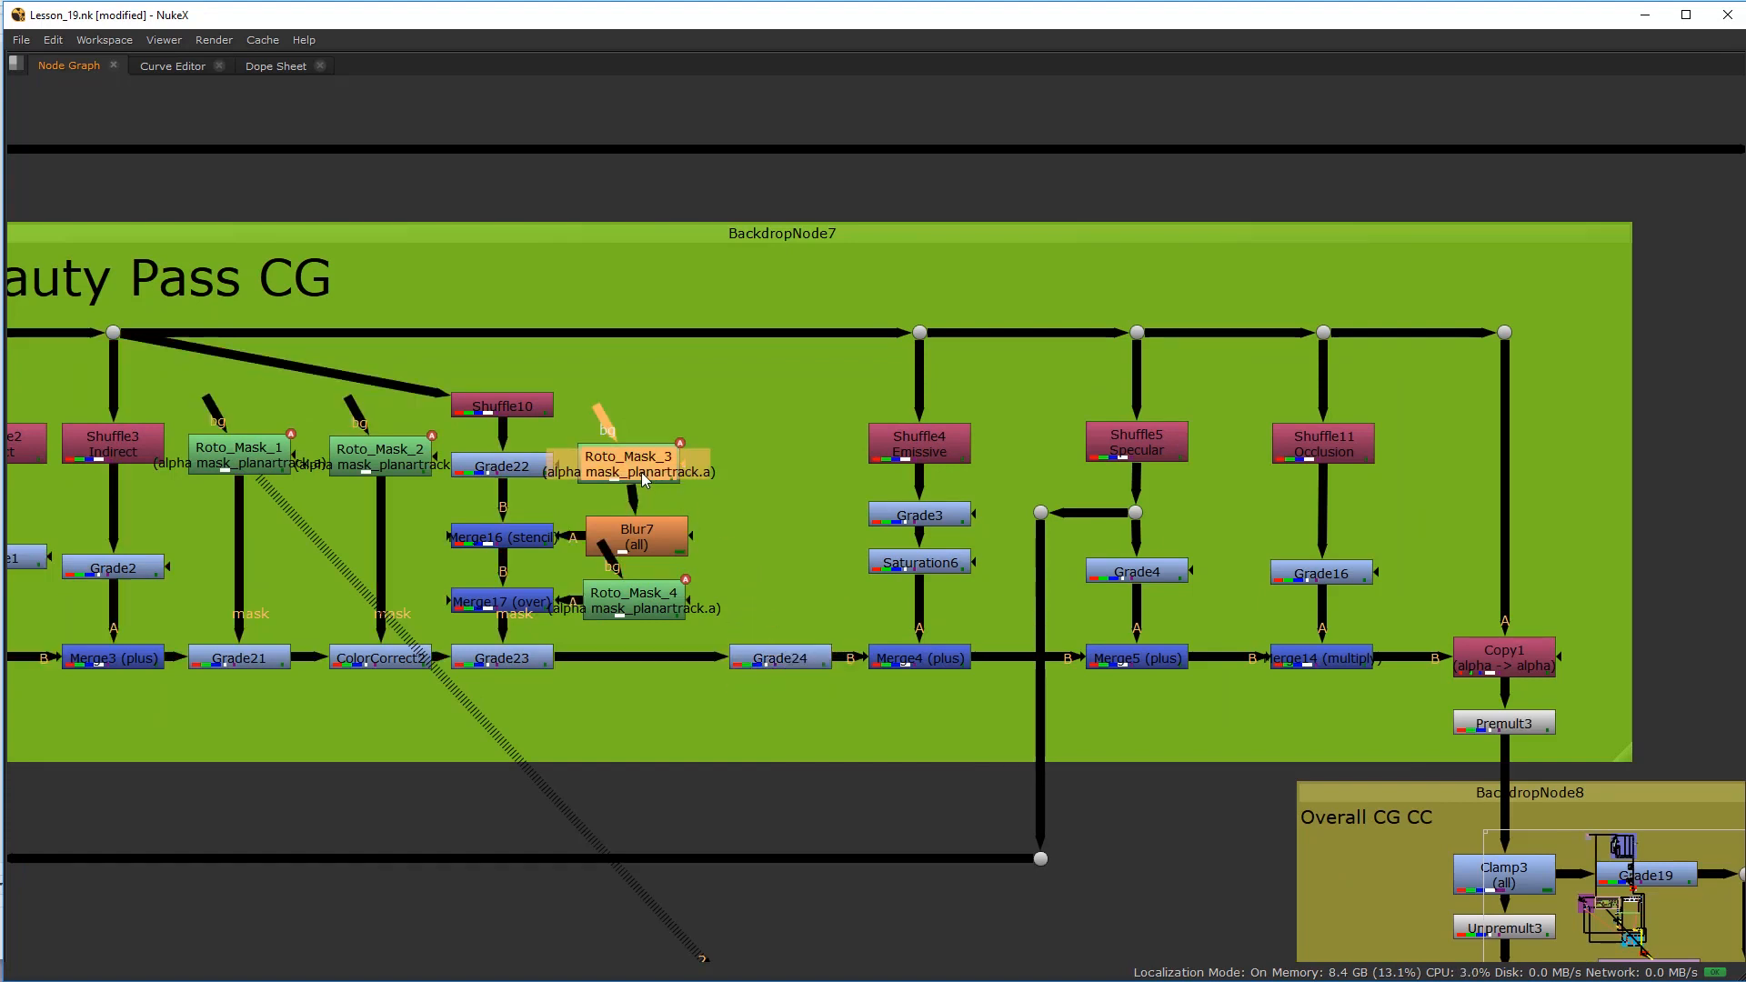
Step: Paste a copy of Roto_Mask_3 above Grade24 and a copy of Blur7 beneath the copied roto
key("ctrl+v")
left_click_drag(754, 510, 788, 472)
left_click(665, 542)
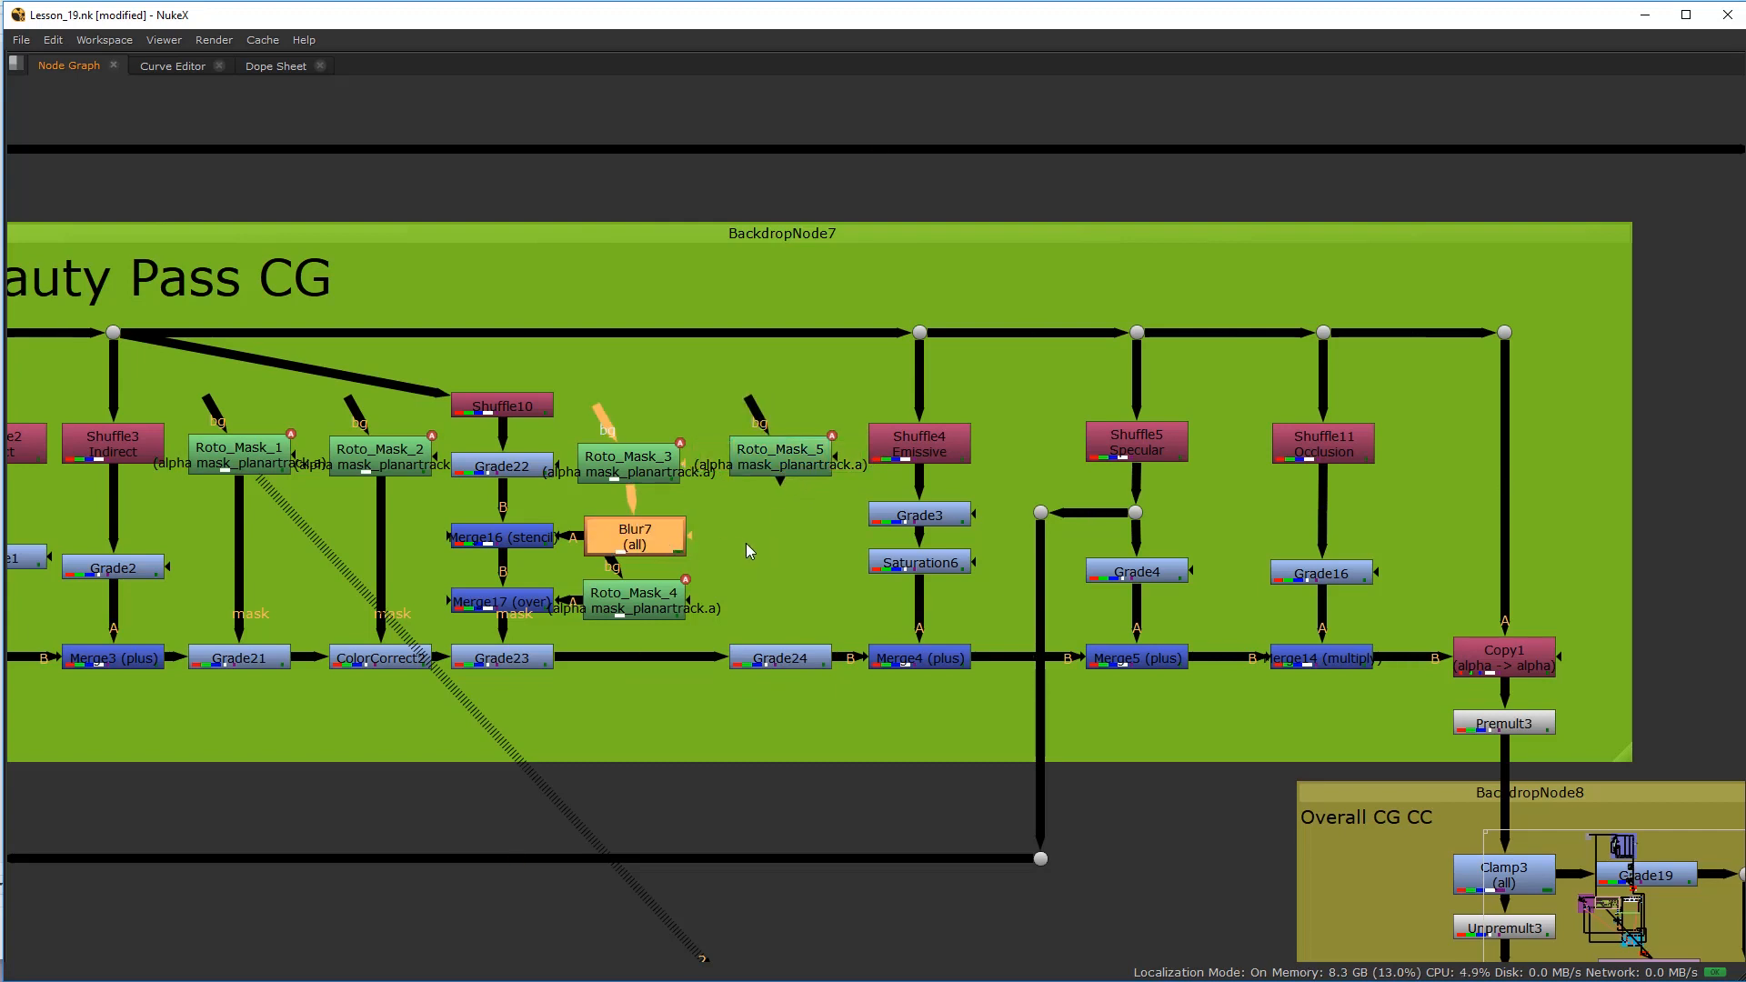
key("ctrl+c")
key("ctrl+v")
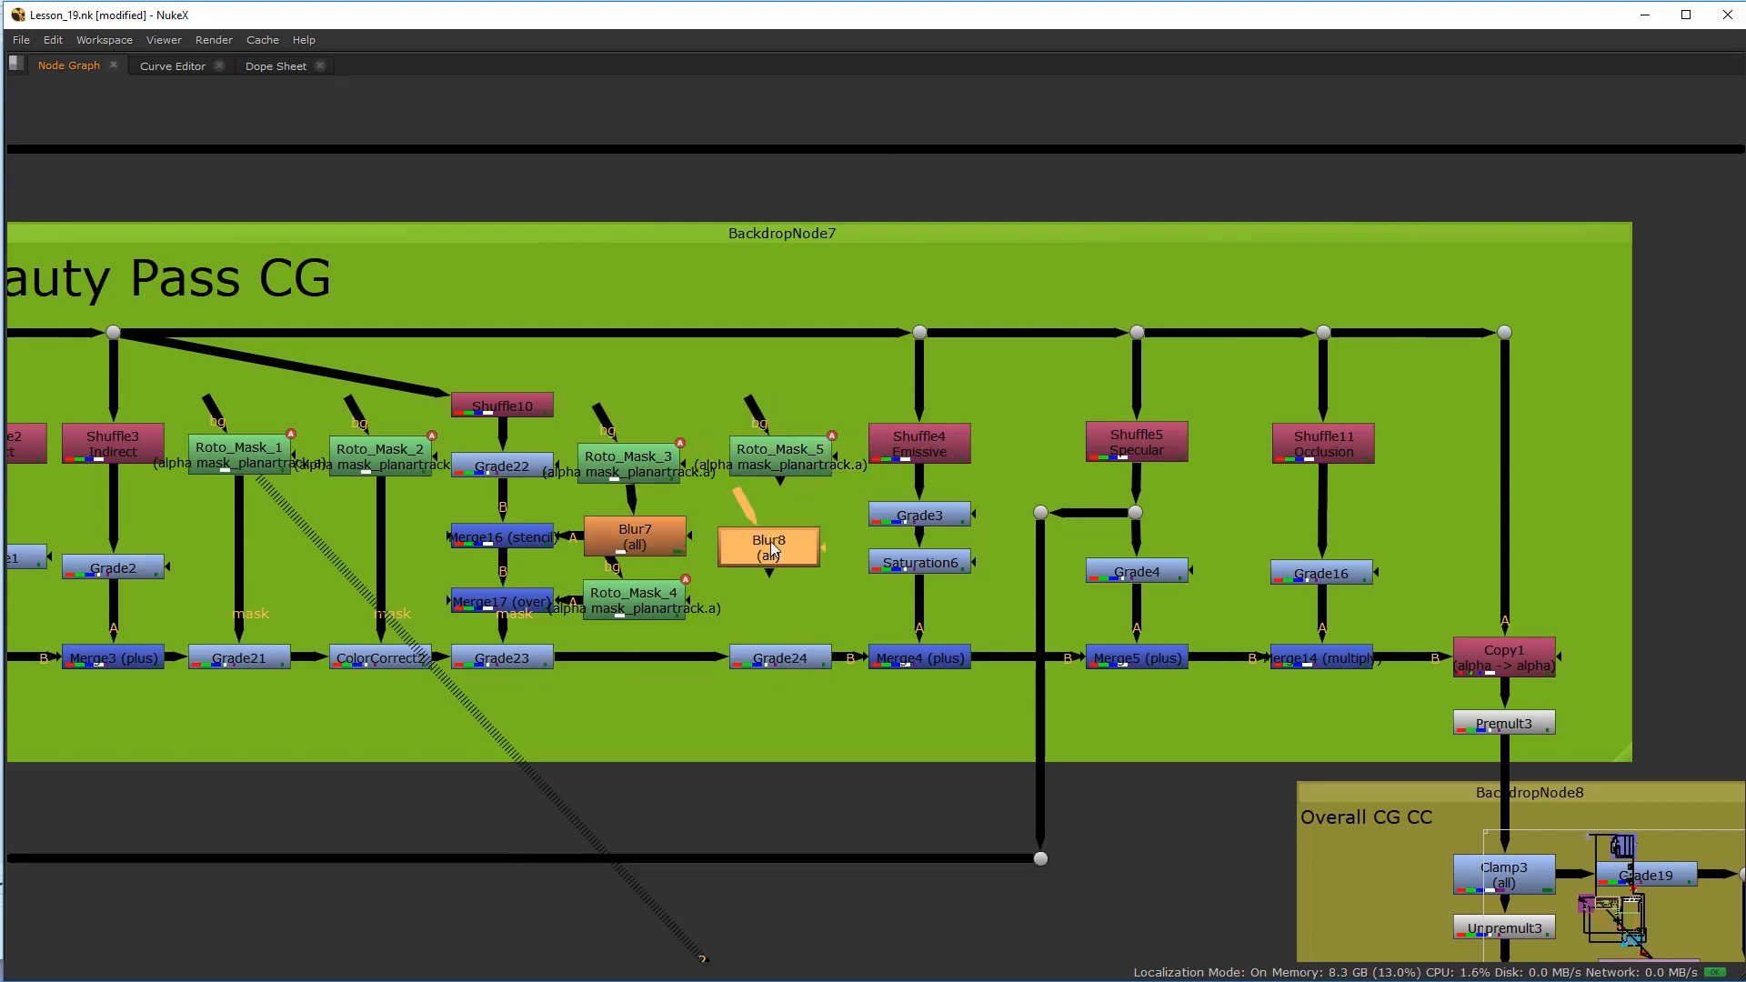
Step: Connect Roto_Mask_5 through Blur8 into Grade24's mask input and line the nodes up
left_click_drag(769, 652, 801, 549)
left_click_drag(796, 627, 803, 665)
left_click_drag(793, 553, 783, 554)
left_click_drag(778, 653, 766, 662)
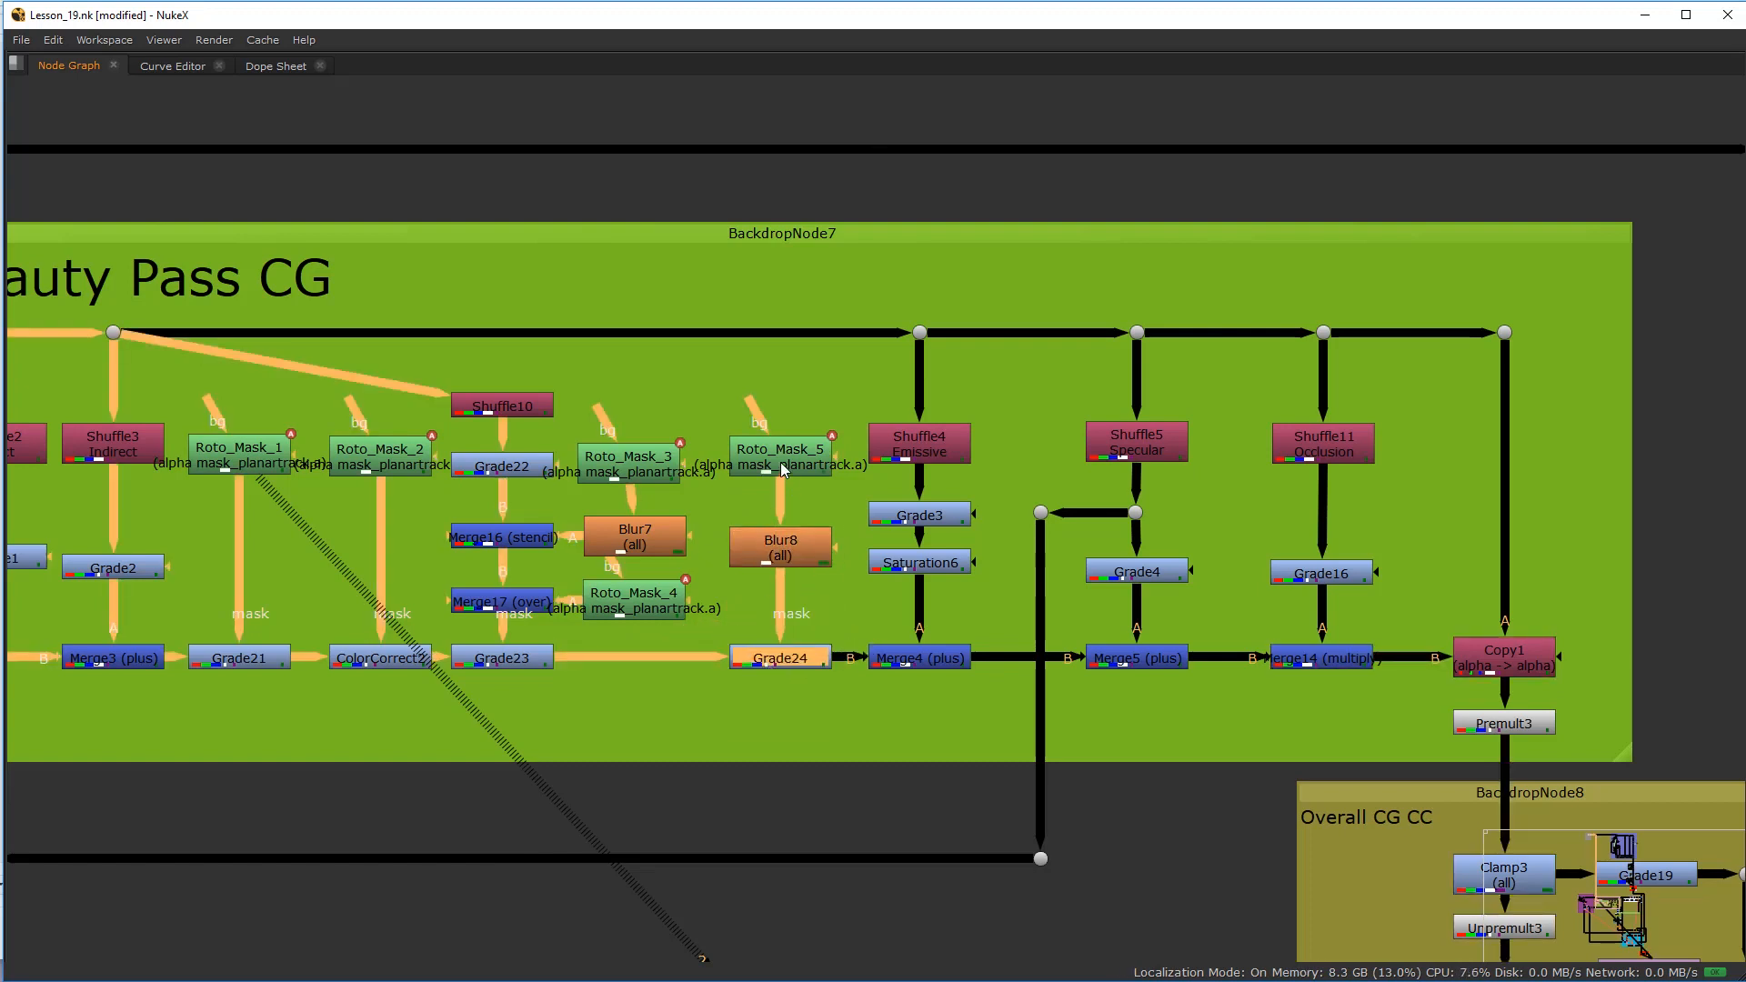
Step: Open Roto_Mask_5, restore the full workspace layout, and delete its Bezier1 shape
left_click_drag(780, 462, 780, 454)
key("space")
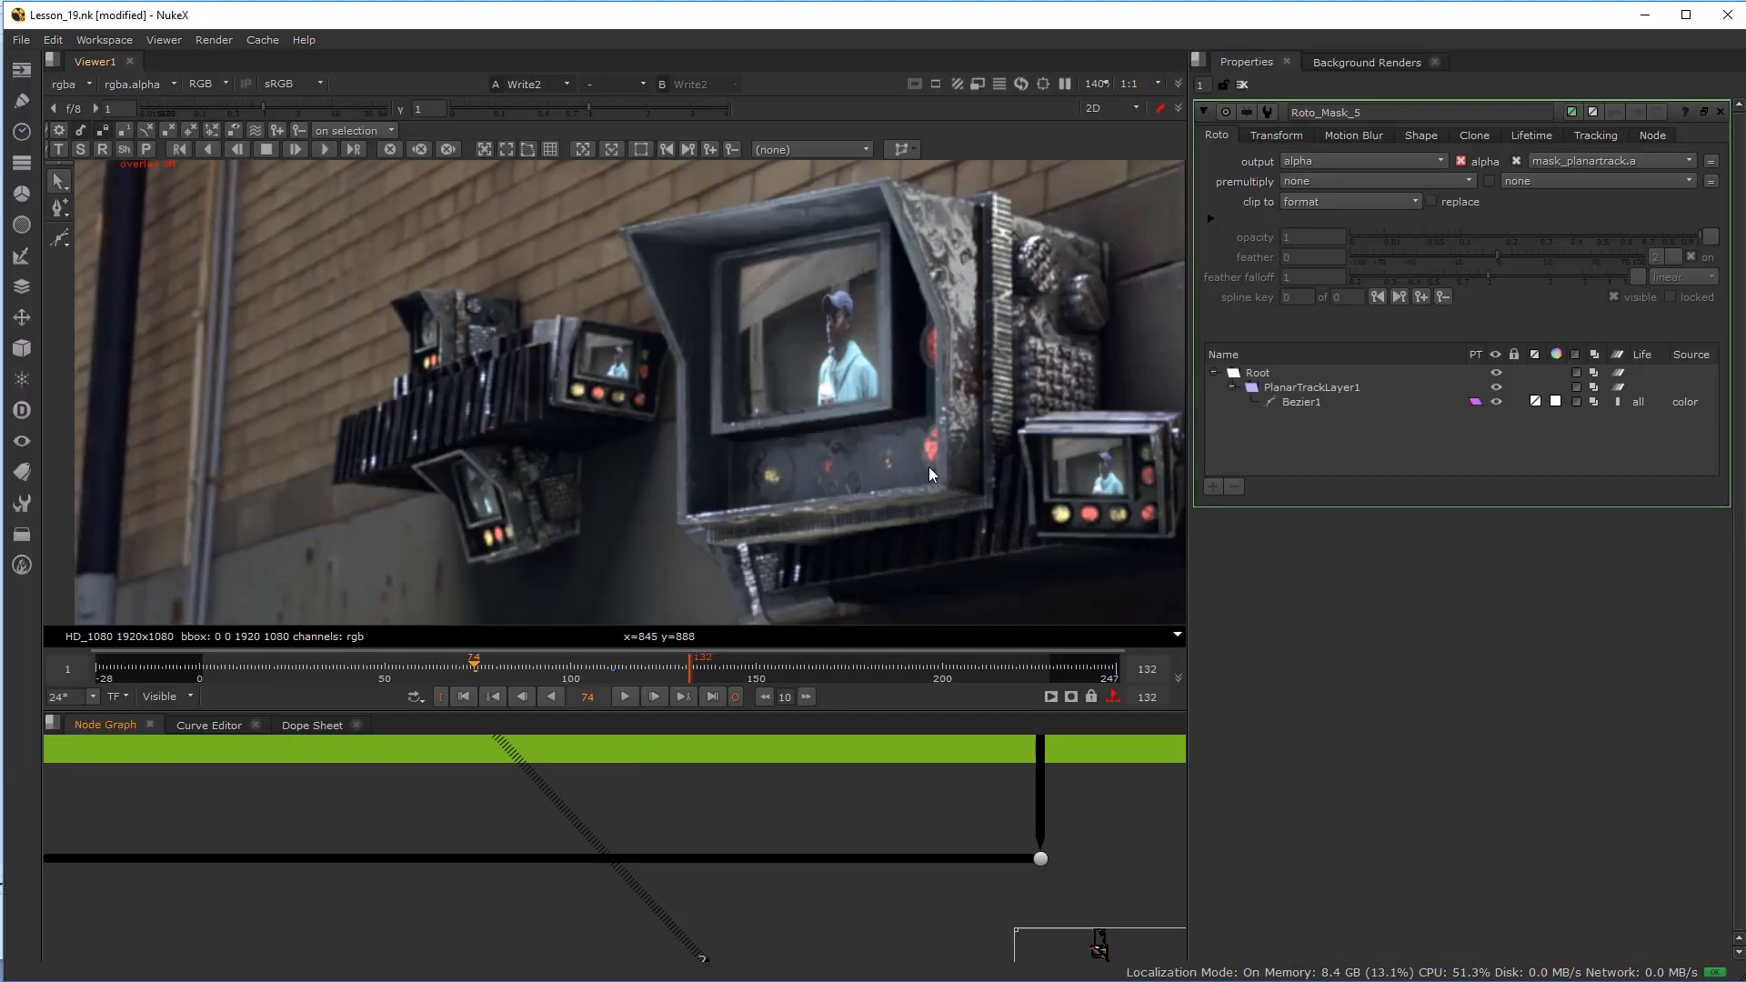
left_click(1262, 403)
key("Delete")
Step: Examine the monitors in the shot and the Beauty Pass CG nodes to decide where the new mask goes
left_click(60, 238)
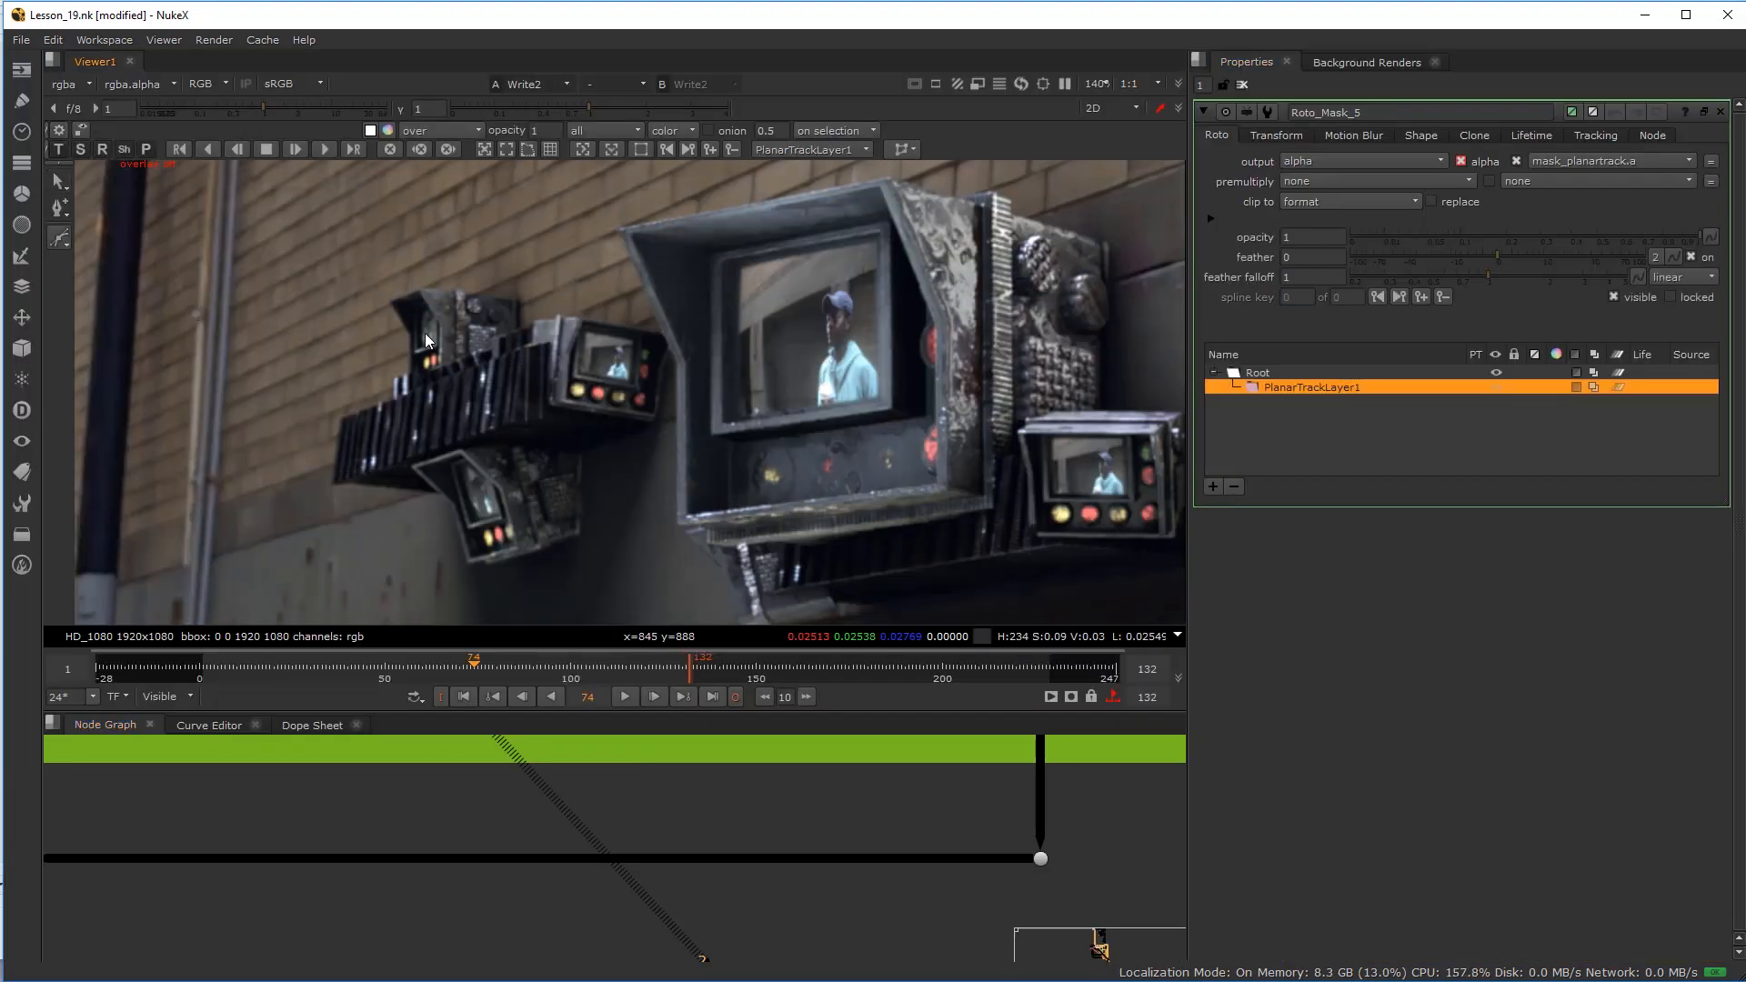
scroll(410, 382, "down", 2)
middle_click_drag(408, 383, 452, 340)
scroll(449, 332, "up", 1)
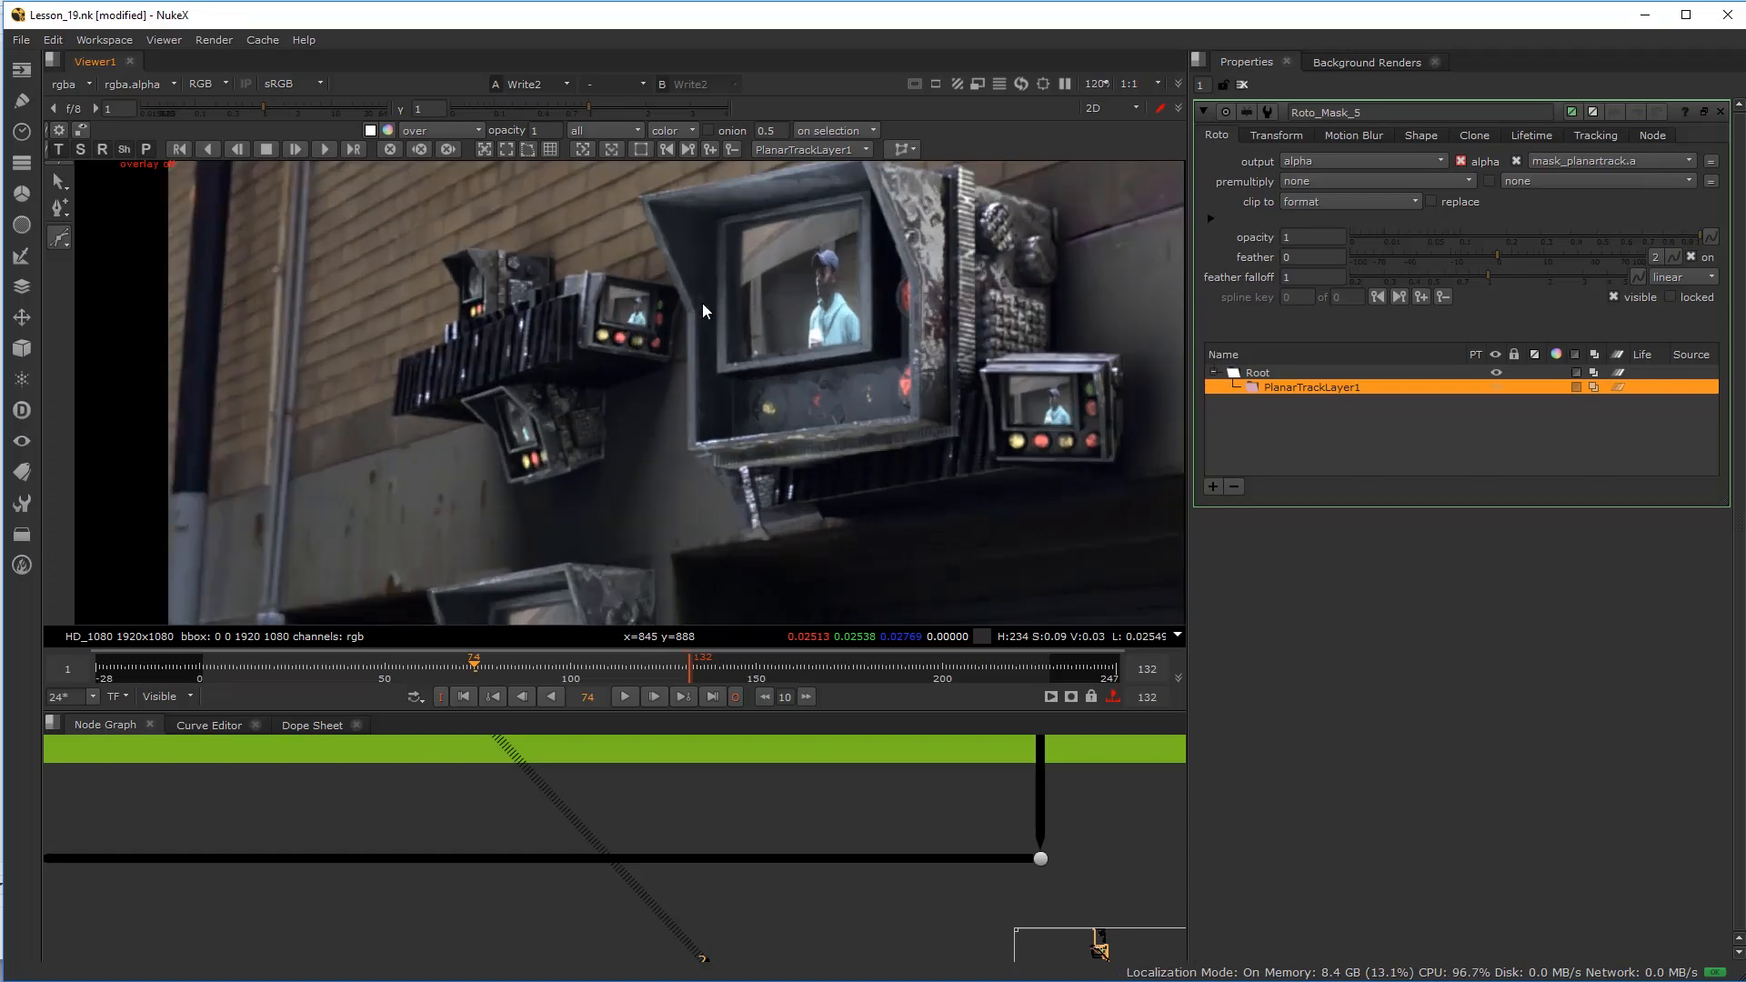
scroll(616, 818, "down", 7)
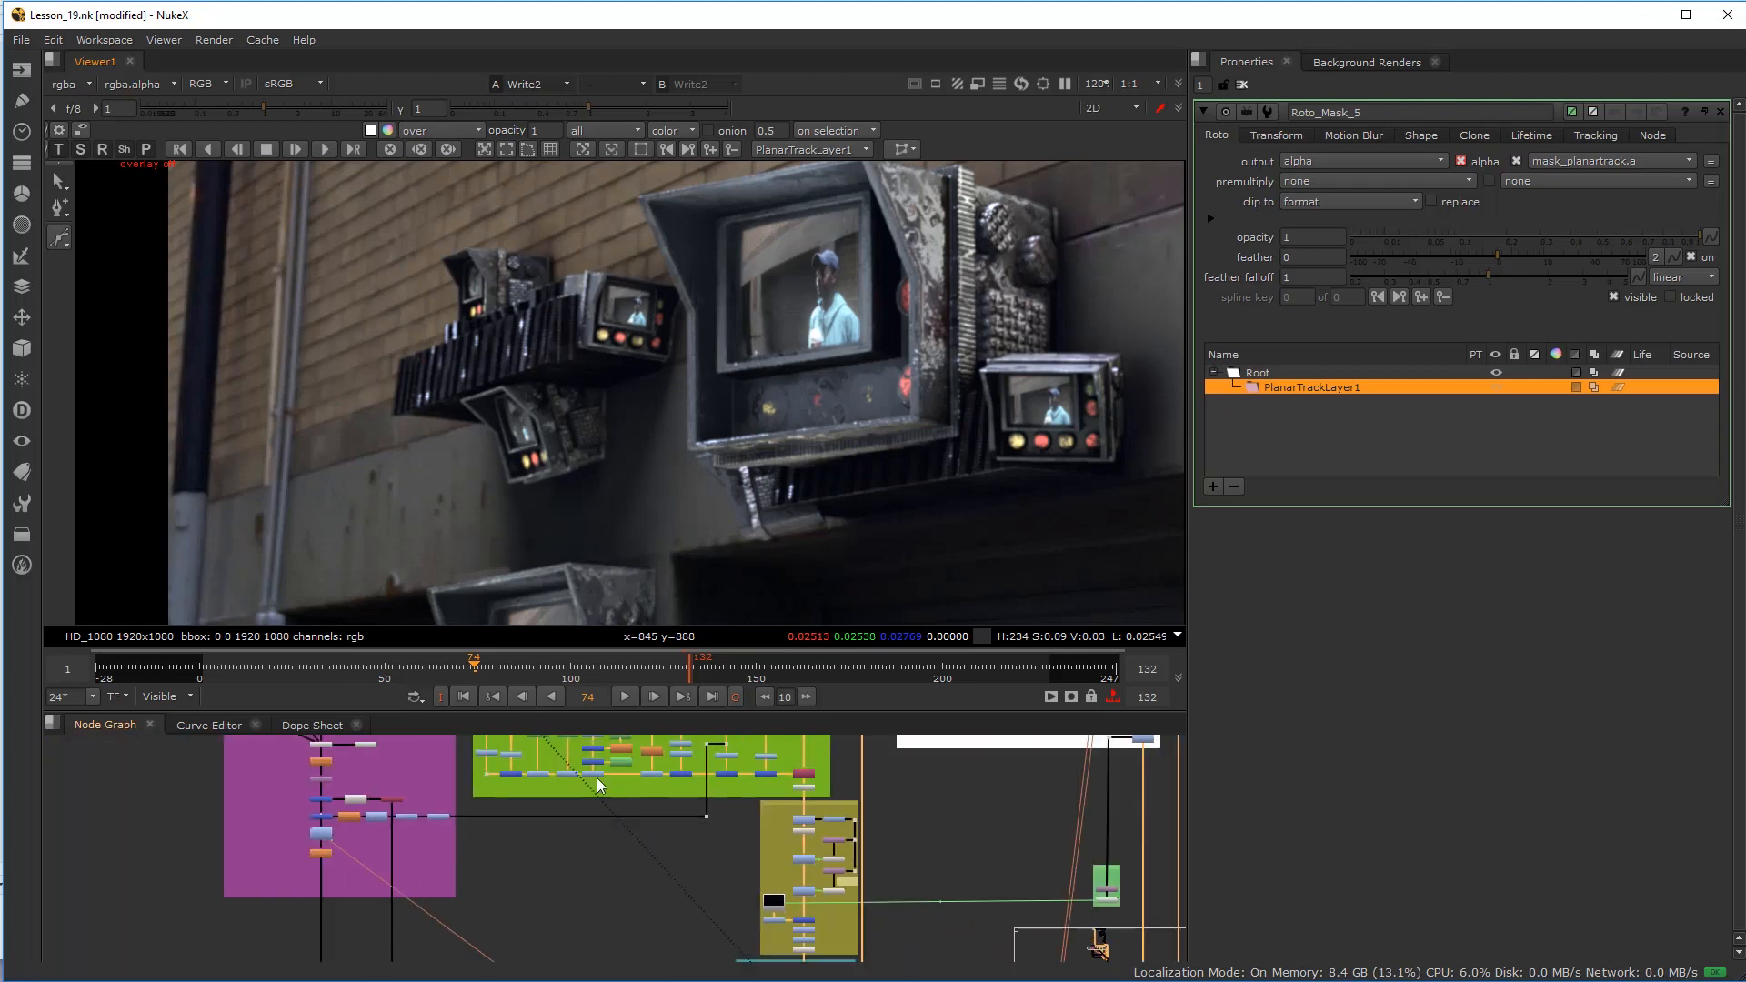
middle_click_drag(597, 777, 559, 846)
scroll(643, 826, "up", 3)
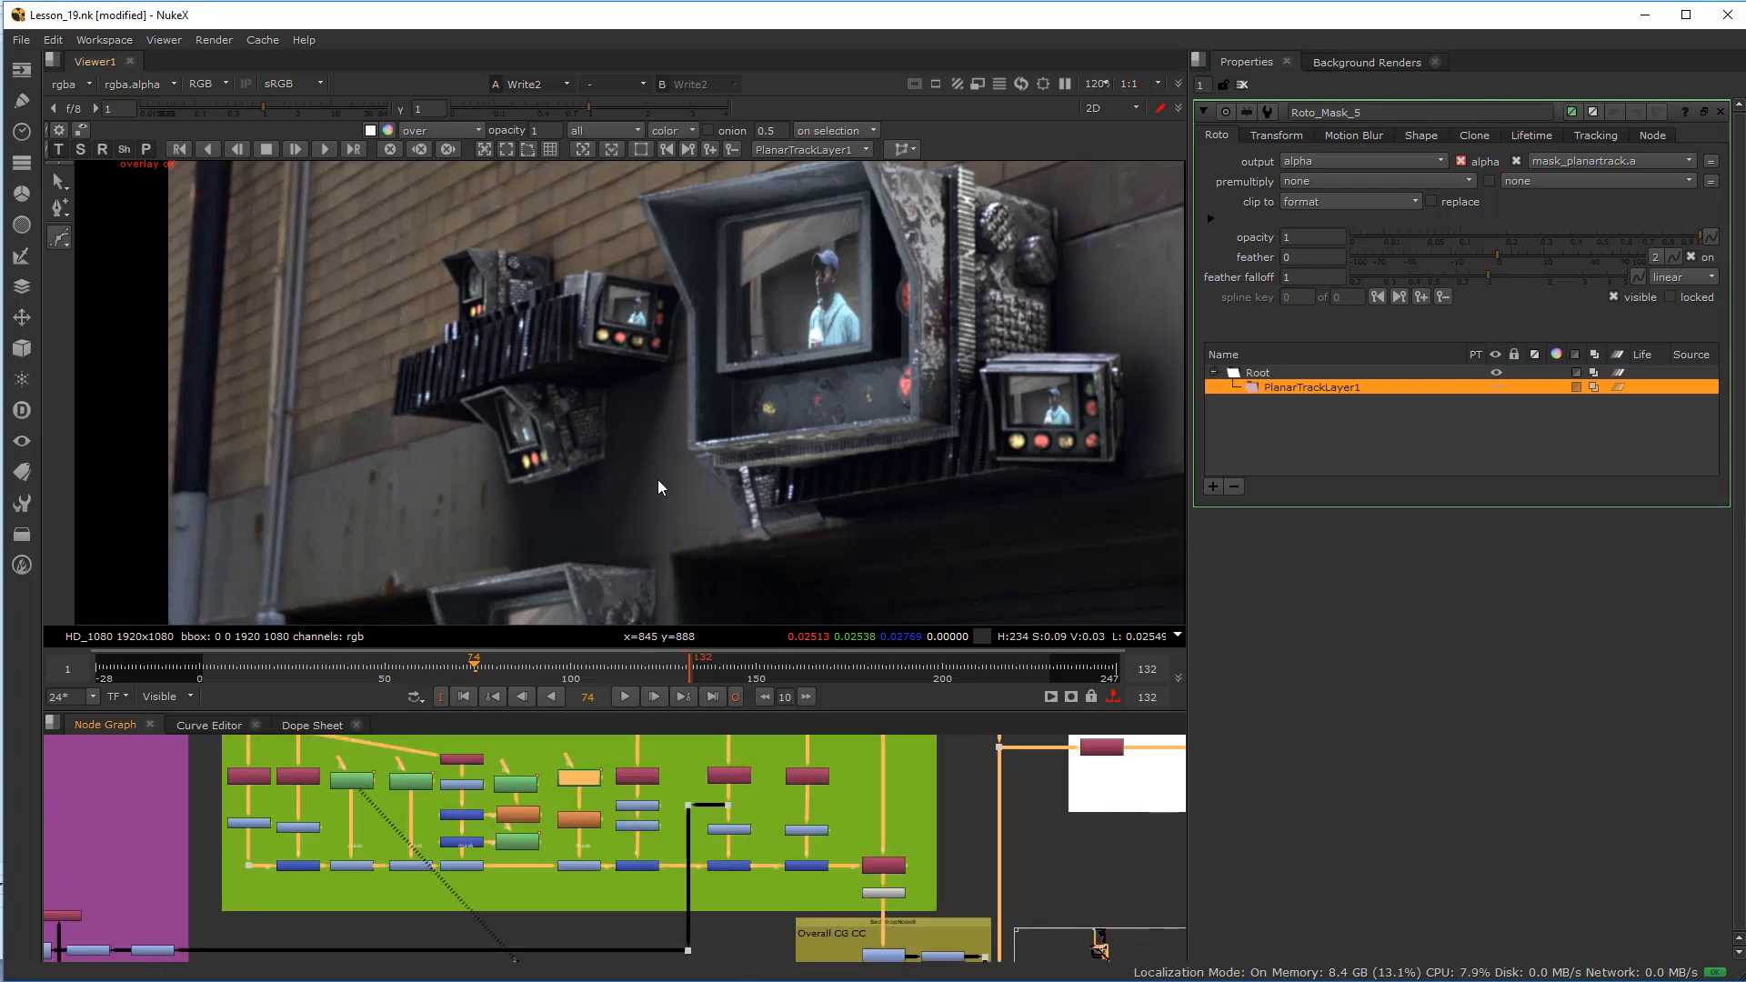
scroll(657, 479, "down", 1)
middle_click_drag(657, 478, 625, 360)
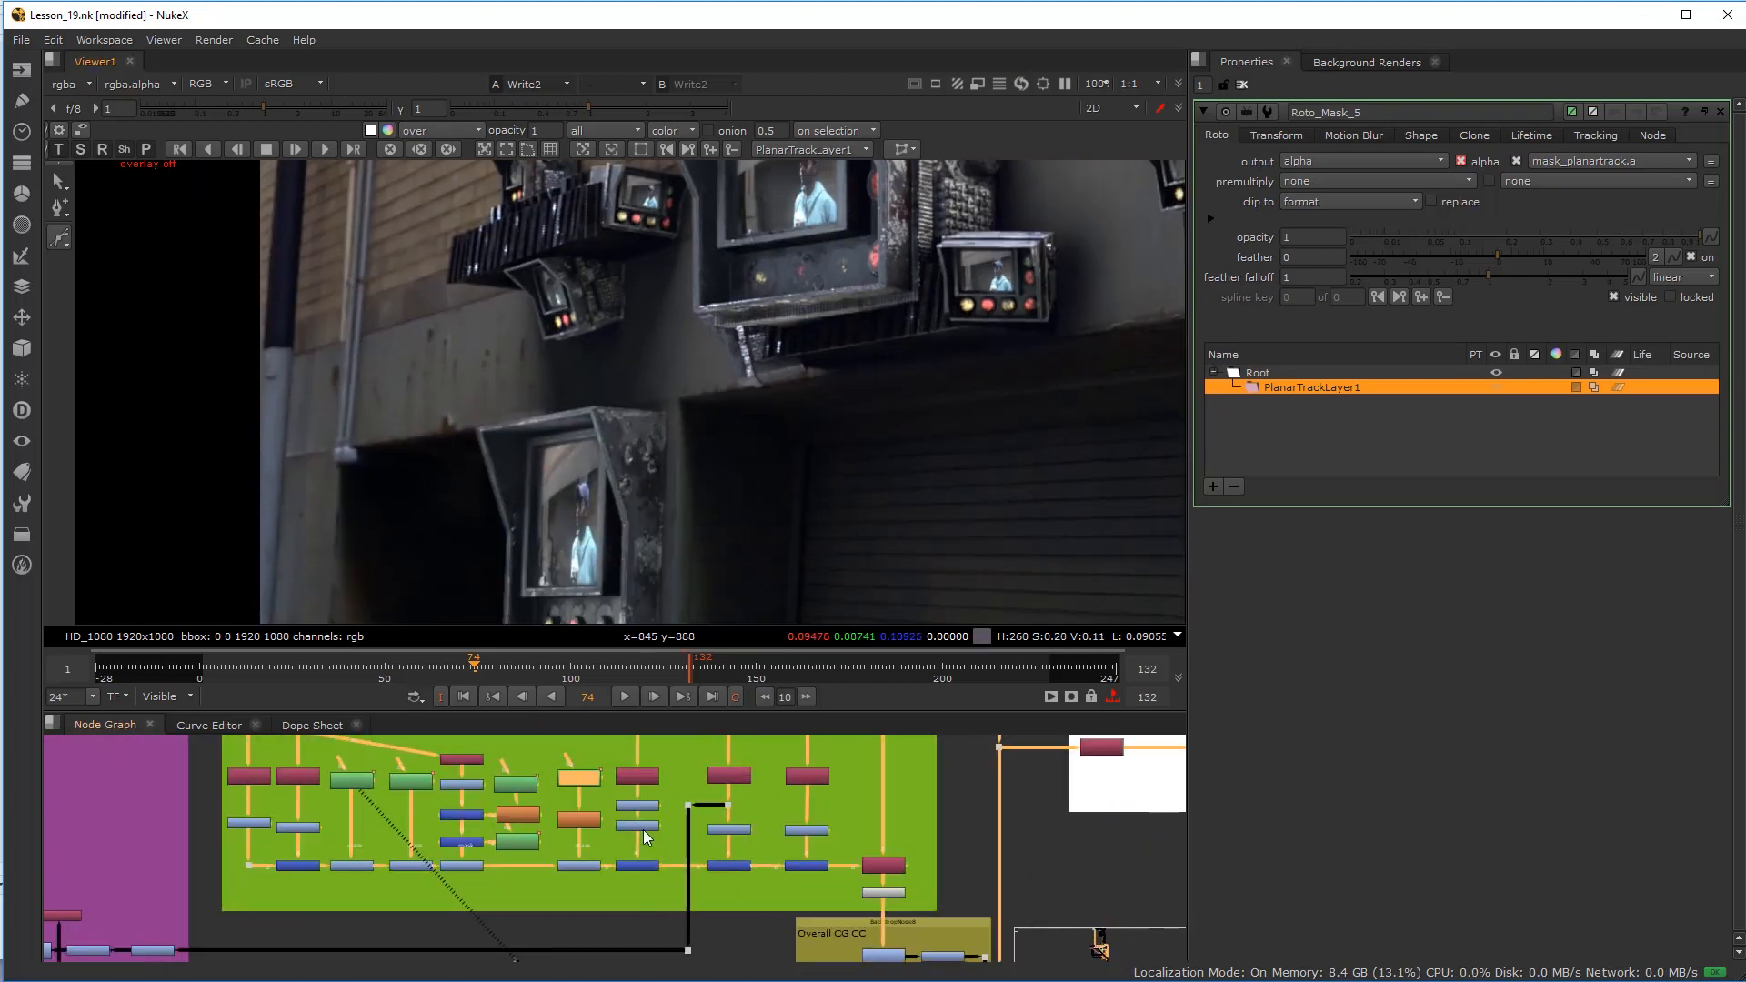
scroll(642, 829, "up", 4)
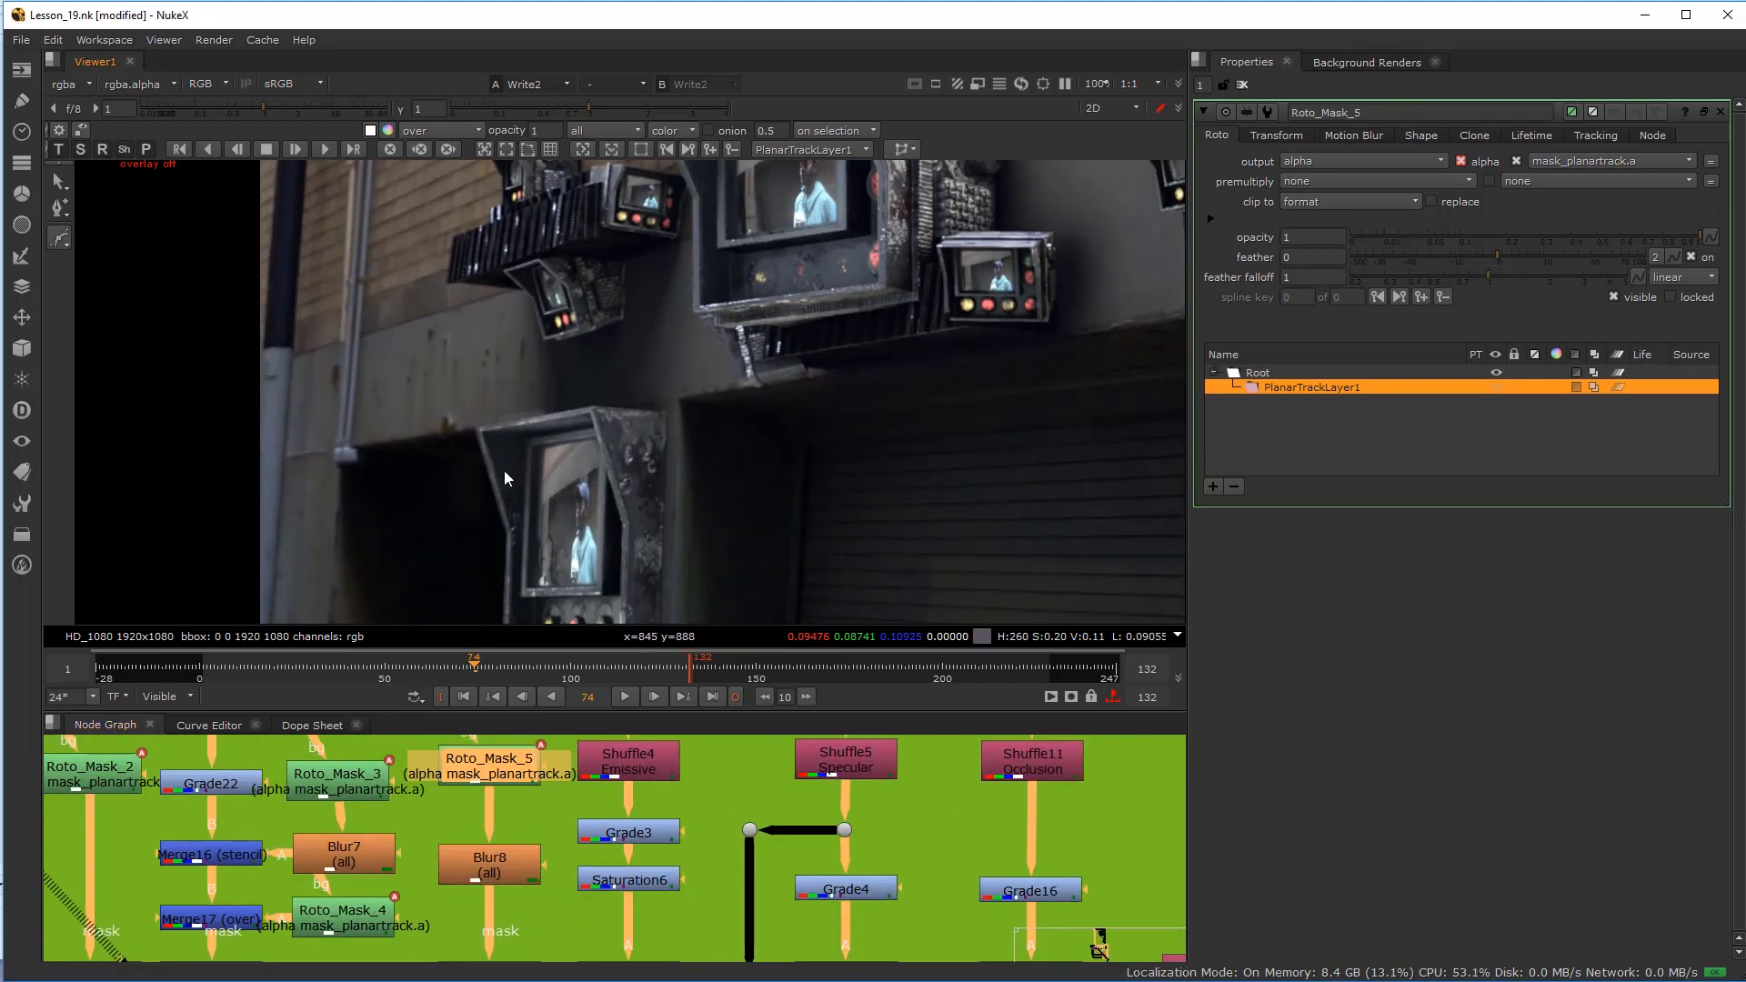
scroll(504, 471, "down", 2)
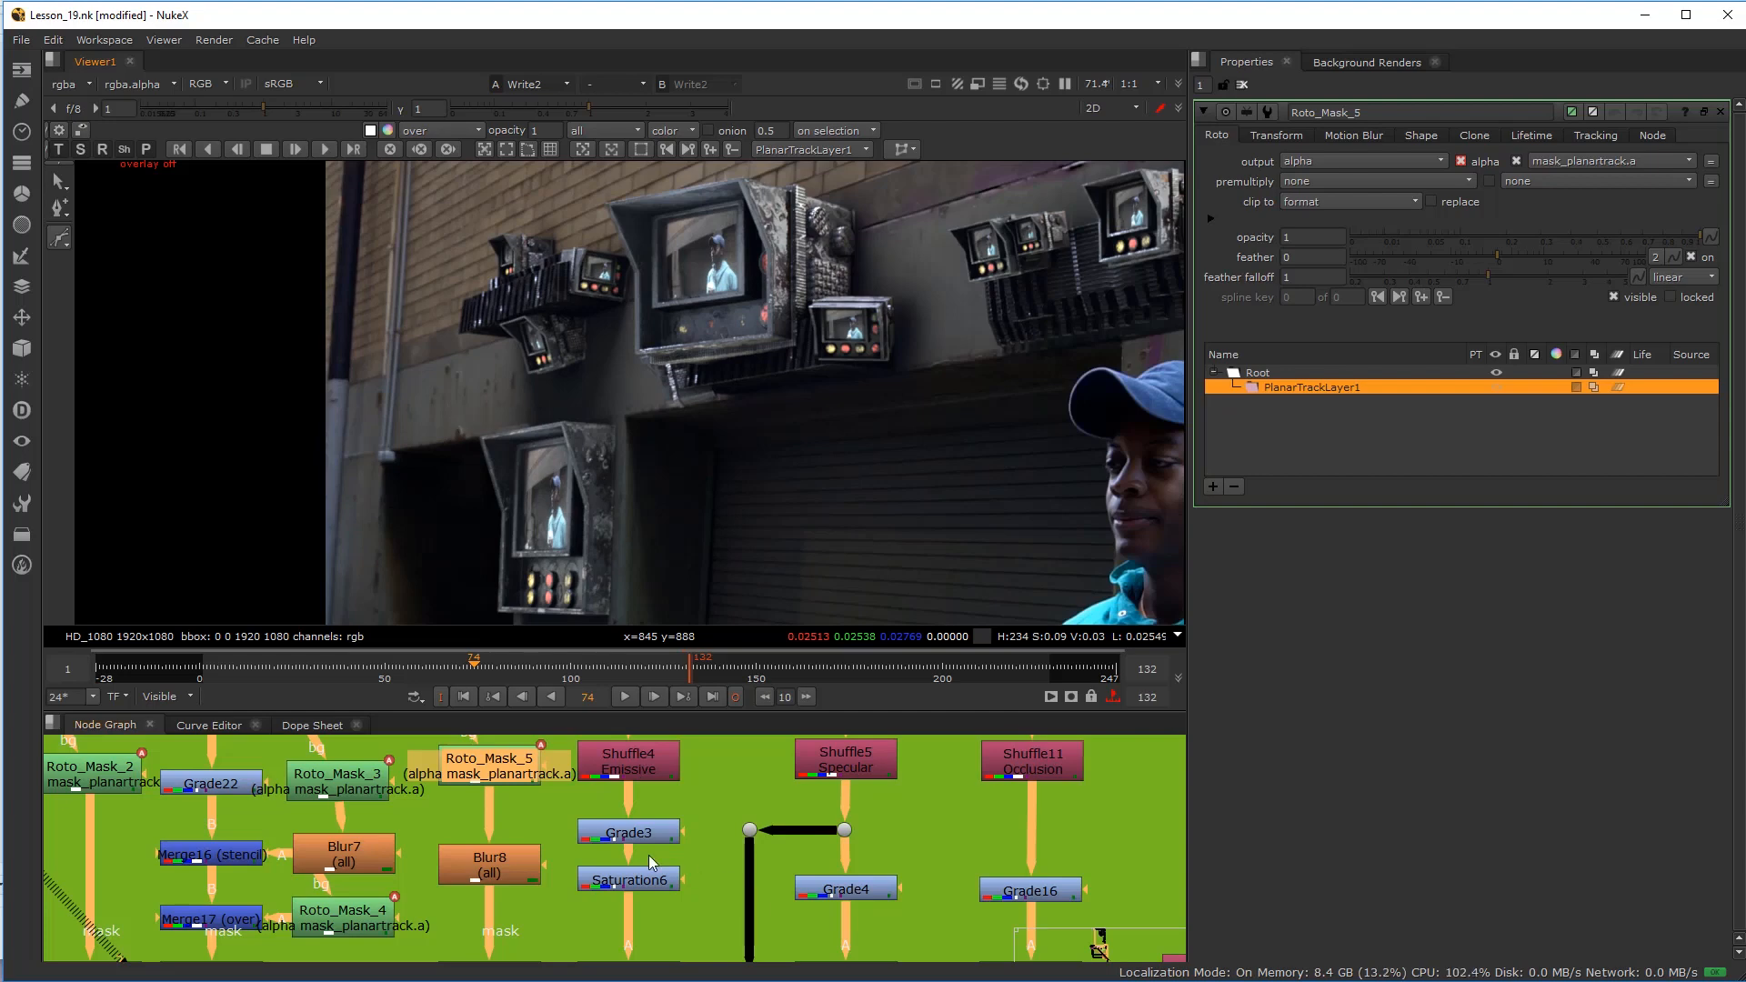
scroll(607, 849, "down", 2)
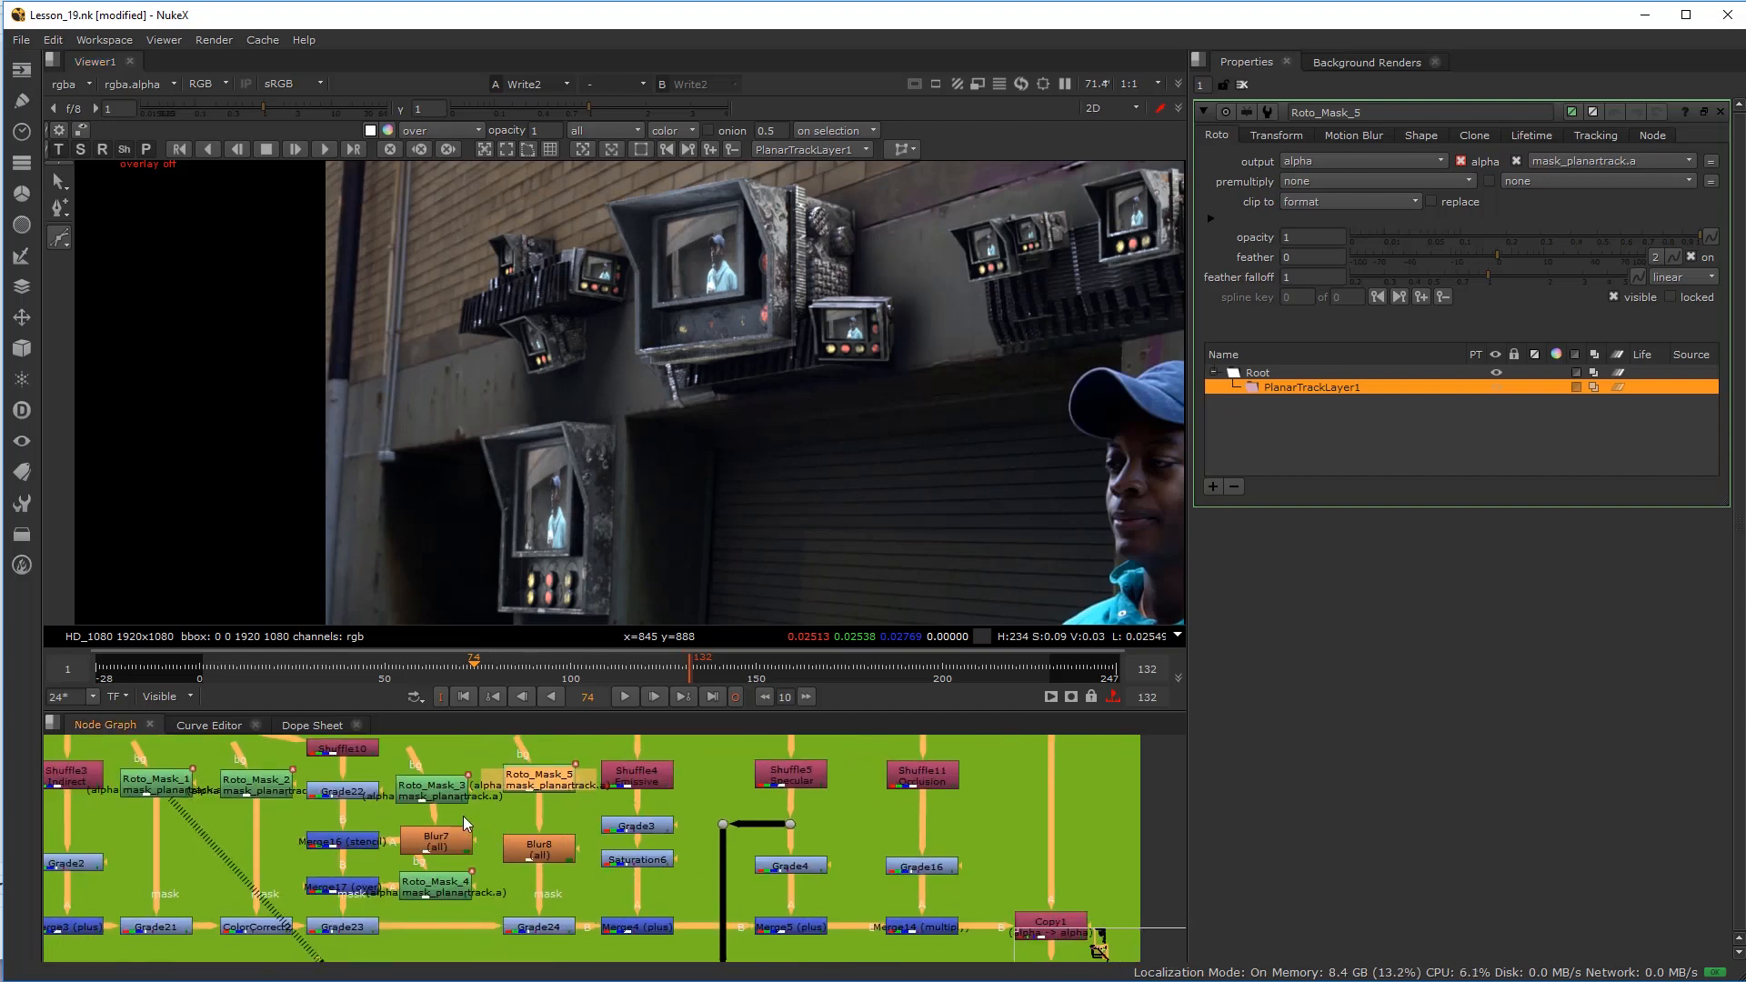
Step: Open Roto_Mask_1 and turn the viewer overlay back on to inspect its shape around the lowest monitor
double_click(166, 788)
key("o")
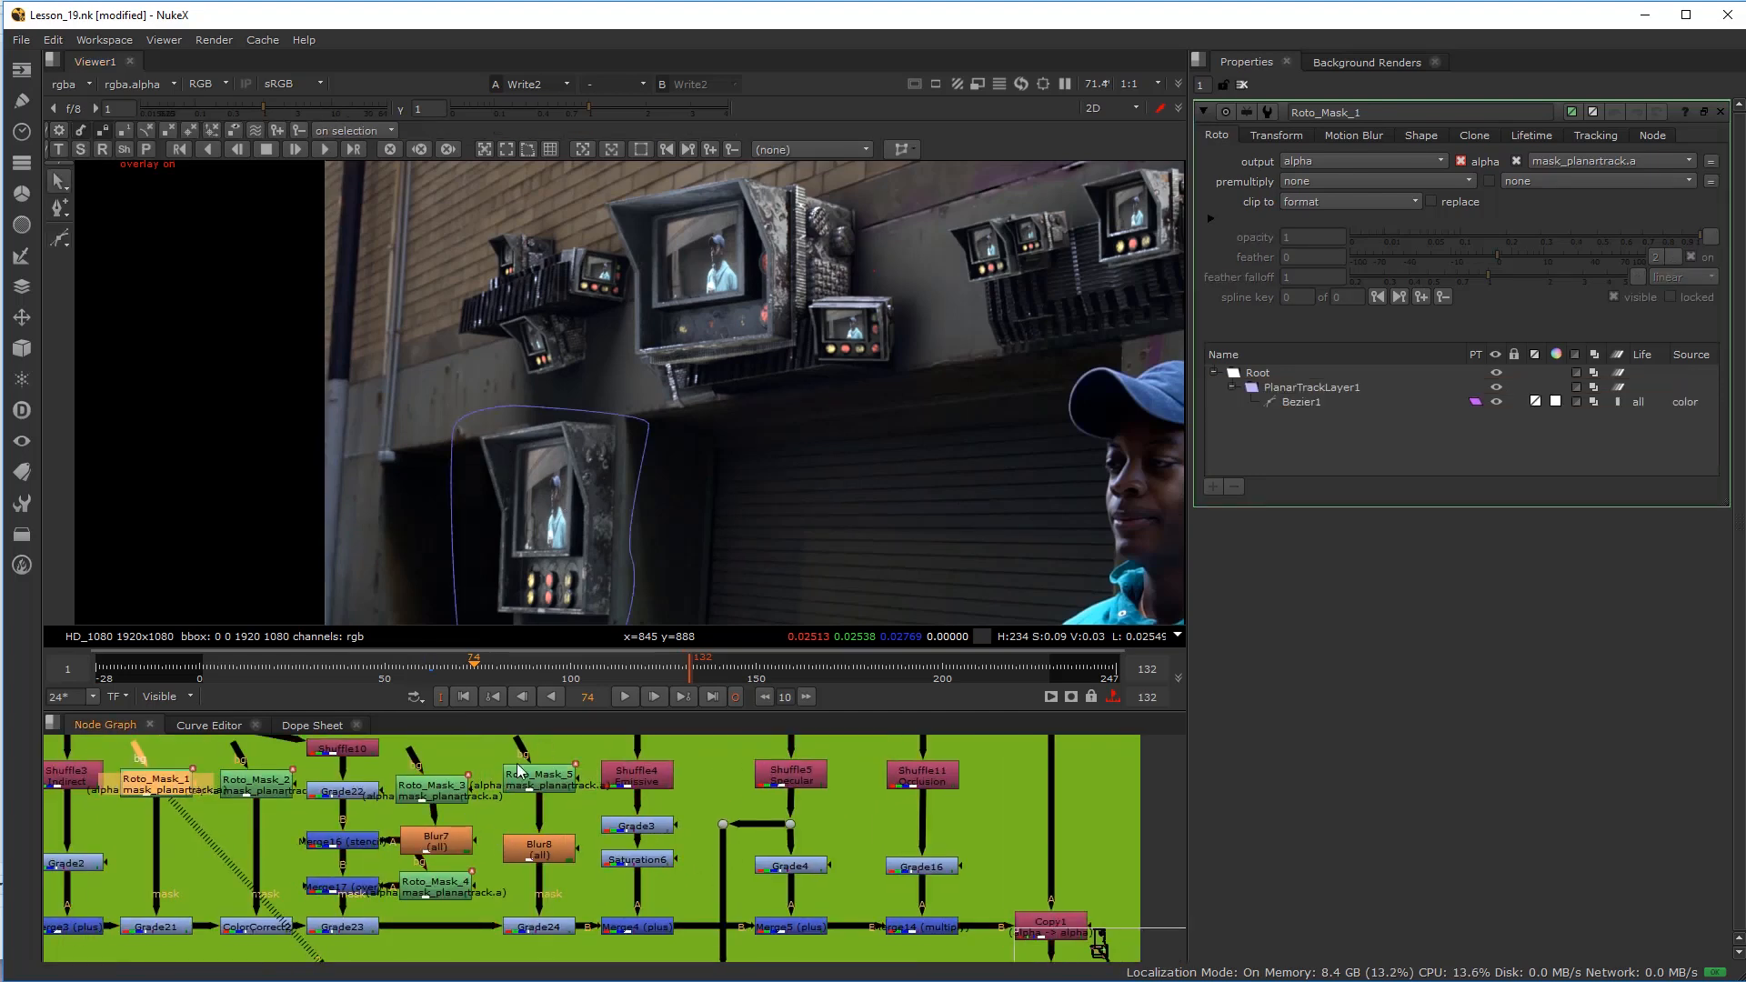
scroll(624, 846, "up", 2)
scroll(635, 857, "down", 2)
scroll(643, 812, "down", 3)
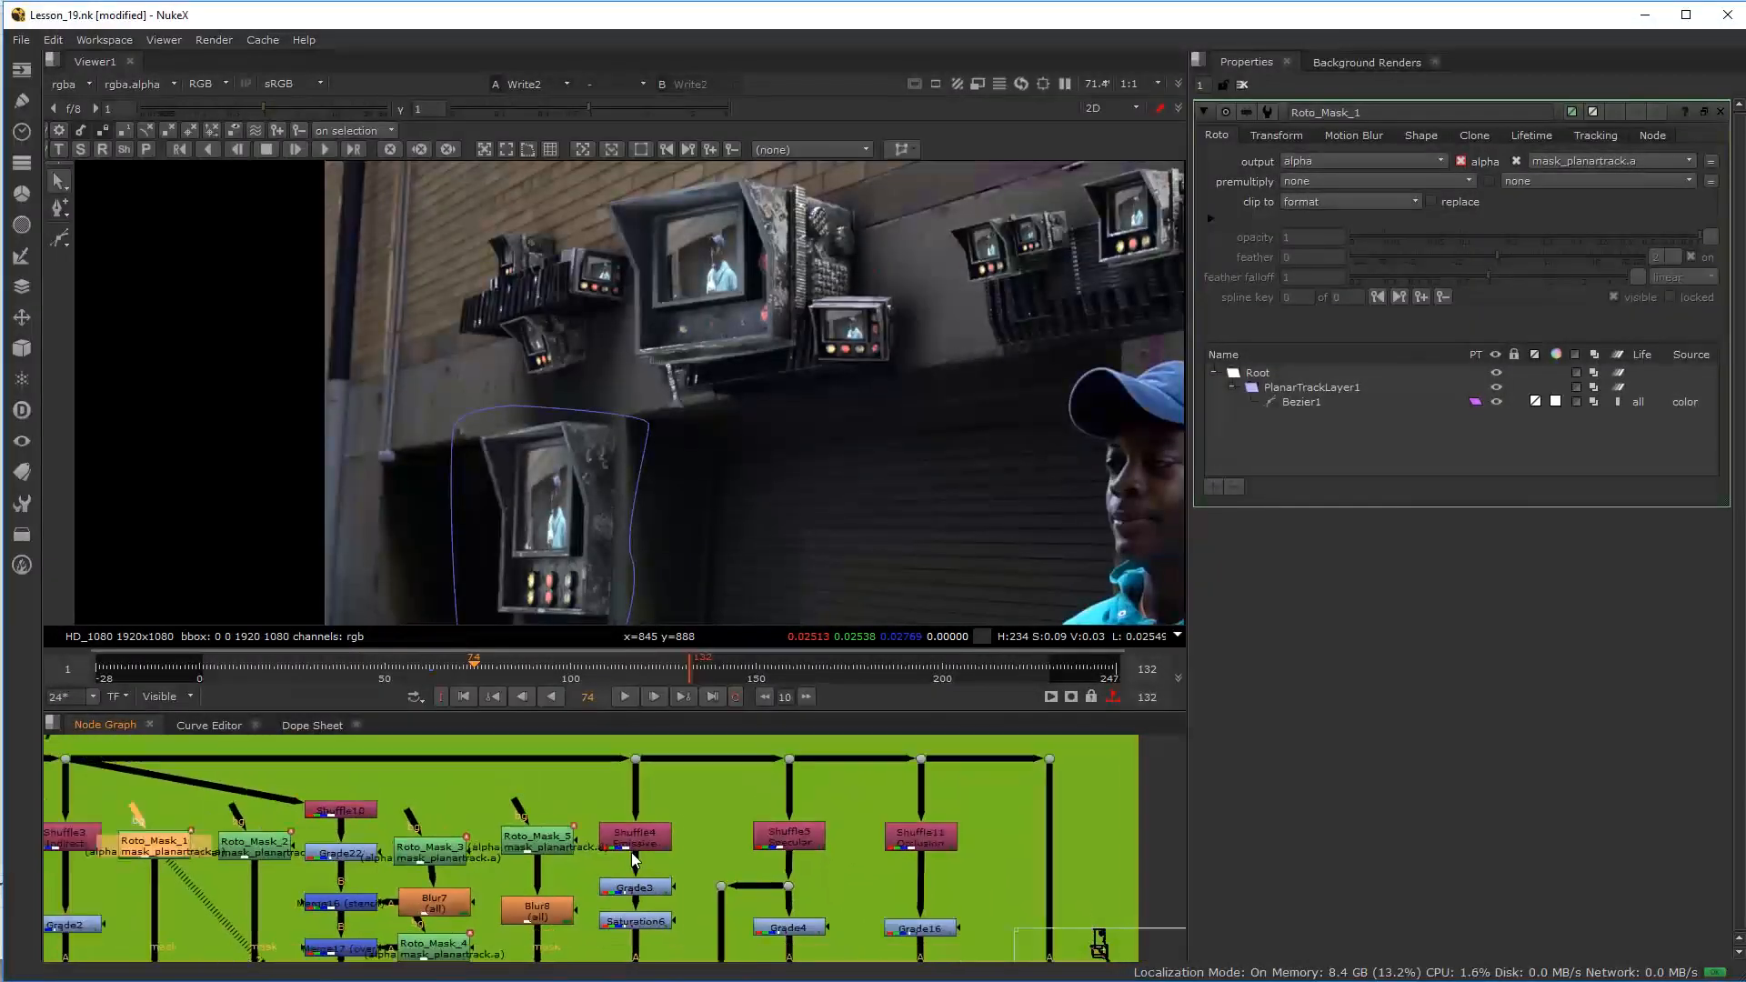
scroll(652, 833, "up", 4)
scroll(637, 846, "down", 2)
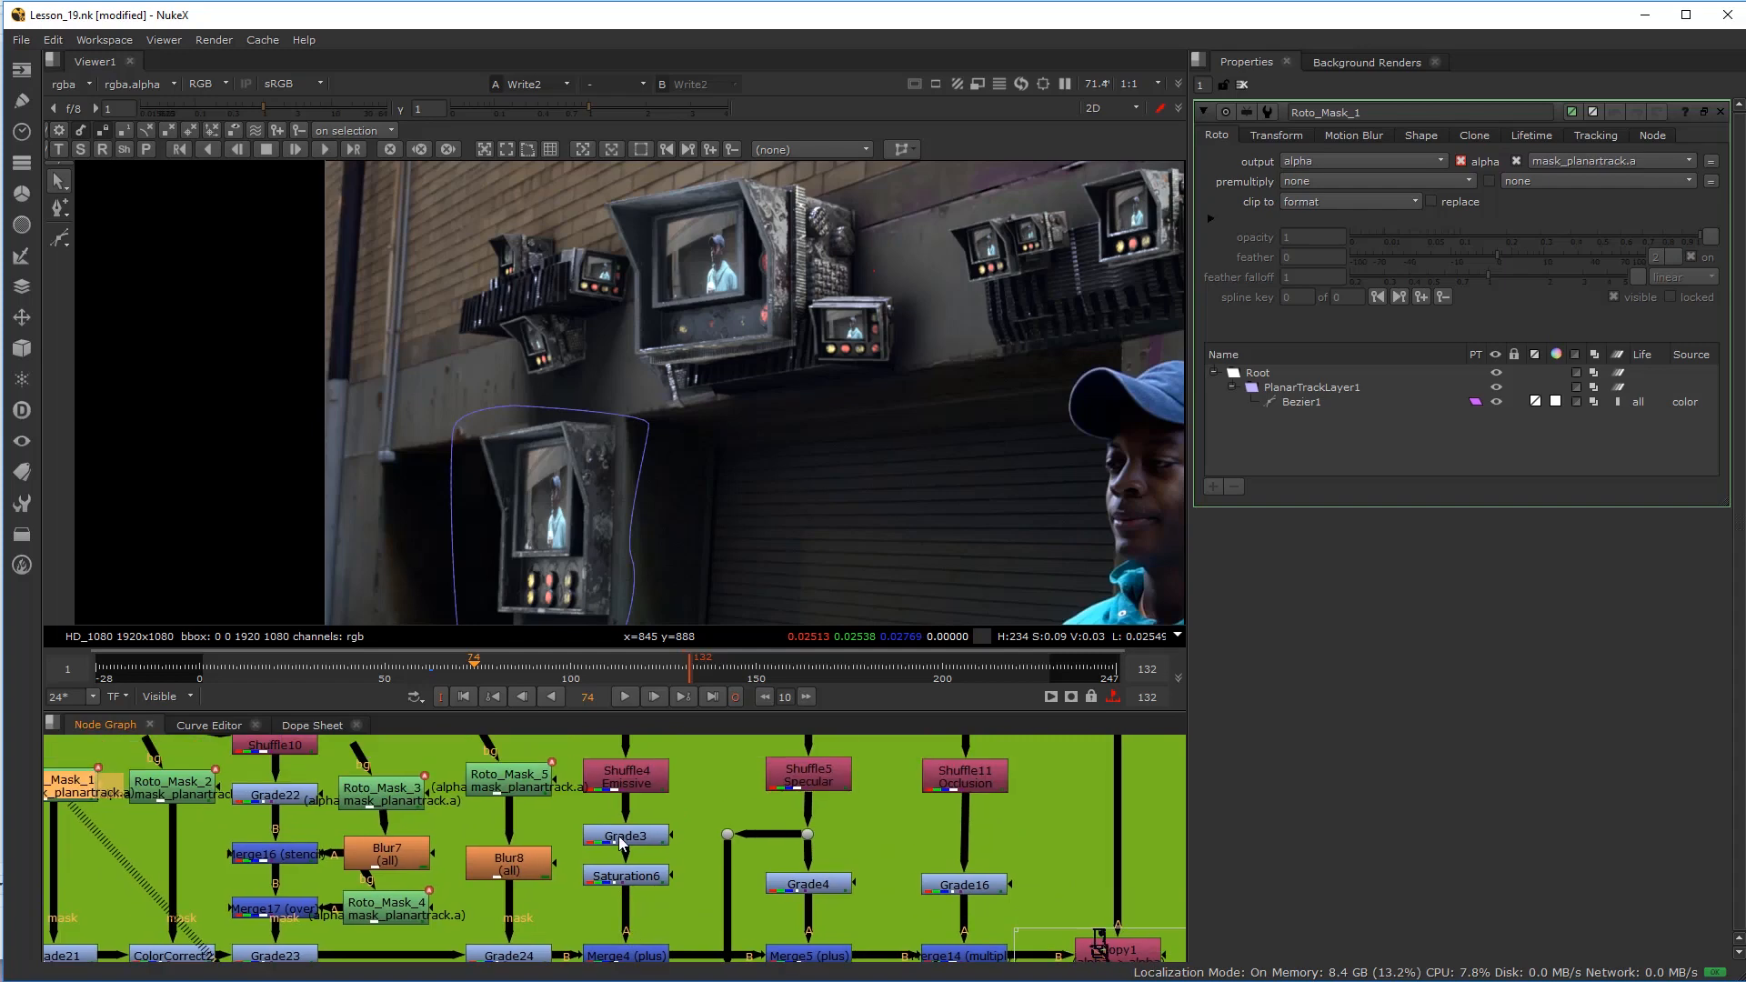
scroll(573, 822, "up", 3)
Step: Draw a closed Bezier in Roto_Mask_5 loosely around the lowest CRT monitor
left_click(535, 789)
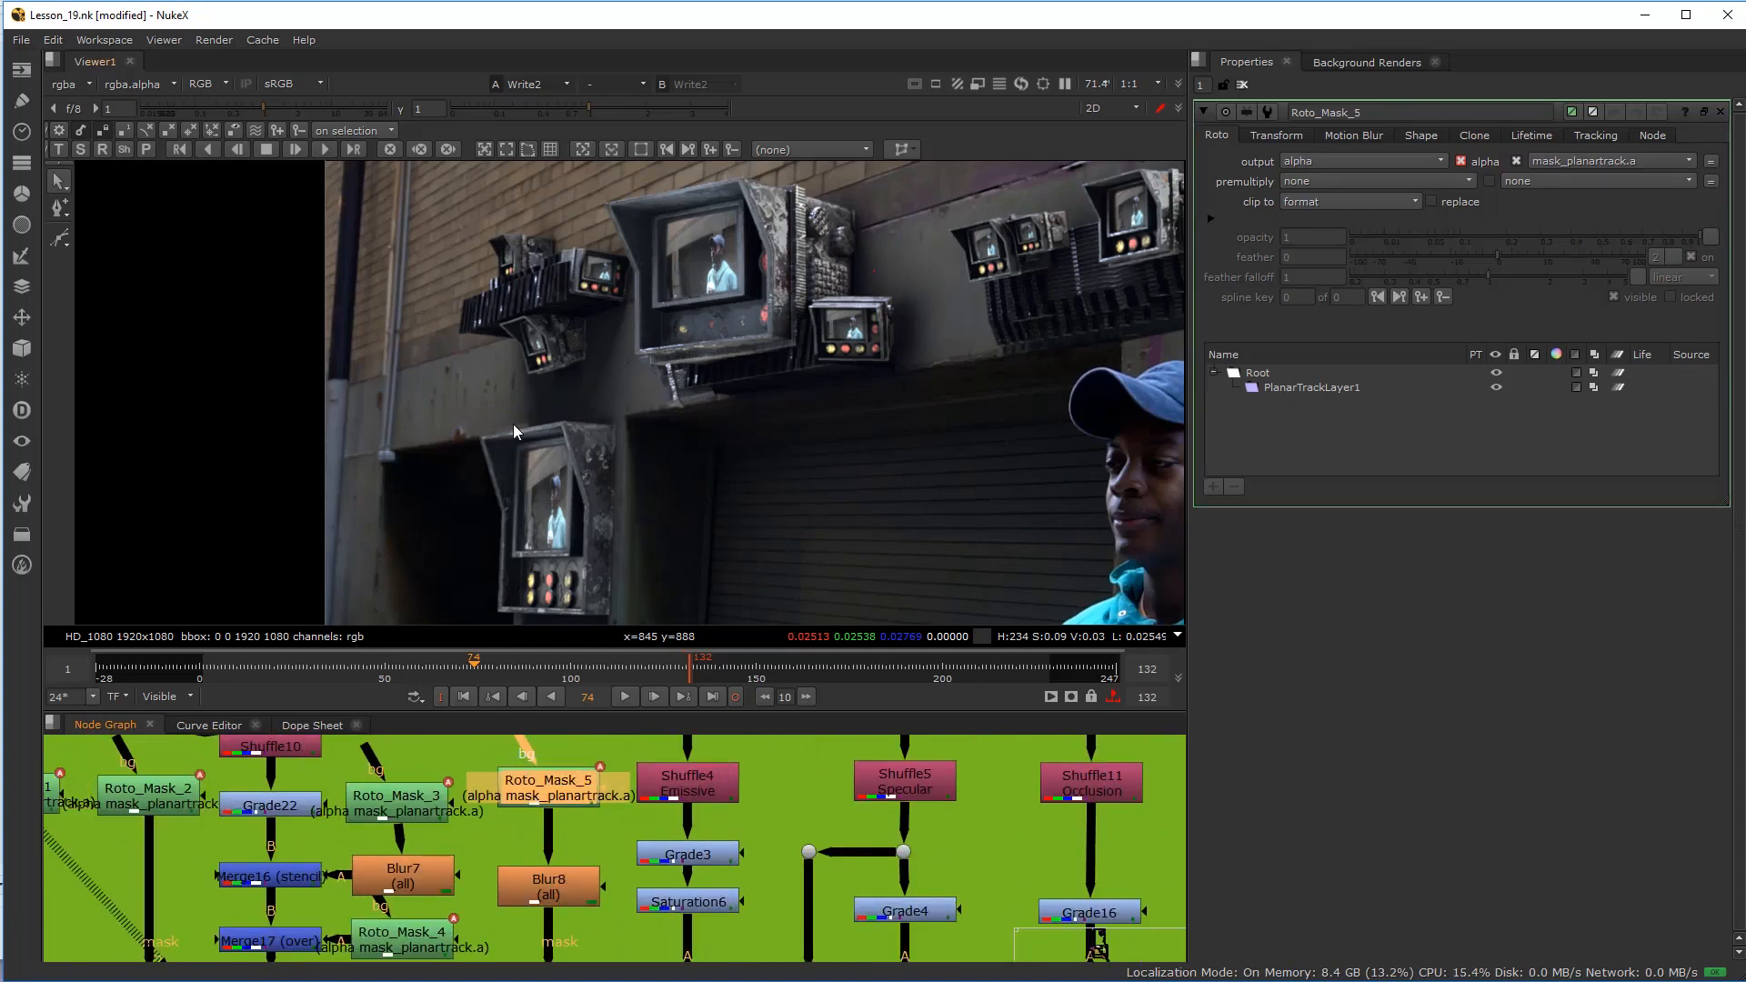
left_click(60, 238)
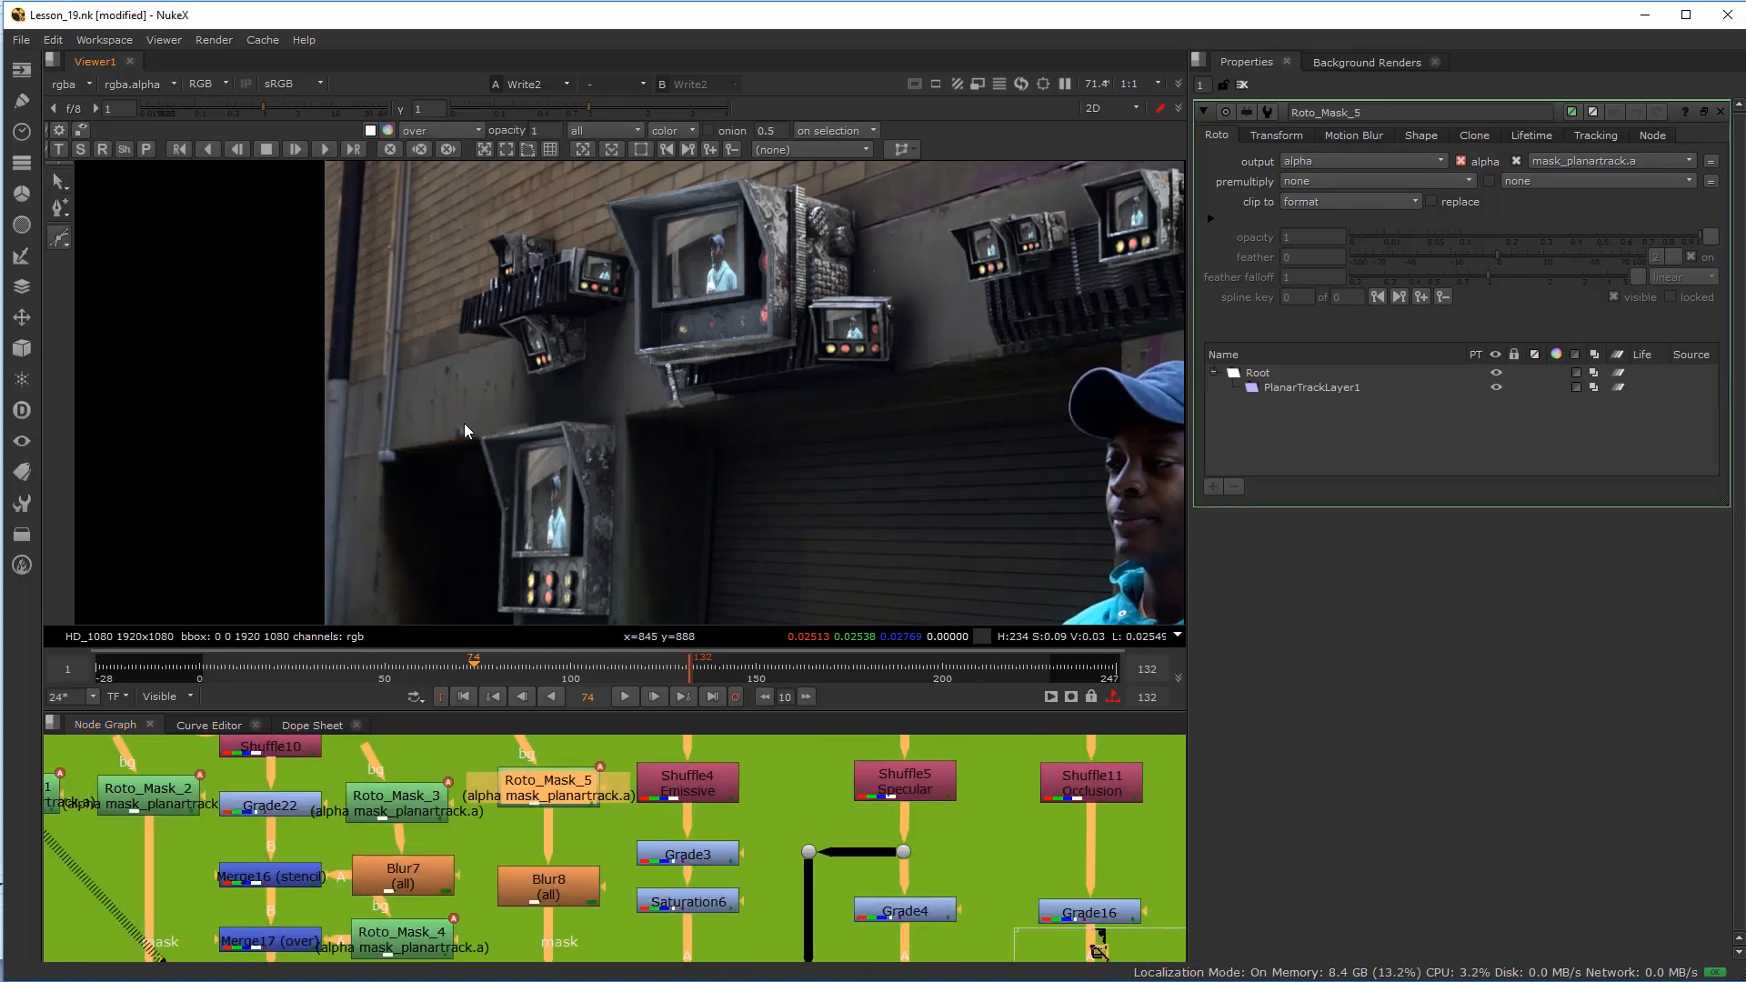
left_click(473, 419)
left_click(610, 390)
left_click(629, 394)
left_click(649, 400)
left_click_drag(672, 474, 678, 549)
middle_click_drag(678, 549, 679, 443)
left_click_drag(653, 532, 607, 541)
left_click_drag(485, 543, 470, 534)
left_click(473, 313)
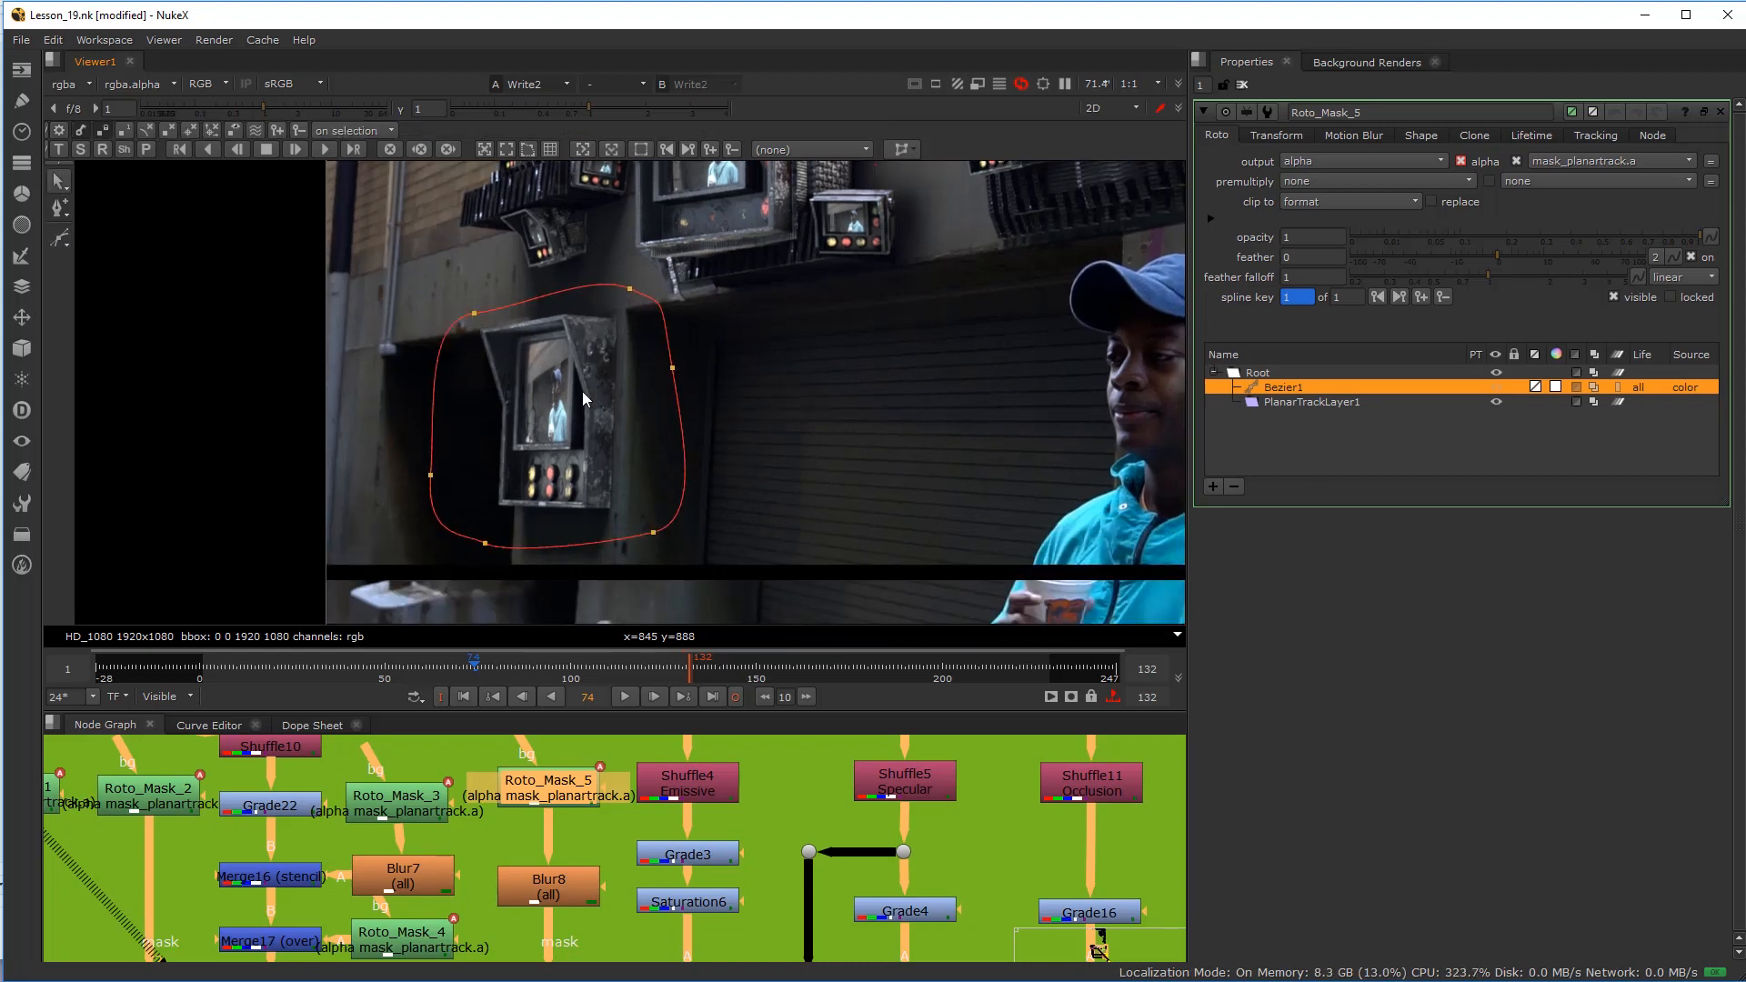
Step: Paste a copy of Shuffle10 beside it, connect its input to the dot above Shuffle3, and view its output
middle_click_drag(614, 215, 627, 295)
scroll(516, 827, "down", 1)
scroll(517, 828, "down", 1)
middle_click_drag(413, 765, 486, 796)
scroll(485, 796, "up", 1)
left_click_drag(431, 802, 433, 787)
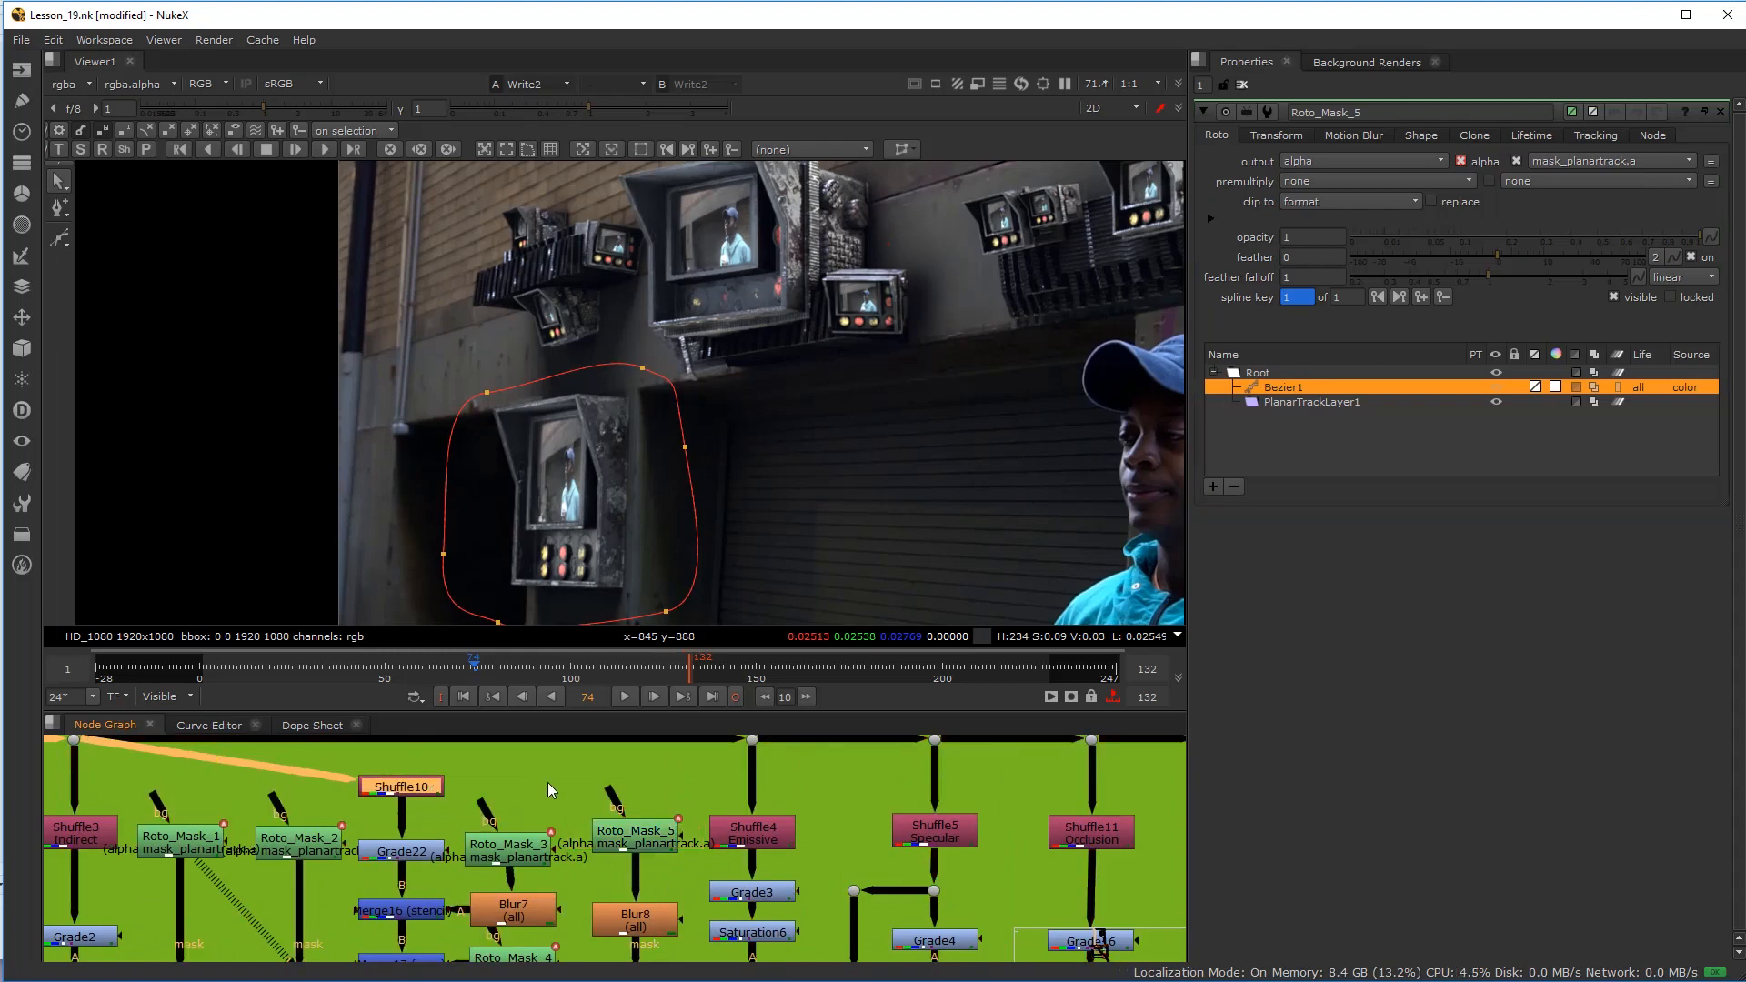
key("ctrl+v")
left_click_drag(566, 779, 569, 777)
middle_click_drag(477, 761, 477, 799)
left_click_drag(547, 775, 75, 775)
double_click(565, 821)
key("1")
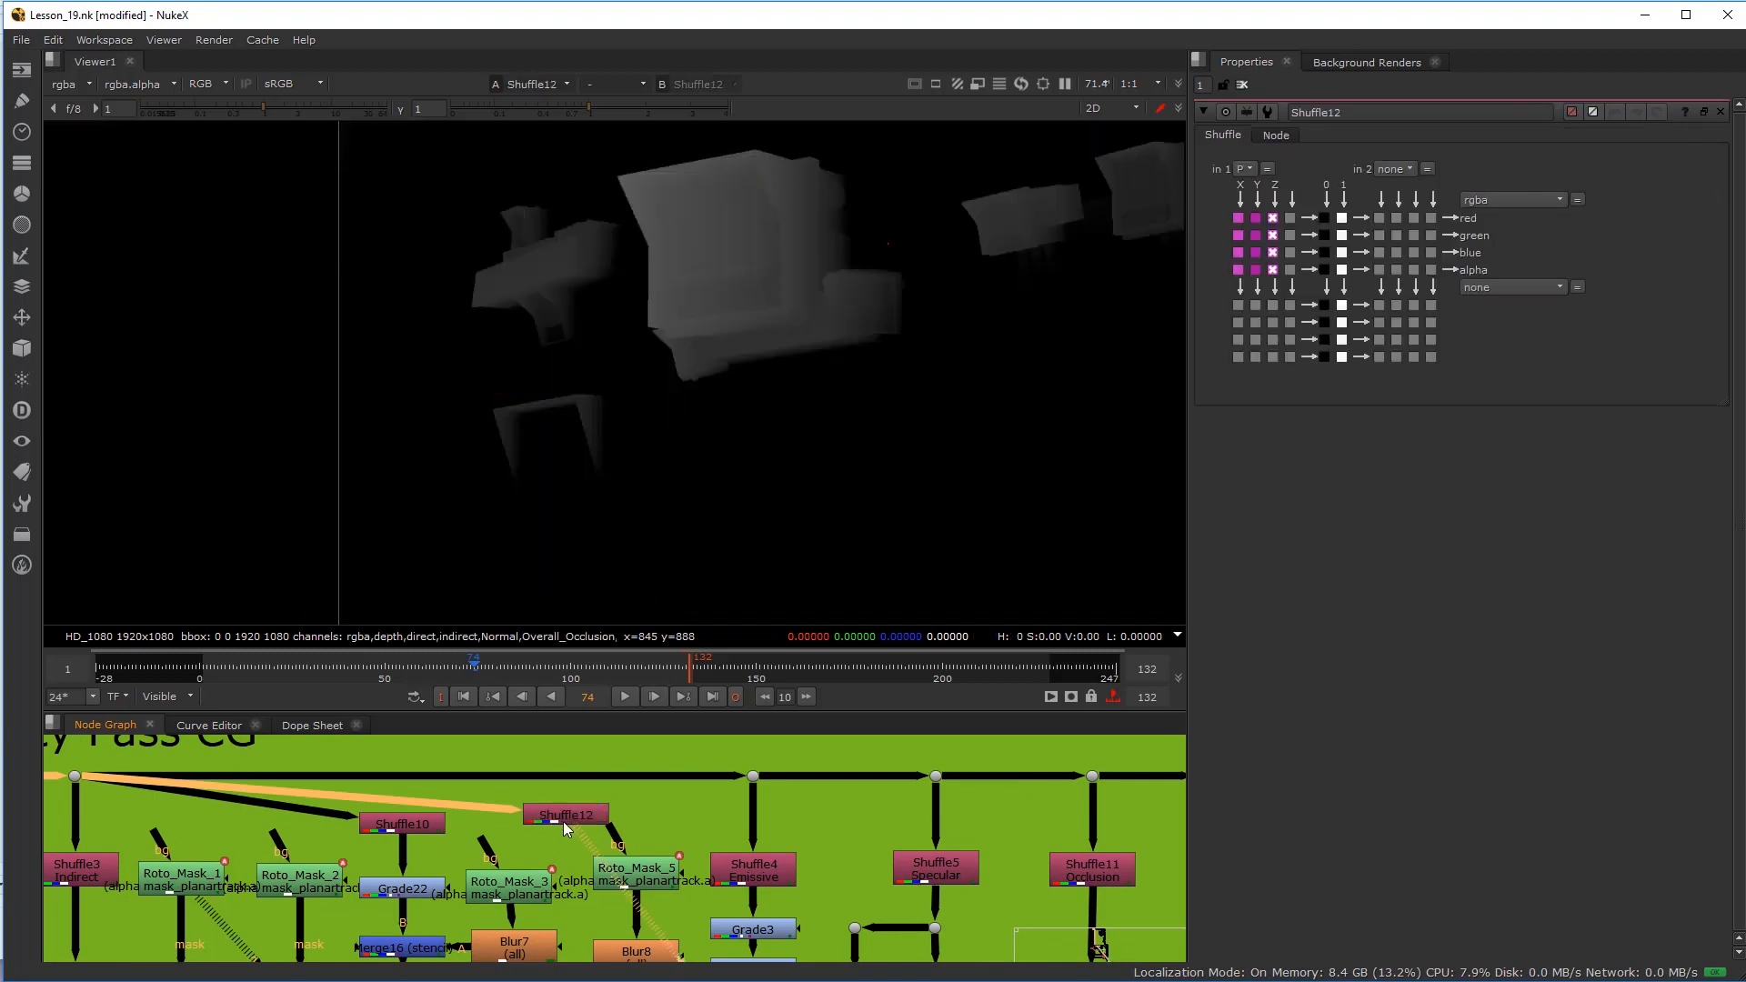
Step: Route the P pass's X channel to red, green, blue and alpha in Shuffle12
left_click(1238, 218)
left_click(1237, 234)
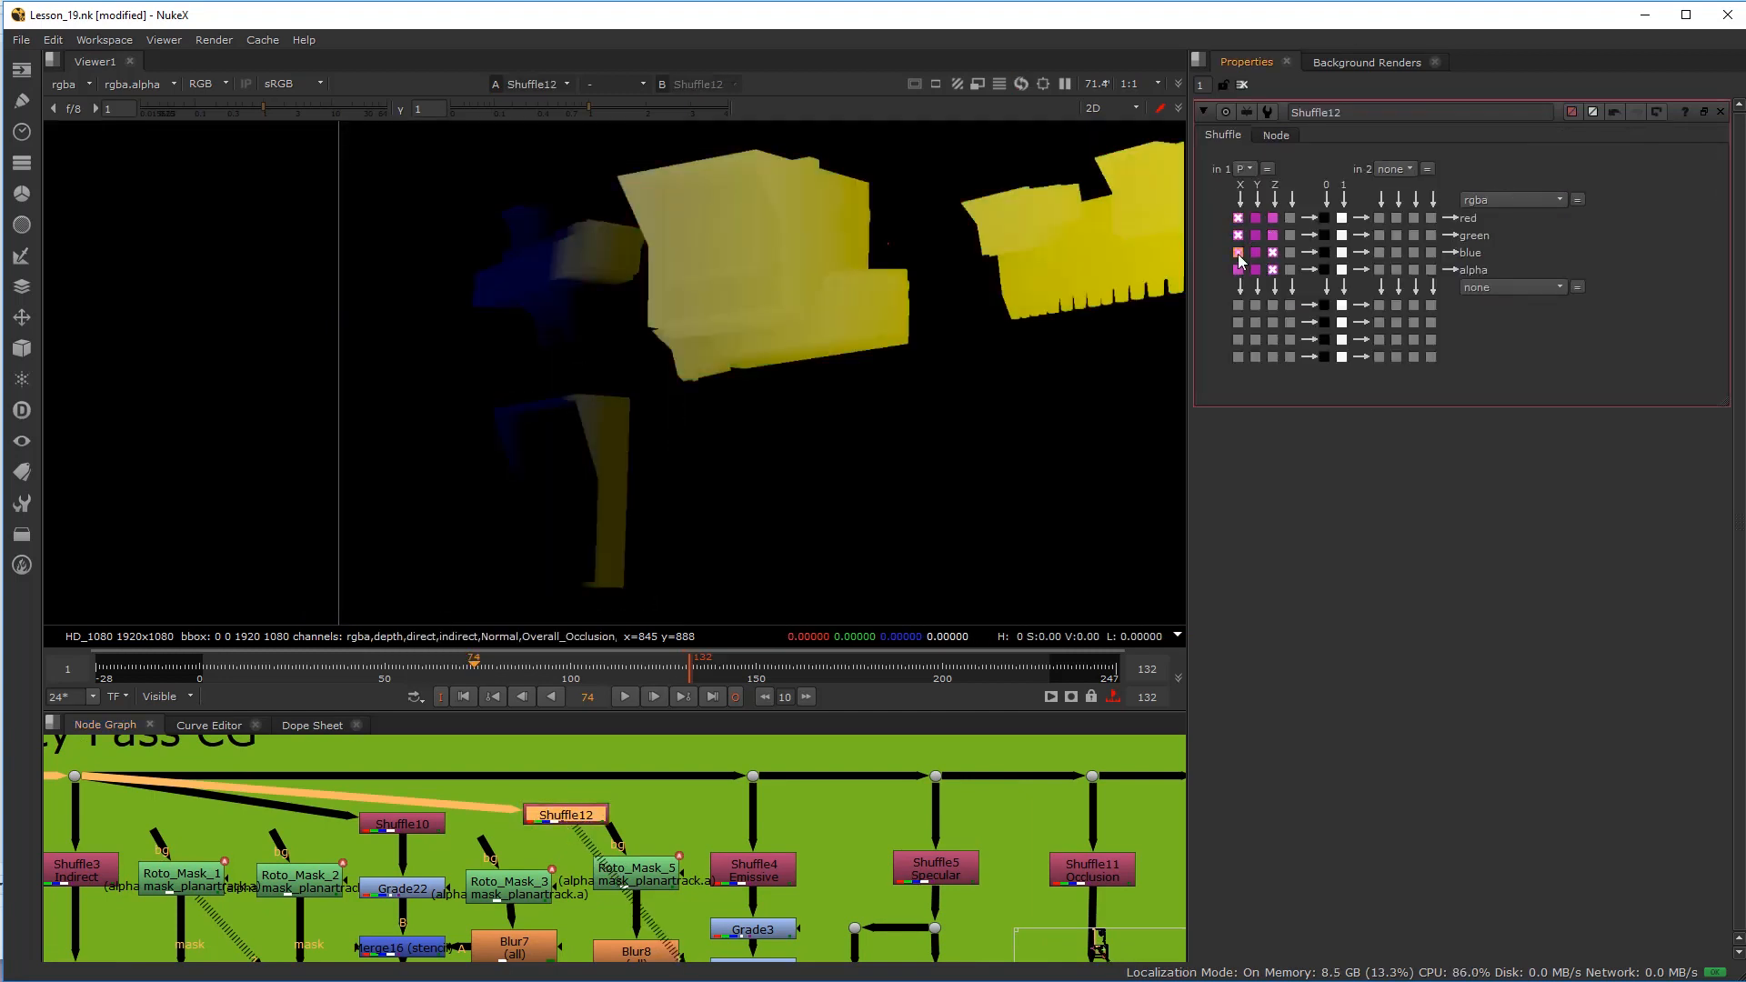
left_click(1238, 252)
left_click(1238, 269)
Step: Reposition Shuffle12, move Blur8 aside from Grade24's mask line, and align Grade24 beneath the line's dot
middle_click_drag(664, 804, 656, 758)
left_click_drag(578, 778, 567, 768)
middle_click_drag(597, 835, 599, 796)
scroll(602, 816, "down", 3)
scroll(624, 886, "up", 2)
left_click(613, 921)
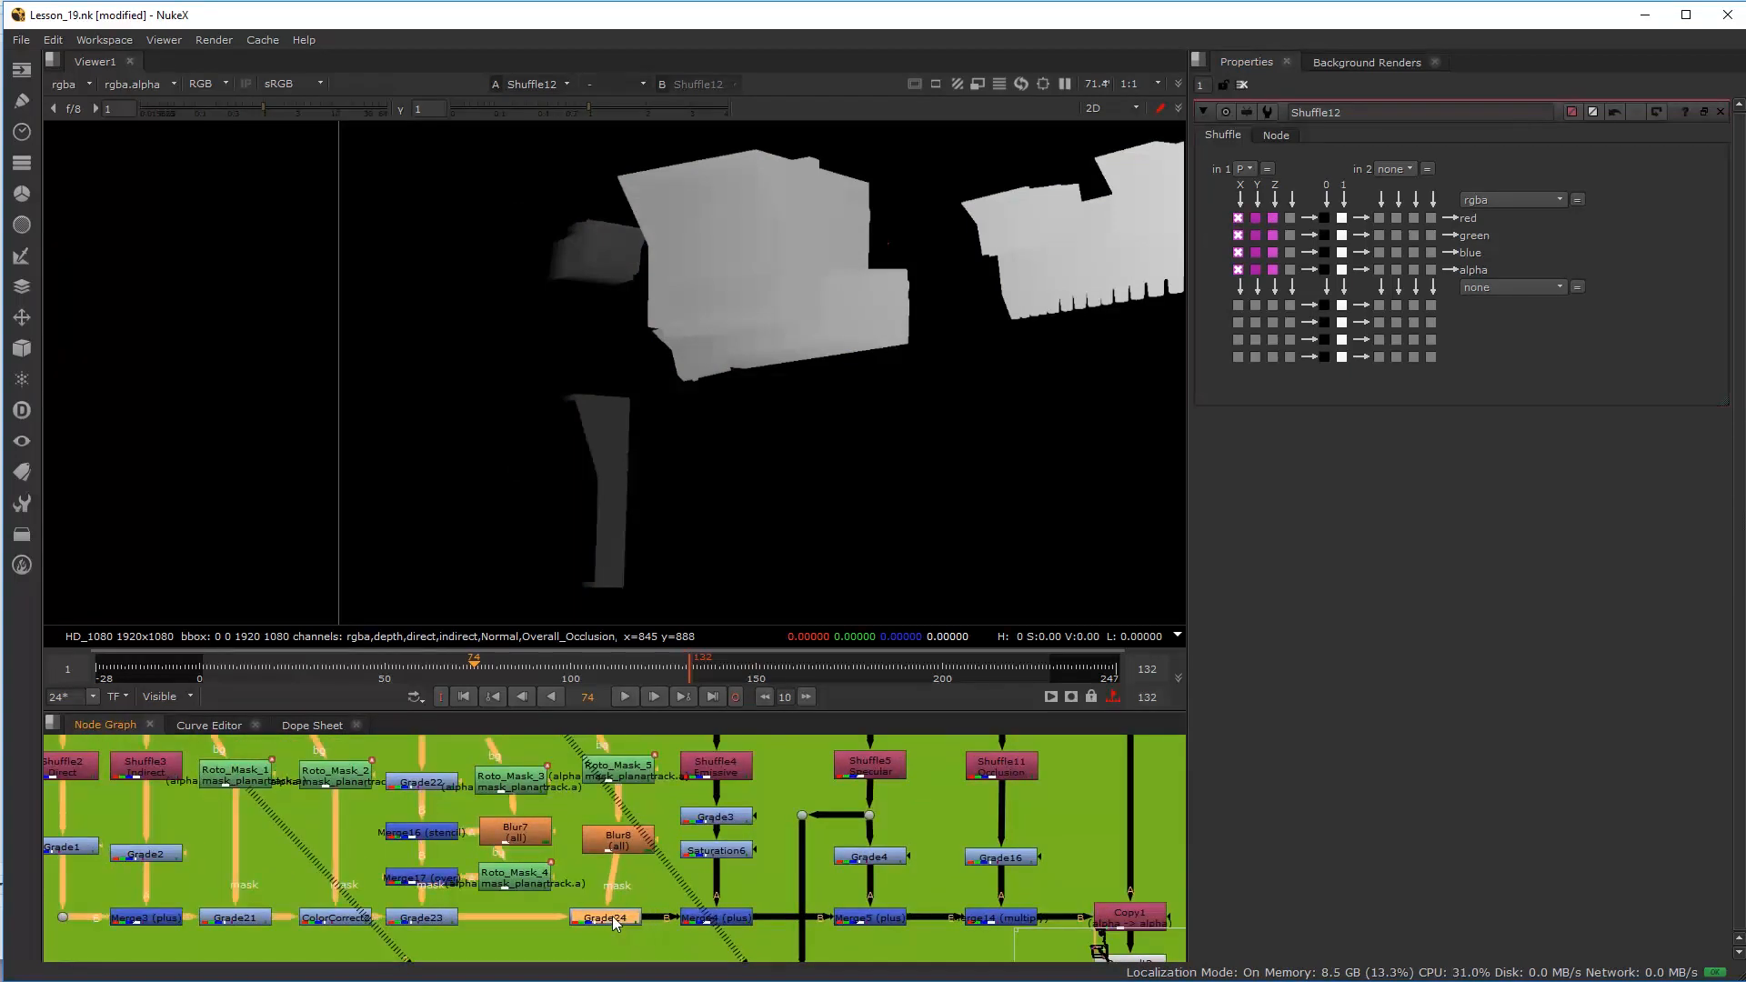
mouse_move(621, 848)
left_mouse_down()
mouse_move(655, 850)
mouse_move(607, 849)
left_mouse_up()
left_click(599, 919)
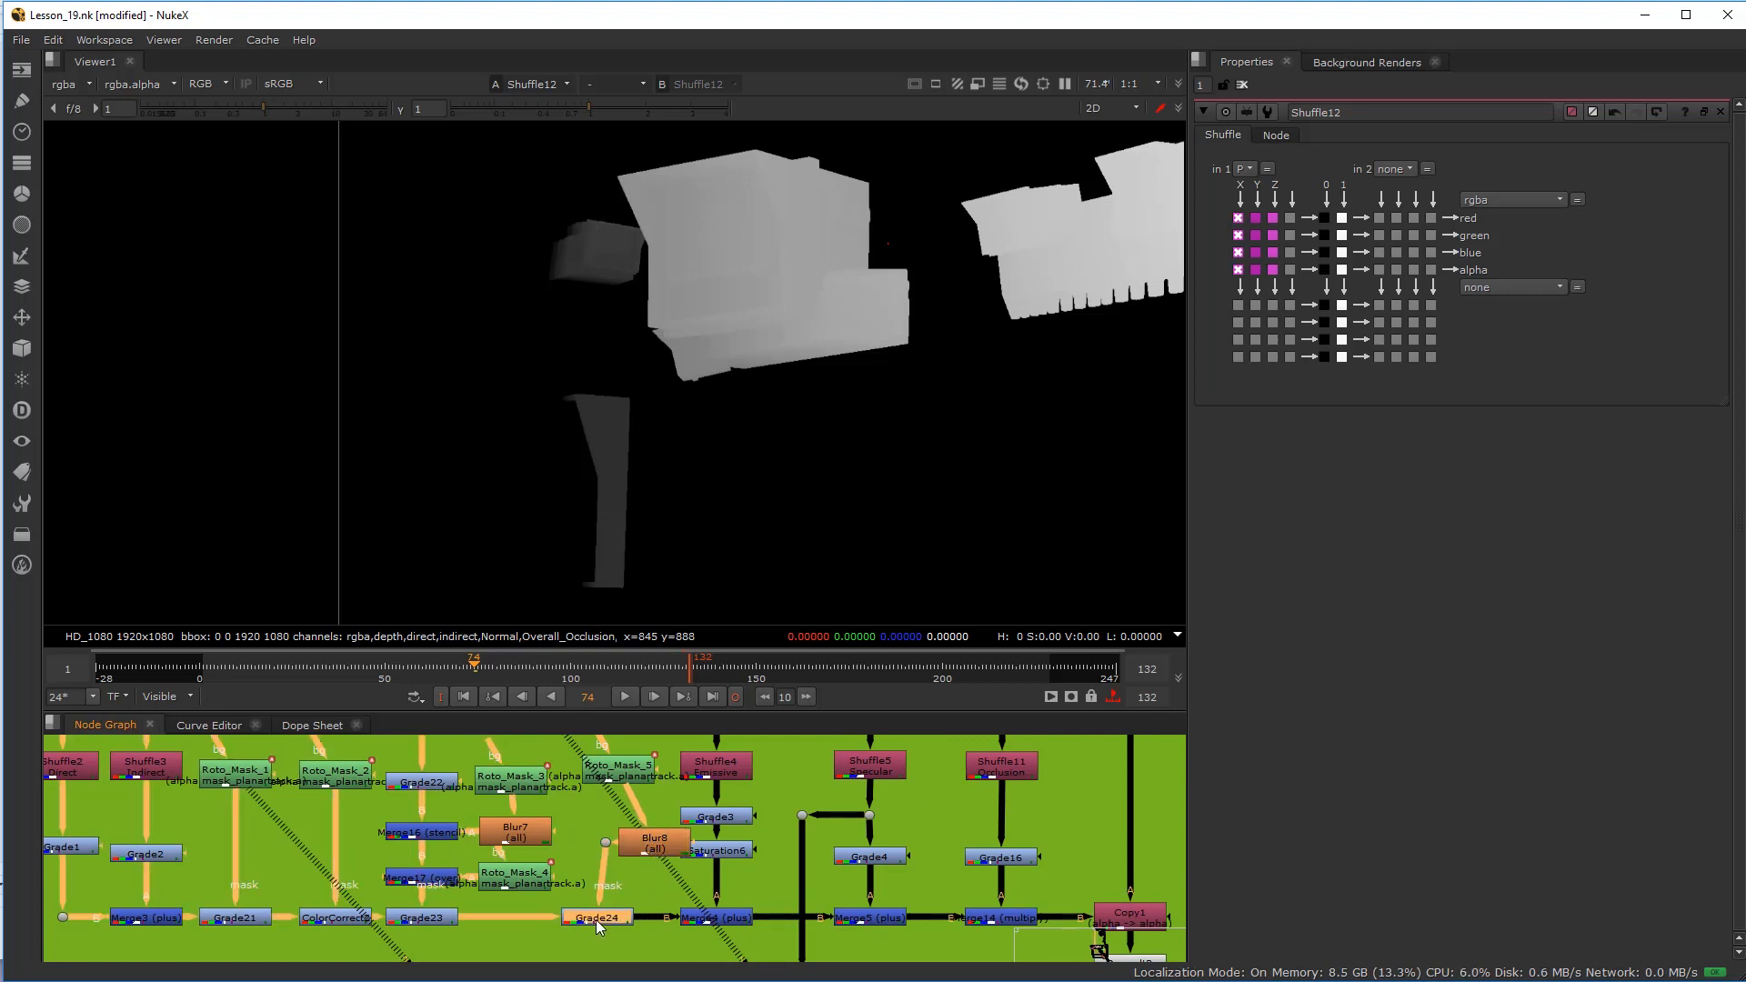
Step: Move the Emissive branch further right and reposition Blur8 and Roto_Mask_5 to make room beside Shuffle12
left_click(640, 849)
middle_click_drag(640, 850, 635, 882)
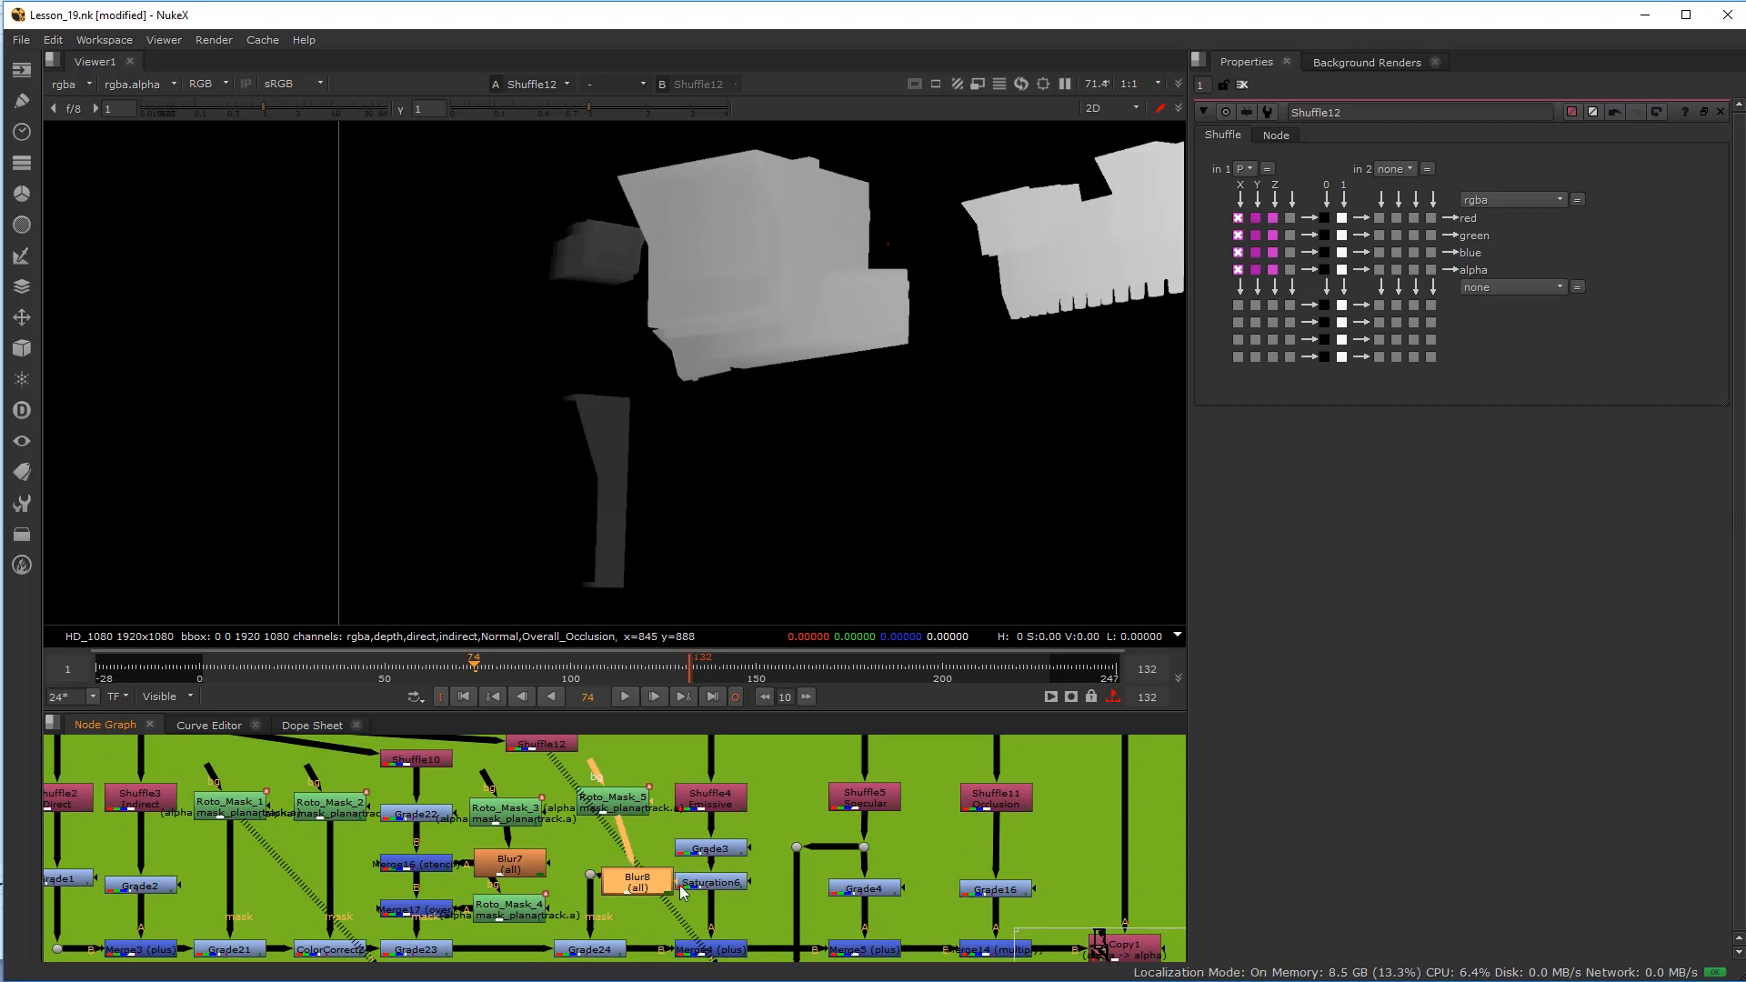
scroll(681, 885, "down", 3)
left_click_drag(738, 942, 679, 773)
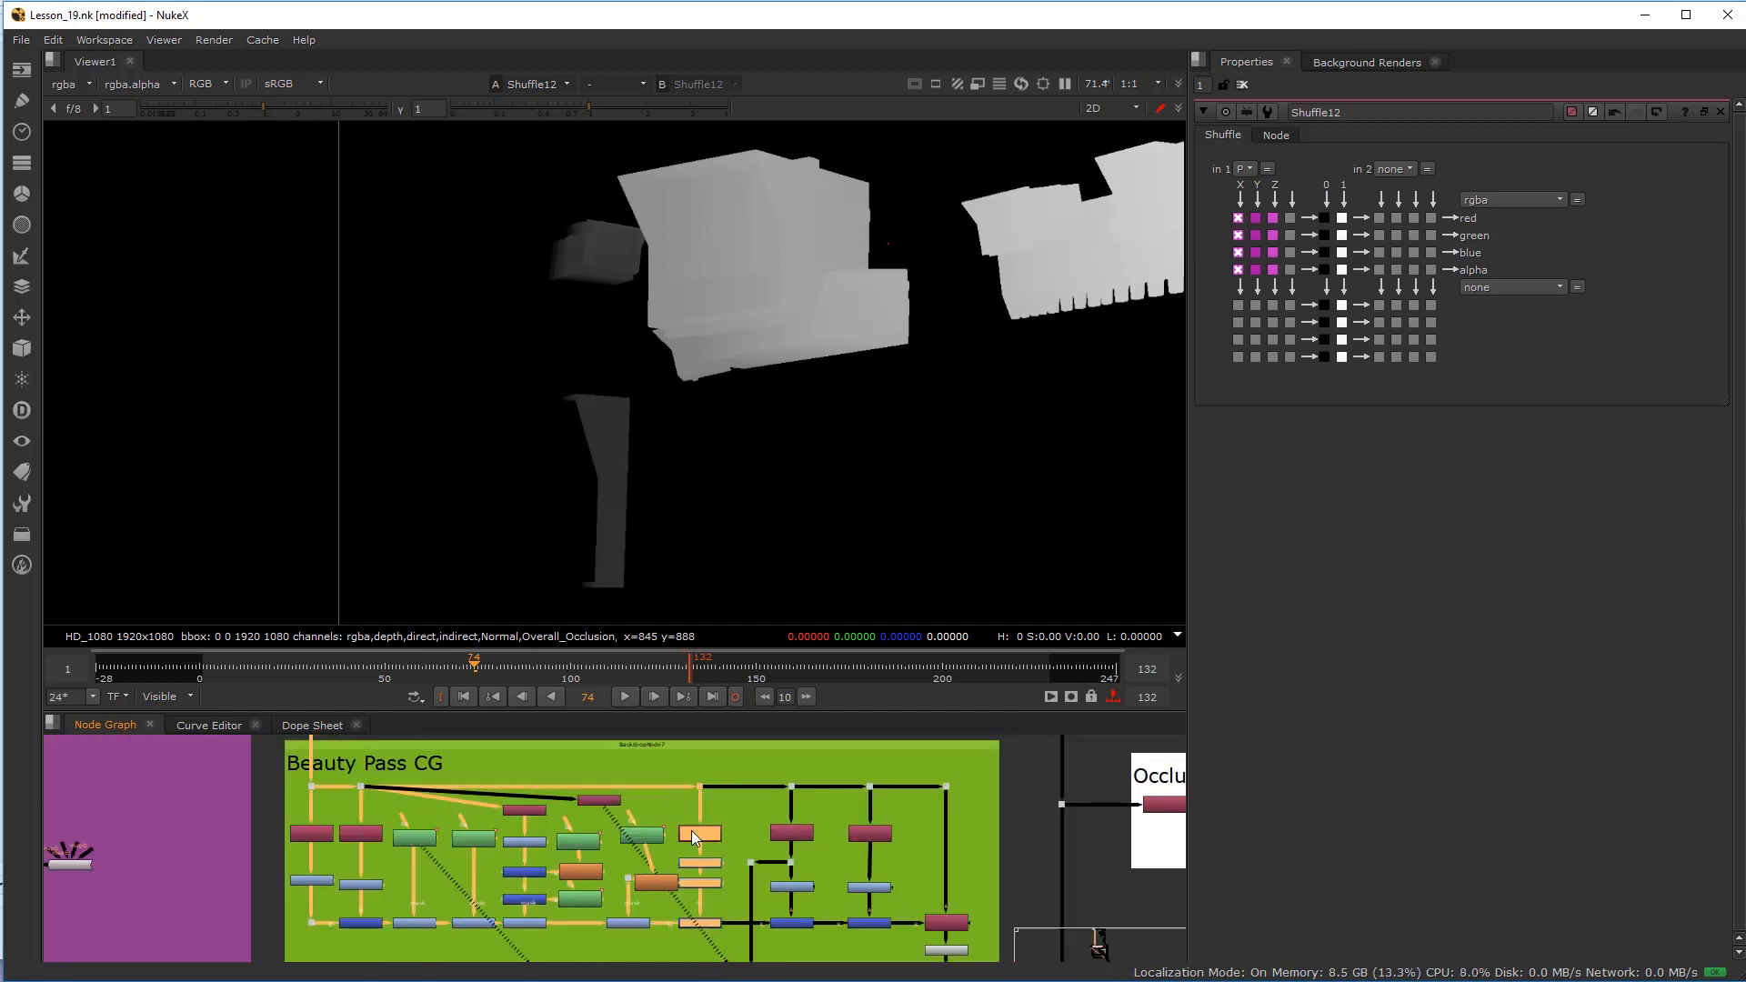
scroll(677, 863, "up", 3)
left_click(682, 918)
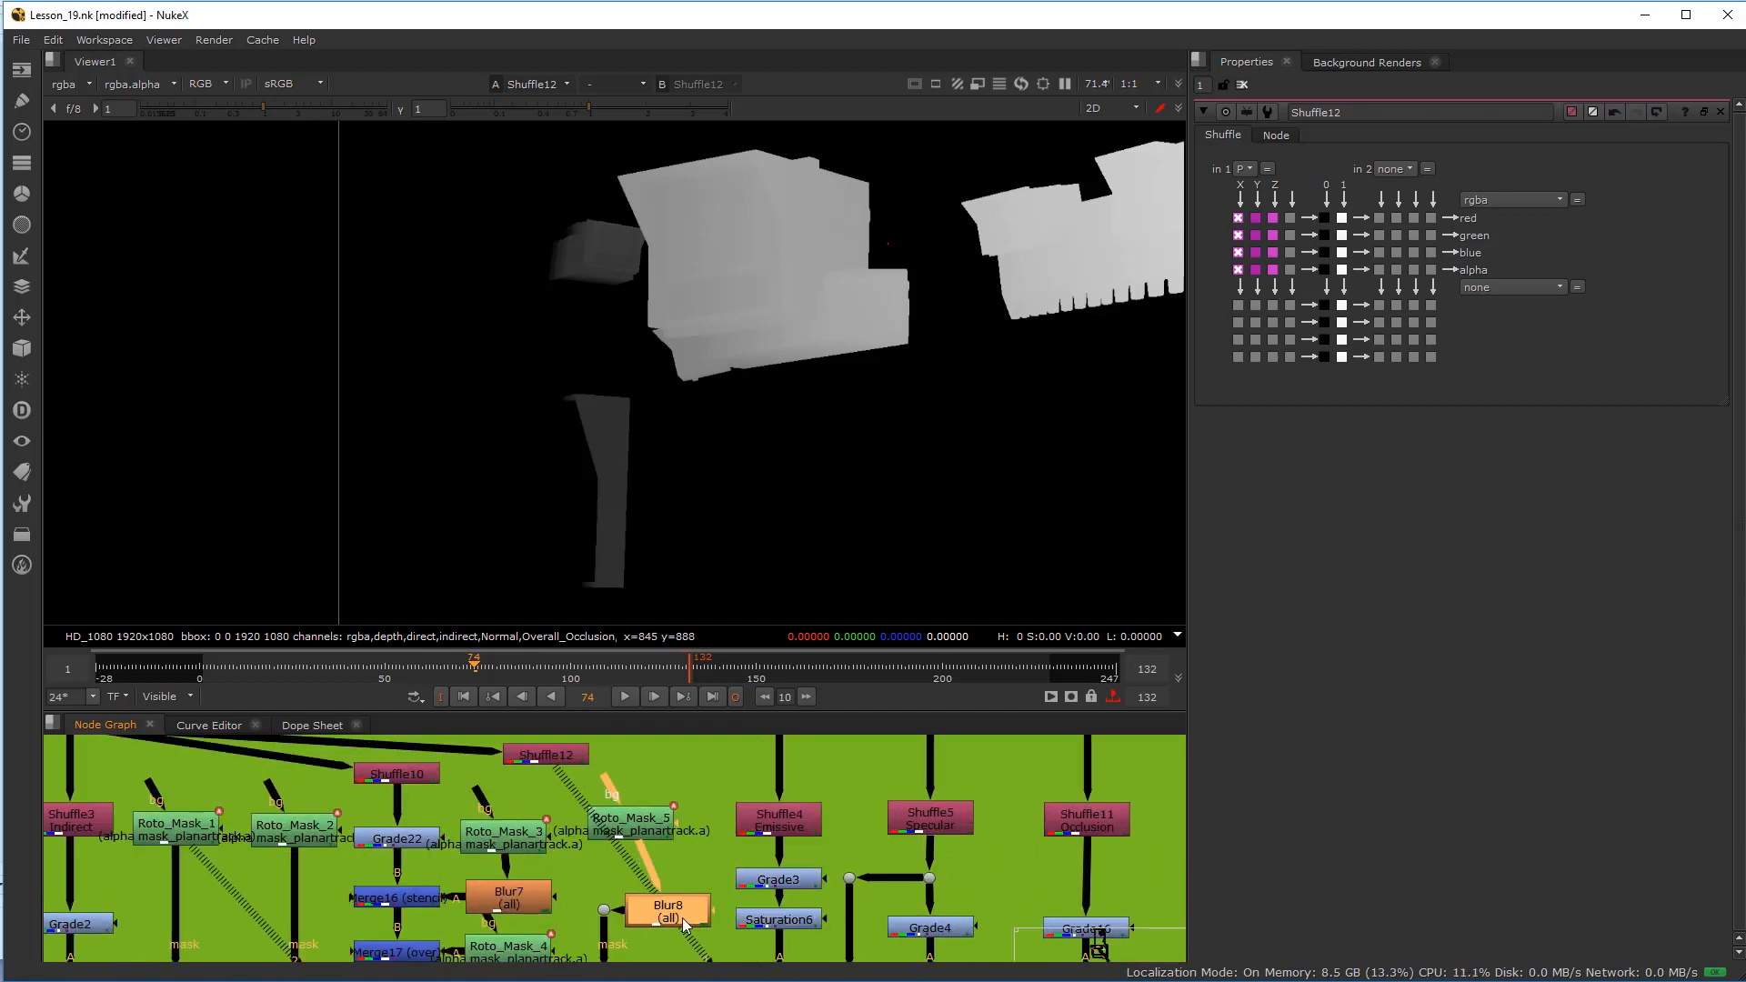
left_click_drag(614, 826, 653, 844)
Step: Insert dots on the main pipe above Shuffle12 and Shuffle10 and feed both shuffles through straight connections
left_click(532, 754)
scroll(573, 878, "down", 3)
scroll(639, 778, "up", 3)
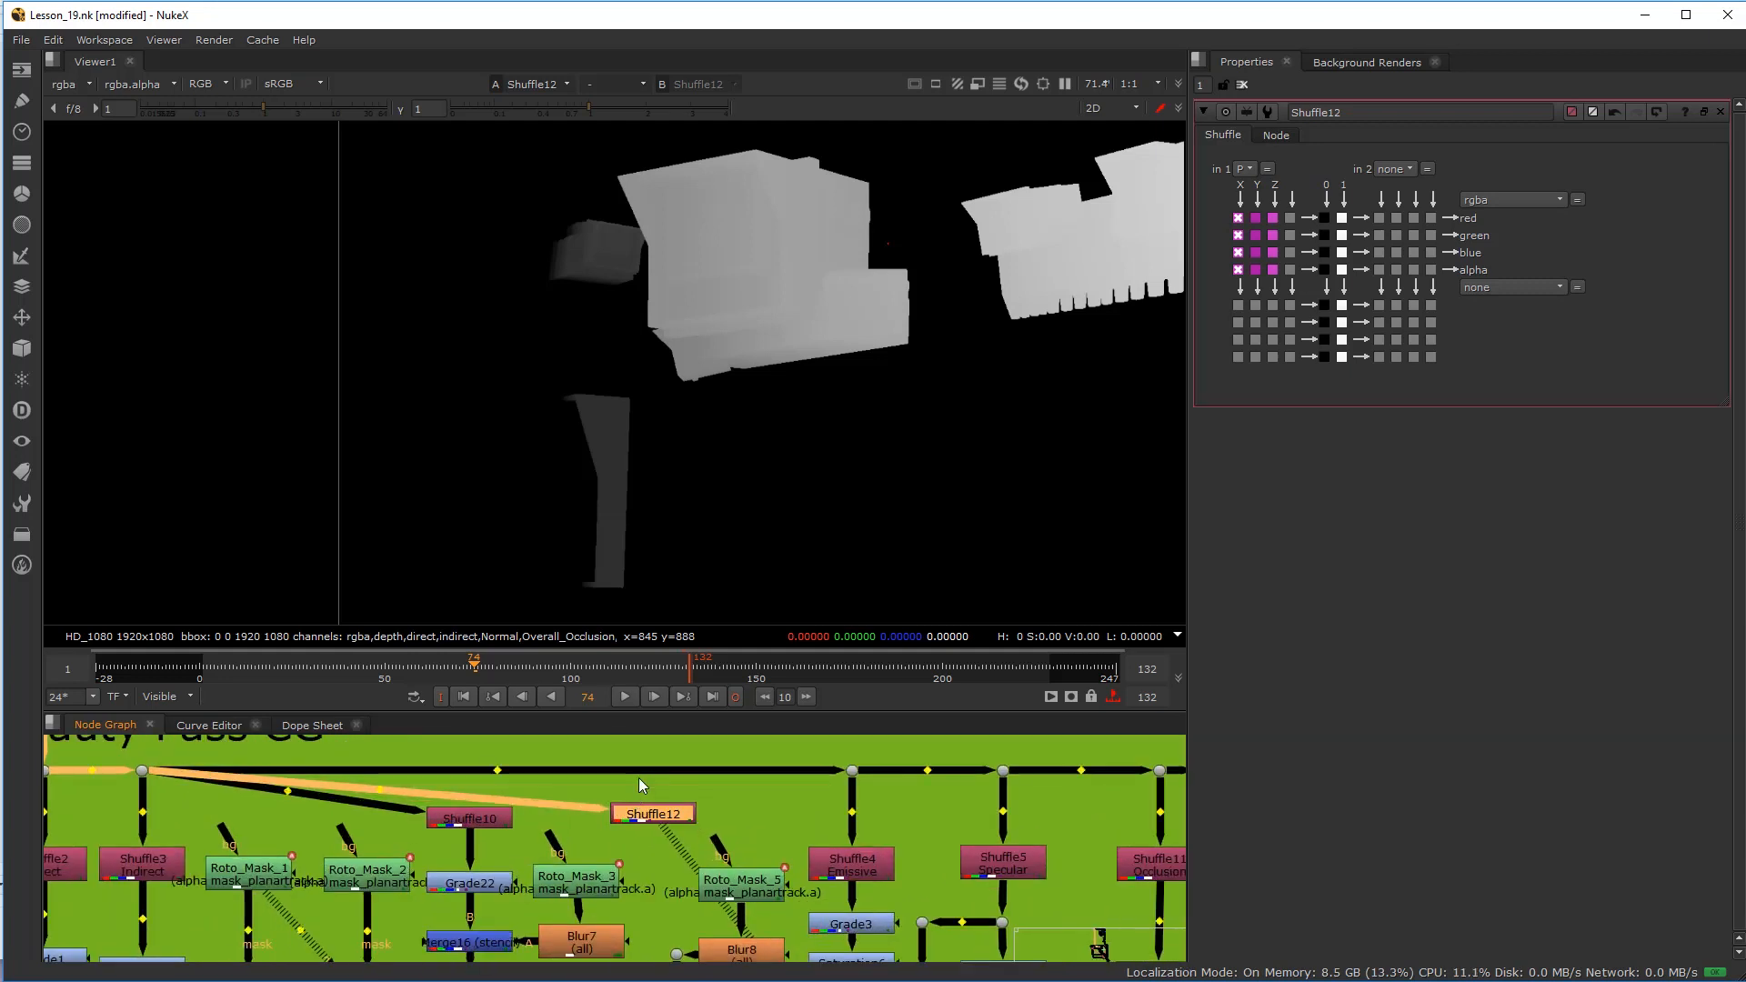
left_click_drag(494, 771, 657, 773, "ctrl")
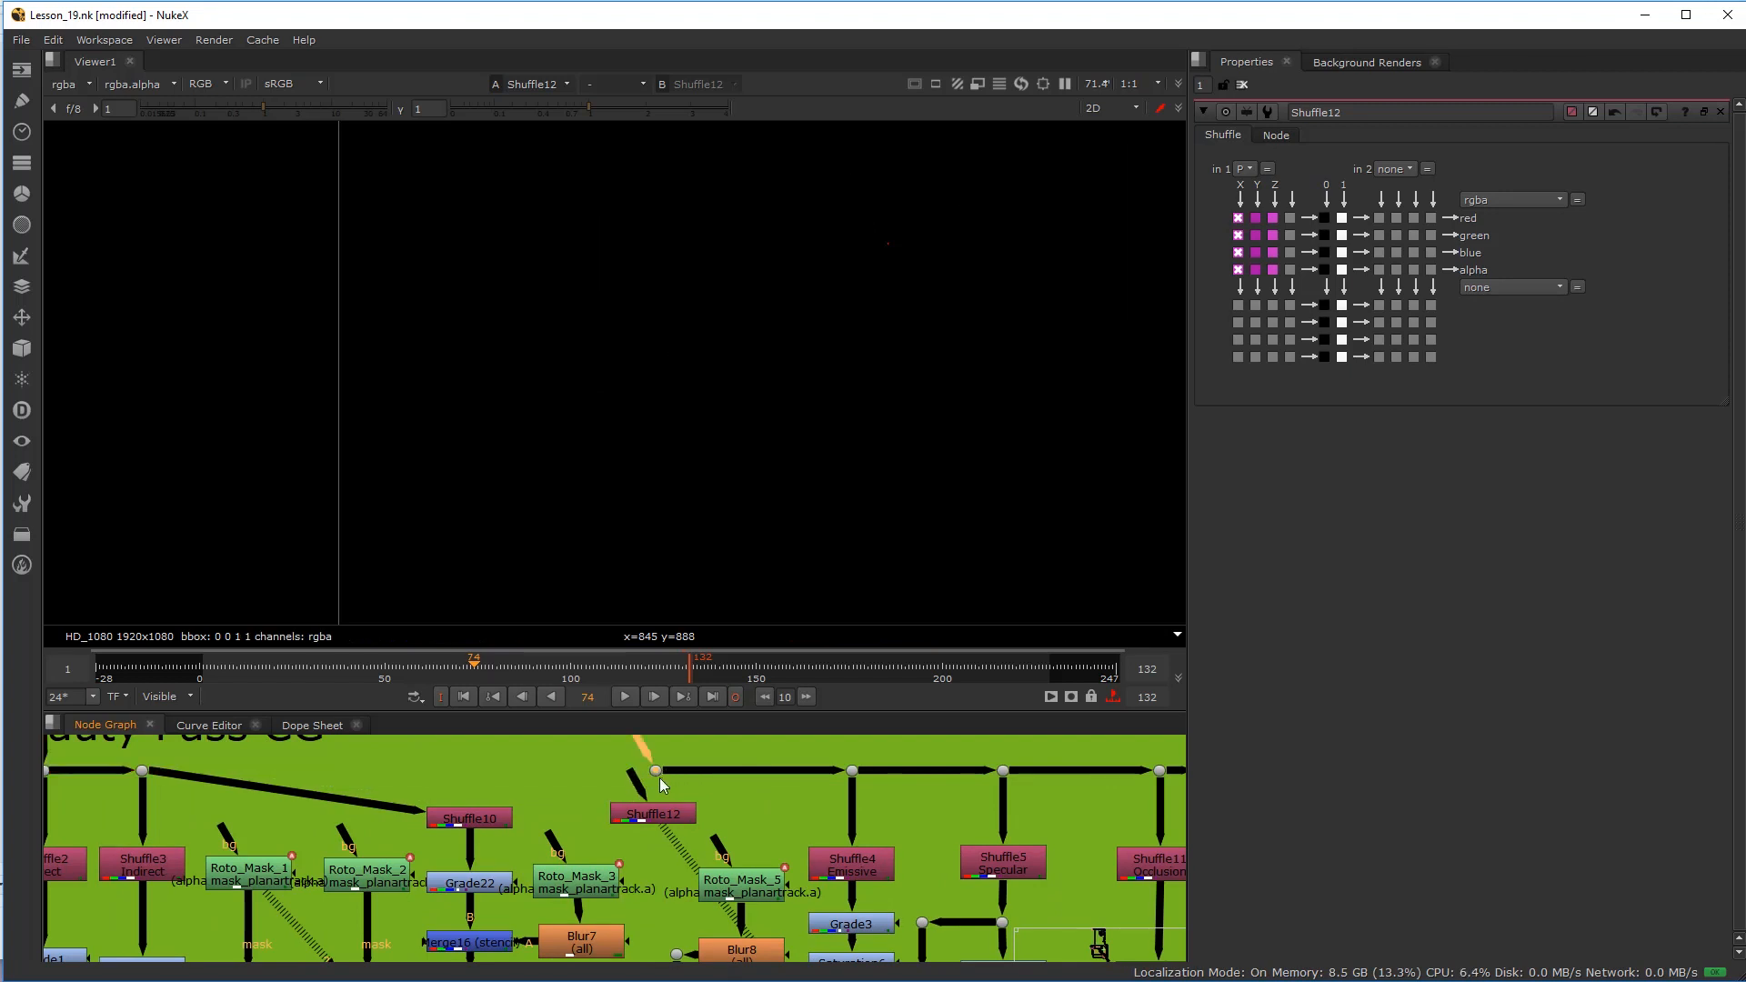
middle_click_drag(628, 774, 644, 819)
left_click_drag(656, 777, 162, 822)
left_click_drag(417, 819, 490, 820, "ctrl")
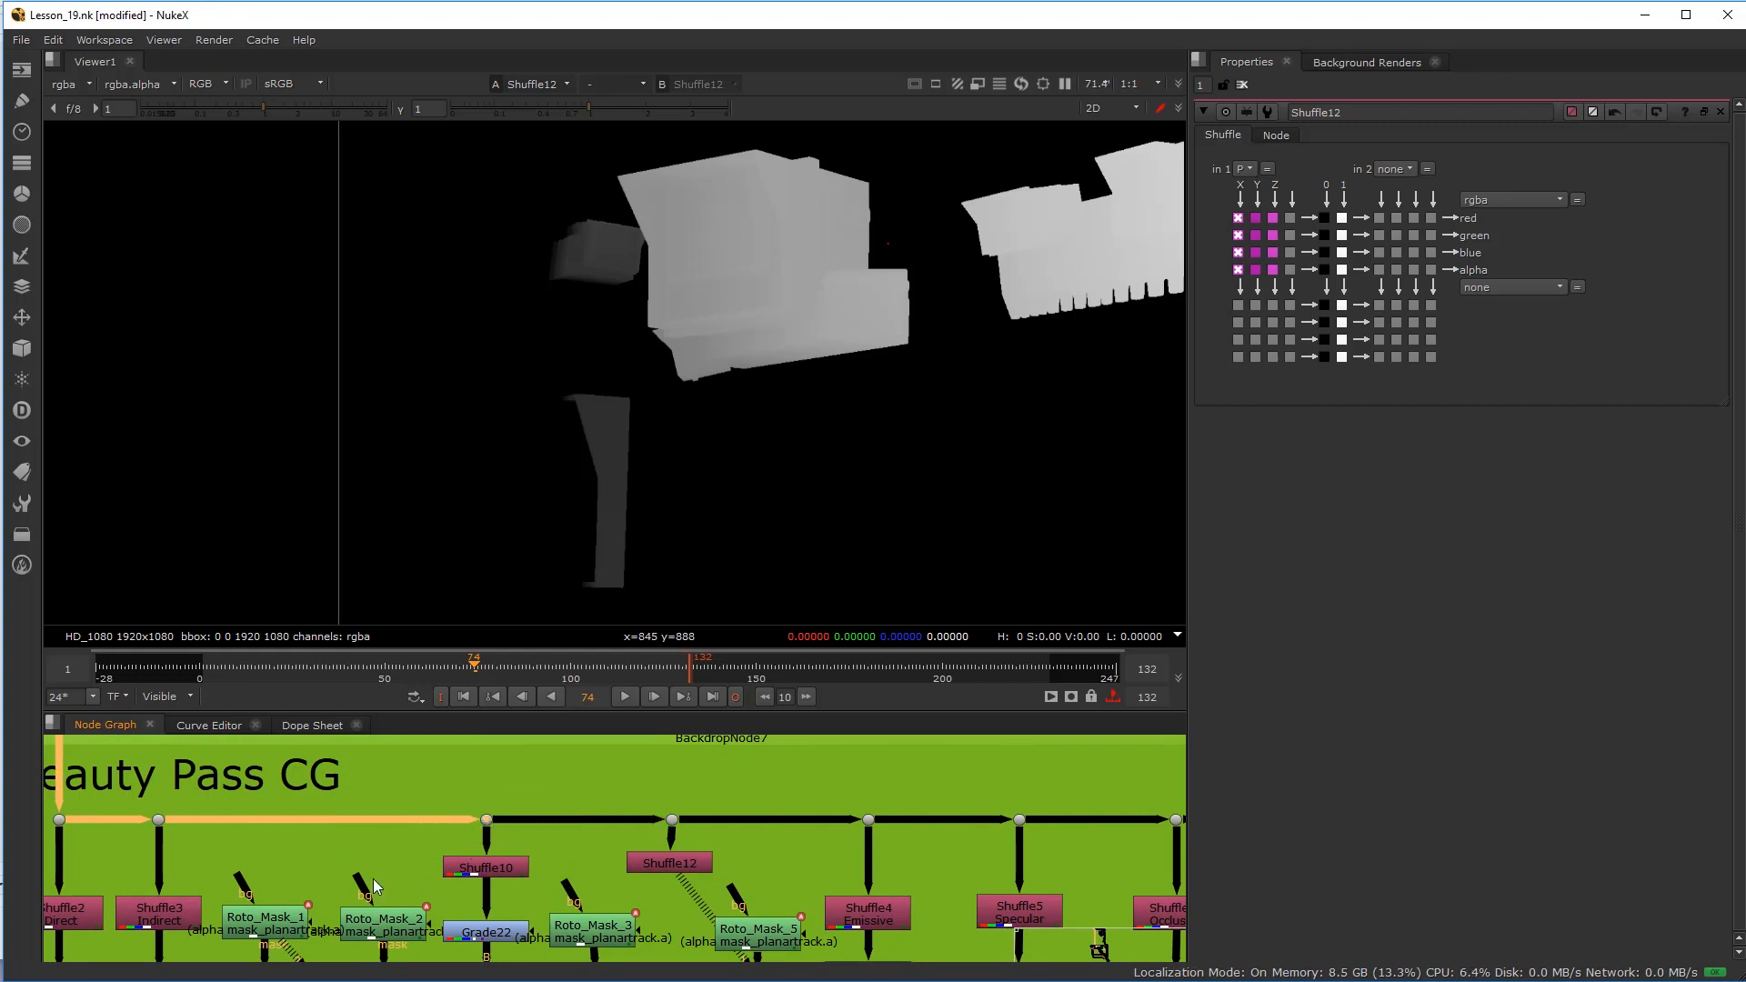
Step: Insert a Grade node directly below Shuffle12
middle_click_drag(572, 883, 587, 810)
middle_click_drag(700, 807, 587, 865)
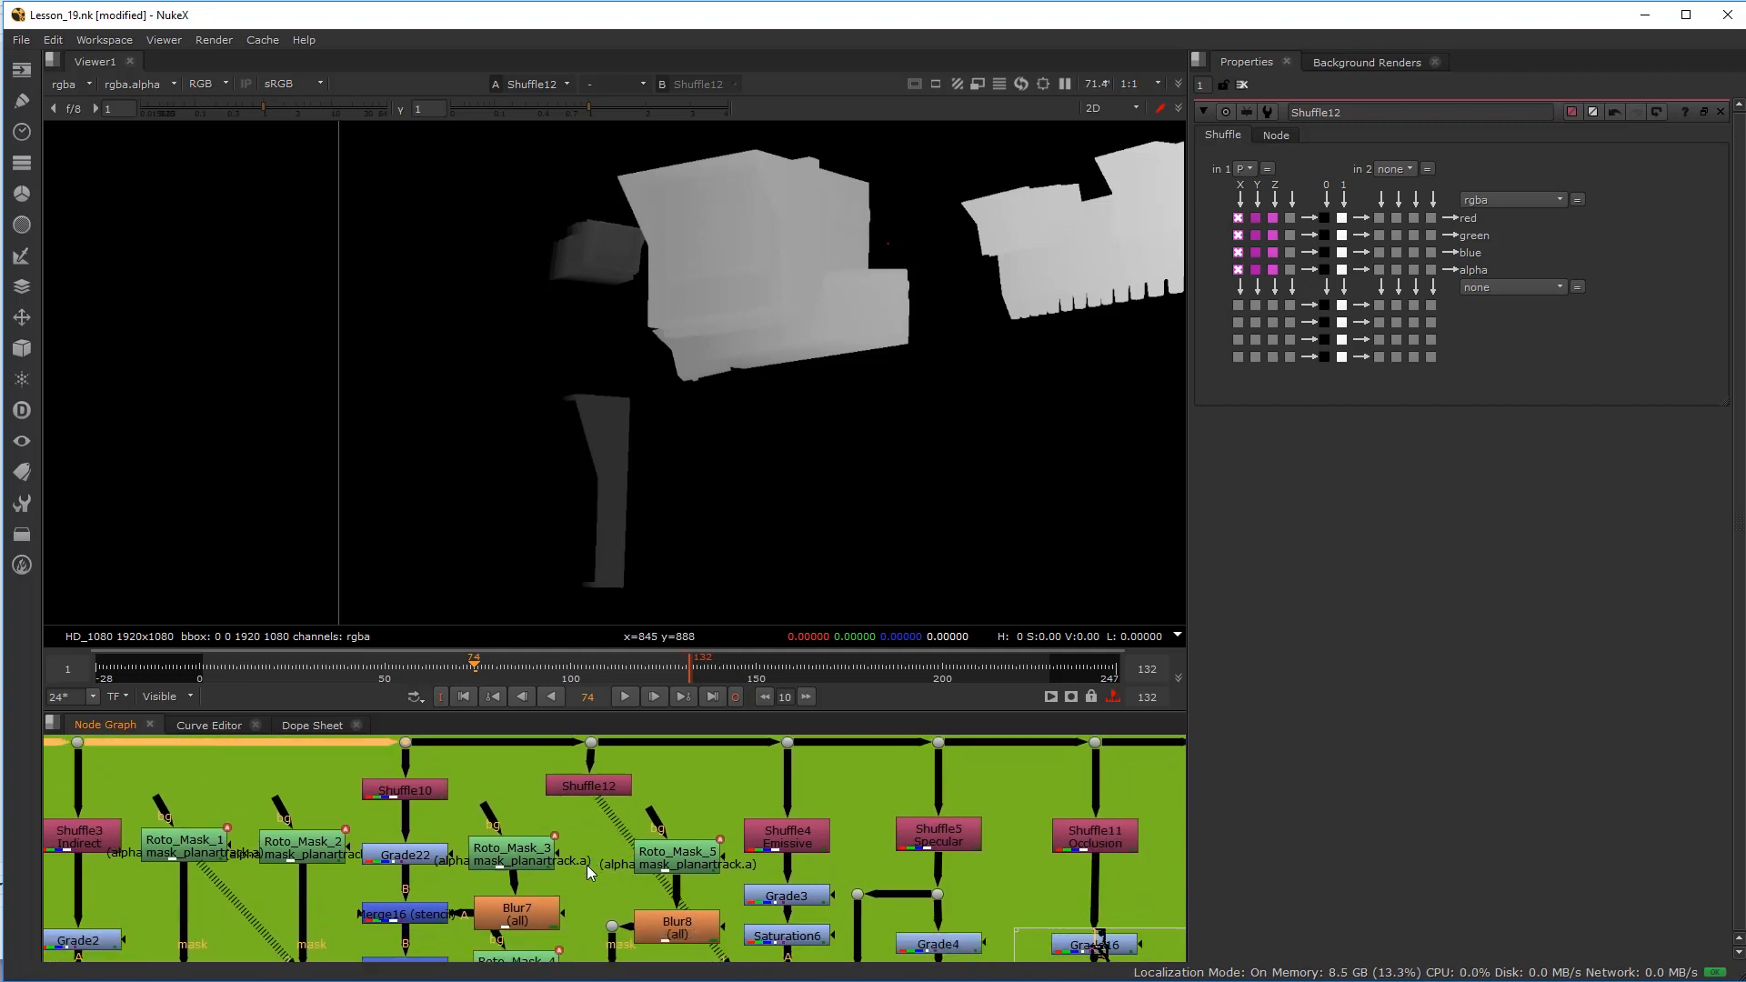
scroll(720, 844, "up", 2)
left_click(562, 788)
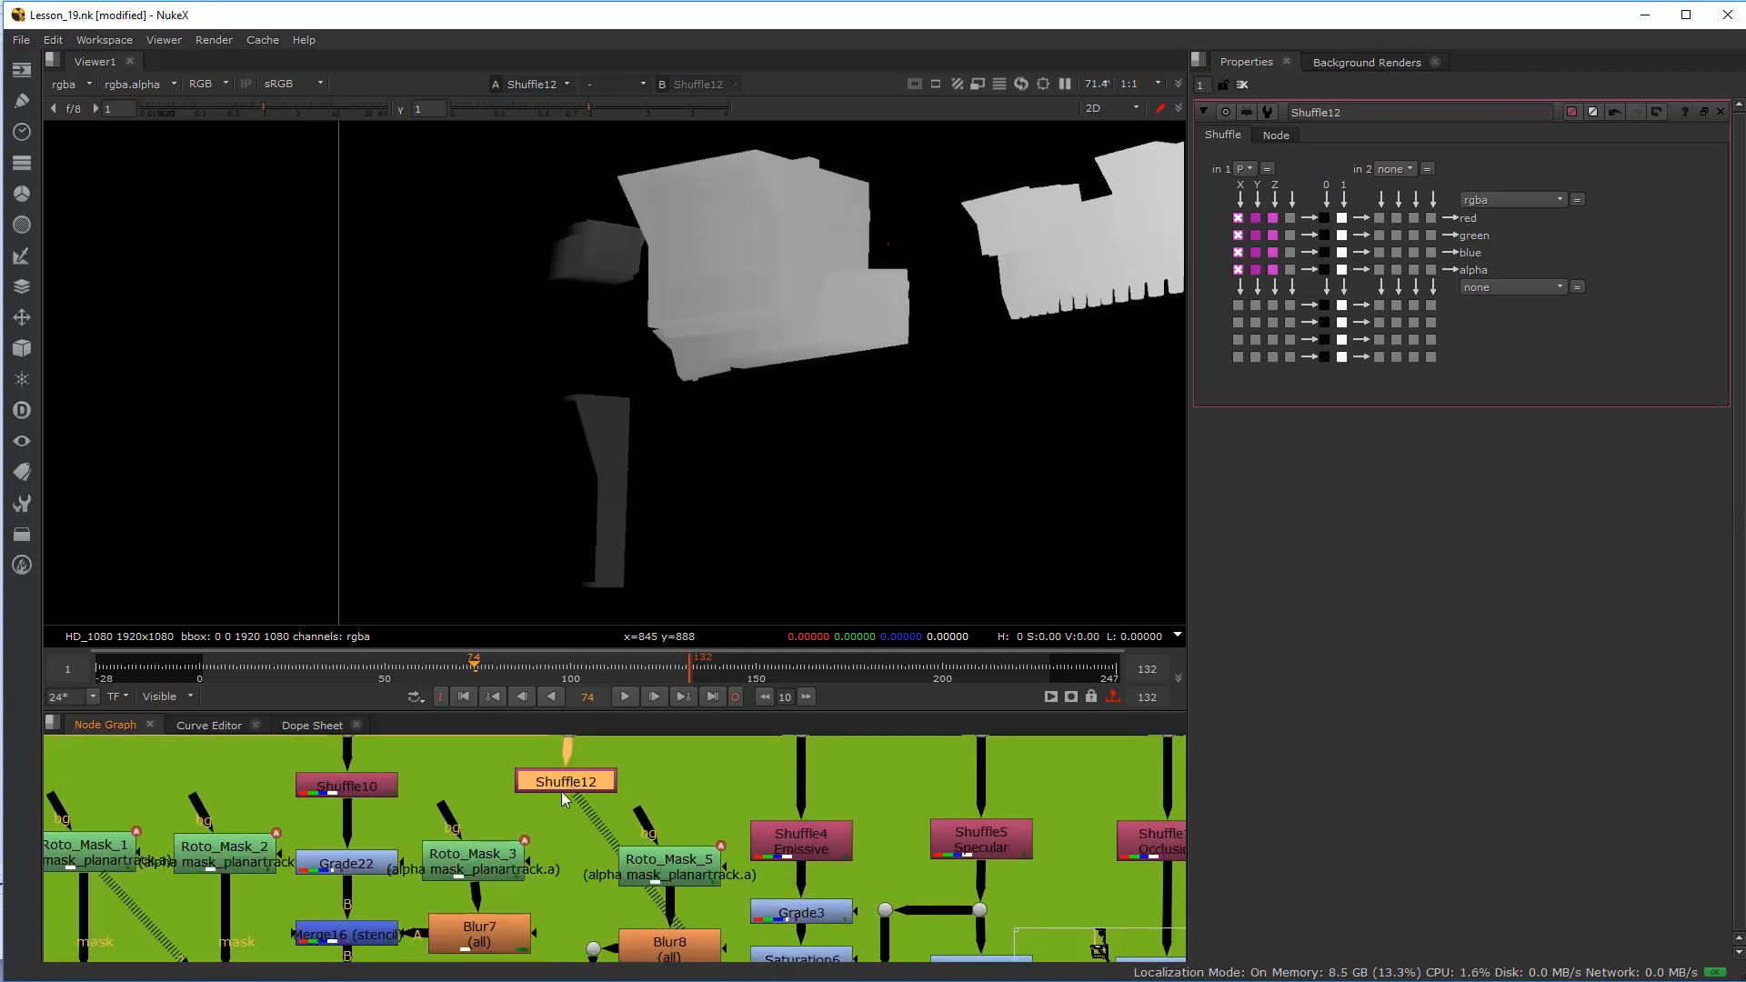
mouse_move(580, 800)
left_mouse_down()
mouse_move(620, 801)
mouse_move(597, 531)
mouse_move(577, 784)
left_mouse_up()
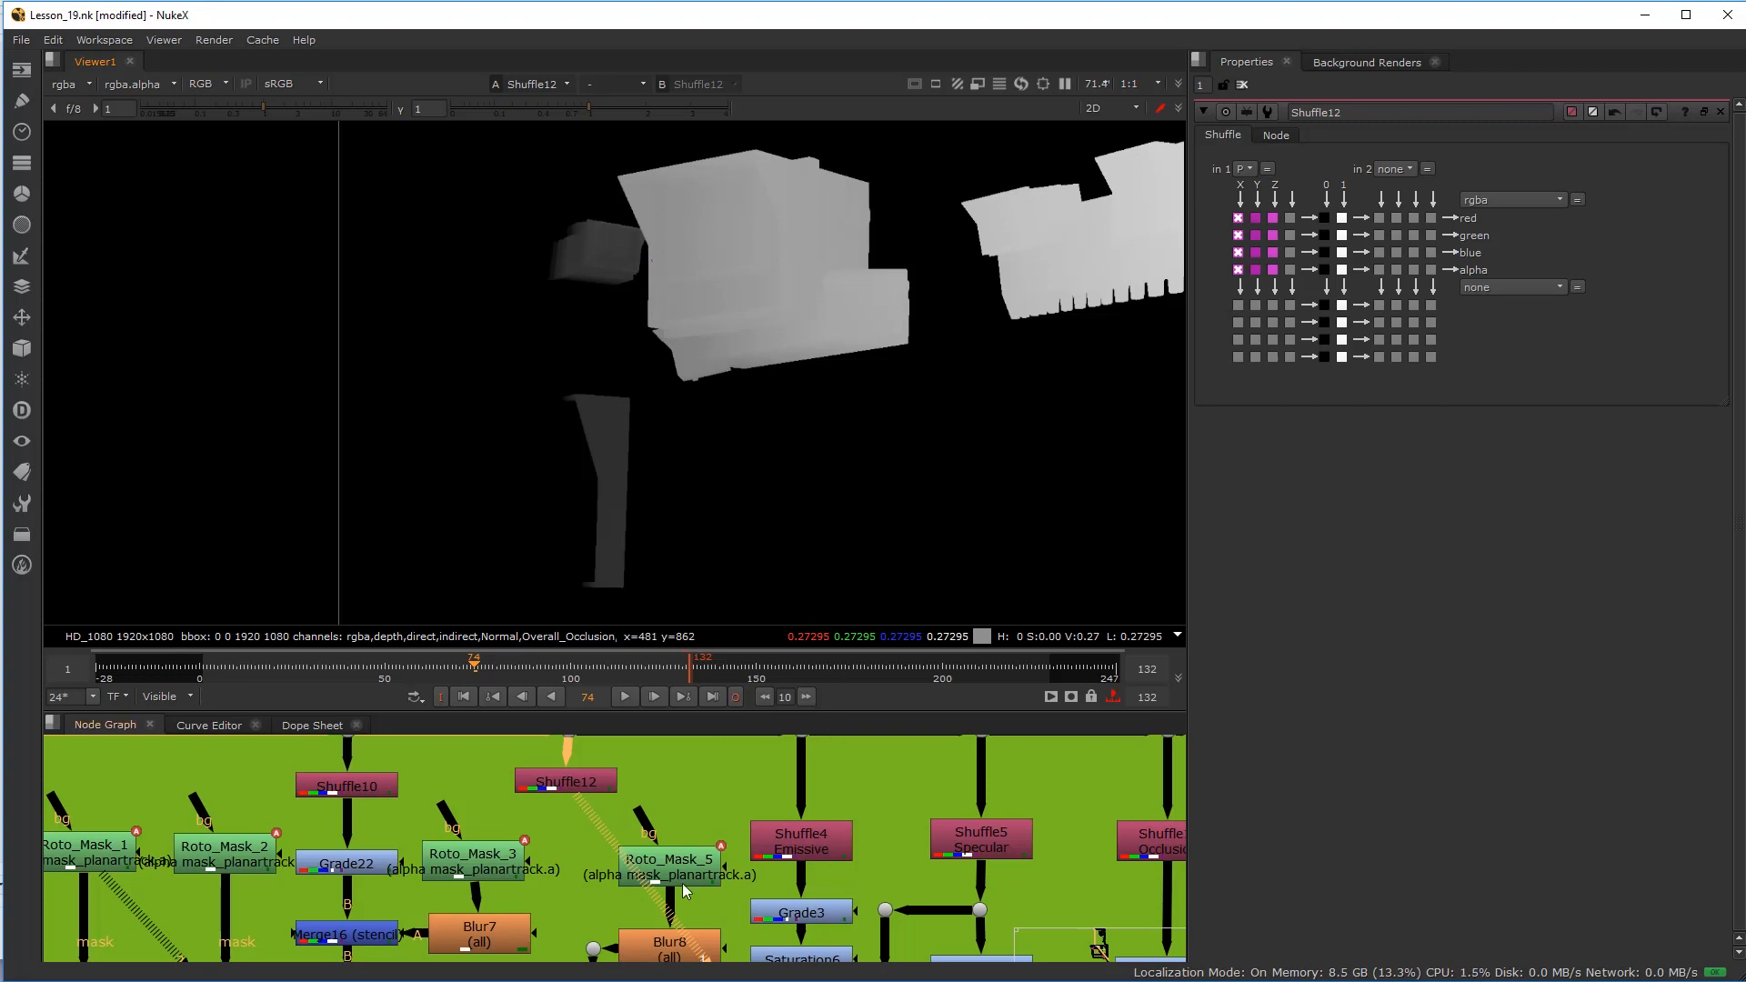
key("Tab")
type("s")
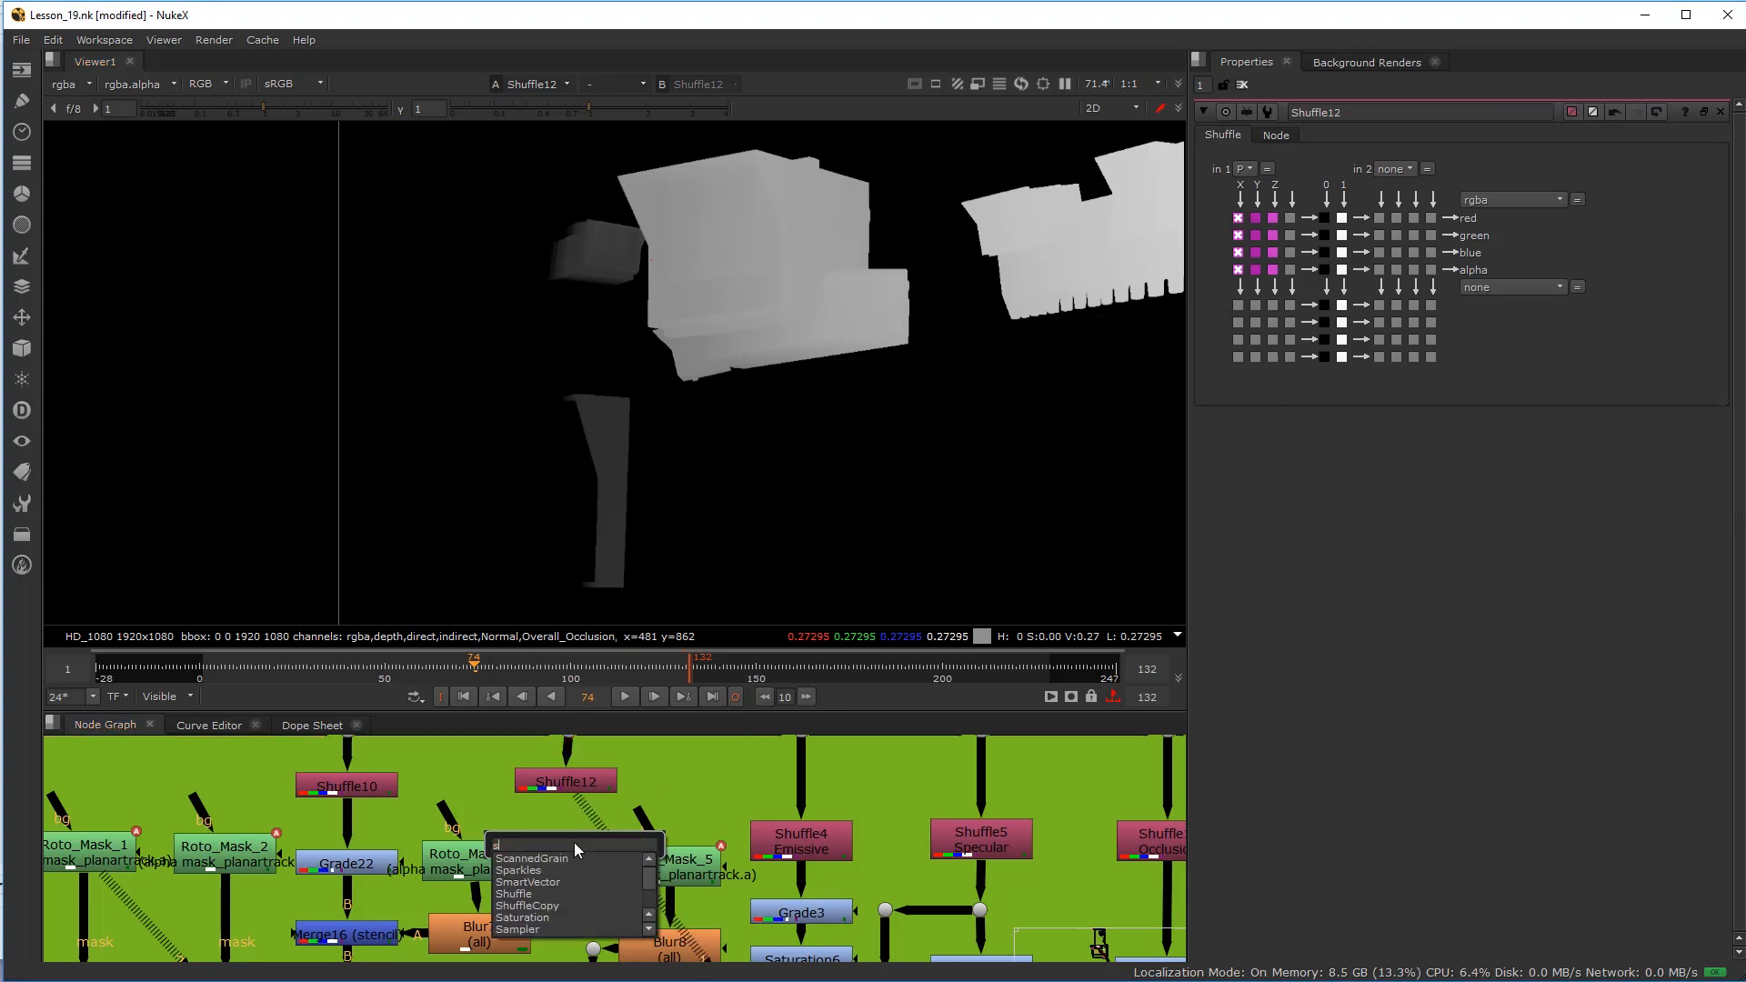
key("Return")
left_click_drag(543, 794, 549, 788)
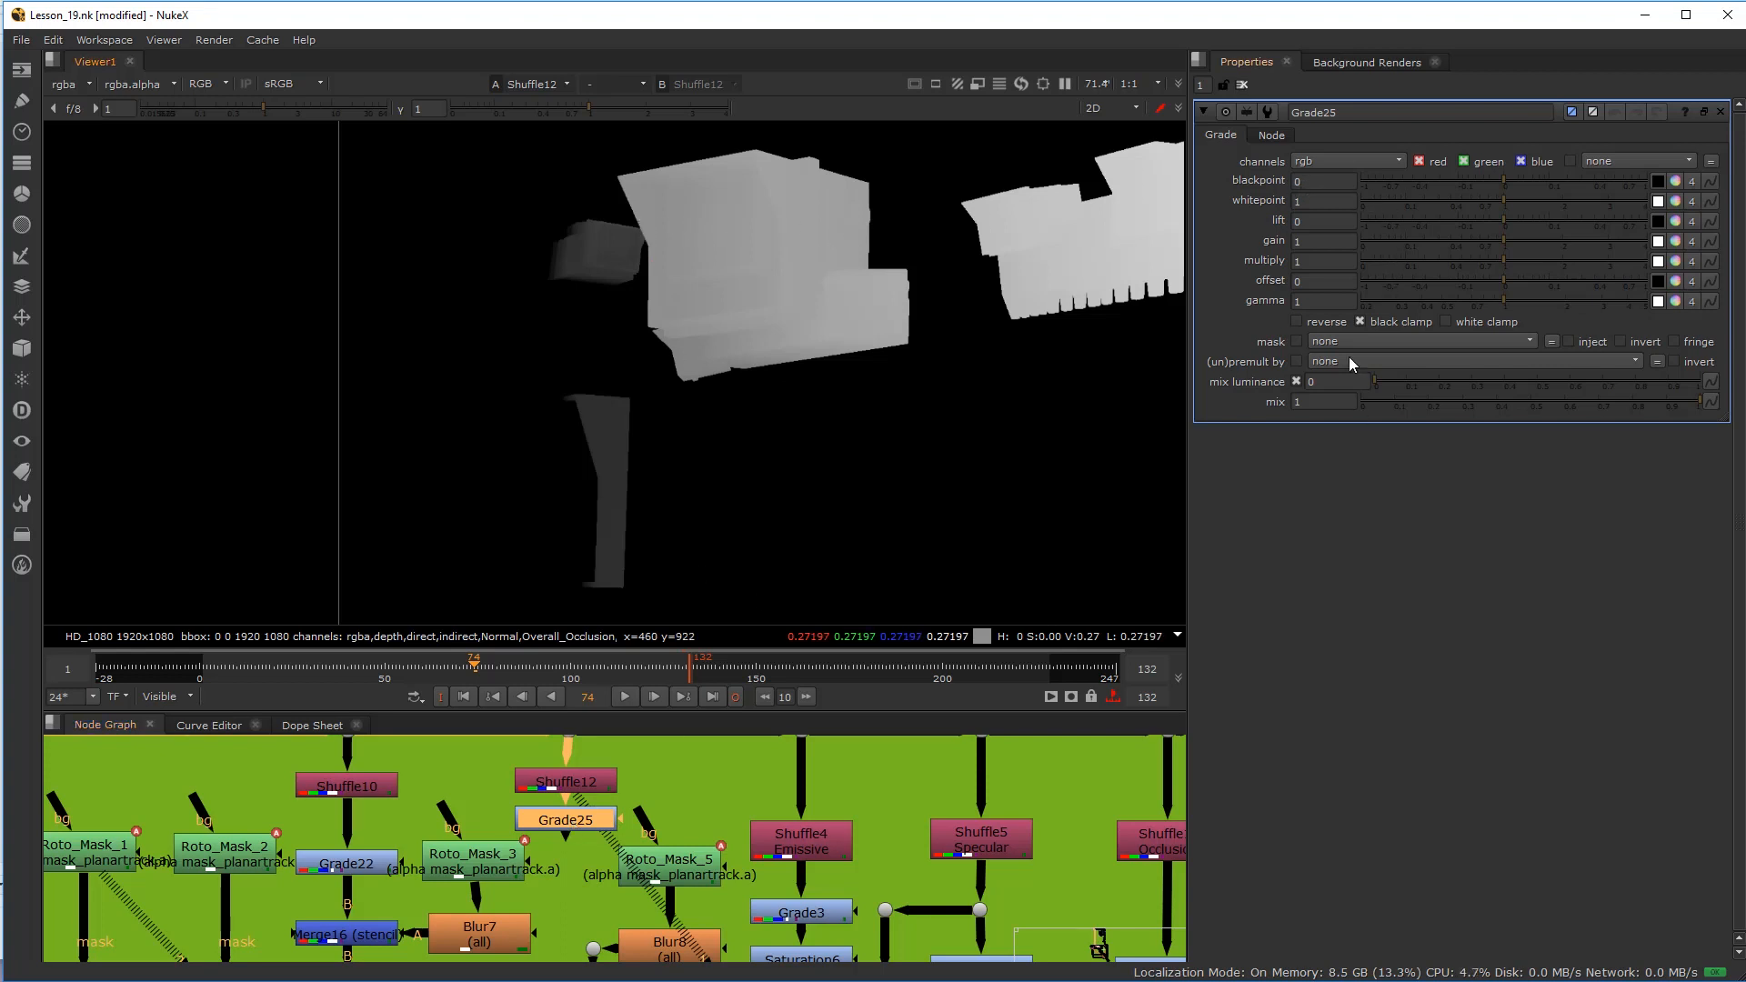
Step: Set Grade25's blackpoint to 0.27 and whitepoint to 0.25, and view its output
left_click_drag(1321, 183, 1161, 151)
type(".27")
key("Tab")
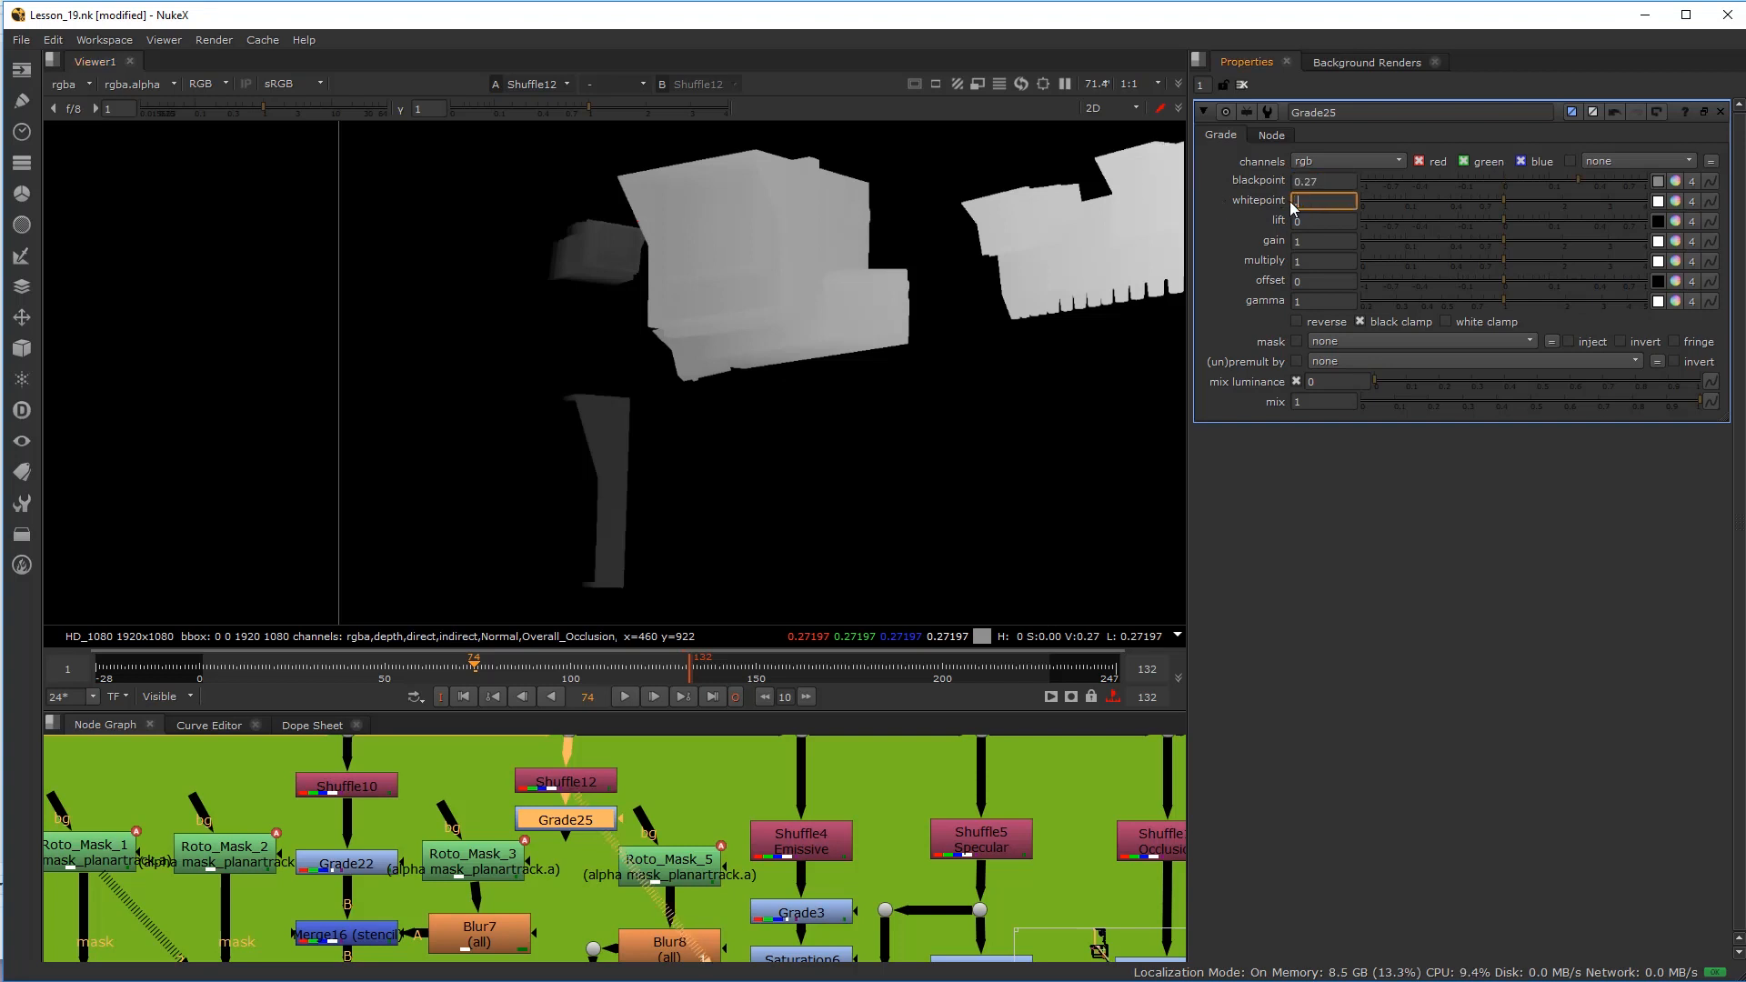
key("Return")
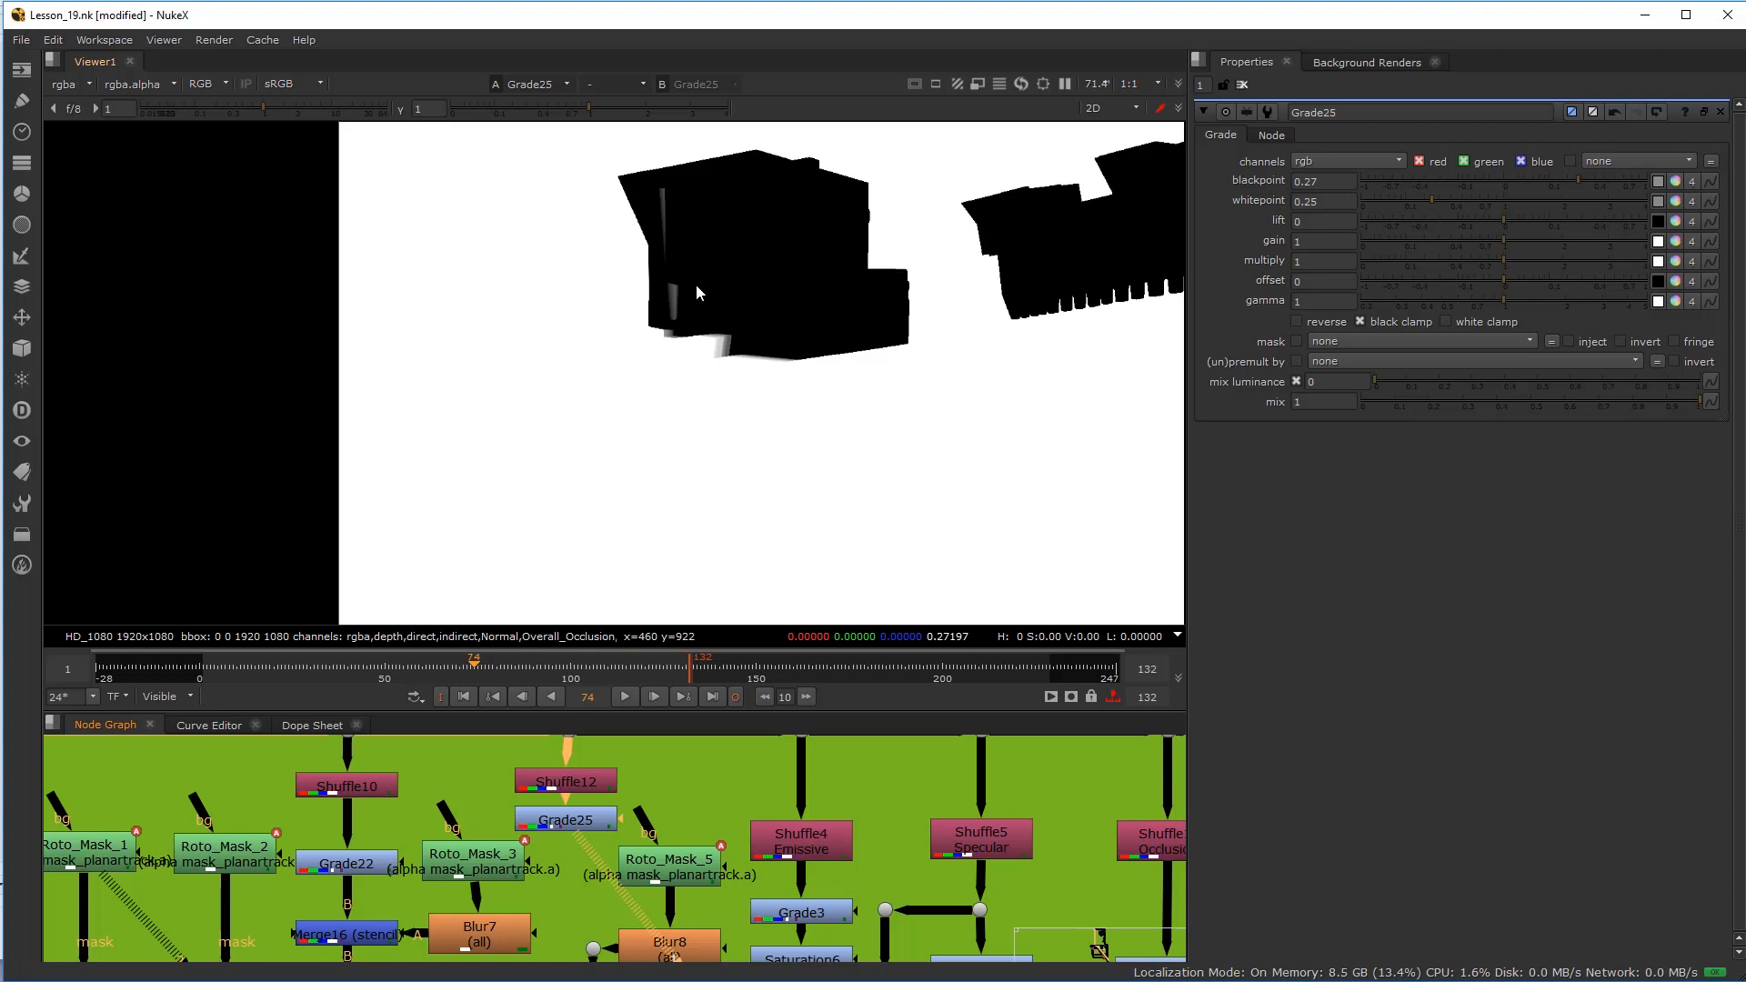
scroll(651, 198, "up", 3)
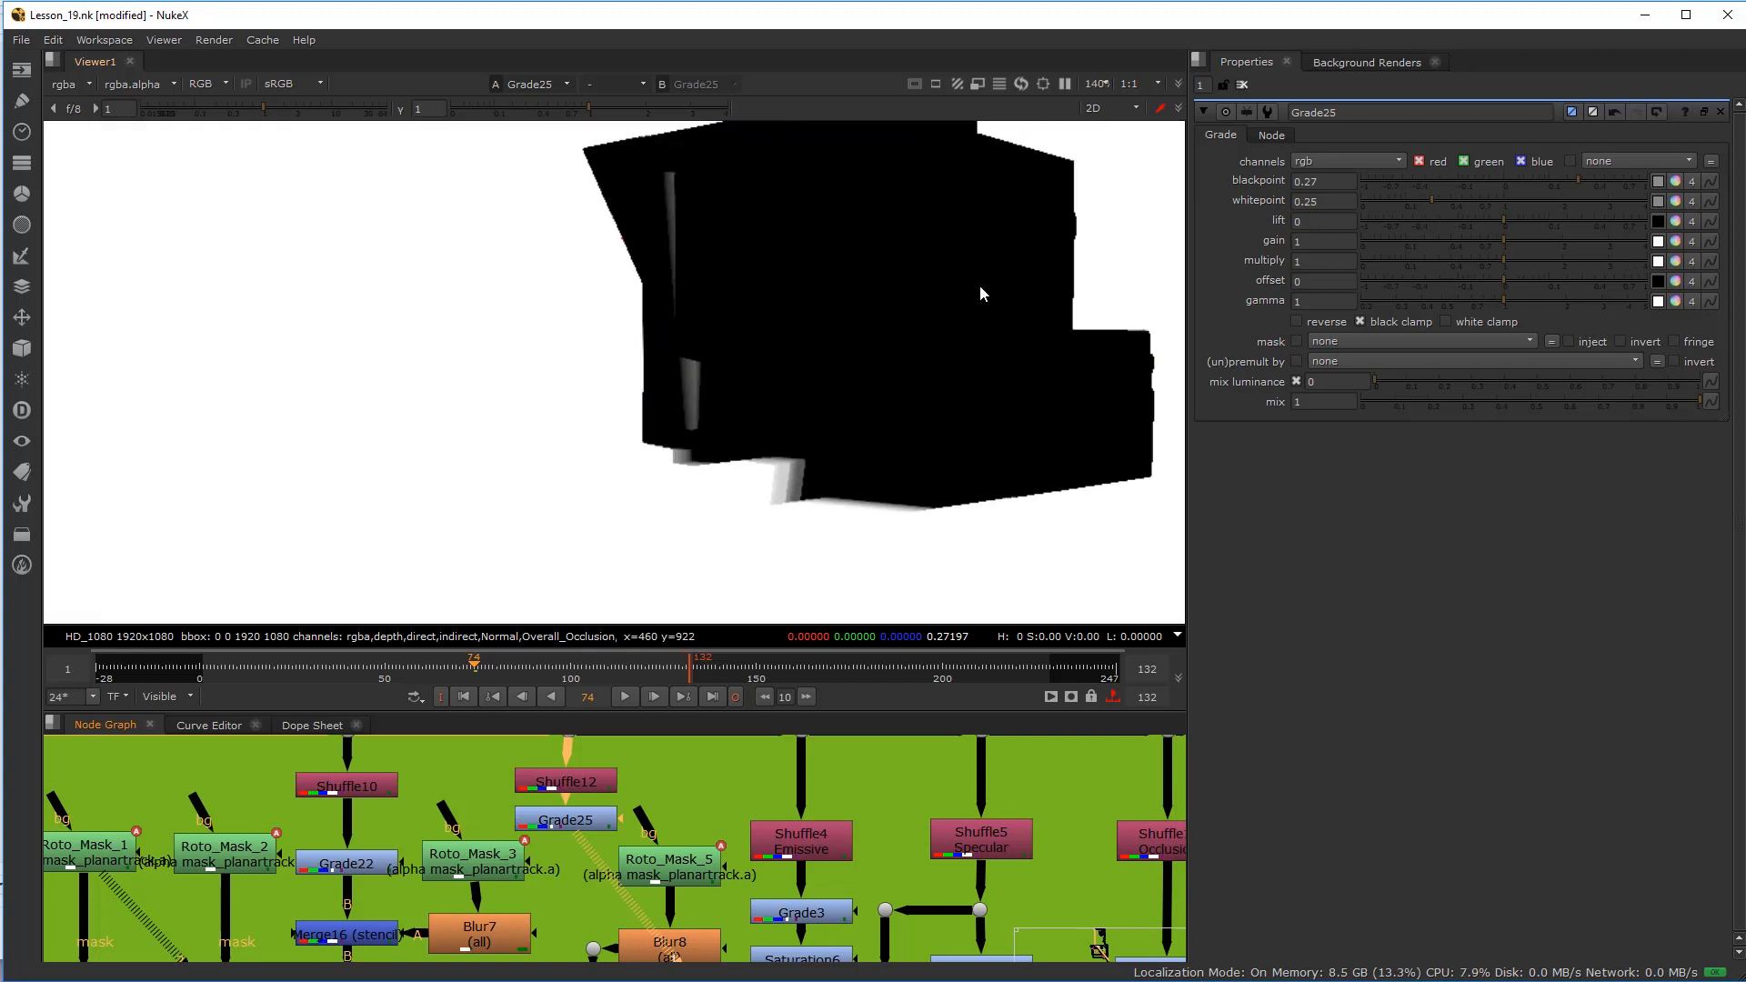
Step: Lower Grade25's blackpoint to 0.26 and its whitepoint to 0.18
left_click(1318, 181)
key("Down")
key("Up")
key("Down")
key("Down")
key("Up")
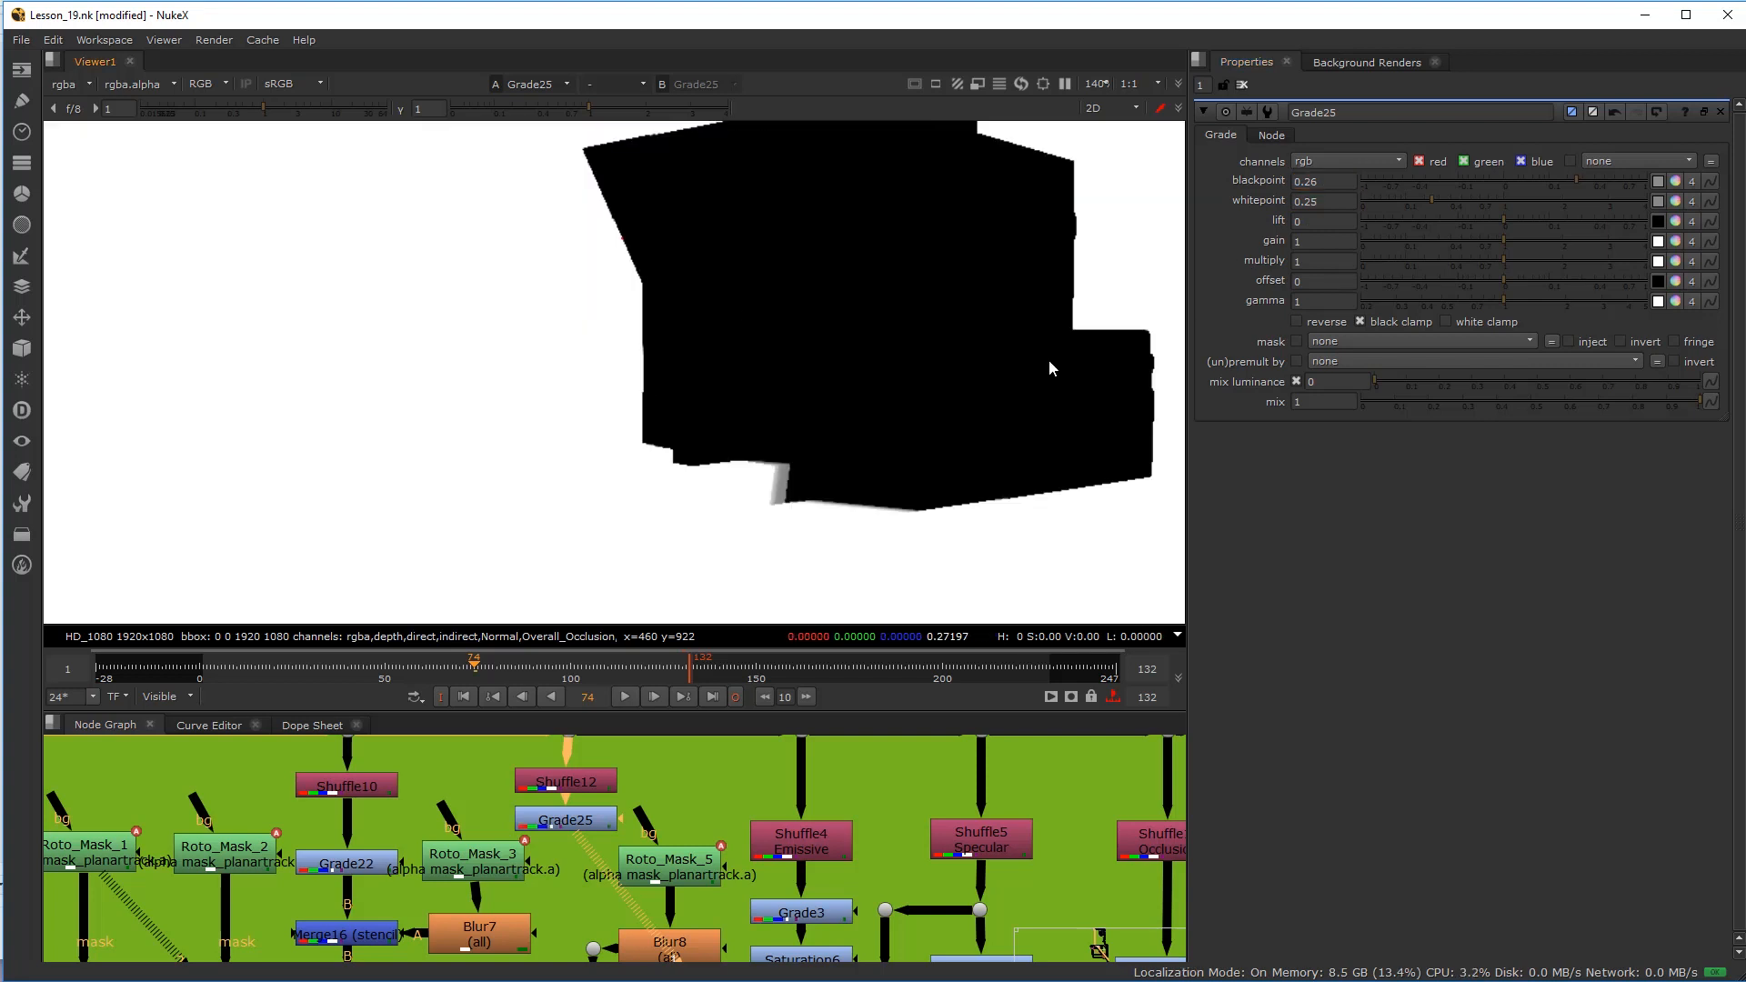
left_click(1316, 200)
key("Down")
key("Down")
key("Down")
key("Down")
key("Down")
key("Down")
key("Down")
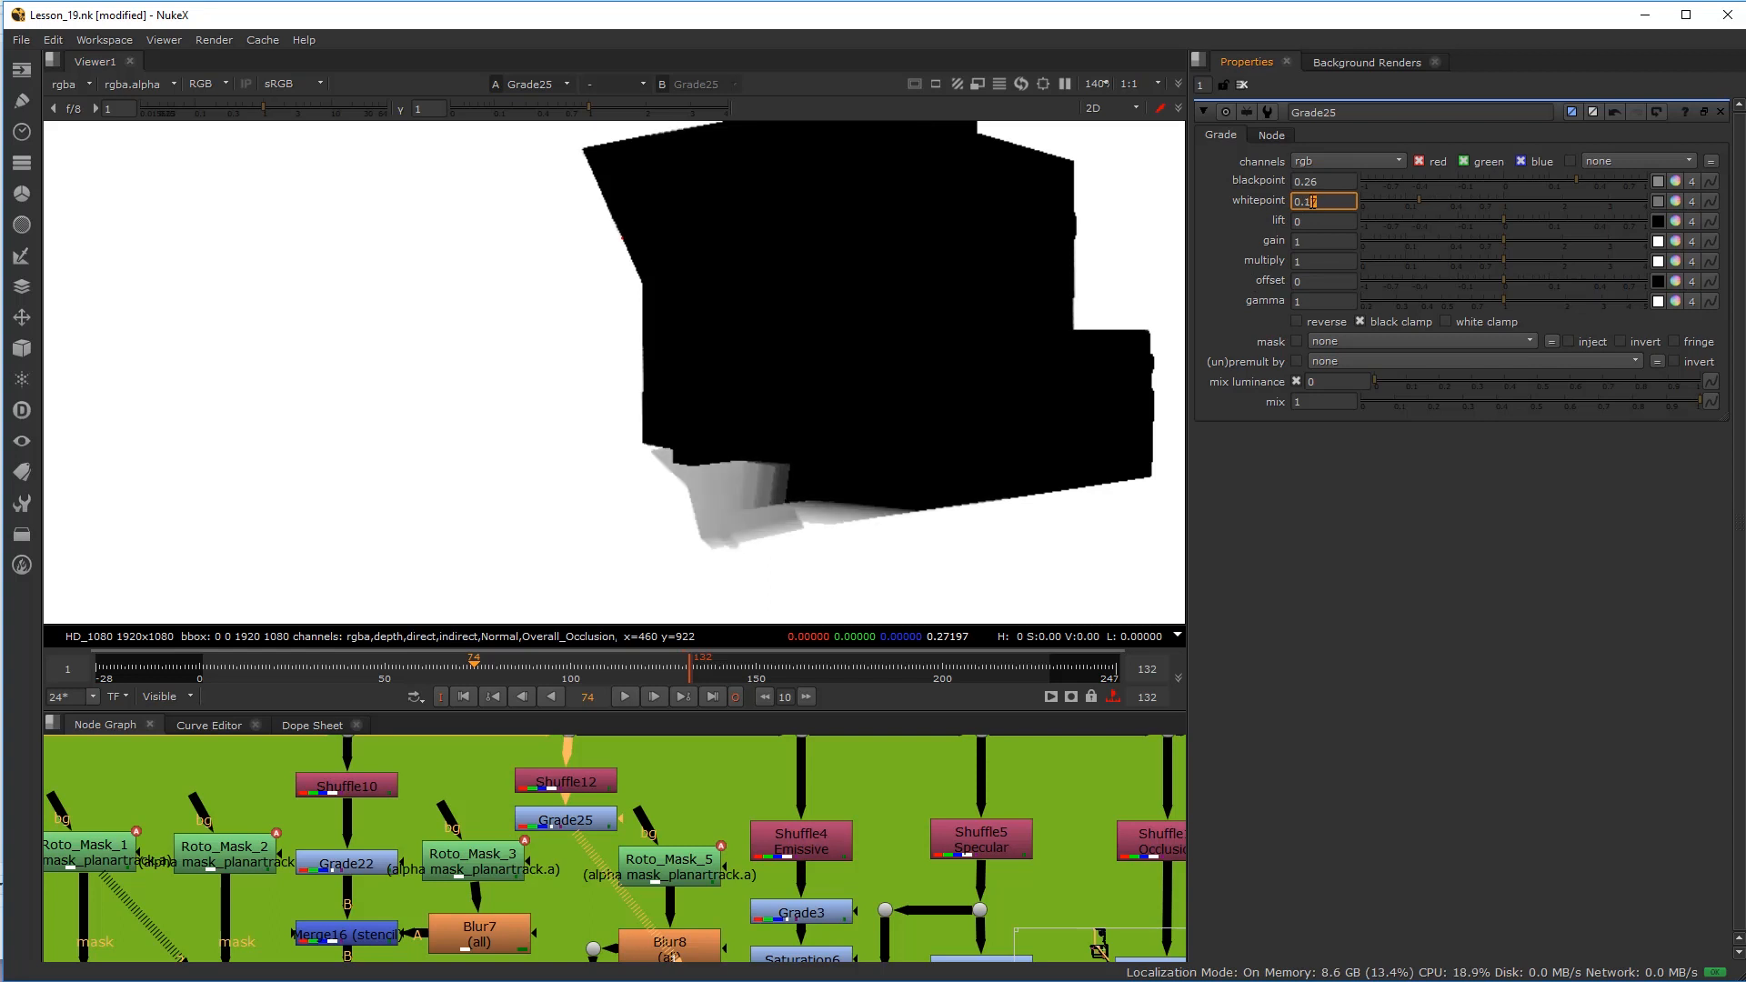
key("Up")
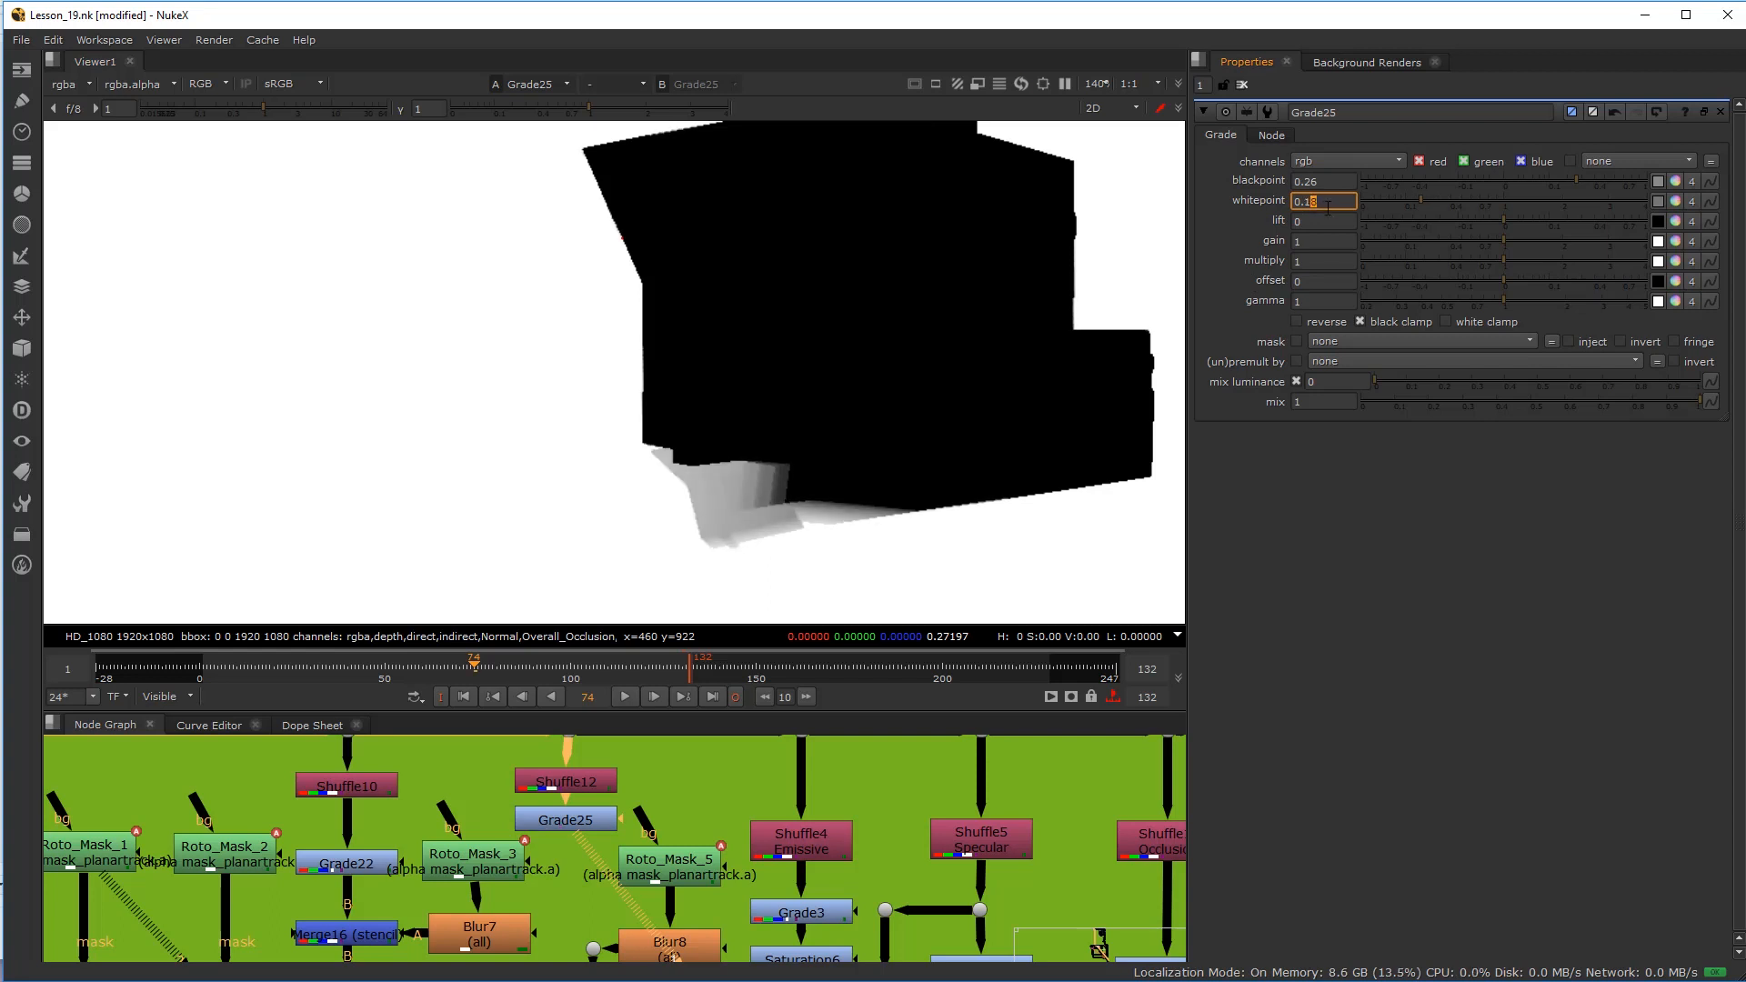
Step: Set Grade25's blackpoint to 0.19 and whitepoint to 0.08, and check the matte across the whole frame
left_click(1314, 181)
key("Down")
key("Down")
key("Down")
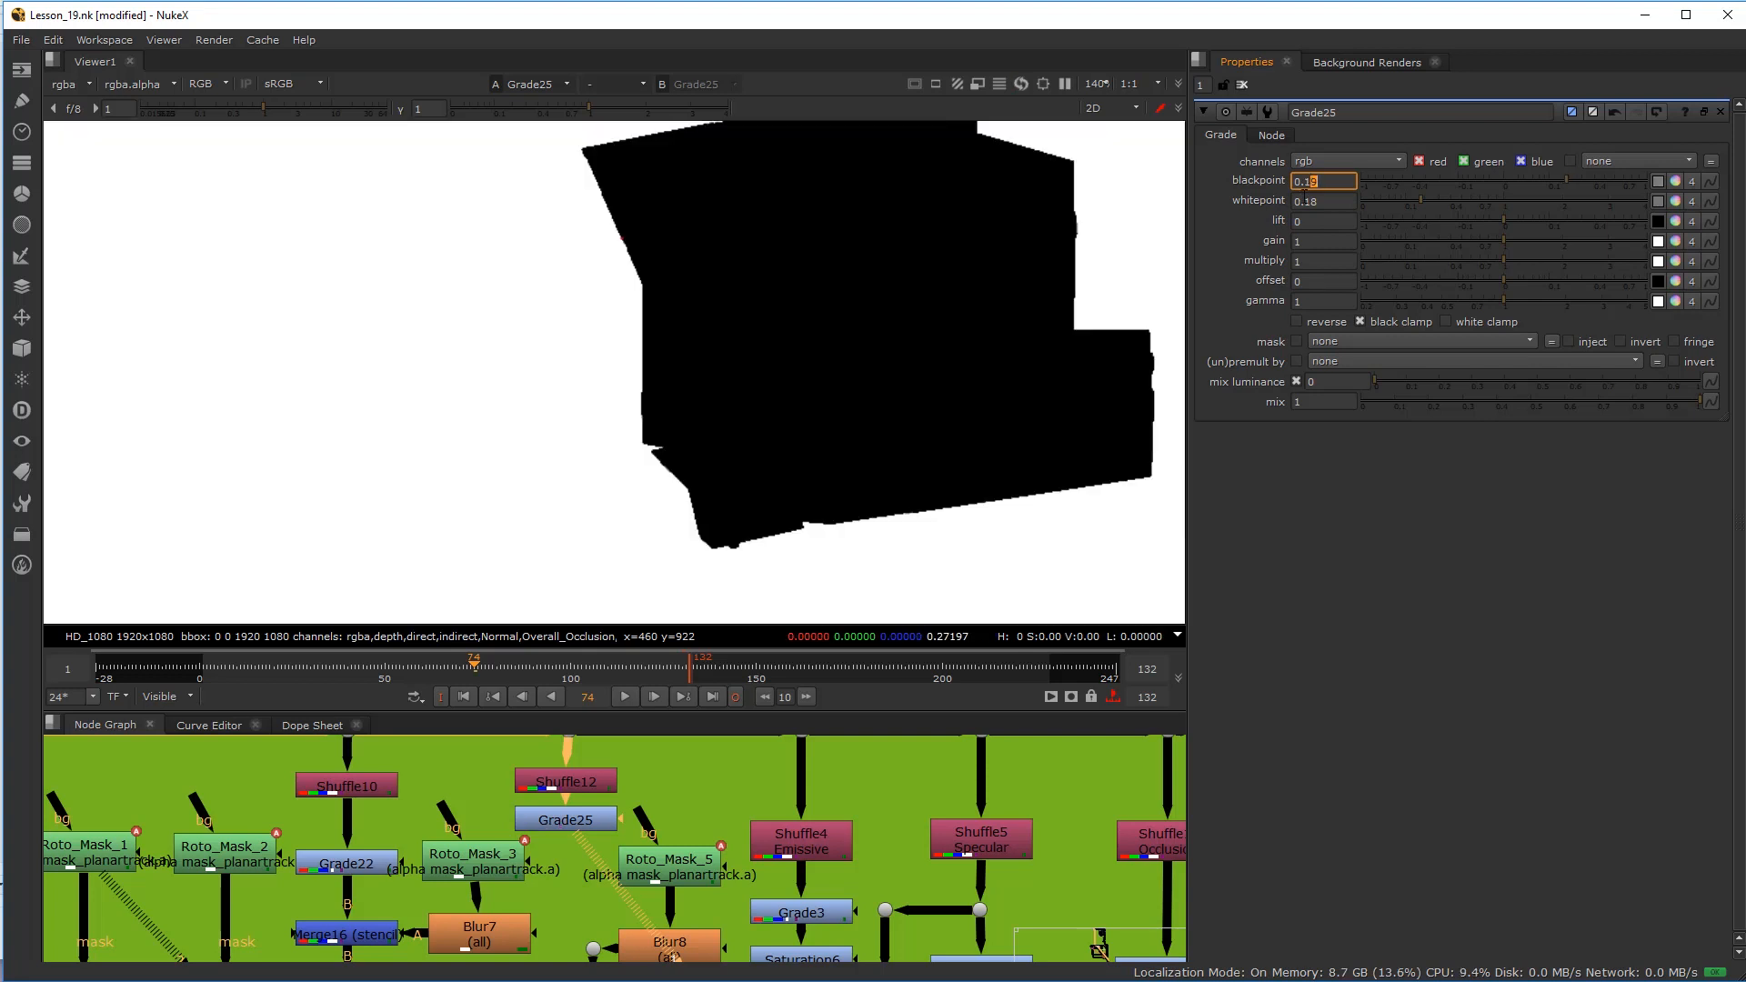
left_click(1312, 202)
key("Down")
key("Down")
key("Down")
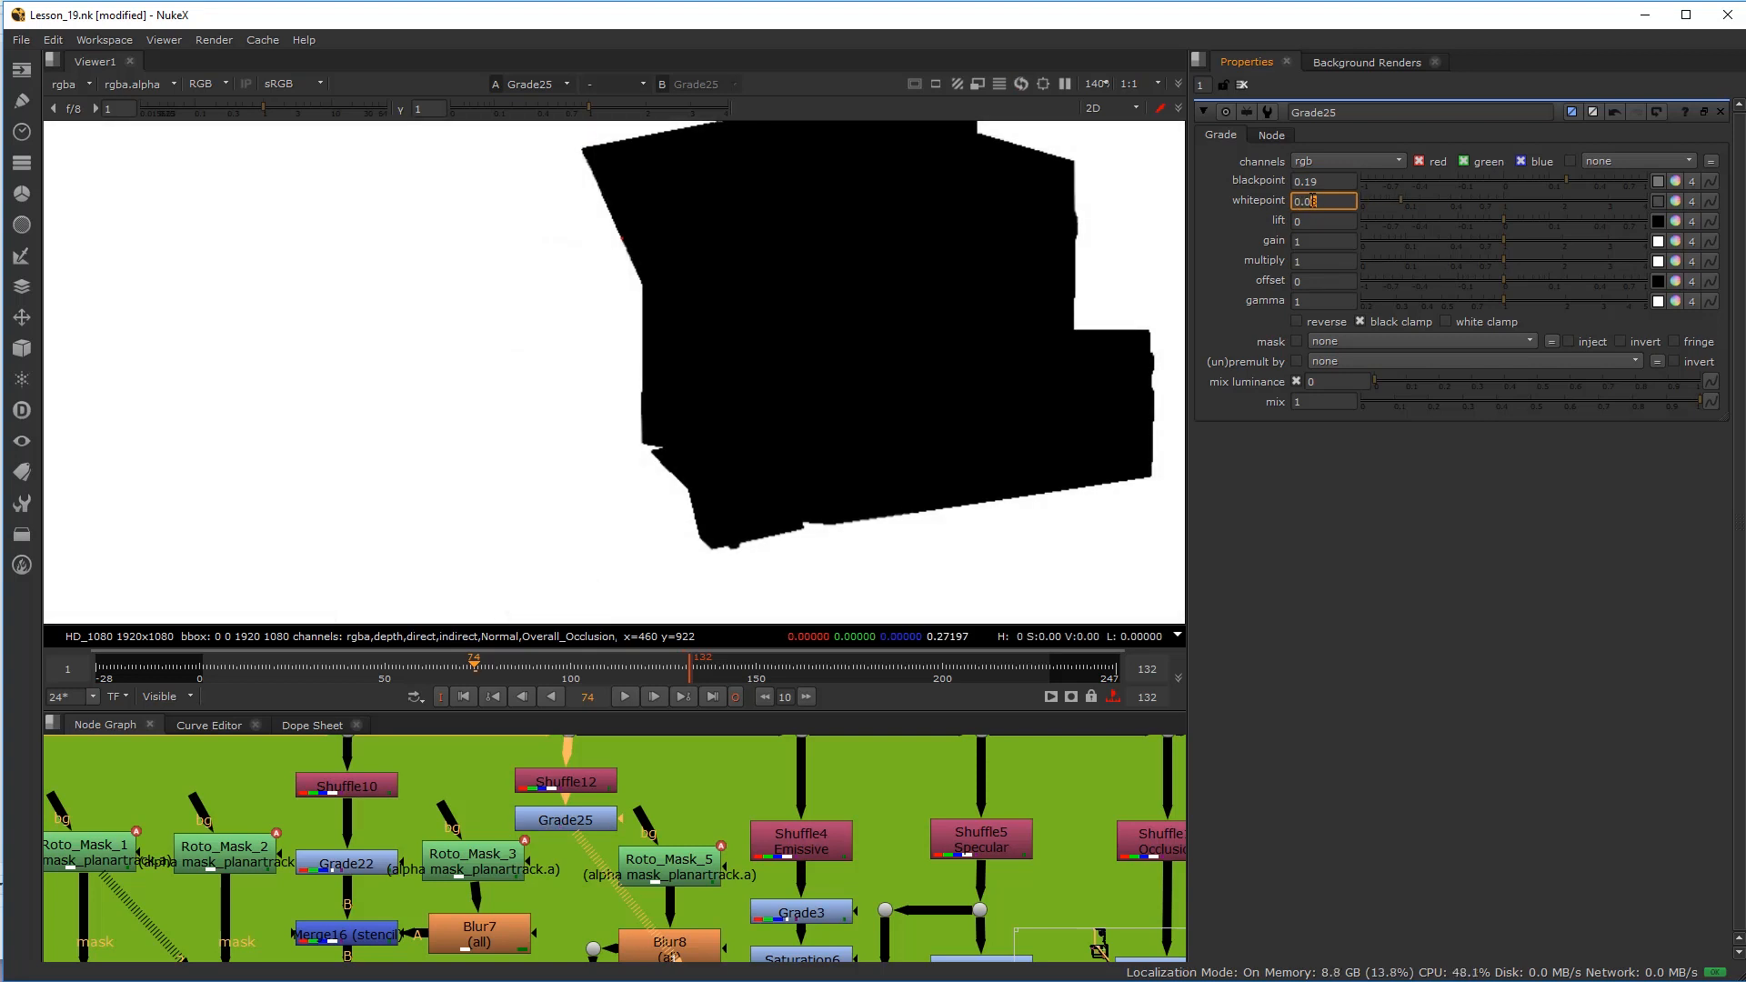
key("Up")
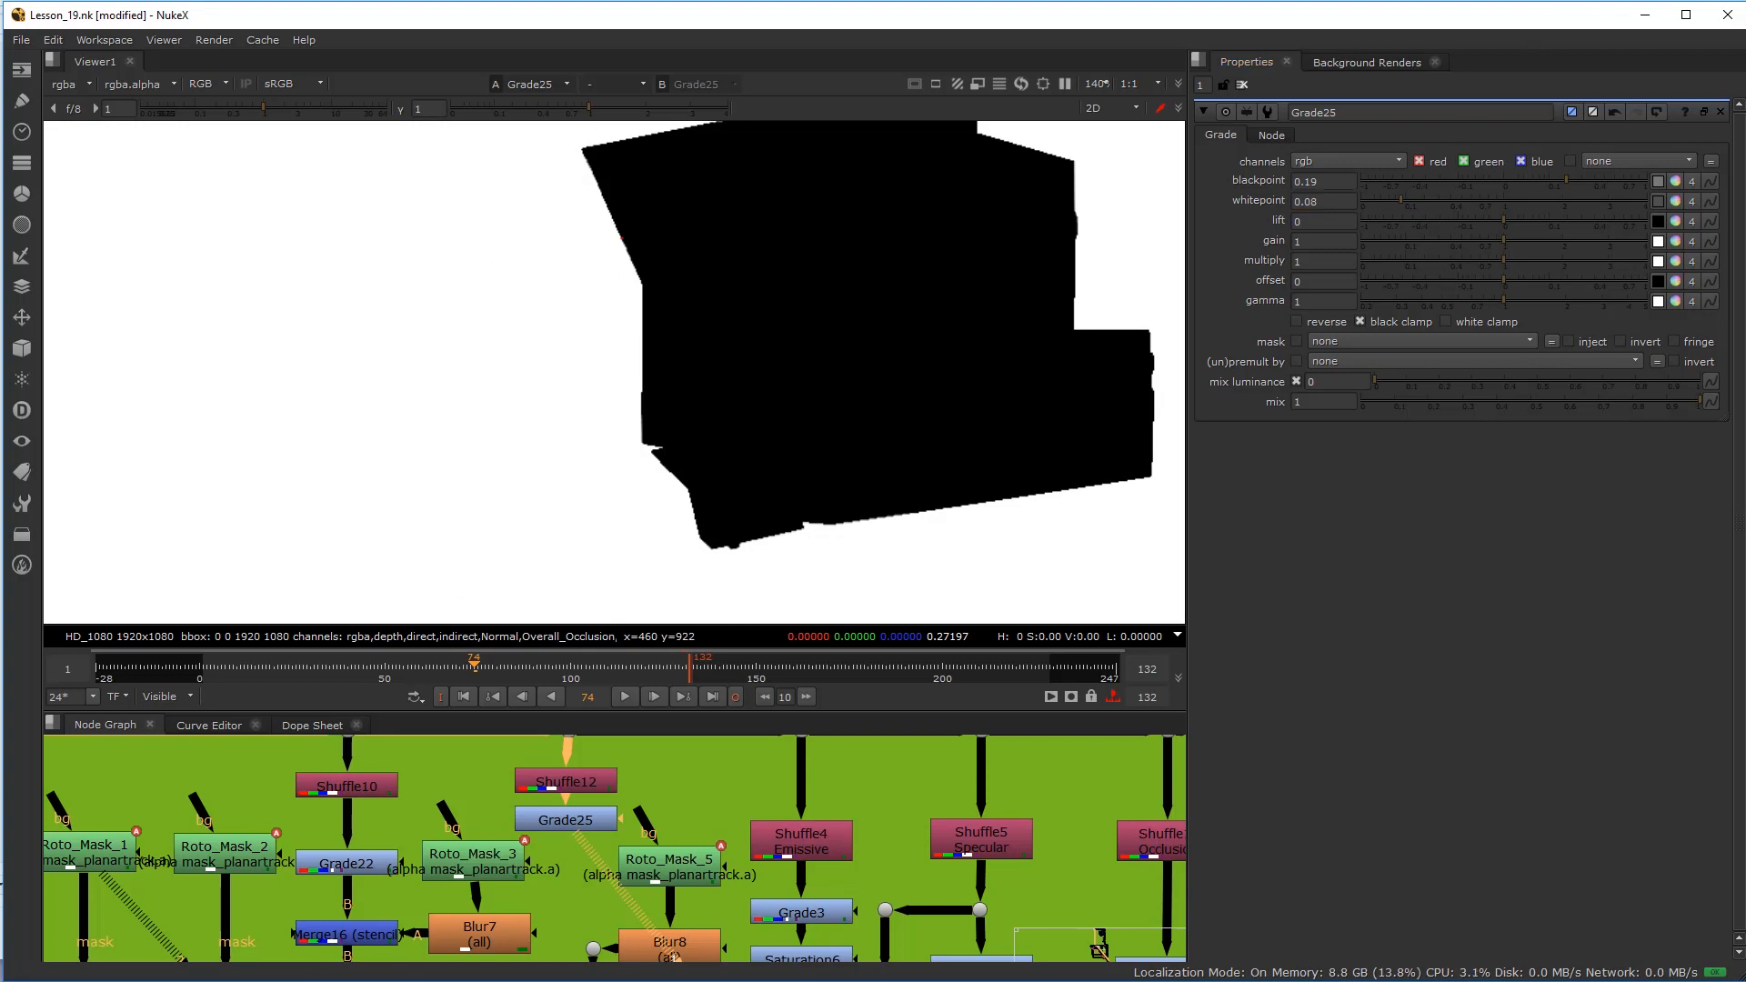
scroll(919, 305, "down", 5)
scroll(830, 353, "up", 1)
scroll(746, 373, "up", 2)
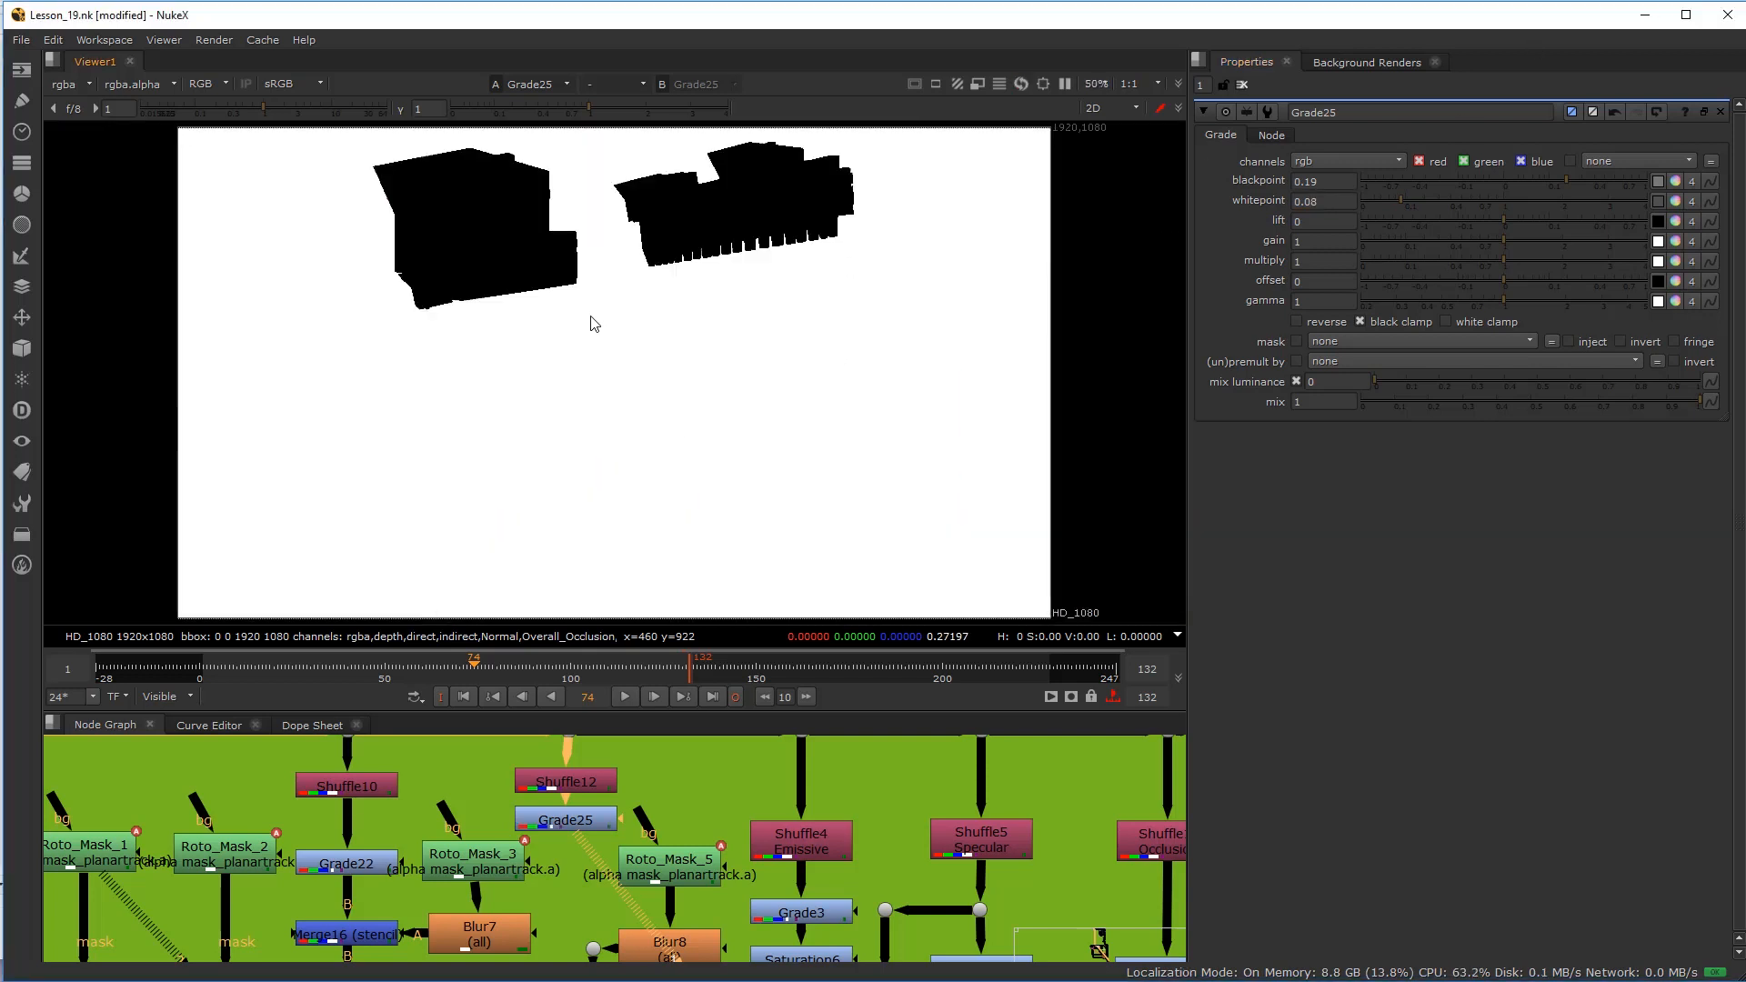
scroll(546, 310, "down", 1)
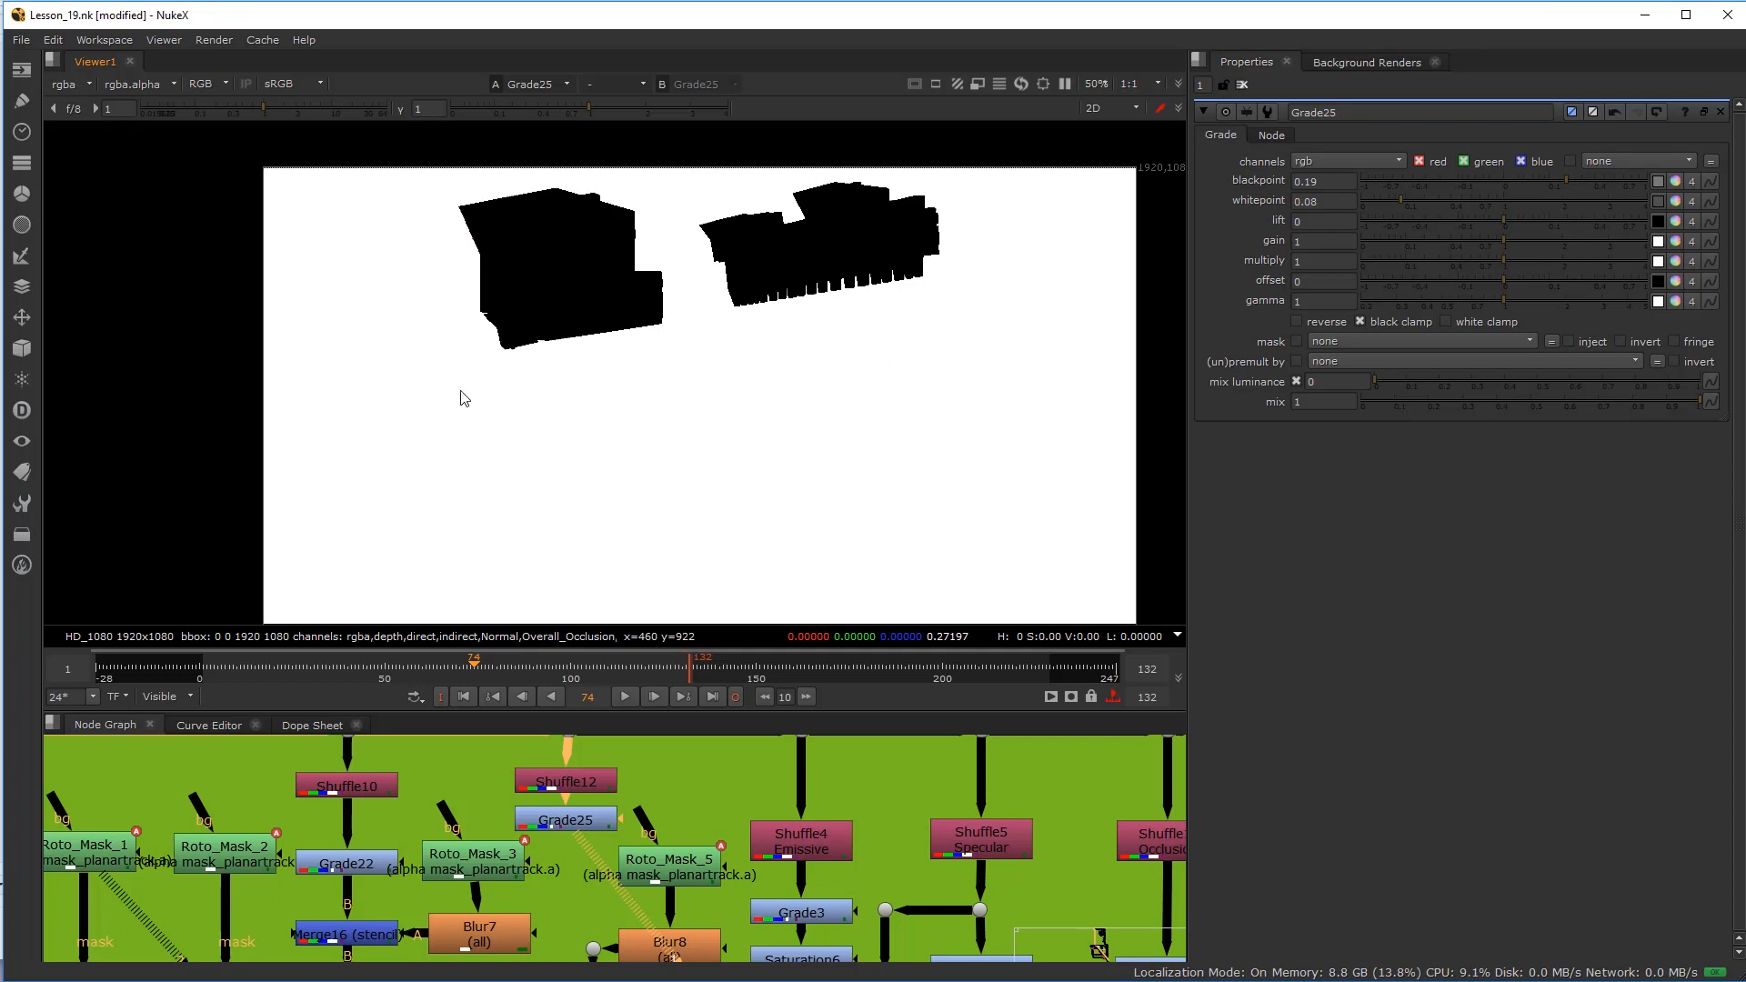
middle_click_drag(586, 870, 586, 843)
left_click(570, 862)
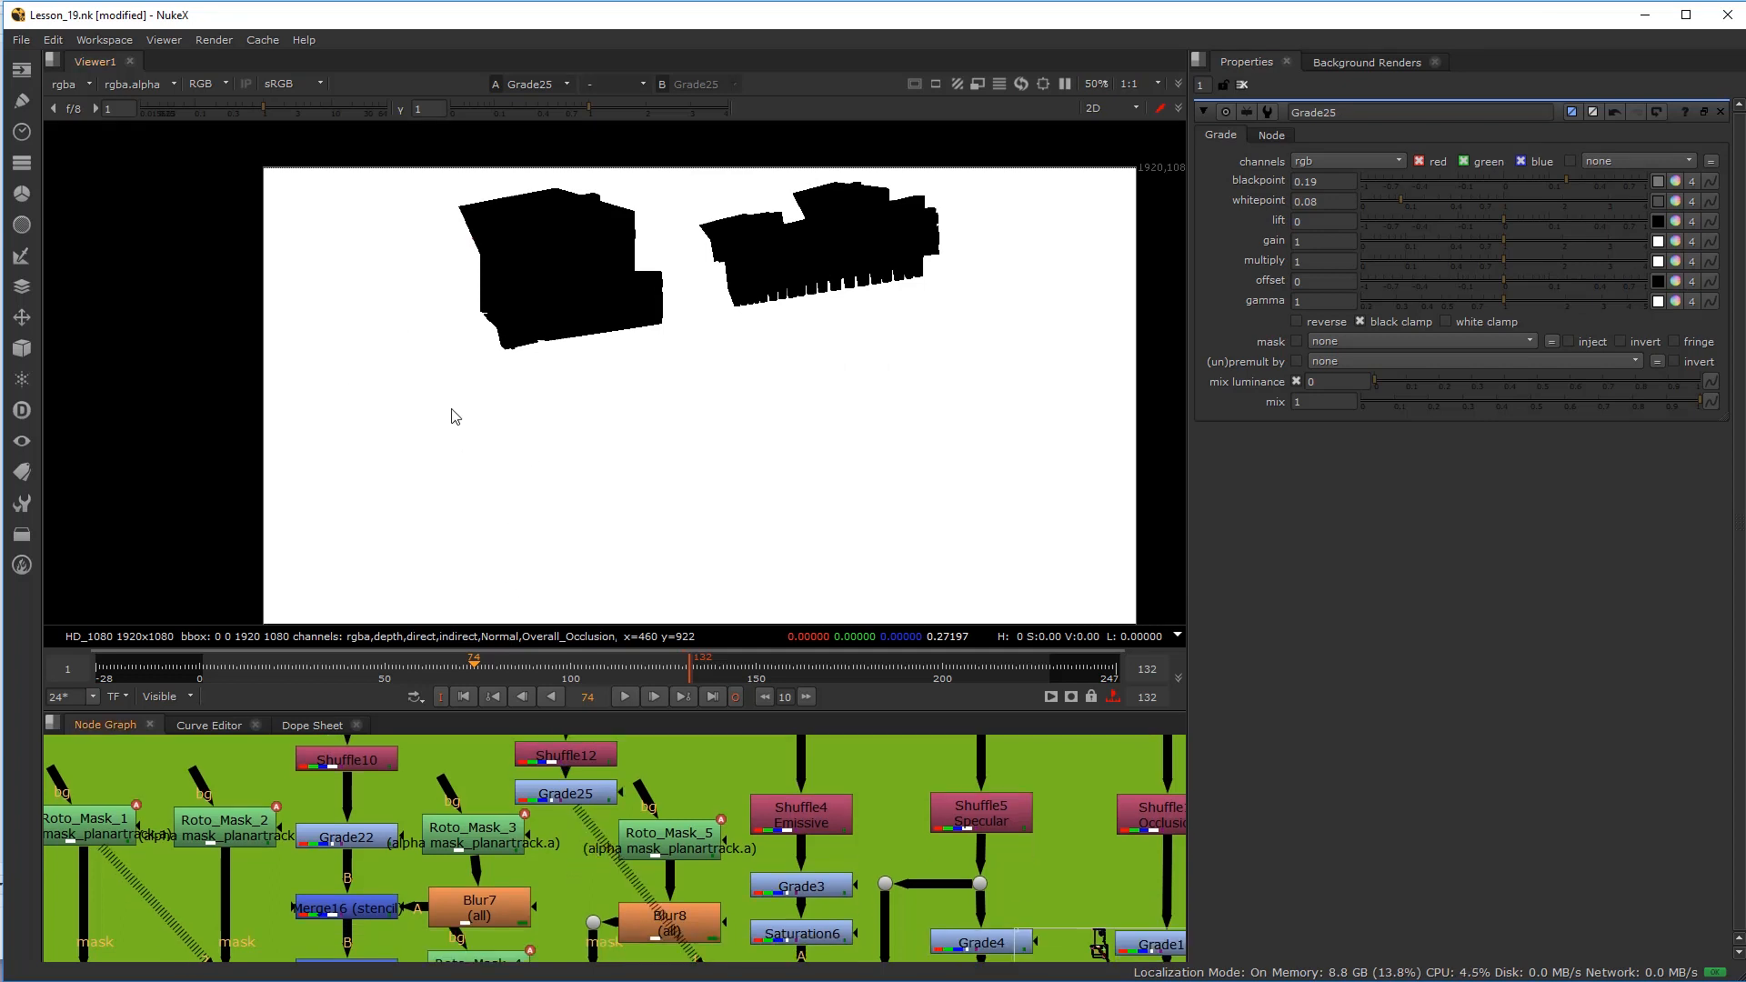
key("Tab")
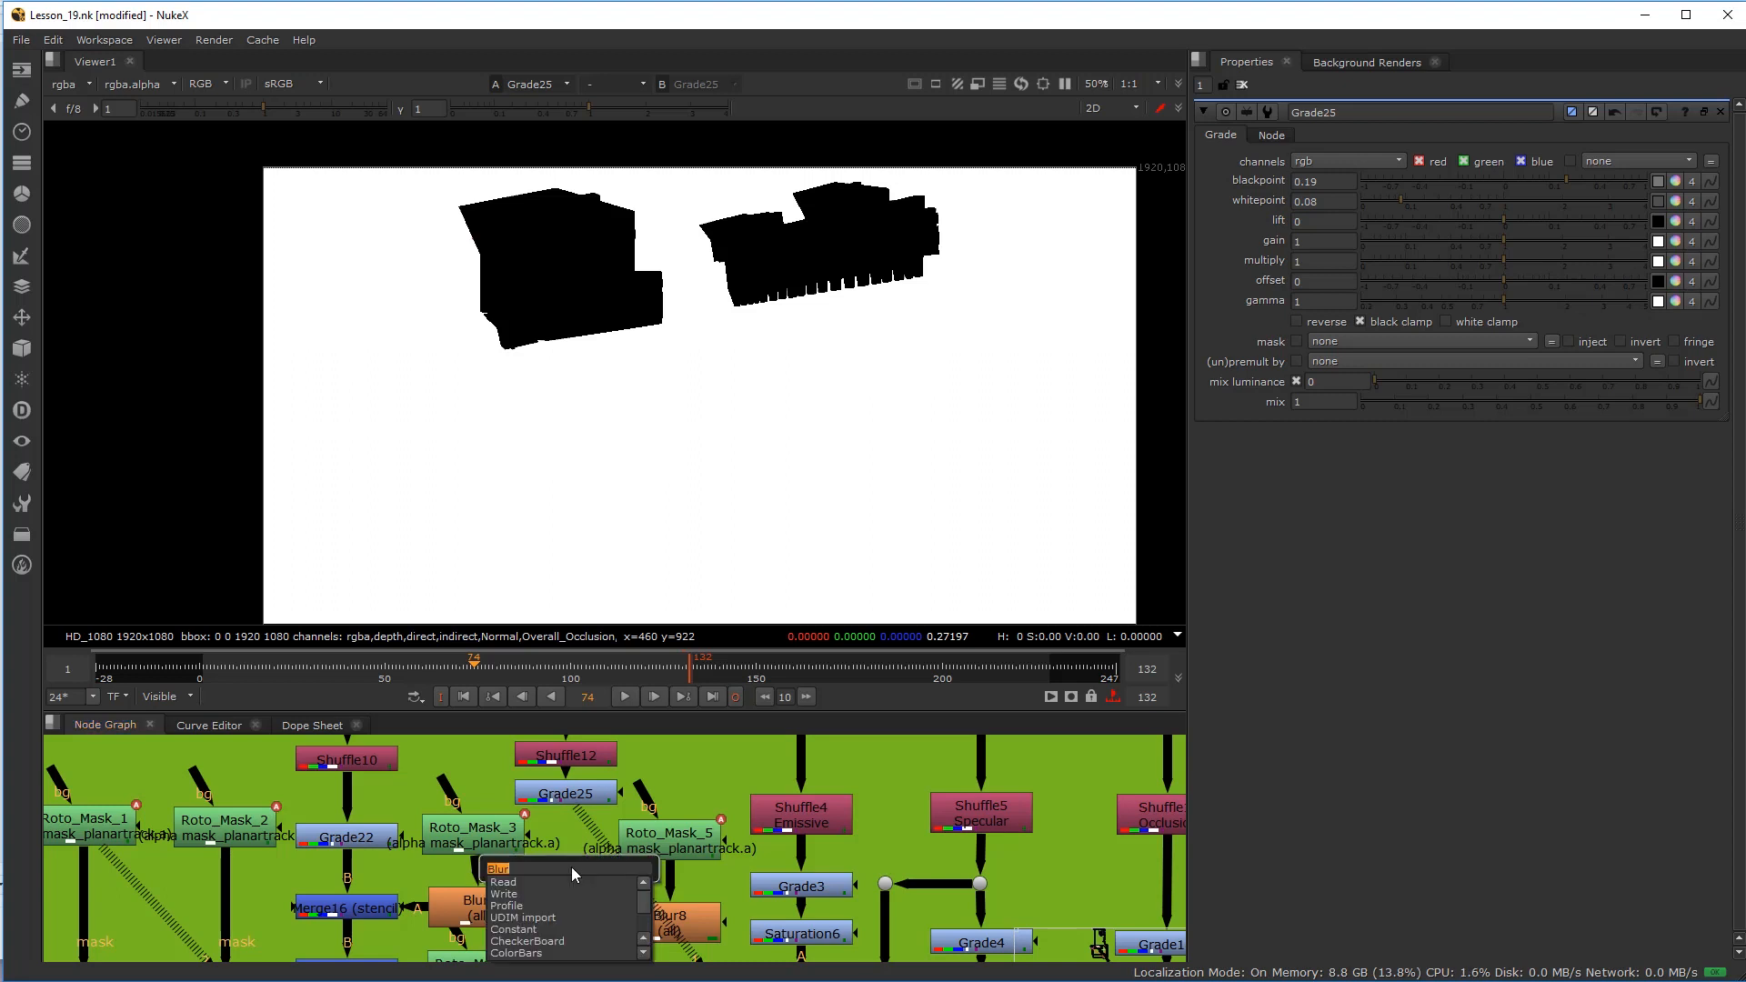
key("Escape")
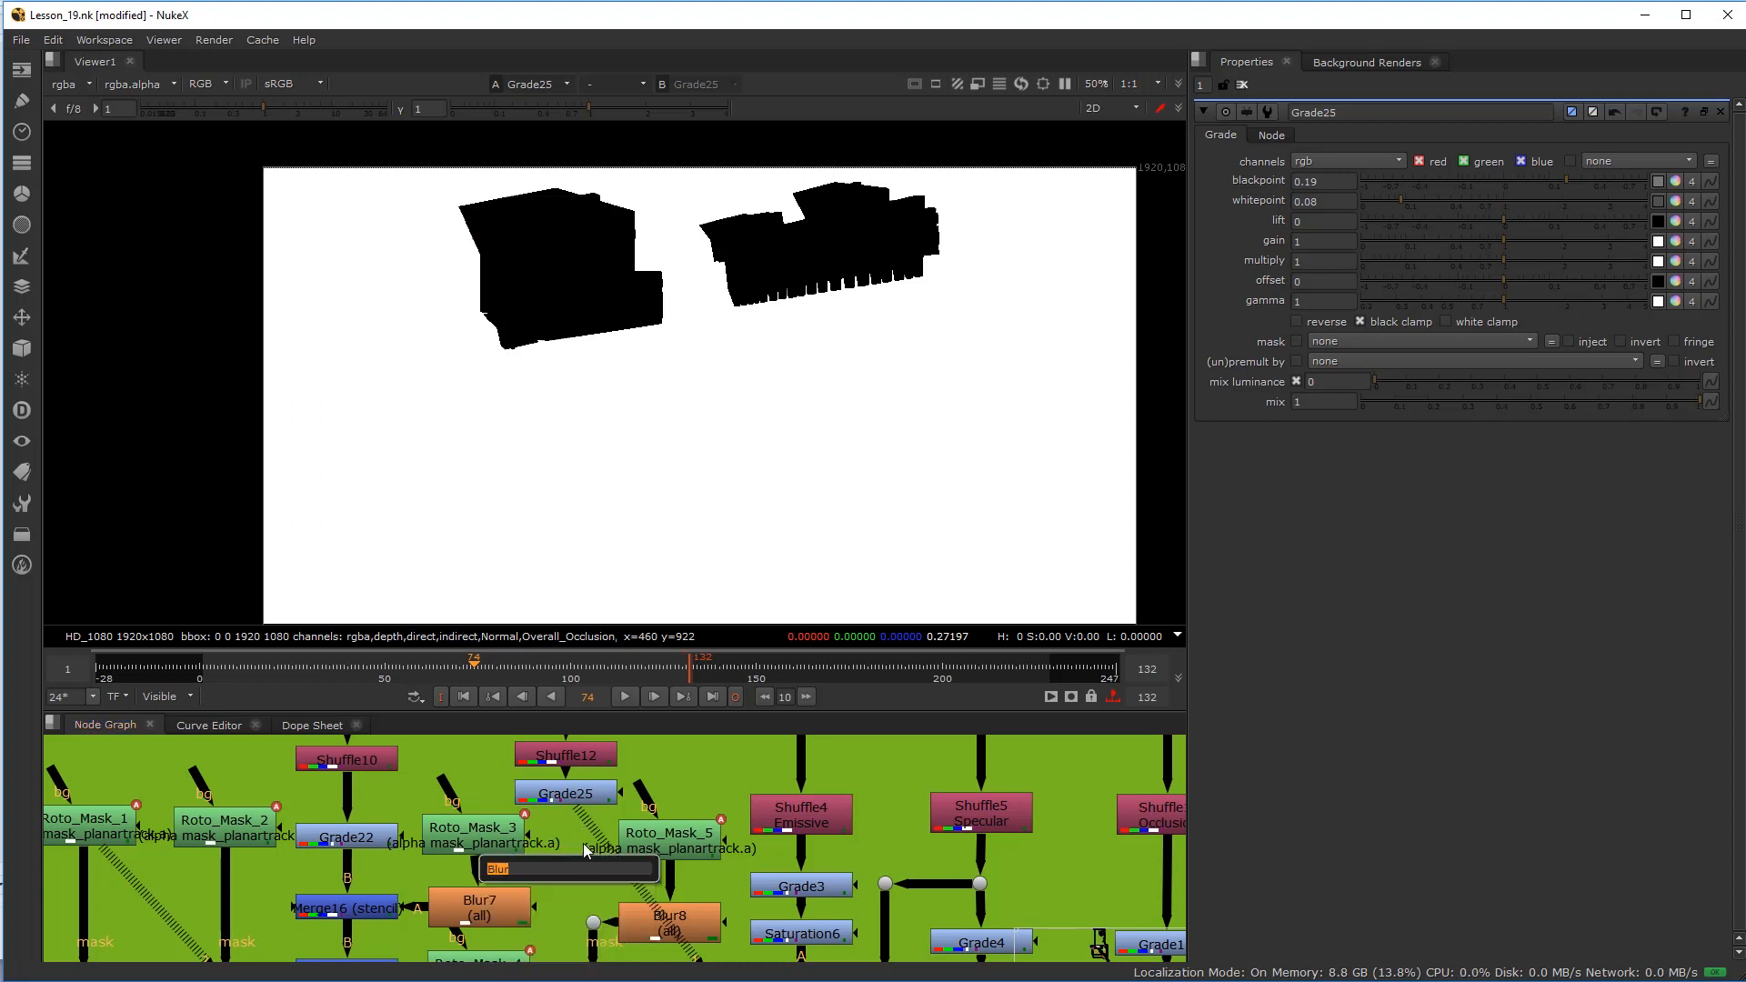
key("Escape")
key("1")
Step: Paste a copy of the Merge16 stencil node into the gap below Grade25
left_click(341, 919)
key("ctrl+c")
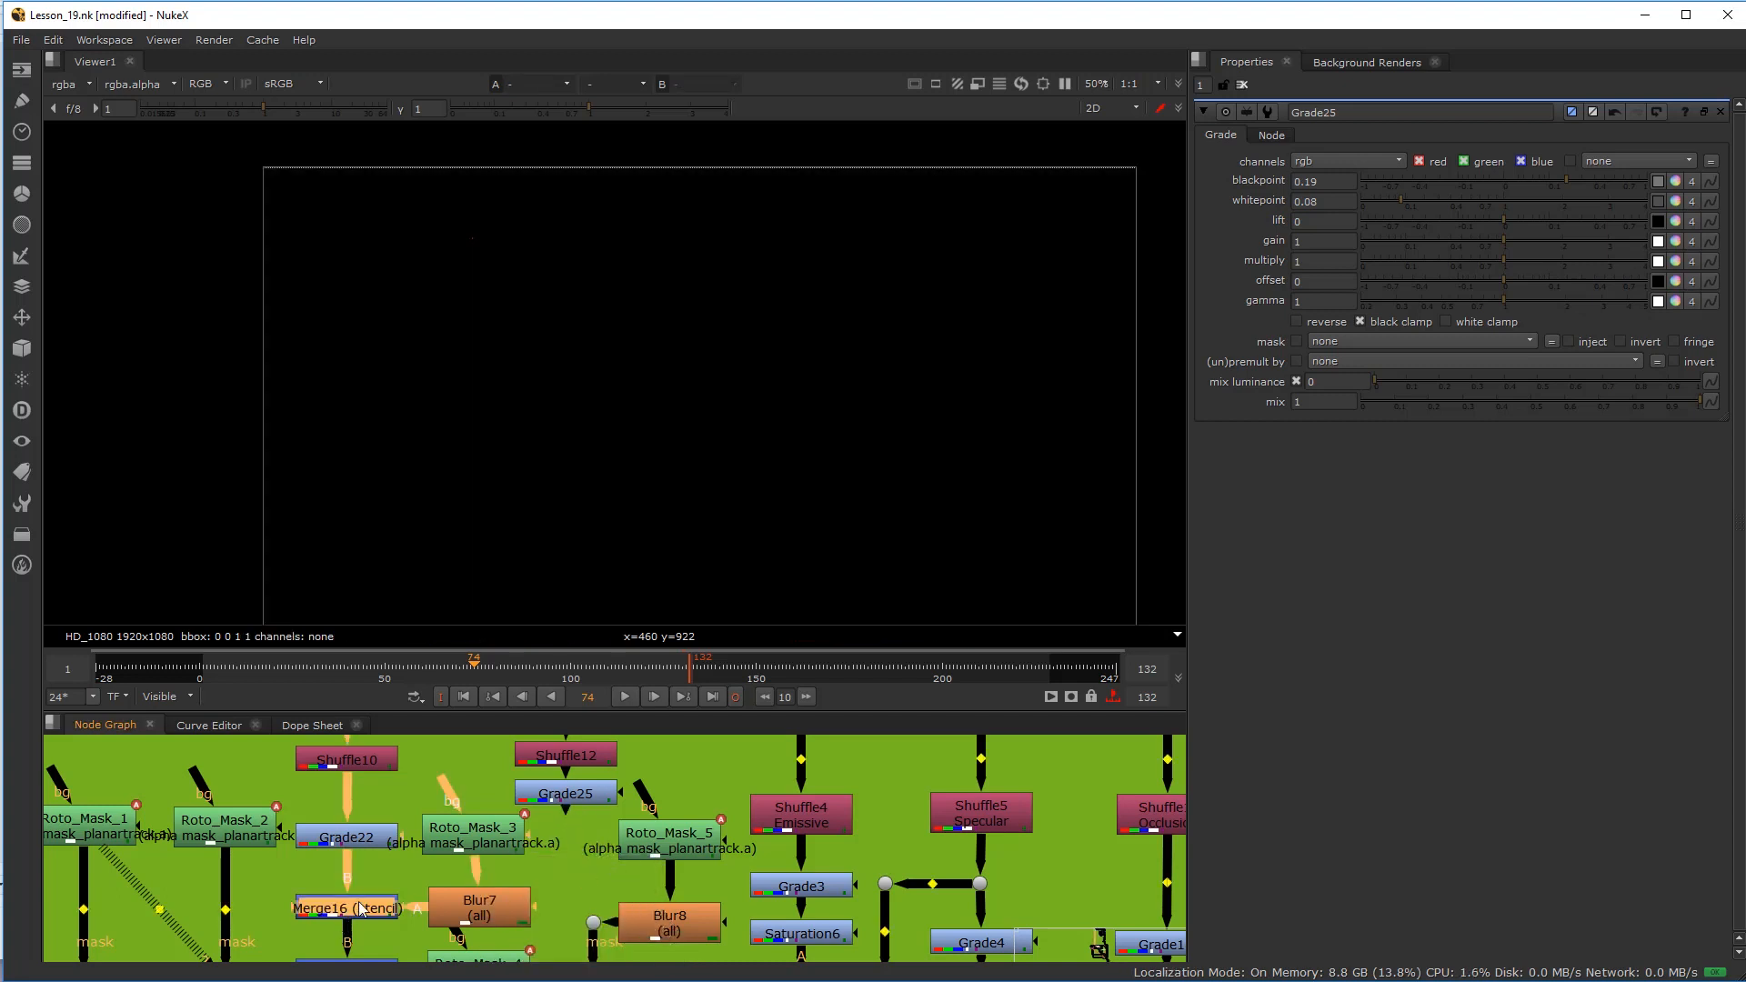
scroll(443, 884, "up", 3)
left_click(594, 868)
key("ctrl+v")
scroll(656, 879, "down", 2)
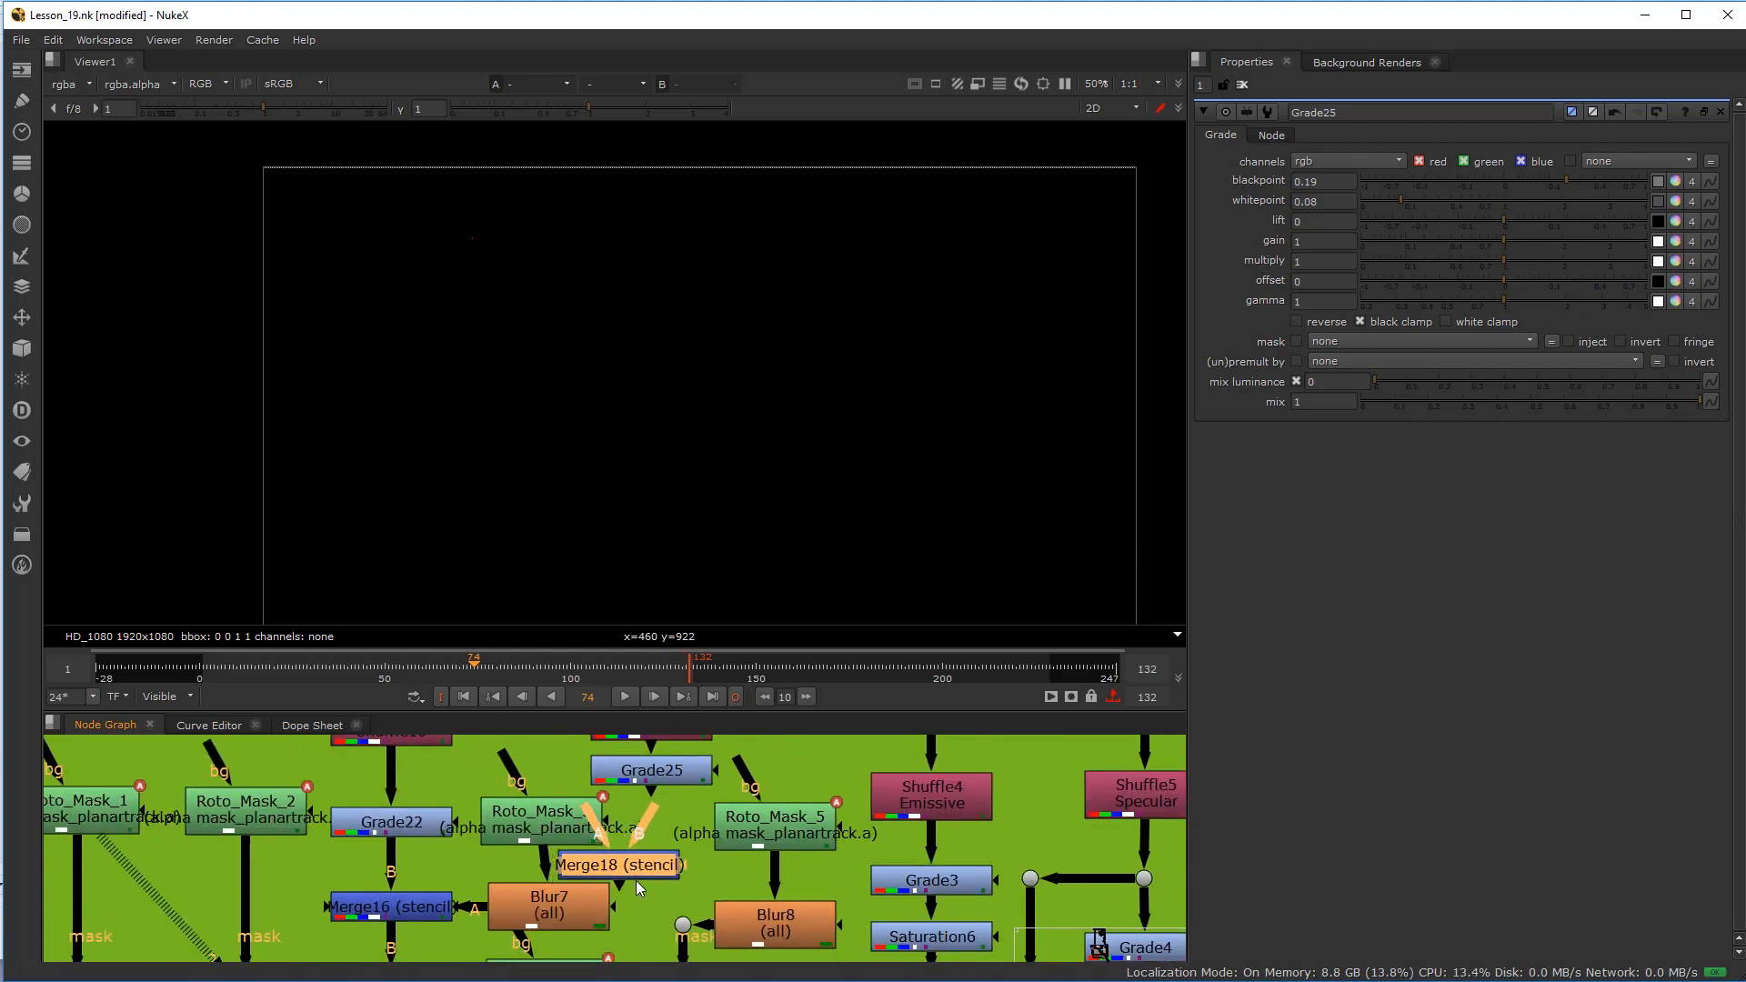
Step: Connect Merge18's B input to Grade25 and its A input to Blur8
left_click_drag(655, 851, 621, 801)
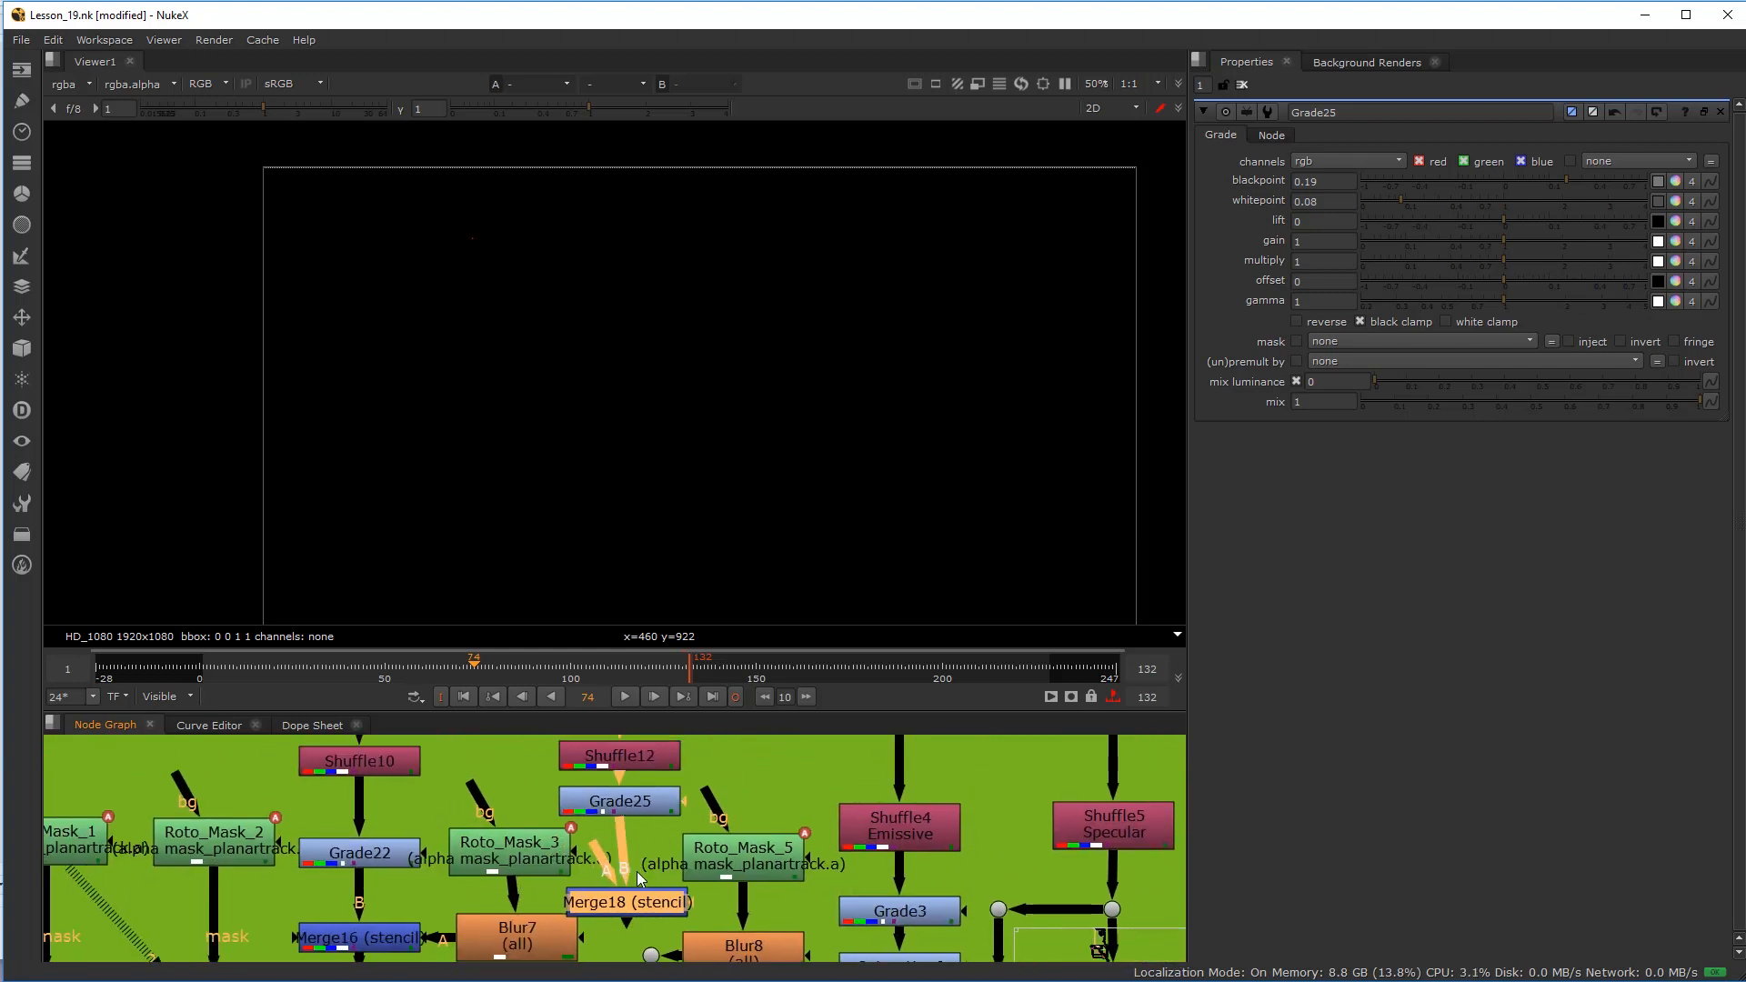
middle_click_drag(614, 826, 612, 796)
left_click_drag(589, 816, 724, 919)
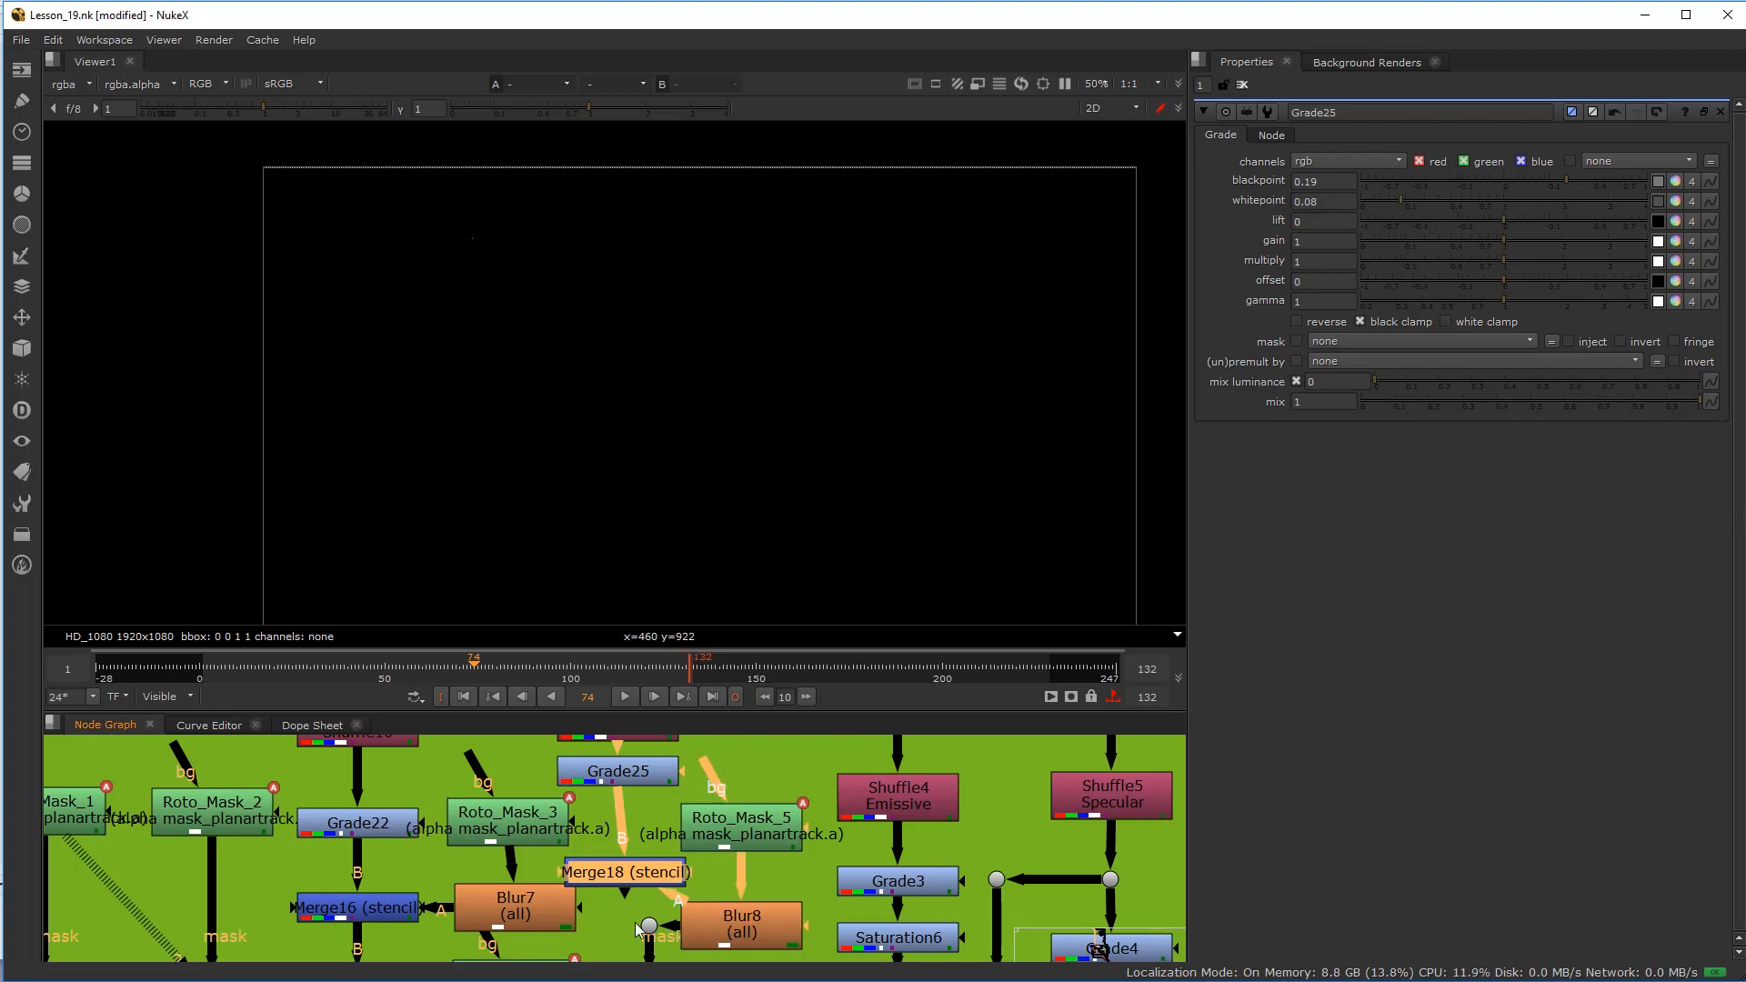
Step: Remove the dot from Grade24's mask line, connect the mask to Merge18 instead, and shift Grade24 slightly right
left_click(731, 920)
middle_click_drag(672, 906, 709, 768)
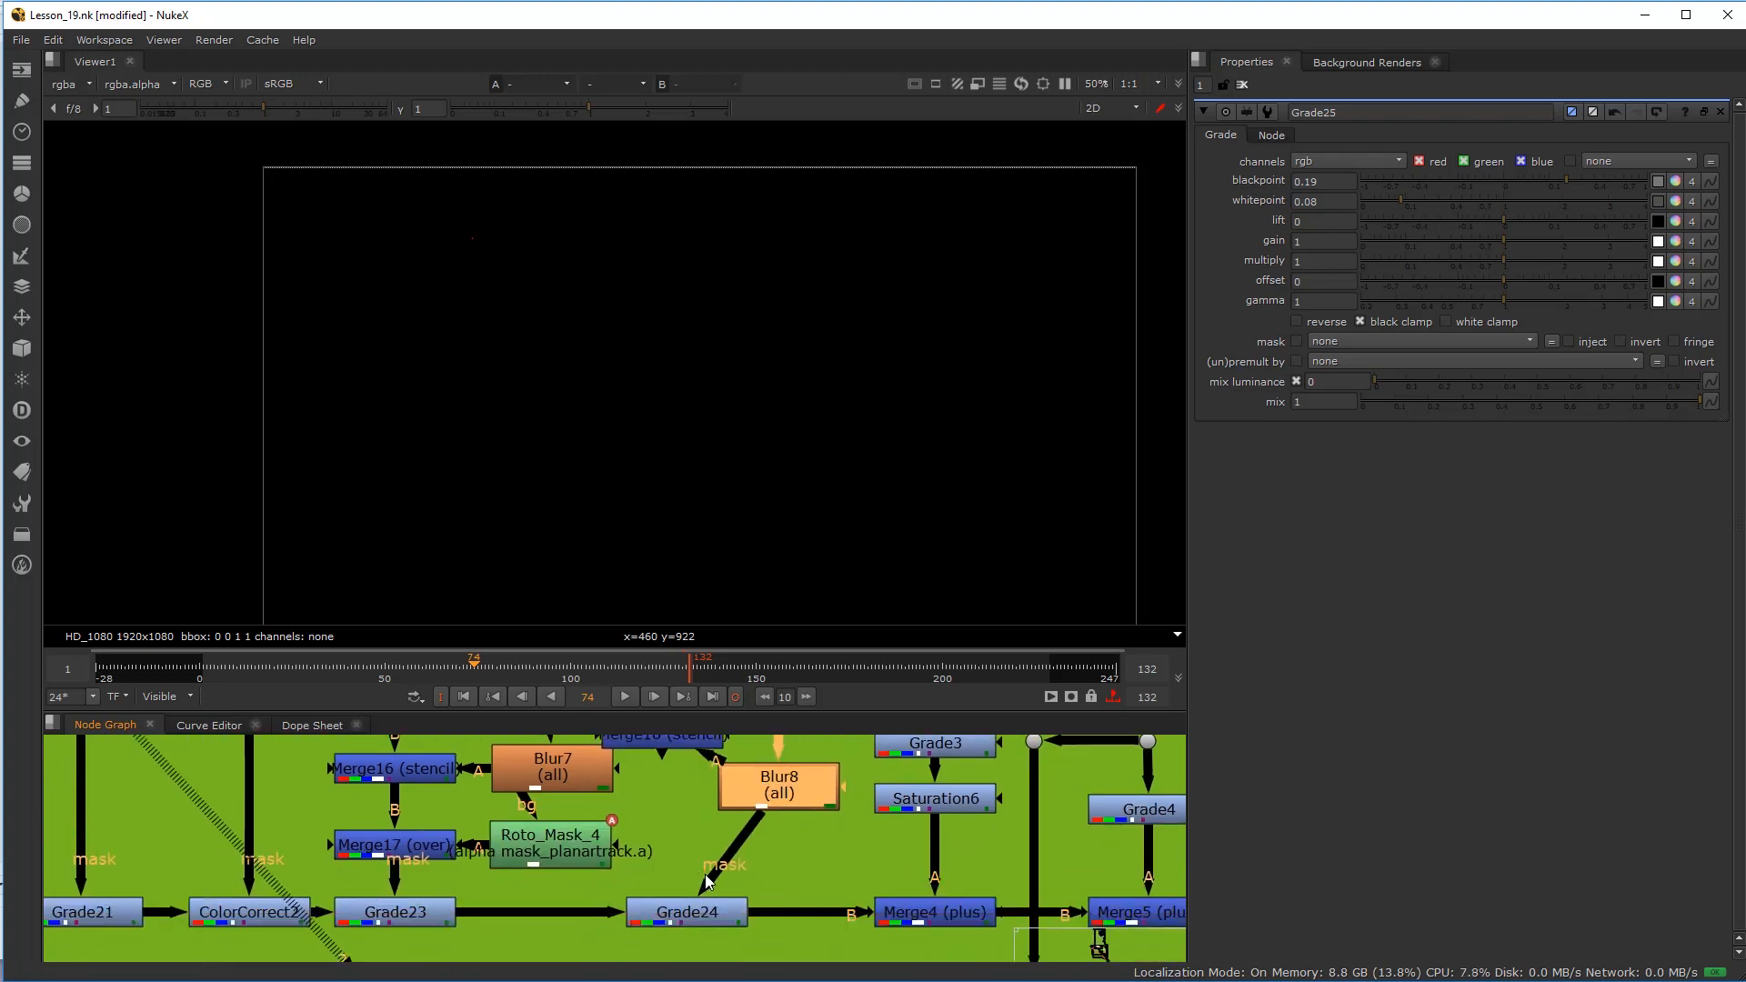
key("space")
scroll(744, 631, "up", 3)
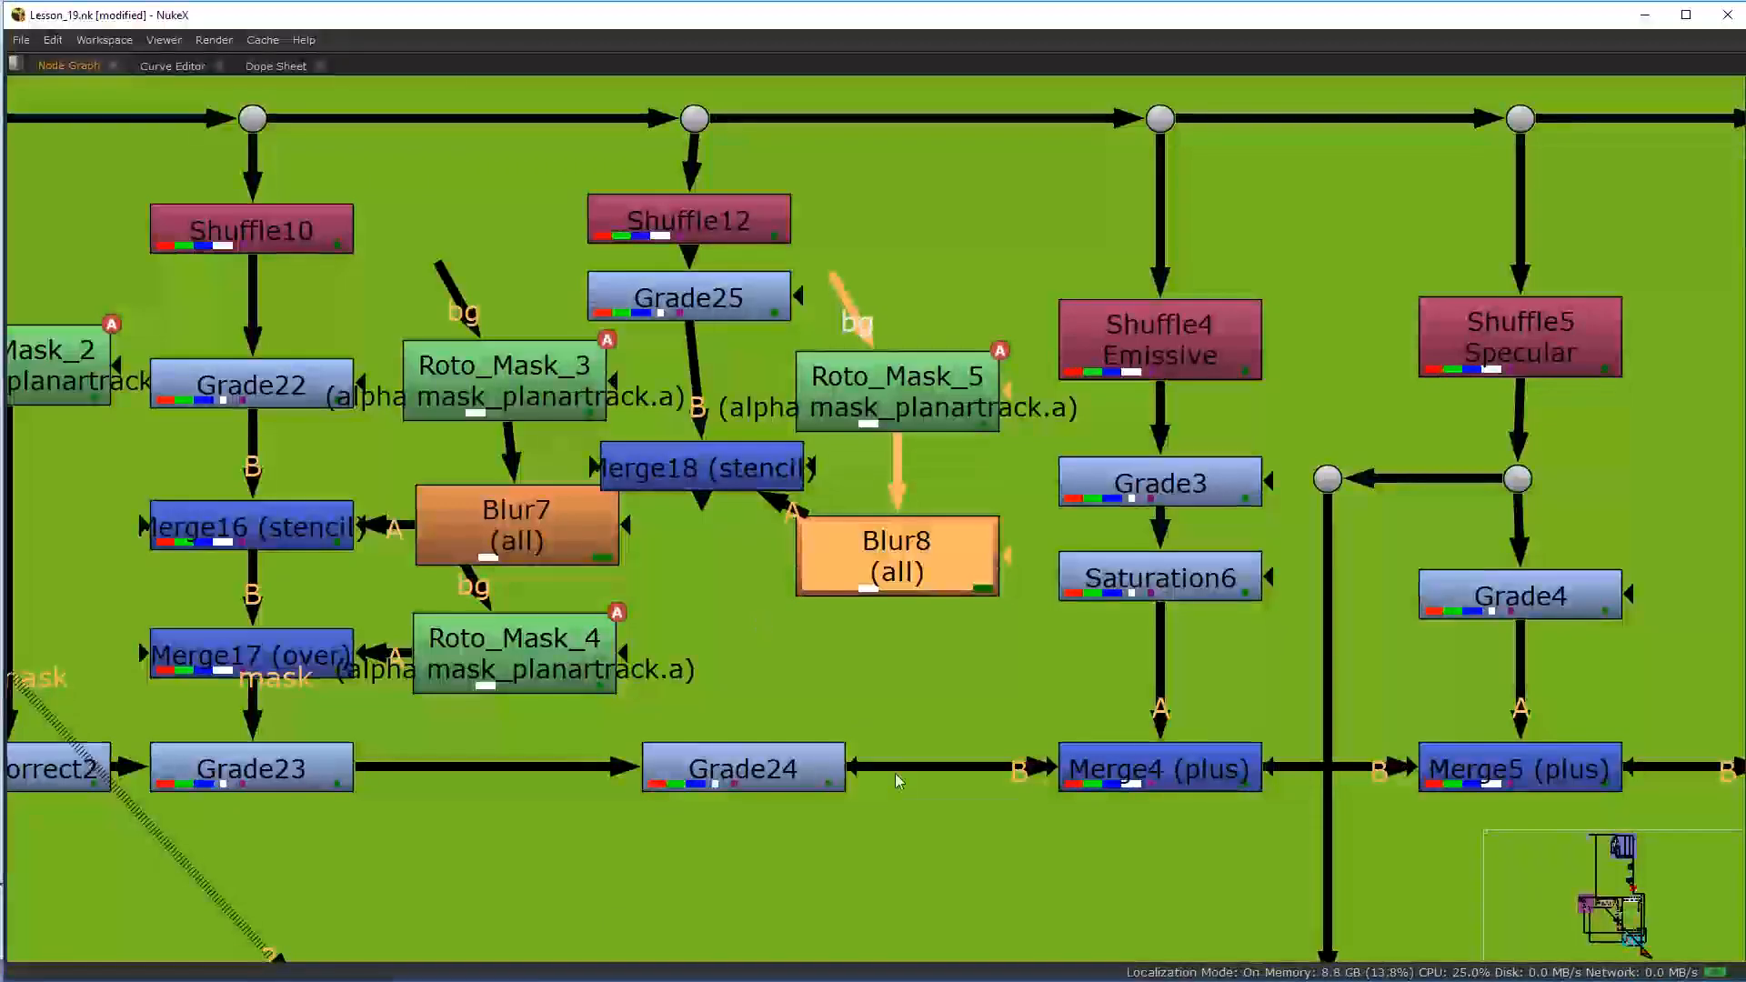
left_click(751, 742)
left_click_drag(750, 743, 750, 727)
left_click_drag(861, 719, 713, 464)
left_click_drag(751, 736, 721, 785)
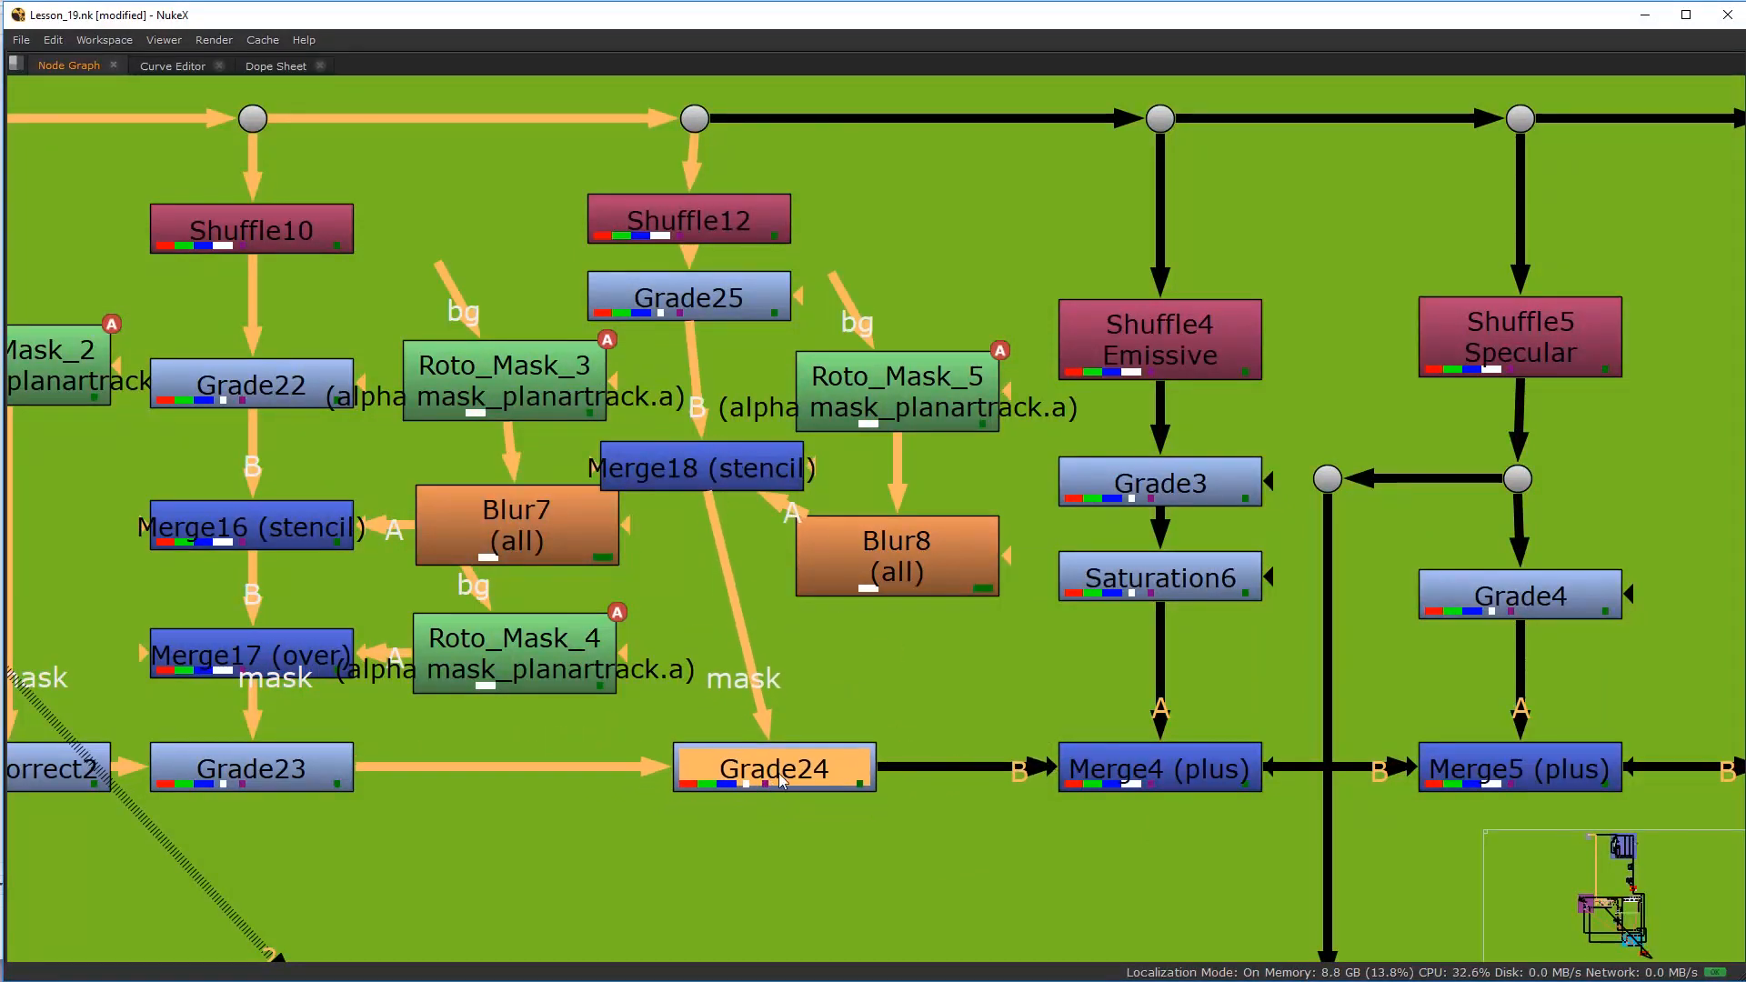
Step: Shift the Emissive branch, from Shuffle4 down to Merge4, slightly further right
scroll(771, 700, "down", 2)
middle_click_drag(771, 701, 744, 700)
left_click_drag(752, 779, 1003, 186)
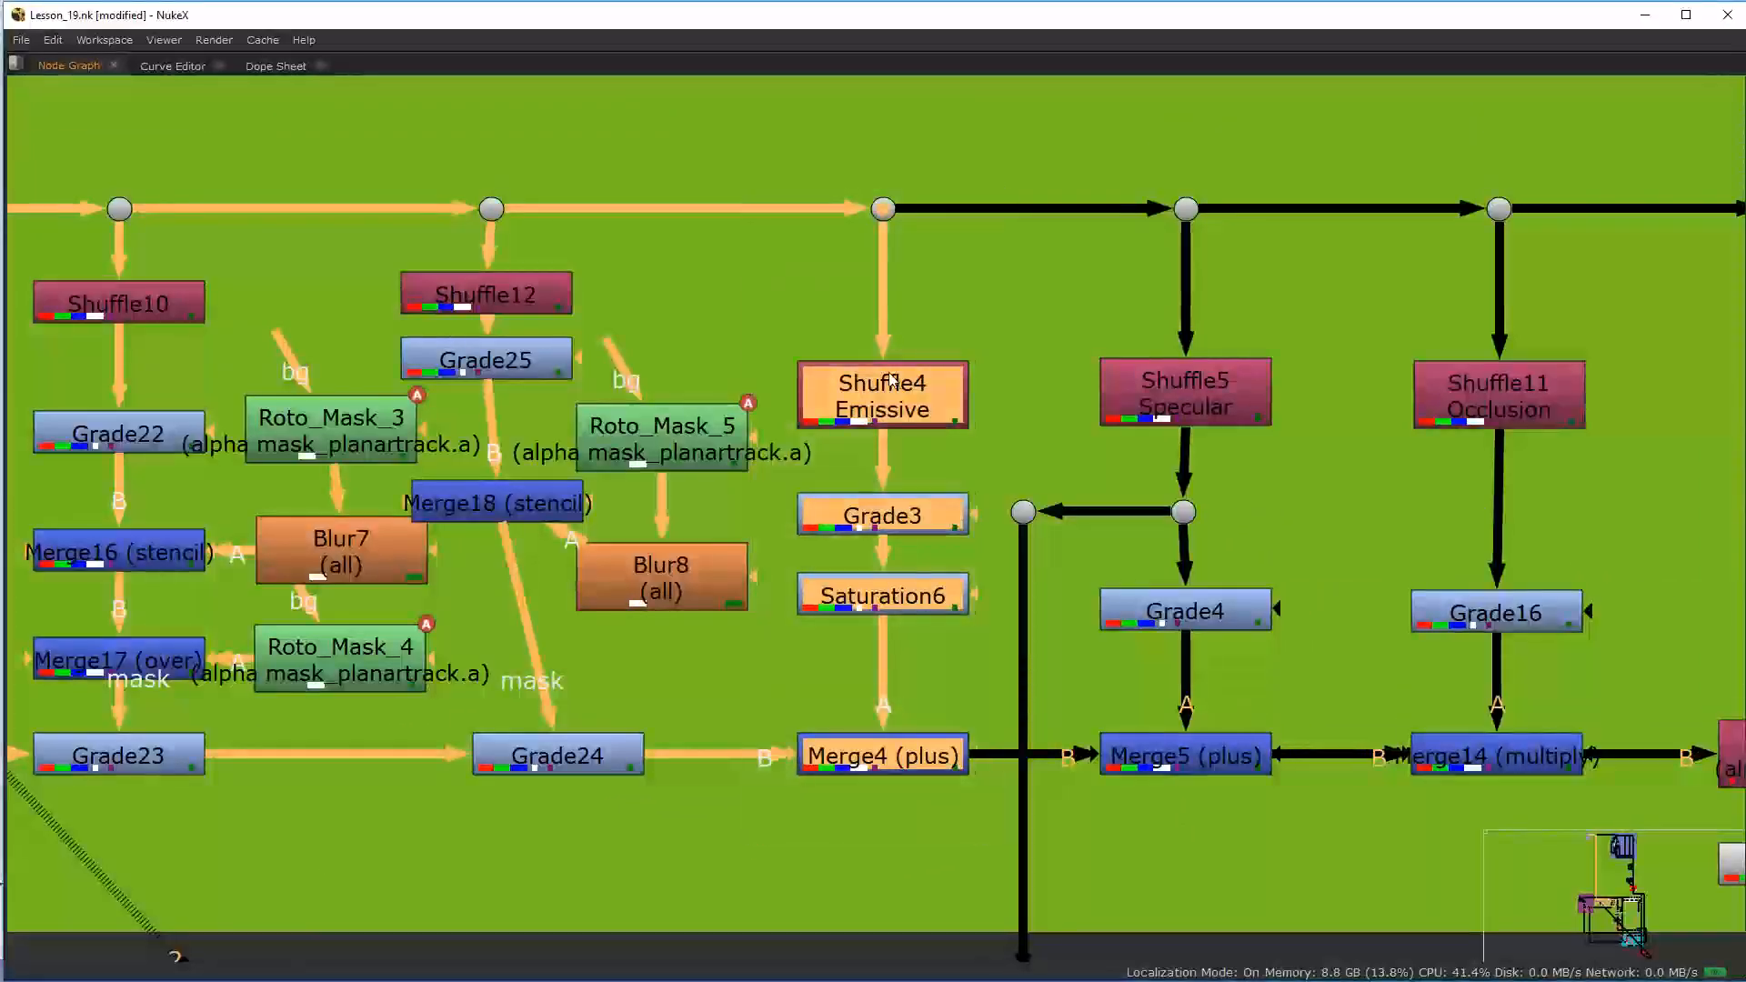
left_click_drag(890, 378, 916, 380)
Step: Spread out Roto_Mask_5 and Blur8 to the right and lower Merge18 toward Grade24
left_click(762, 320)
left_click_drag(673, 437, 701, 396)
left_click_drag(621, 570, 685, 546)
left_click_drag(537, 503, 592, 592)
Step: Move the Emissive and Specular branches right together, and realign the lower dot beneath the Specular side line
scroll(873, 800, "down", 2)
scroll(836, 828, "up", 1)
left_click_drag(816, 848, 1258, 239)
left_click_drag(1083, 455, 1147, 459)
scroll(1052, 559, "down", 1)
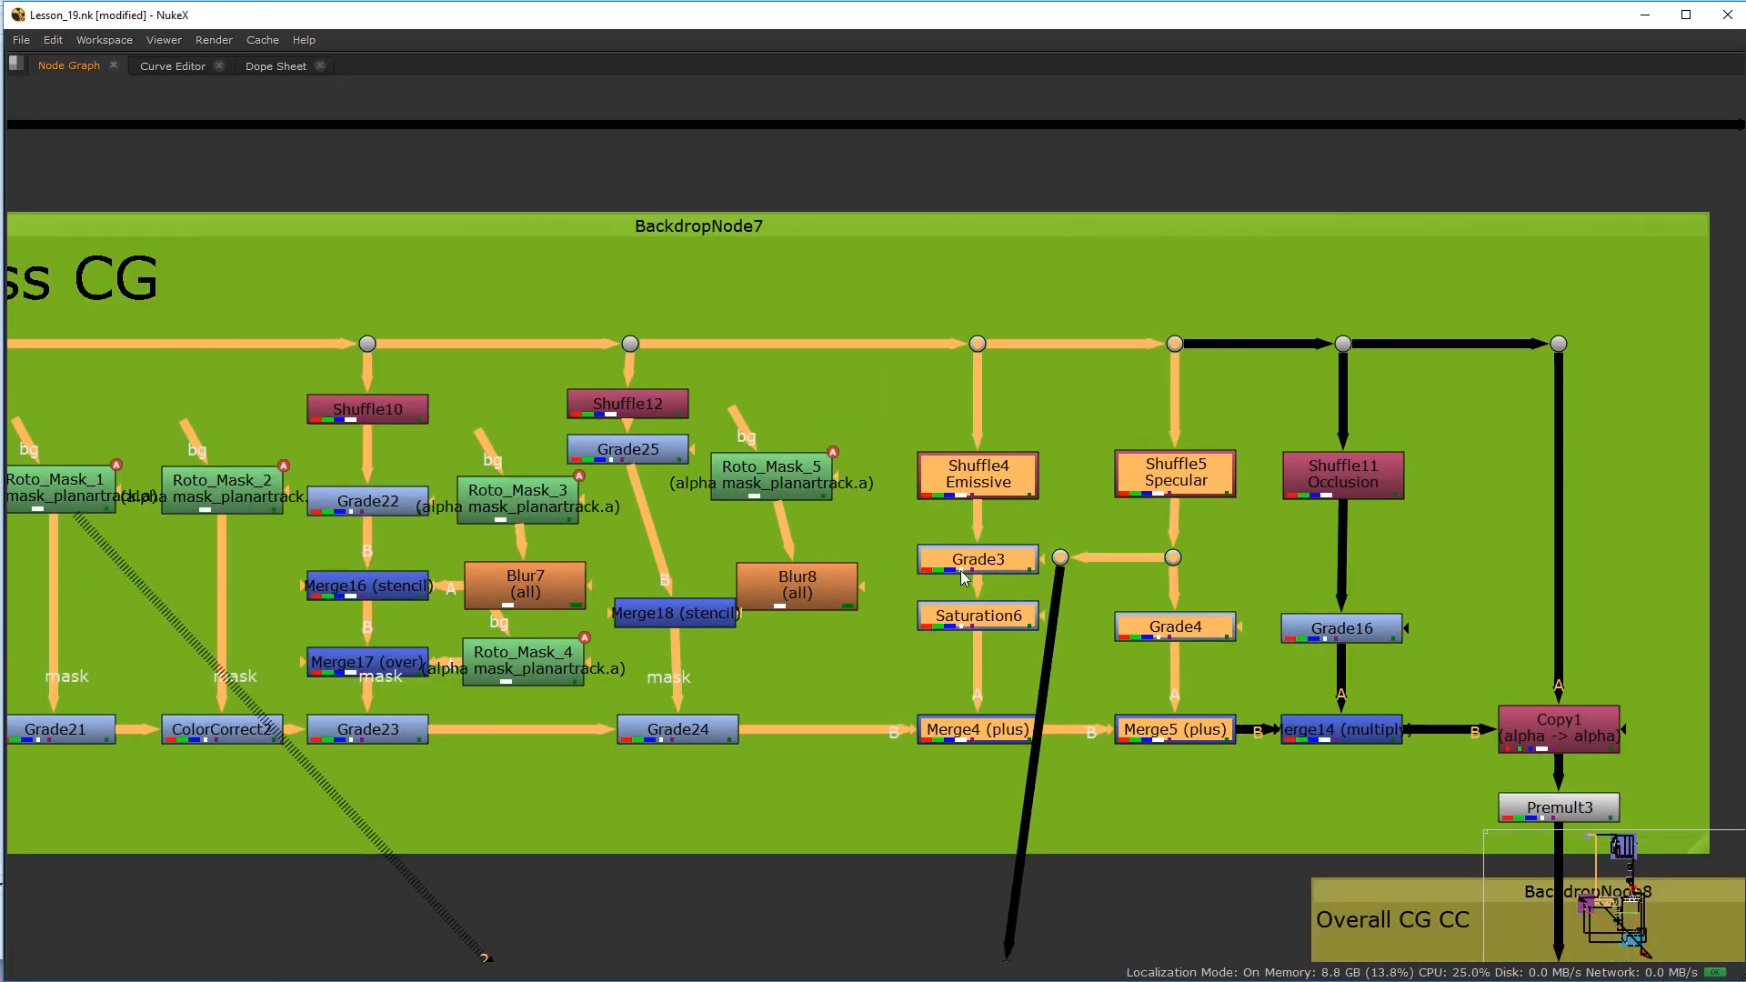
middle_click_drag(961, 580, 1000, 445)
left_click_drag(1044, 834, 1098, 828)
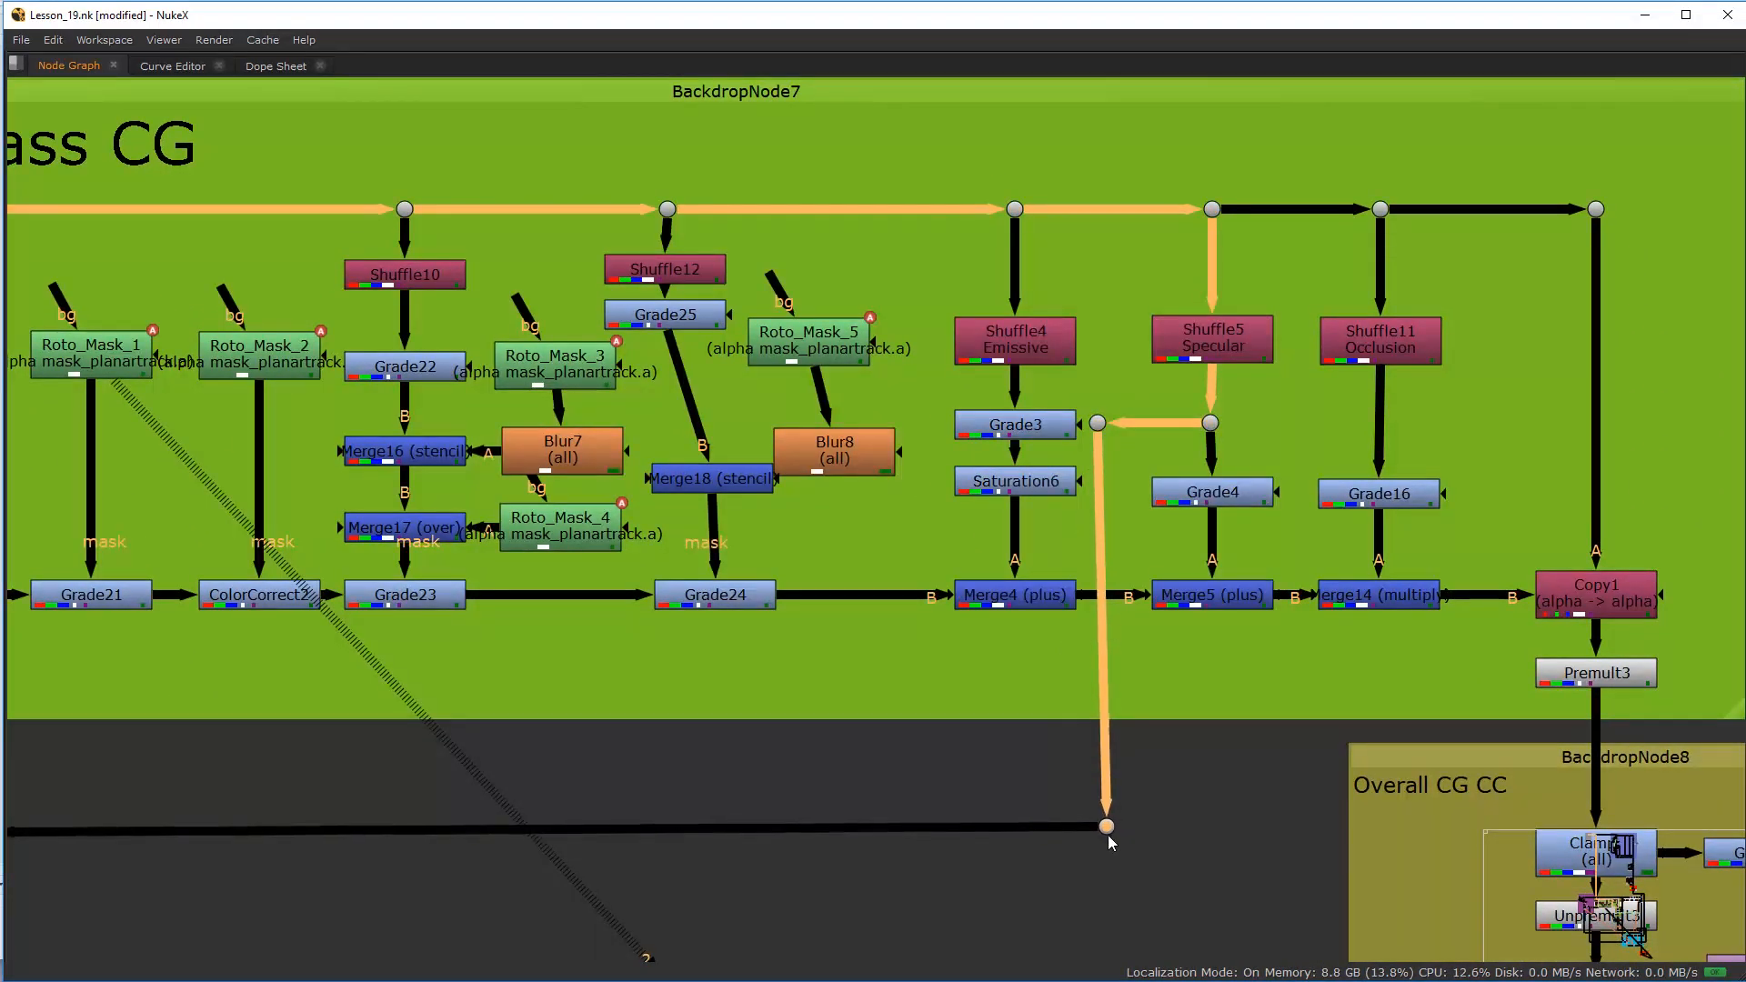
Step: Spread out Blur8, Merge18 and Roto_Mask_5, with Blur8 level beside Merge18, and lower Grade25 toward Merge18
scroll(851, 657, "up", 2)
left_click_drag(847, 404, 884, 426)
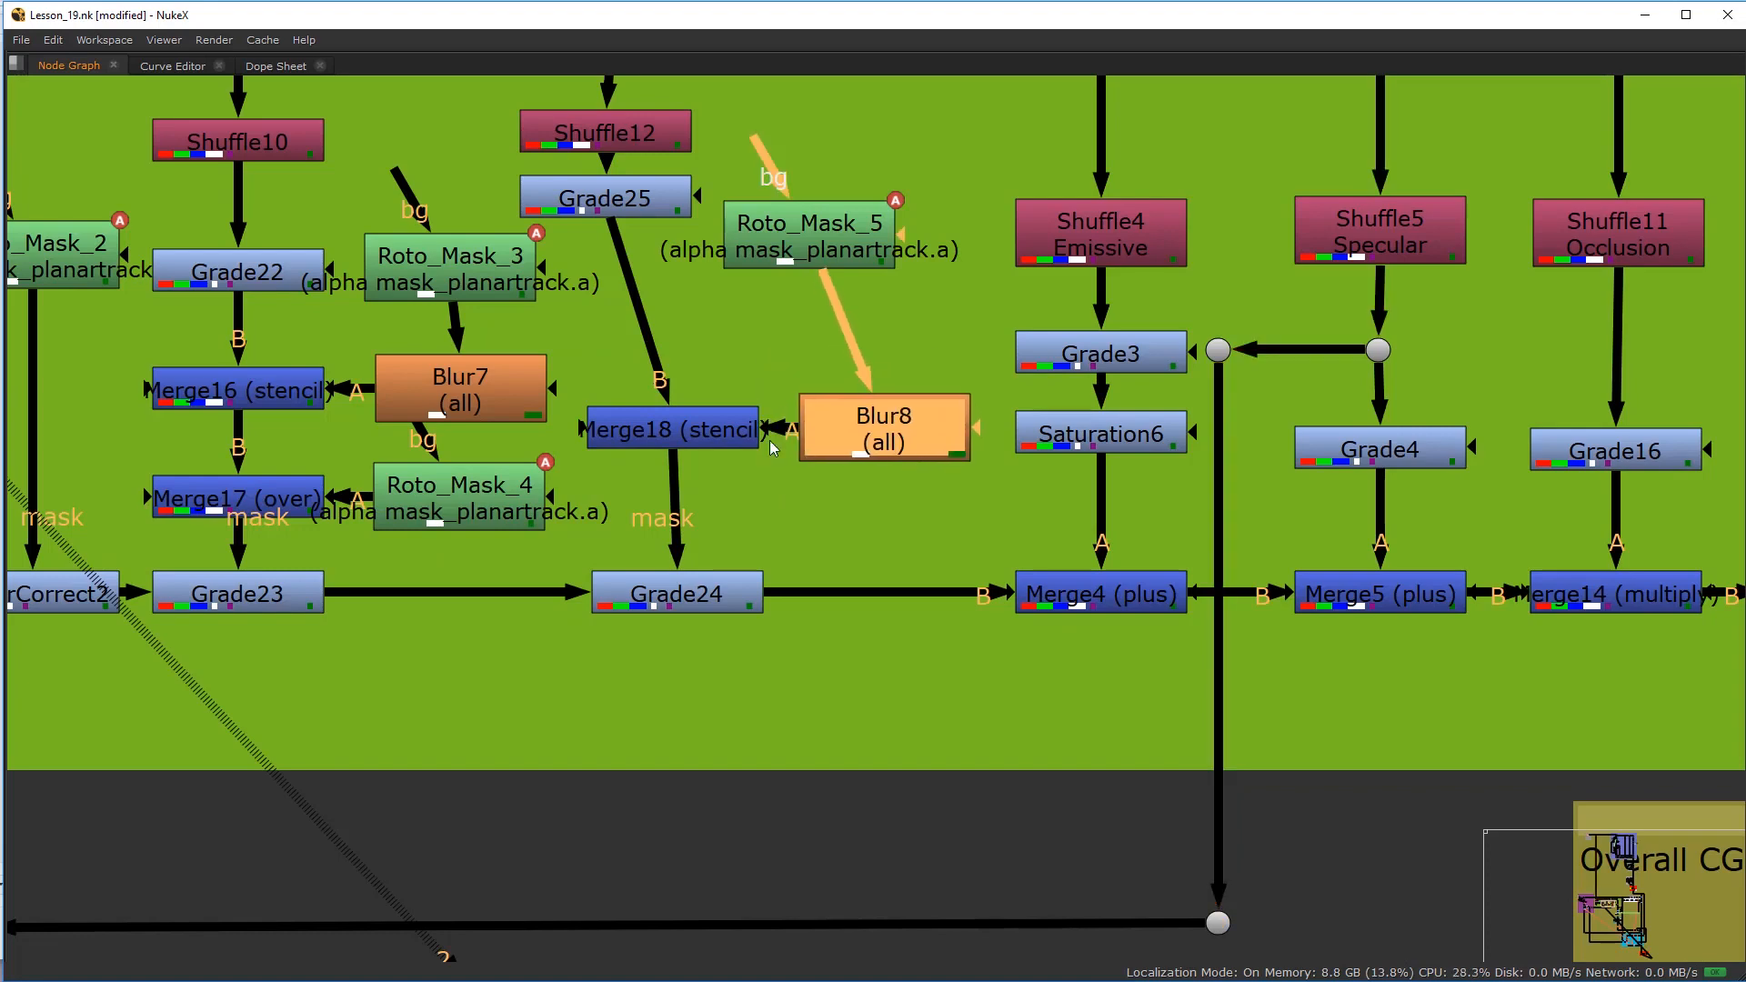
left_click(703, 464)
left_click_drag(702, 464, 690, 447)
middle_click_drag(690, 447, 658, 592)
left_click_drag(750, 406, 825, 461)
left_click_drag(618, 350, 686, 459)
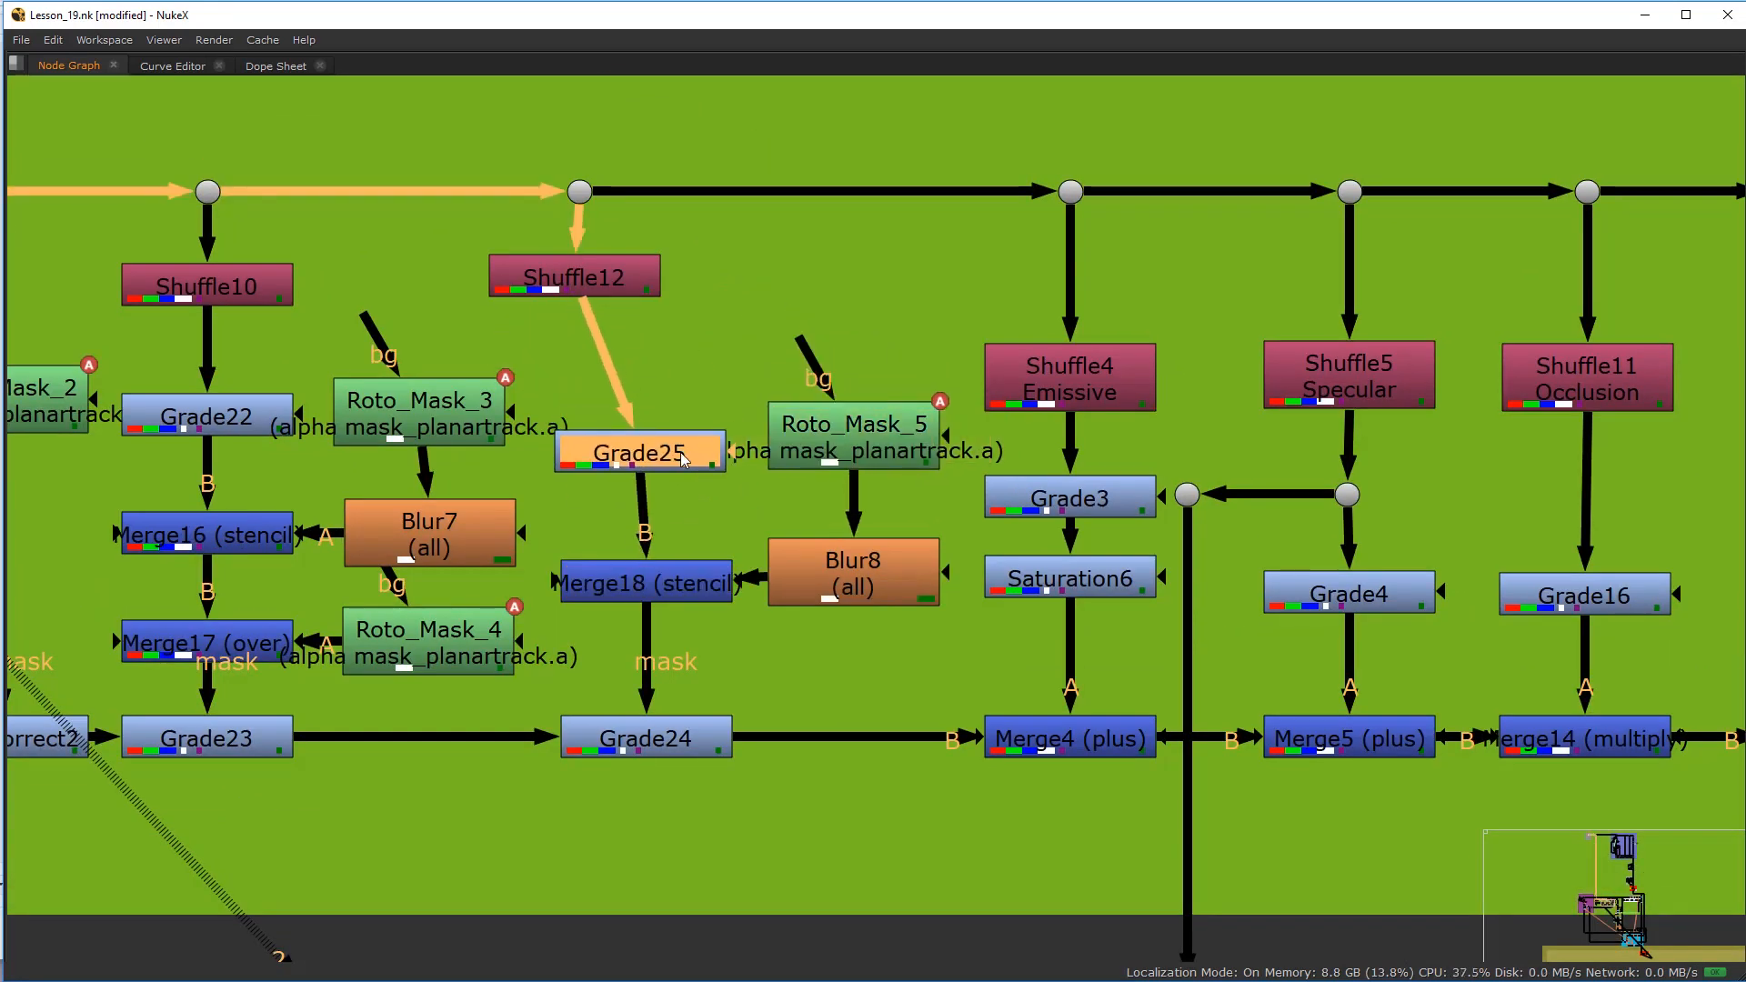
Step: Shift Shuffle12 and its feeding dot right and straighten Grade25 and Merge18 into one vertical column above Grade24
left_click_drag(623, 295, 685, 330)
left_click_drag(582, 193, 639, 193)
left_click_drag(651, 311, 651, 273)
left_click_drag(662, 459, 667, 412)
left_click_drag(645, 591, 645, 582)
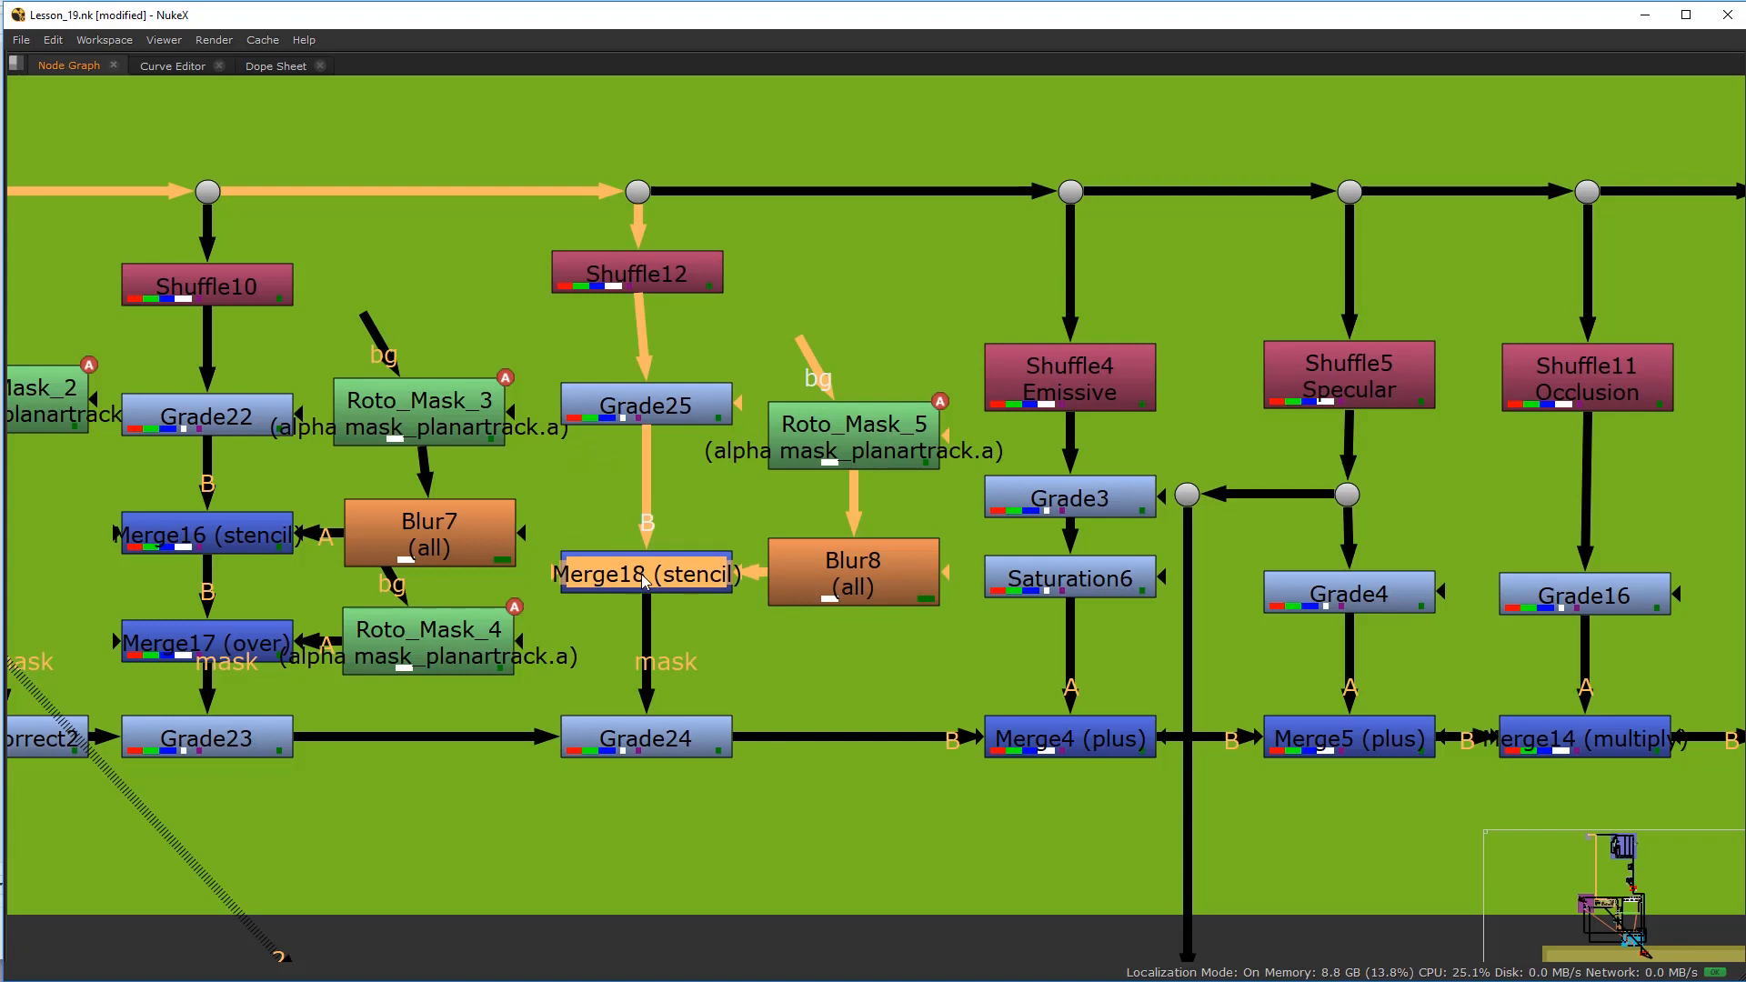
Step: Restore the full layout and view Grade25, followed by Merge18, to check the matte before and after the roto stencil
key("space")
scroll(546, 782, "down", 6)
middle_click_drag(493, 809, 467, 926)
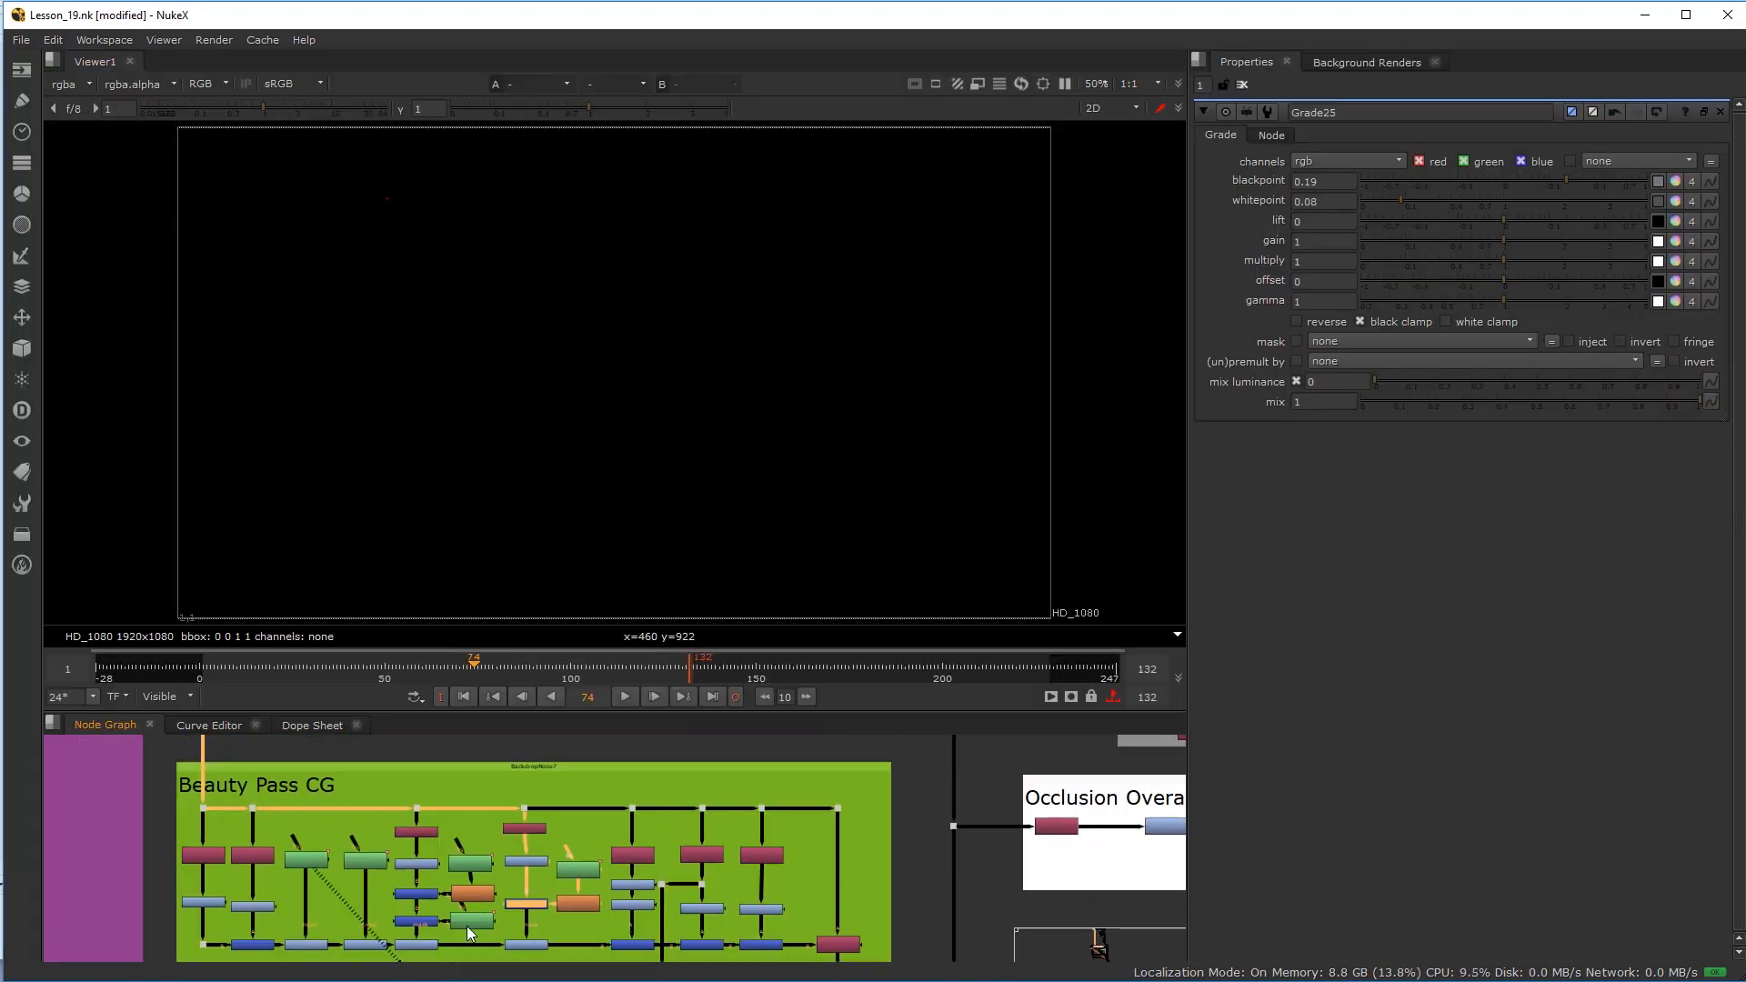
scroll(501, 901, "up", 3)
left_click(549, 823)
key("1")
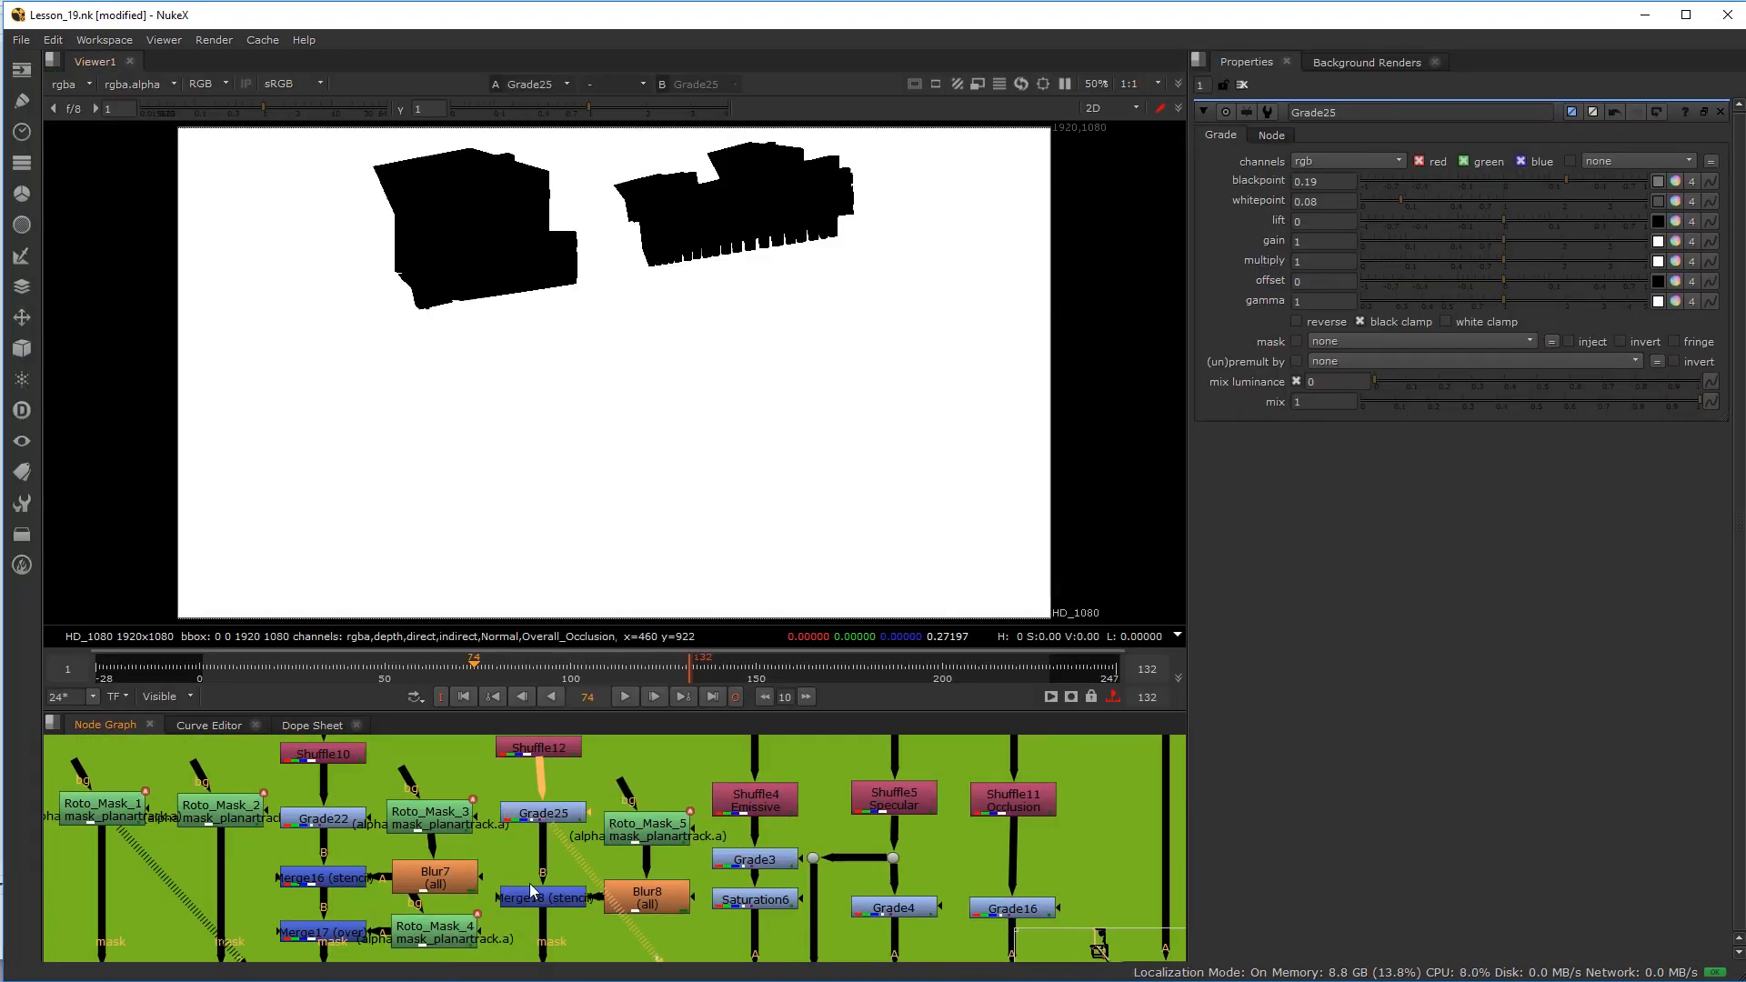
key("1")
middle_click_drag(502, 368, 564, 320)
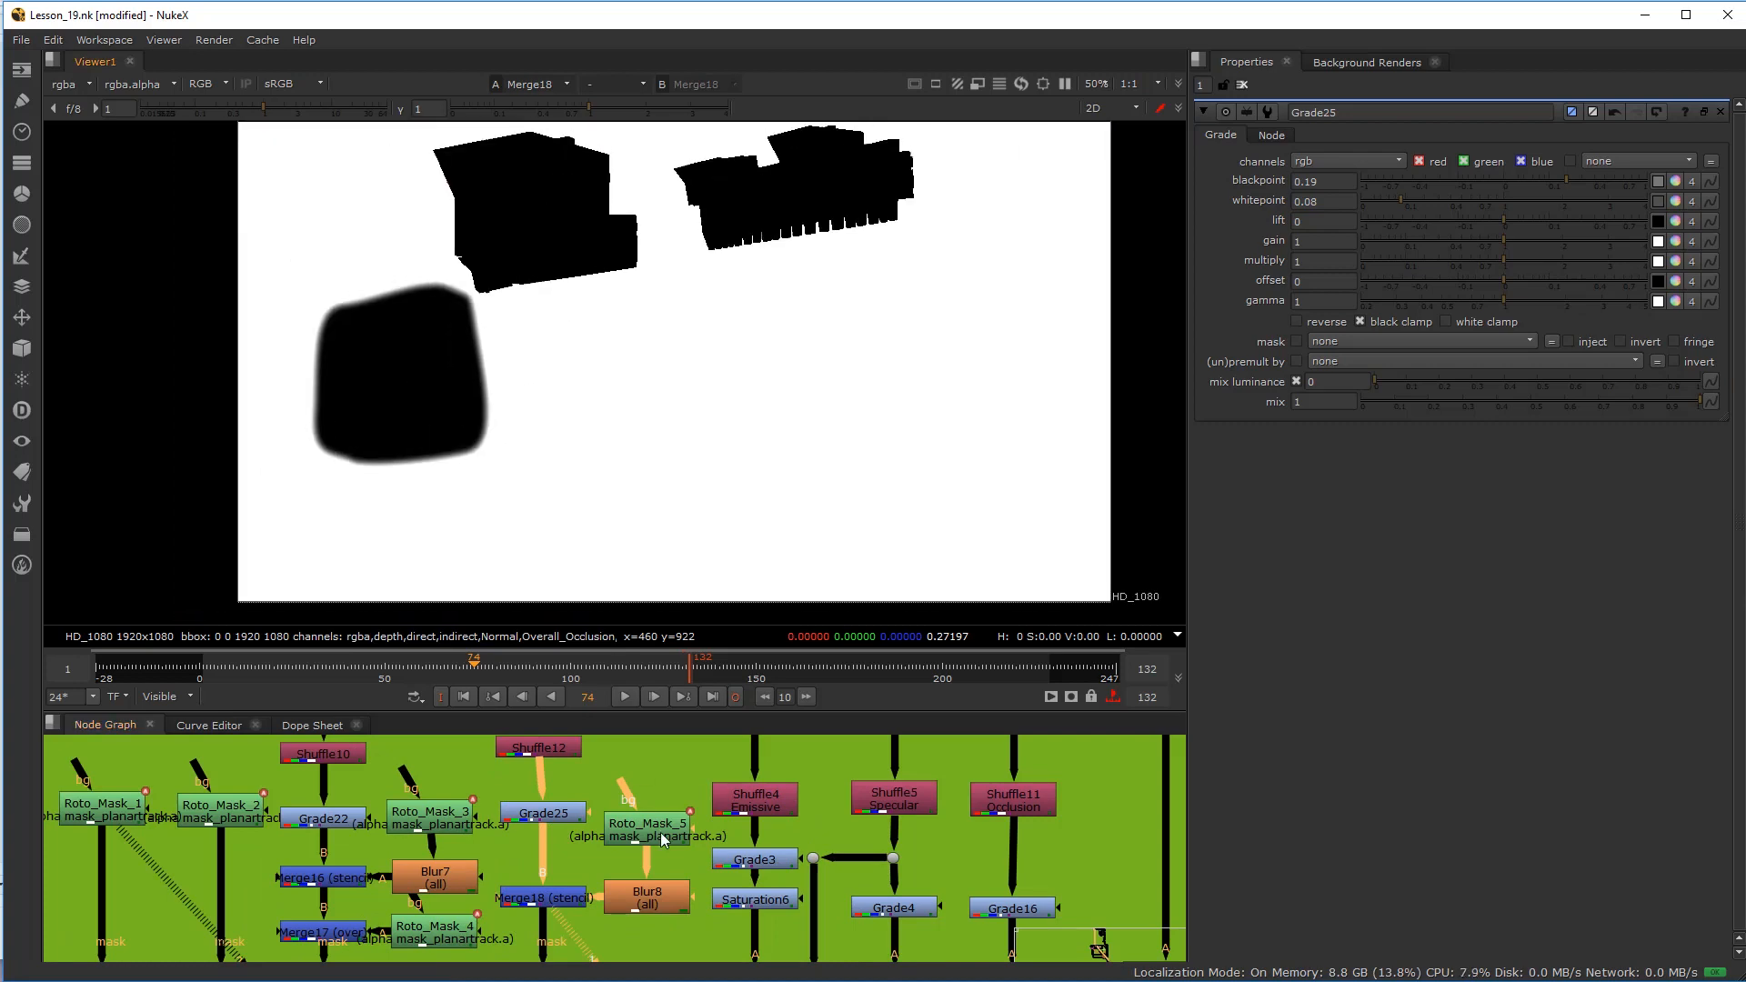
Step: Find the Write2 node in the OUTPUT backdrop and view its final composite
middle_click_drag(659, 879, 693, 757)
scroll(588, 880, "up", 2)
left_click(606, 850)
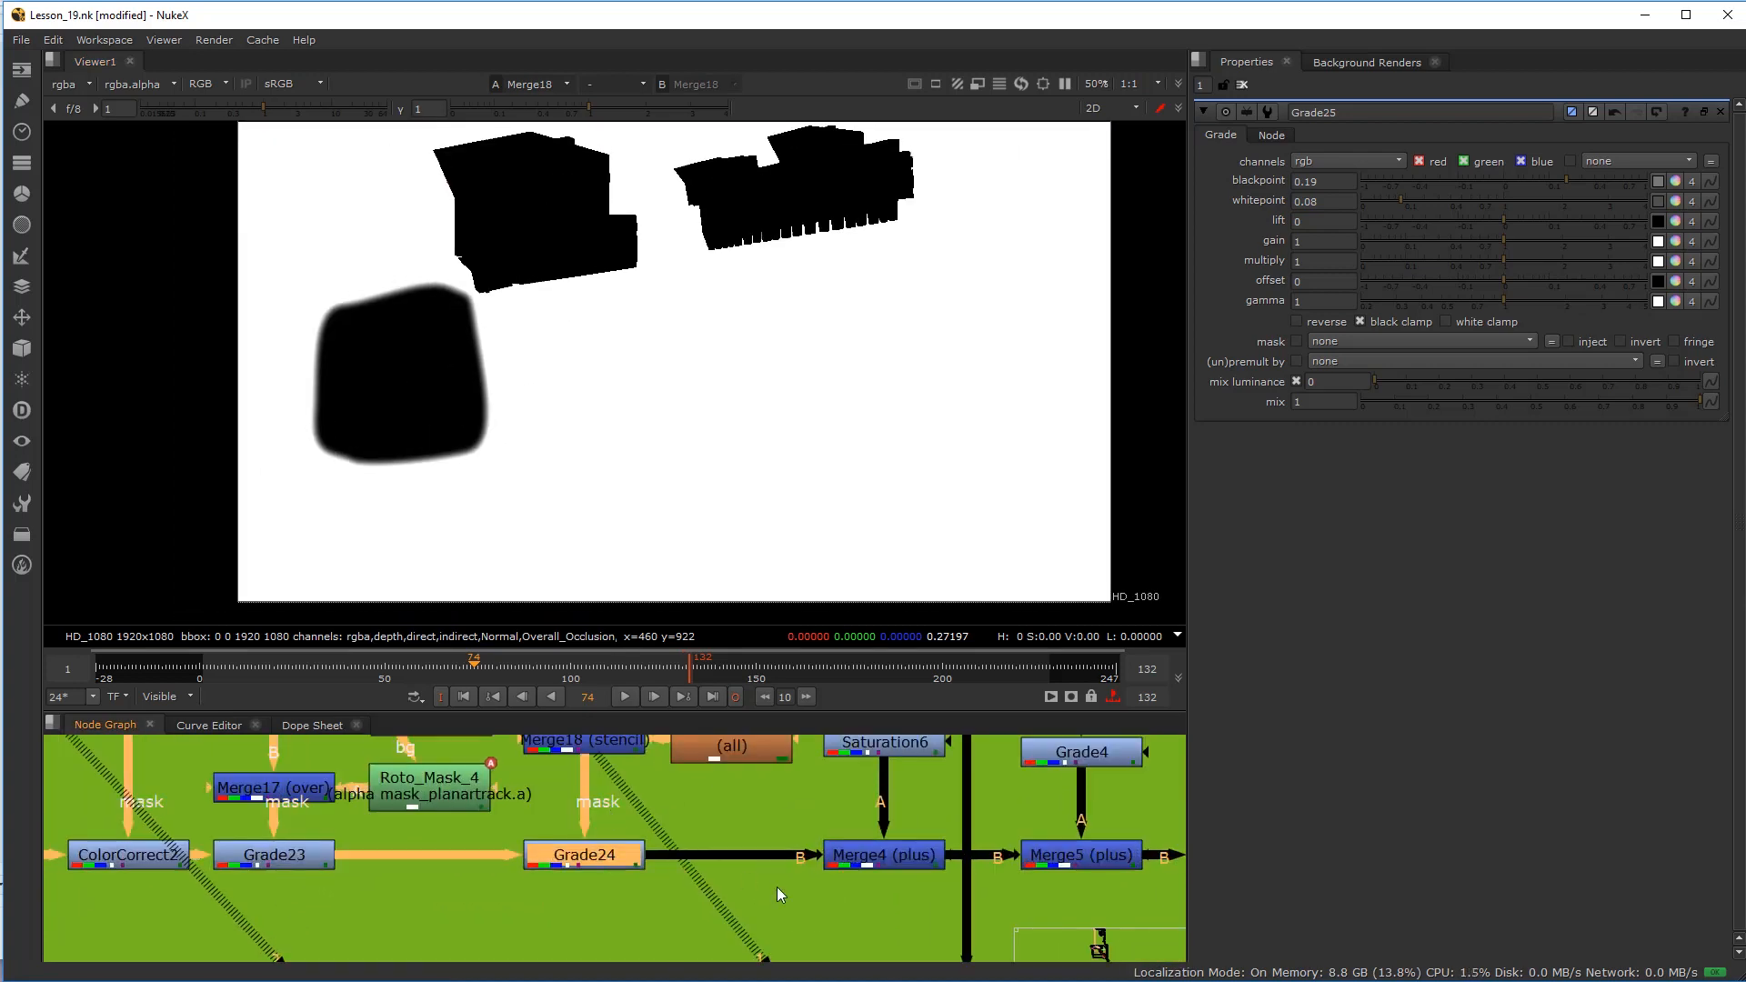
scroll(778, 891, "down", 6)
scroll(960, 942, "down", 3)
middle_click_drag(961, 936, 846, 782)
scroll(877, 887, "up", 3)
middle_click_drag(864, 885, 782, 698)
scroll(782, 698, "up", 4)
middle_click_drag(780, 800, 789, 946)
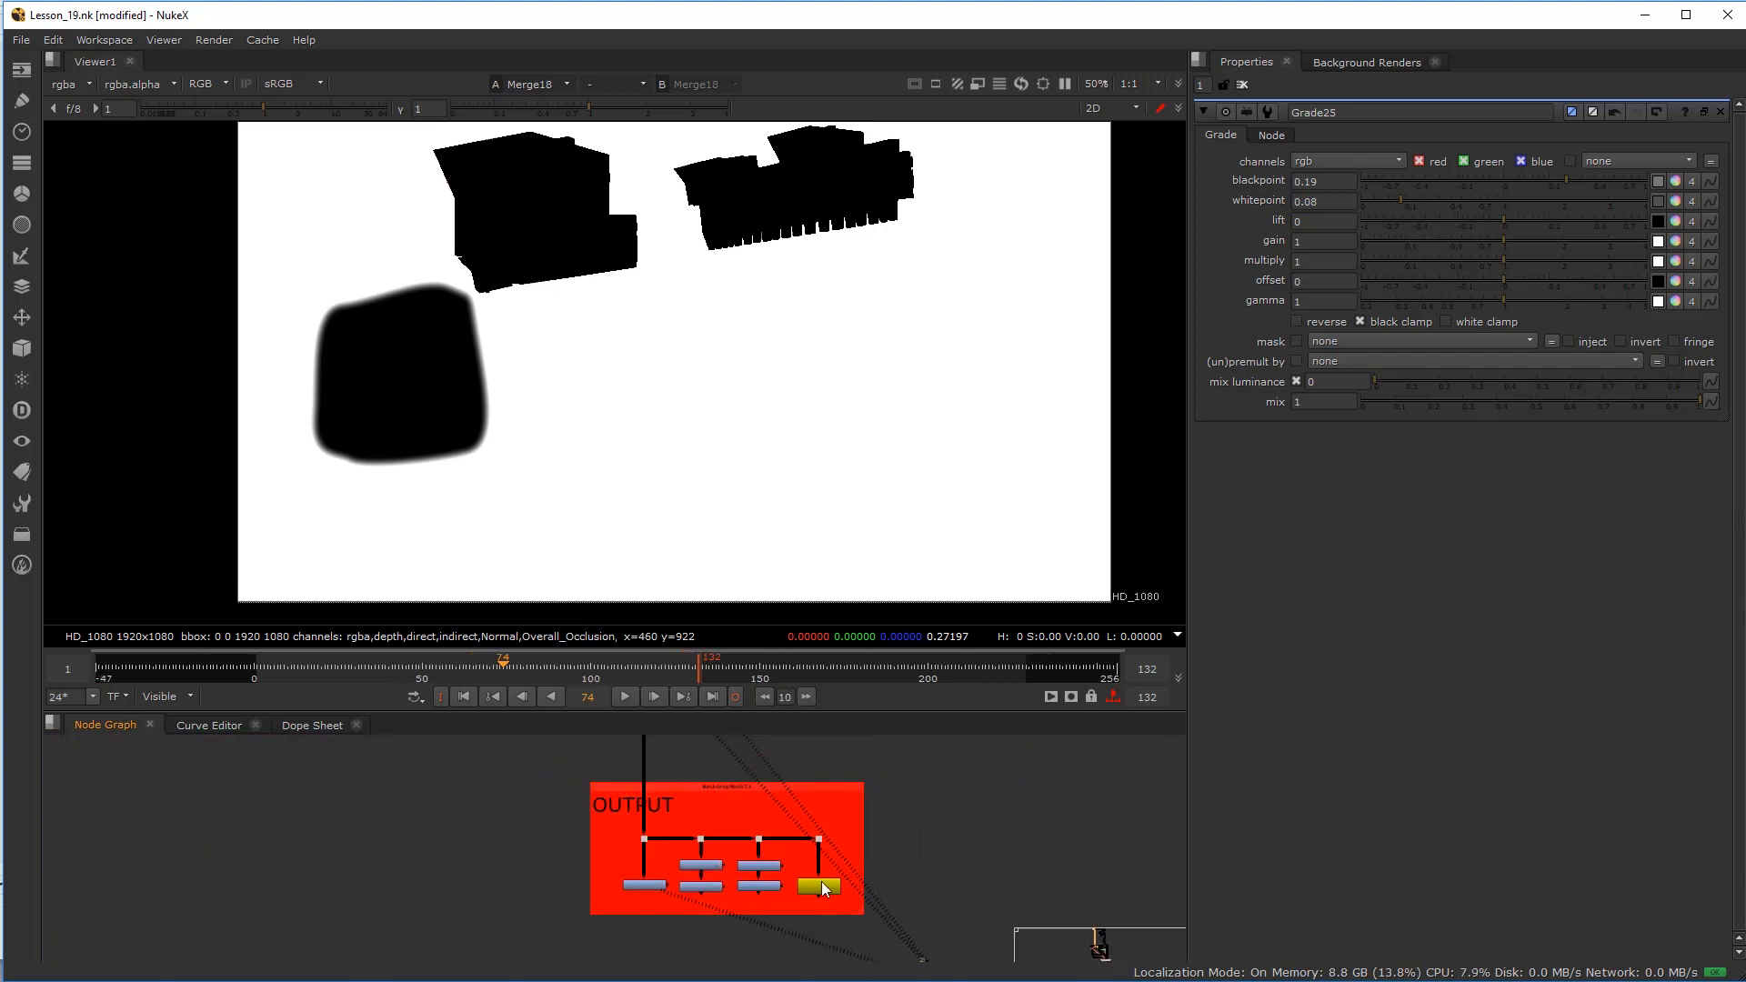
scroll(821, 881, "up", 2)
middle_click_drag(917, 897, 711, 872)
left_click_drag(744, 884, 734, 850)
left_click(600, 753)
key("1")
scroll(540, 838, "down", 8)
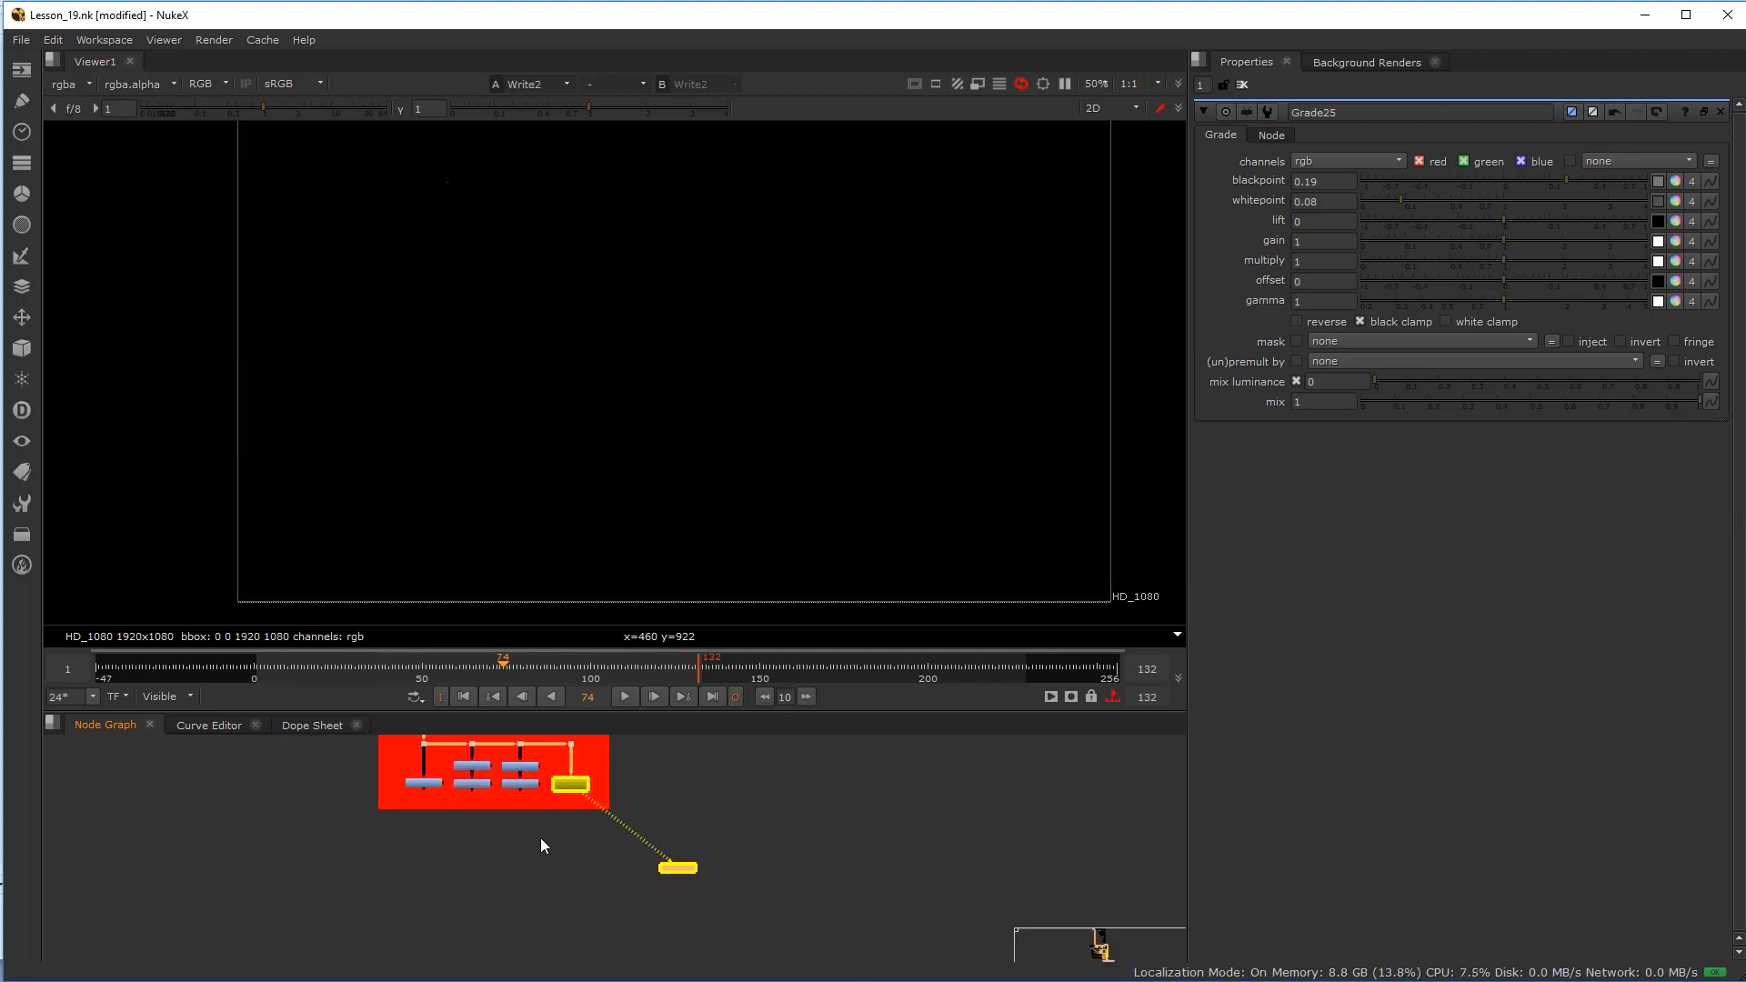
Step: Return to the Beauty Pass CG branch and examine the Merge14 and Grade16 settings against a close view of the monitors
middle_click_drag(413, 799, 745, 955)
mouse_move(609, 741)
middle_mouse_down()
mouse_move(683, 844)
mouse_move(609, 751)
middle_mouse_up()
middle_click_drag(665, 807, 649, 771)
scroll(738, 850, "up", 3)
scroll(738, 849, "up", 8)
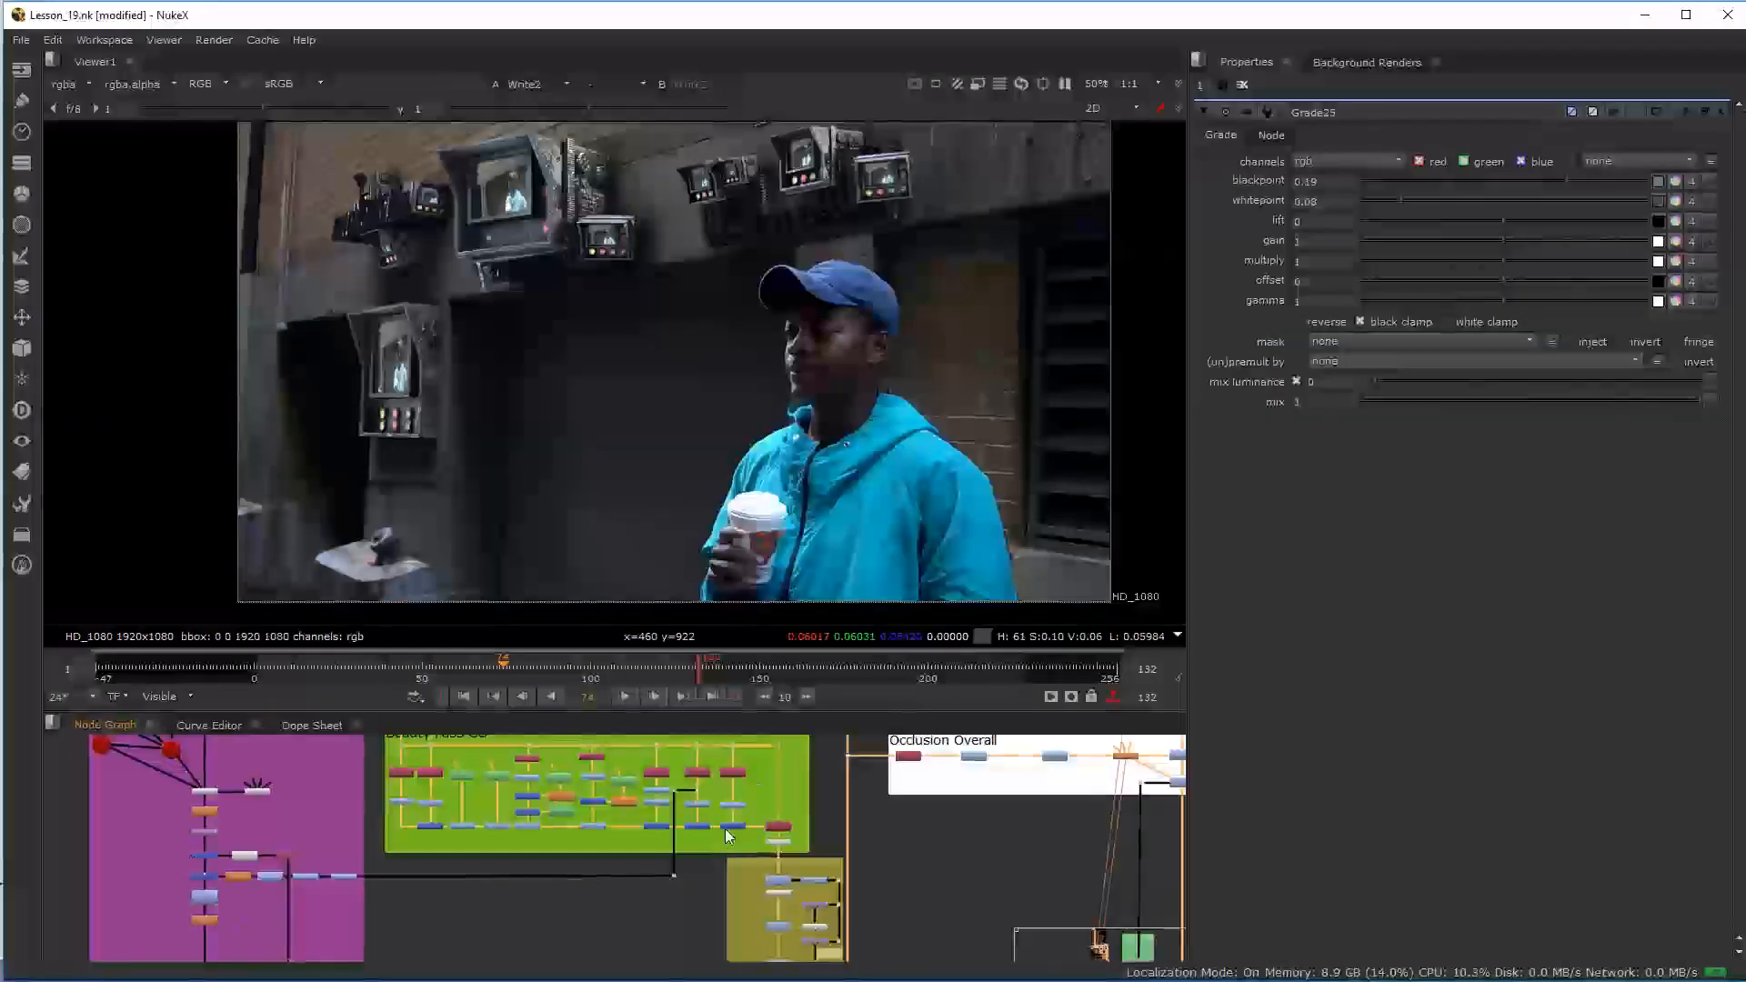
scroll(756, 846, "down", 3)
scroll(667, 875, "up", 4)
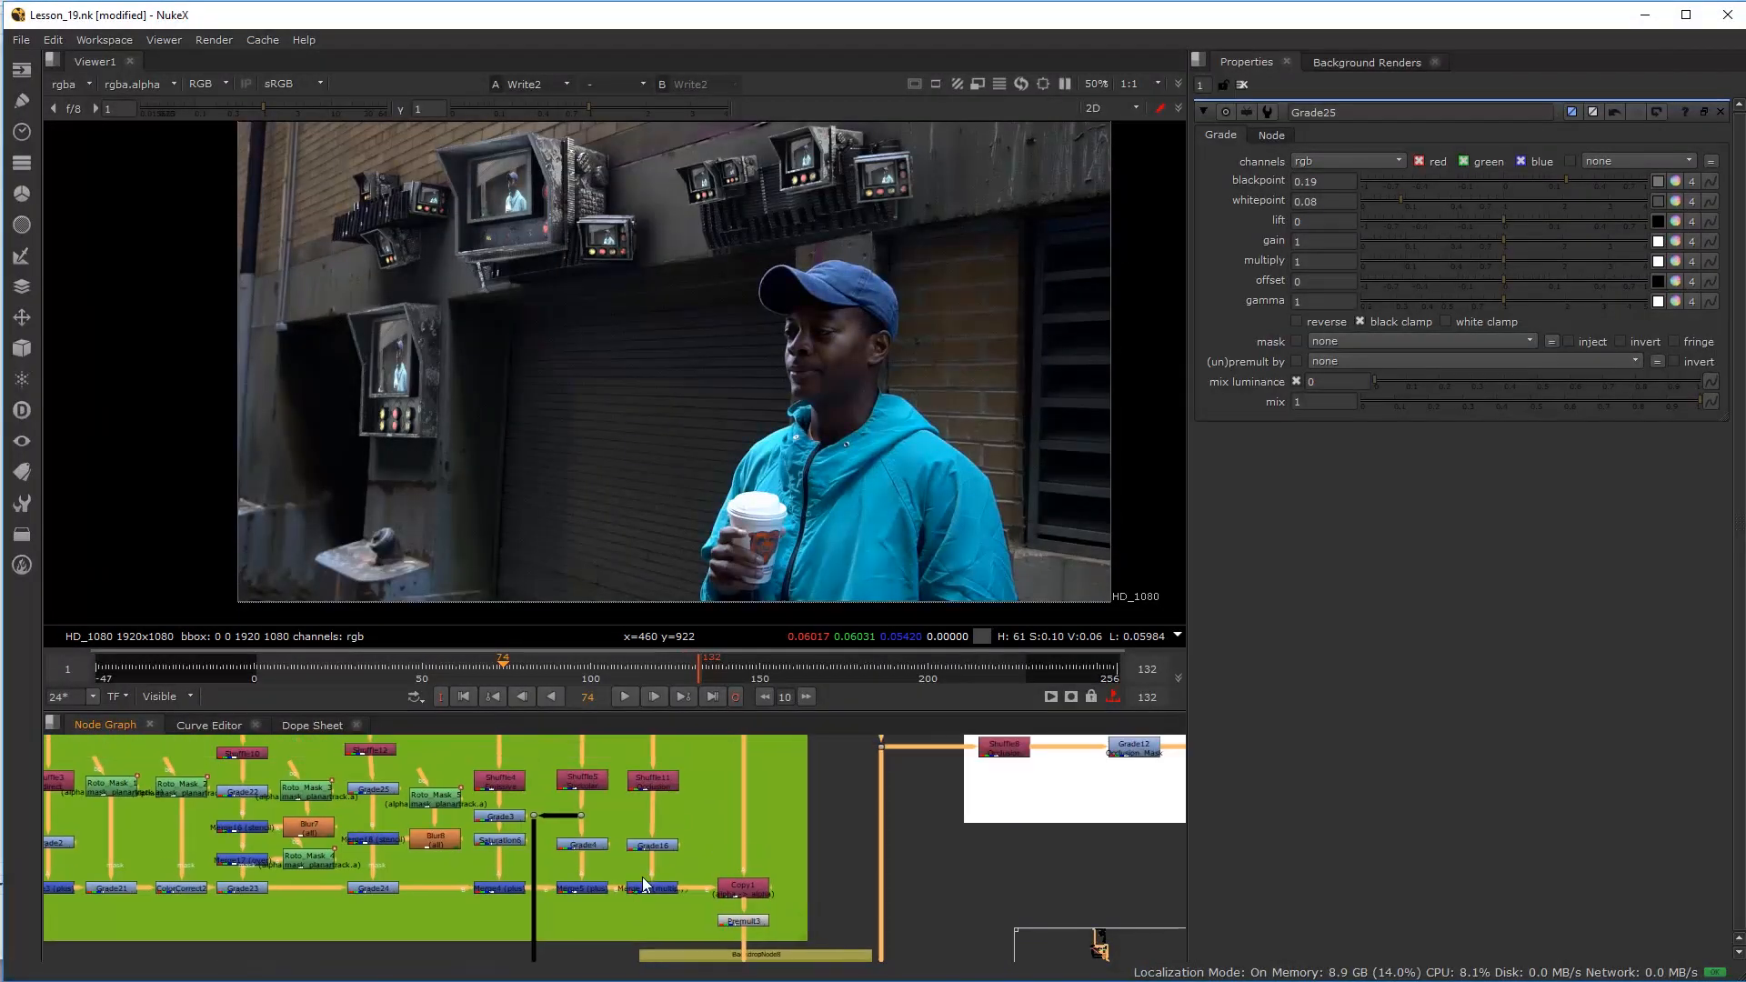
left_click(648, 902)
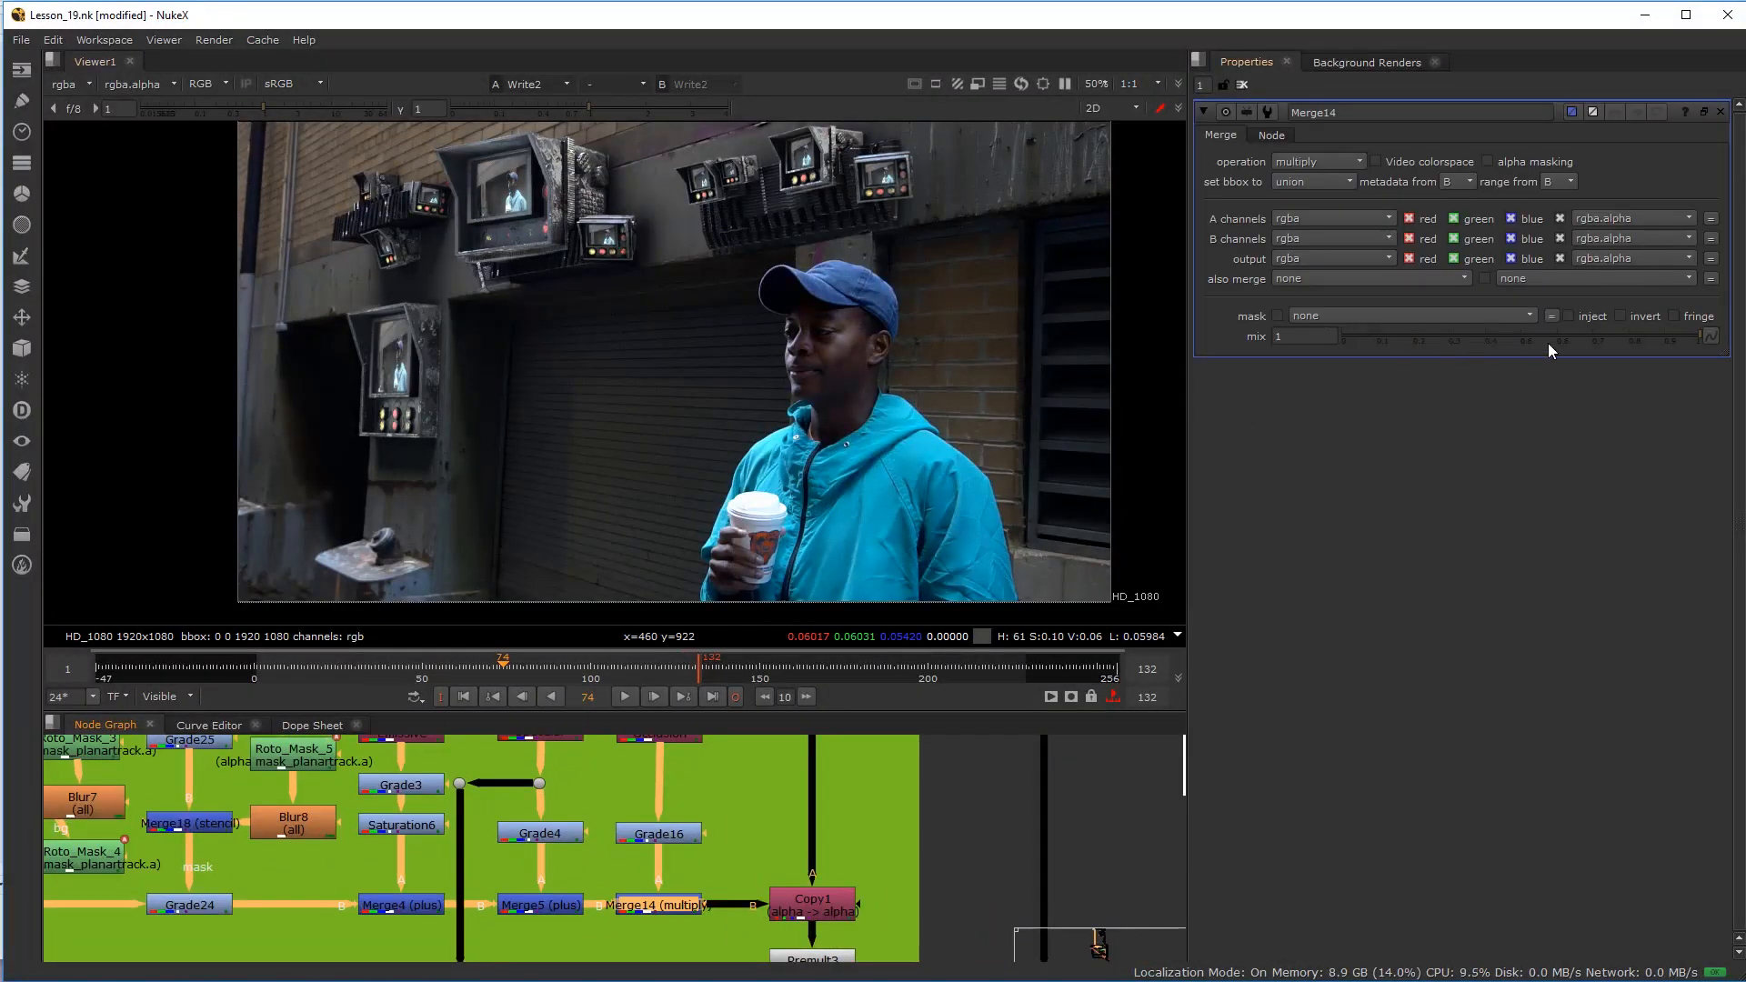
left_click(661, 833)
scroll(473, 282, "up", 3)
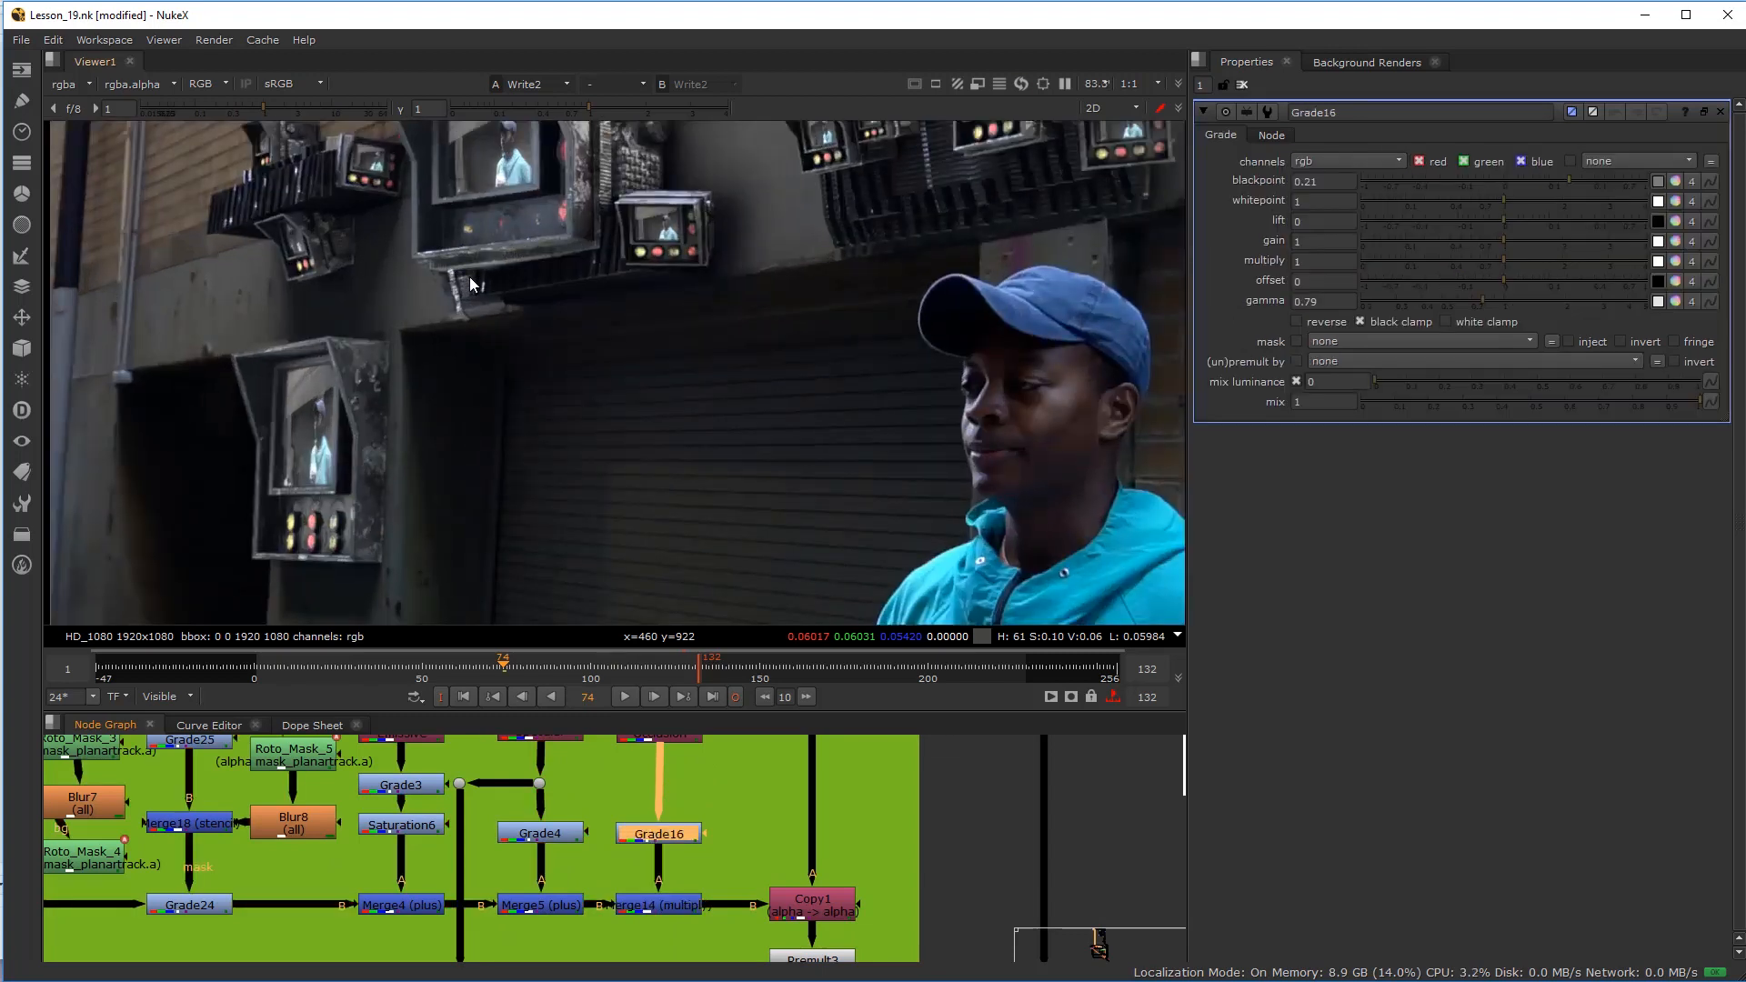
middle_click_drag(474, 192, 620, 429)
scroll(645, 483, "up", 4)
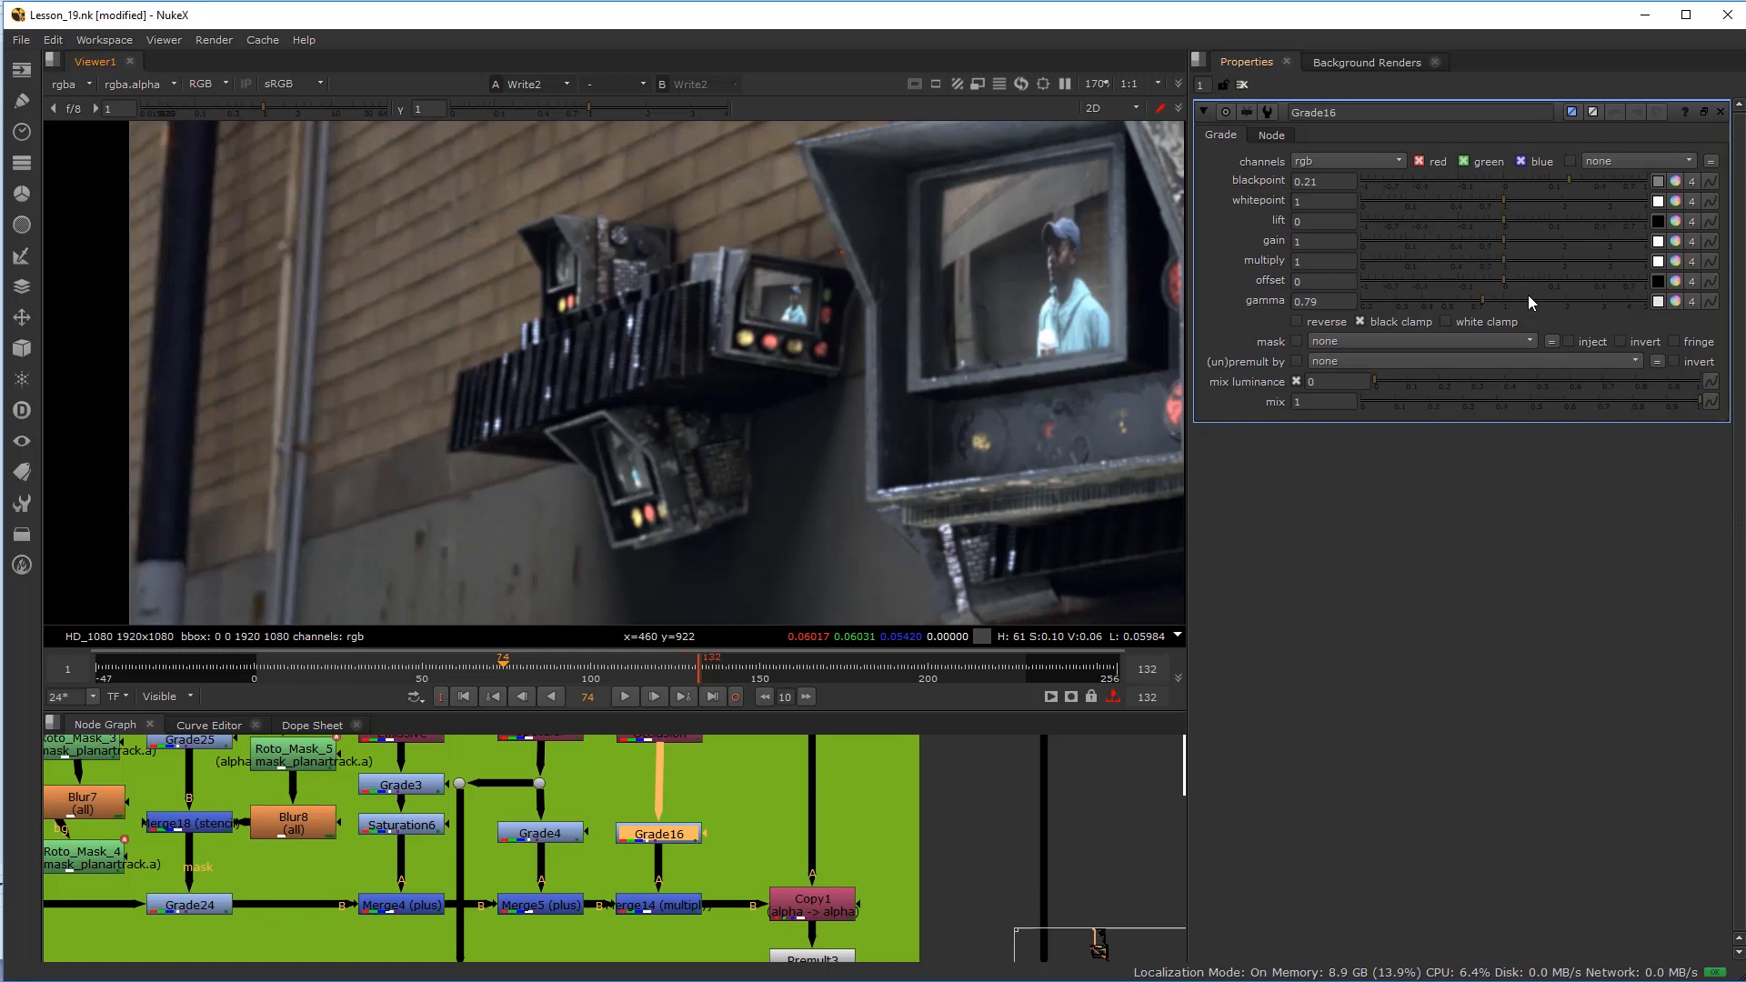
scroll(673, 903, "down", 5)
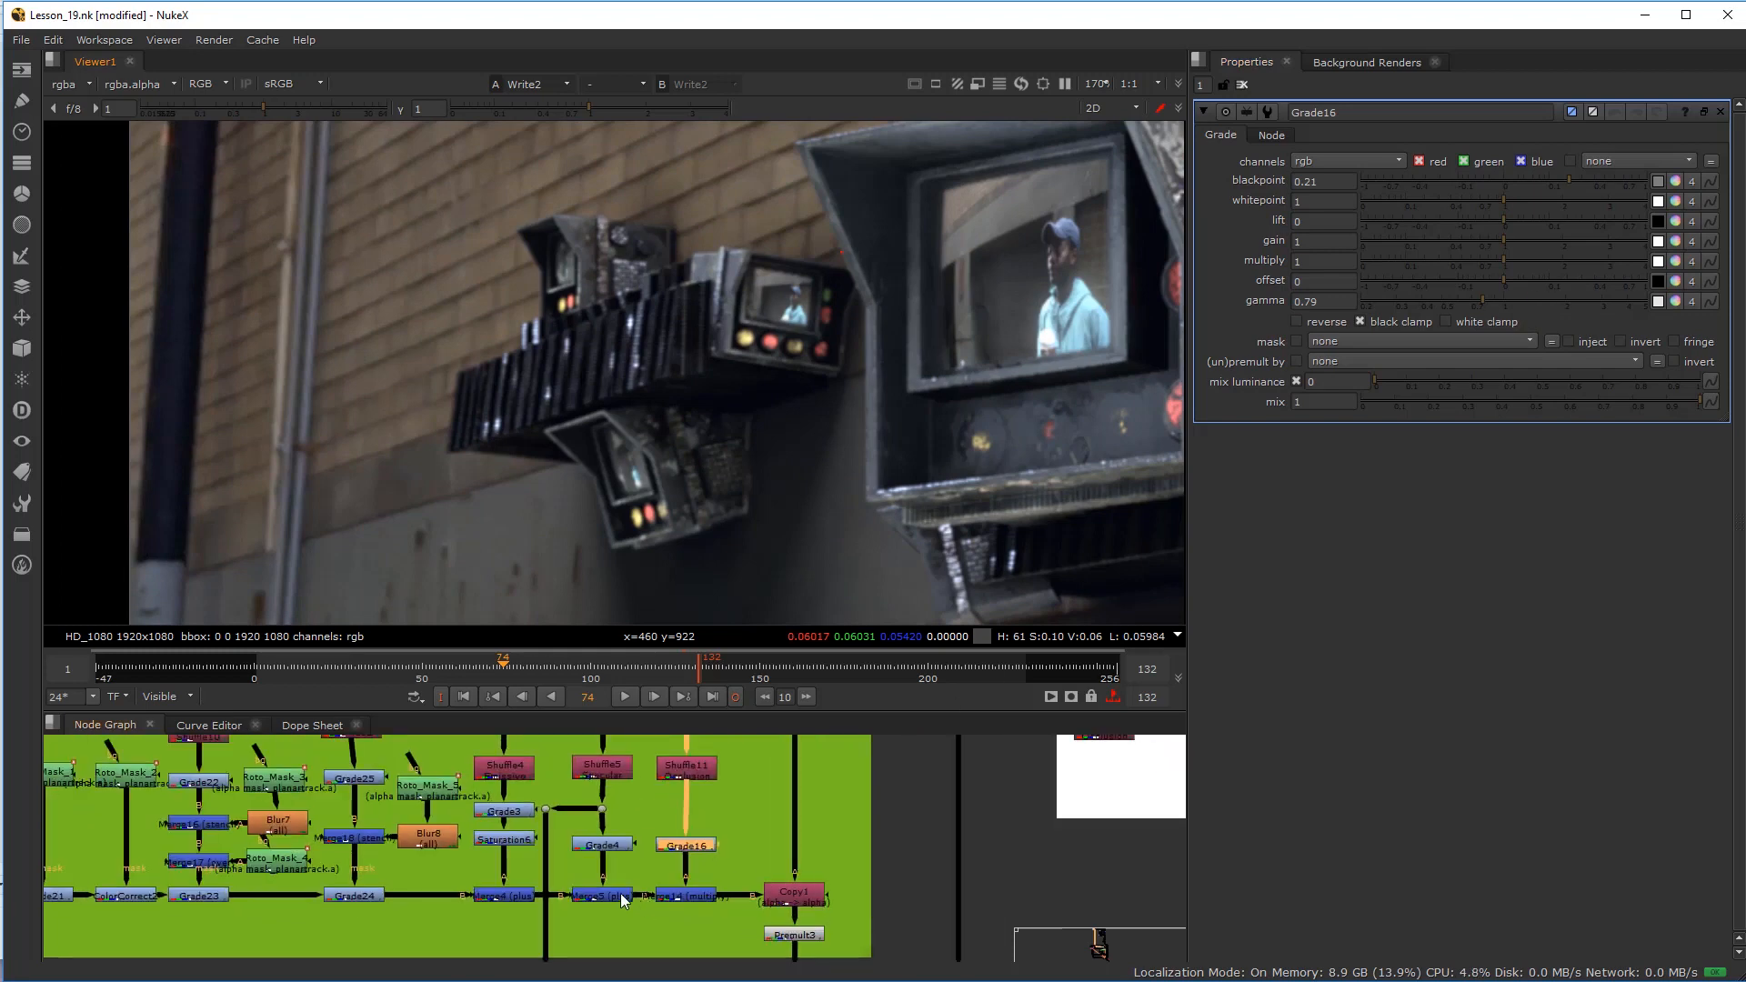
Step: Open Grade24 and try raising its gain to 1.98
scroll(487, 902, "up", 3)
scroll(487, 902, "up", 2)
left_click(445, 886)
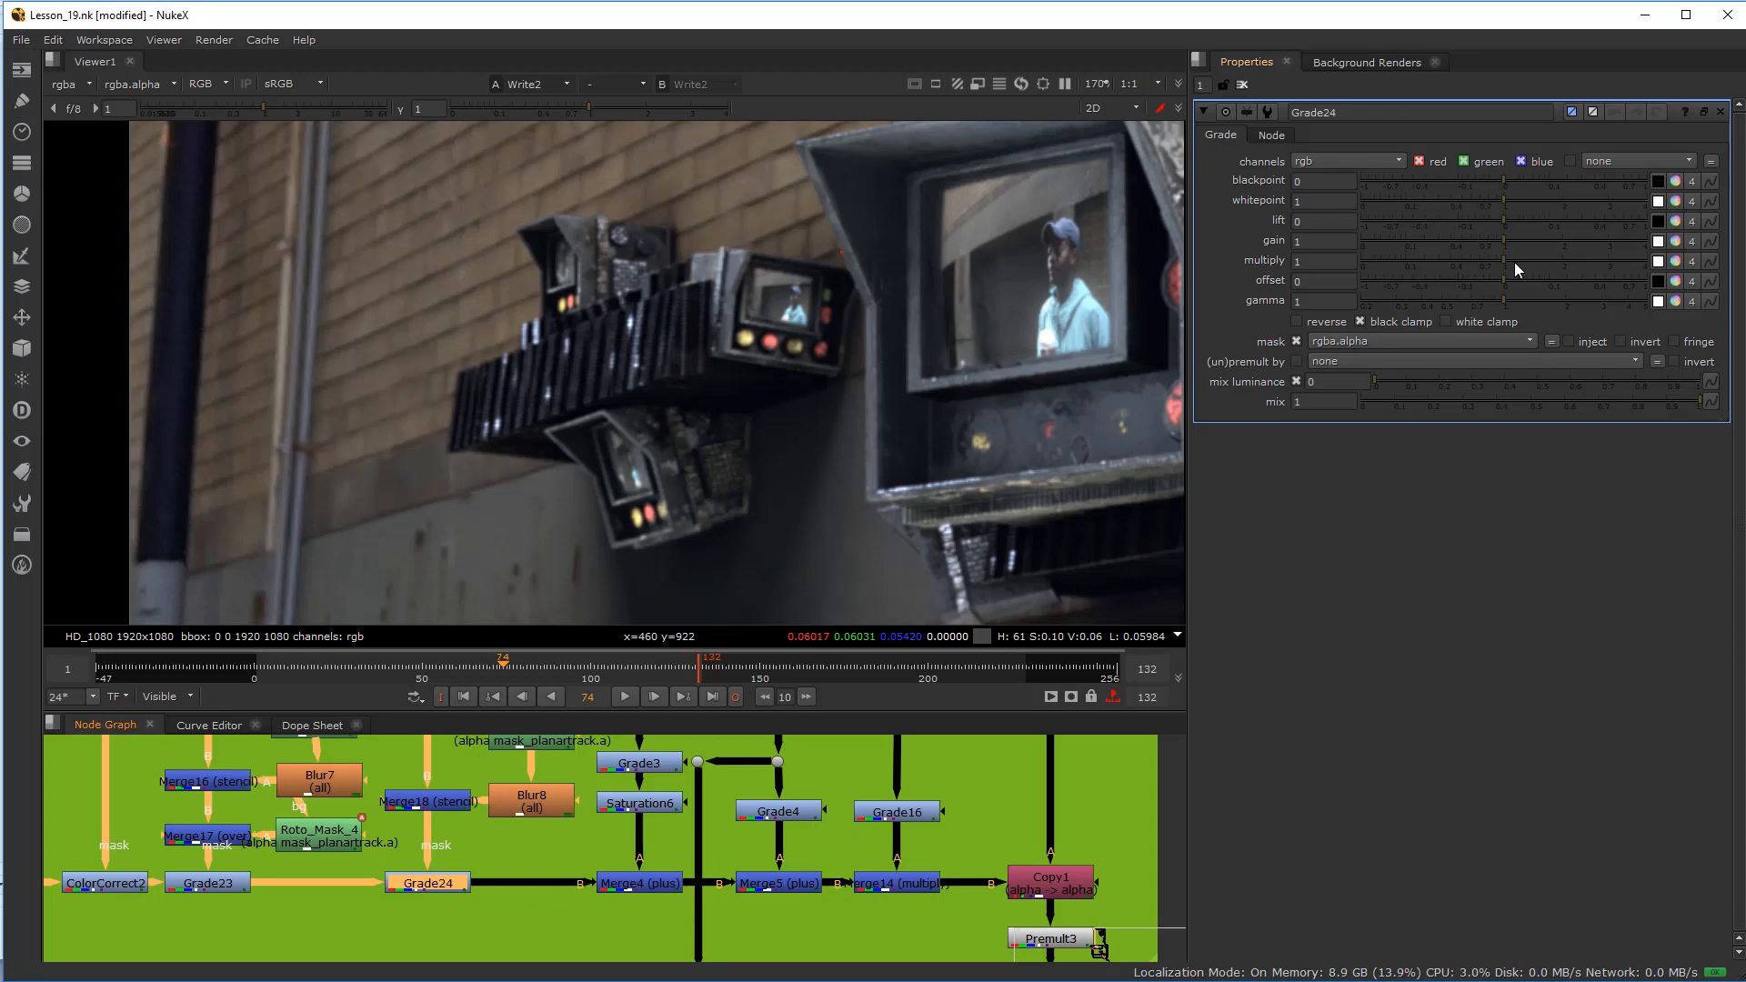
left_click(1526, 240)
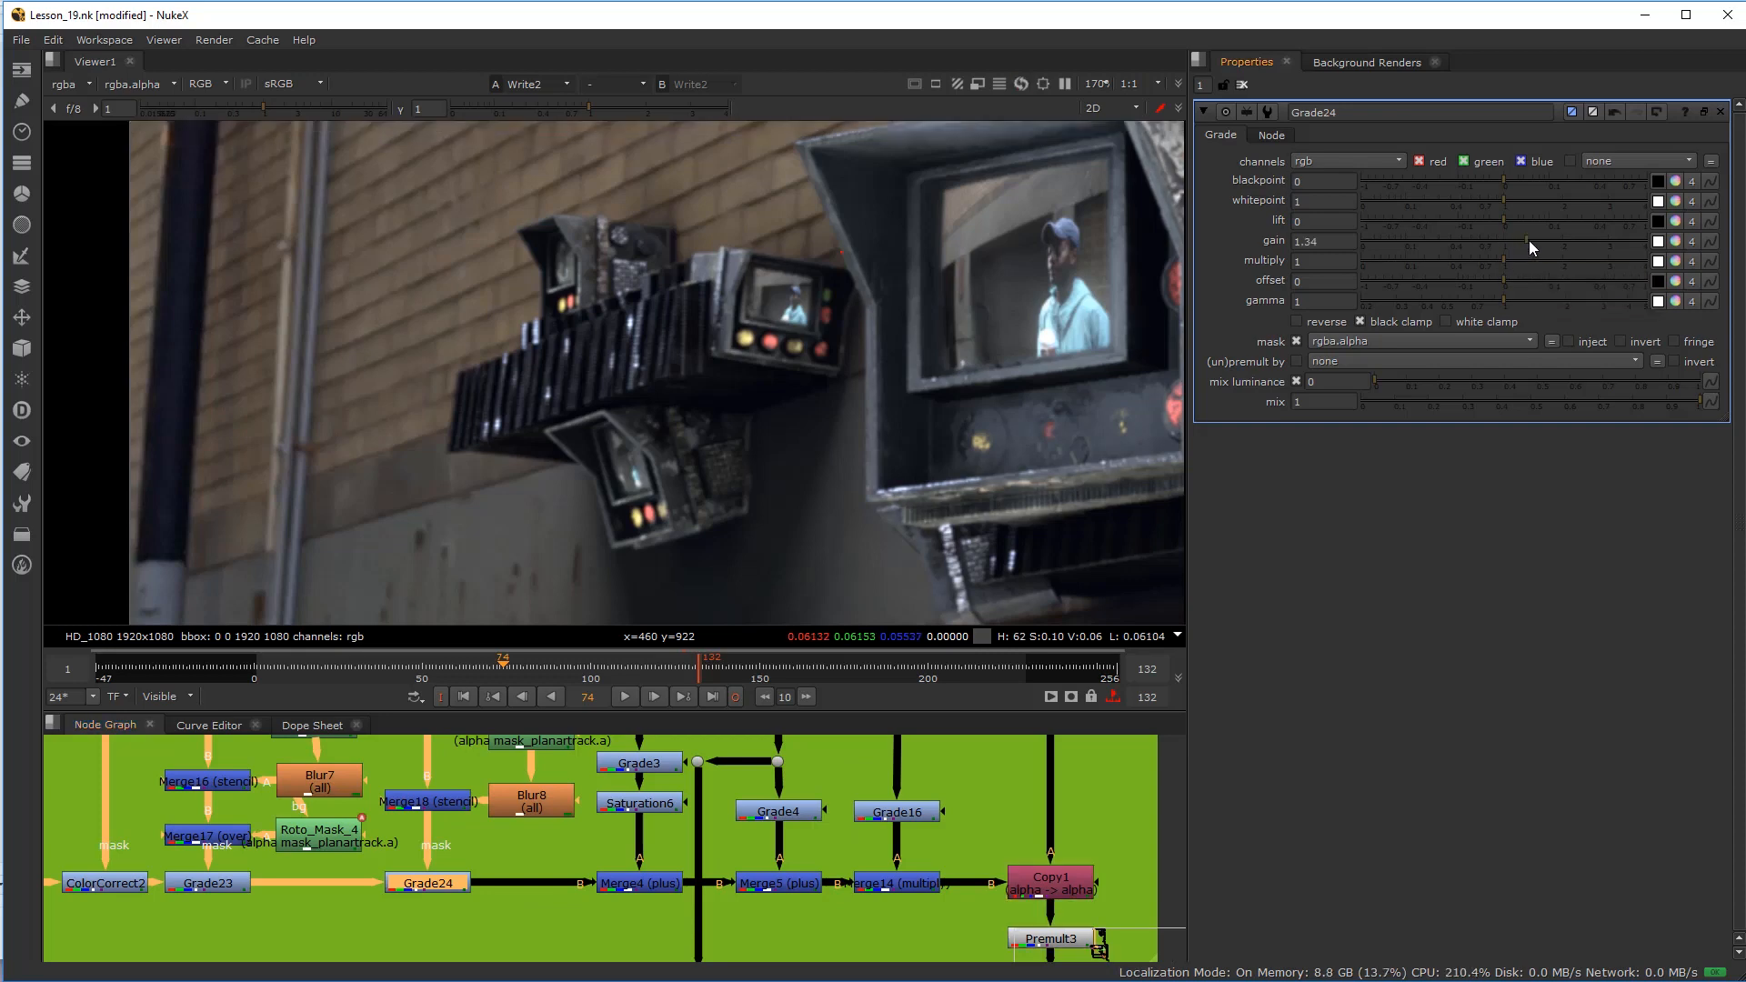
left_click(1562, 237)
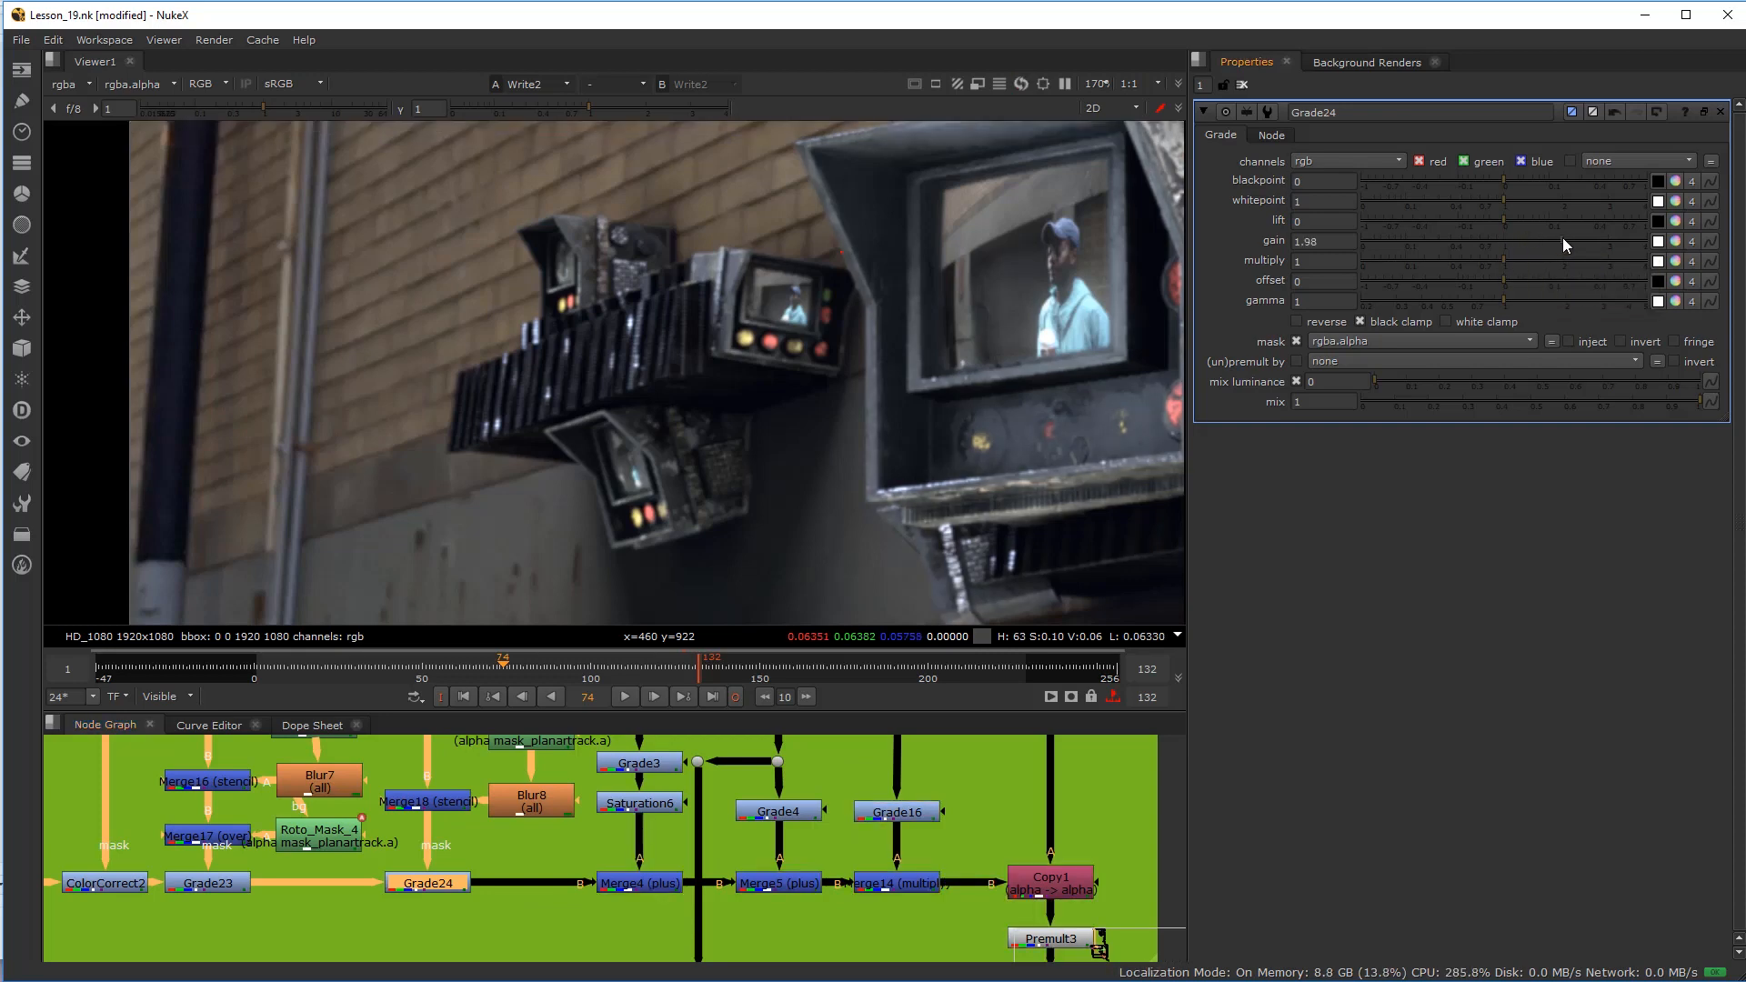
Step: View Merge18's output to check the matte that masks Grade24
scroll(933, 357, "down", 5)
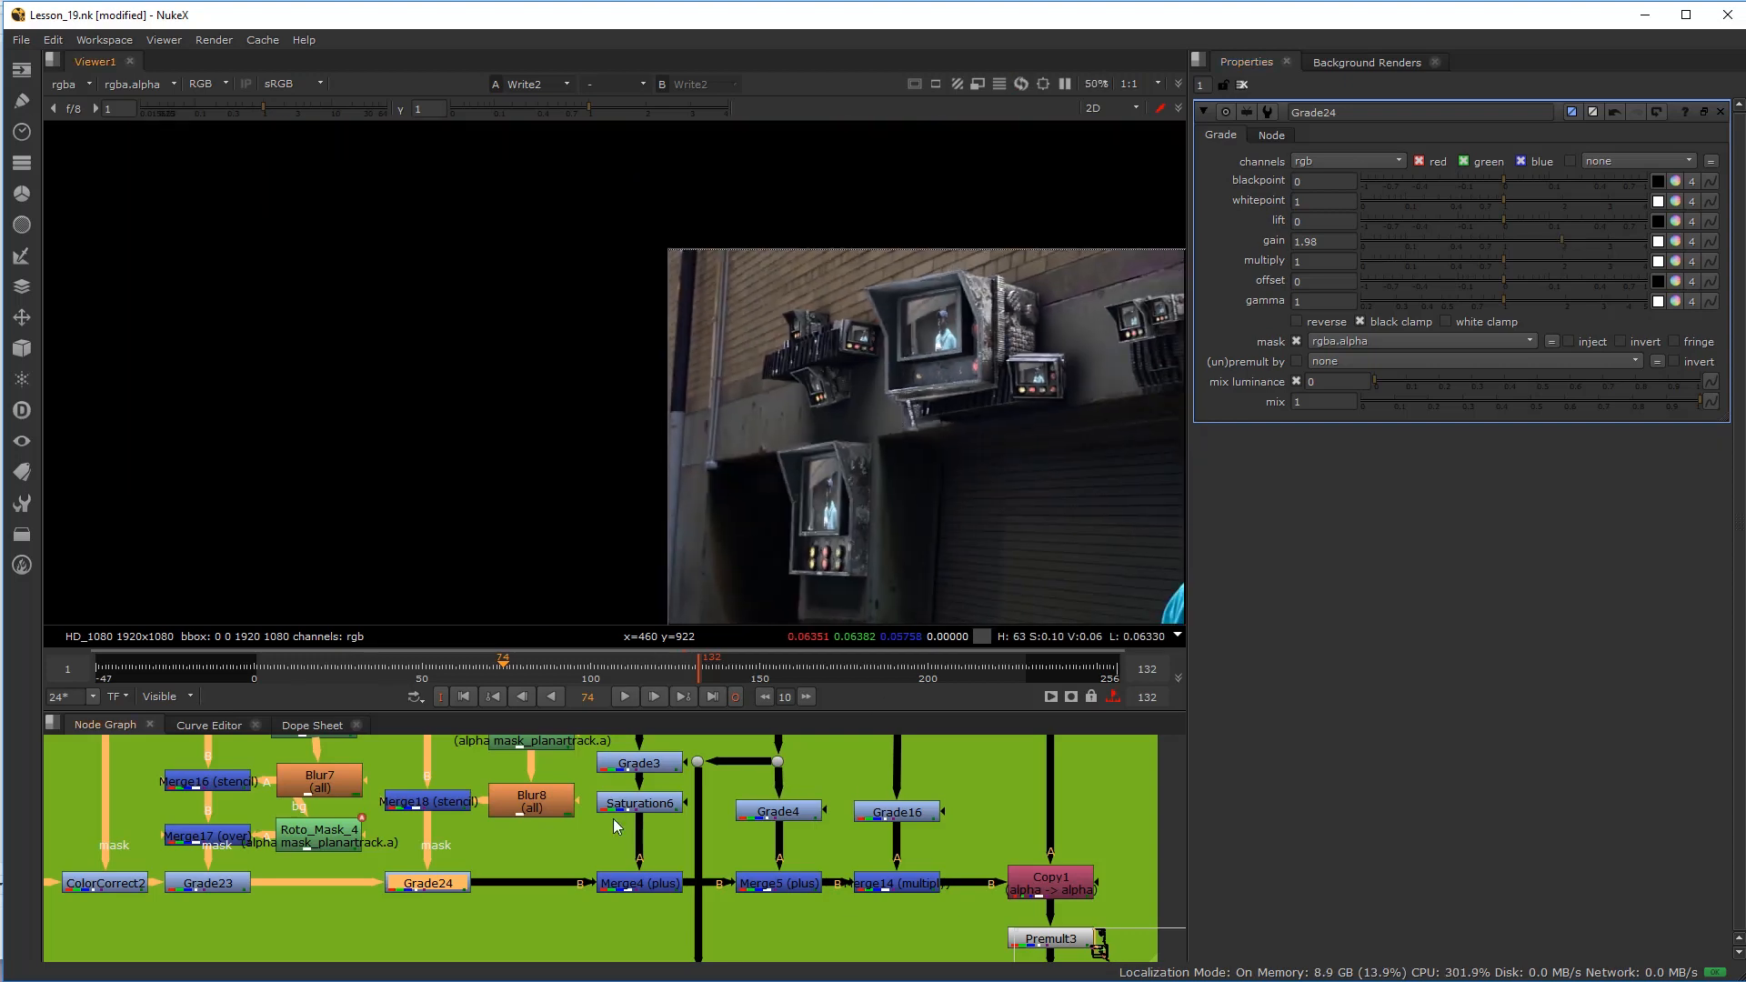
left_click(428, 801)
key("1")
scroll(670, 452, "down", 2)
middle_click_drag(668, 446, 643, 446)
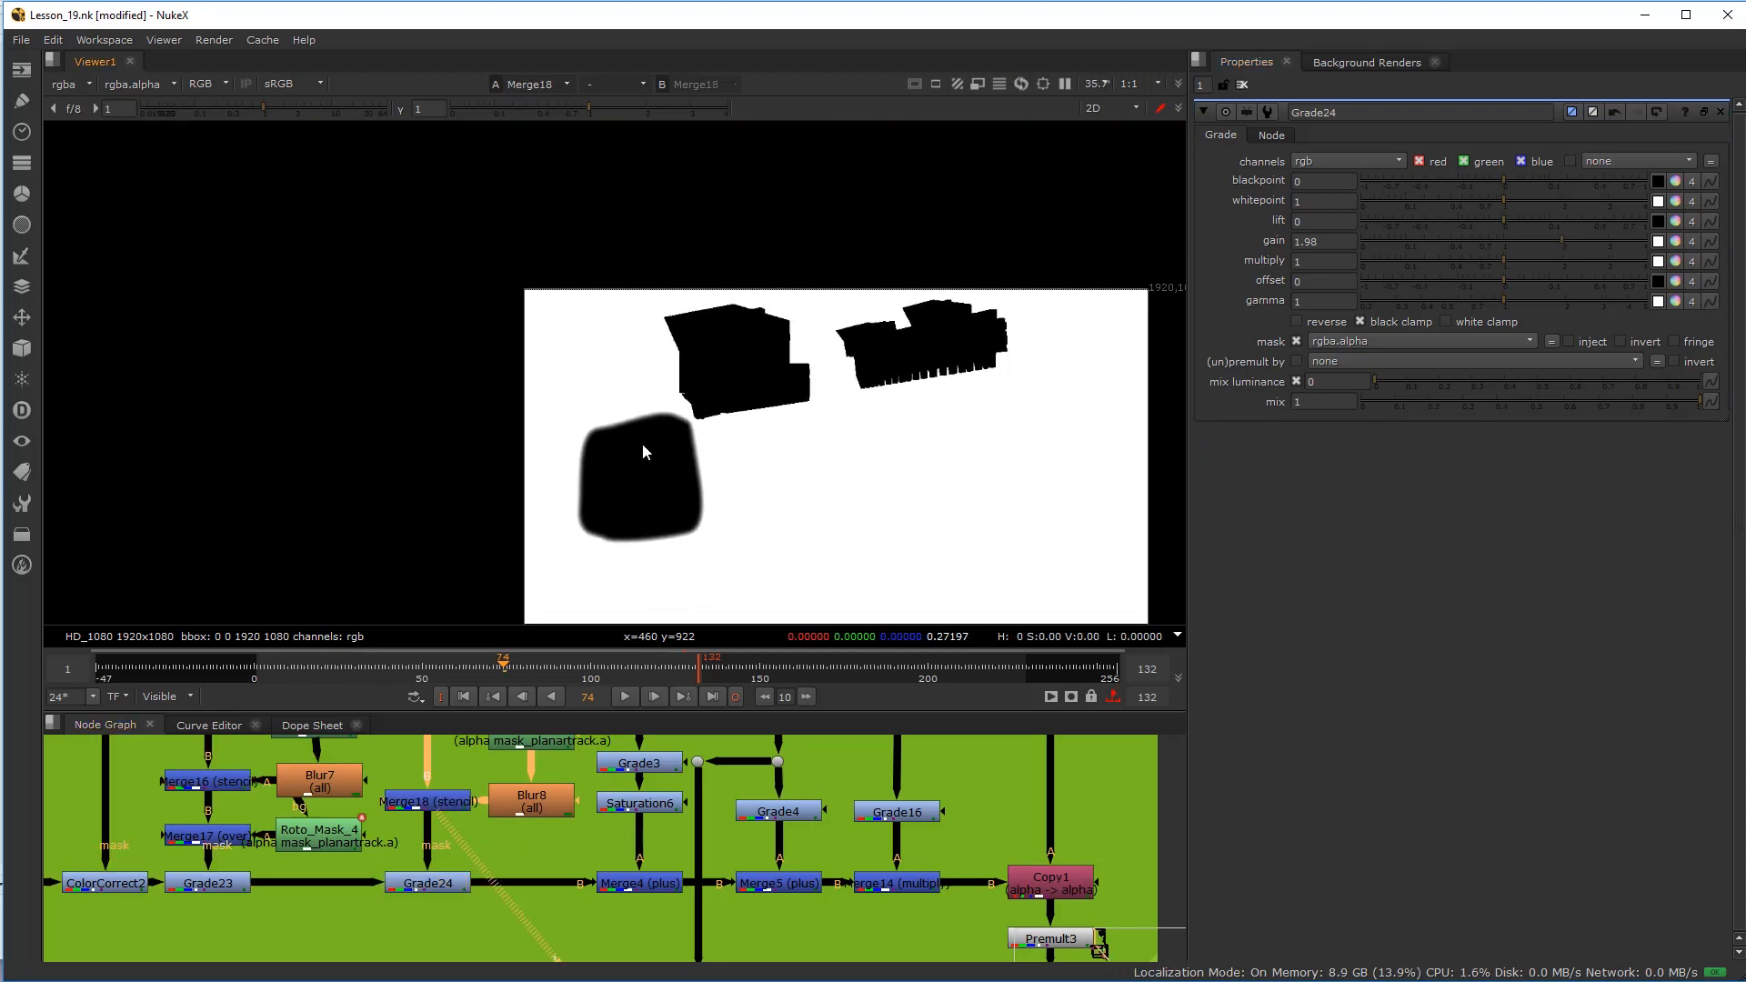
scroll(409, 831, "up", 3)
Step: Try an Invert node after Merge18 in Grade24's mask line, and delete it
key("Tab")
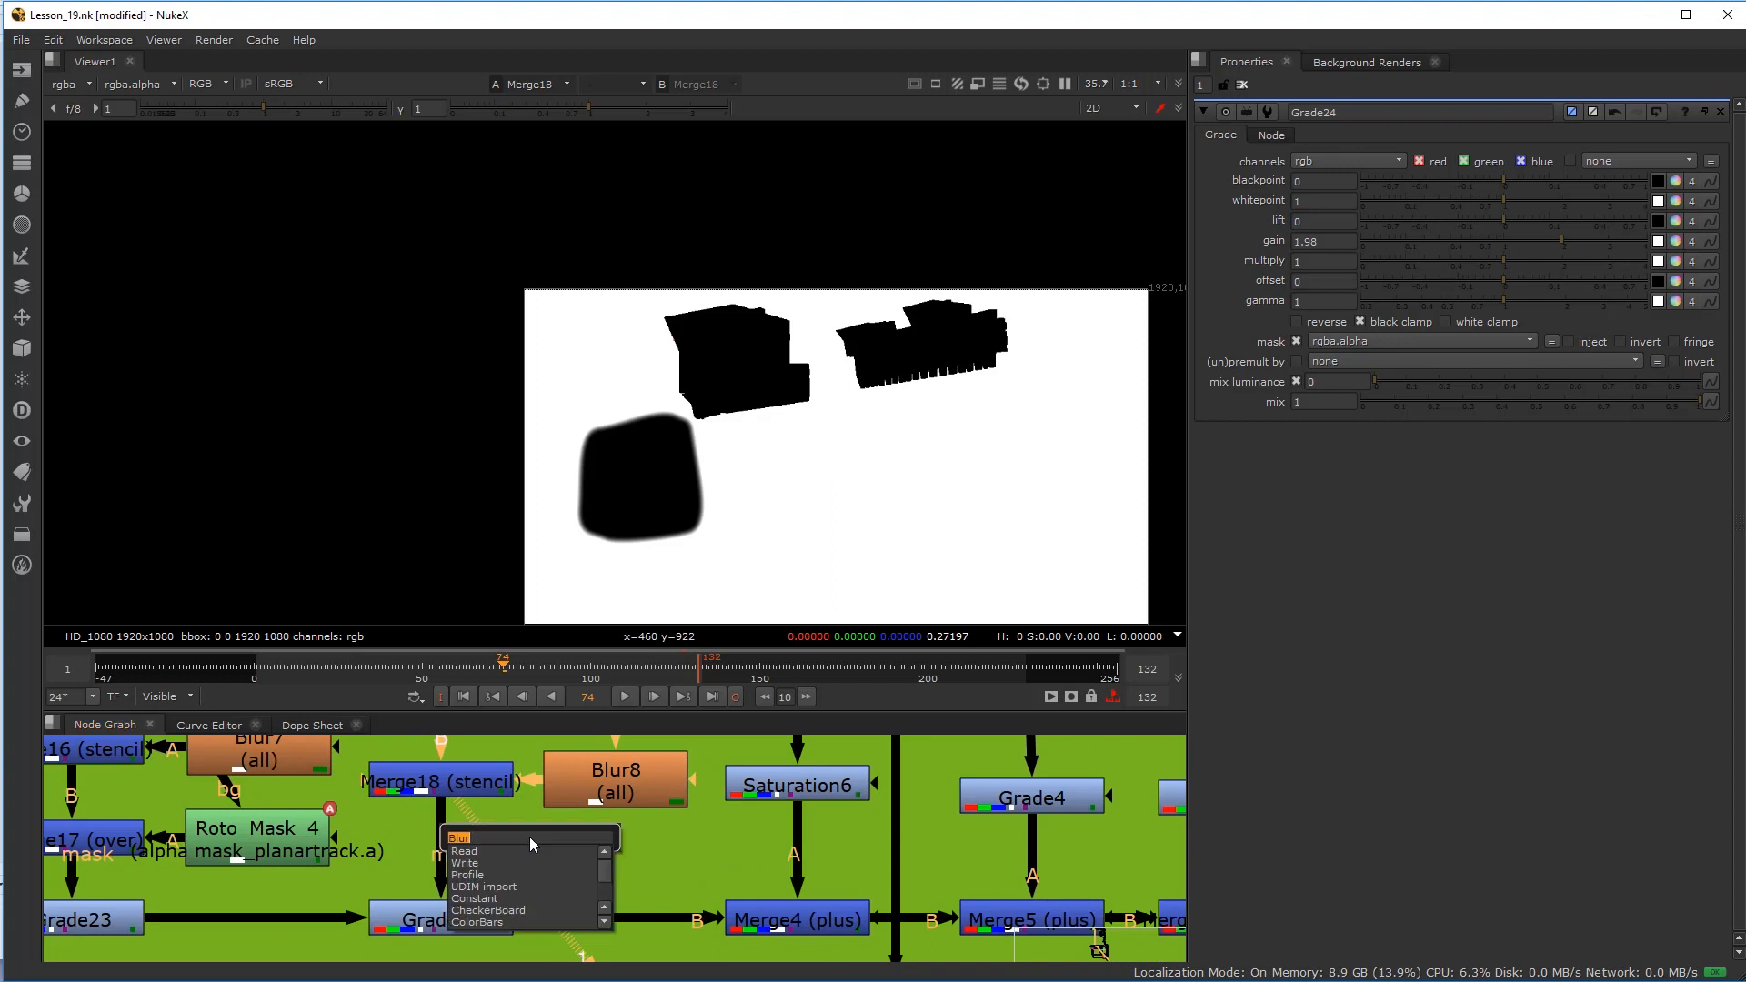
type("in")
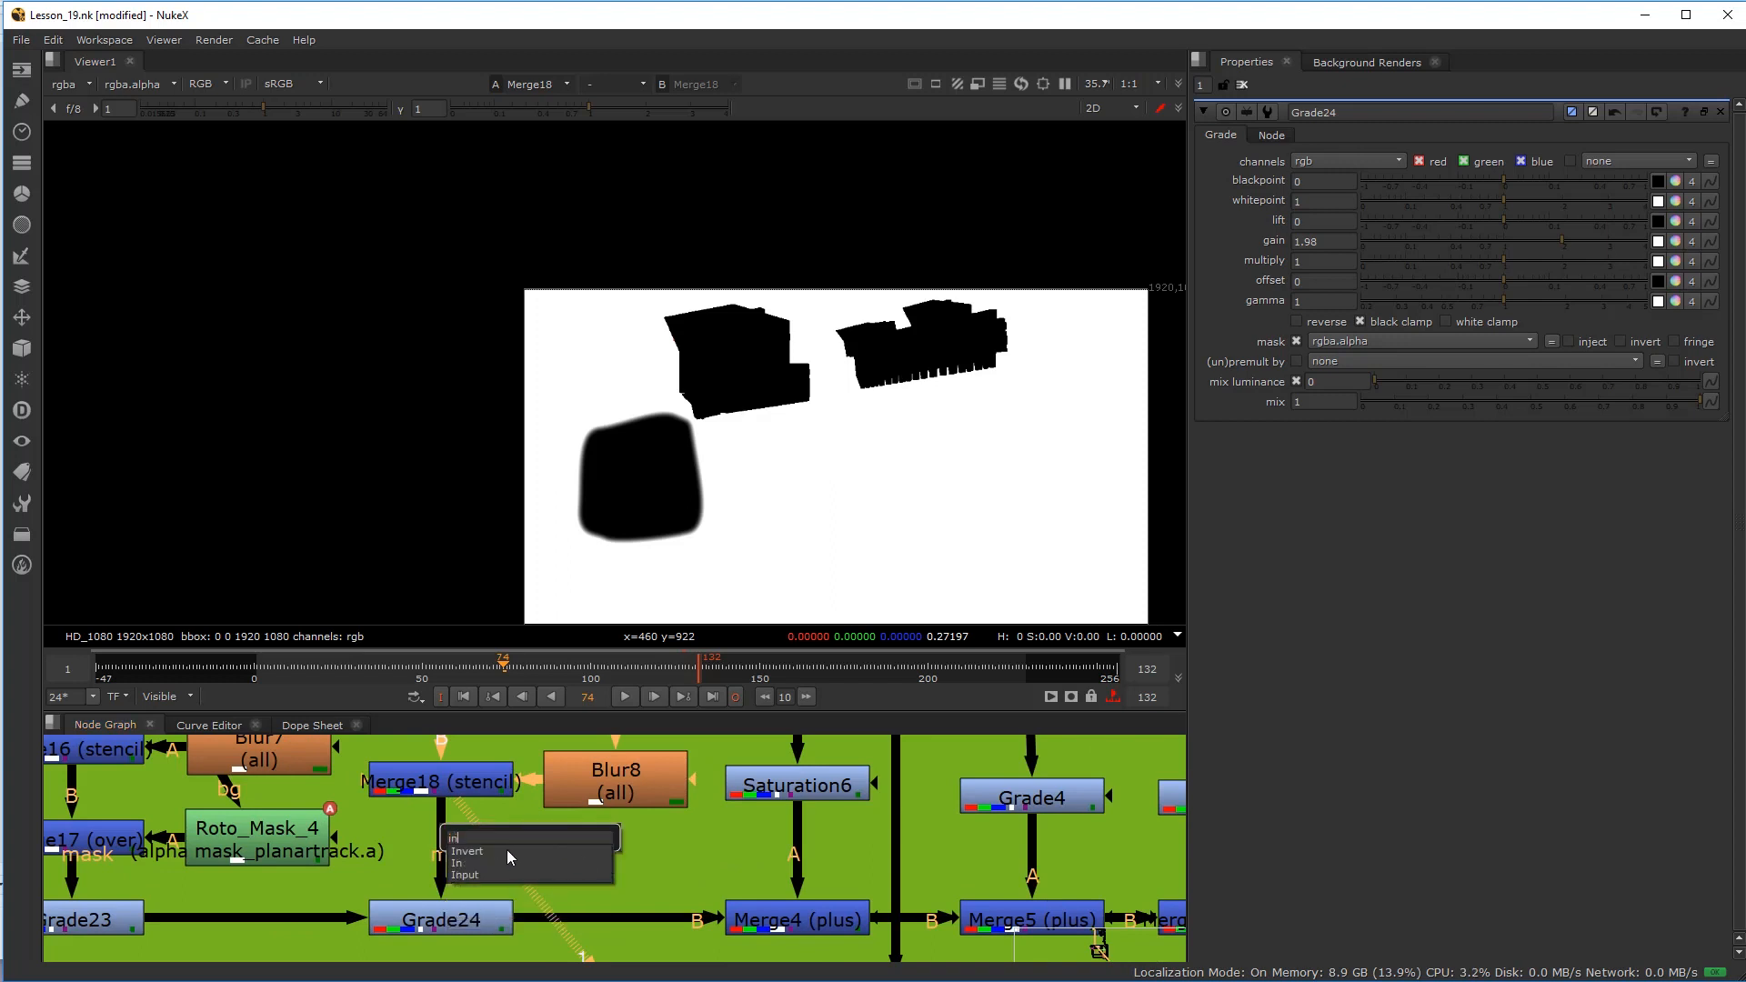
key("Return")
left_click_drag(526, 842, 656, 866)
key("Delete")
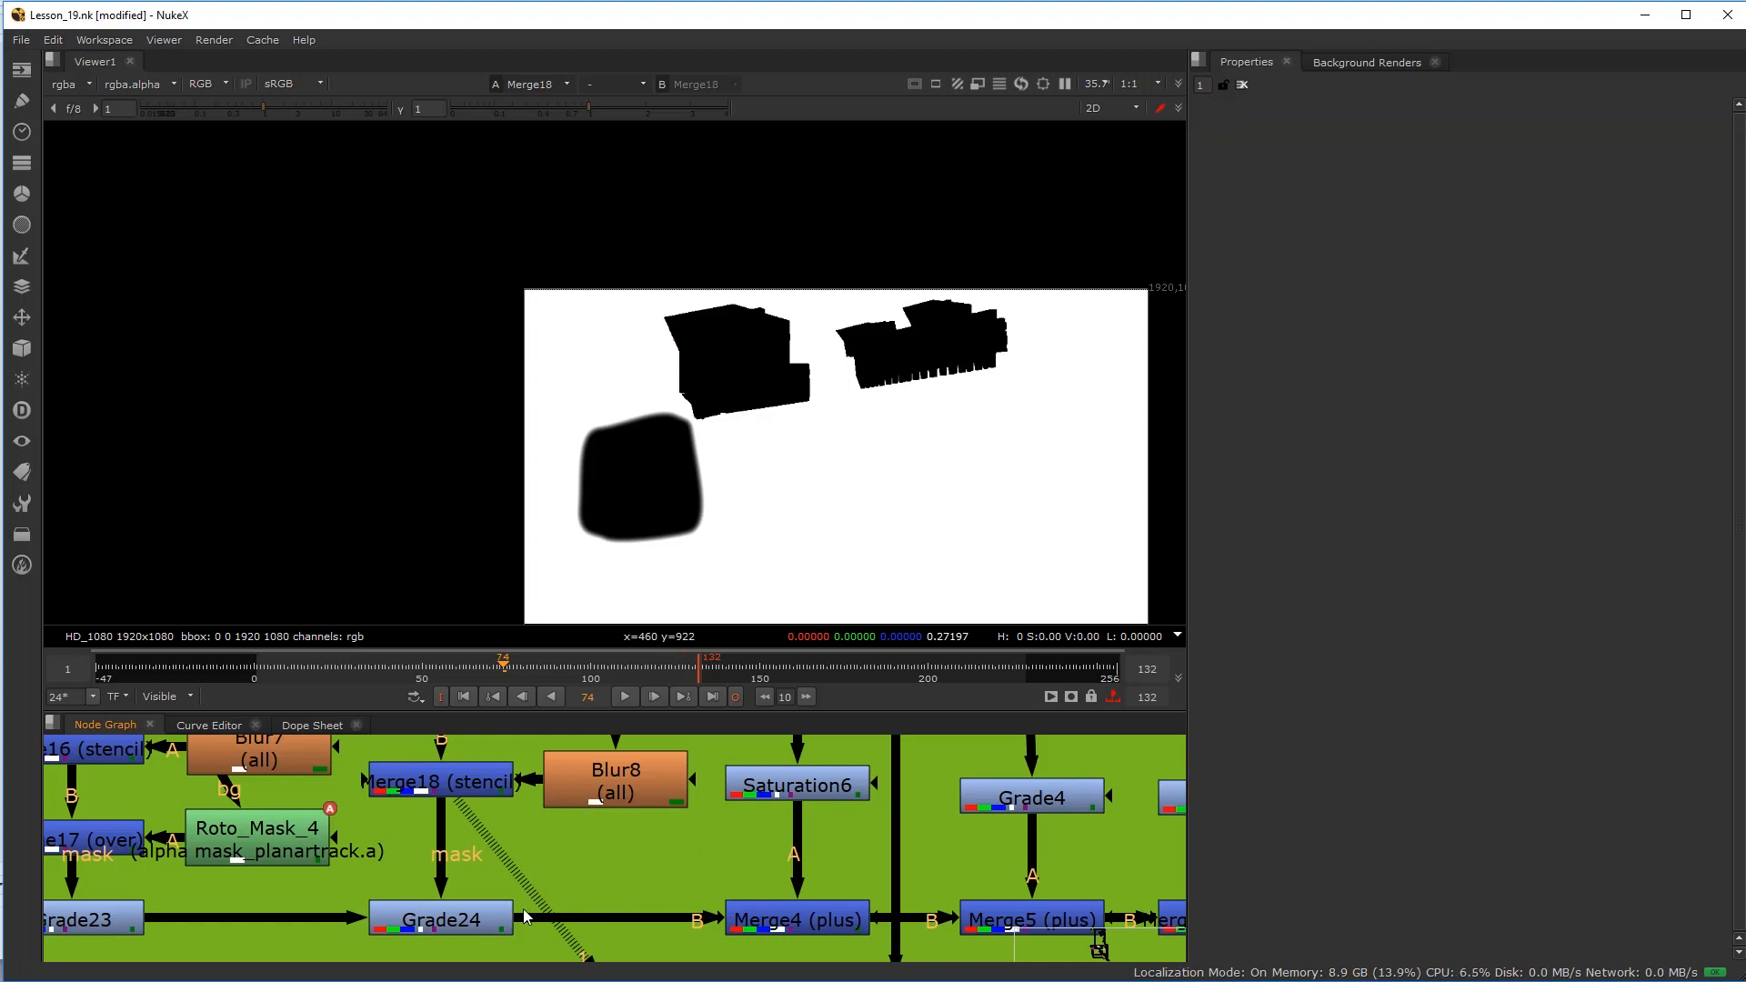
Step: Set Grade24's mask channel to rgba.red
left_click(479, 922)
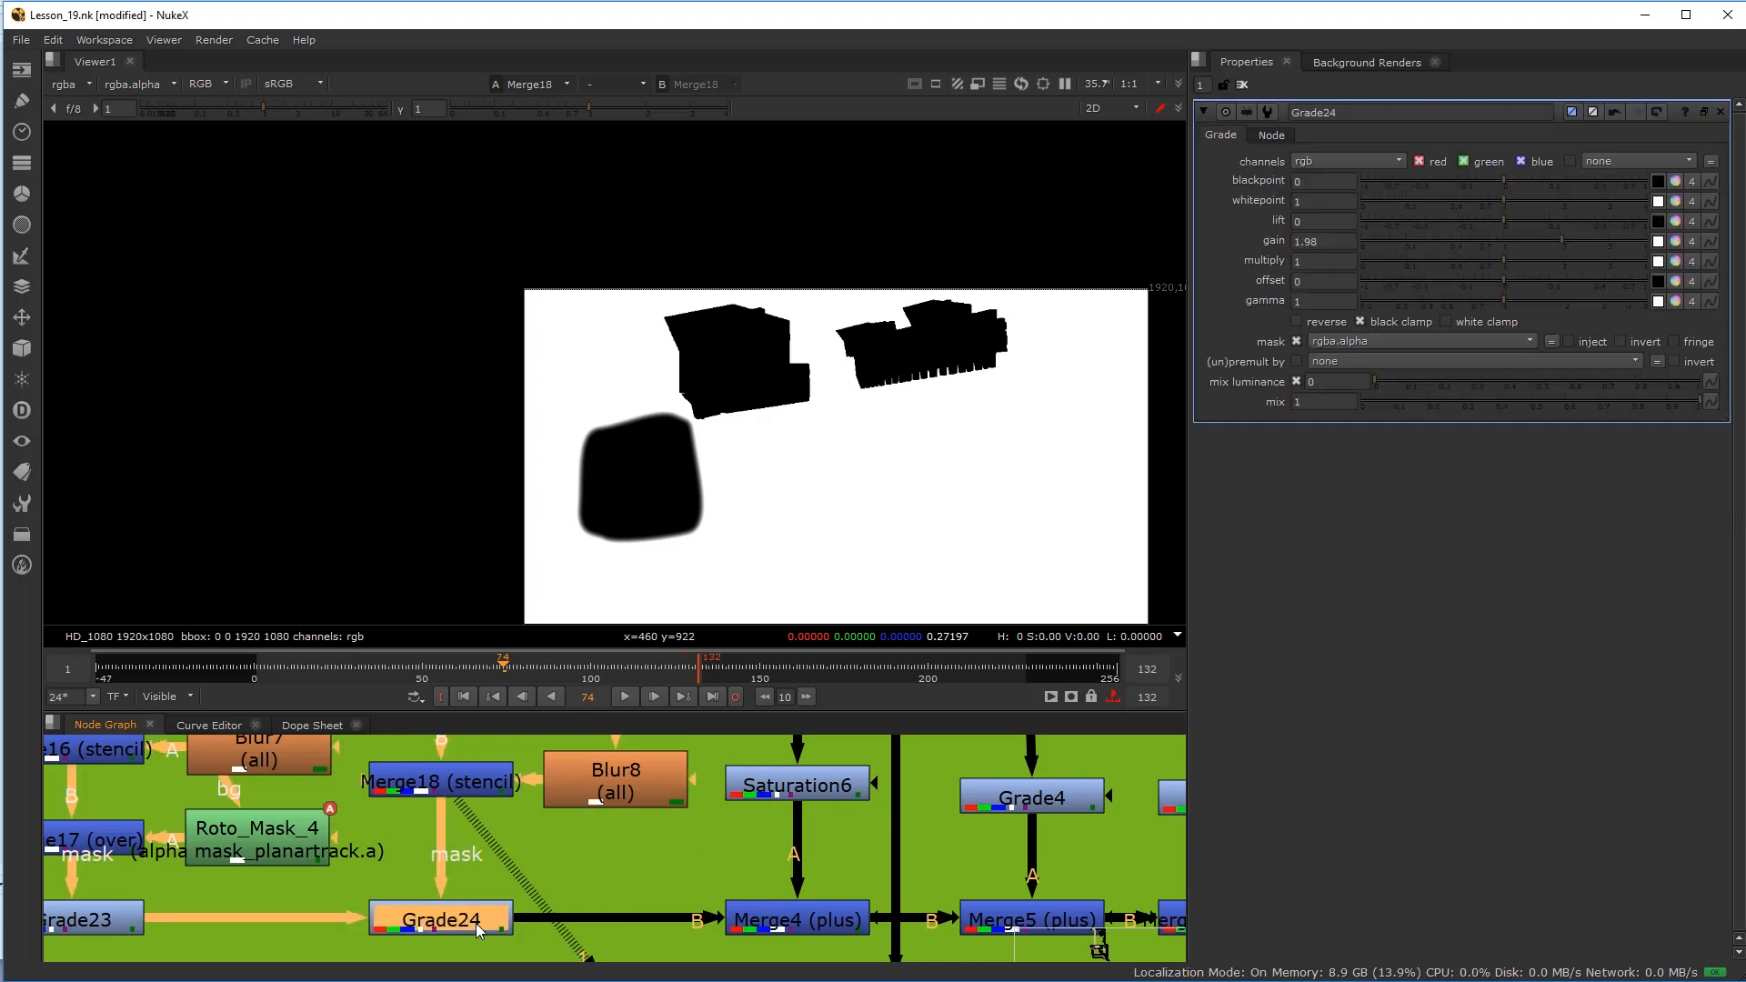
left_click(1357, 344)
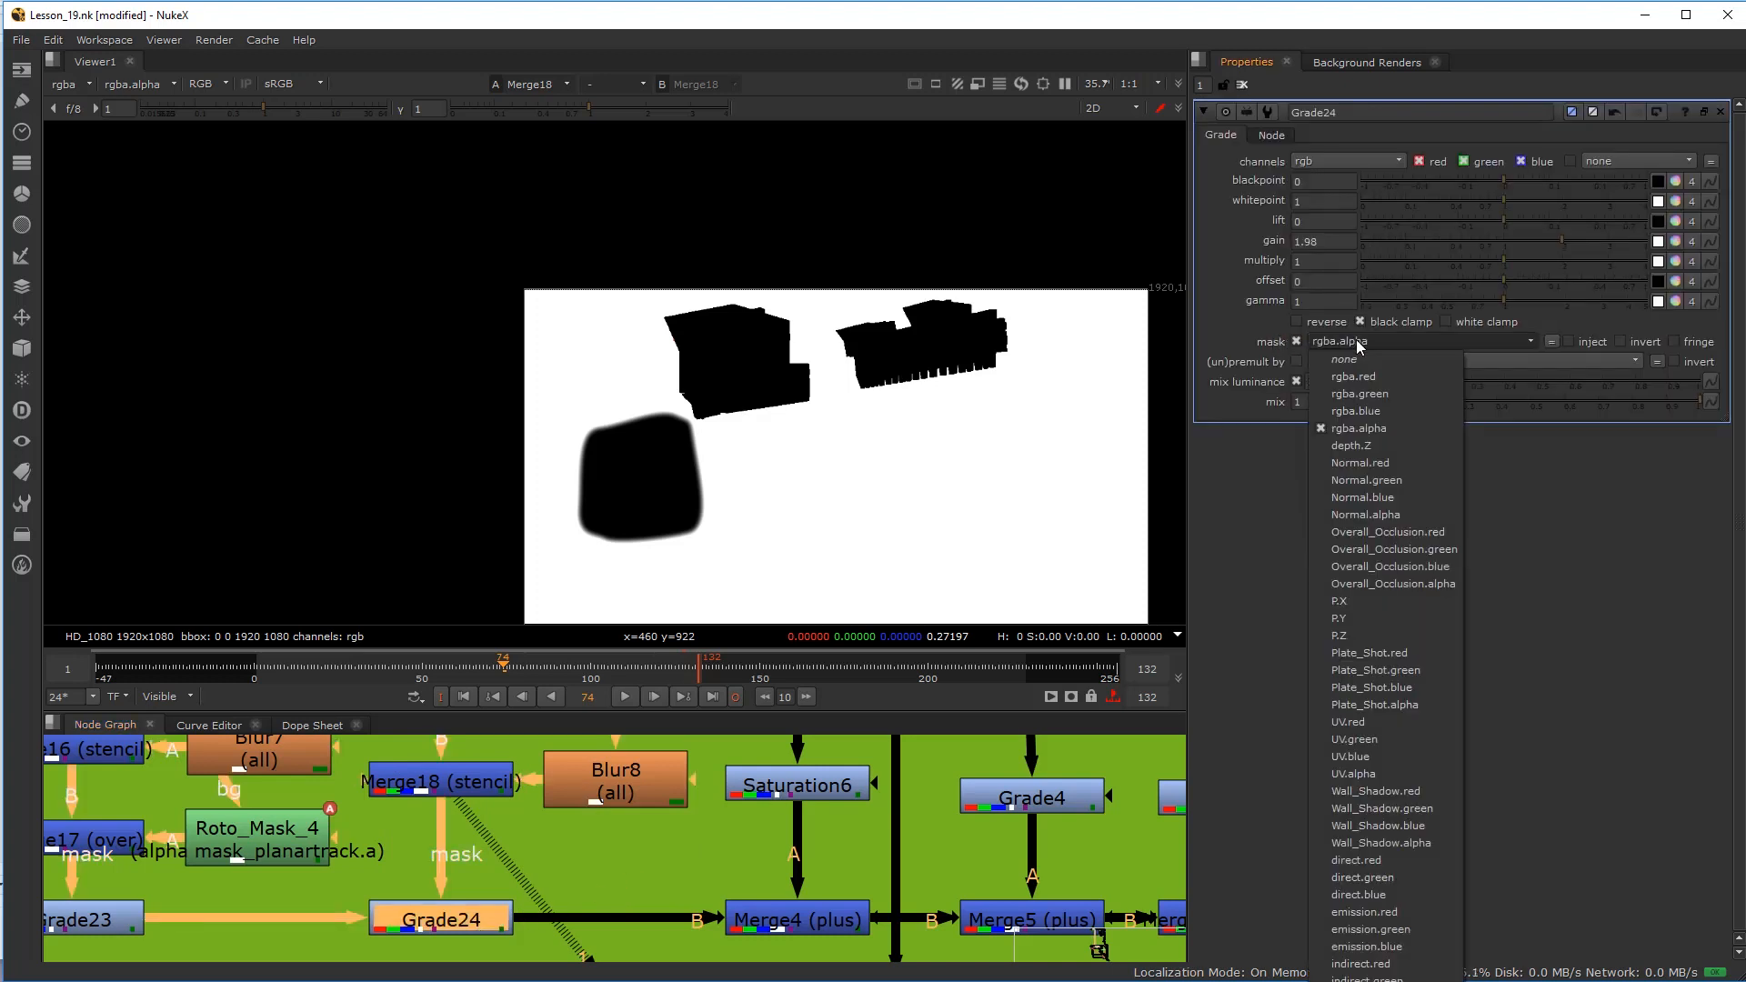
left_click(1325, 375)
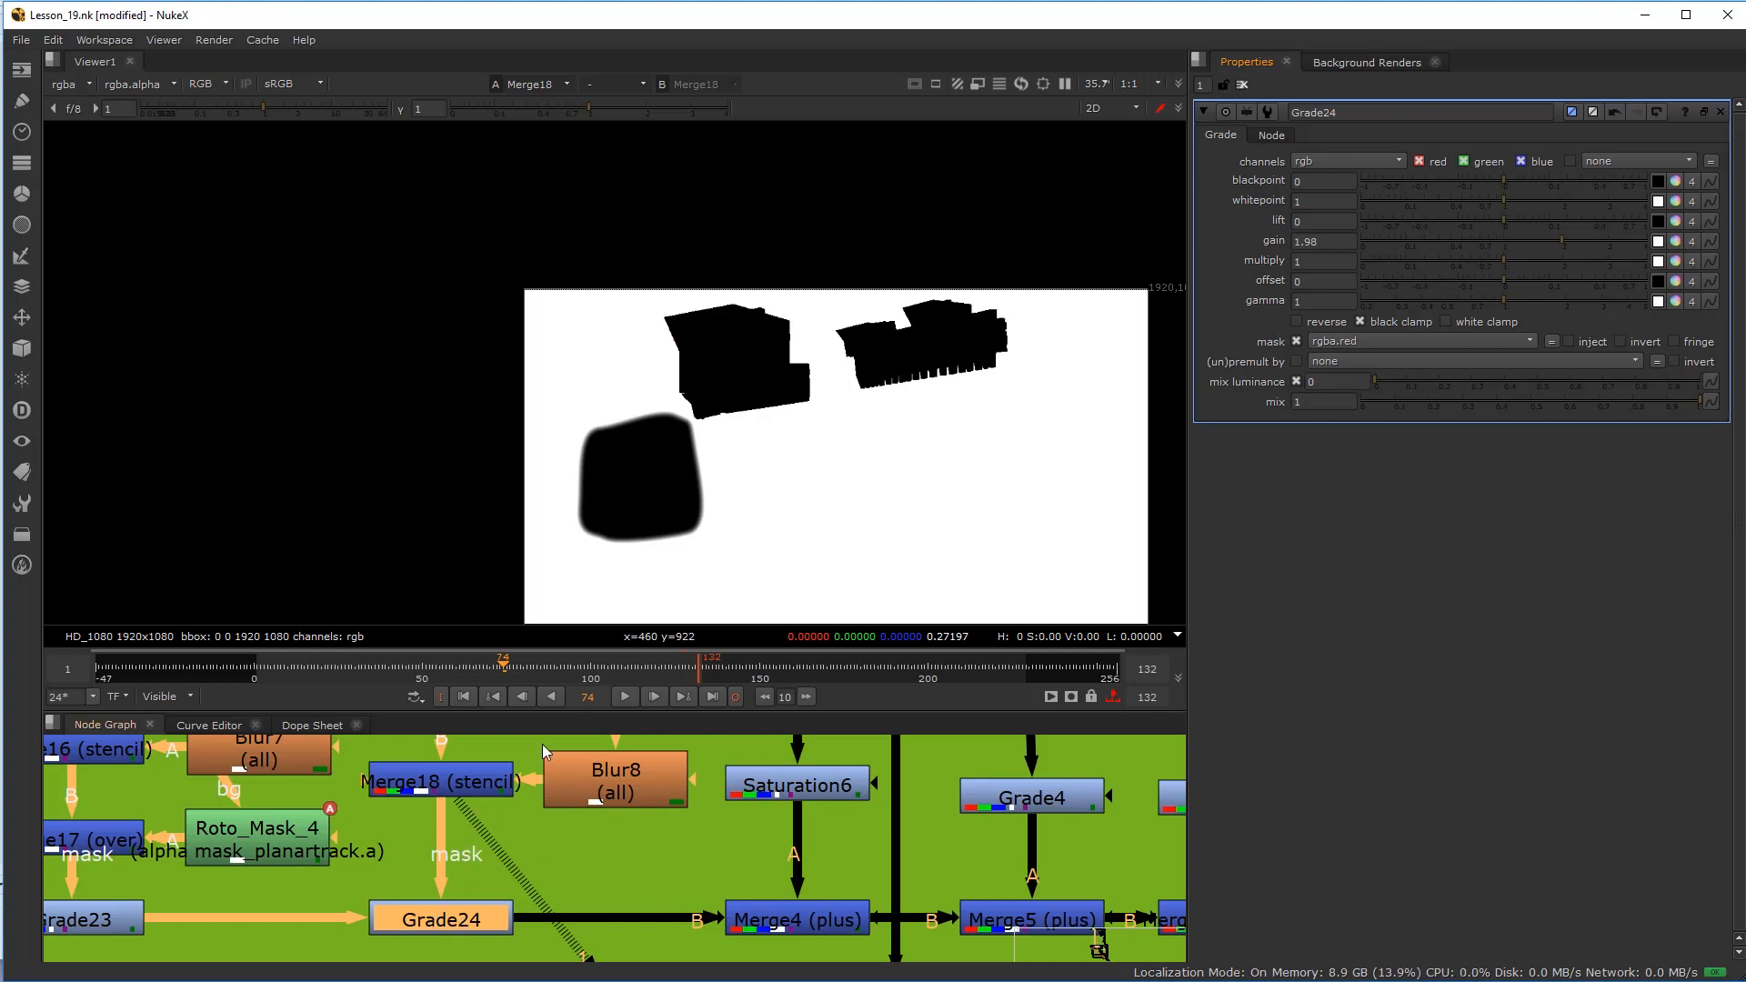
Step: View the Write2 output again and frame the wall monitors to check the masked grade
scroll(757, 443, "down", 4)
scroll(832, 791, "down", 11)
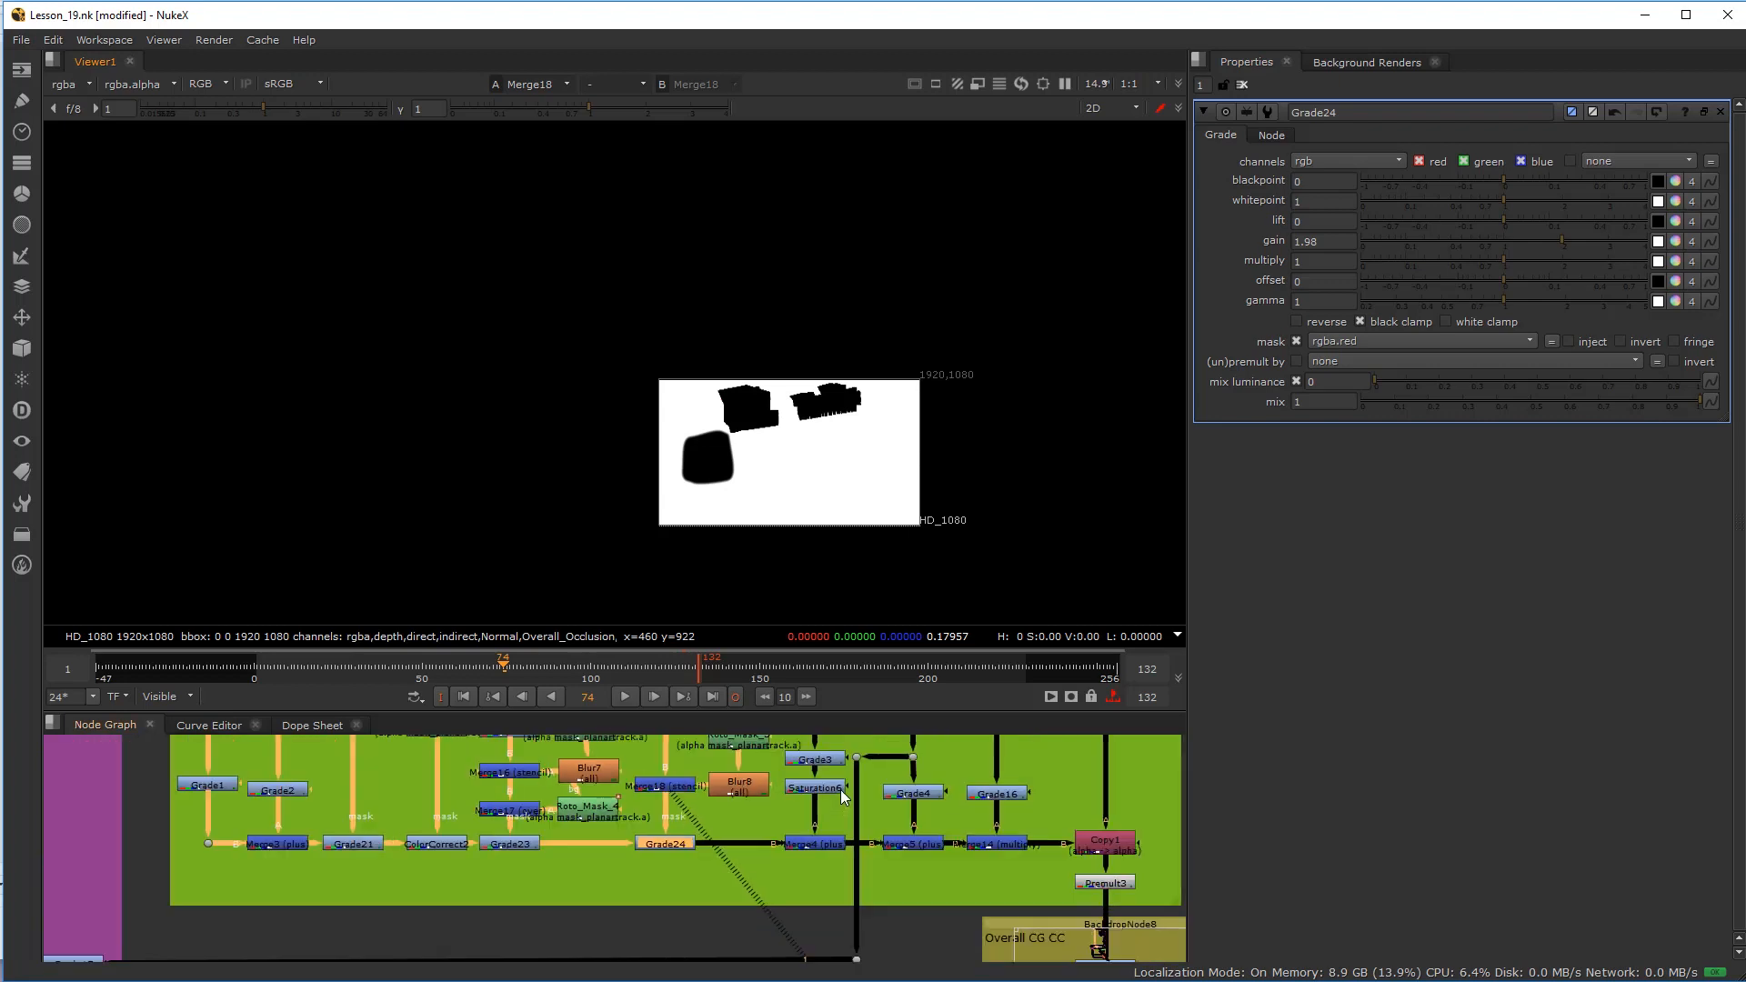
middle_click_drag(931, 900, 466, 678)
scroll(466, 671, "down", 1)
scroll(618, 922, "up", 9)
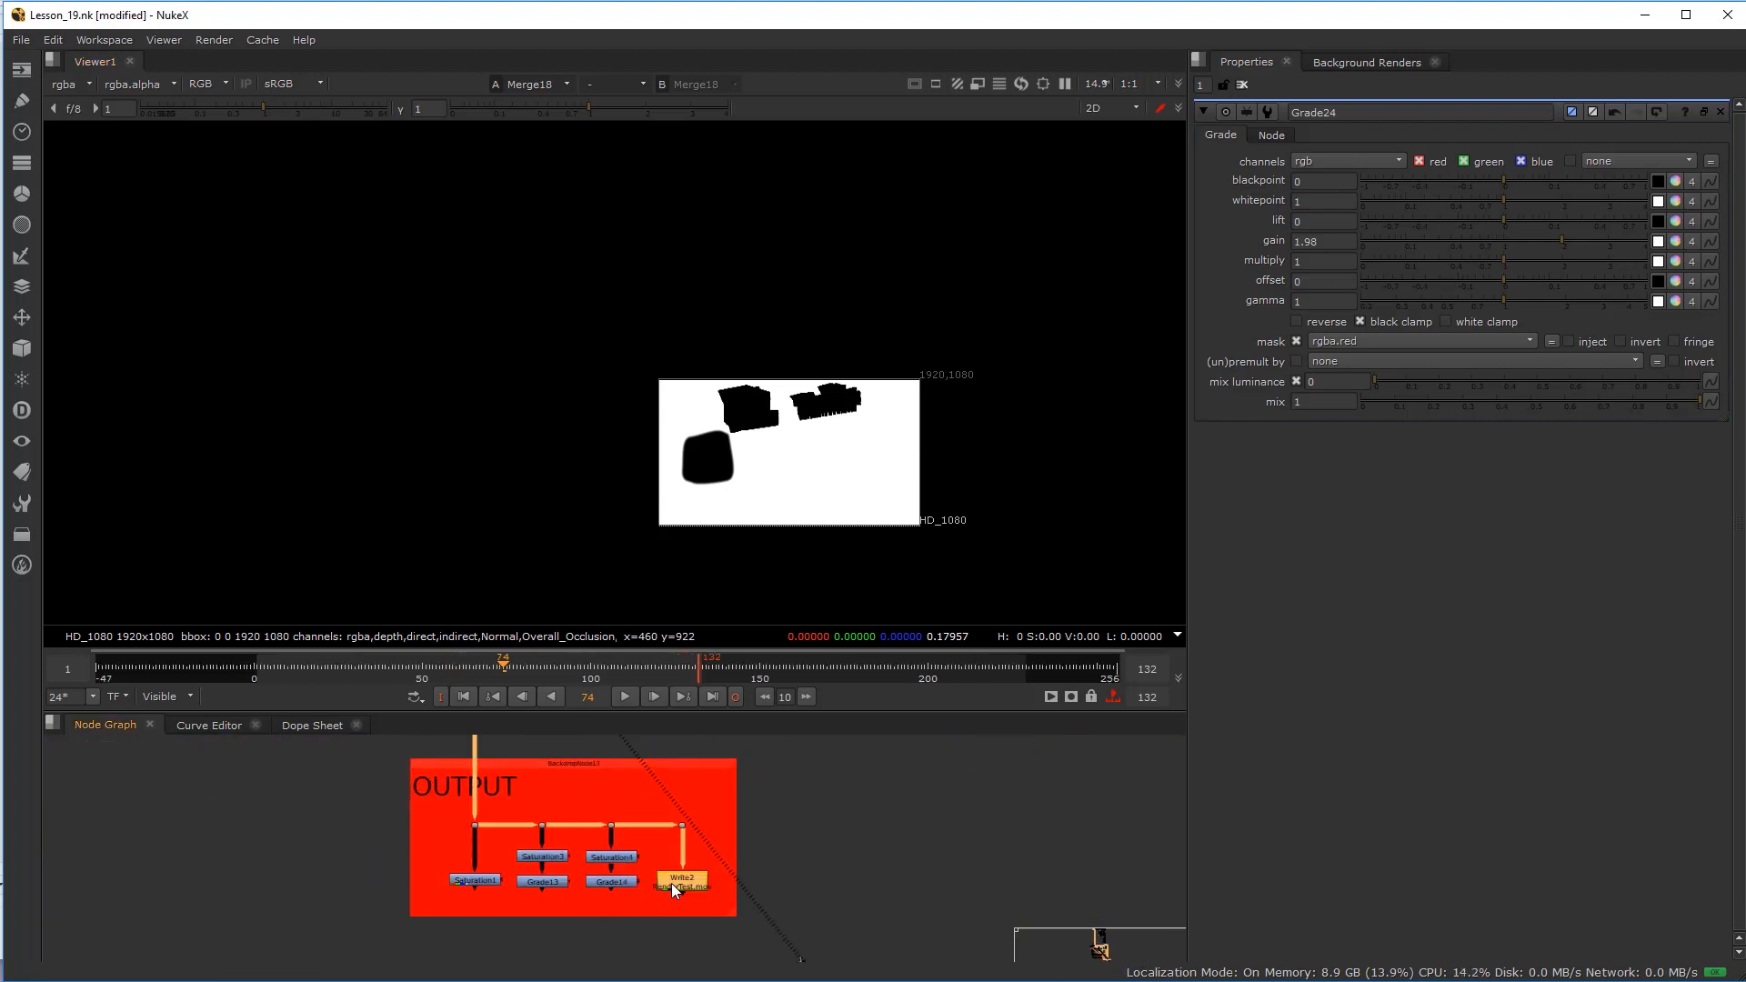
left_click(673, 884)
key("1")
scroll(548, 856, "down", 13)
scroll(551, 860, "up", 8)
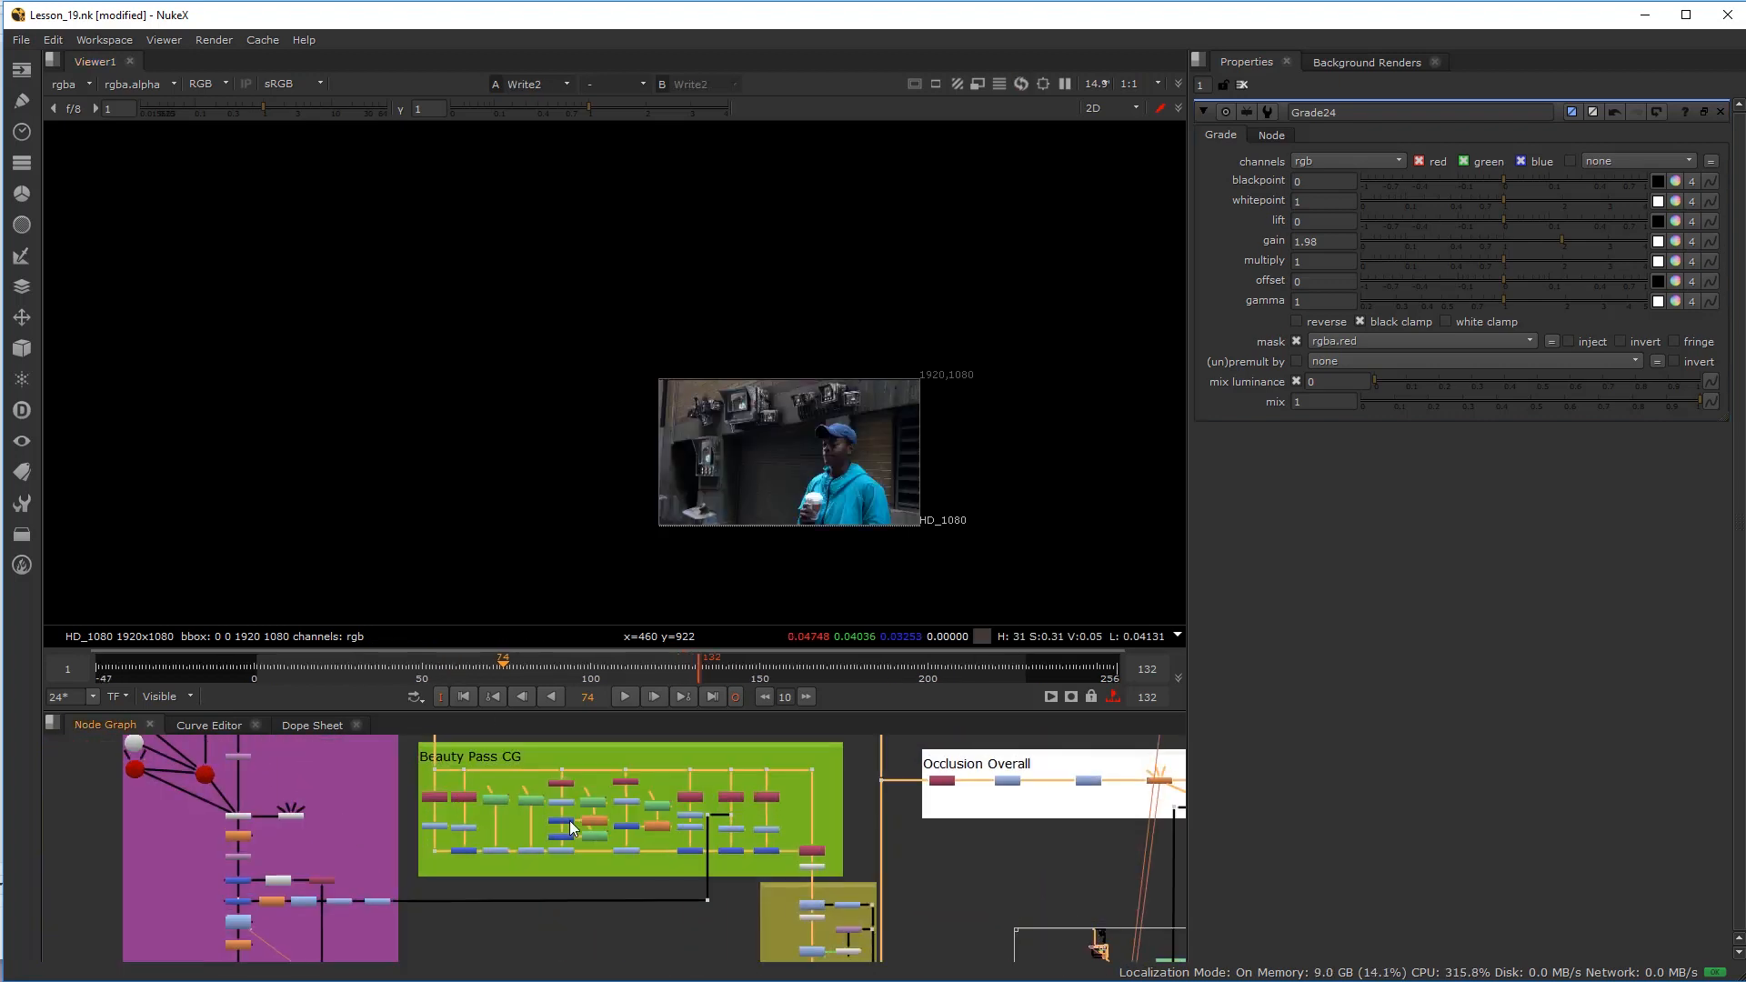
scroll(738, 444, "up", 5)
scroll(702, 831, "up", 8)
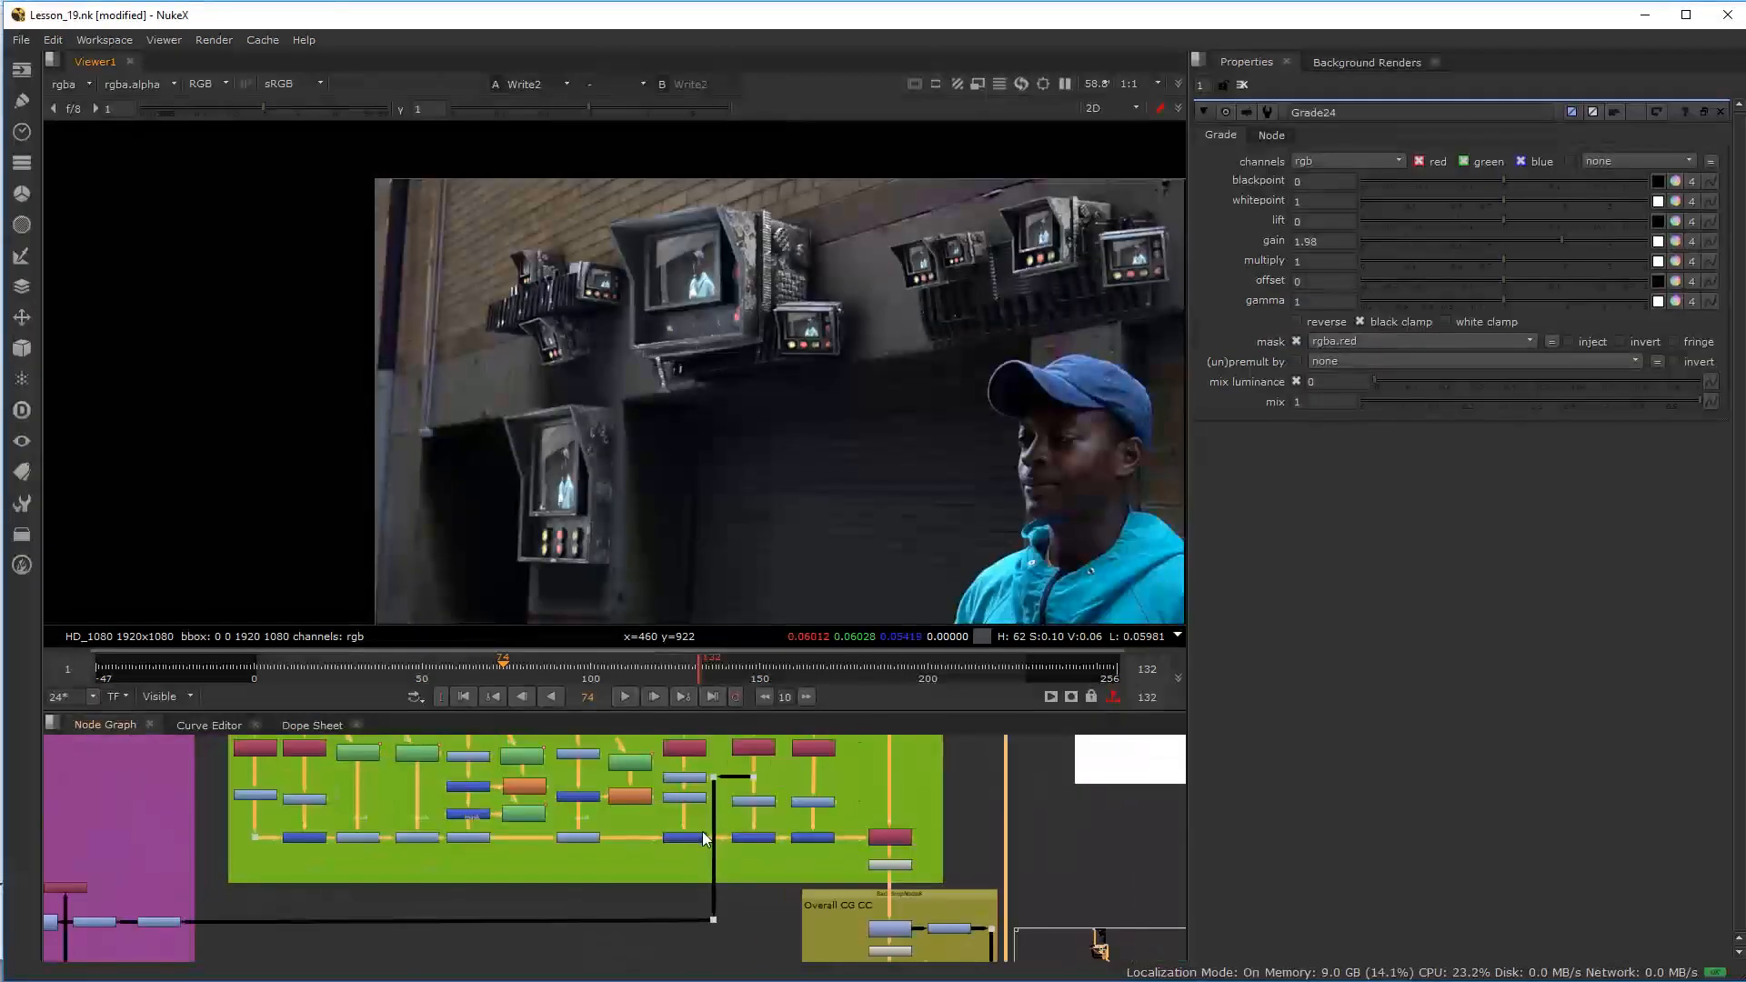
Step: Test Grade24's gain at low and high values, settle on 1.08, and set the lift to 0.005
left_click(559, 934)
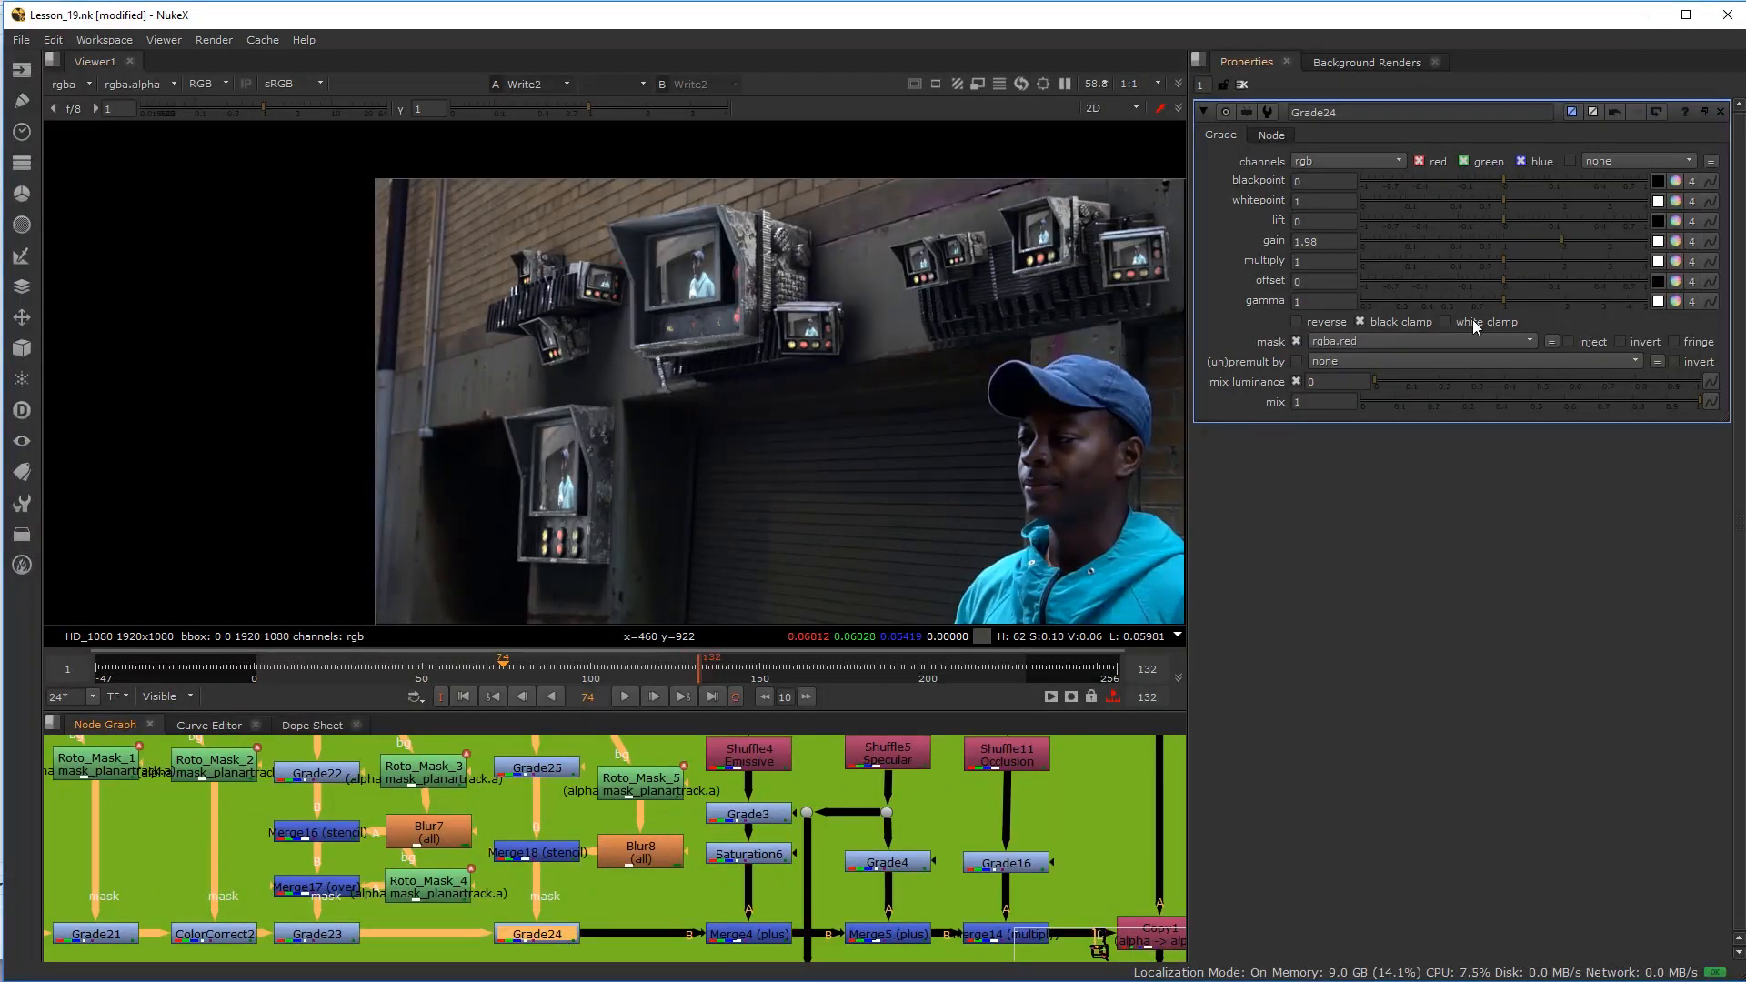
left_click_drag(1560, 242, 1405, 259)
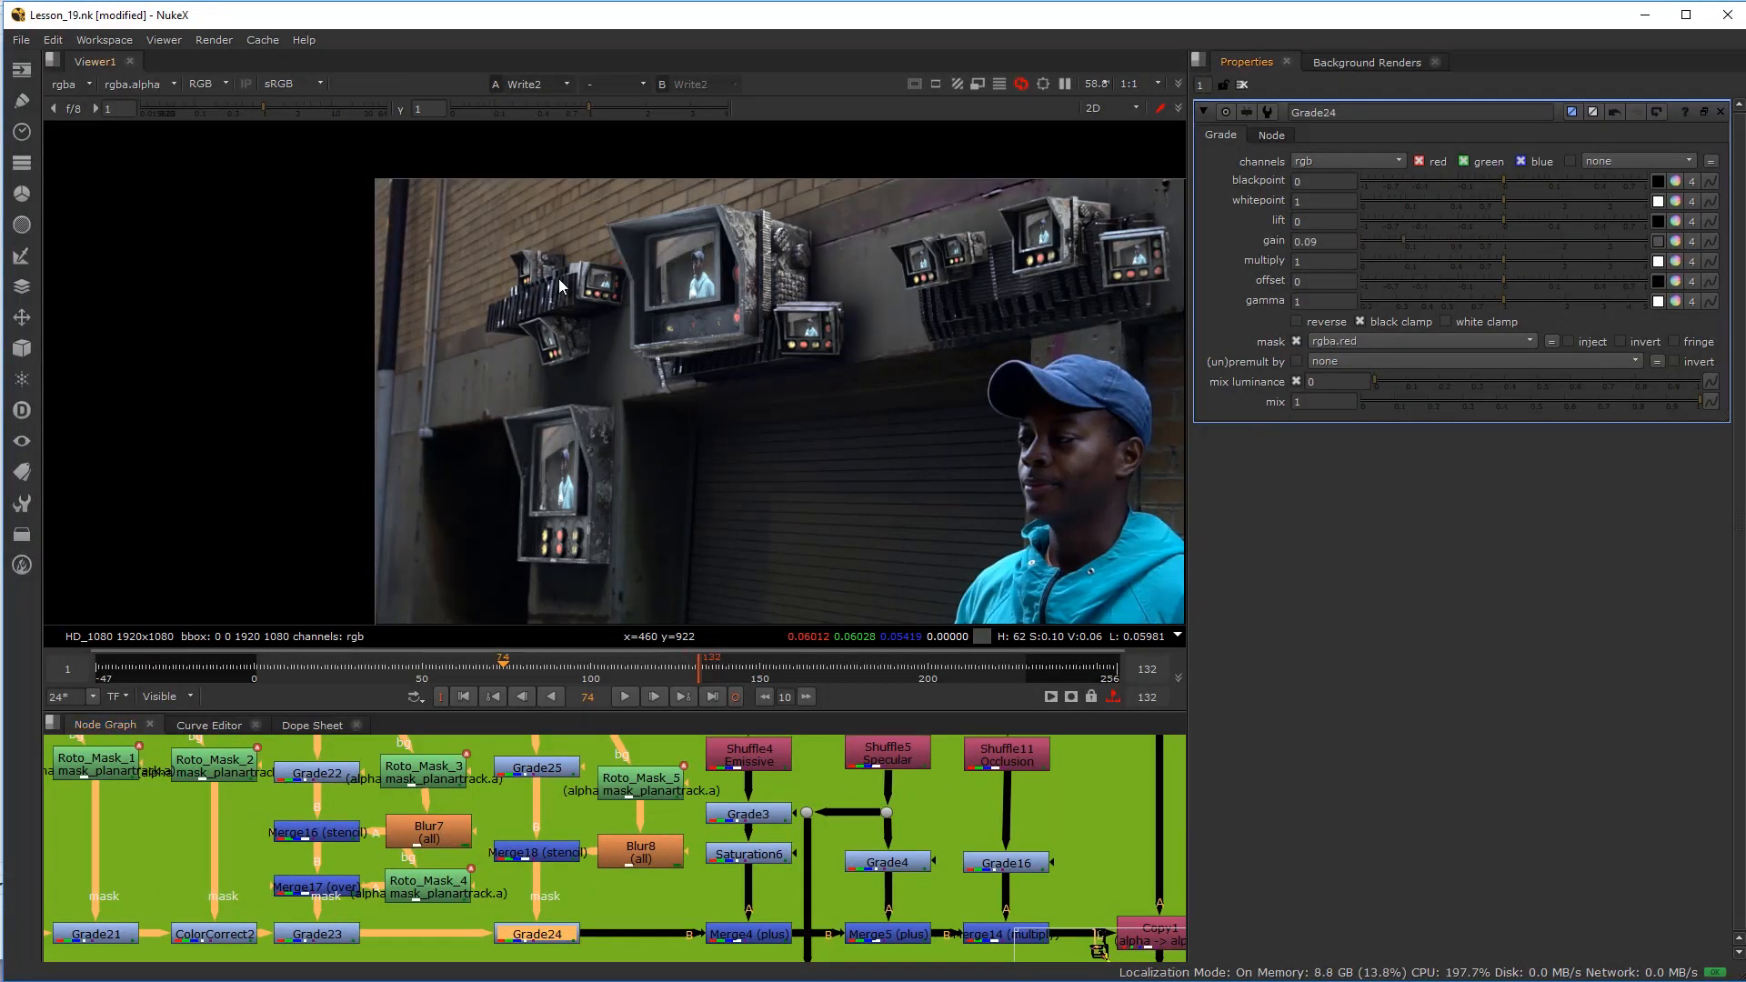
scroll(540, 291, "up", 5)
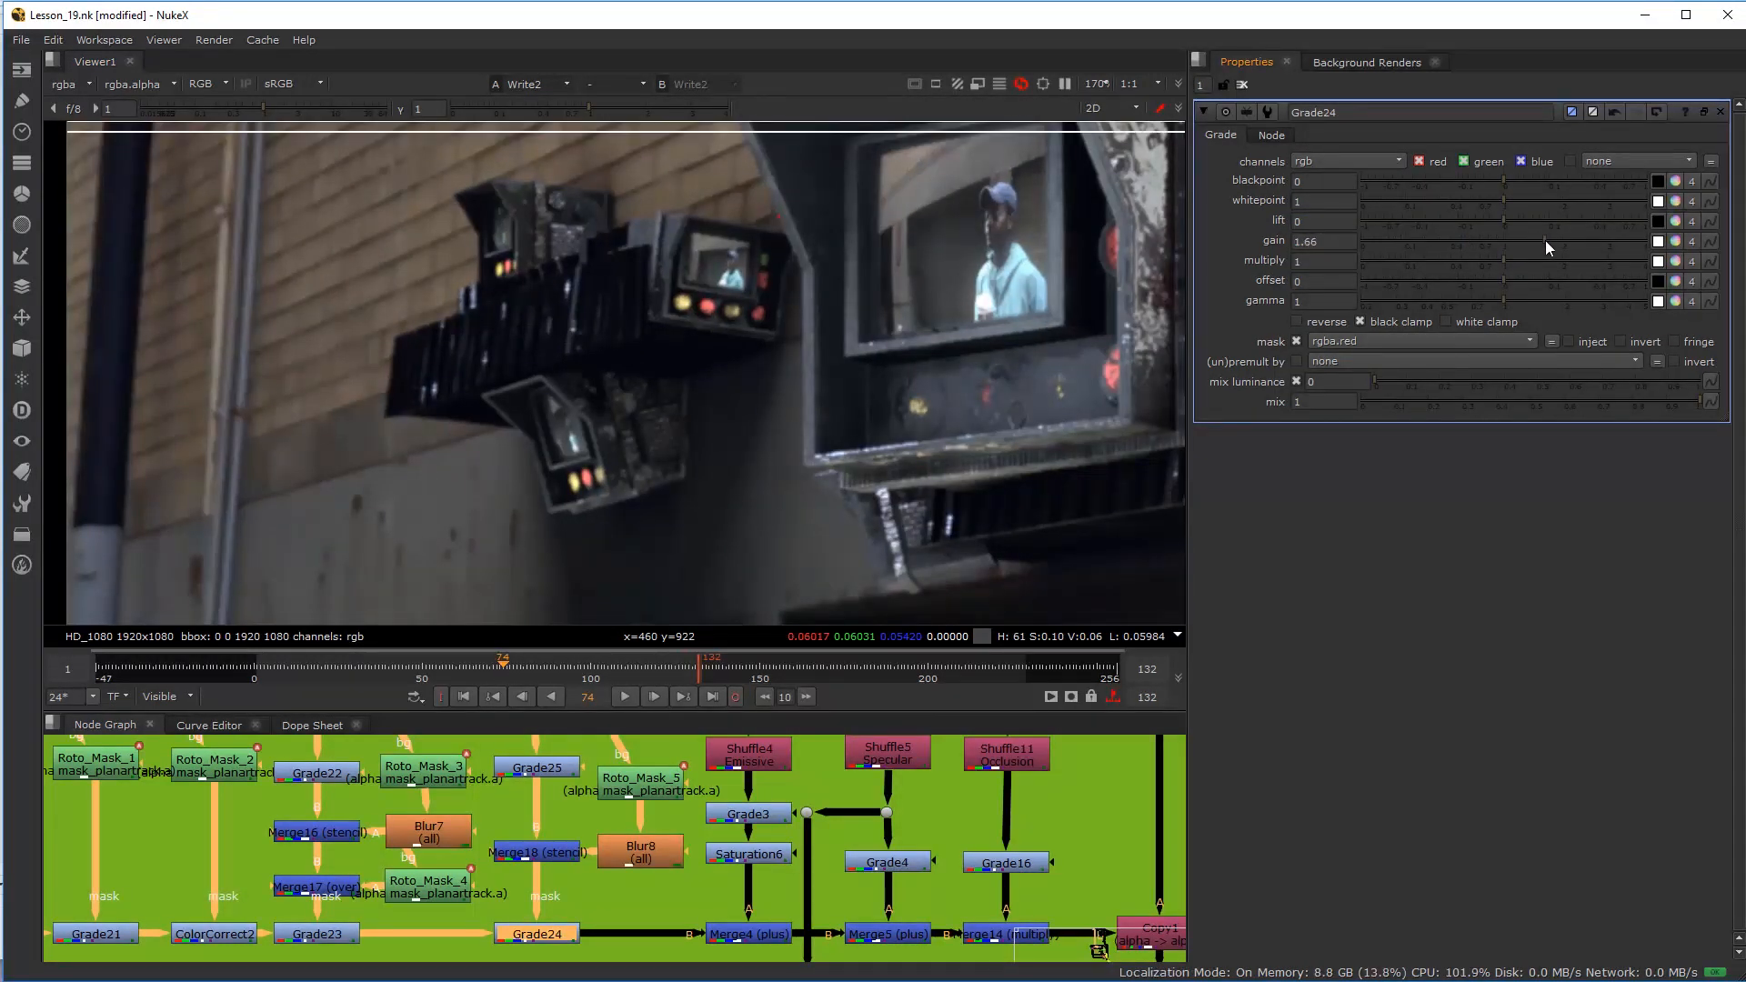
left_click_drag(1546, 240, 1509, 253)
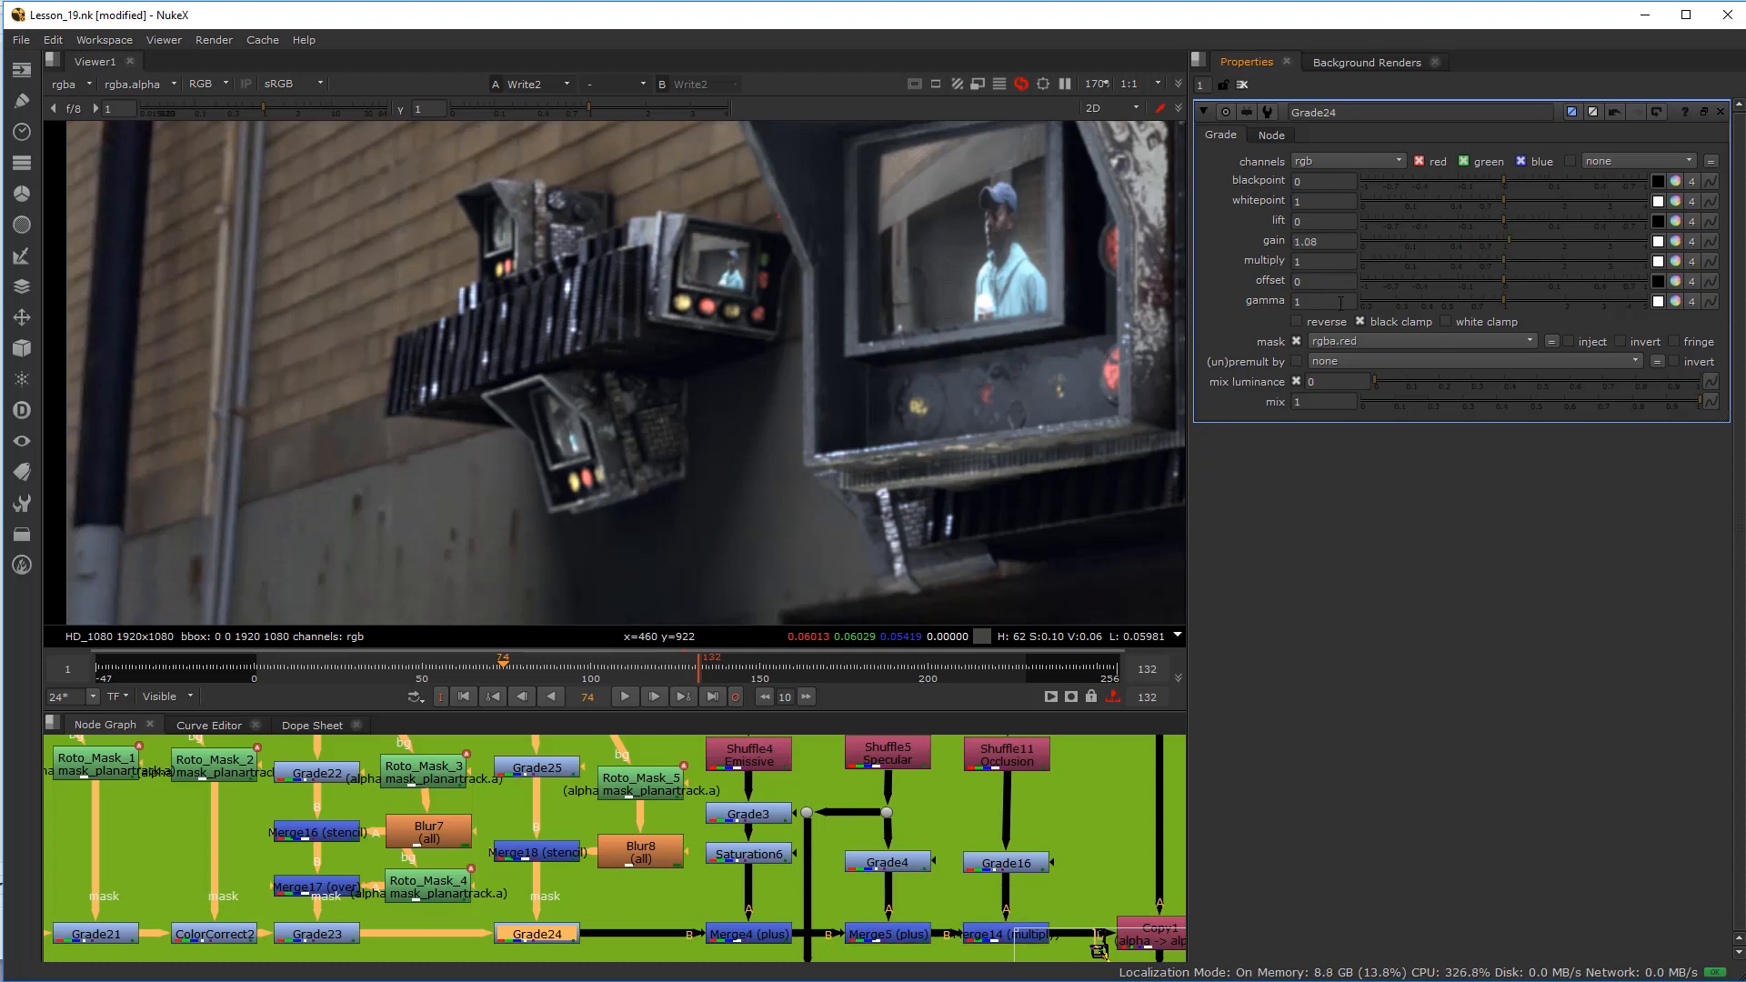
left_click_drag(1320, 221, 1249, 221)
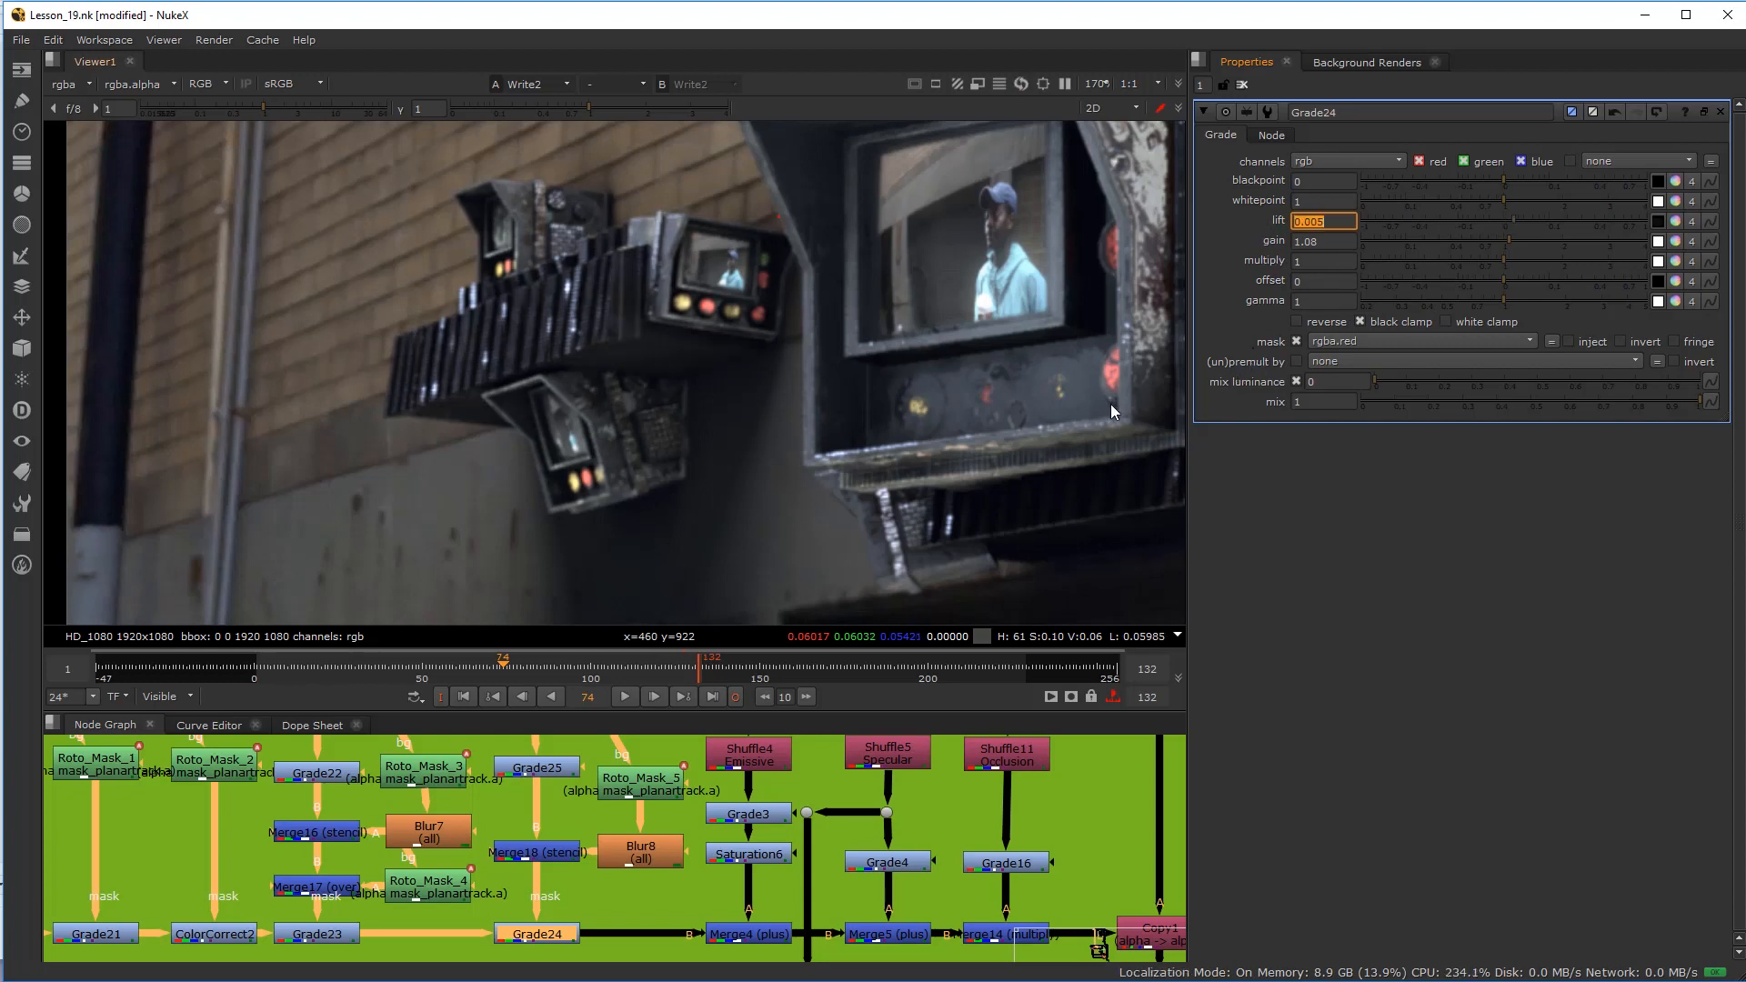
Step: Fine-tune Grade24 by setting the lift to 0.004 and the gamma to 0.98
left_click(1324, 222)
left_click(1518, 302)
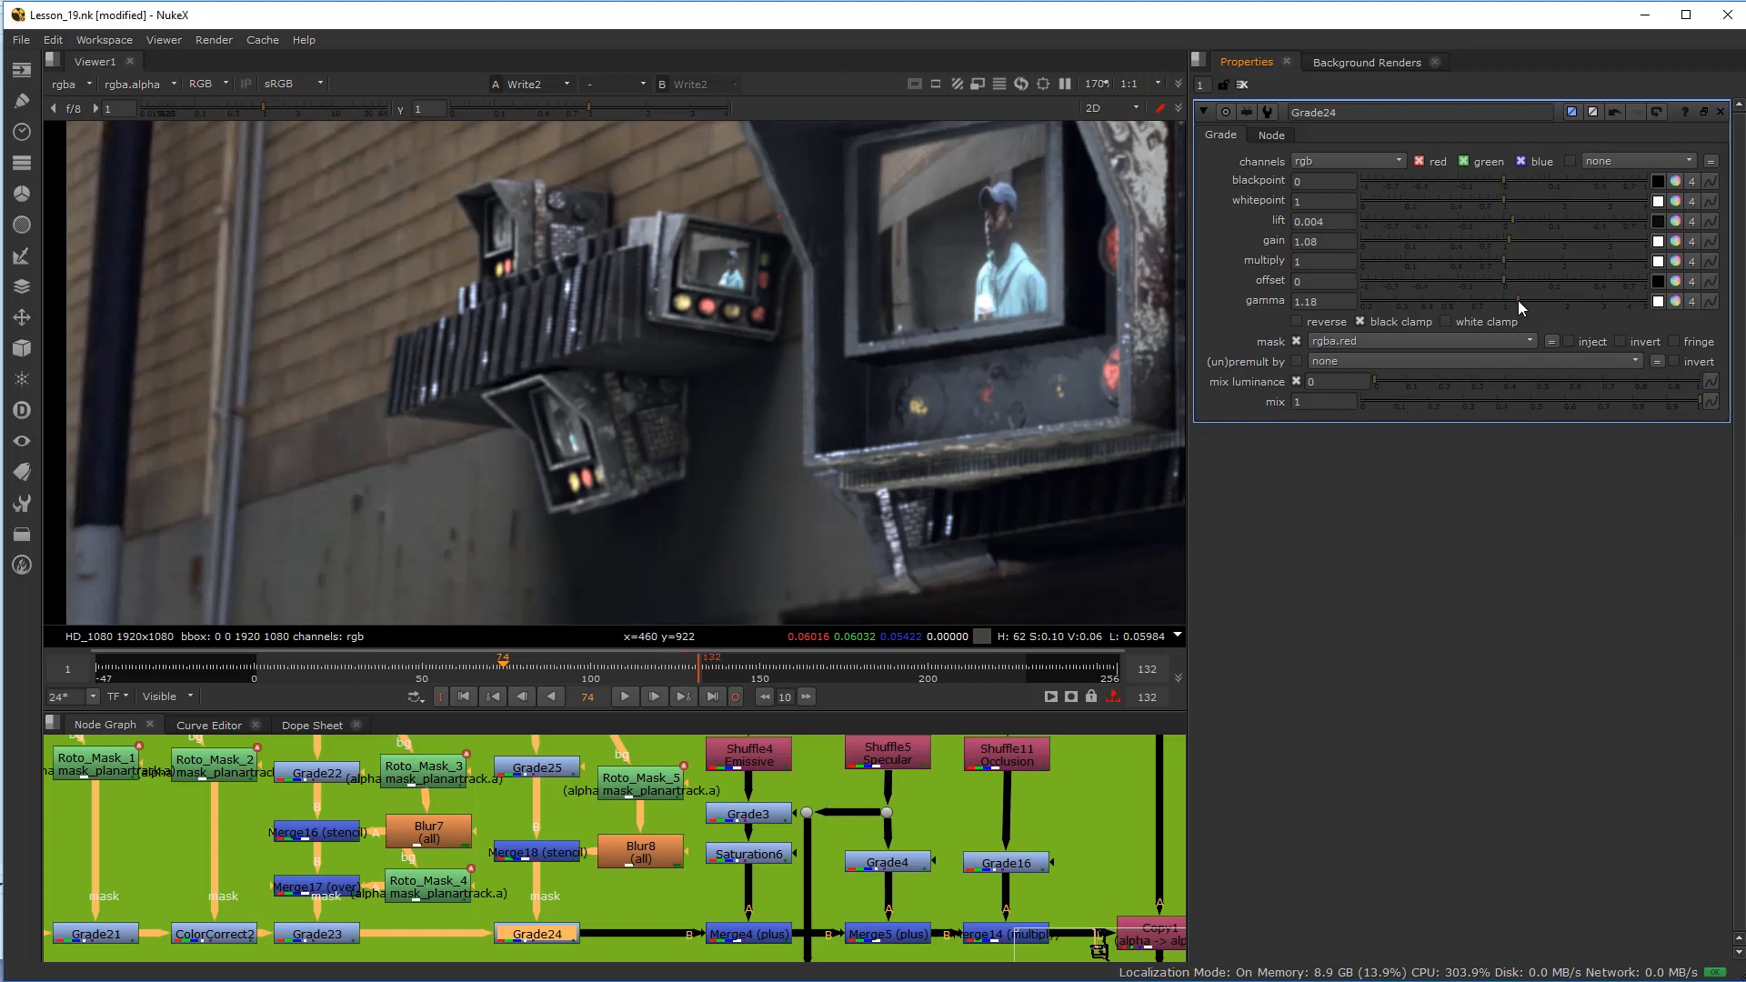
left_click(1502, 297)
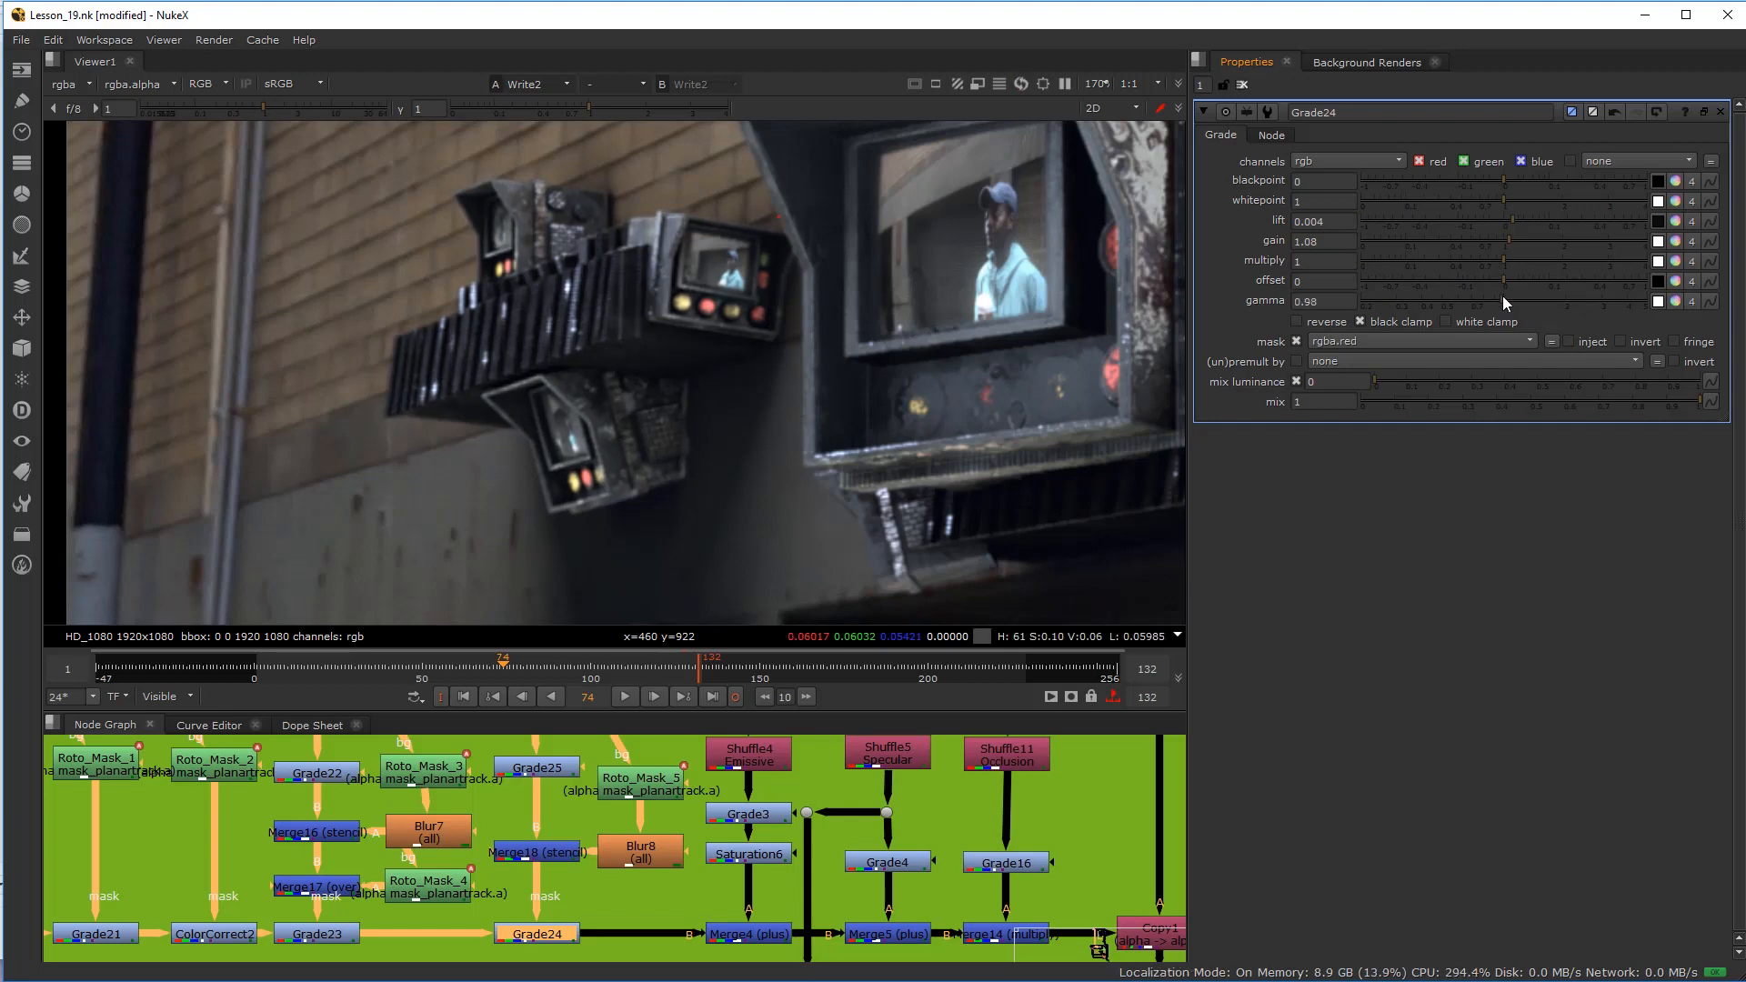
Step: Warm Grade24's gain with the color picker's temperature slider, to red 1.33, green 1.08 and blue 0.83
left_click(1675, 241)
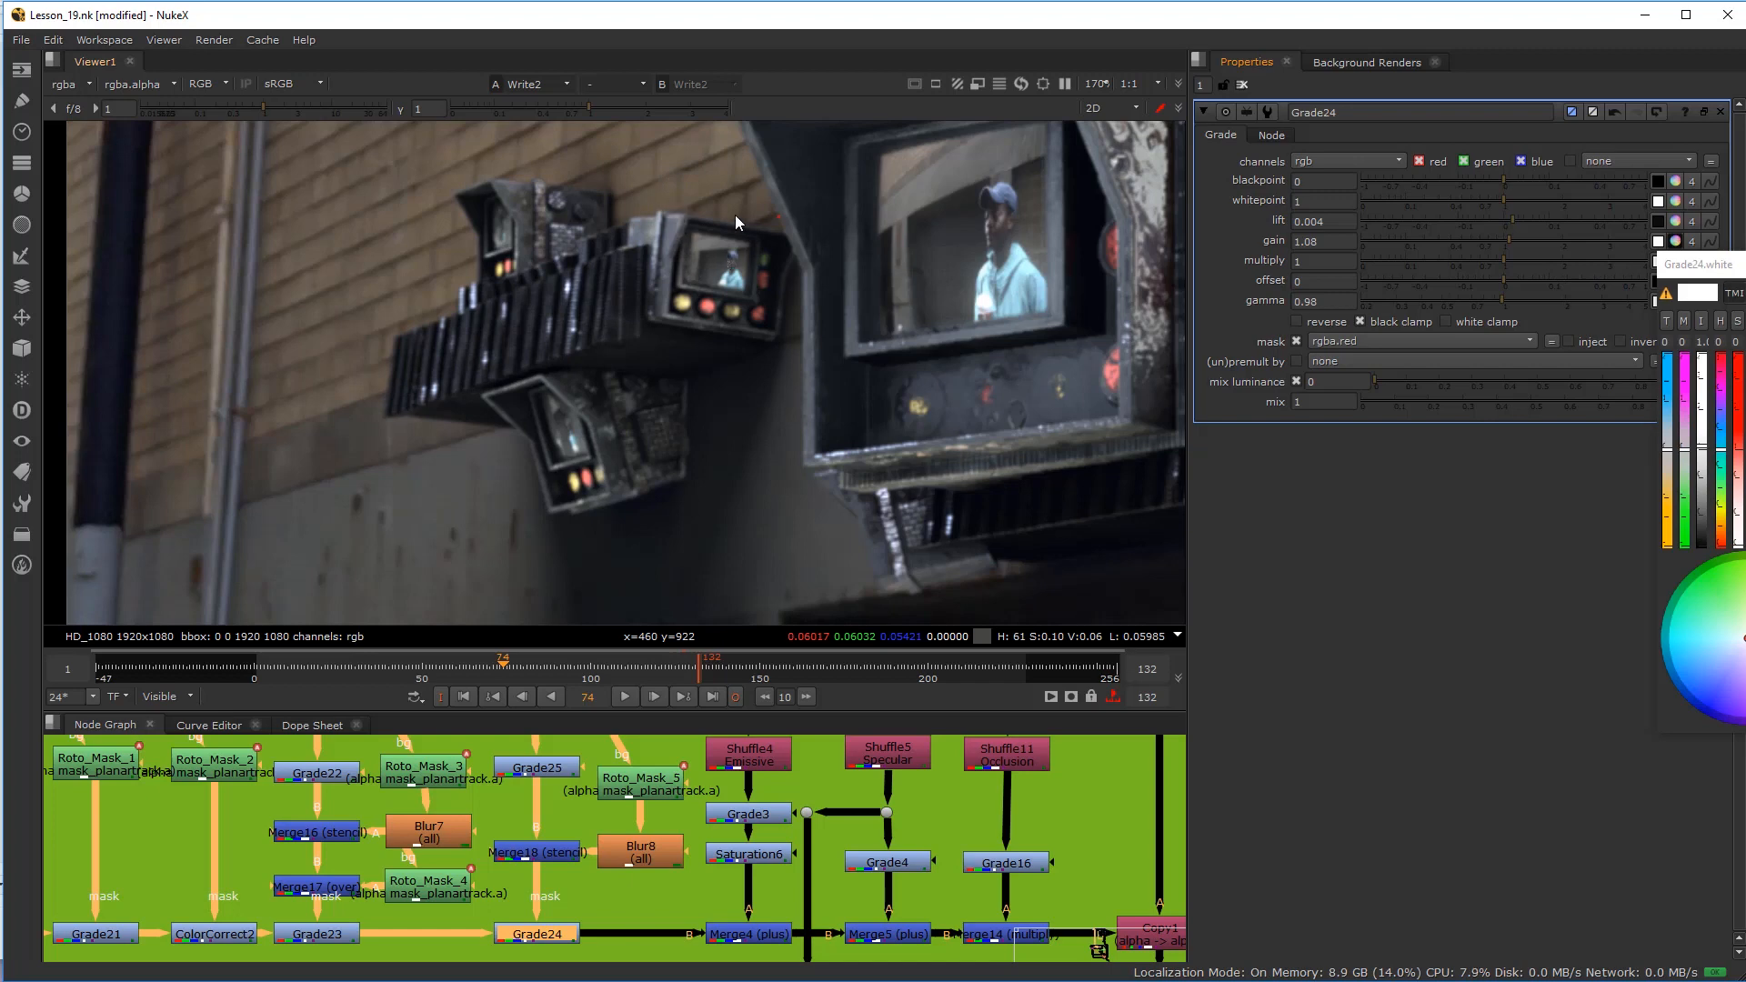
left_click_drag(1710, 279, 1040, 275)
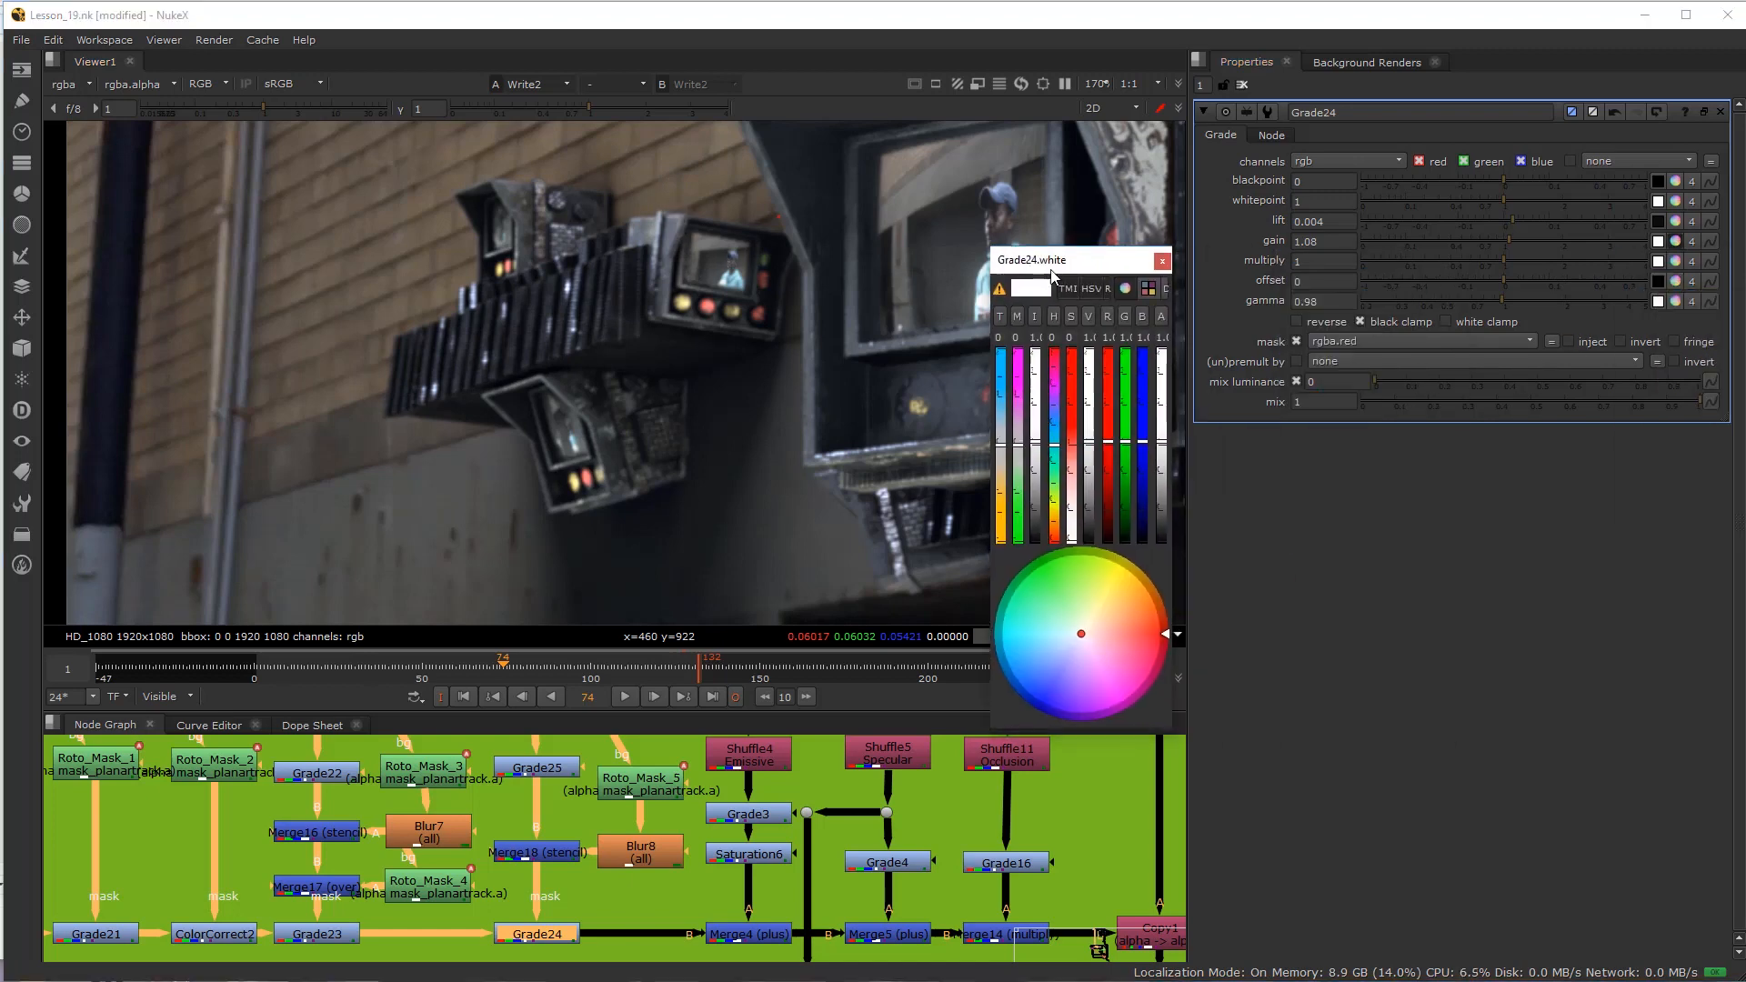
left_click(1004, 458)
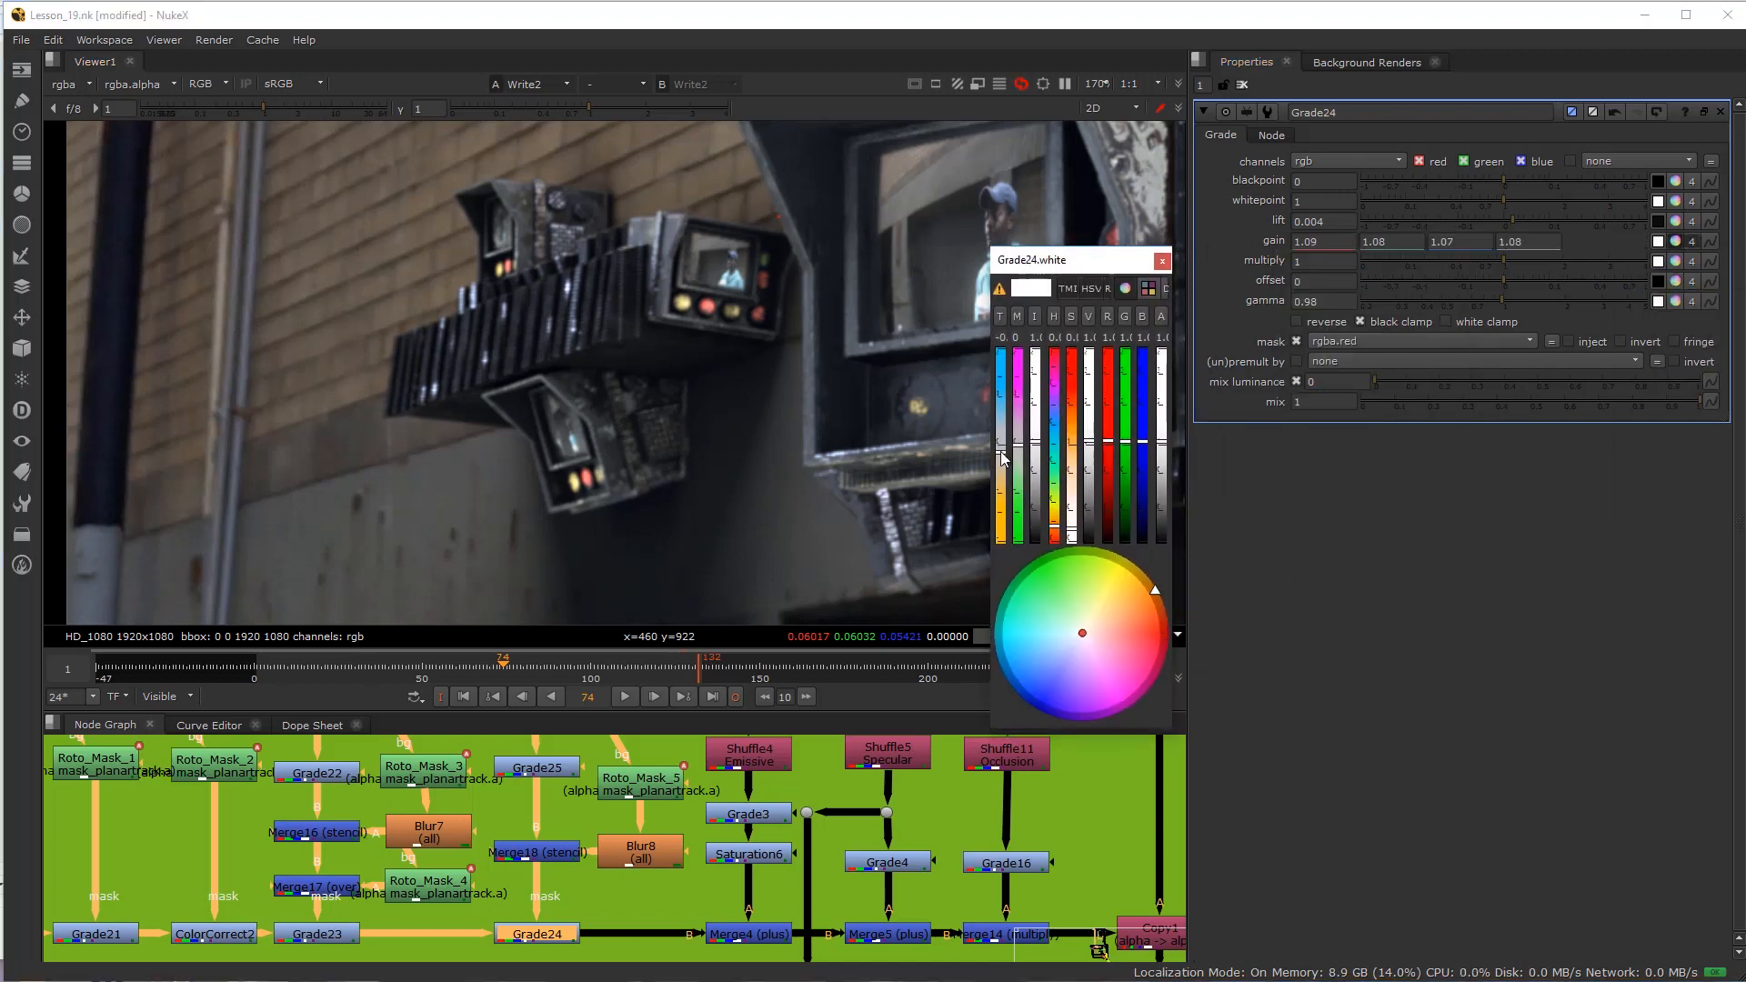
left_click_drag(1003, 461, 1001, 474)
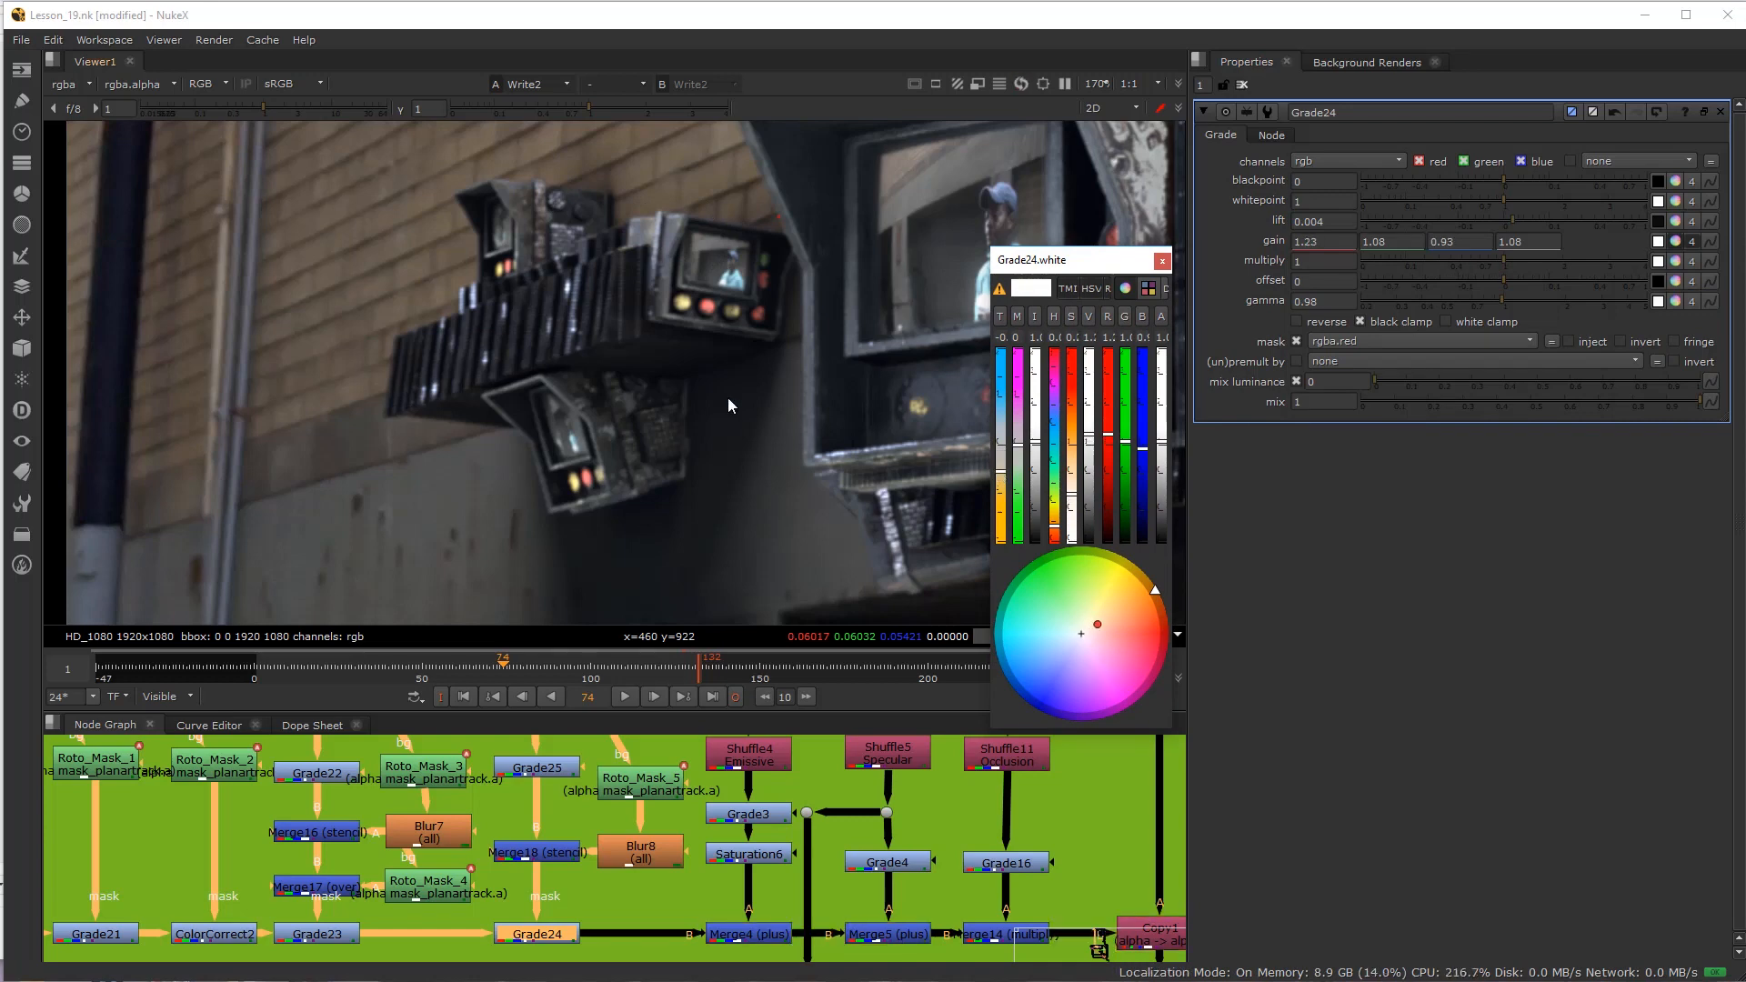
left_click_drag(1002, 477, 1010, 514)
key("ctrl+z")
left_click(999, 485)
left_click(1000, 479)
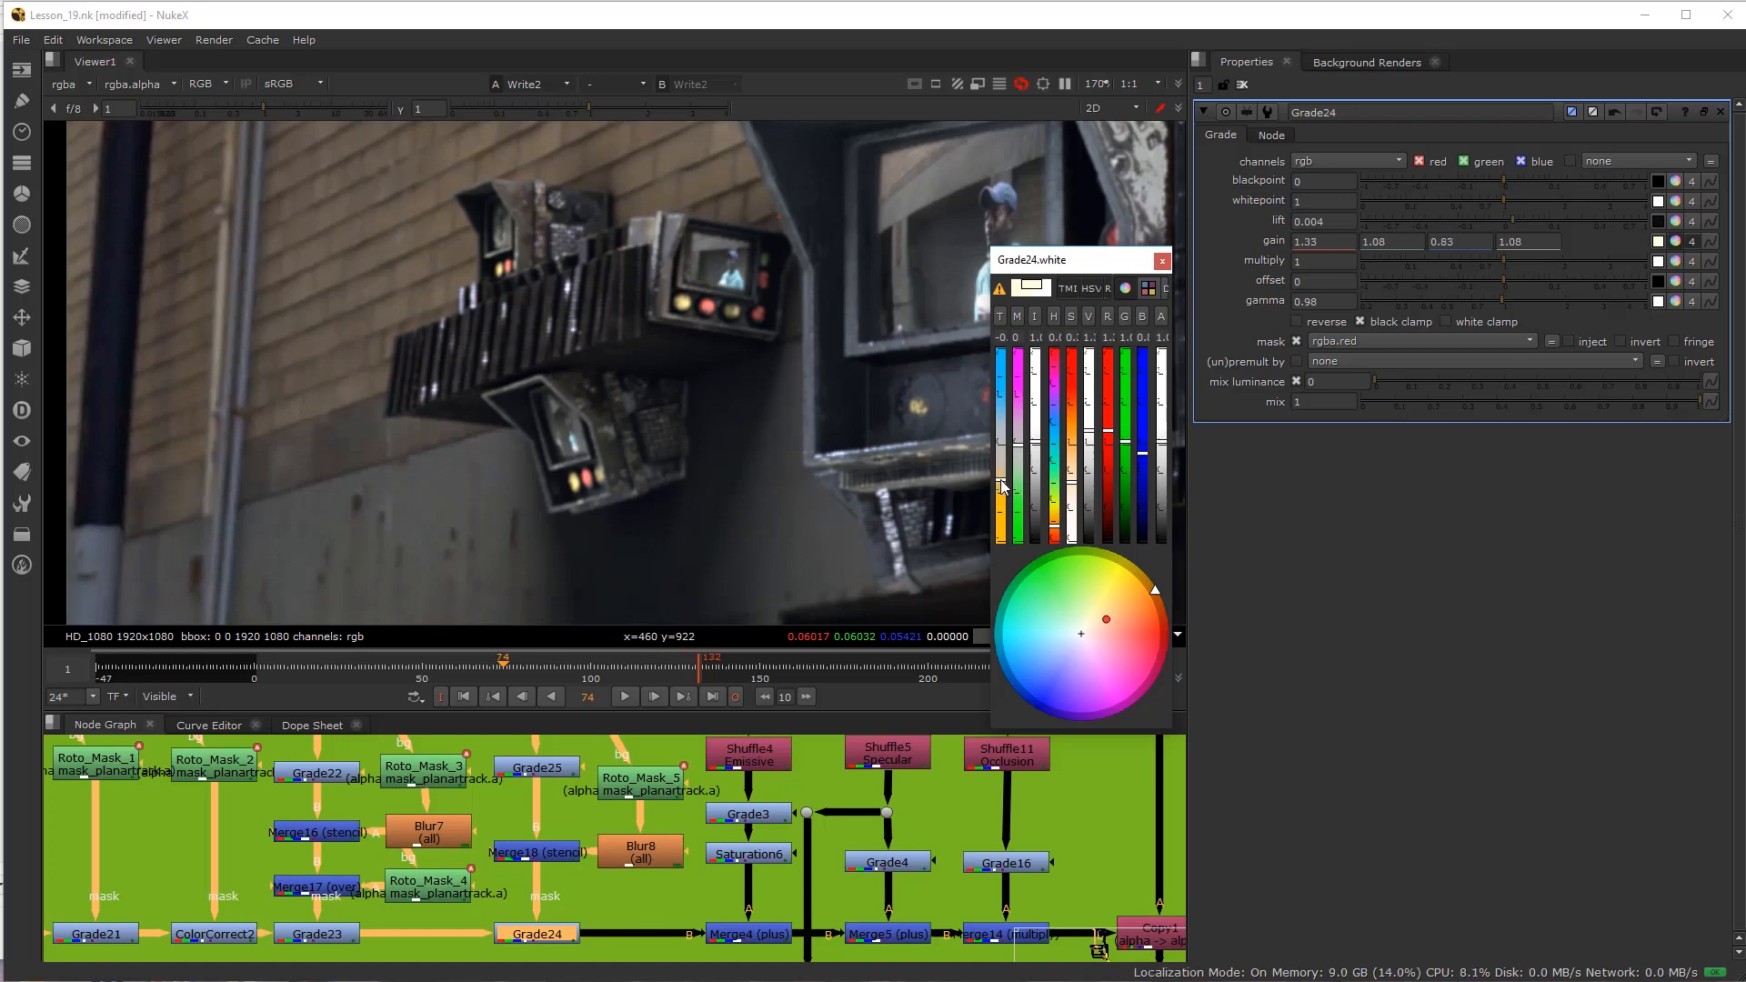
left_click(1163, 261)
Step: Examine the wall monitors near and far in the Write2 output to judge the warmed Grade24 result
scroll(713, 396, "down", 3)
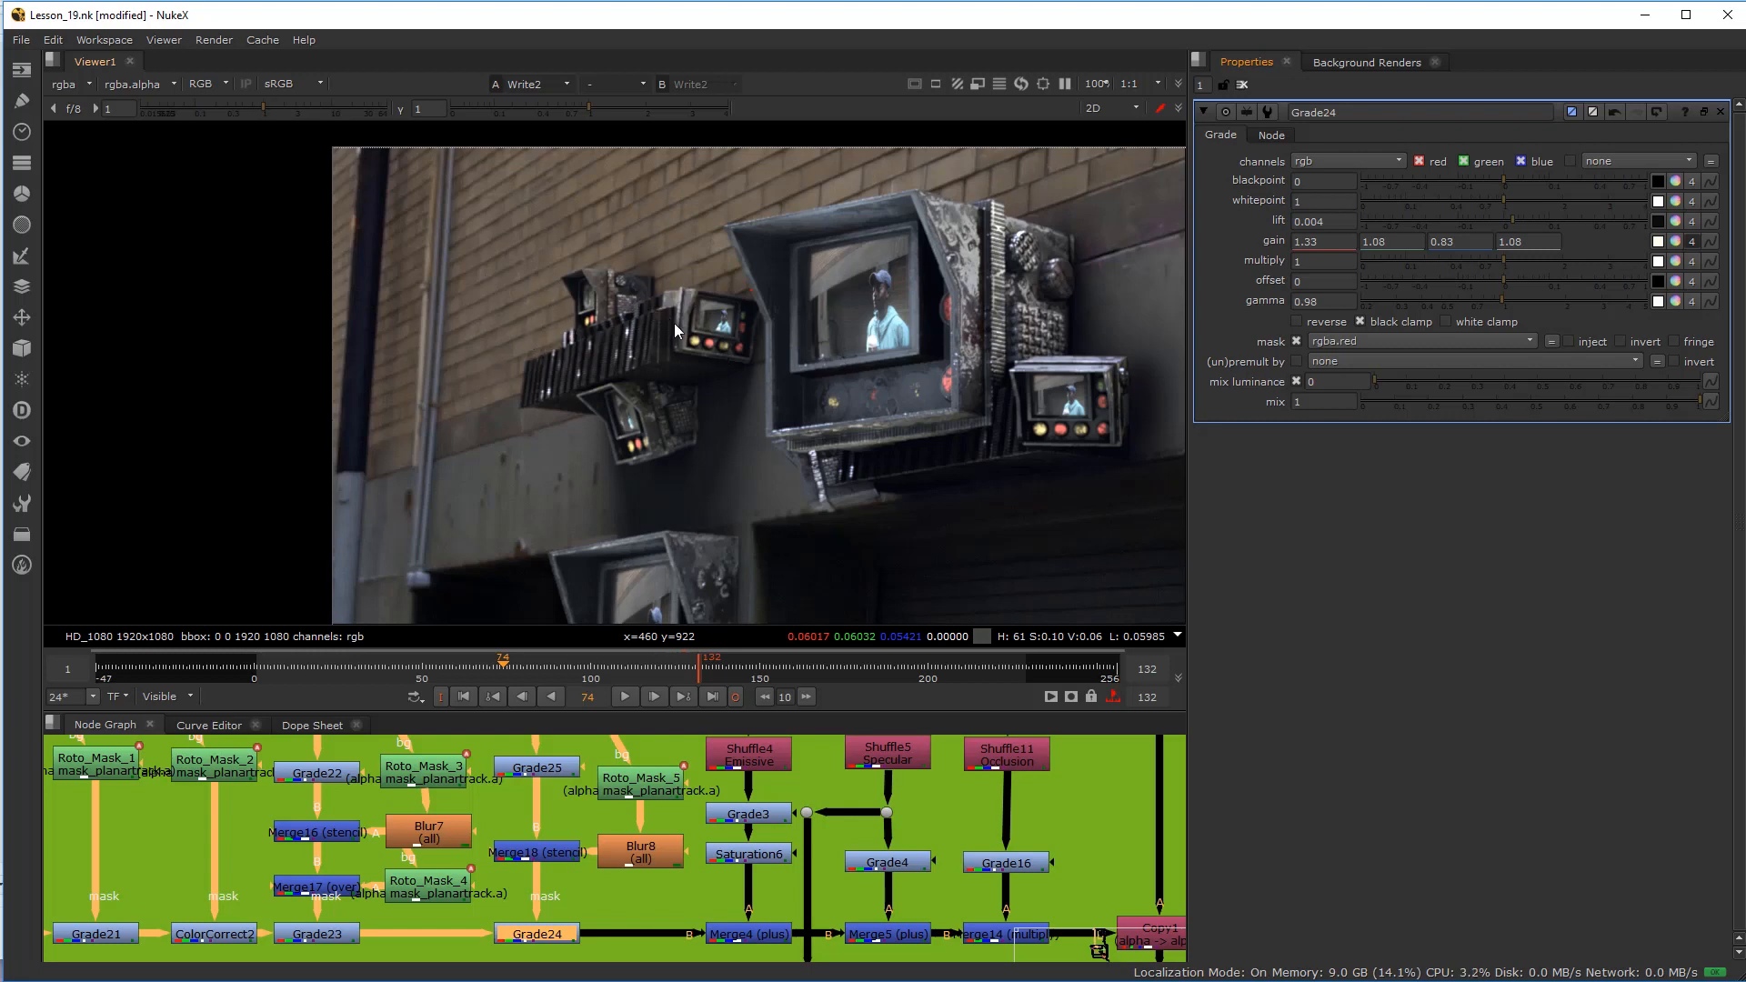
scroll(614, 285, "up", 3)
scroll(689, 354, "down", 3)
middle_click_drag(571, 375, 311, 356)
middle_click_drag(686, 368, 600, 398)
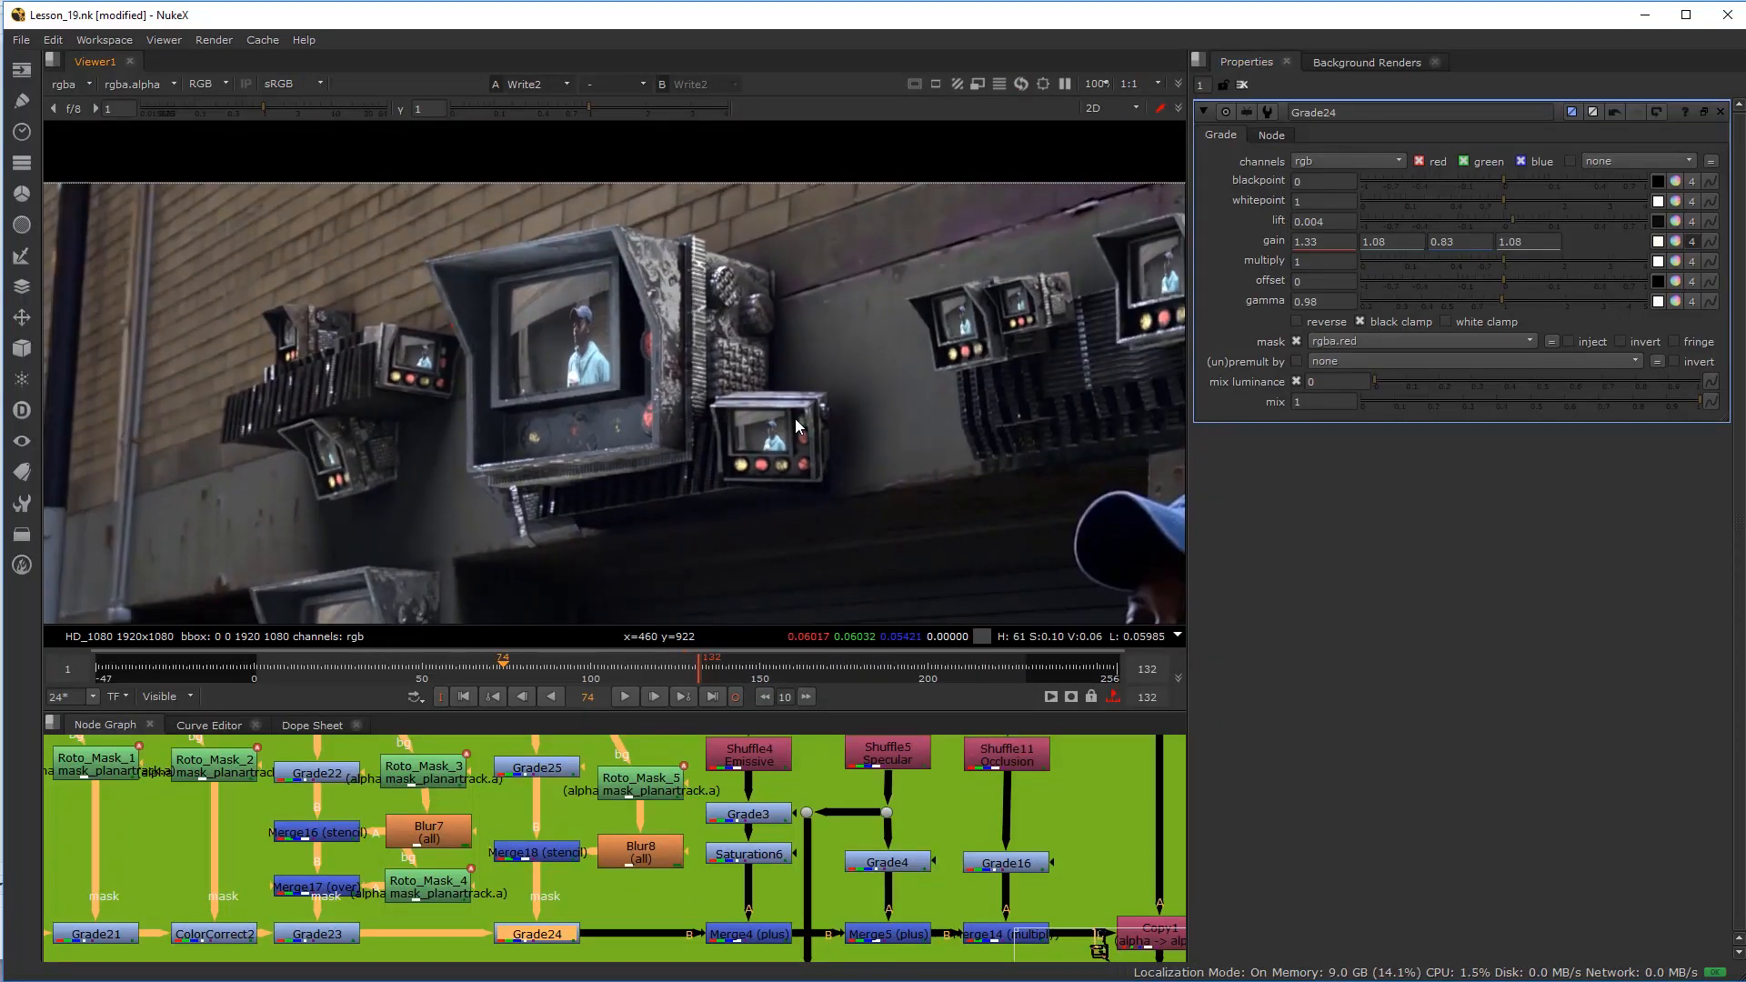
scroll(702, 387, "down", 1)
mouse_move(631, 398)
middle_mouse_down()
mouse_move(515, 422)
mouse_move(625, 389)
middle_mouse_up()
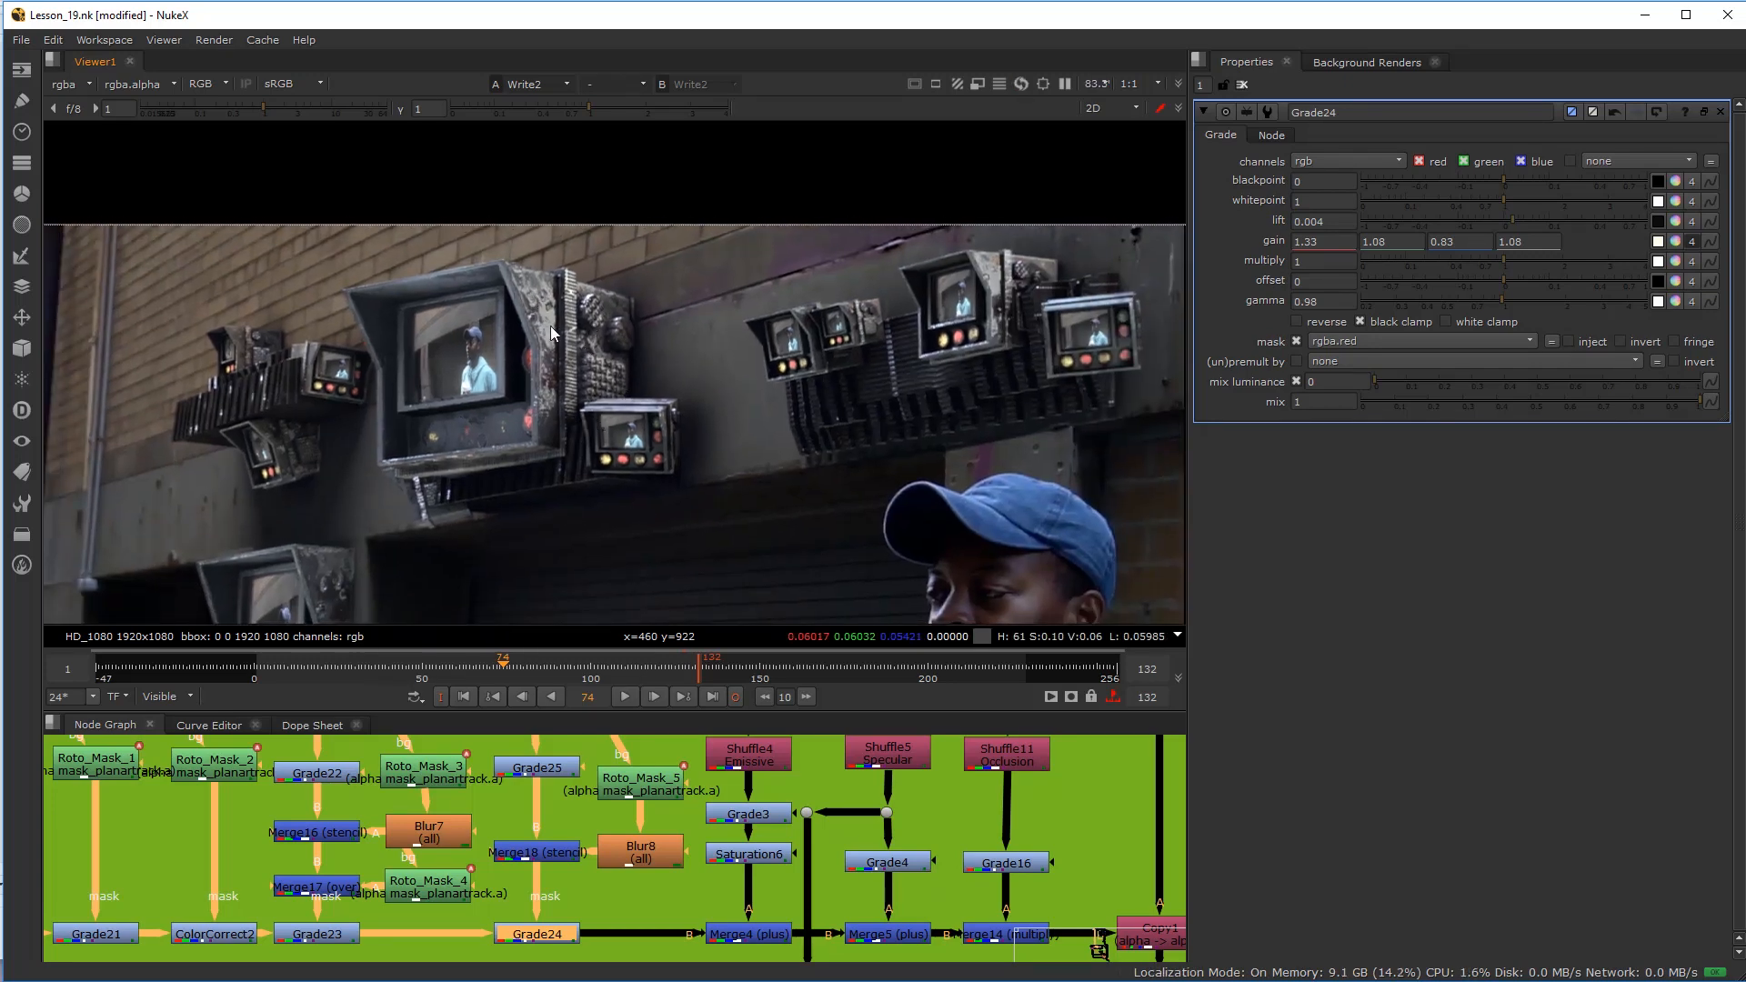
scroll(679, 362, "up", 1)
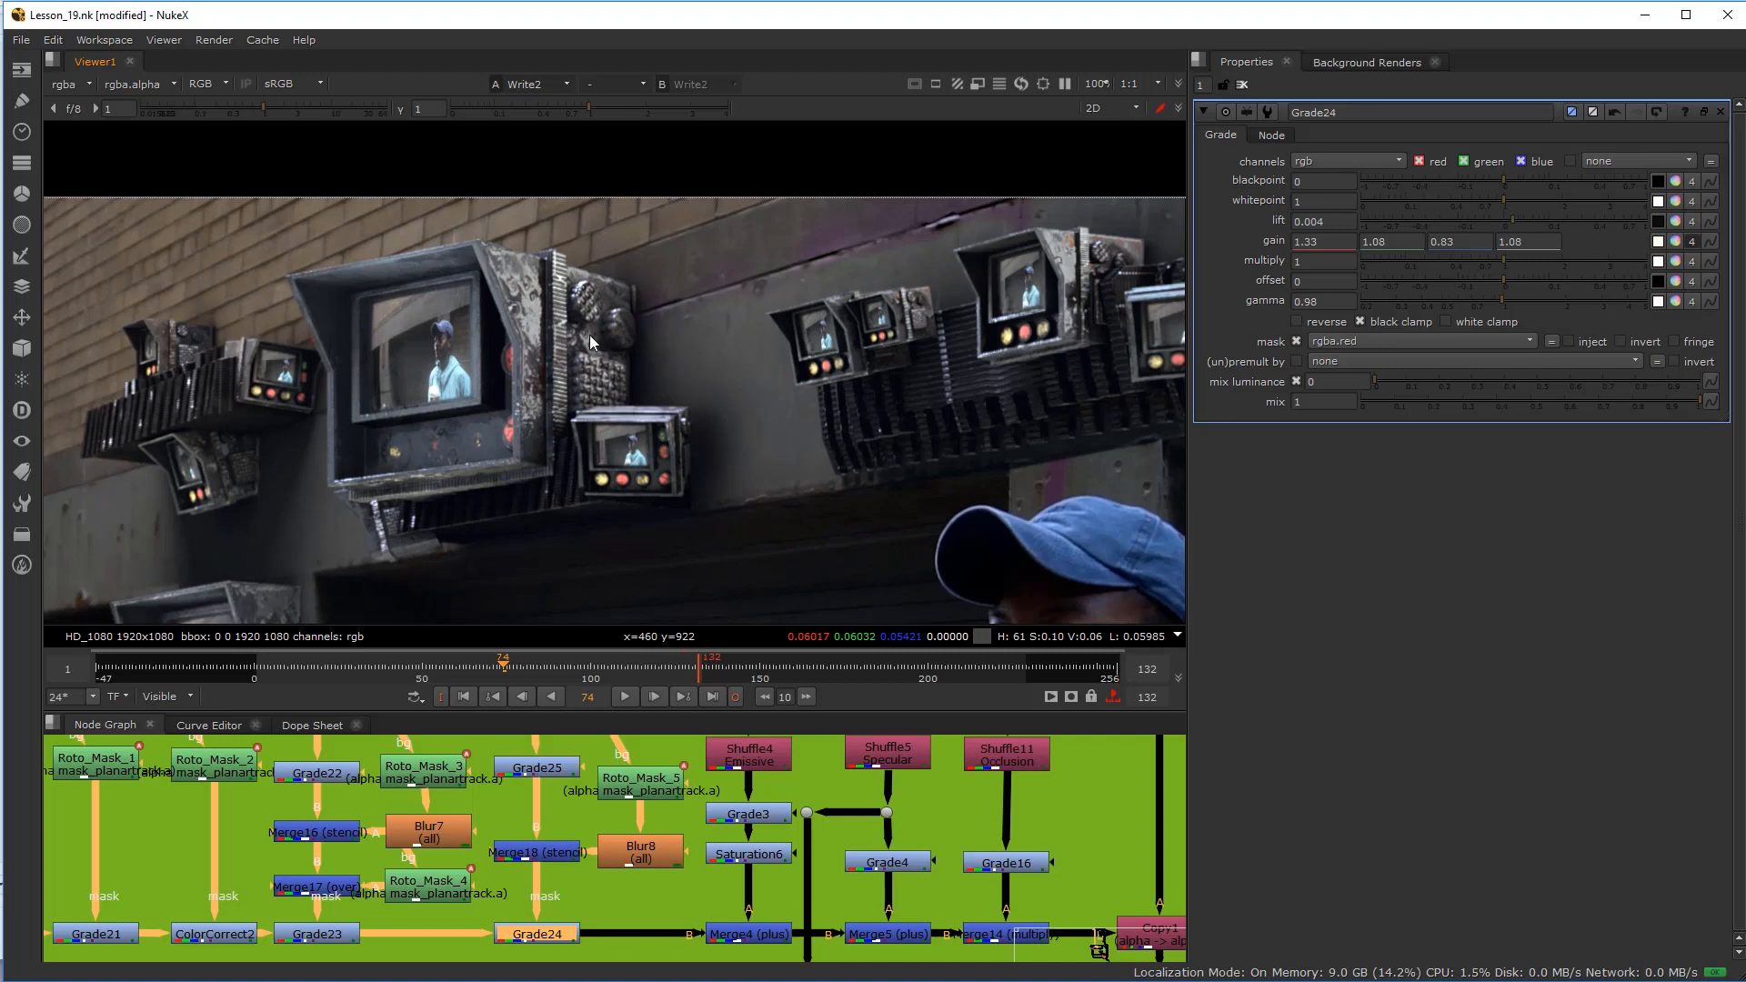
scroll(659, 832, "down", 3)
middle_click_drag(661, 898, 570, 900)
middle_click_drag(597, 835, 495, 861)
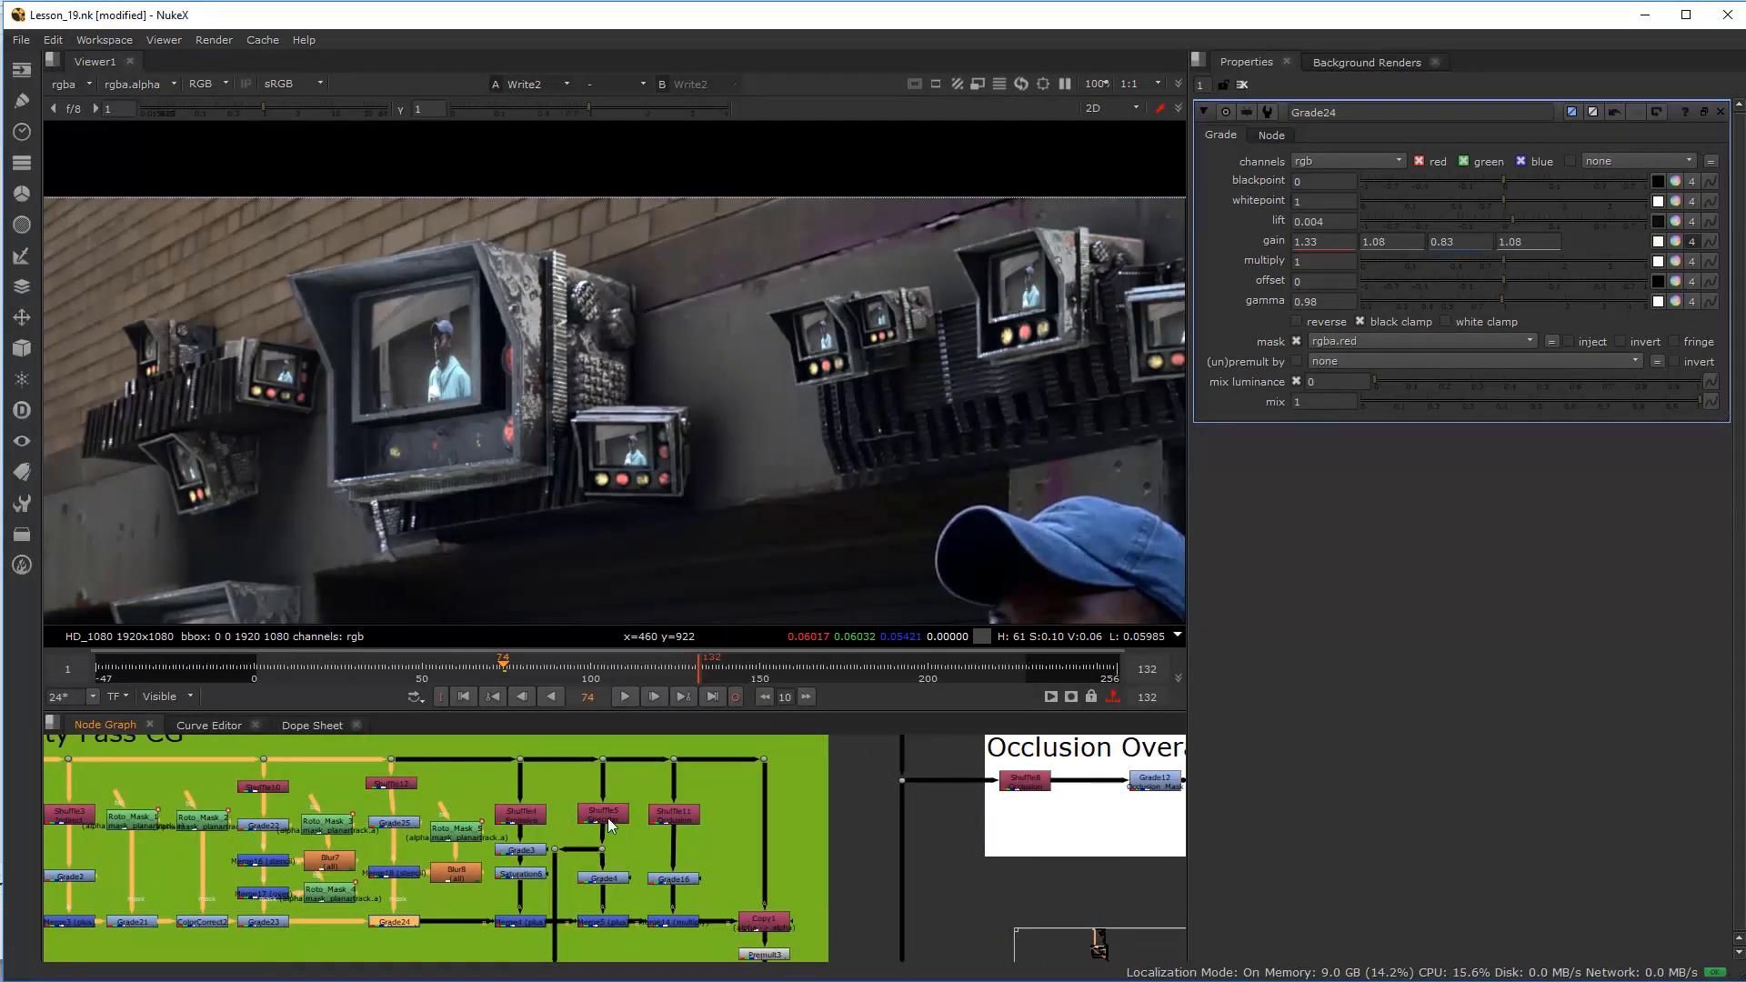
scroll(609, 826, "up", 2)
scroll(714, 446, "down", 3)
scroll(708, 372, "up", 2)
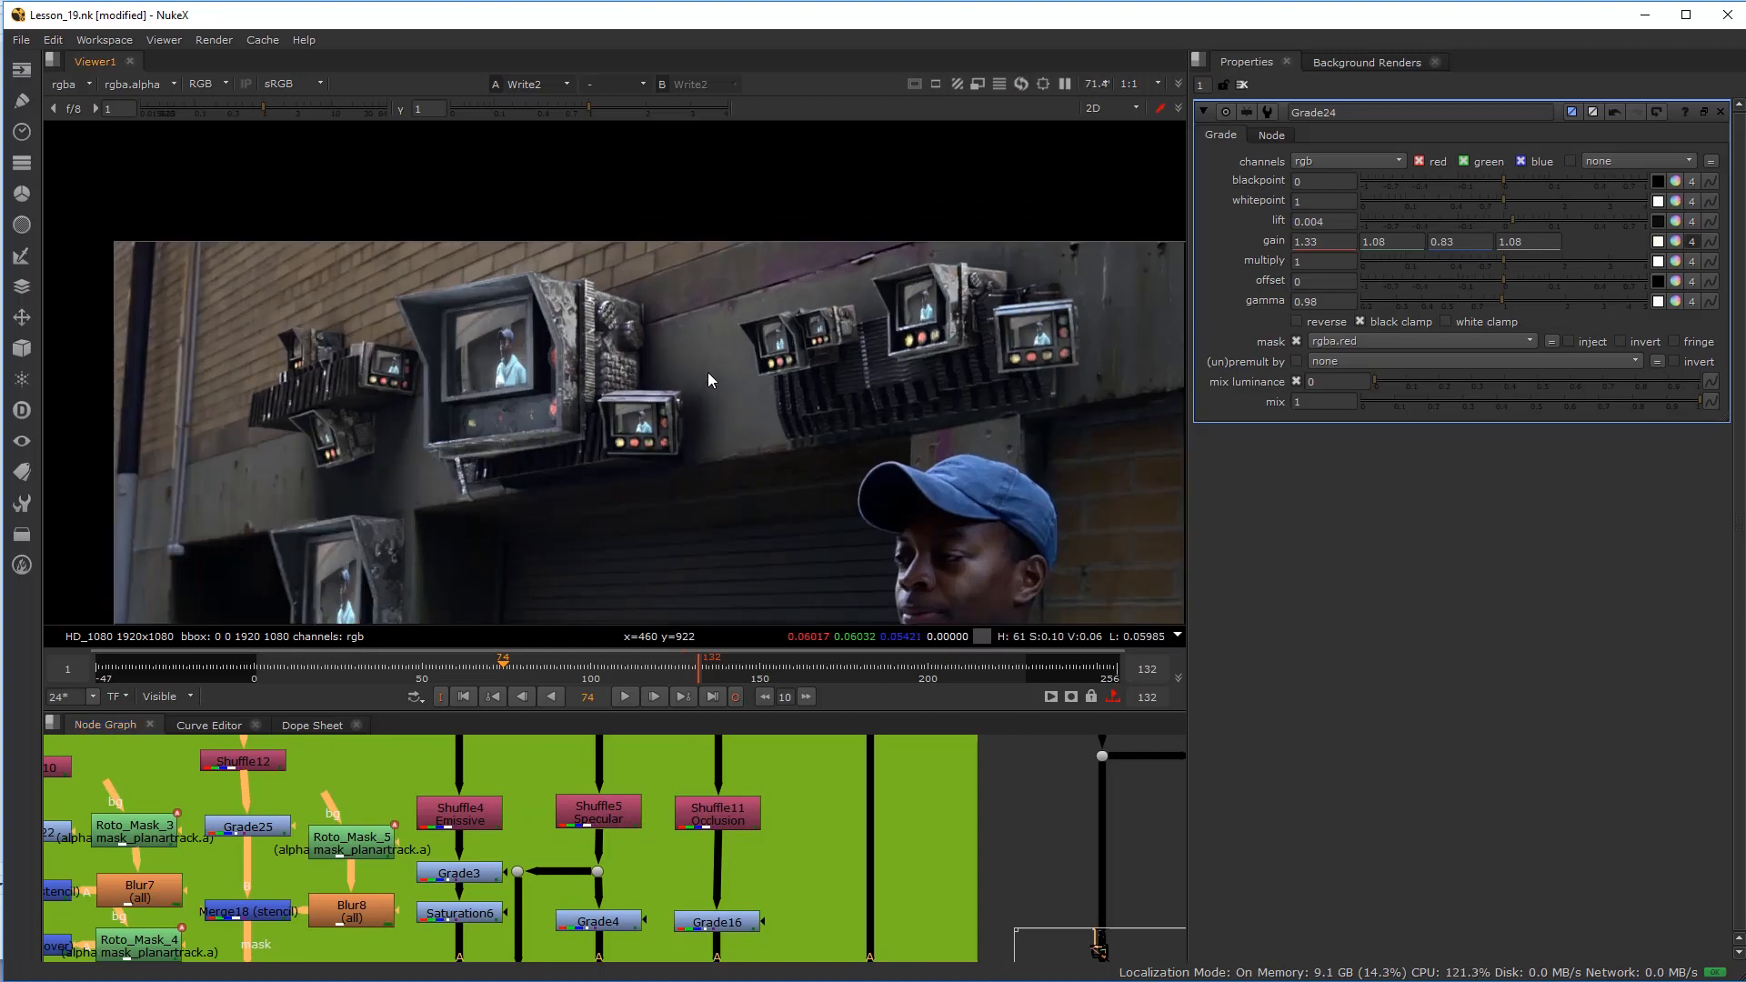
scroll(632, 391, "down", 2)
scroll(579, 401, "up", 3)
middle_click_drag(593, 499, 720, 415)
middle_click_drag(653, 353, 544, 439)
middle_click_drag(809, 284, 560, 418)
scroll(645, 405, "down", 2)
scroll(645, 406, "up", 3)
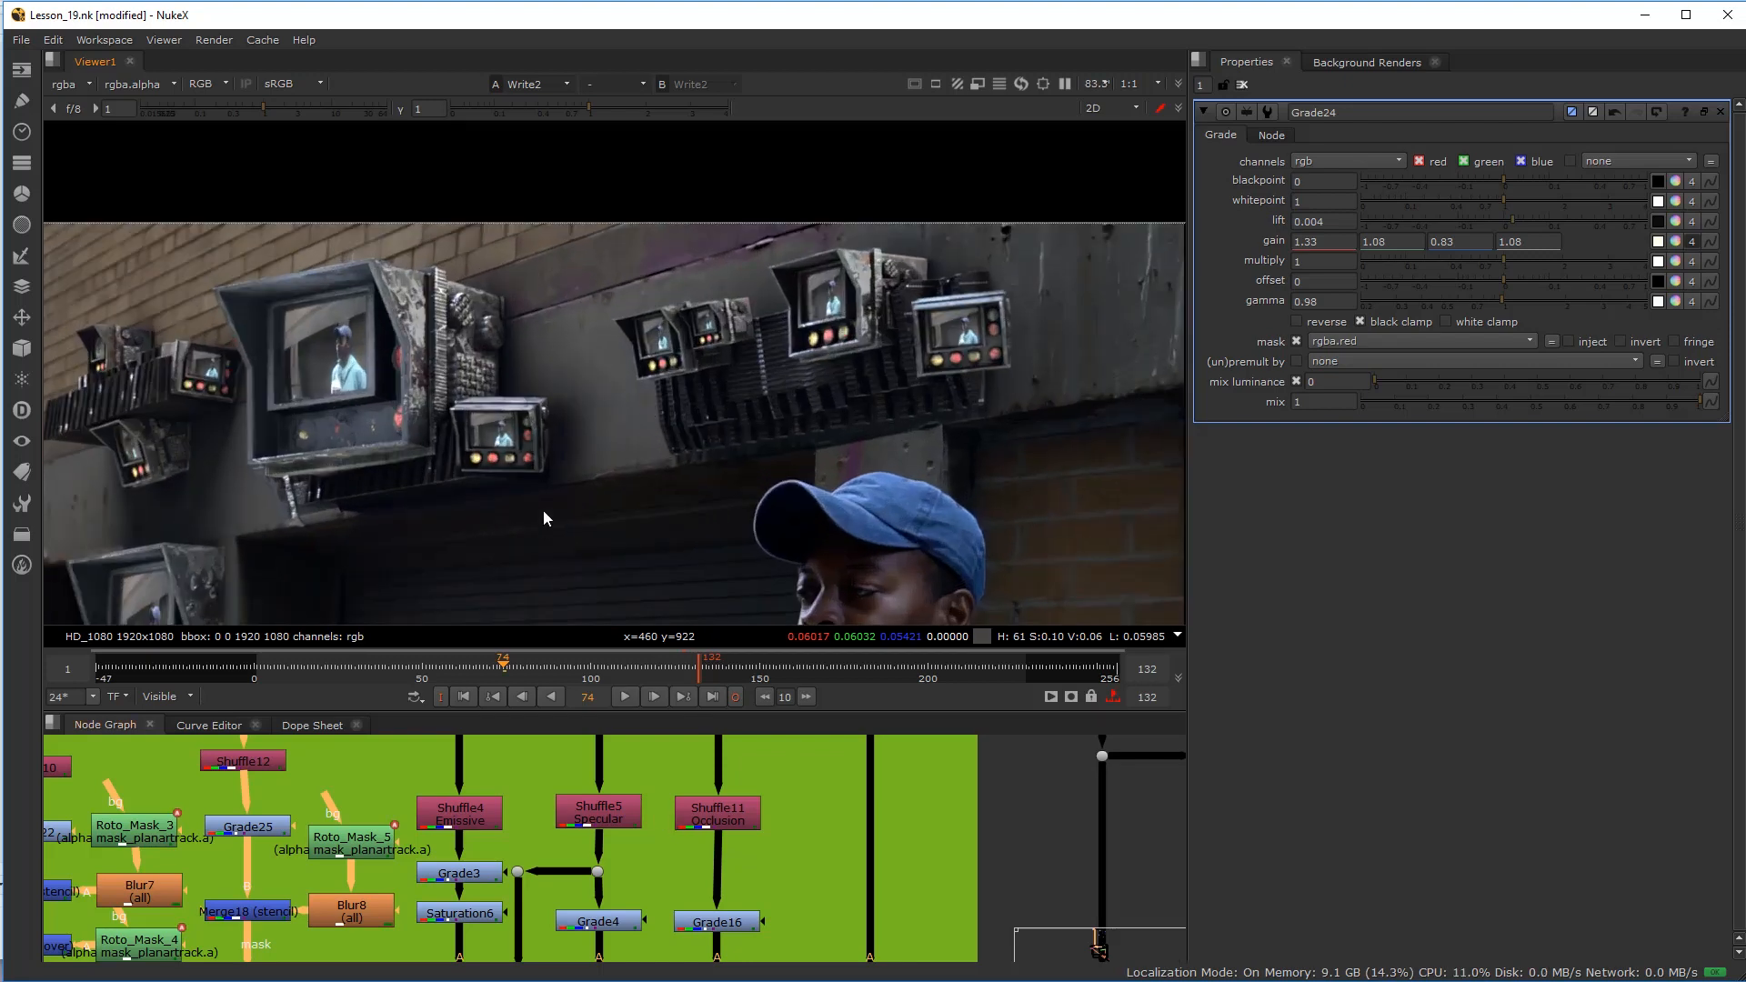
scroll(579, 819, "down", 5)
scroll(454, 787, "up", 4)
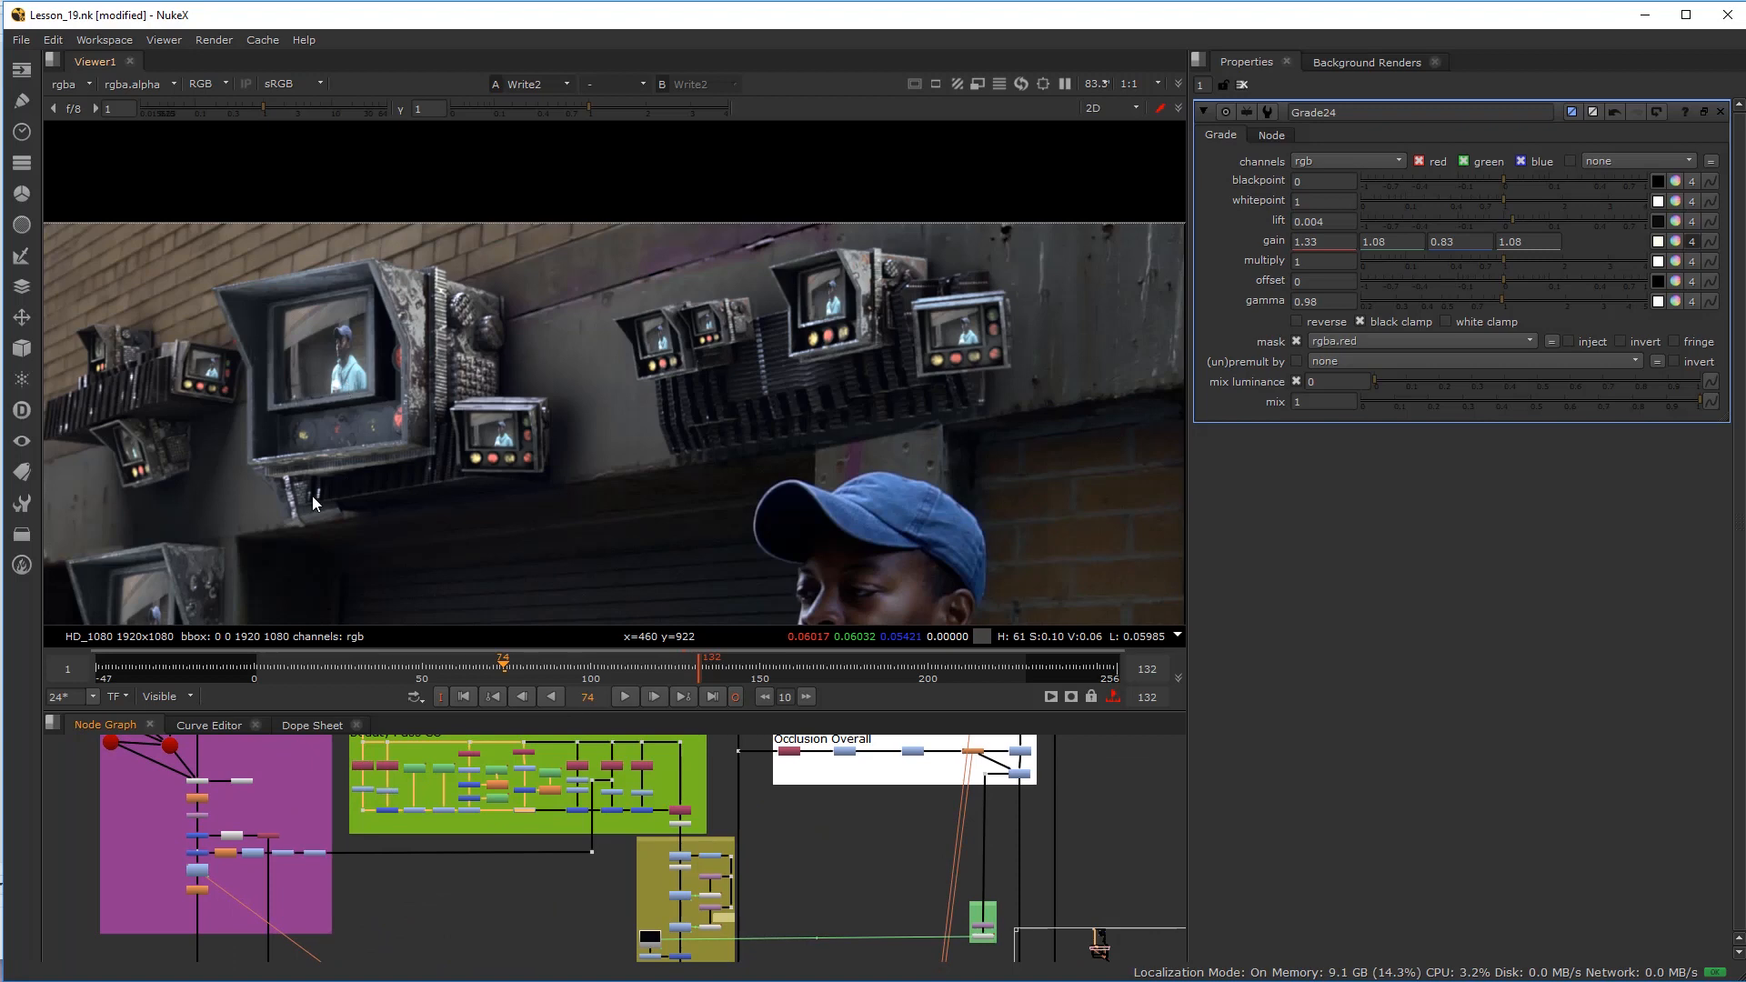
middle_click_drag(224, 471, 338, 457)
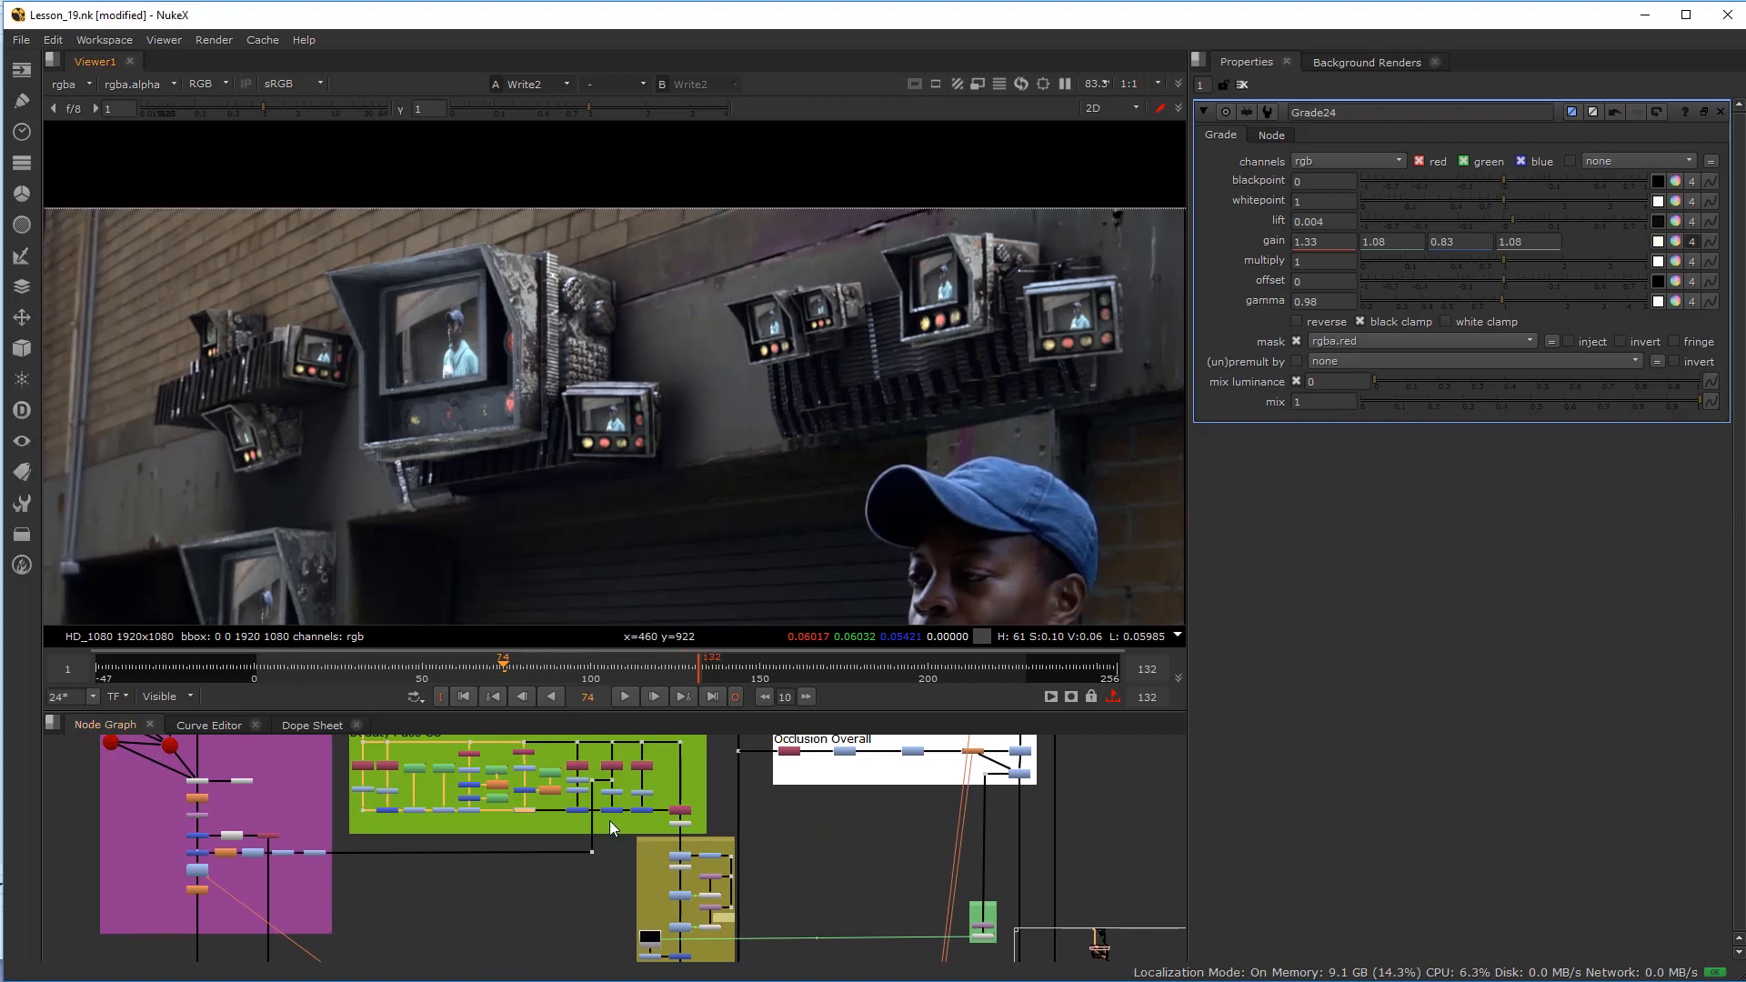
Step: Check the analysis note in the Overall CG CC group and move the playhead to frame 62
scroll(727, 862, "up", 3)
scroll(702, 896, "up", 4)
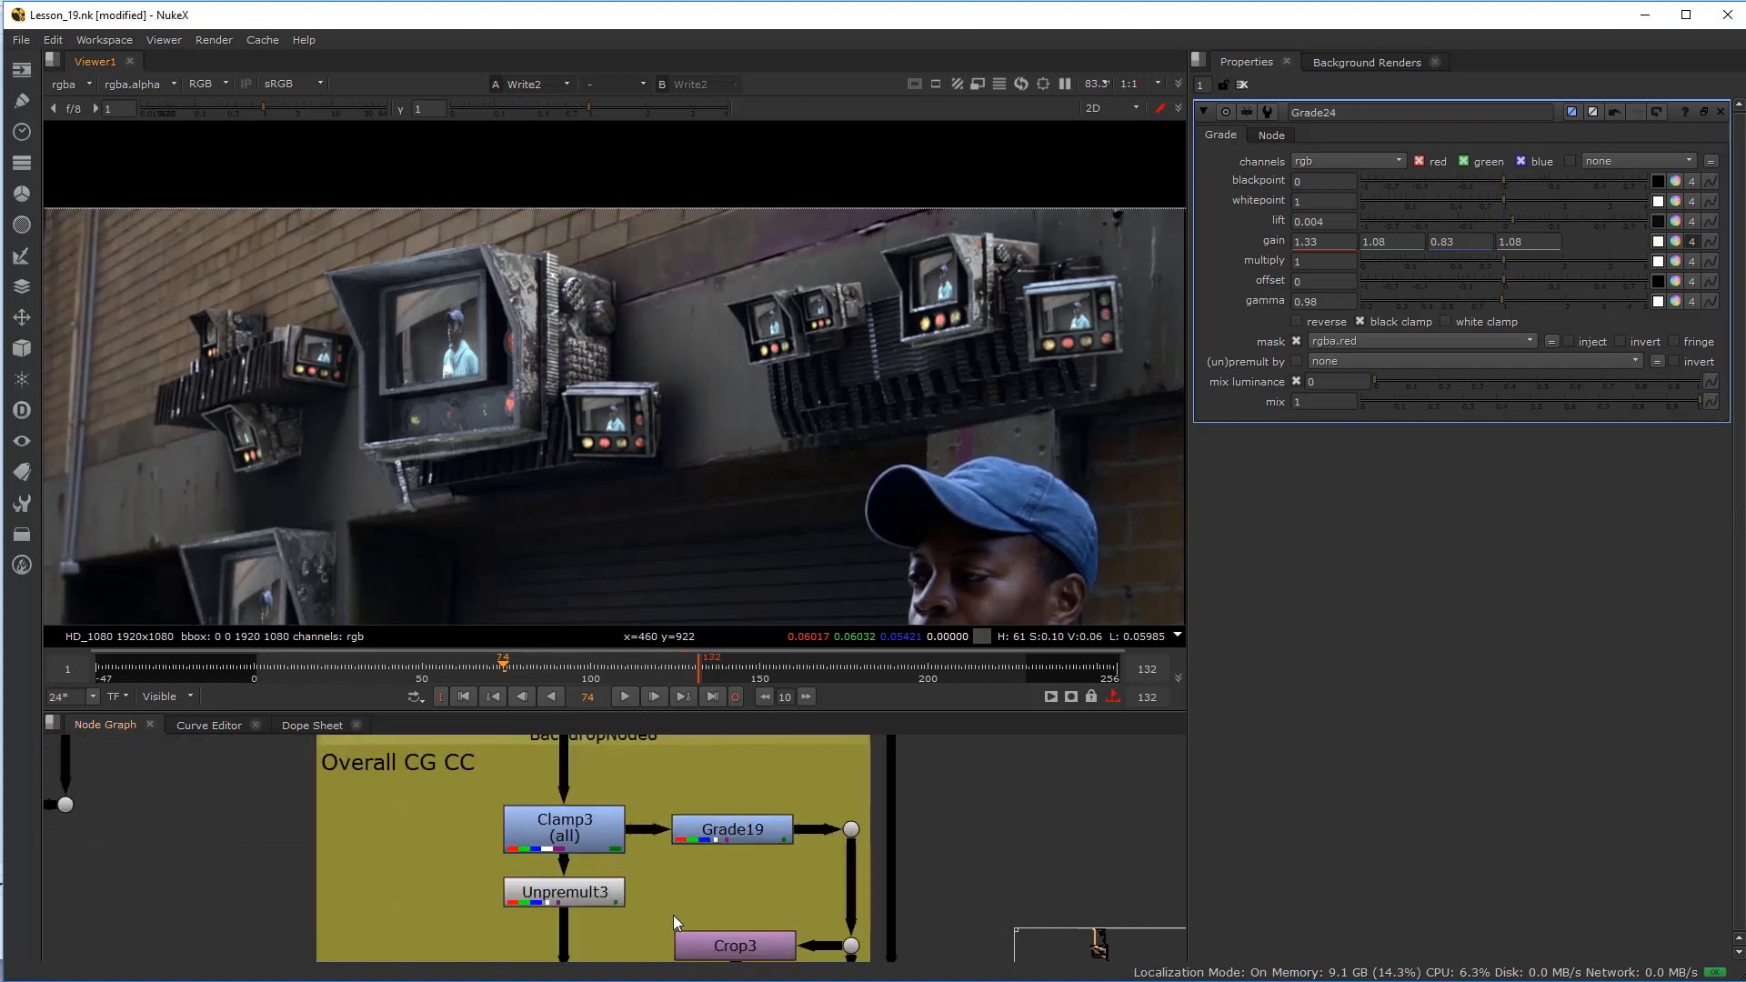
key("space")
middle_click_drag(624, 893, 826, 479)
middle_click_drag(762, 704, 827, 494)
scroll(828, 494, "down", 3)
middle_click_drag(782, 287, 808, 726)
scroll(847, 475, "up", 2)
scroll(848, 474, "up", 2)
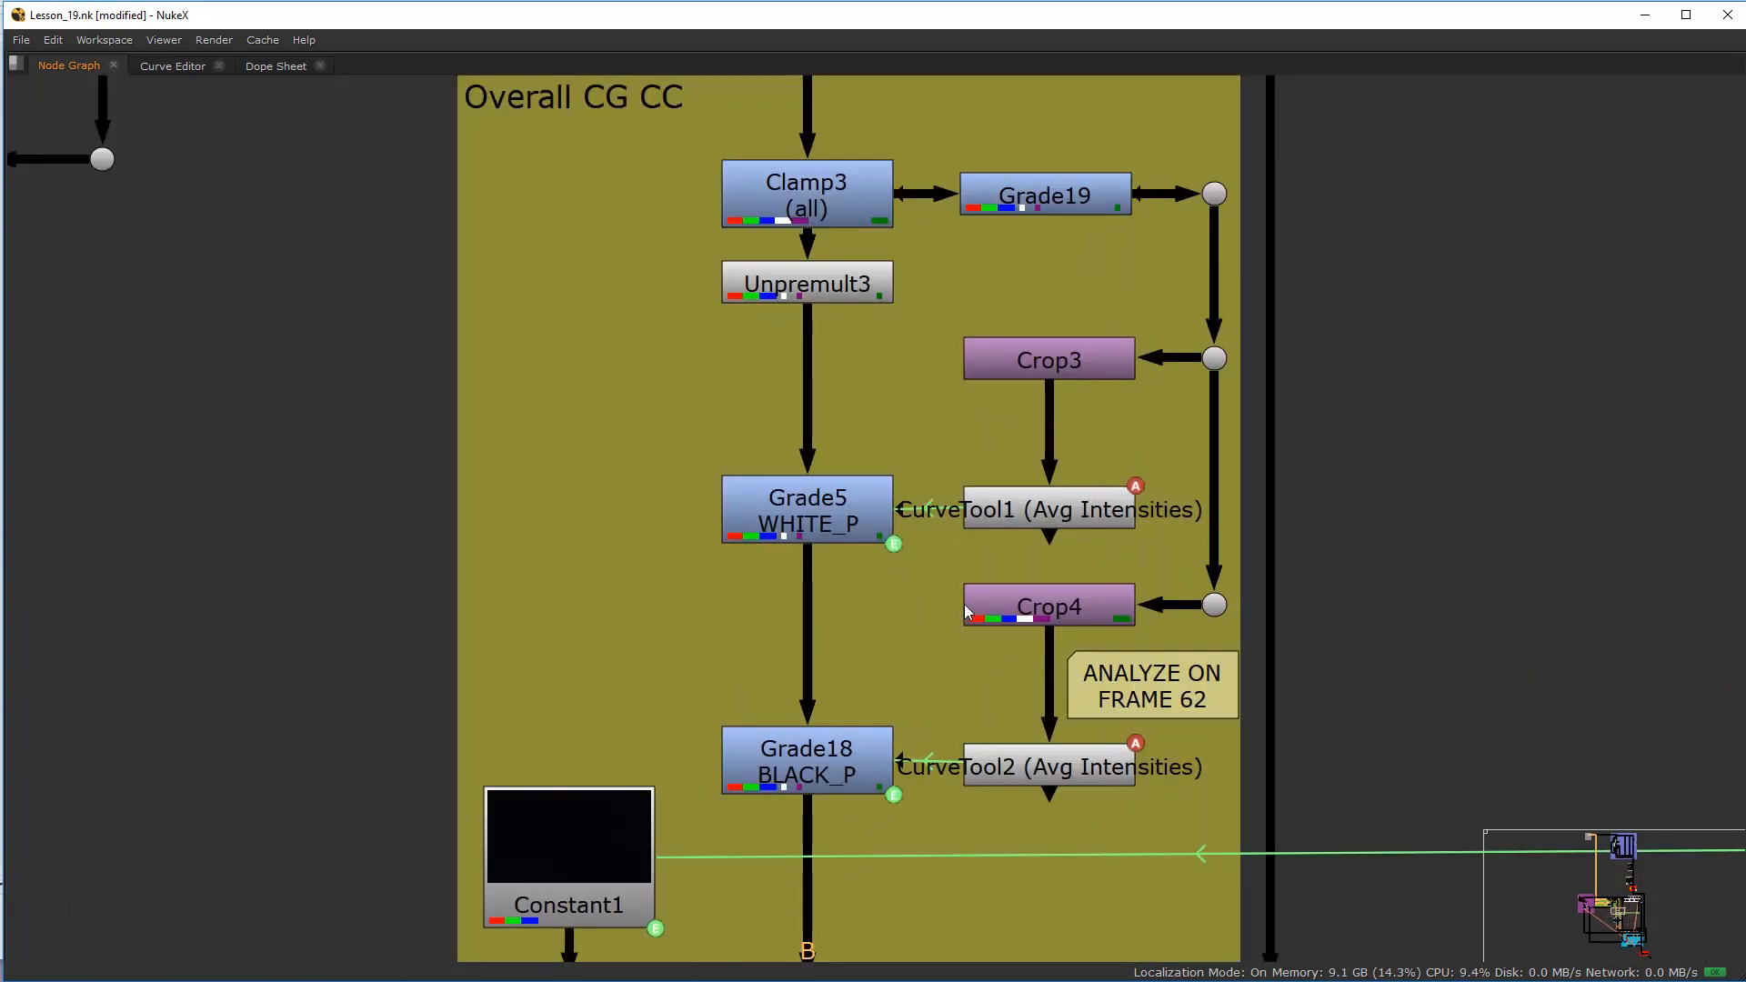
key("space")
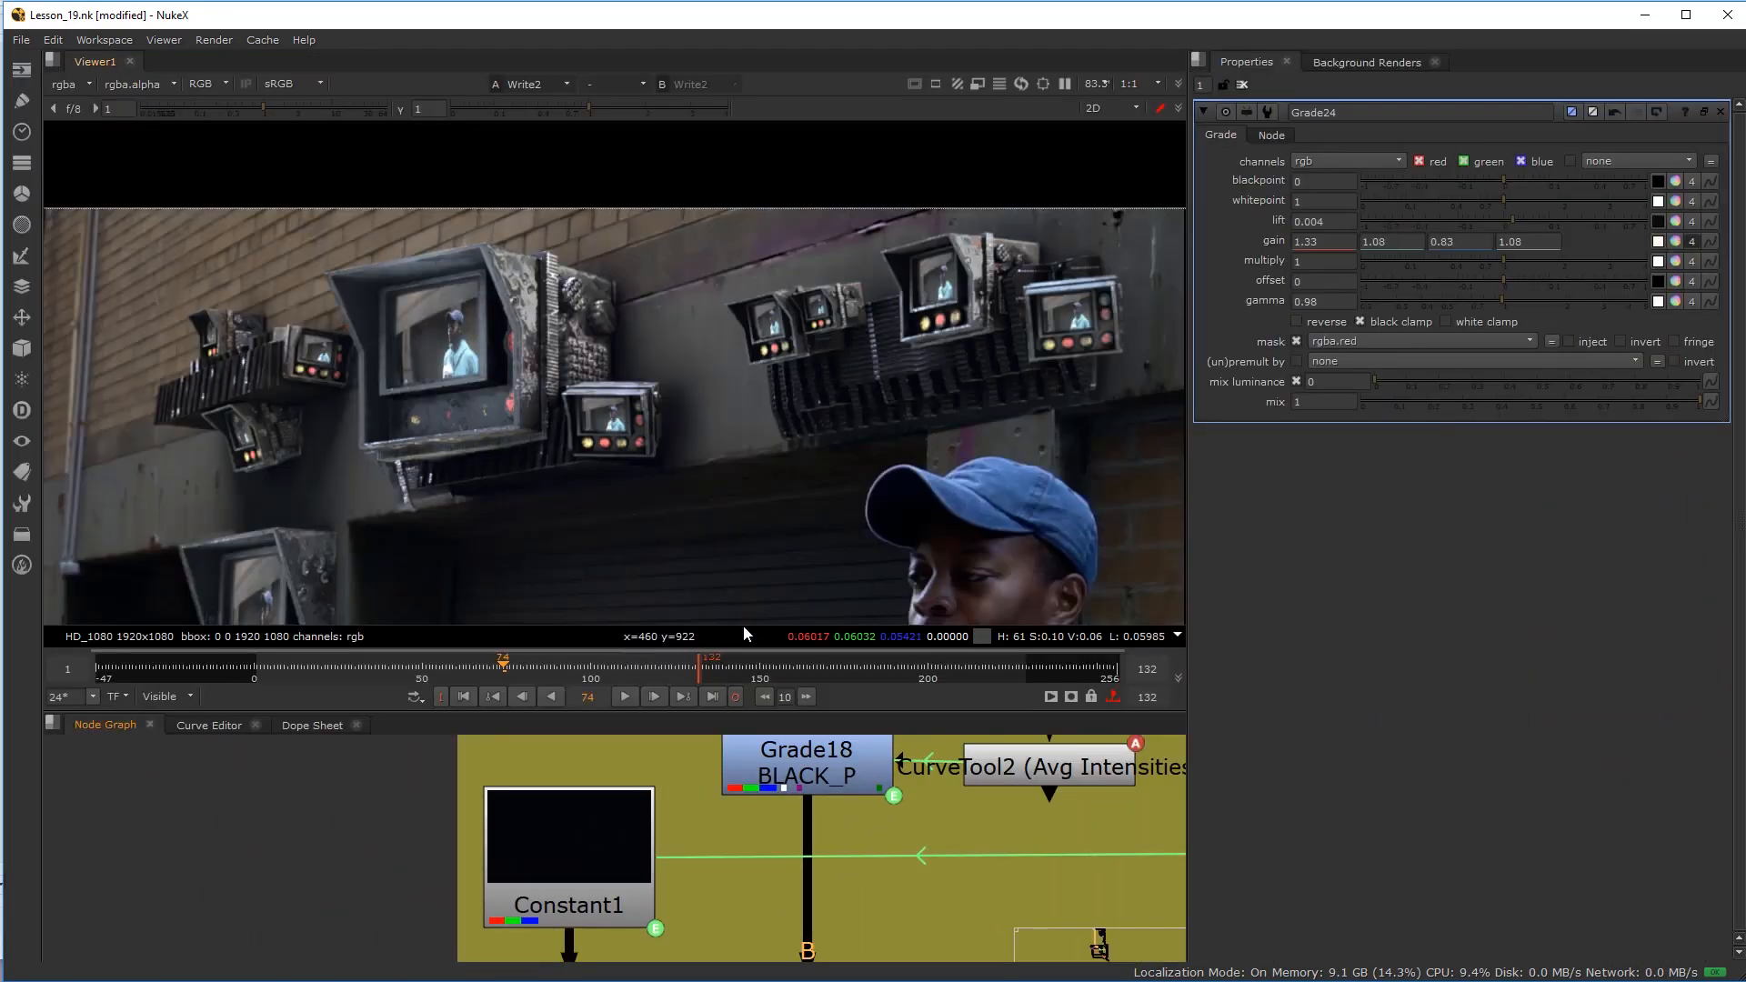
left_click(464, 675)
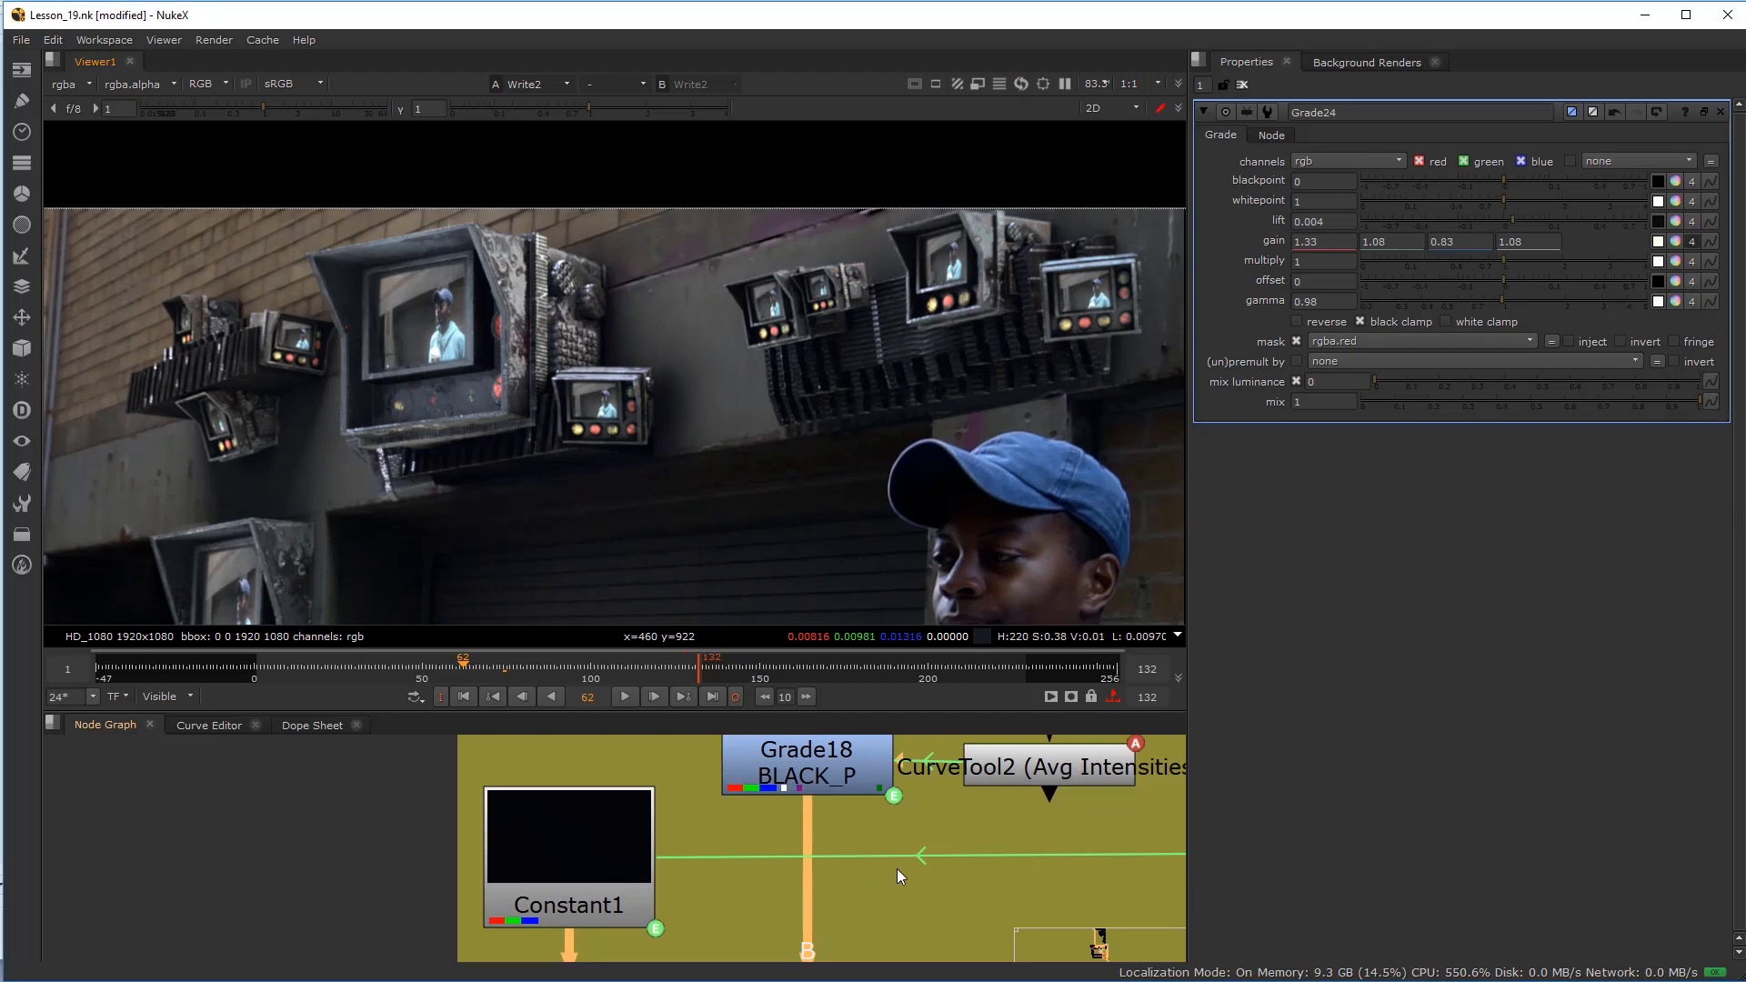
Step: Rerun the average intensities analysis of CurveTool1, feeding the Grade5 white point, on frame 62 only
scroll(807, 913, "down", 8)
middle_click_drag(913, 781, 779, 826)
scroll(773, 800, "up", 5)
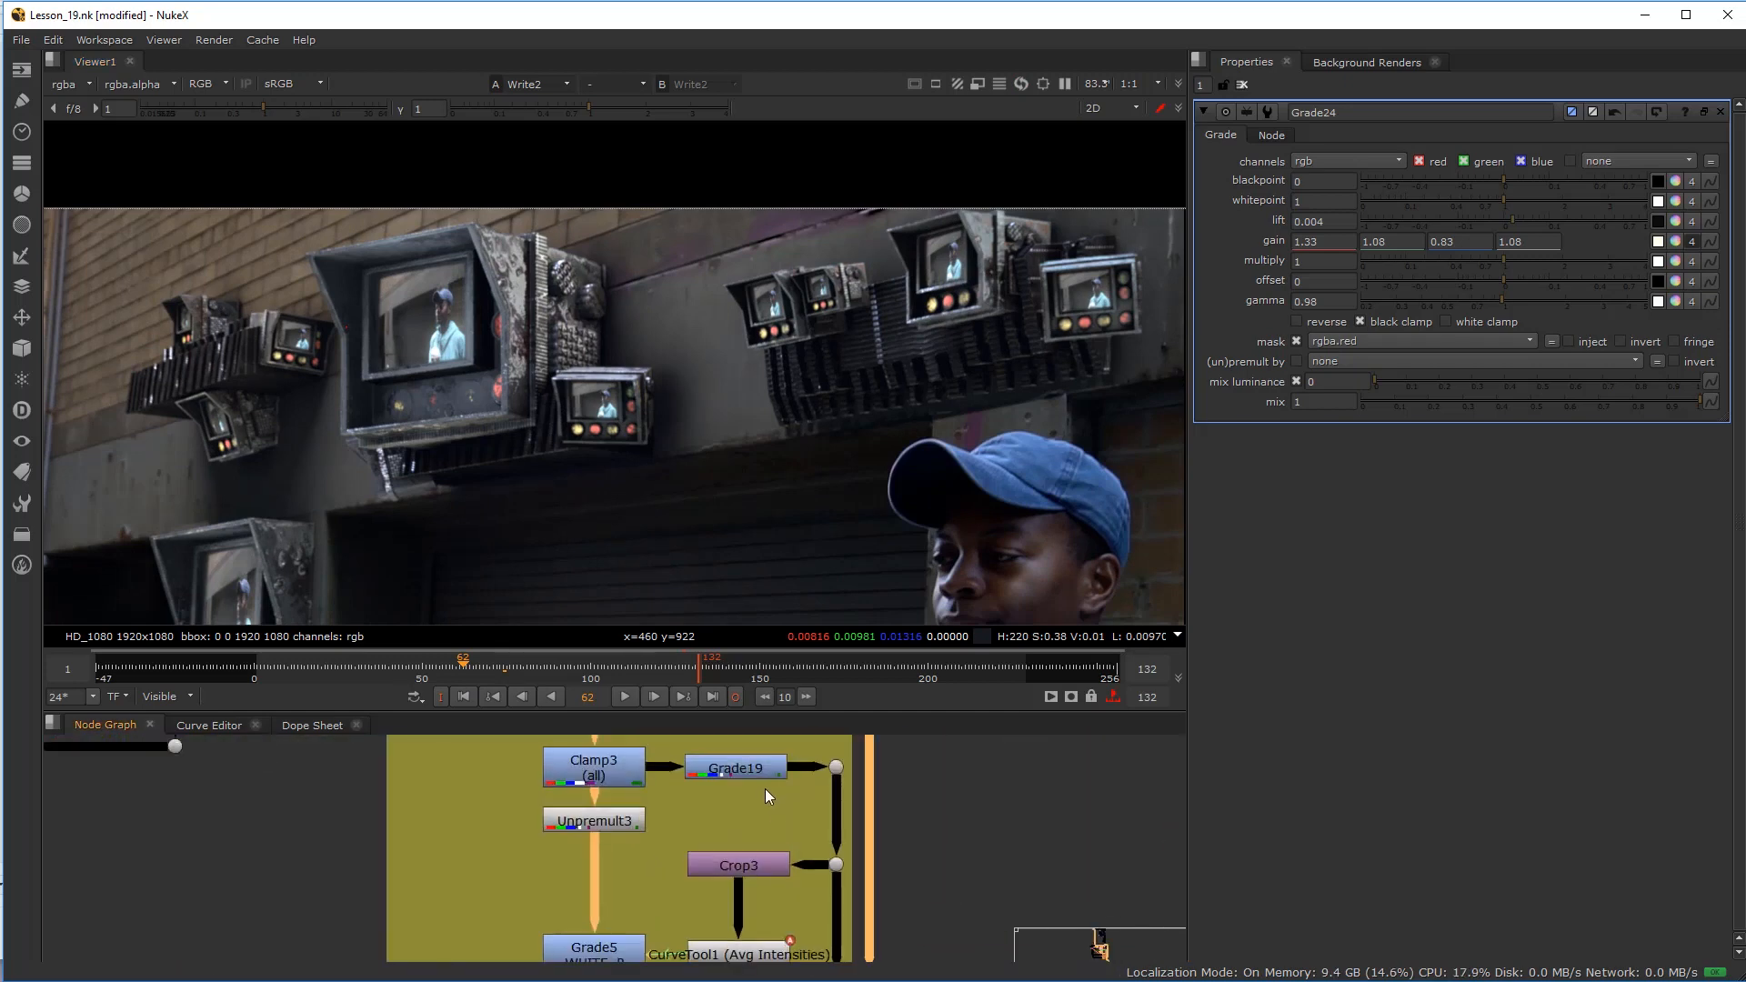
scroll(762, 800, "down", 2)
scroll(765, 815, "down", 1)
middle_click_drag(744, 880, 782, 800)
key("space")
key("space")
scroll(786, 806, "up", 4)
left_click(835, 757)
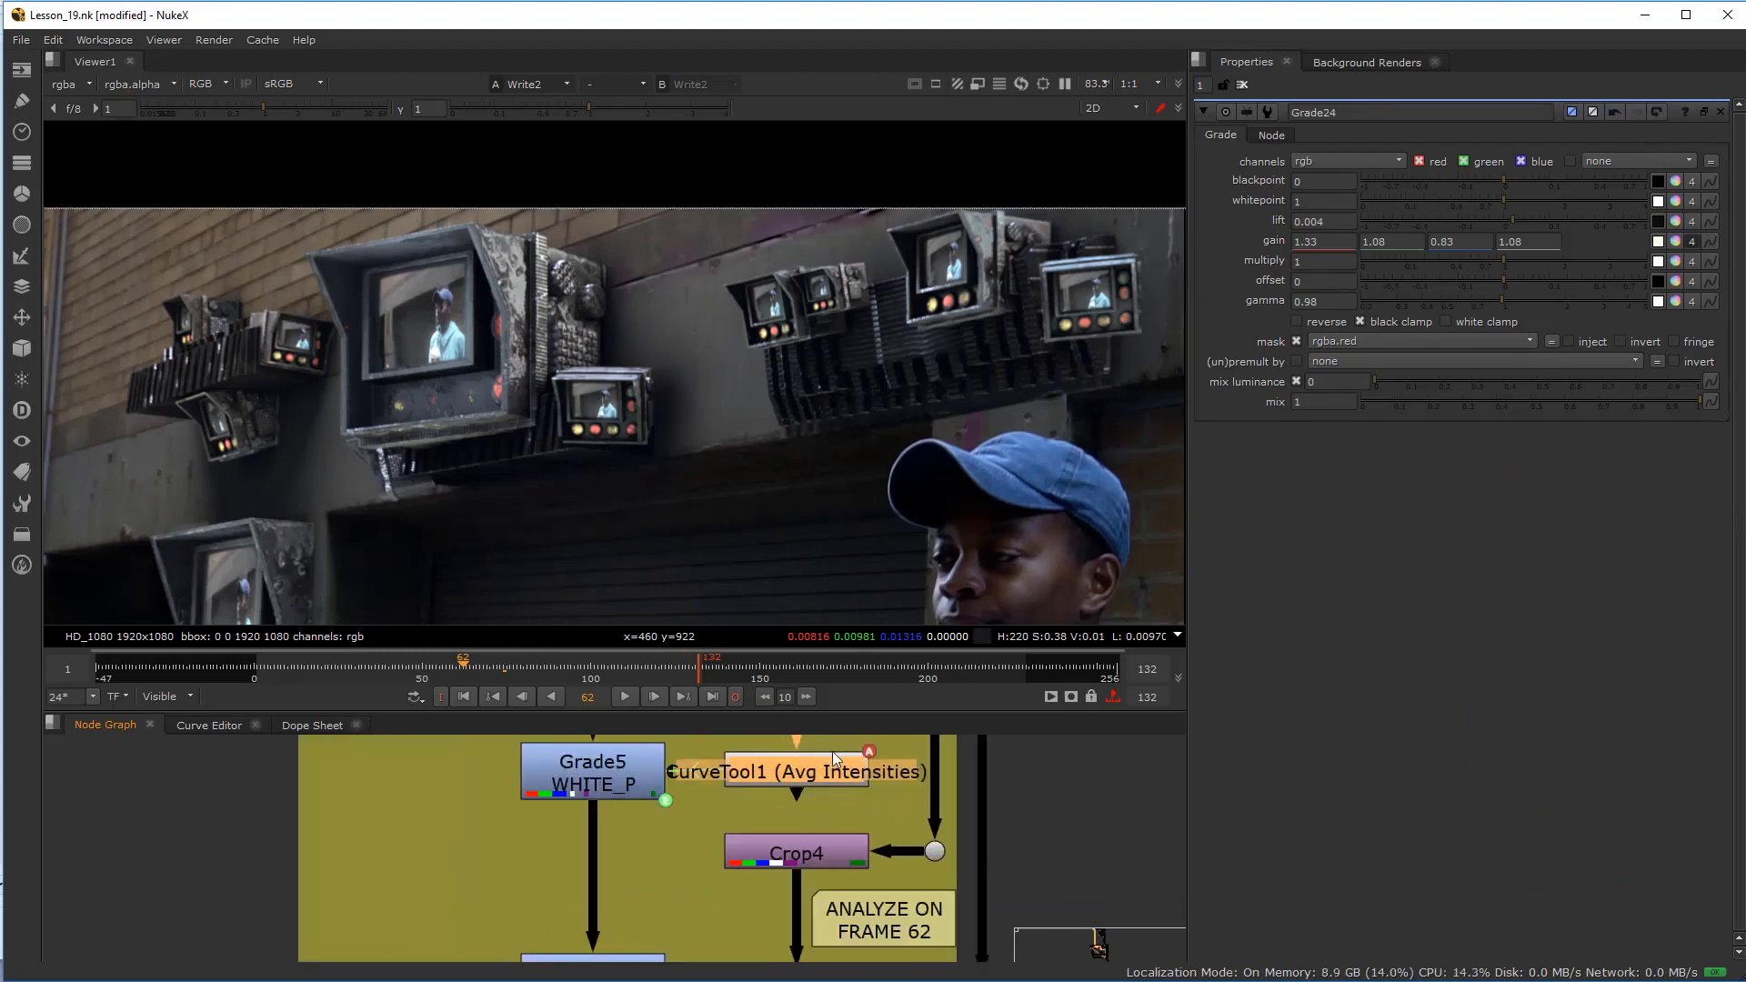
double_click(834, 776)
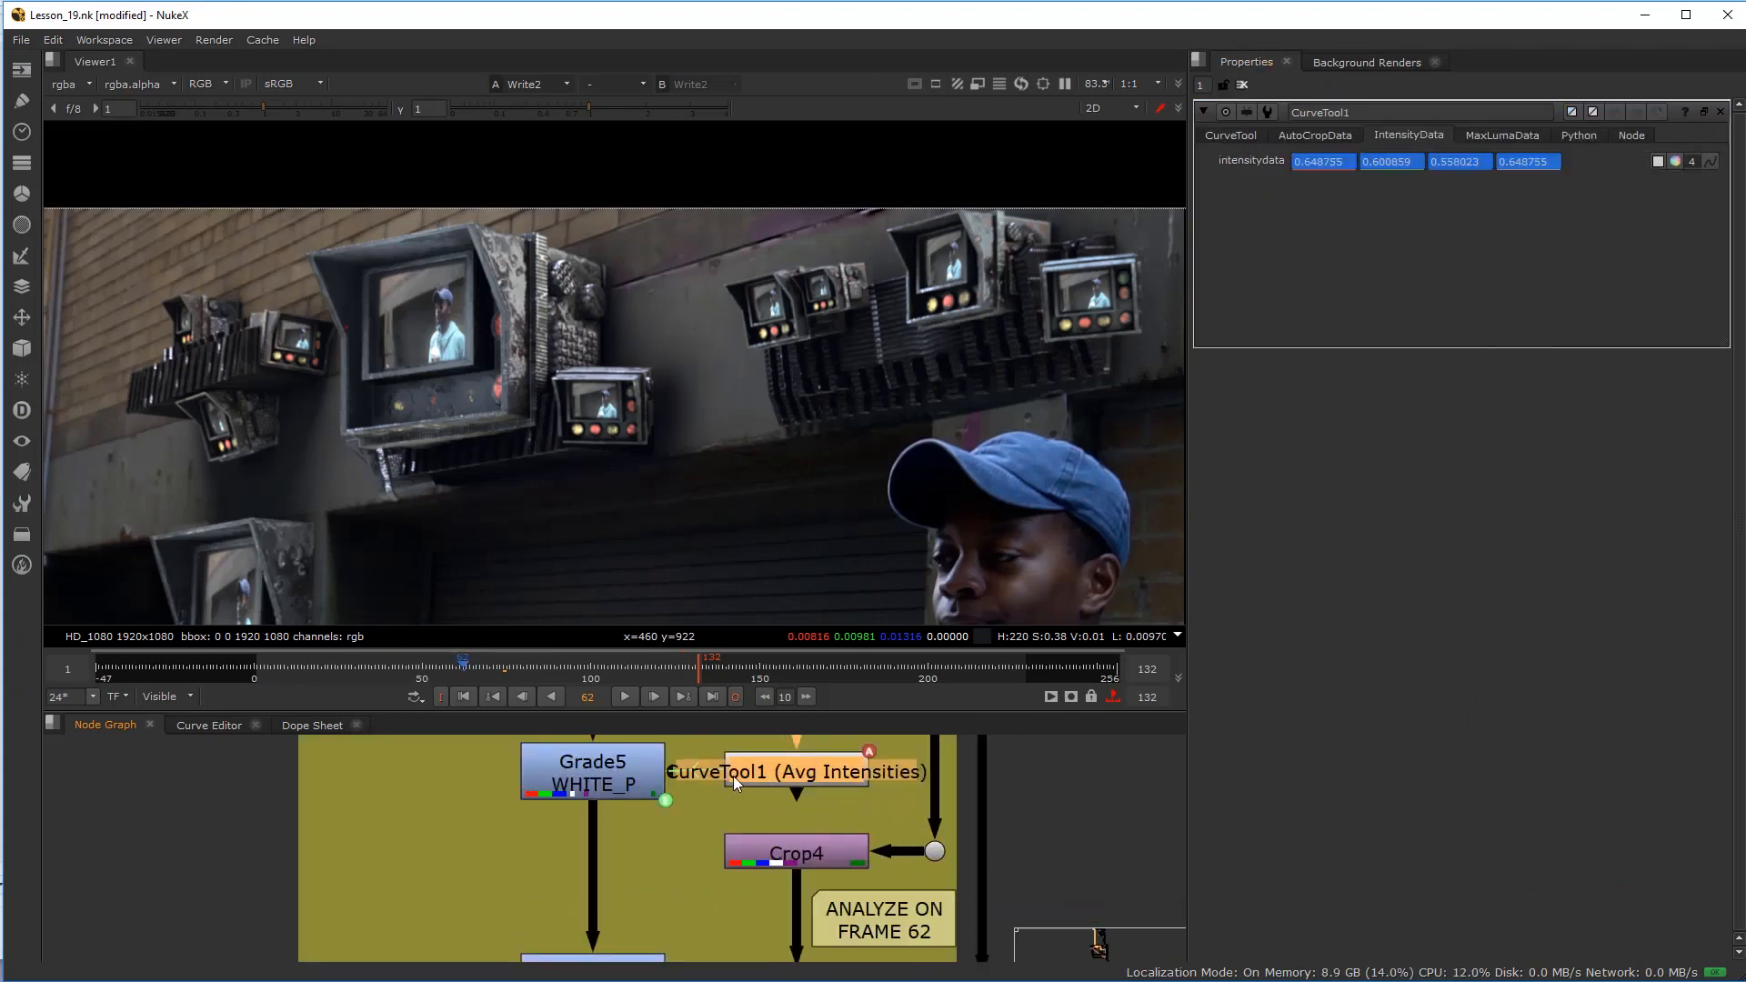
left_click(1230, 136)
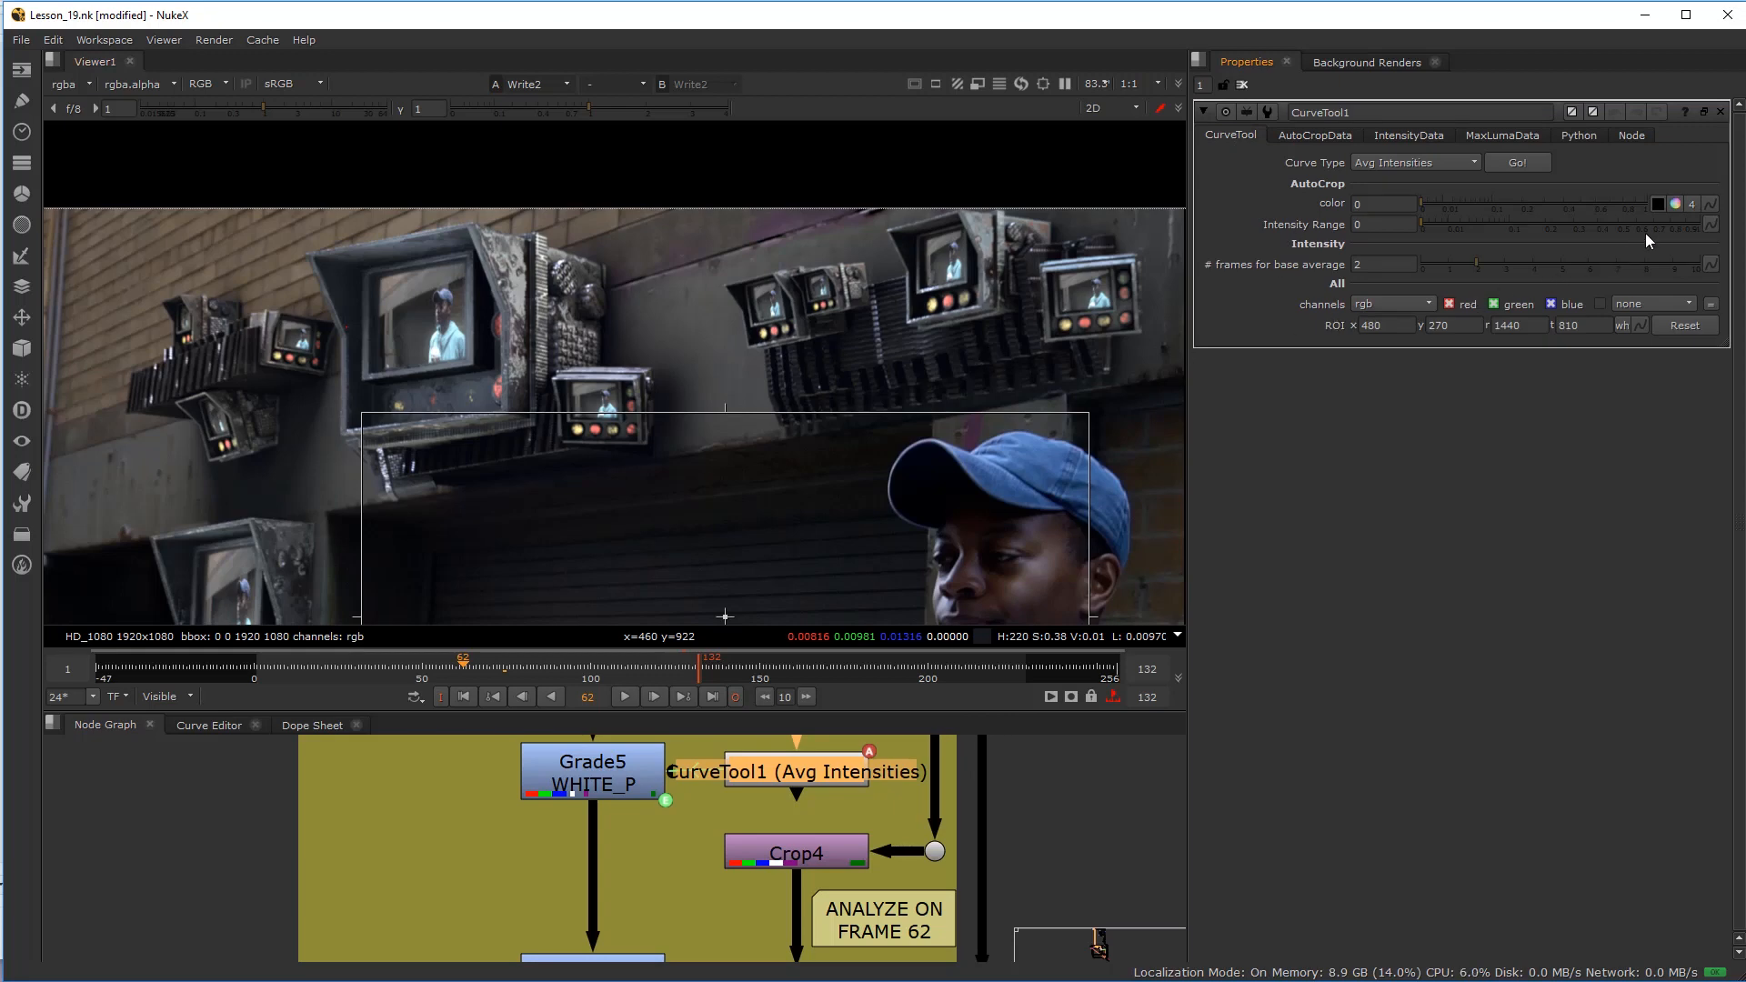
left_click(1514, 164)
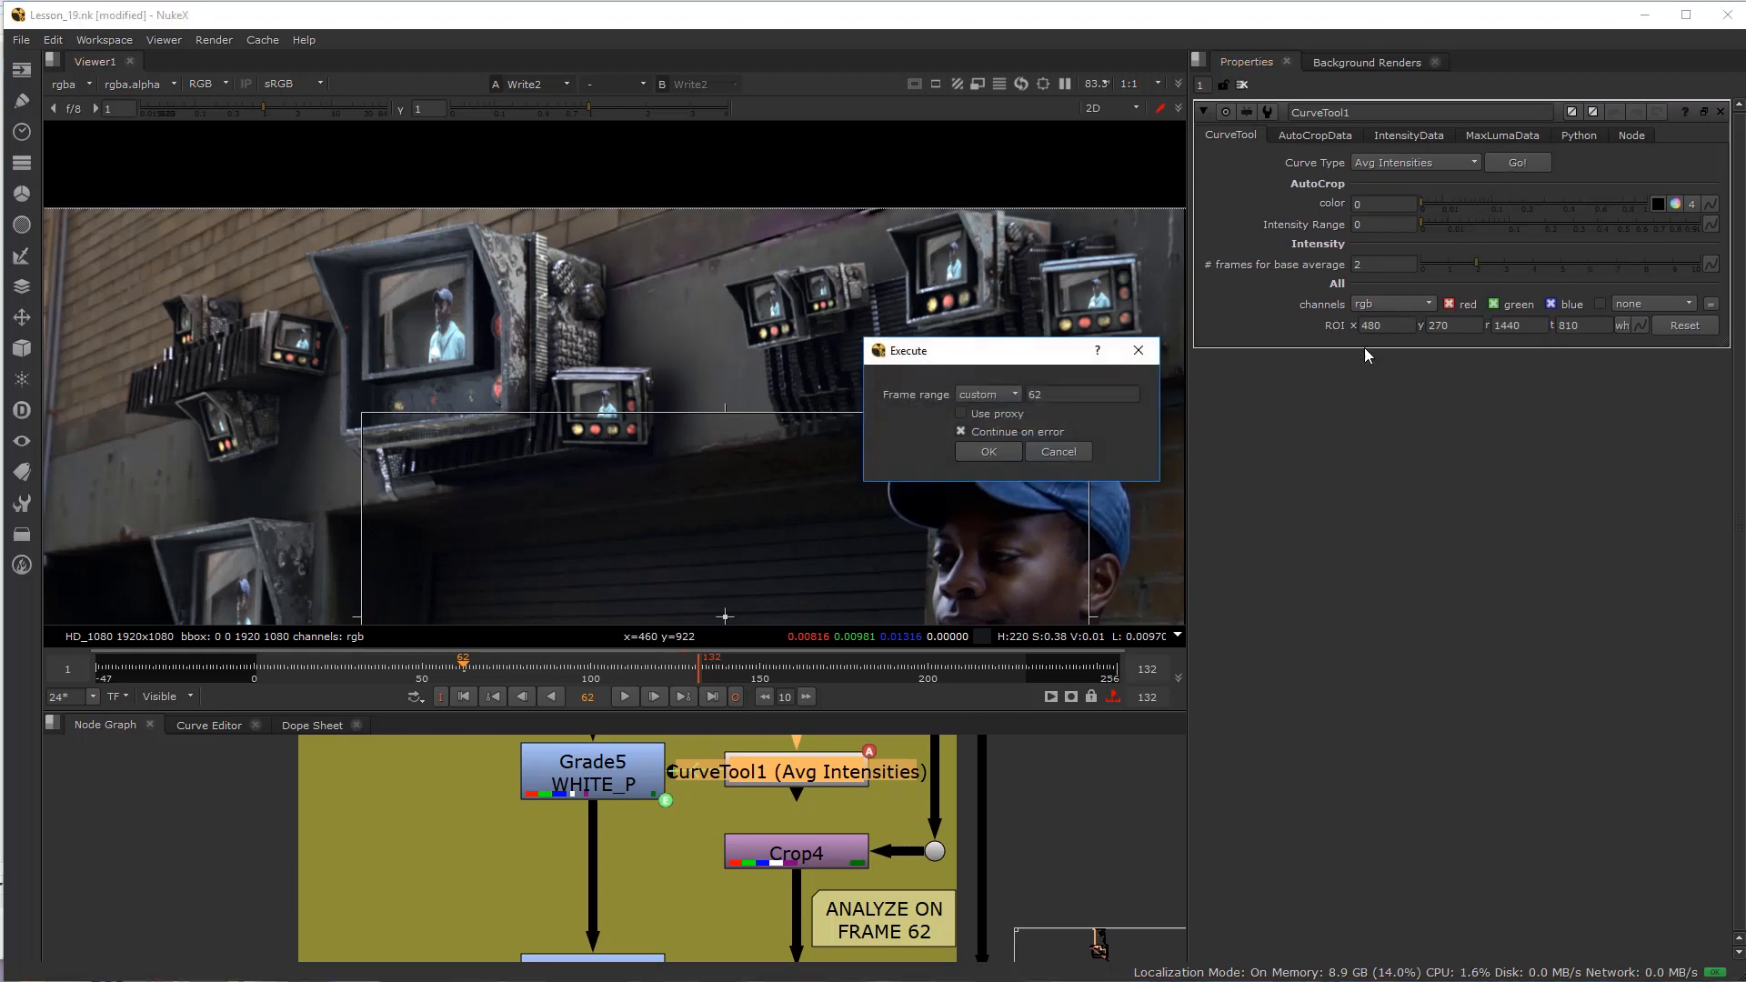
left_click(988, 452)
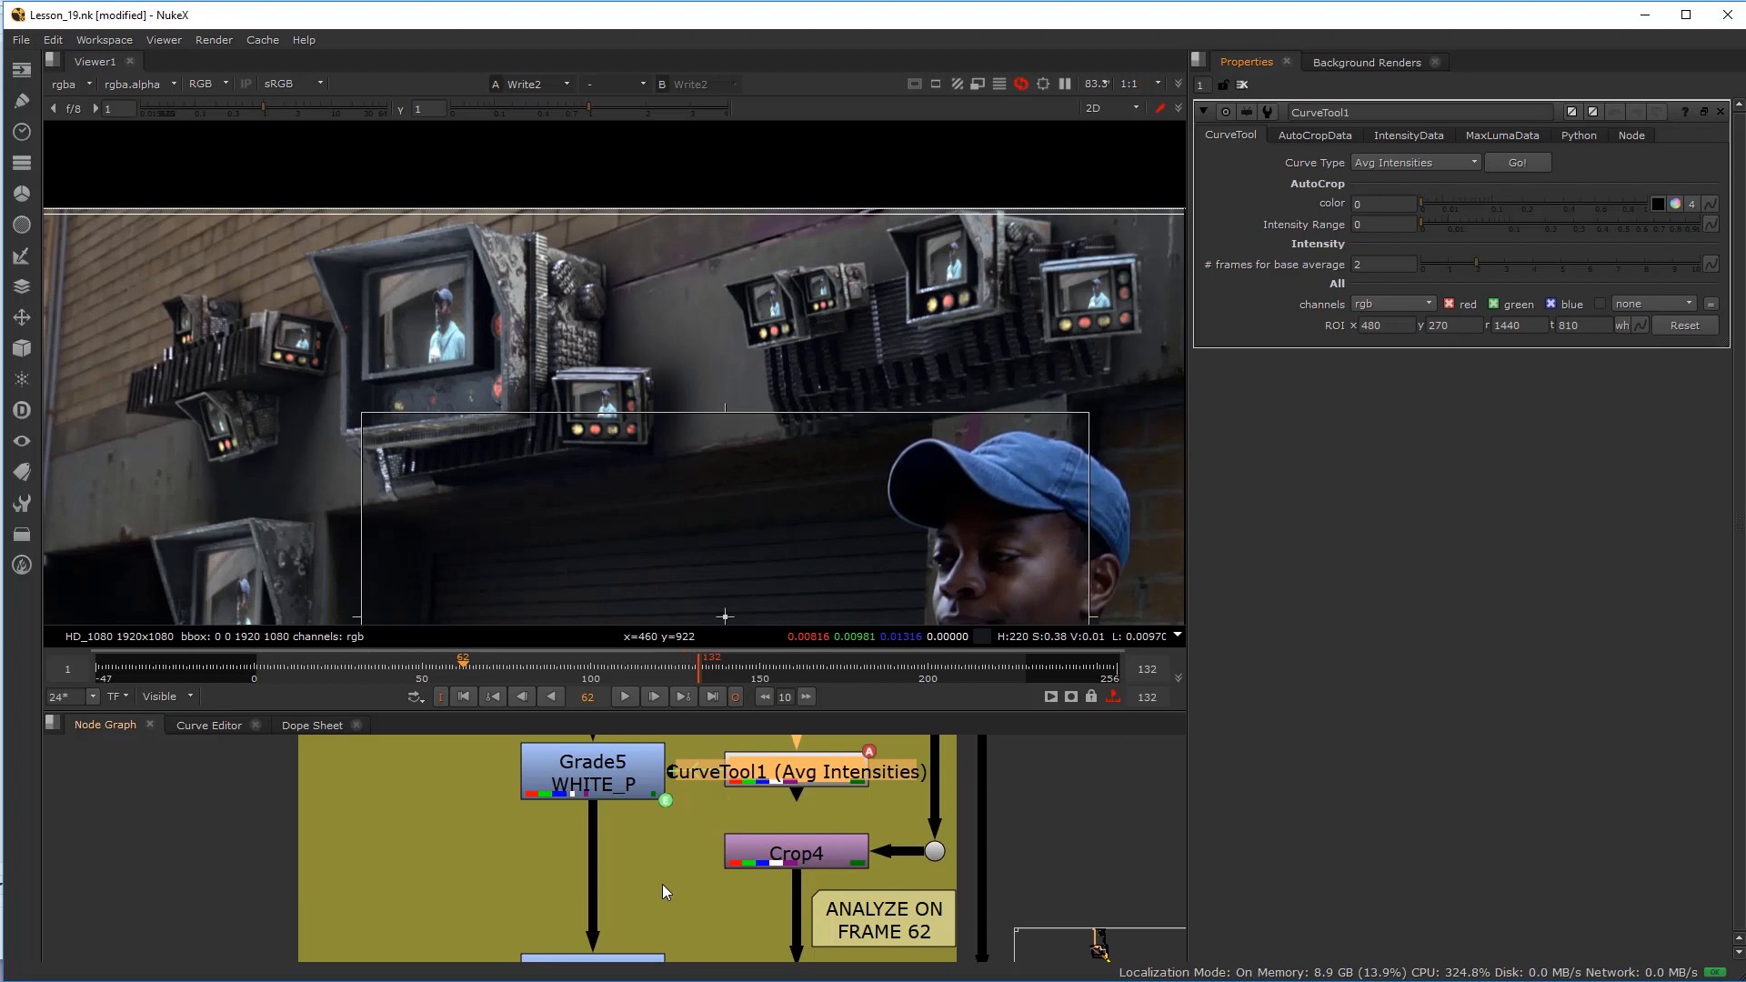
Step: Rerun the average intensities analysis of CurveTool2, feeding the Grade18 black point, on frame 62
middle_click_drag(664, 924, 674, 766)
double_click(795, 827)
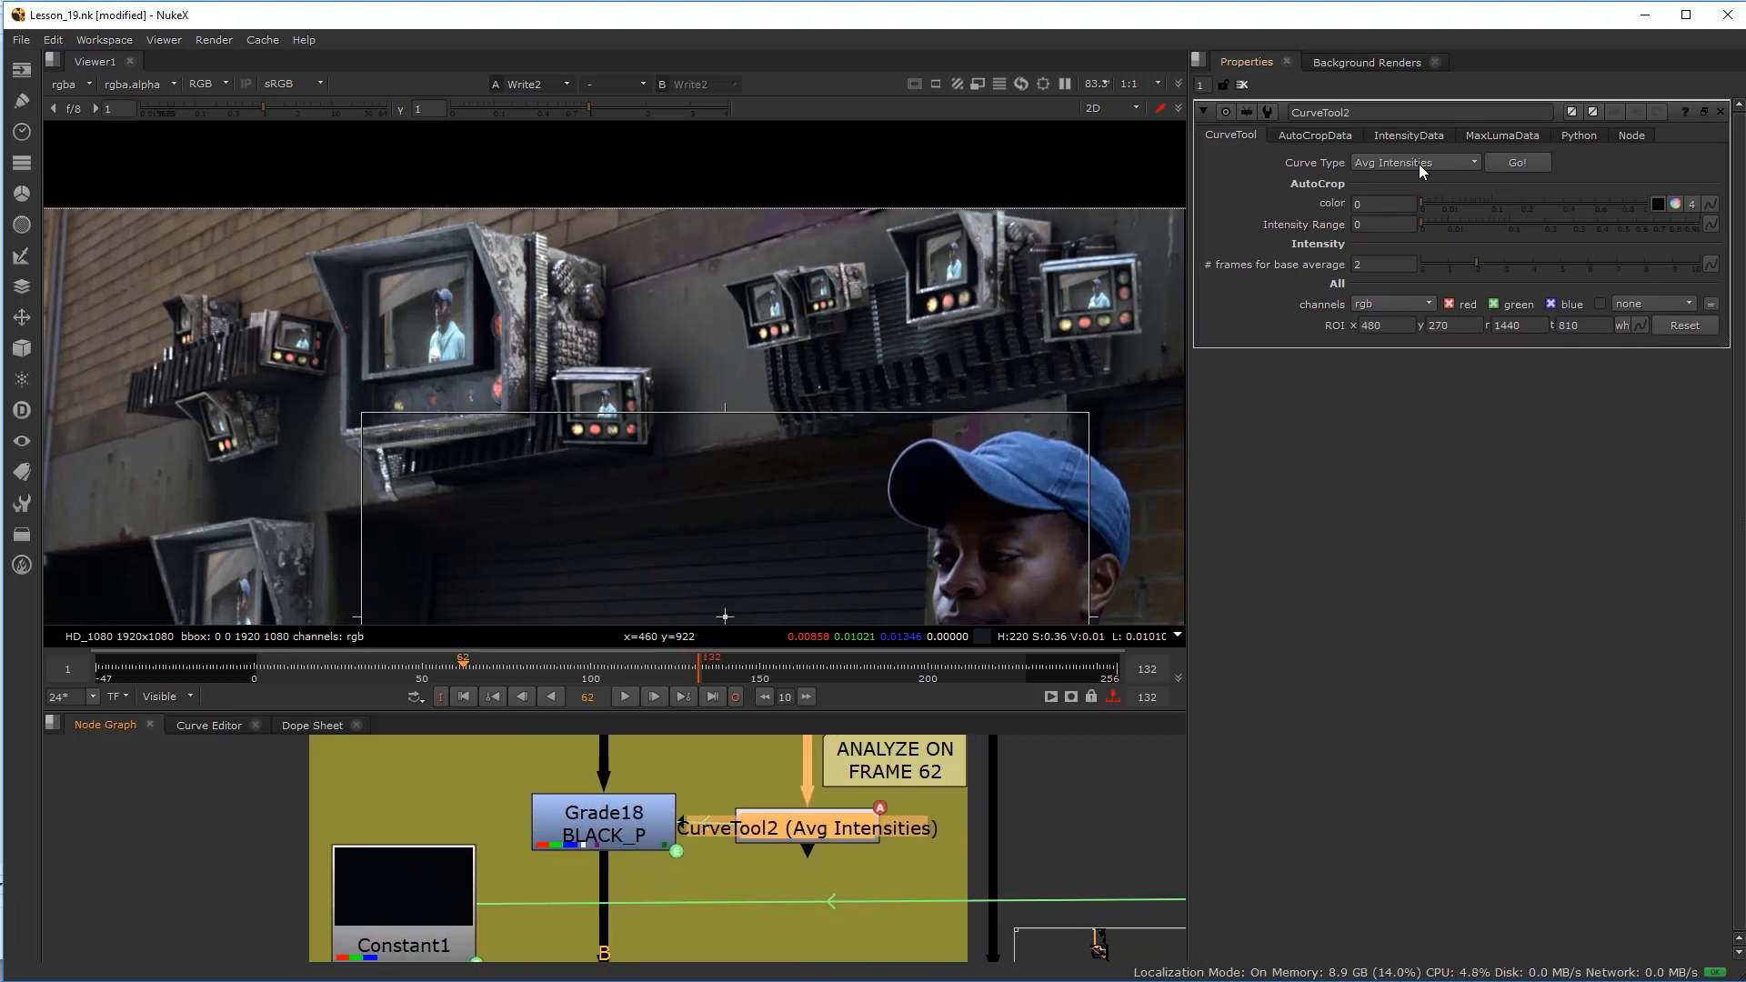
left_click(1517, 163)
left_click(982, 453)
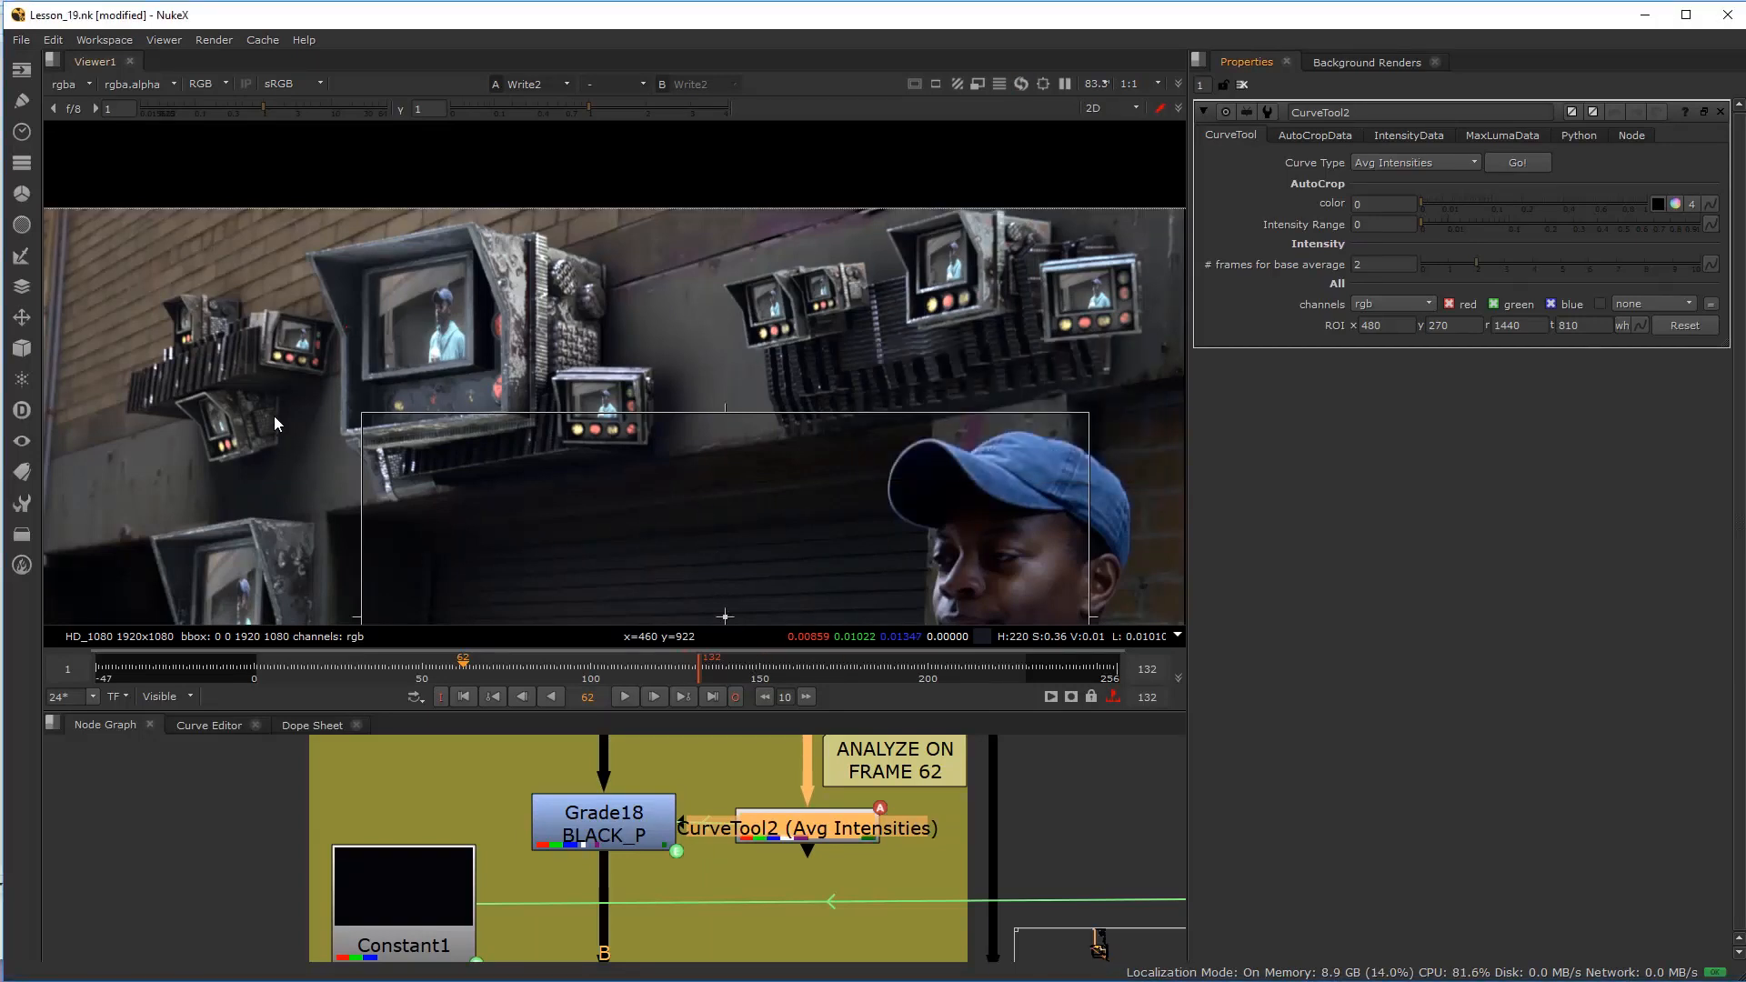
Step: Shift the Overall CG CC nodes from Clamp3 to Merge15 upward, with Constant1 and Grade20, leaving room above ColorCorrect1
scroll(366, 397, "down", 2)
scroll(598, 898, "down", 8)
middle_click_drag(564, 910, 571, 844)
scroll(582, 860, "up", 6)
scroll(583, 871, "down", 1)
key("space")
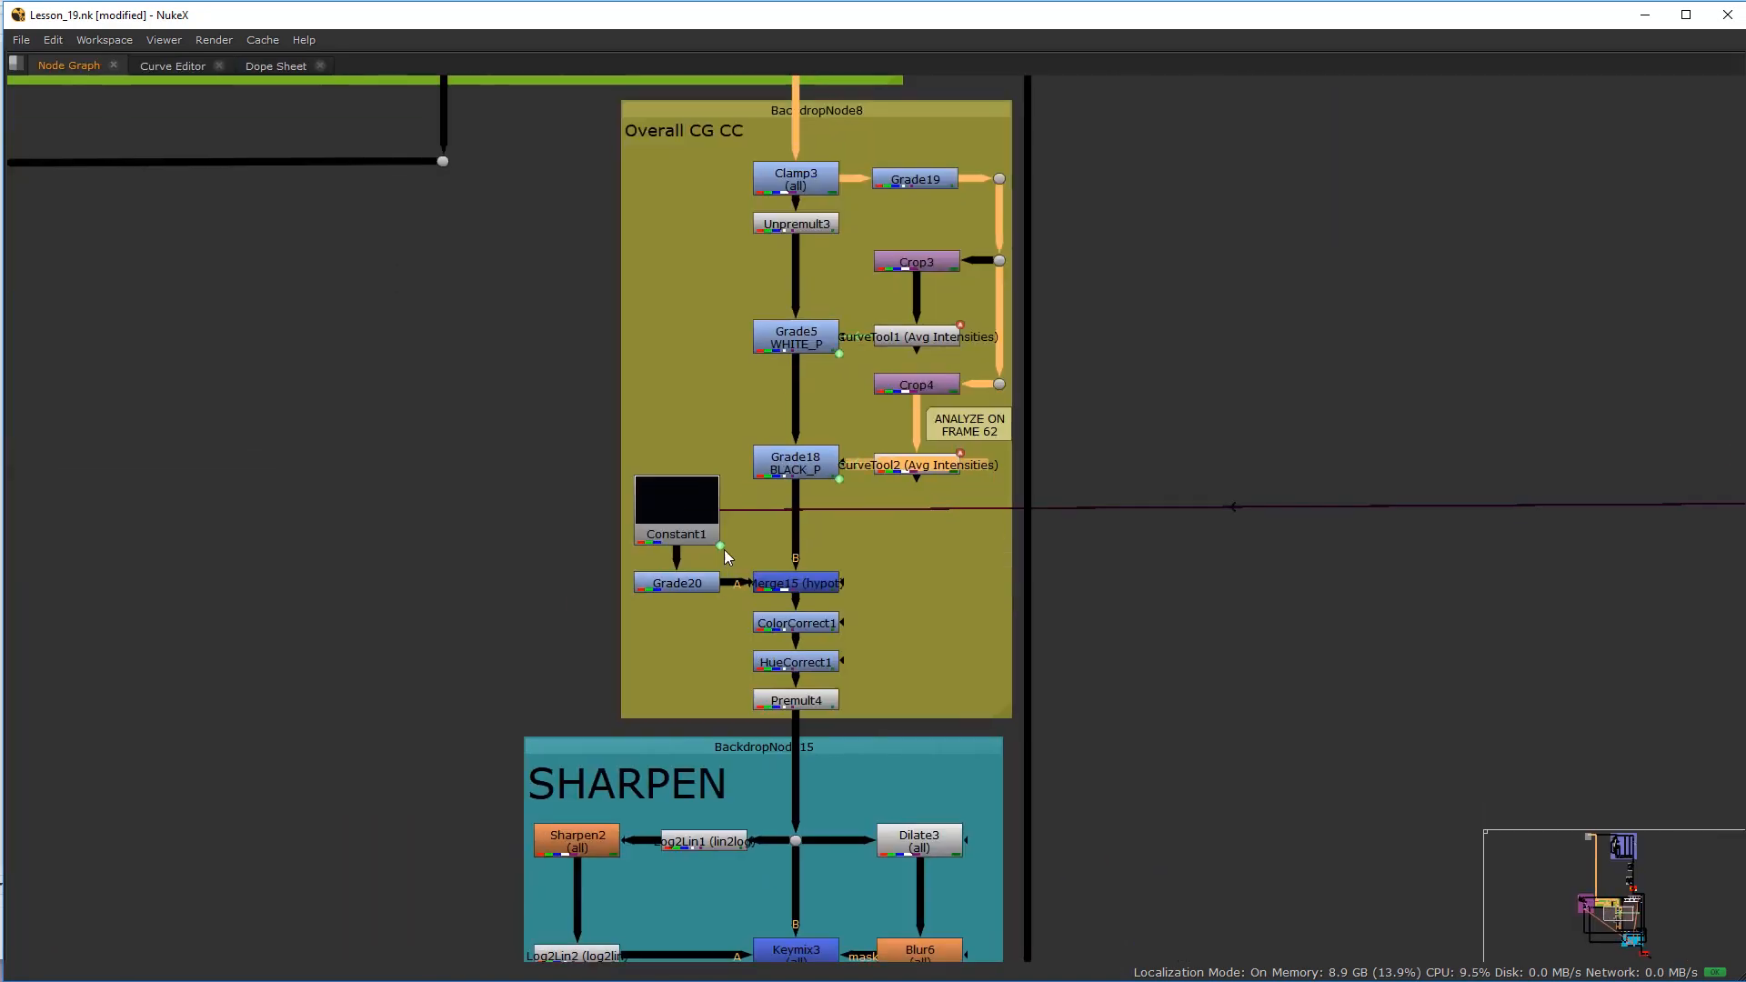
scroll(724, 549, "up", 1)
left_click_drag(562, 431, 739, 643)
mouse_move(673, 497)
left_mouse_down()
mouse_move(677, 439)
mouse_move(668, 492)
mouse_move(669, 473)
left_mouse_up()
middle_click_drag(860, 392, 855, 541)
left_click_drag(740, 242, 1118, 661)
left_click_drag(812, 274, 812, 227)
left_click_drag(653, 635, 648, 596)
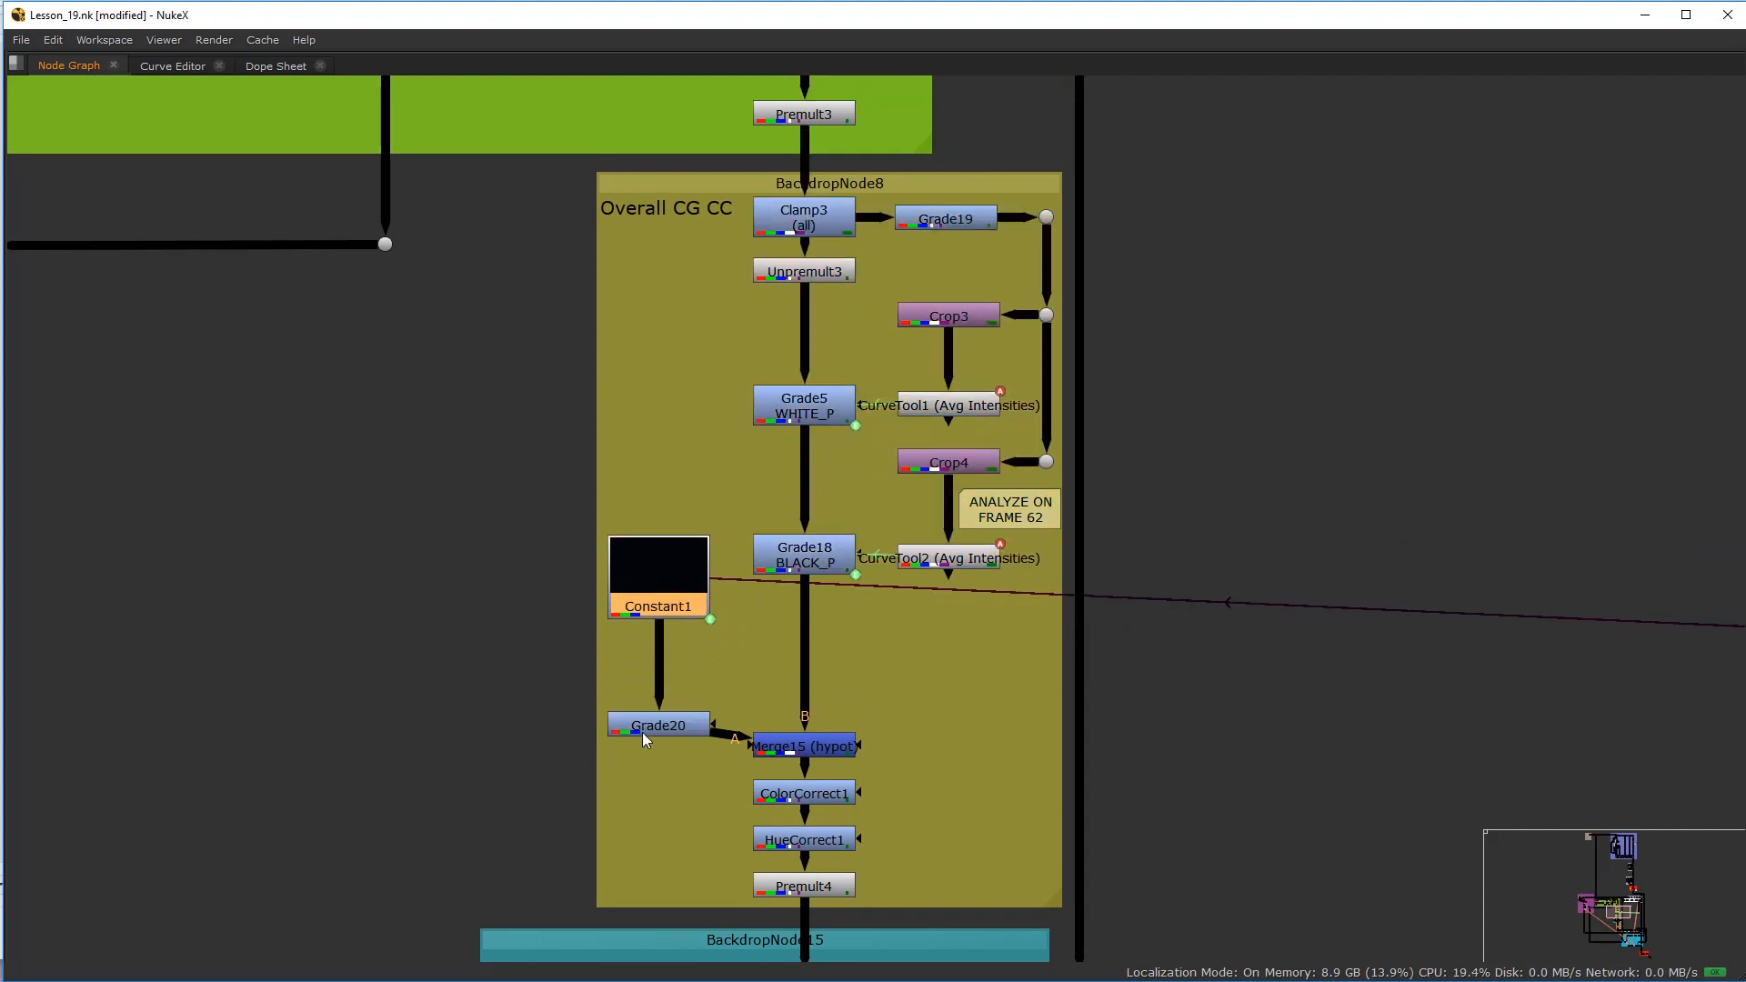
left_click_drag(642, 733, 642, 665)
left_click_drag(802, 750, 800, 657)
middle_click_drag(794, 739, 818, 646)
mouse_move(840, 705)
left_mouse_down()
mouse_move(829, 758)
mouse_move(835, 710)
left_mouse_up()
Step: Copy Roto_Mask_2 from the Beauty Pass CG group and paste it beside the line between Merge15 and ColorCorrect1
scroll(838, 643, "up", 2)
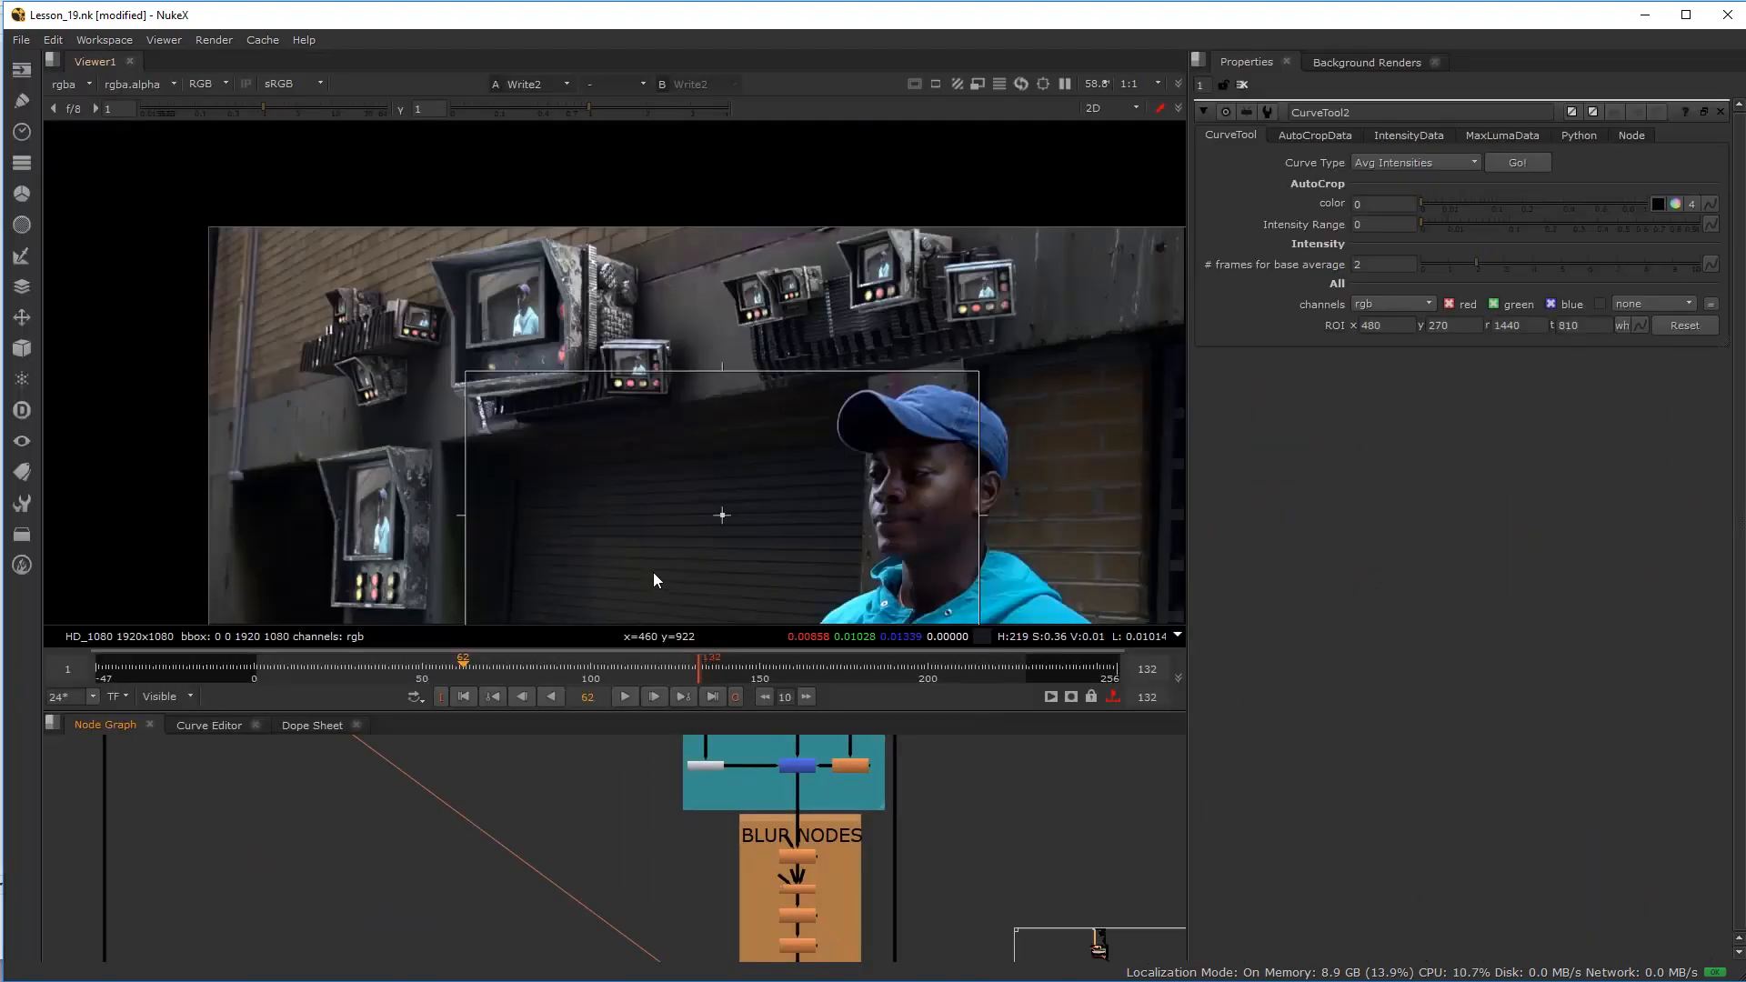
middle_click_drag(619, 544, 651, 488)
scroll(822, 782, "up", 1)
middle_click_drag(822, 782, 861, 949)
scroll(735, 855, "down", 5)
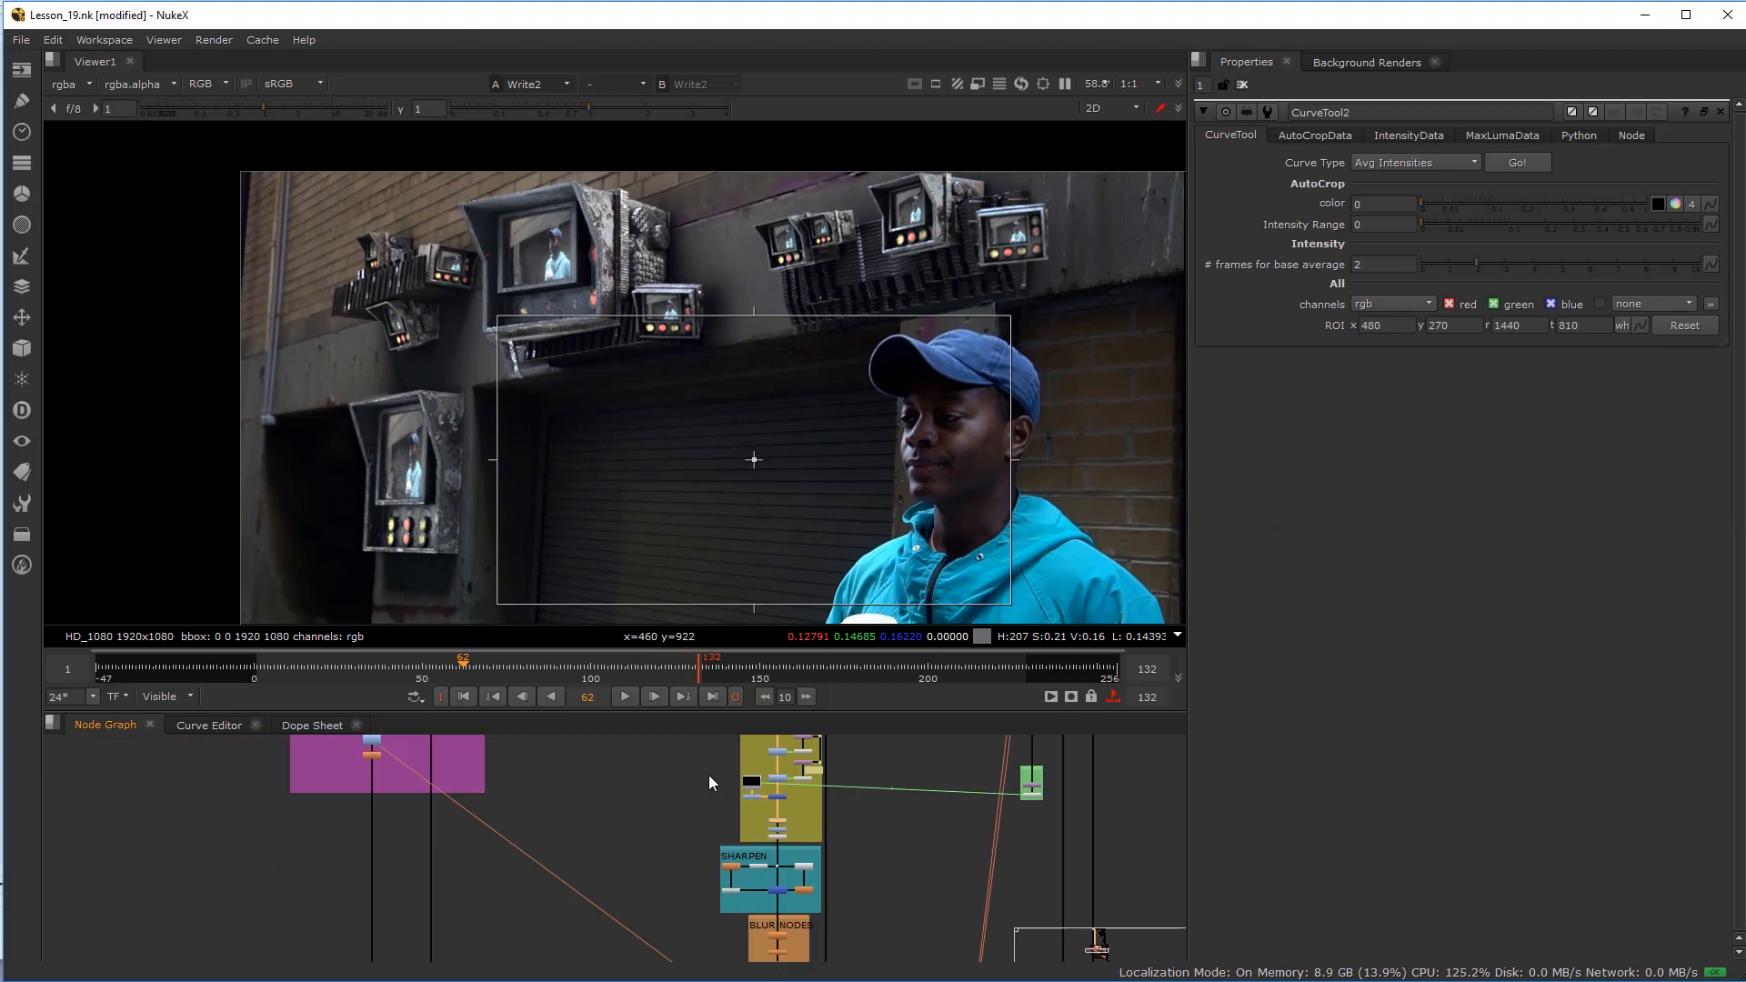
middle_click_drag(722, 793, 767, 955)
scroll(677, 860, "up", 5)
scroll(526, 870, "up", 2)
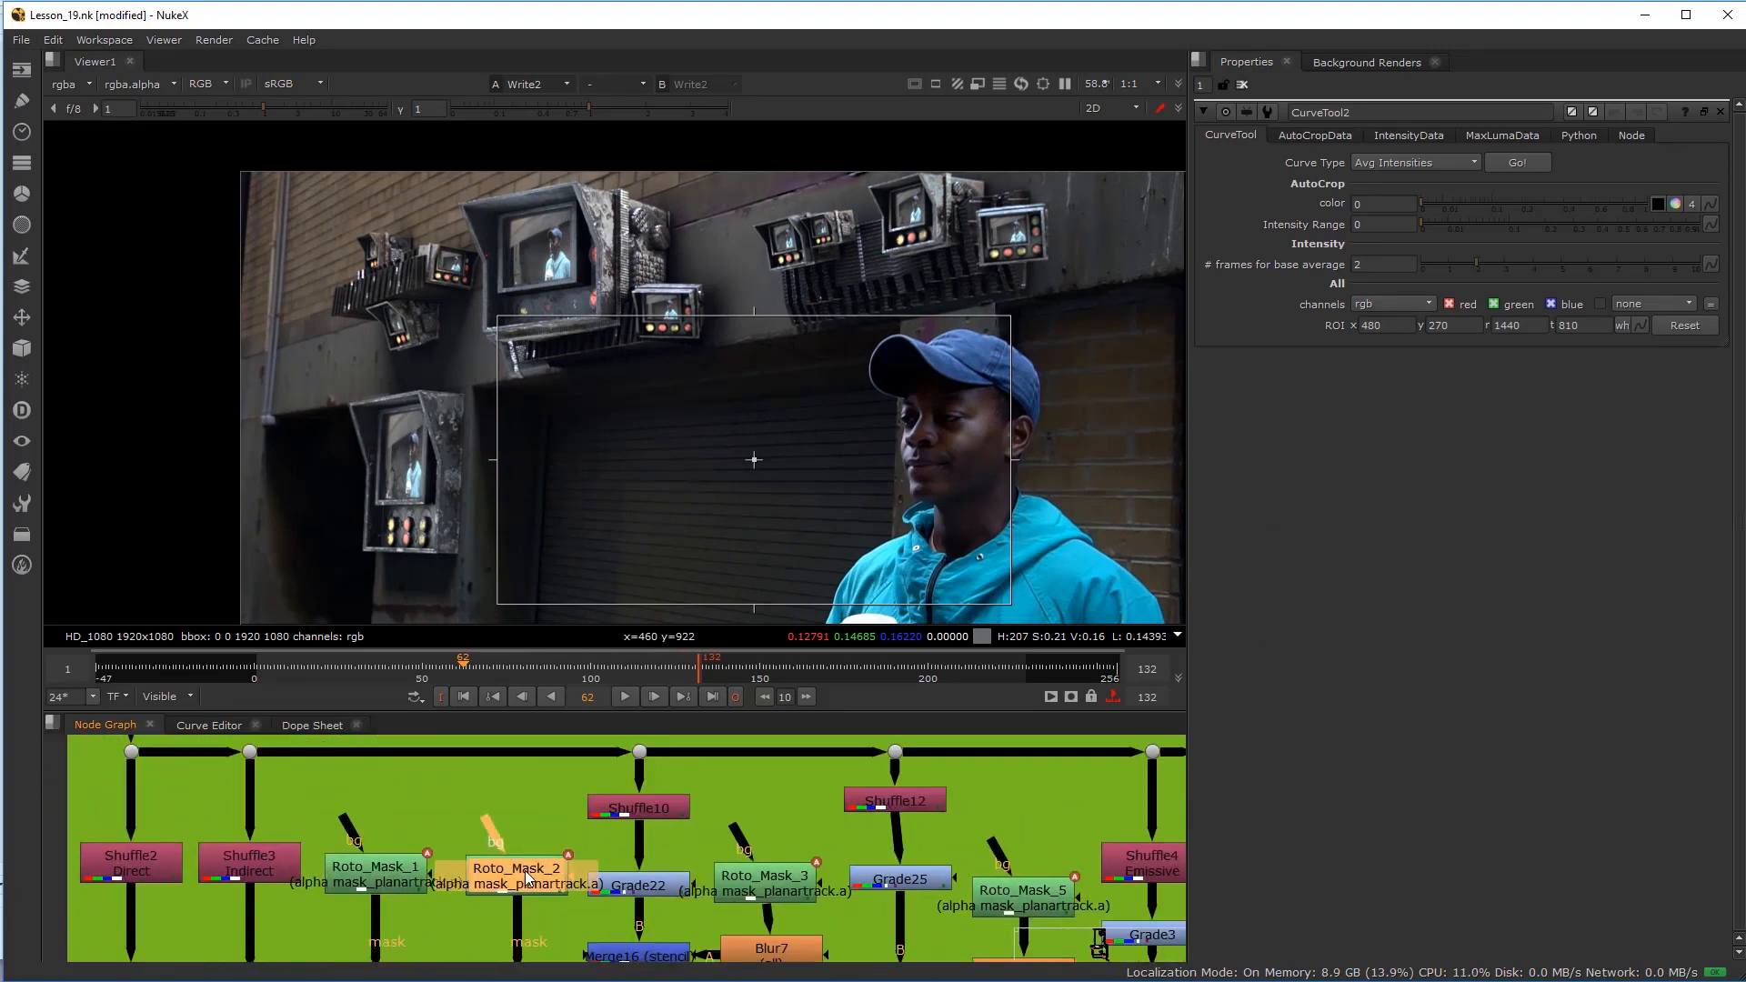
scroll(525, 870, "down", 6)
scroll(736, 870, "up", 4)
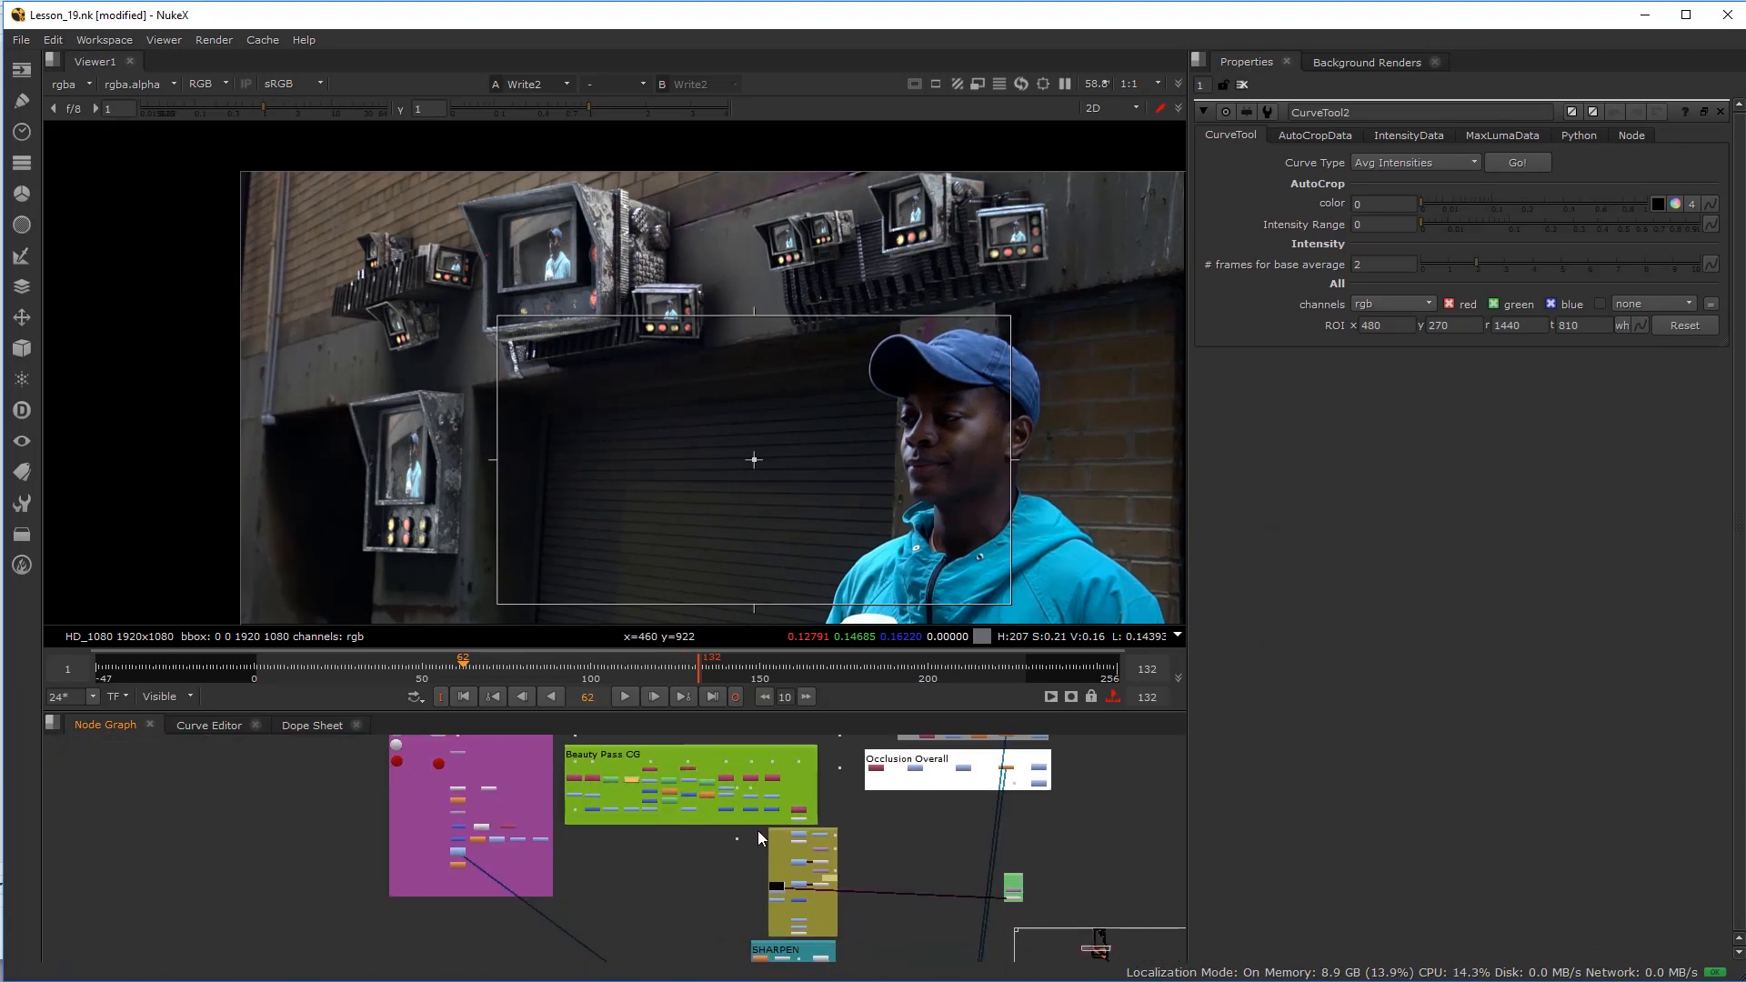
scroll(732, 823, "up", 4)
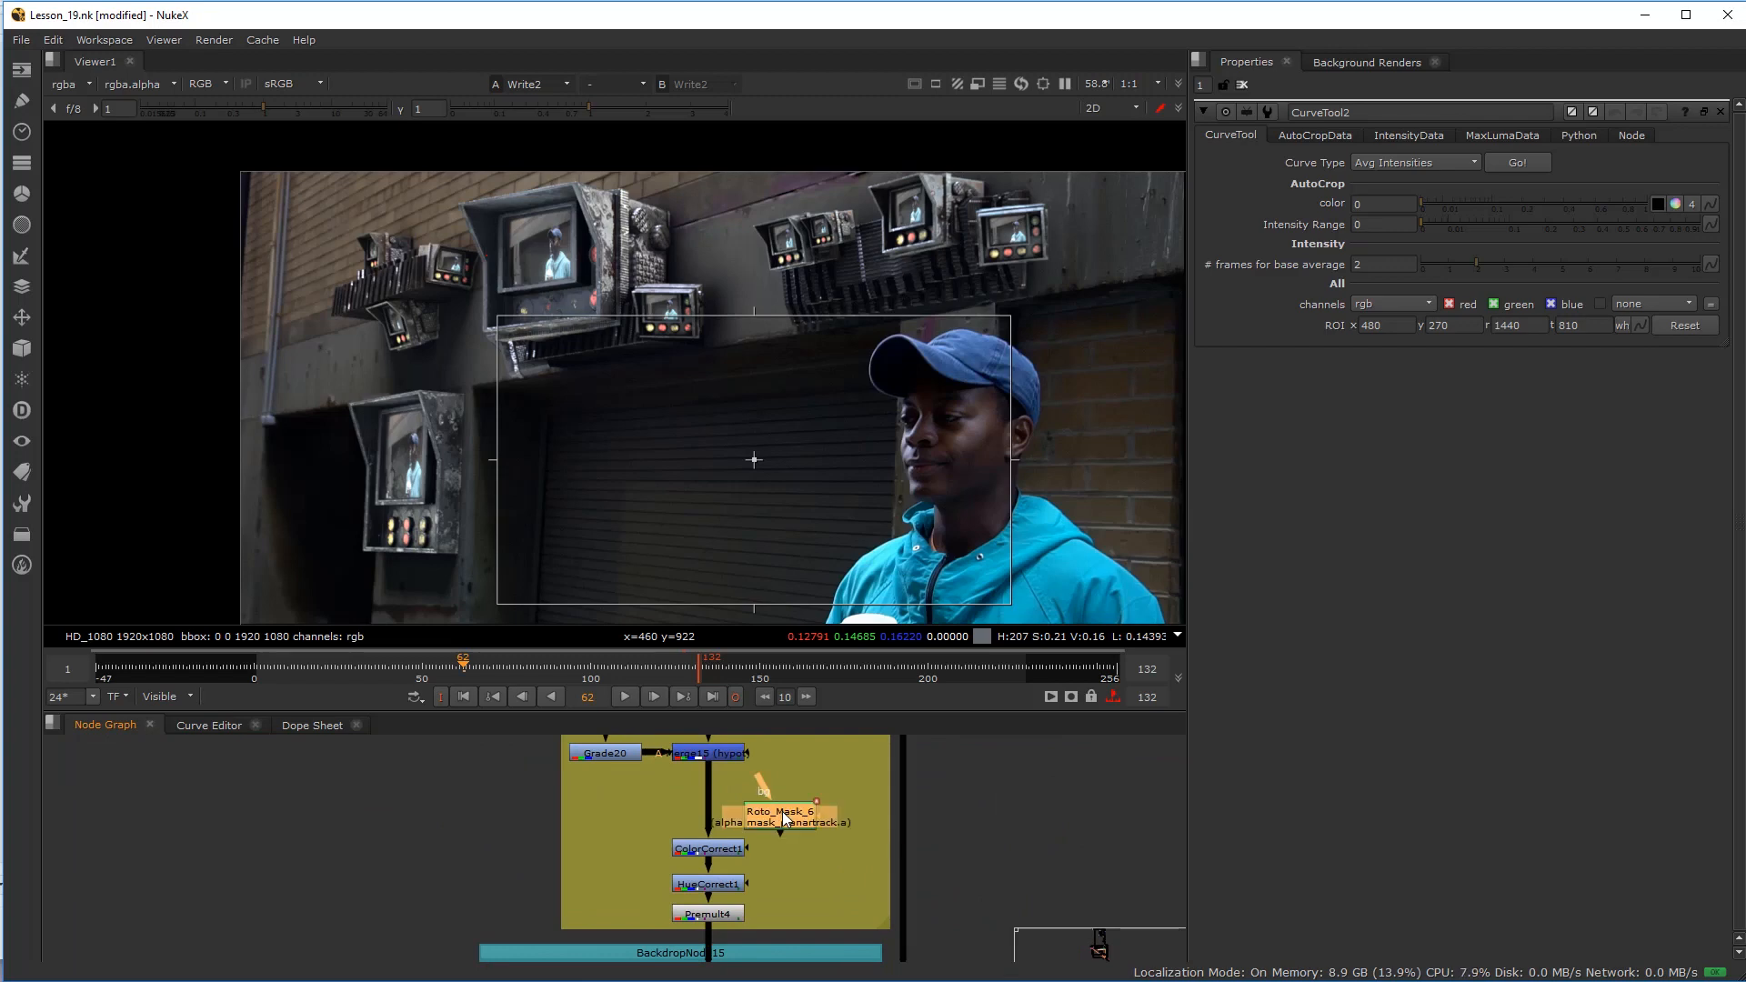
Step: Move Roto_Mask_6 to the open space below Grade20 in the Overall CG CC group
scroll(782, 811, "up", 2)
left_click_drag(782, 812, 798, 785)
middle_click_drag(735, 833, 751, 878)
left_click_drag(765, 839, 618, 870)
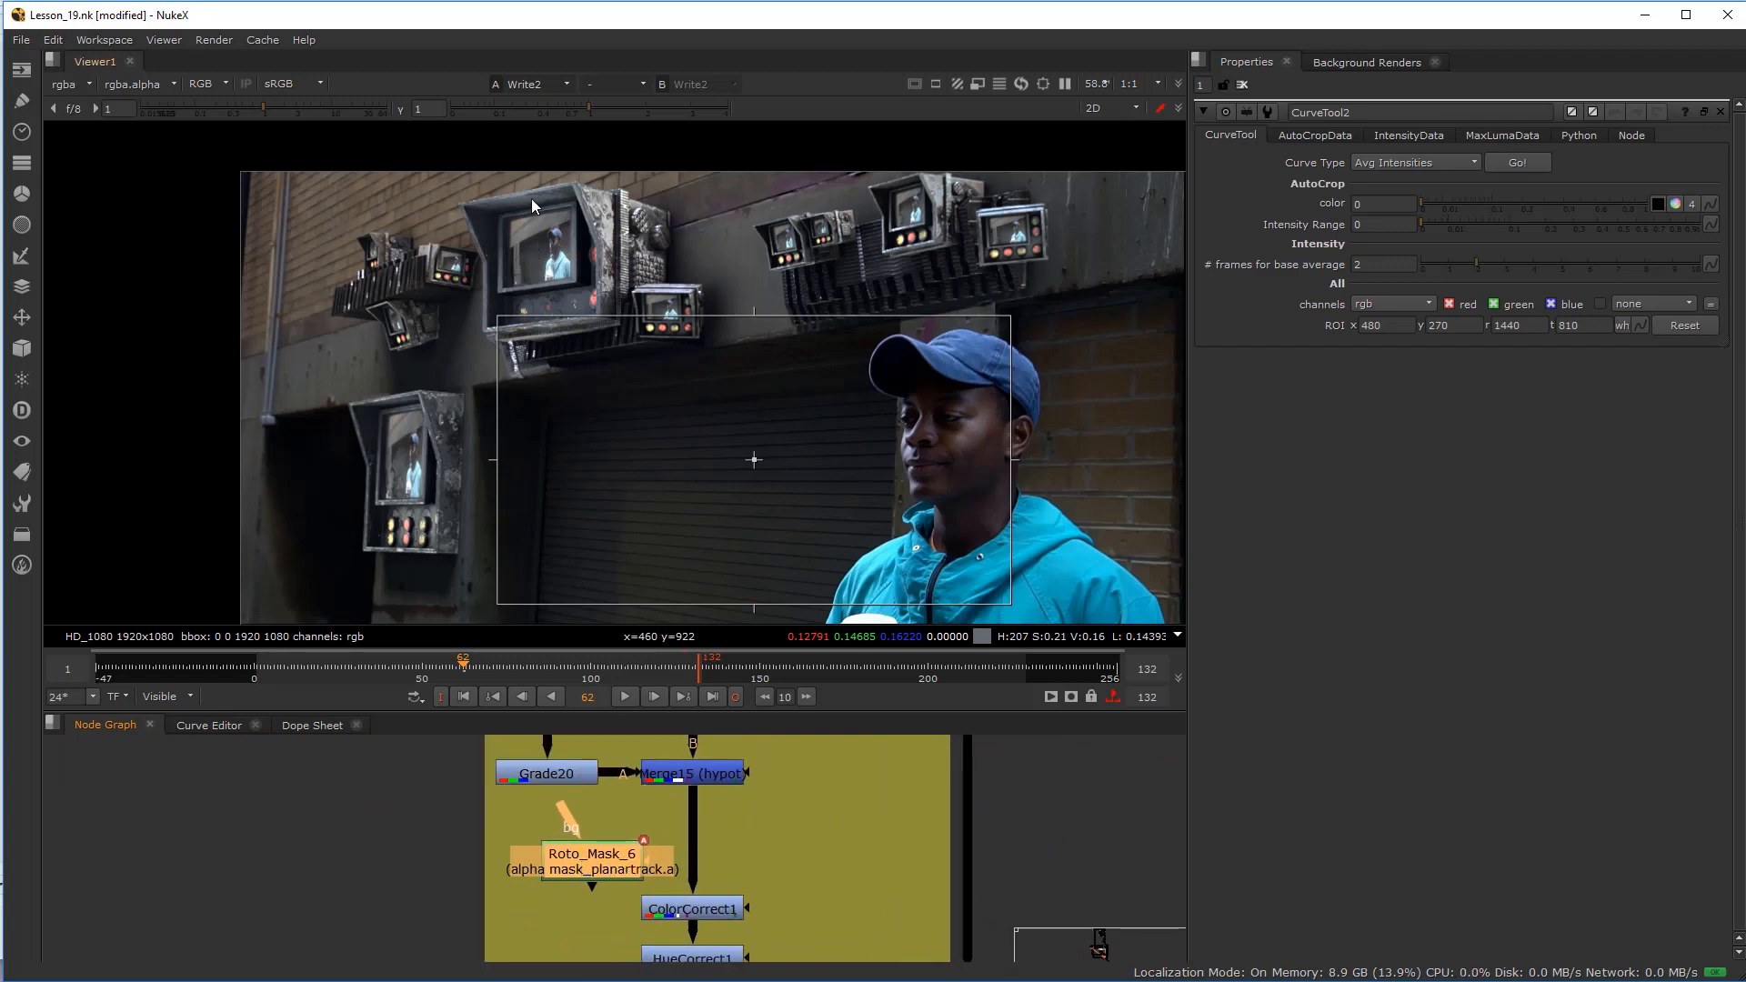
left_click_drag(601, 846, 565, 825)
Step: Insert a Grade node between Merge15 and ColorCorrect1, masked by Roto_Mask_6
left_click(778, 826)
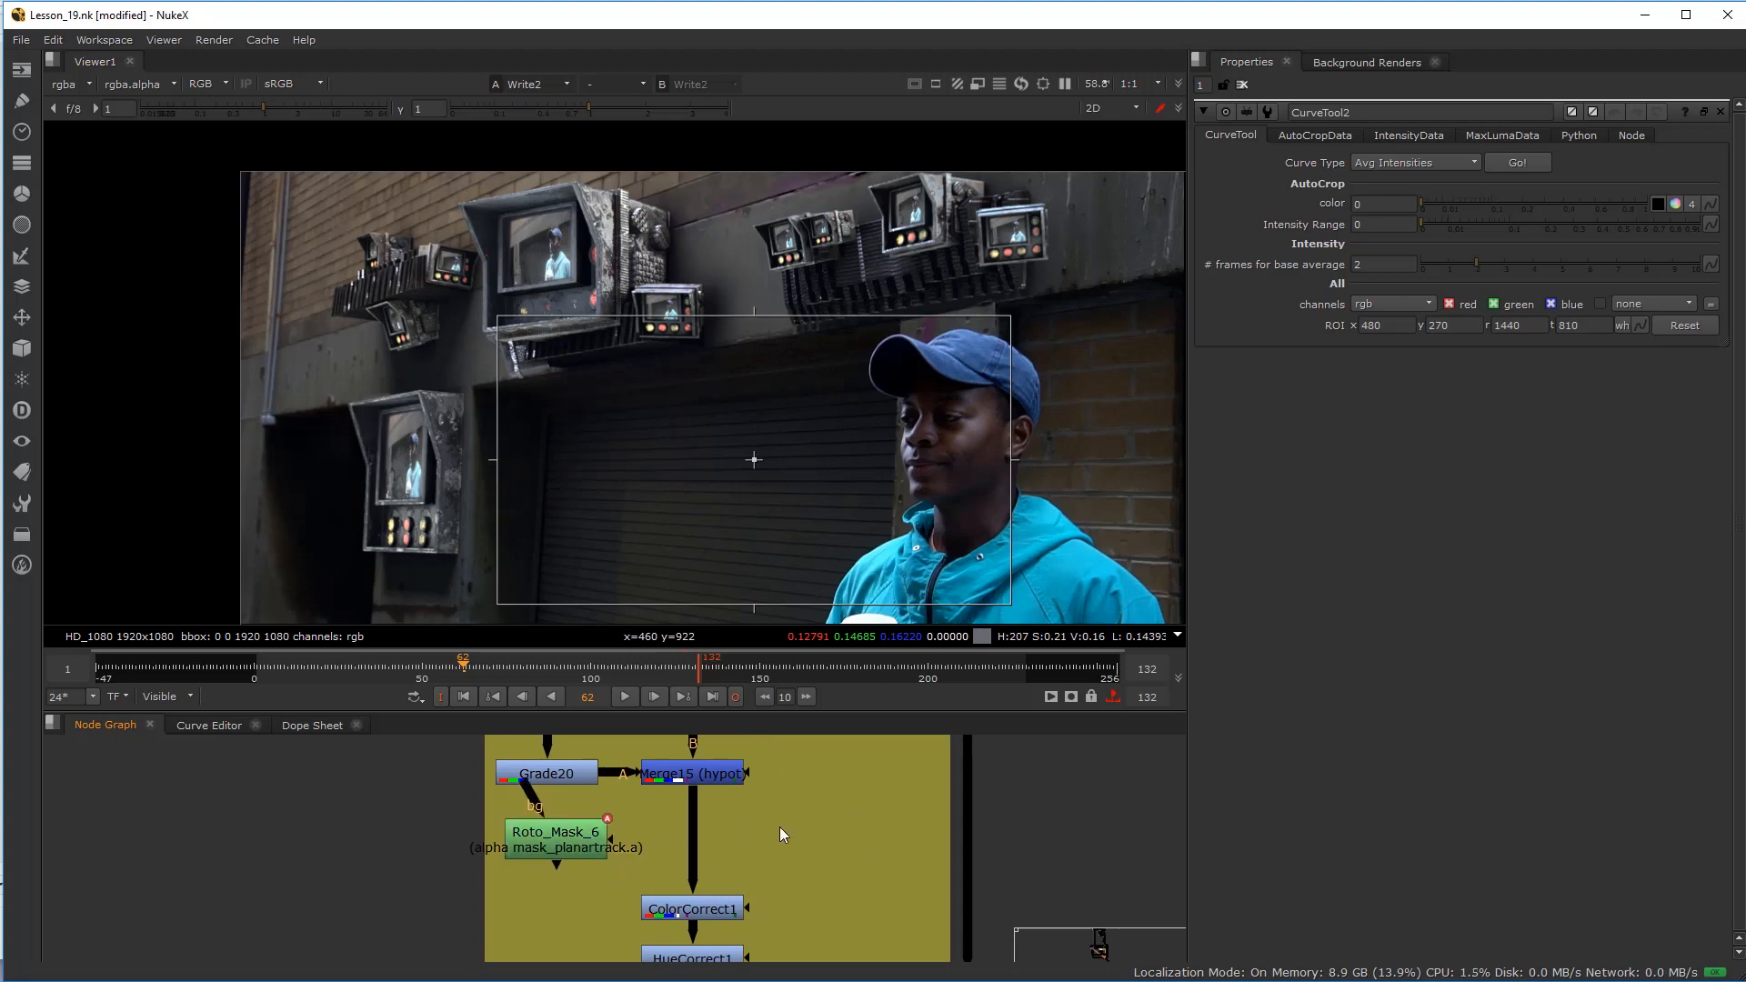
key("g")
left_click_drag(788, 832, 538, 840)
Step: Delete the existing Bezier1 shape from Roto_Mask_6, keeping PlanarTrackLayer1
left_click(541, 837)
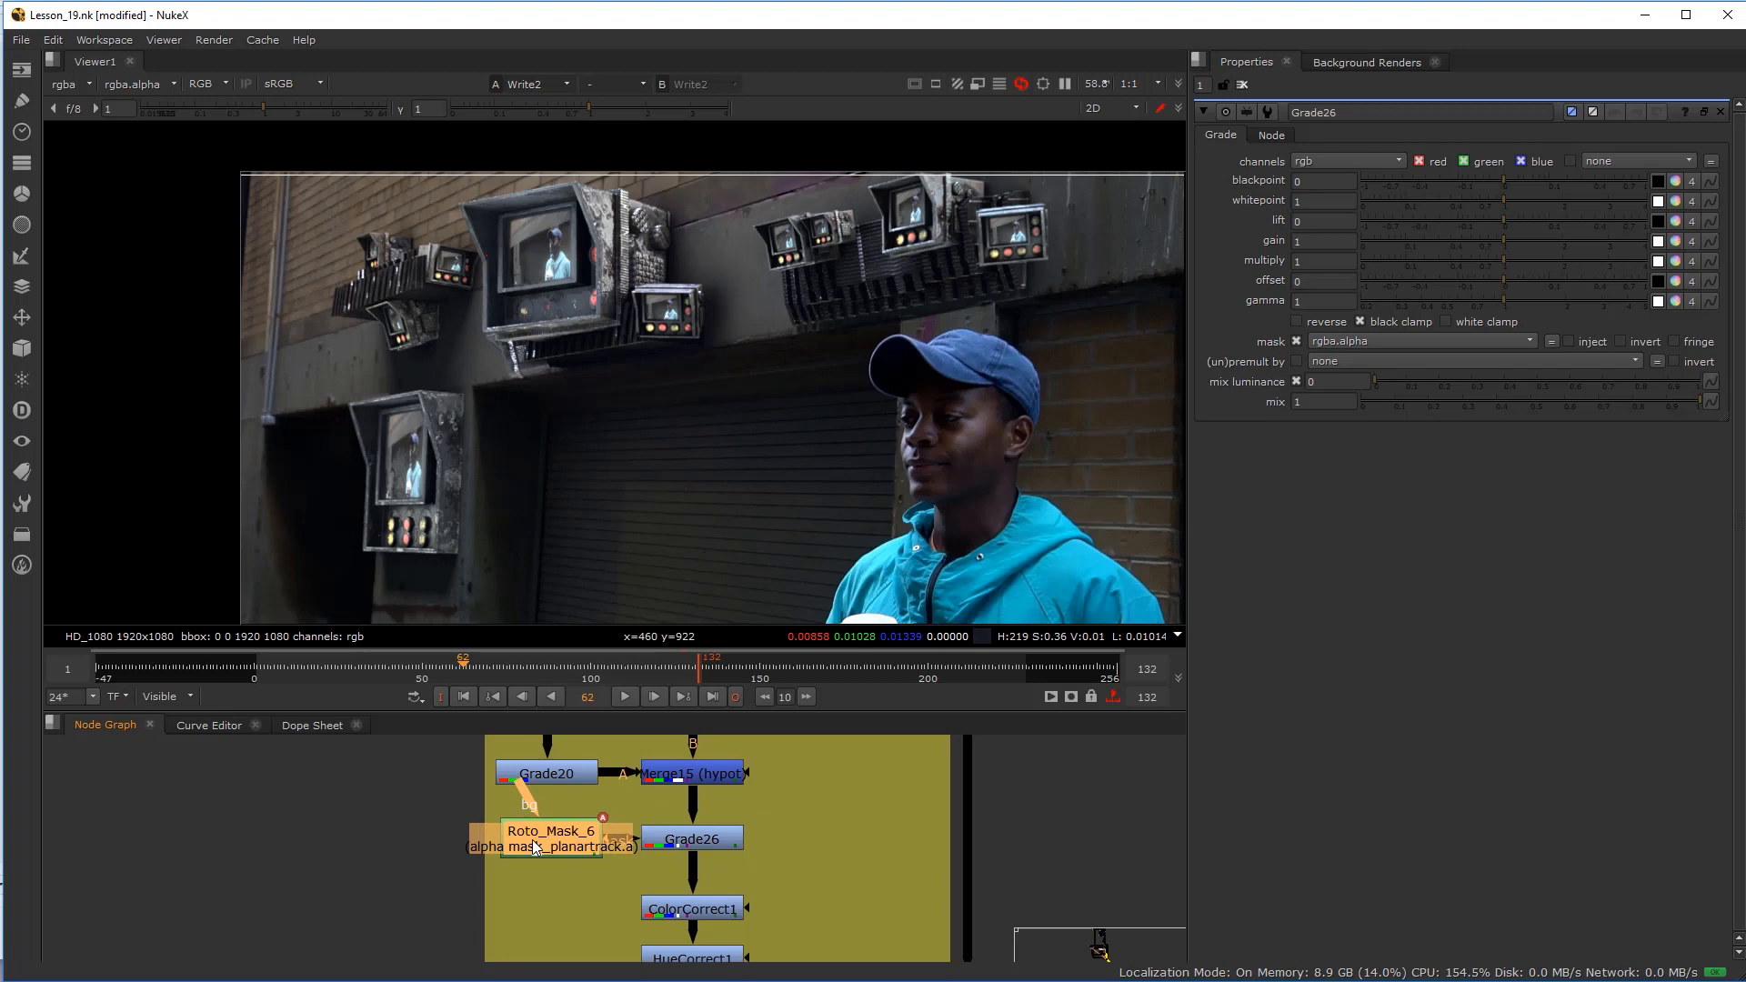
left_click(1329, 402)
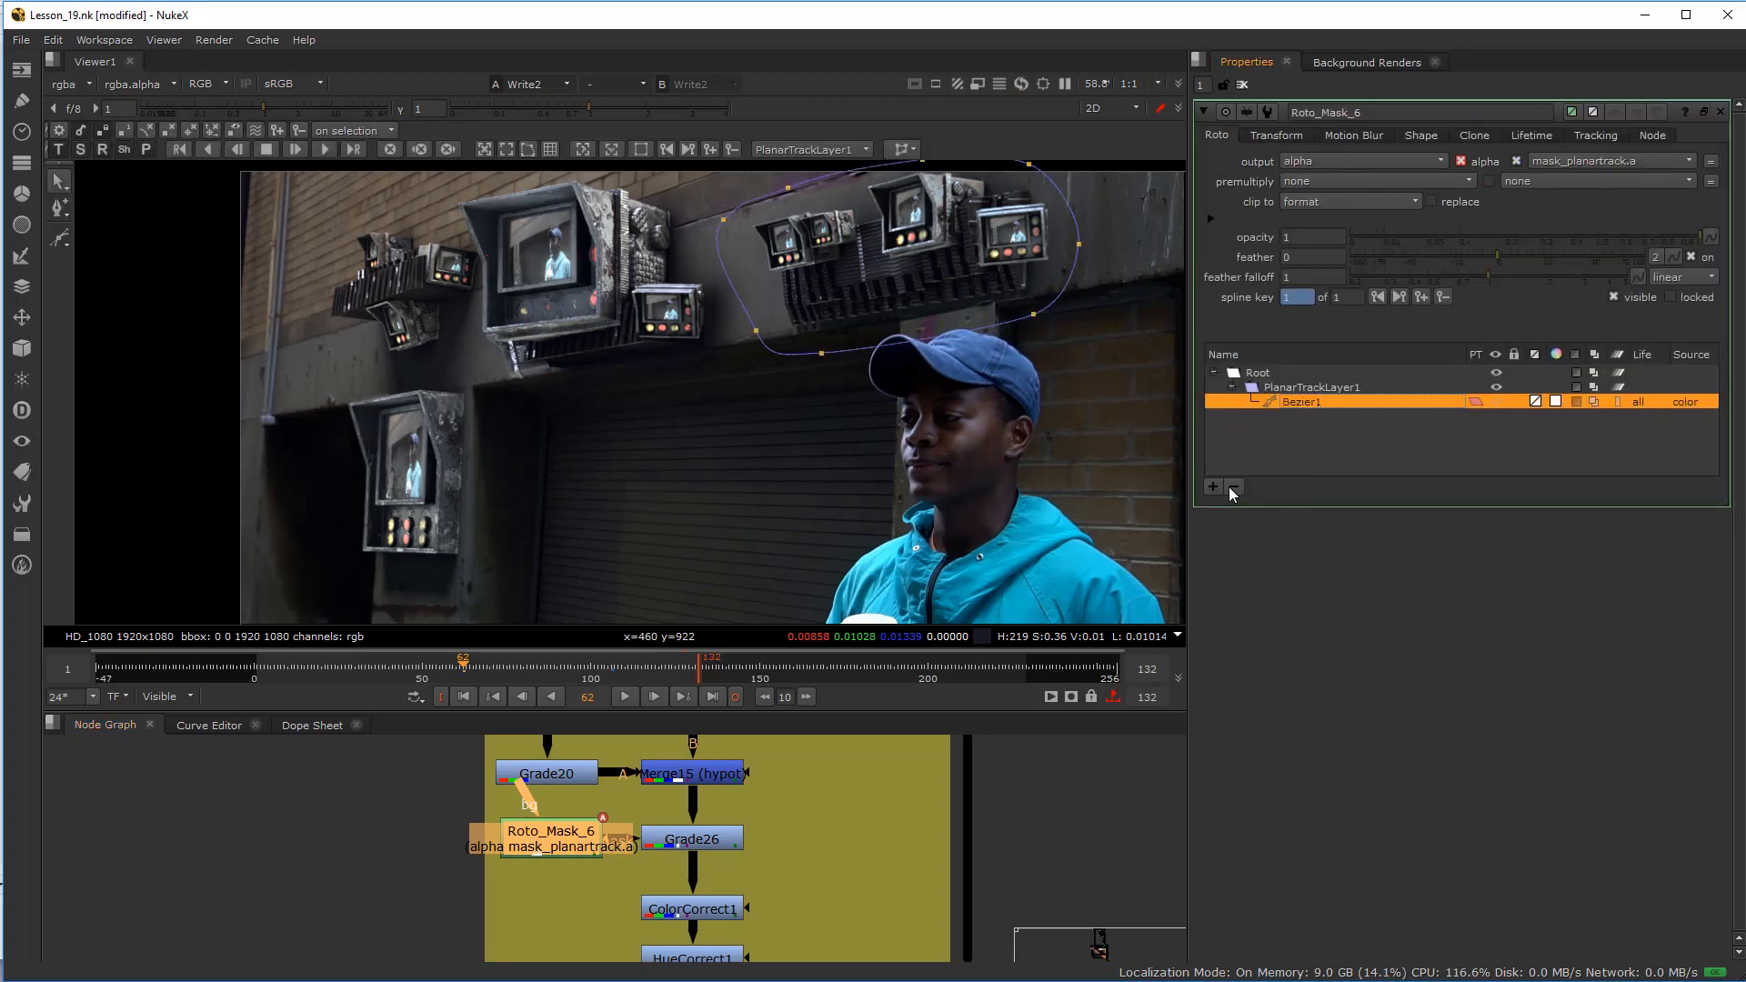
left_click(1233, 488)
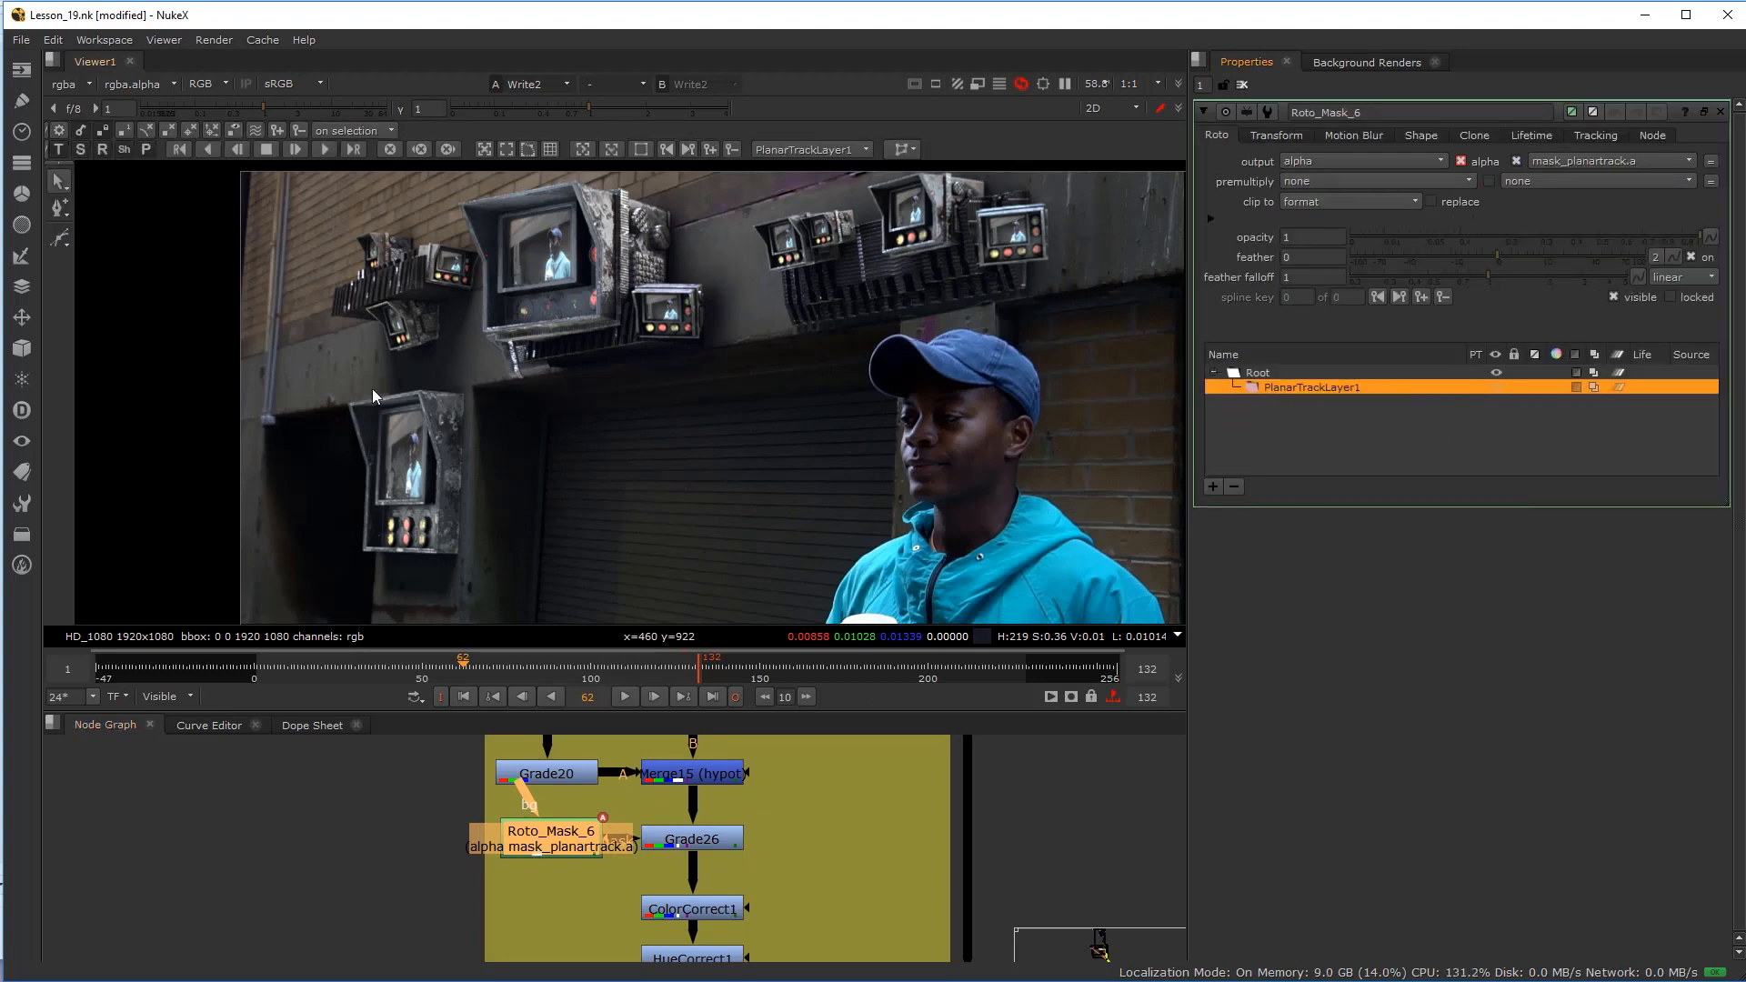
Step: Draw a new Bezier in PlanarTrackLayer1 of Roto_Mask_6 around the large CRT monitor and the small one beside it
left_click(62, 240)
scroll(564, 340, "up", 2)
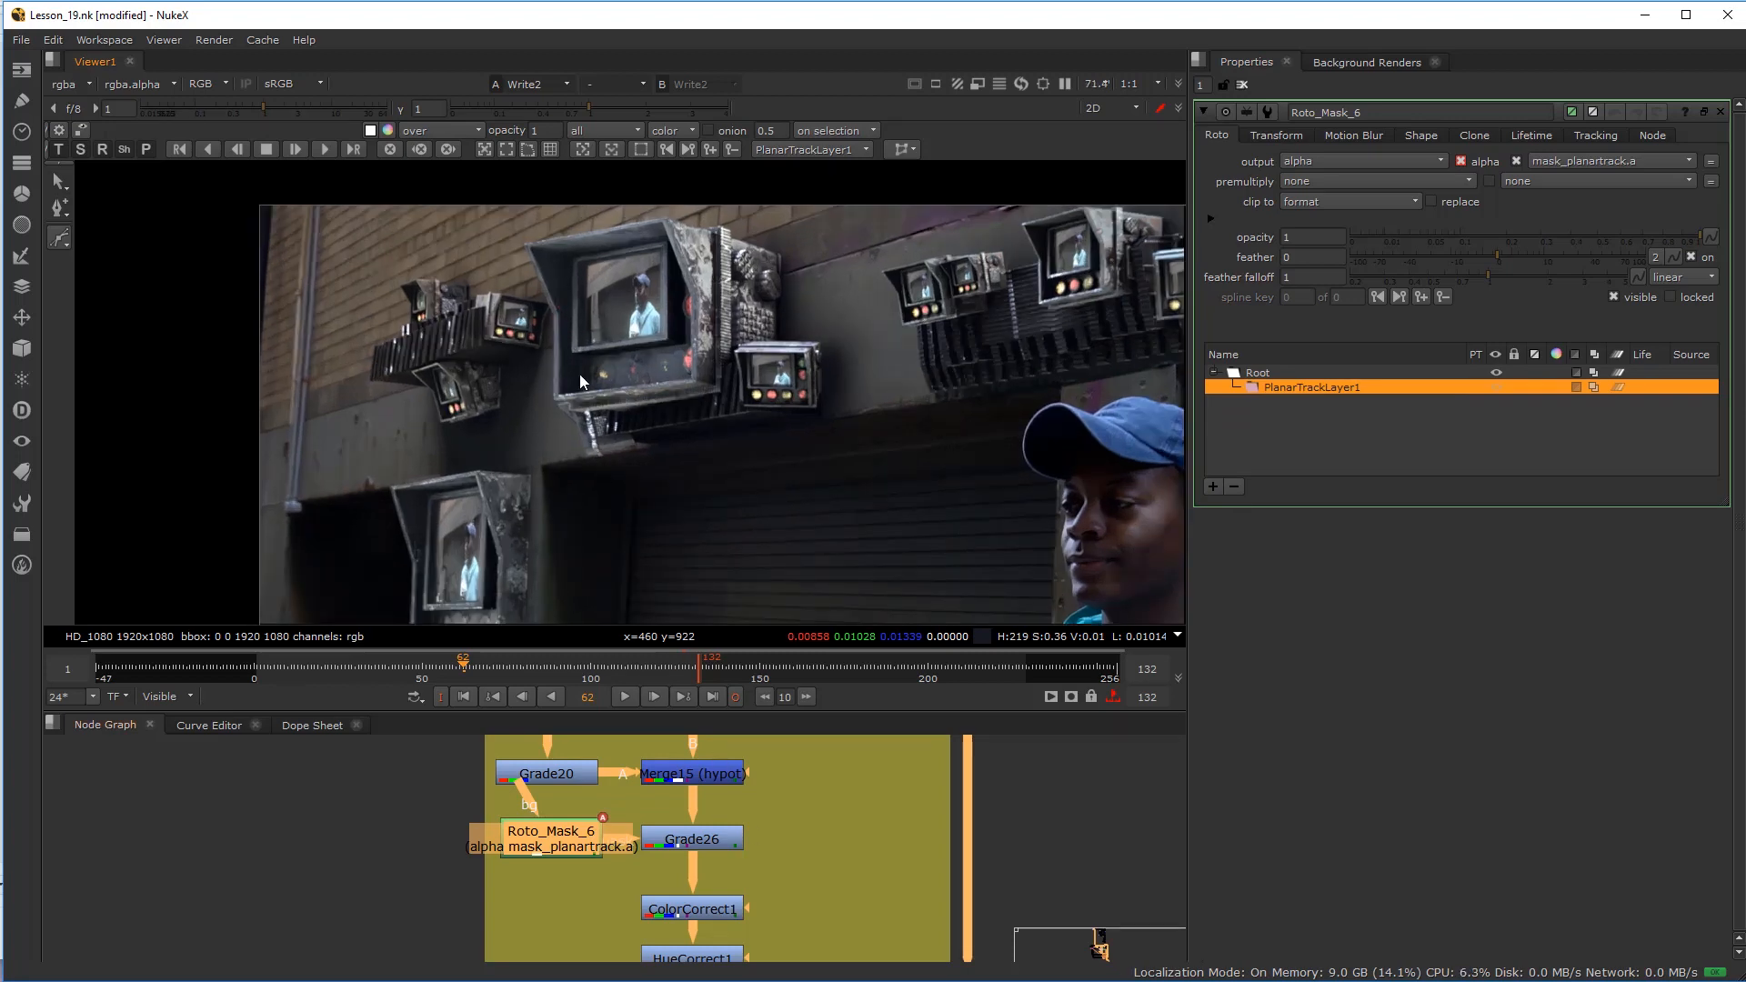
middle_click_drag(631, 506, 652, 537)
middle_click_drag(861, 463, 739, 500)
left_click(742, 495)
left_click_drag(747, 352, 731, 298)
left_click_drag(429, 281, 422, 289)
left_click(507, 484)
left_click_drag(552, 541, 614, 529)
left_click(744, 490)
Step: Refine the Bezier around the large monitor, feathering its left edge outward and sharpening its lower-right corner point
left_click_drag(506, 484, 546, 463)
mouse_move(471, 345)
left_mouse_down("ctrl")
mouse_move(429, 360)
mouse_move(495, 338)
left_mouse_up("ctrl")
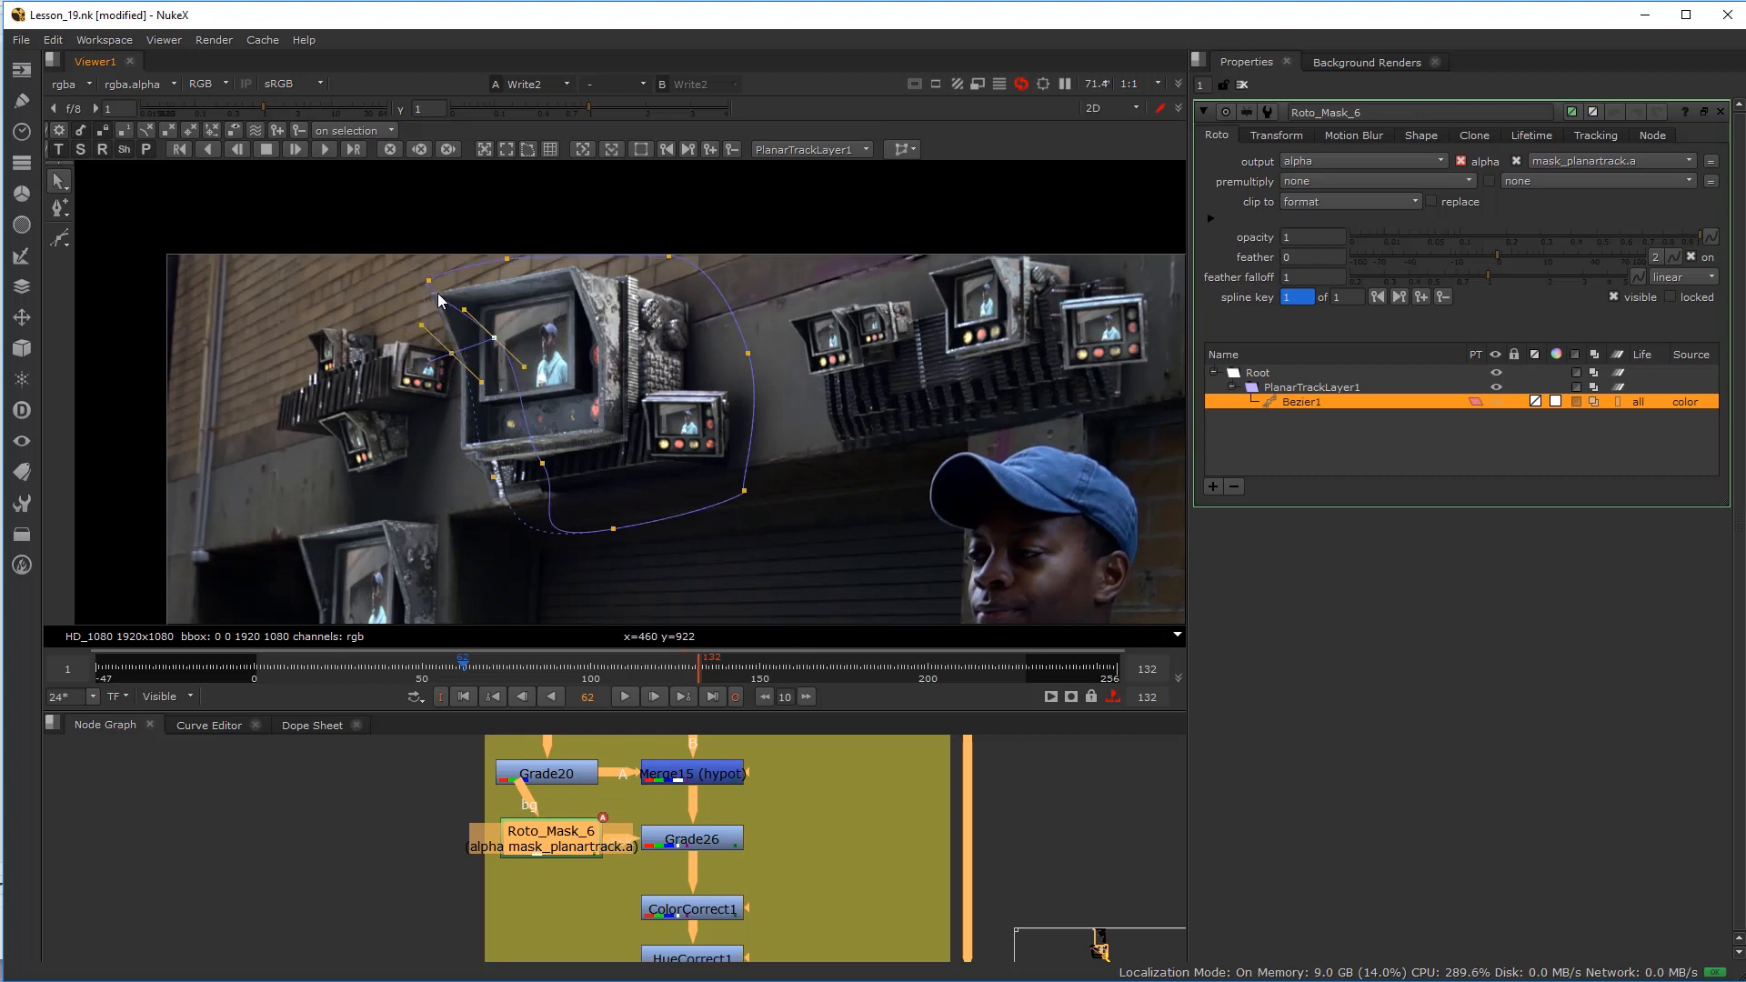
left_click_drag(429, 281, 367, 274, "ctrl")
mouse_move(429, 281)
left_mouse_down()
mouse_move(472, 297)
mouse_move(427, 283)
left_mouse_up()
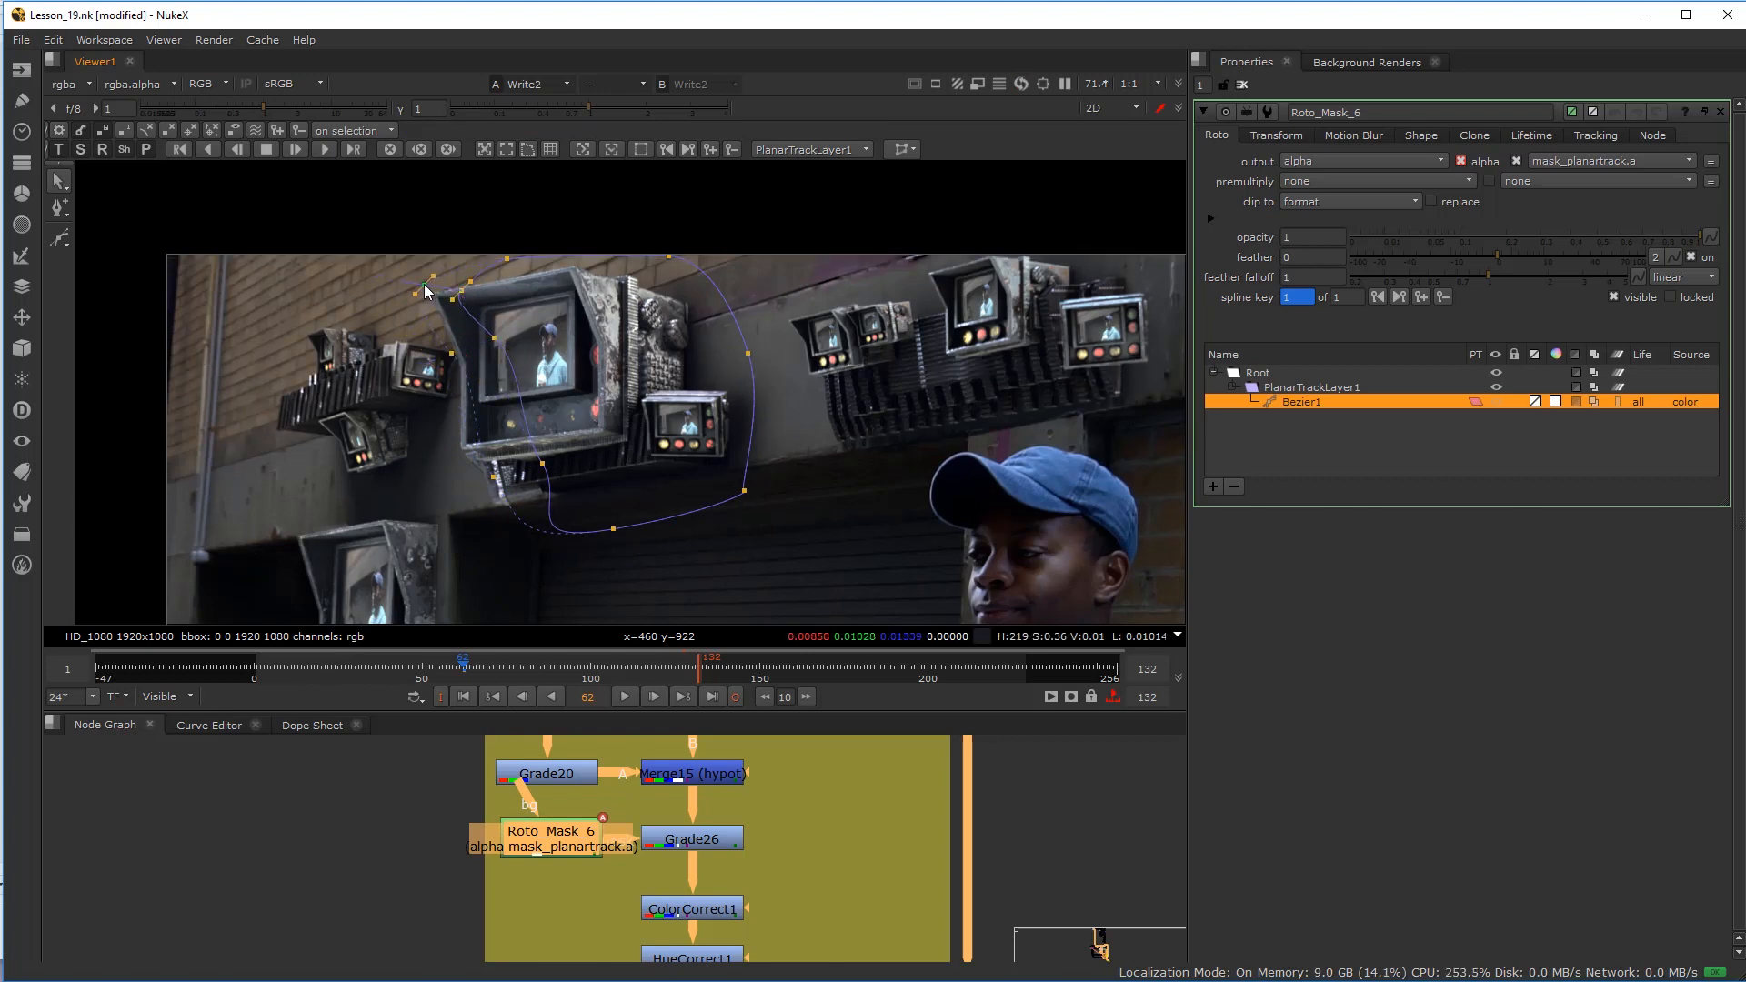
scroll(482, 371, "up", 2)
left_click(471, 361)
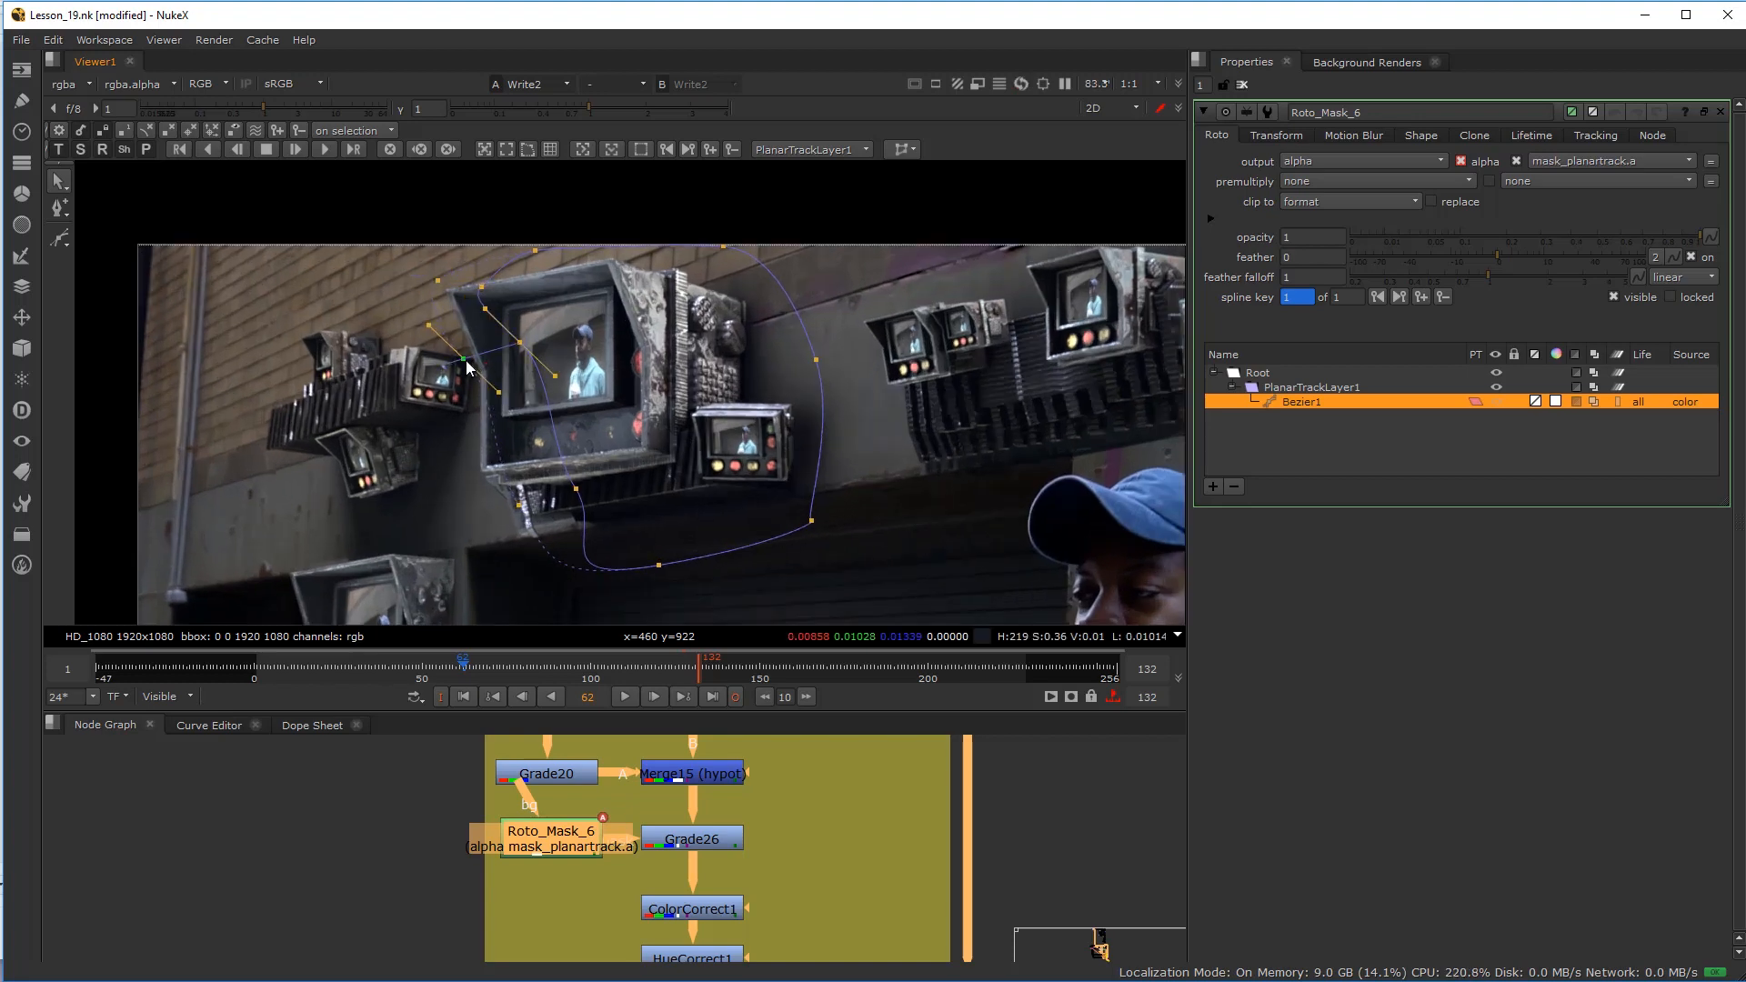
scroll(596, 472, "down", 2)
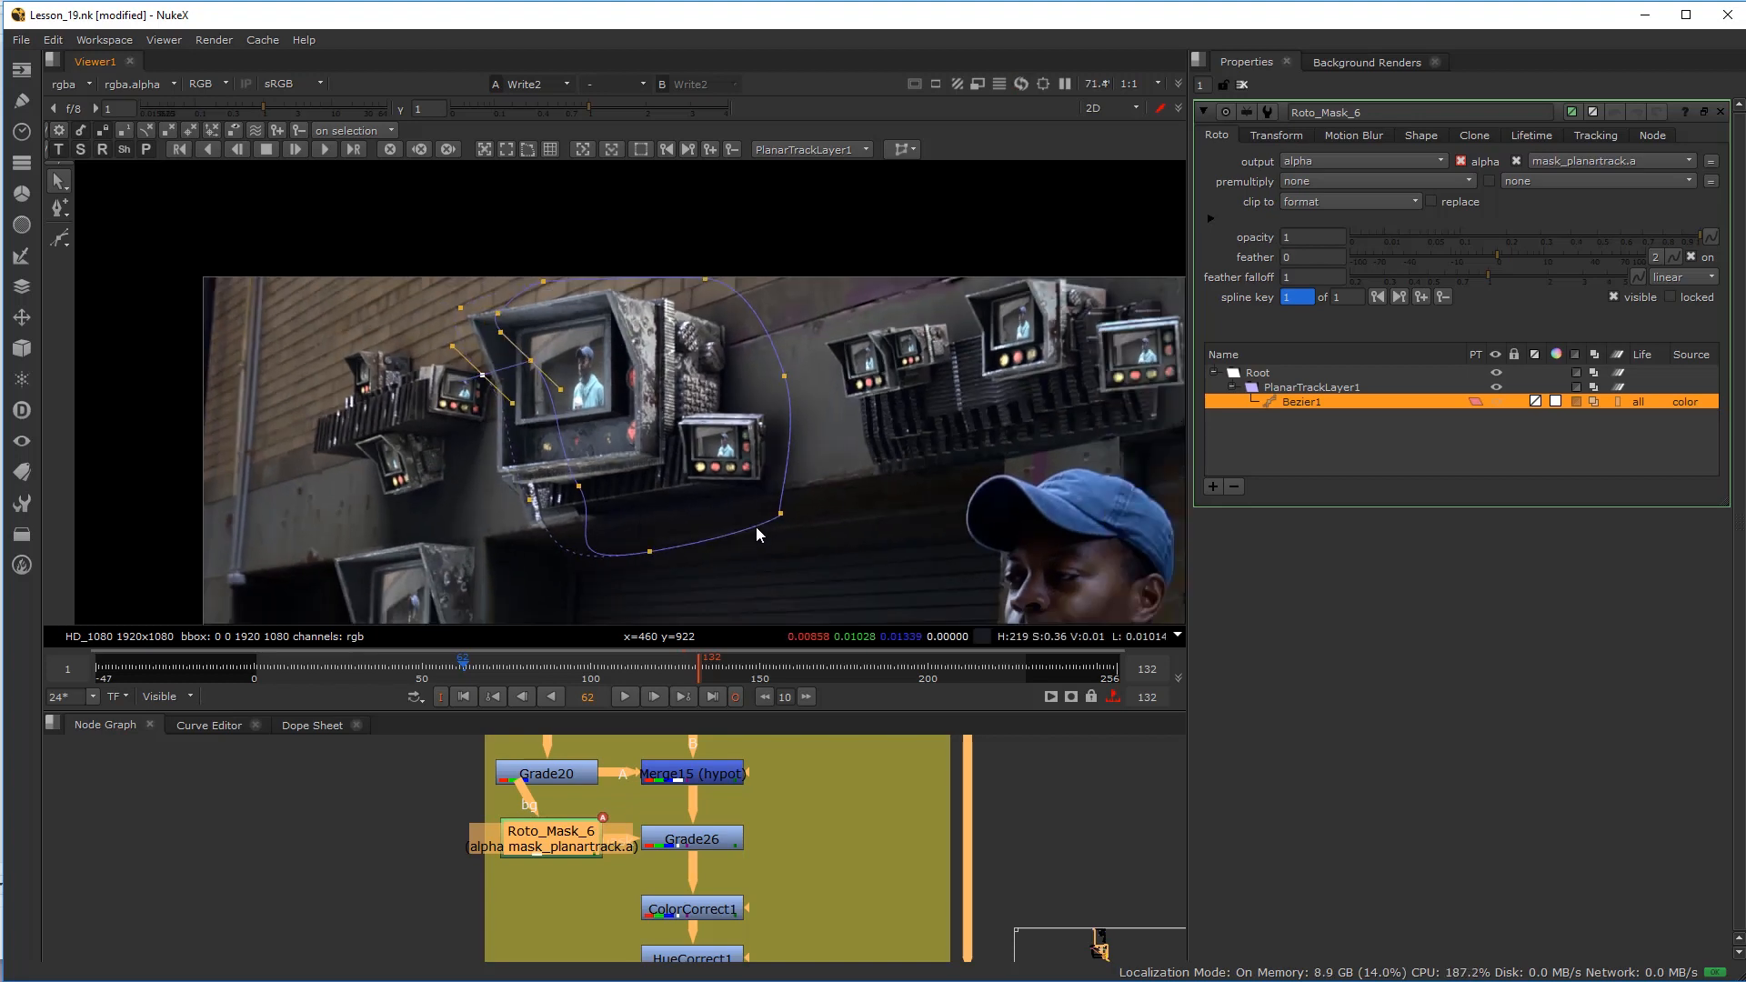
left_click(781, 514)
Step: Darken the masked large monitor by setting Grade26's multiply to 0.5
scroll(604, 854, "up", 1)
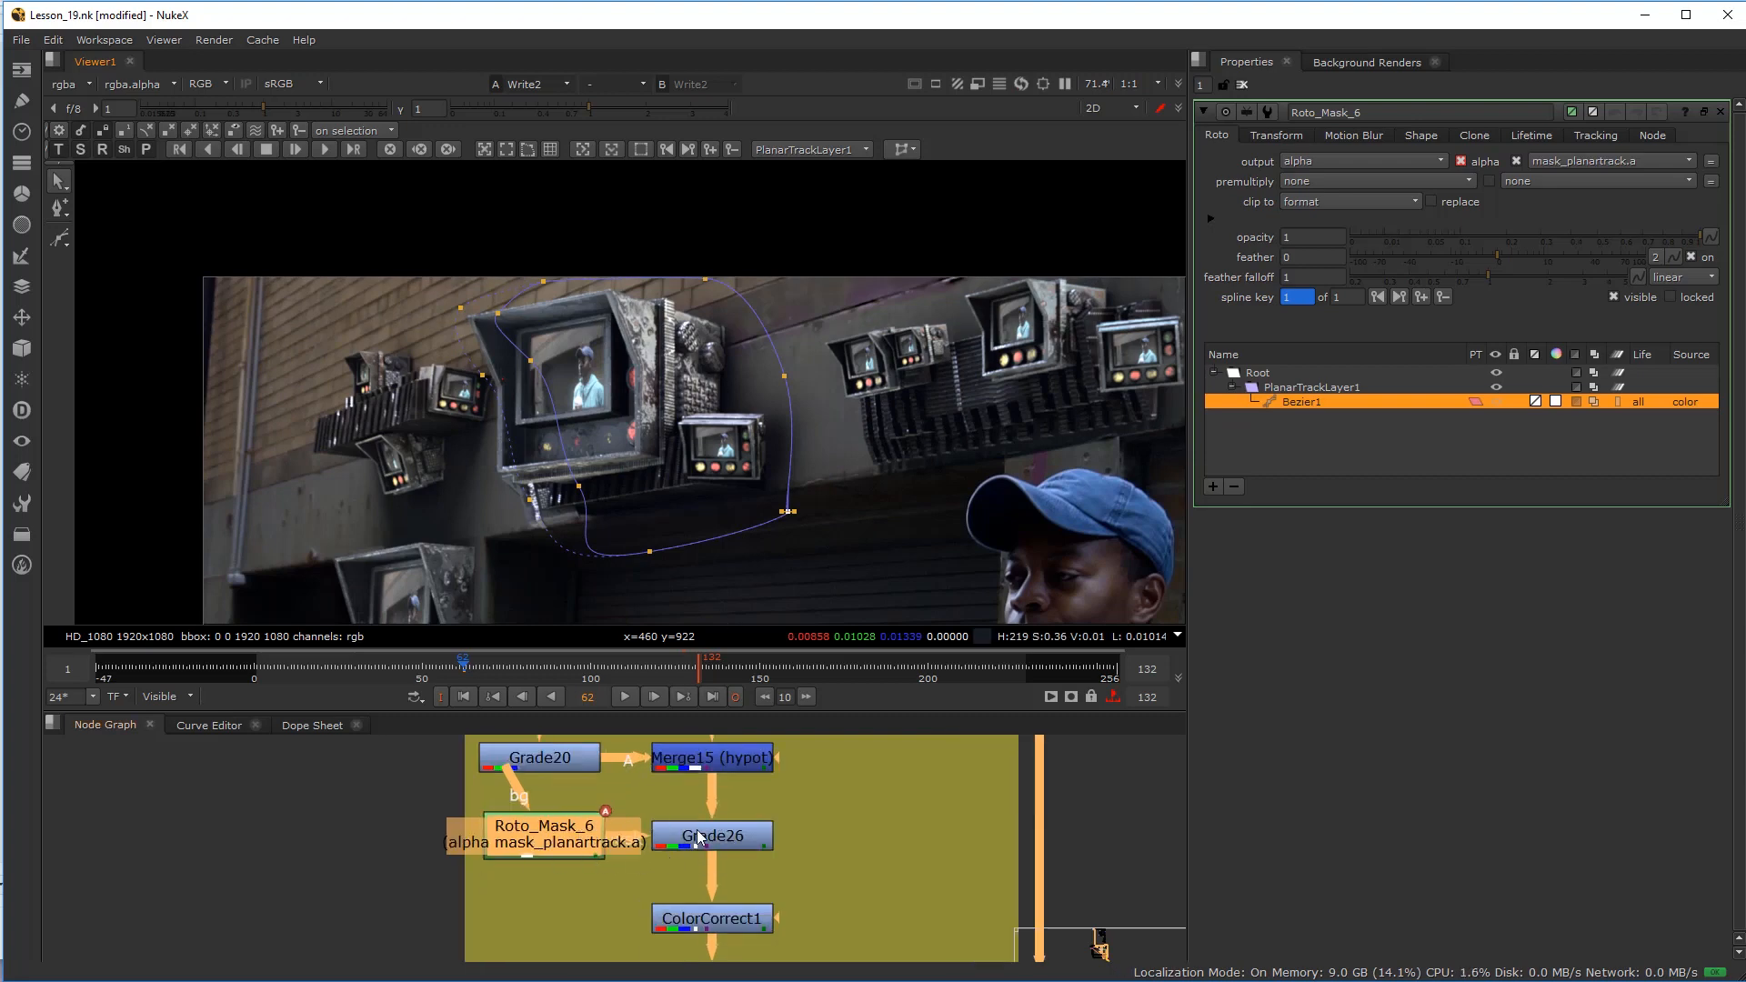
double_click(697, 830)
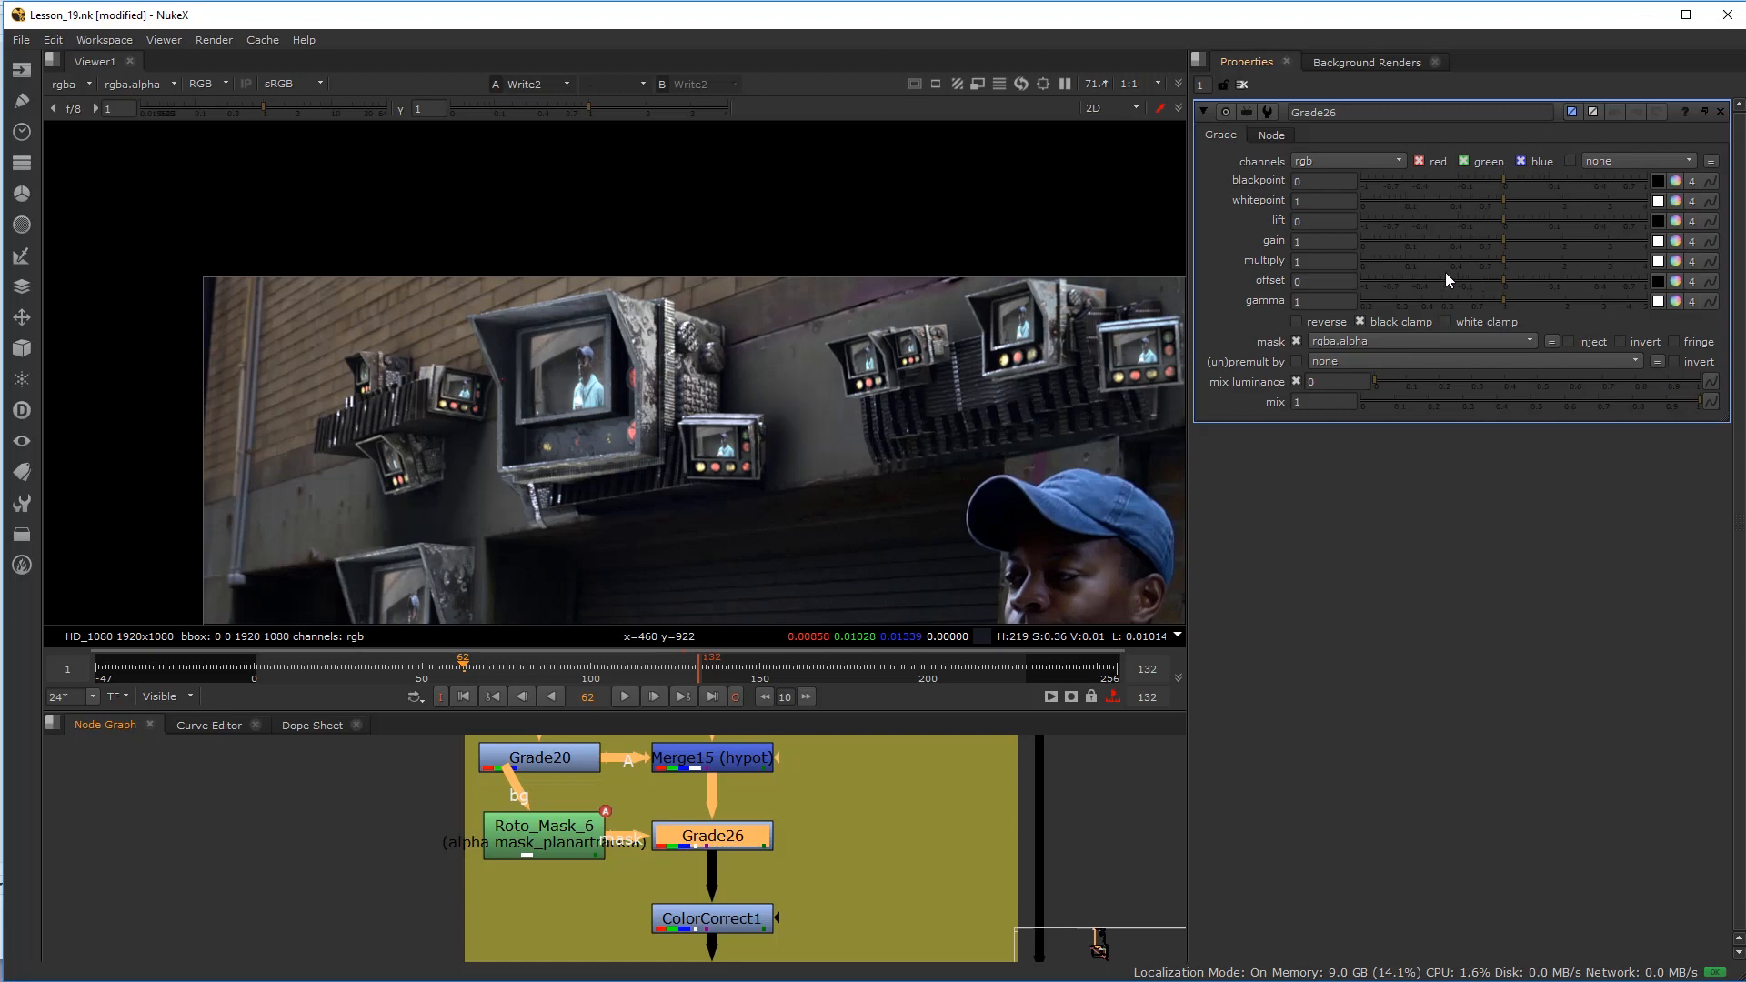
left_click(1475, 264)
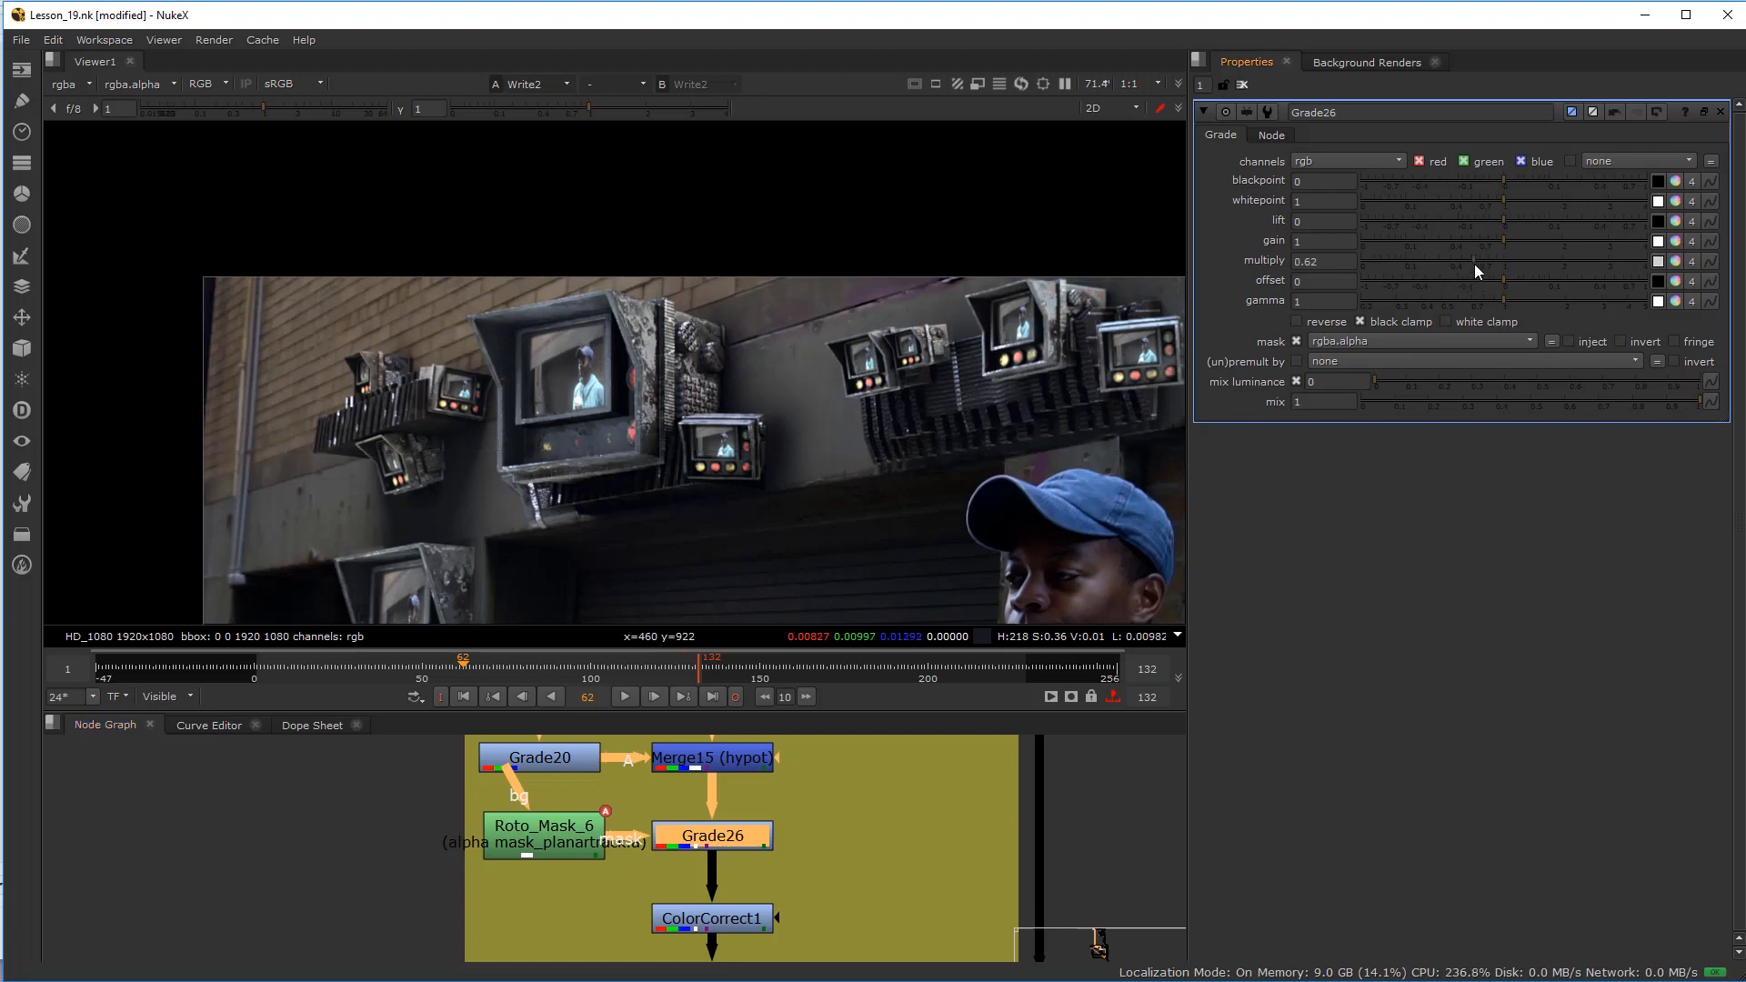
left_click(1451, 263)
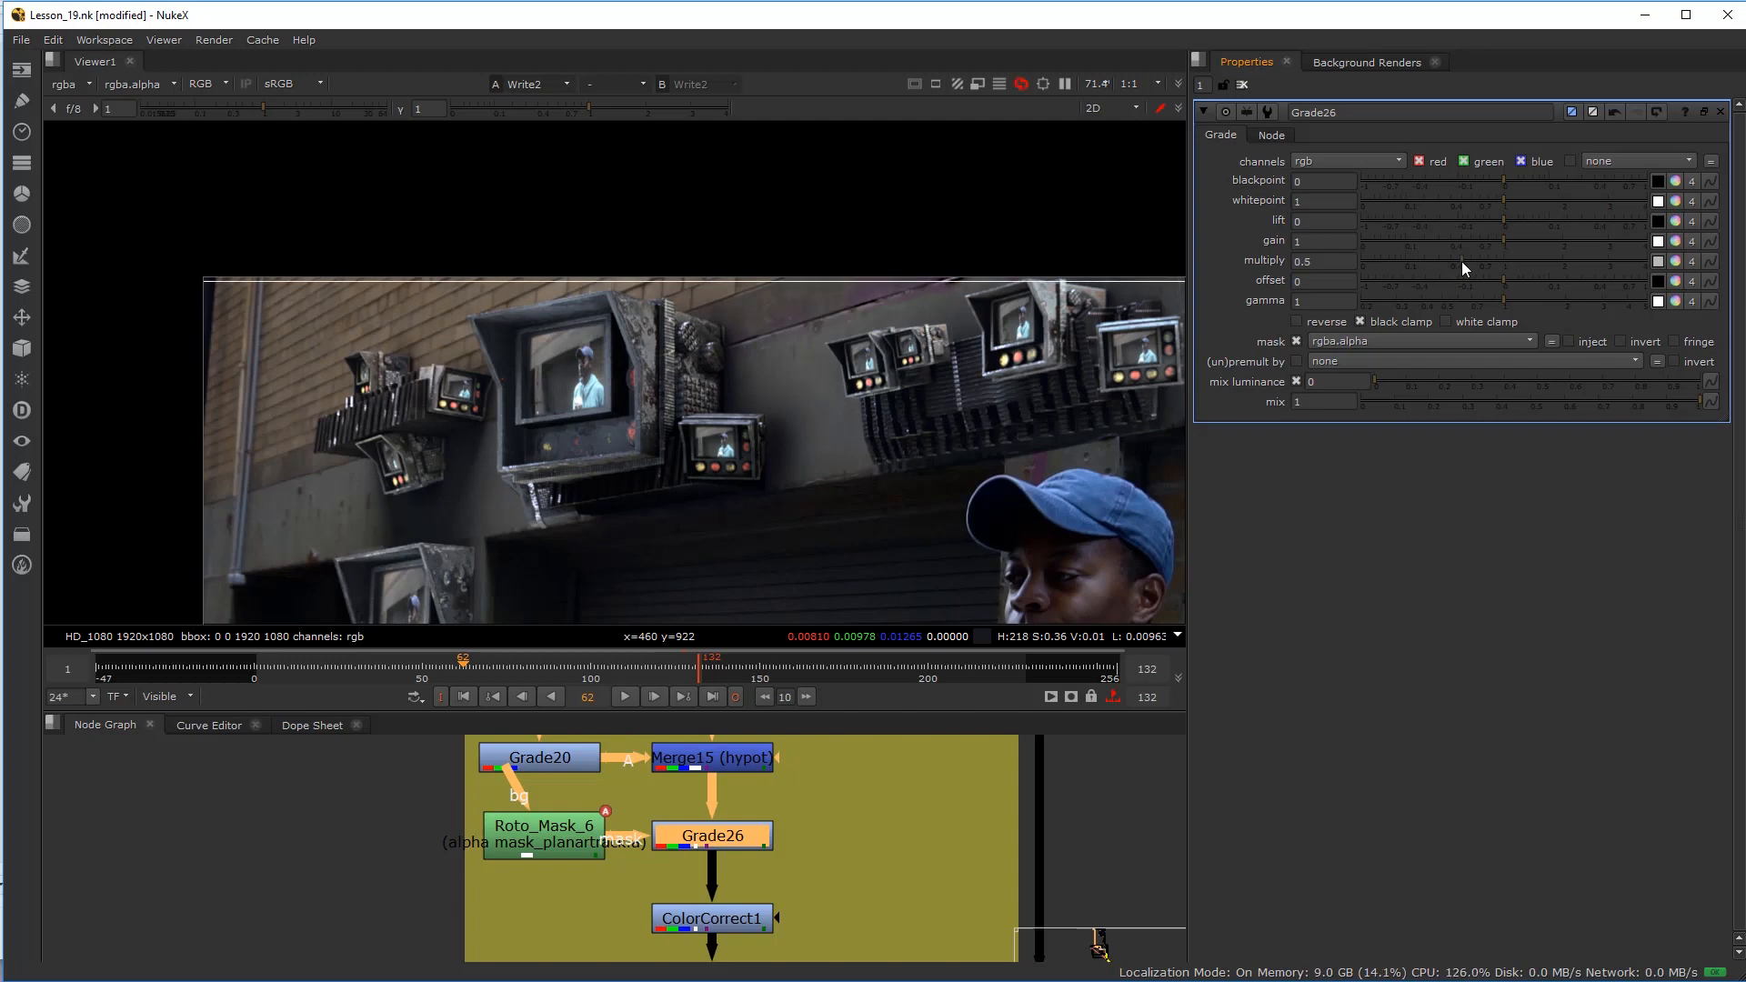
Step: Move the left-edge points of Roto_Mask_6's Bezier outward to cover more of the large monitor, and check the image without the overlay
left_click(549, 847)
double_click(550, 847)
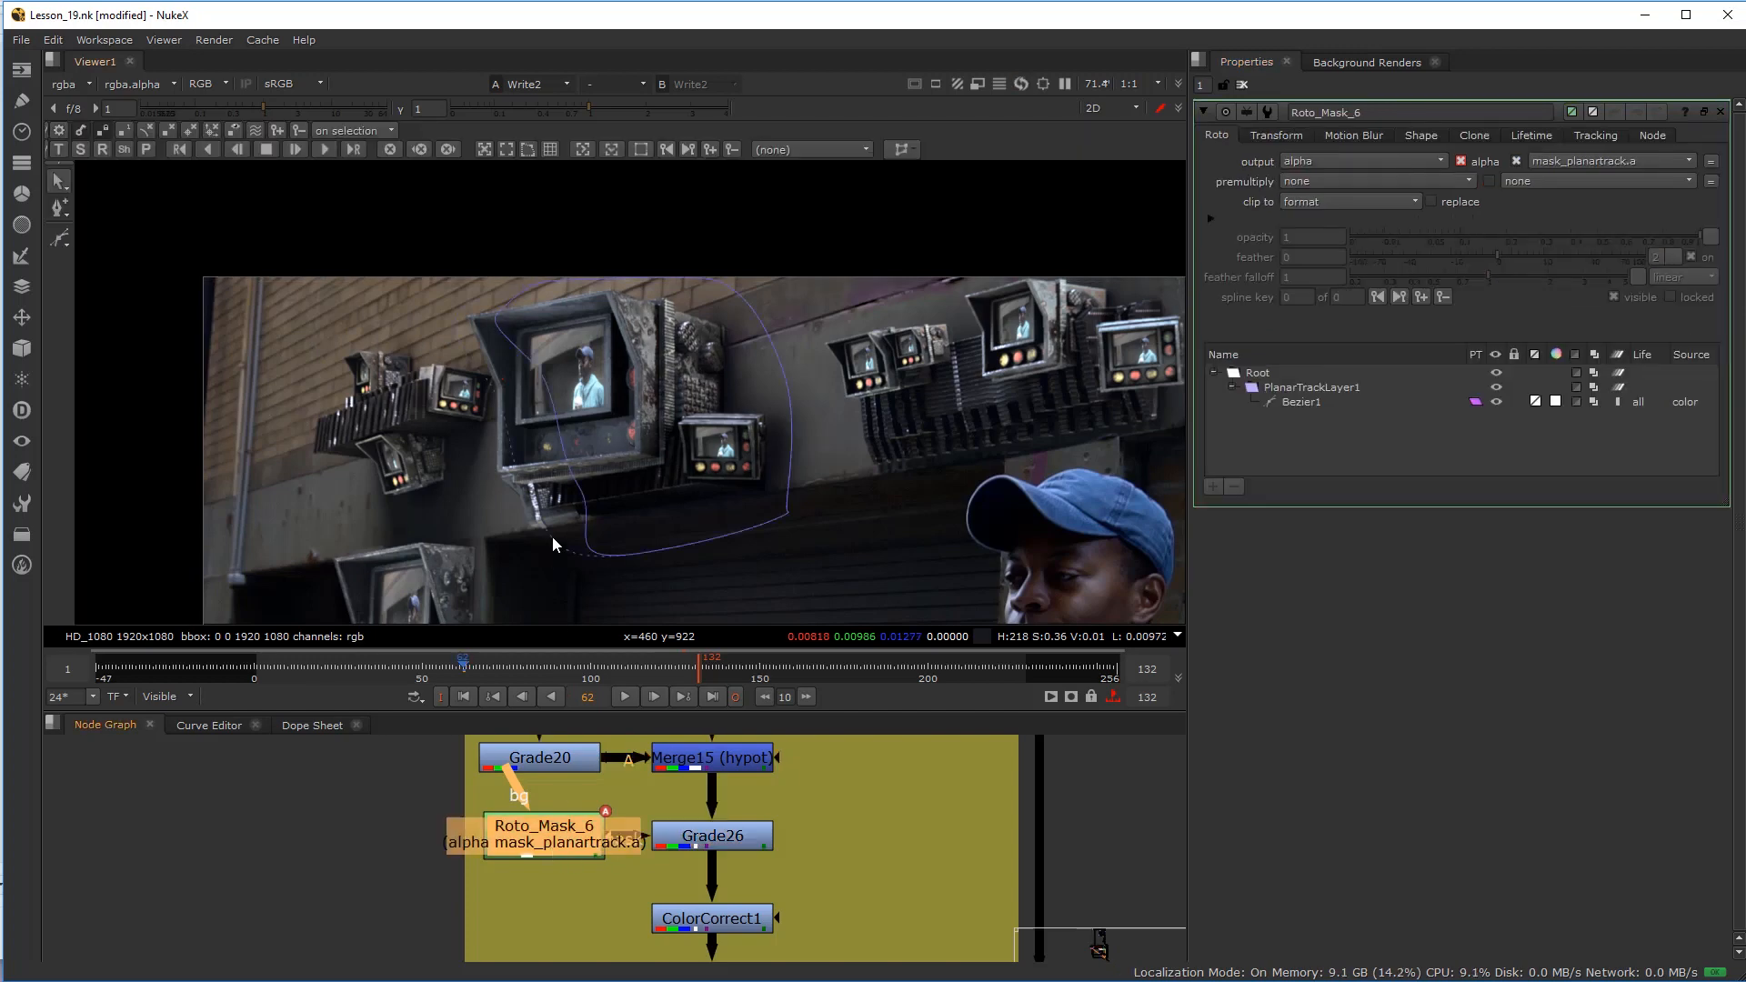
scroll(594, 494, "up", 2)
left_click(591, 469)
left_click_drag(591, 467, 514, 506)
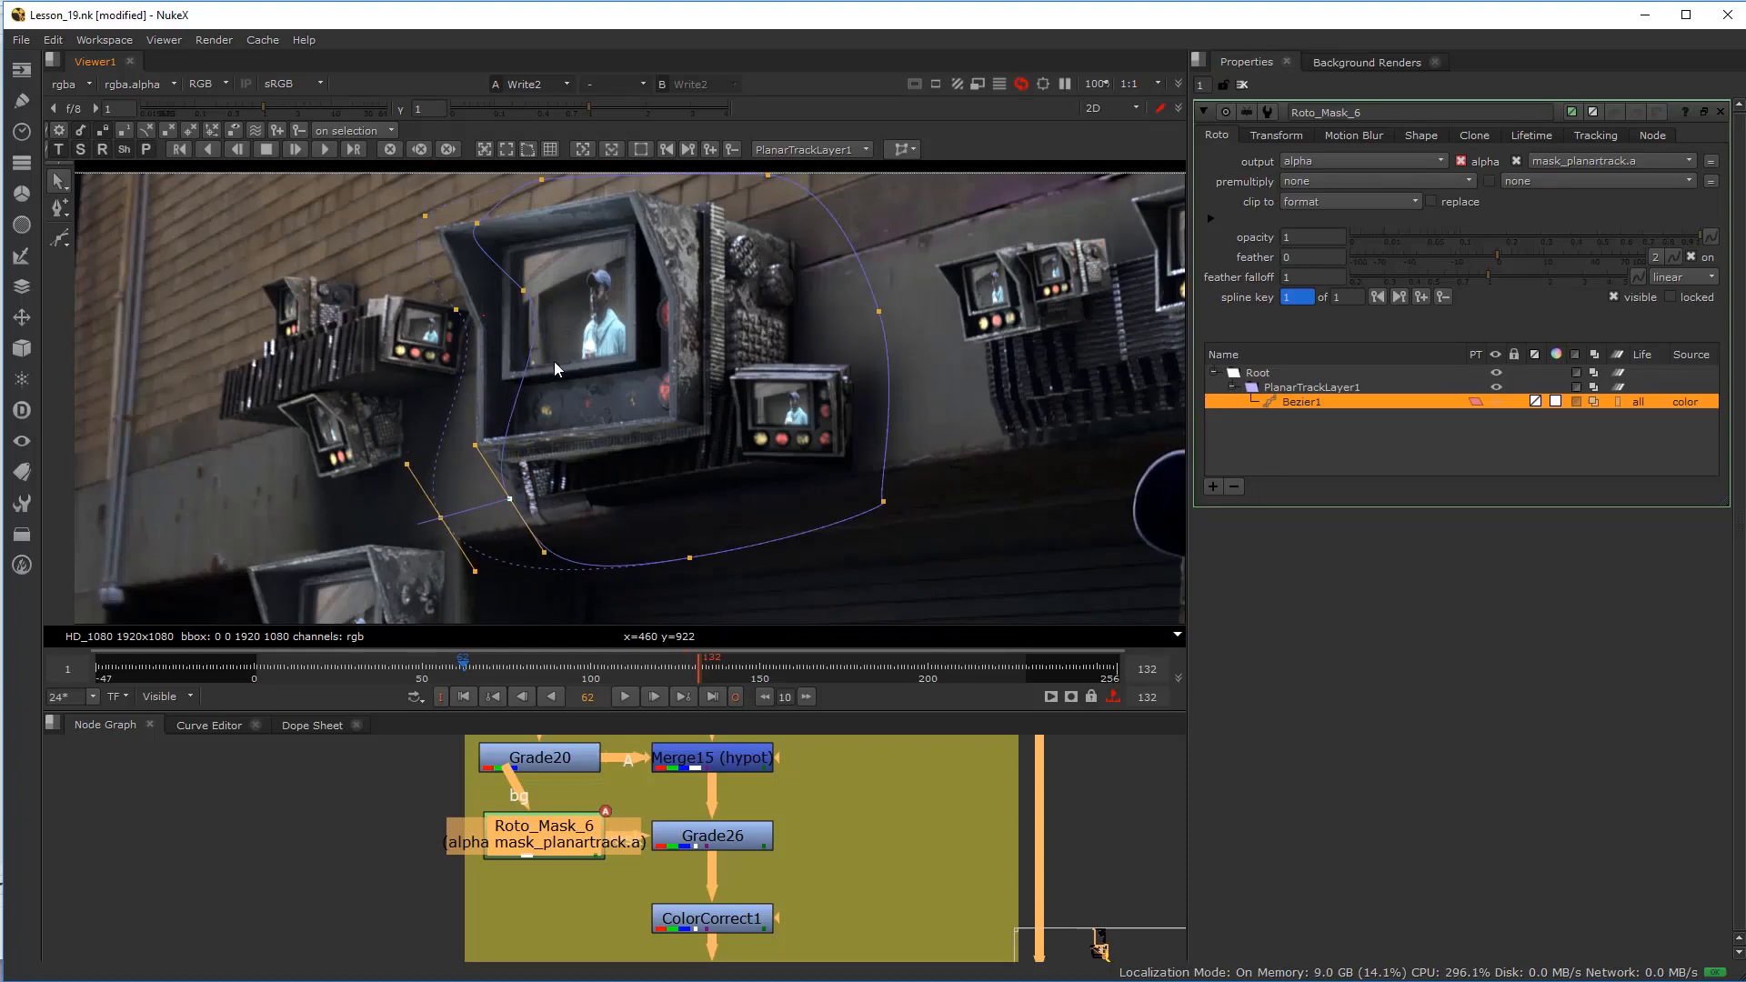
left_click_drag(524, 292, 454, 308)
scroll(742, 457, "down", 3)
middle_click_drag(687, 443, 653, 464)
key("q")
scroll(690, 459, "up", 2)
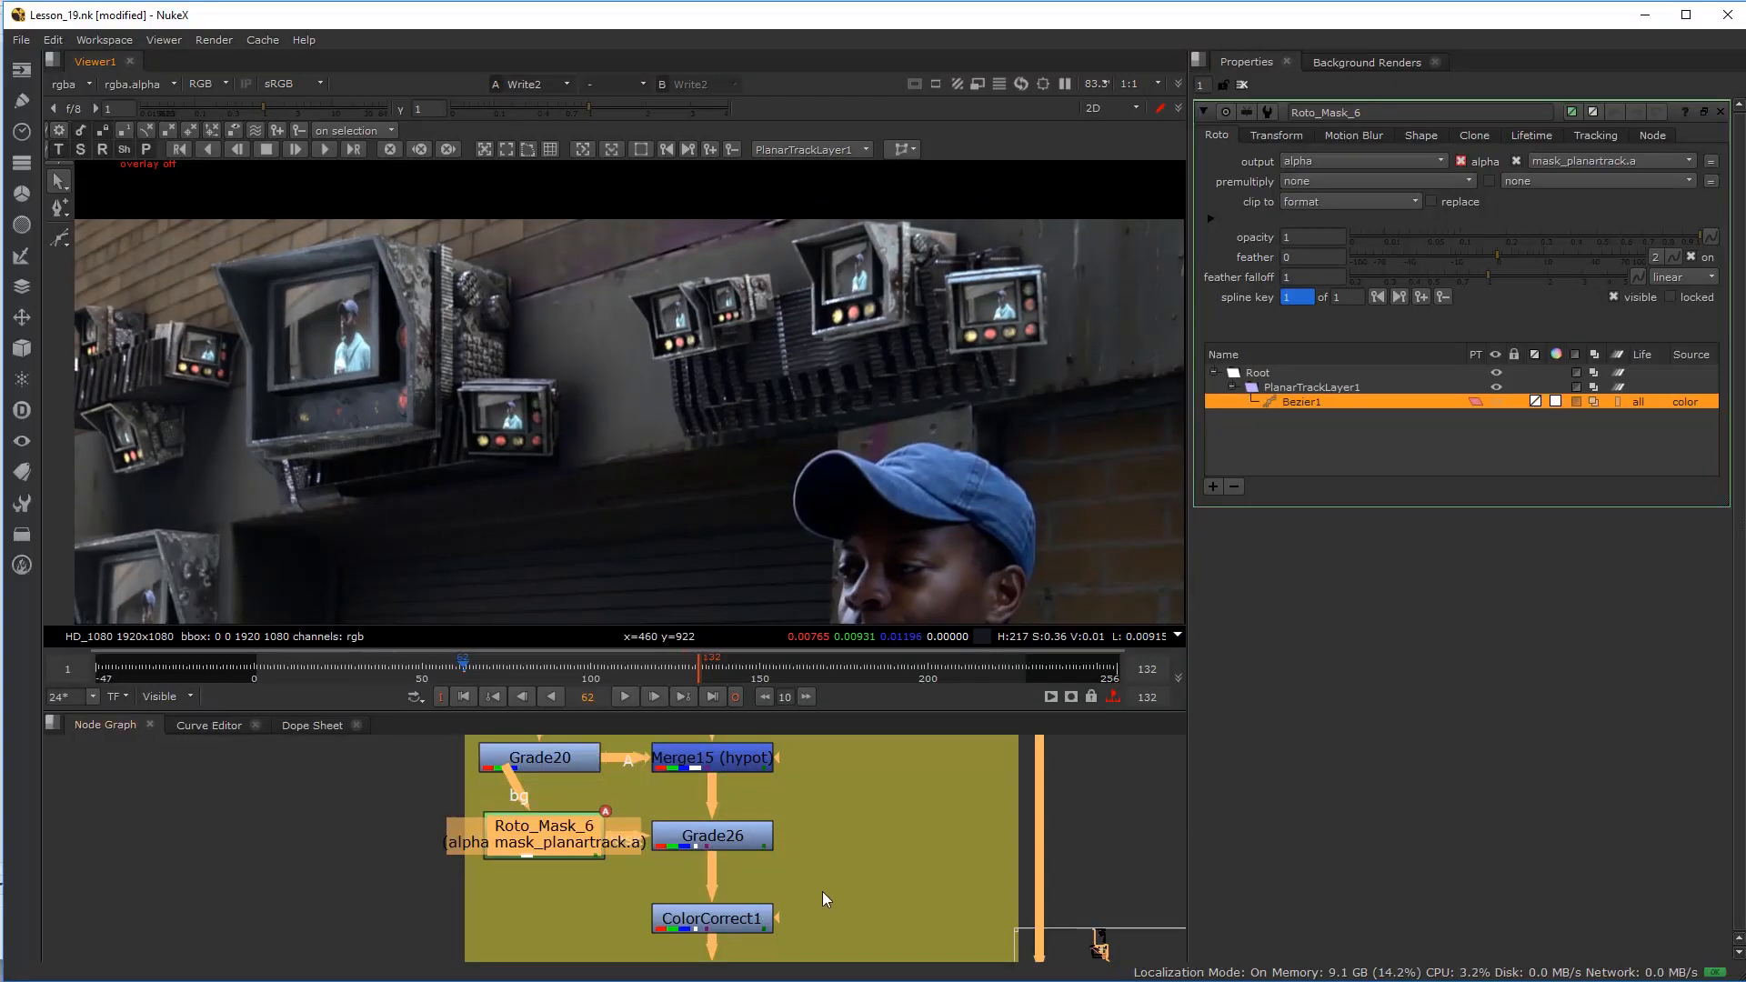
Step: Open ColorCorrect1 and examine its highlight range curve against the monitors in the image
scroll(822, 891, "down", 1)
left_click(739, 917)
middle_click_drag(736, 903, 741, 844)
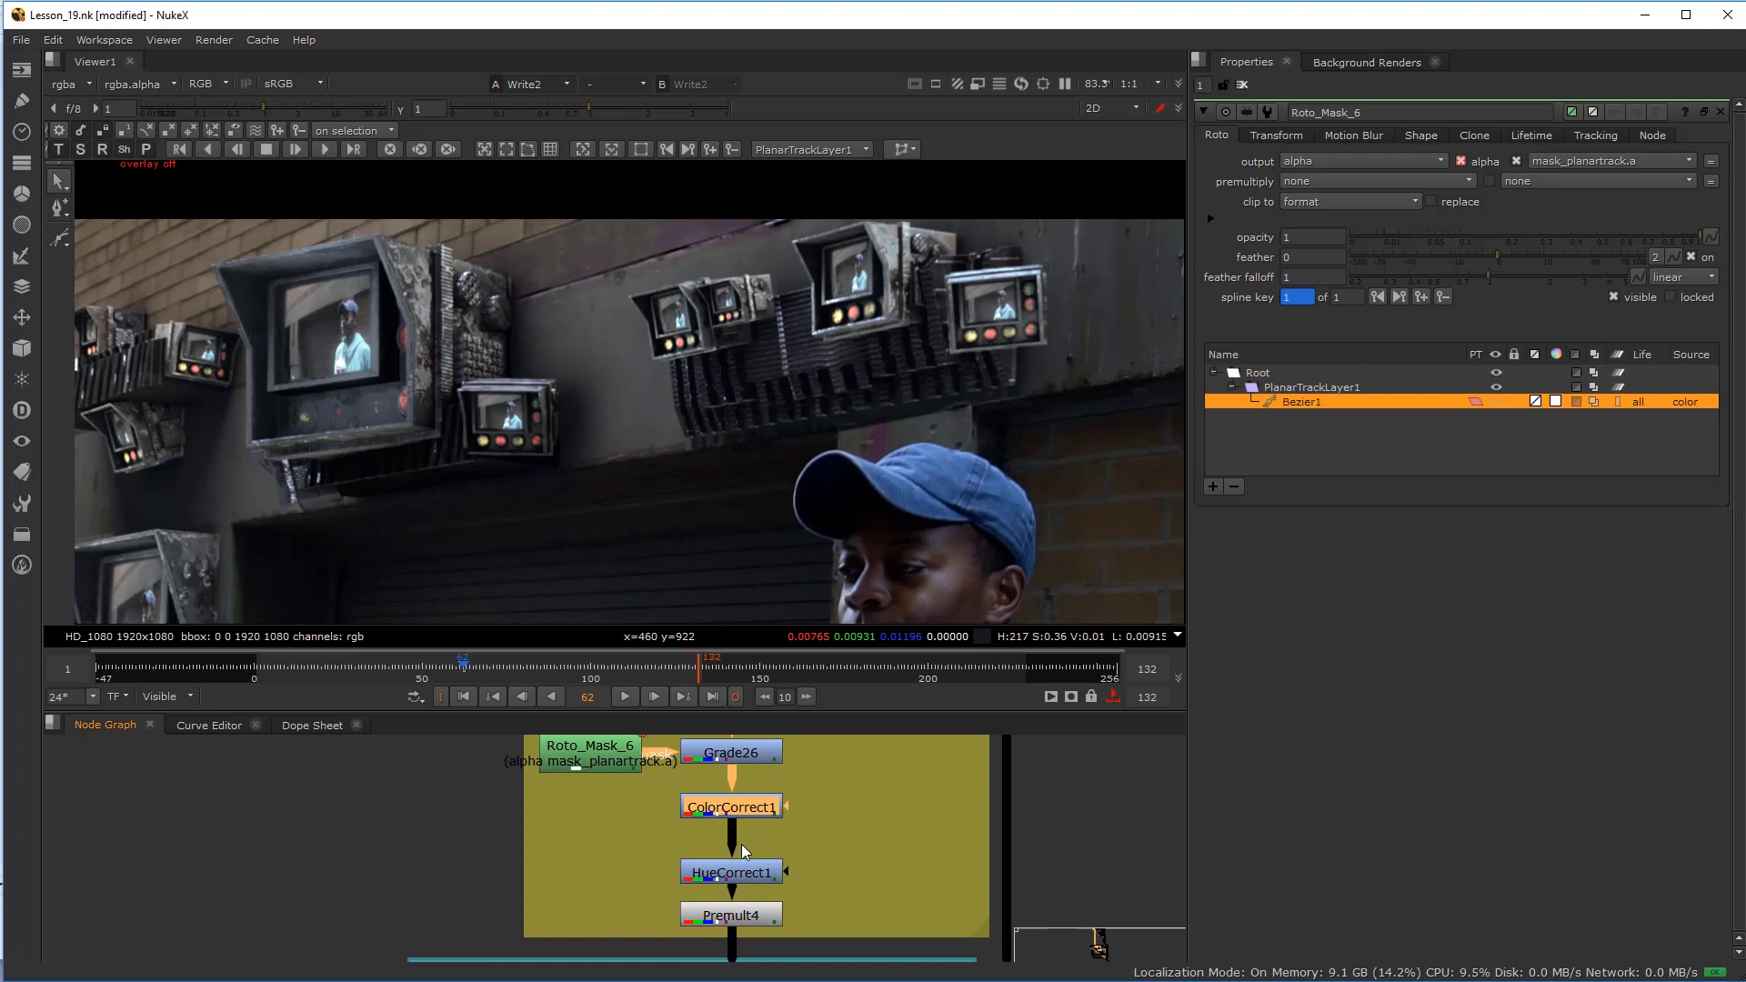
scroll(733, 809, "up", 1)
left_click(711, 830)
left_click_drag(729, 811, 733, 819)
double_click(733, 819)
scroll(838, 418, "down", 1)
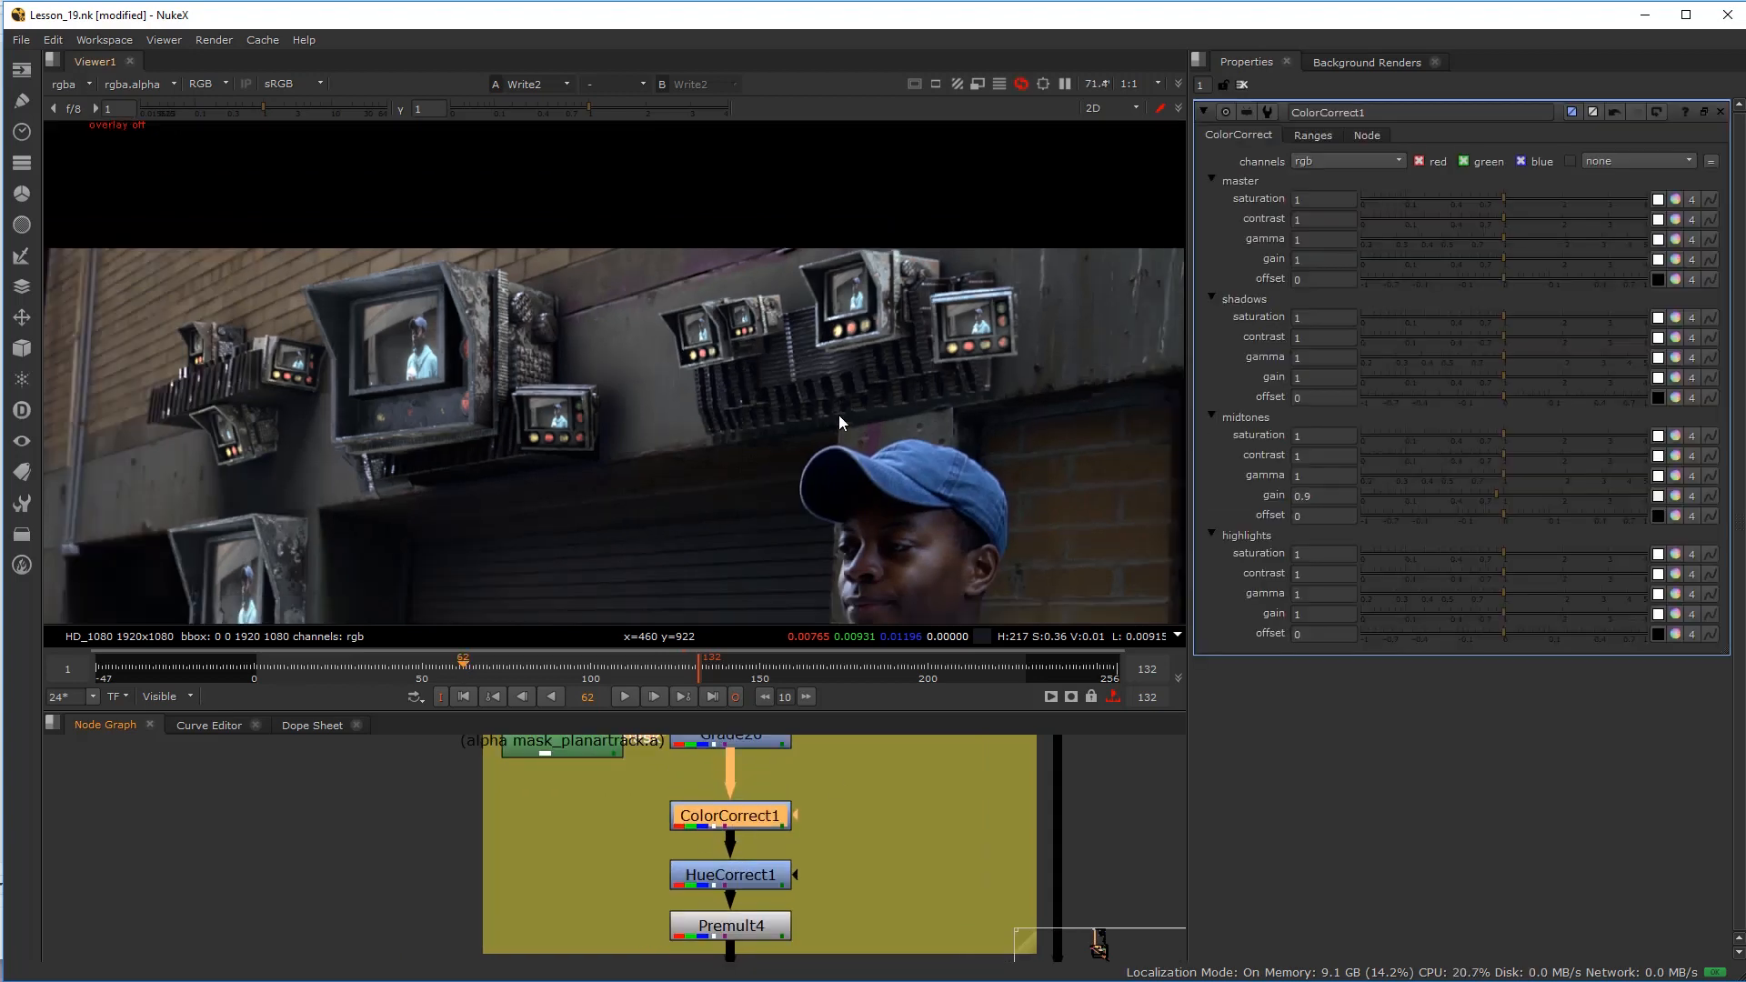
middle_click_drag(839, 417, 742, 416)
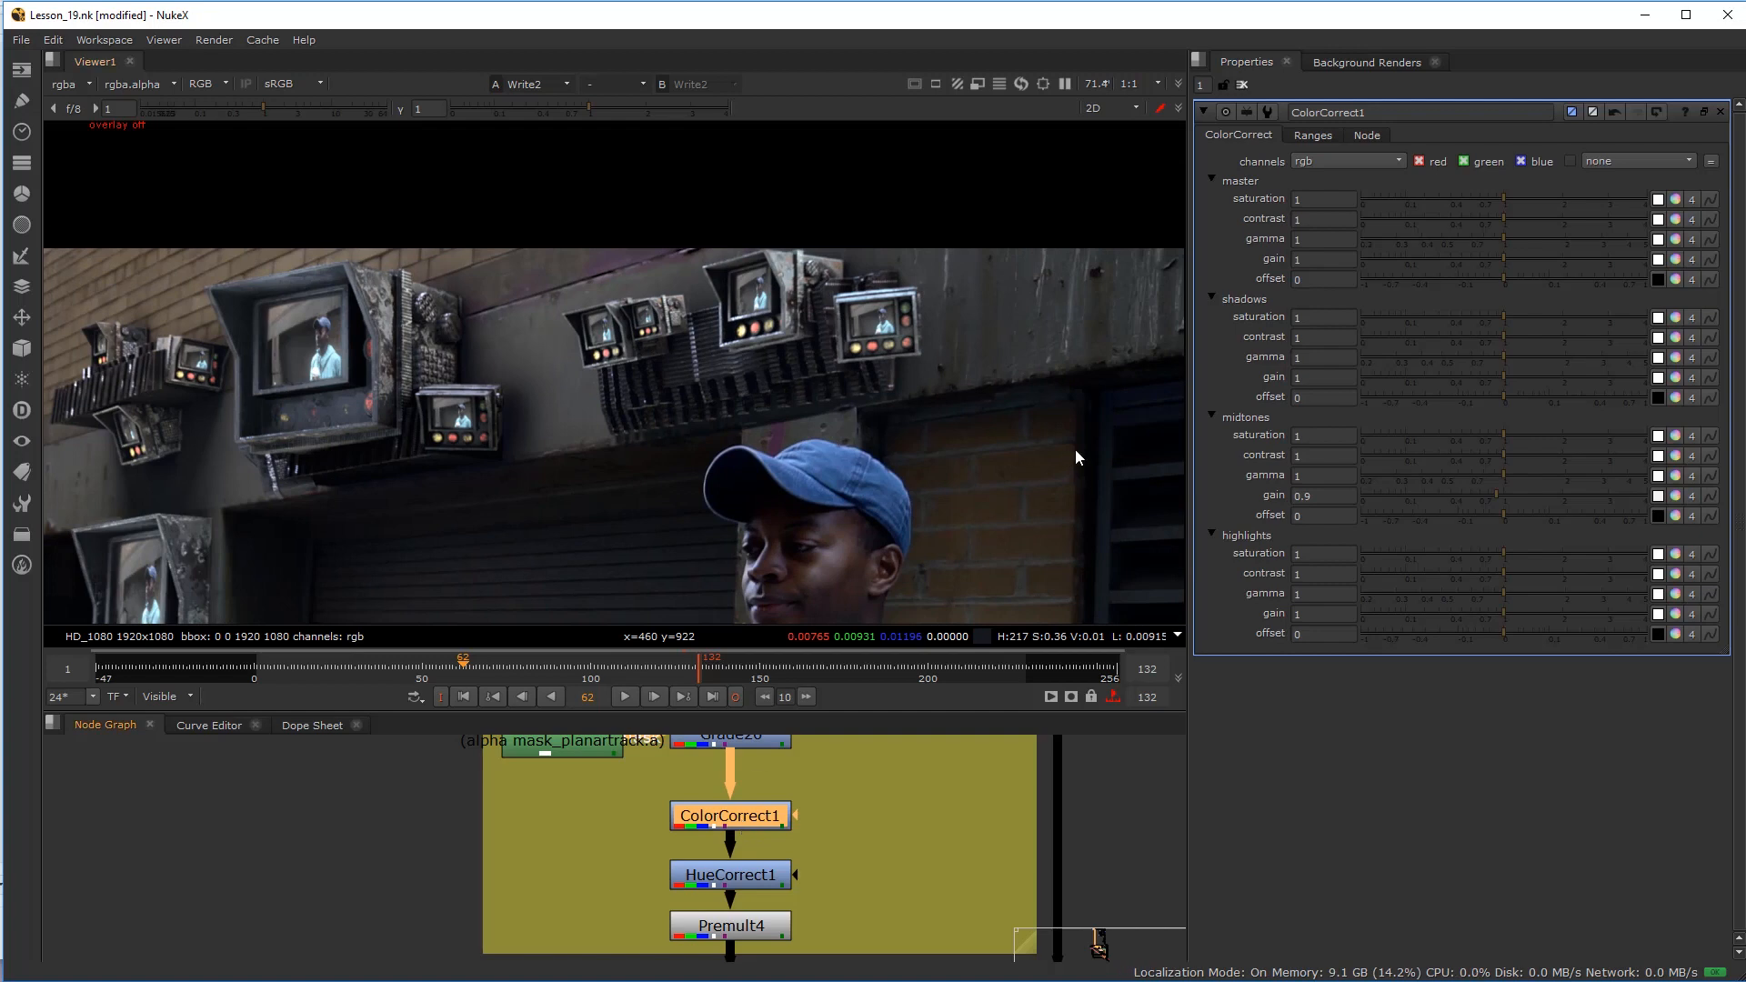
left_click(1313, 137)
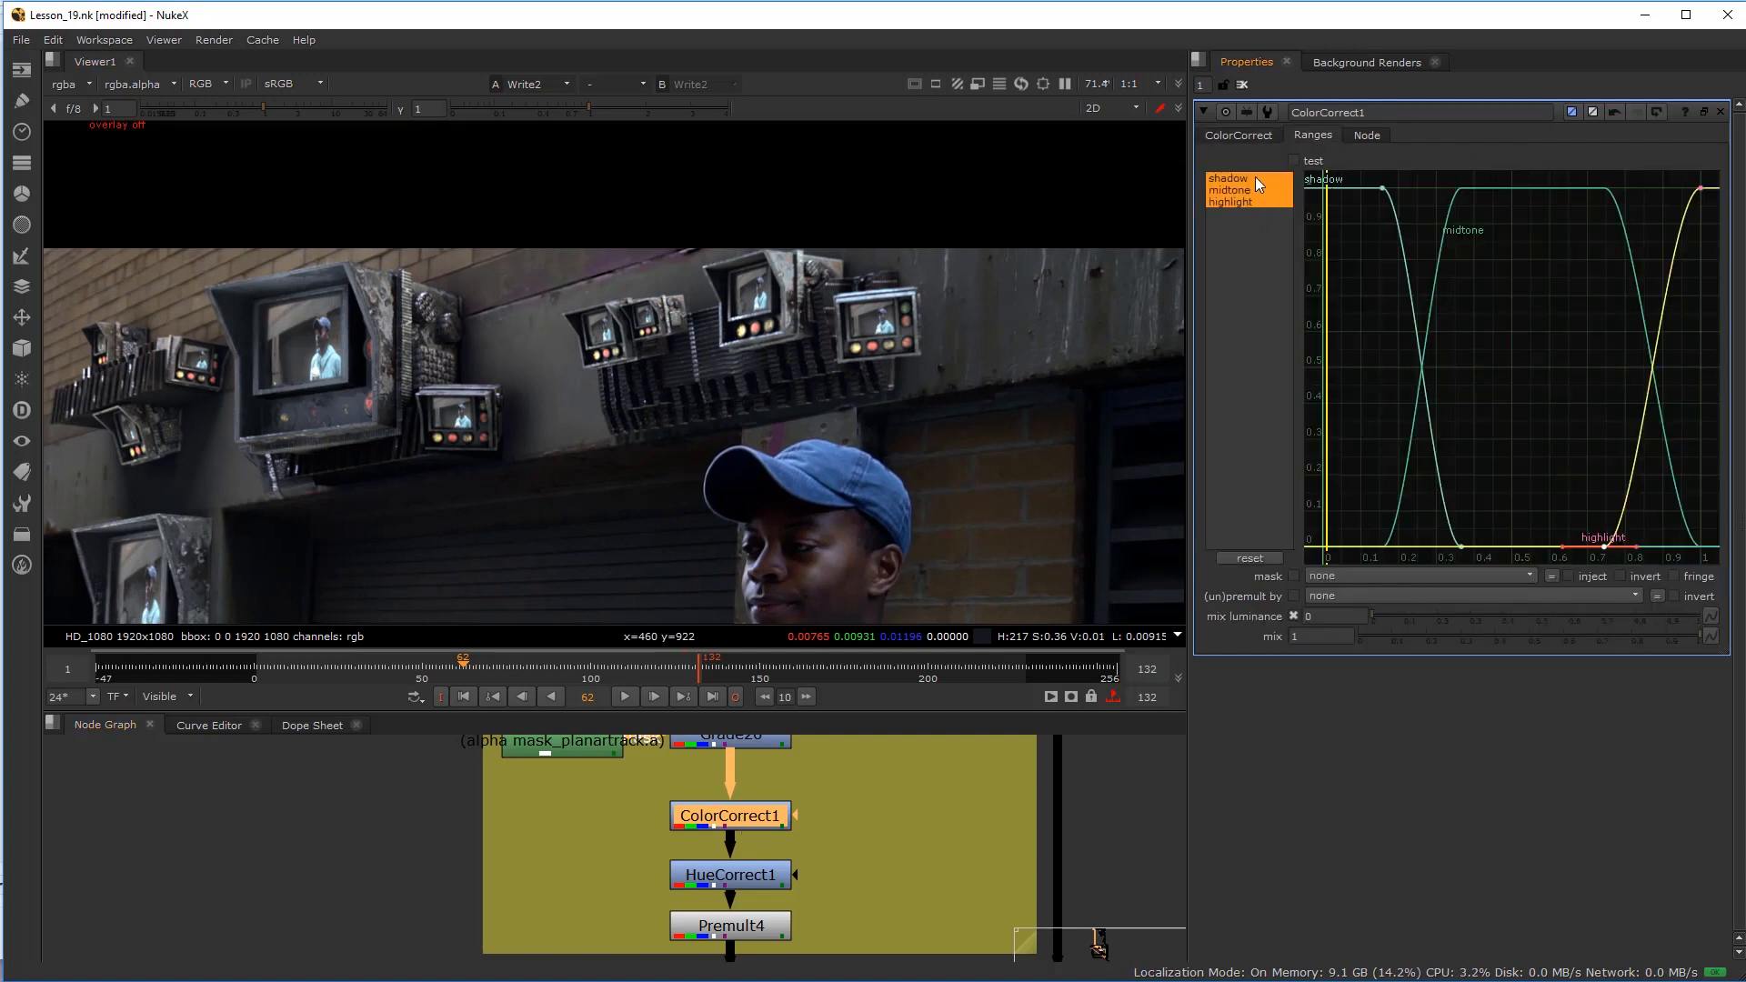
left_click(1246, 202)
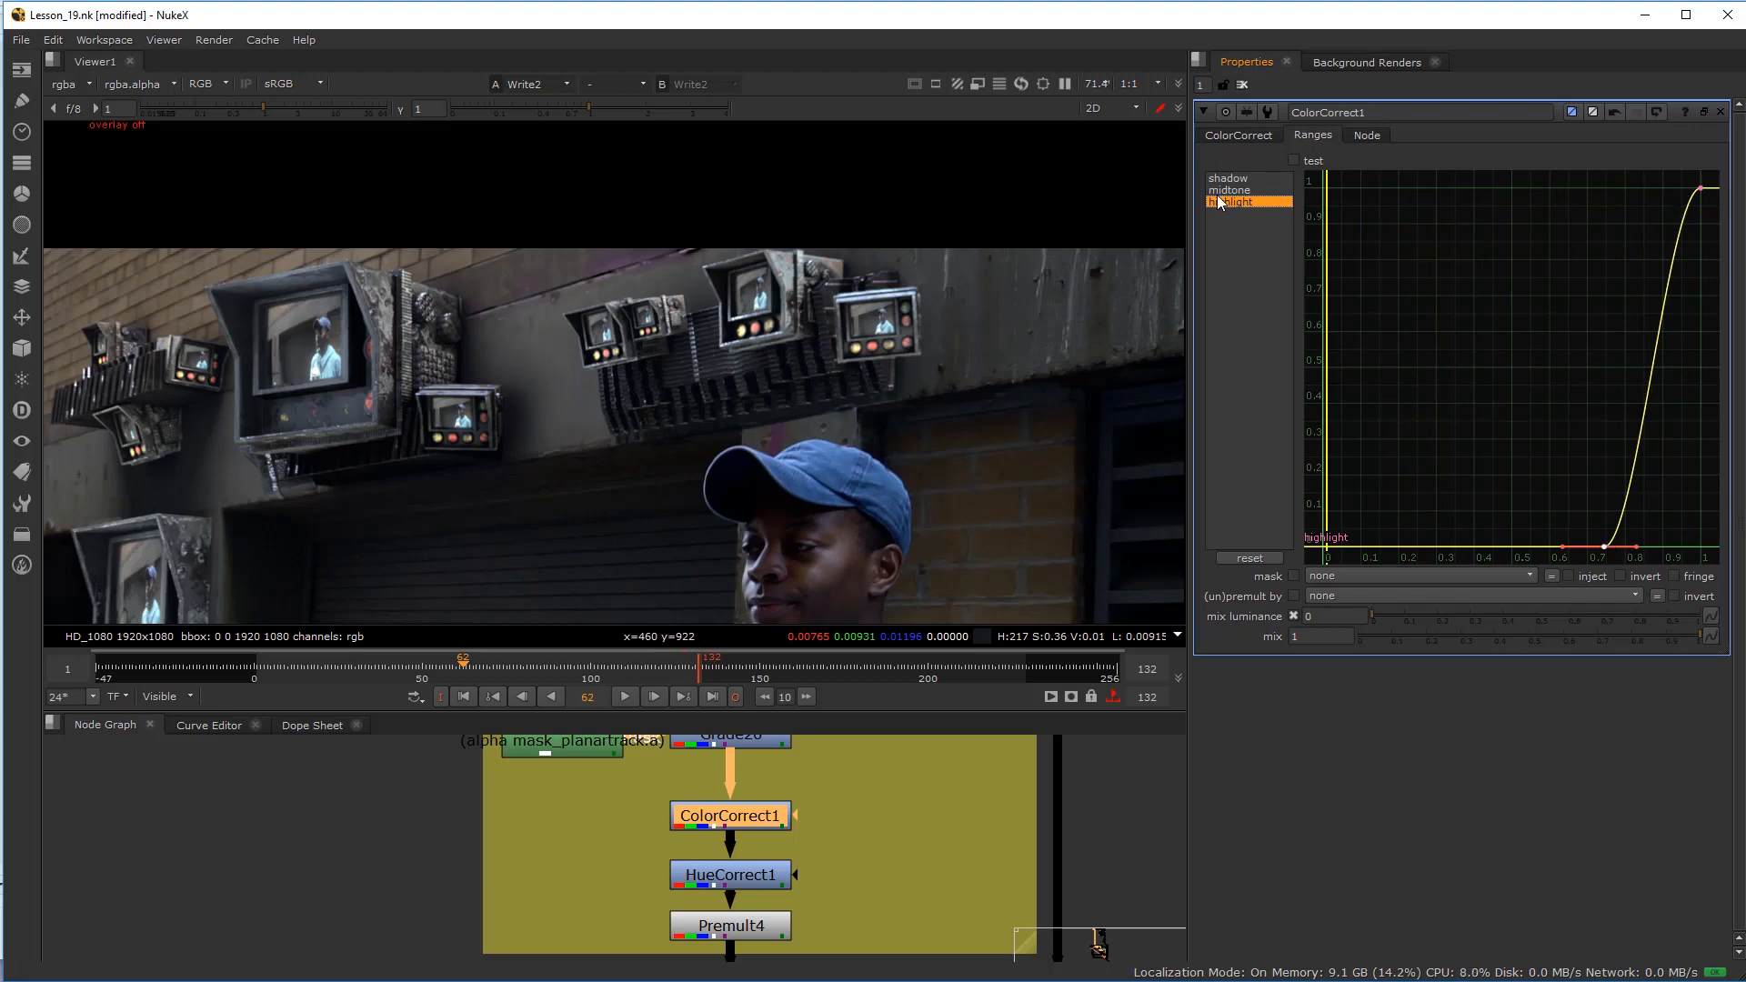
left_click(1256, 136)
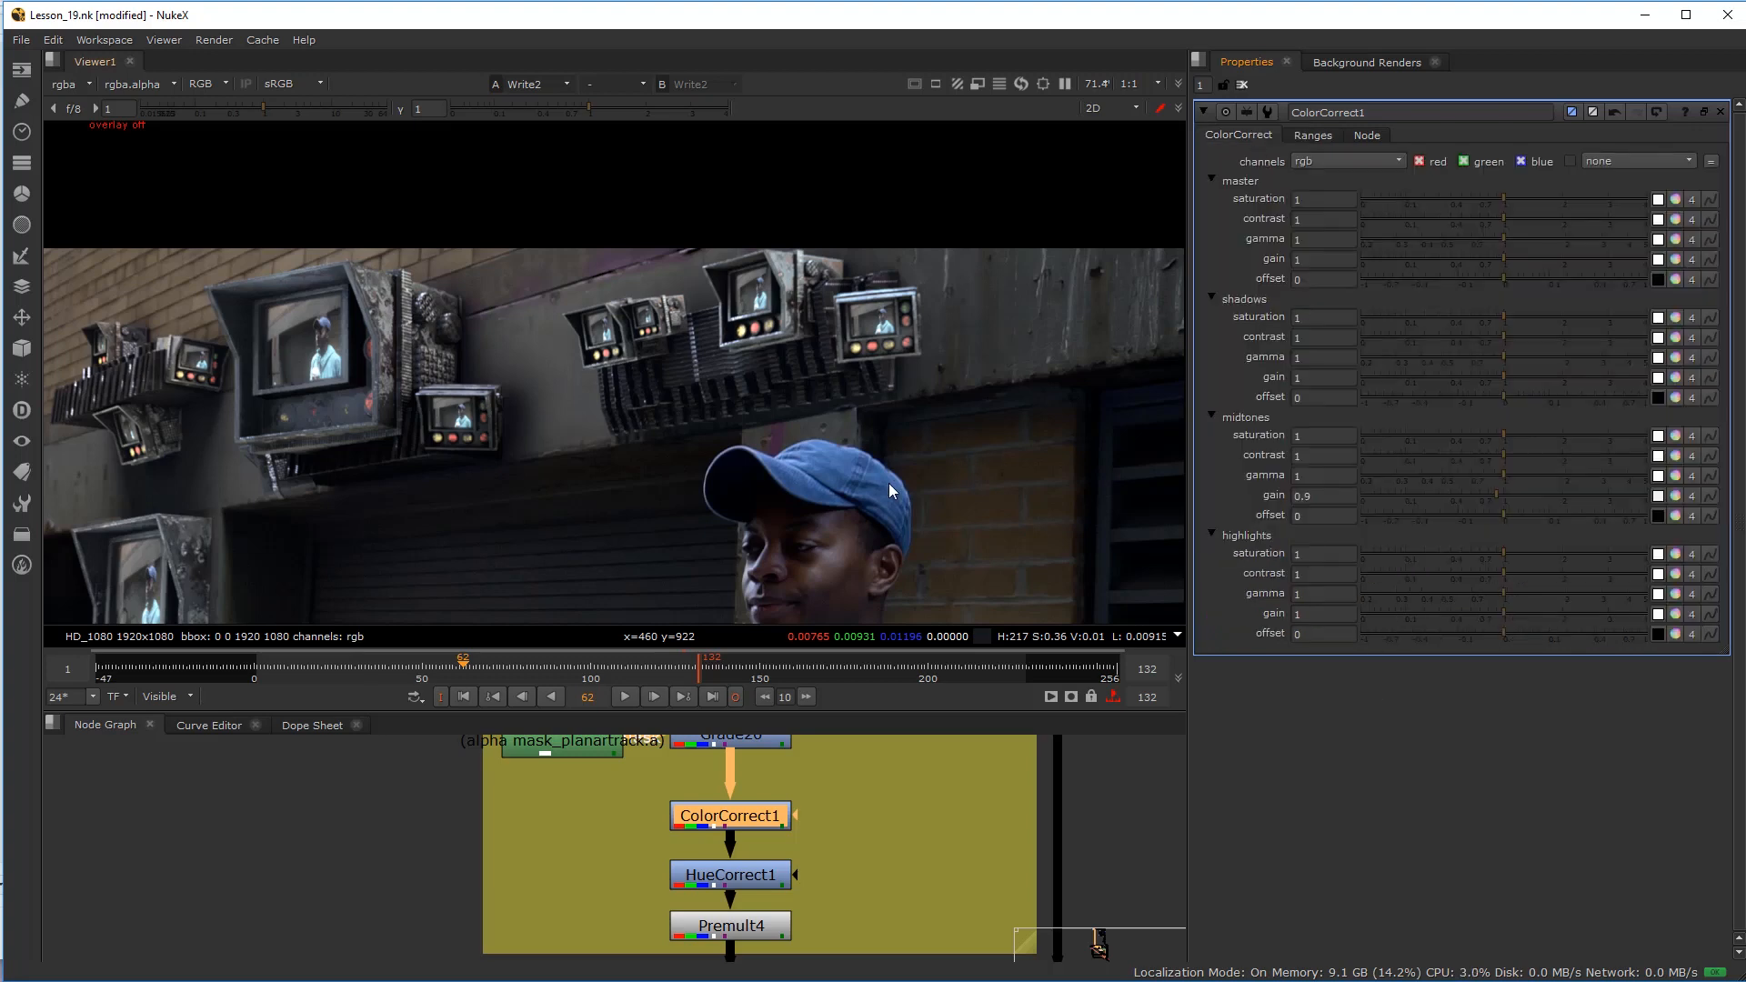
Step: Paste another copy of the roto mask below Roto_Mask_6 and connect it as ColorCorrect1's mask
left_click(596, 832)
middle_click_drag(581, 794, 611, 888)
left_click(582, 831)
key("ctrl+v")
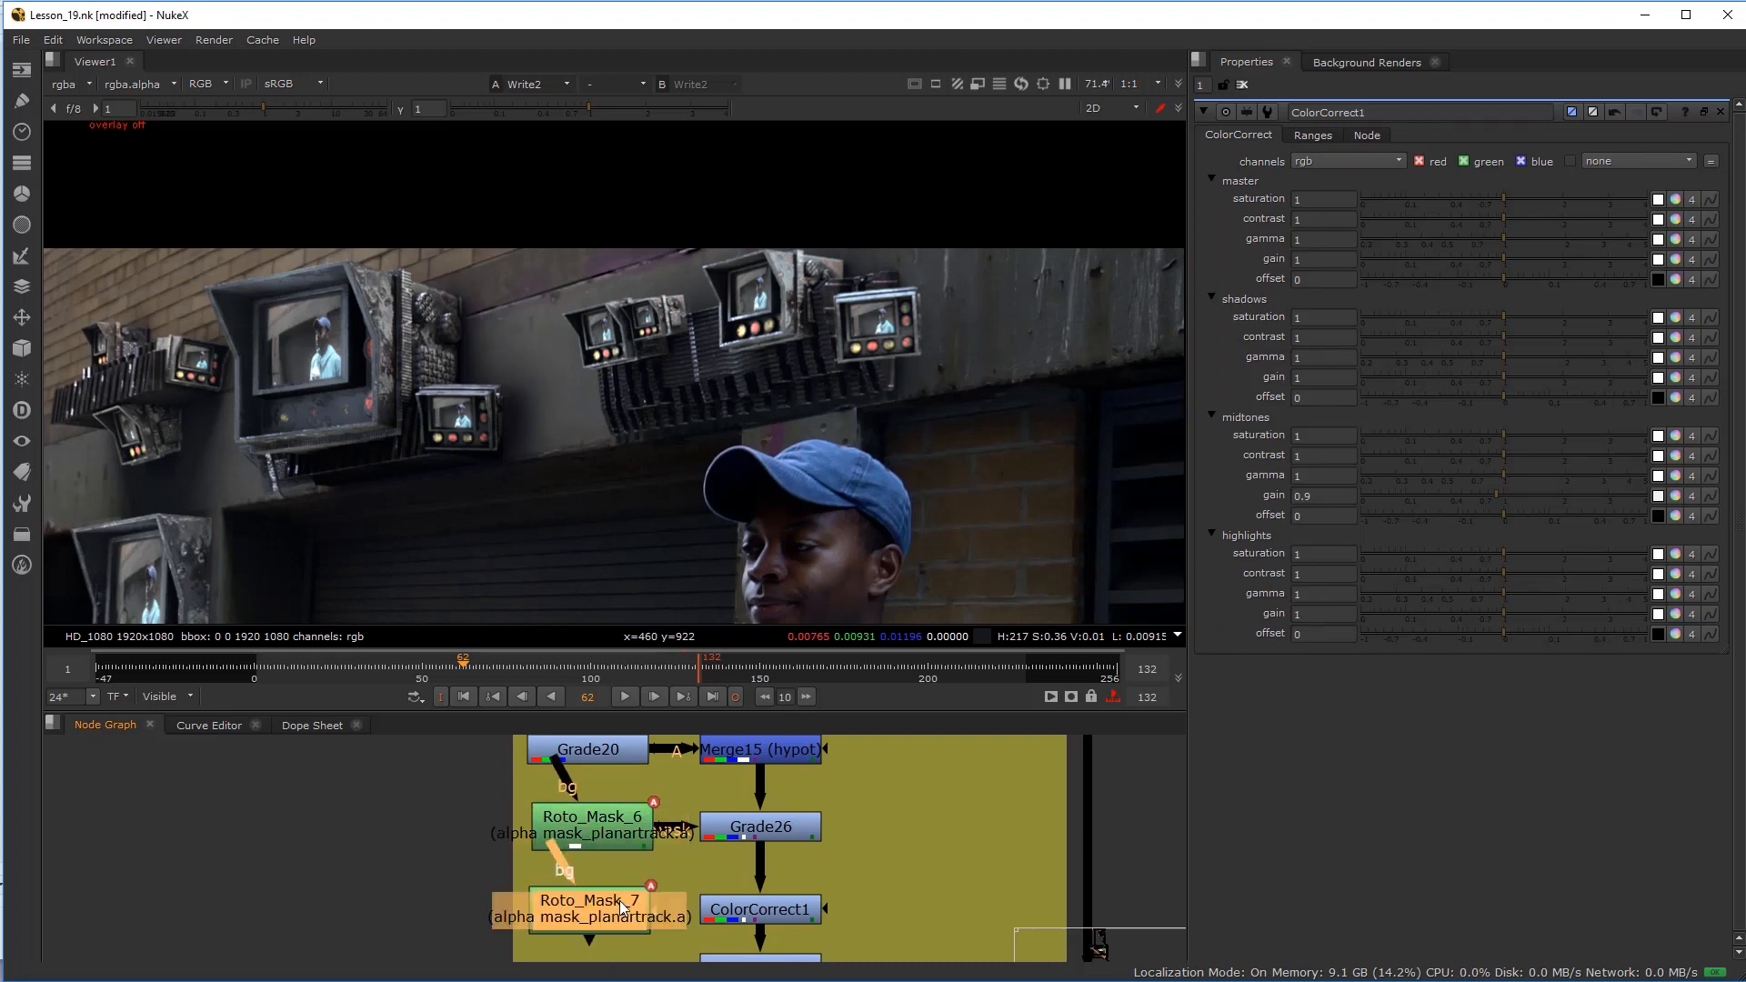
left_click_drag(825, 910, 596, 901)
Step: Open Roto_Mask_7, turn the overlay back on, and delete its existing Bezier1 shape
left_click_drag(597, 901, 599, 913)
double_click(599, 913)
key("o")
left_click(1364, 402)
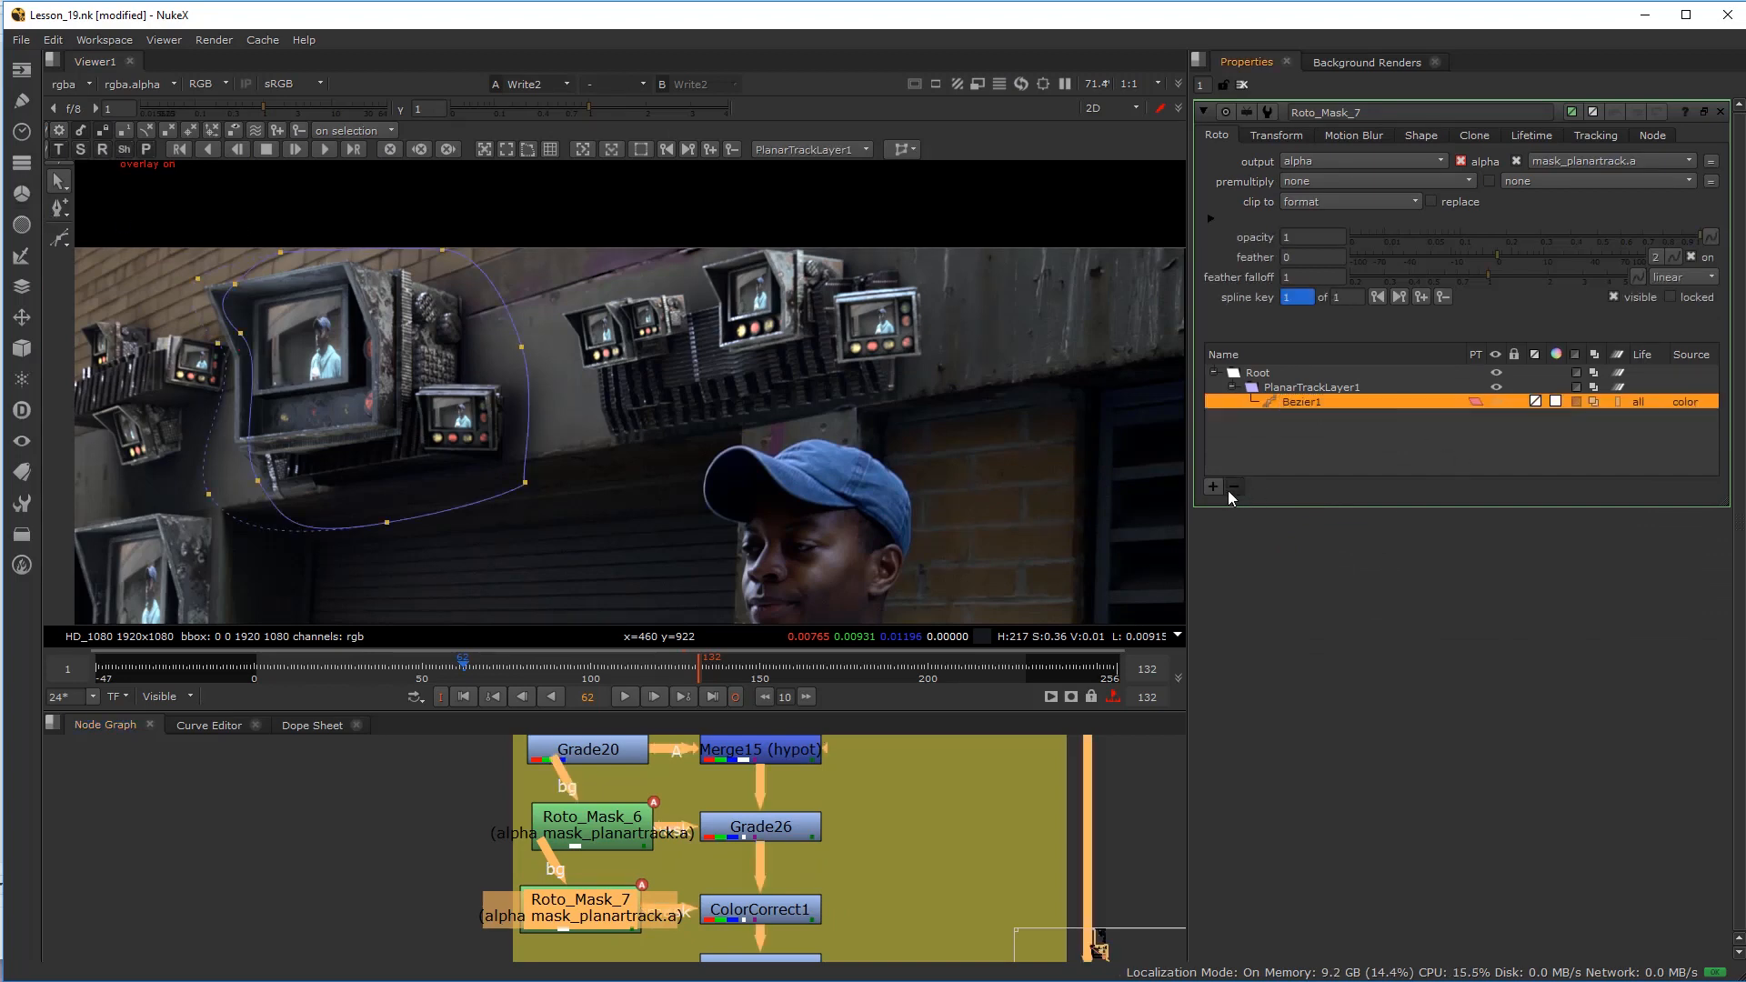
left_click(1234, 487)
left_click_drag(538, 293, 580, 273)
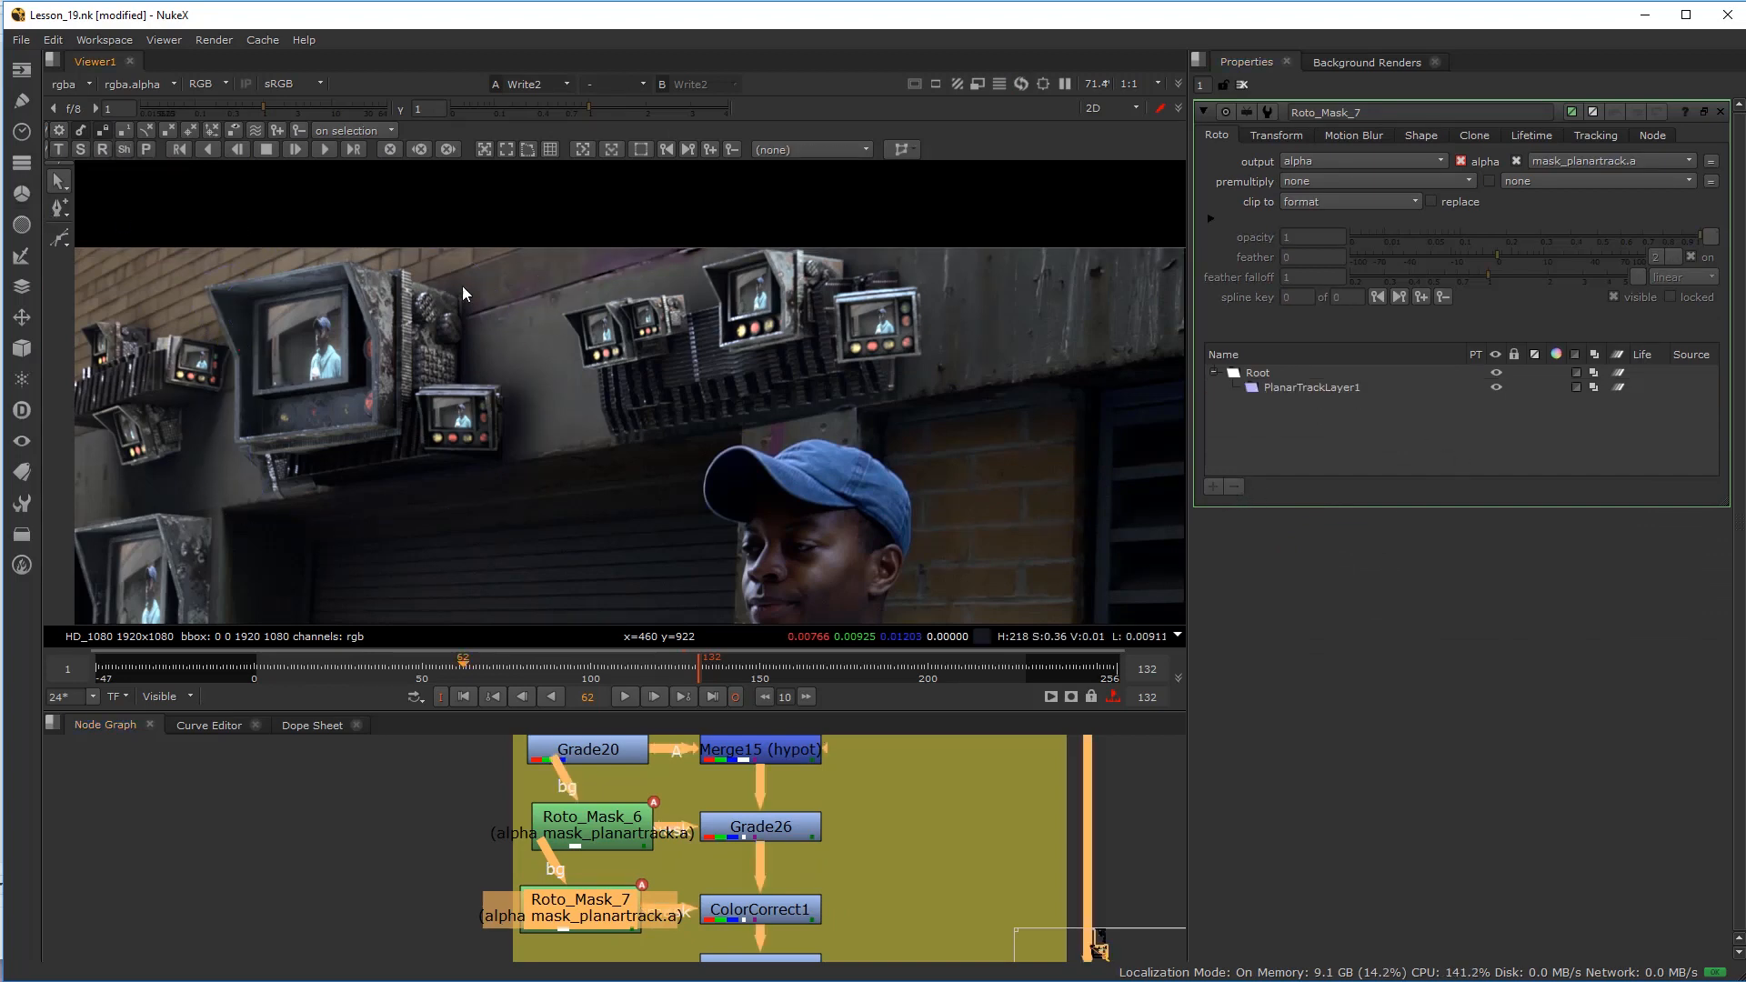
Step: Draw a closed Bezier in Roto_Mask_7 around the monitor cluster above the man's cap
left_click(59, 242)
left_click(547, 290)
left_click(718, 220)
left_click(883, 243)
left_click(986, 403)
left_click(742, 460)
left_click(578, 467)
left_click(535, 342)
left_click(546, 290)
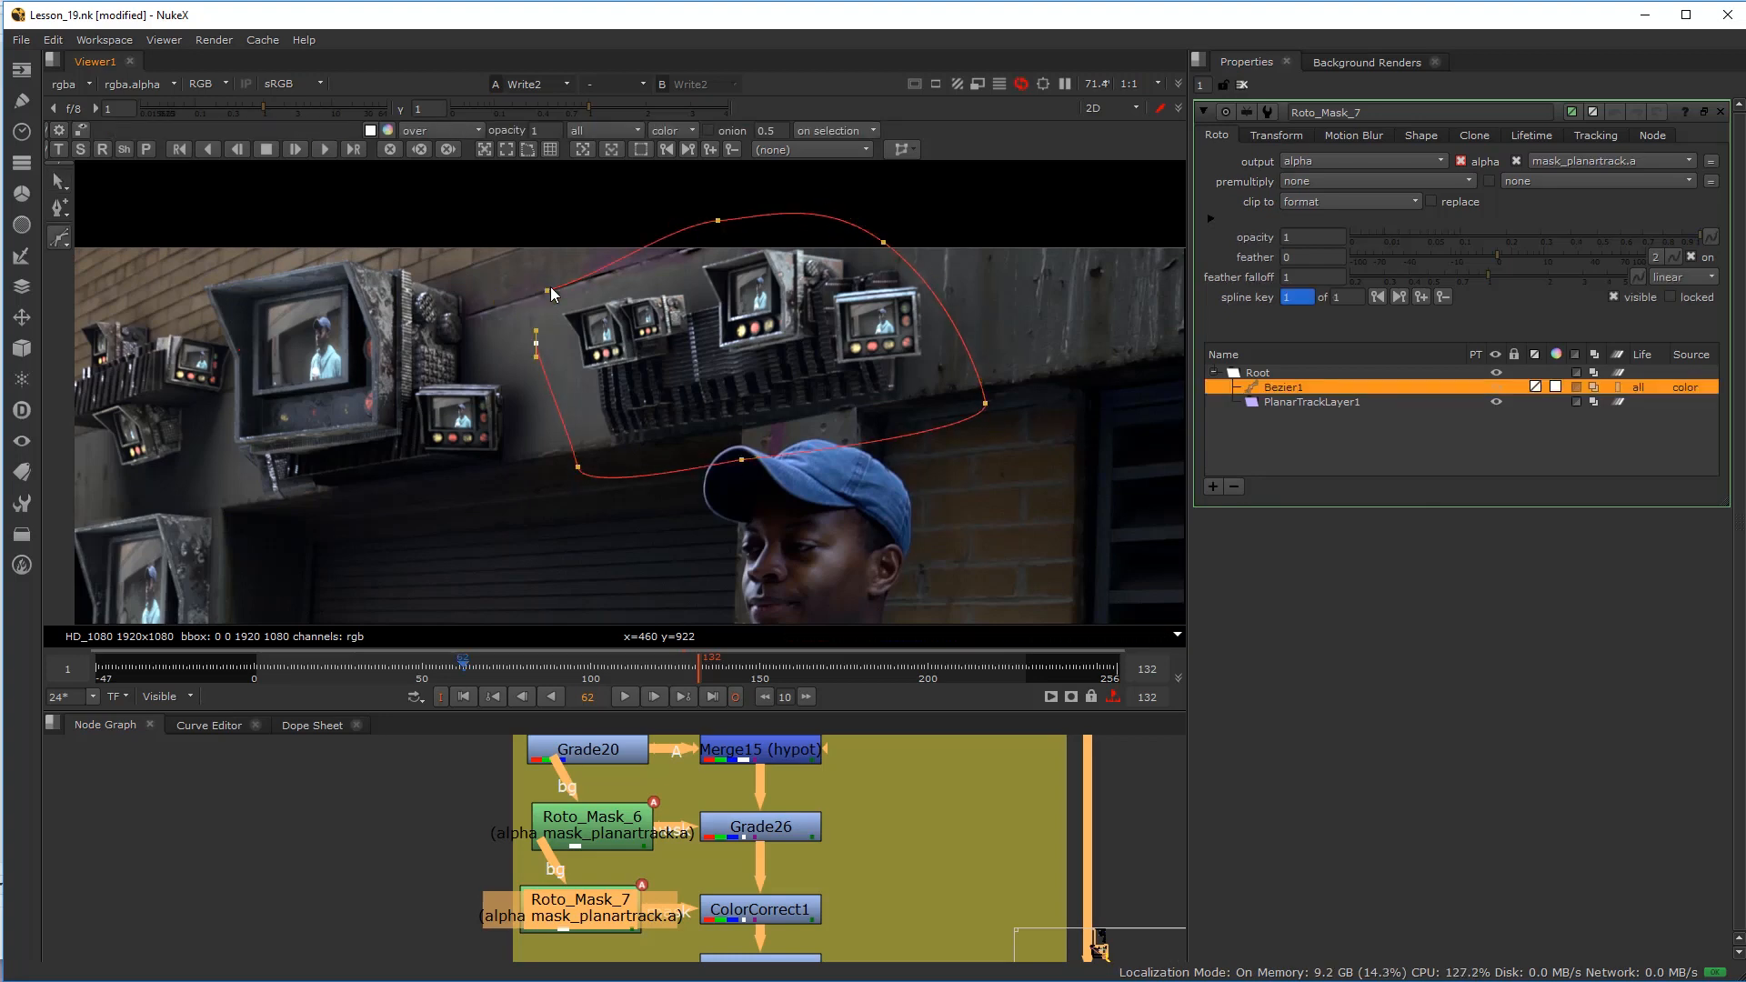
Step: Try lowering ColorCorrect1's highlights gain to 0.42 on the masked monitor cluster
left_click(744, 912)
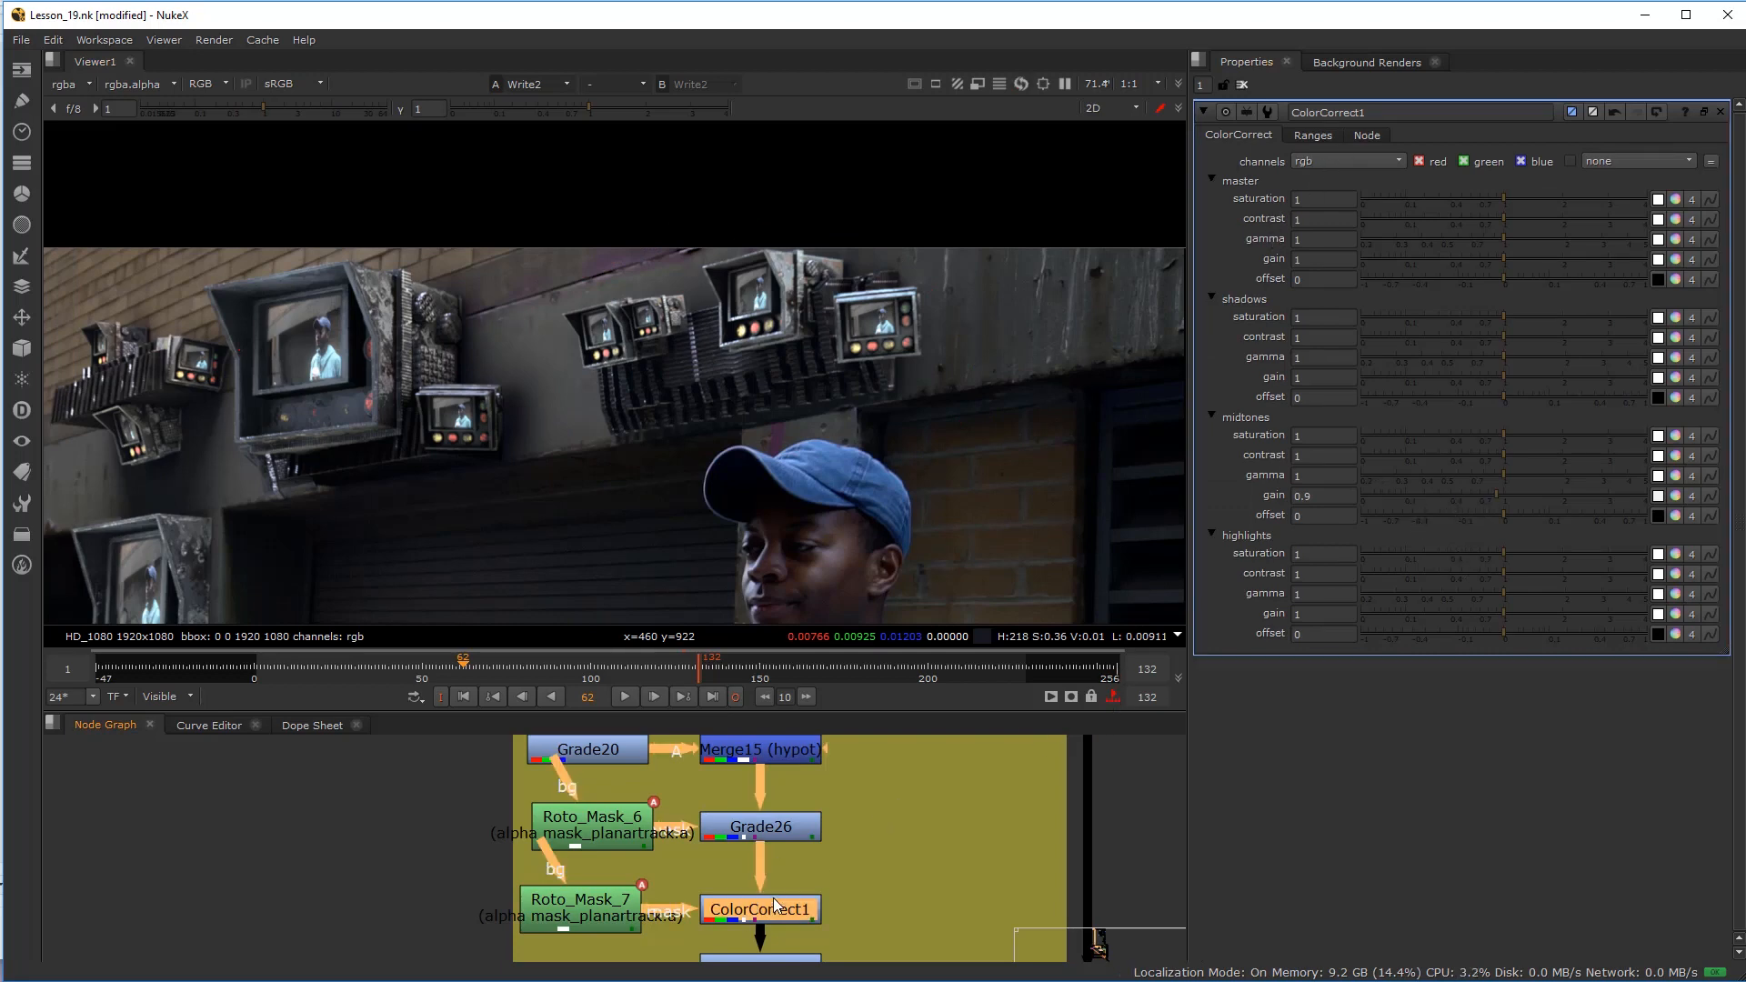
left_click(1312, 135)
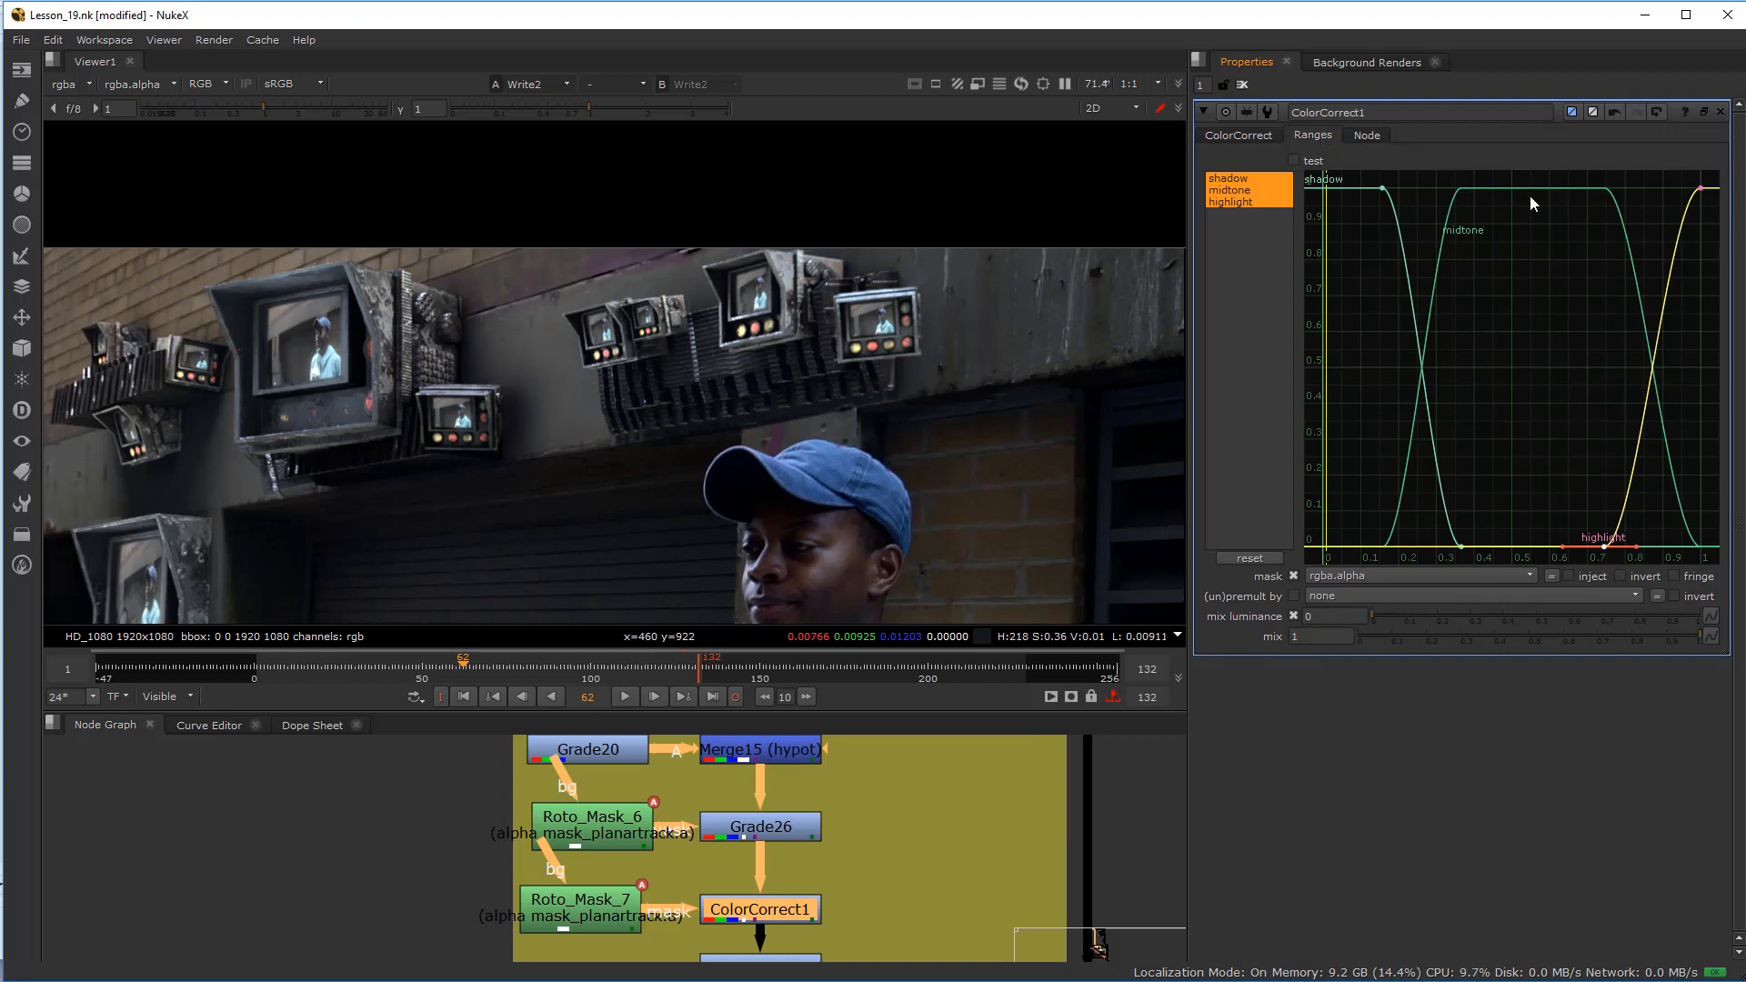
left_click(1239, 135)
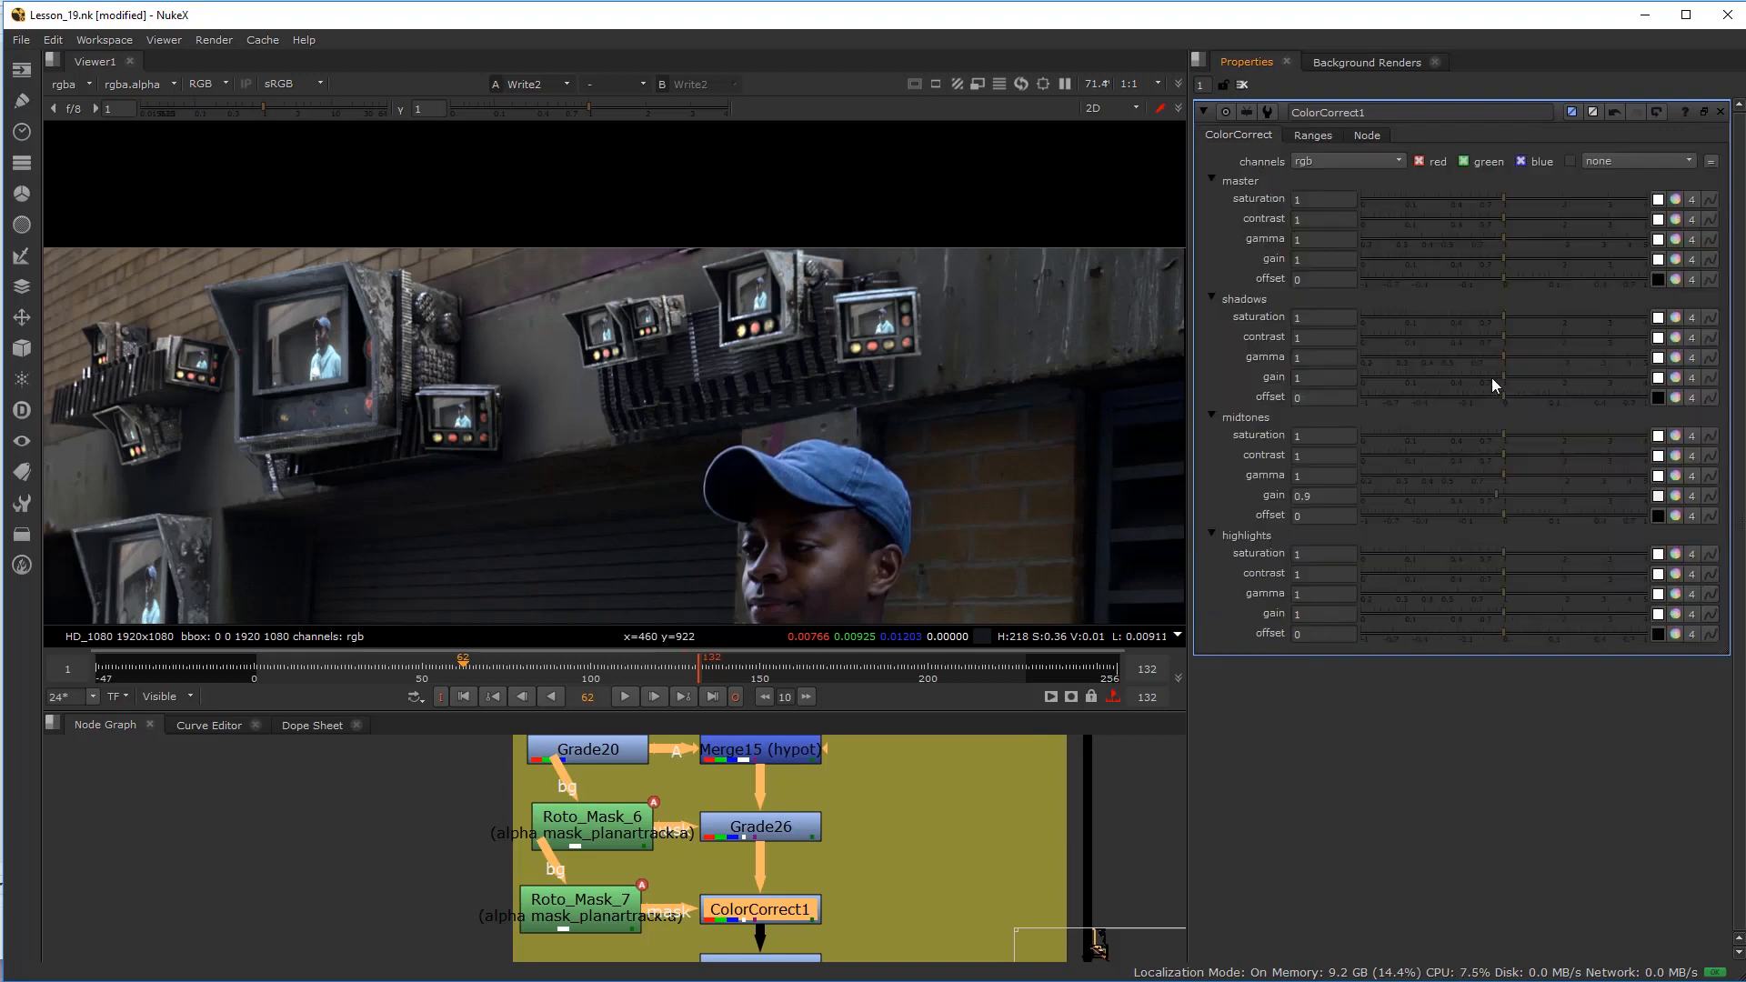
left_click(1448, 592)
key("ctrl+z")
left_click(1453, 613)
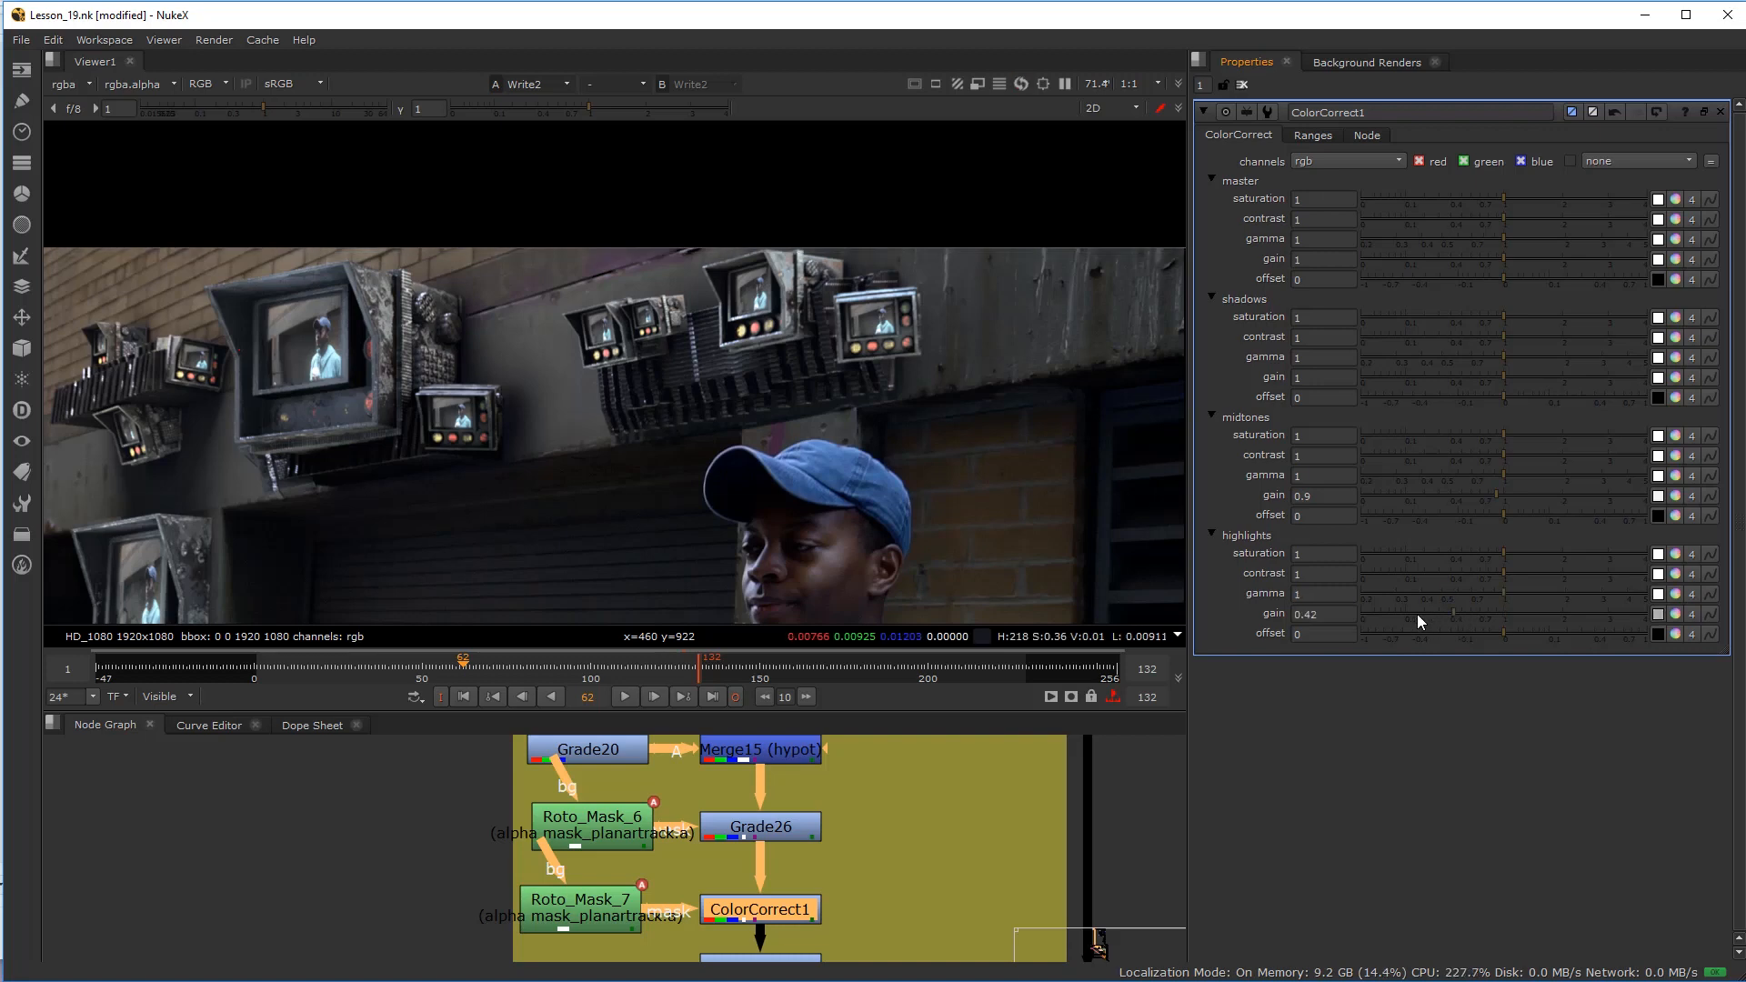
left_click(1417, 614)
key("ctrl+z")
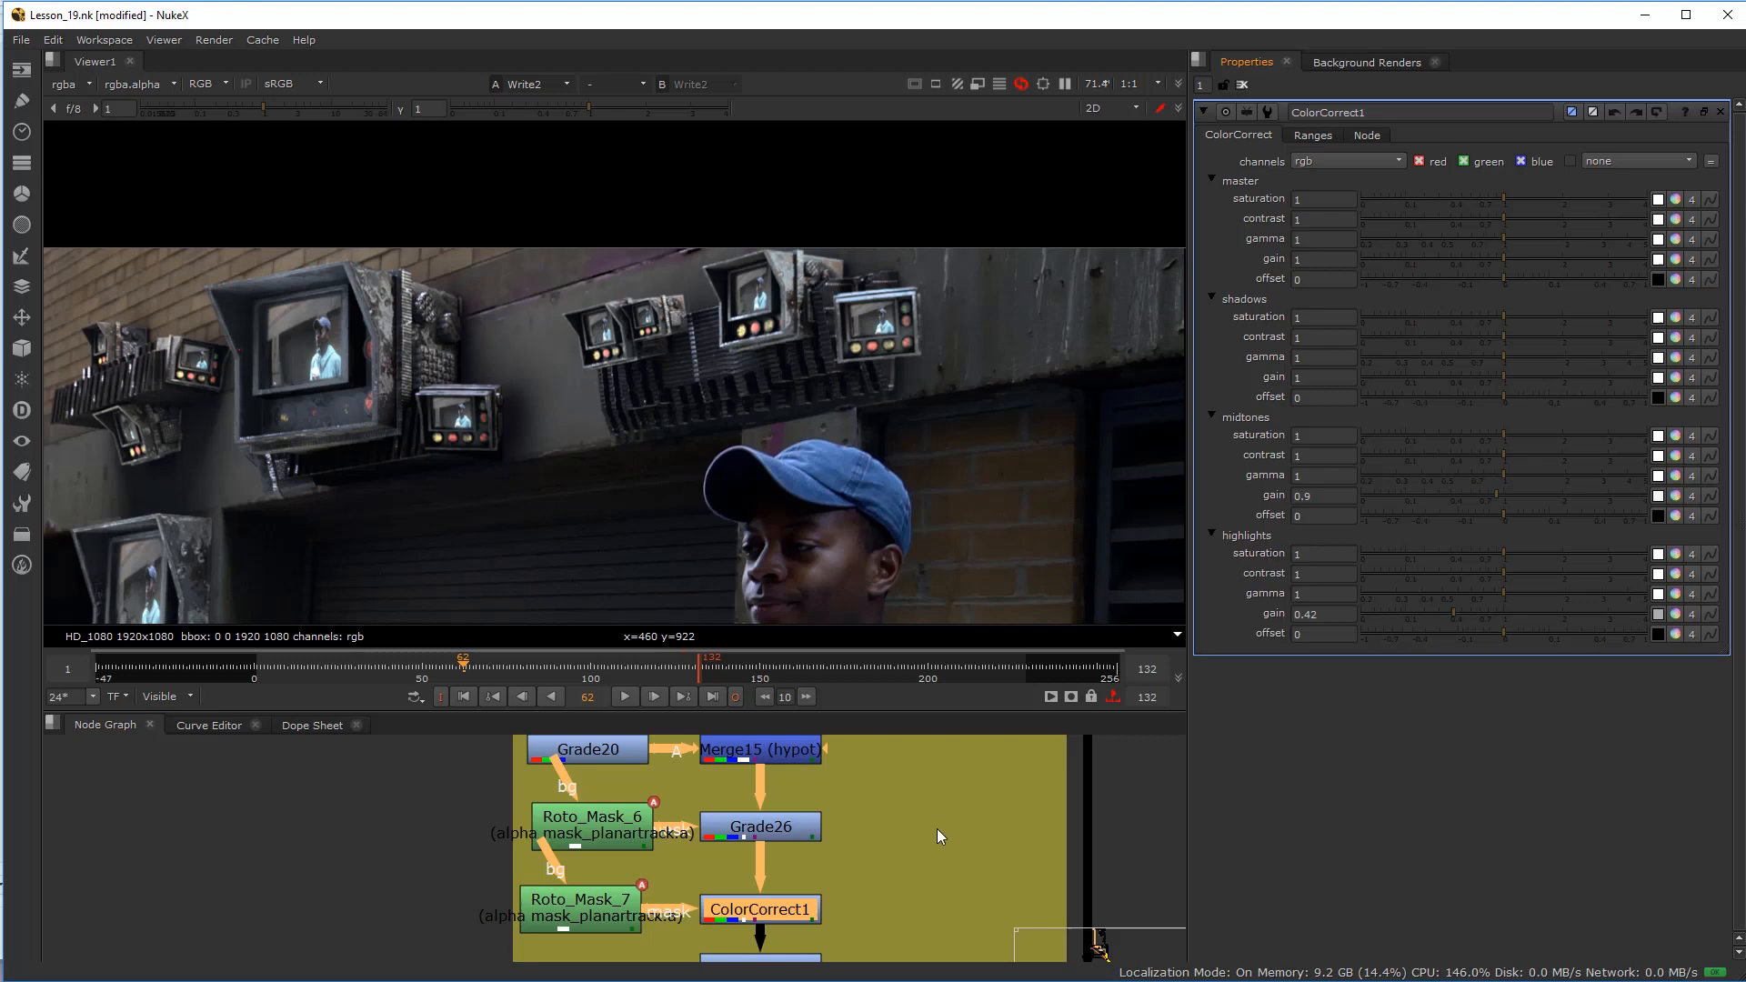
Step: Replace ColorCorrect1 with a new Grade node below Grade26, masked by Roto_Mask_7
middle_click_drag(746, 898, 768, 877)
left_click(861, 848)
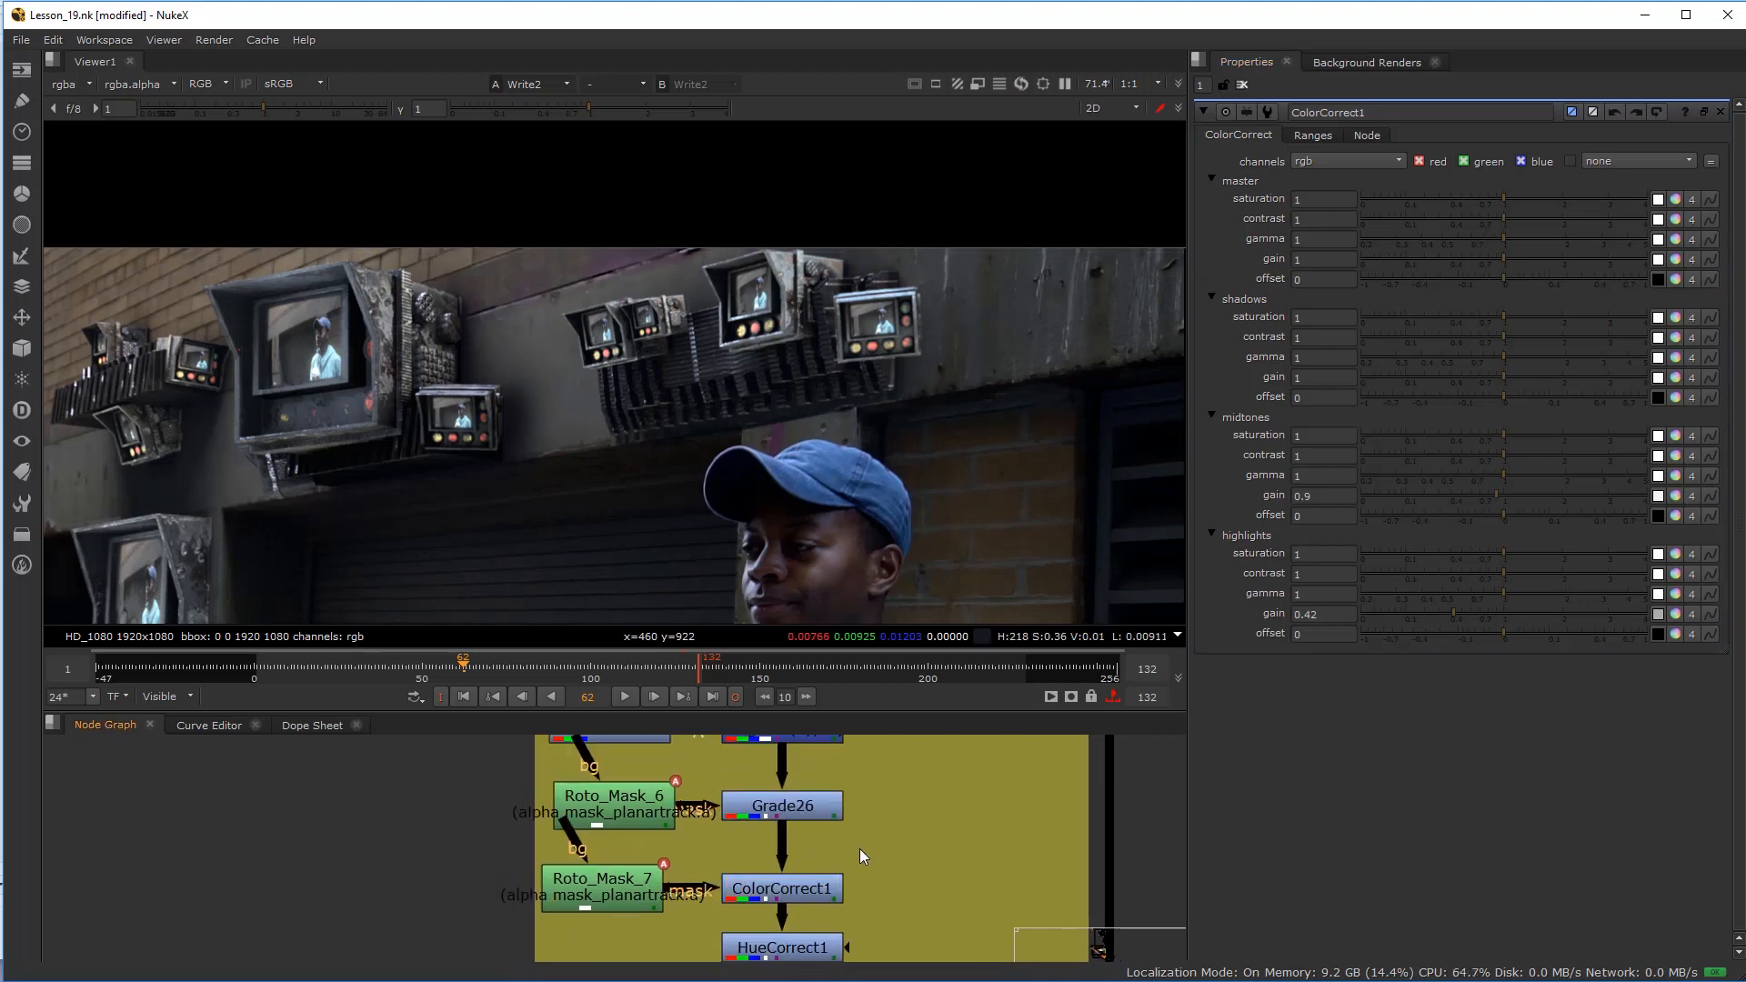
key("g")
left_click_drag(781, 887, 783, 907)
left_click(870, 848)
left_click_drag(827, 852, 756, 862)
left_click(800, 910)
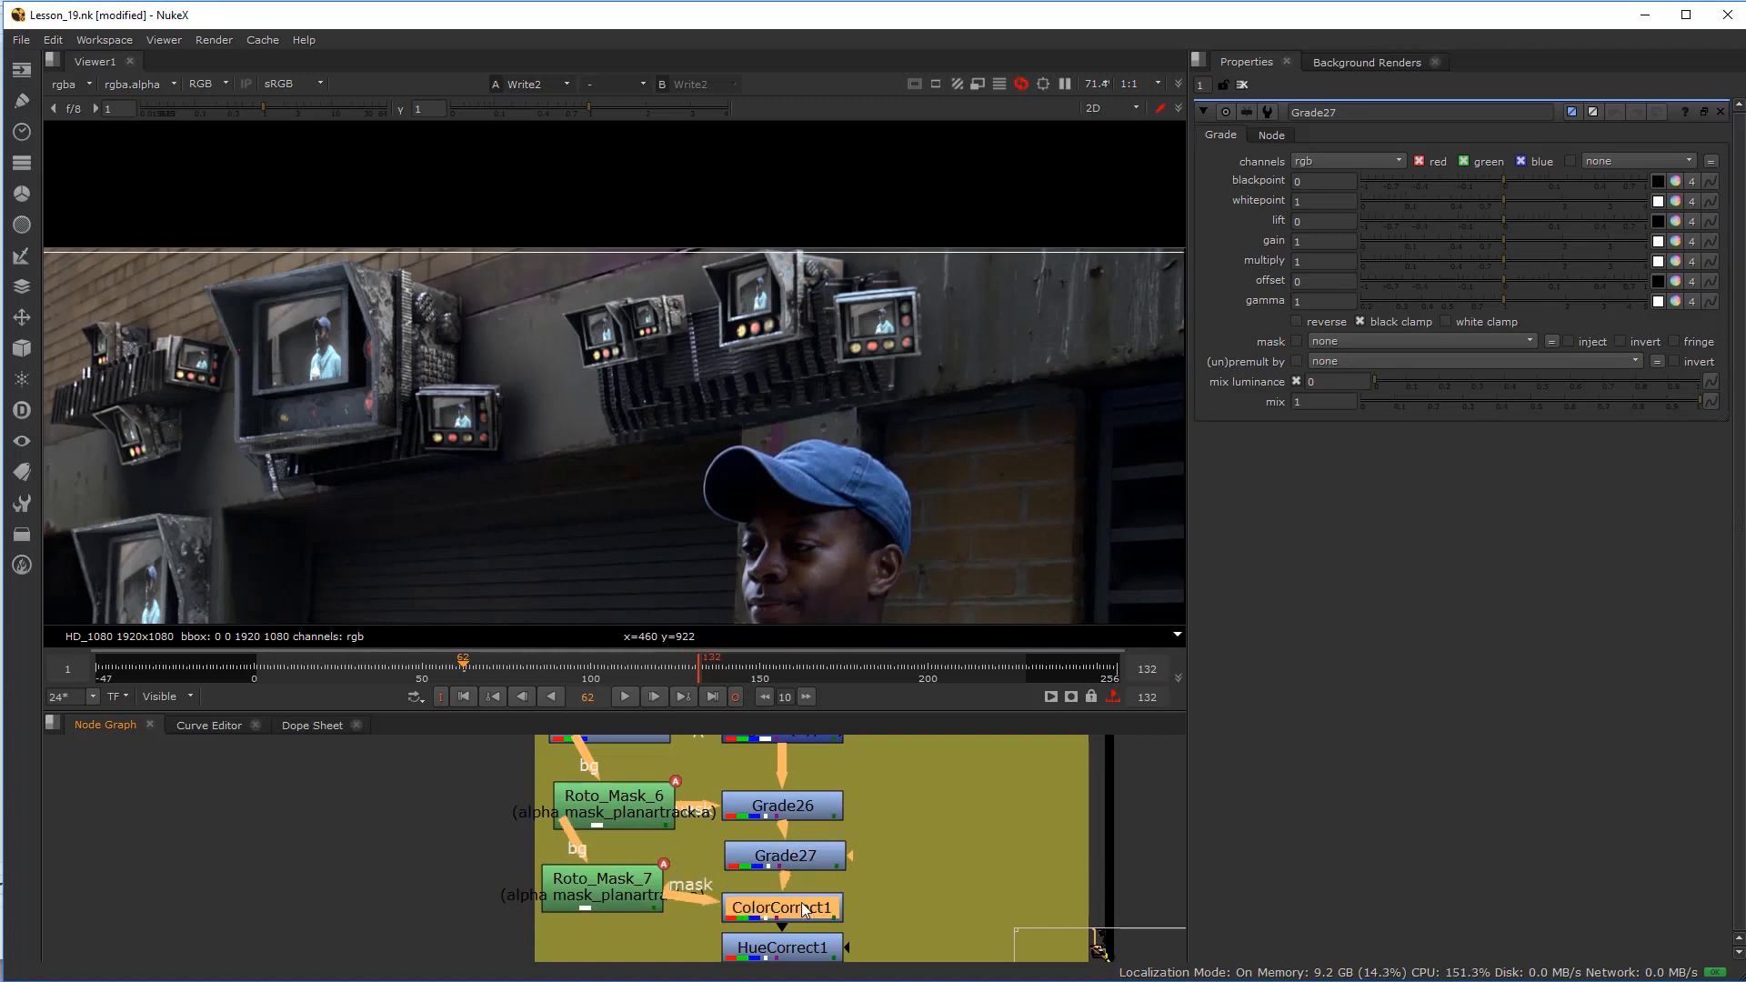
key("Delete")
left_click_drag(802, 865, 612, 876)
left_click(760, 879)
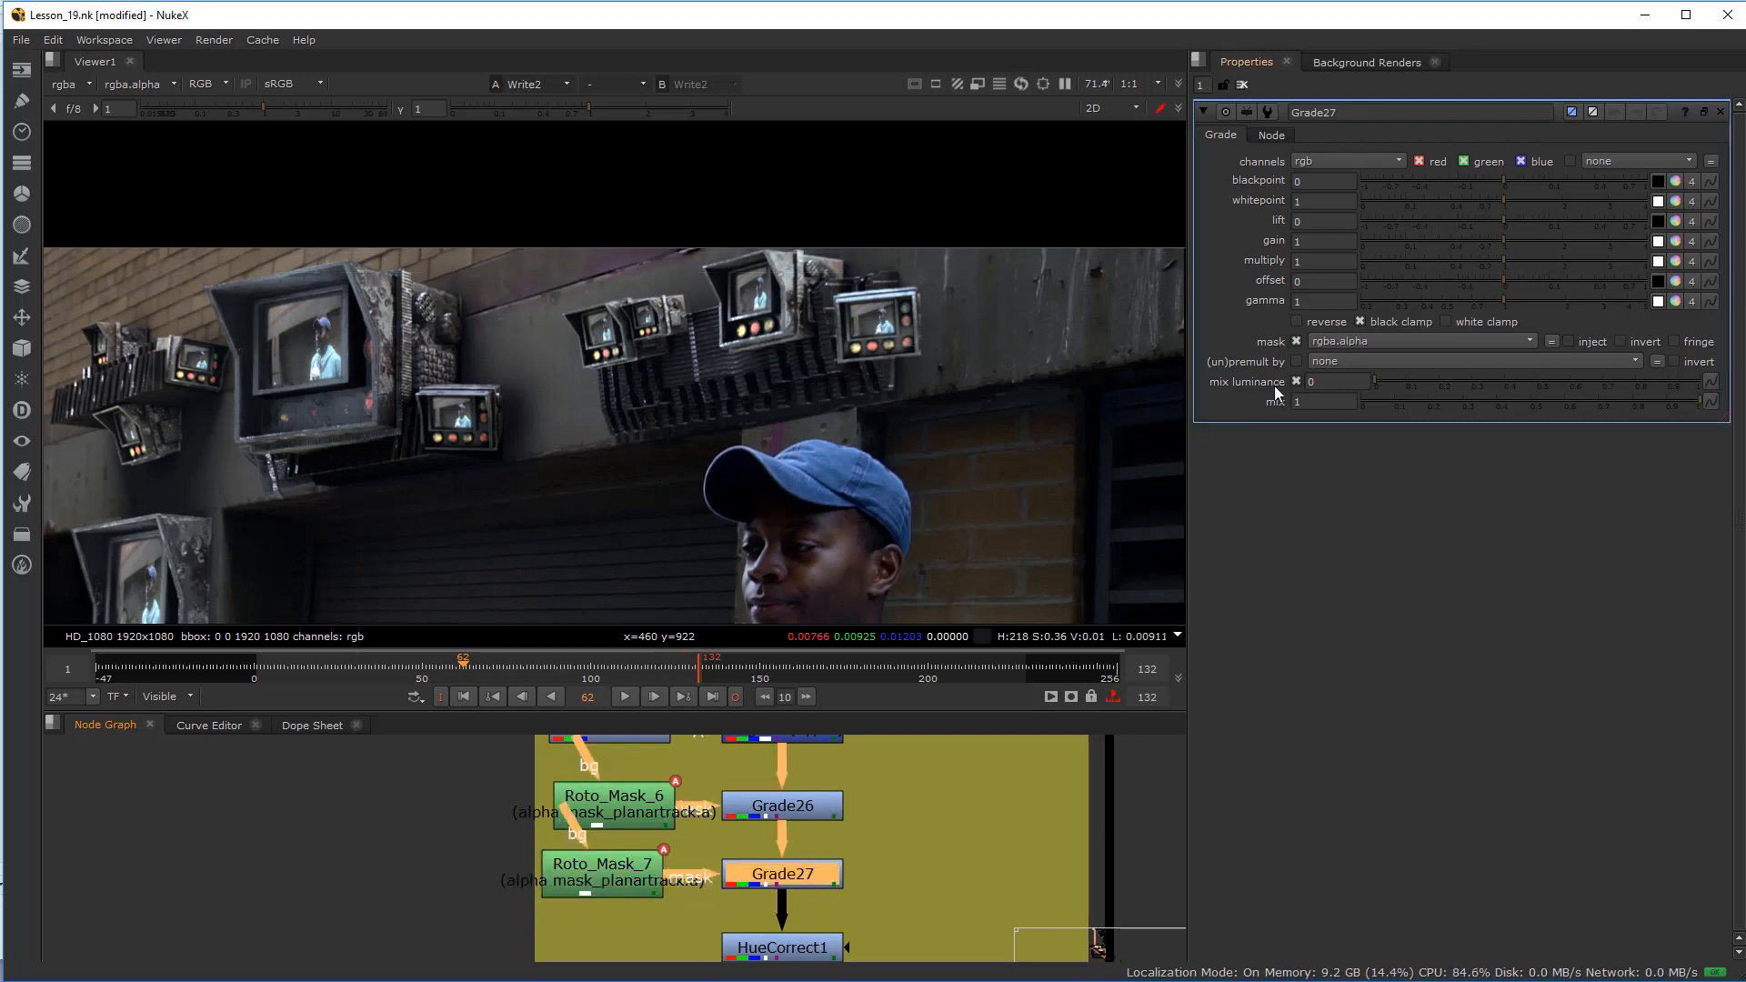
Step: Try Grade27's multiply at 0.62, 0.47 and 0.96 on the masked monitor cluster
left_click(1473, 260)
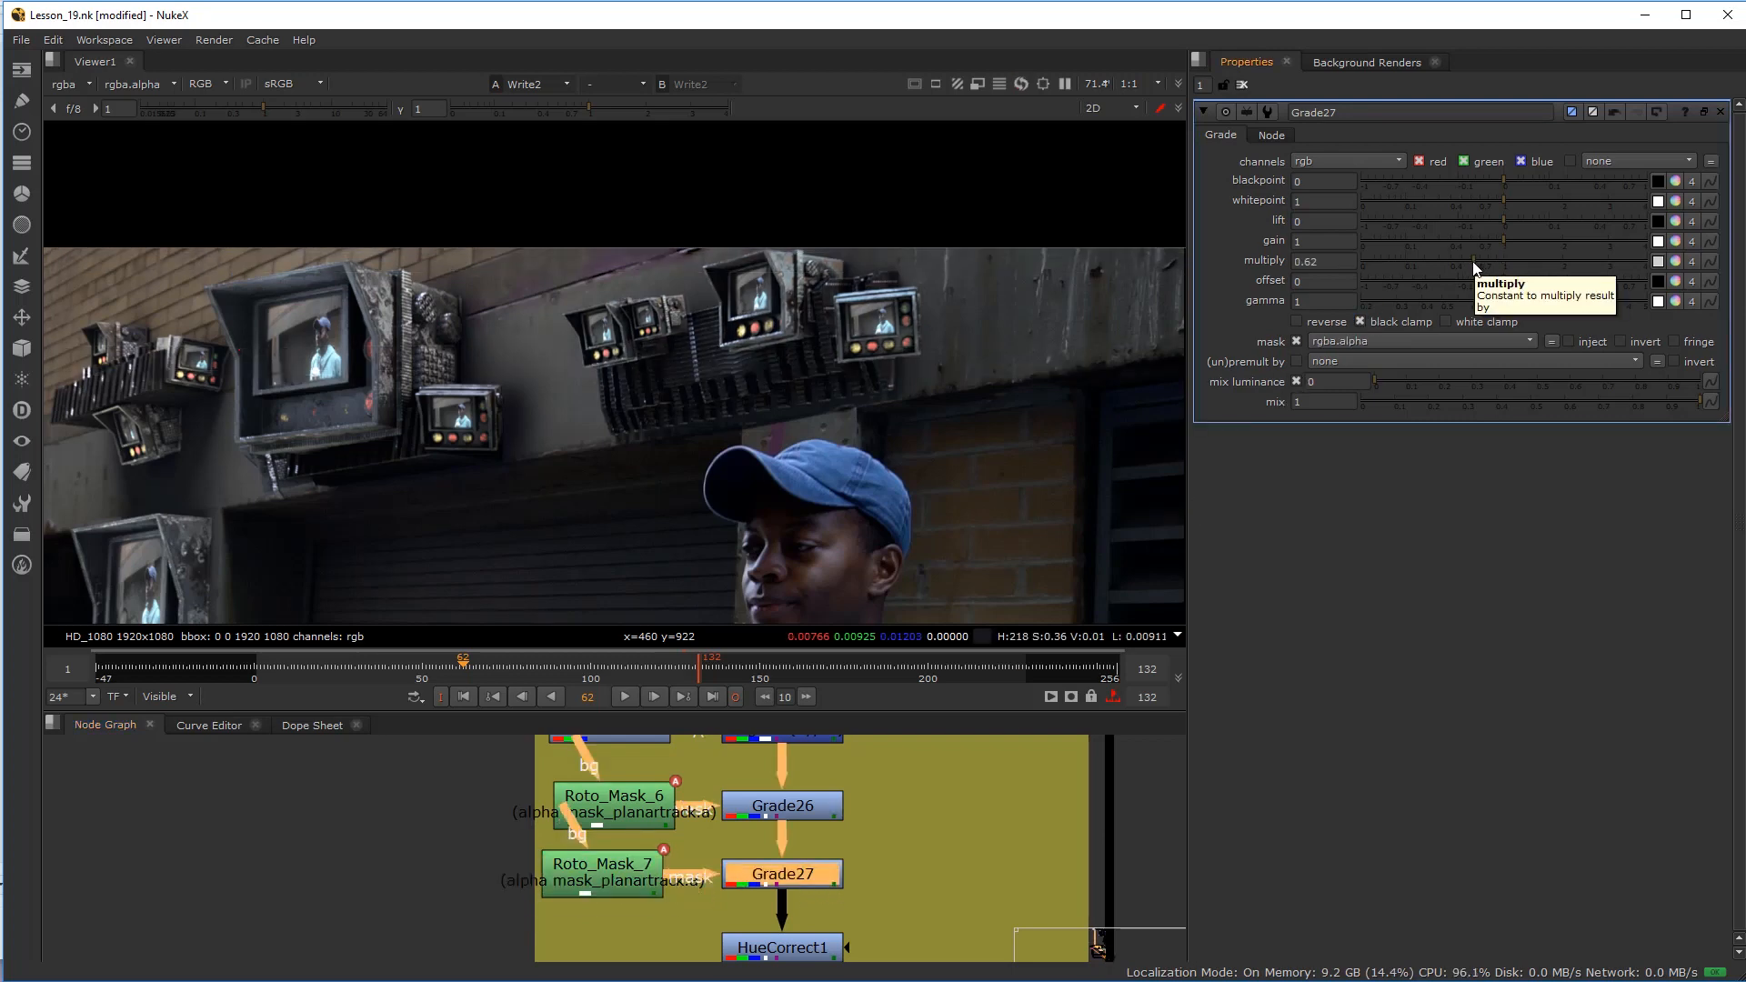
scroll(766, 321, "down", 2)
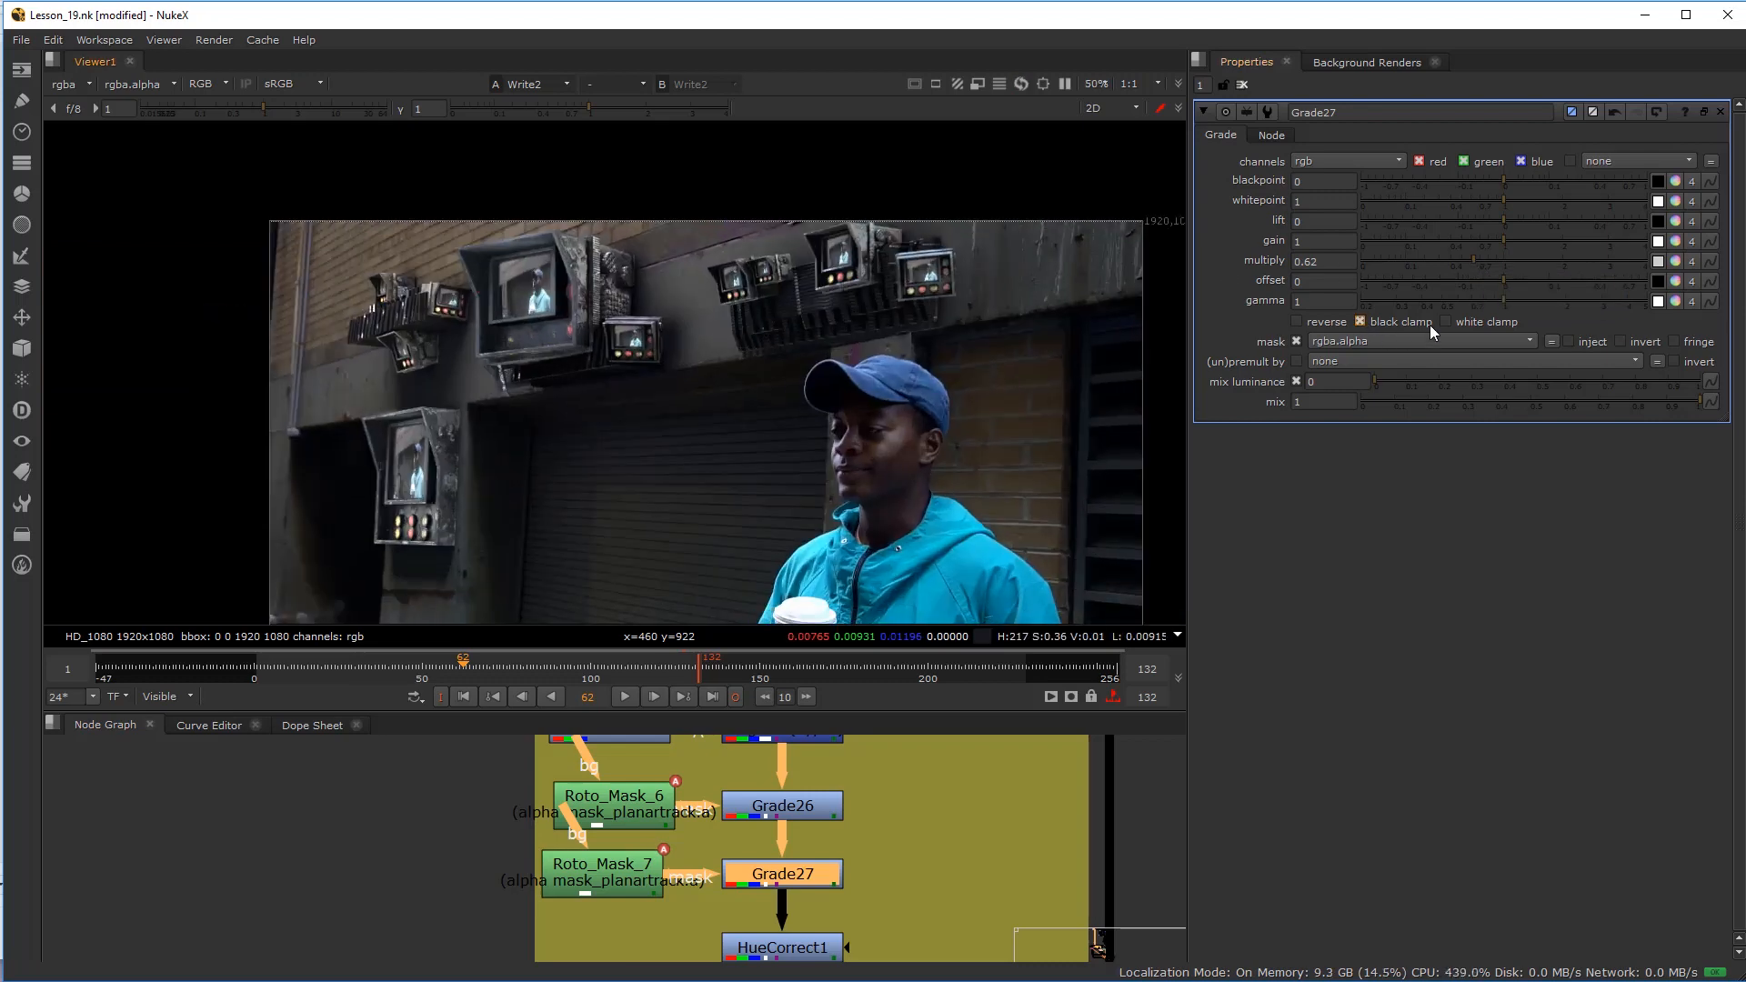
left_click(1458, 264)
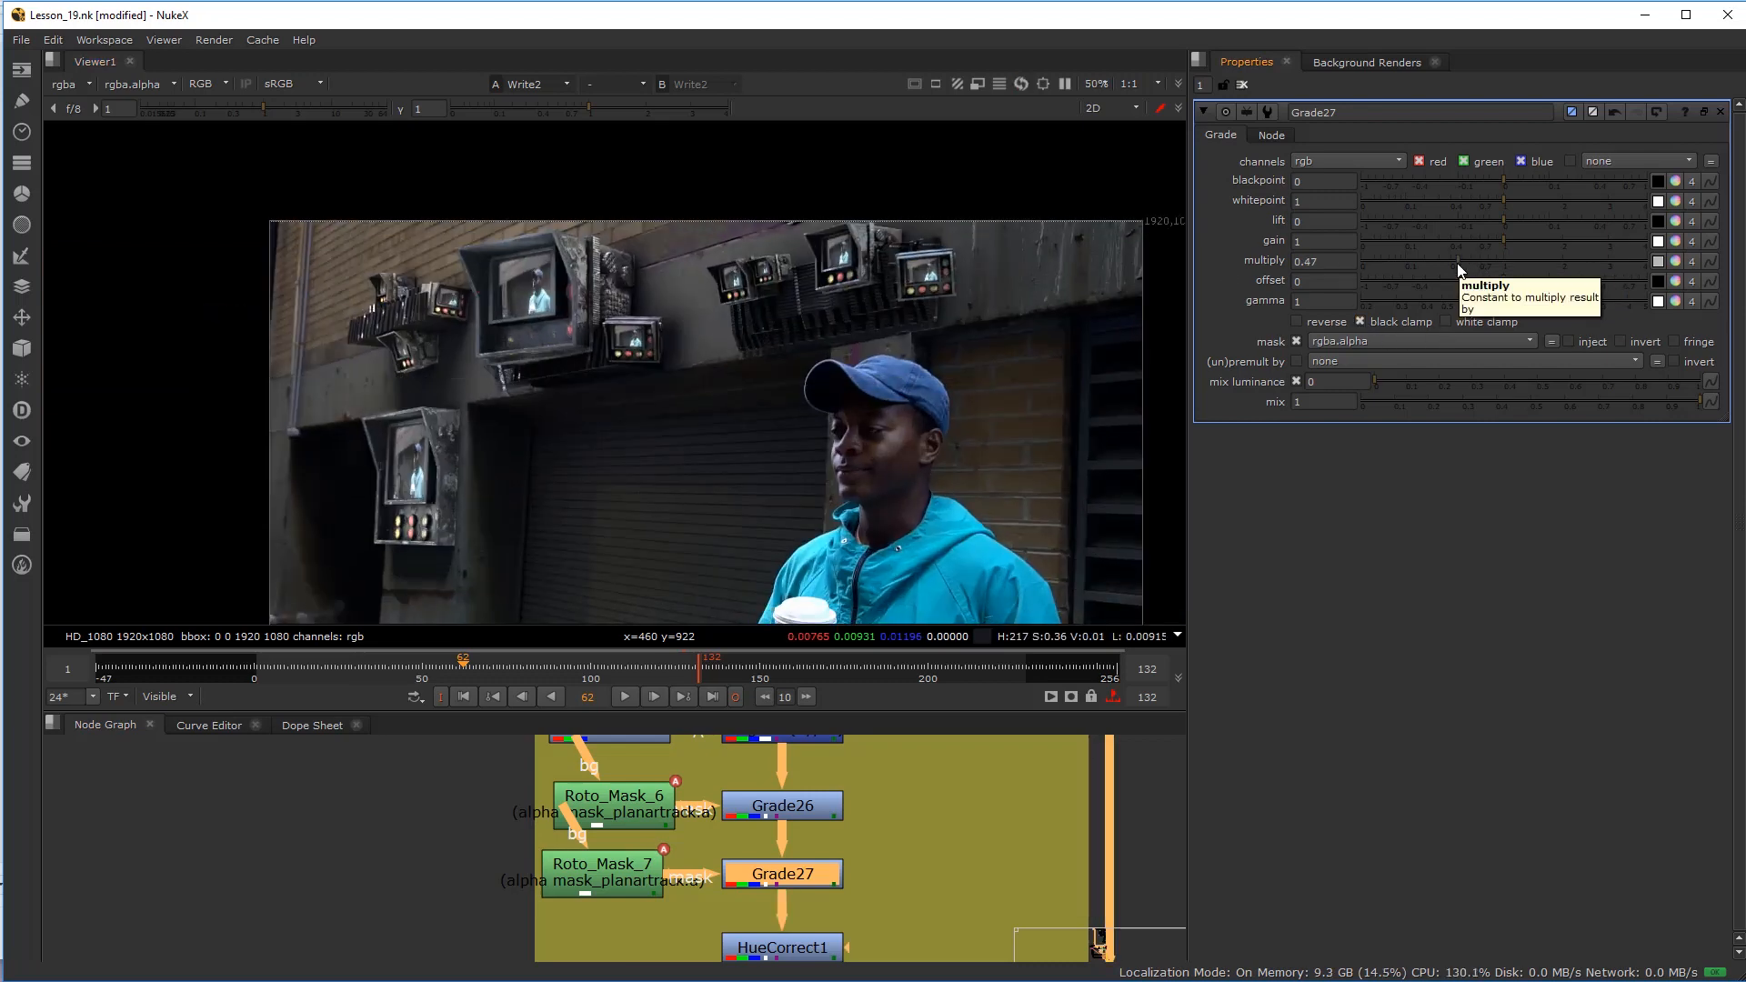
key("ctrl+z")
scroll(818, 300, "up", 2)
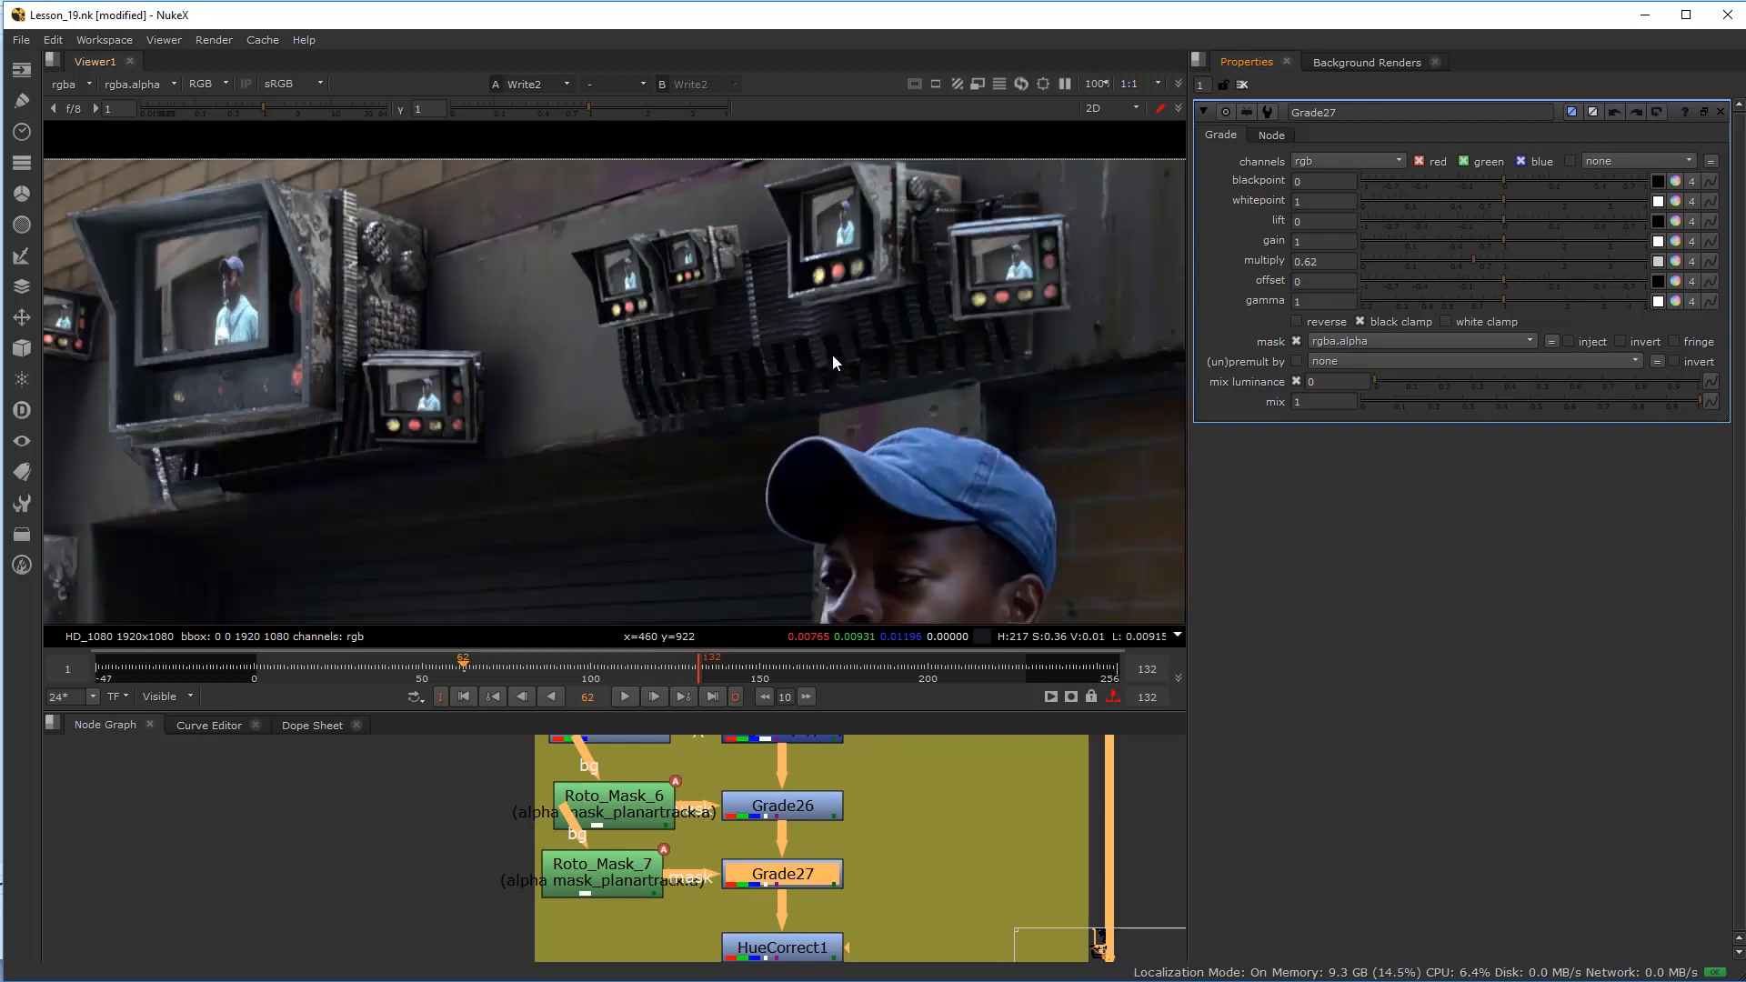
left_click(1503, 260)
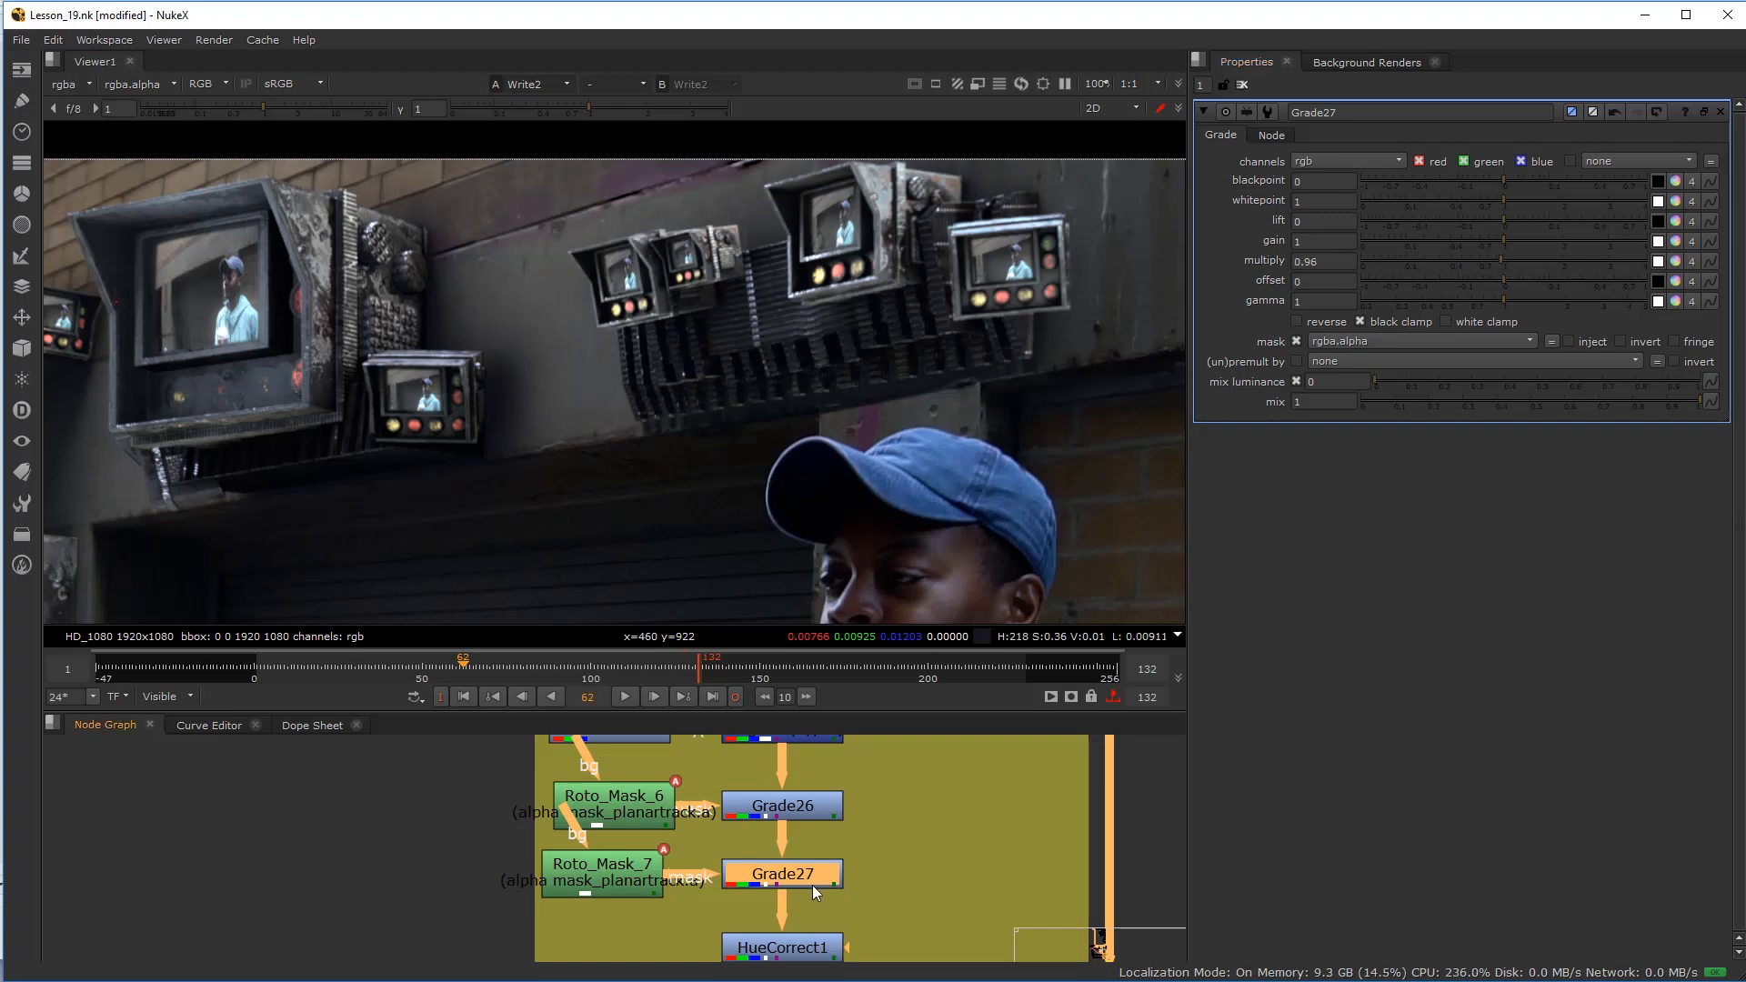
Step: Replace Grade27 with a new ColorCorrect node below Grade26, masked by Roto_Mask_7
key("Delete")
left_click(891, 866)
key("g")
left_click_drag(886, 864, 626, 886)
key("Delete")
key("c")
left_click_drag(788, 870, 783, 871)
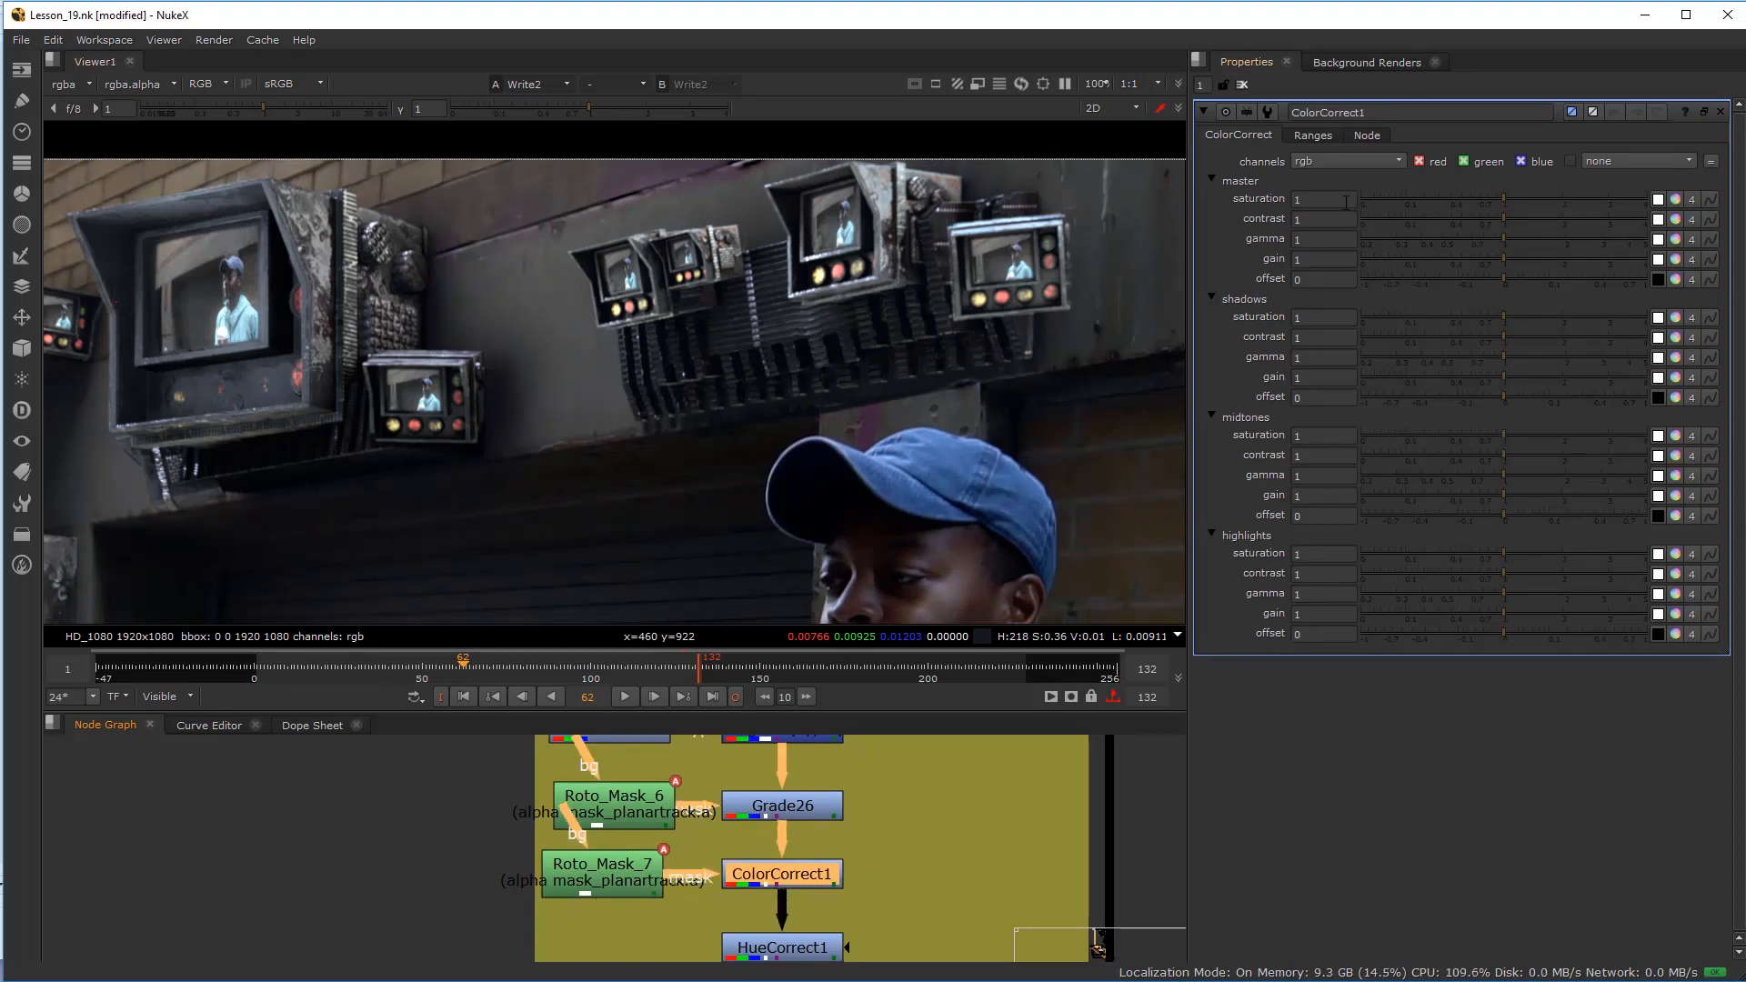
Step: Reshape ColorCorrect1's tonal range curves so the shadows end at about 0.23 and the highlights rise from about 0.7 to 0.9
left_click(1313, 138)
left_click(1238, 190)
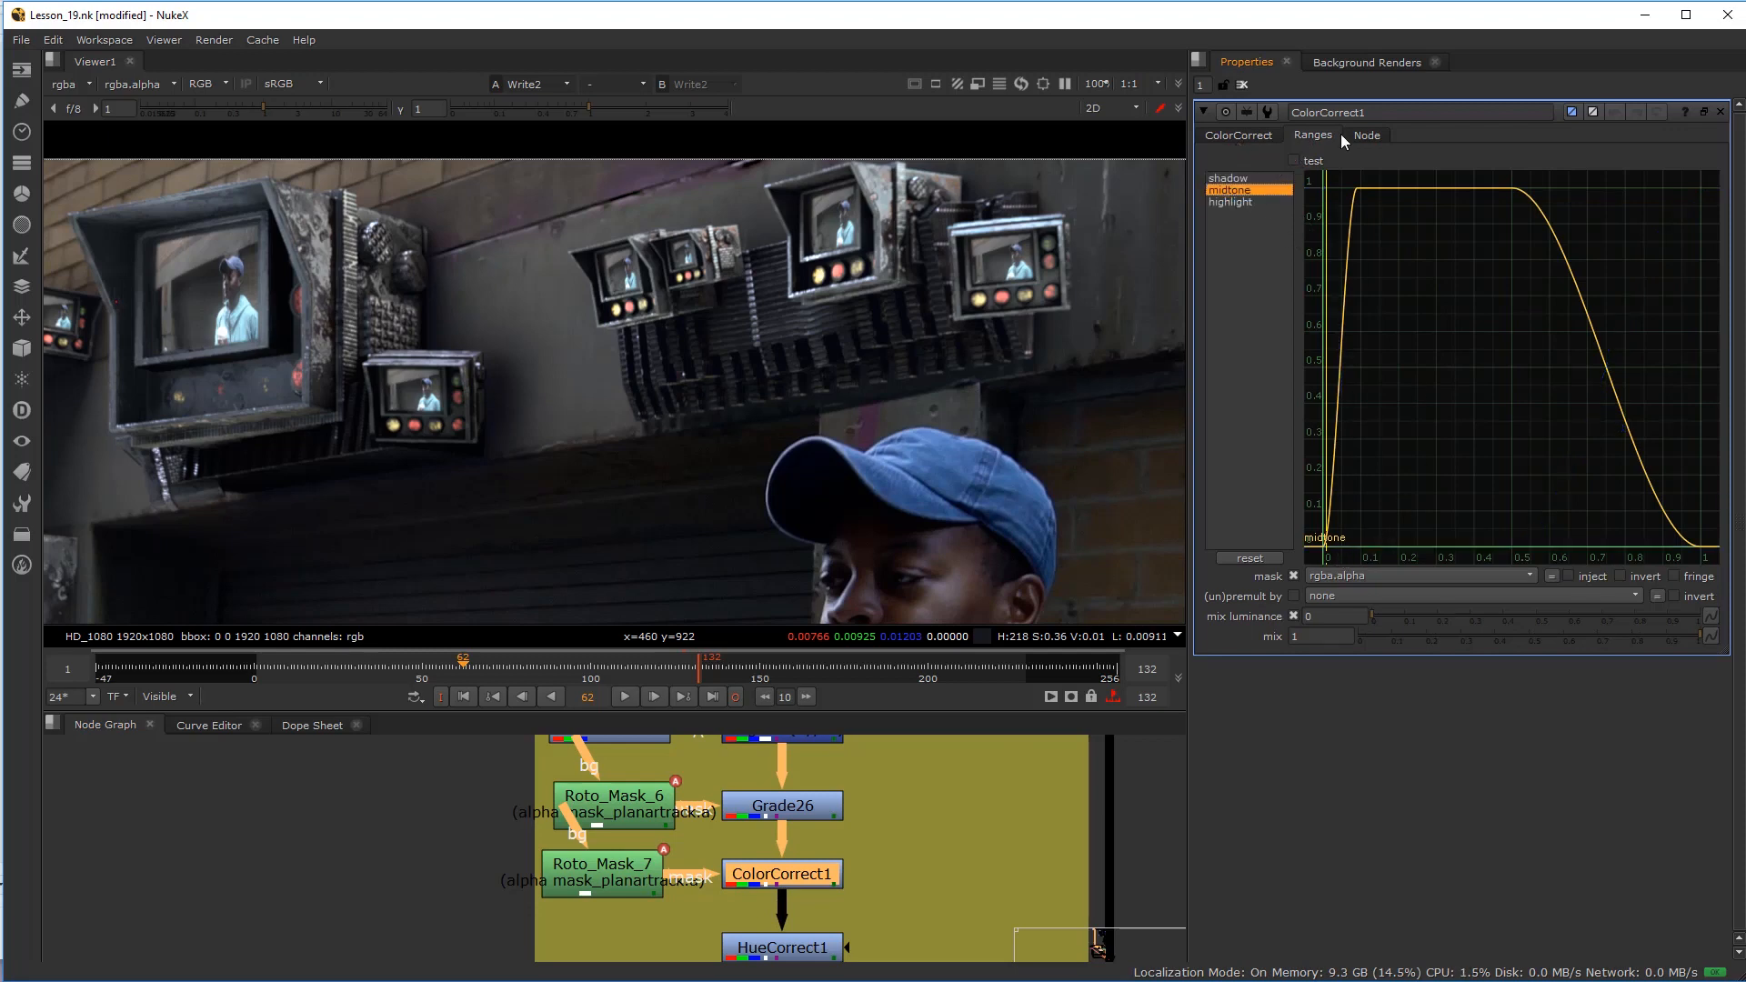
left_click(1240, 202)
left_click(1238, 179, "shift")
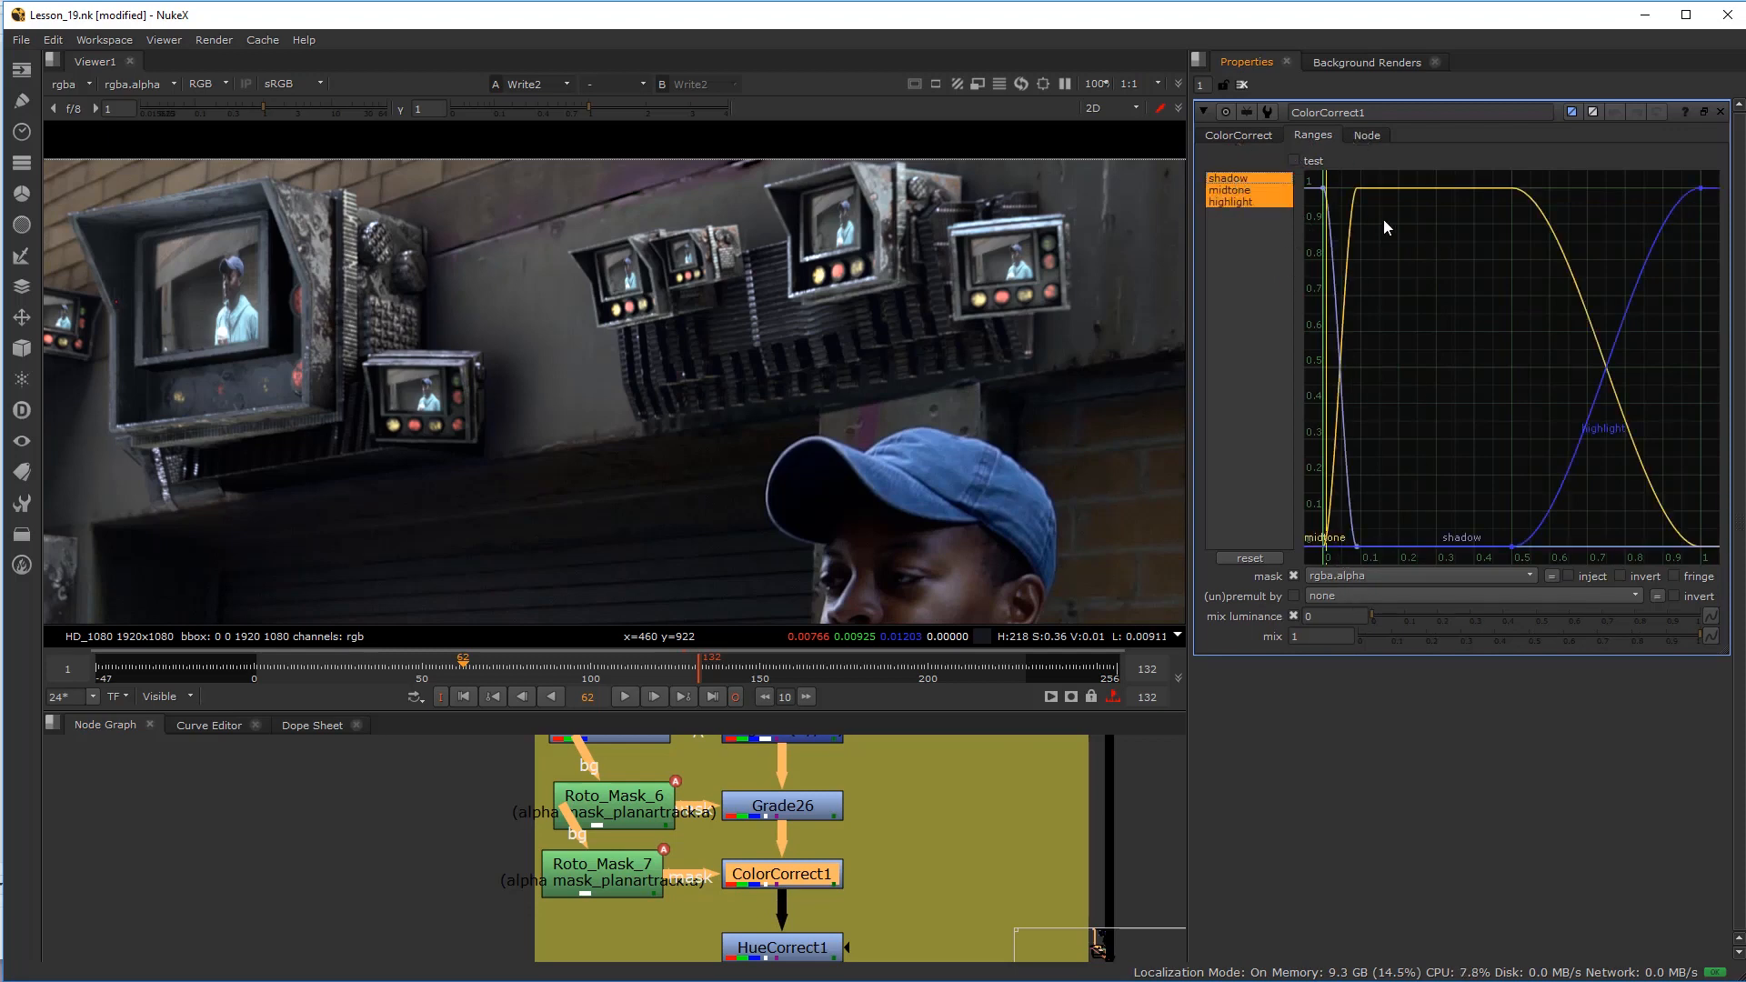
left_click_drag(1357, 547, 1435, 547)
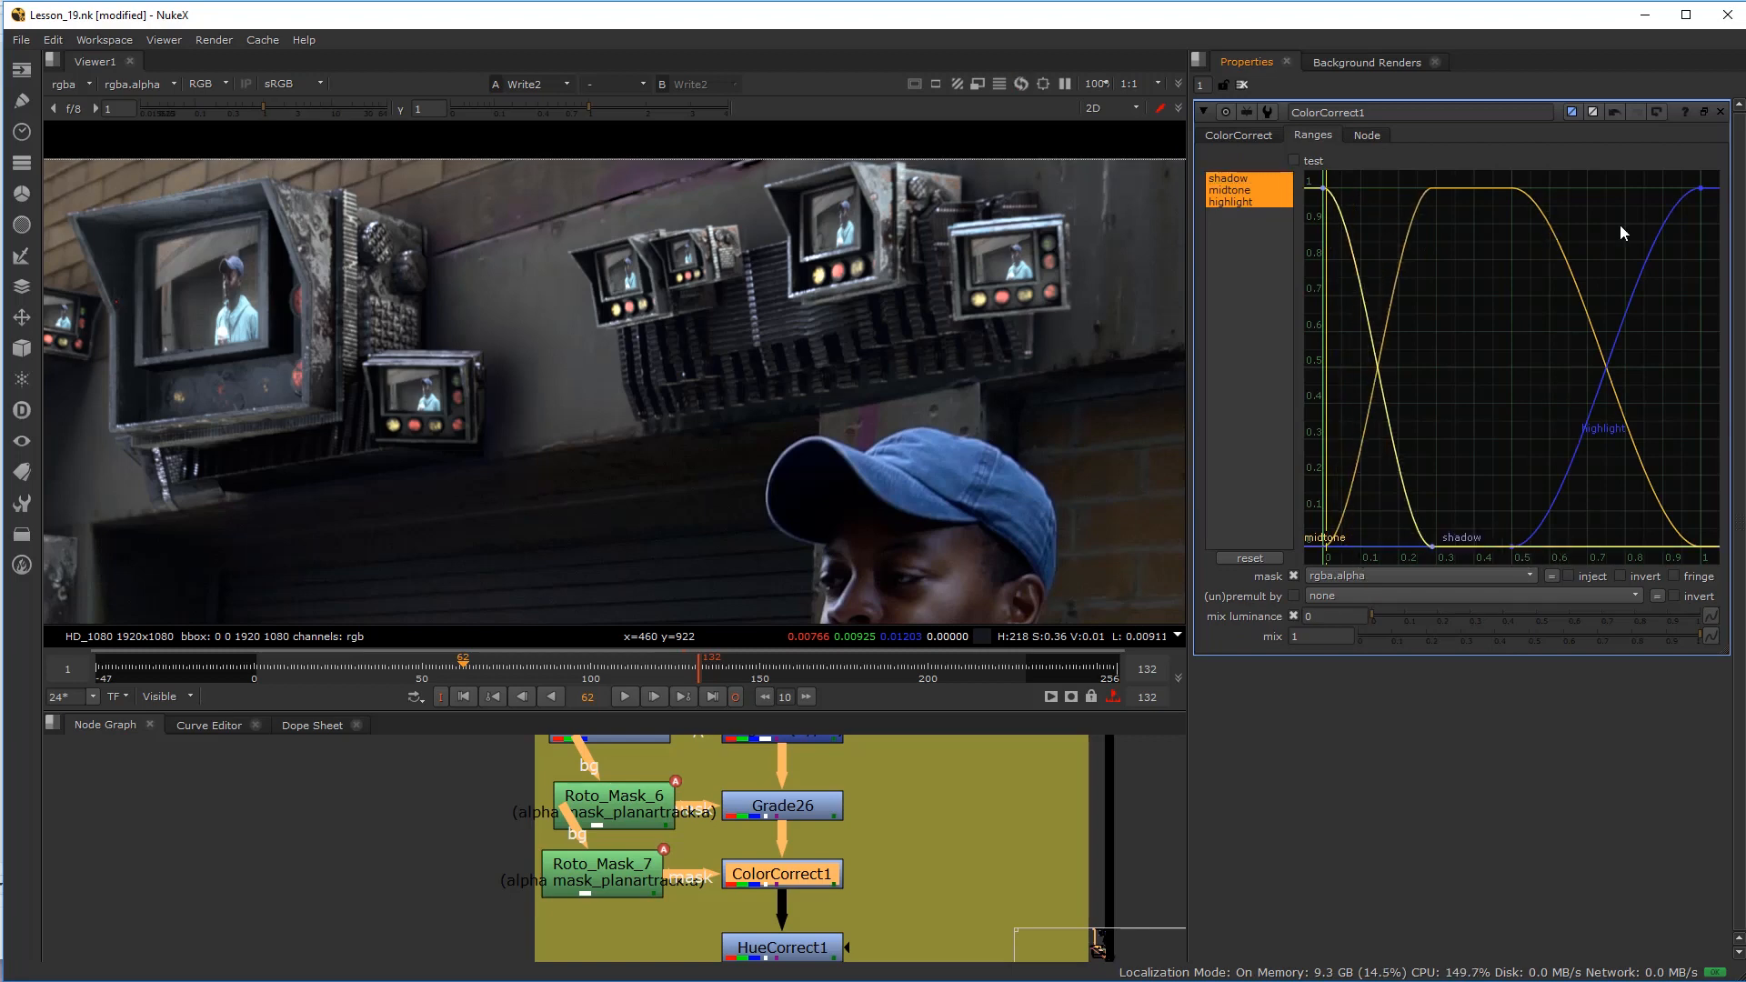
left_click_drag(1700, 188, 1672, 188)
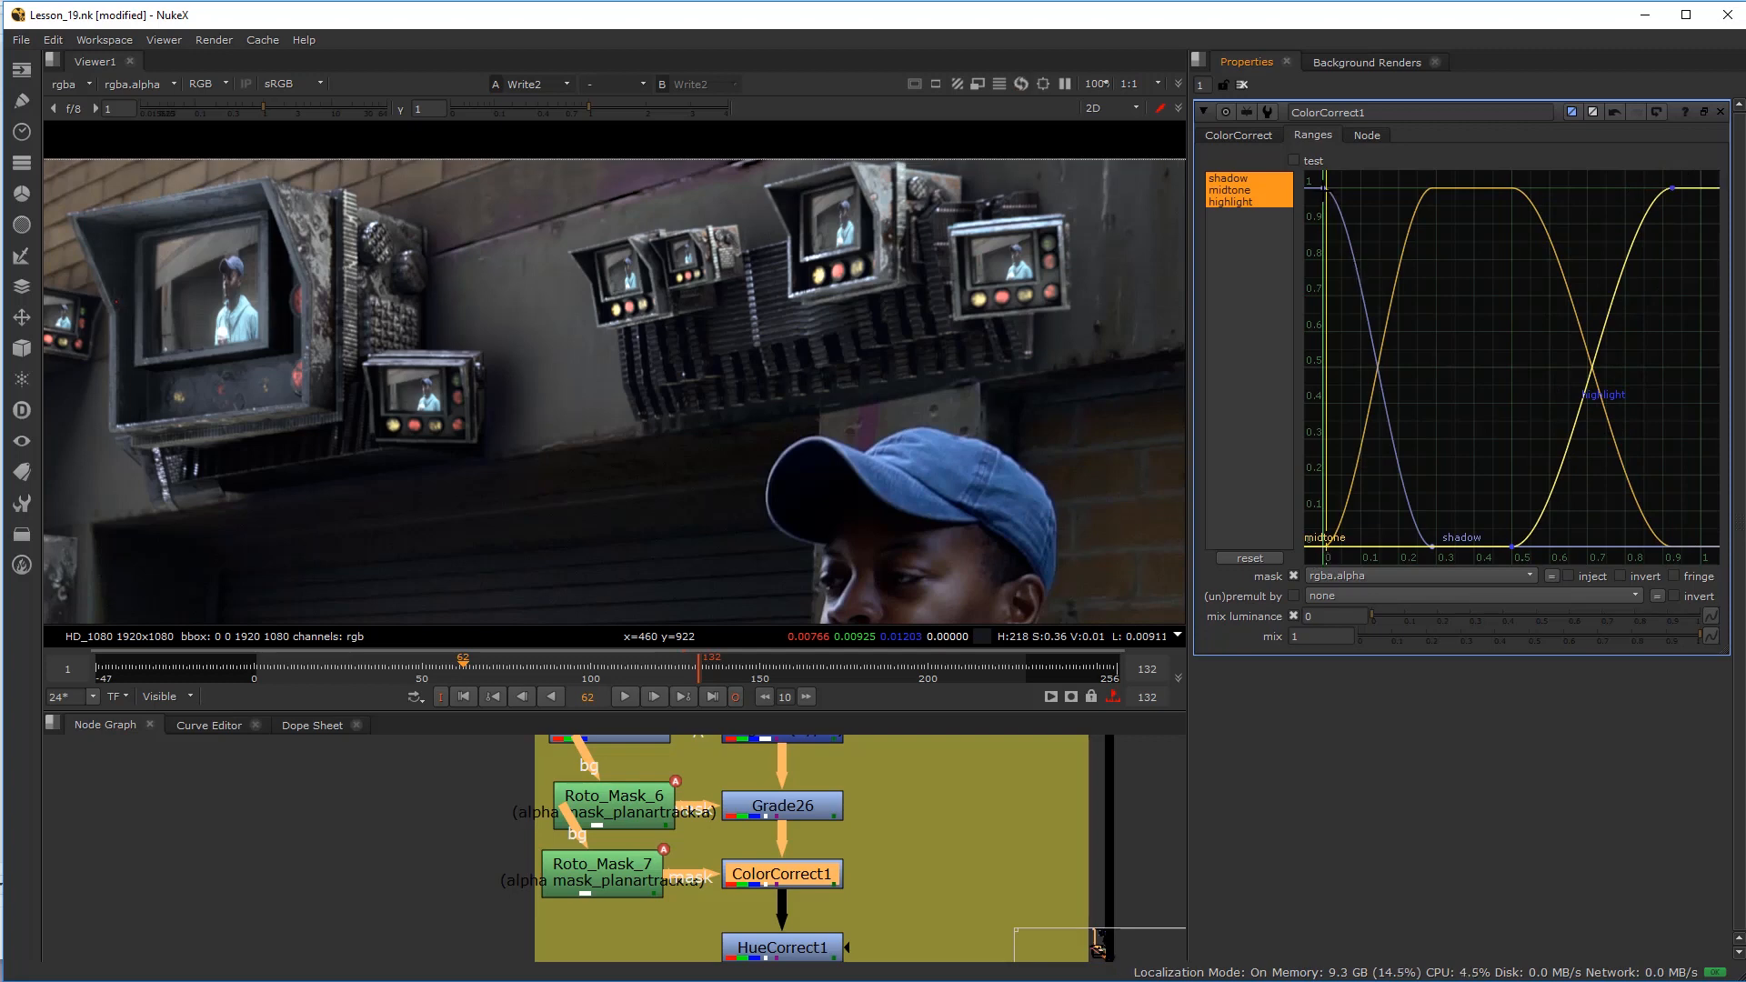
left_click_drag(1325, 189, 1340, 188)
left_click_drag(1432, 546, 1411, 547)
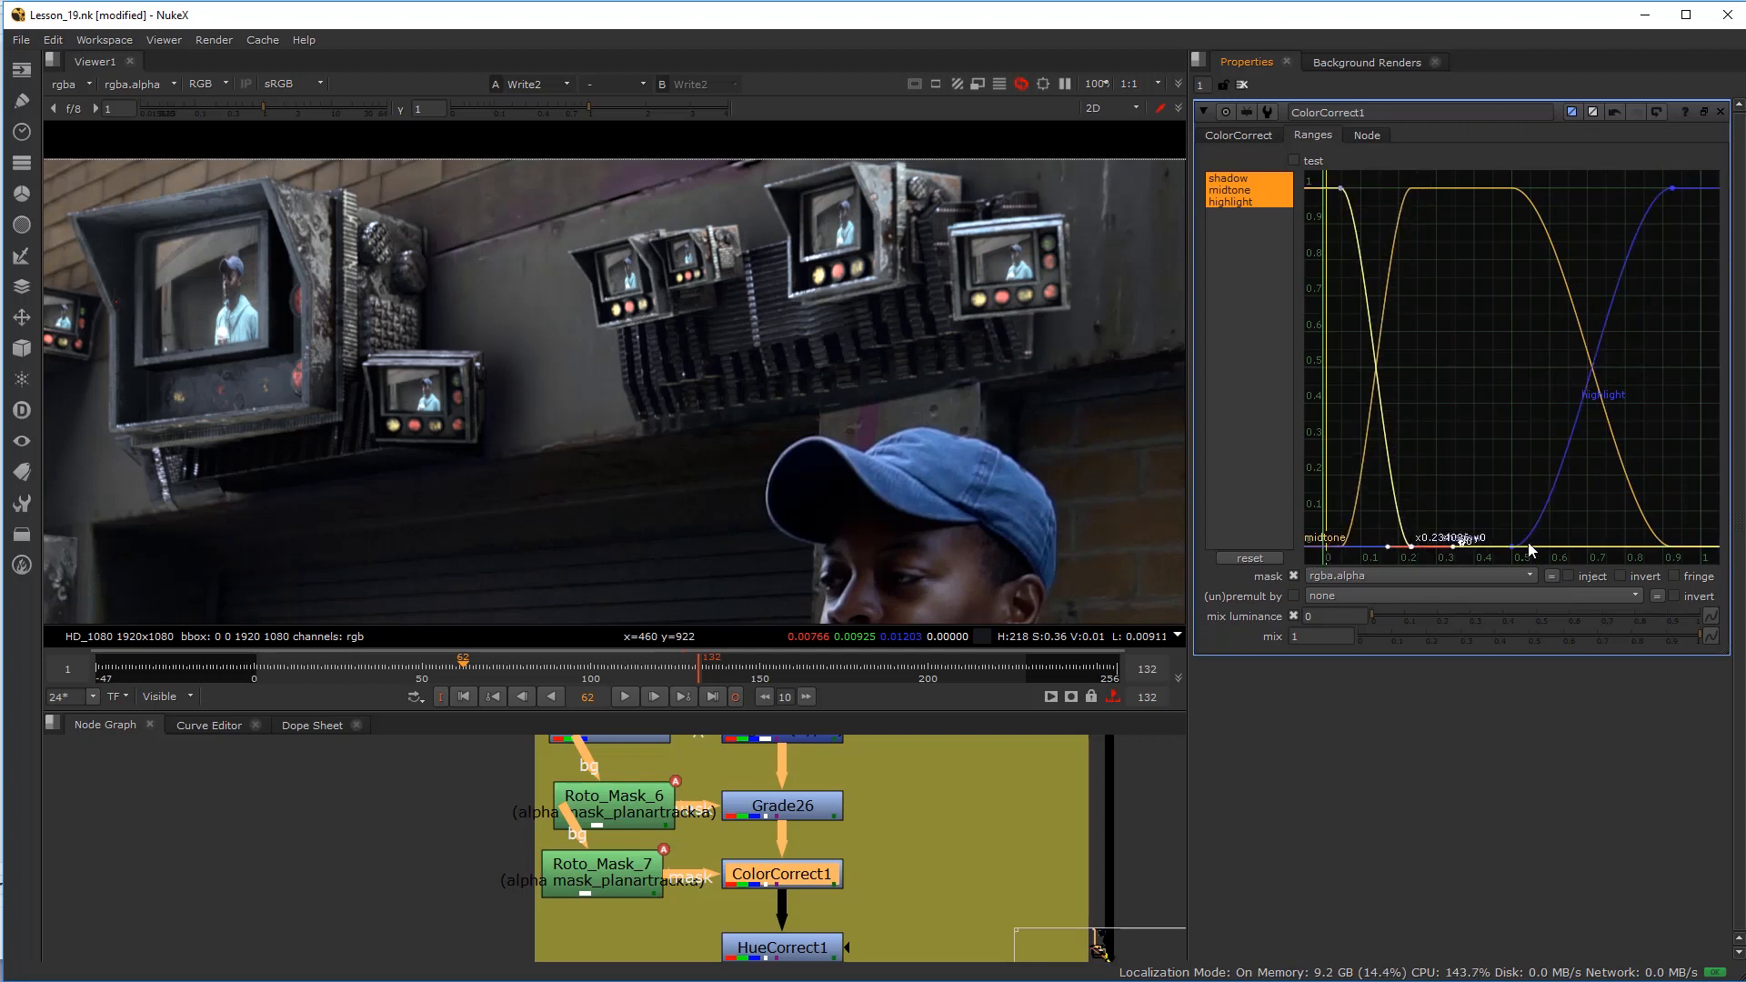
left_click(1528, 353)
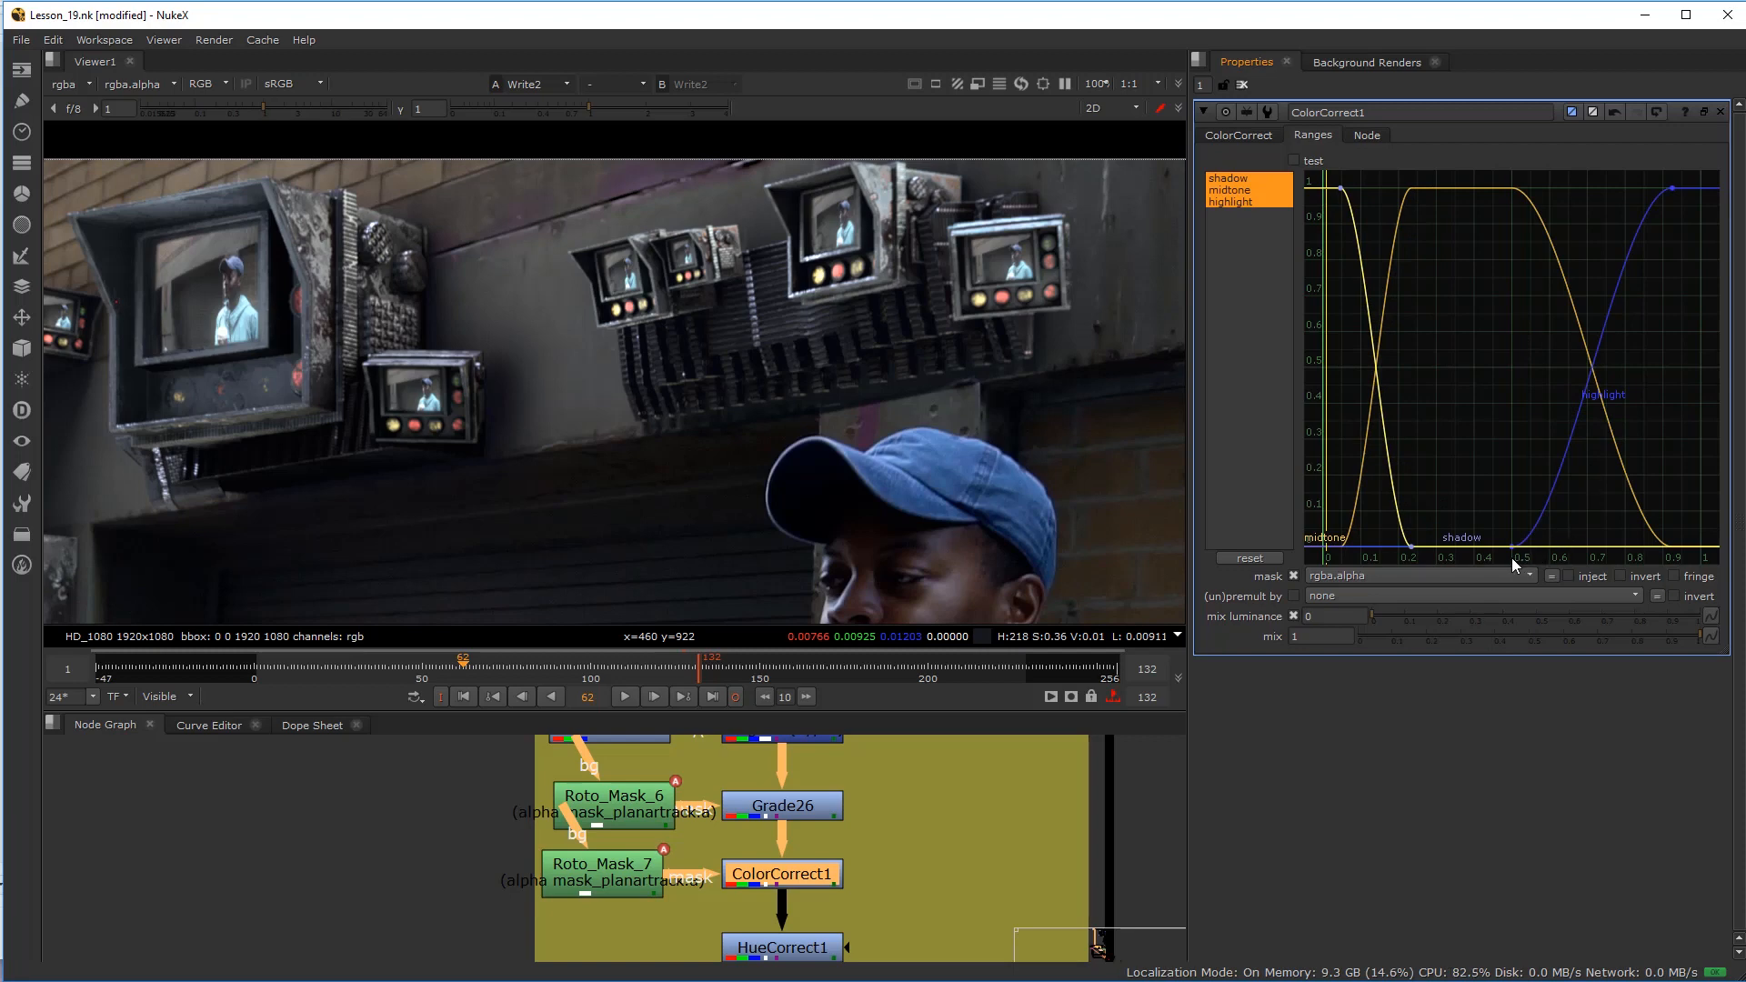
left_click_drag(1511, 547, 1587, 546)
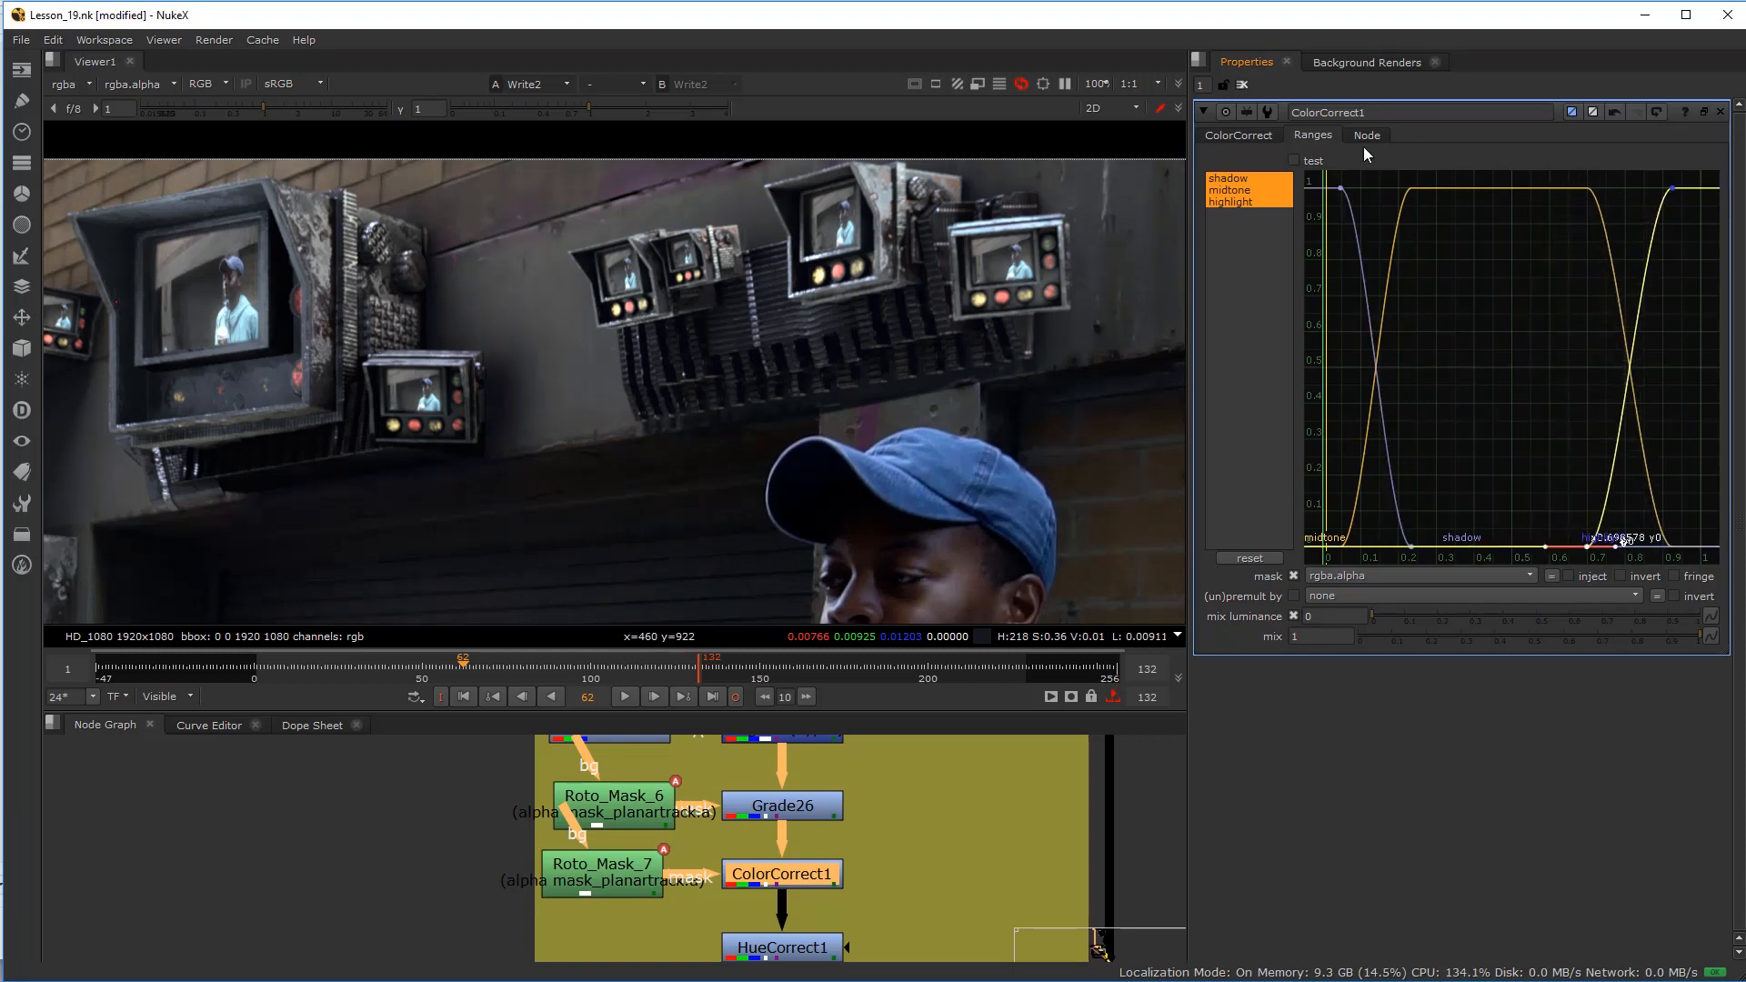
Step: Check ColorCorrect1's midtone range curve and try lowering the midtones gamma to 0.27
left_click(1244, 136)
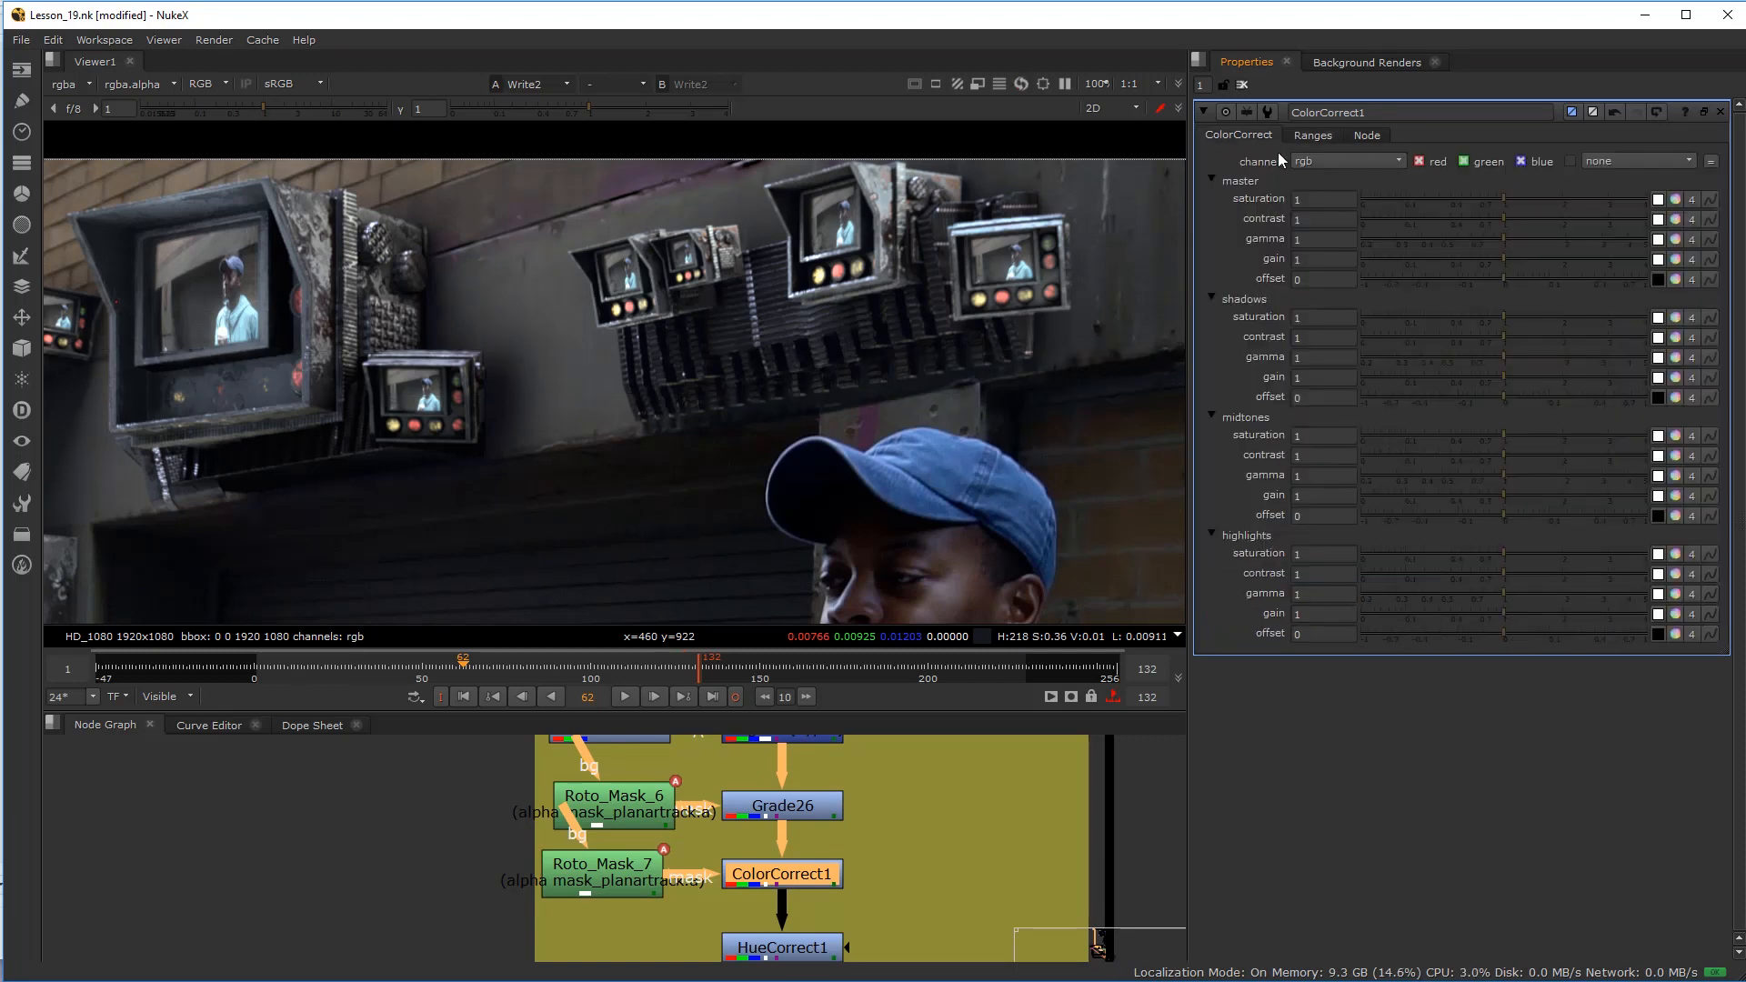
left_click(1317, 136)
left_click(1237, 190)
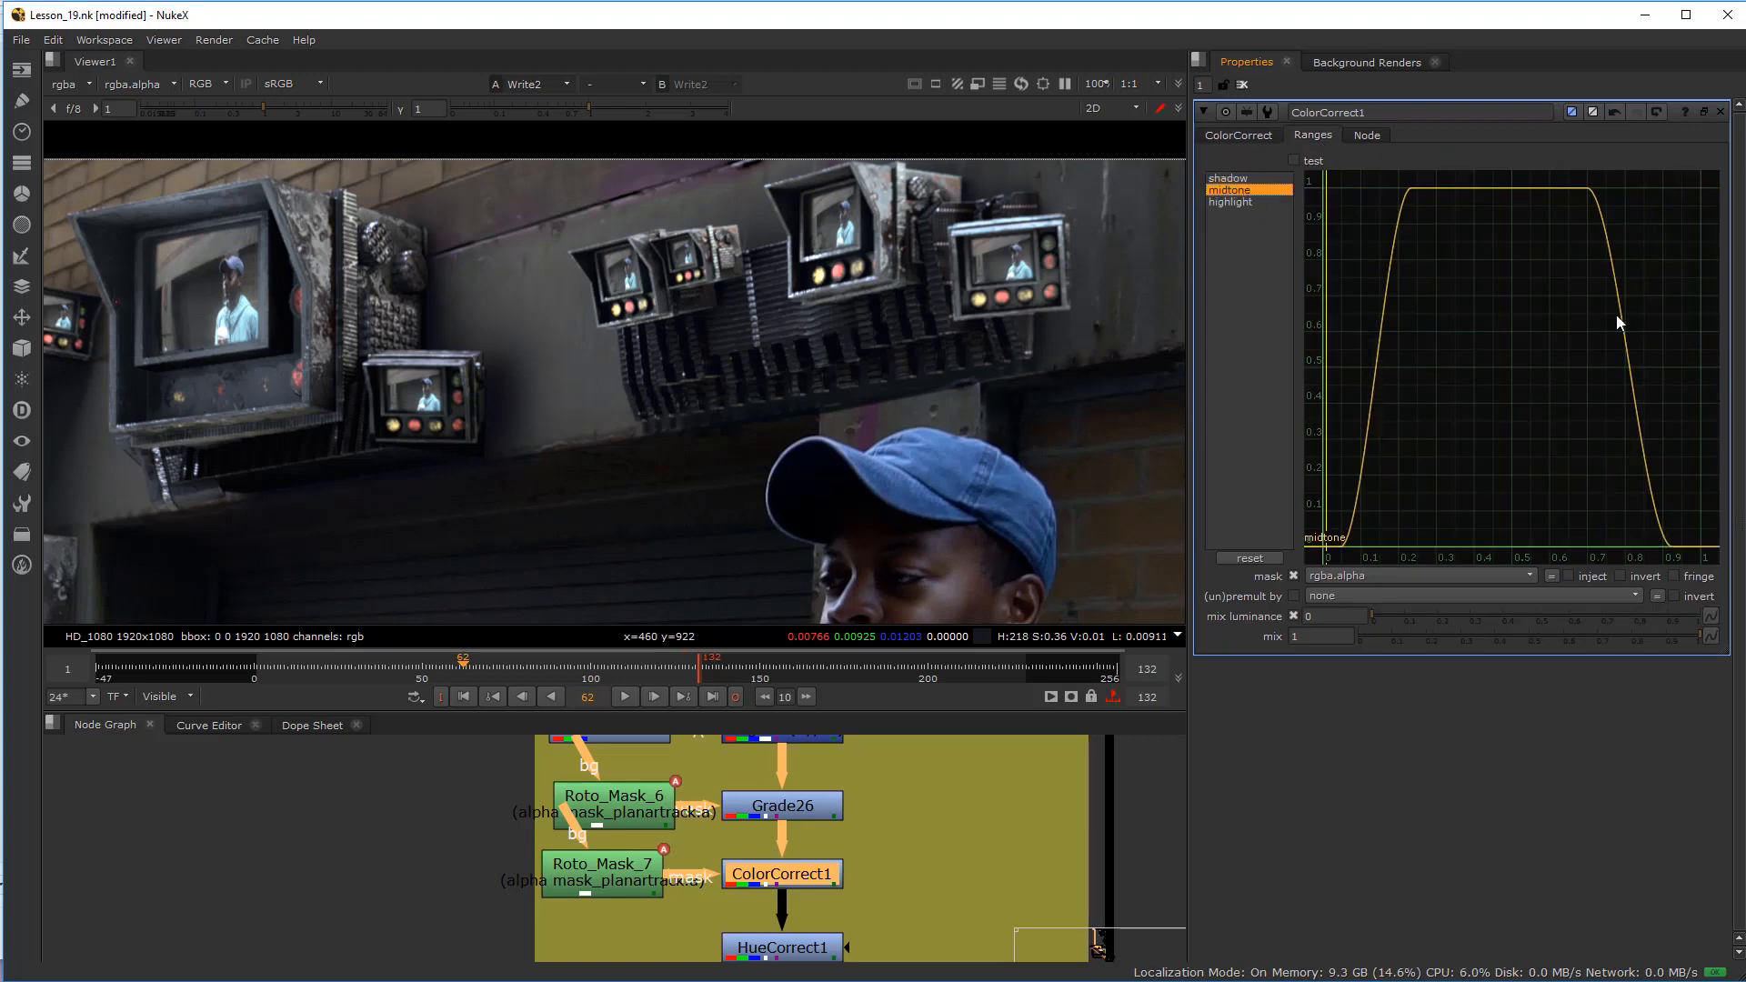
left_click(1261, 139)
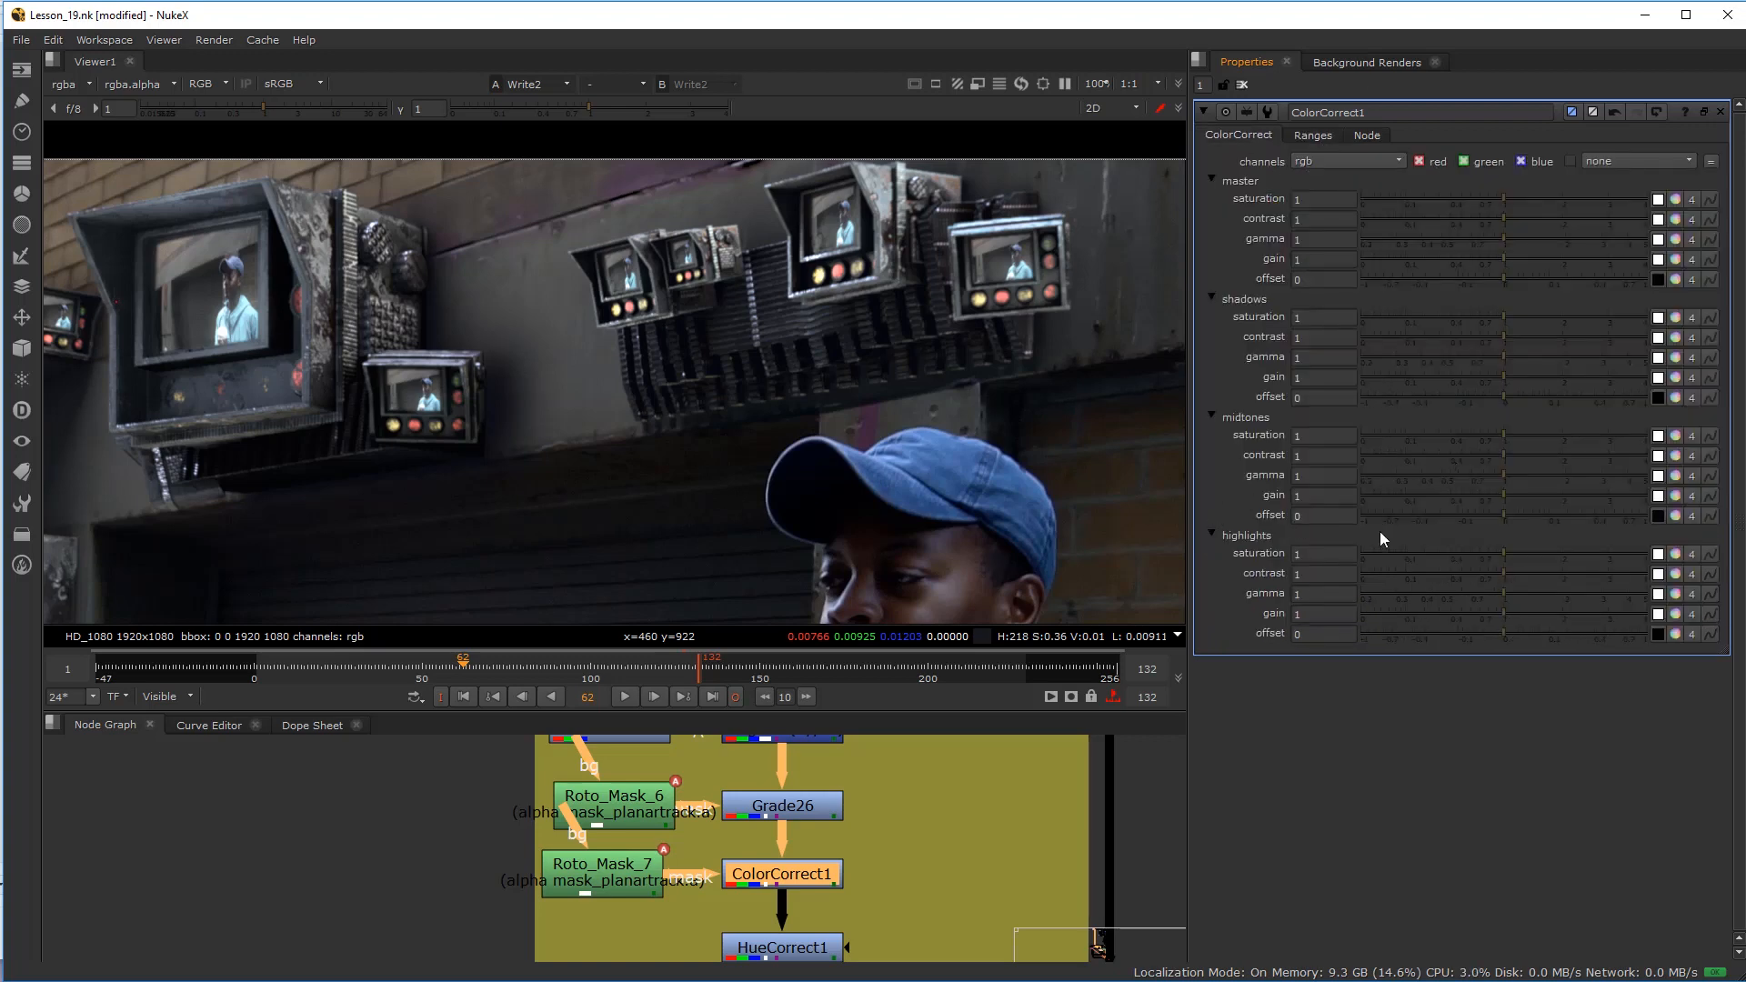
left_click(1470, 477)
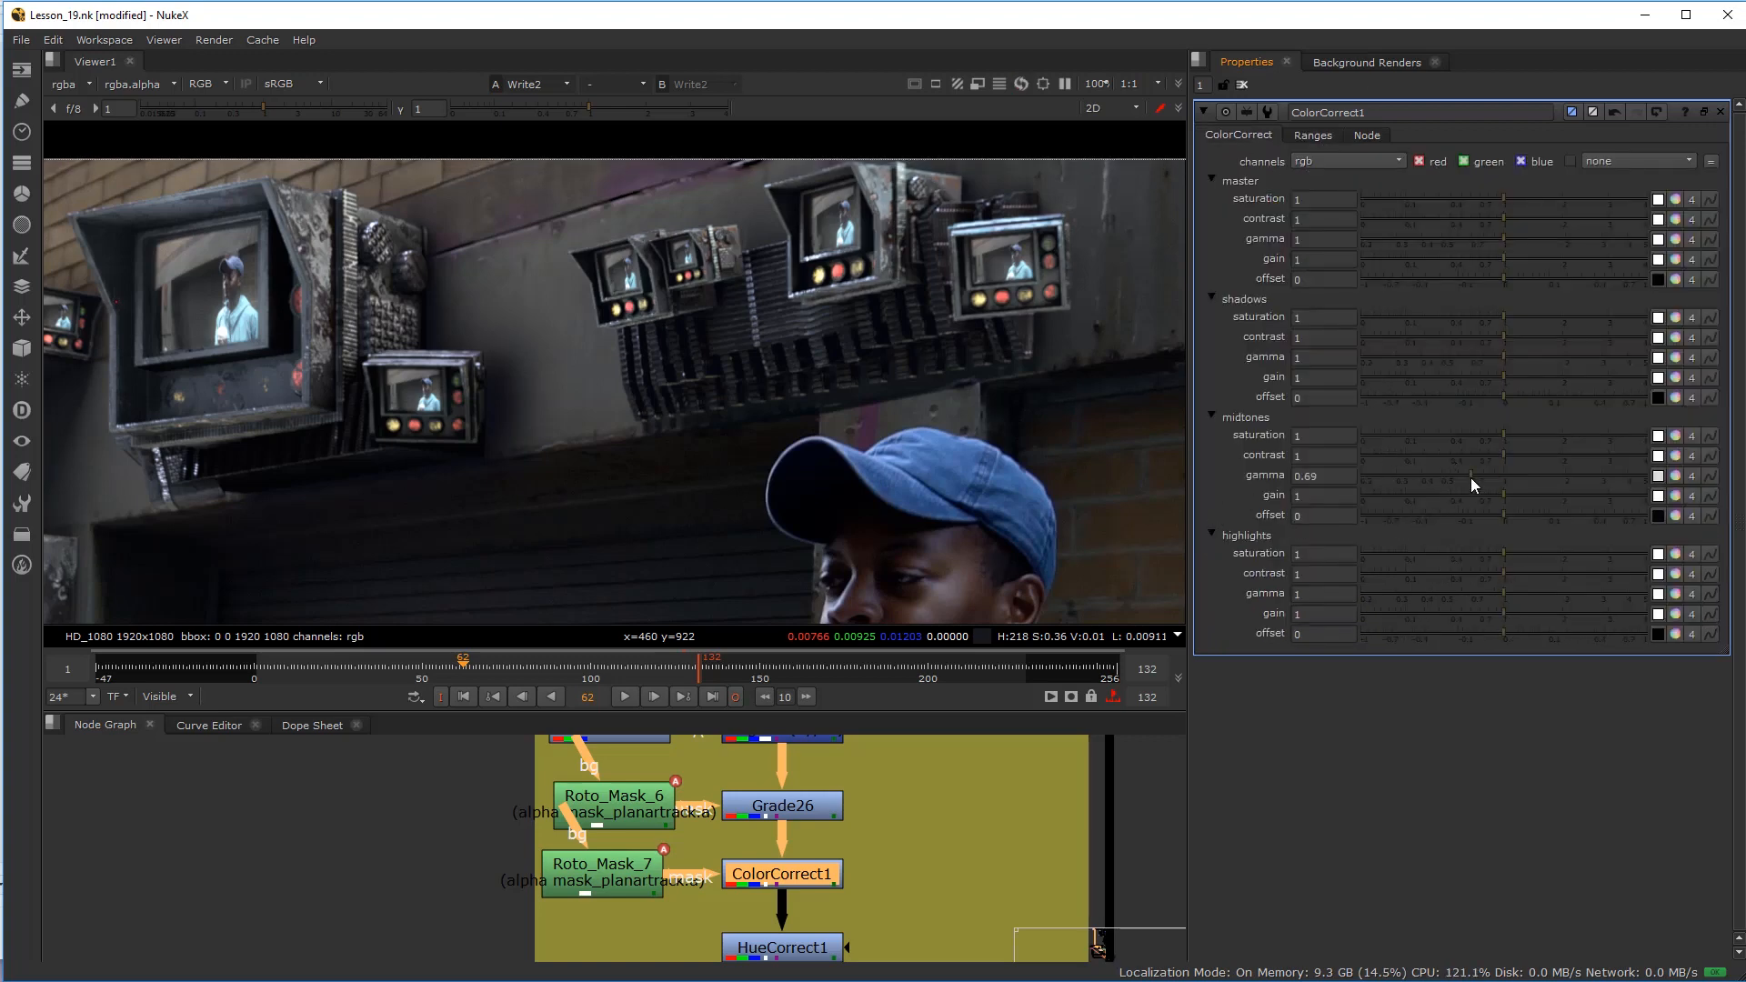
left_click_drag(1471, 477, 1387, 484)
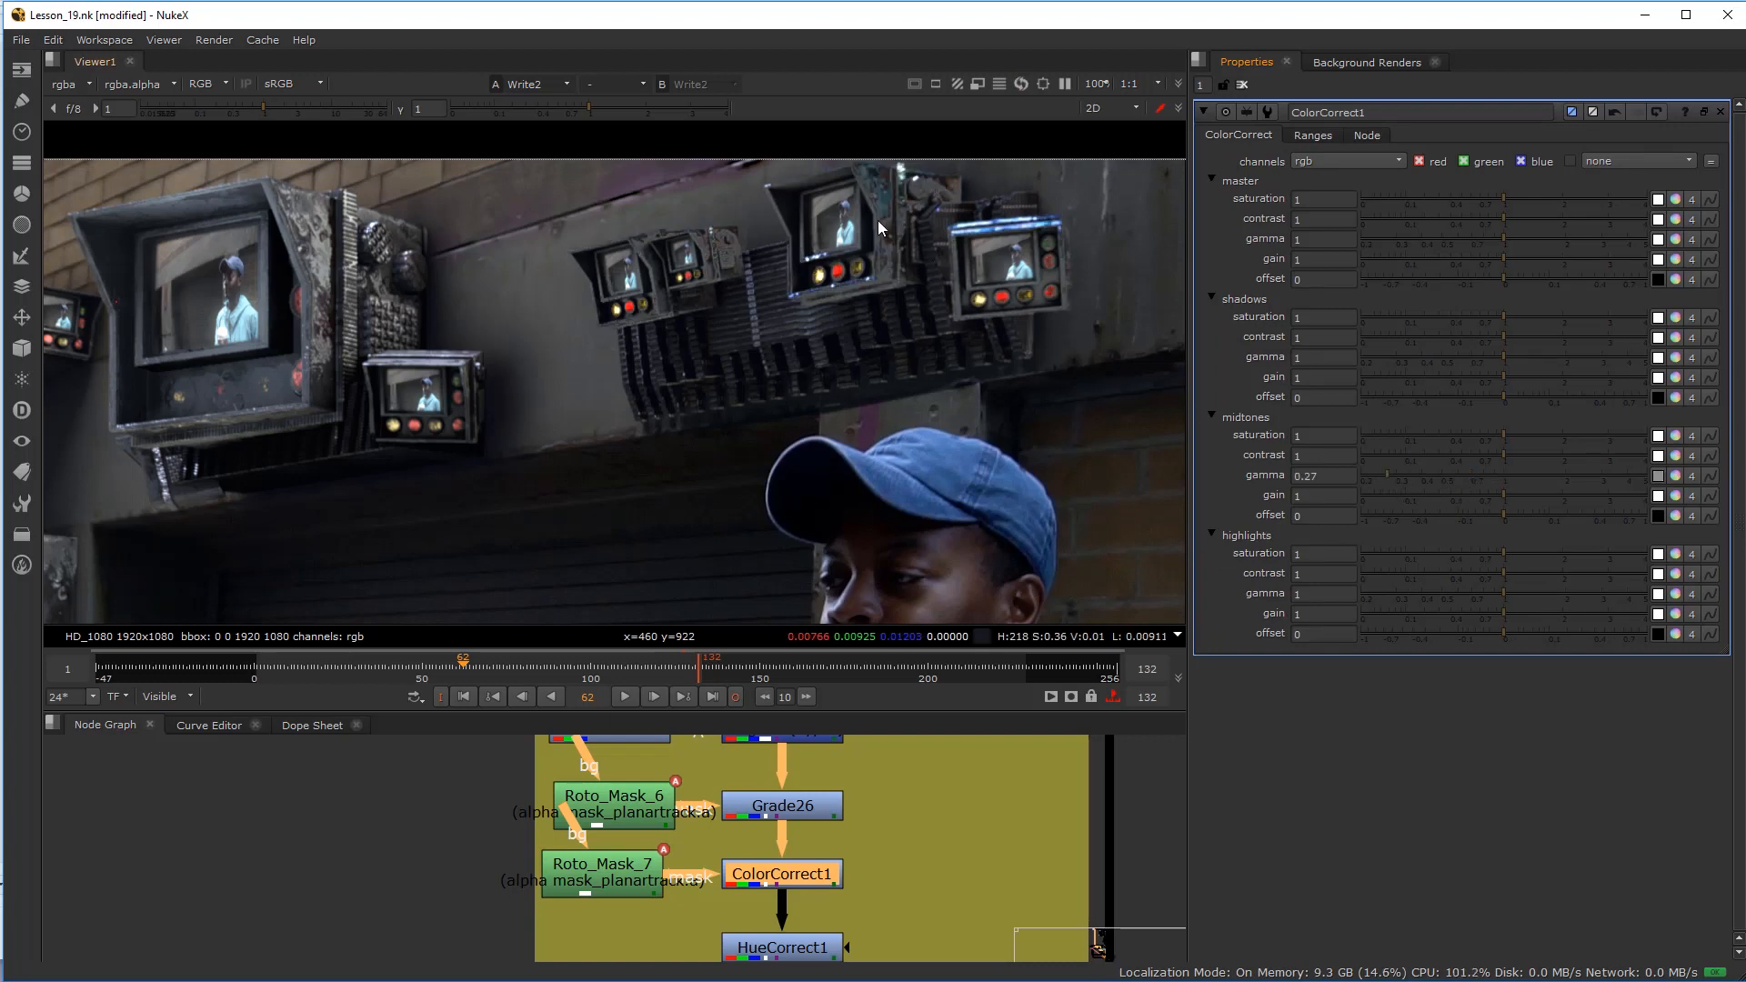
scroll(901, 230, "up", 4)
key("ctrl+z")
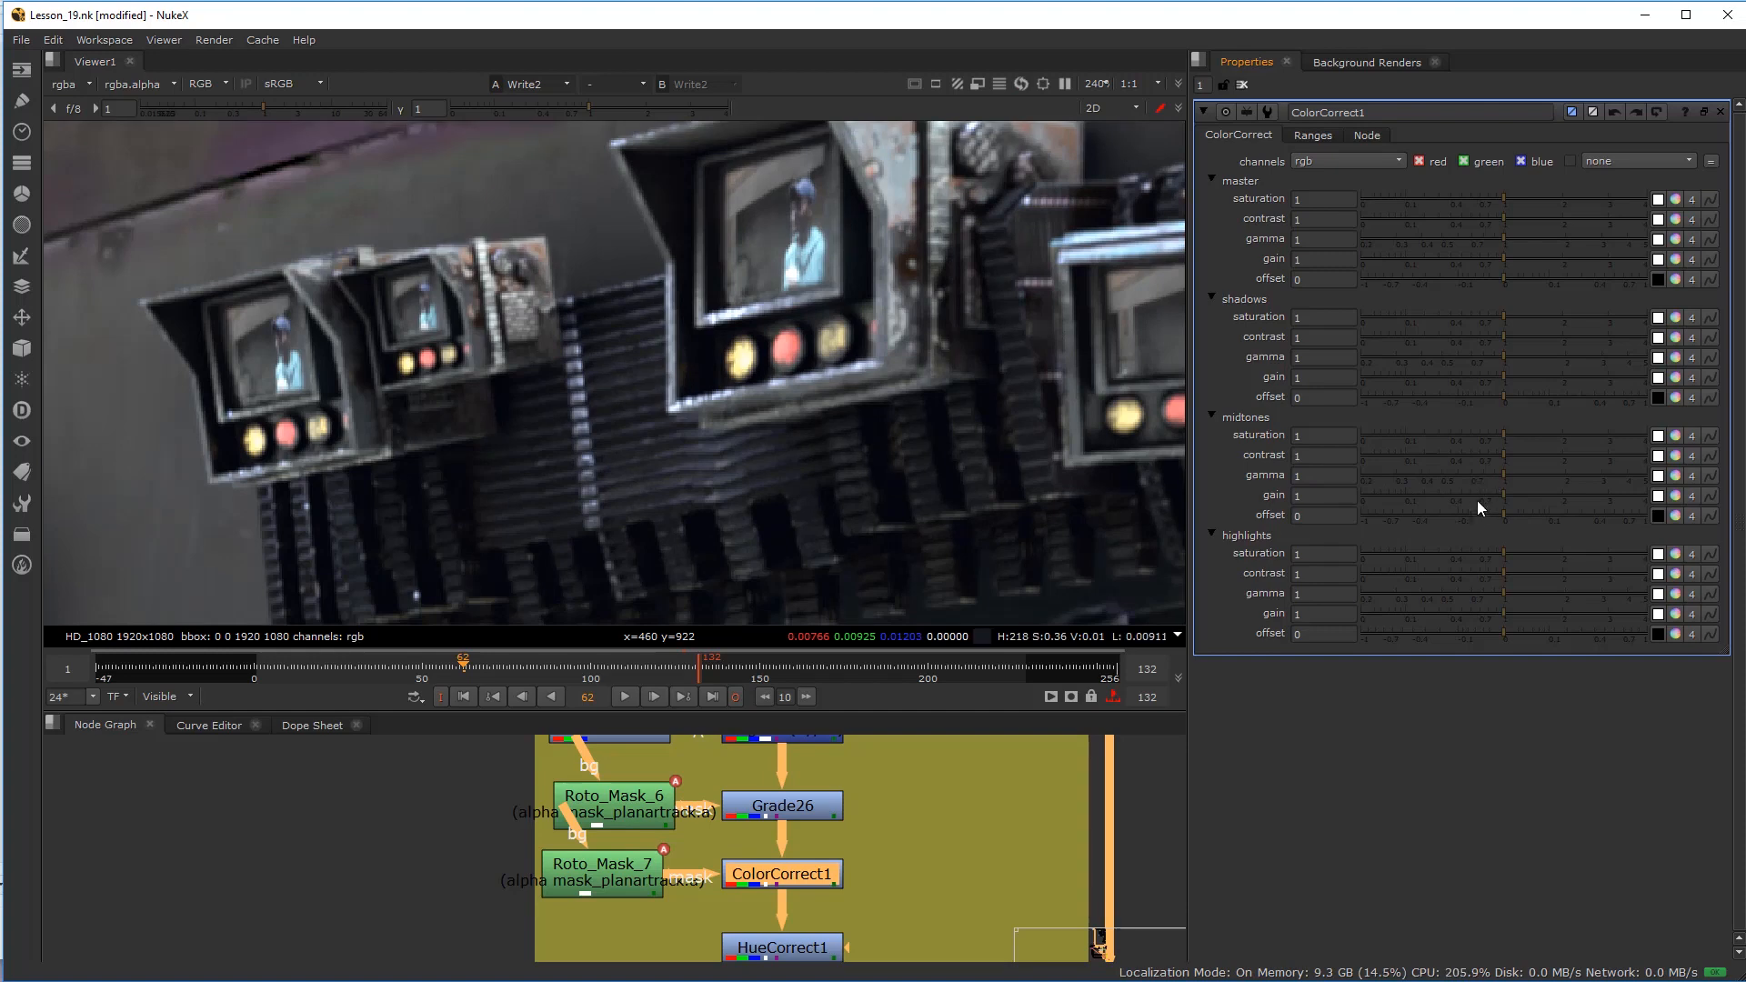
Step: Set ColorCorrect1's midtones gain to 0.66 to darken the masked monitor cluster
left_click(1477, 494)
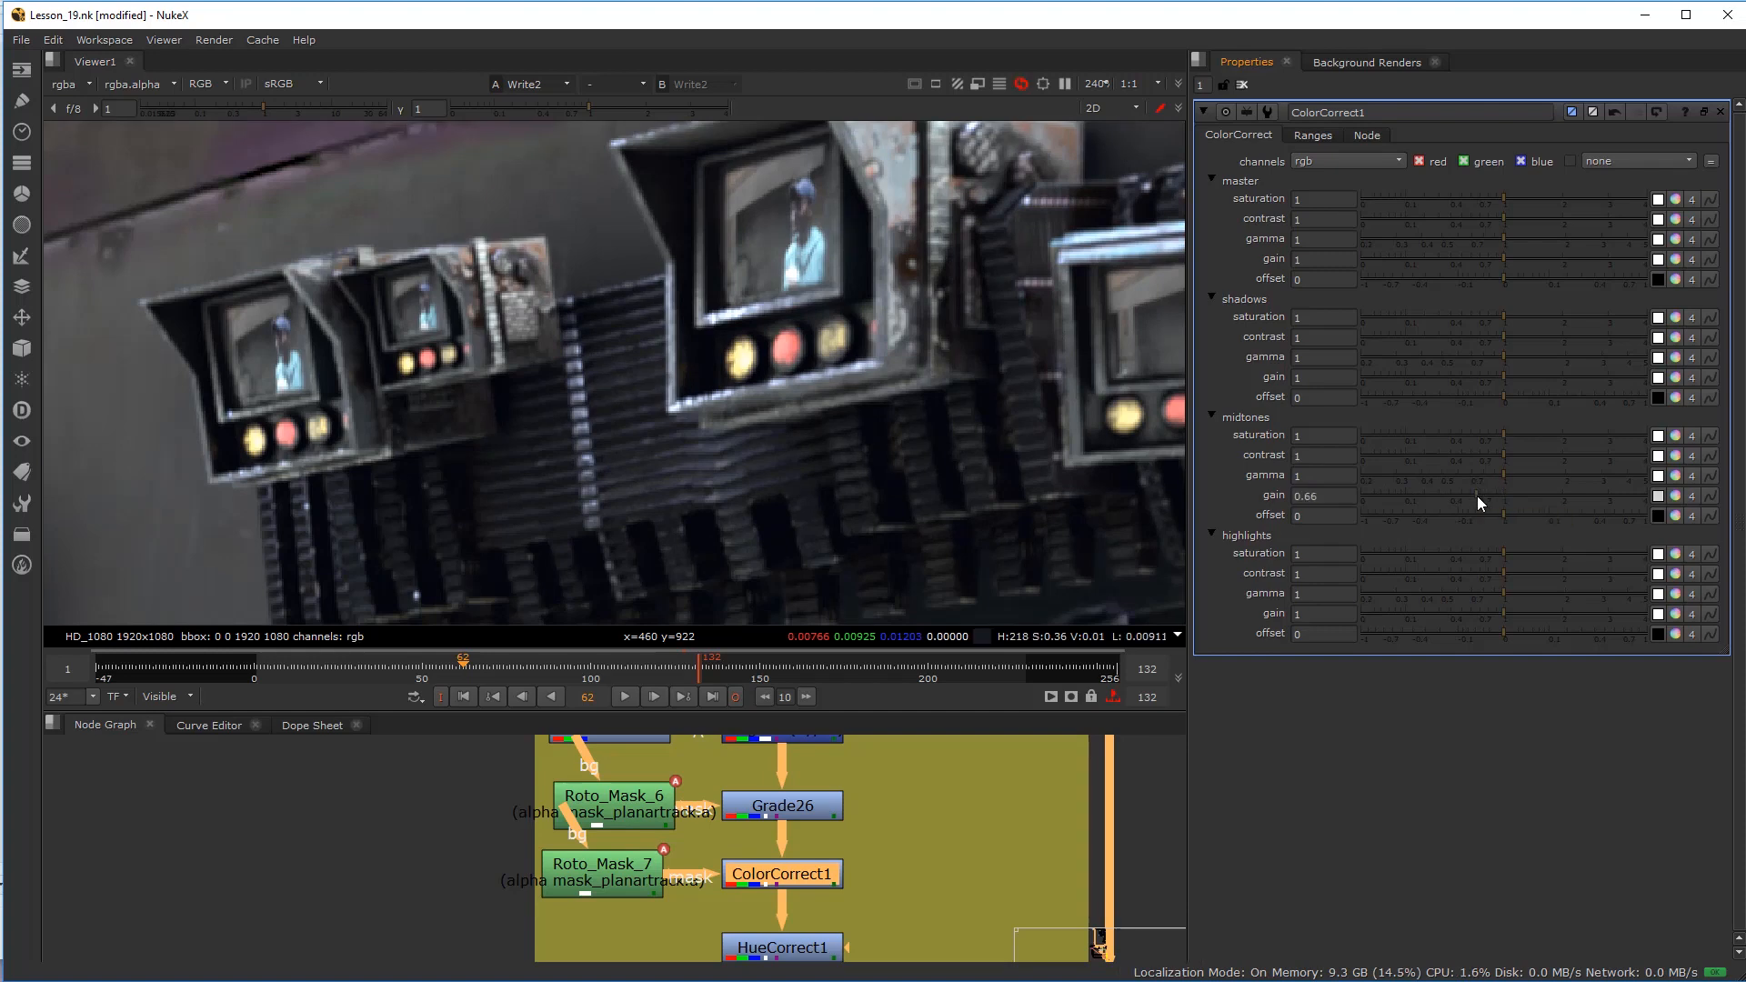
scroll(1033, 472, "down", 4)
middle_click_drag(1033, 472, 817, 405)
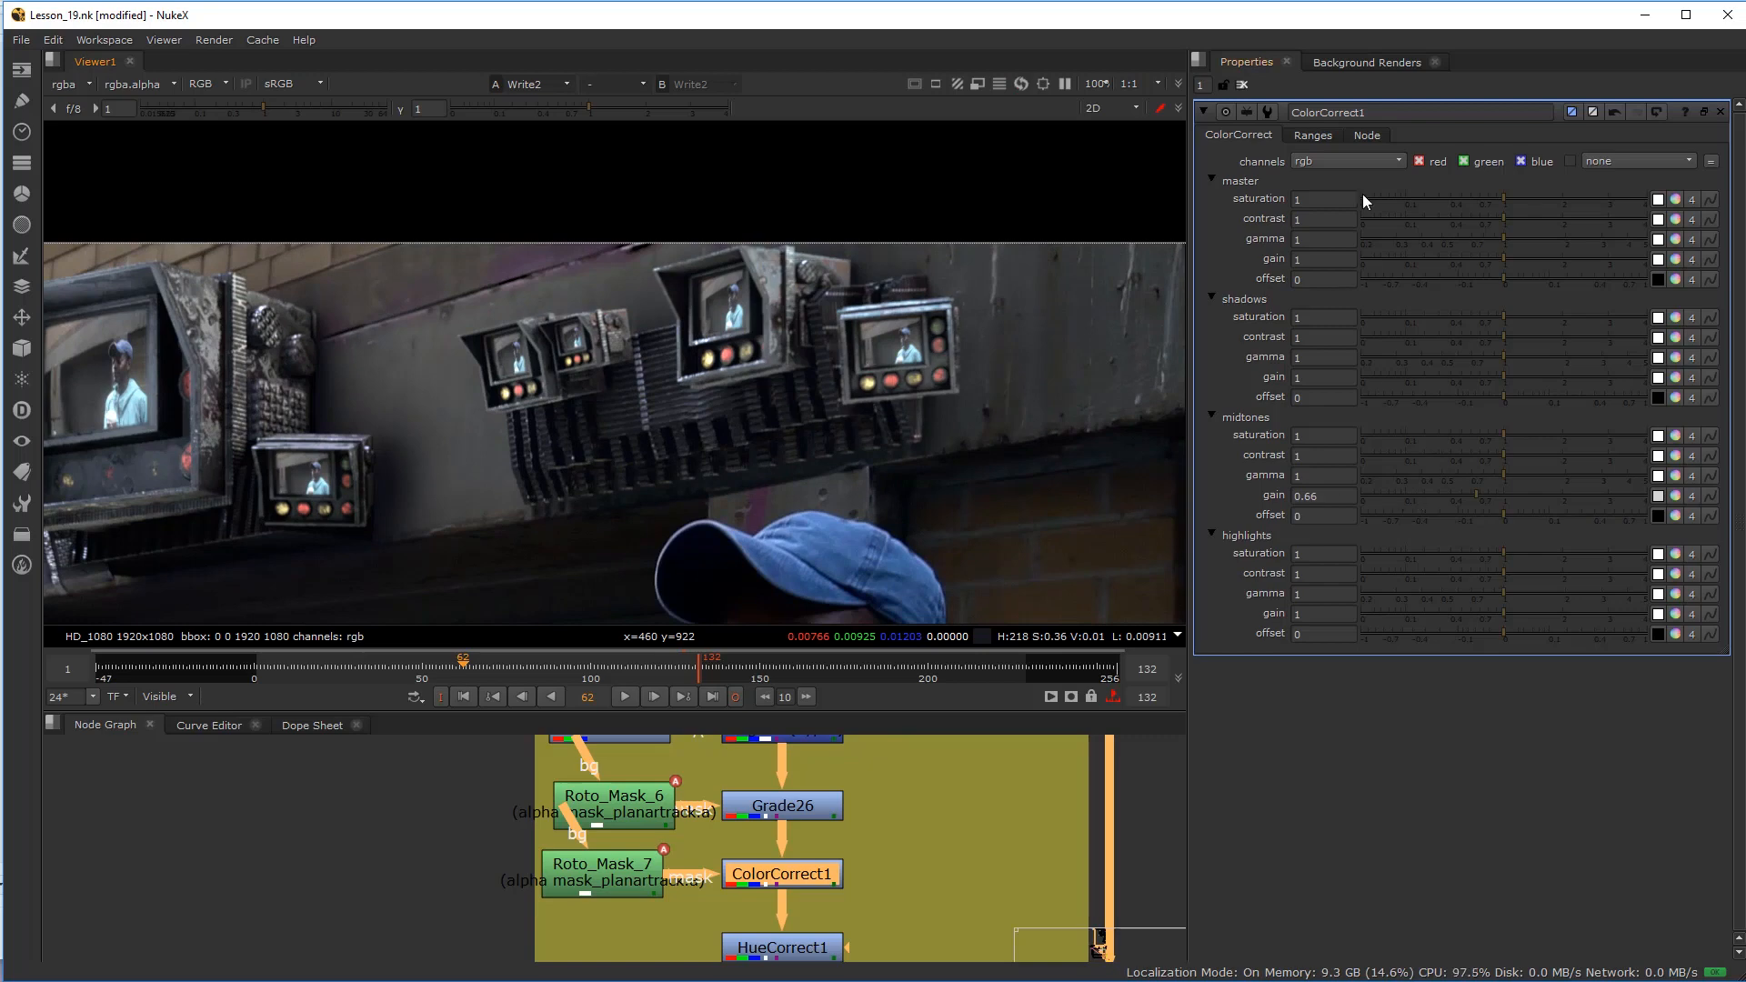
Step: Check the shadow and highlight range curves and set ColorCorrect1's highlights gain to 0.5
left_click(1317, 137)
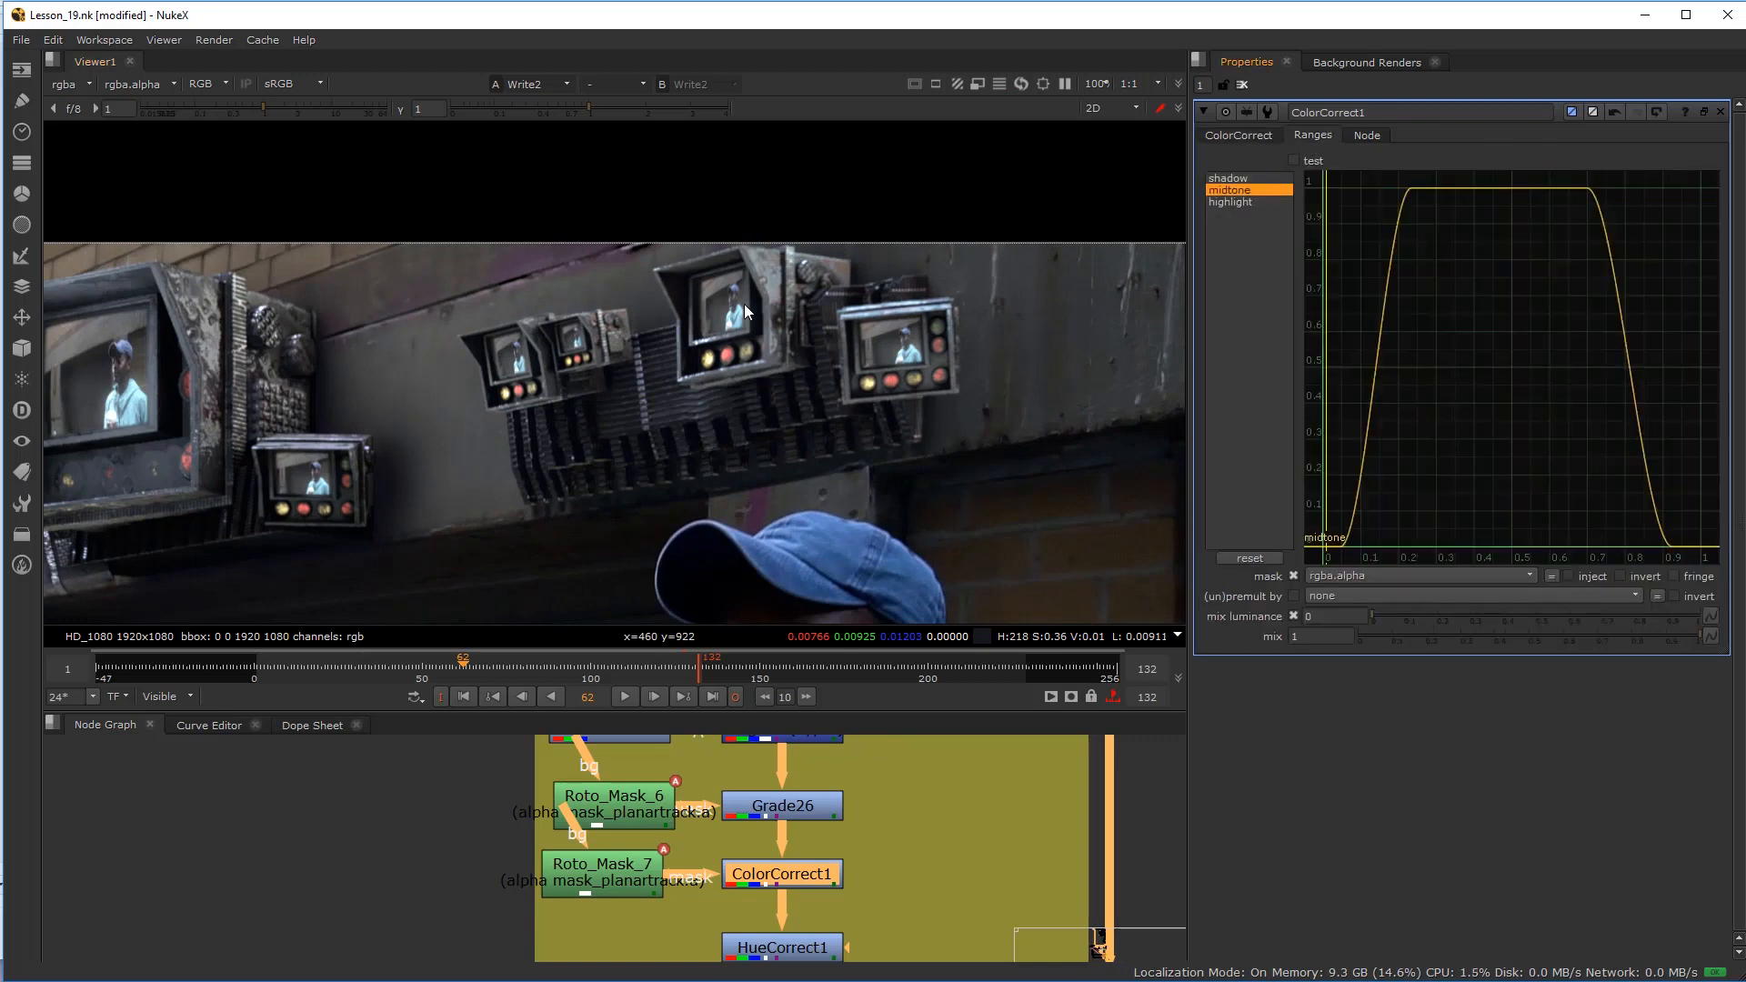
left_click(1241, 181)
left_click(1238, 202)
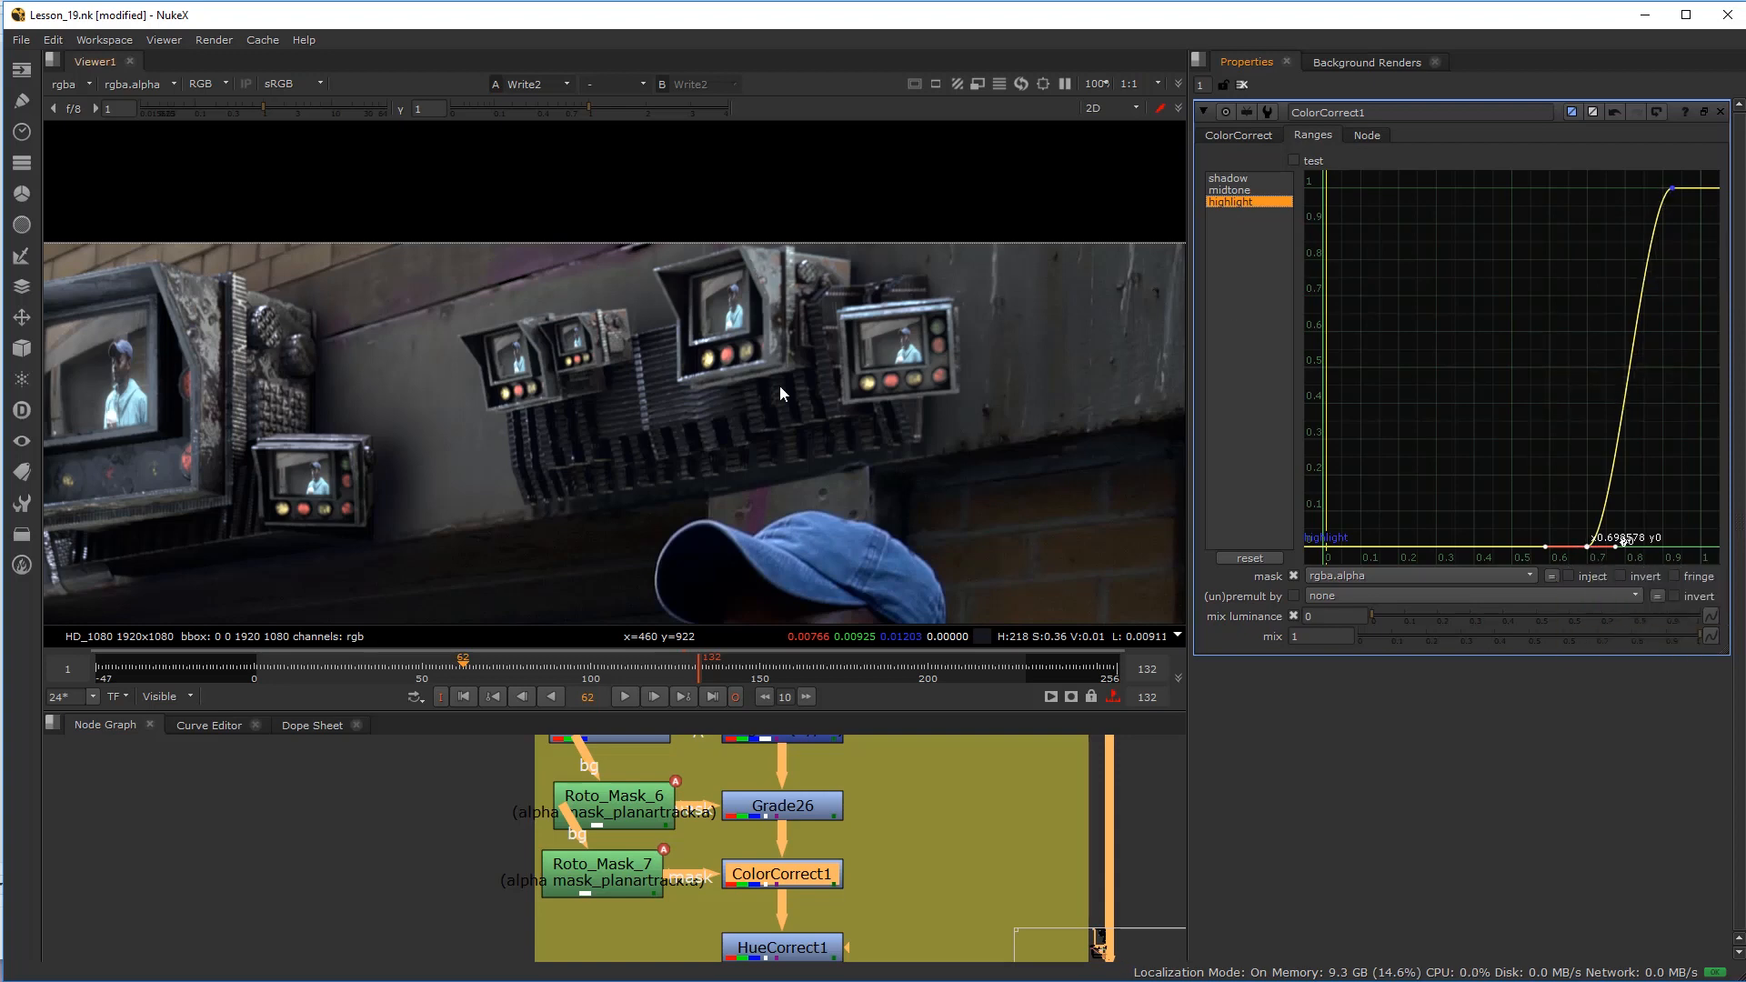
left_click(1236, 136)
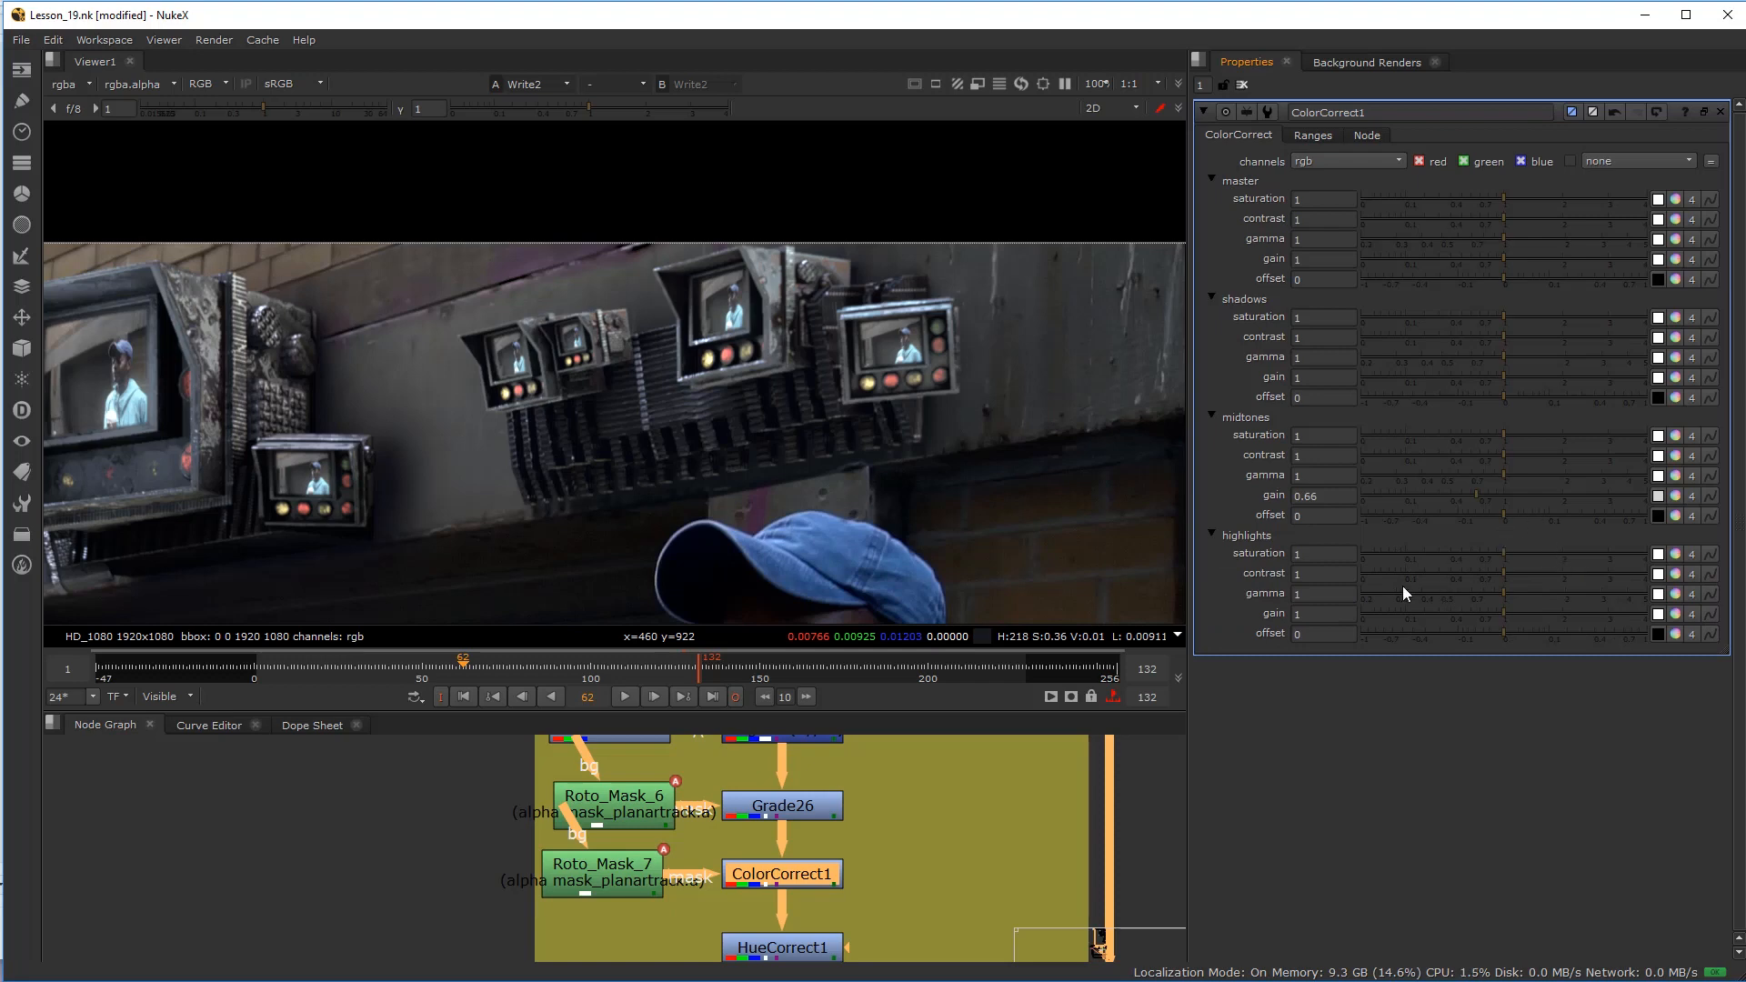
left_click(1475, 610)
left_click(1461, 614)
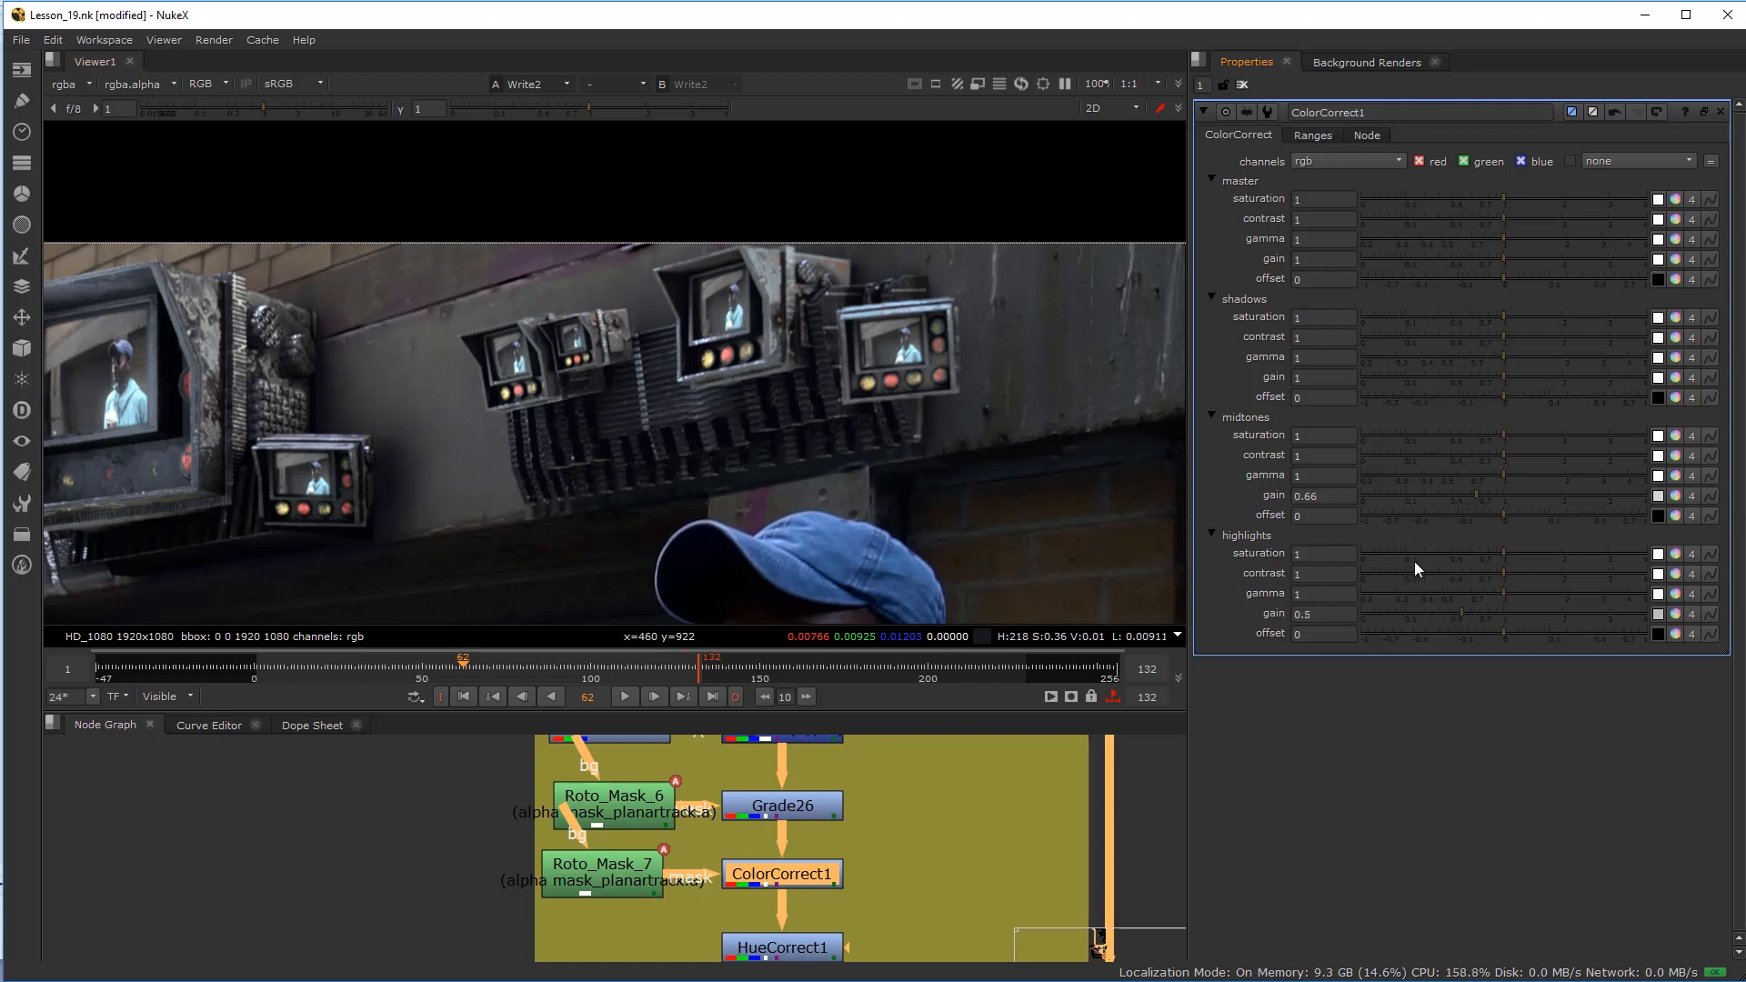
Step: Examine the whole composite to judge how the darkened monitor clusters sit against the plate
scroll(880, 844, "down", 3)
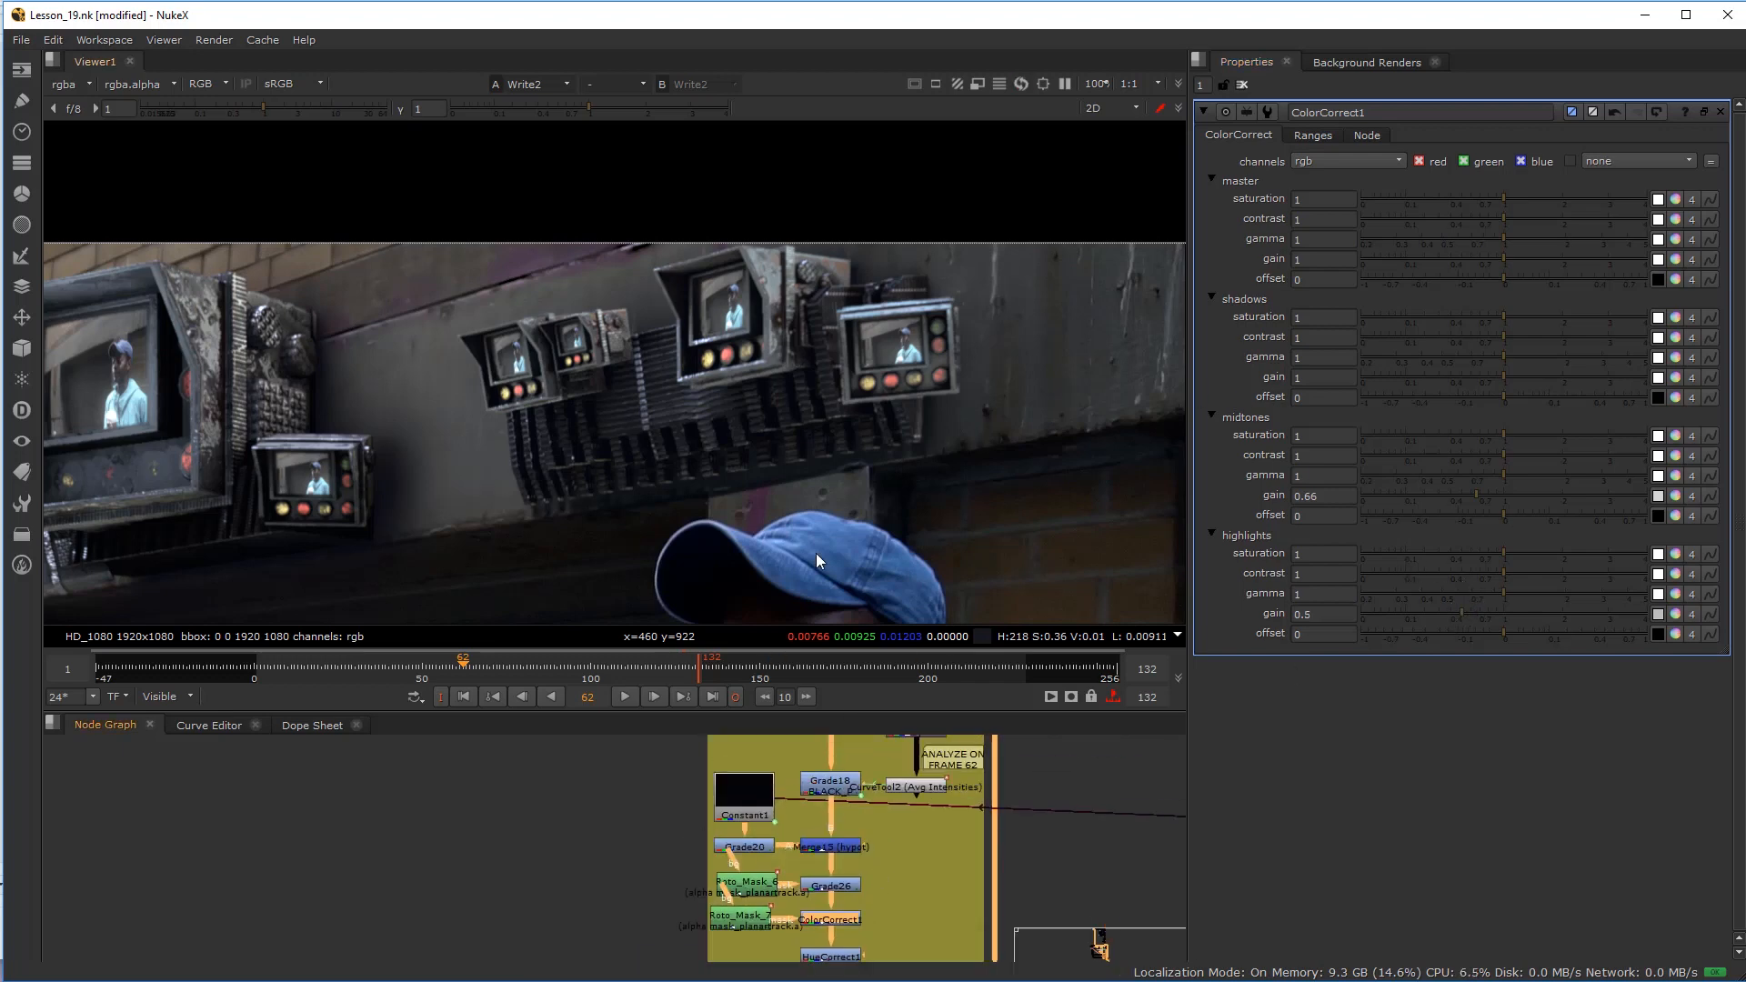
scroll(817, 396, "up", 2)
scroll(855, 427, "down", 5)
middle_click_drag(527, 509, 608, 372)
middle_click_drag(499, 402, 621, 360)
middle_click_drag(482, 368, 496, 392)
scroll(488, 266, "up", 2)
scroll(495, 314, "down", 3)
middle_click_drag(670, 341, 555, 335)
Step: Look over the node graph from the Beauty Pass CG section to the Overall CG CC section
scroll(750, 829, "down", 5)
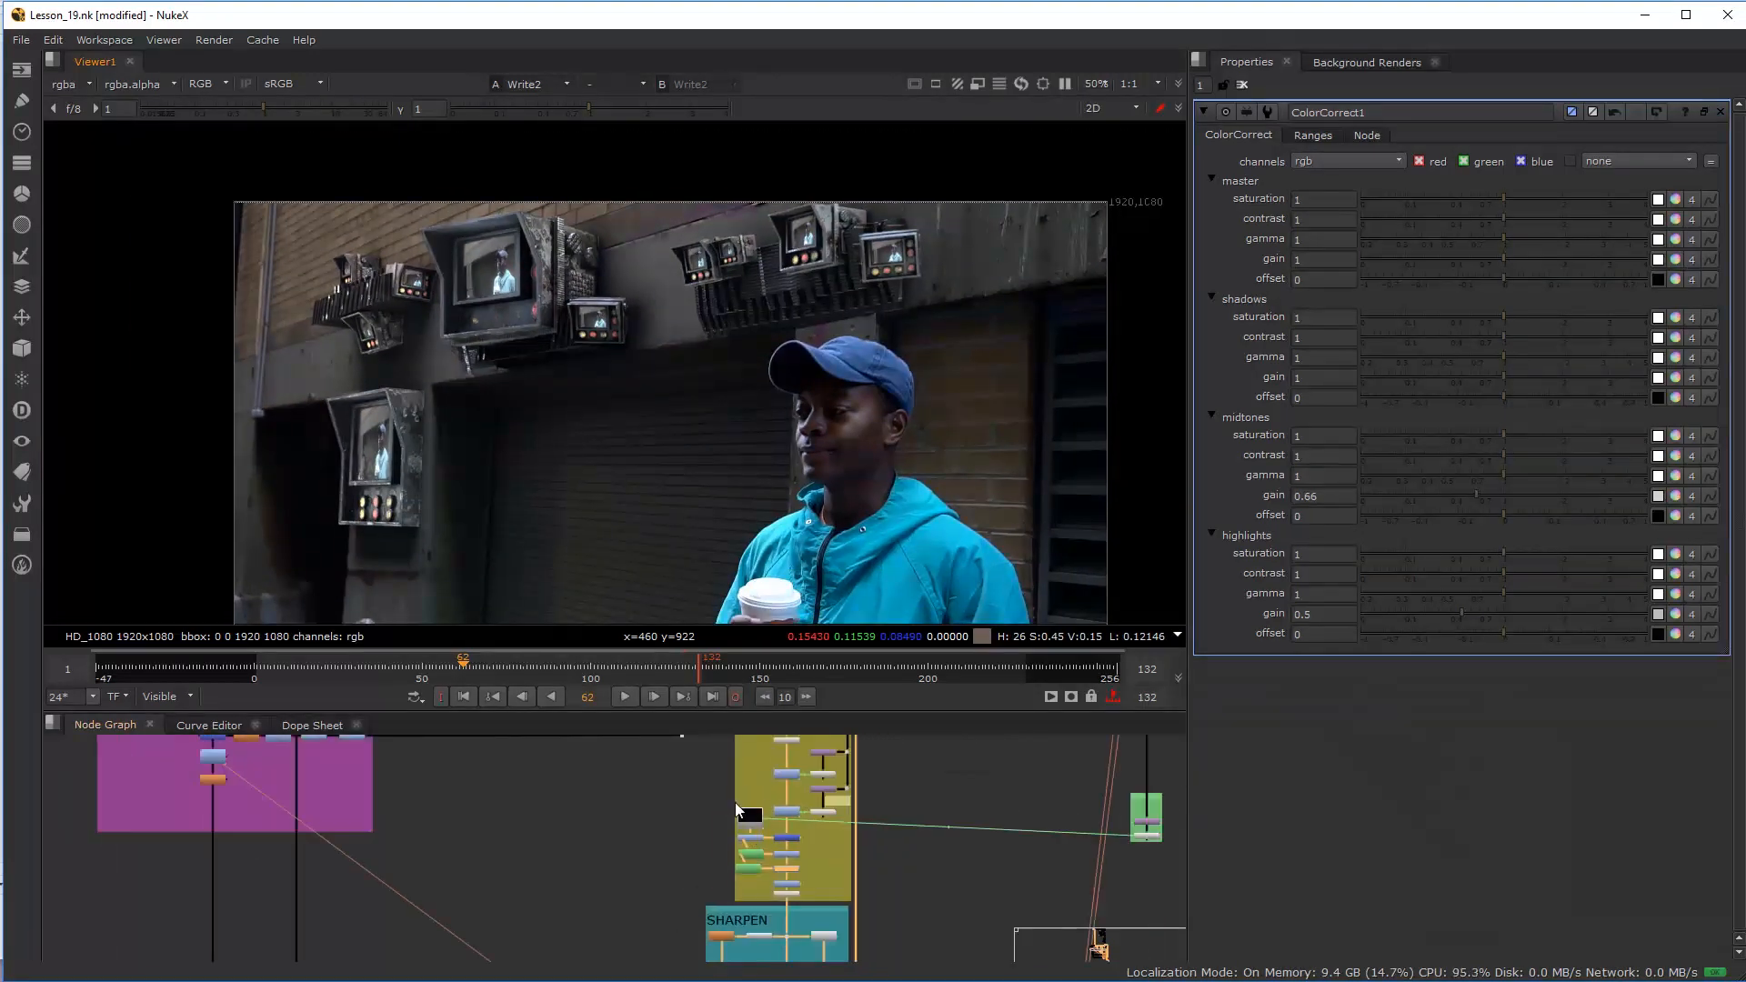
scroll(749, 828, "down", 4)
scroll(704, 815, "up", 2)
scroll(700, 827, "down", 2)
middle_click_drag(700, 827, 631, 847)
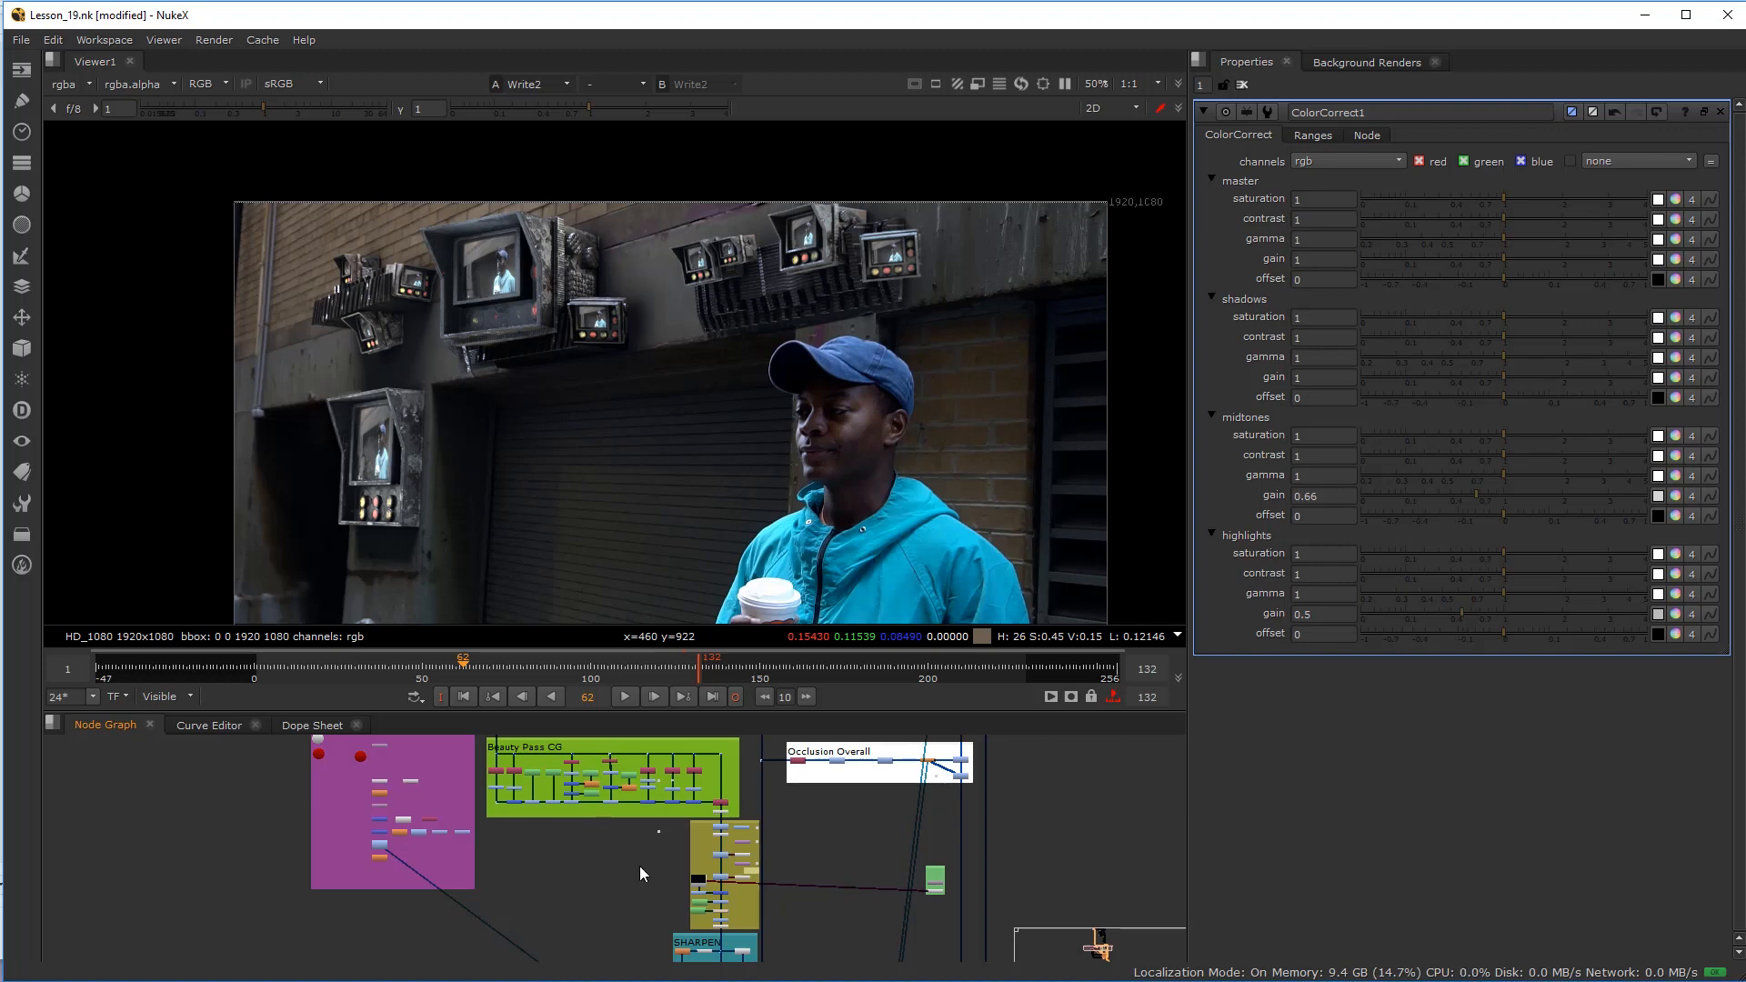
scroll(678, 819, "up", 3)
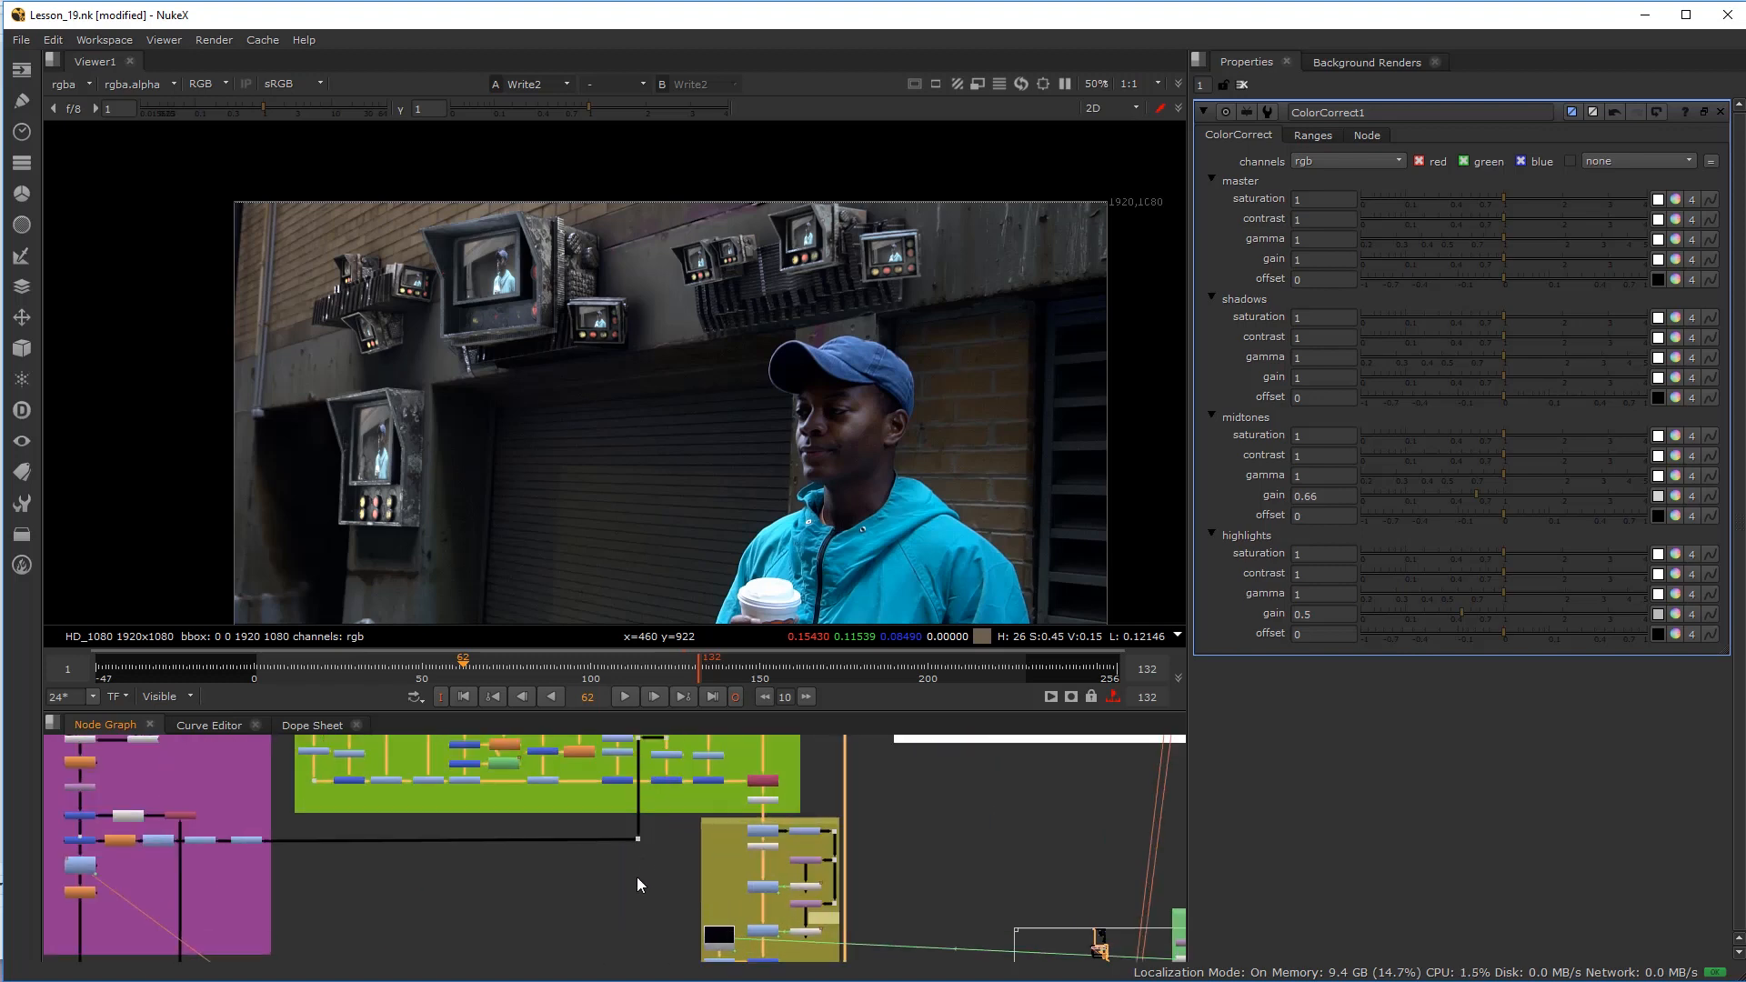
scroll(753, 843, "up", 4)
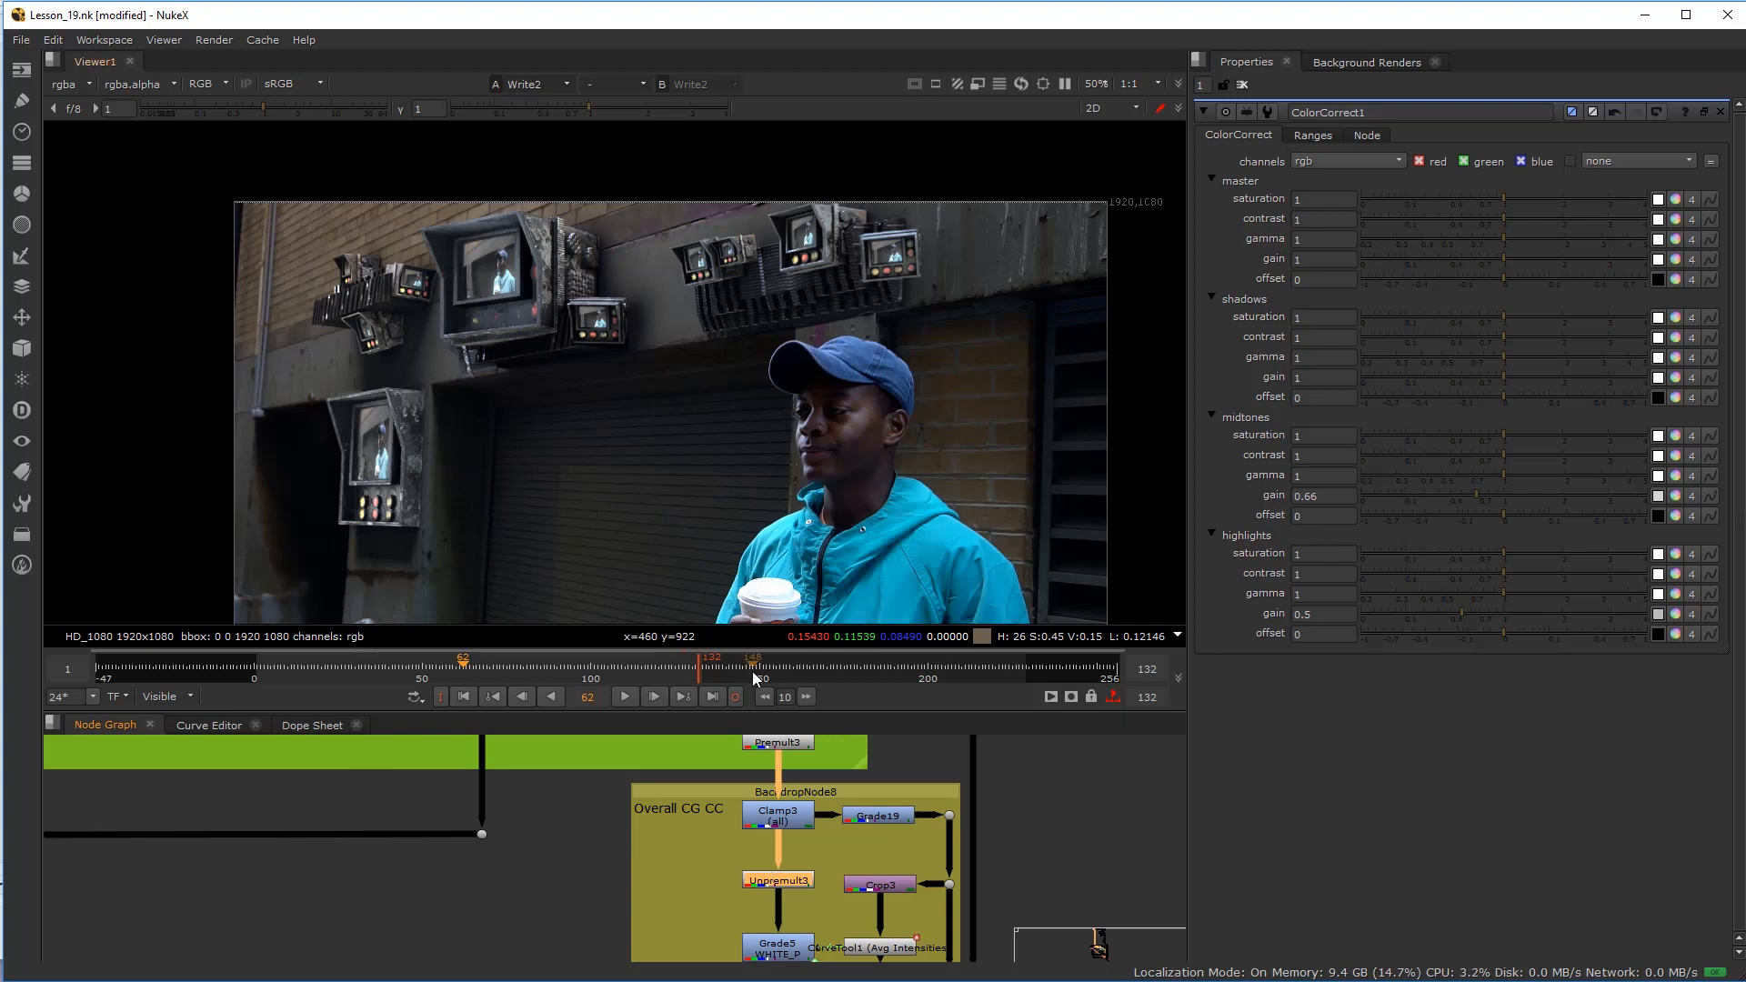
scroll(488, 920, "down", 4)
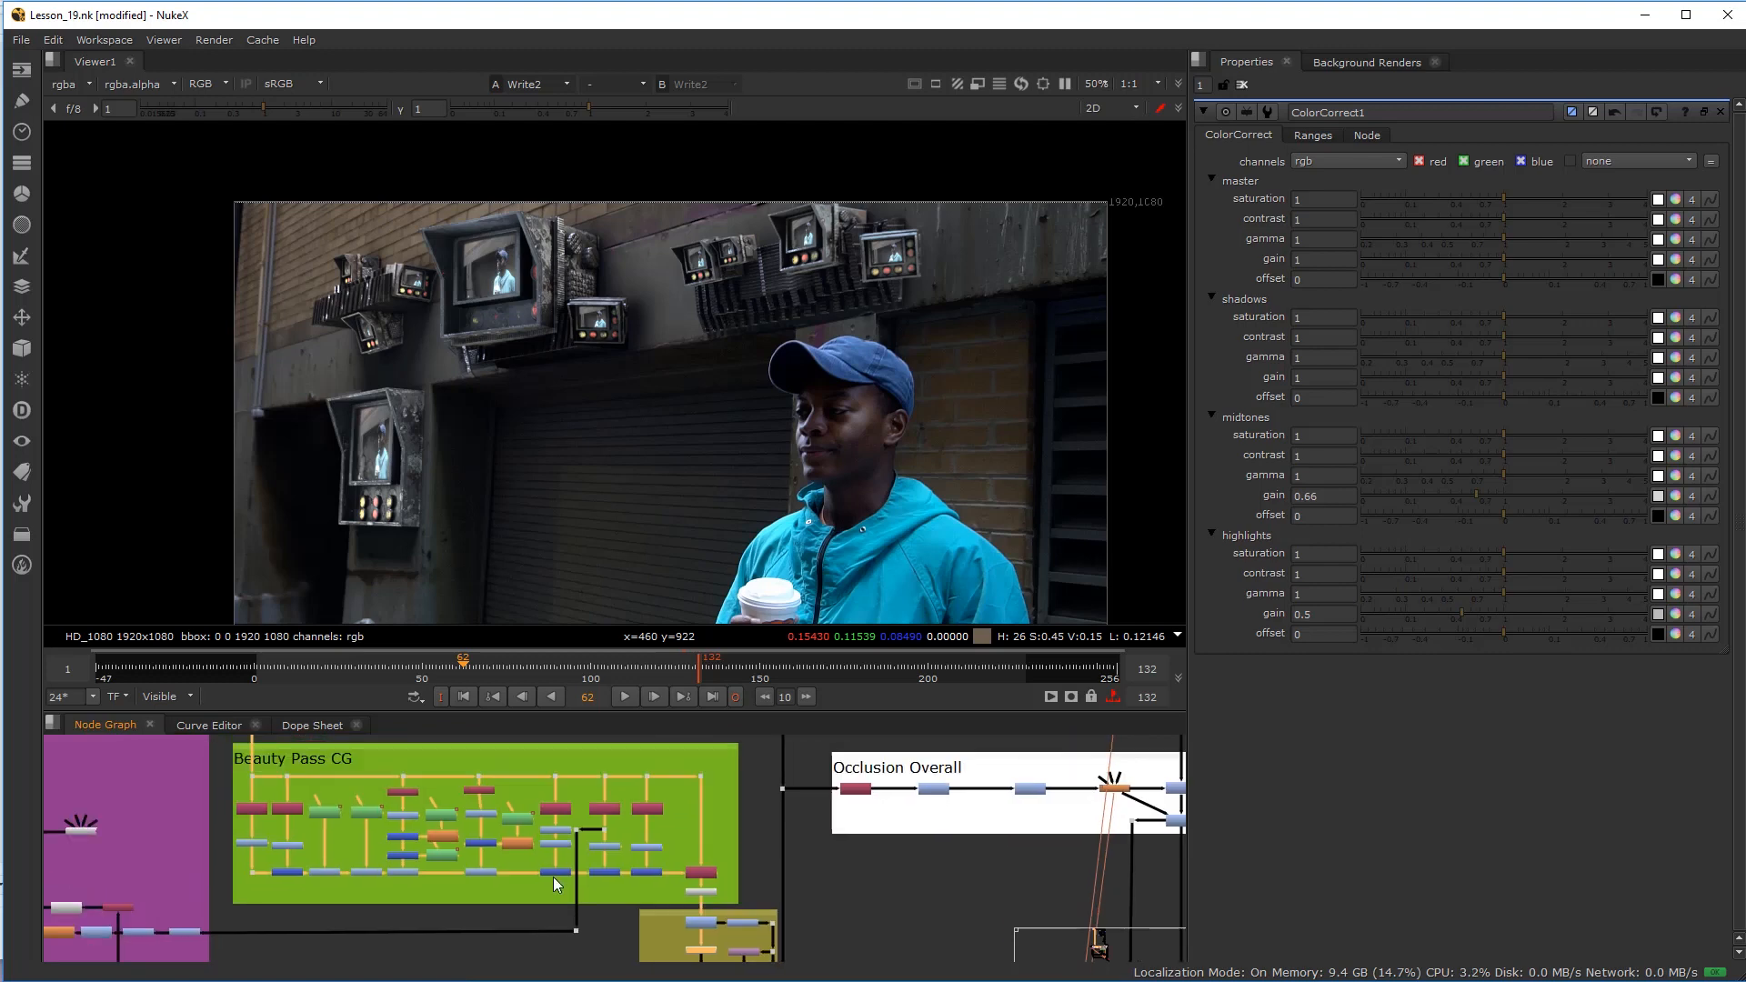
middle_click_drag(624, 918, 494, 820)
scroll(546, 907, "down", 1)
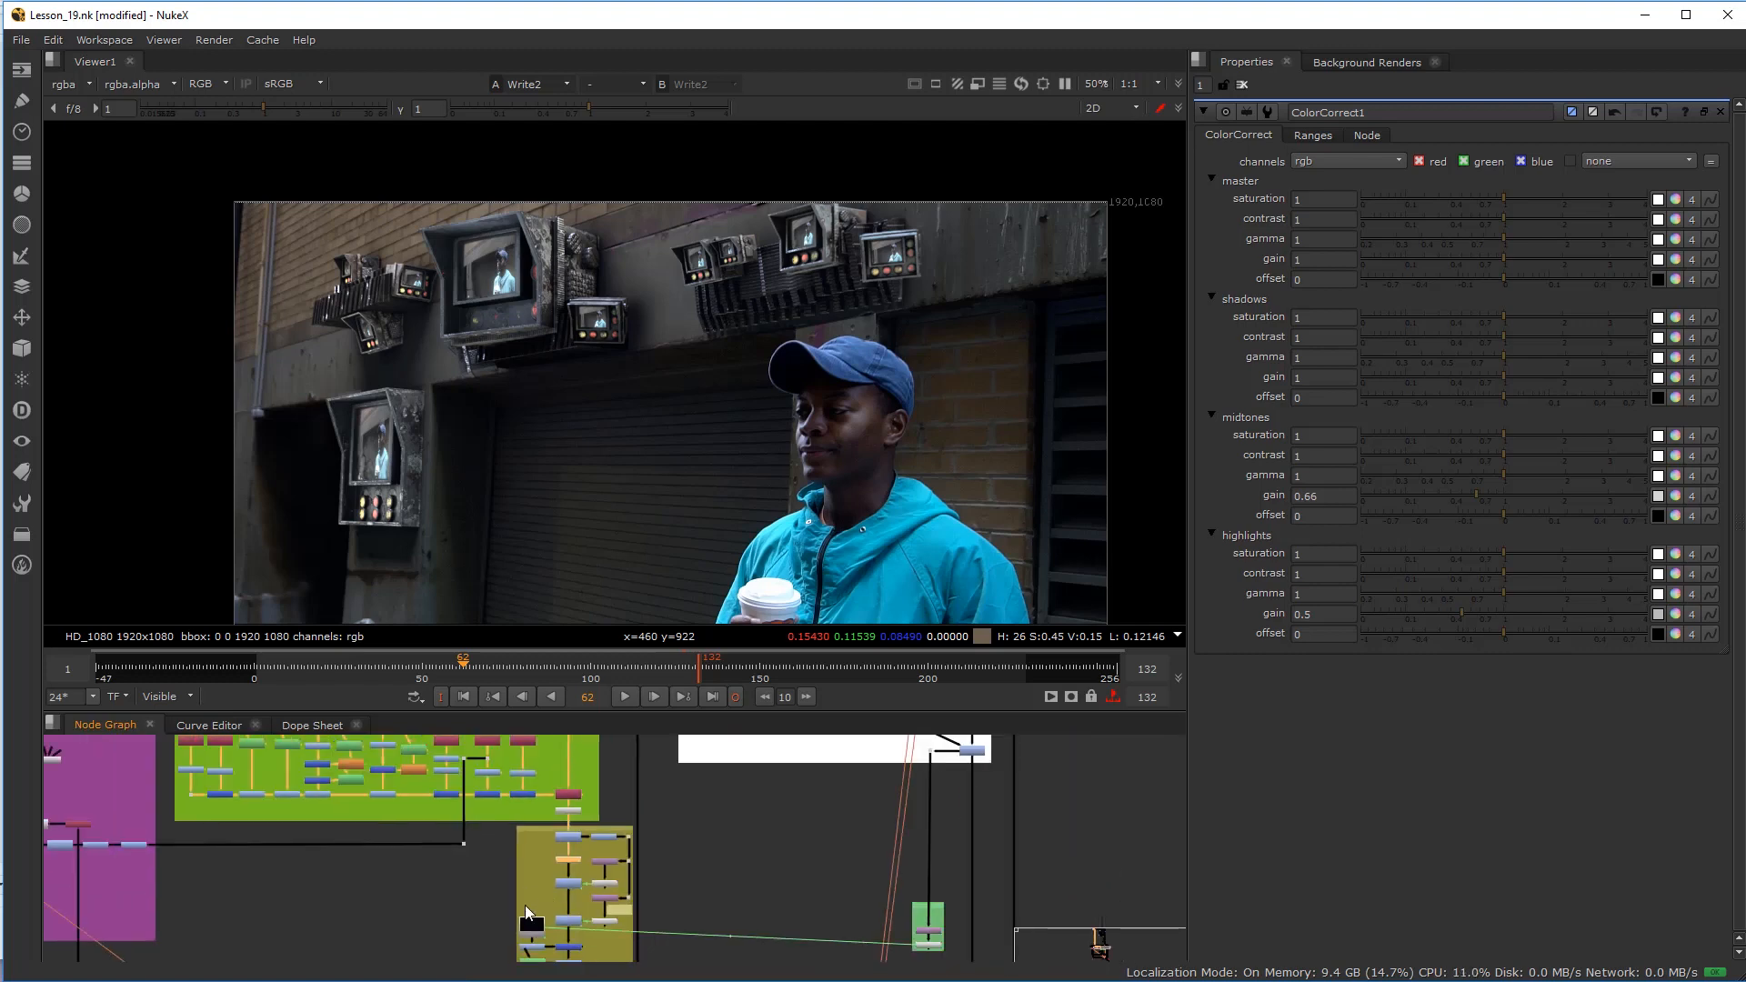
middle_click_drag(523, 882, 509, 792)
Step: Review the Overall CG CC node chain, selecting the masked correction nodes from Grade20 and Merge15 down through HueCorrect1
left_click_drag(492, 739, 635, 925)
scroll(567, 744, "up", 2)
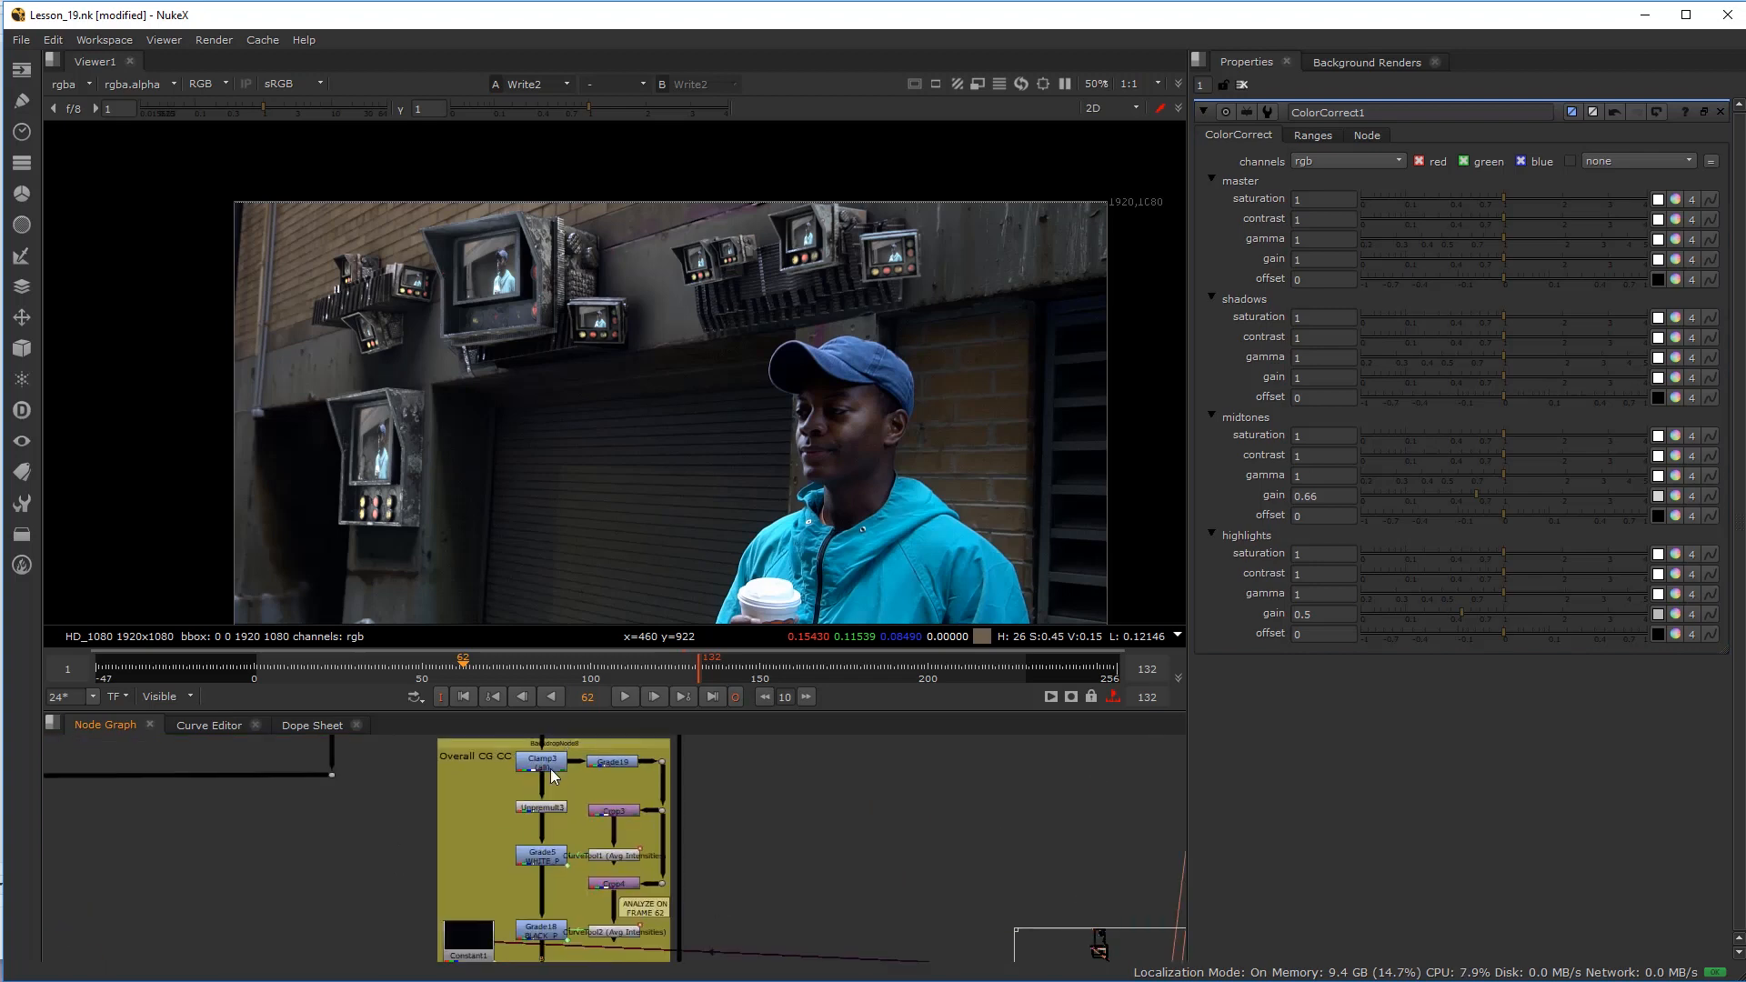
scroll(544, 943, "down", 2)
left_click_drag(414, 846, 603, 954)
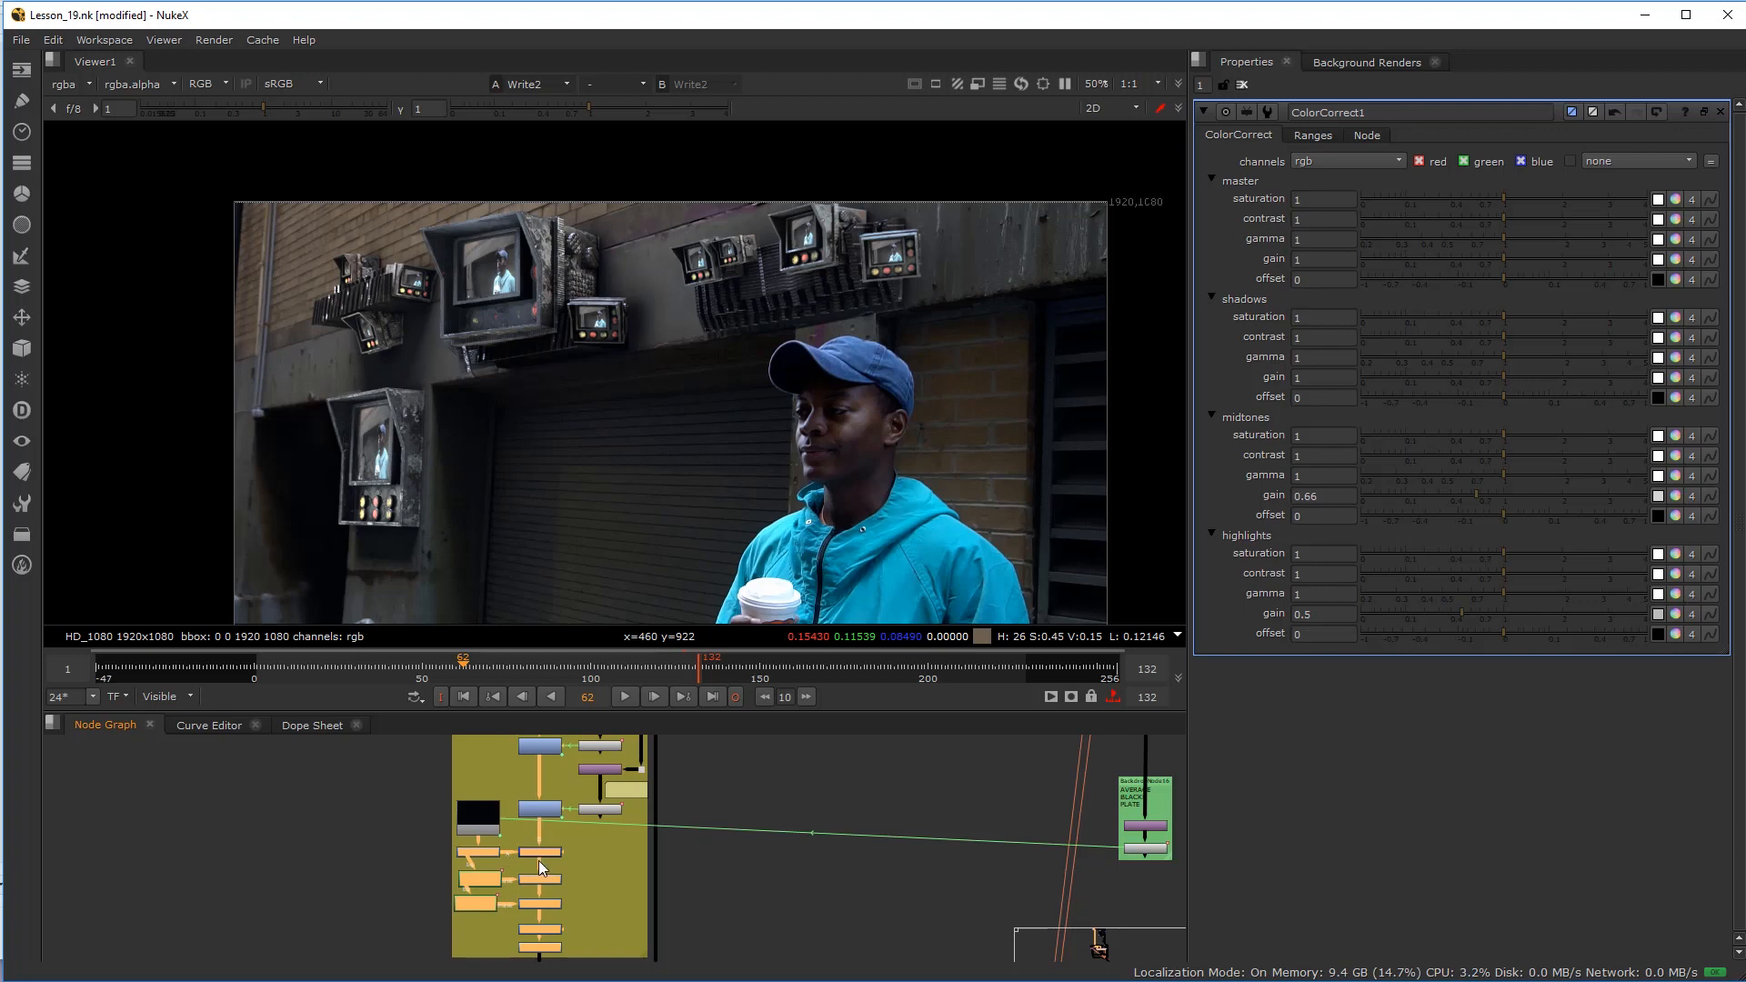
scroll(450, 864, "up", 2)
left_click_drag(597, 879, 640, 946)
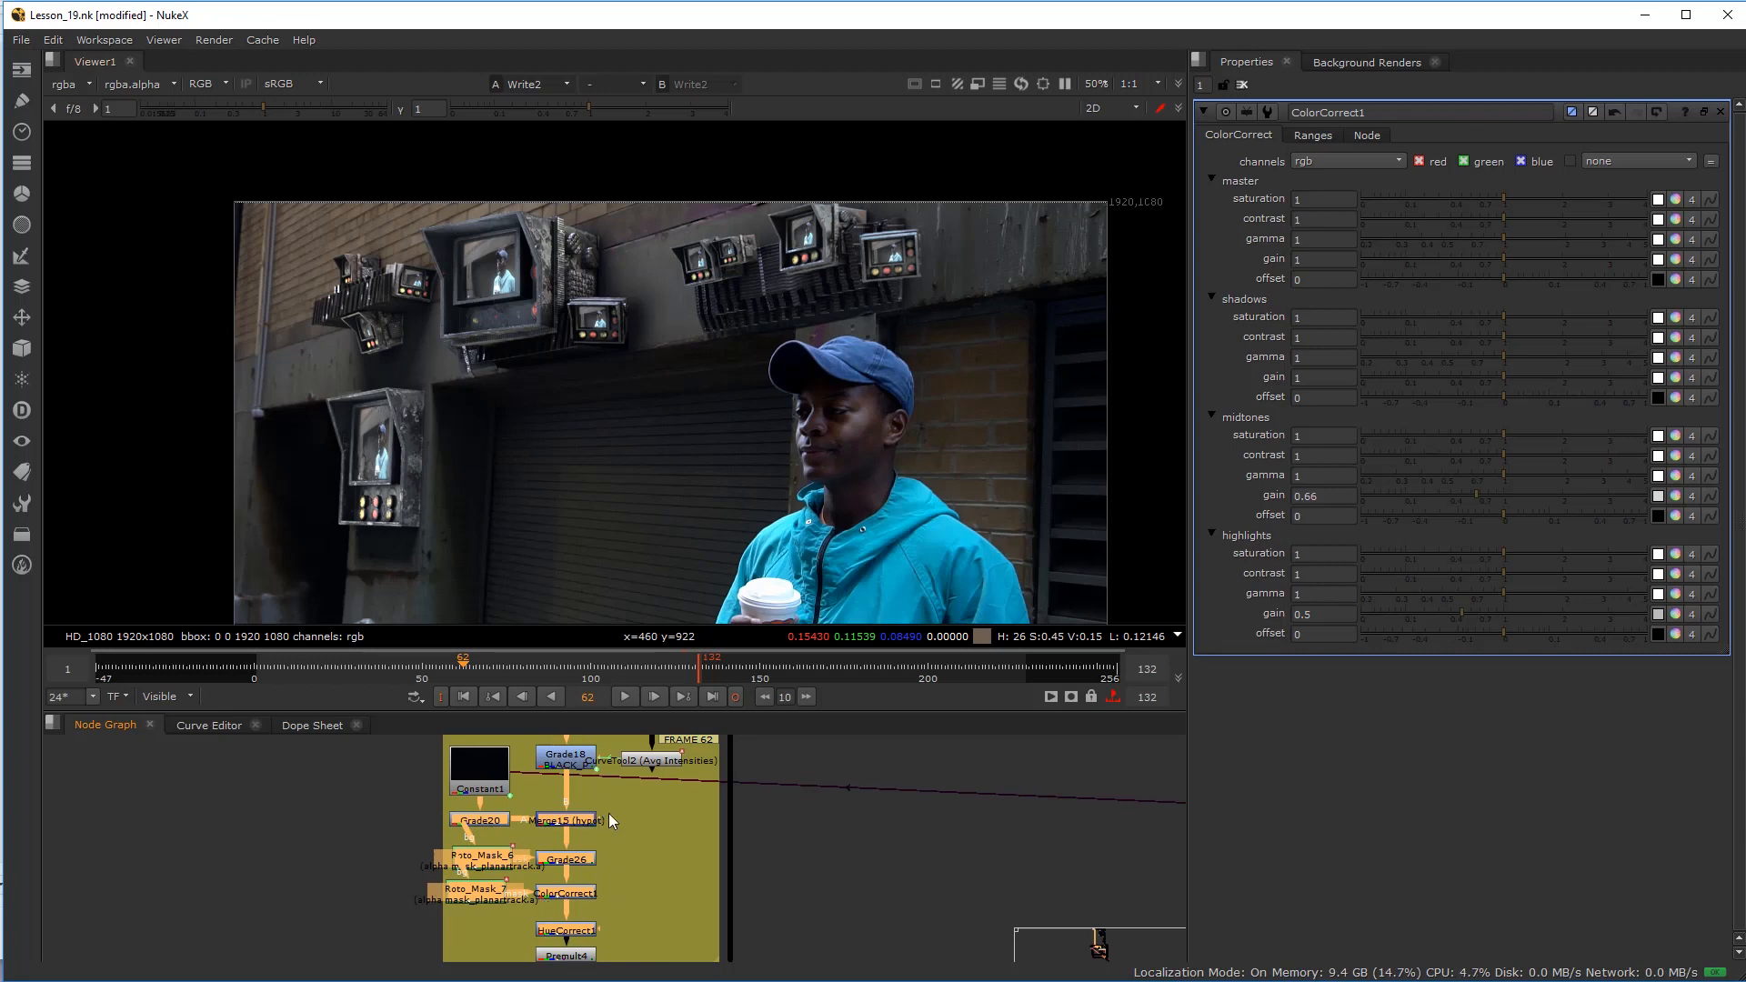
Step: View the emissive pass through the Saturation6 node in the Beauty Pass CG section
scroll(609, 820, "down", 5)
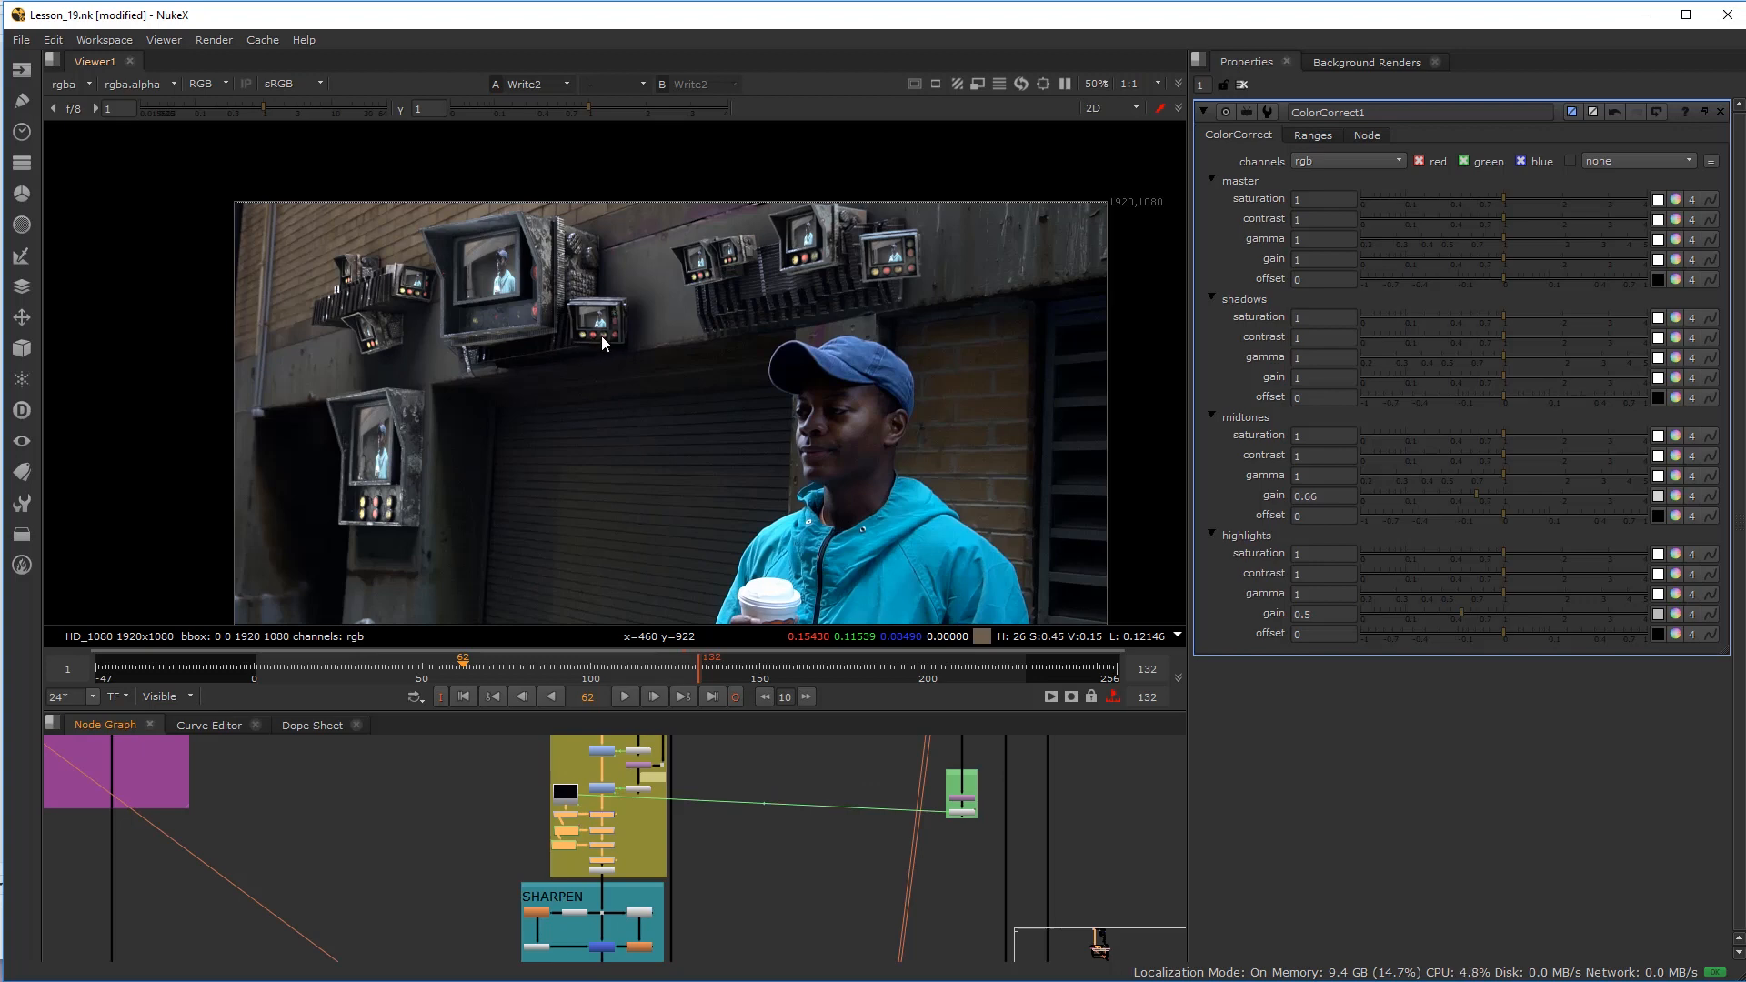
scroll(509, 912, "down", 5)
scroll(499, 828, "up", 8)
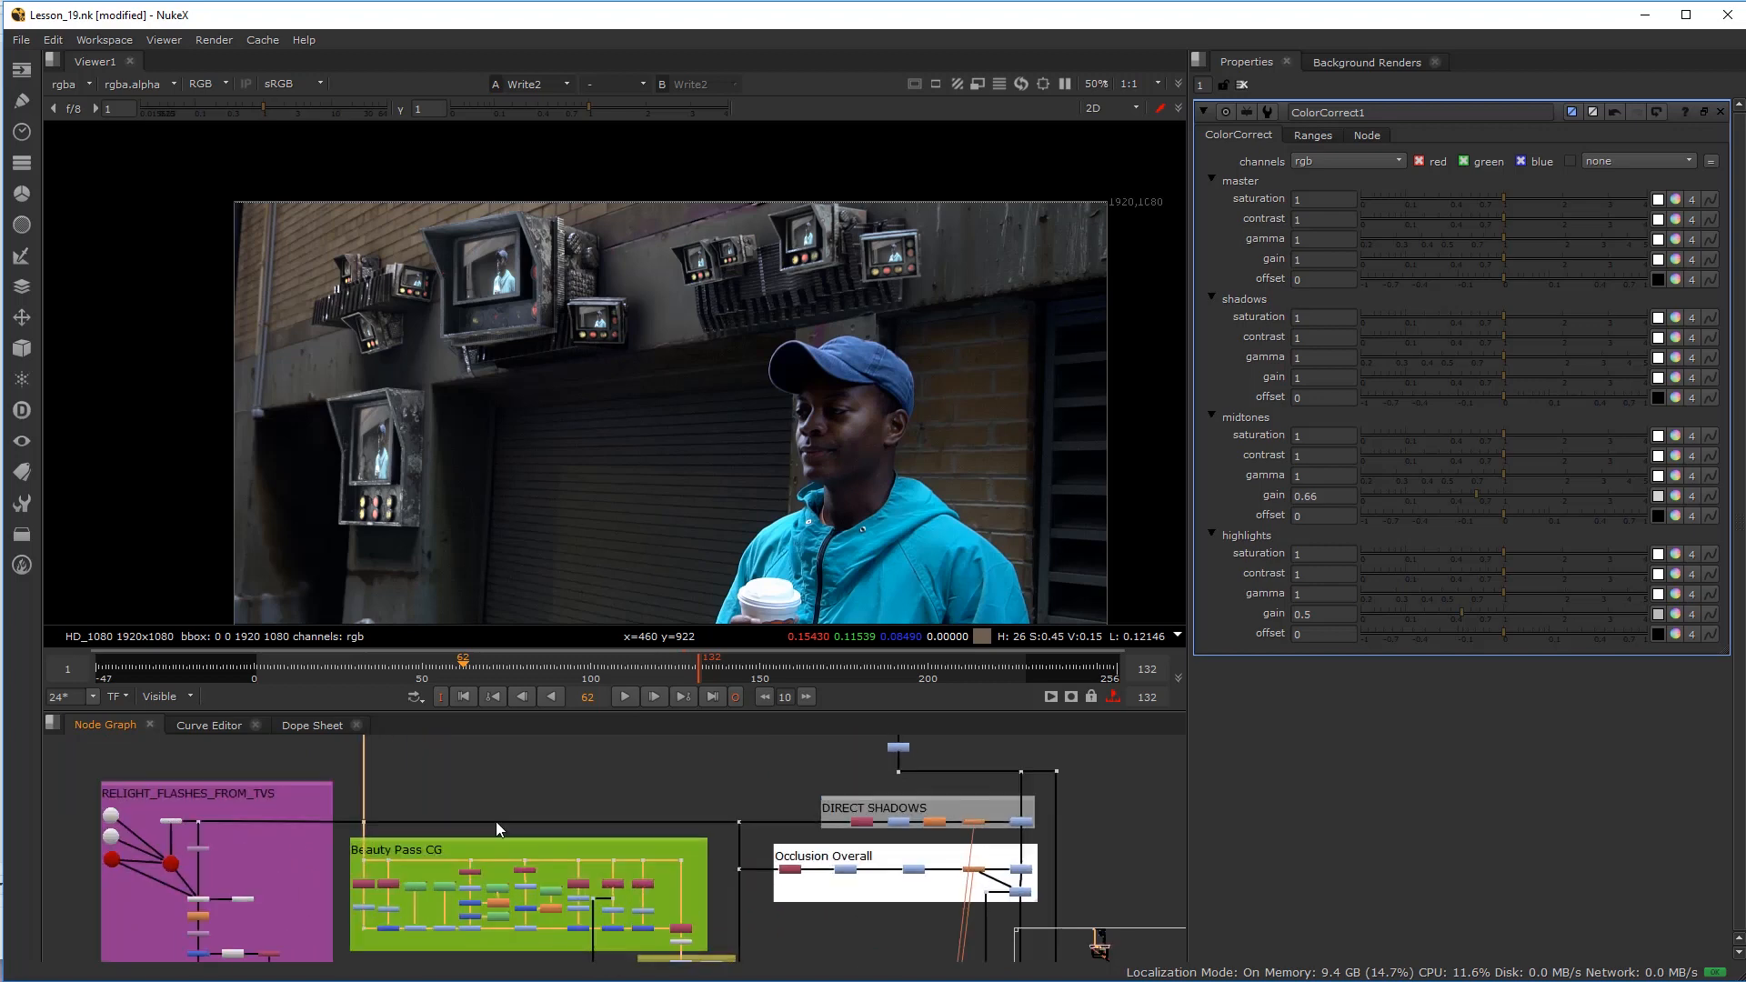
scroll(613, 831, "down", 3)
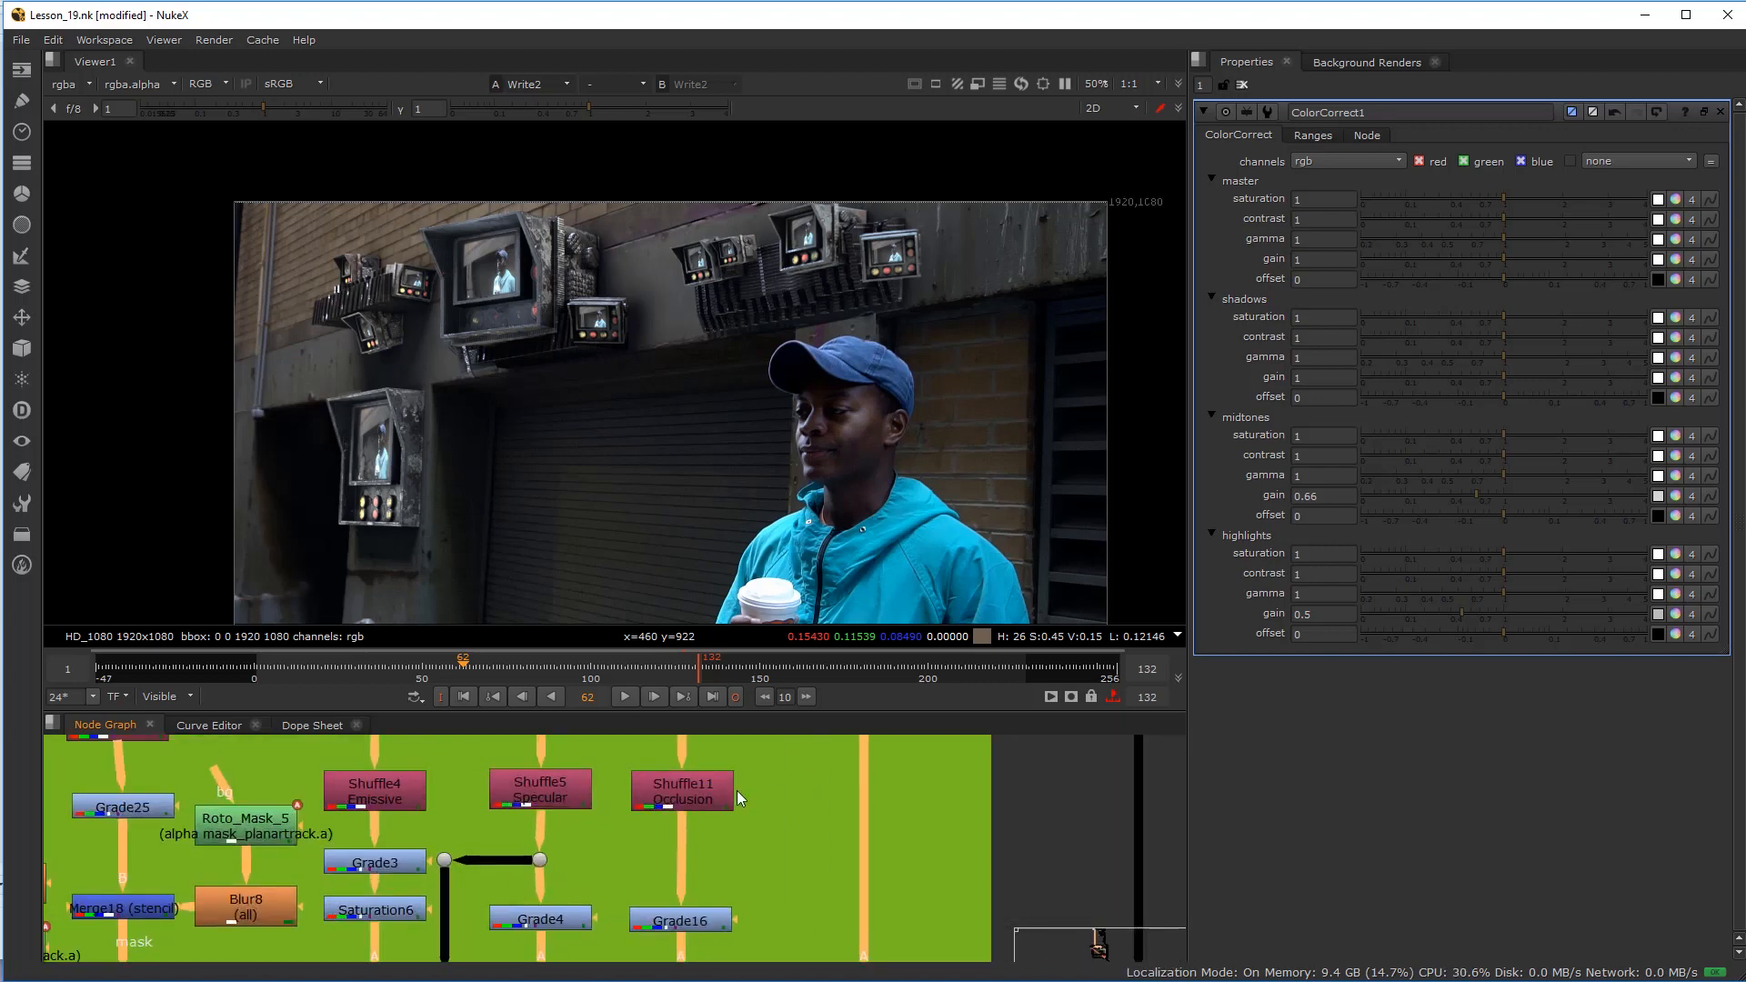
scroll(510, 809, "up", 5)
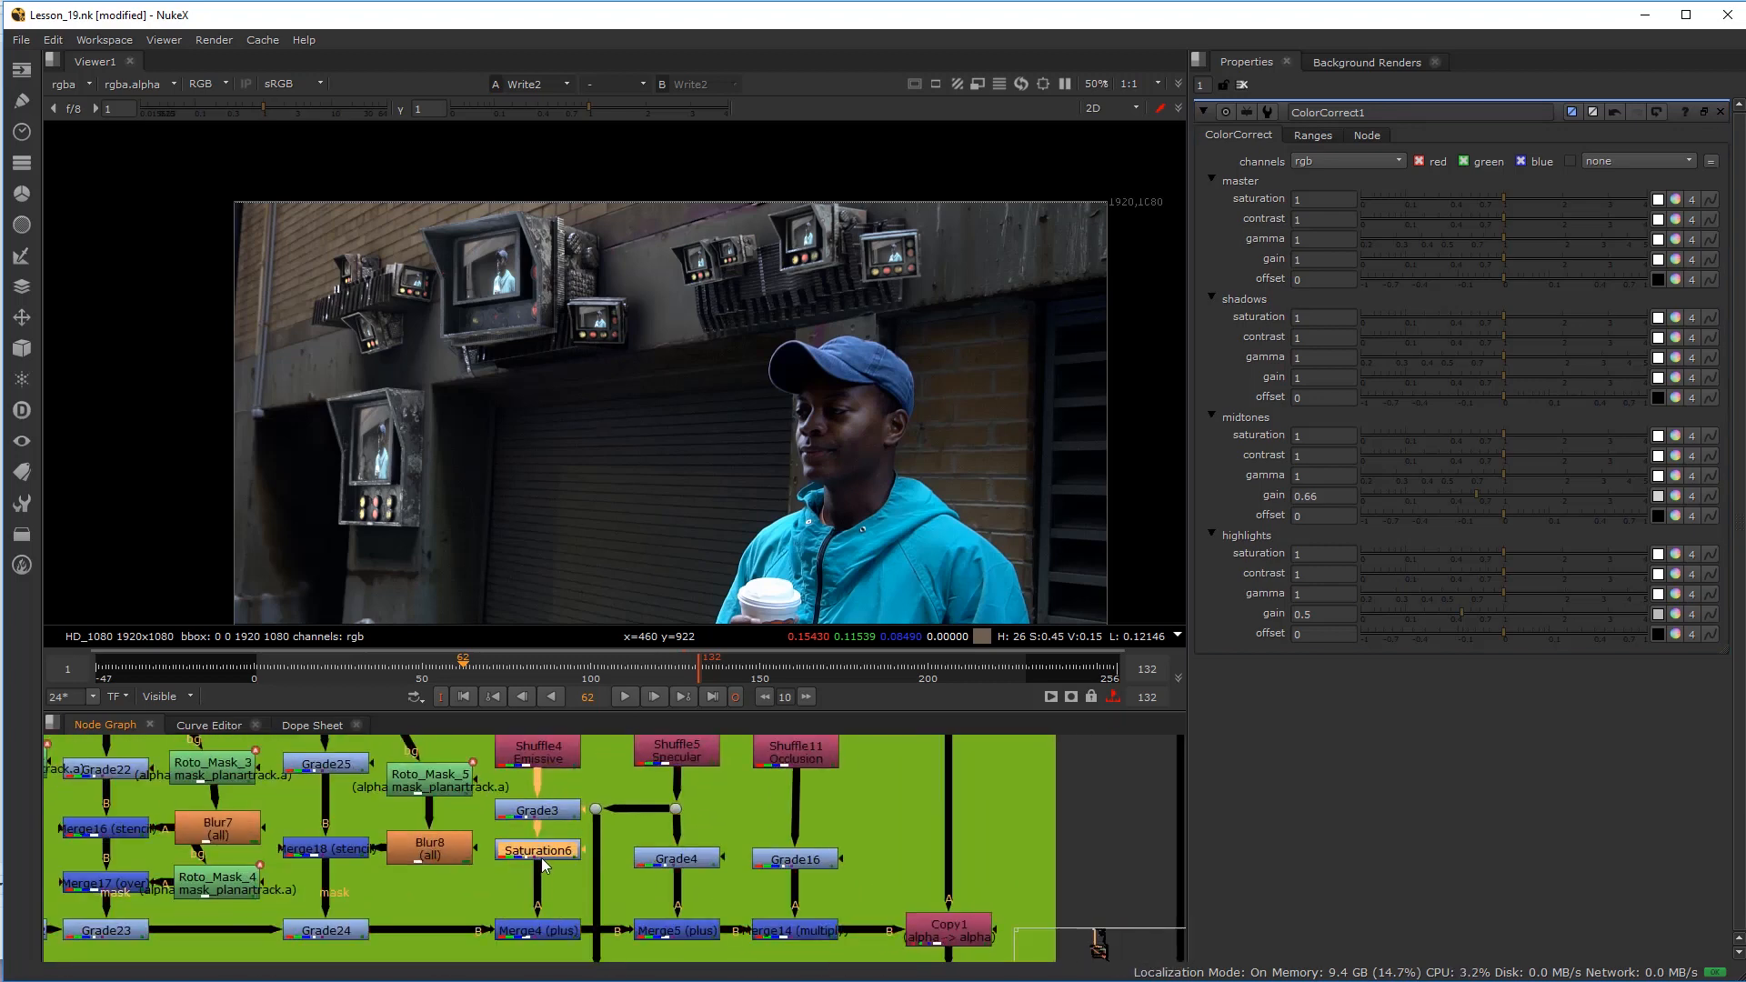
left_click(544, 855)
key("1")
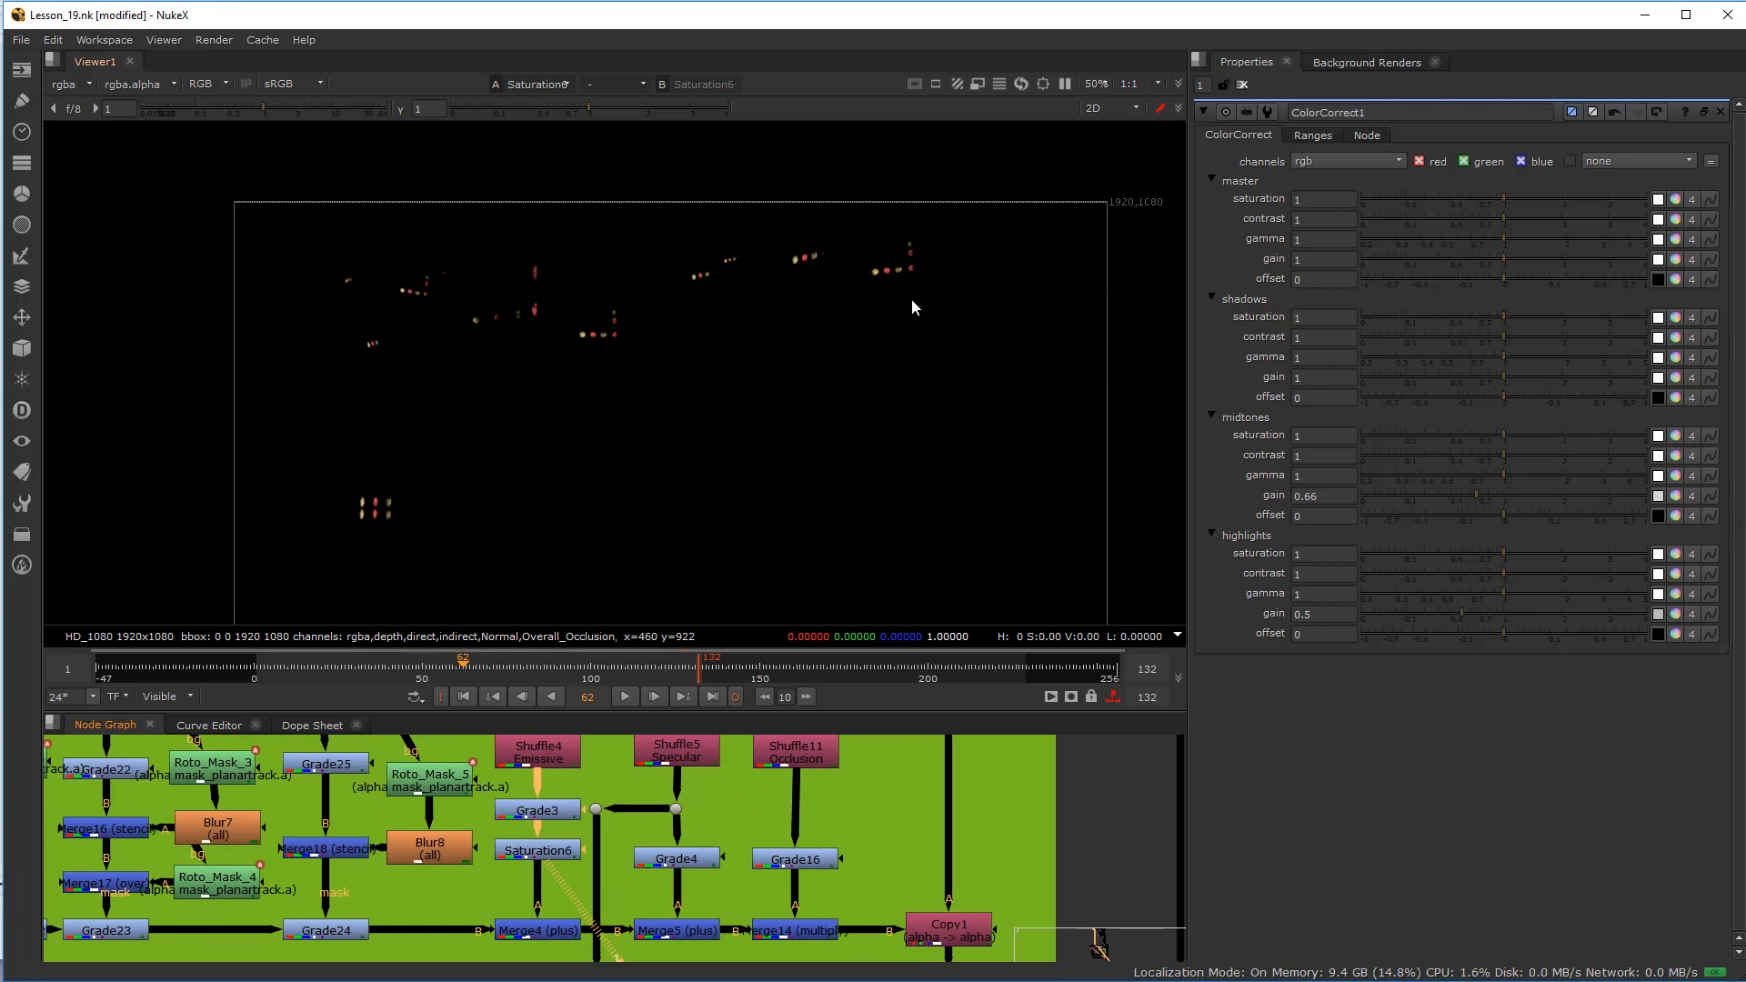
Step: Examine the node graph layout from the Beauty Pass CG section down through the overall color correction and SHARPEN sections
scroll(561, 795, "down", 8)
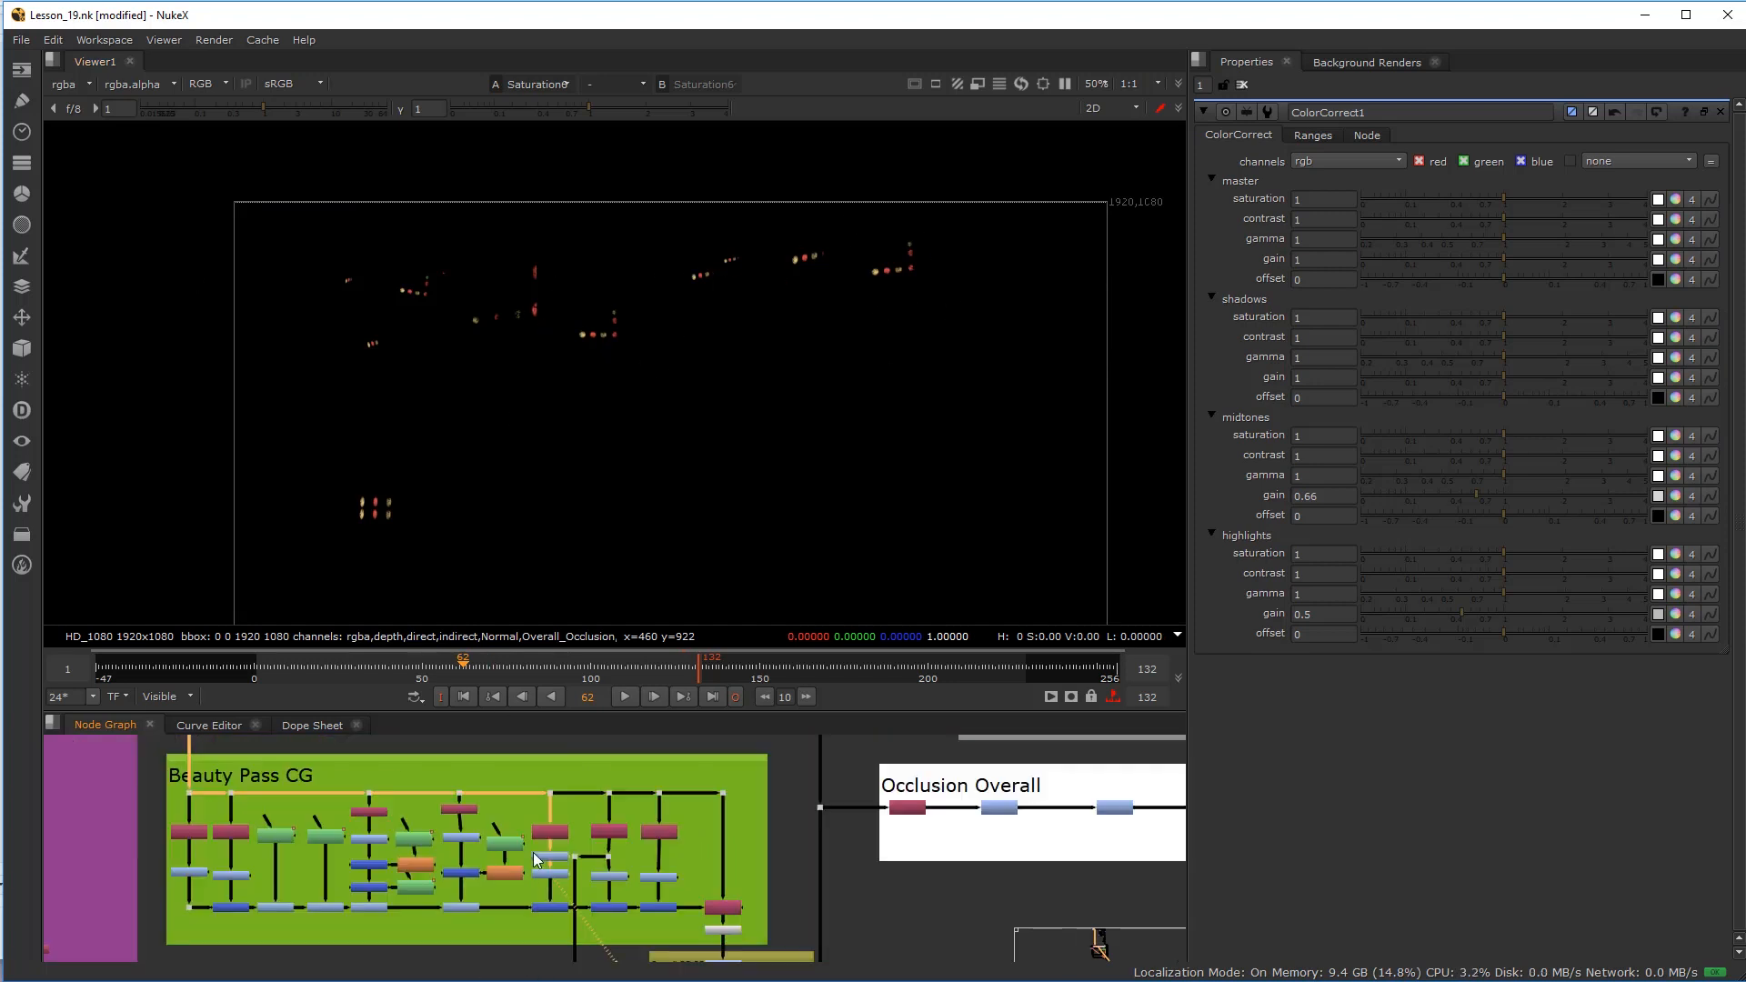
scroll(560, 798, "down", 3)
middle_click_drag(578, 807, 600, 747)
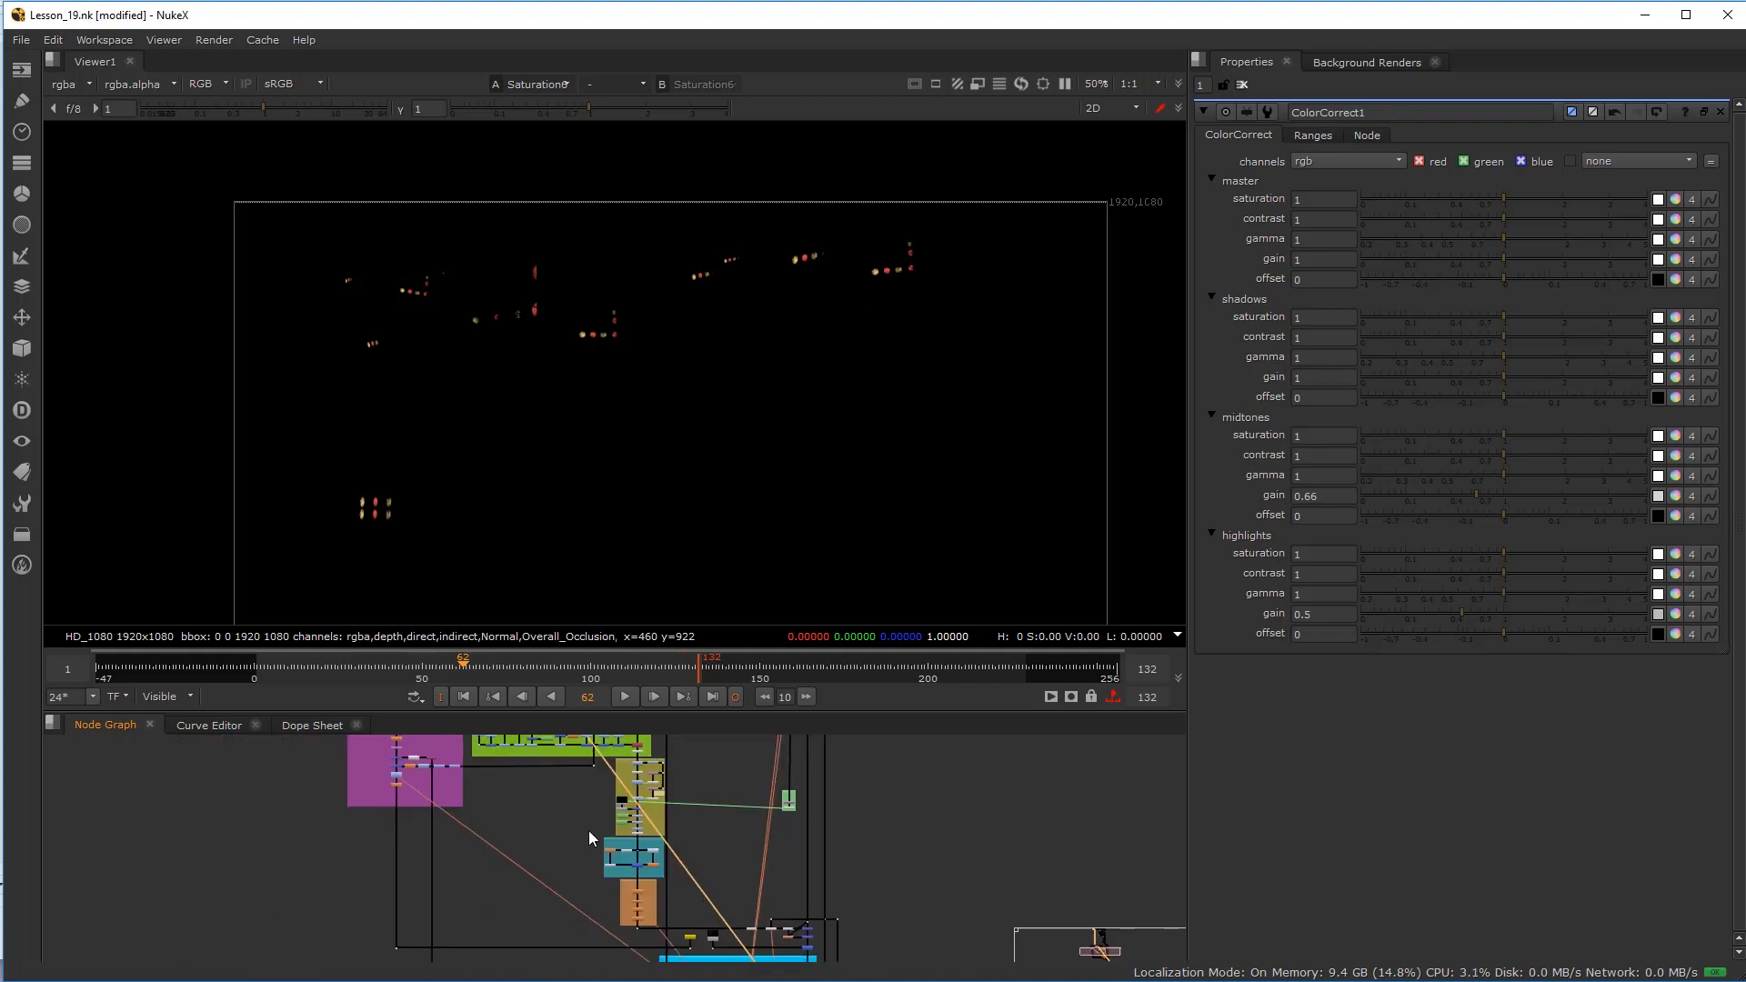
scroll(741, 809, "up", 3)
middle_click_drag(445, 820, 536, 853)
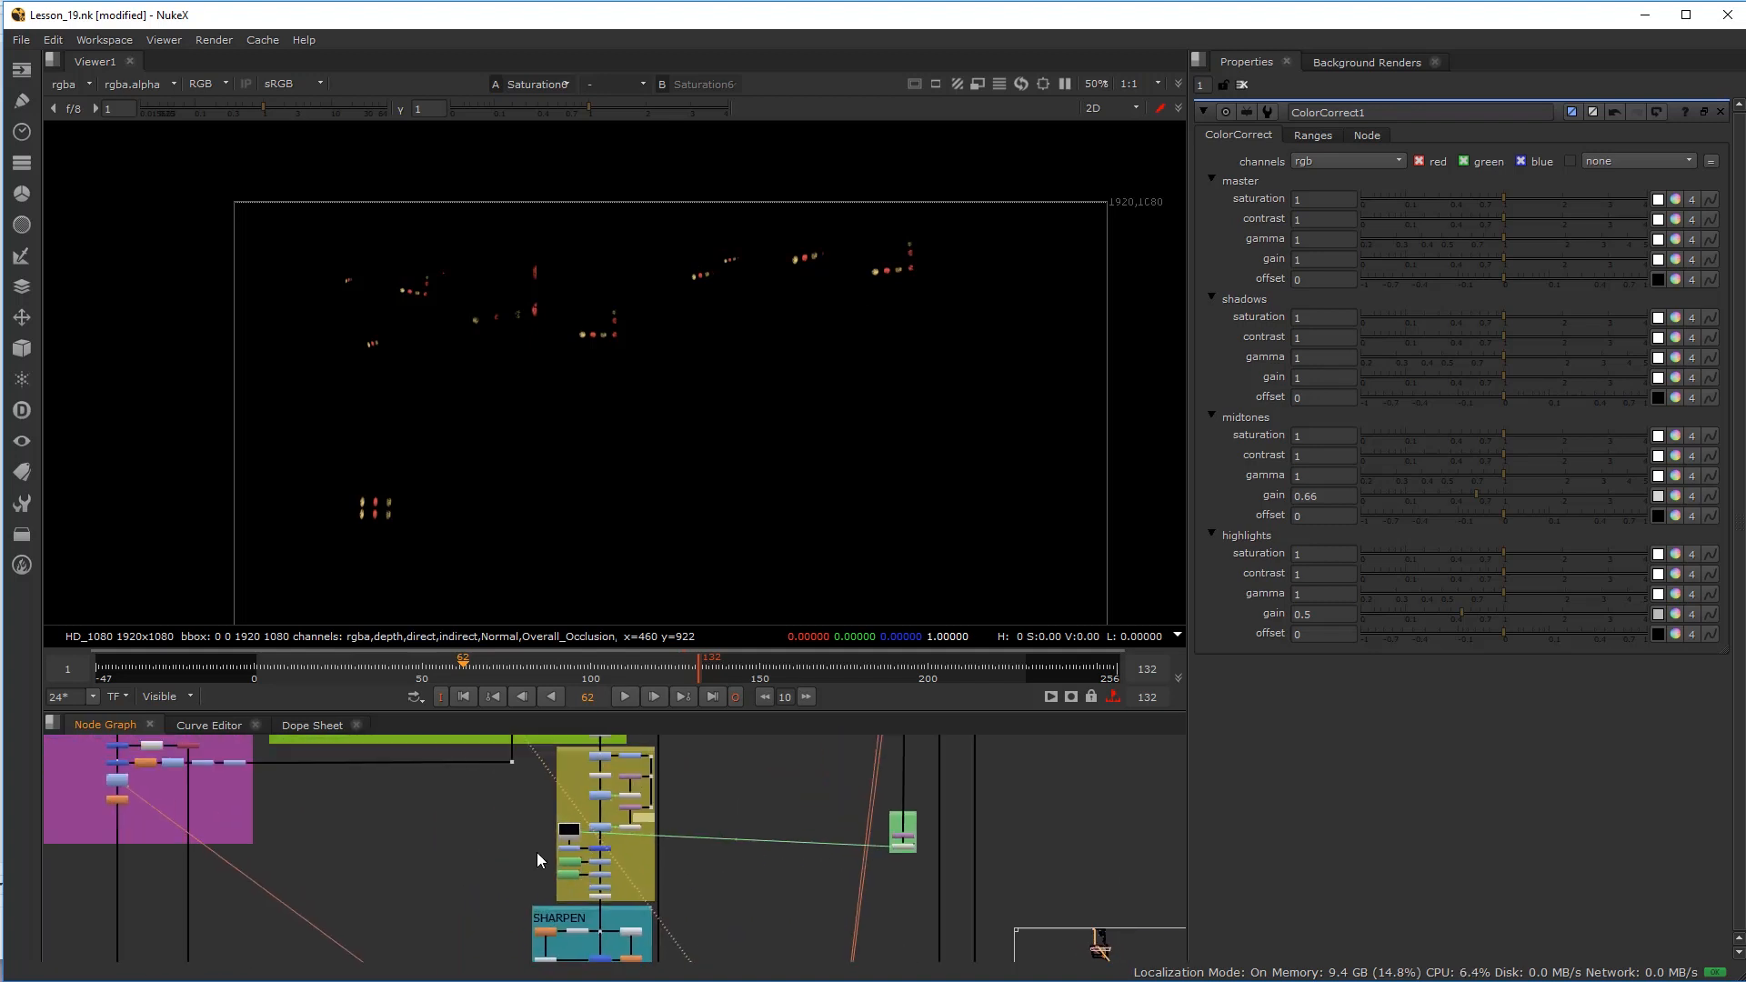
scroll(548, 848, "down", 2)
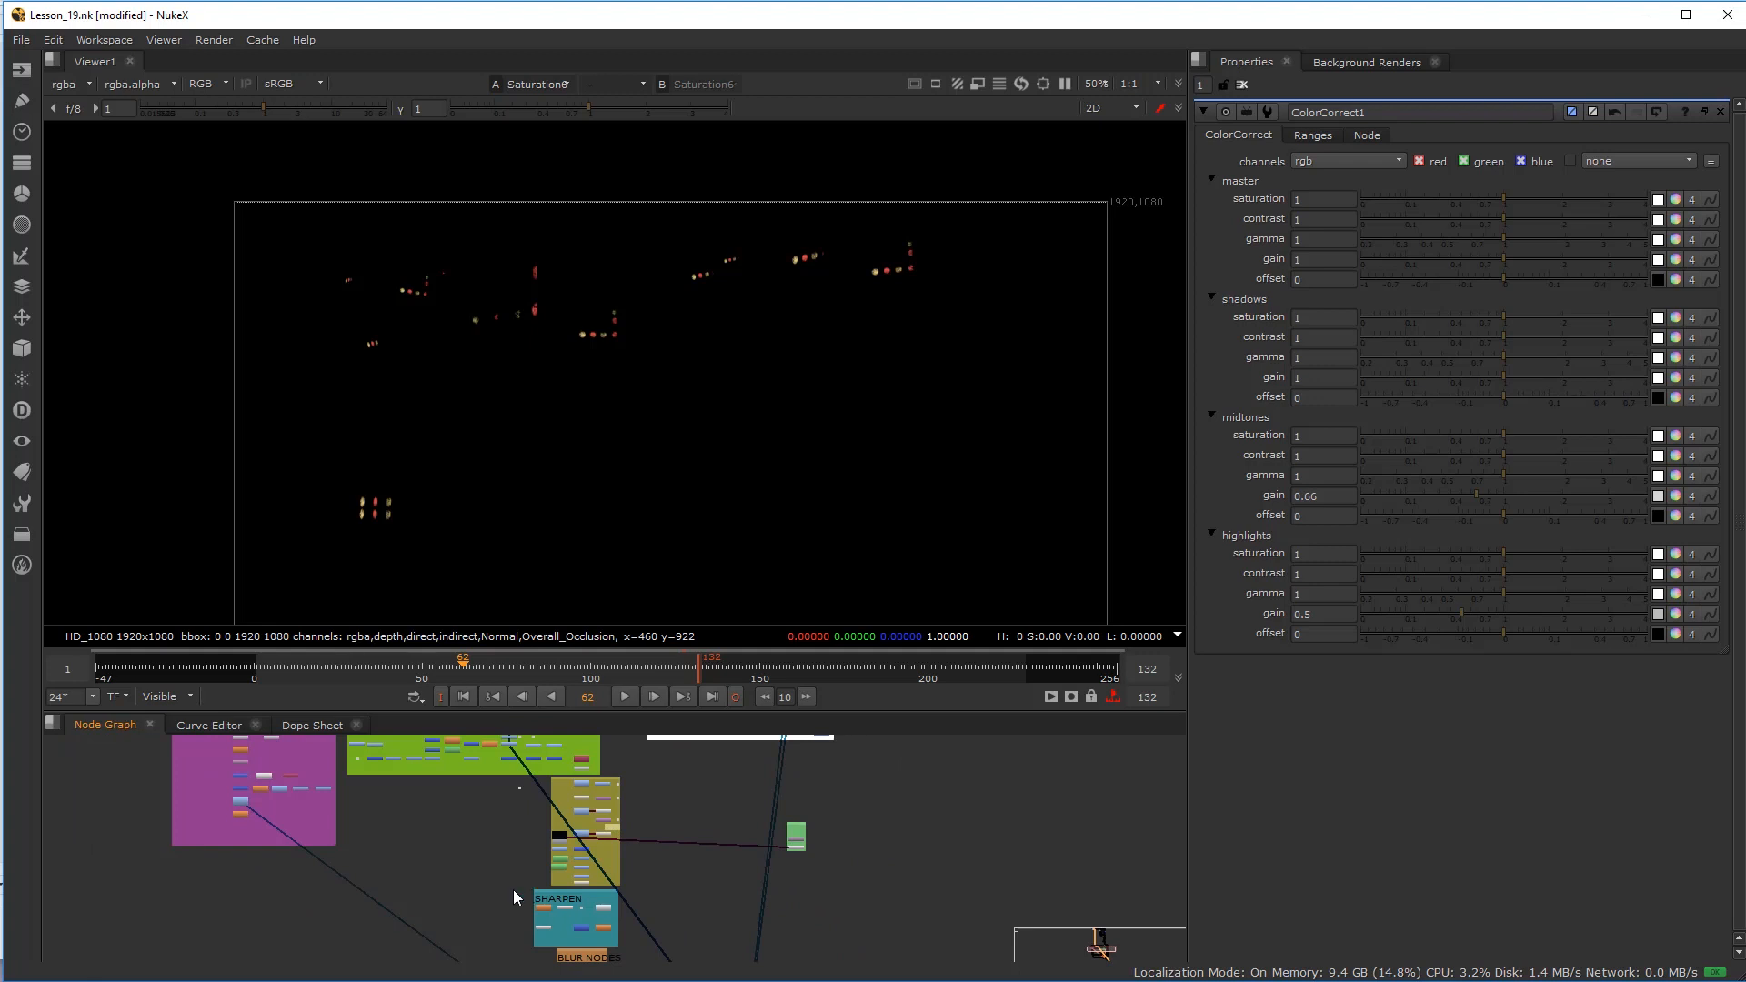
middle_click_drag(428, 853, 460, 880)
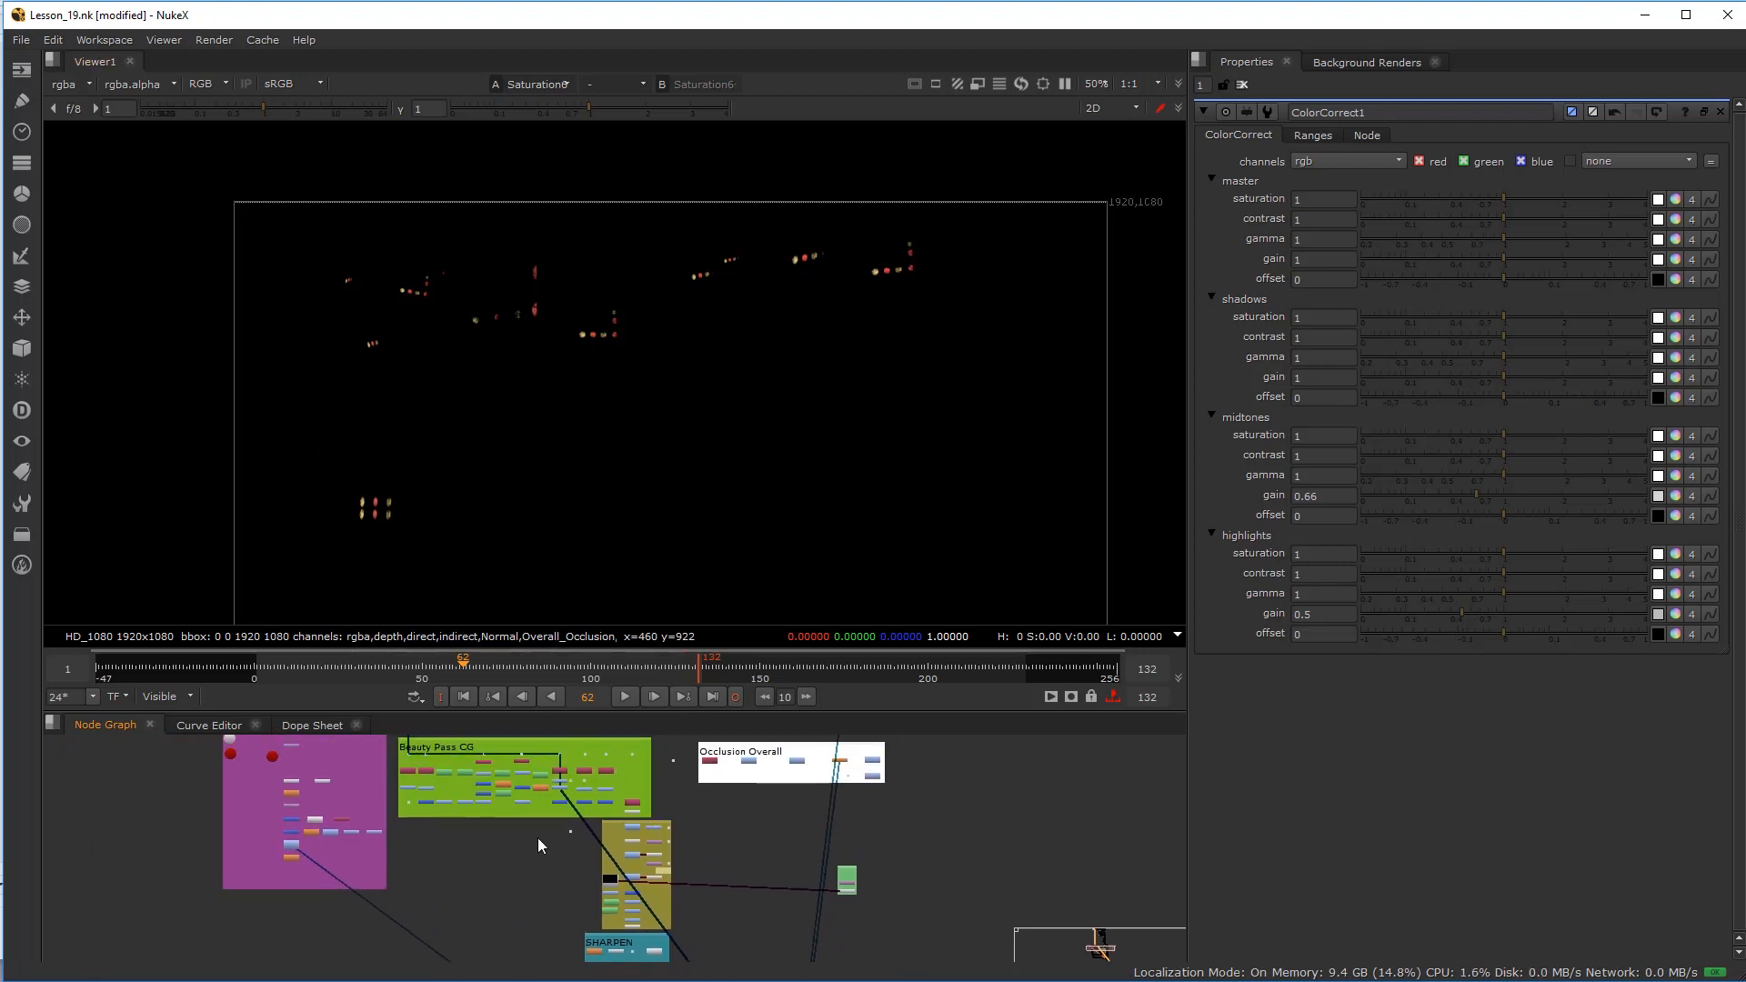